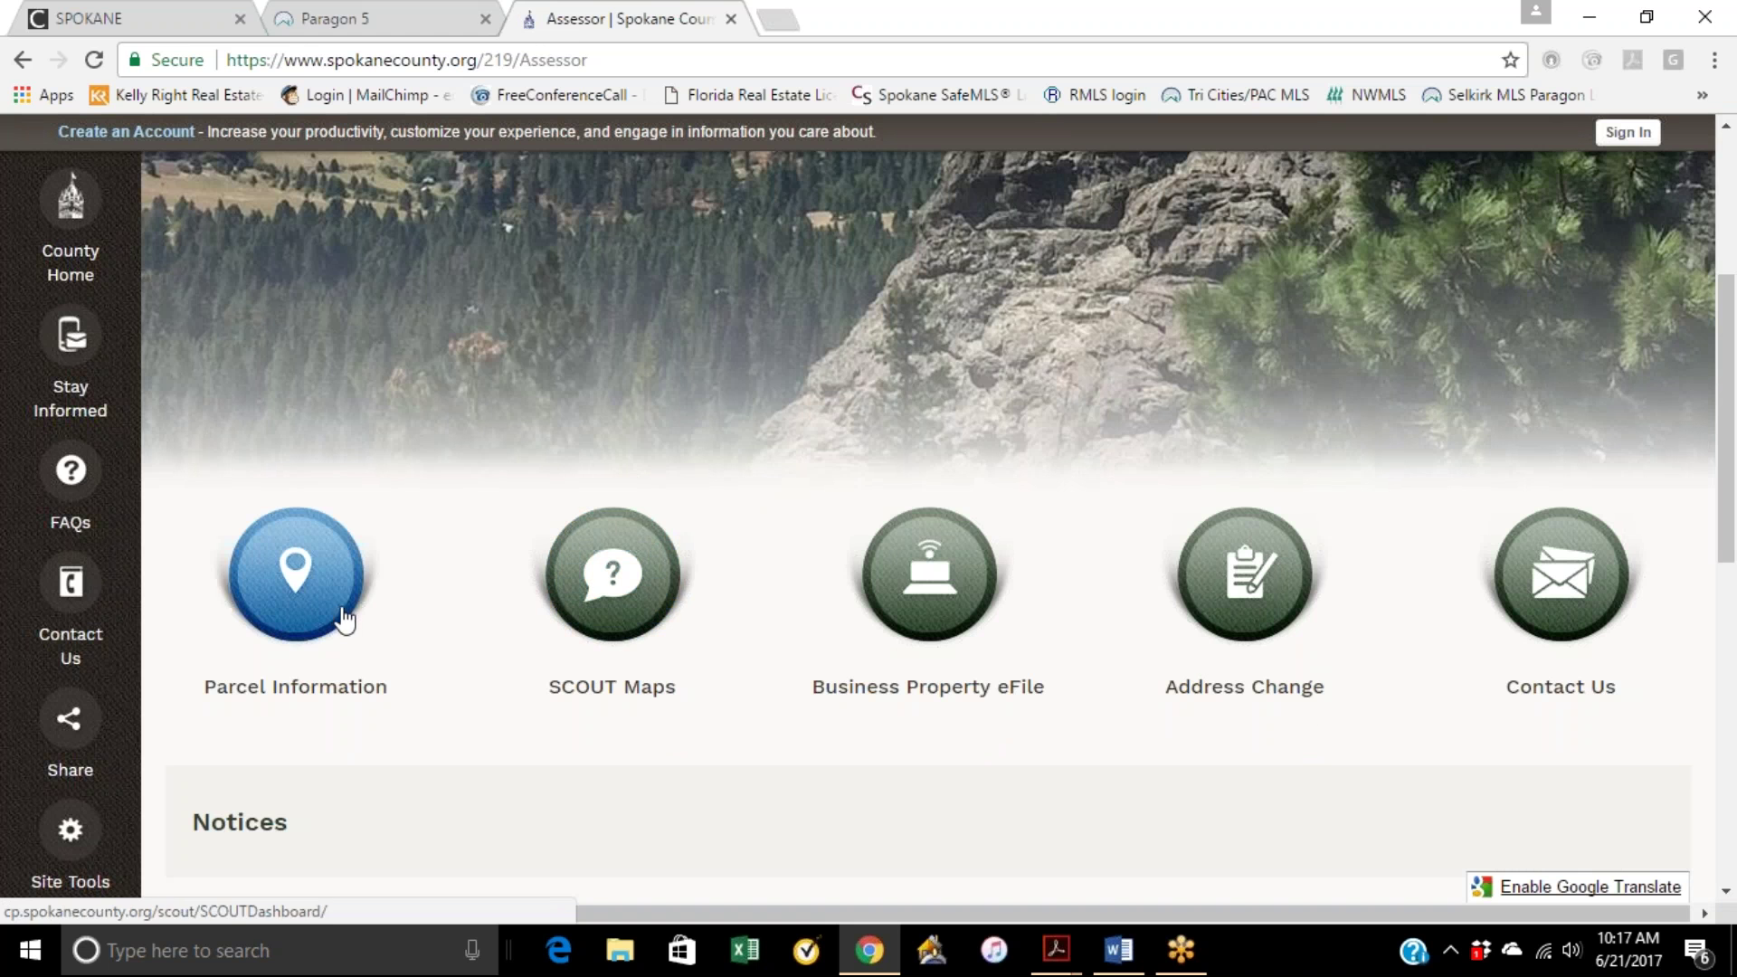
pyautogui.click(342, 620)
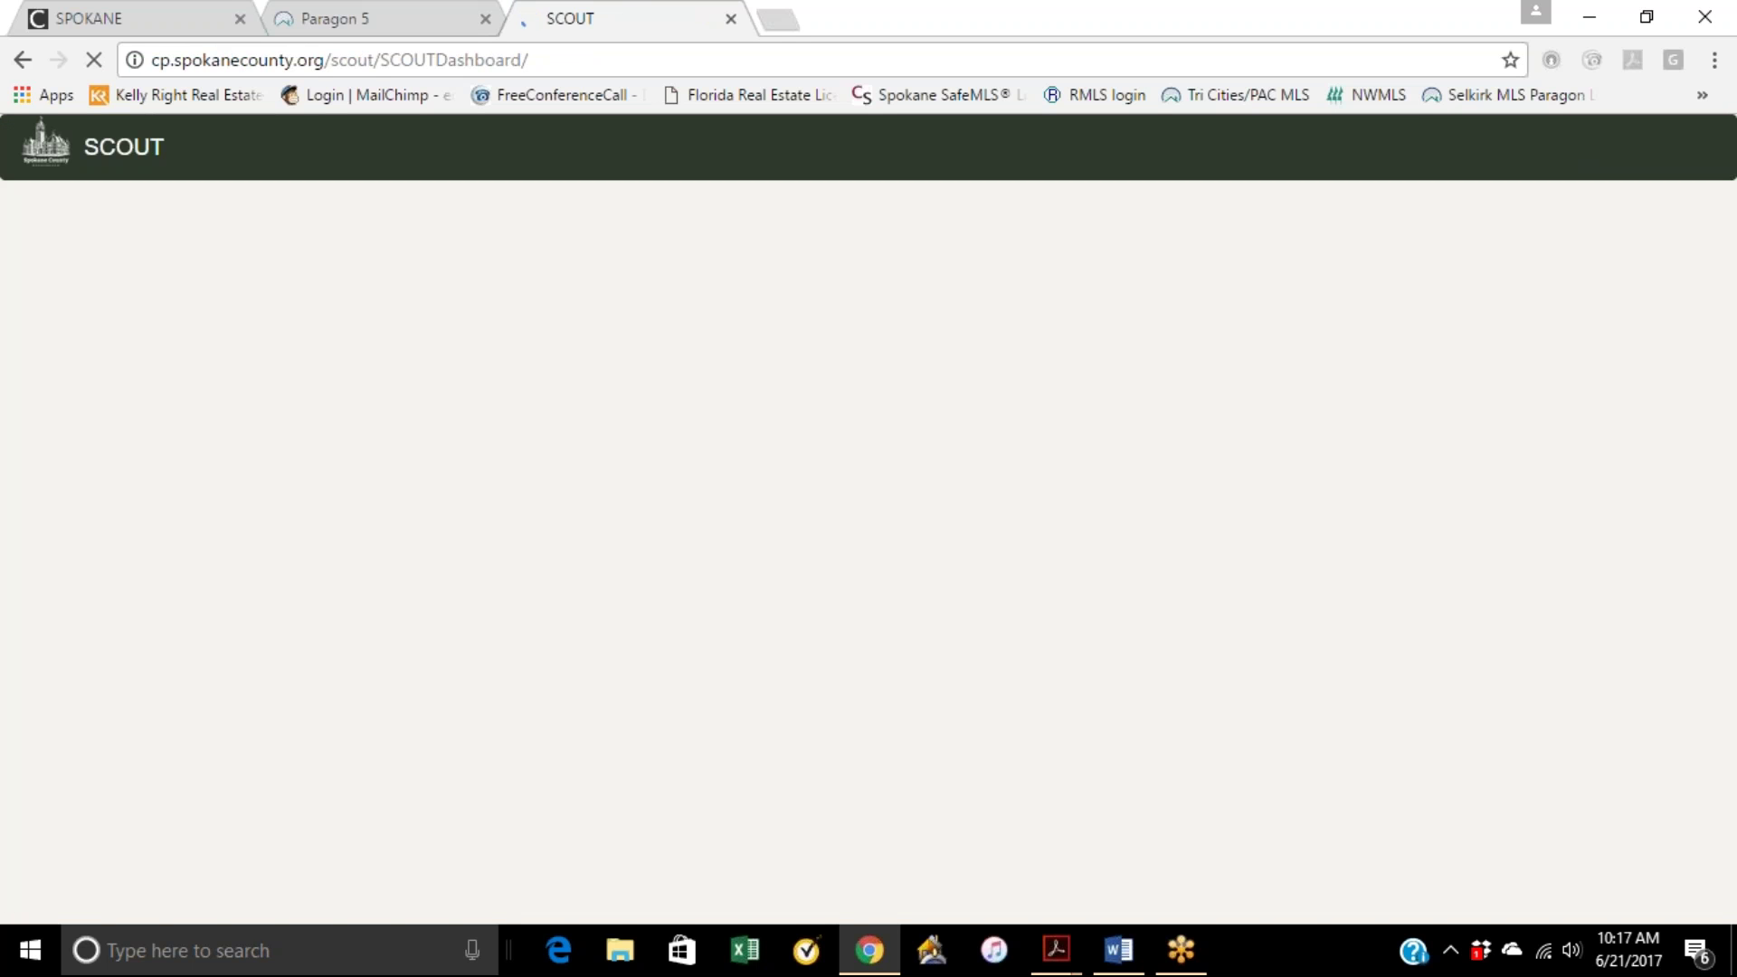
pyautogui.click(372, 260)
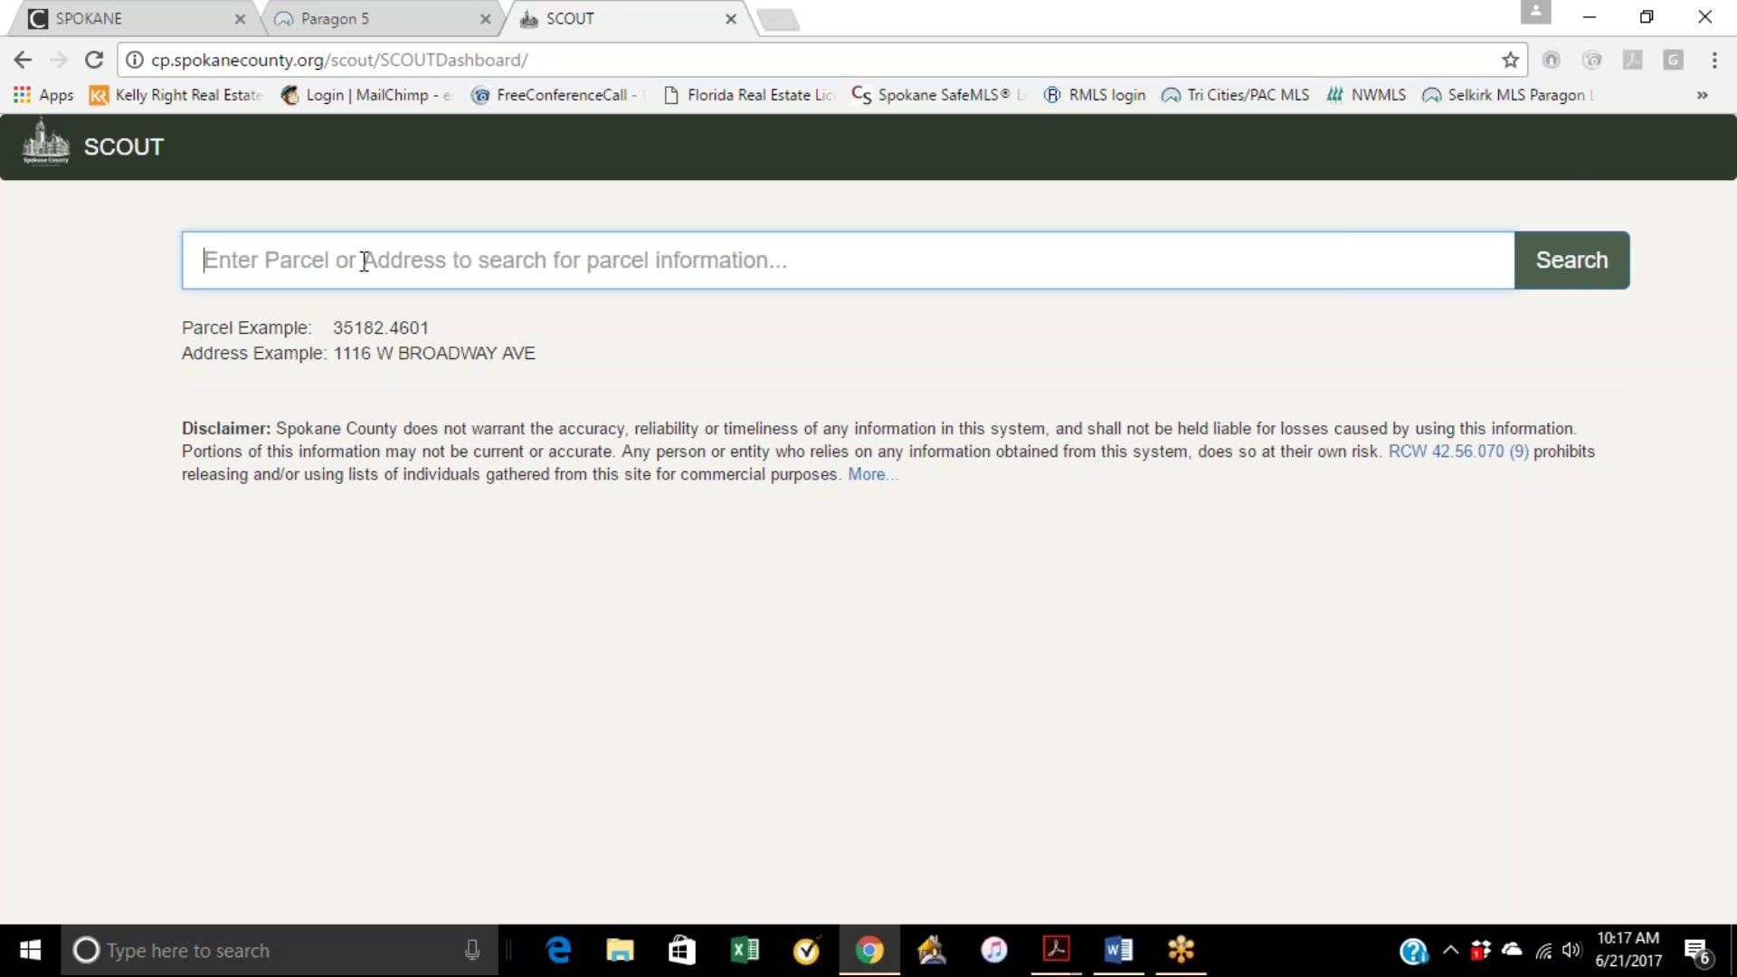
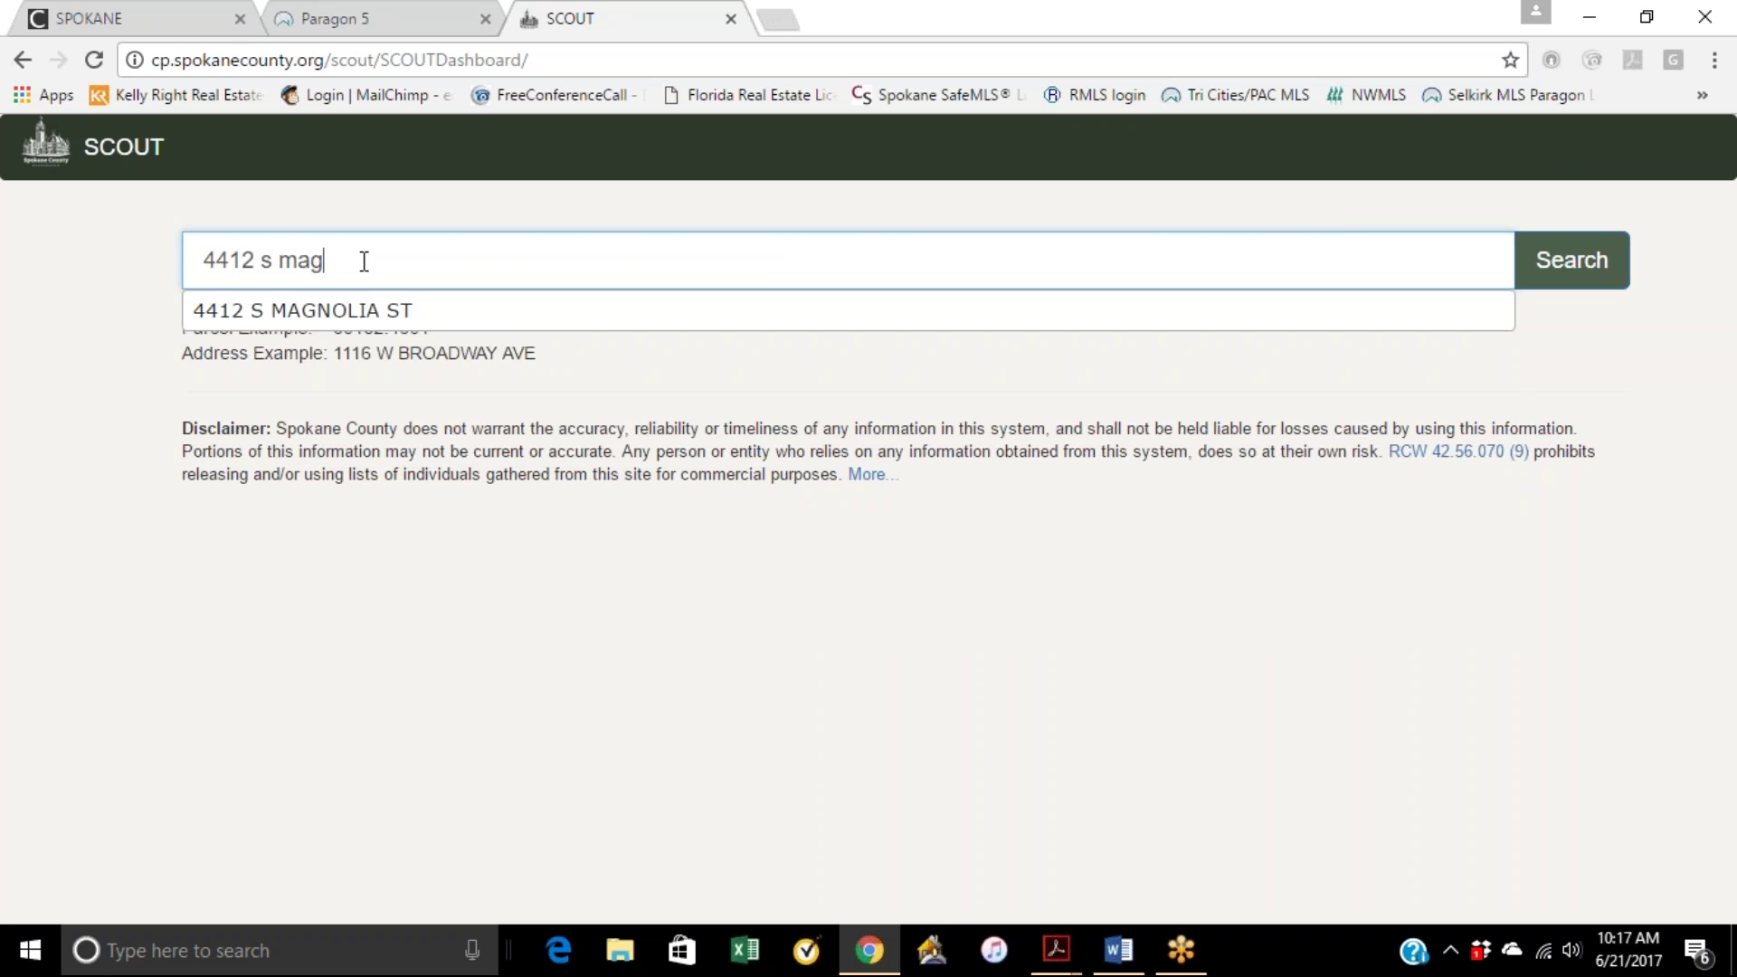
pyautogui.click(370, 317)
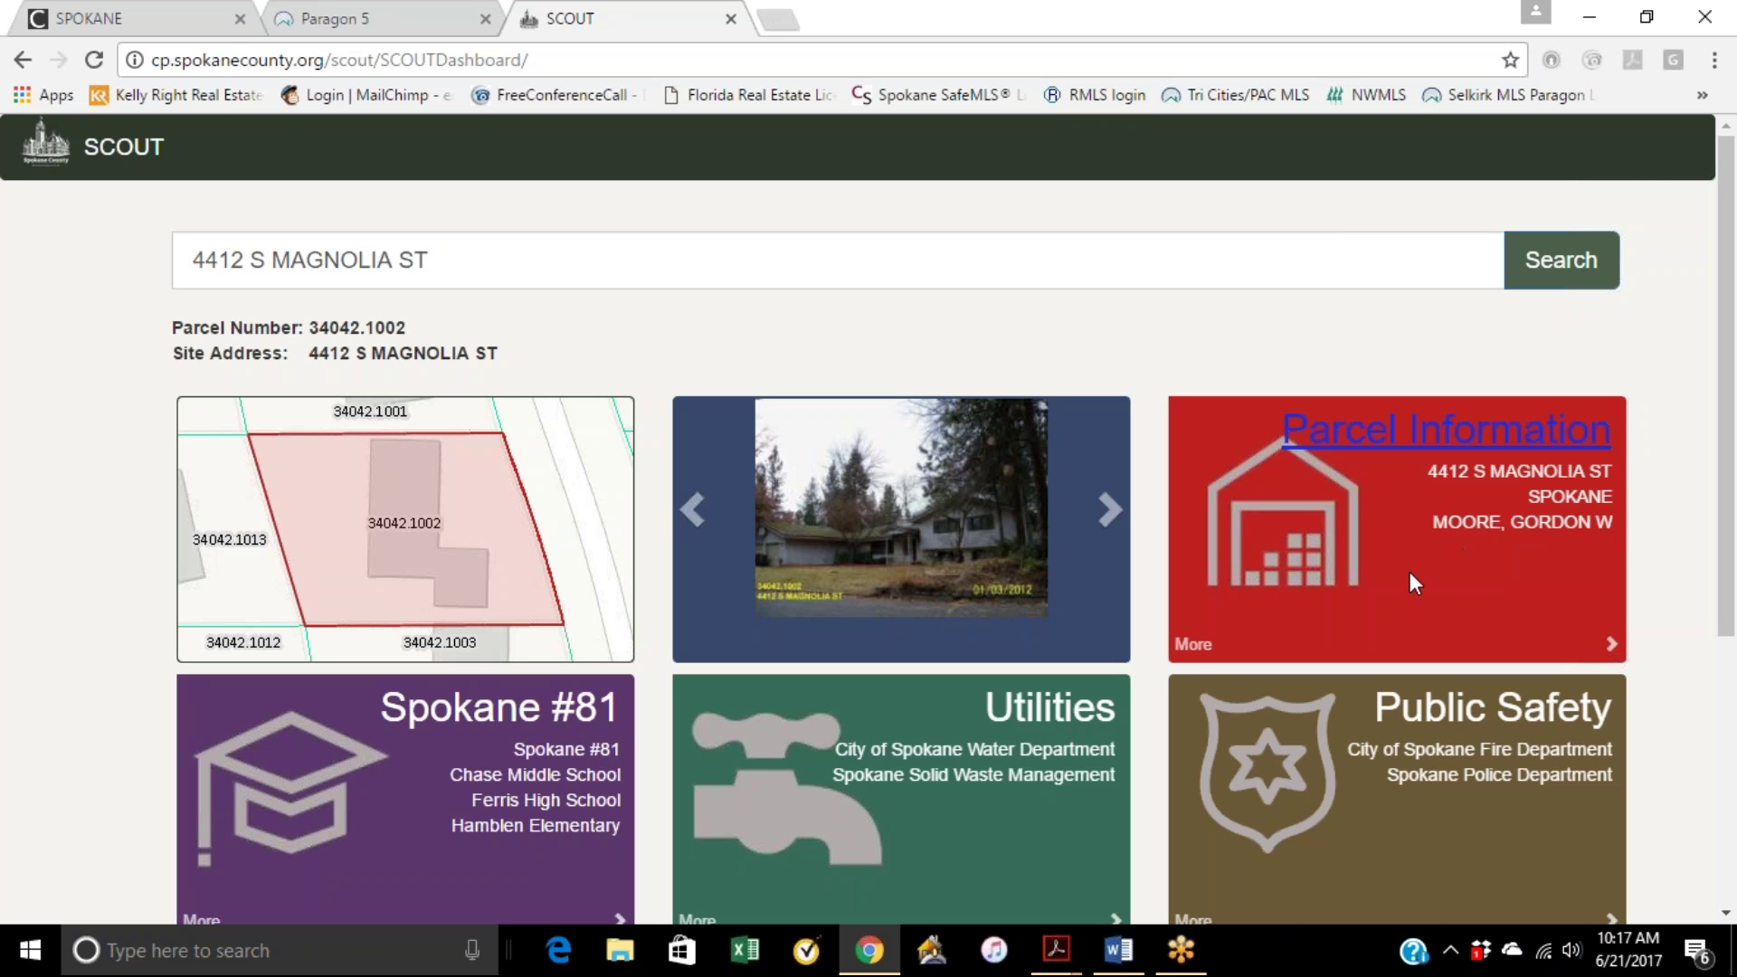
# Step: Open the parcel's Property Information page and highlight its Total Value and Land Size
pyautogui.click(1442, 439)
pyautogui.scroll(-7, 1299, 642)
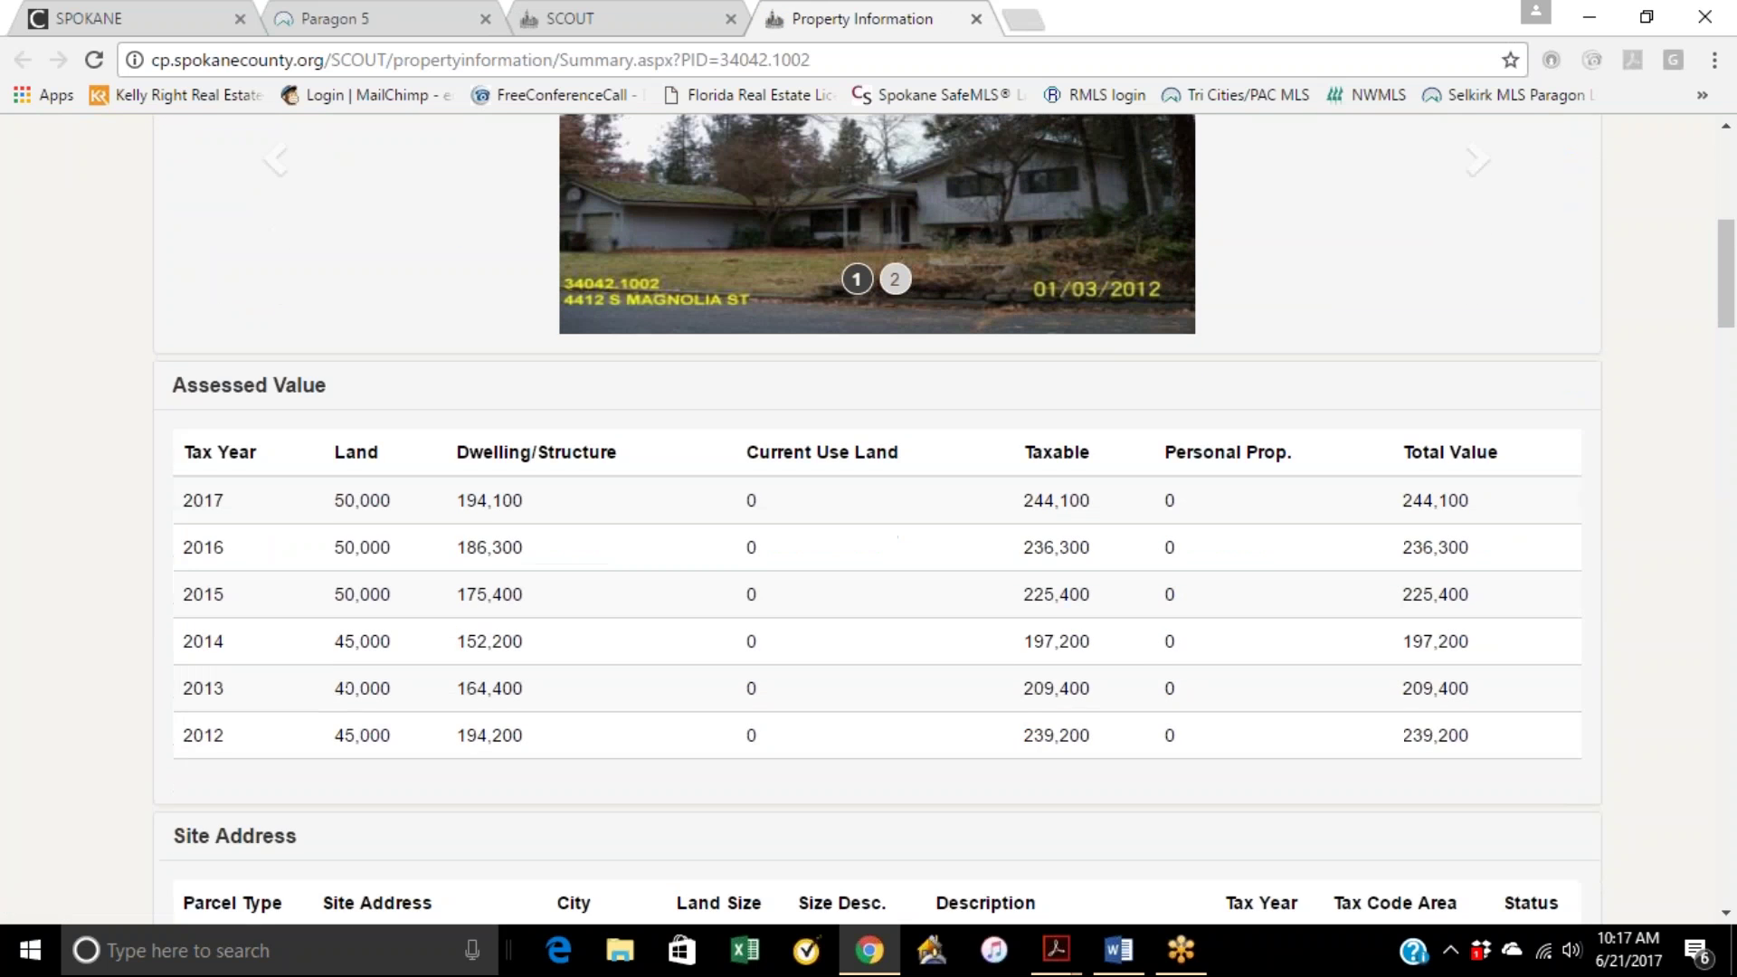
pyautogui.scroll(-1, 1447, 507)
pyautogui.moveTo(1474, 375); pyautogui.dragTo(1402, 375)
pyautogui.scroll(-1, 1341, 420)
pyautogui.scroll(-2, 1341, 420)
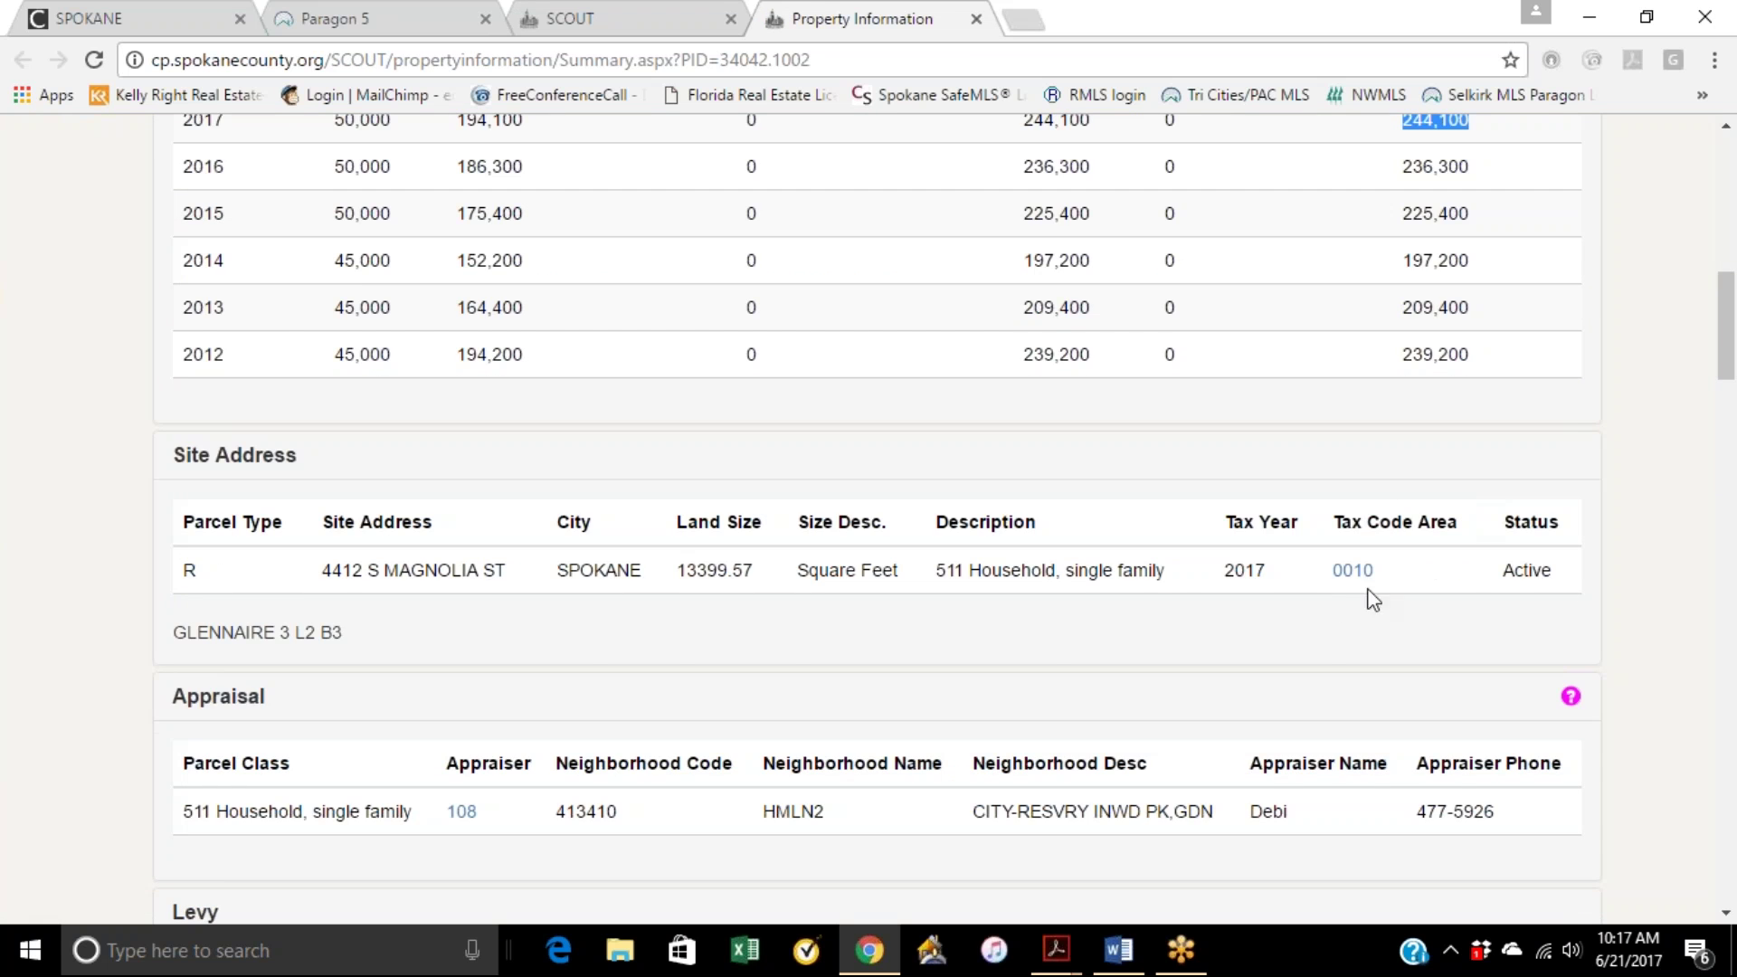
pyautogui.scroll(-1, 788, 597)
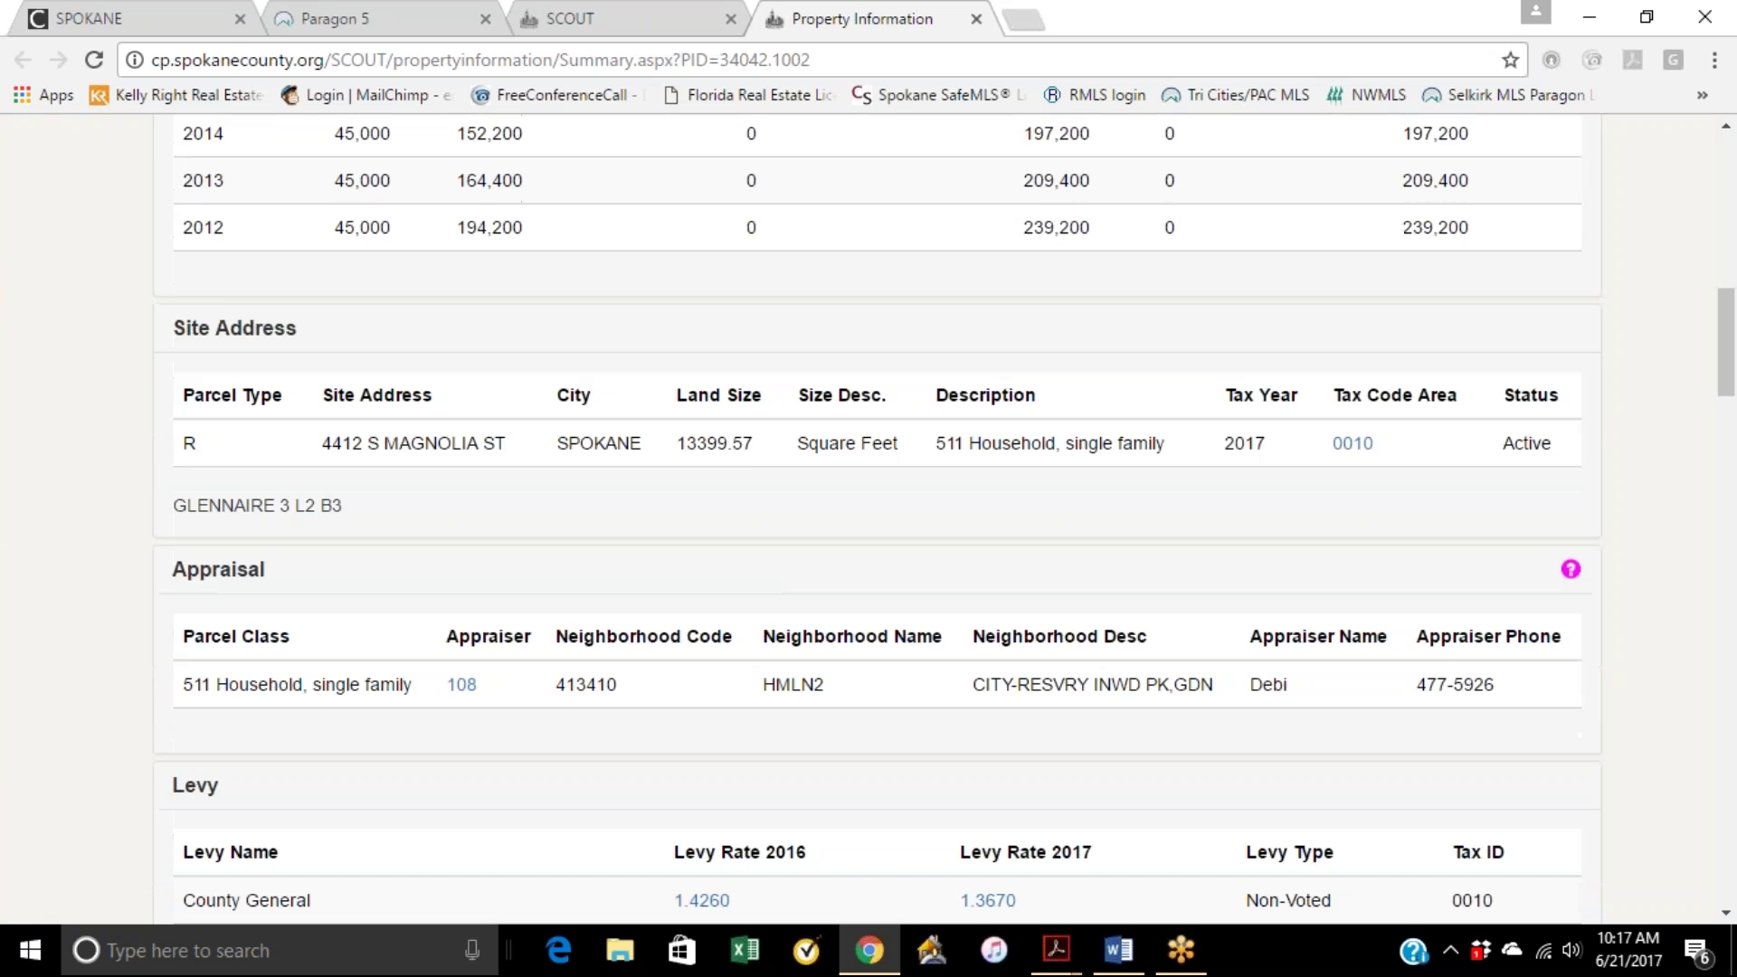
pyautogui.moveTo(747, 448); pyautogui.dragTo(677, 438)
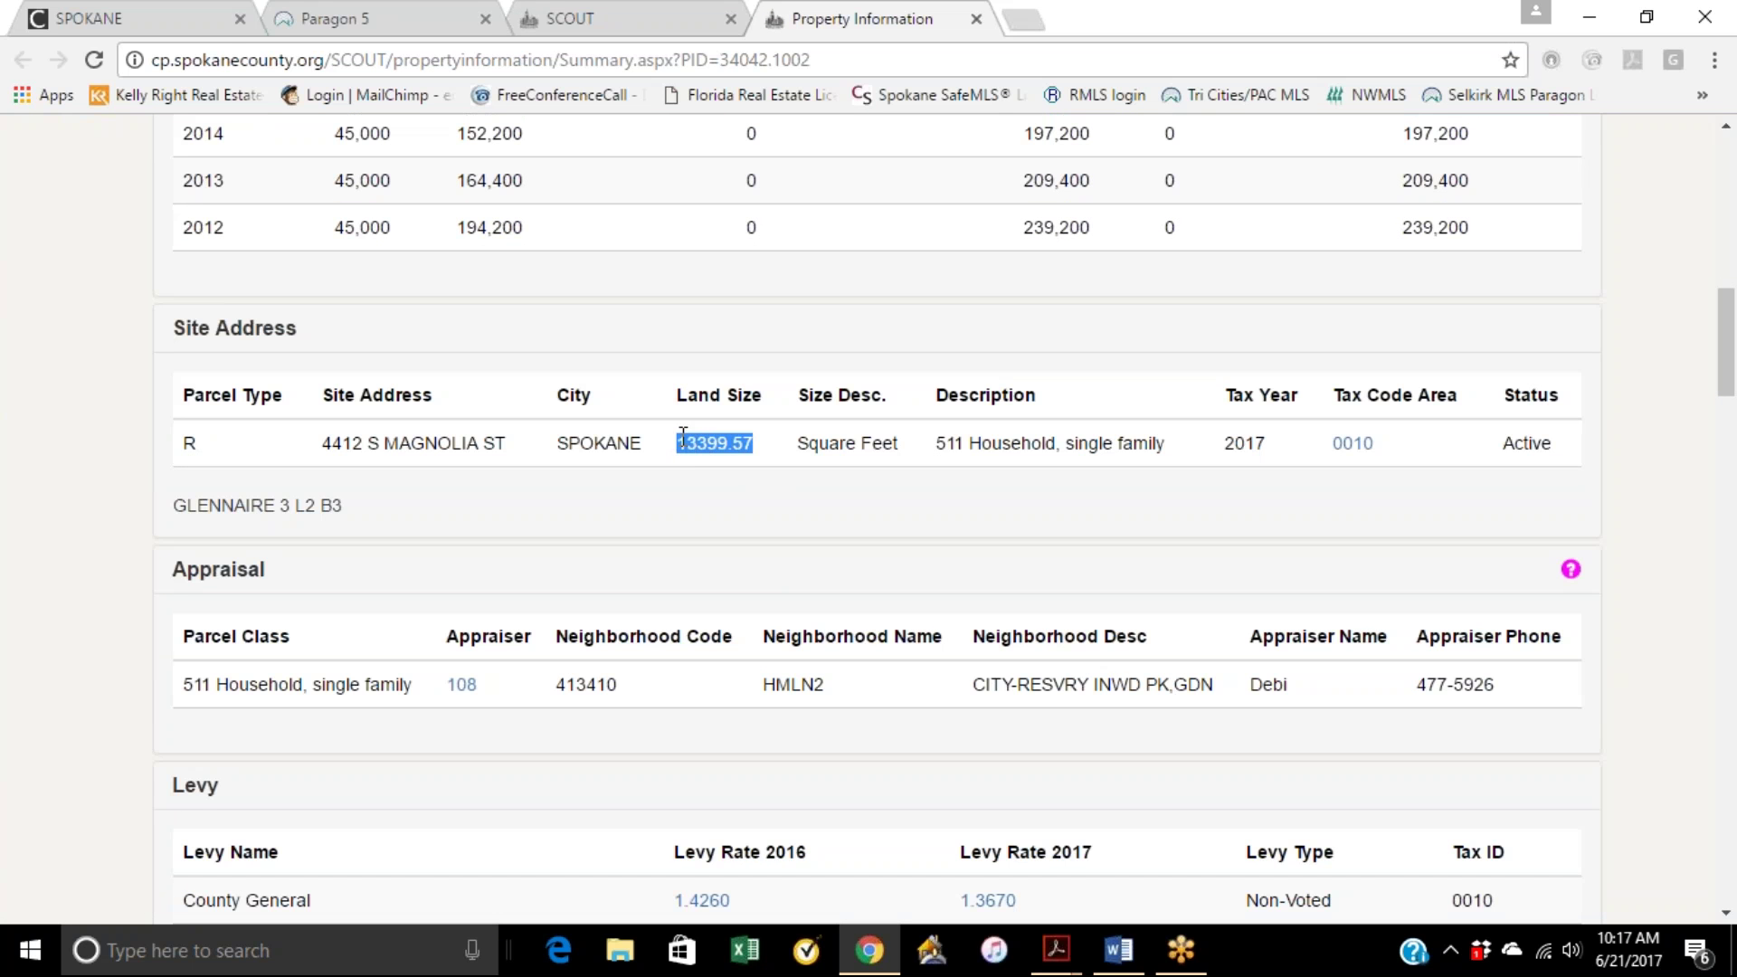
# Step: Select the 2017 total taxes amount of 3,333.71, then return to the page top
pyautogui.scroll(-1, 741, 487)
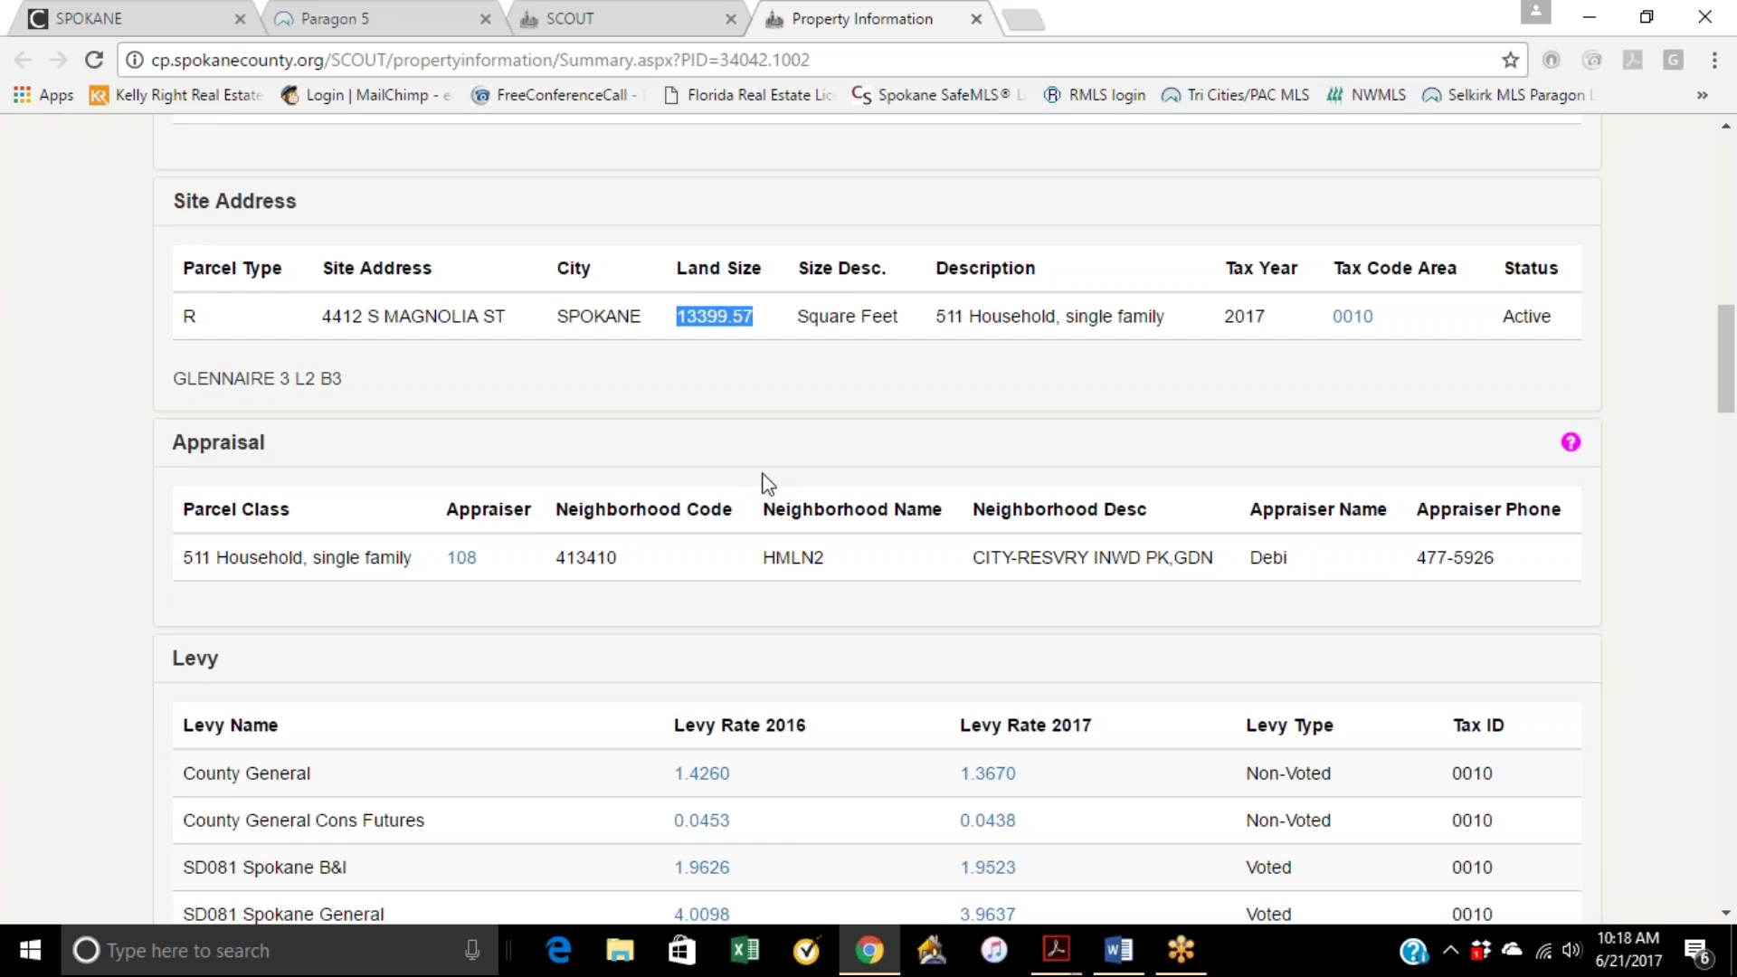
pyautogui.scroll(-10, 925, 620)
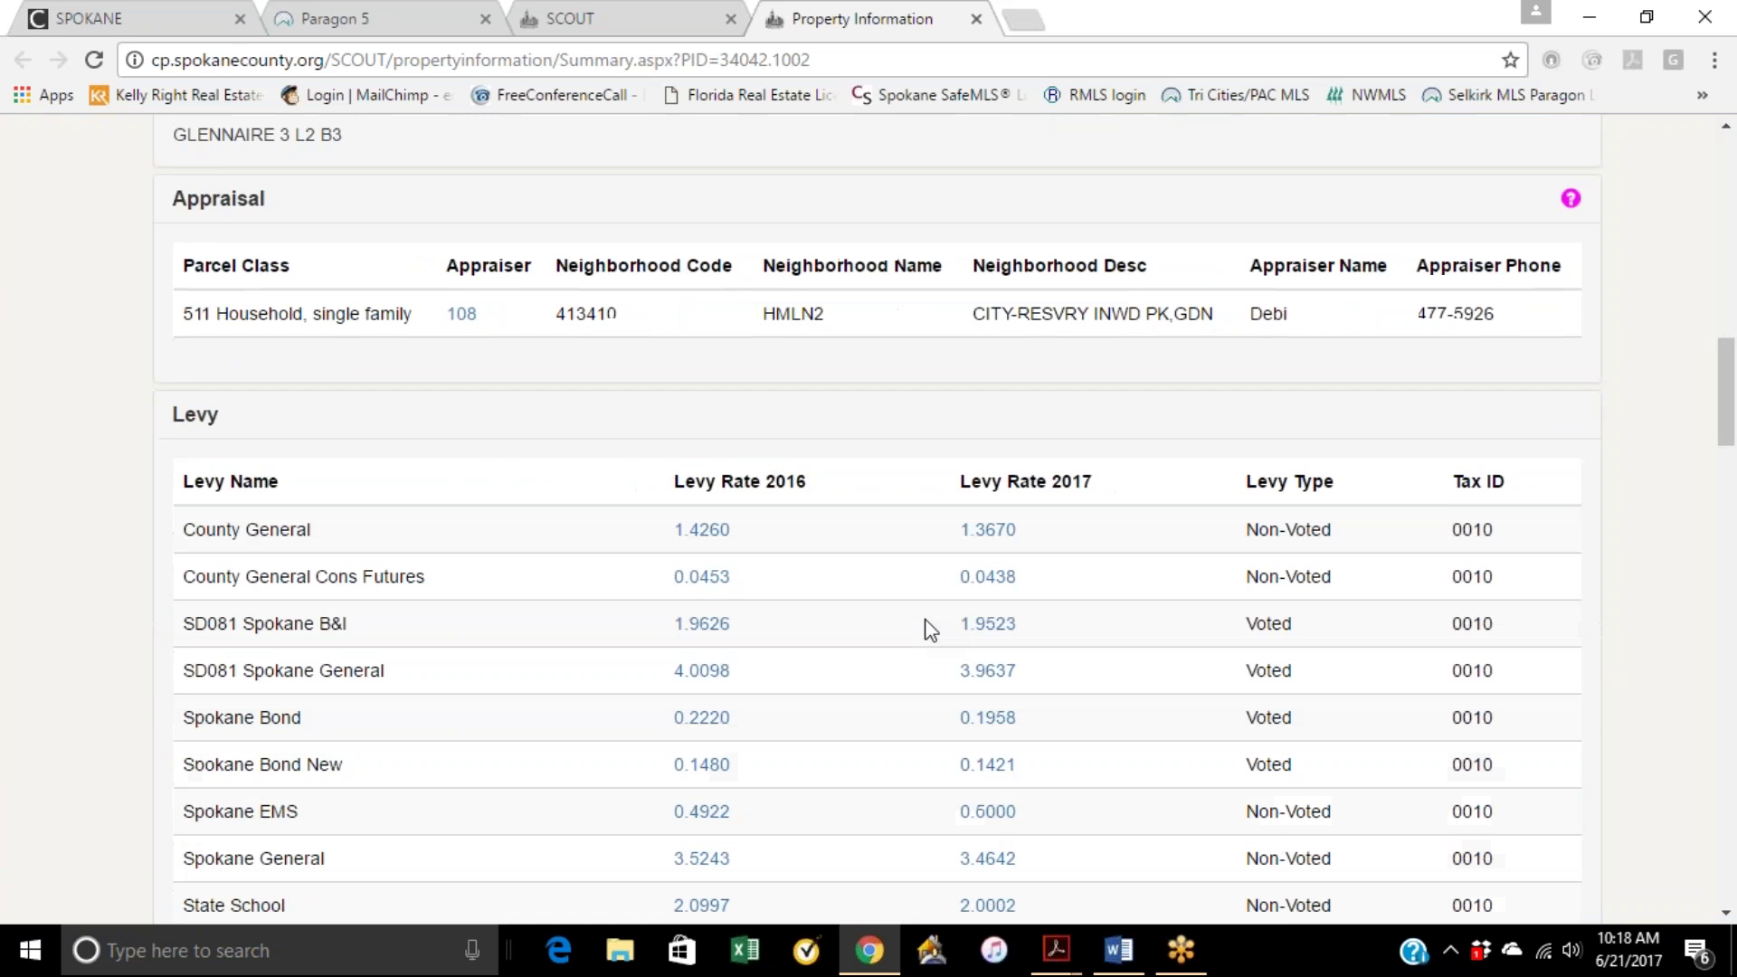
pyautogui.scroll(-1, 926, 624)
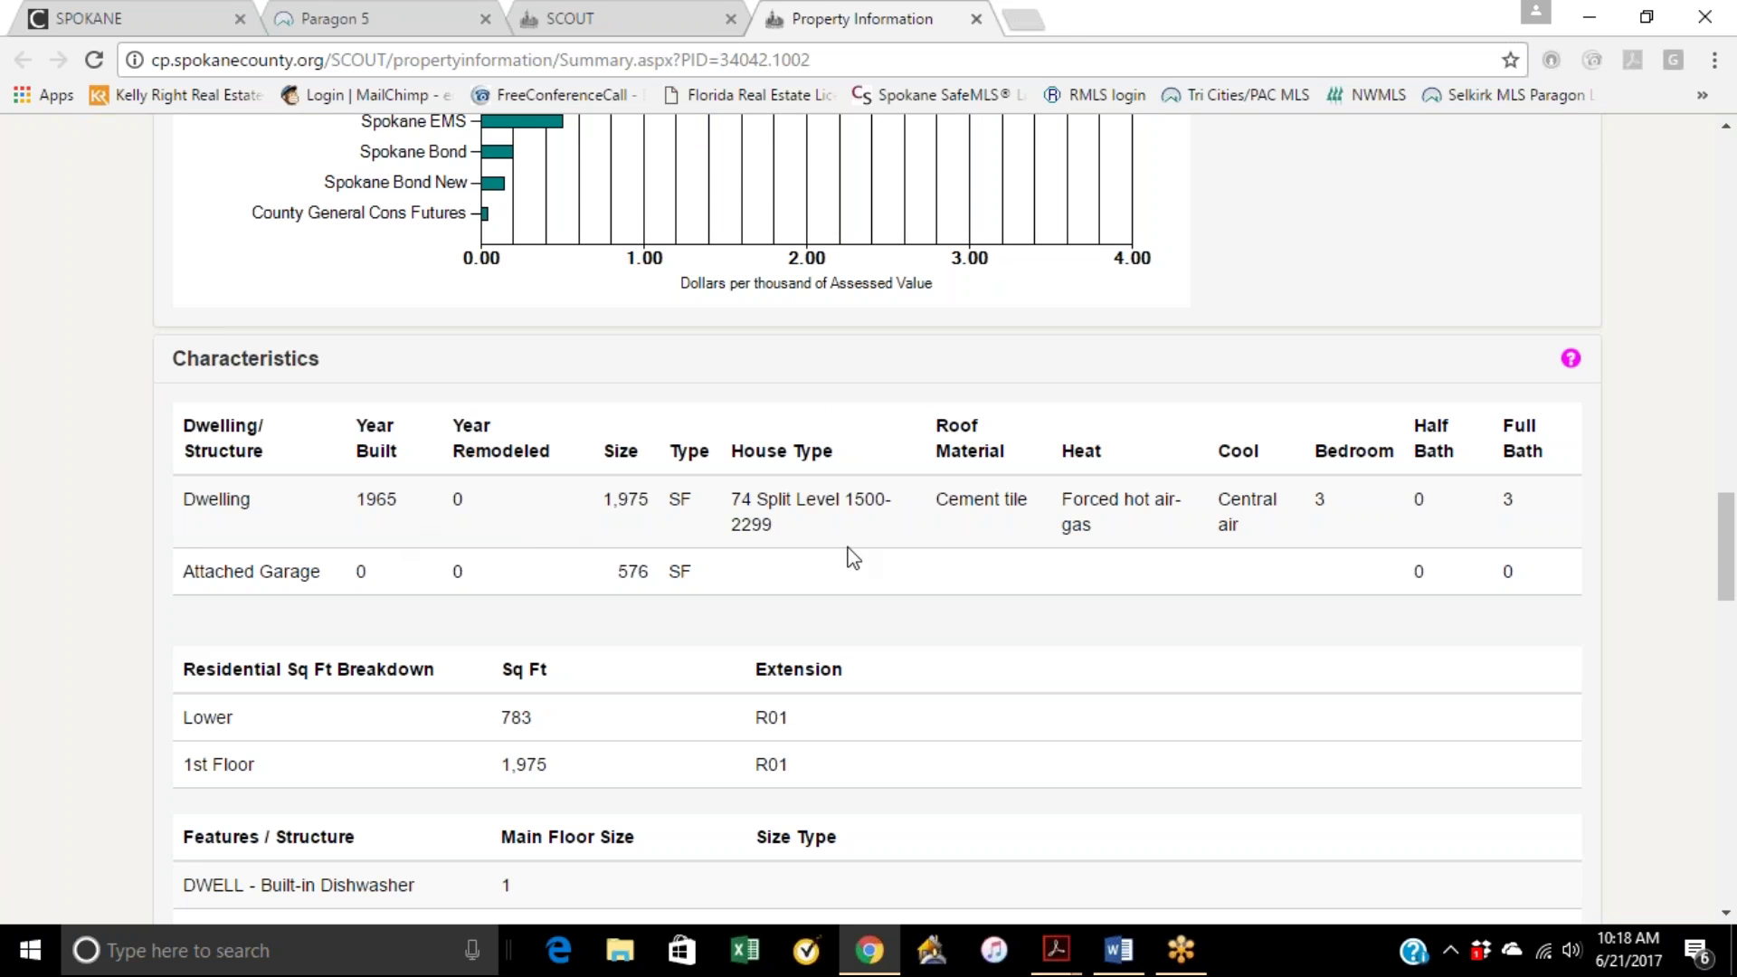
pyautogui.scroll(-10, 1270, 543)
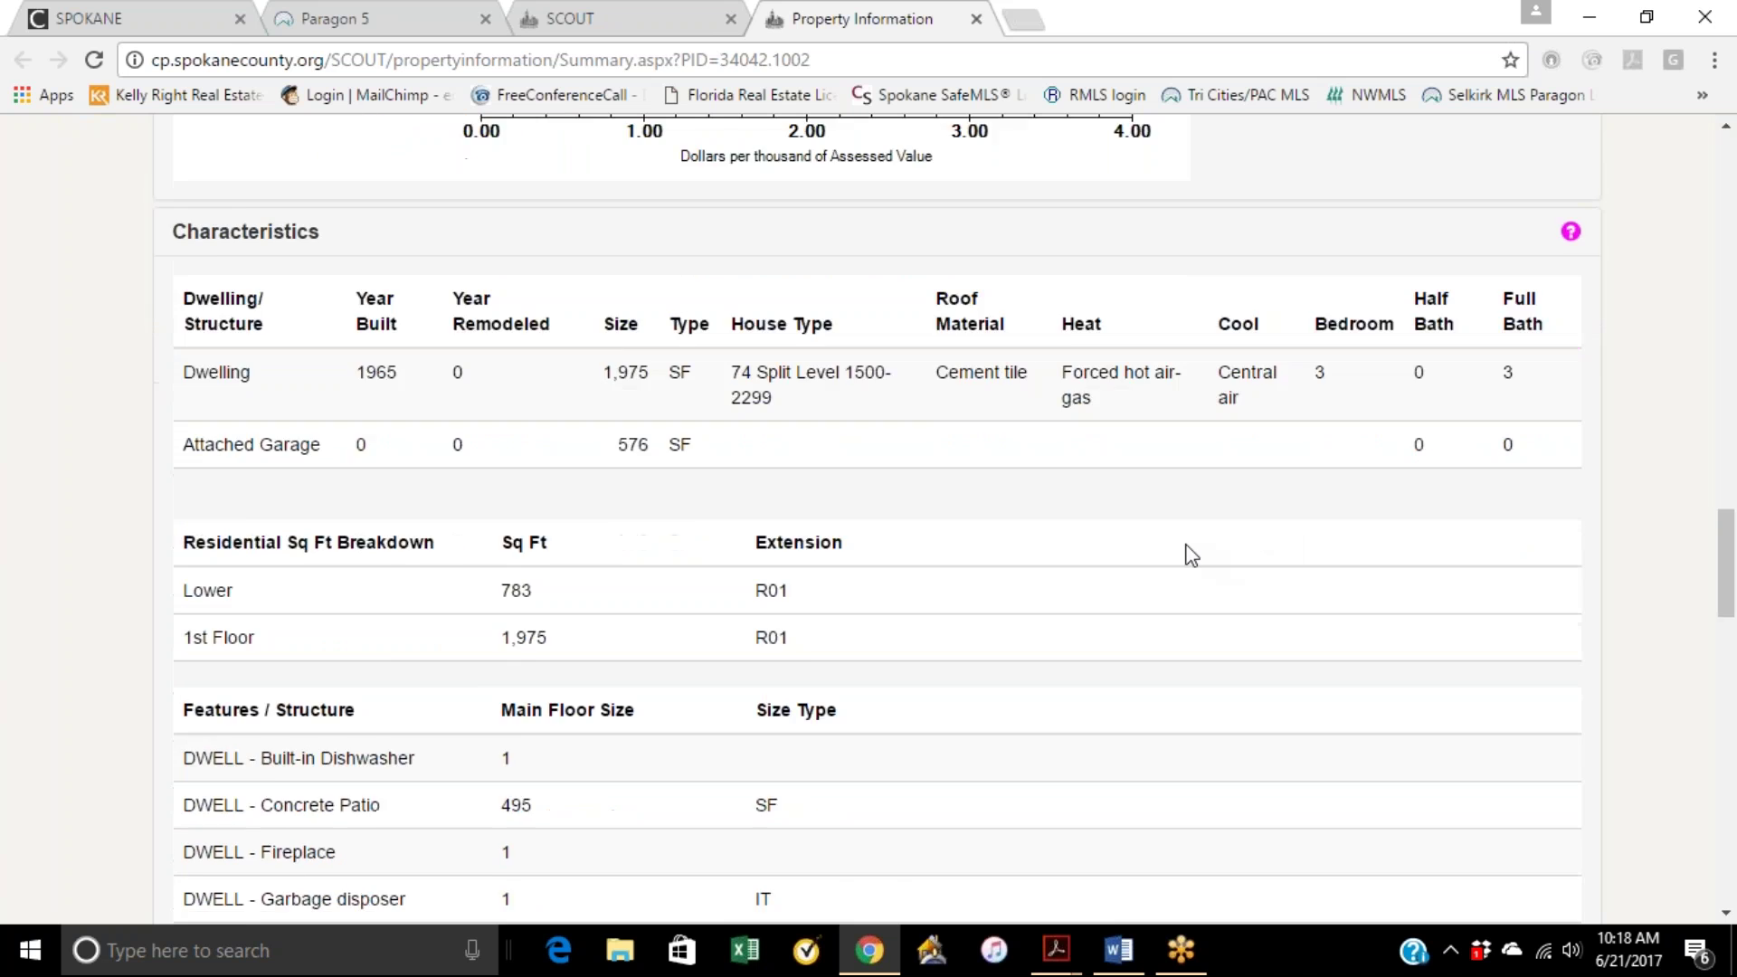
pyautogui.scroll(-1, 868, 542)
pyautogui.scroll(-1, 604, 538)
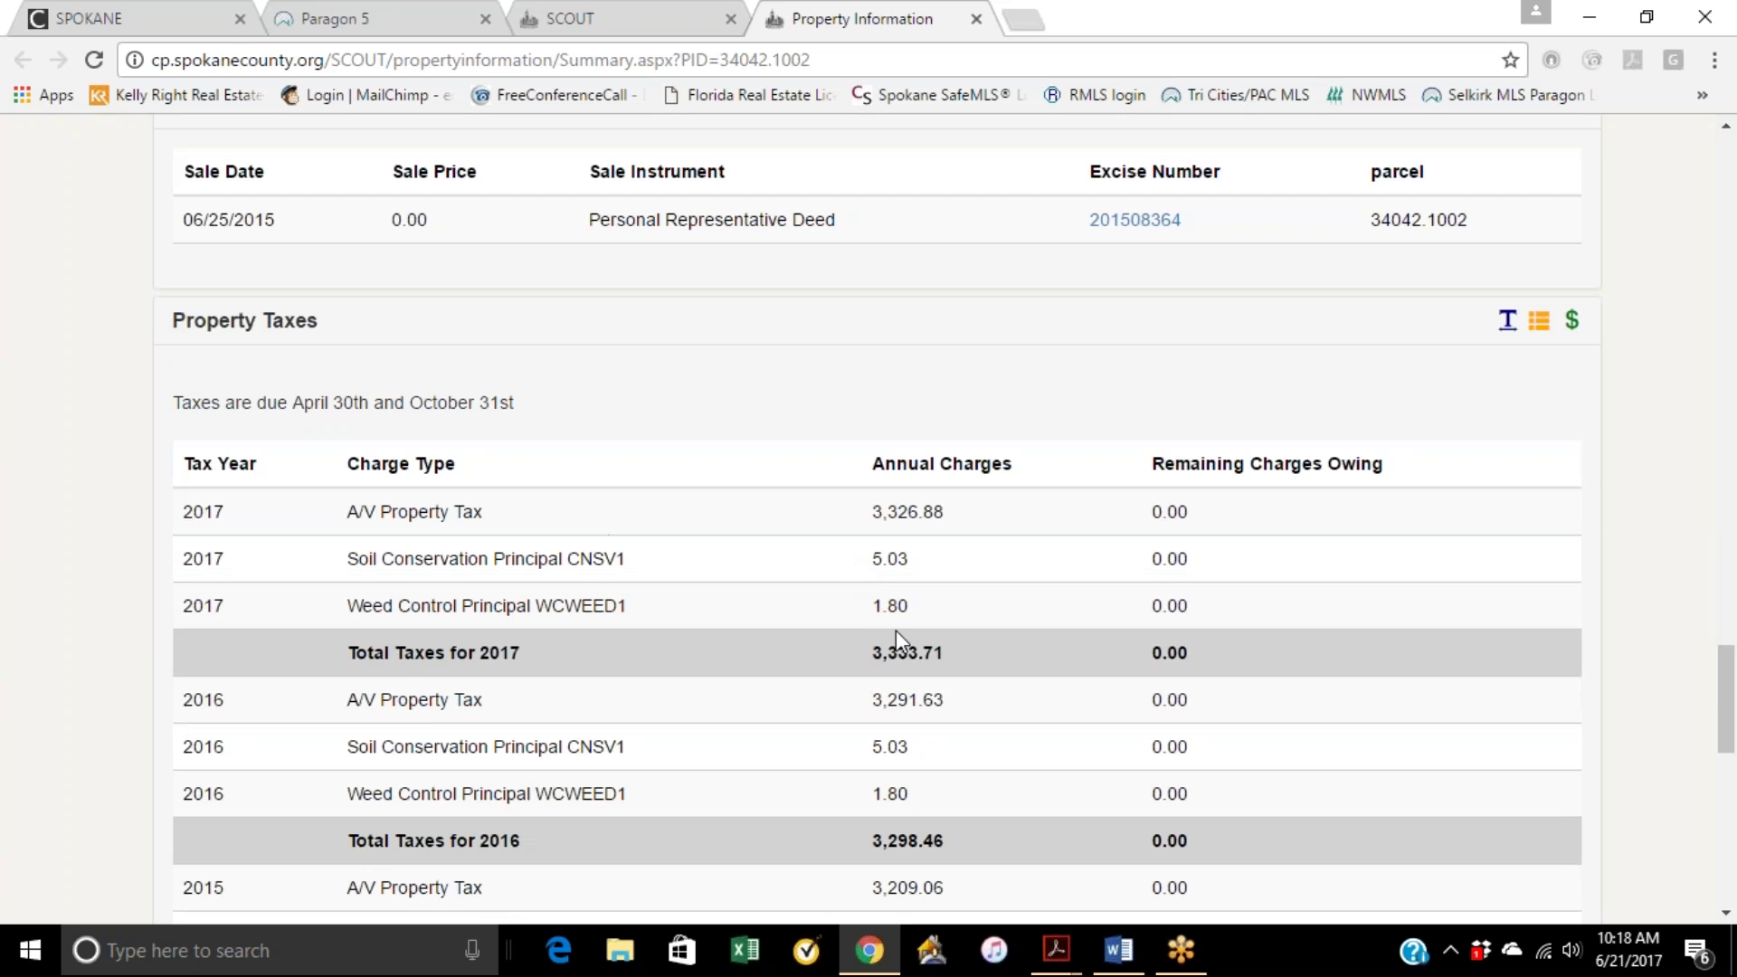
pyautogui.moveTo(932, 651); pyautogui.dragTo(855, 638)
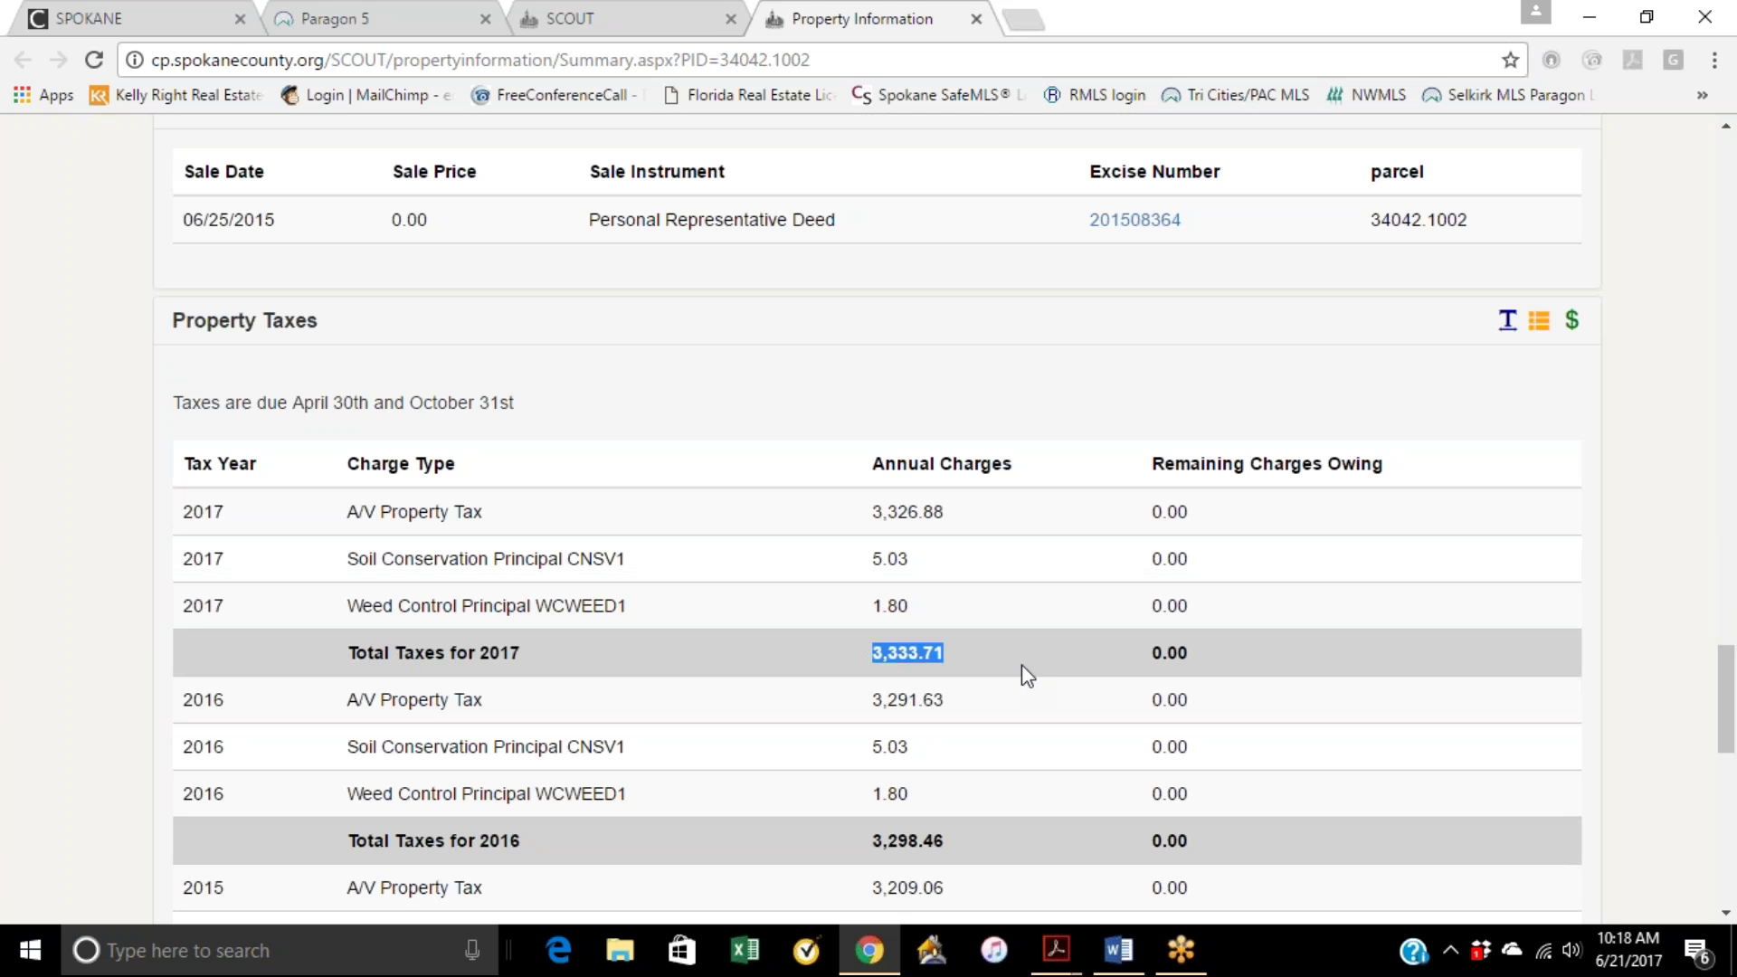
pyautogui.scroll(8, 977, 690)
pyautogui.scroll(20, 979, 683)
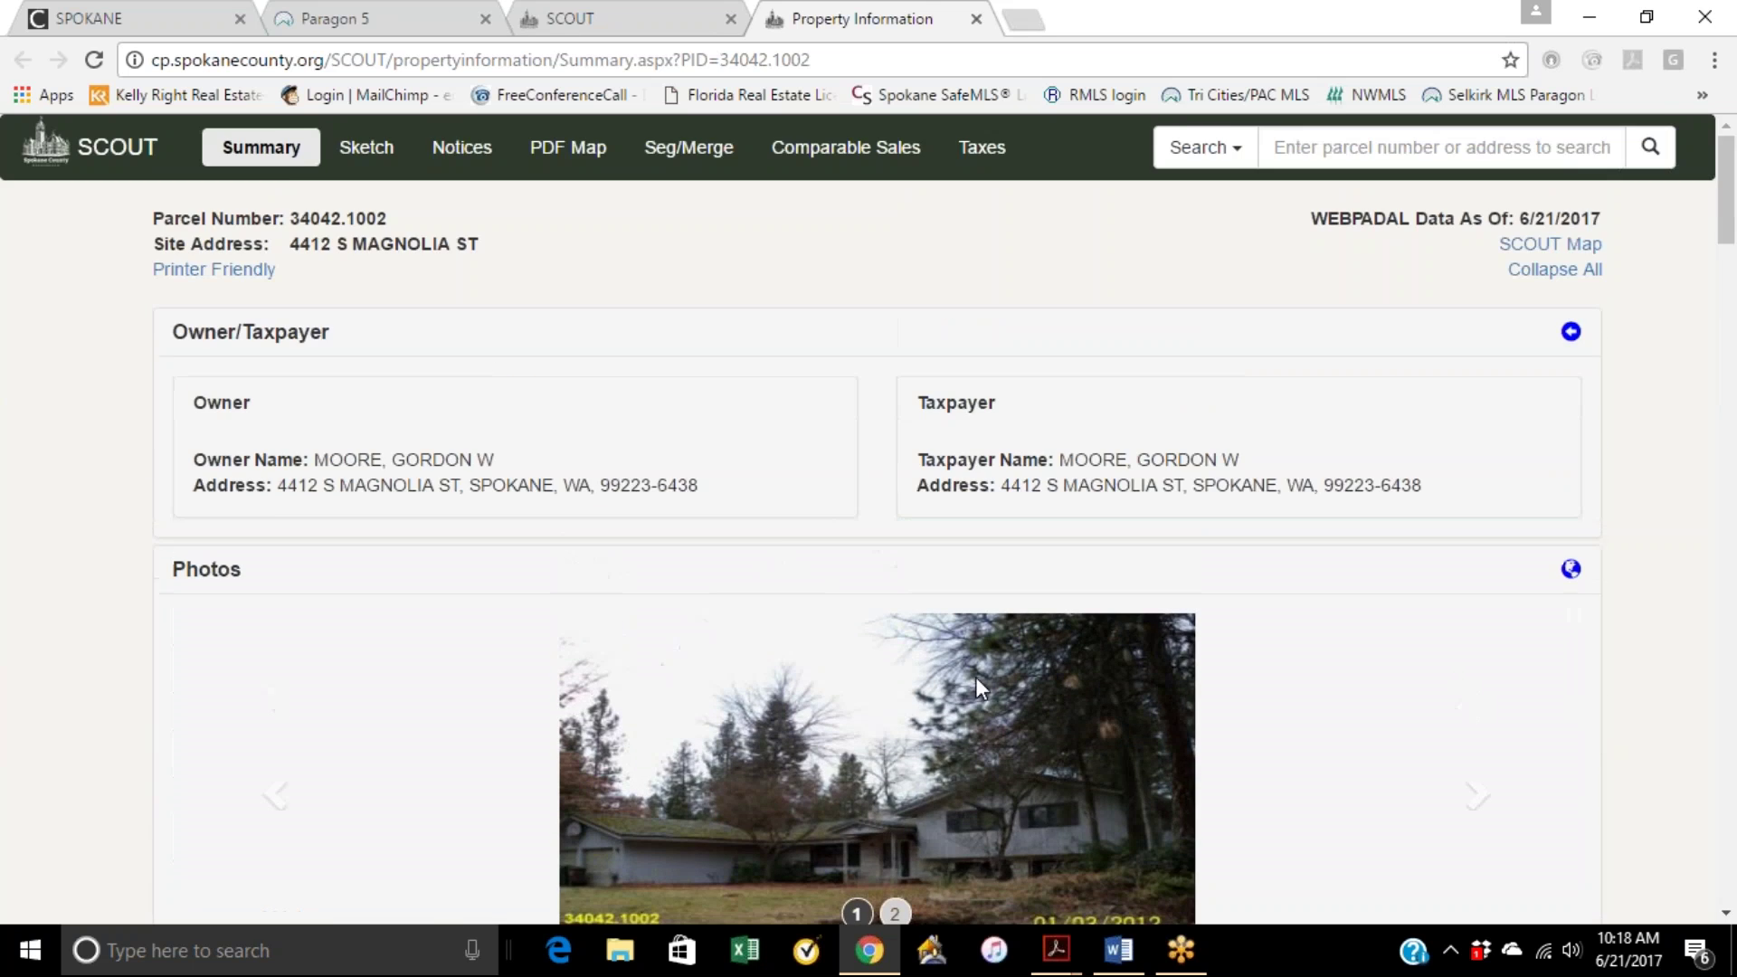
# Step: Copy MLS number 201717898 from the Paragon 5 listing and return to the SPOKANE dashboard
pyautogui.click(365, 23)
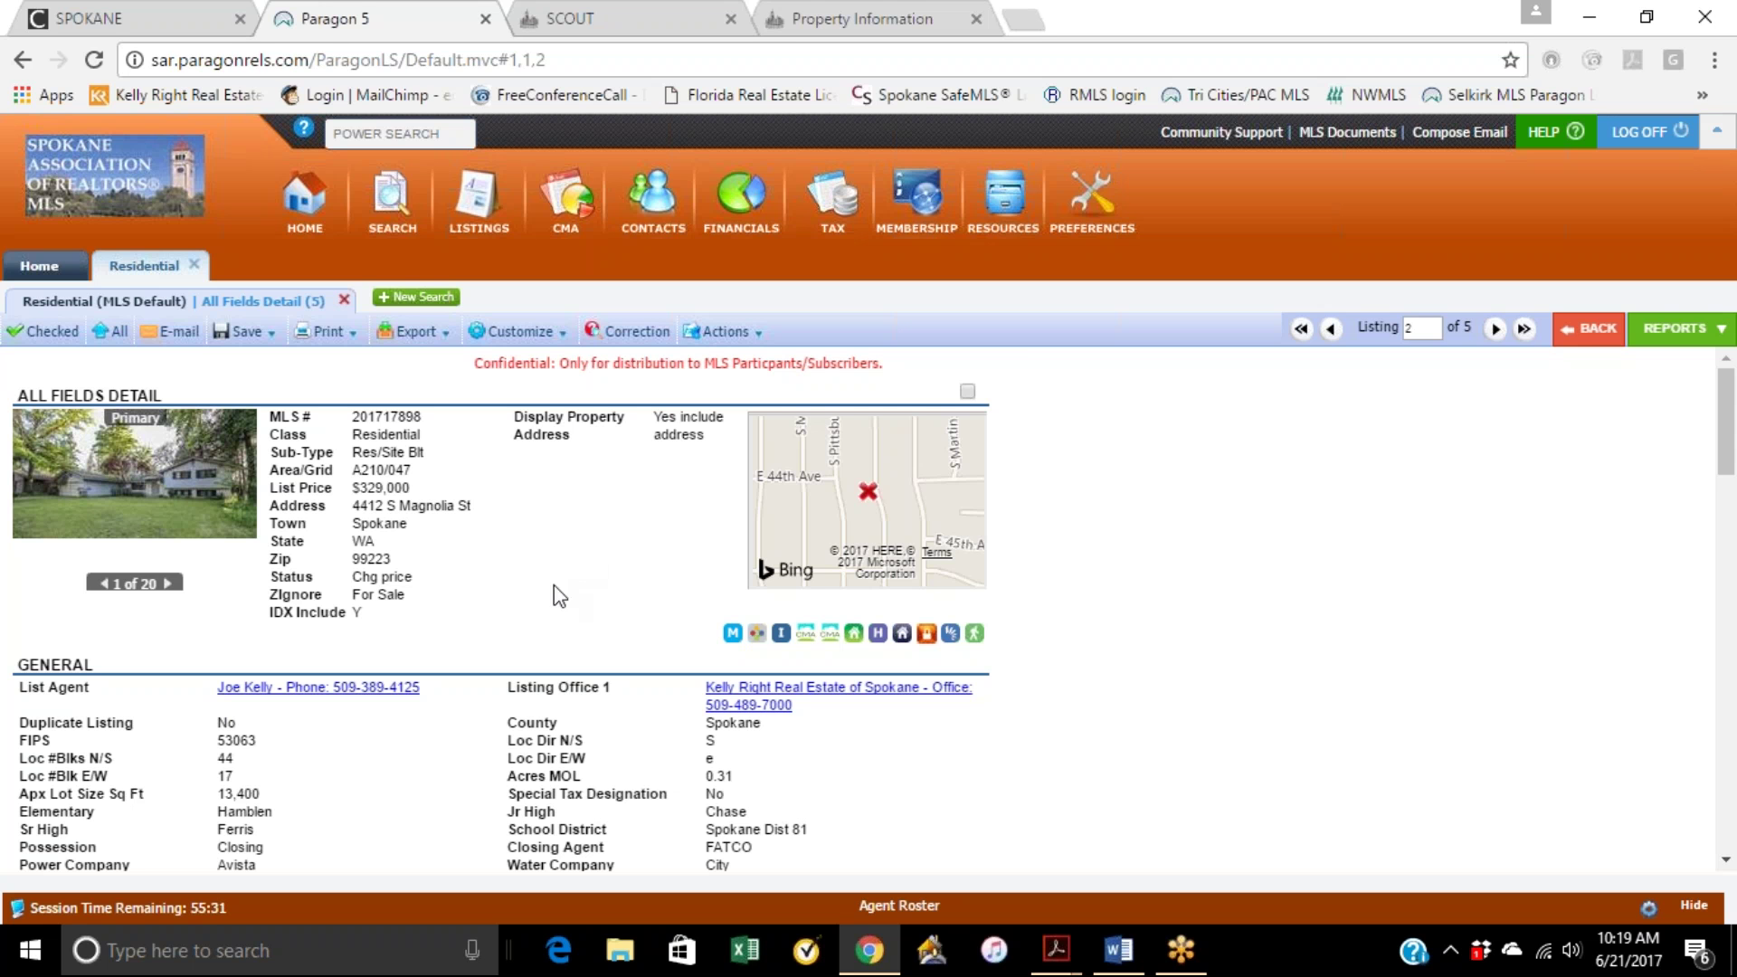
pyautogui.moveTo(423, 417); pyautogui.dragTo(354, 411)
pyautogui.hotkey('ctrl', 'c')
pyautogui.rightClick(374, 414)
pyautogui.click(418, 434)
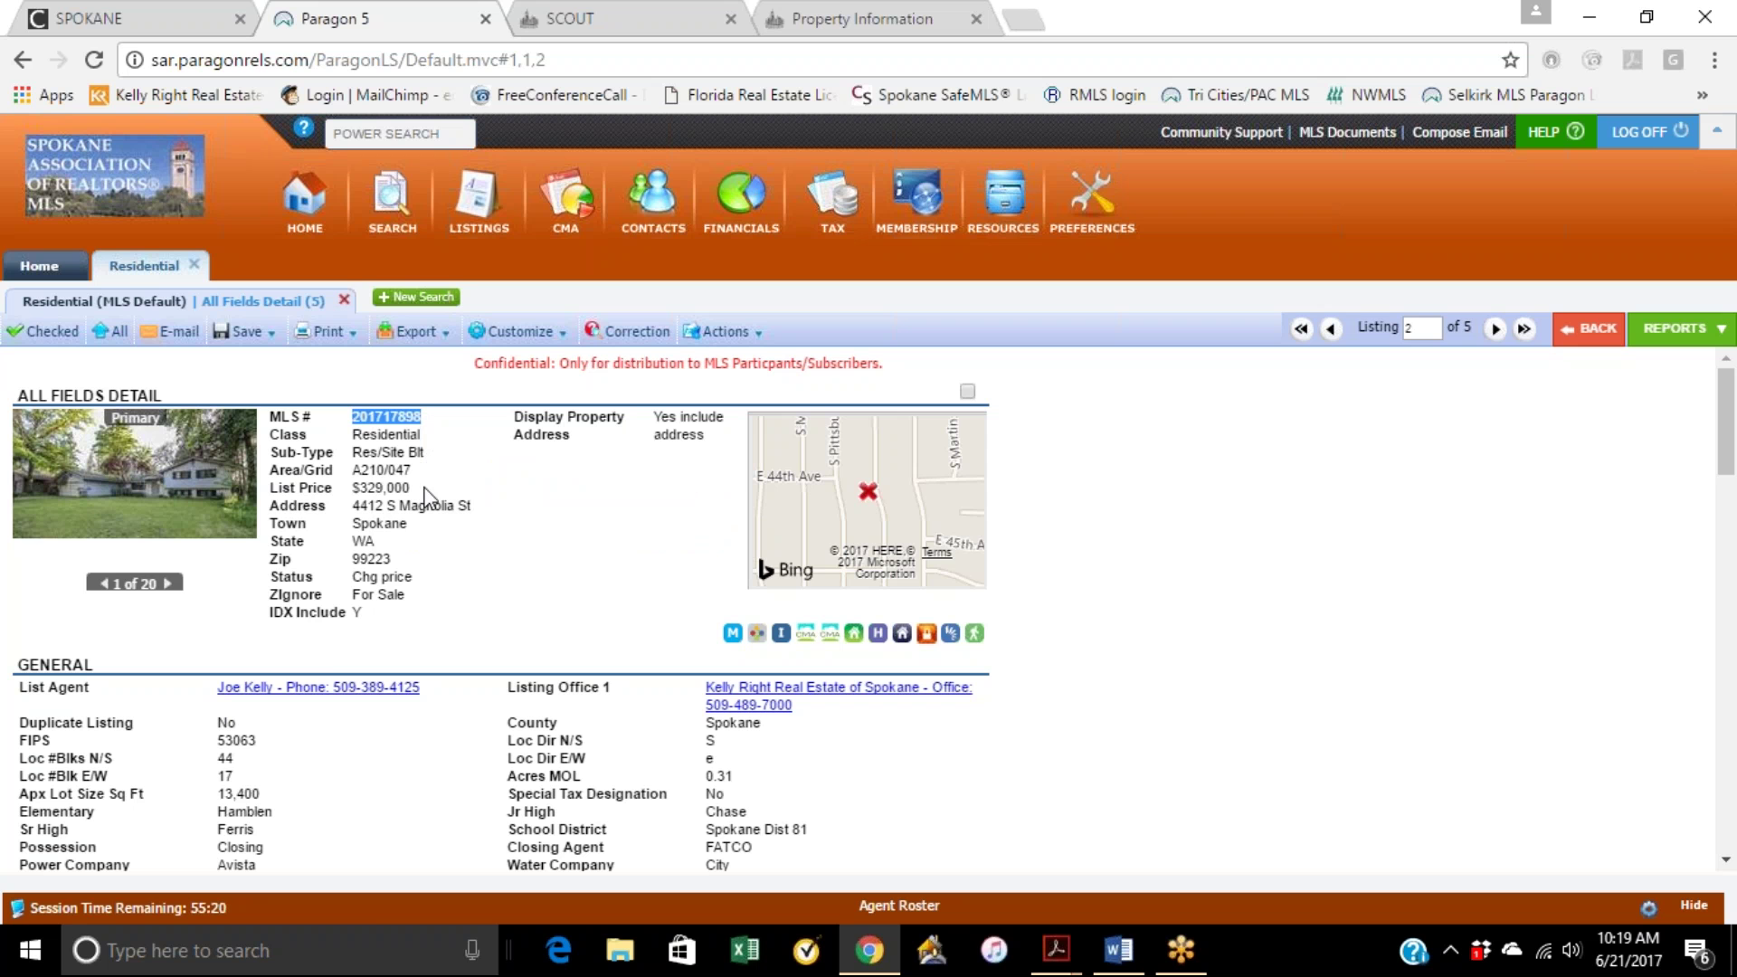
pyautogui.click(92, 19)
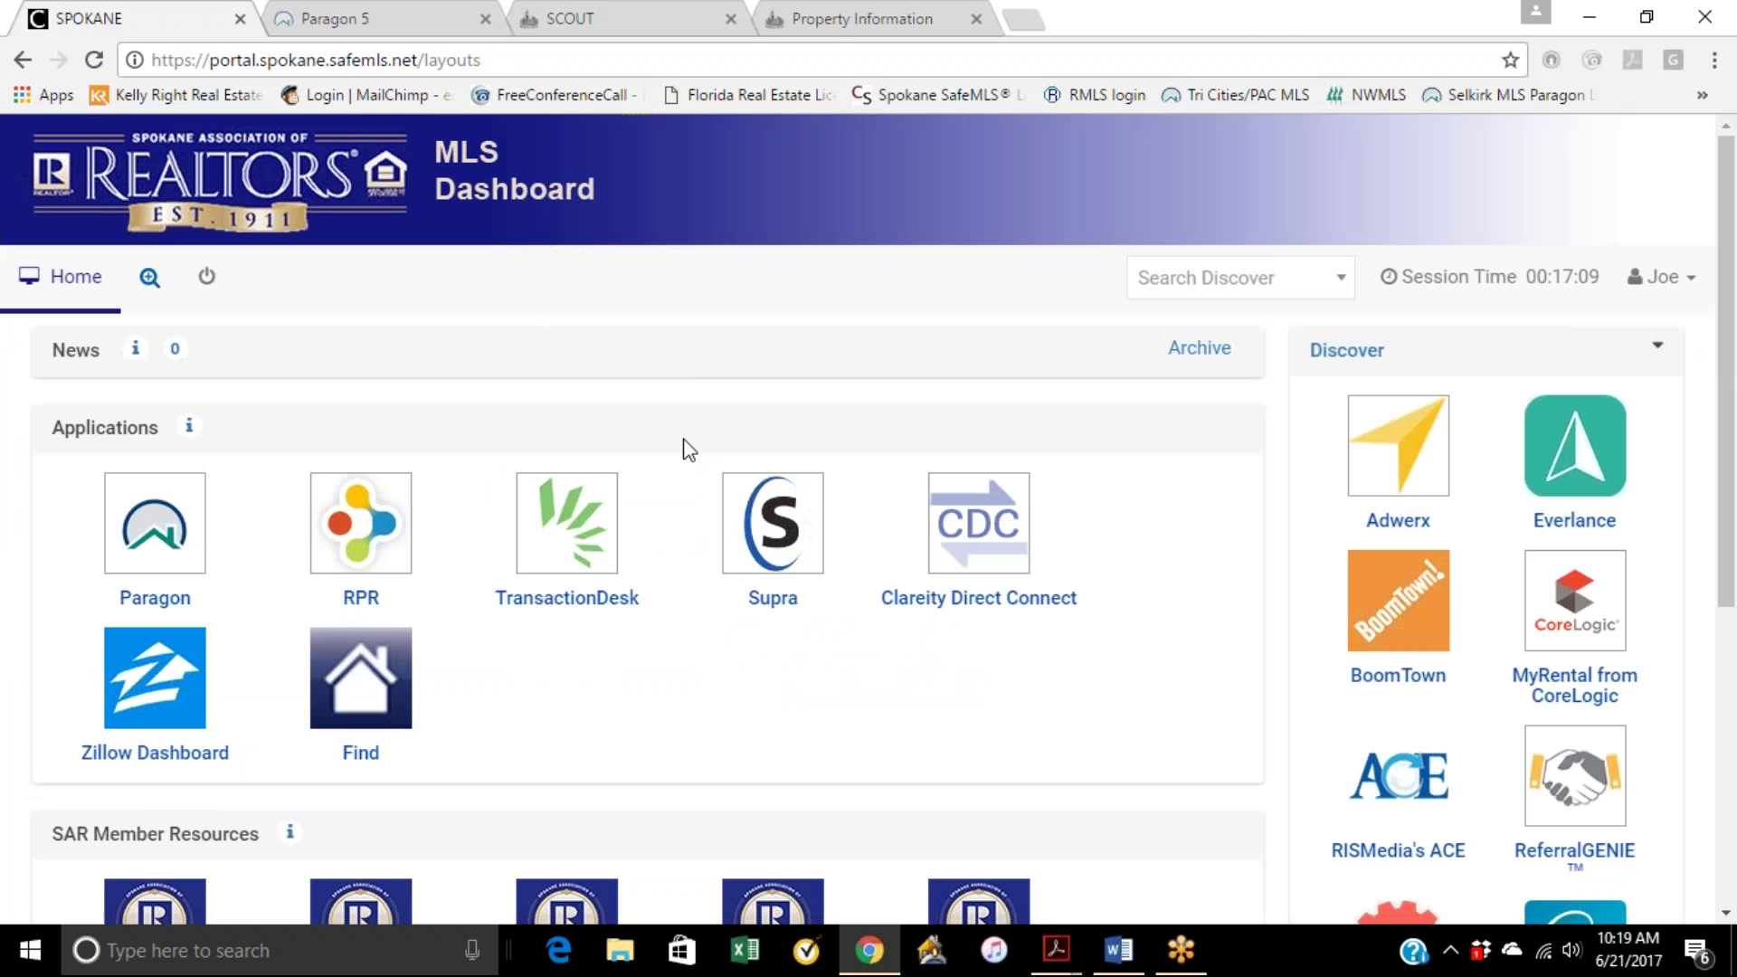
# Step: Launch TransactionDesk from the MLS Dashboard's Applications
pyautogui.click(574, 564)
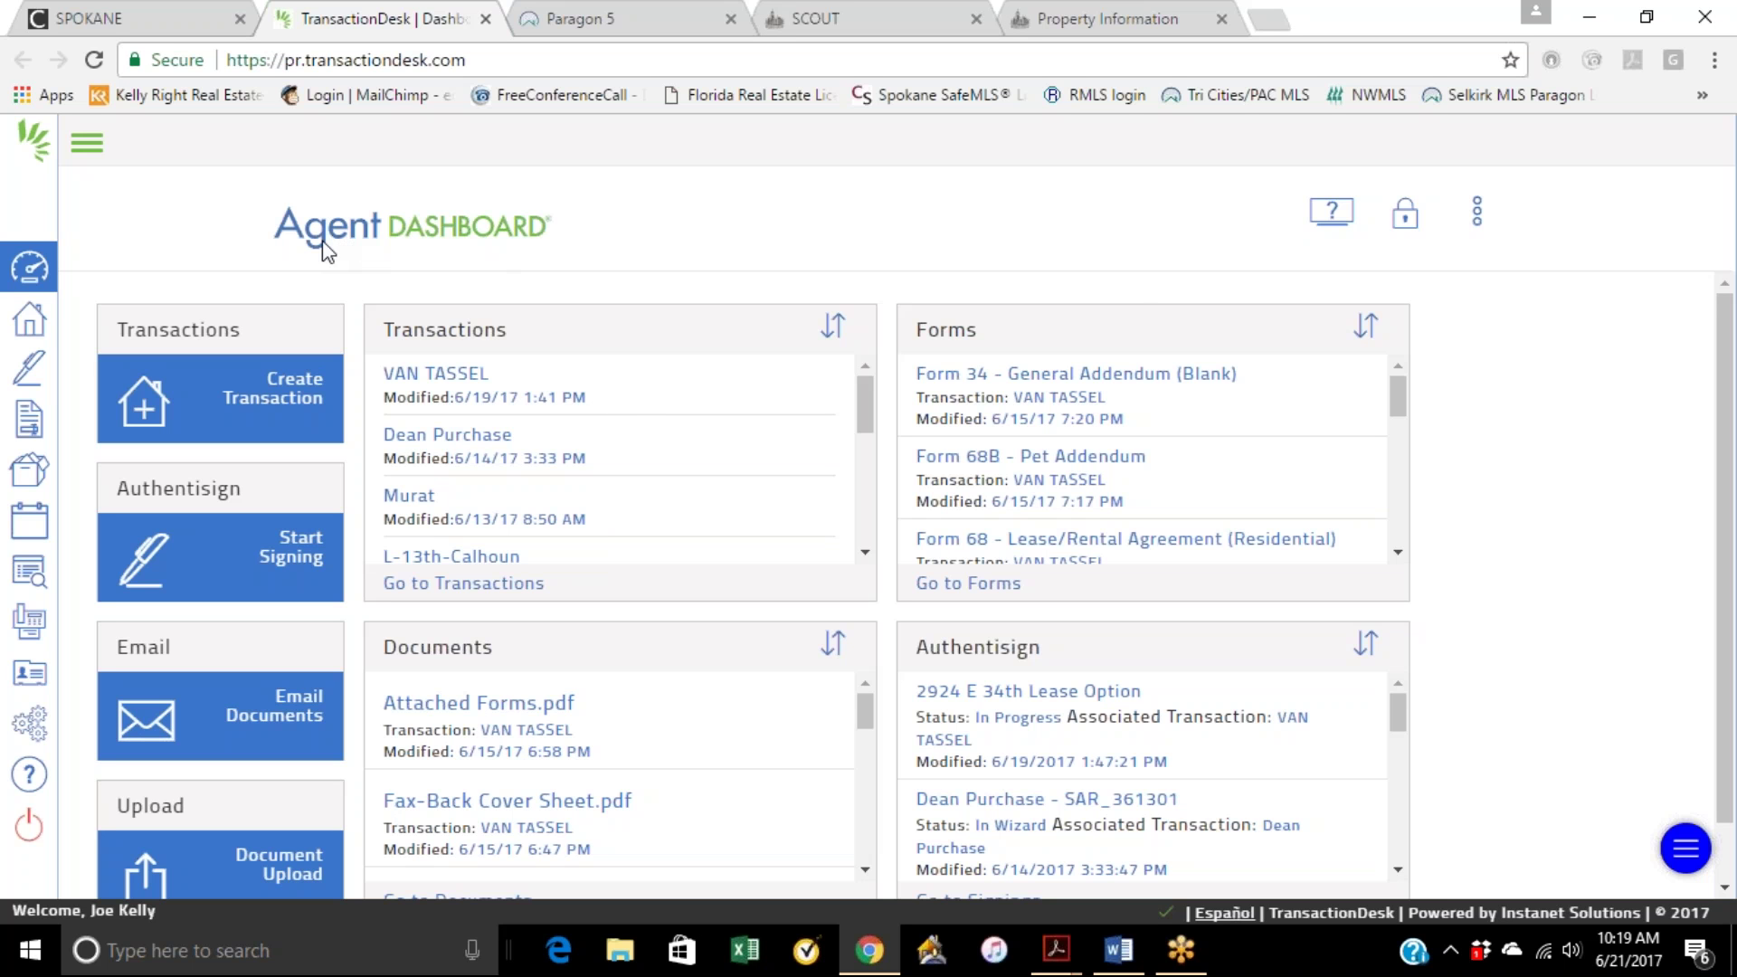
pyautogui.click(1477, 210)
pyautogui.click(1423, 322)
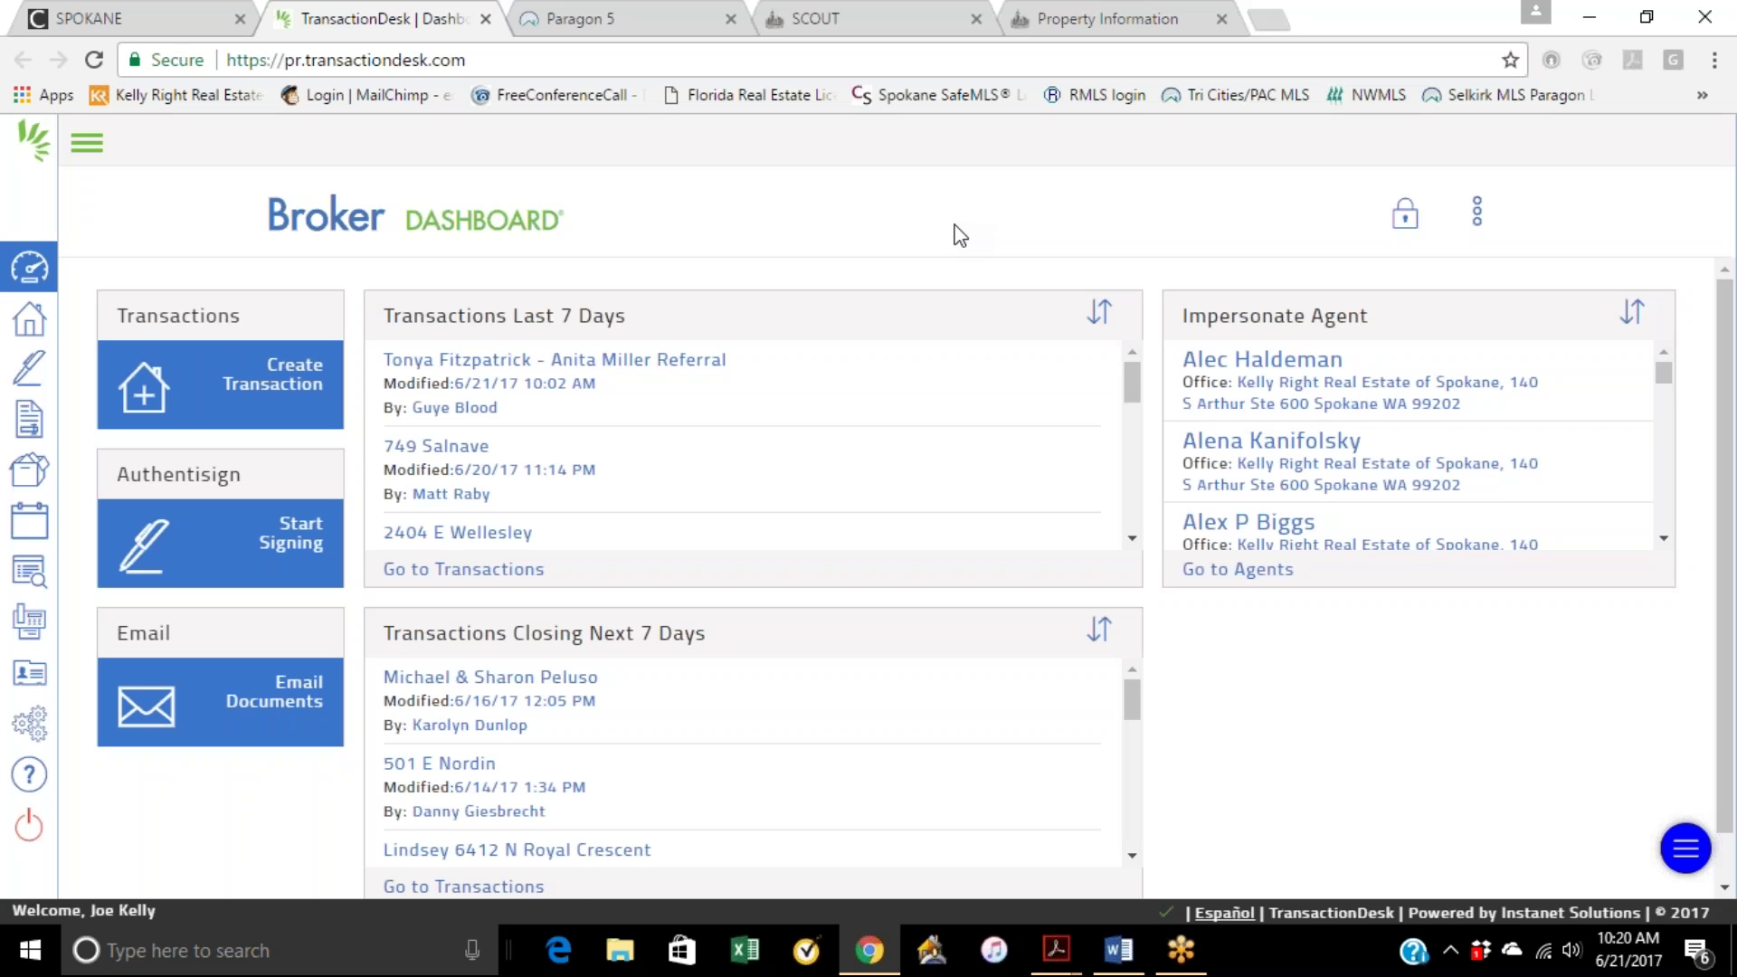
pyautogui.scroll(-5, 1287, 360)
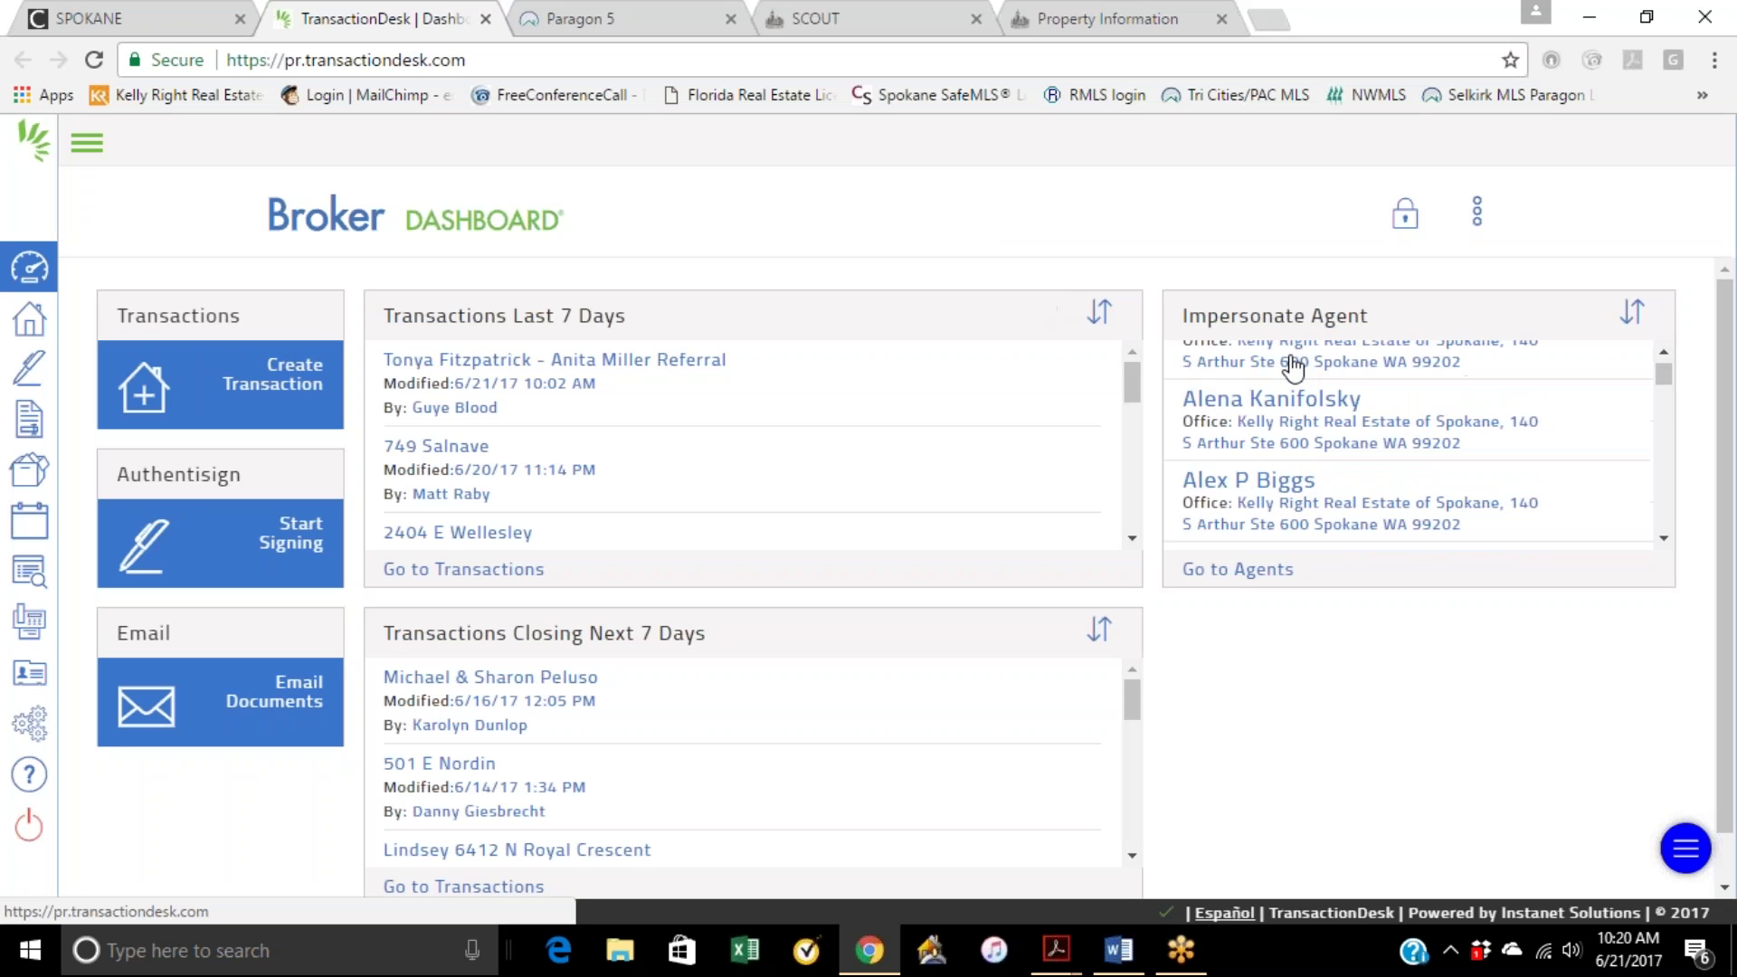
pyautogui.scroll(-6, 1293, 416)
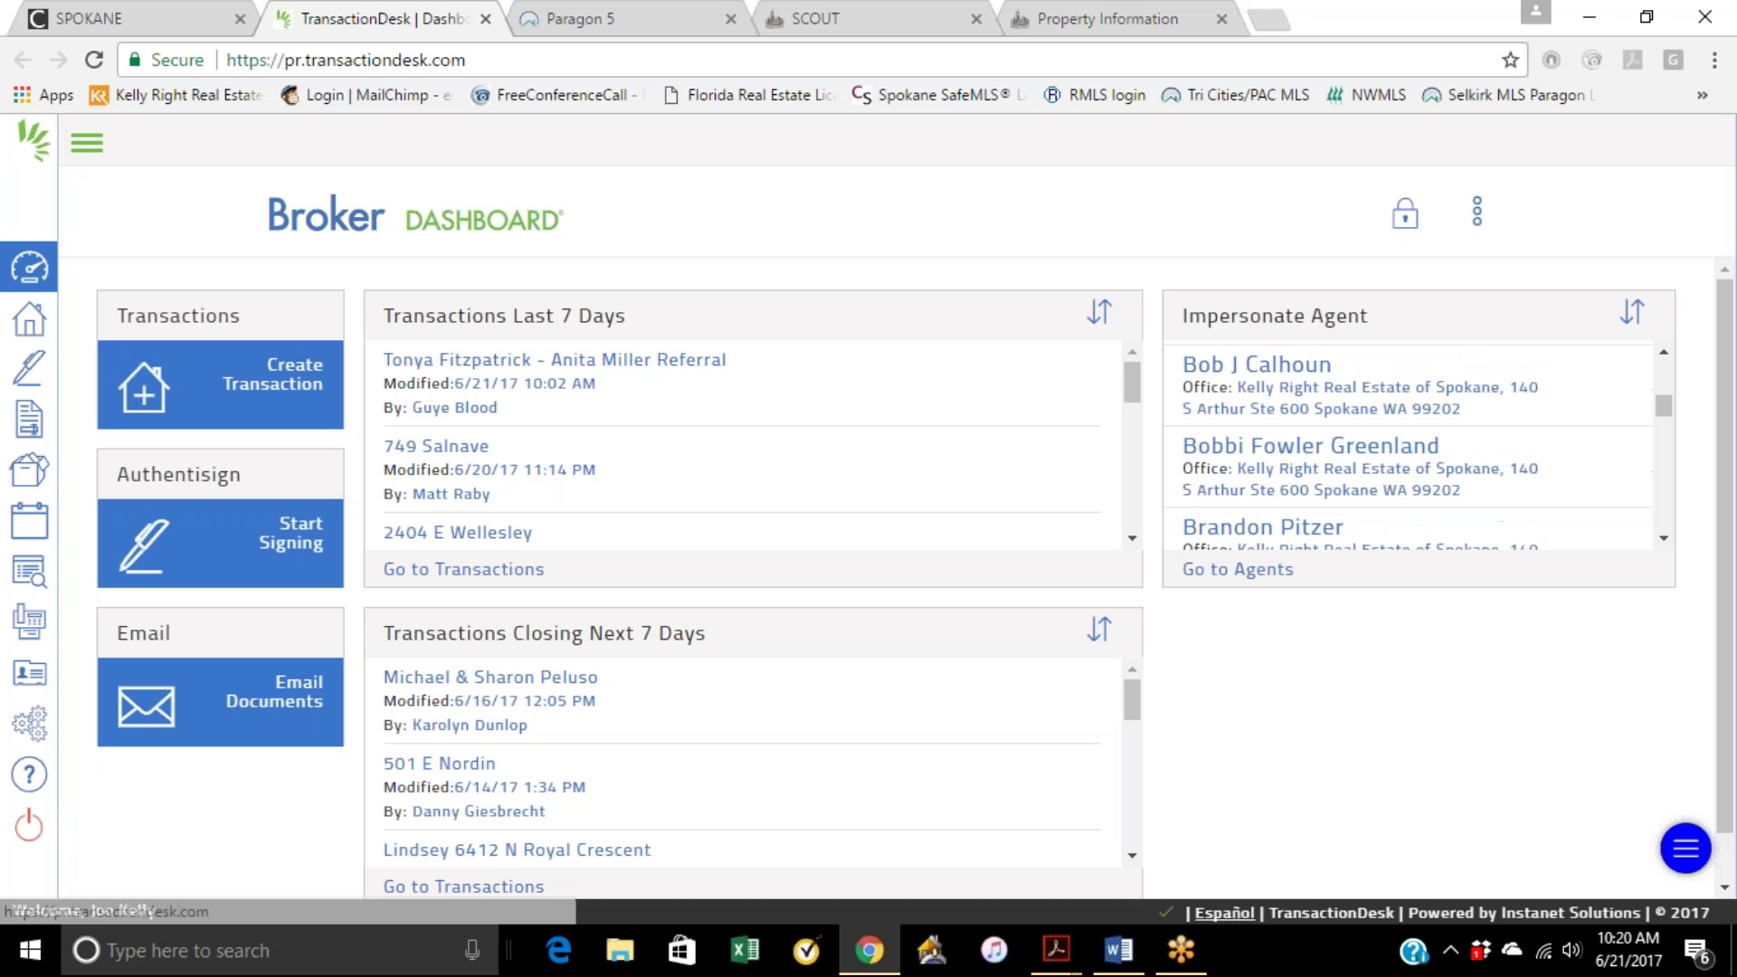
pyautogui.scroll(10, 1406, 448)
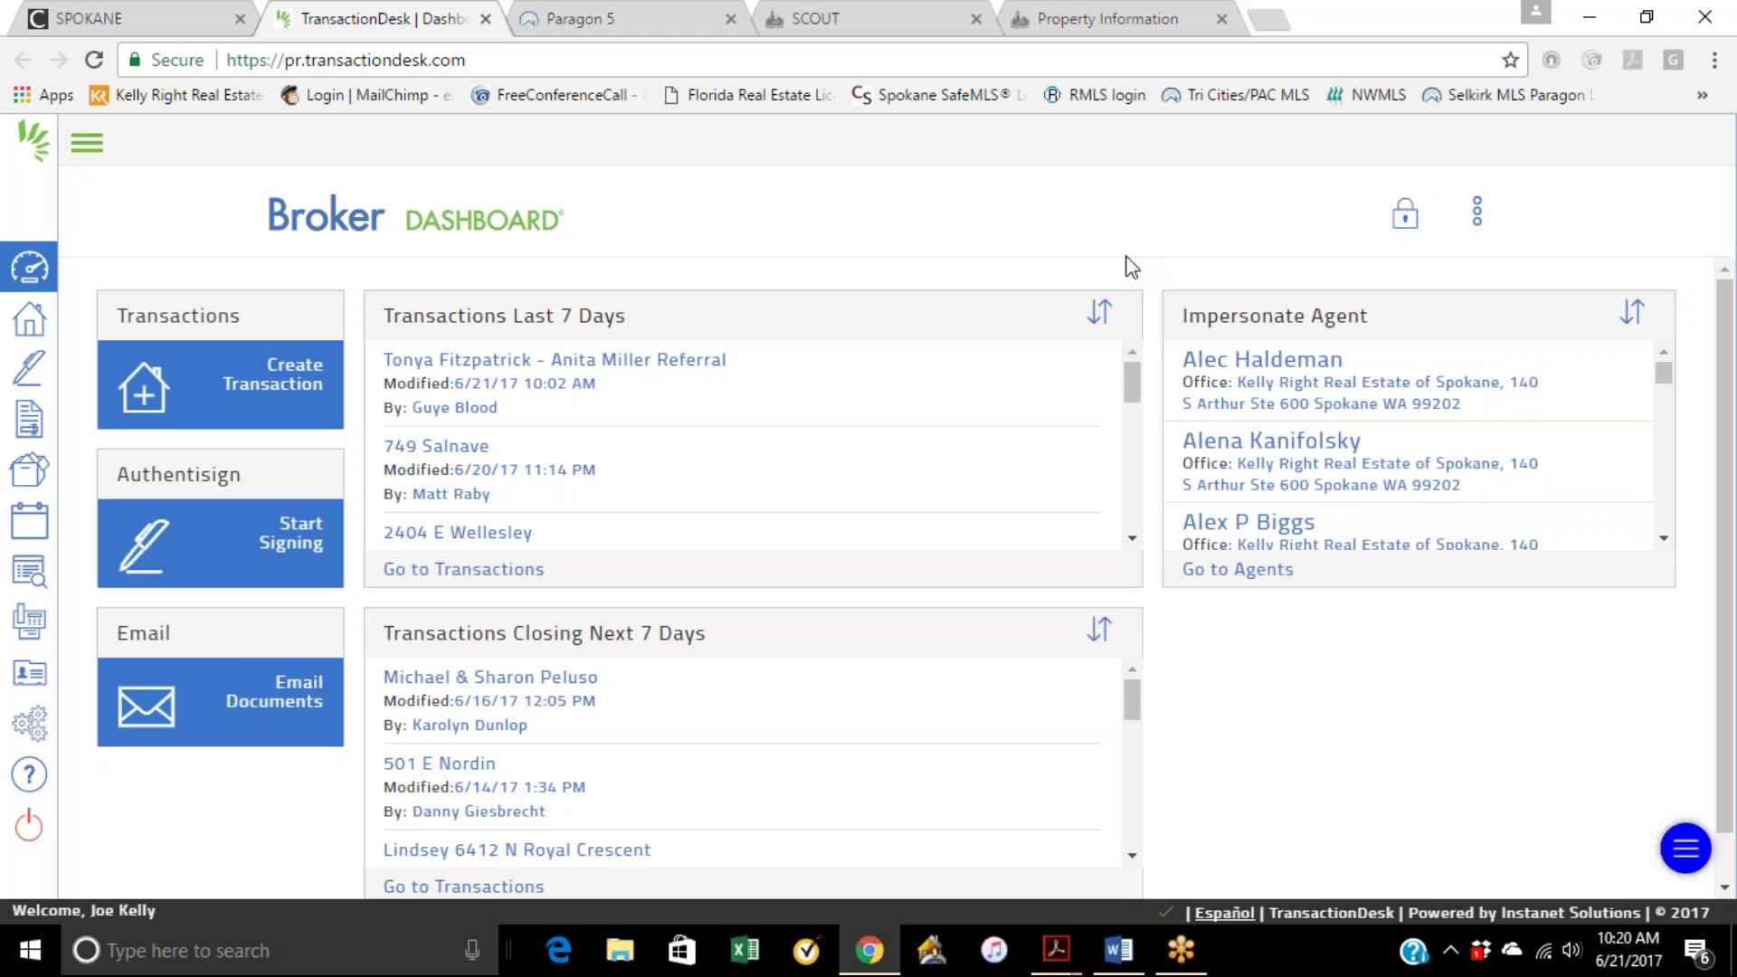
pyautogui.click(1477, 213)
pyautogui.click(1361, 318)
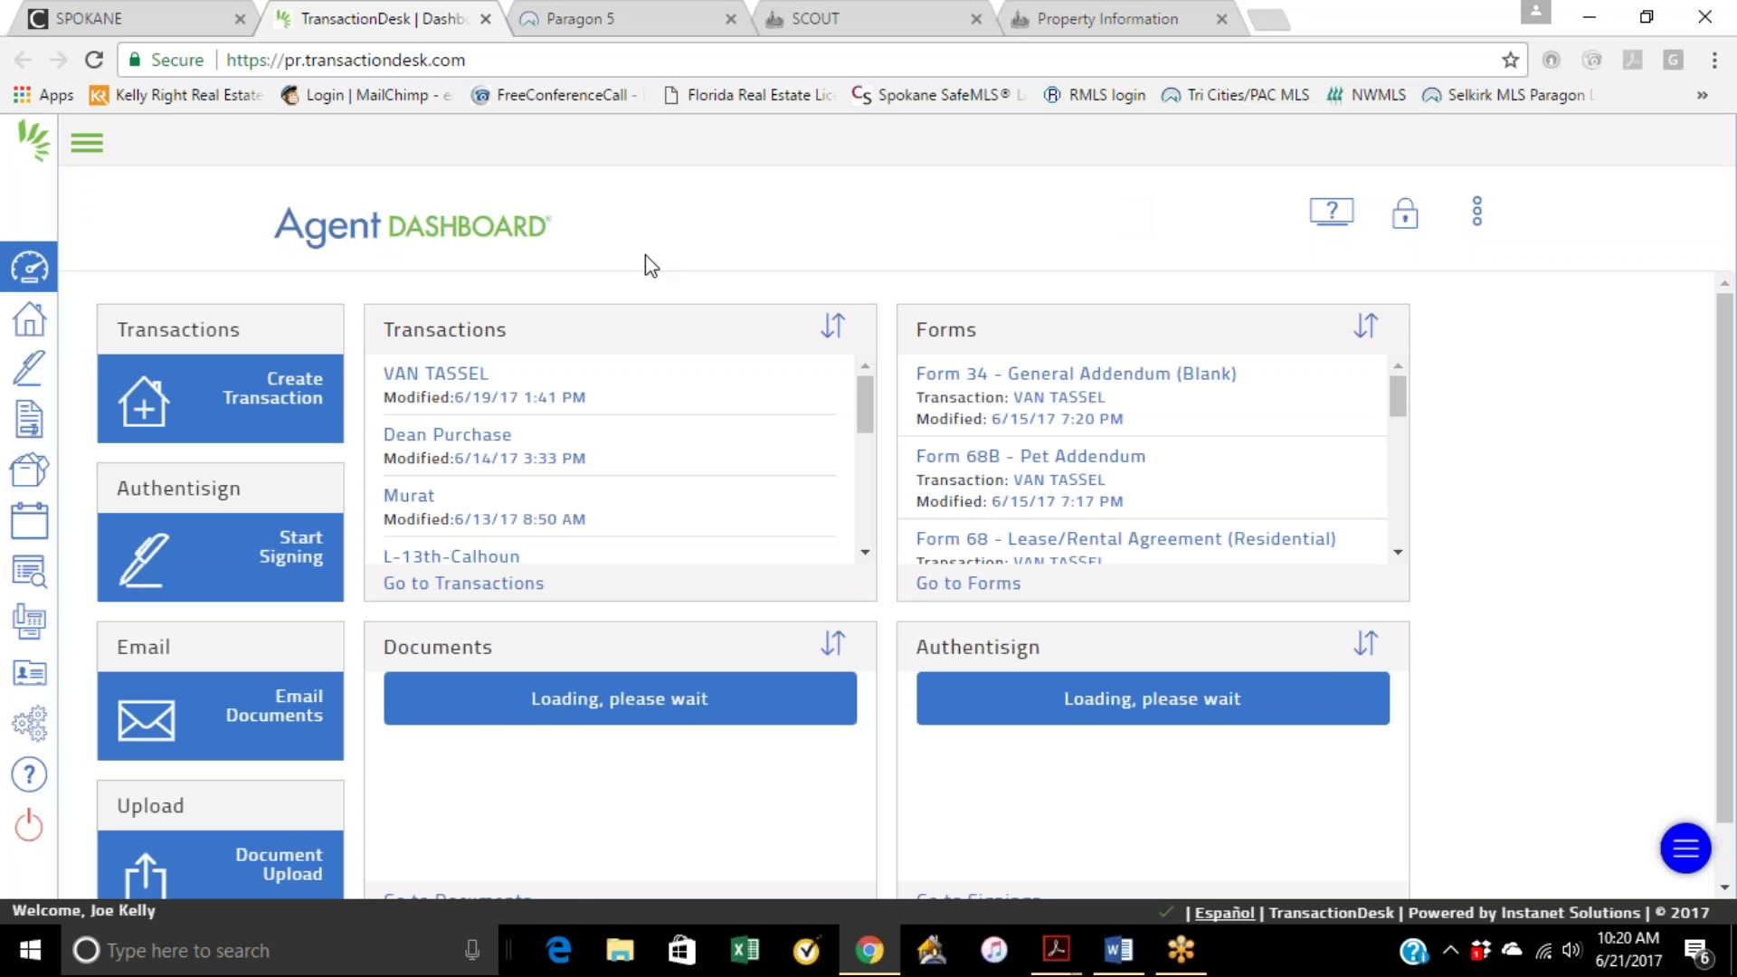
# Step: Start a new transaction named Veselits, type Residential Sale, importing from Paragon - Spokane MLS
pyautogui.click(305, 418)
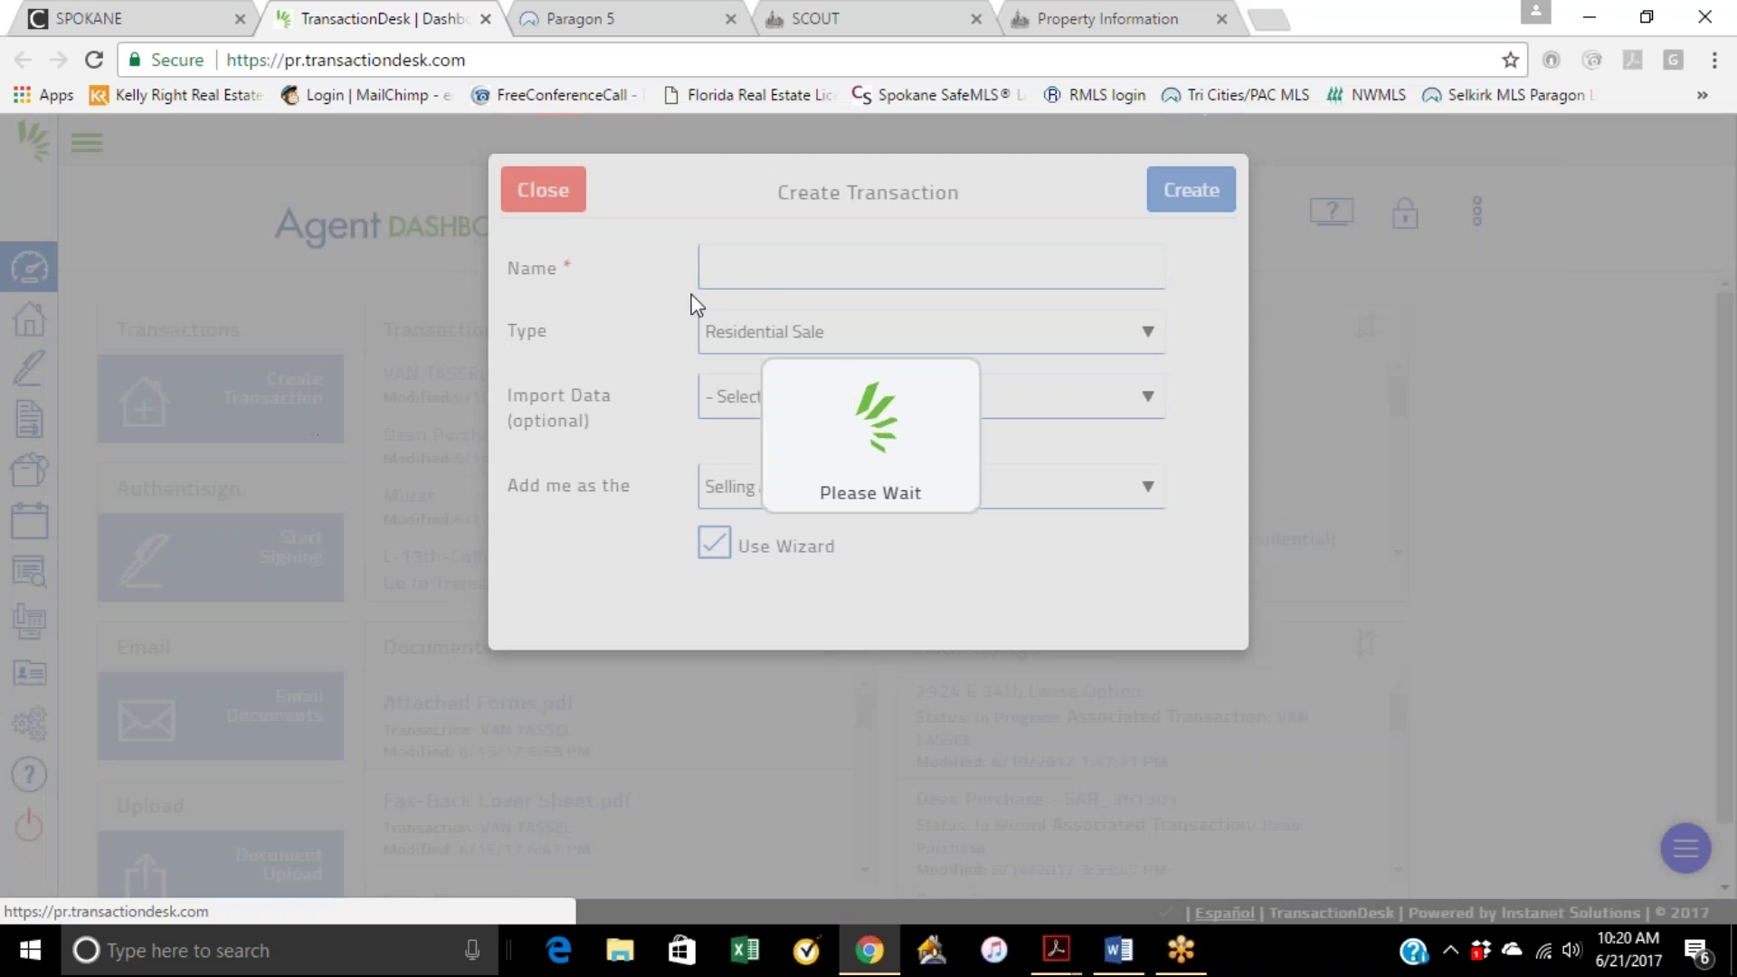
pyautogui.click(781, 278)
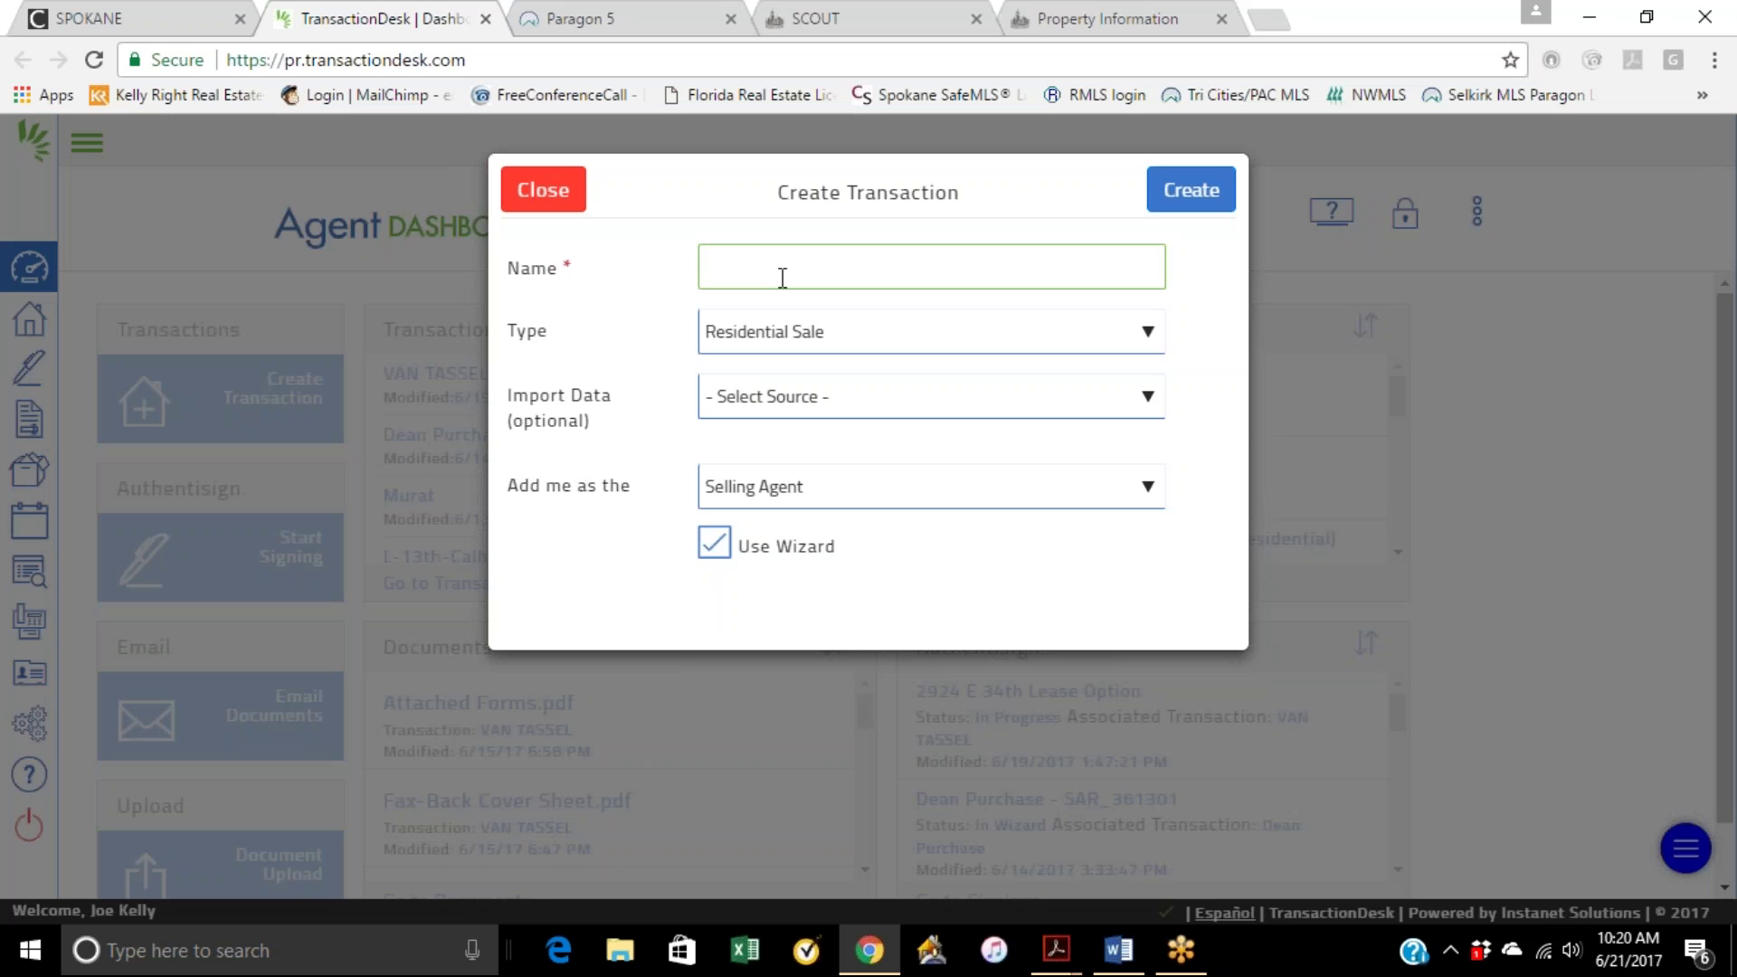
pyautogui.write('Veselits')
pyautogui.click(824, 342)
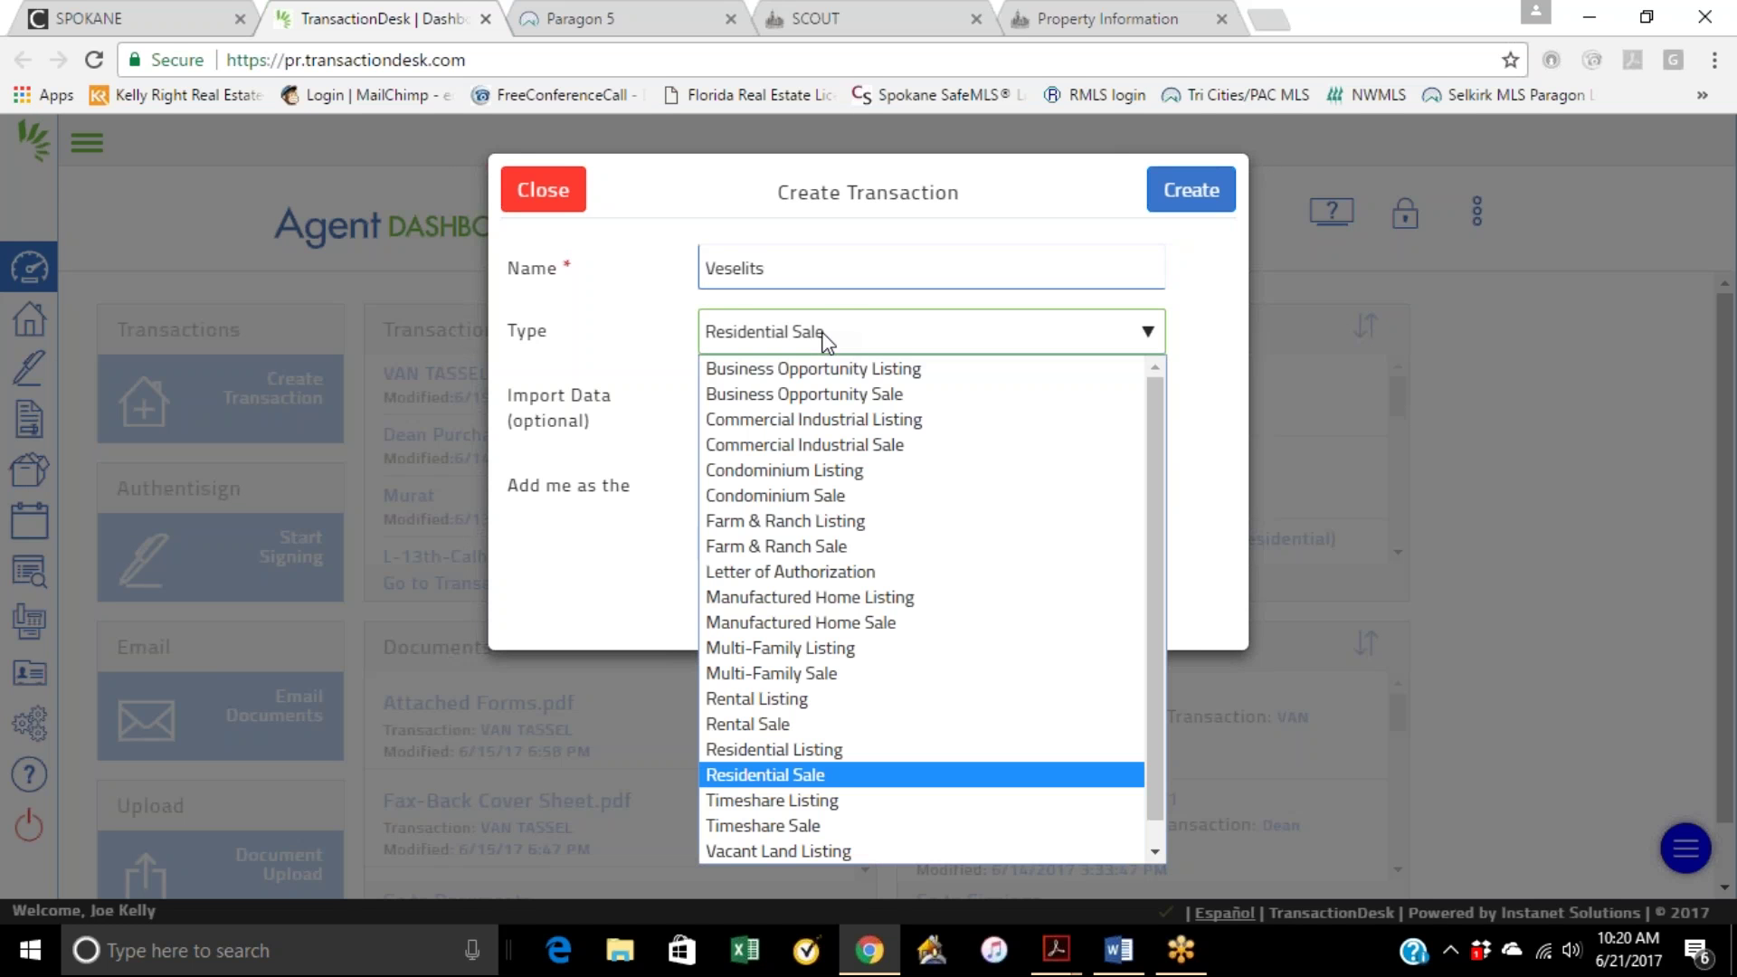
pyautogui.click(833, 775)
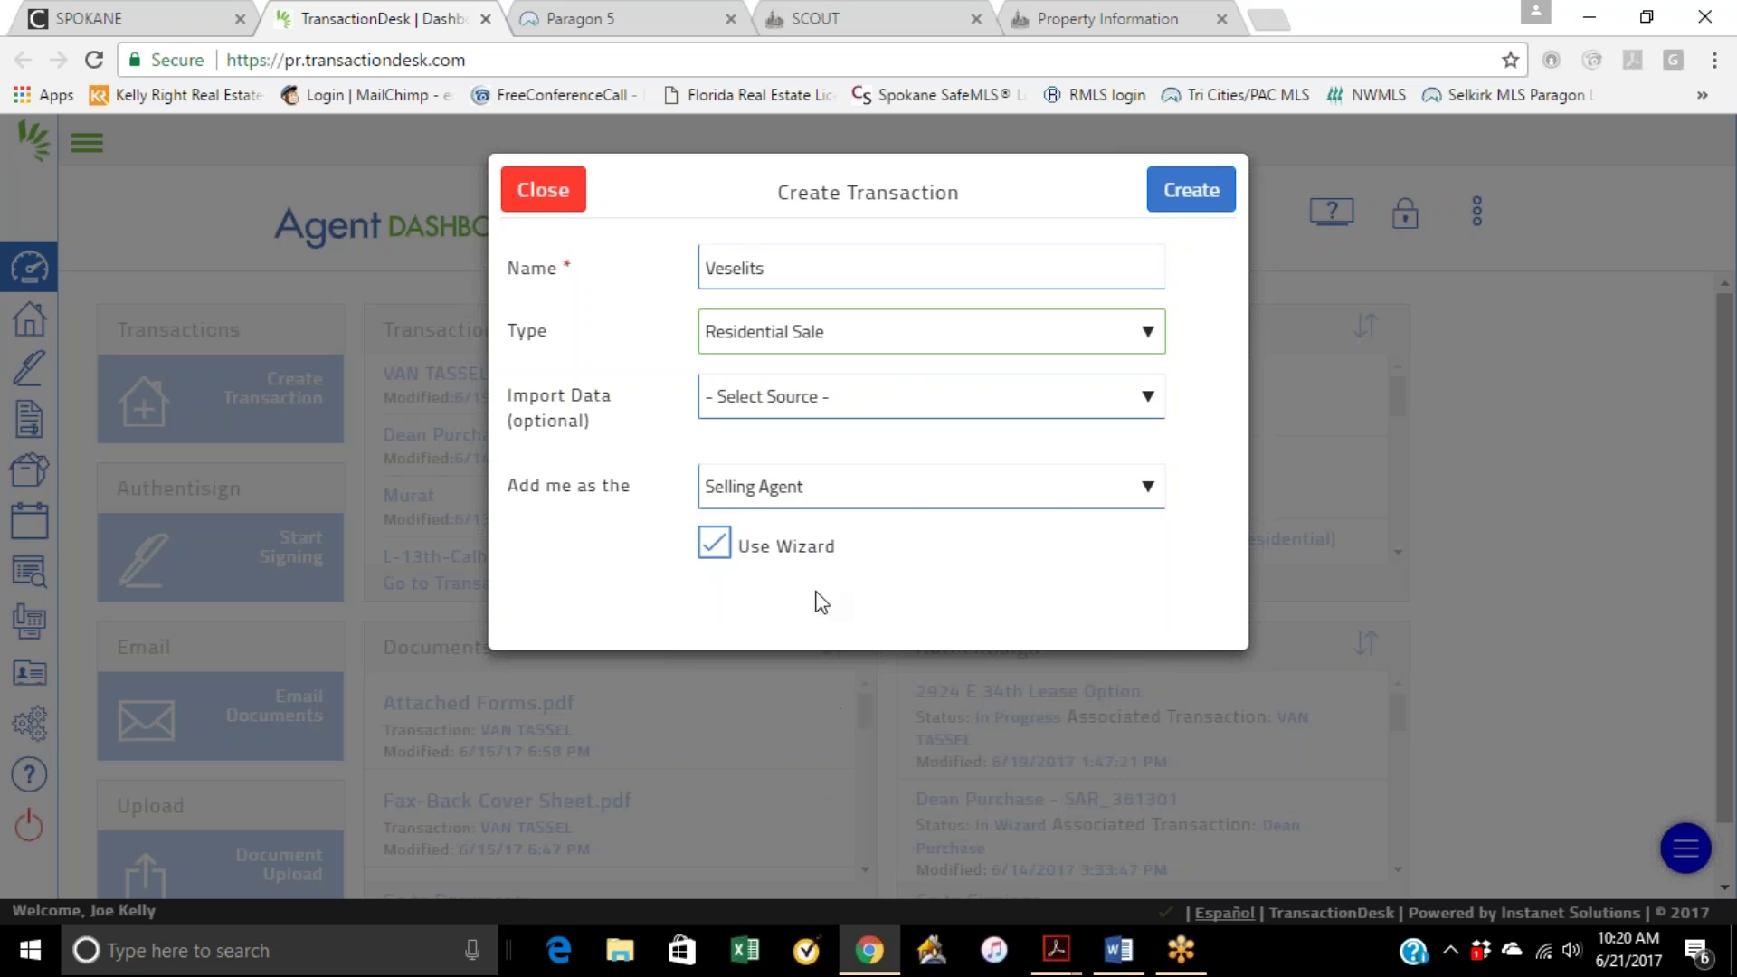
pyautogui.click(816, 398)
pyautogui.click(843, 458)
# Step: Paste MLS number 201717898, keep Selling Agent as the role, and create the transaction
pyautogui.rightClick(789, 496)
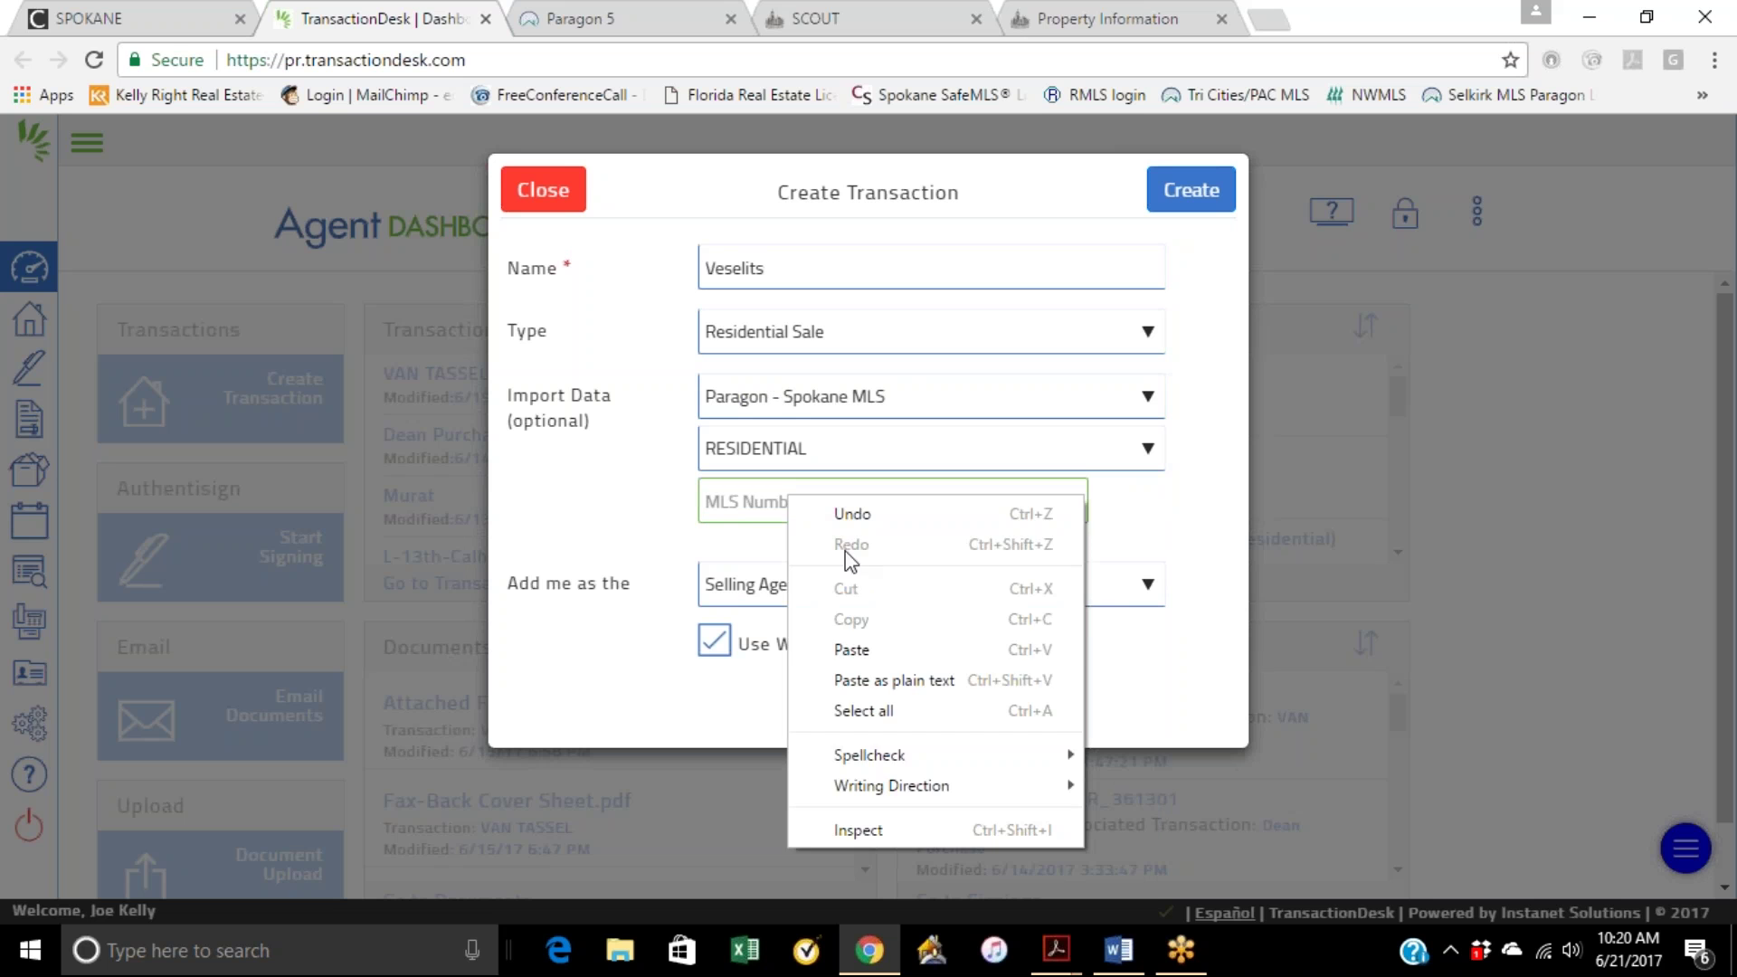
pyautogui.click(850, 650)
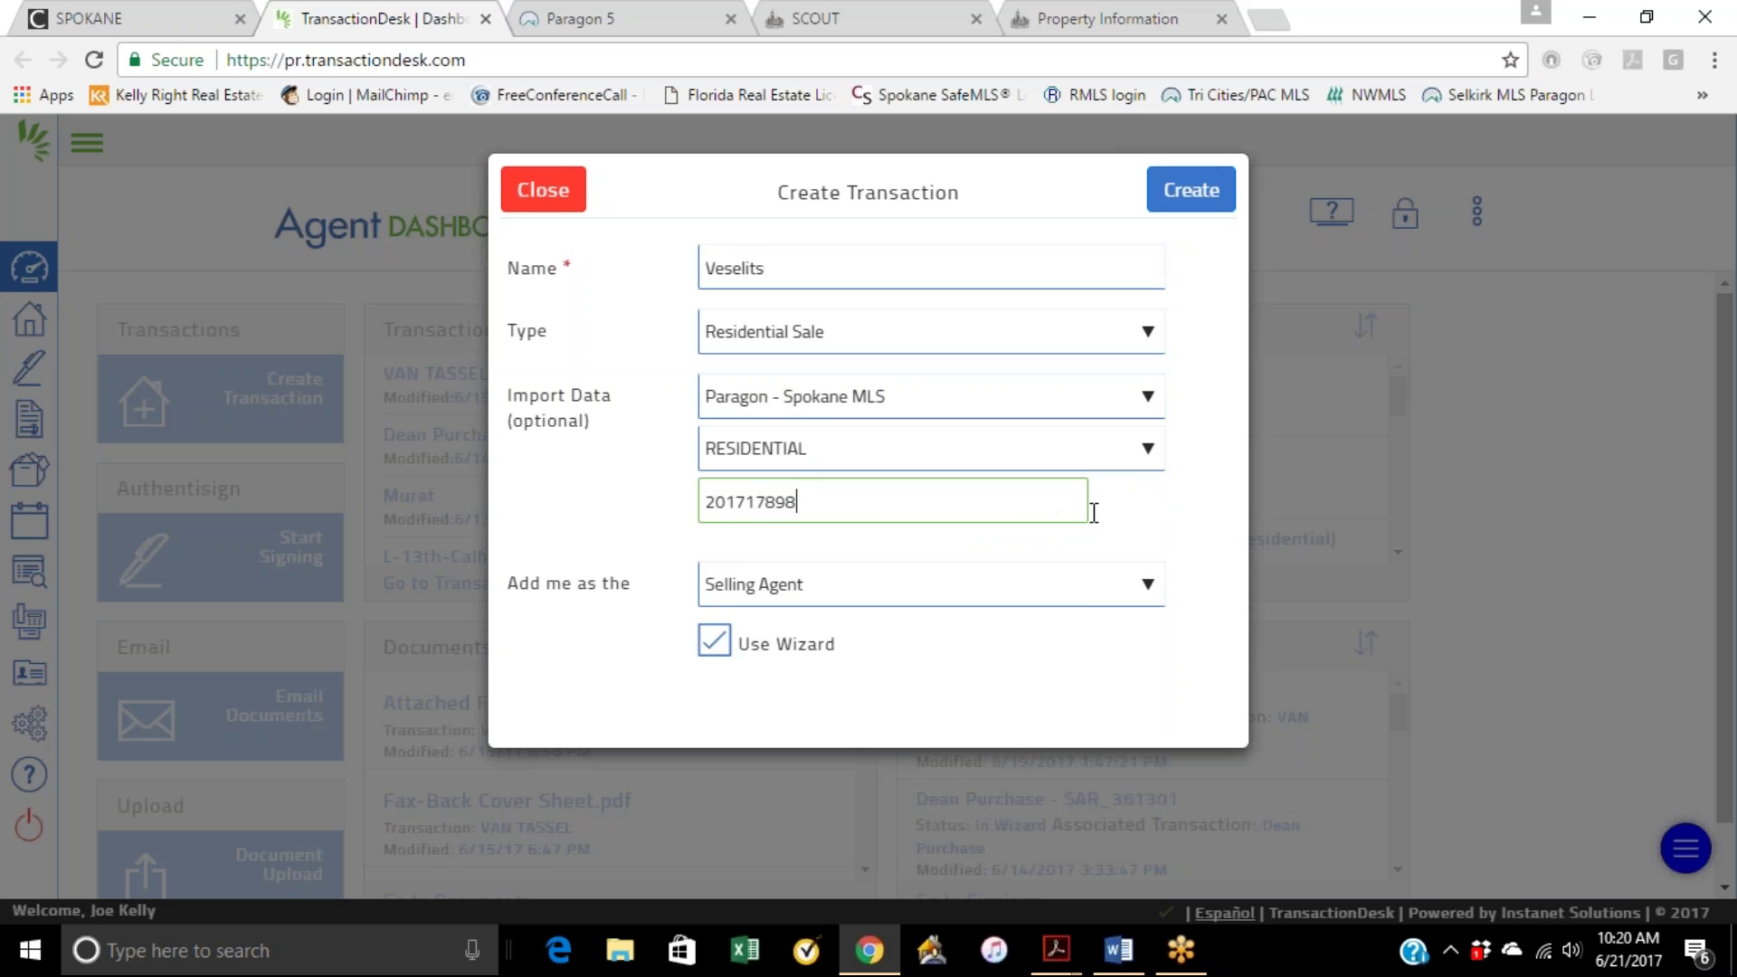
pyautogui.click(789, 595)
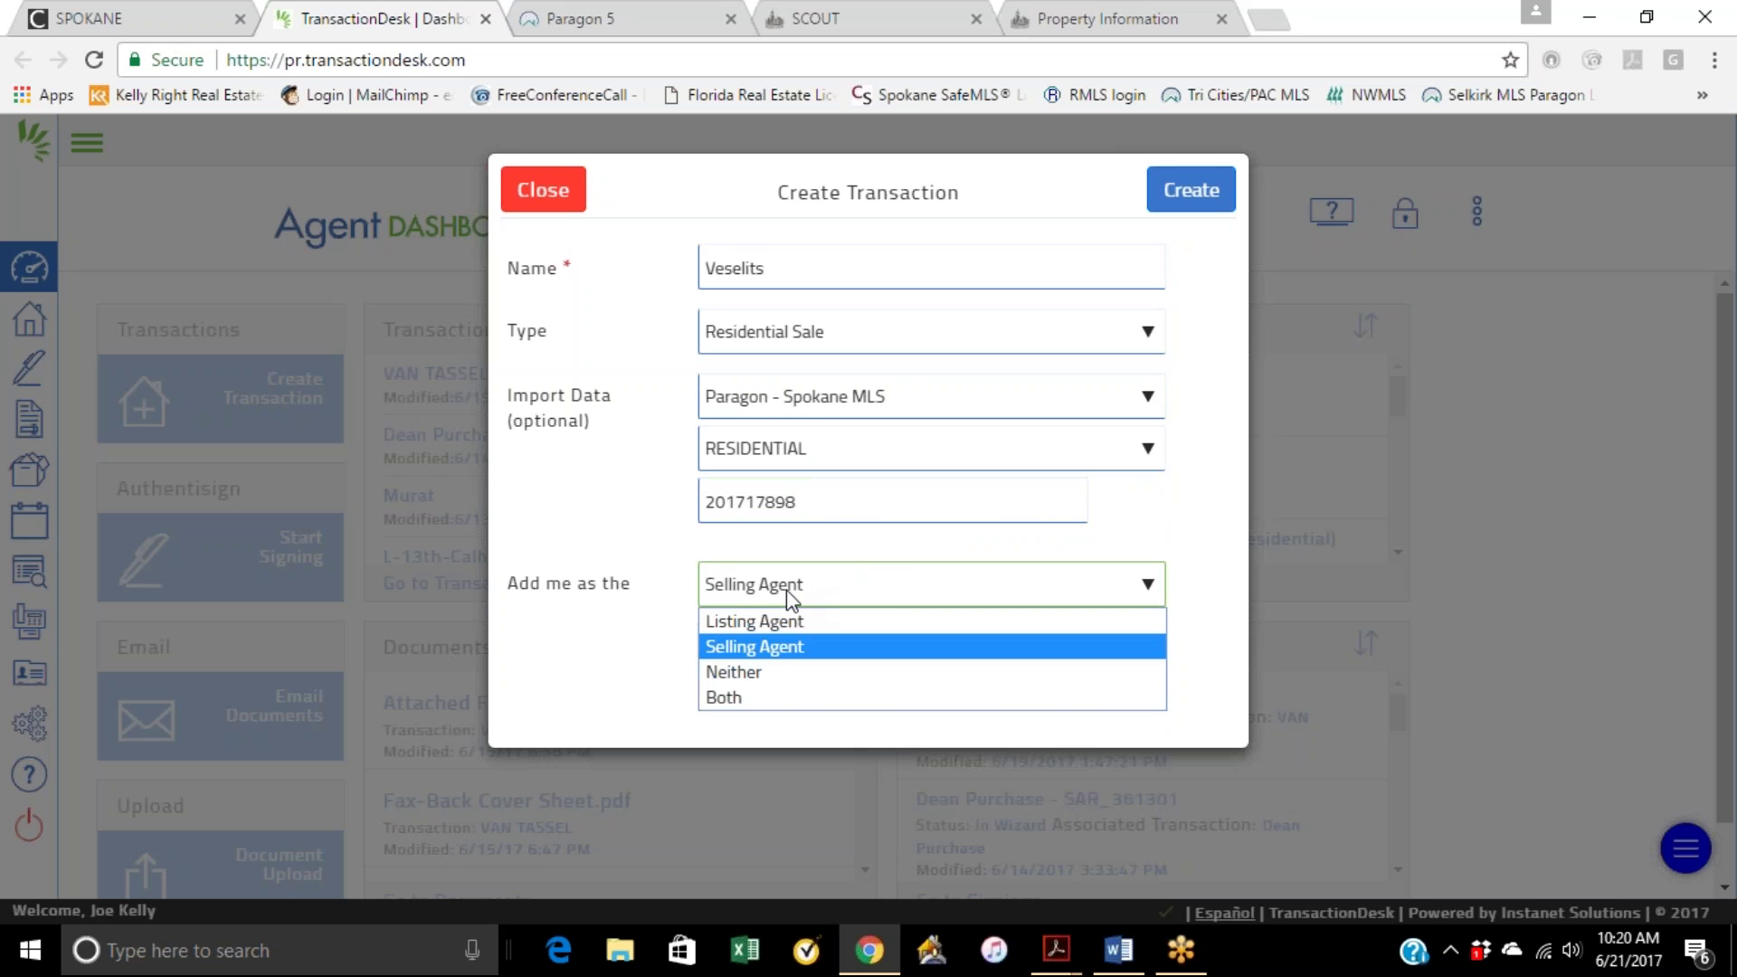
pyautogui.click(787, 597)
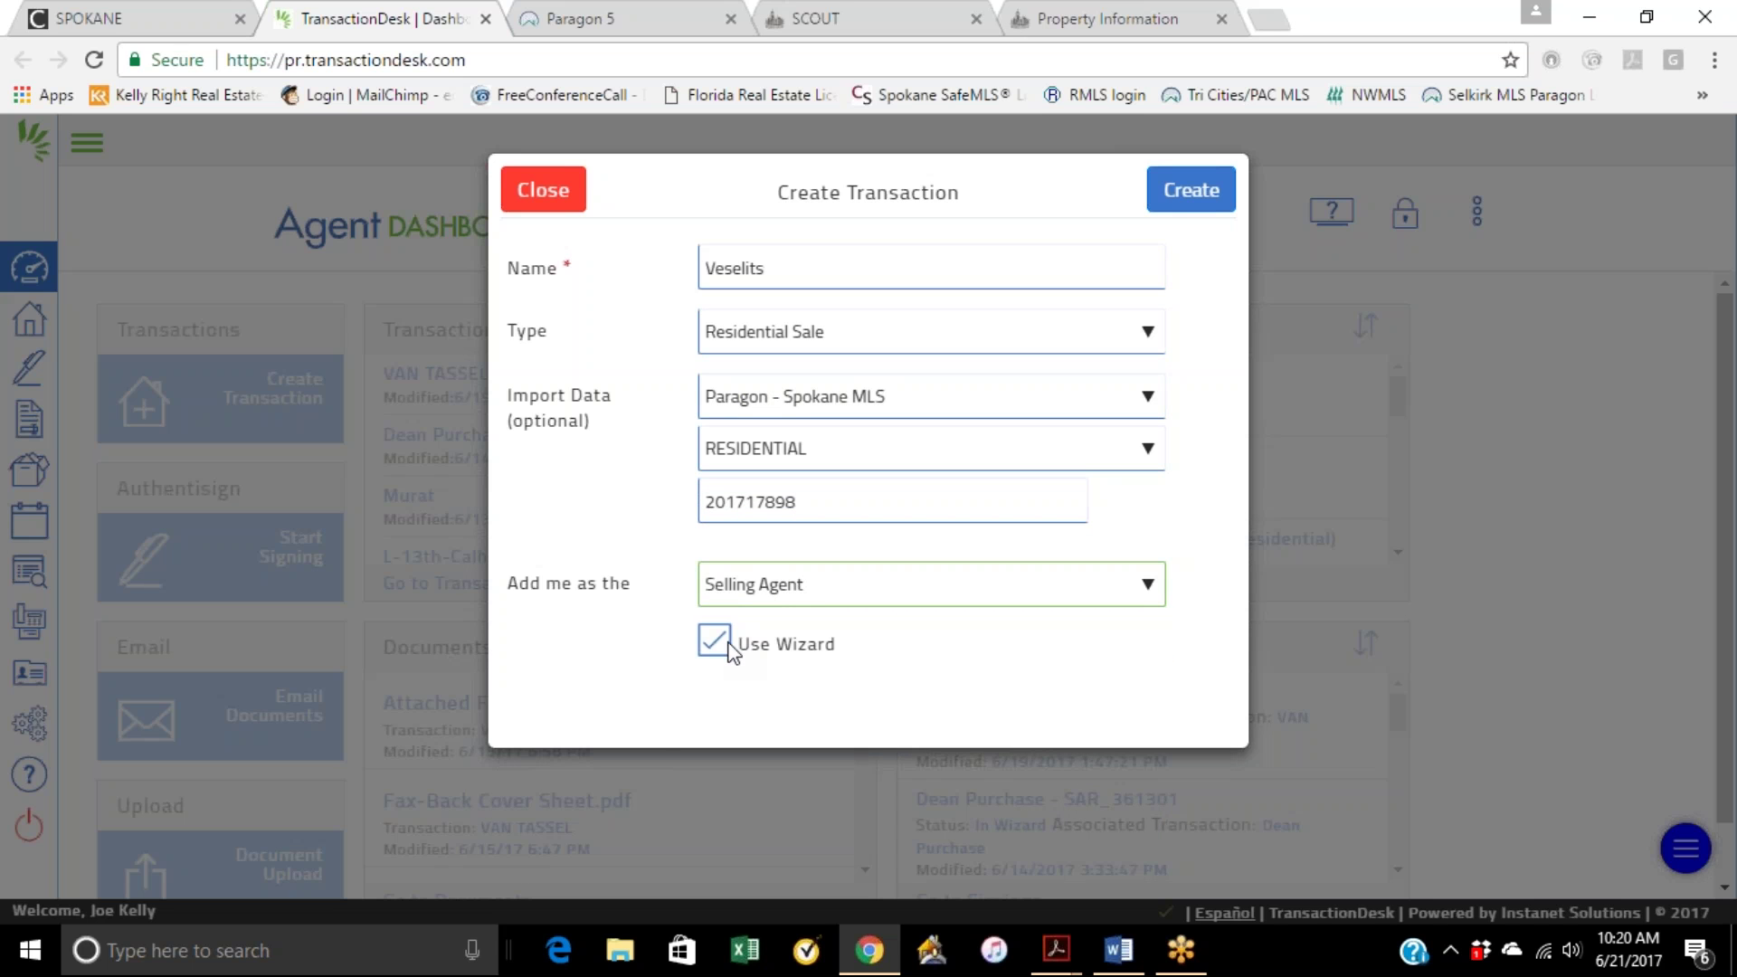
pyautogui.click(1175, 190)
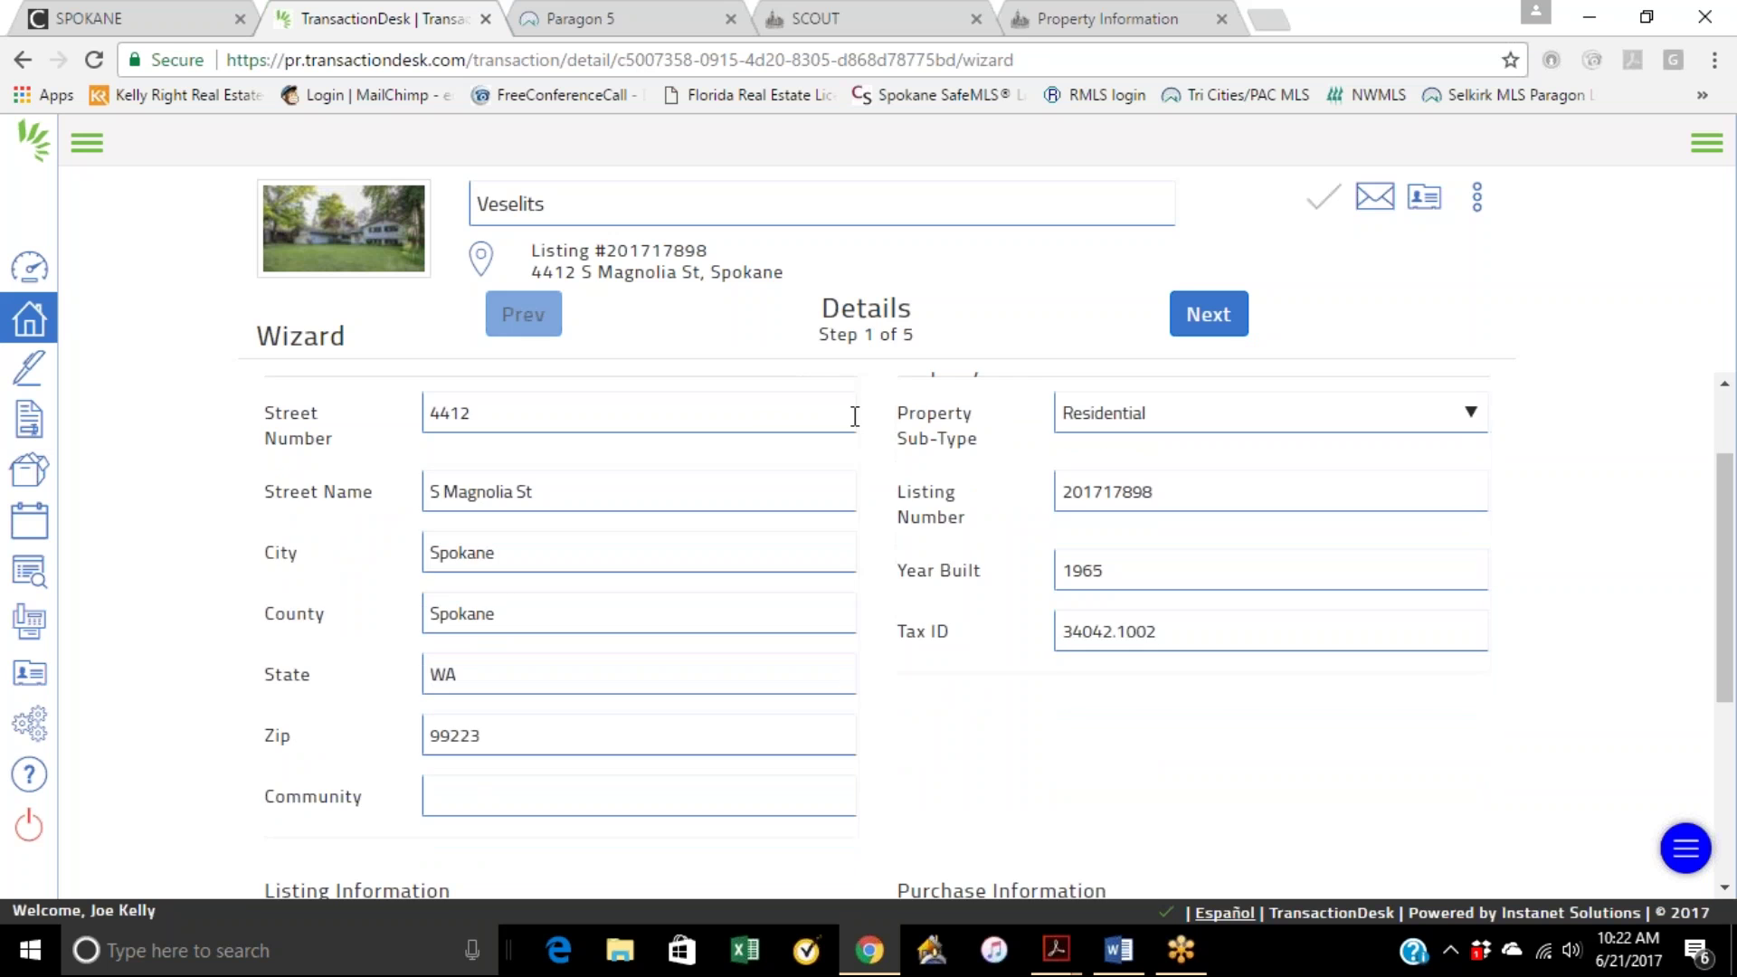
# Step: Keep the transaction type as Residential Sale and the status as Open
pyautogui.click(602, 457)
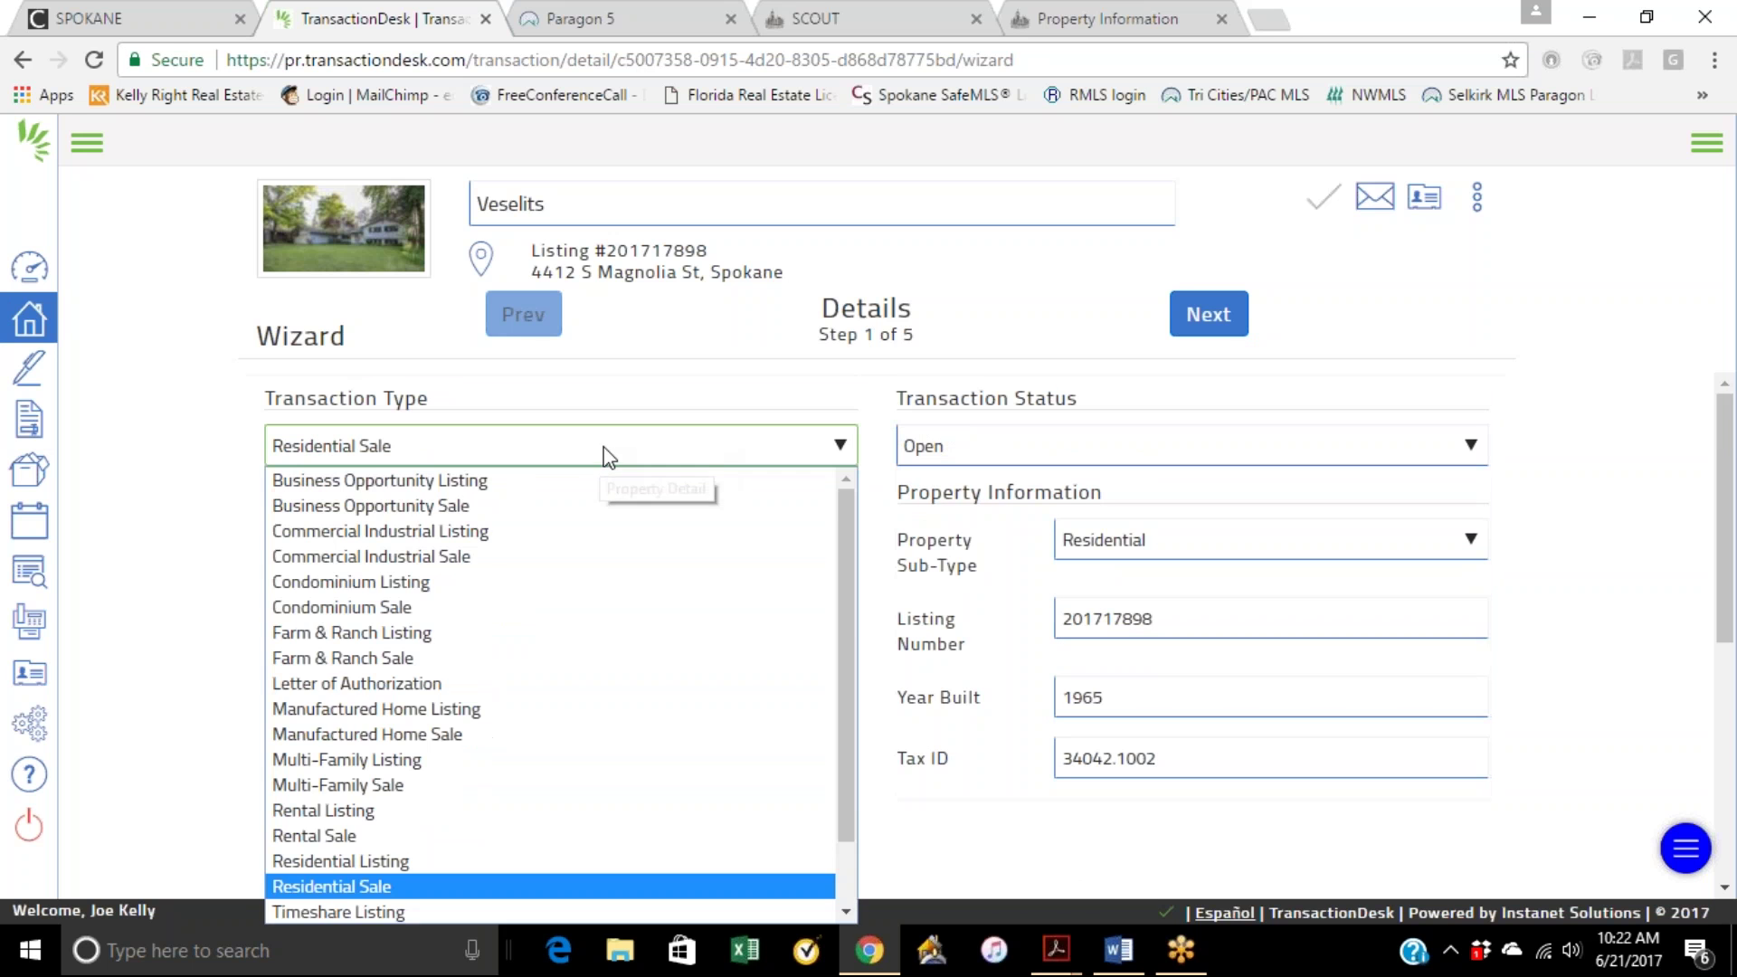
pyautogui.click(503, 455)
pyautogui.click(984, 458)
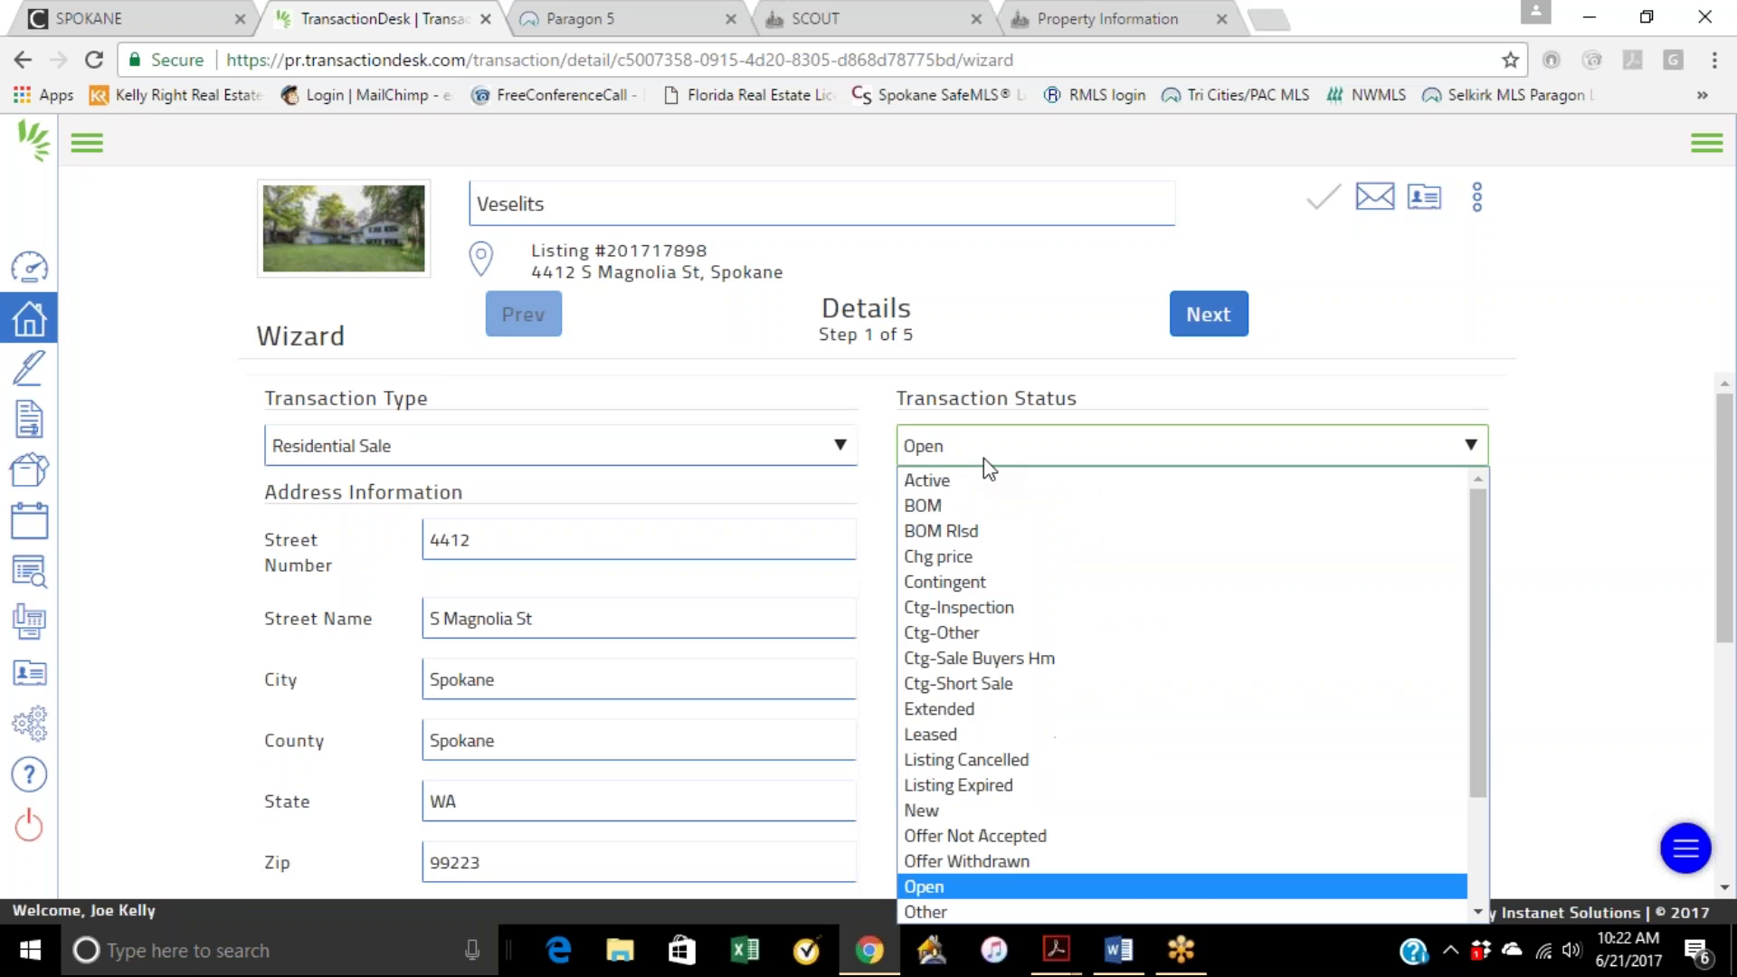
pyautogui.click(981, 446)
# Step: Enter a purchase price of 329000 and proceed to the Transaction Dates step
pyautogui.scroll(-3, 922, 633)
pyautogui.scroll(-3, 1103, 433)
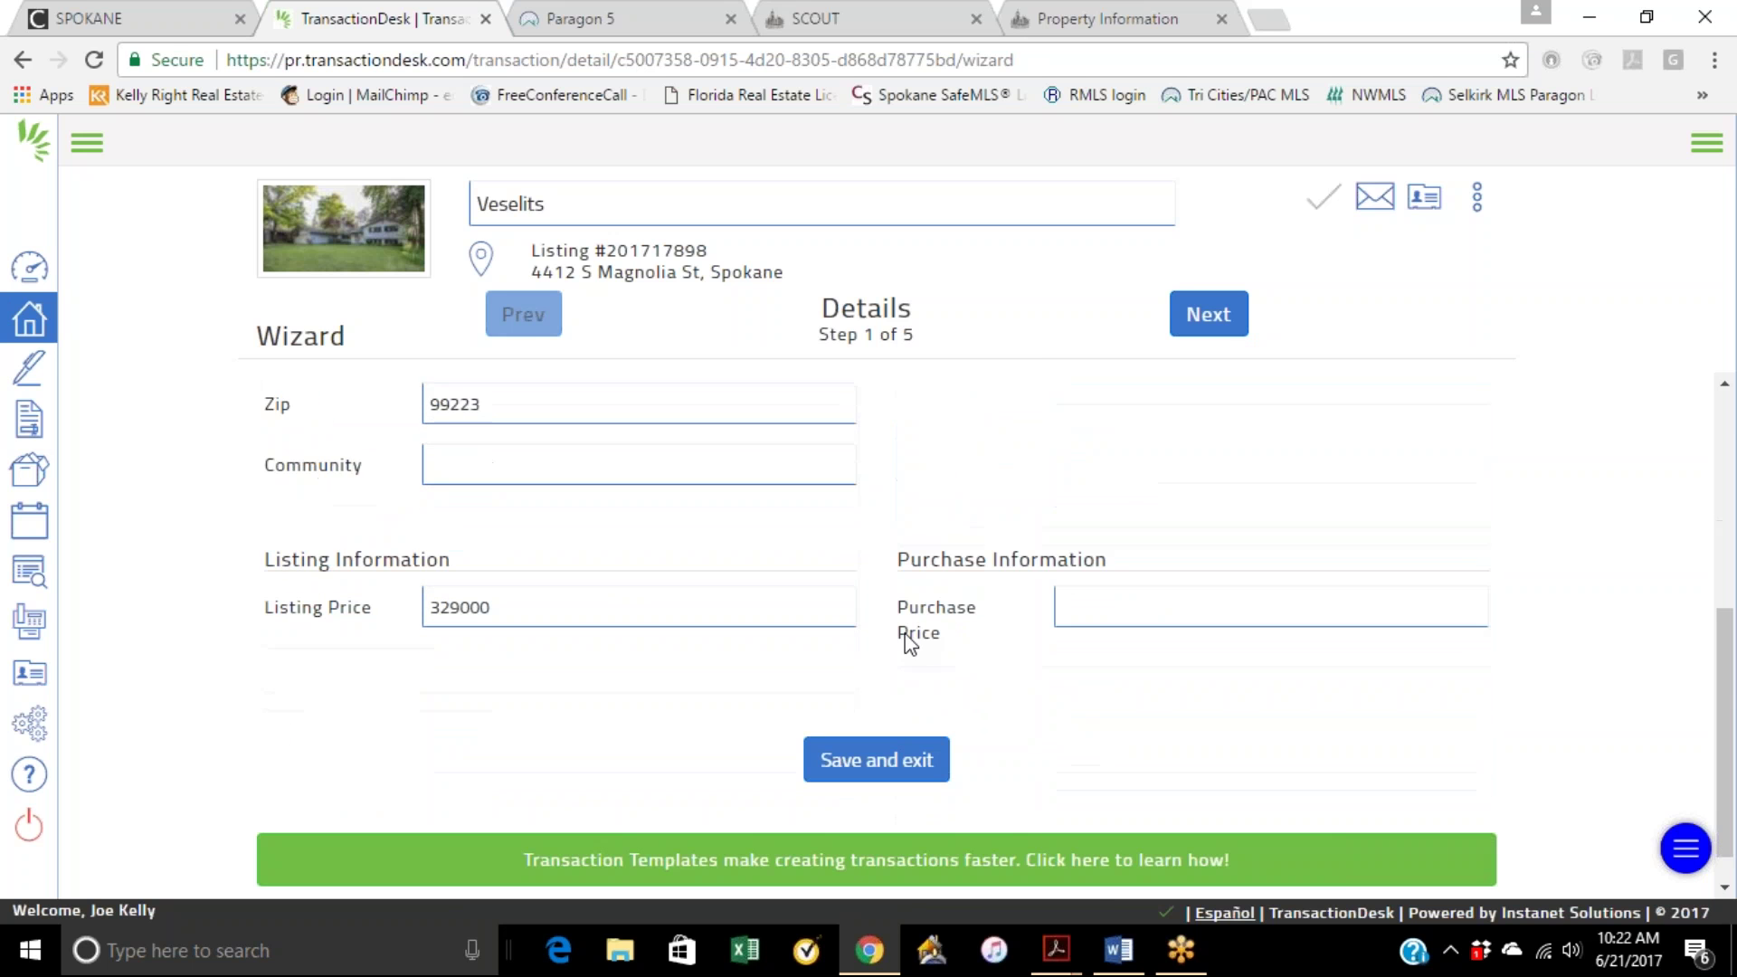
pyautogui.click(1092, 575)
pyautogui.write('329000')
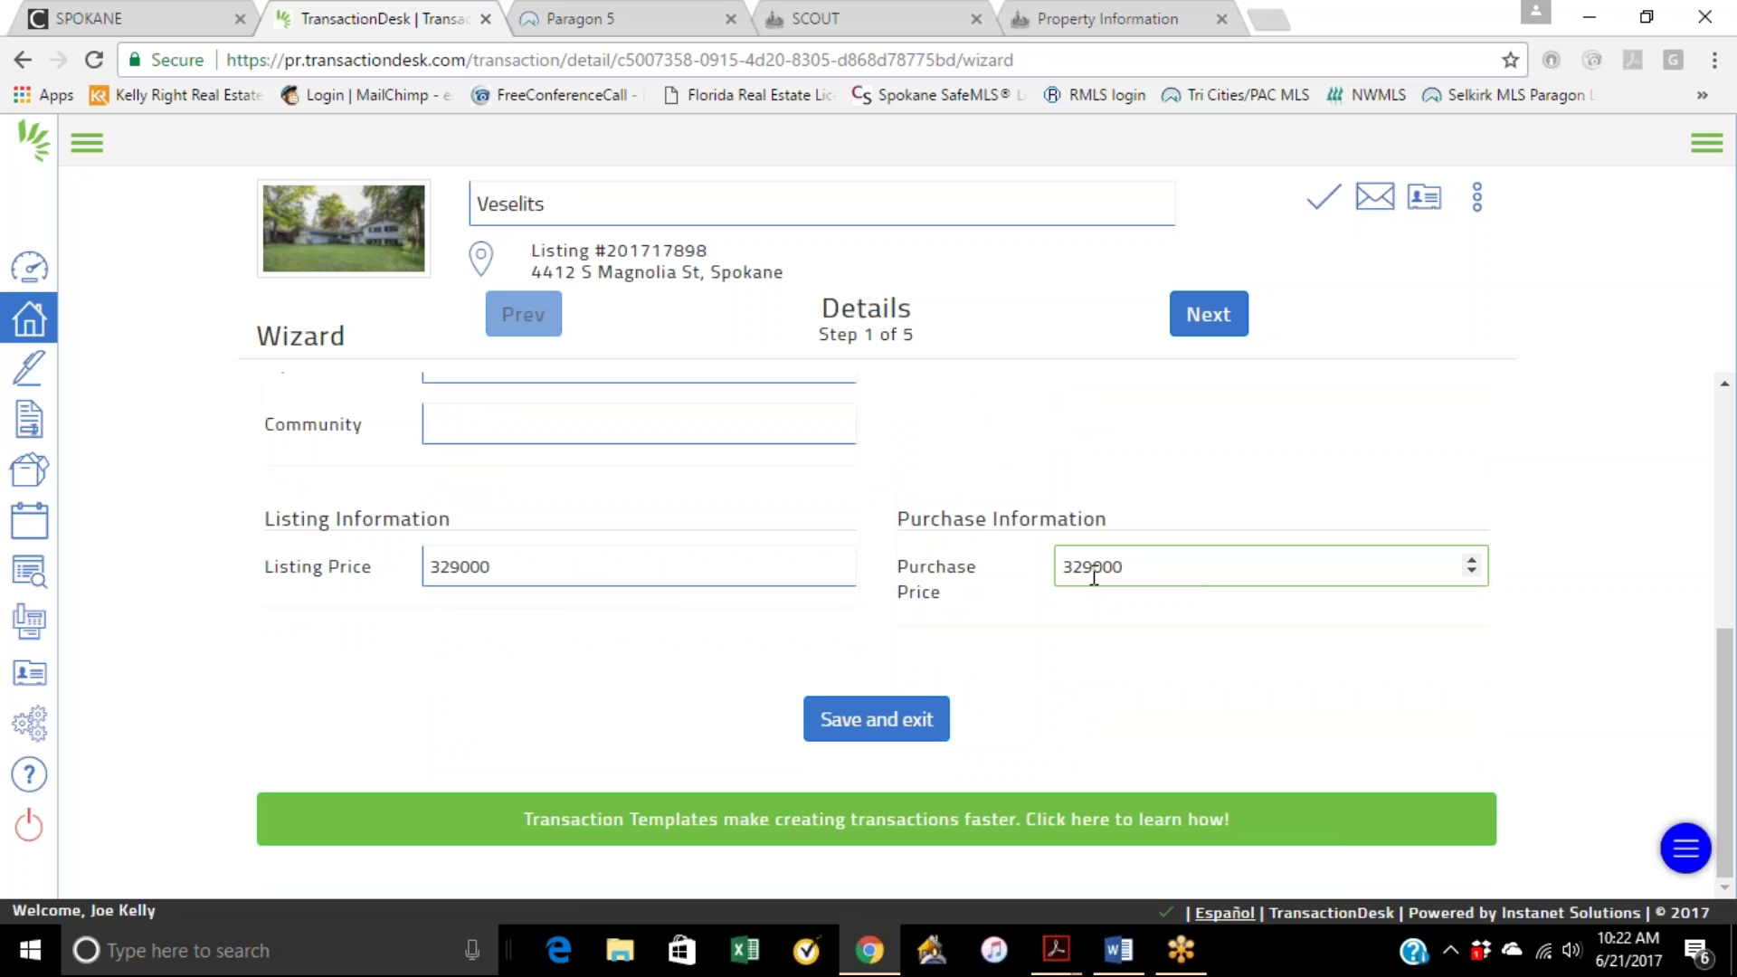
pyautogui.click(1191, 504)
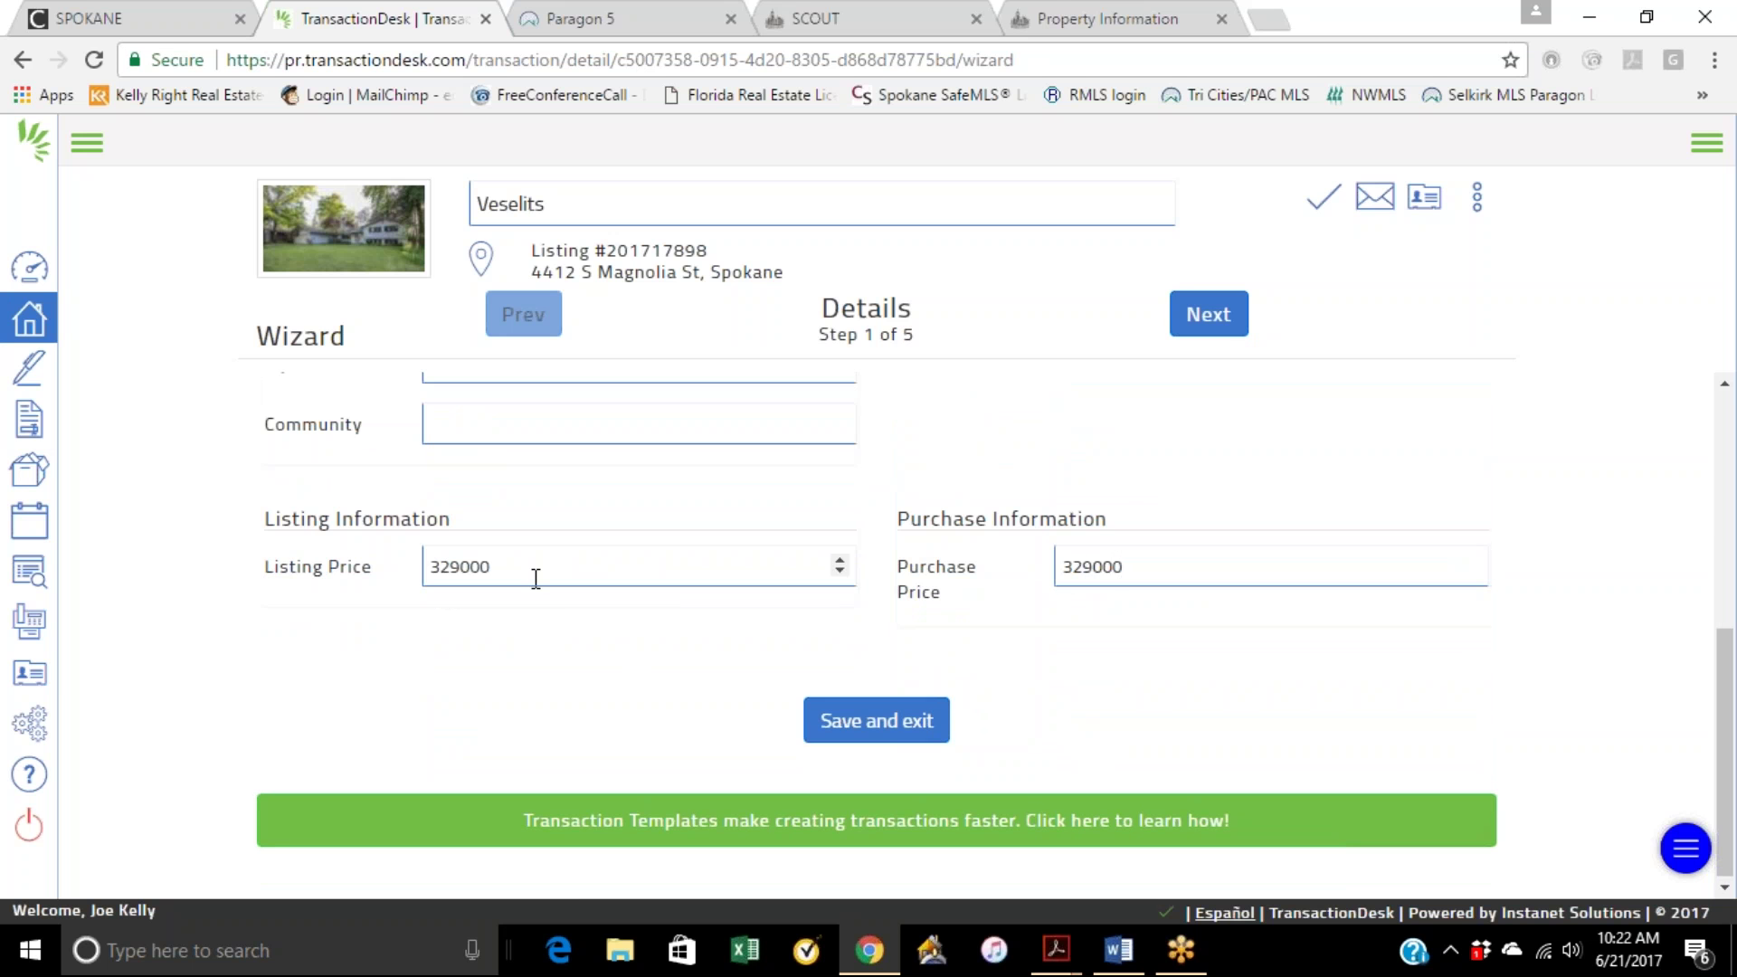
pyautogui.click(1212, 326)
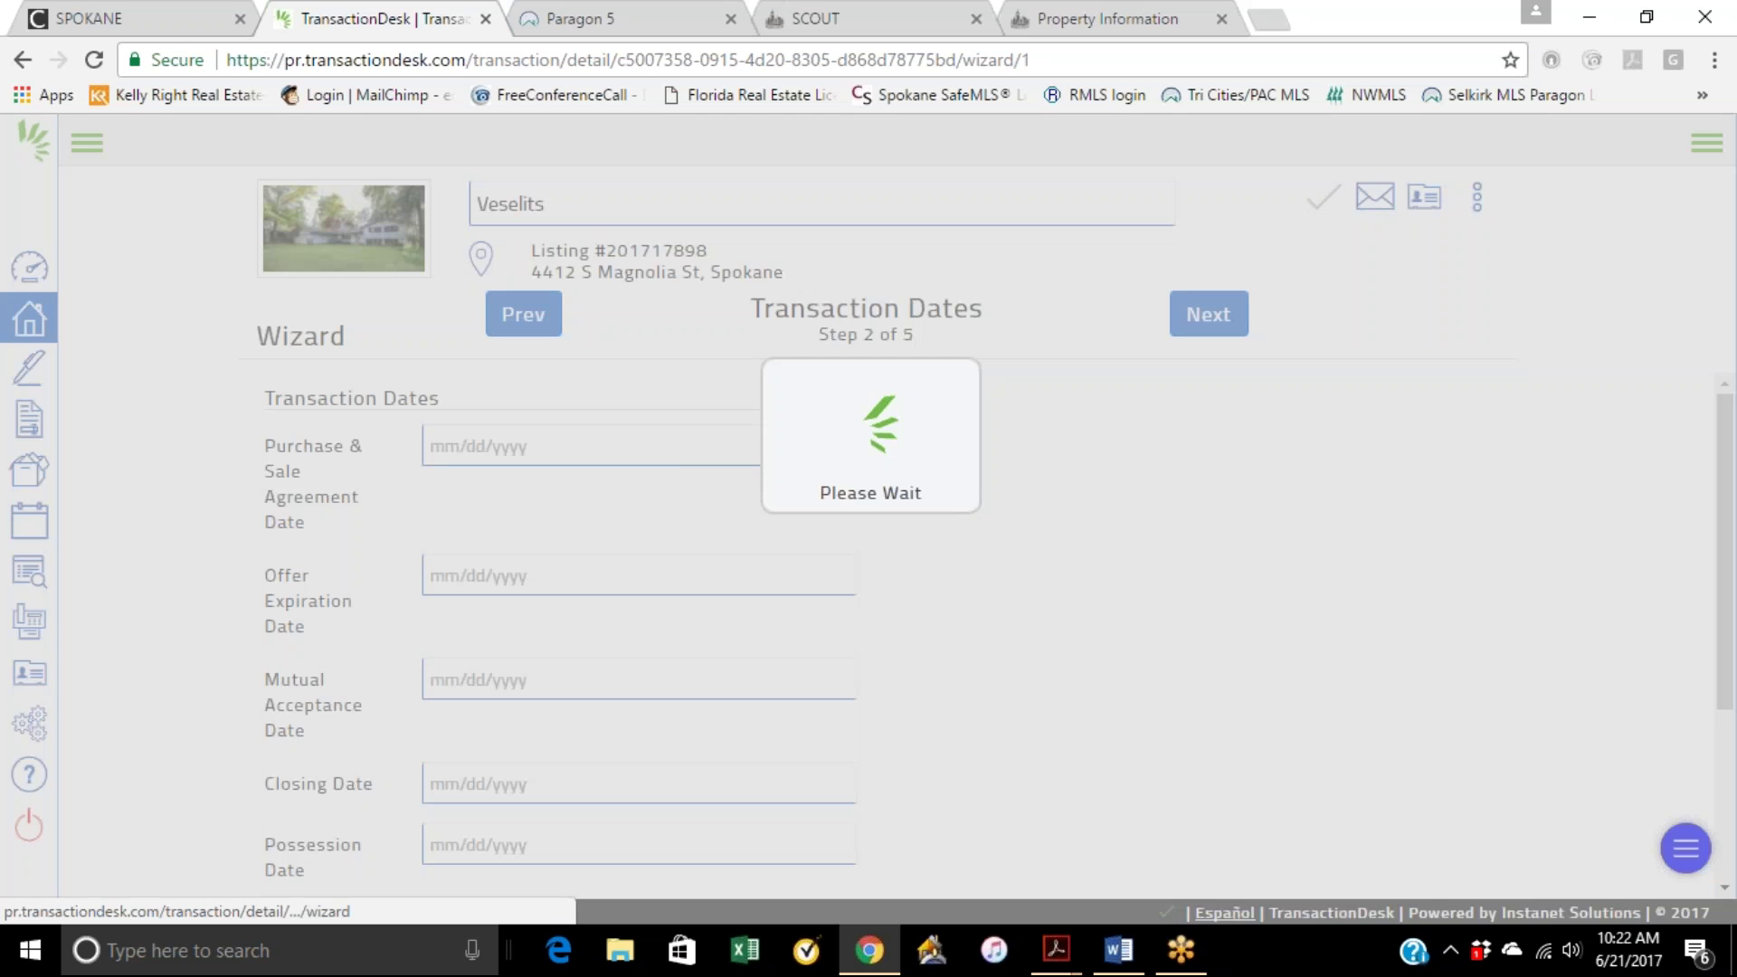
# Step: Set the Purchase & Sale Agreement Date to 06/21/2017, then open the Offer Expiration Date calendar
pyautogui.click(584, 452)
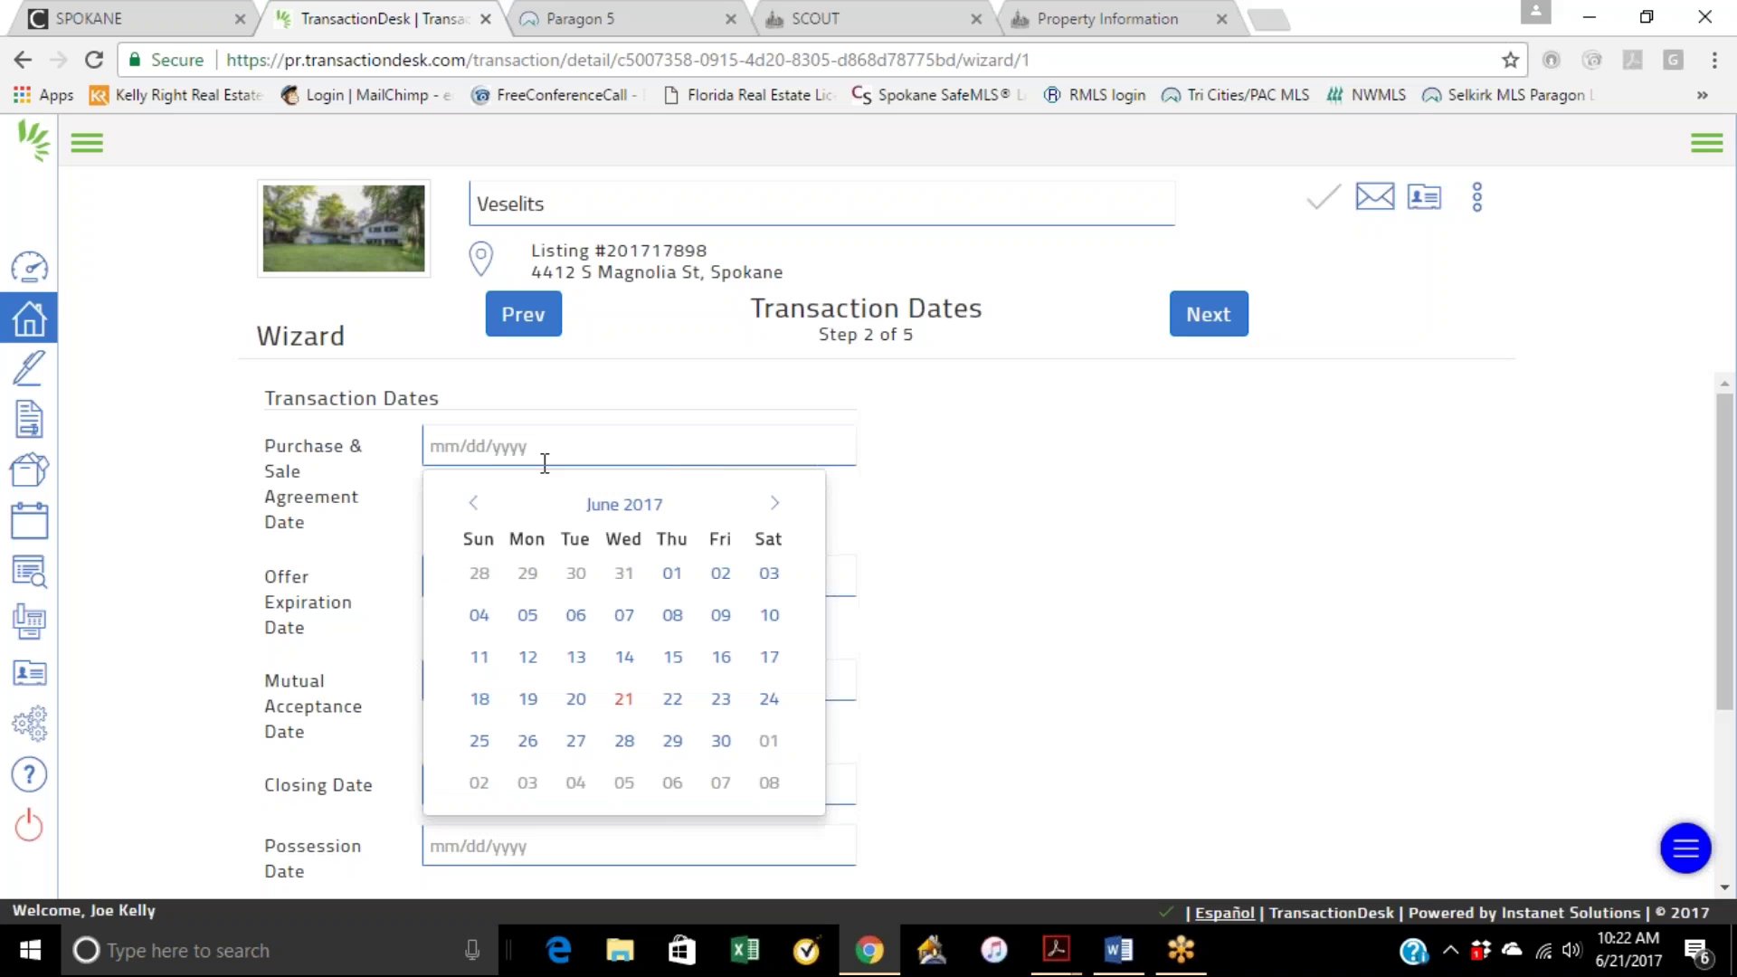
pyautogui.click(624, 698)
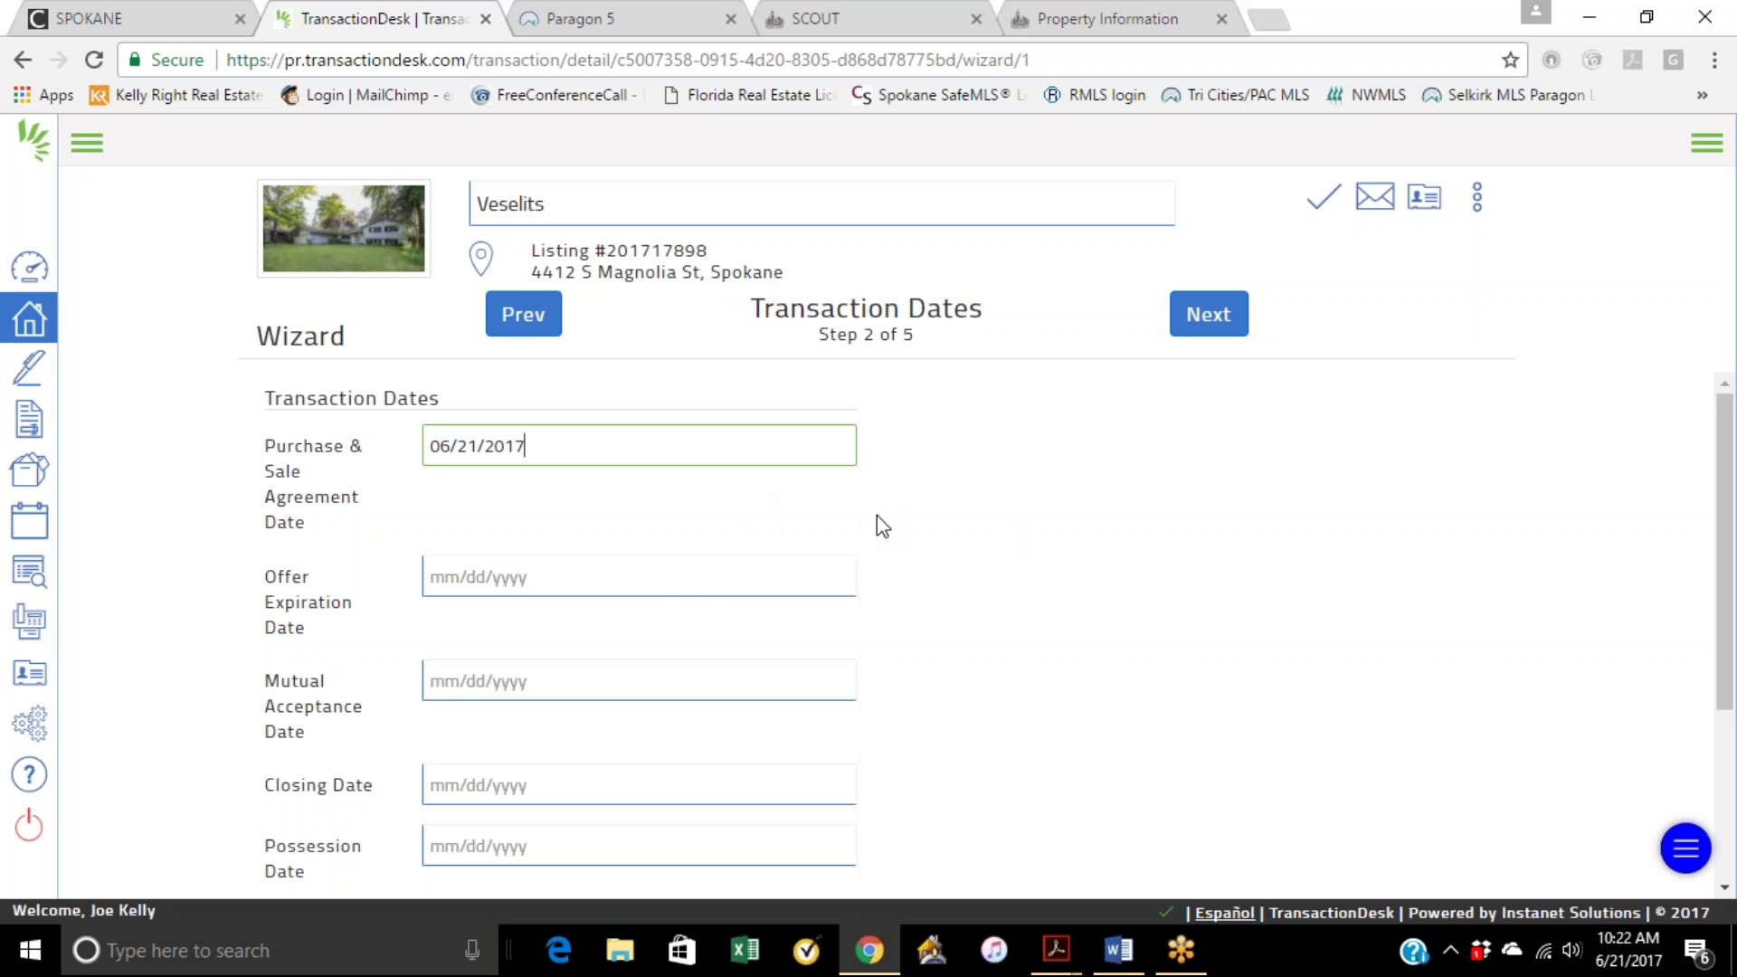
pyautogui.click(670, 583)
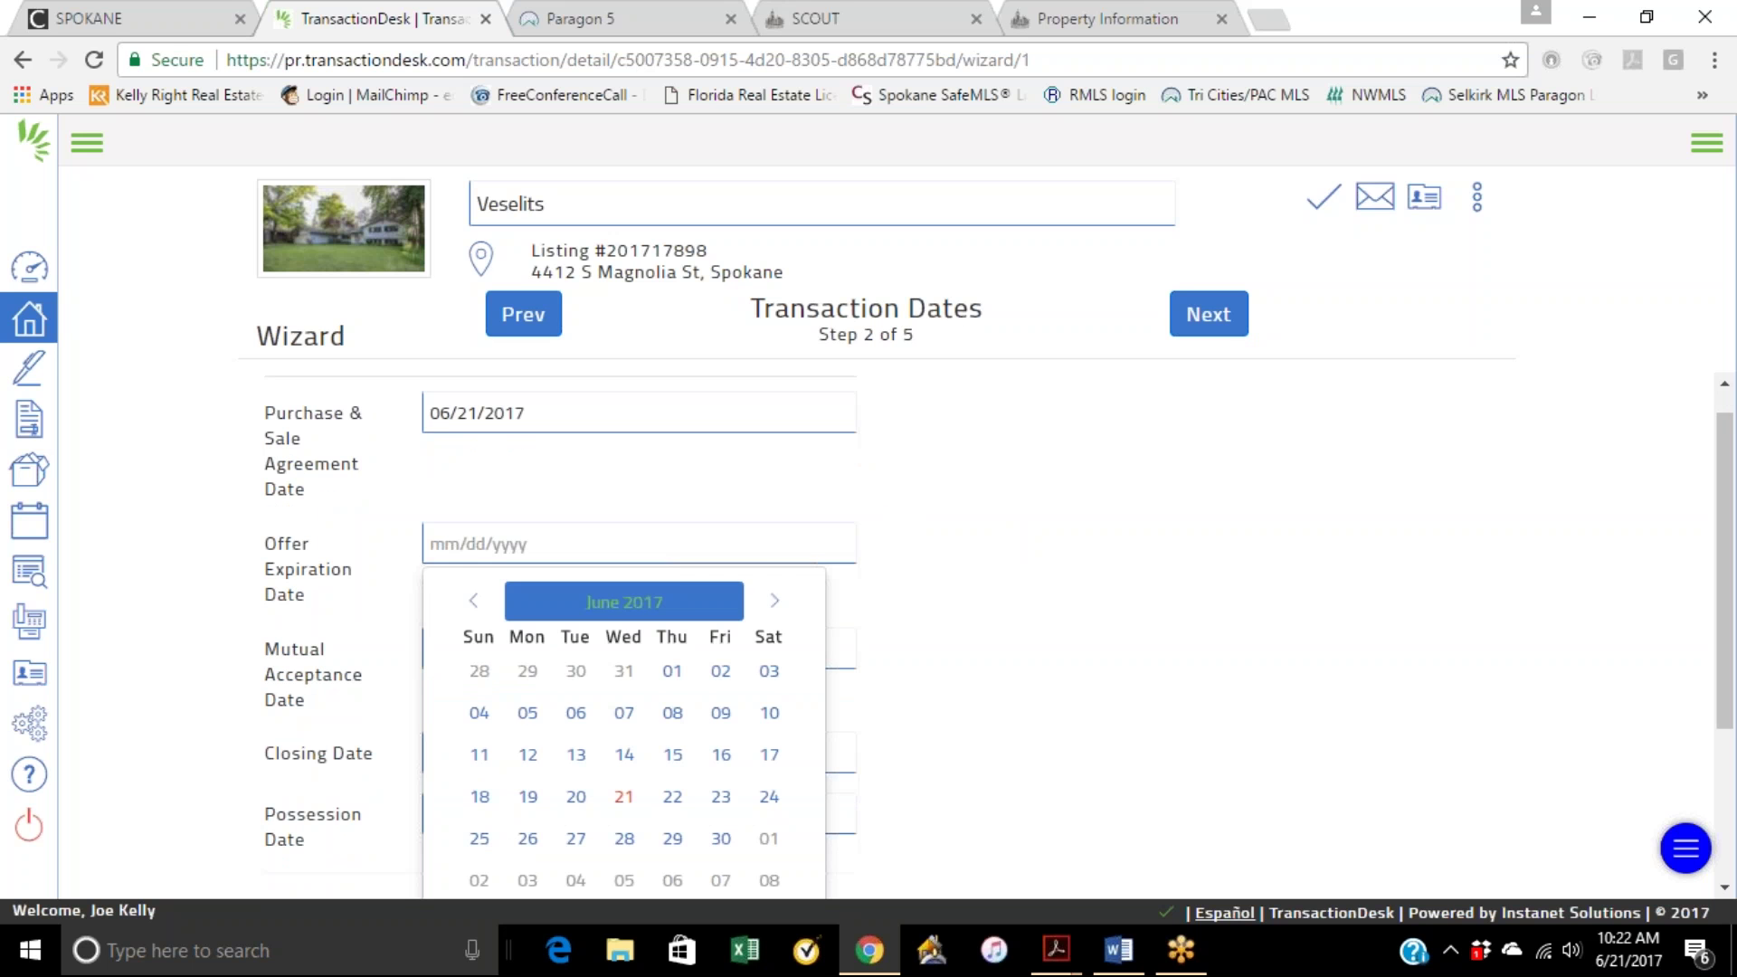
pyautogui.scroll(-2, 996, 539)
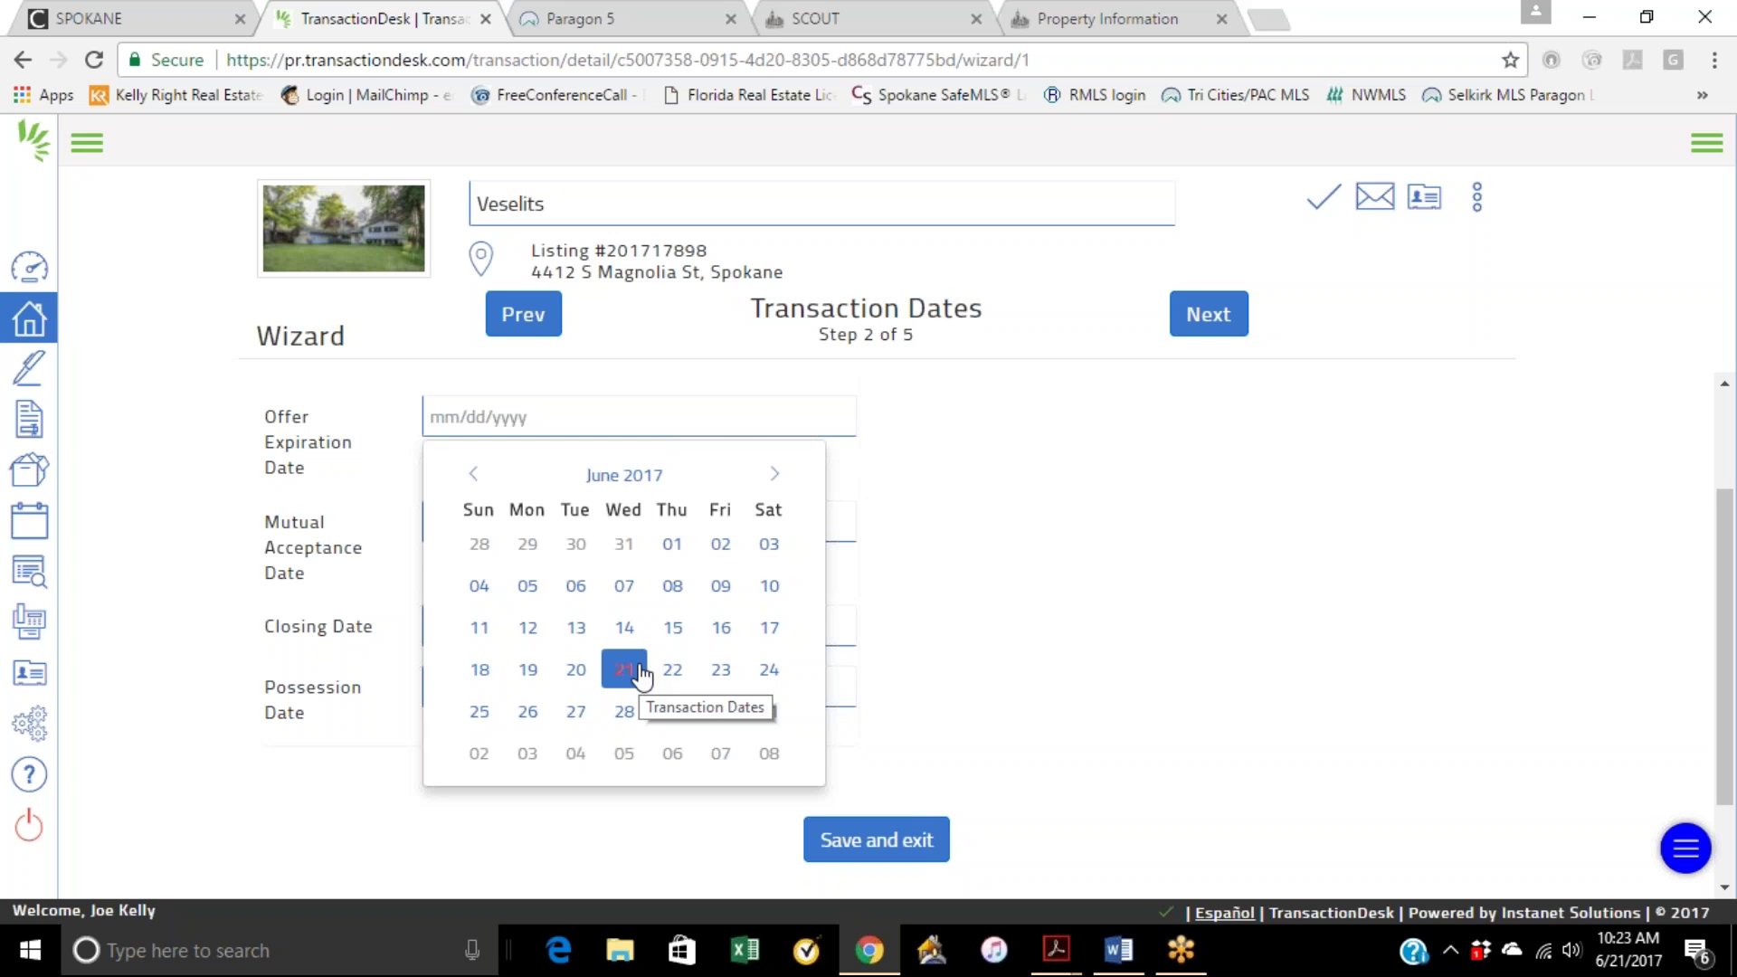
pyautogui.click(529, 22)
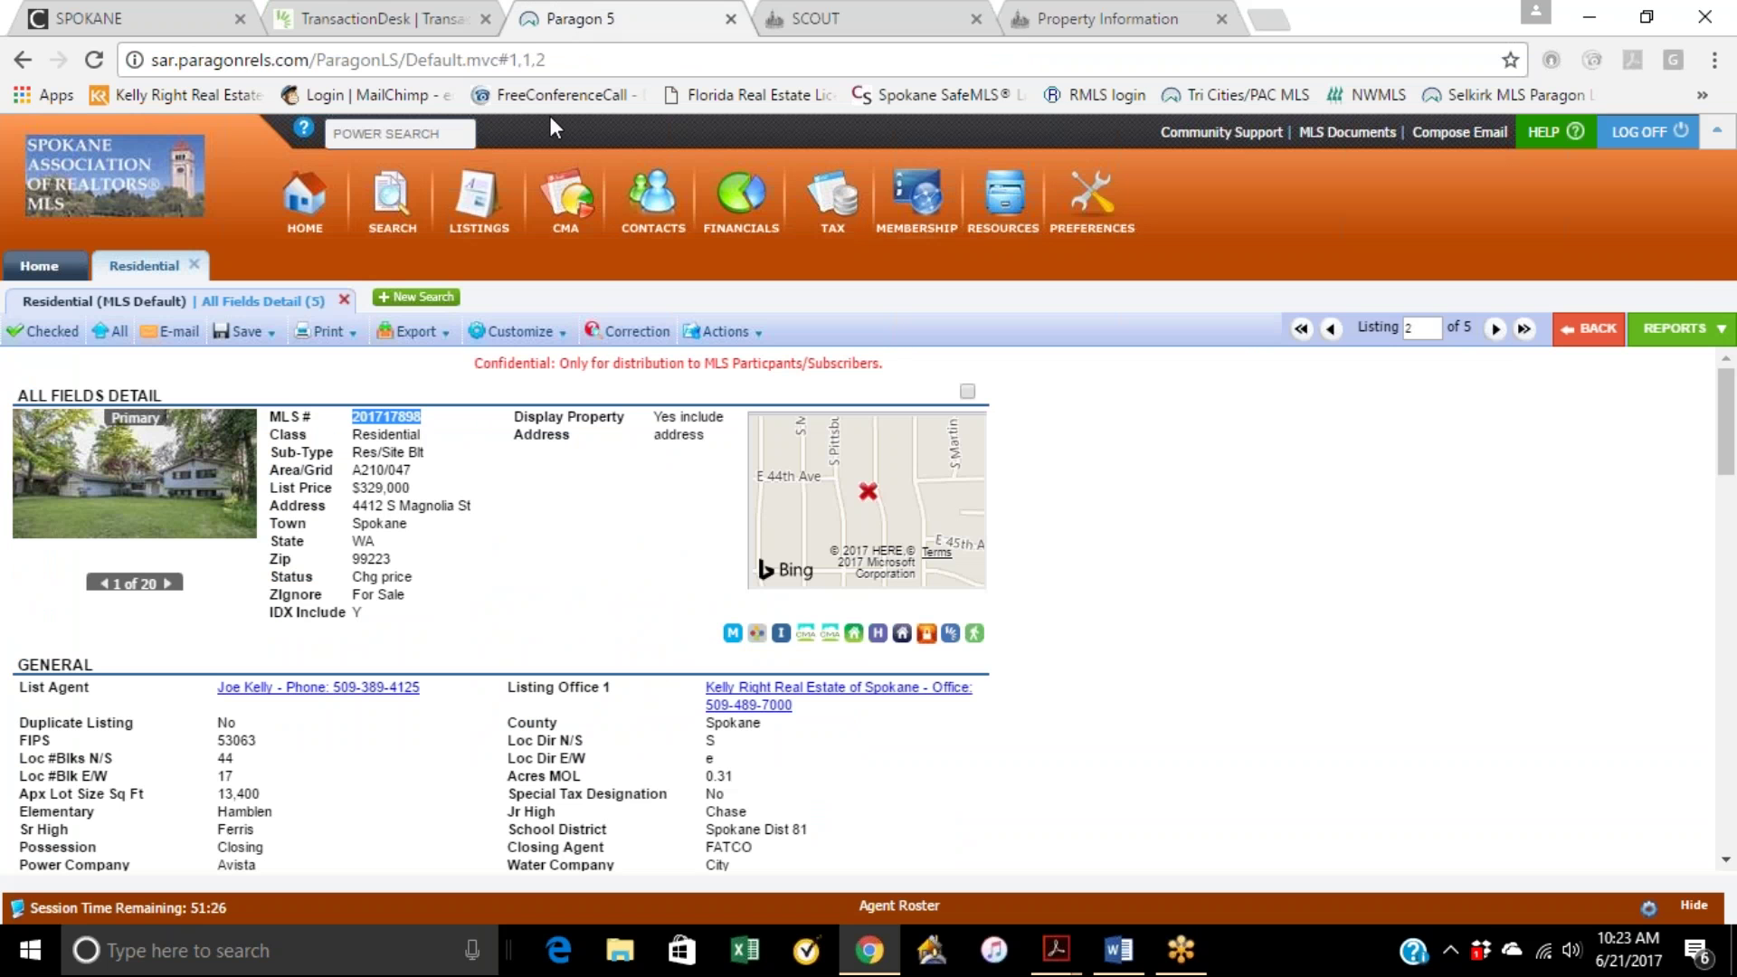
pyautogui.scroll(-5, 535, 495)
pyautogui.scroll(-10, 535, 496)
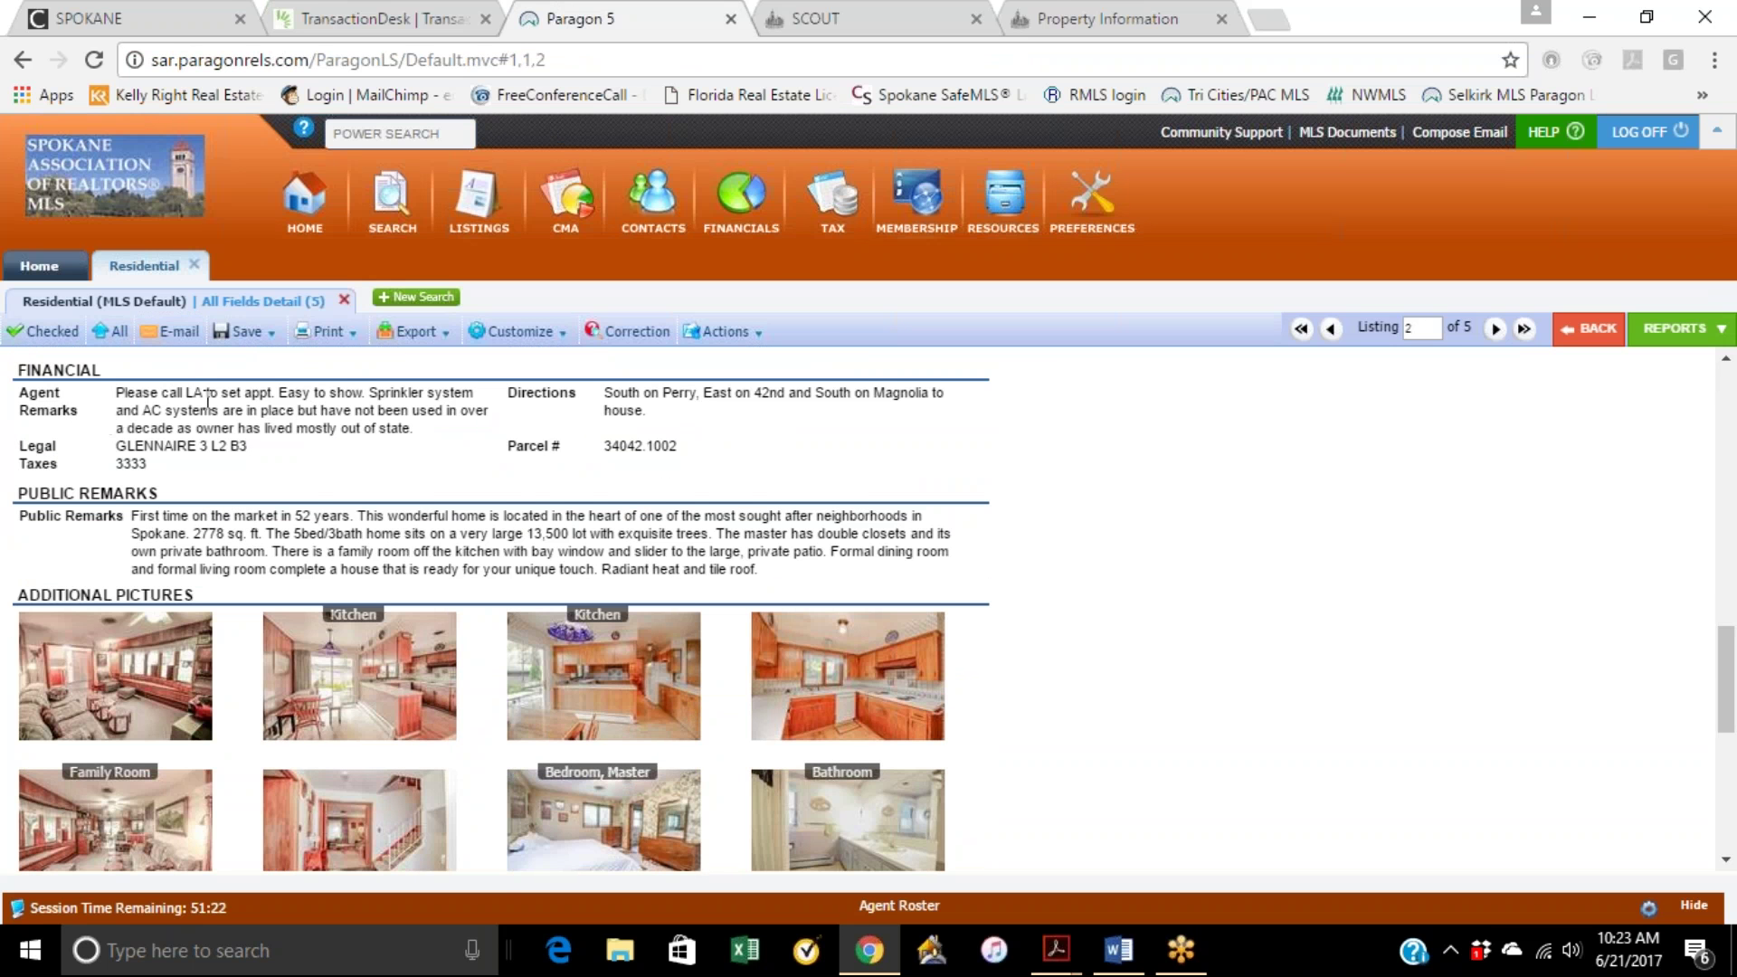
pyautogui.scroll(2, 368, 493)
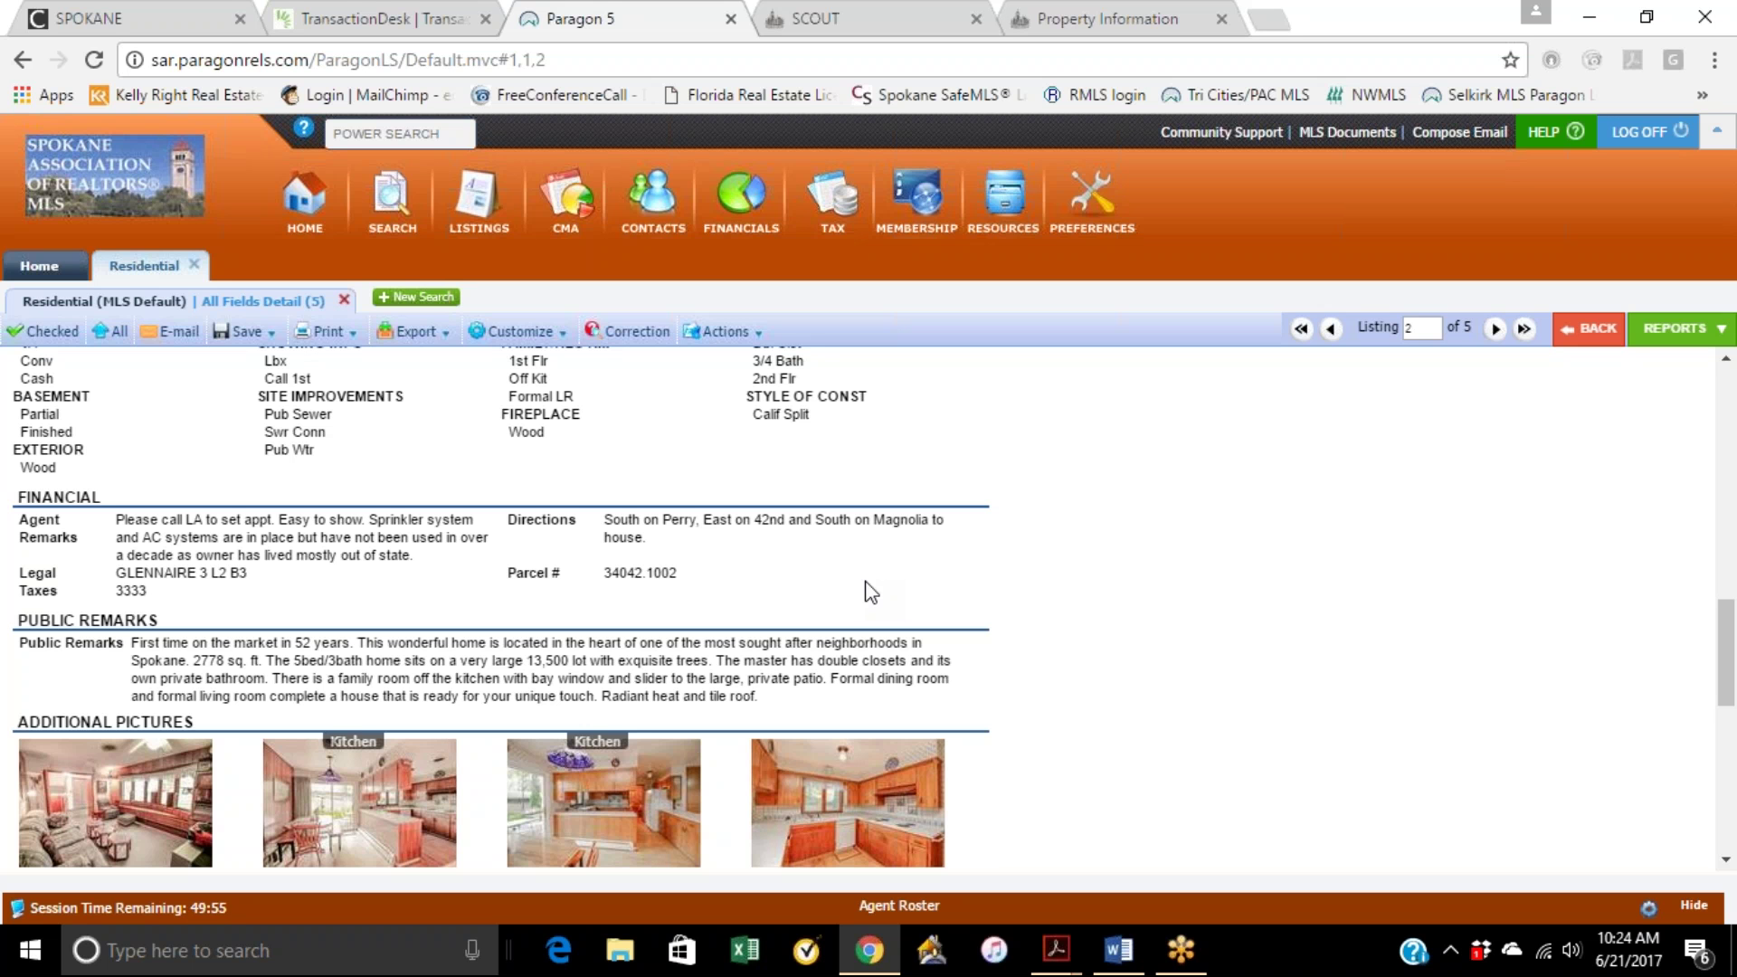
pyautogui.scroll(3, 940, 516)
pyautogui.scroll(-2, 940, 516)
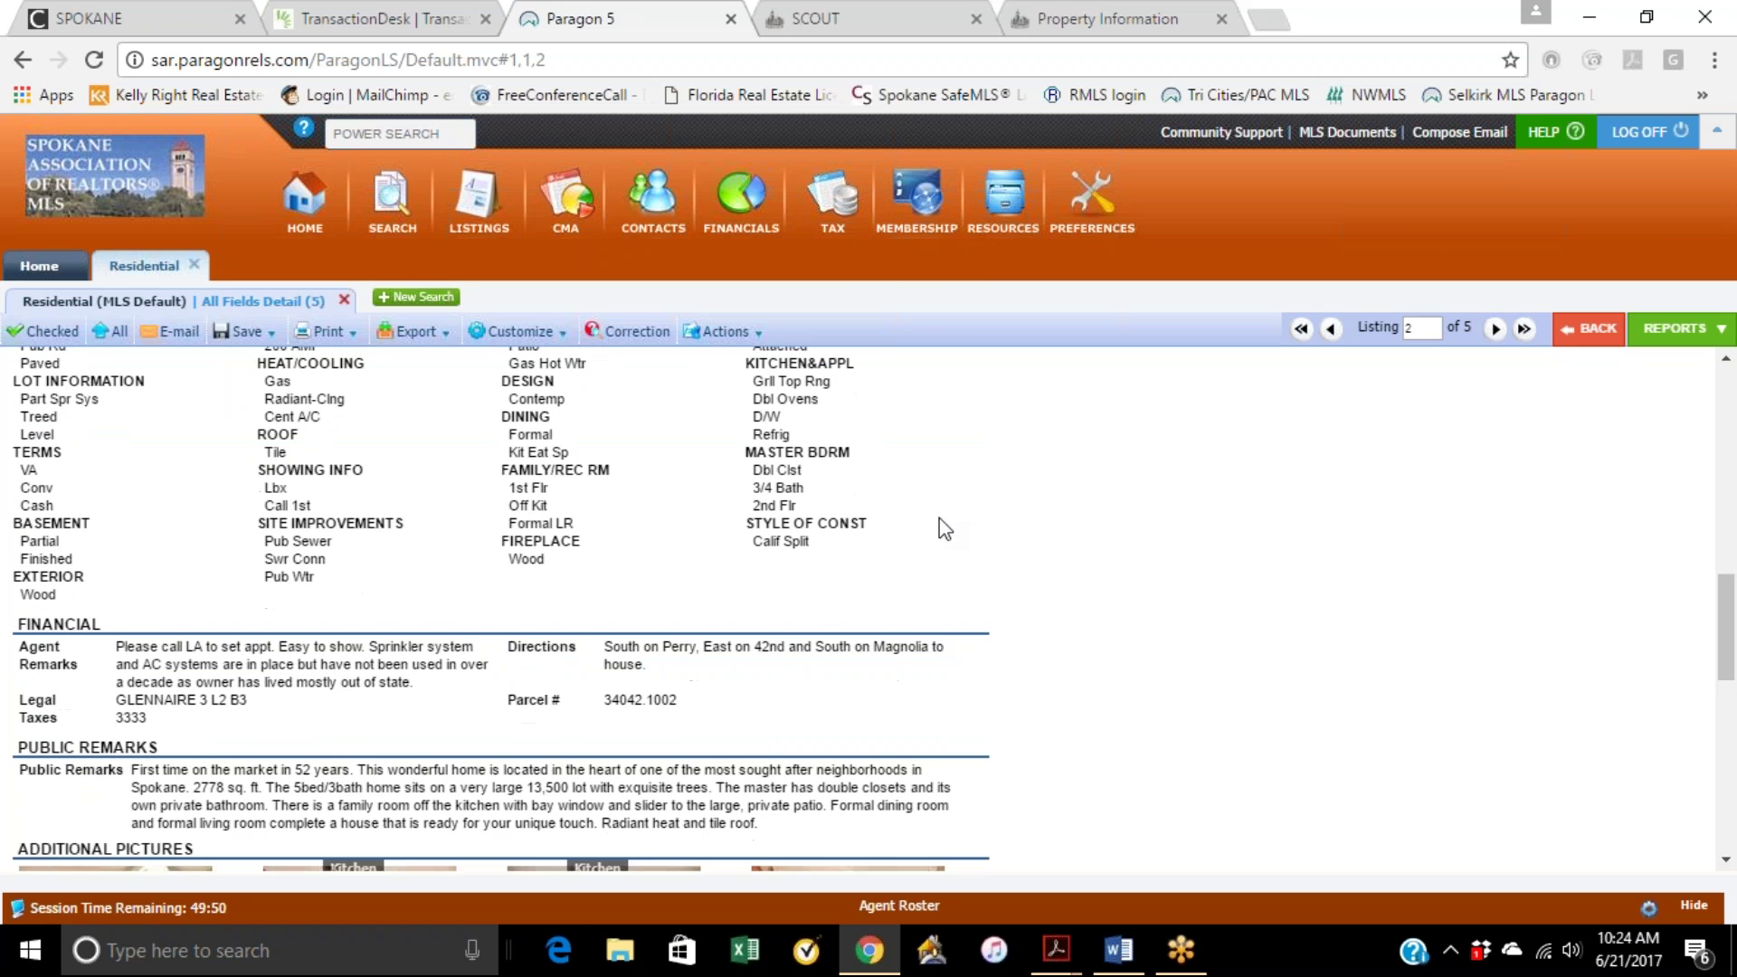
pyautogui.scroll(-2, 1004, 678)
pyautogui.scroll(-1, 1004, 678)
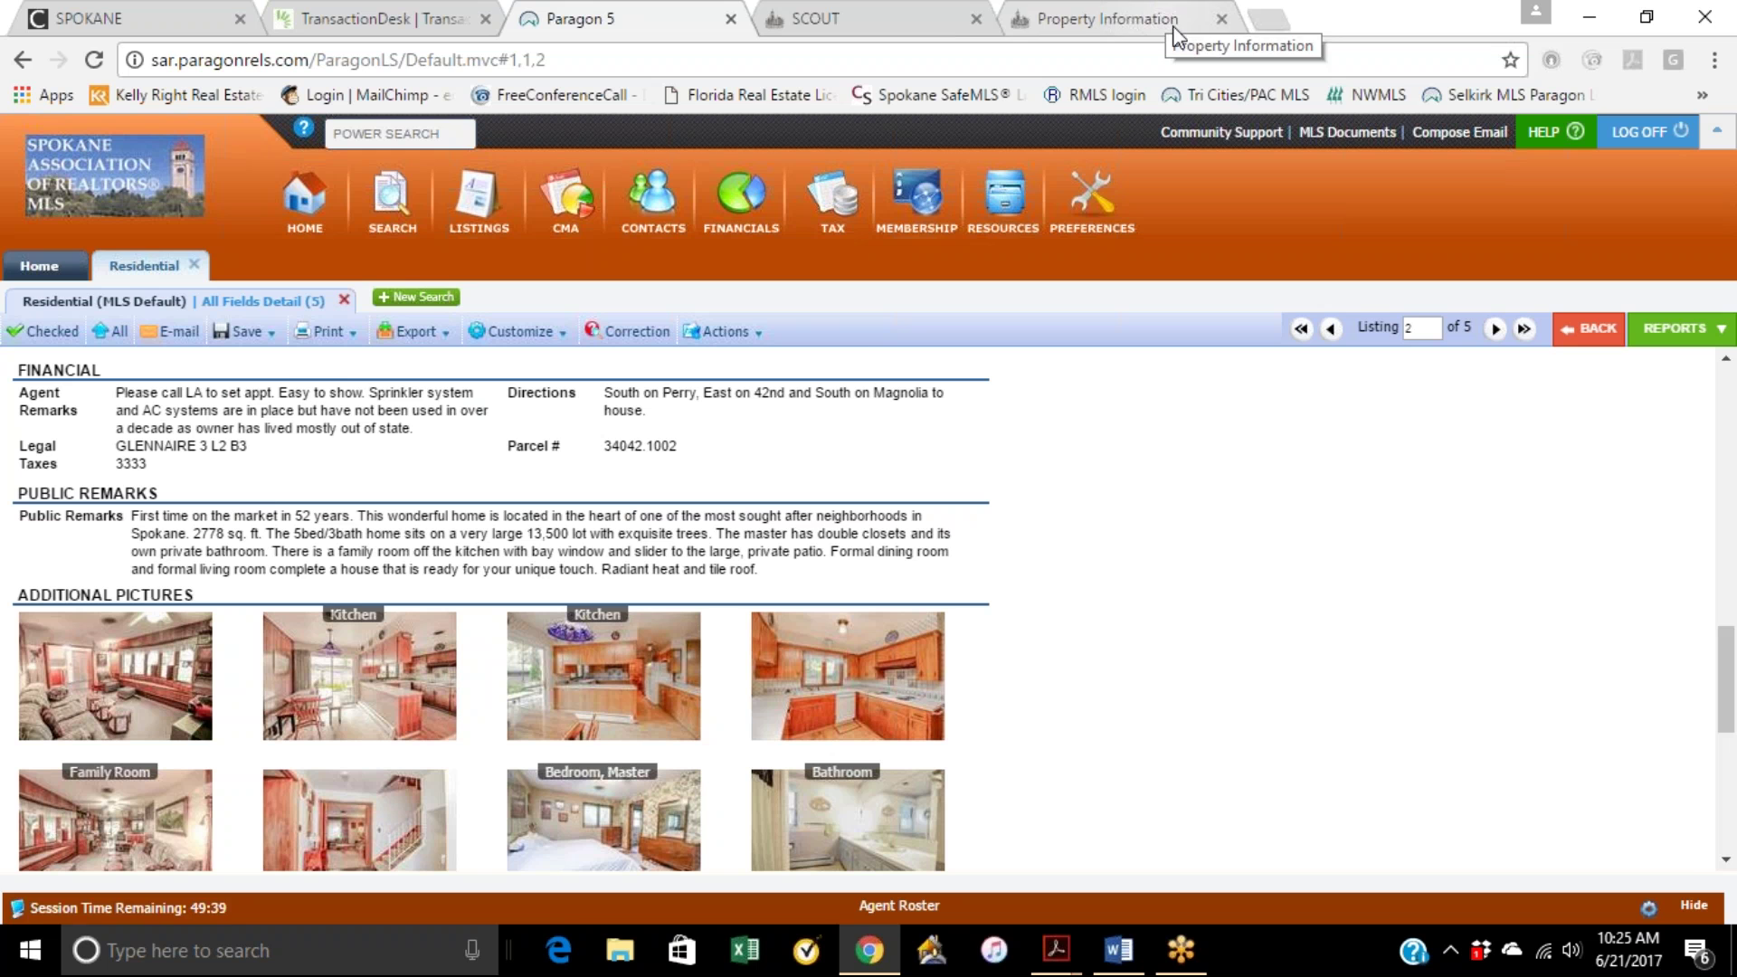
pyautogui.click(375, 20)
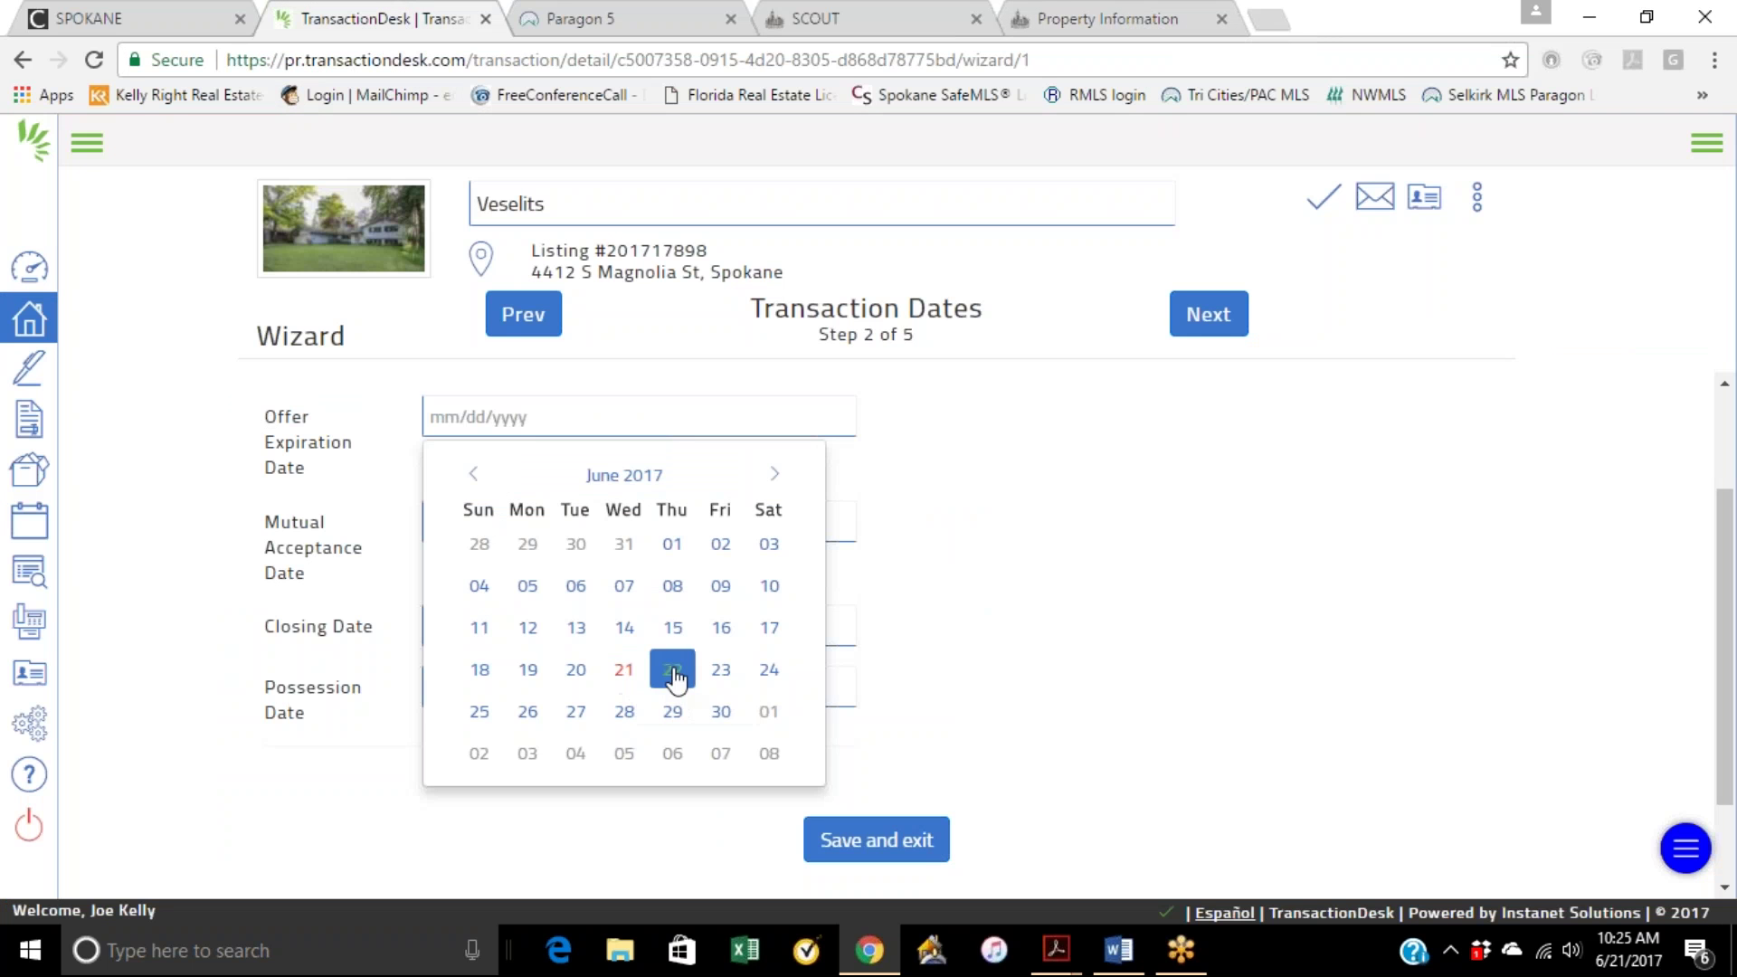
# Step: Set Offer Expiration to 06/23/2017 and Closing and Possession dates to 07/31/2017
pyautogui.click(721, 669)
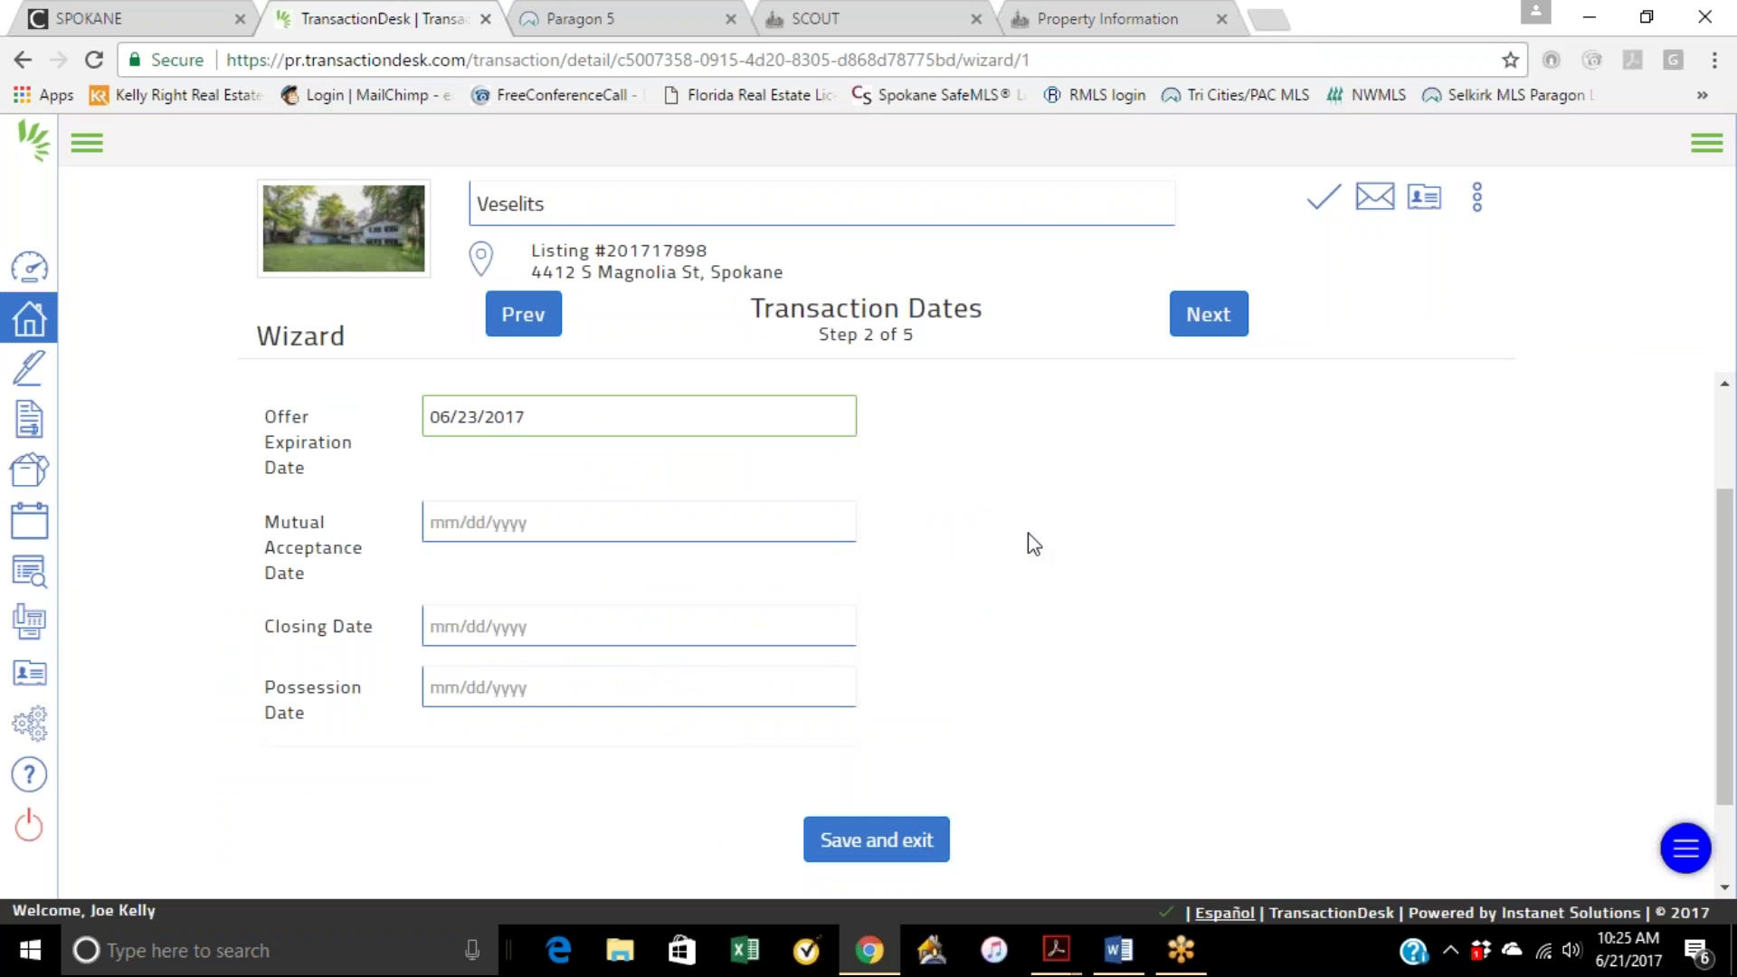
pyautogui.click(523, 627)
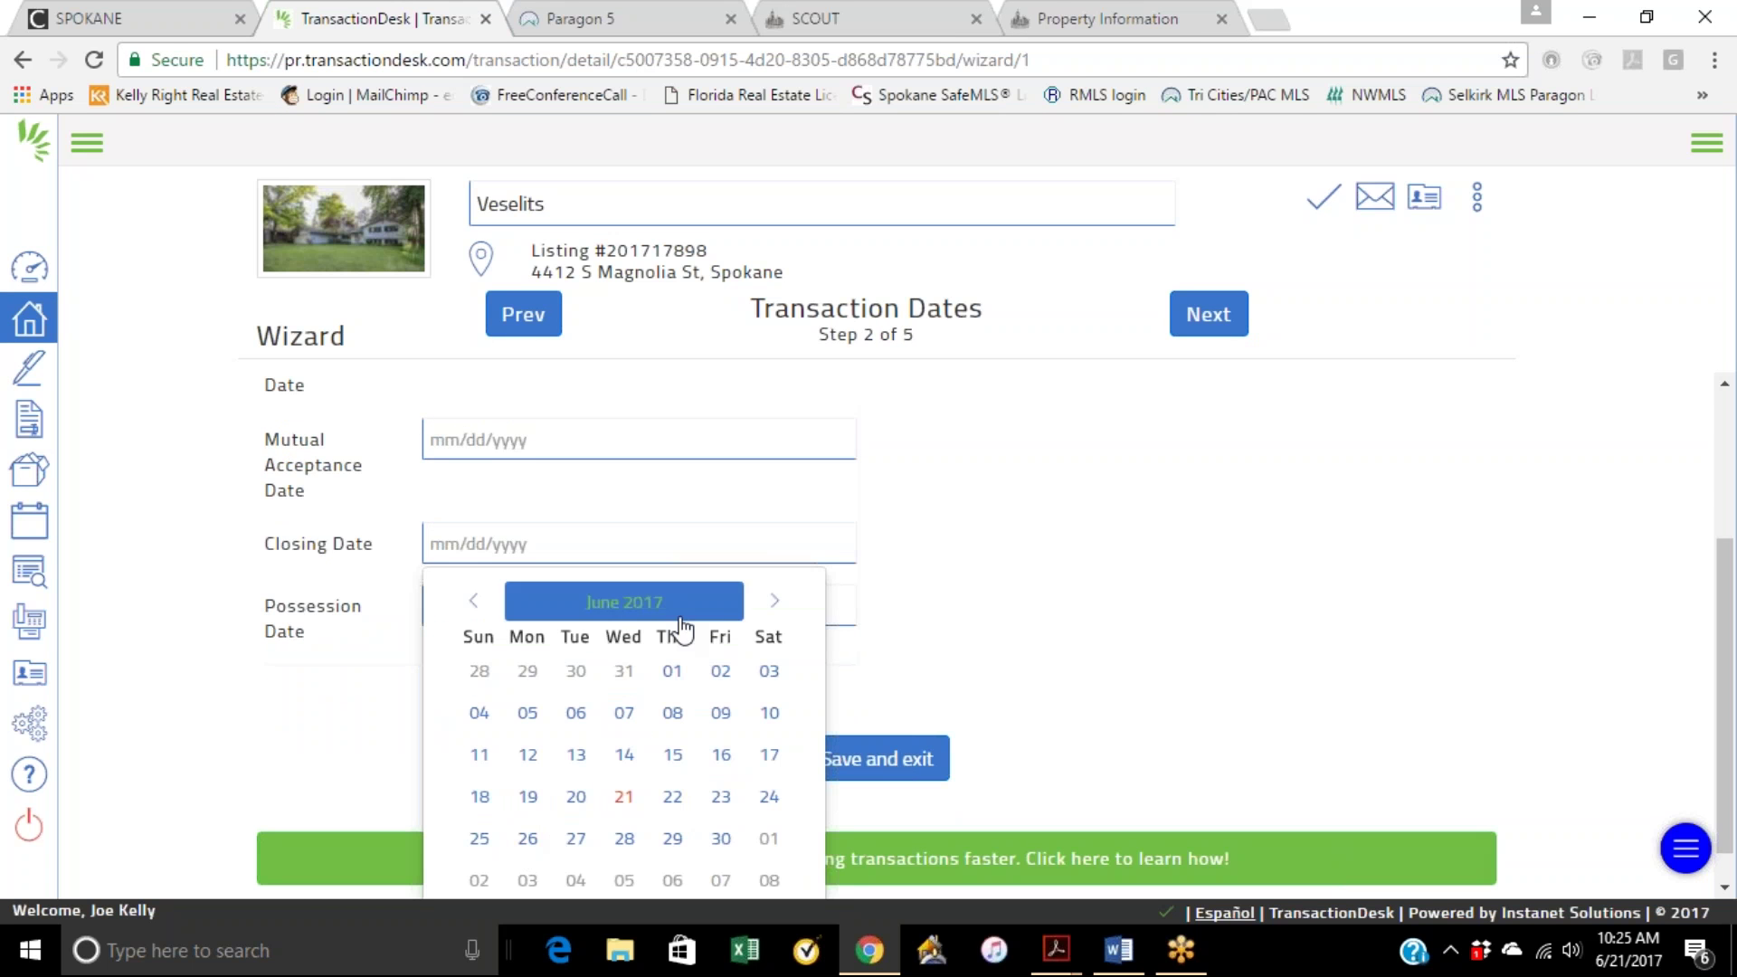
pyautogui.click(776, 604)
pyautogui.scroll(-1, 776, 615)
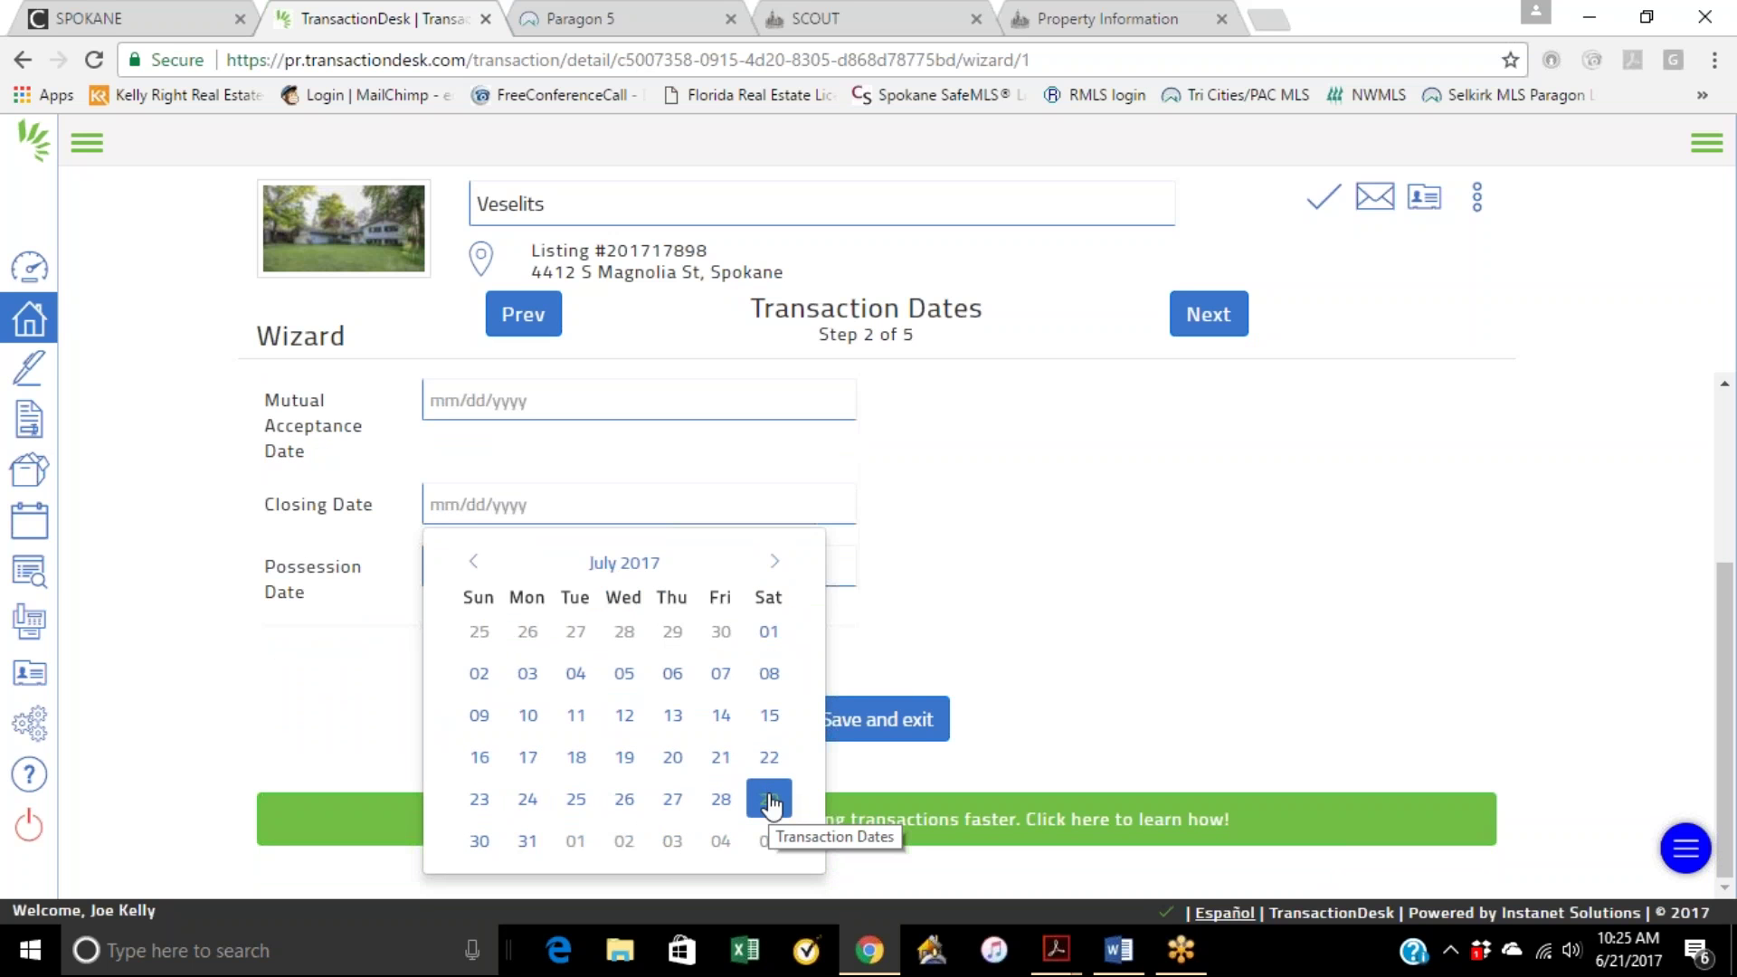
pyautogui.click(533, 848)
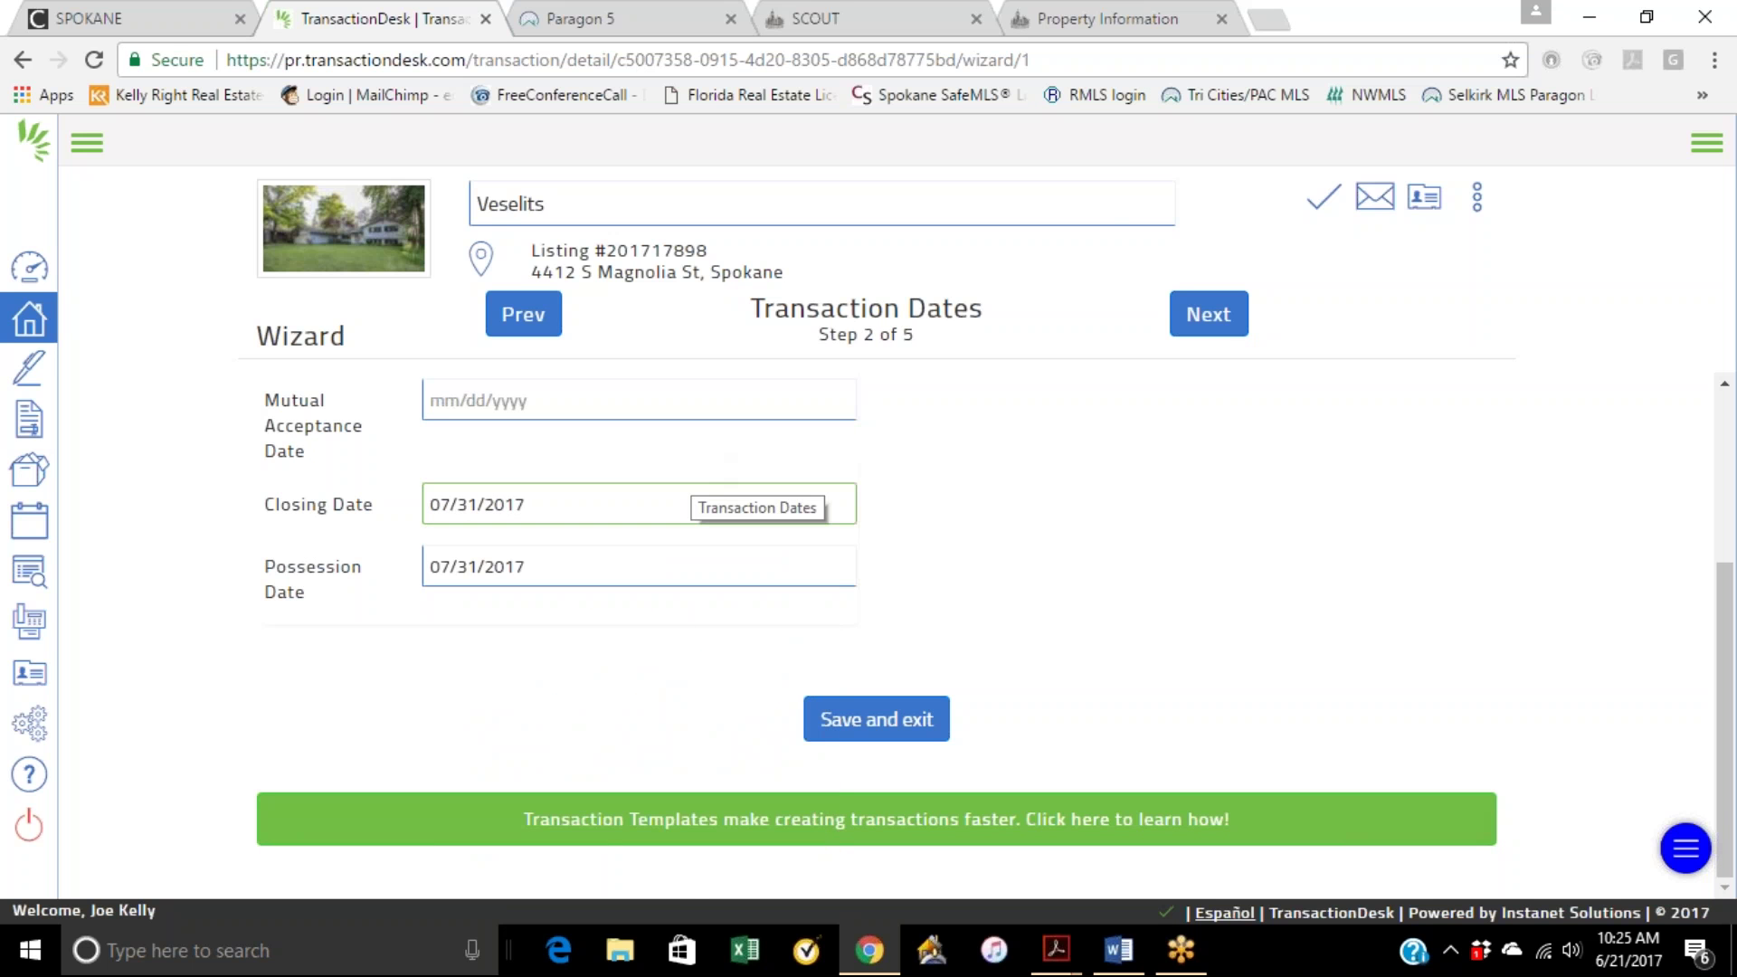
pyautogui.click(665, 506)
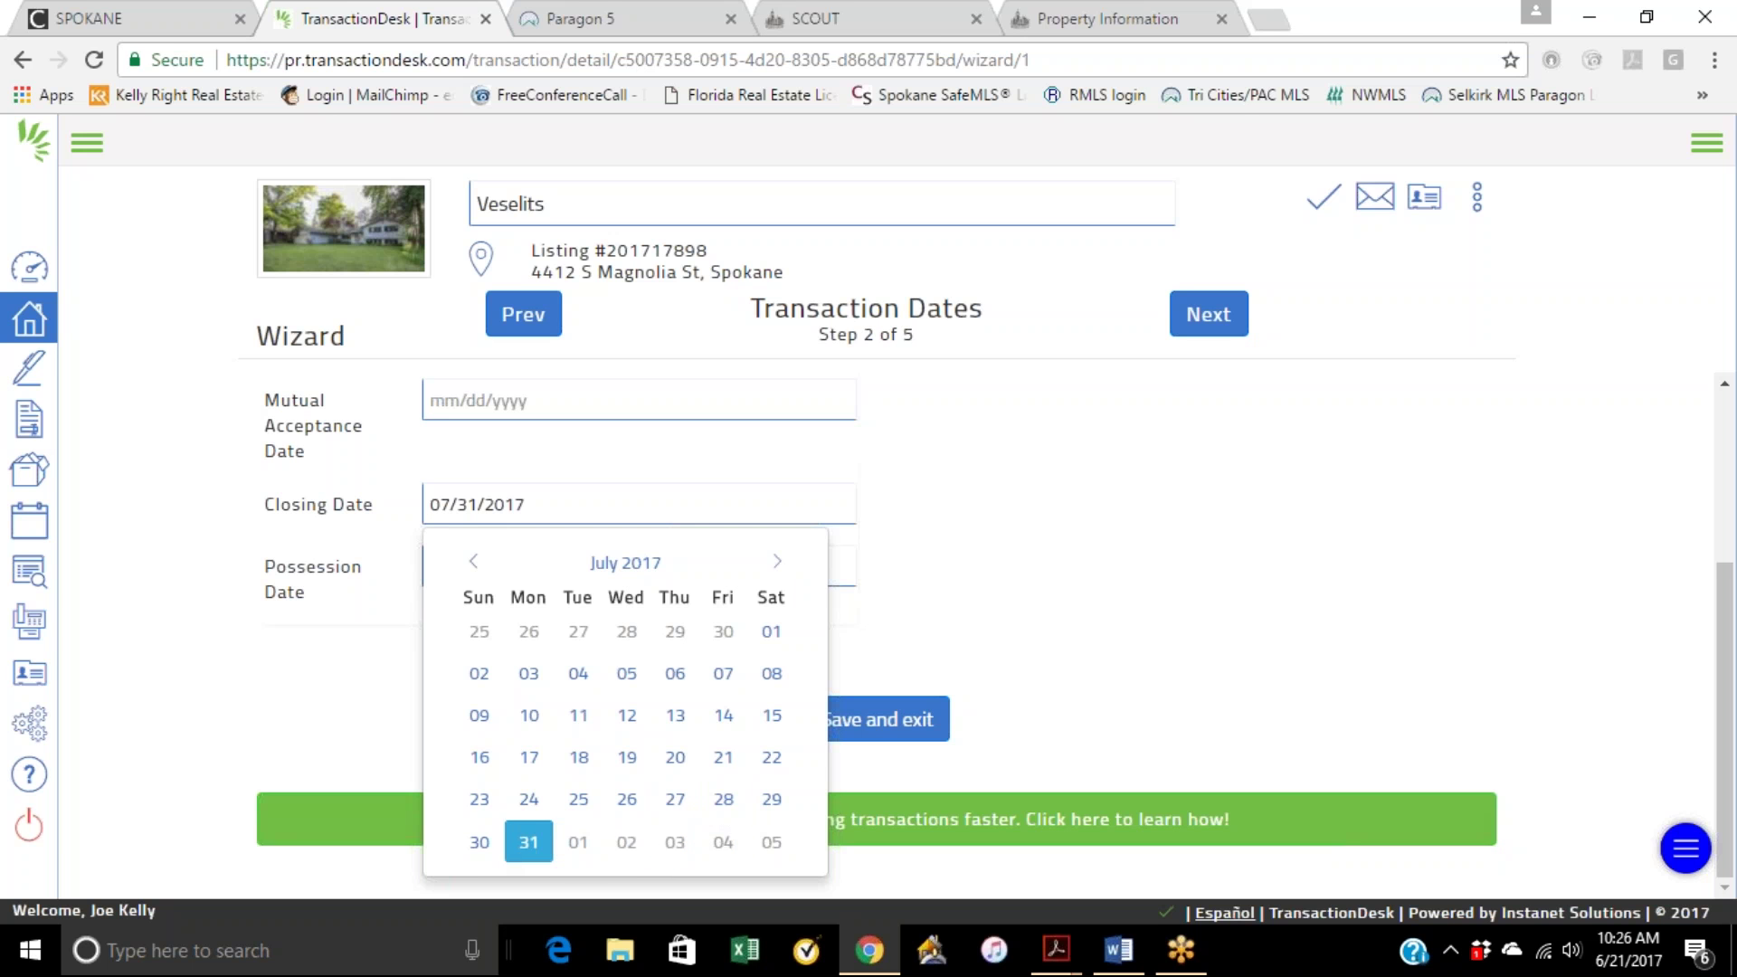
pyautogui.click(524, 844)
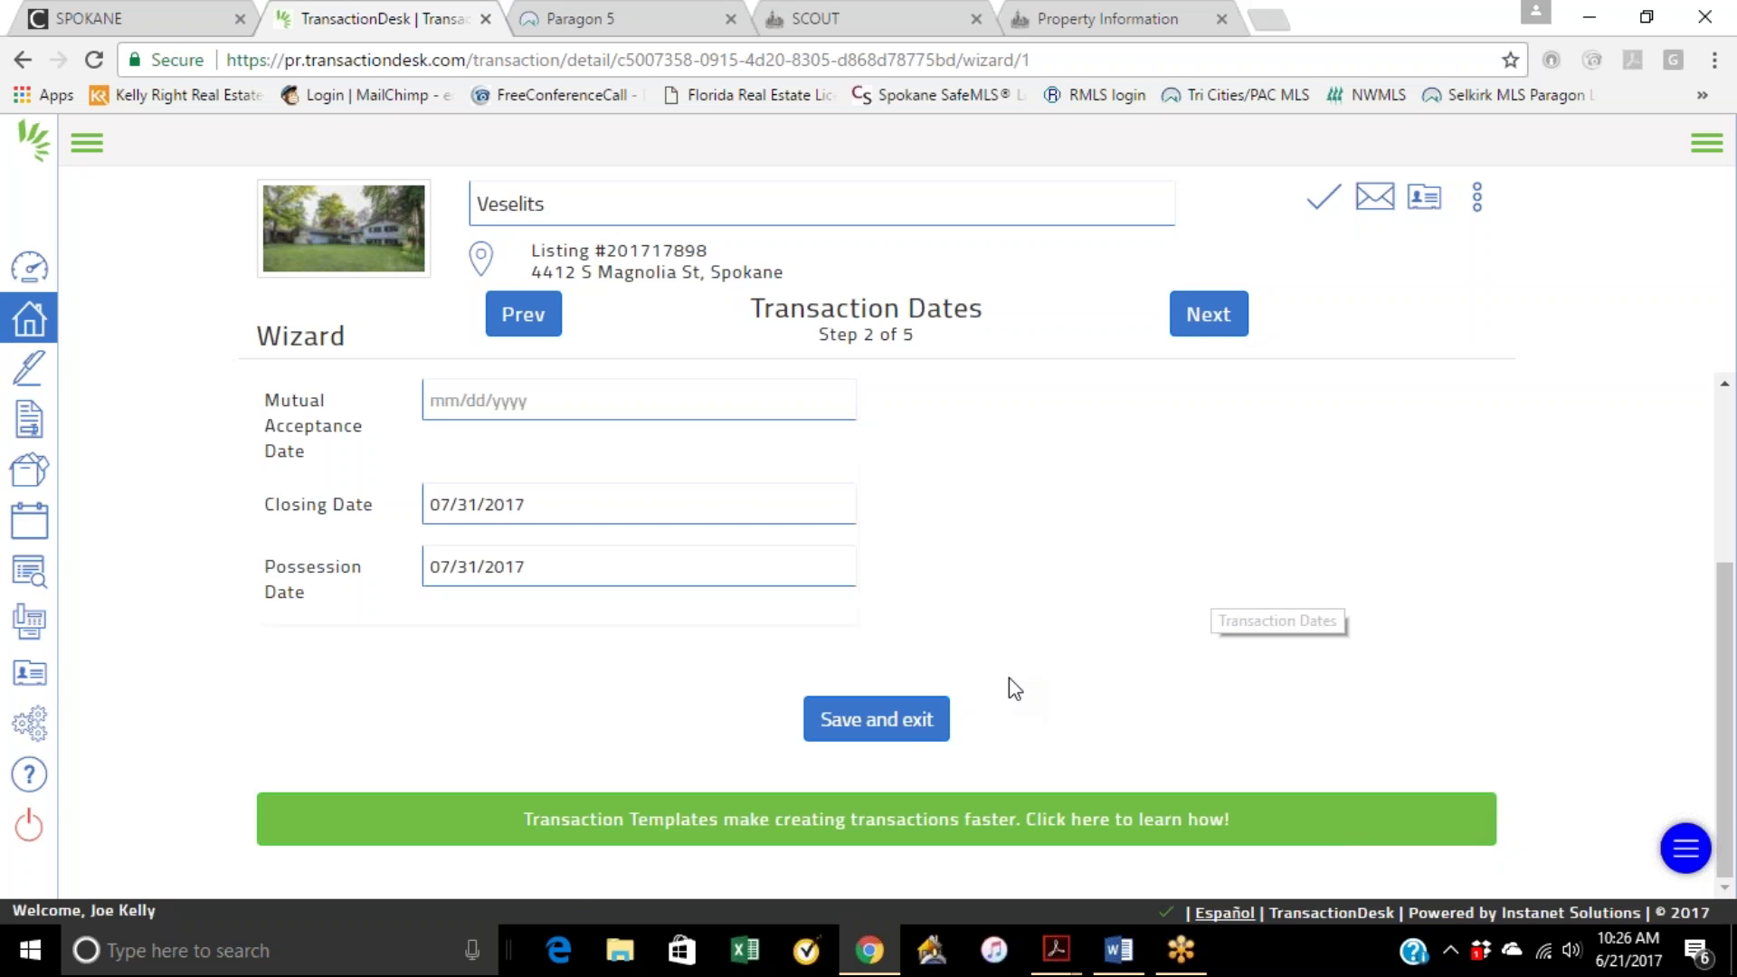
# Step: Advance past Transaction Dates and Contacts to the wizard's Forms step
pyautogui.click(1208, 314)
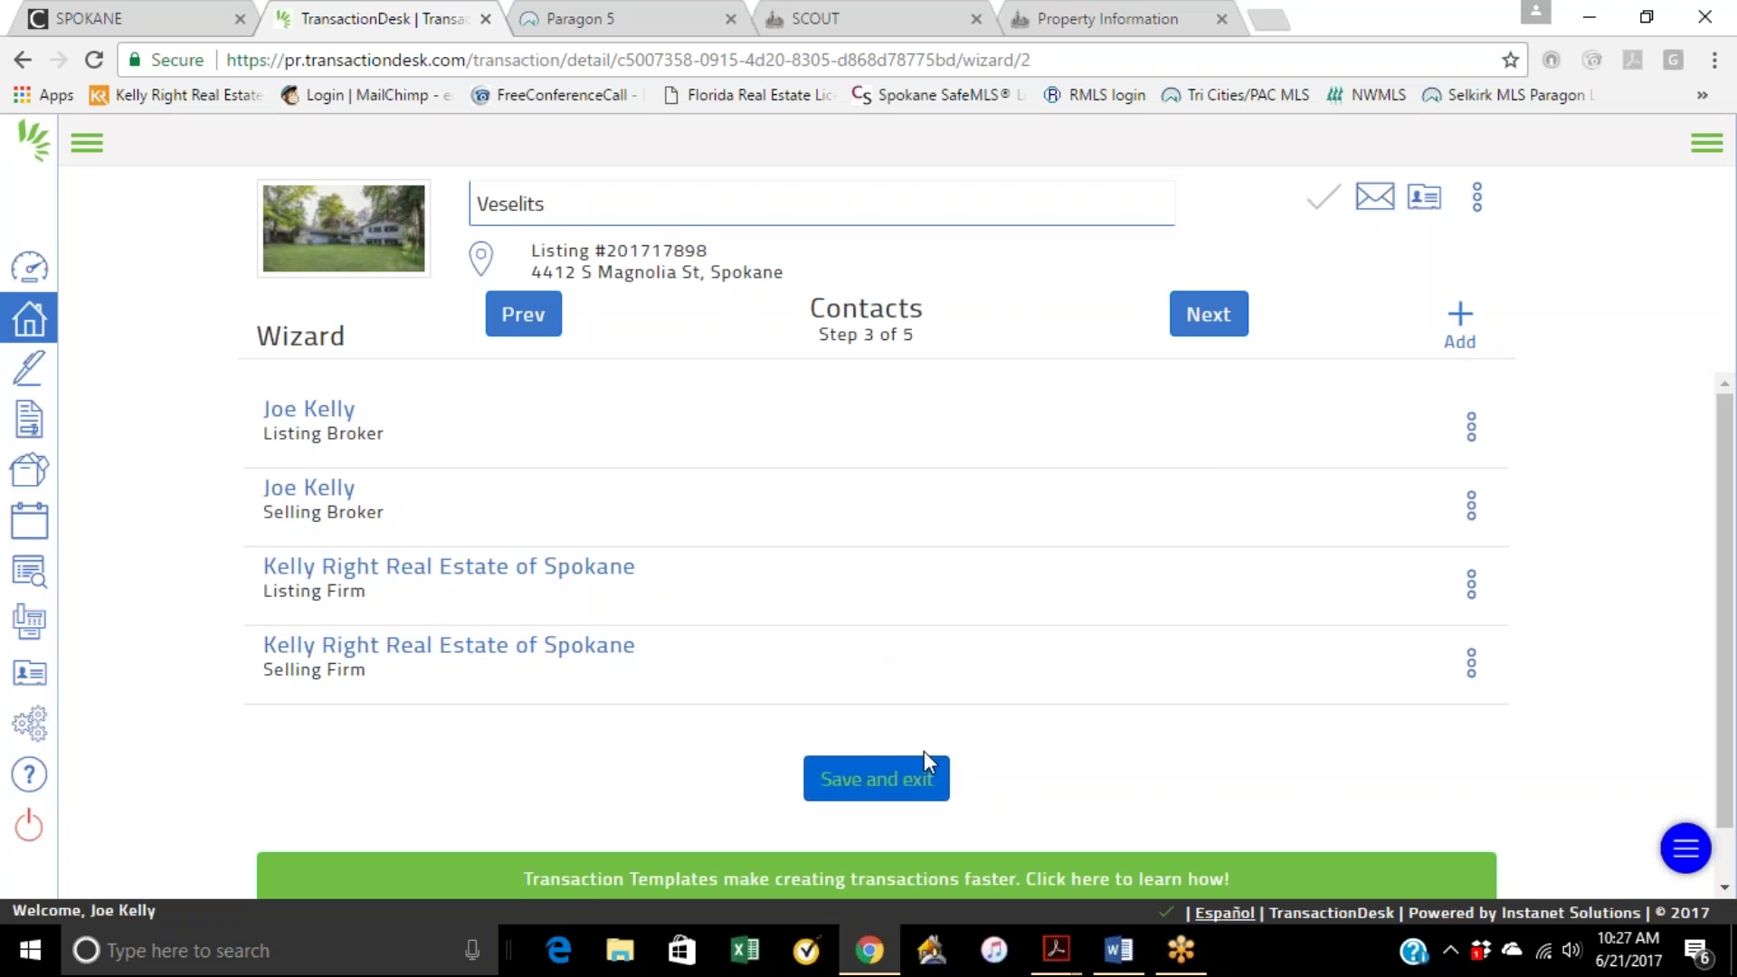
pyautogui.click(1209, 321)
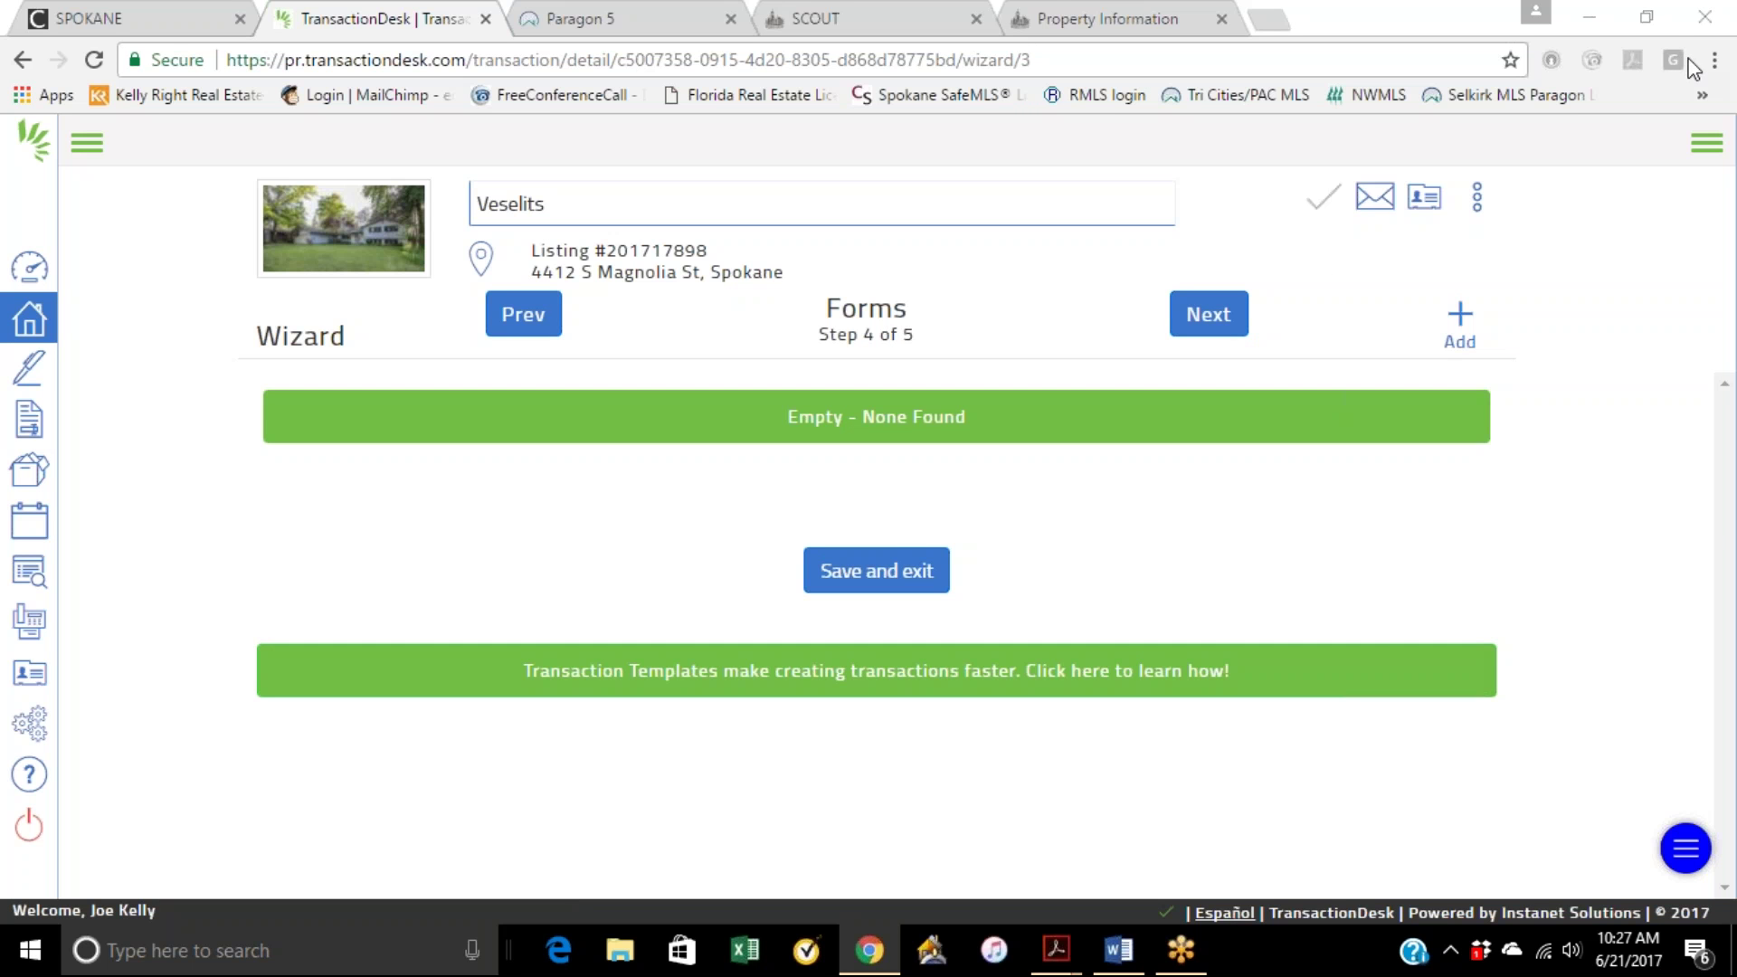
# Step: Open the All Statewide Forms list and scroll to Form 21 - Residential Purchase and Sale Agreement
pyautogui.click(1461, 327)
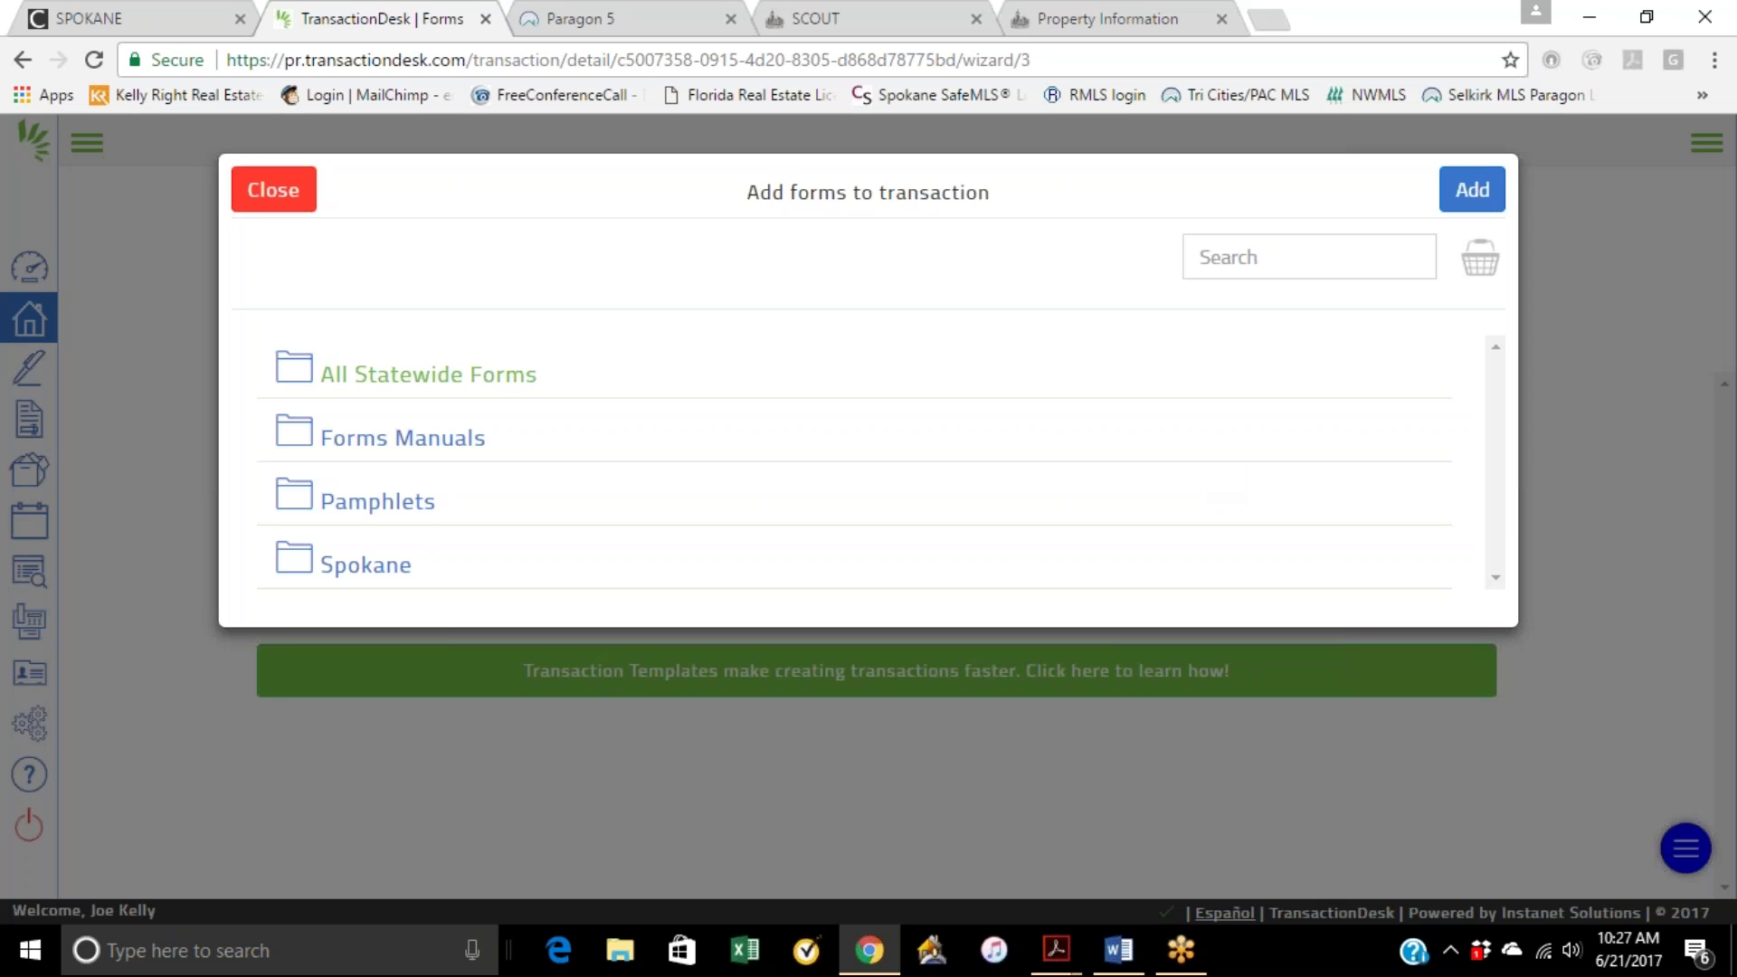
pyautogui.click(403, 378)
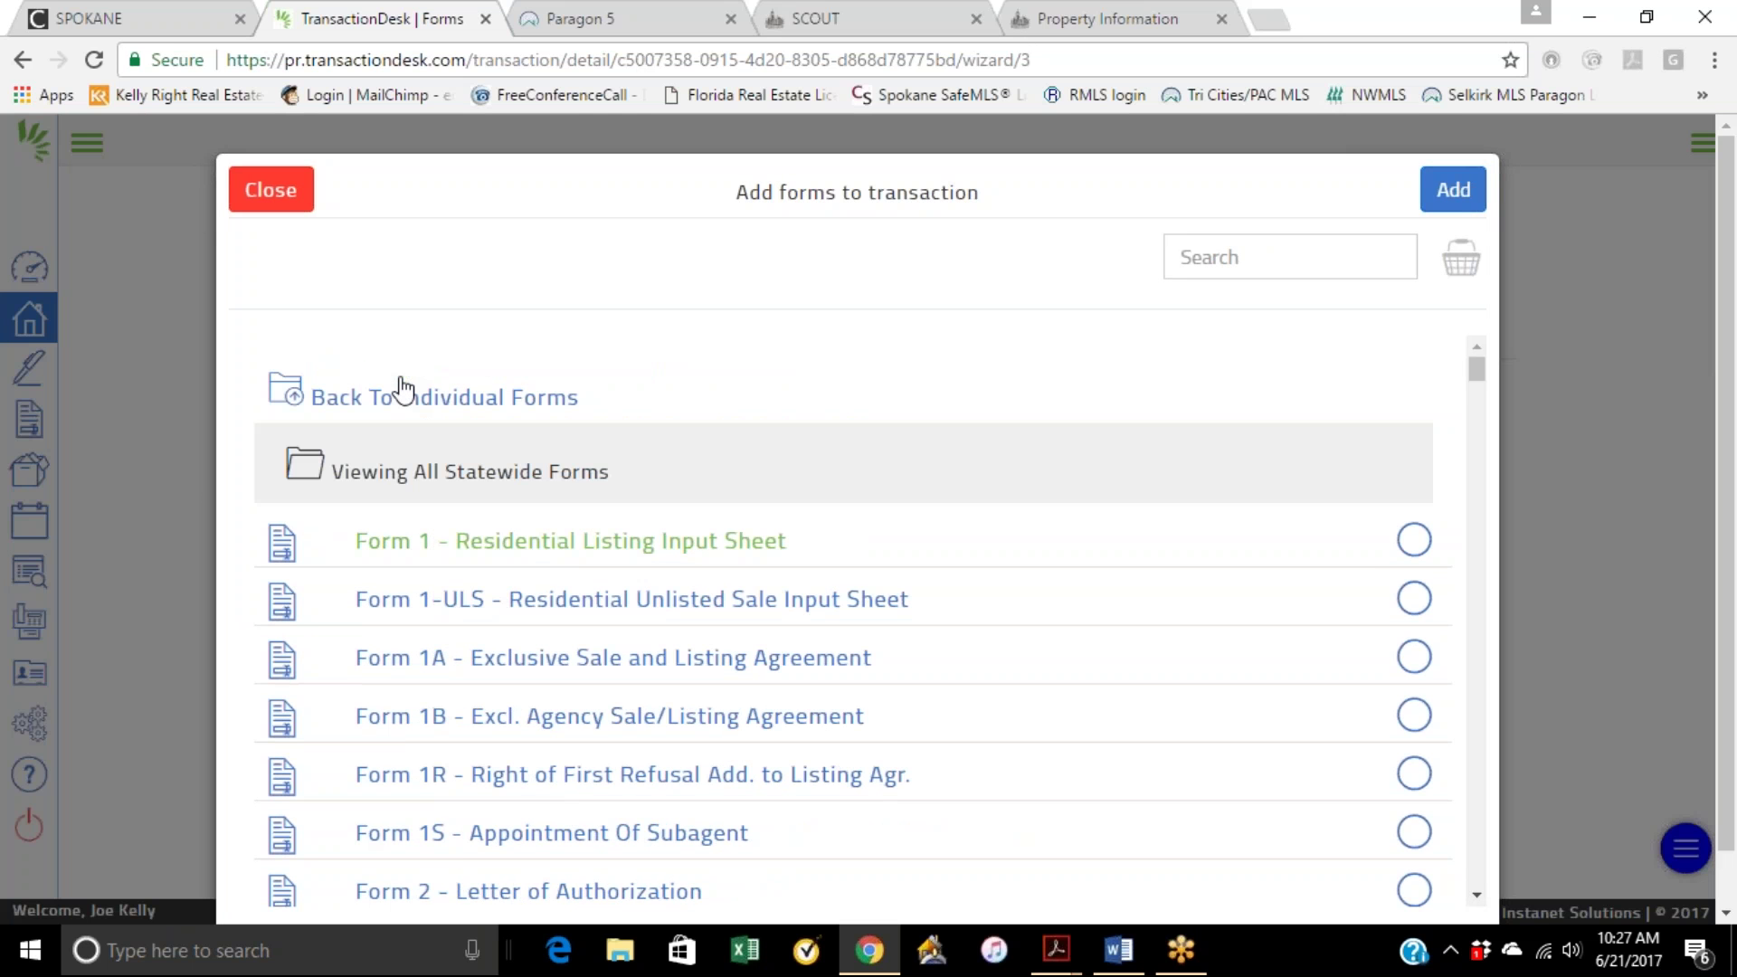
pyautogui.scroll(-5, 608, 458)
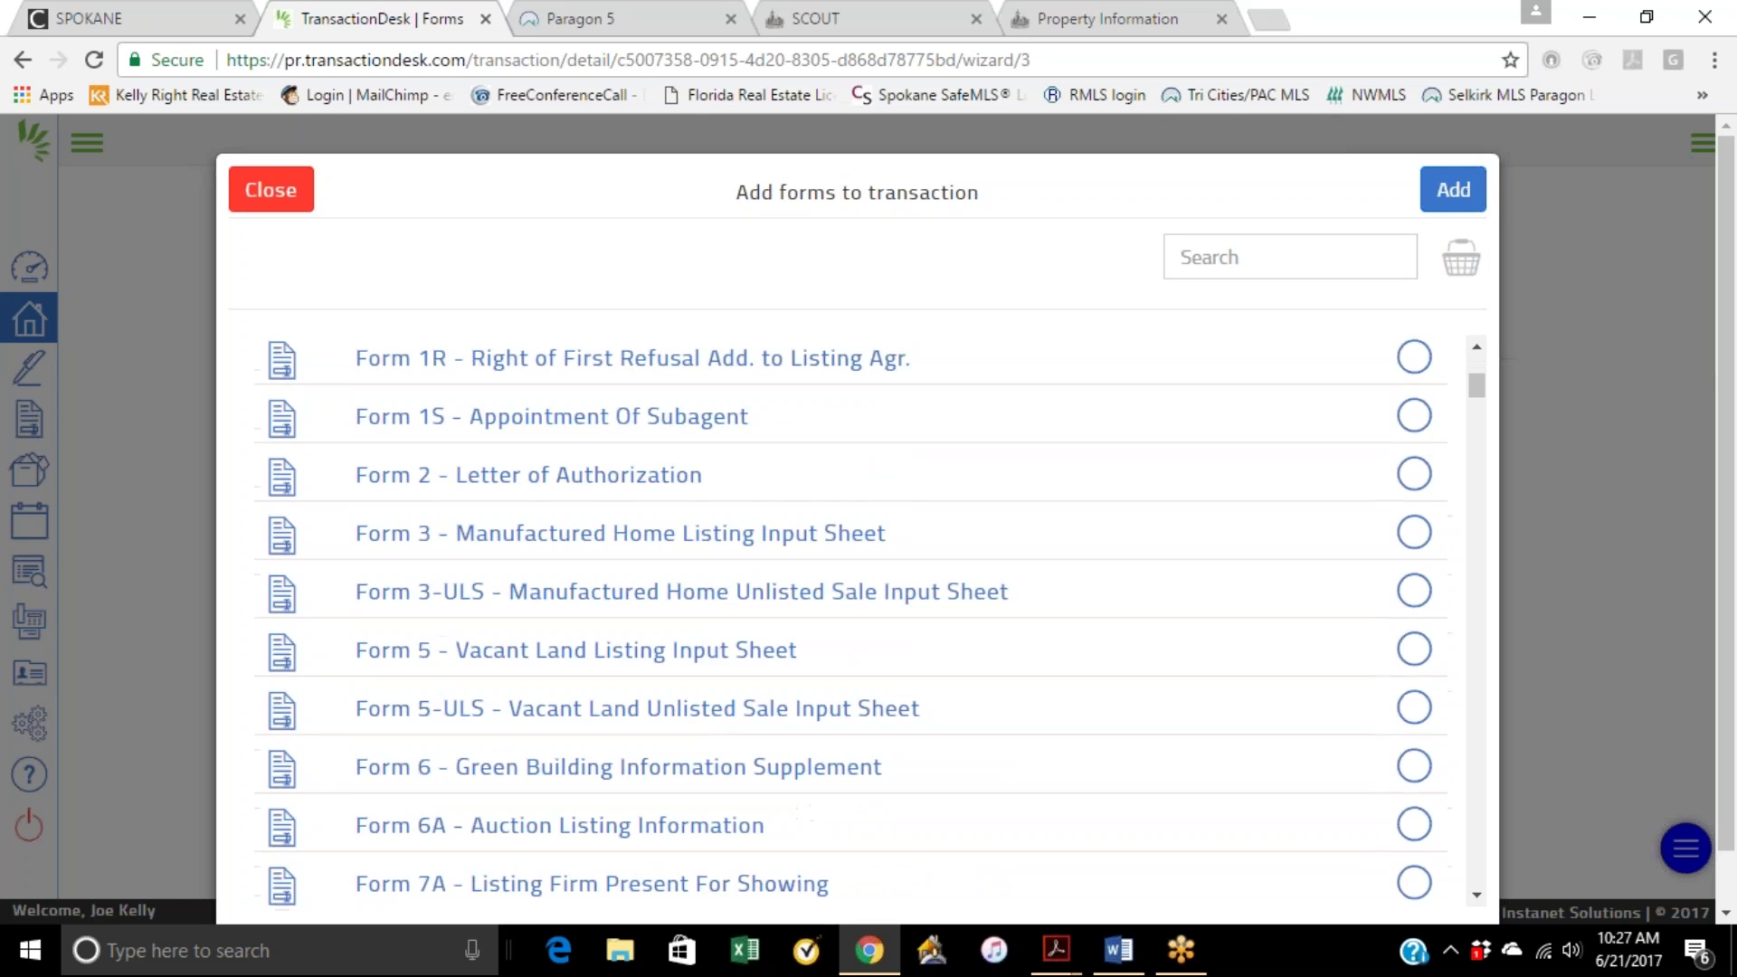
pyautogui.scroll(-1, 627, 489)
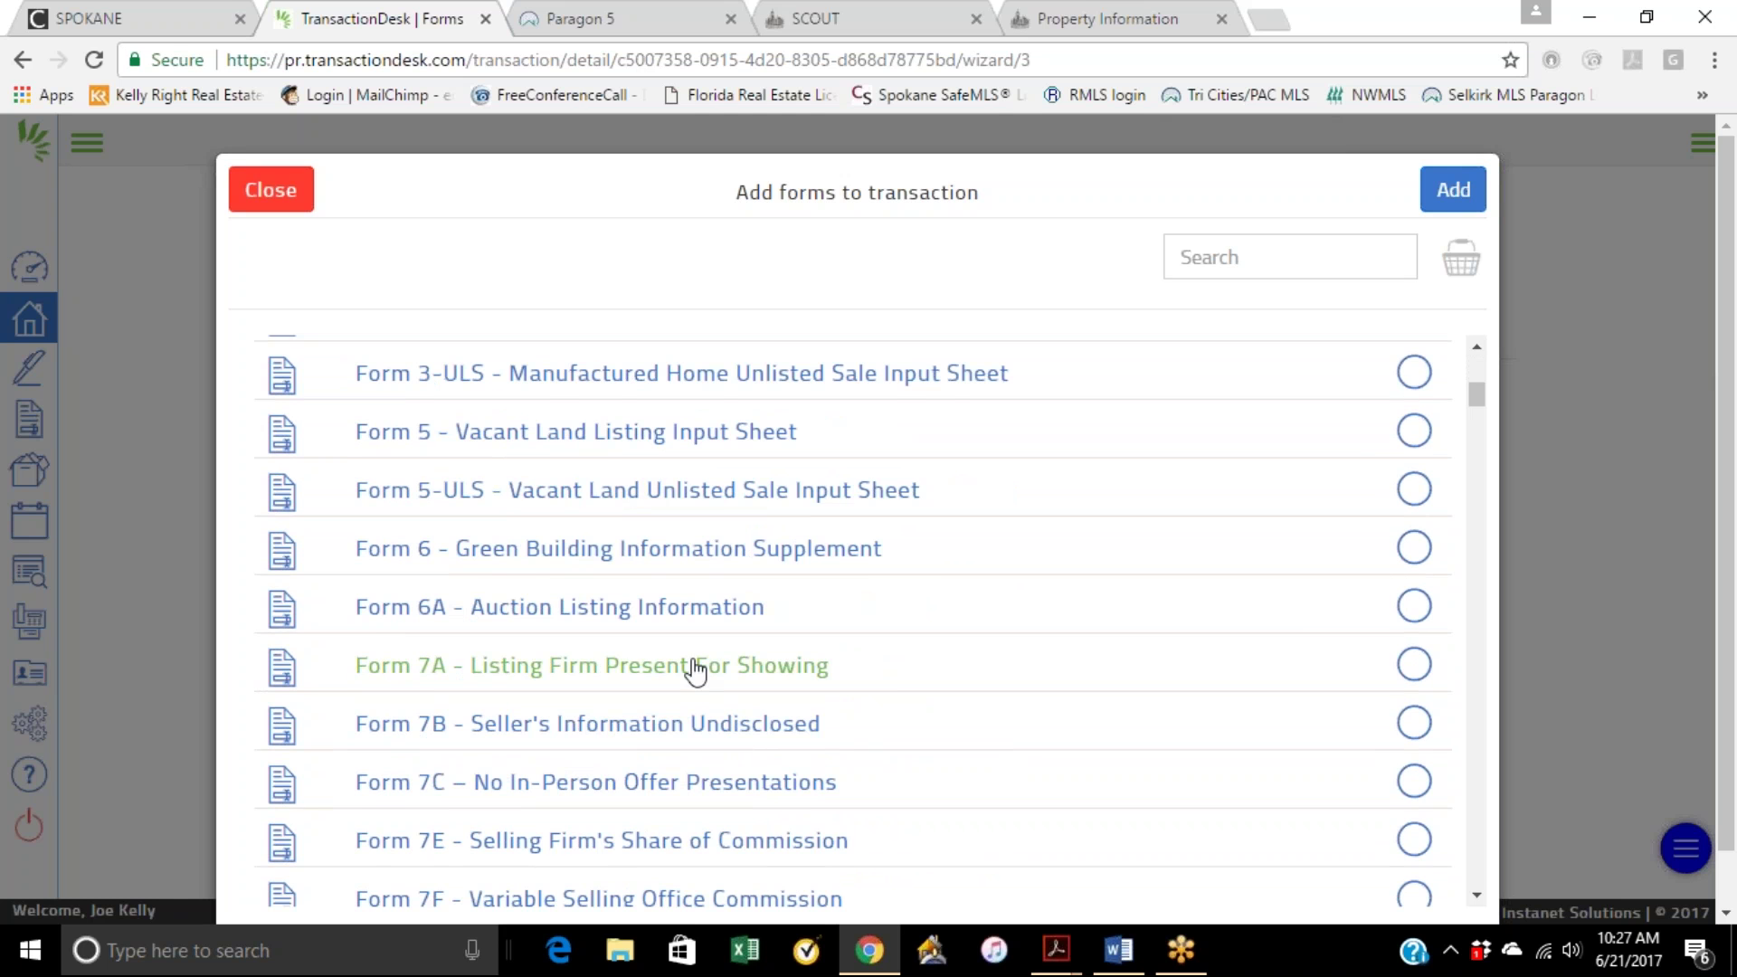
pyautogui.scroll(-4, 701, 664)
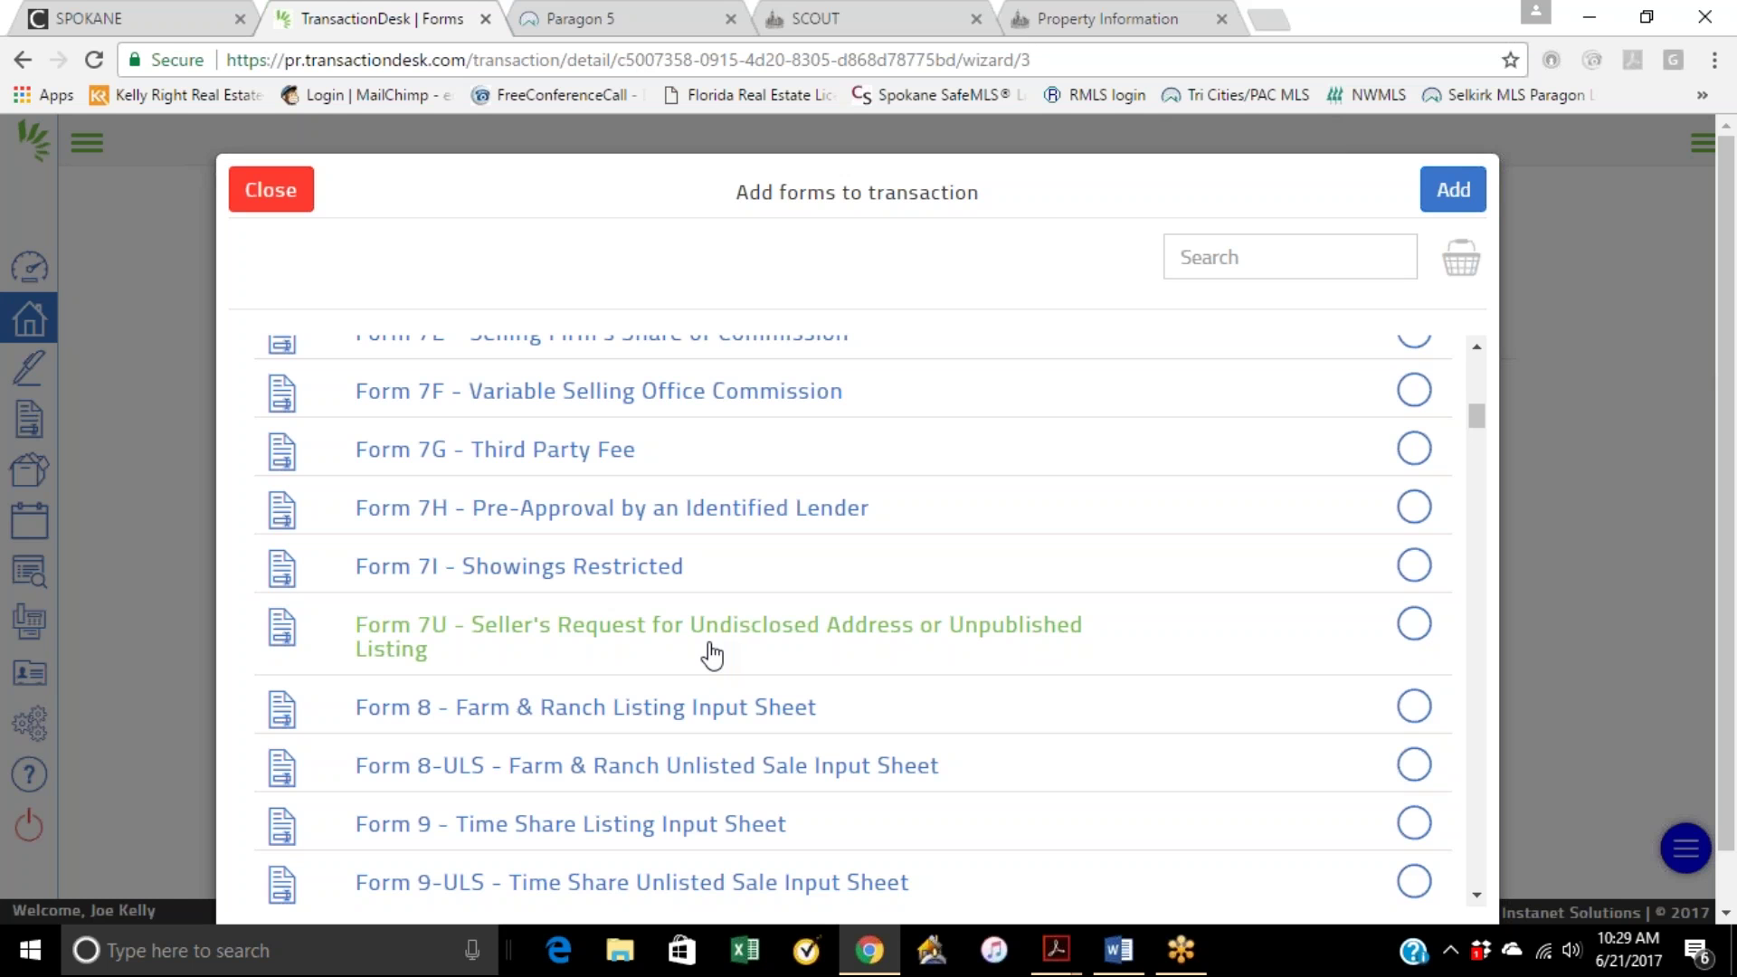
pyautogui.scroll(-7, 712, 653)
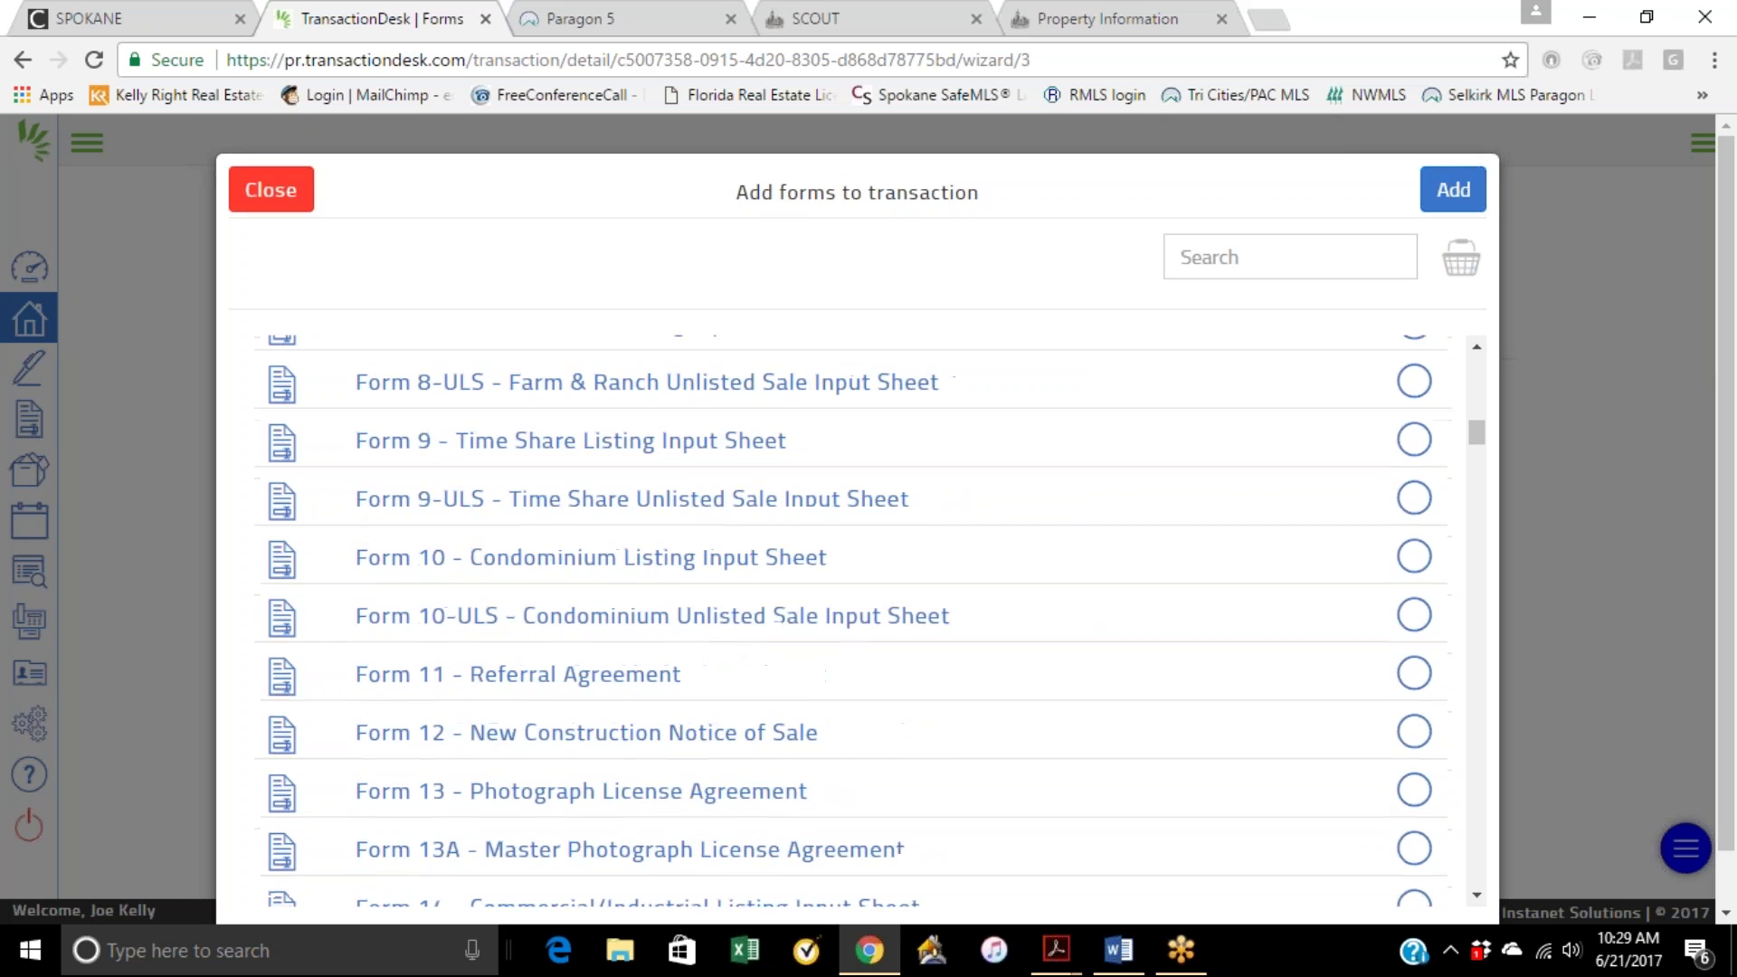
pyautogui.scroll(-6, 817, 658)
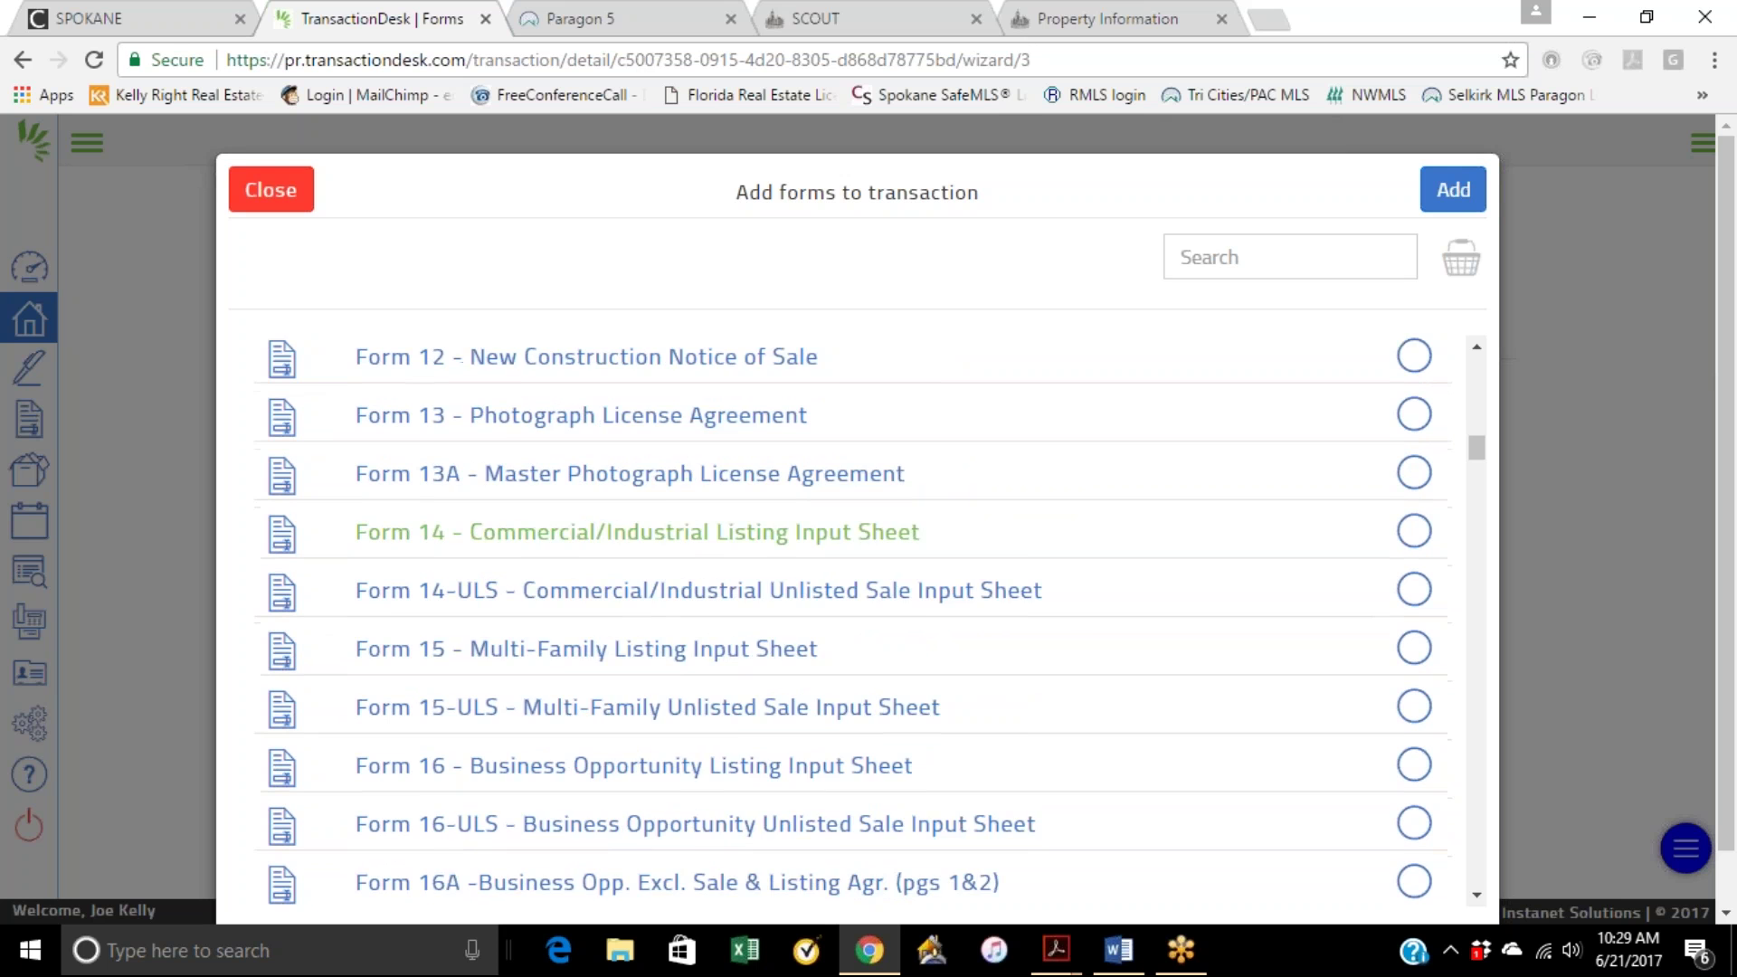
pyautogui.scroll(-5, 817, 659)
pyautogui.scroll(2, 633, 561)
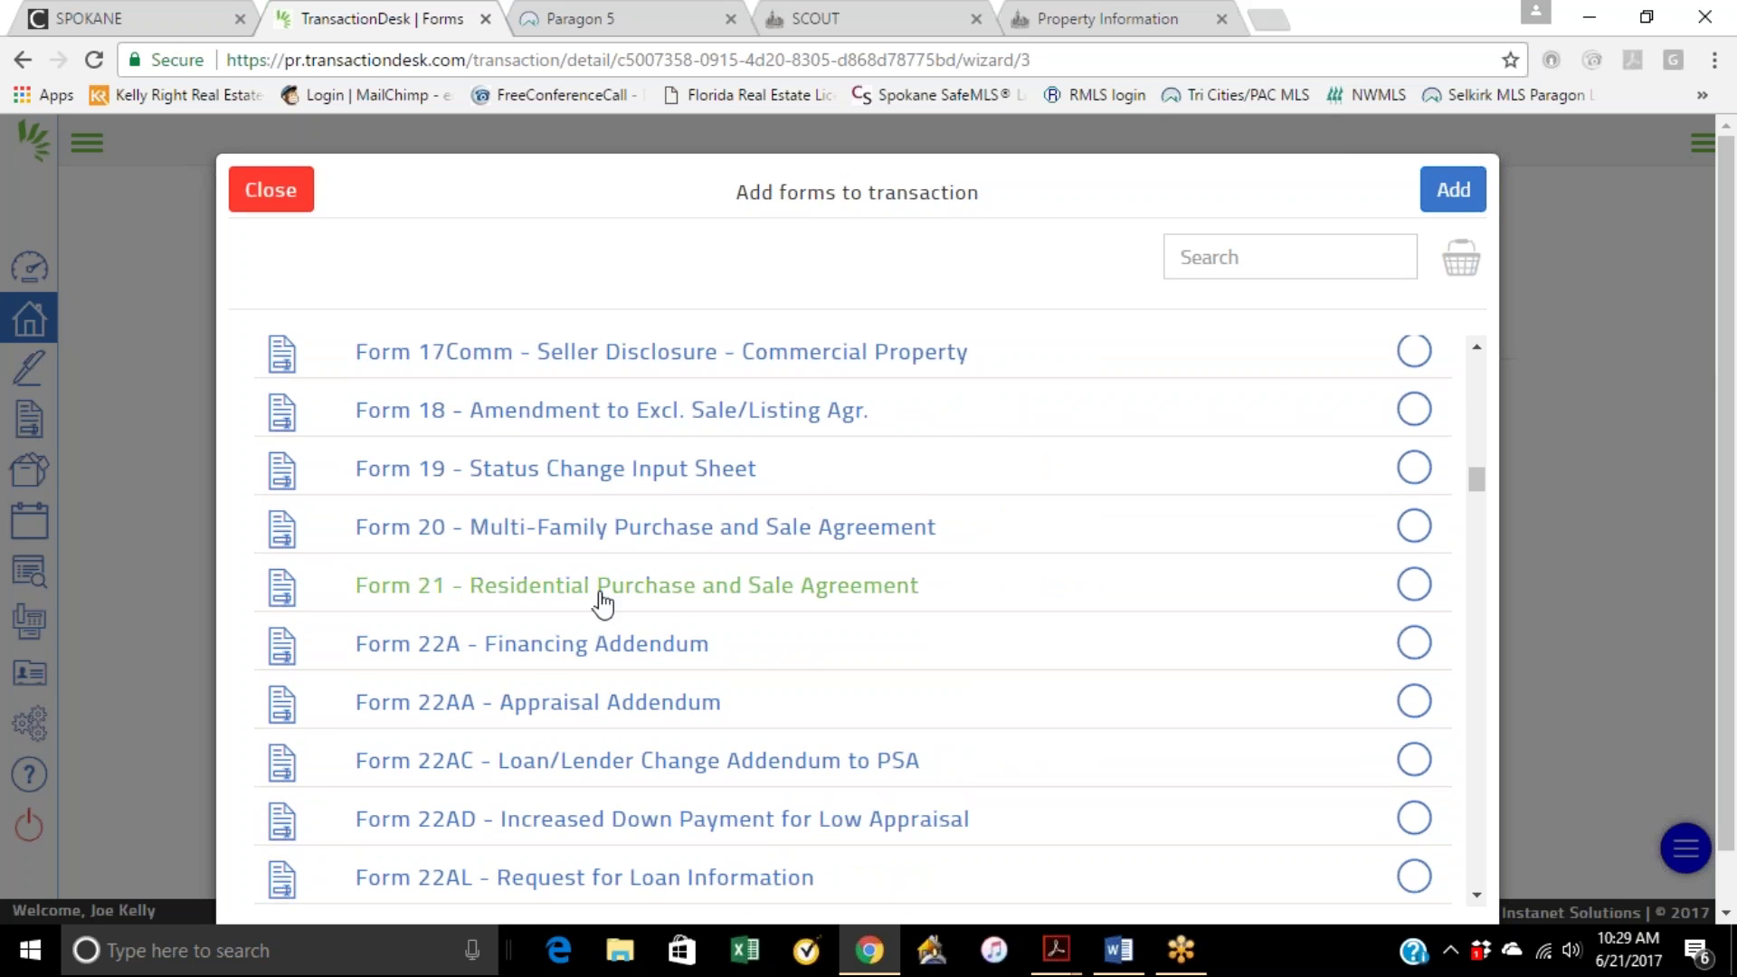
# Step: Check Form 21 Residential Purchase and Sale Agreement and Form 22A Financing Addendum, queuing 2 forms
pyautogui.click(1414, 586)
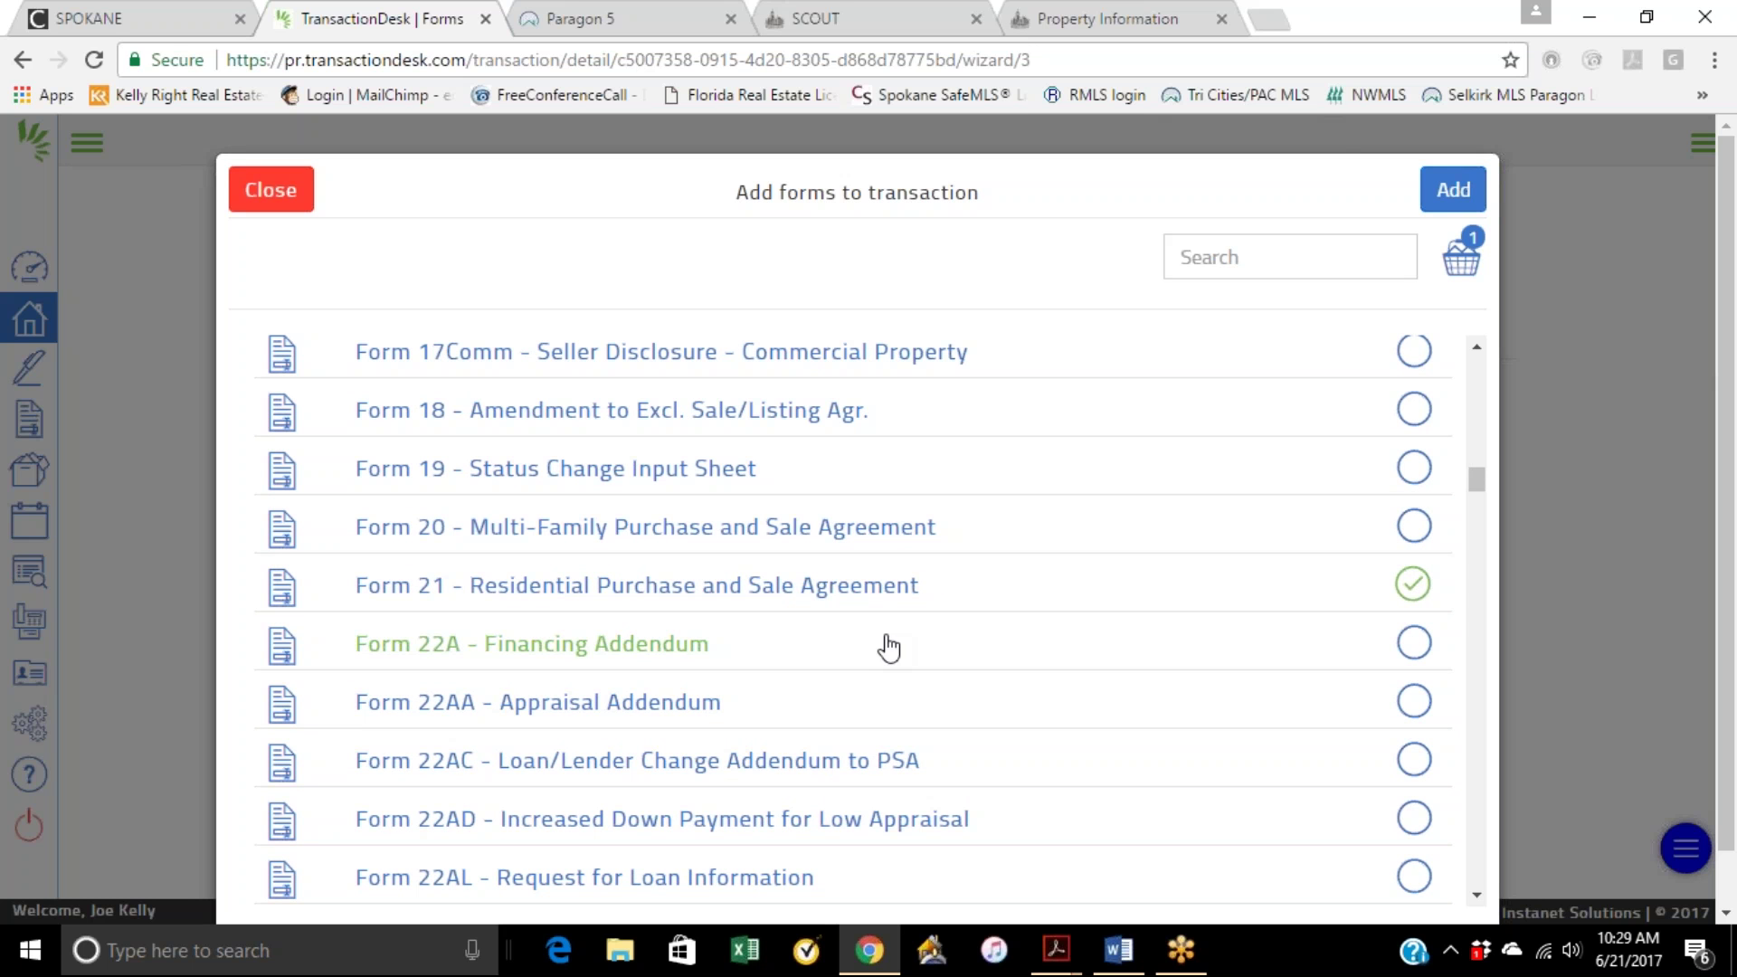
pyautogui.click(1414, 644)
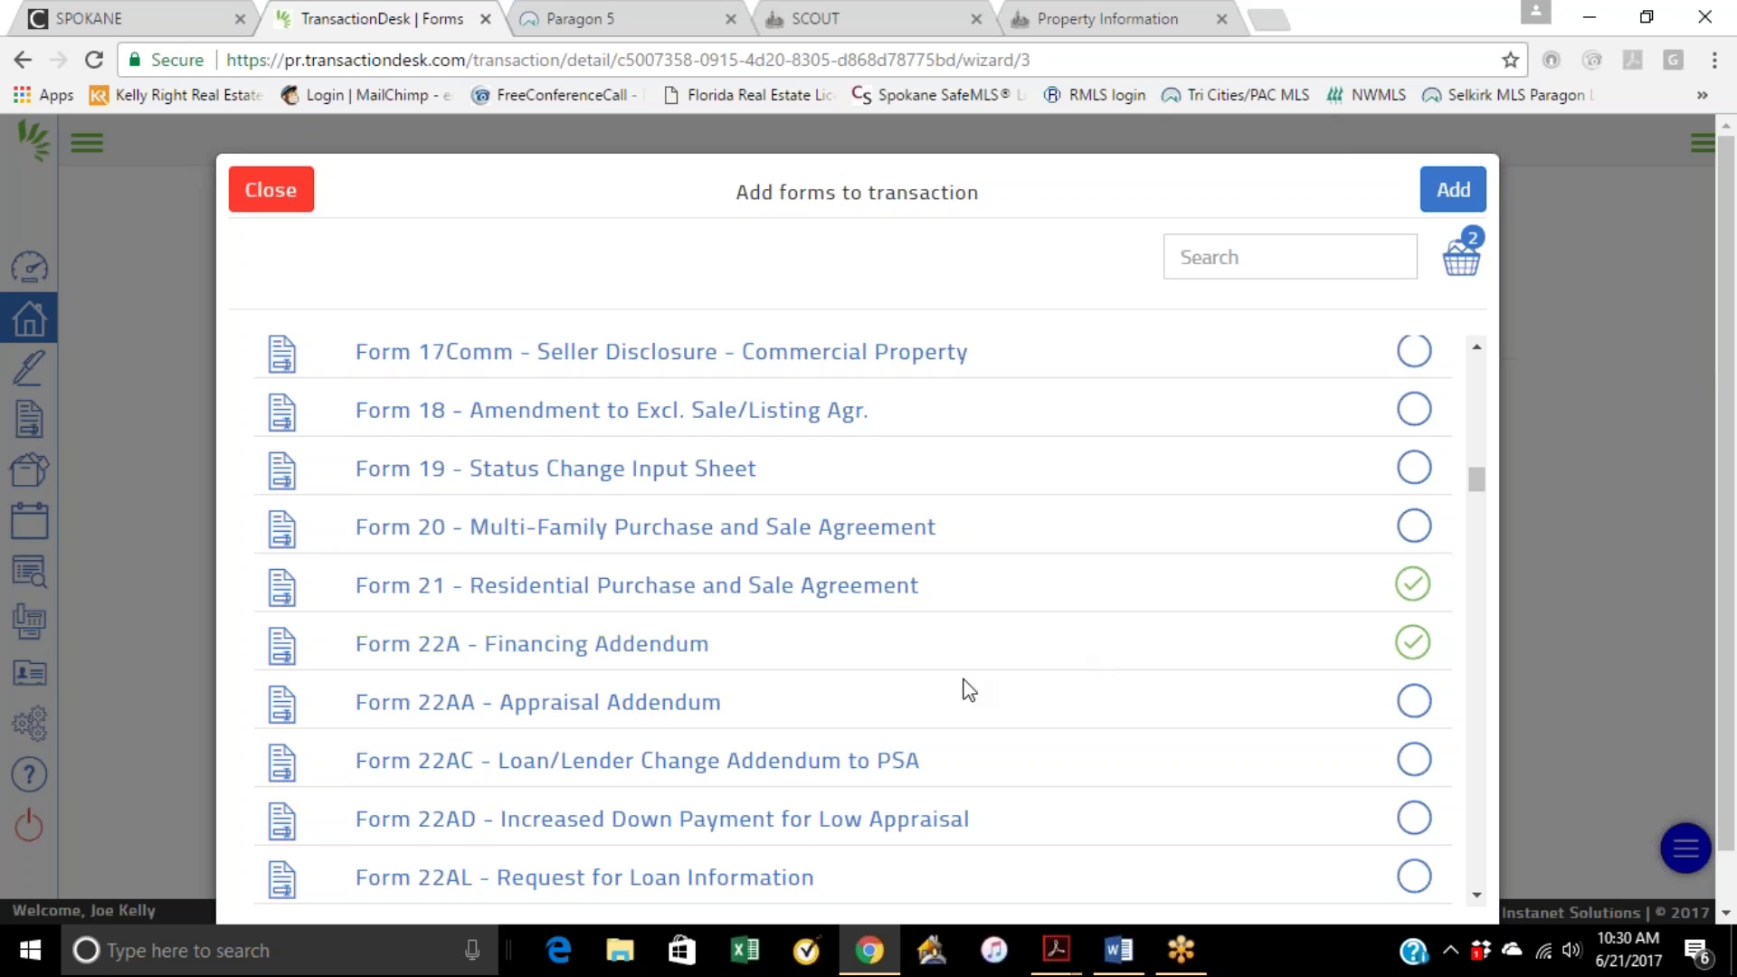
# Step: Select Form 22D Optional Clauses Addendum and Form 22J Lead-Based Paint and Hazards Disclosure
pyautogui.scroll(-1, 992, 666)
pyautogui.scroll(-1, 818, 633)
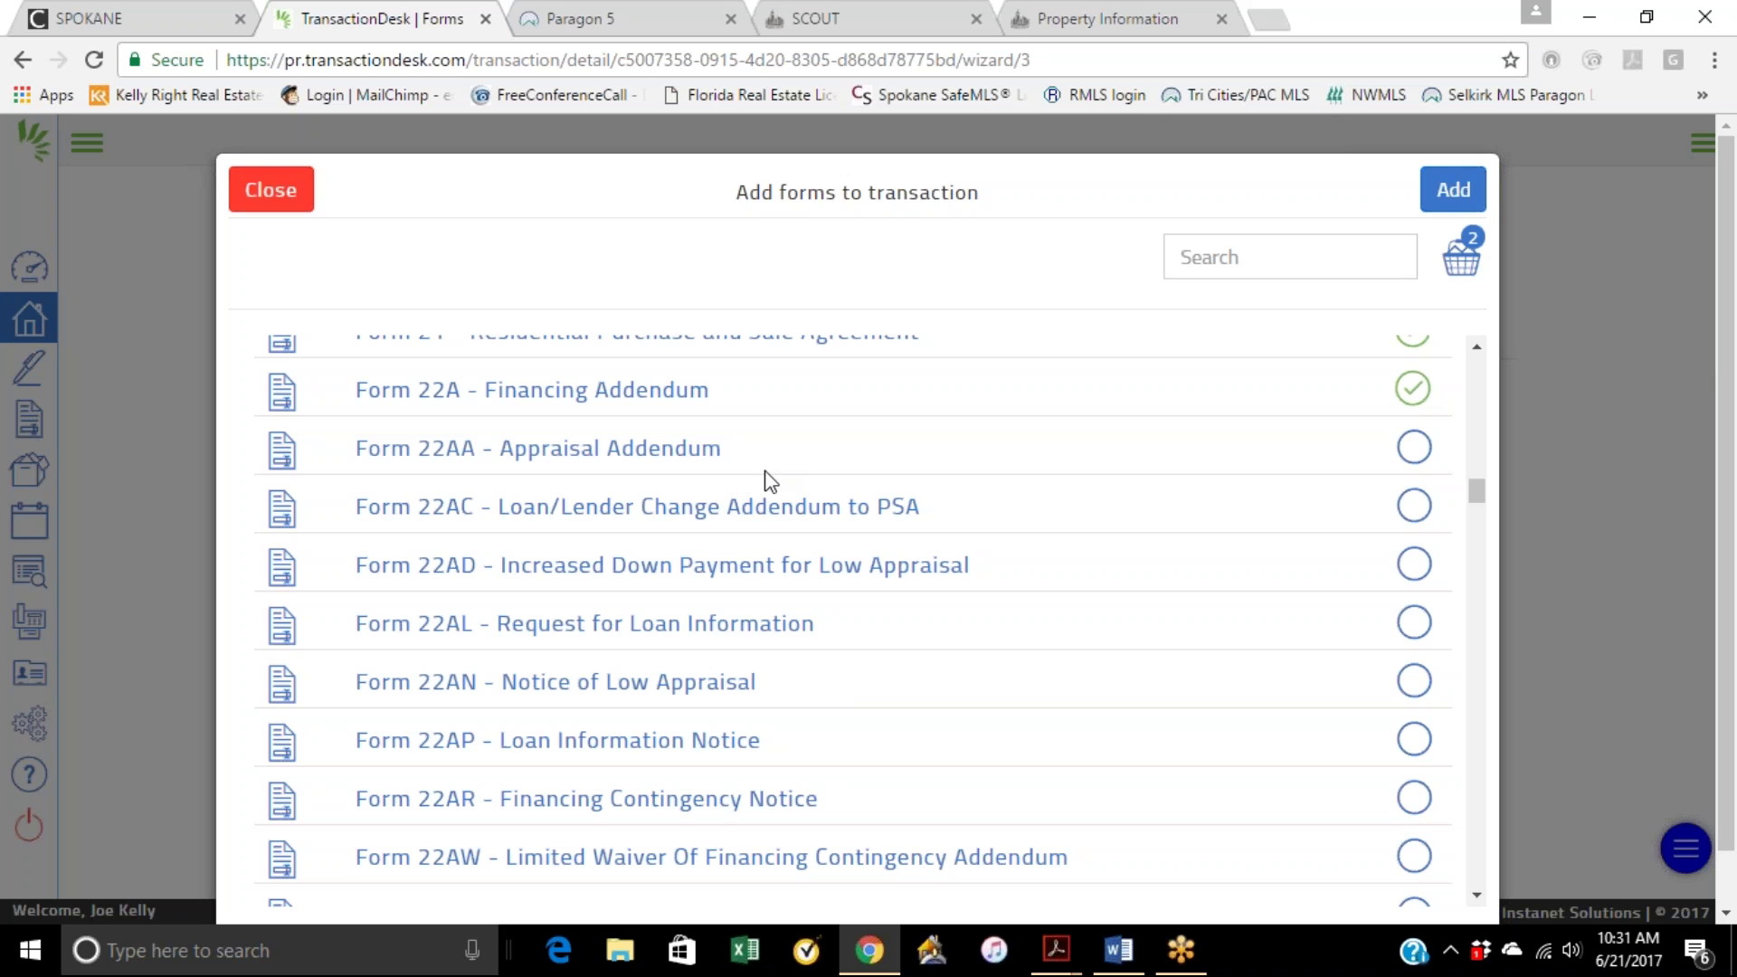
pyautogui.scroll(-1, 781, 547)
pyautogui.scroll(-1, 788, 621)
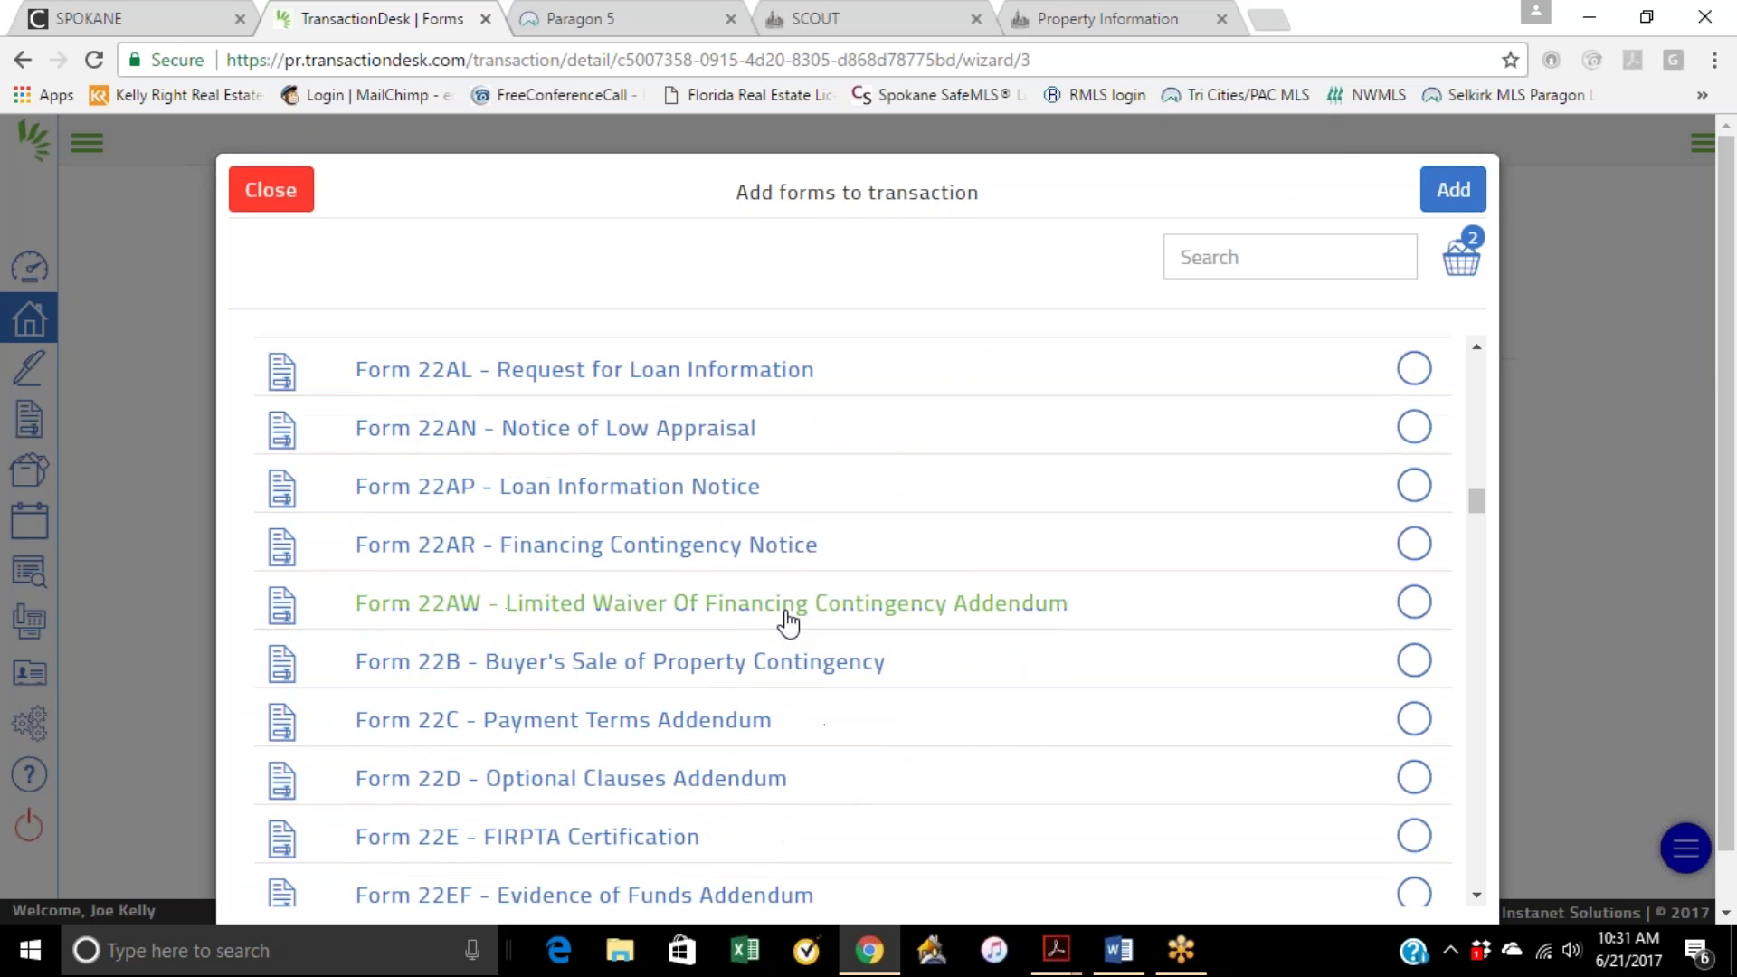
pyautogui.scroll(-1, 787, 622)
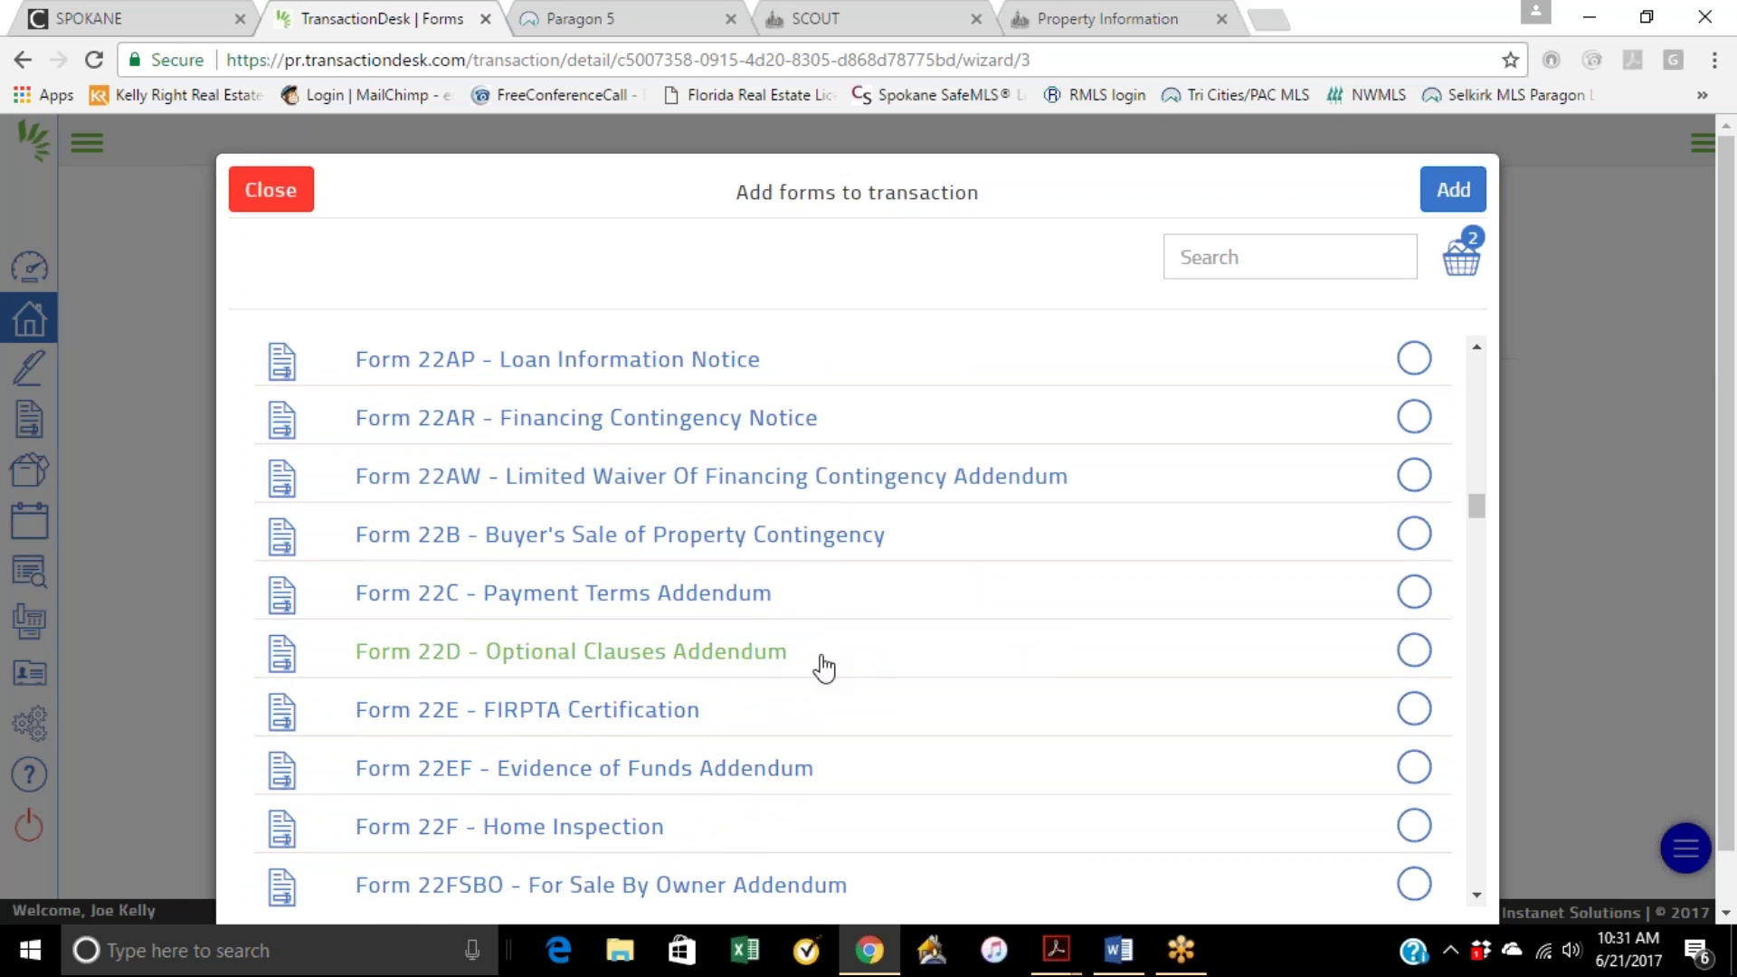
pyautogui.click(1419, 657)
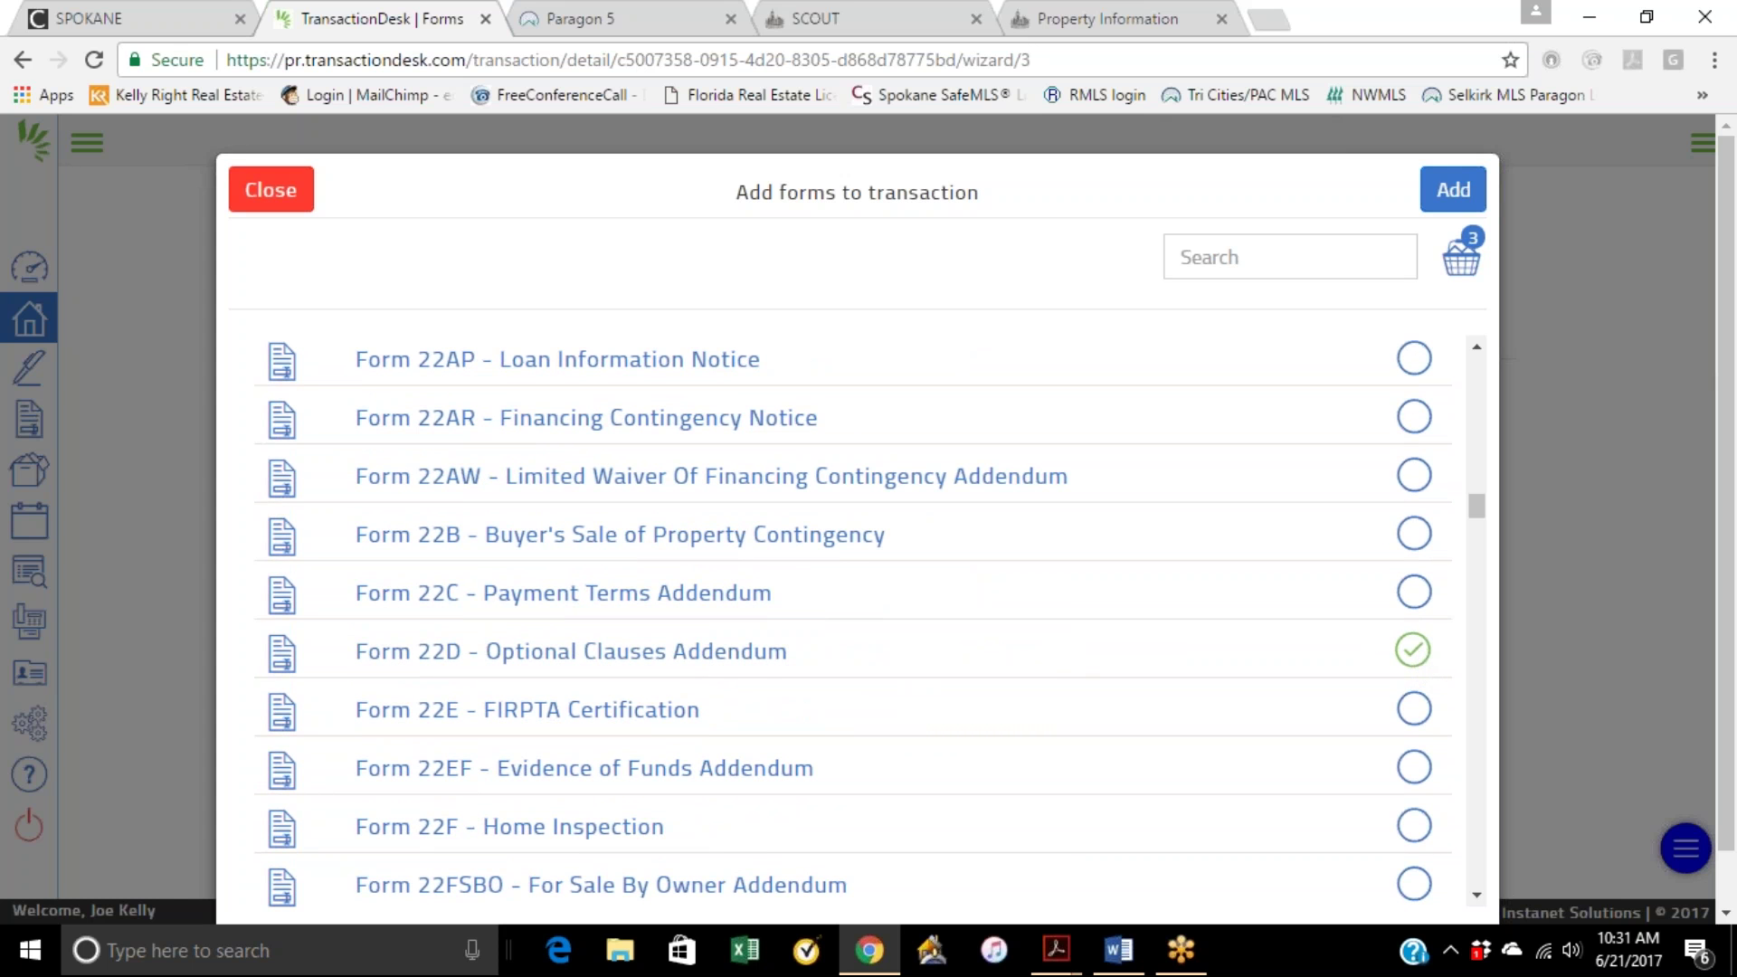
pyautogui.scroll(-1, 1011, 664)
pyautogui.scroll(-1, 796, 660)
pyautogui.scroll(-1, 660, 665)
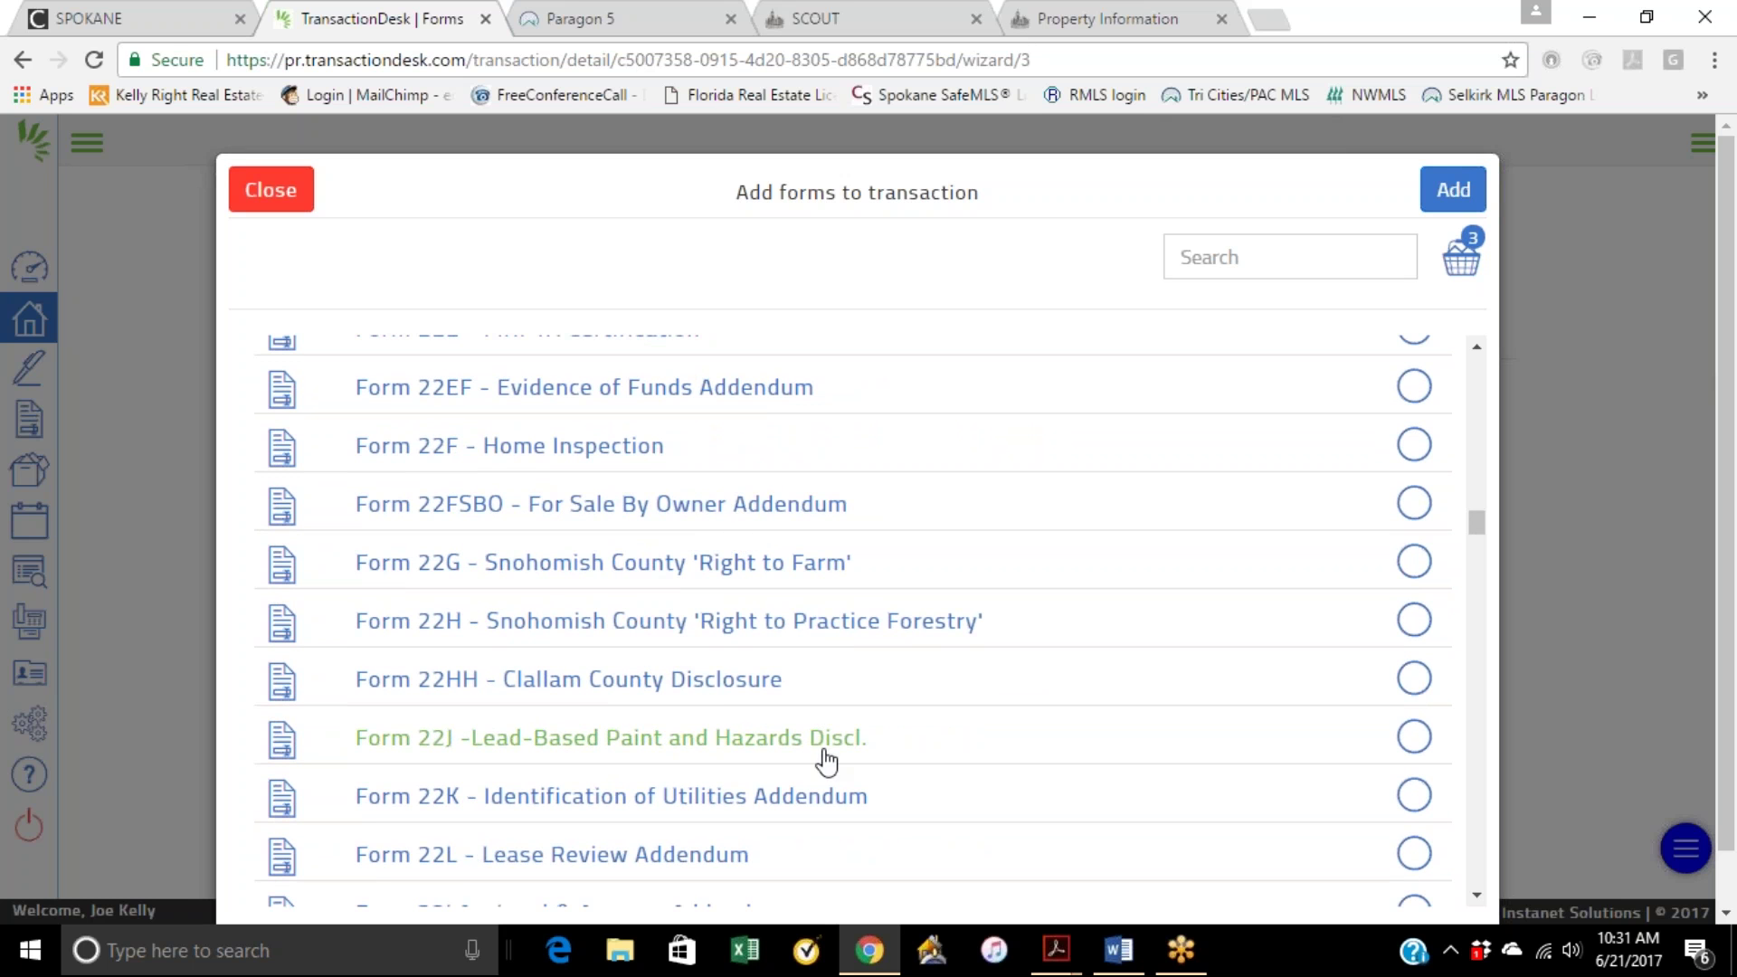
pyautogui.click(1414, 742)
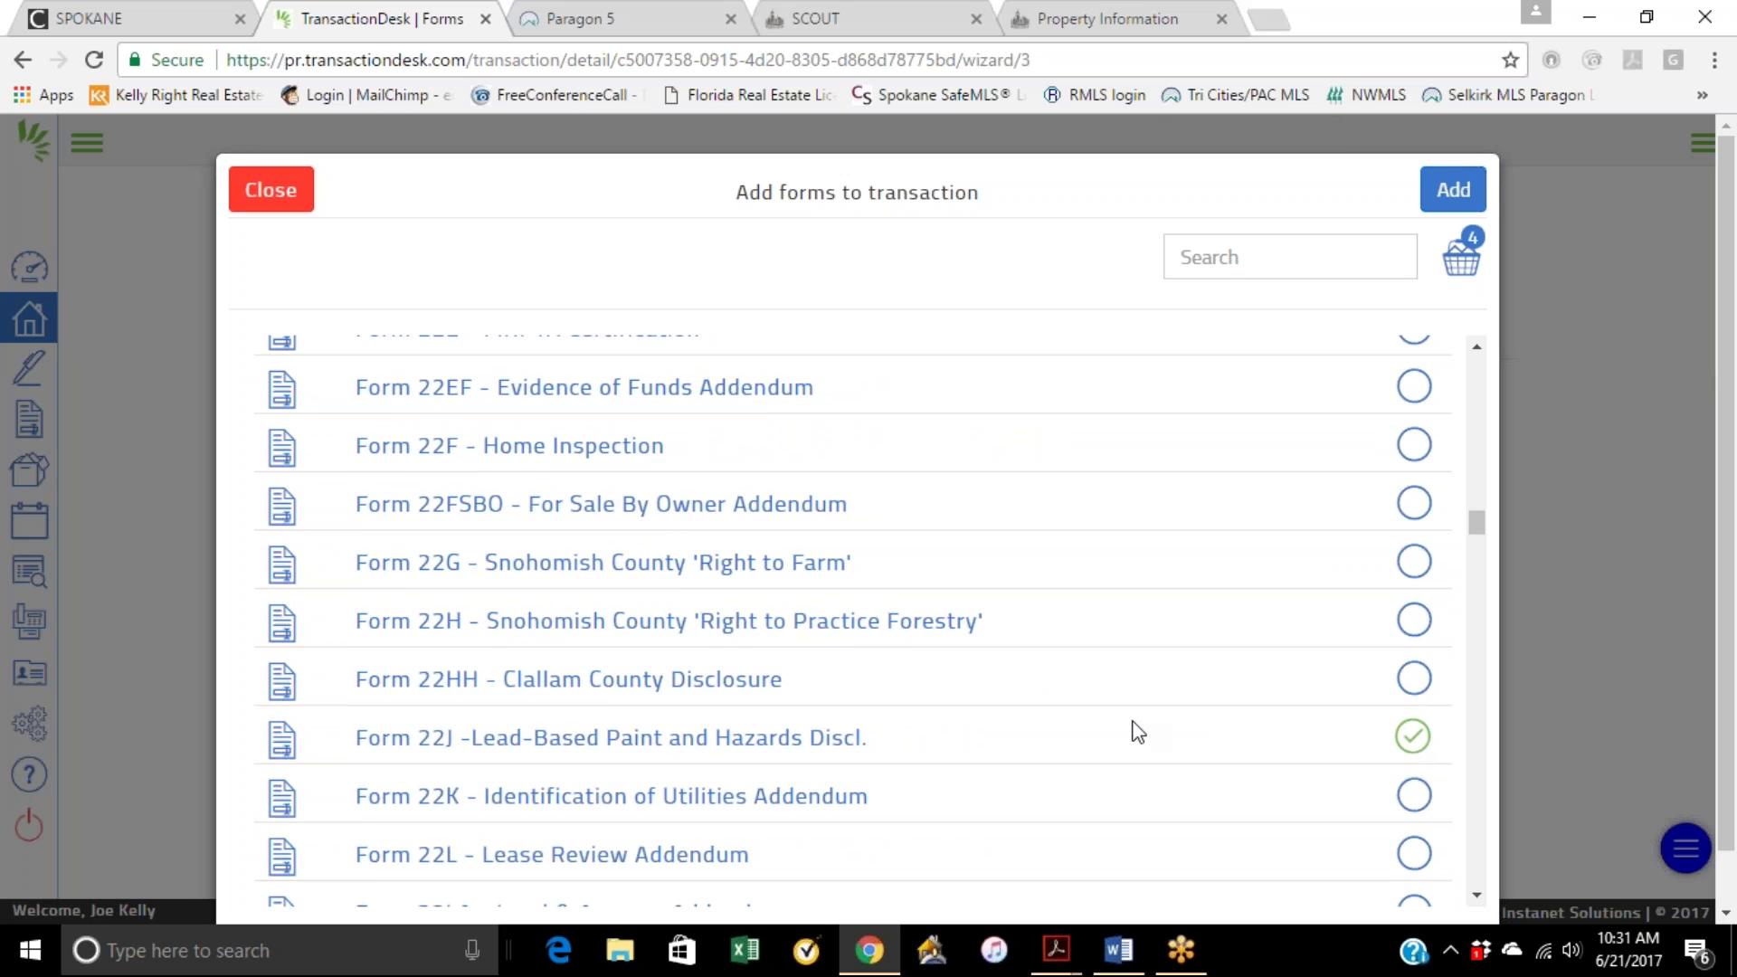
# Step: Scroll further down and select Form 22T Title Contingency Addendum, bringing the queue to 5
pyautogui.scroll(-2, 715, 723)
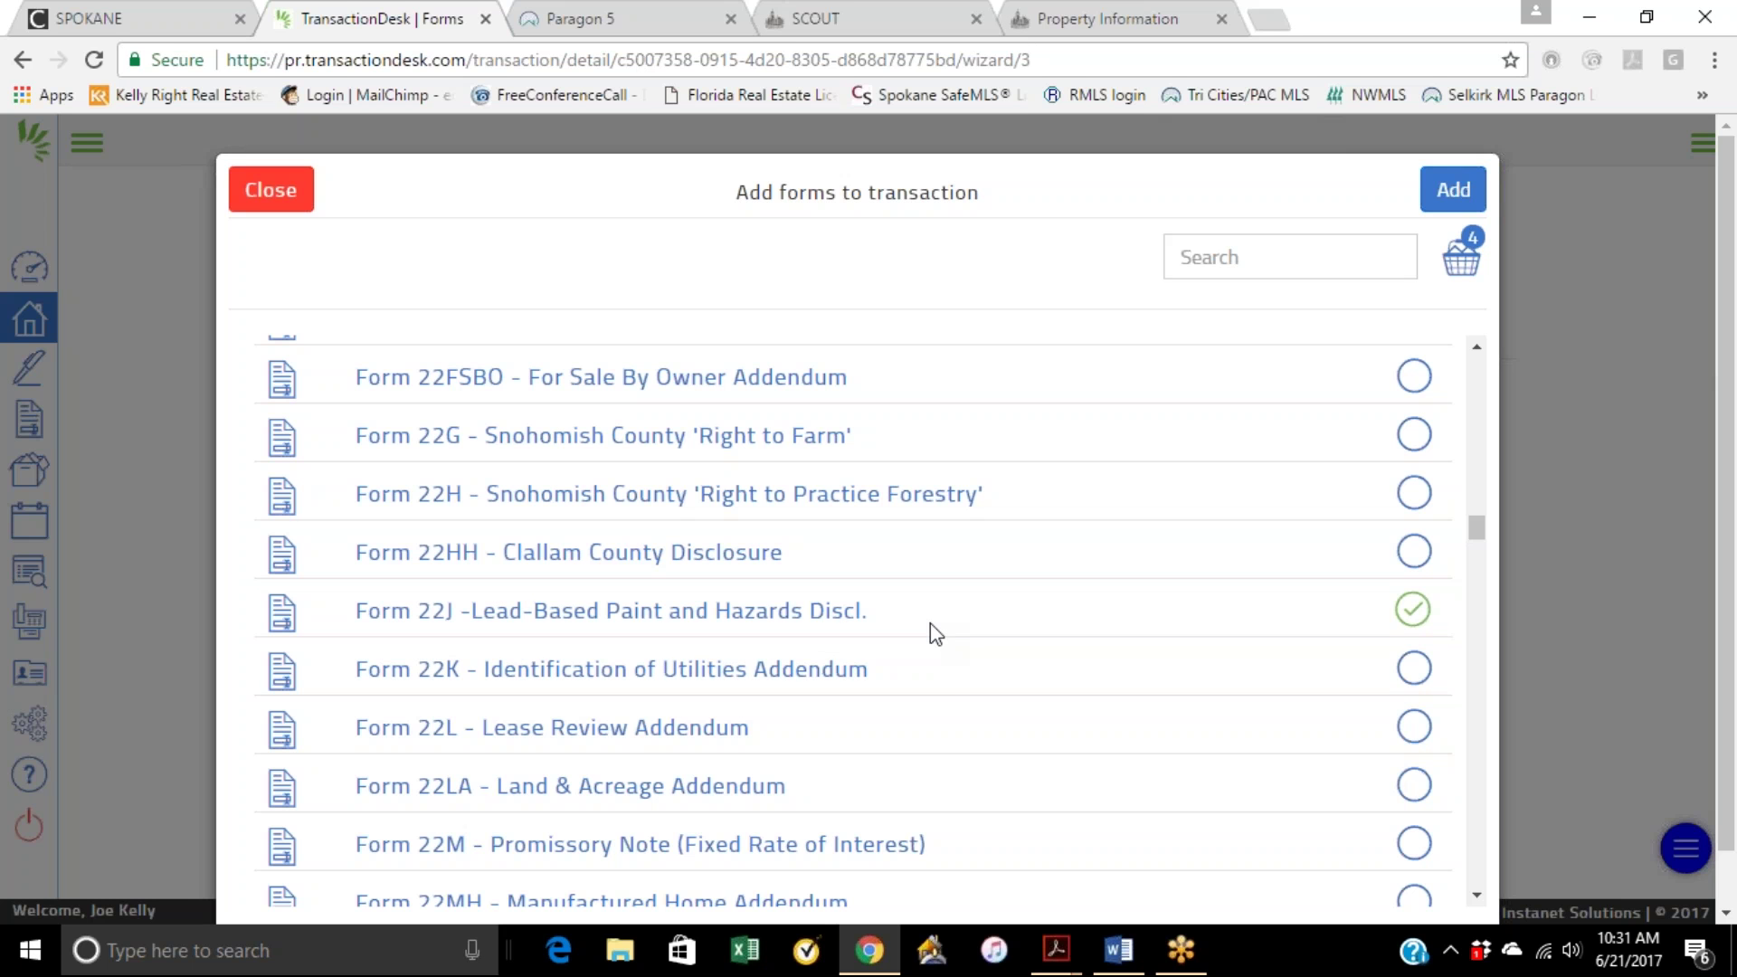
pyautogui.scroll(-1, 810, 686)
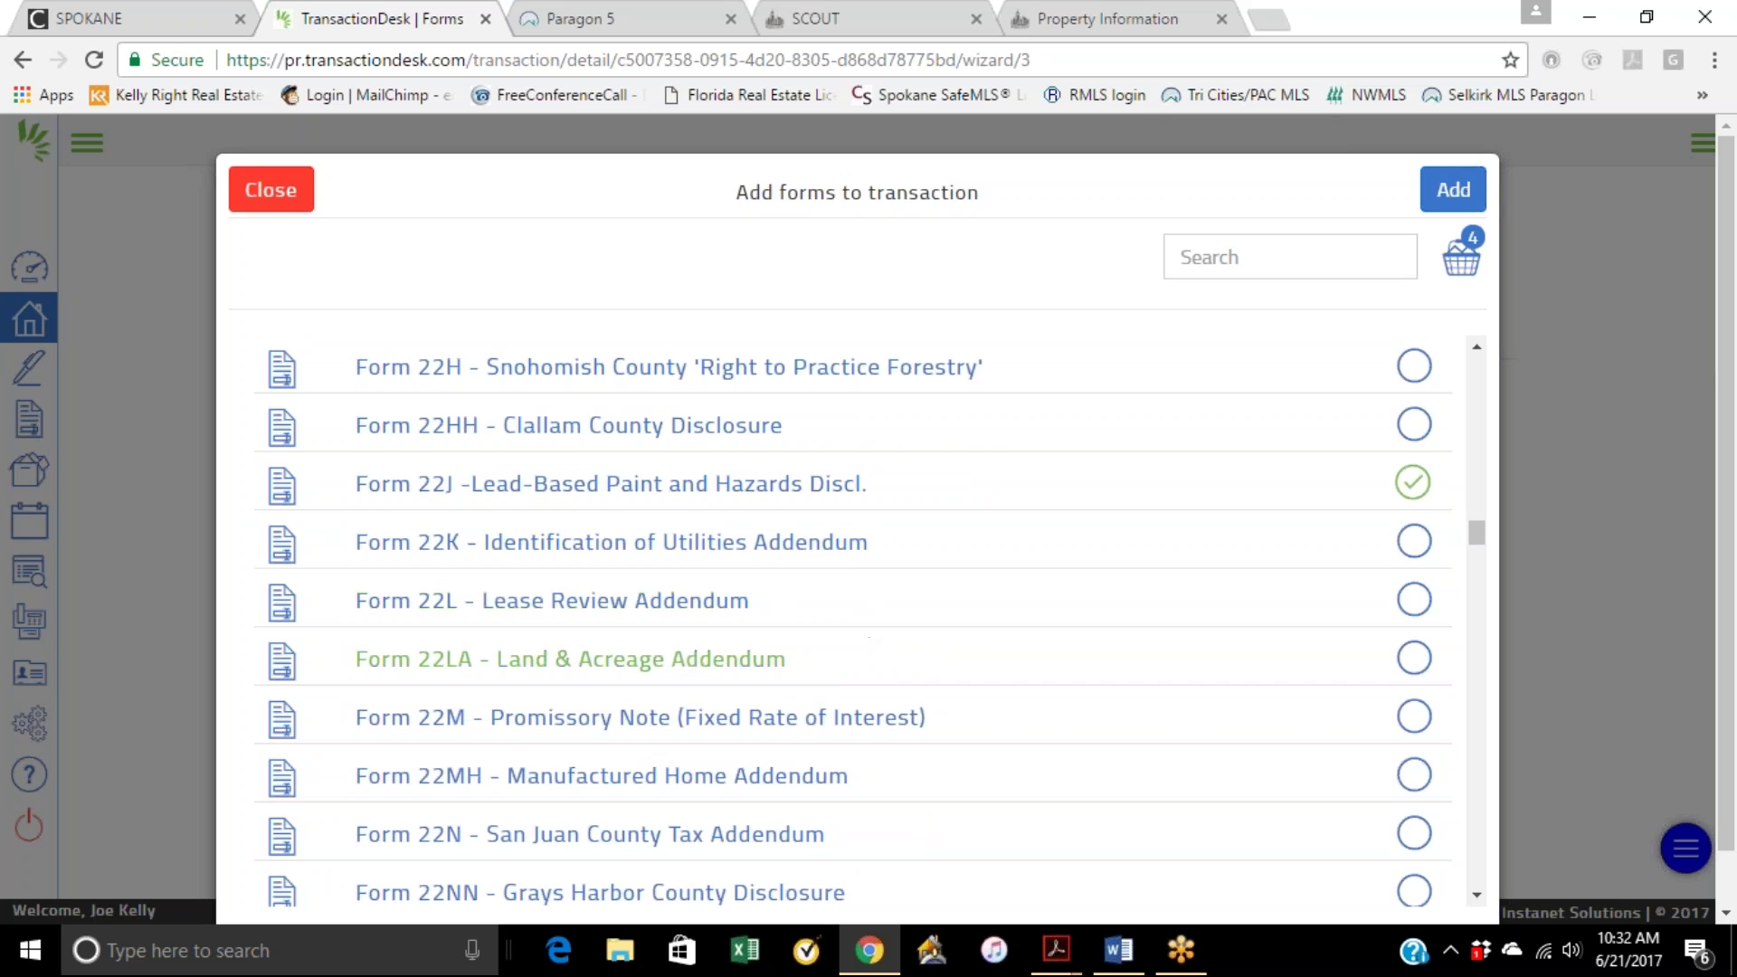
pyautogui.scroll(-3, 880, 636)
pyautogui.scroll(-3, 880, 636)
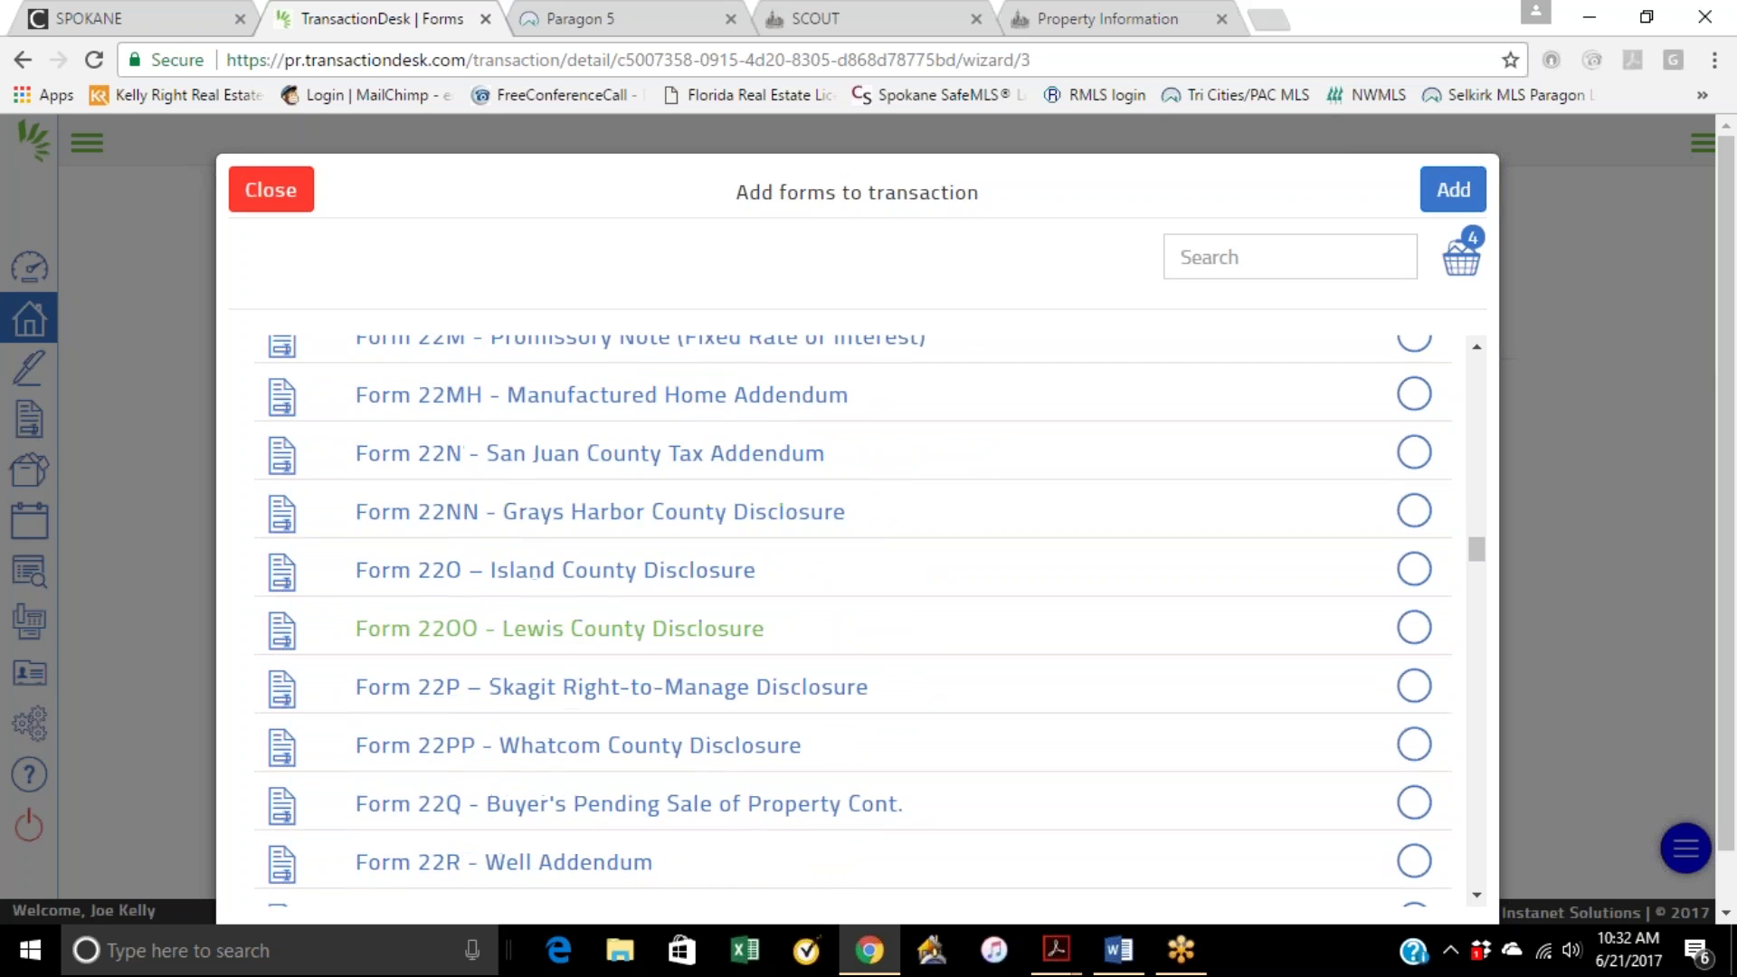
pyautogui.scroll(-2, 776, 674)
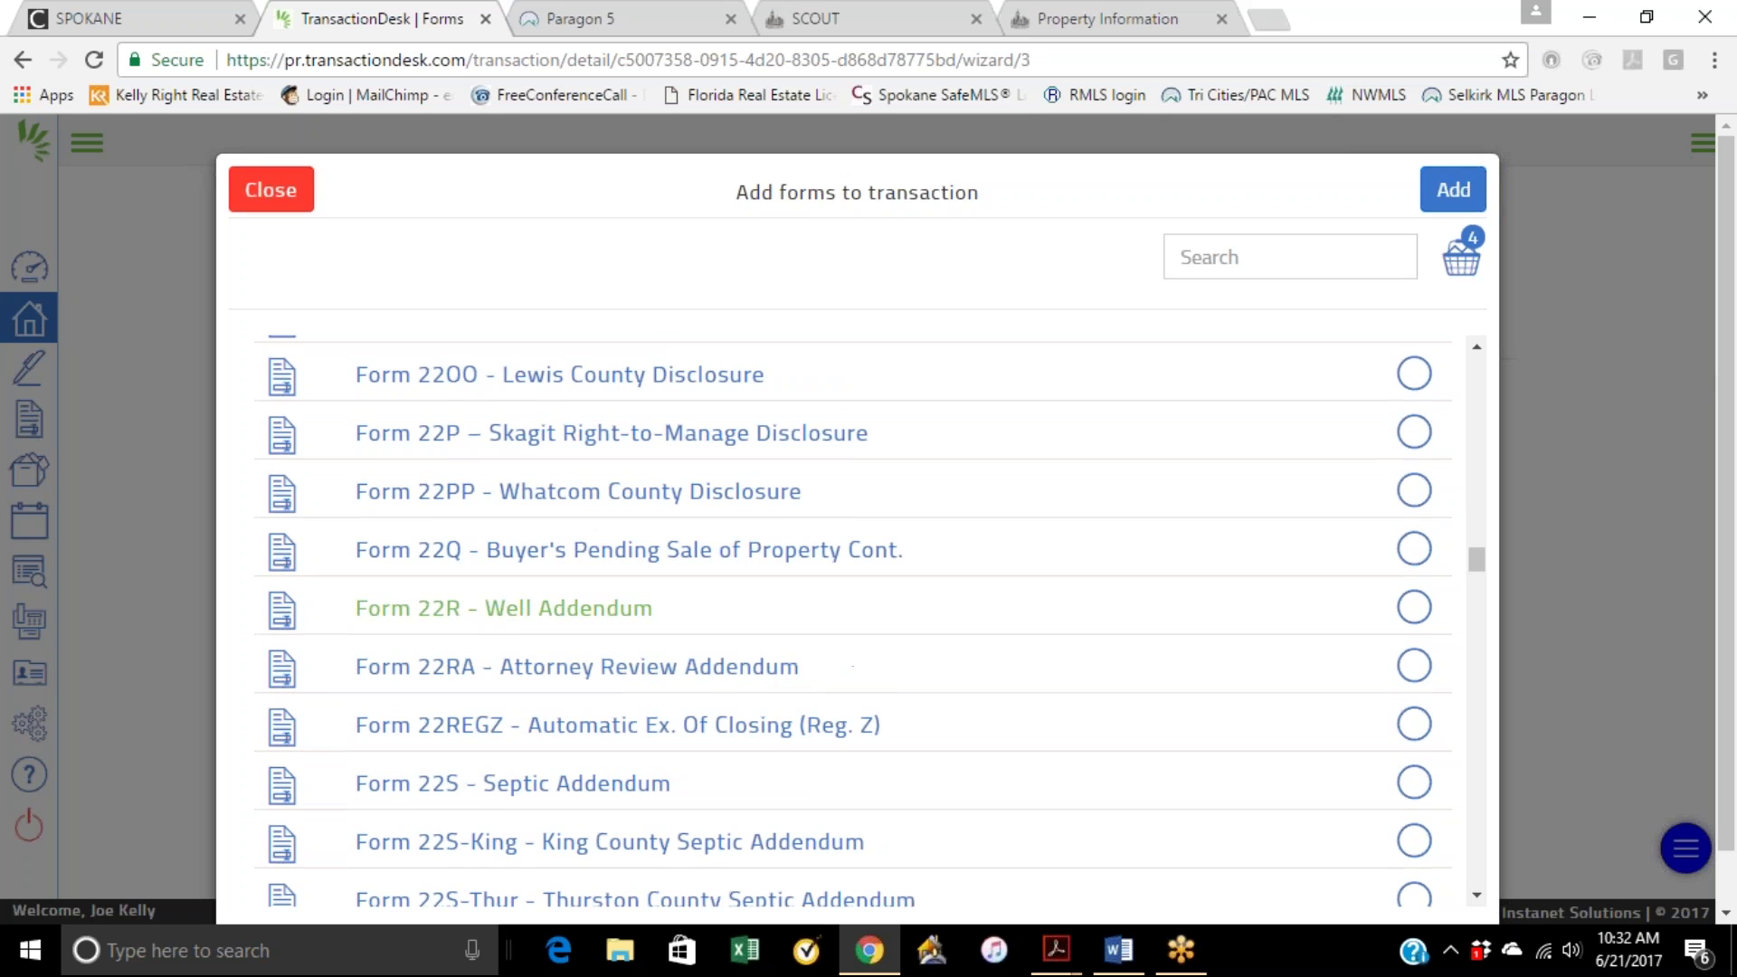
pyautogui.scroll(-2, 814, 717)
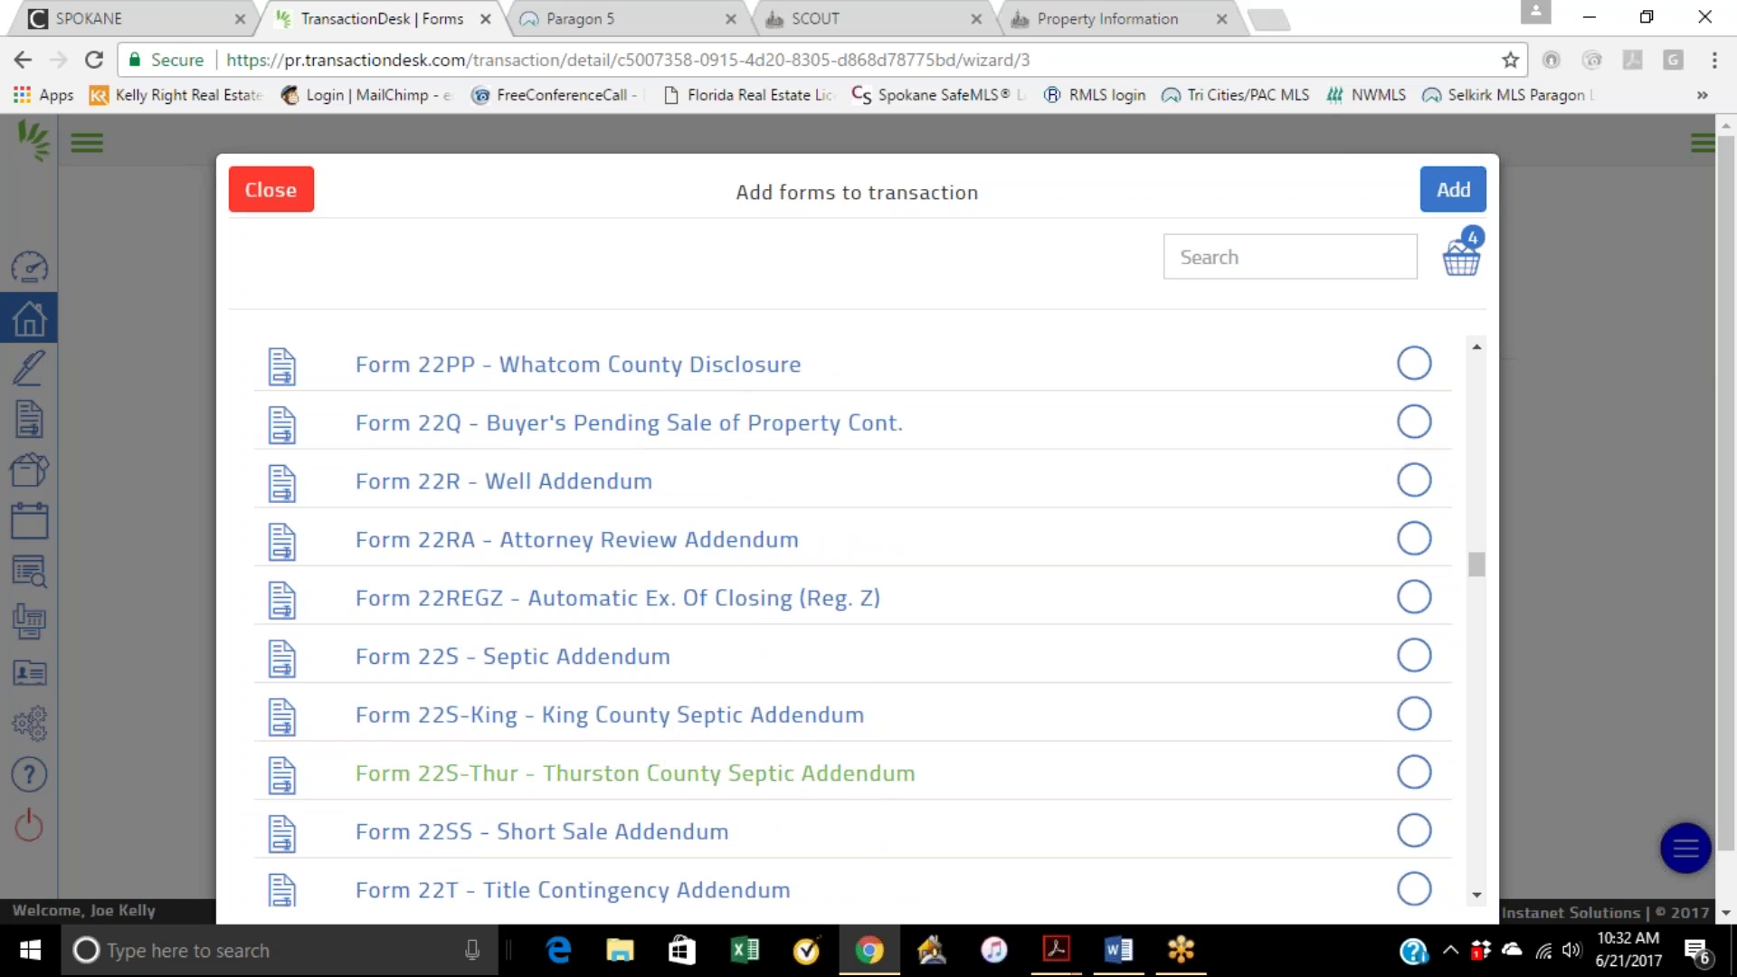
pyautogui.scroll(-1, 493, 656)
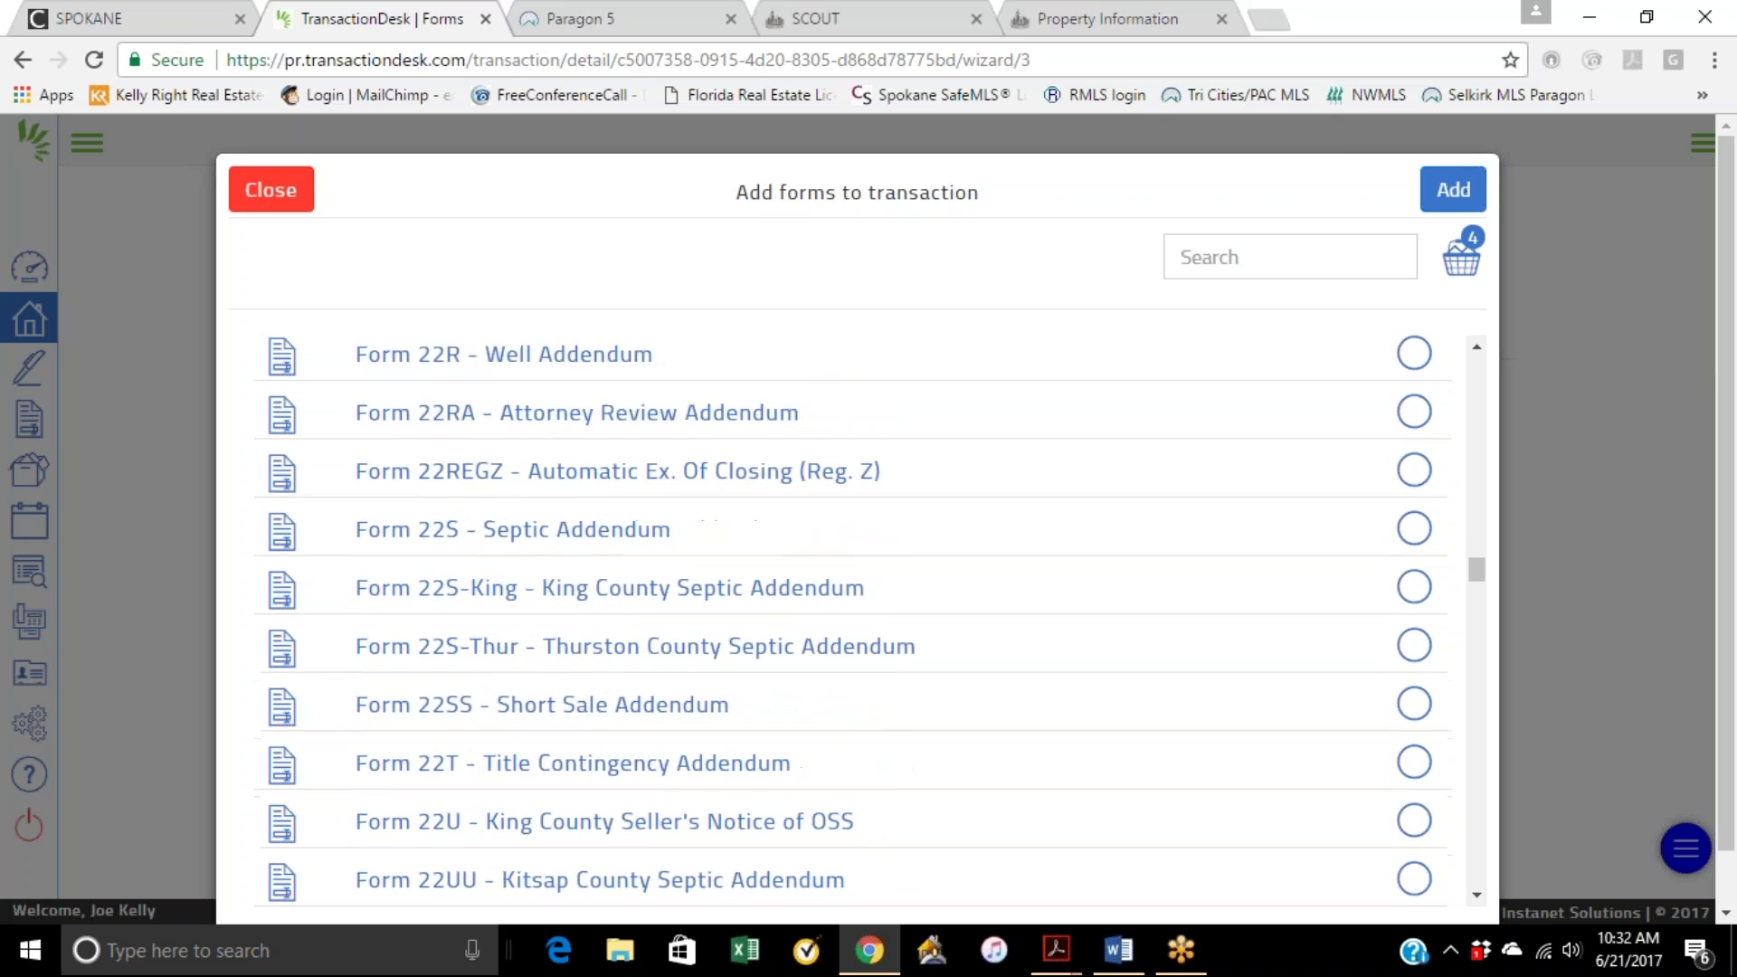
pyautogui.scroll(-1, 585, 664)
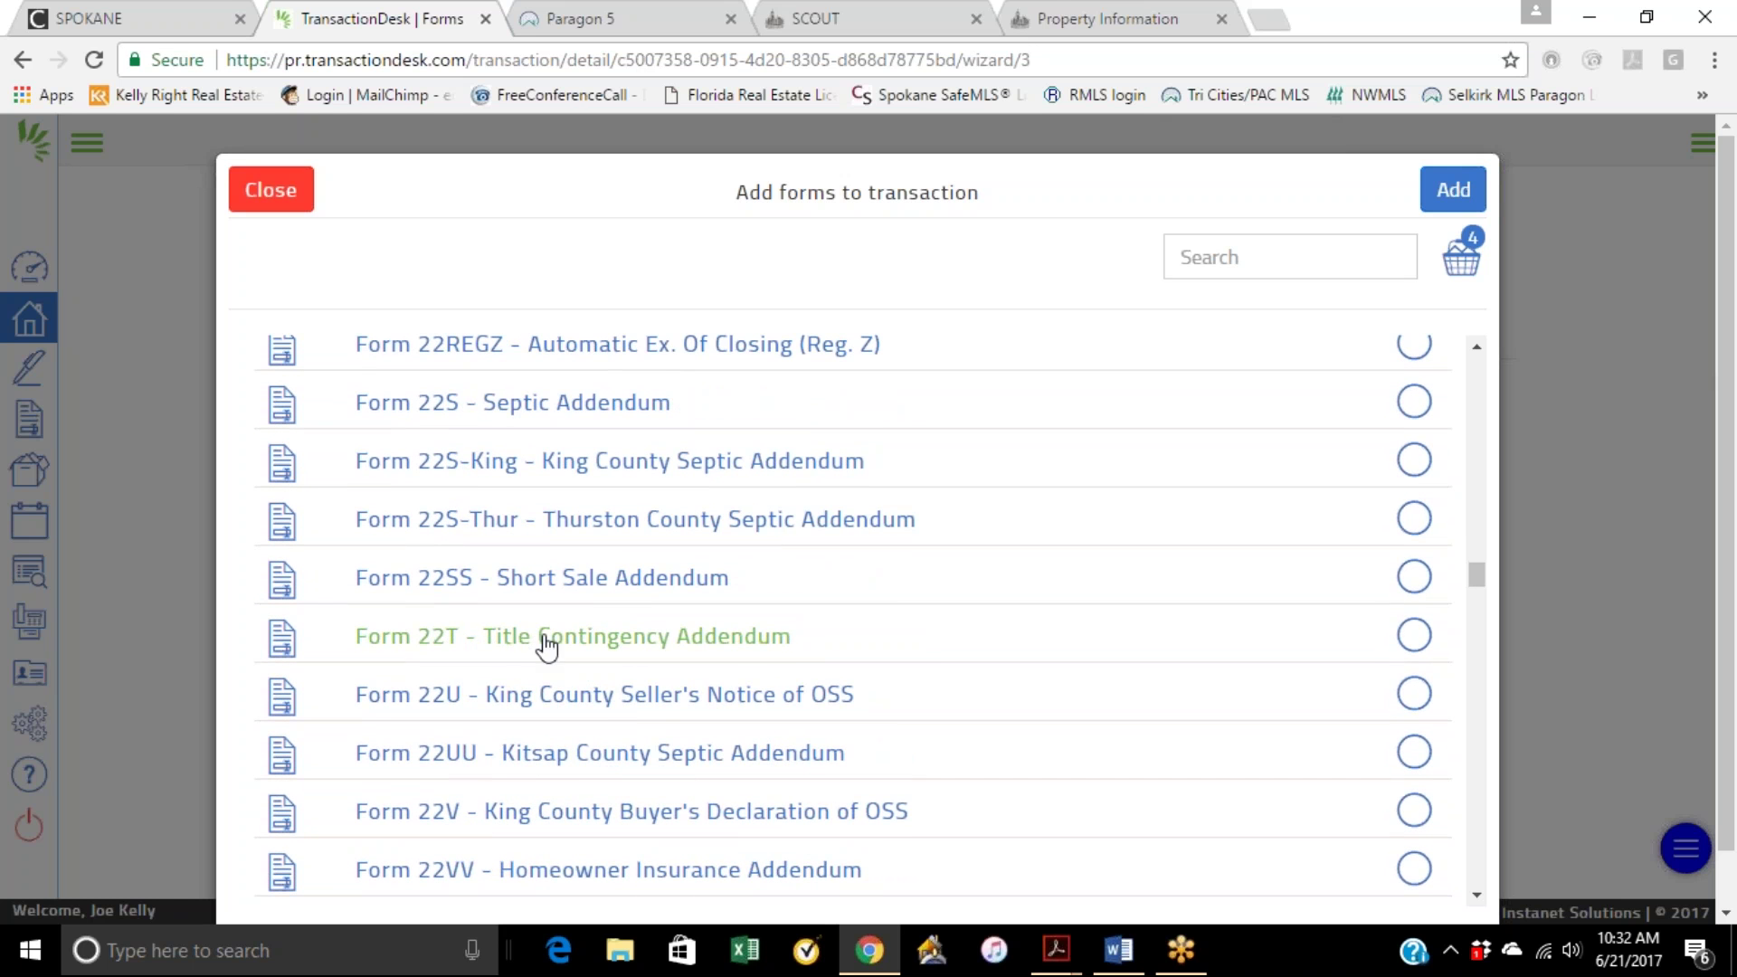
pyautogui.click(1409, 633)
# Step: Scroll down the forms list and check Form 35 Inspection Addendum, making 6 queued forms
pyautogui.scroll(-1, 1004, 651)
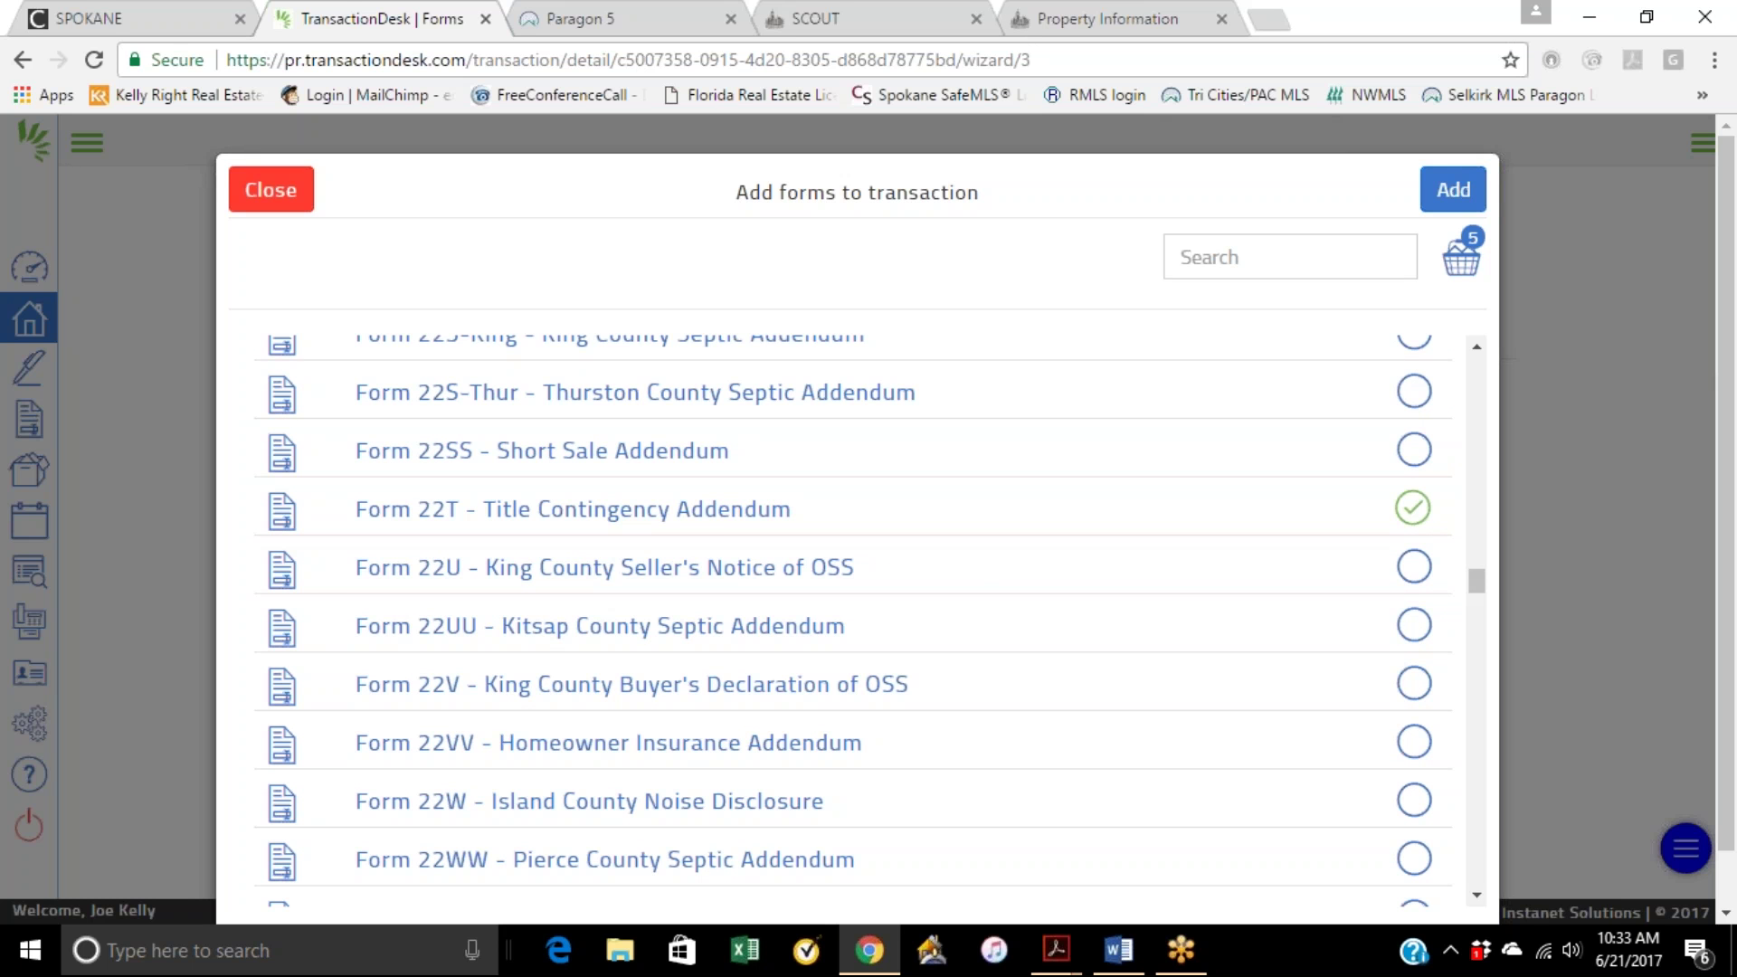
pyautogui.scroll(-1, 988, 583)
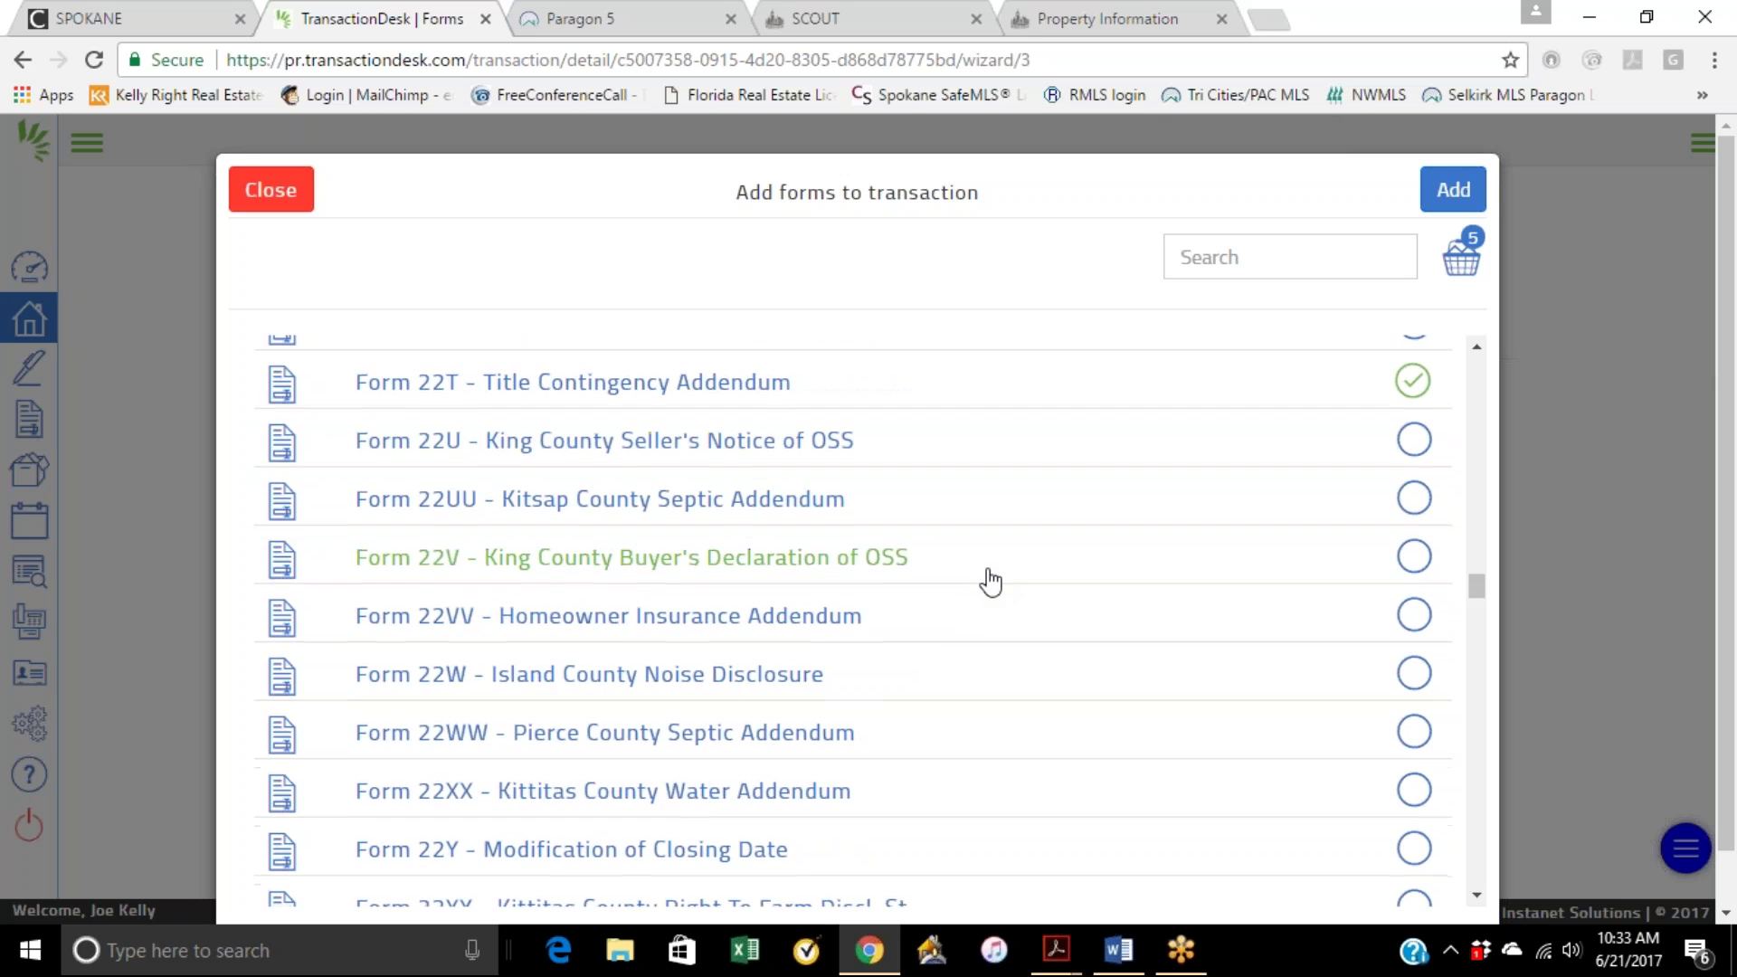
pyautogui.scroll(-3, 936, 624)
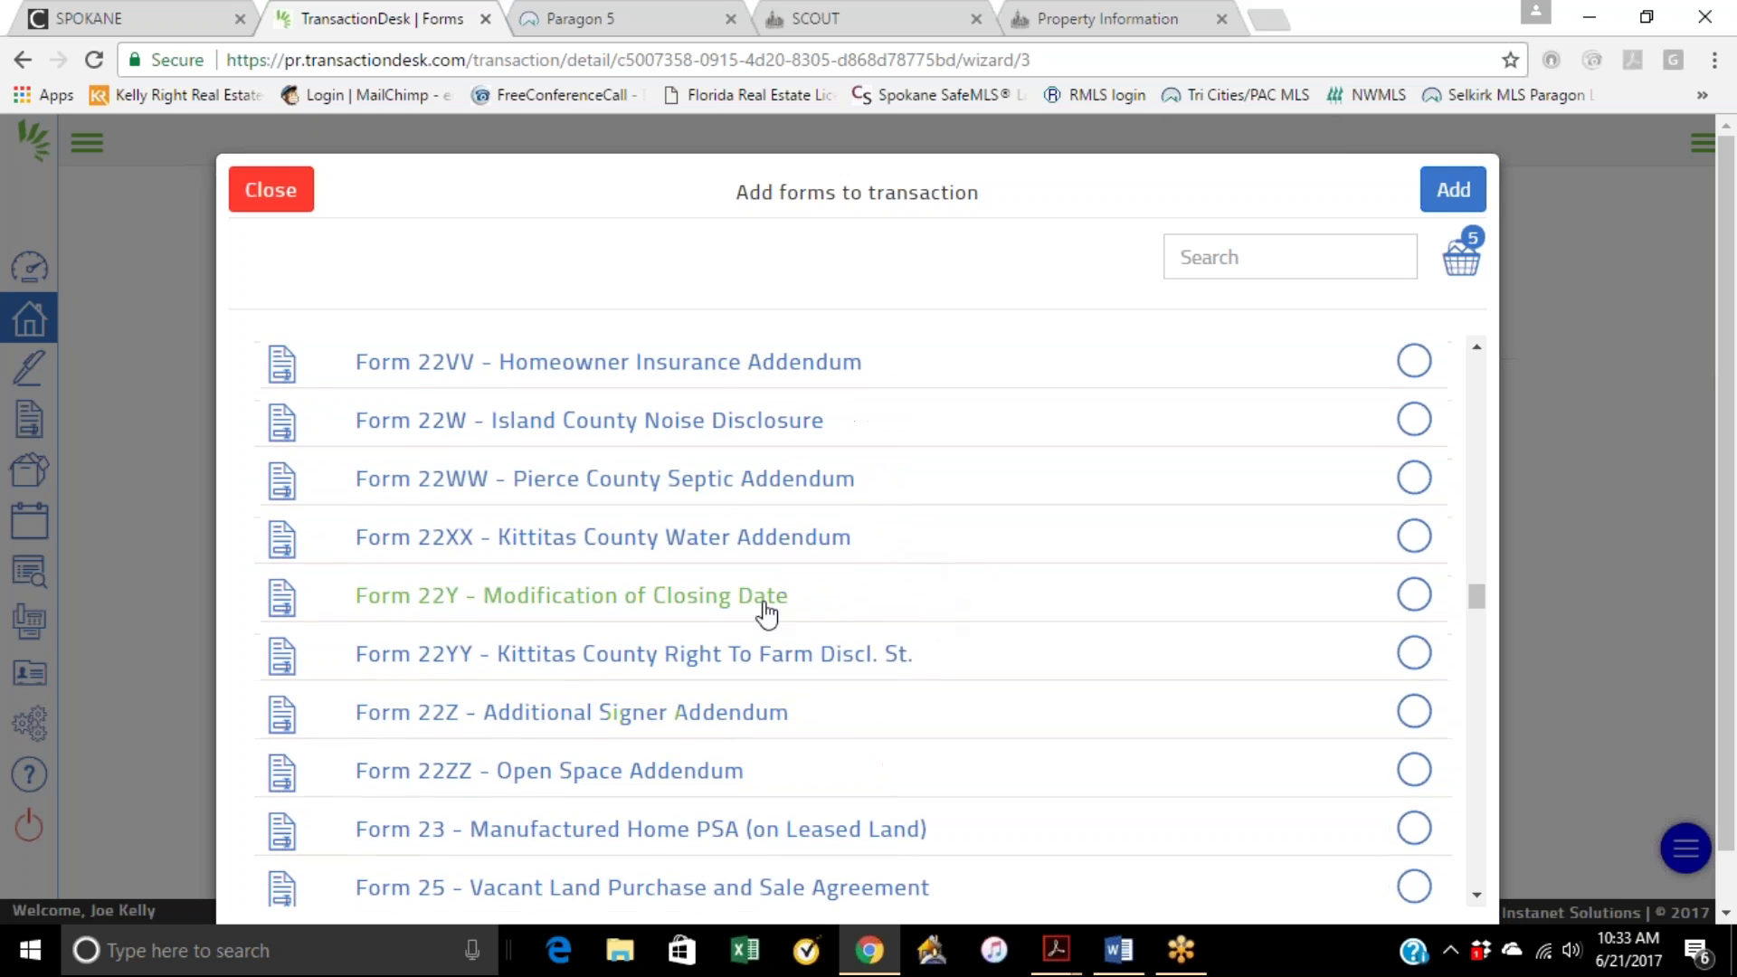
pyautogui.scroll(-3, 832, 657)
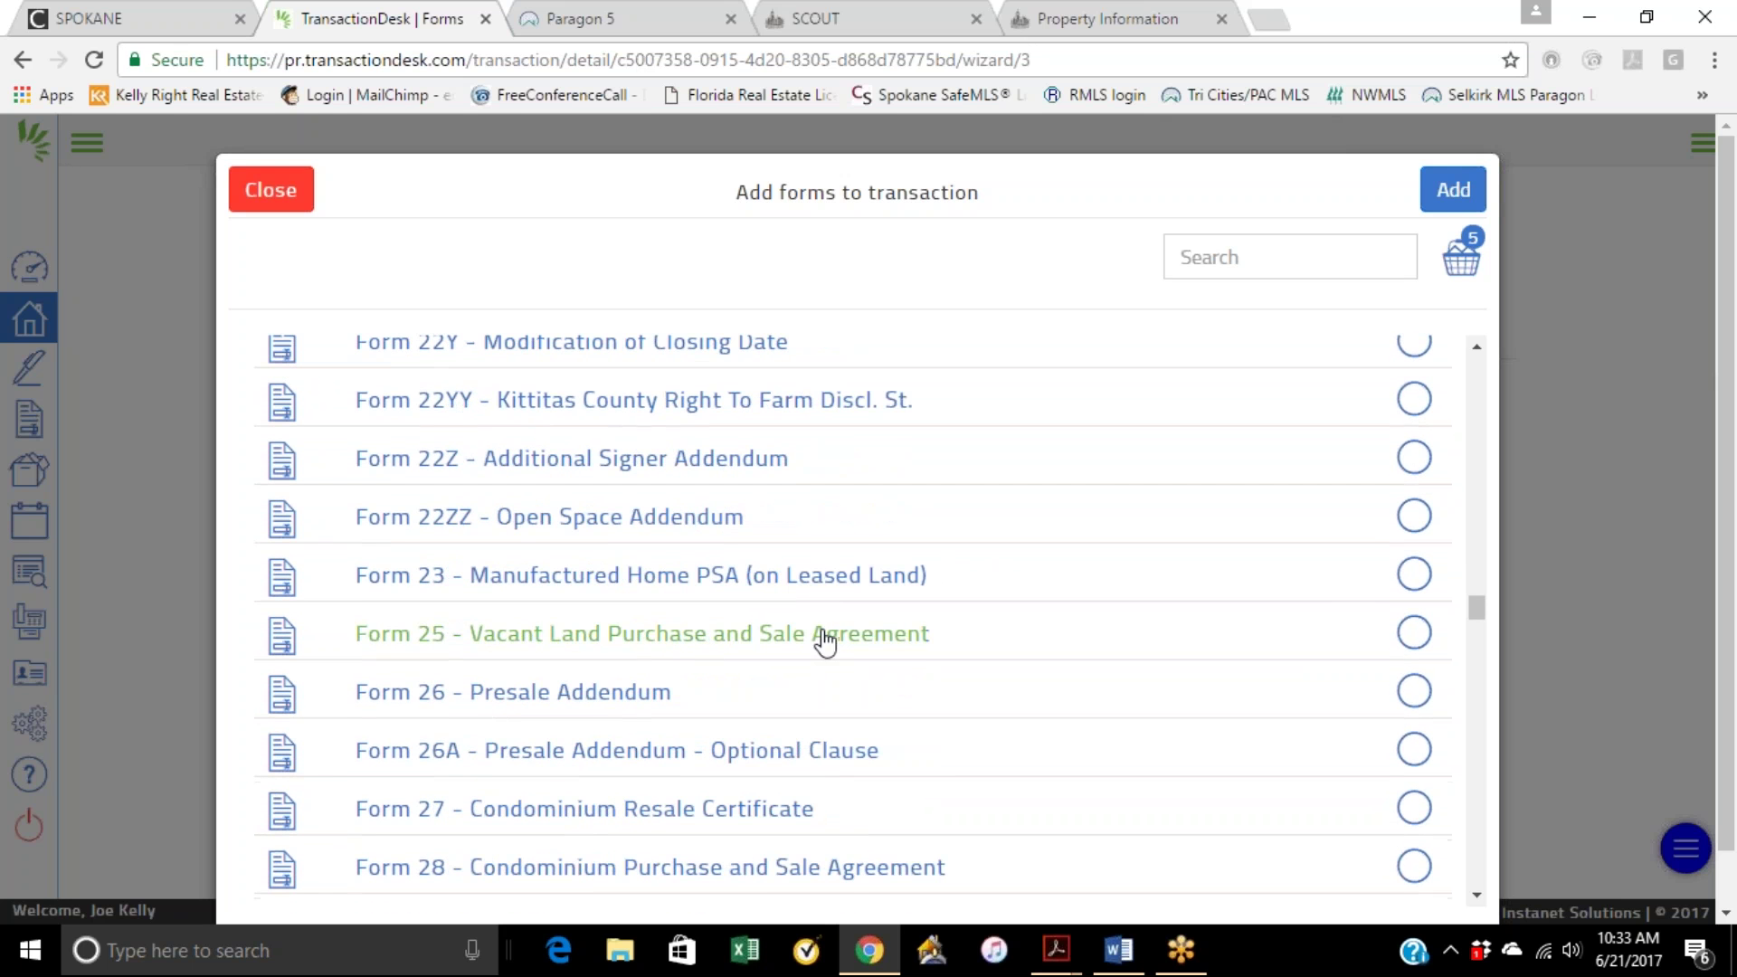
pyautogui.scroll(-2, 814, 638)
pyautogui.scroll(-1, 818, 624)
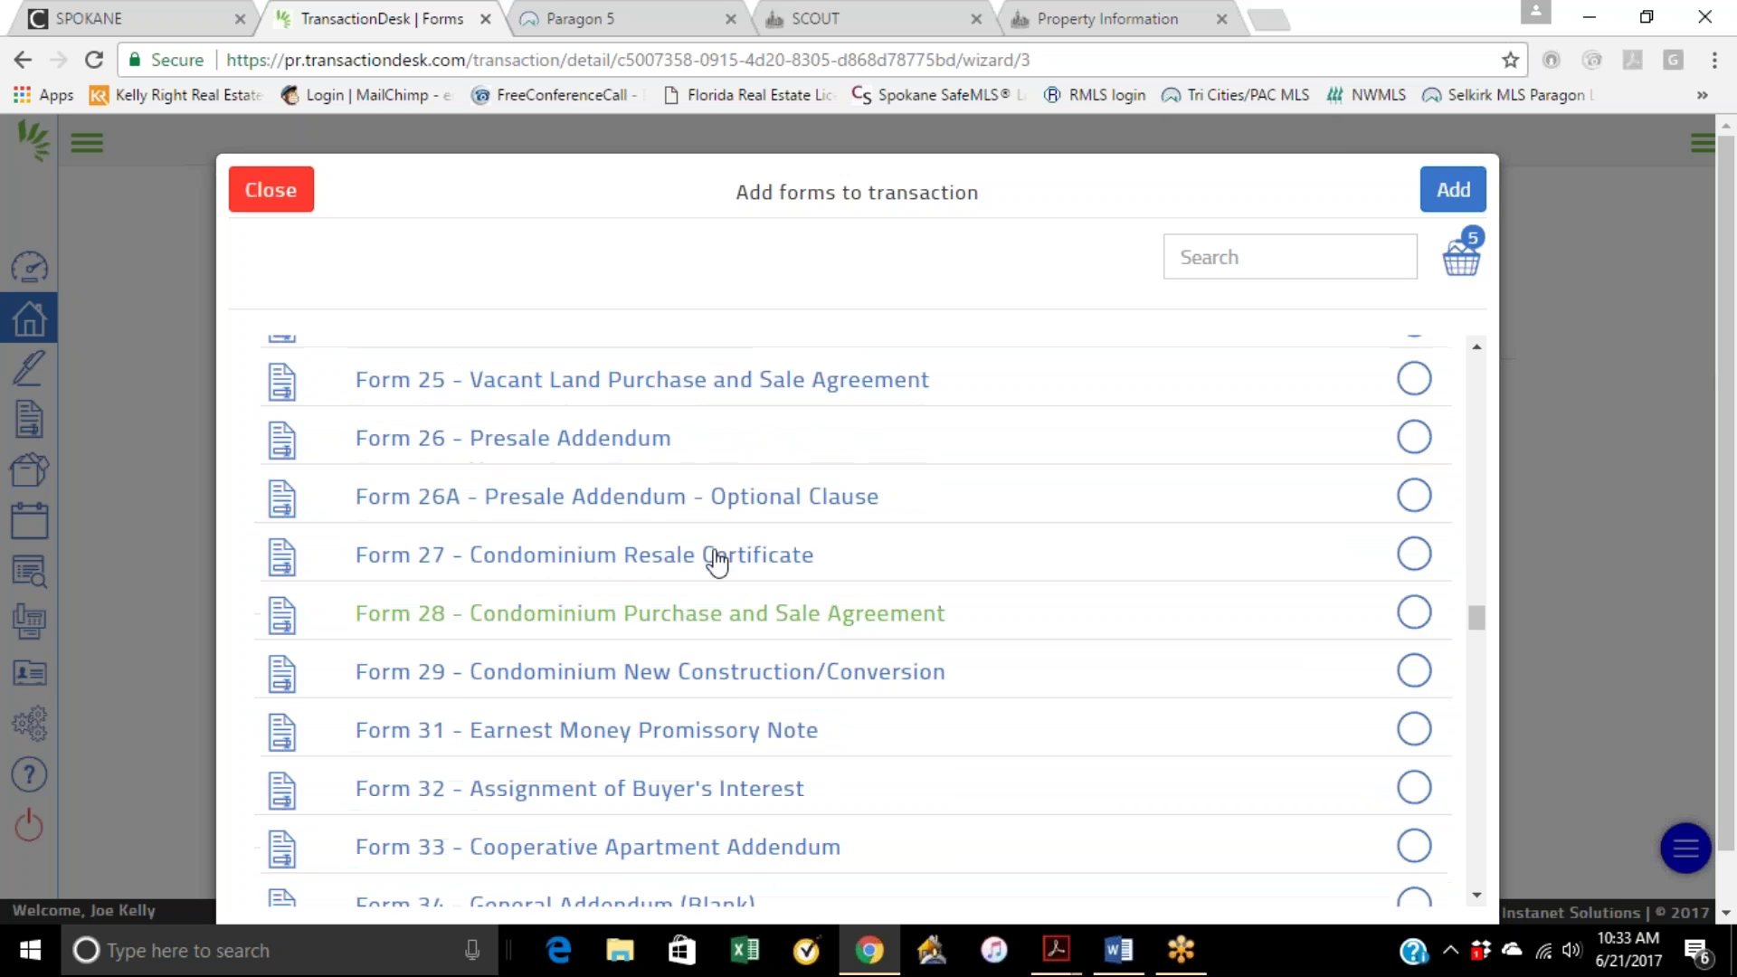
pyautogui.scroll(-1, 705, 630)
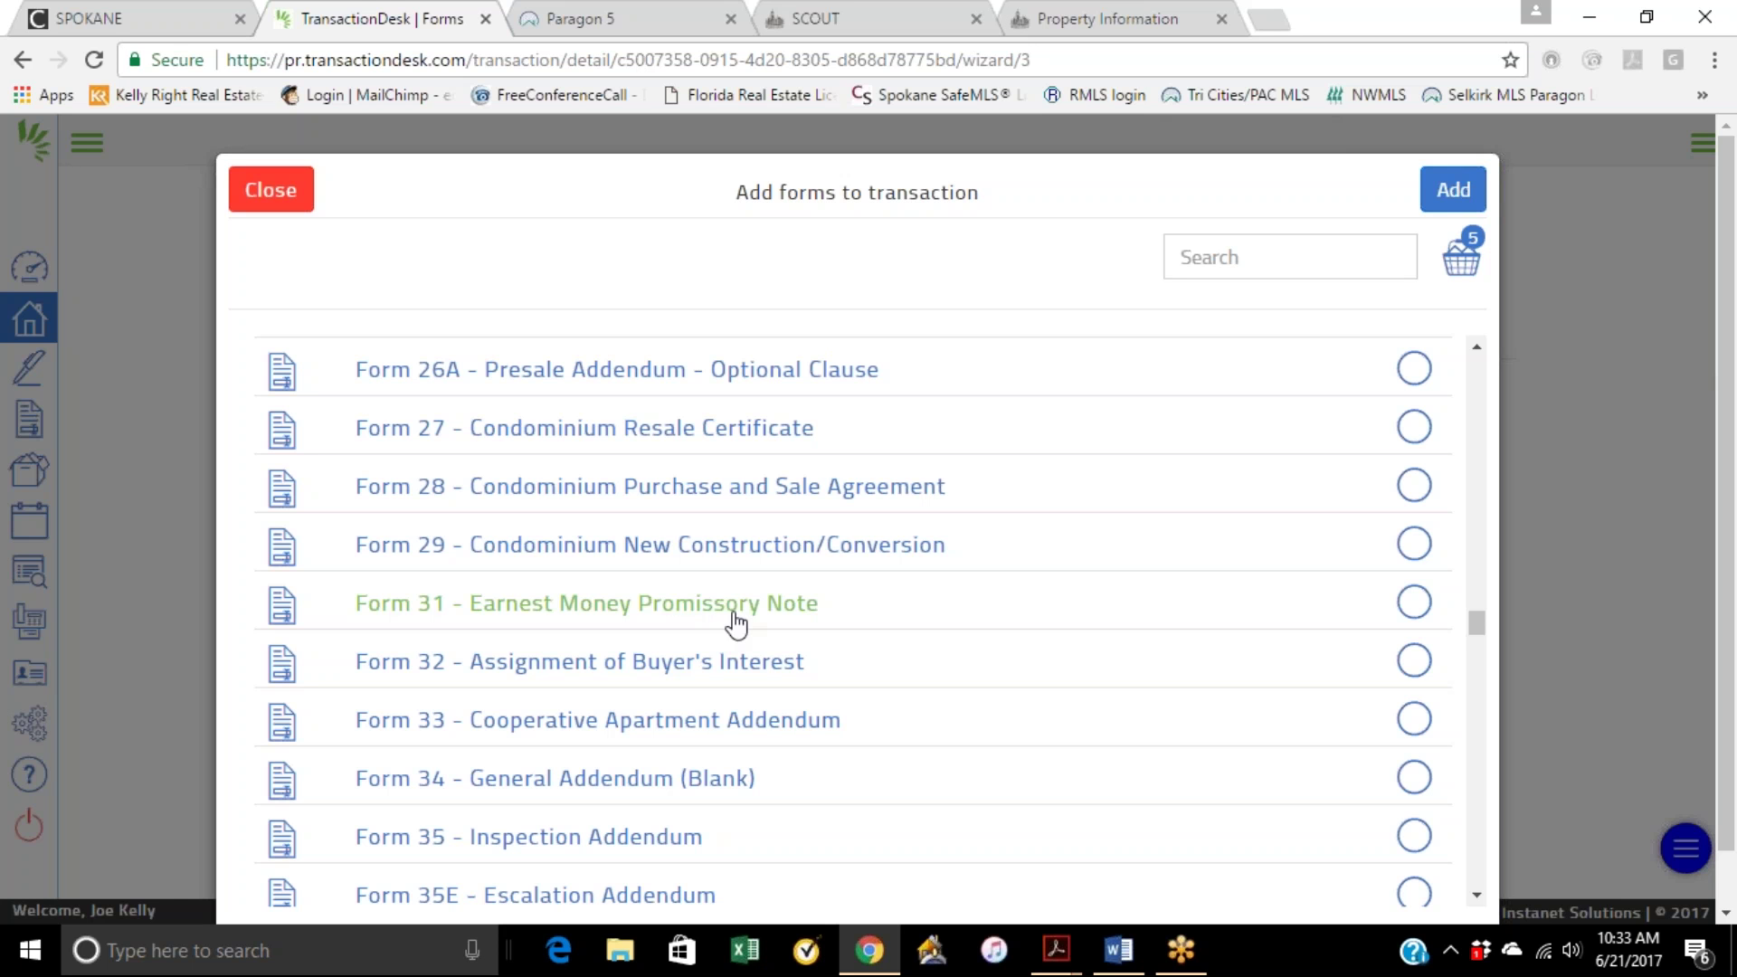
pyautogui.scroll(-1, 752, 670)
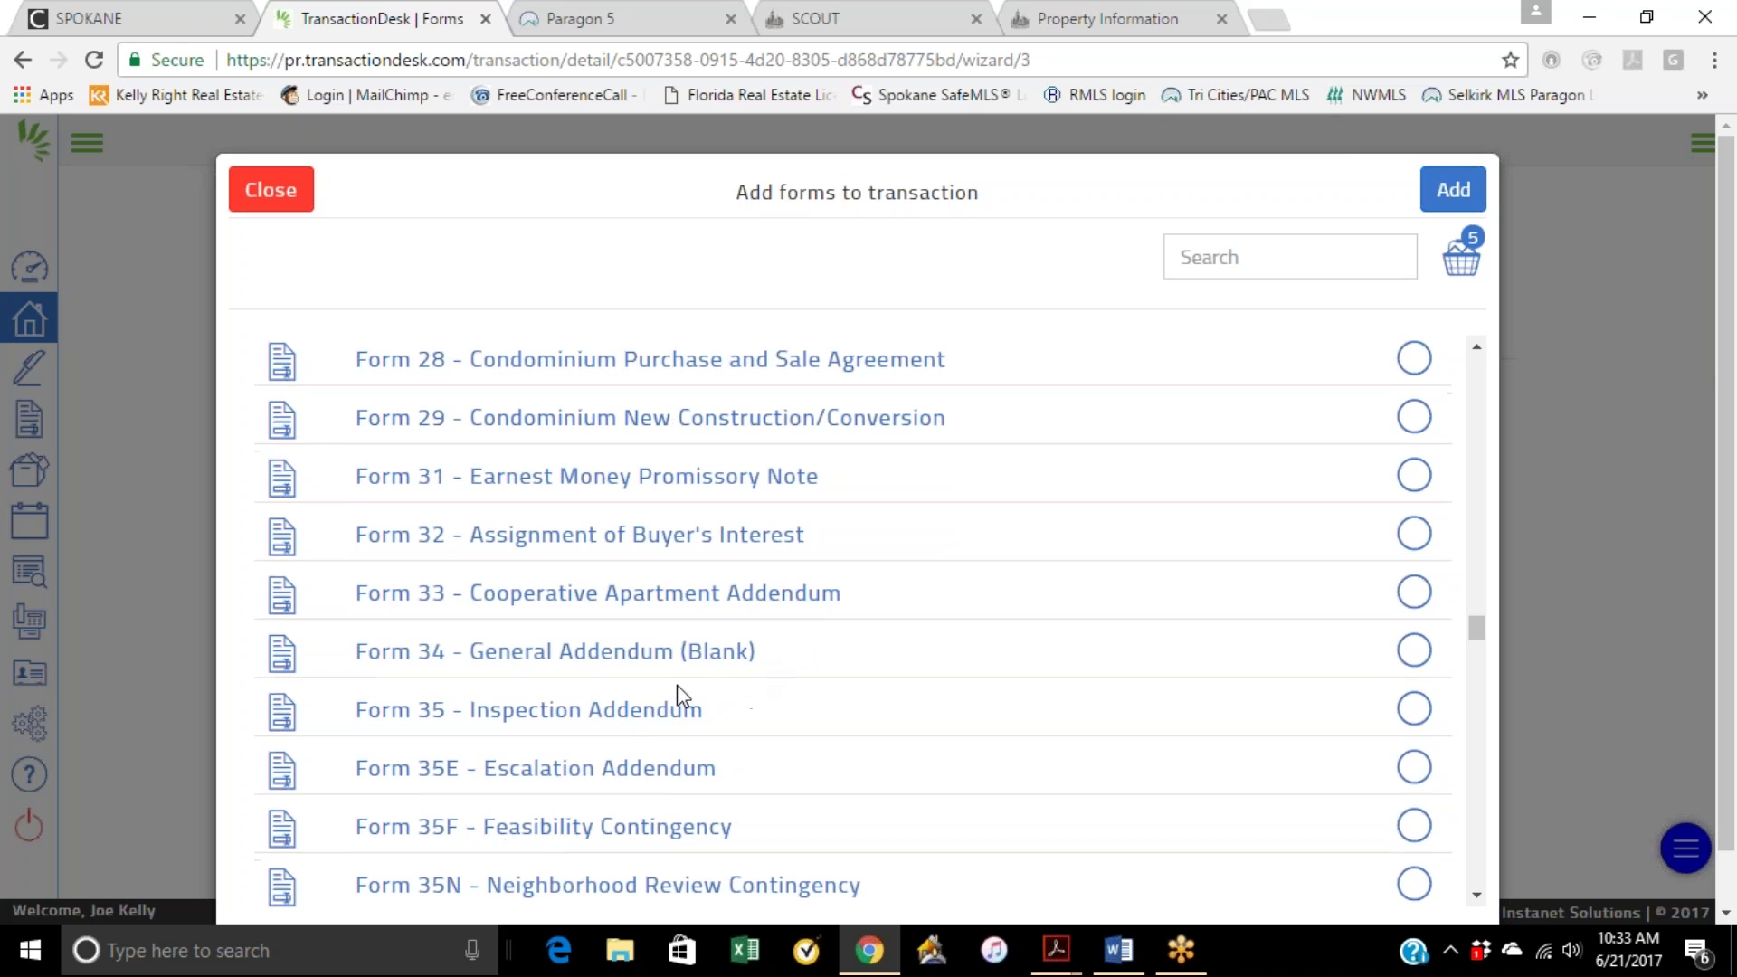
pyautogui.click(1415, 713)
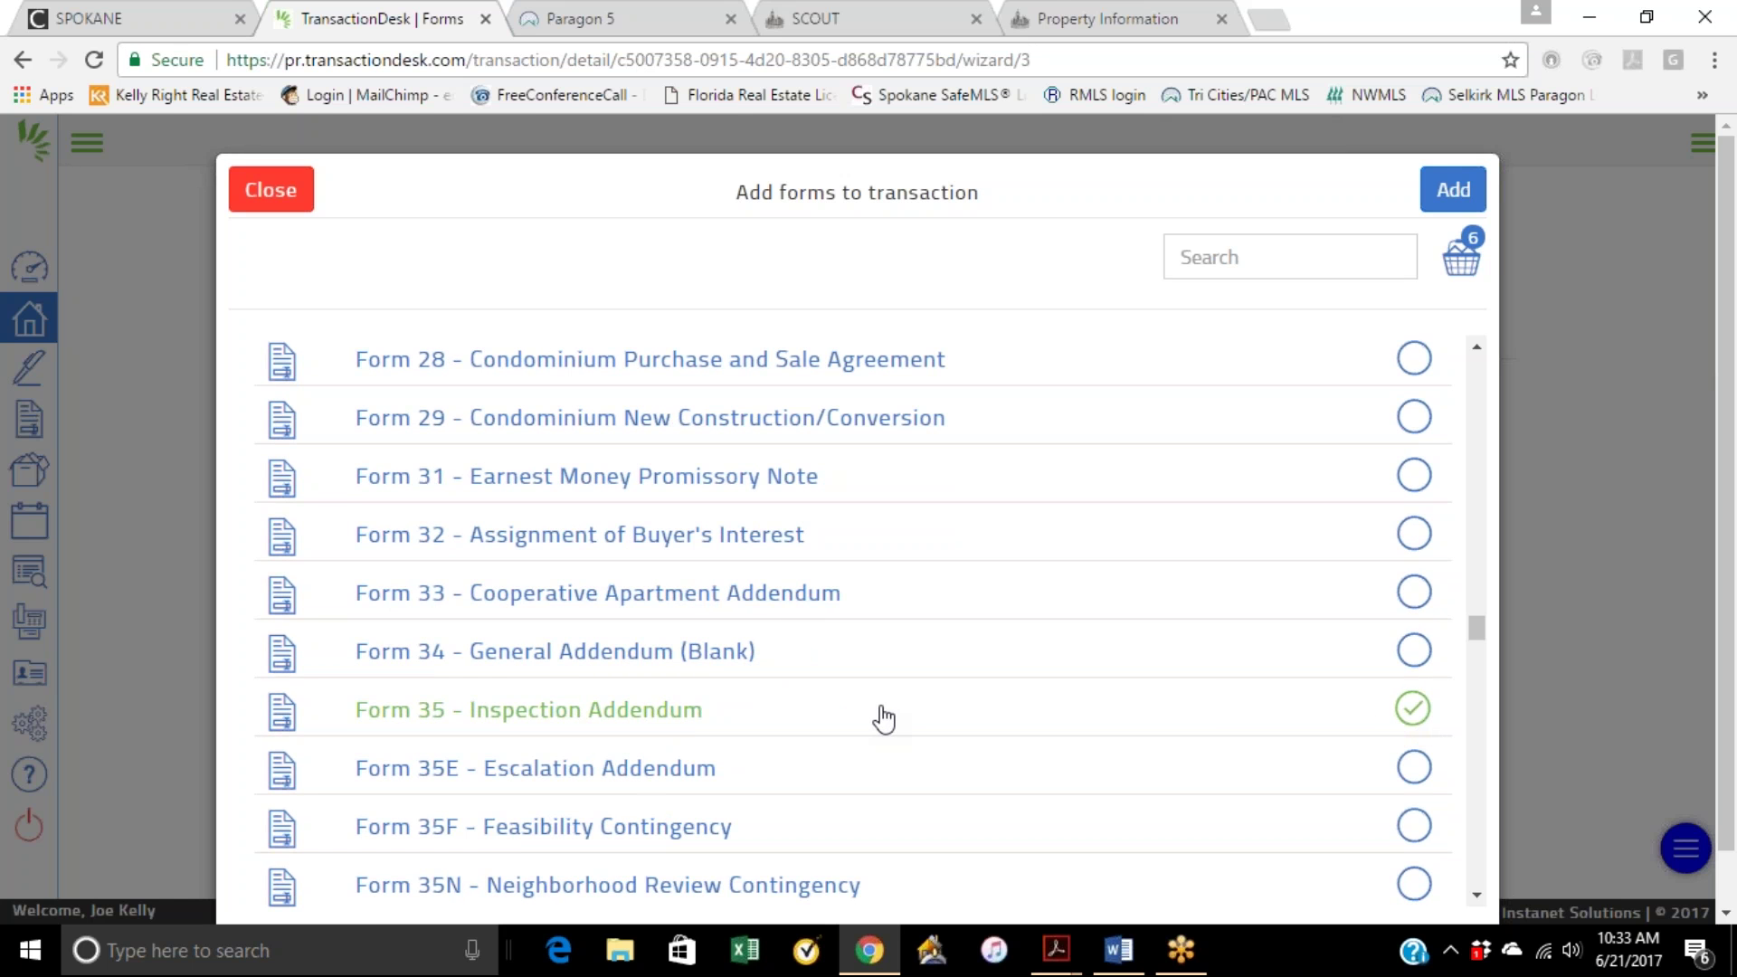
# Step: Scroll down to Form 42 Agency Disclosure and check it, making 7 queued forms
pyautogui.scroll(-1, 882, 717)
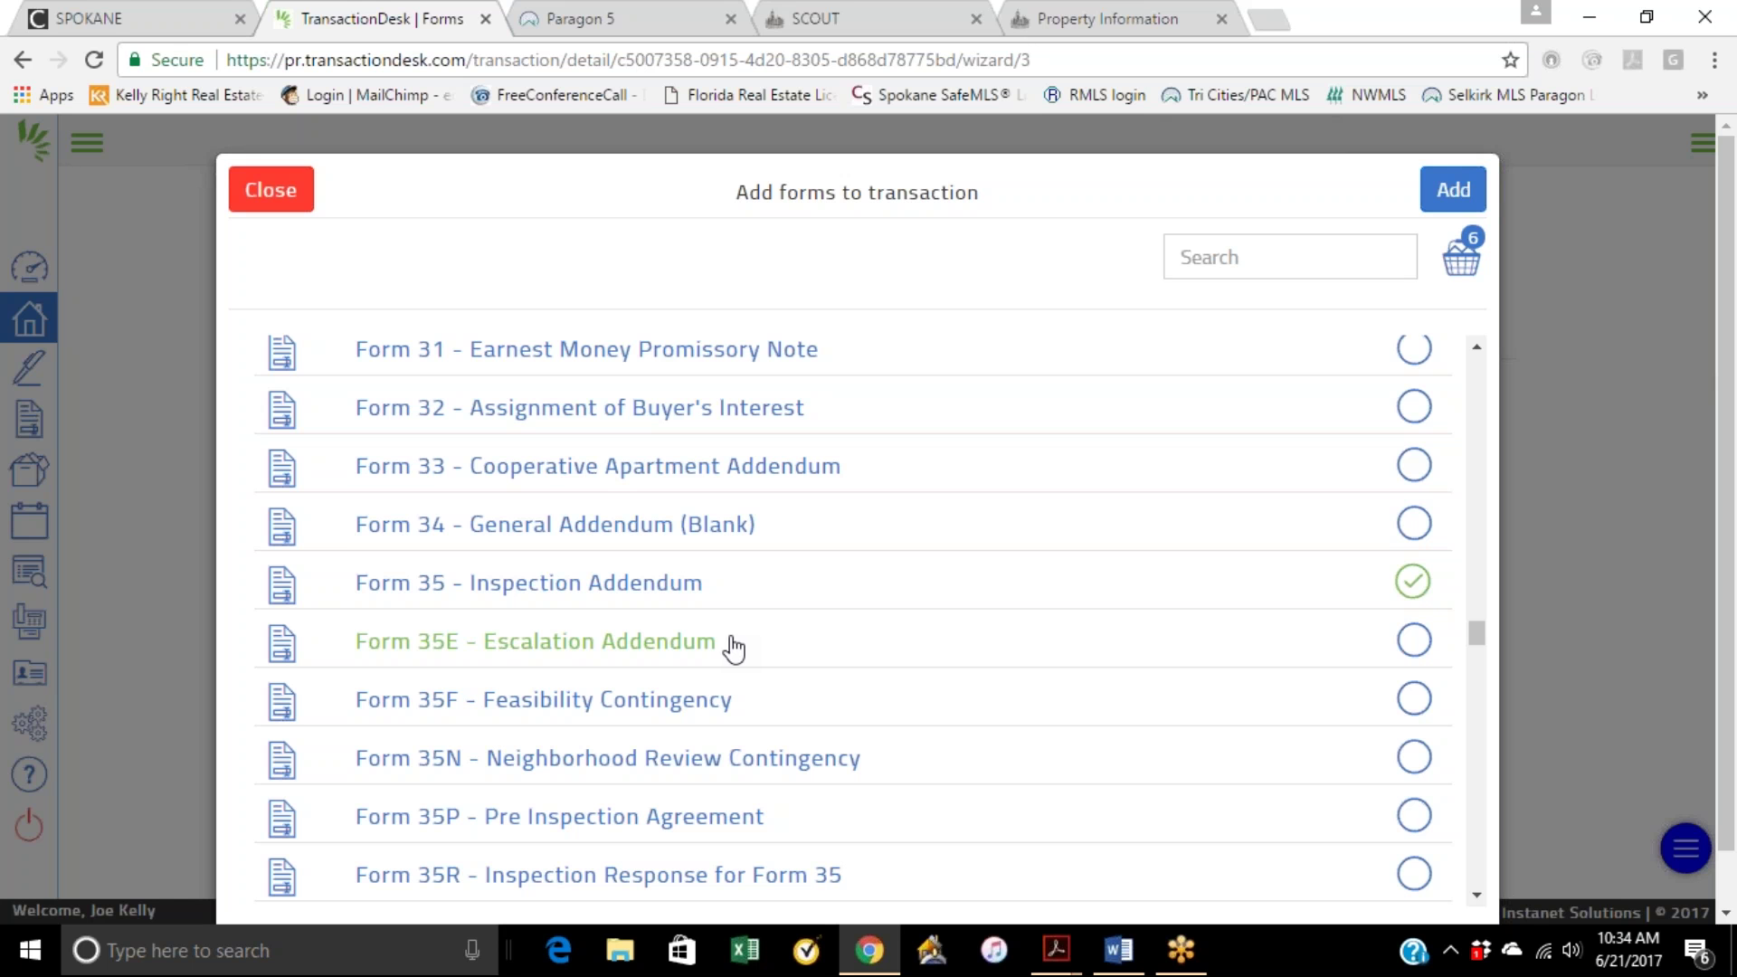
pyautogui.scroll(-1, 771, 667)
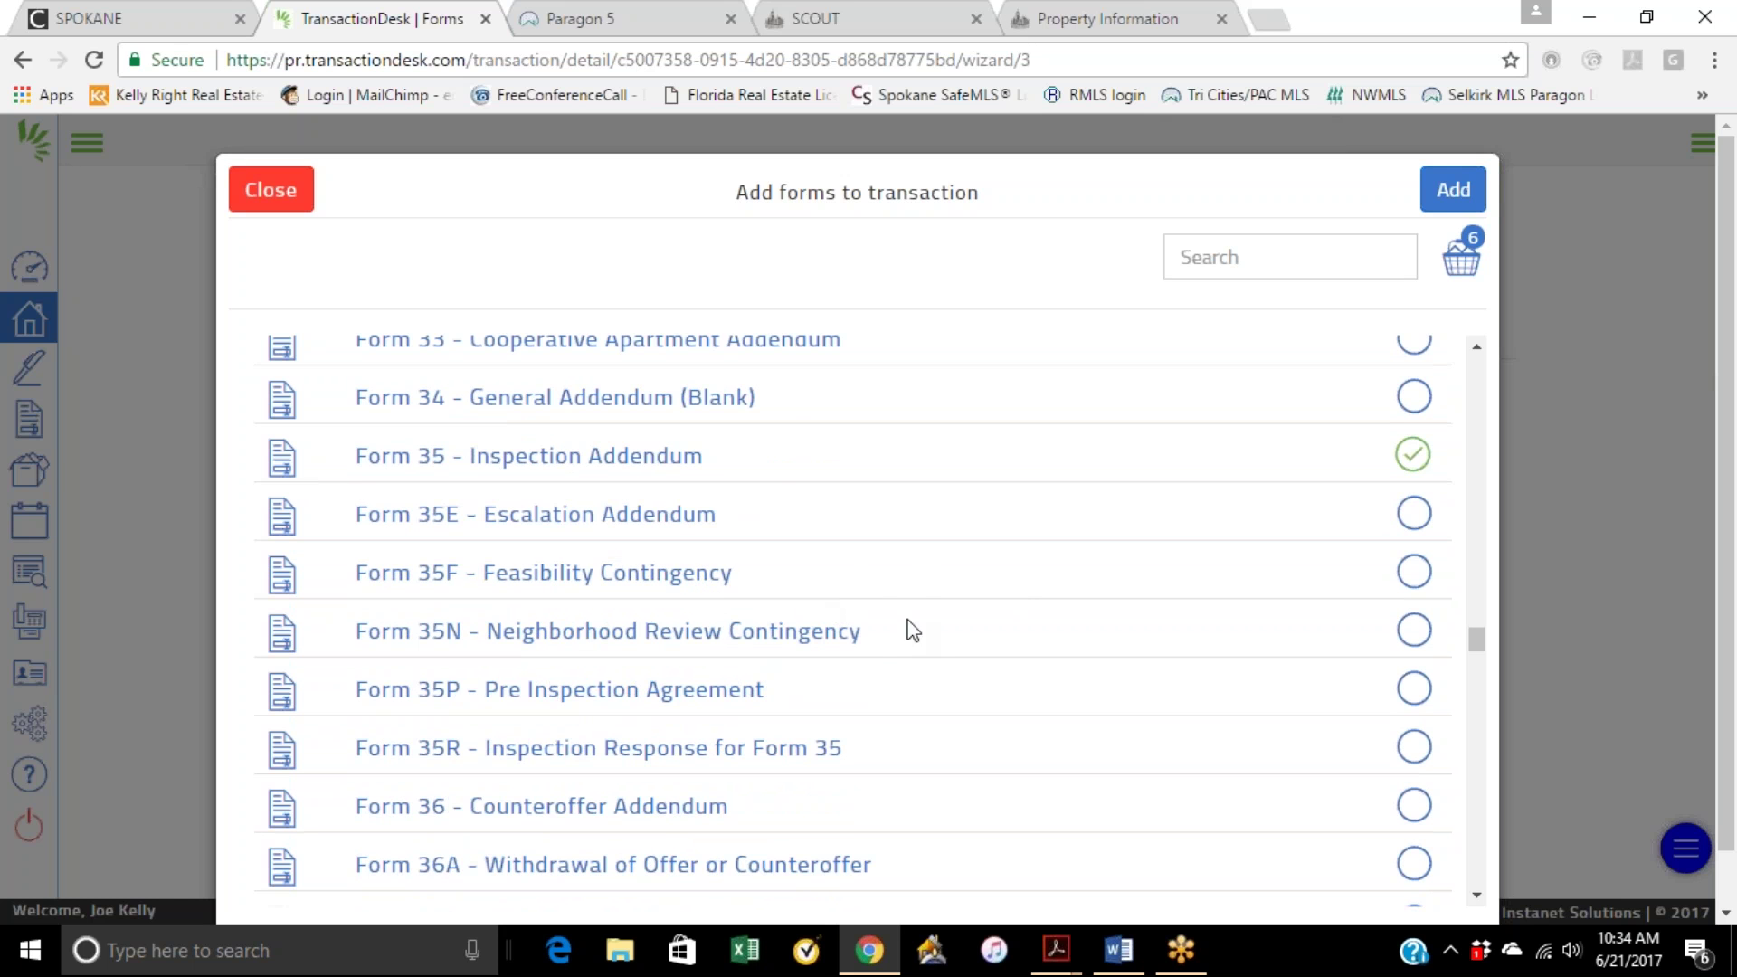
pyautogui.scroll(-1, 884, 643)
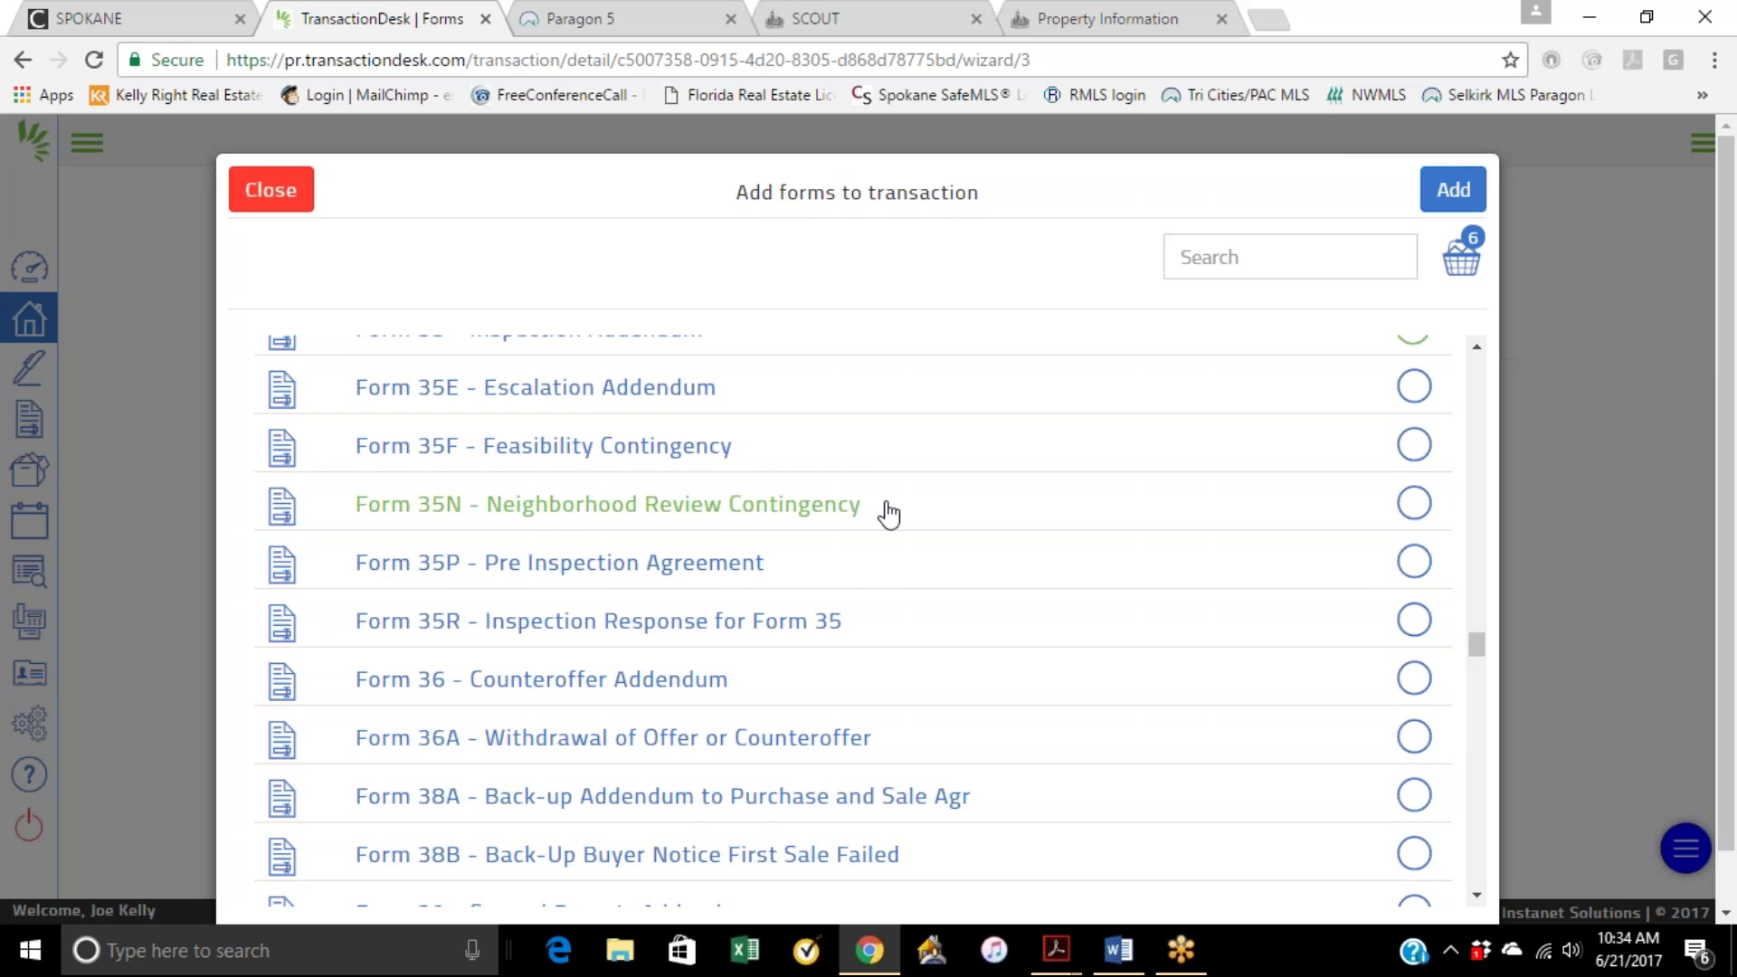
pyautogui.scroll(-1, 843, 597)
pyautogui.scroll(-1, 841, 594)
pyautogui.scroll(-1, 841, 594)
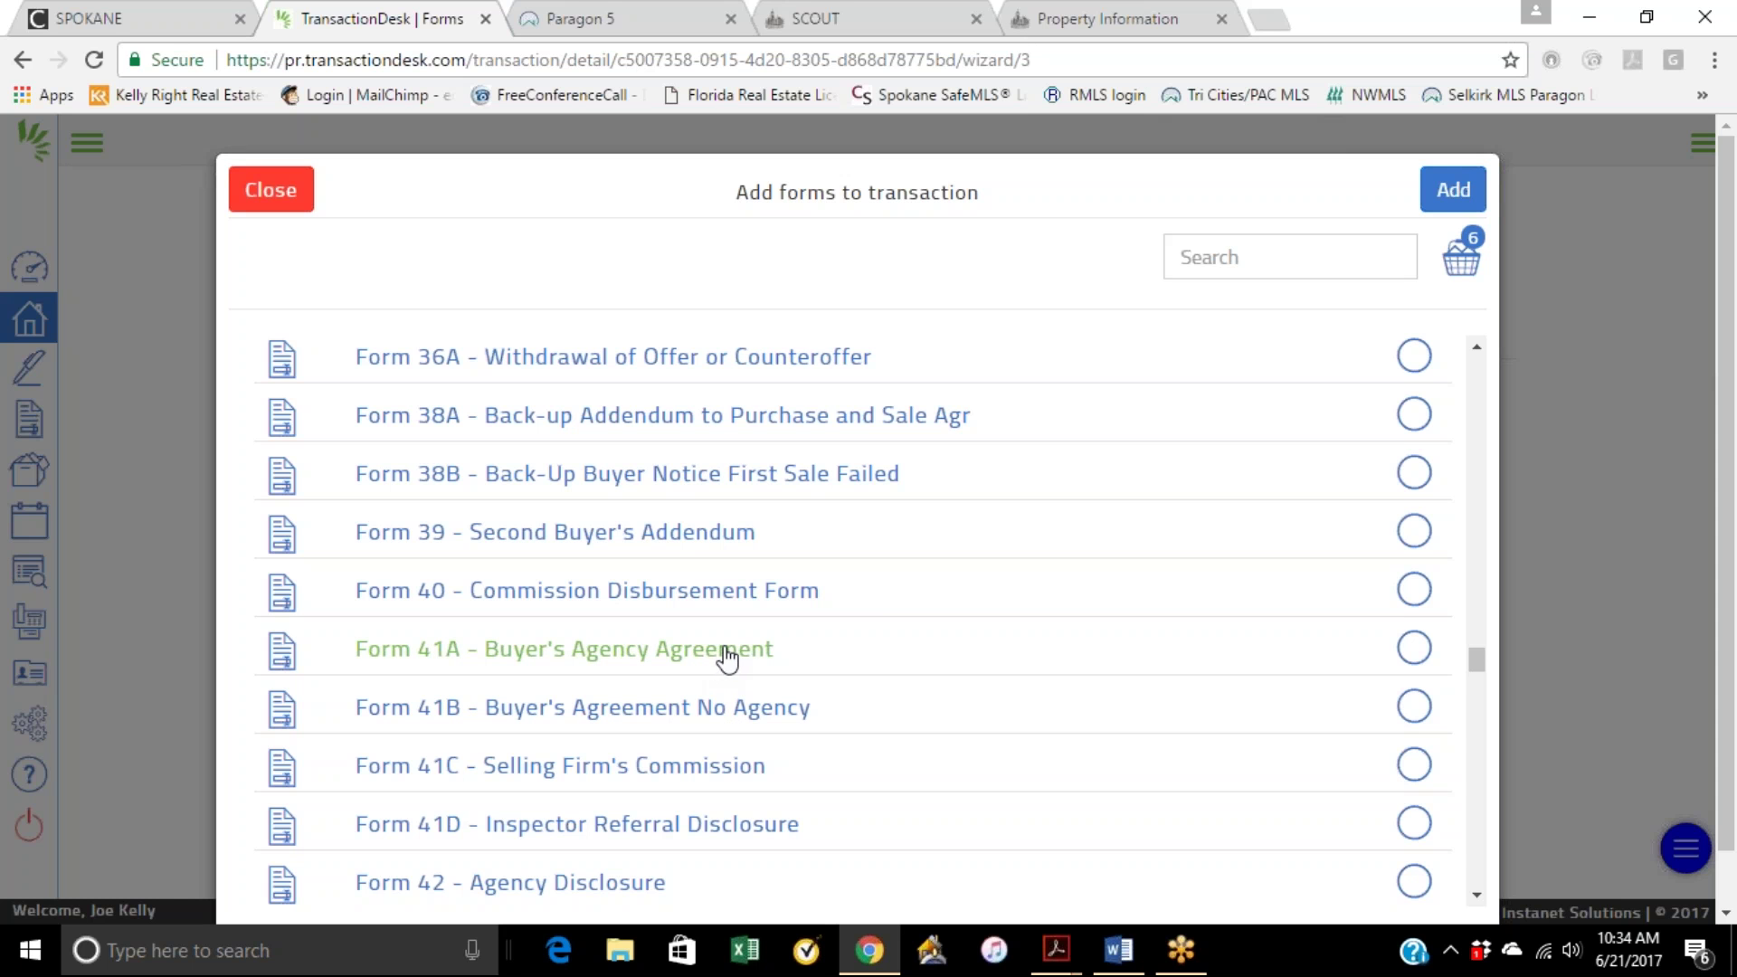
pyautogui.scroll(-1, 861, 671)
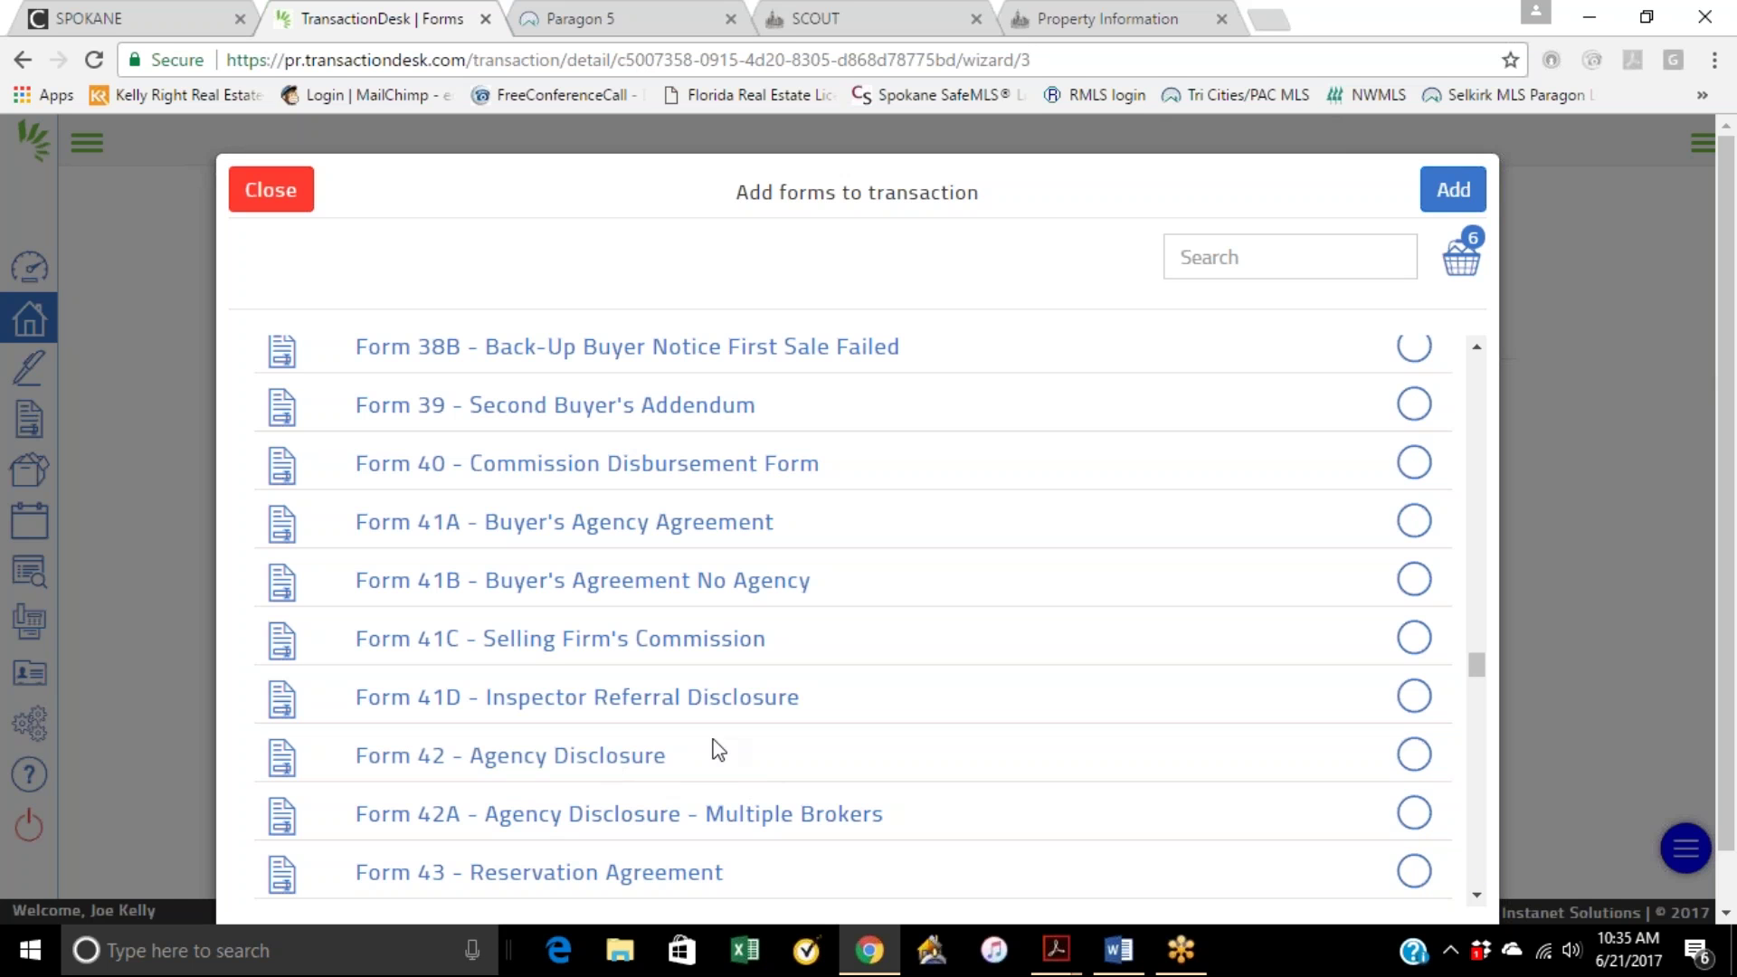
pyautogui.click(1421, 762)
pyautogui.scroll(-2, 853, 622)
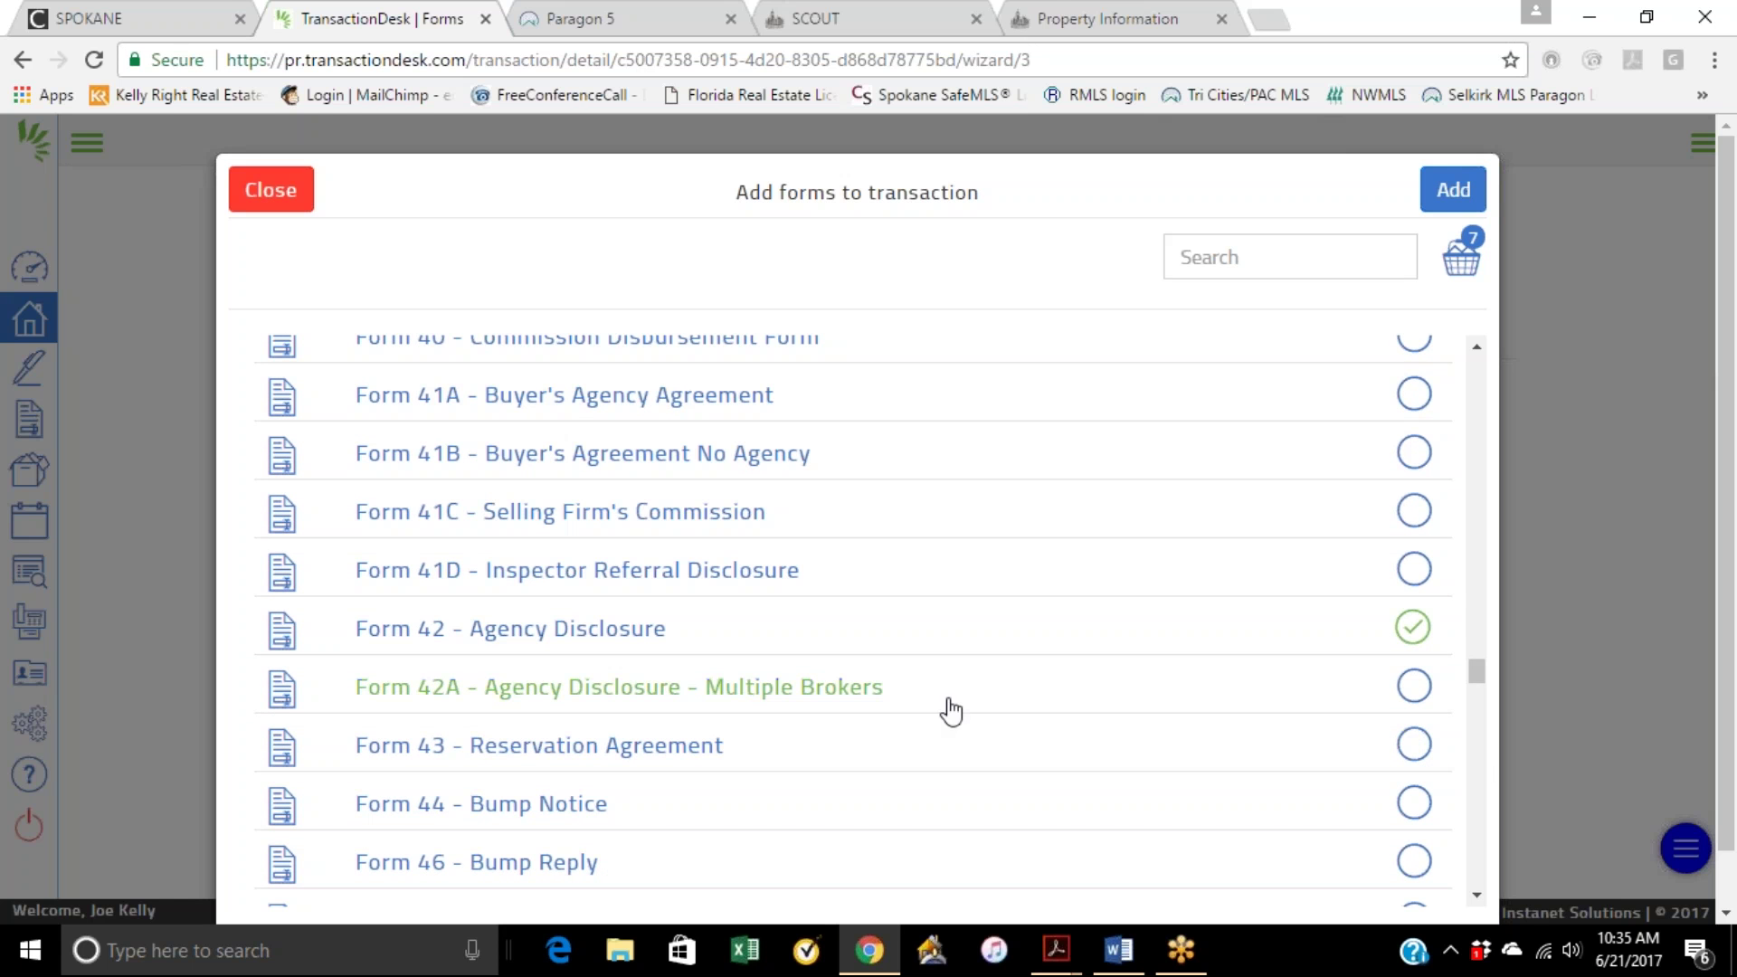
pyautogui.scroll(-3, 941, 749)
pyautogui.scroll(-3, 941, 749)
pyautogui.scroll(12, 1402, 515)
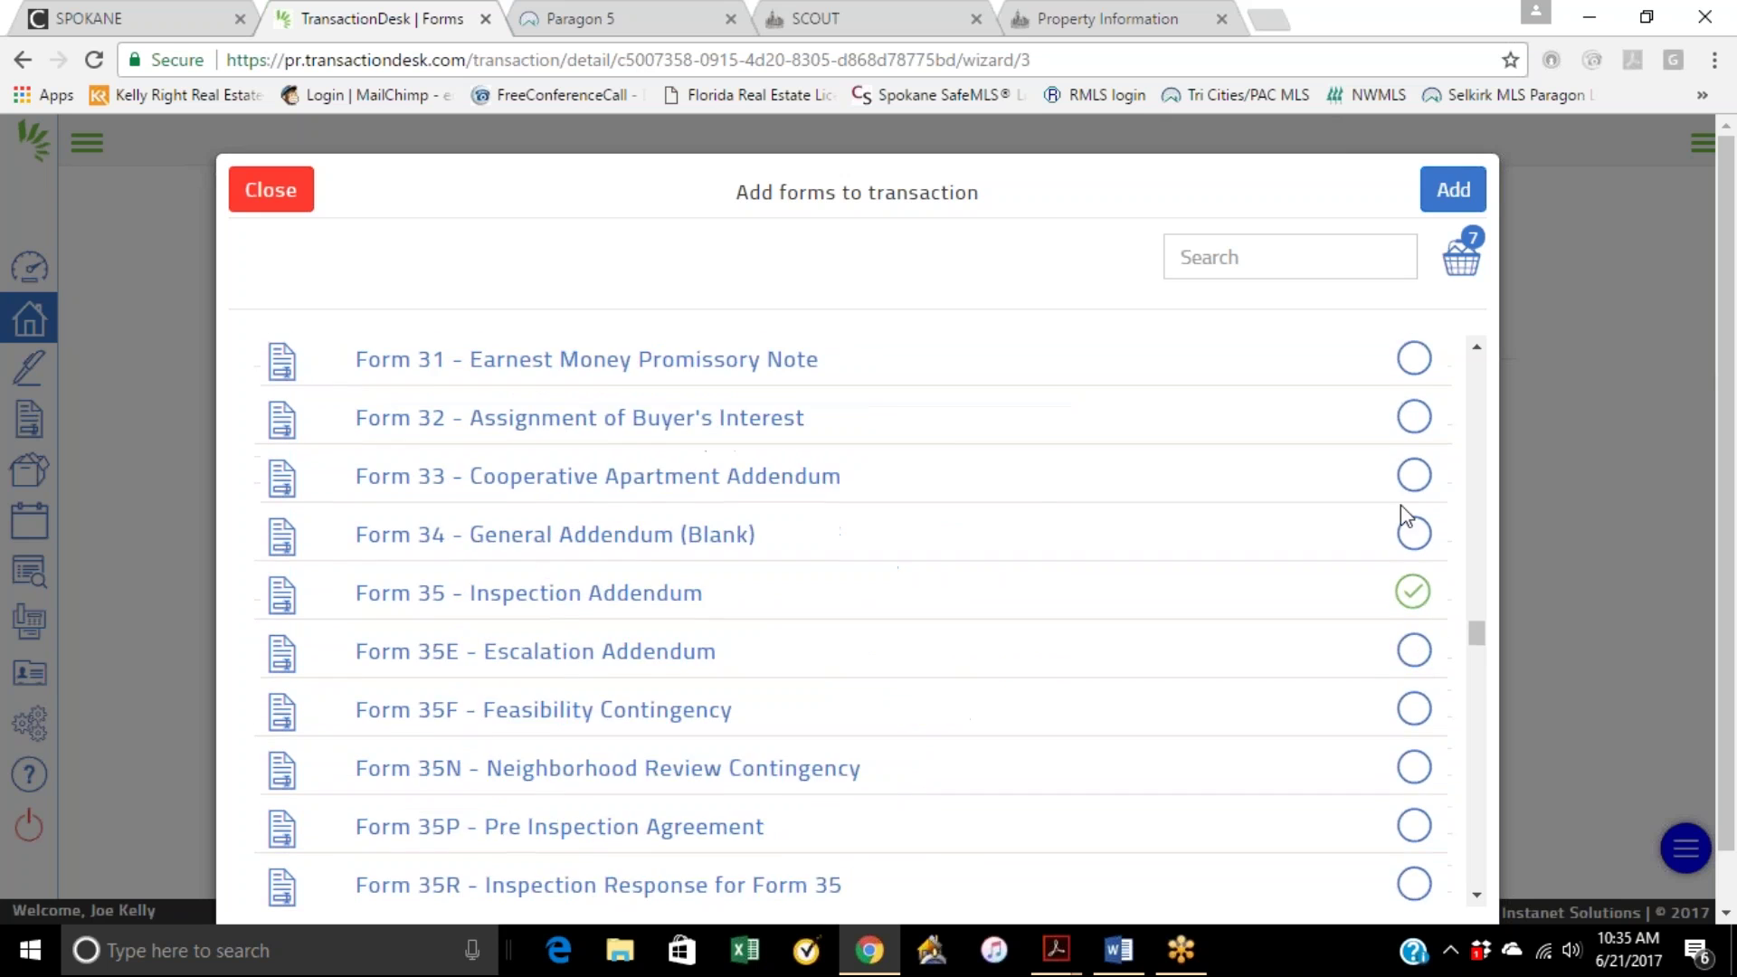
pyautogui.scroll(4, 1403, 516)
# Step: Add the seven chosen forms and advance the wizard to Documents (Step 5 of 5)
pyautogui.click(1452, 191)
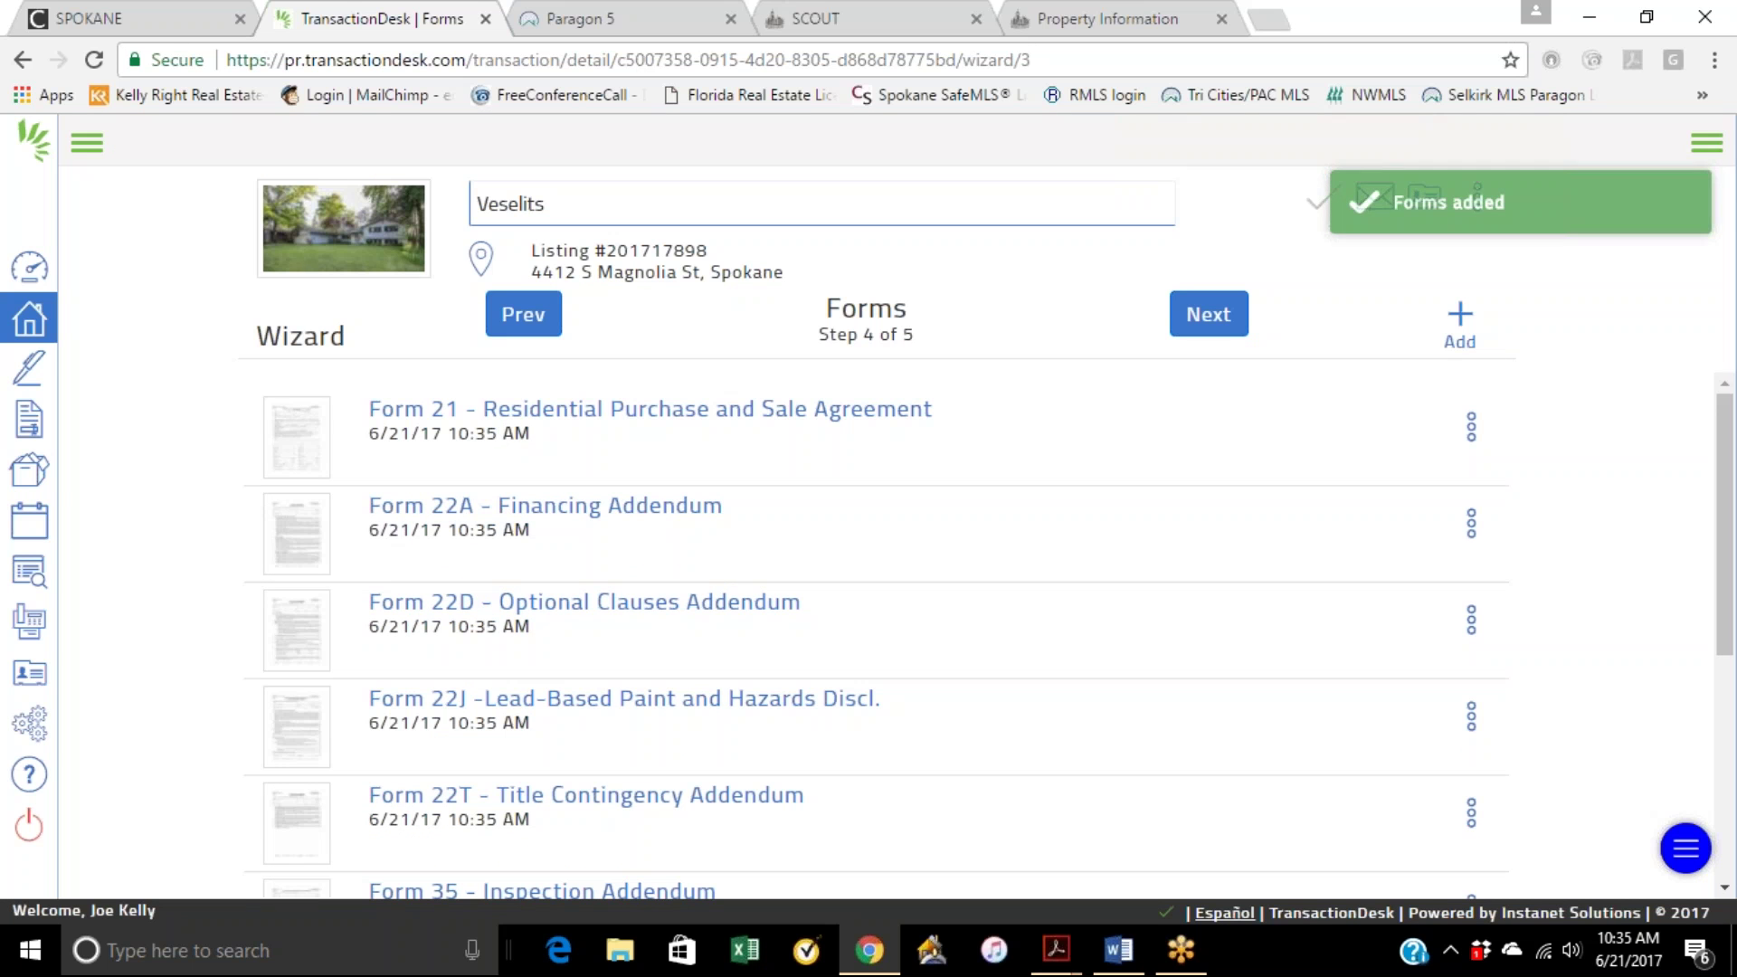
pyautogui.scroll(-3, 1161, 539)
pyautogui.scroll(-1, 1131, 633)
pyautogui.scroll(4, 995, 706)
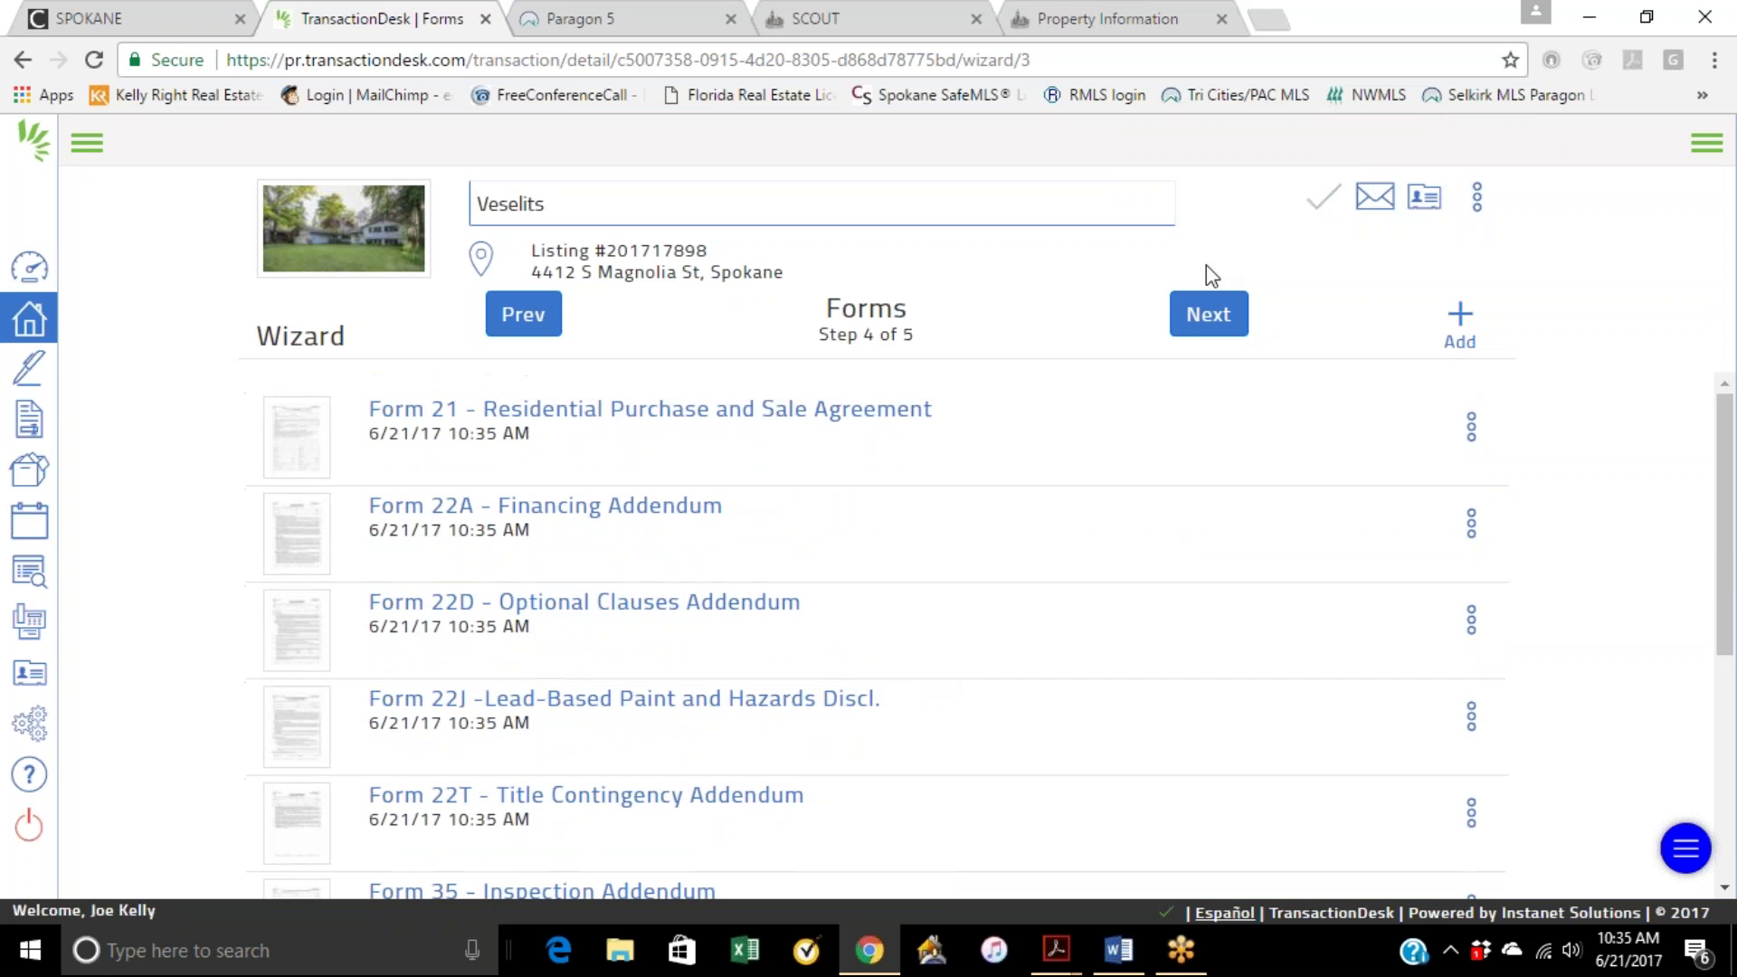
pyautogui.click(1221, 324)
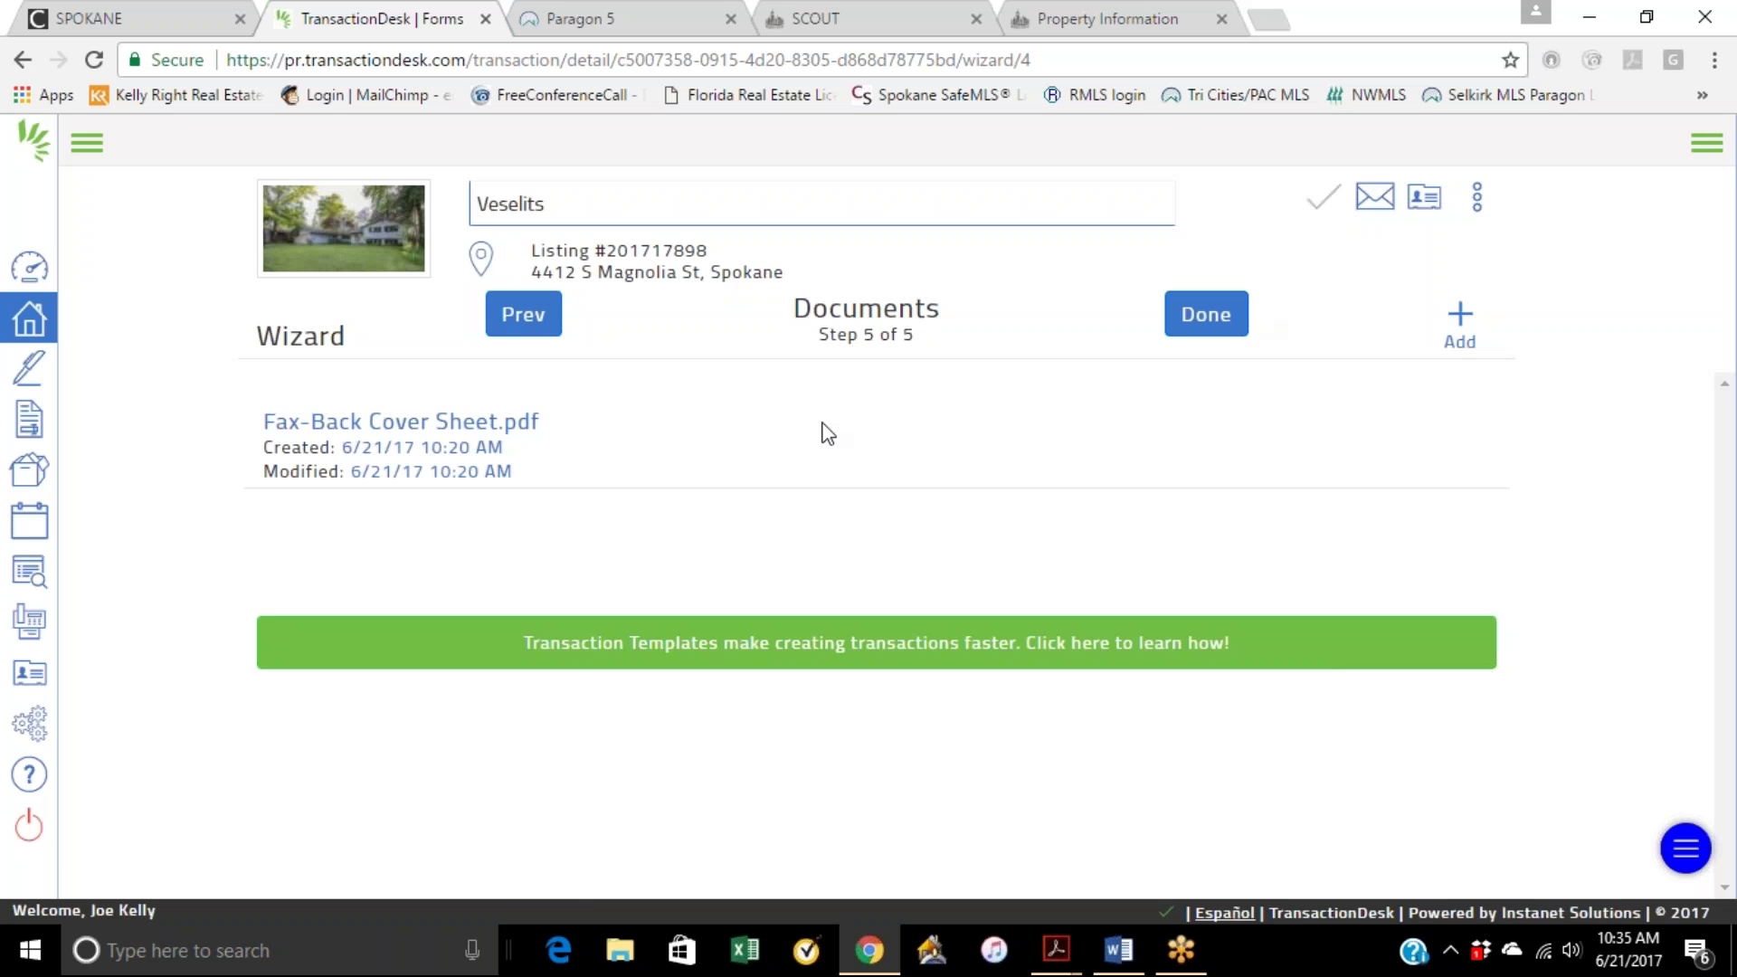
# Step: Switch to the Paragon 5 listing and open its REPORTS list
pyautogui.click(588, 22)
pyautogui.scroll(5, 1638, 367)
pyautogui.click(1657, 331)
# Step: Show the Associated Docs report under Specialty Views, then minimize Chrome
pyautogui.click(1500, 582)
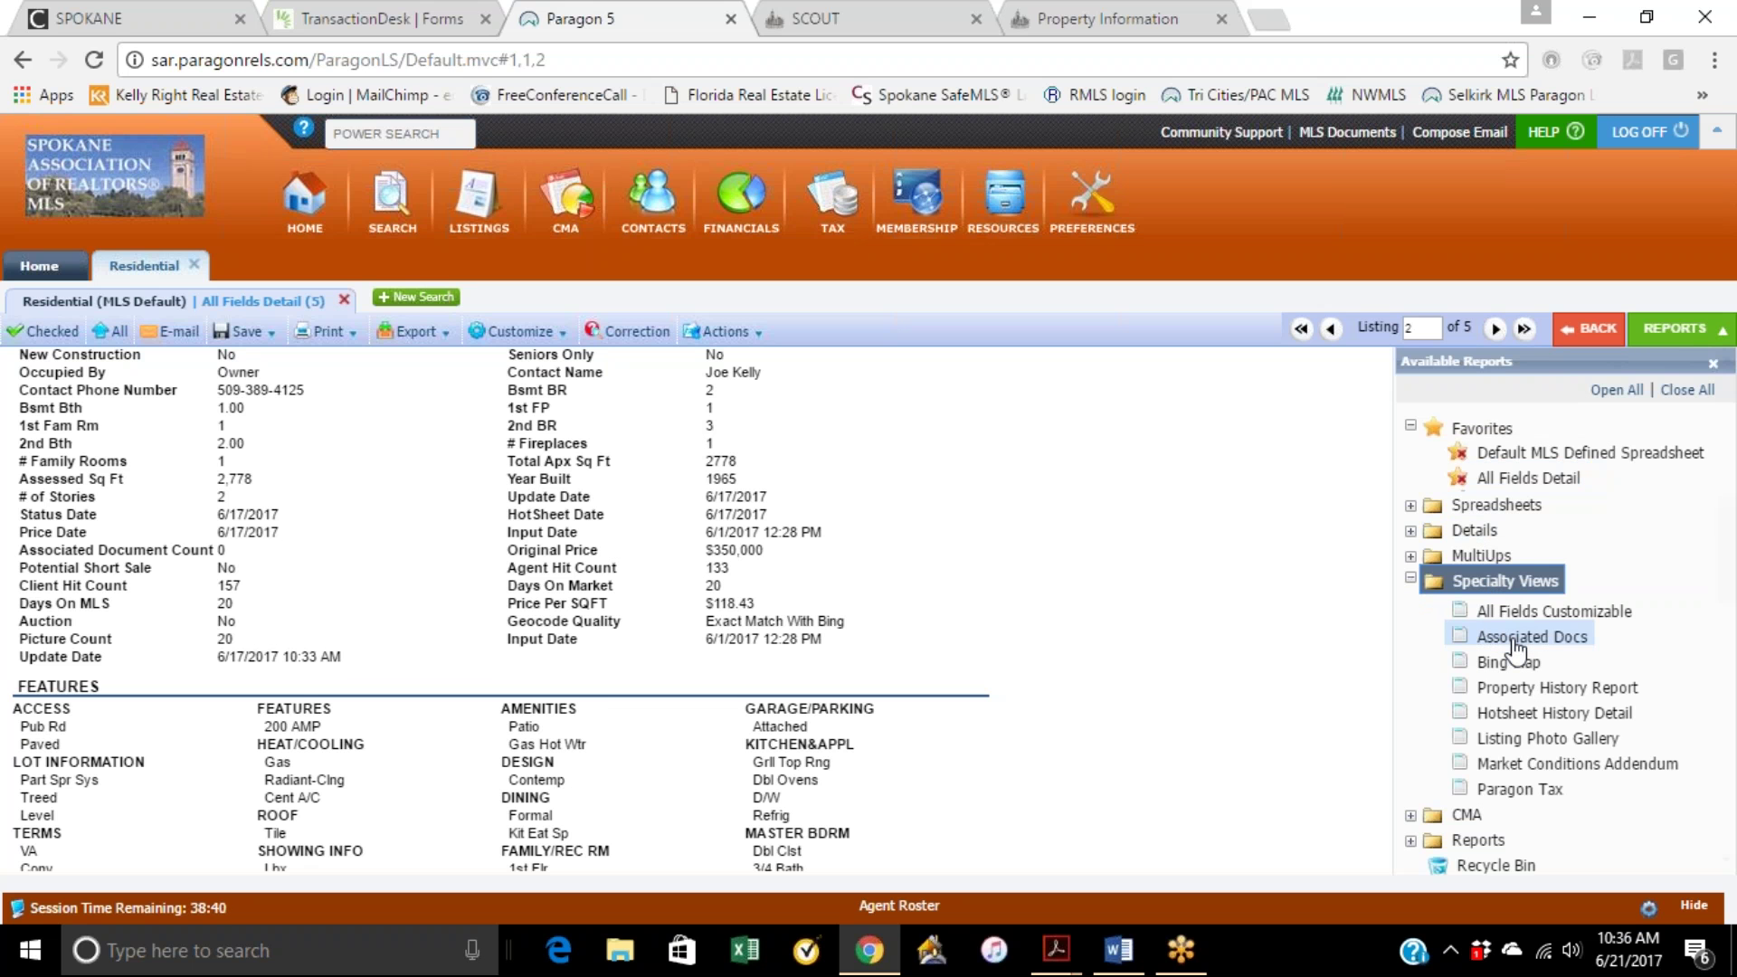
pyautogui.click(1515, 640)
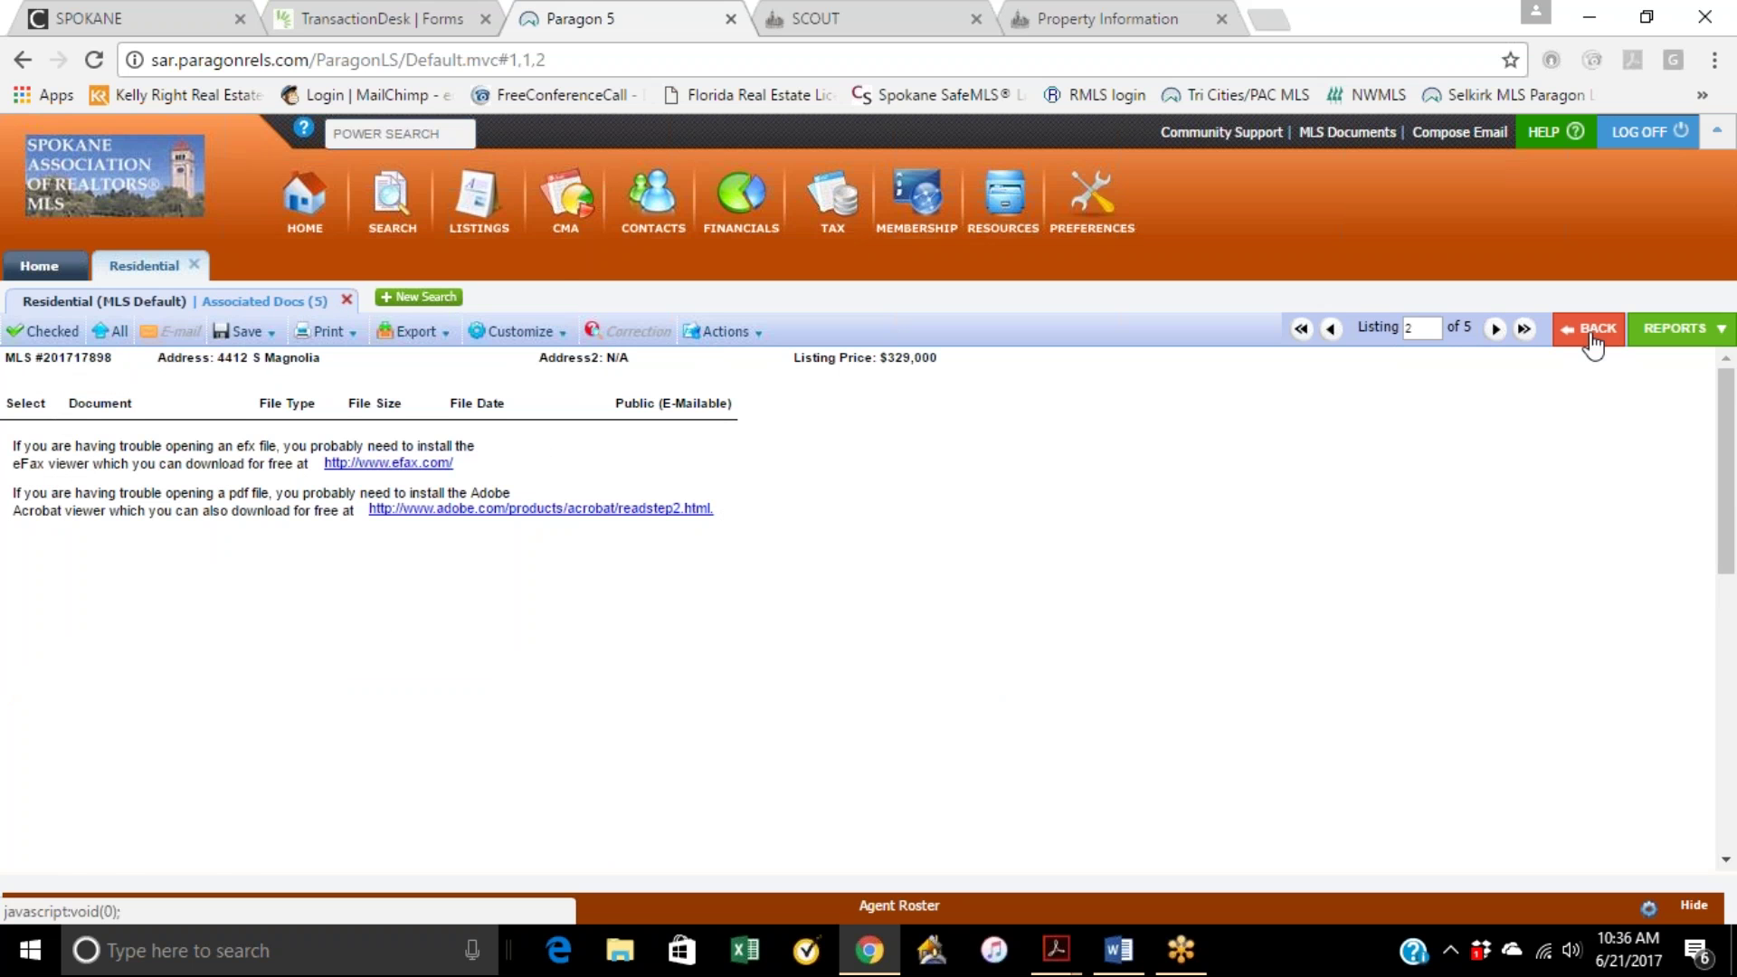
pyautogui.click(1588, 17)
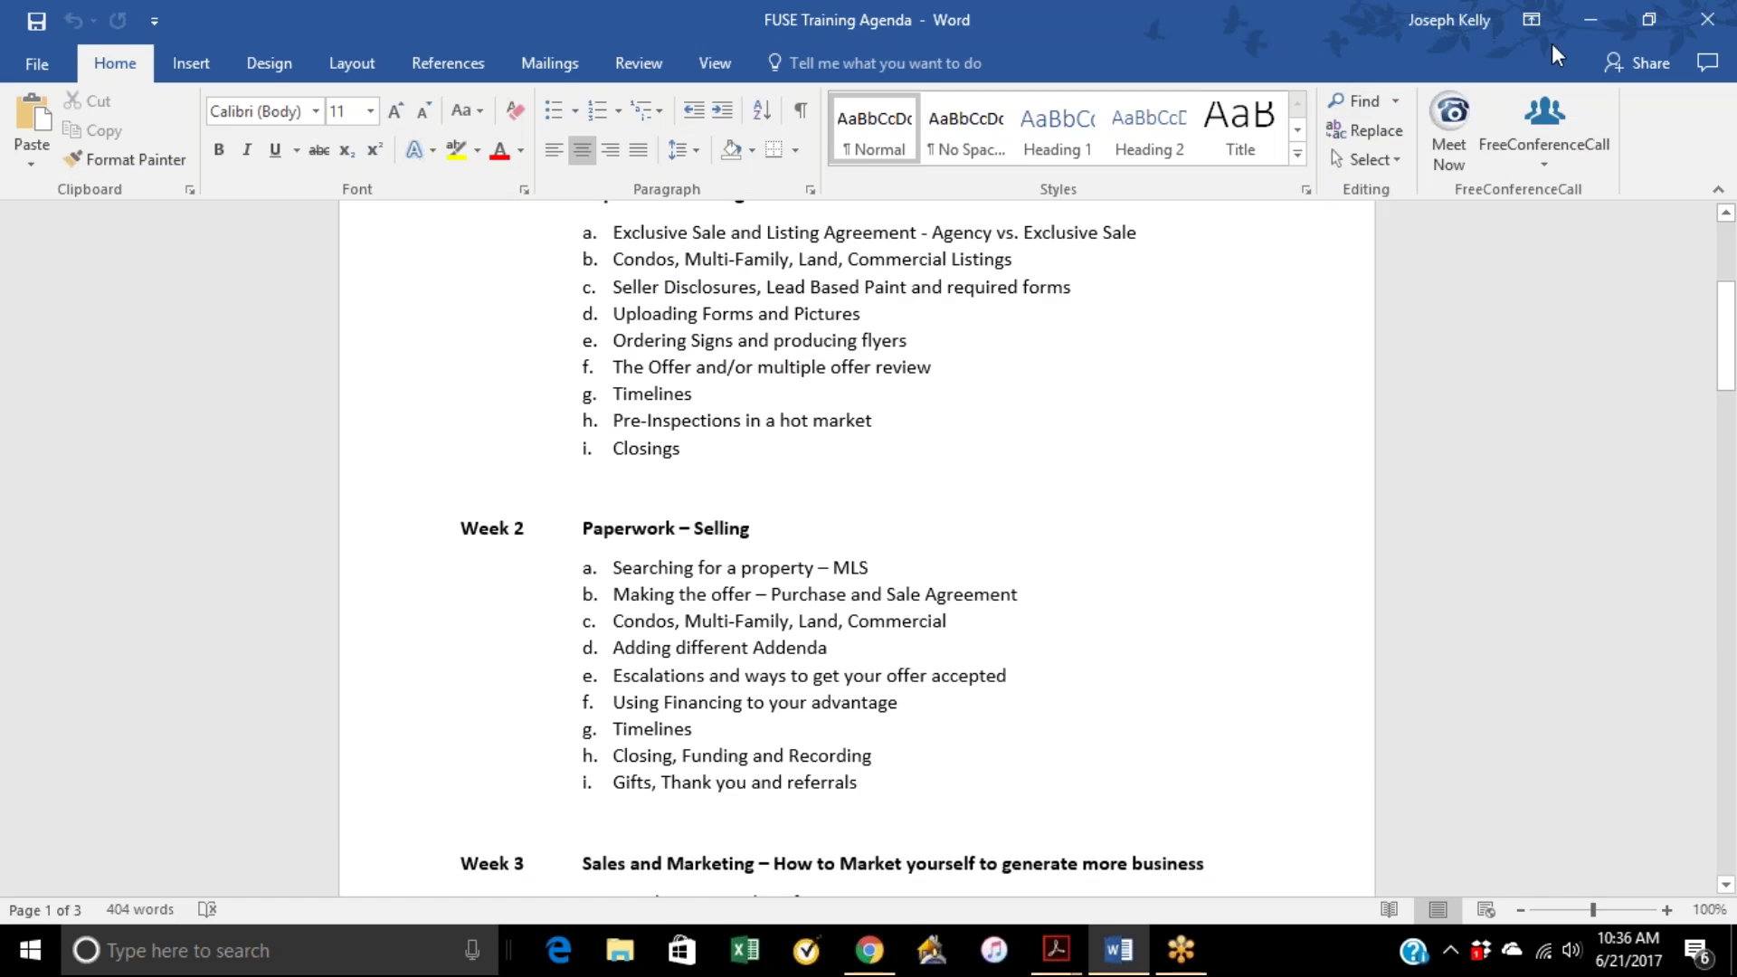
# Step: Open the Moore Sale folder and drag the Form 17 and Form 22J PDFs onto the desktop
pyautogui.click(1589, 19)
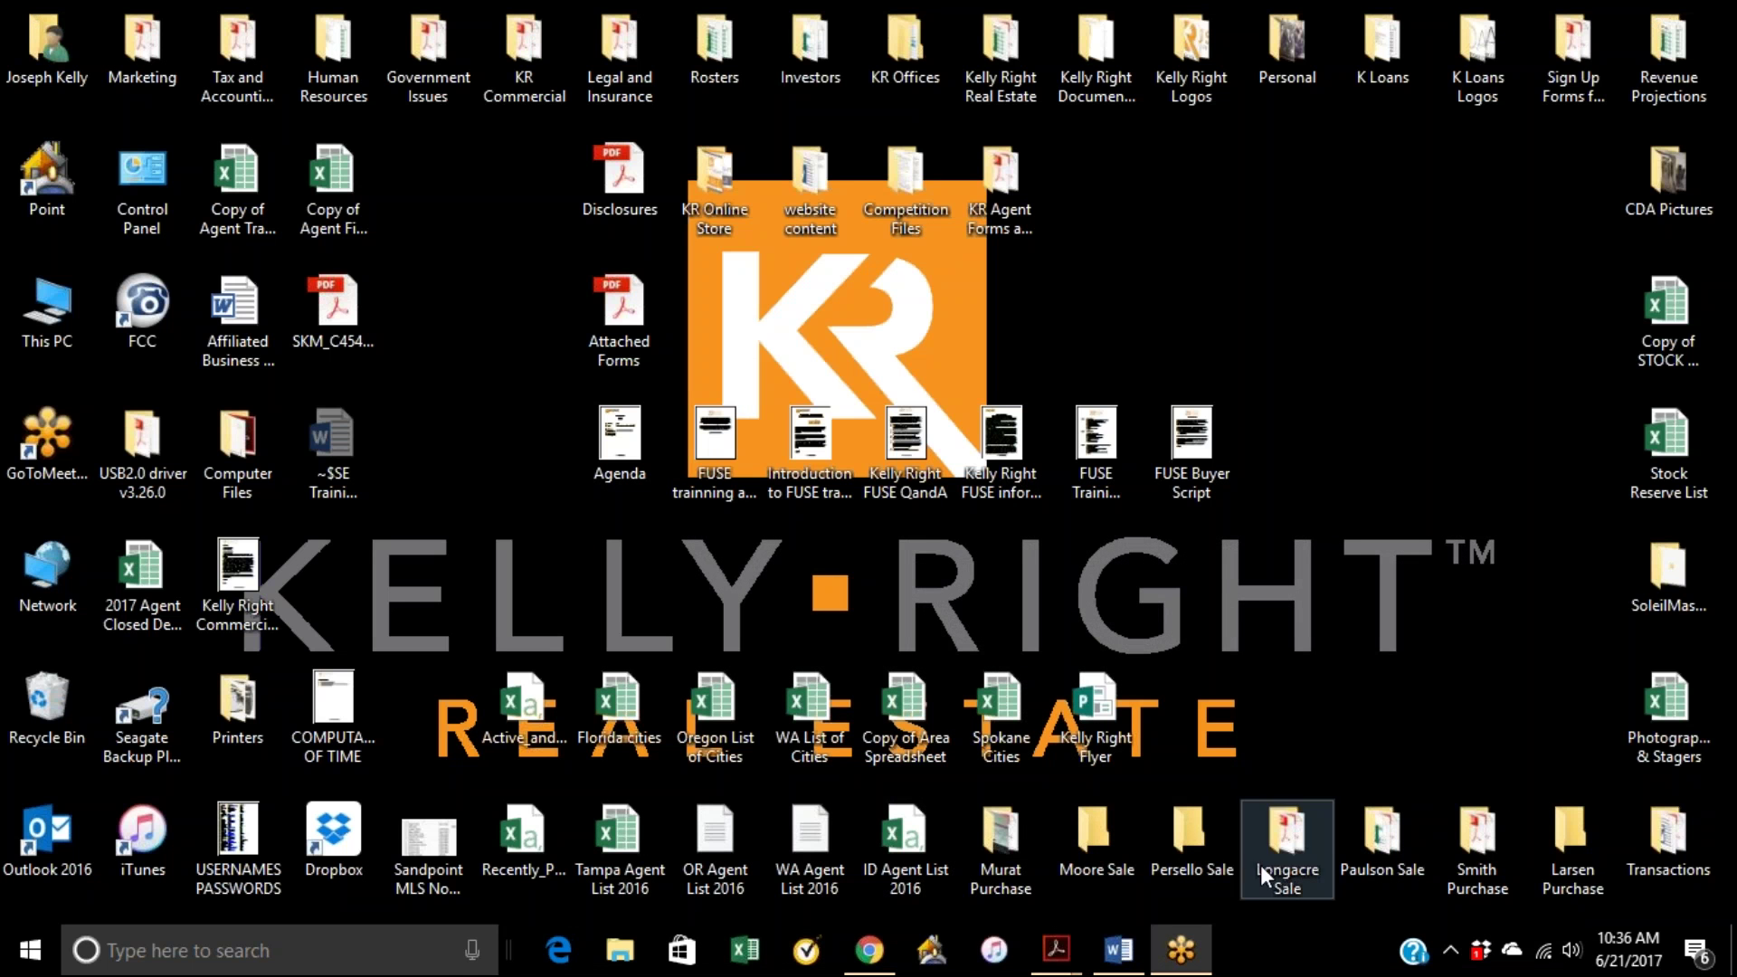
pyautogui.doubleClick(1104, 855)
pyautogui.scroll(-5, 1086, 651)
pyautogui.scroll(-15, 1466, 579)
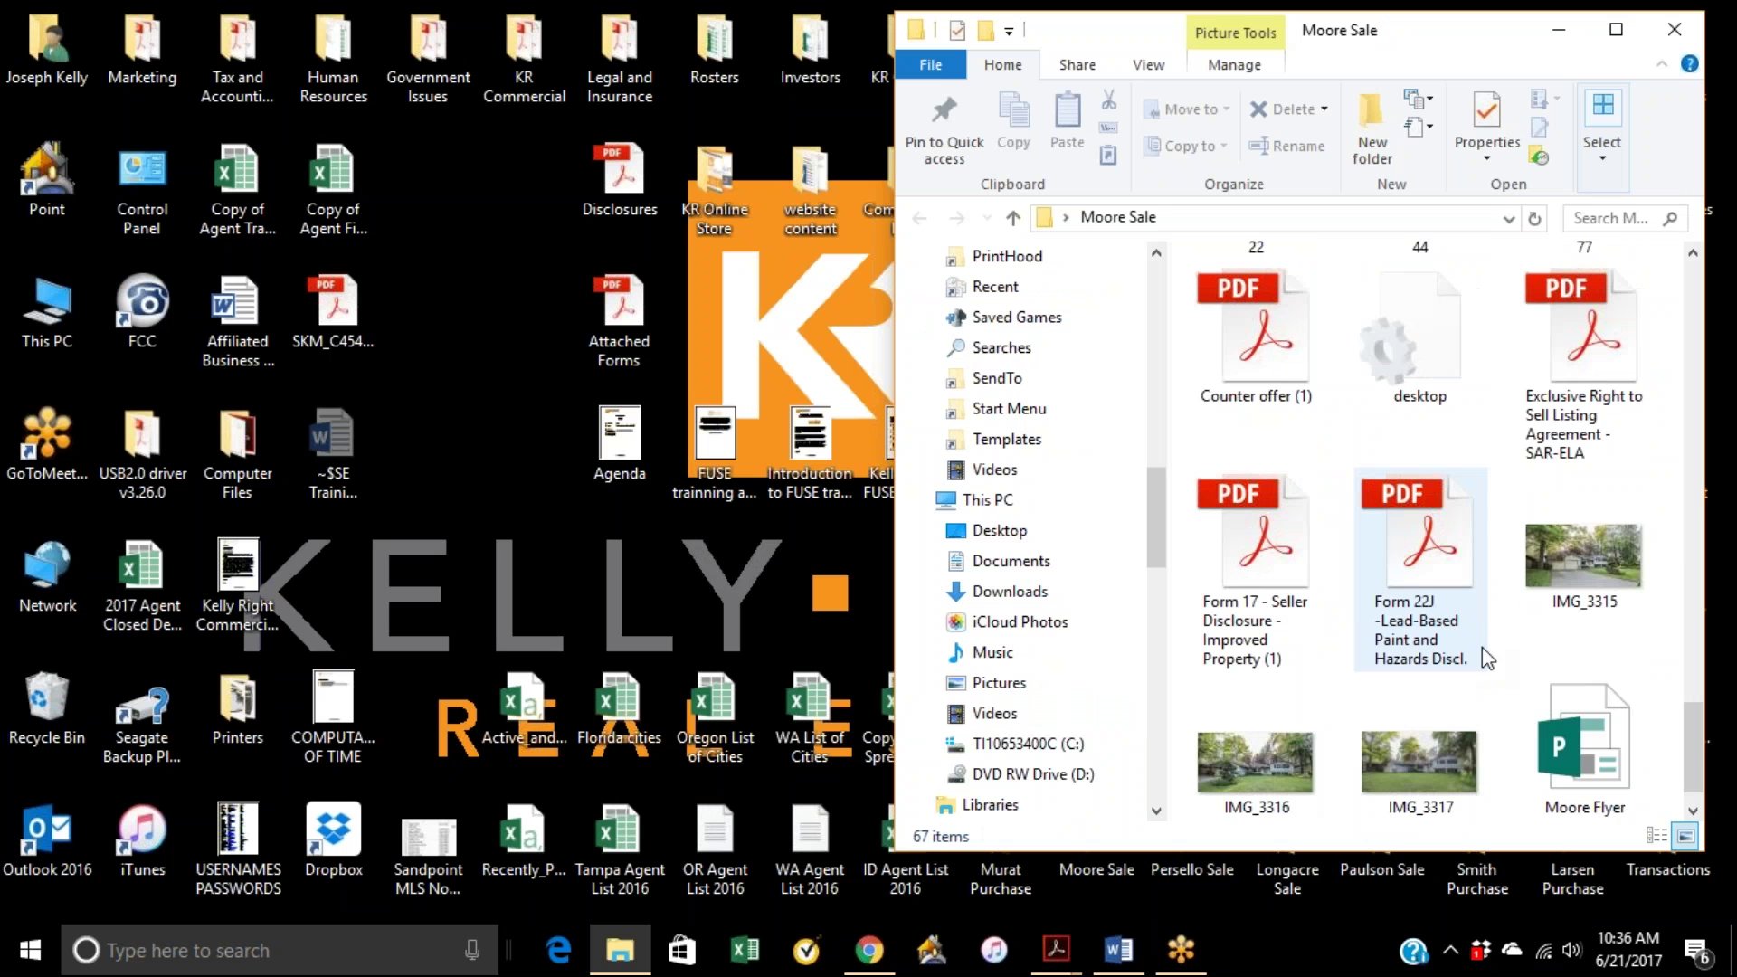
pyautogui.moveTo(896, 776); pyautogui.dragTo(799, 776)
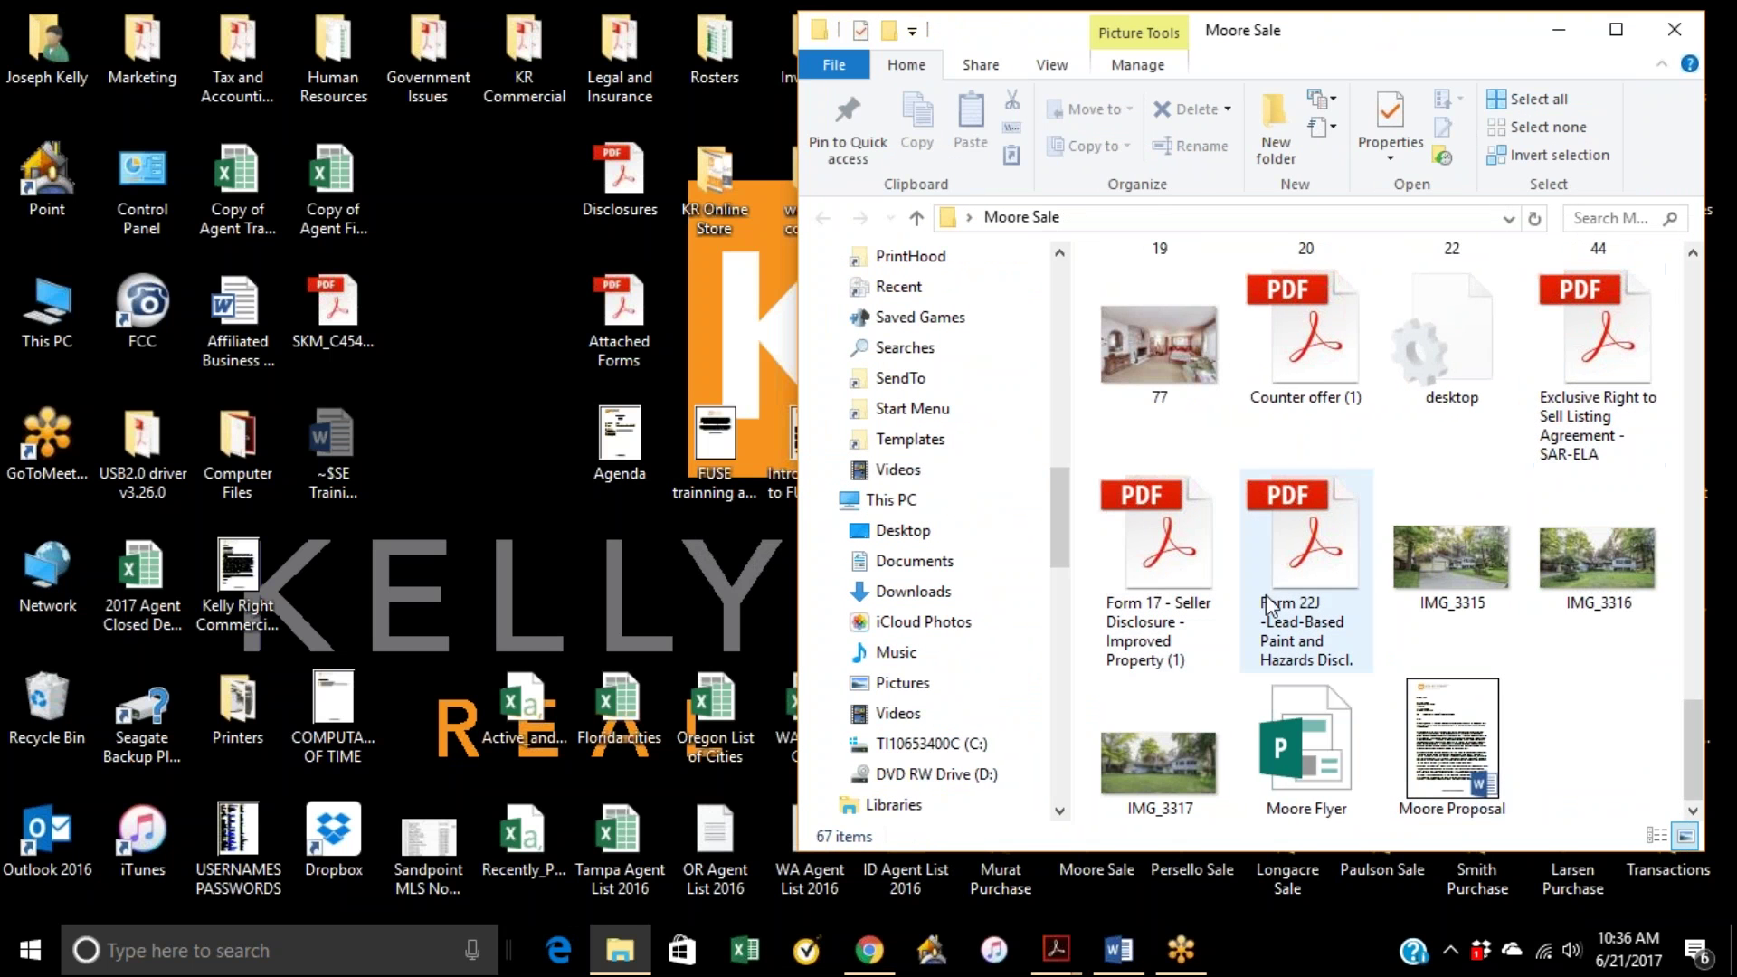
pyautogui.moveTo(1156, 572); pyautogui.dragTo(444, 616)
pyautogui.moveTo(1199, 516); pyautogui.dragTo(577, 651)
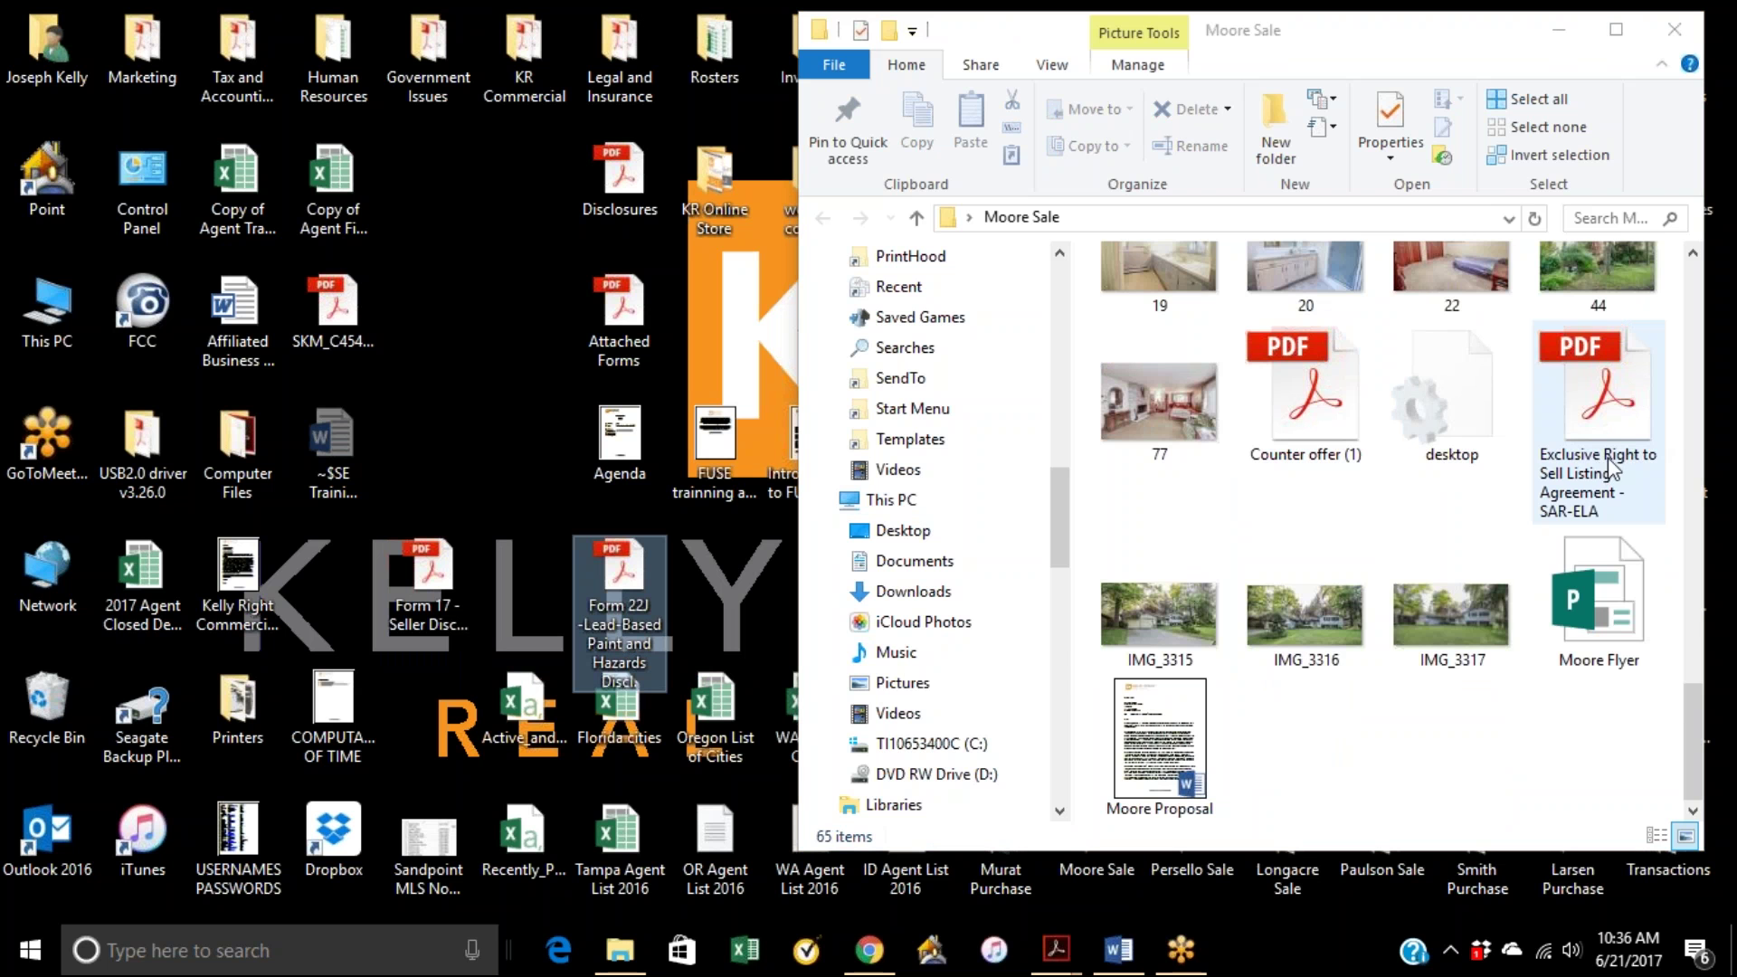
# Step: Close the Moore Sale folder, reposition the Form 17 file, and restore Chrome
pyautogui.scroll(10, 1345, 443)
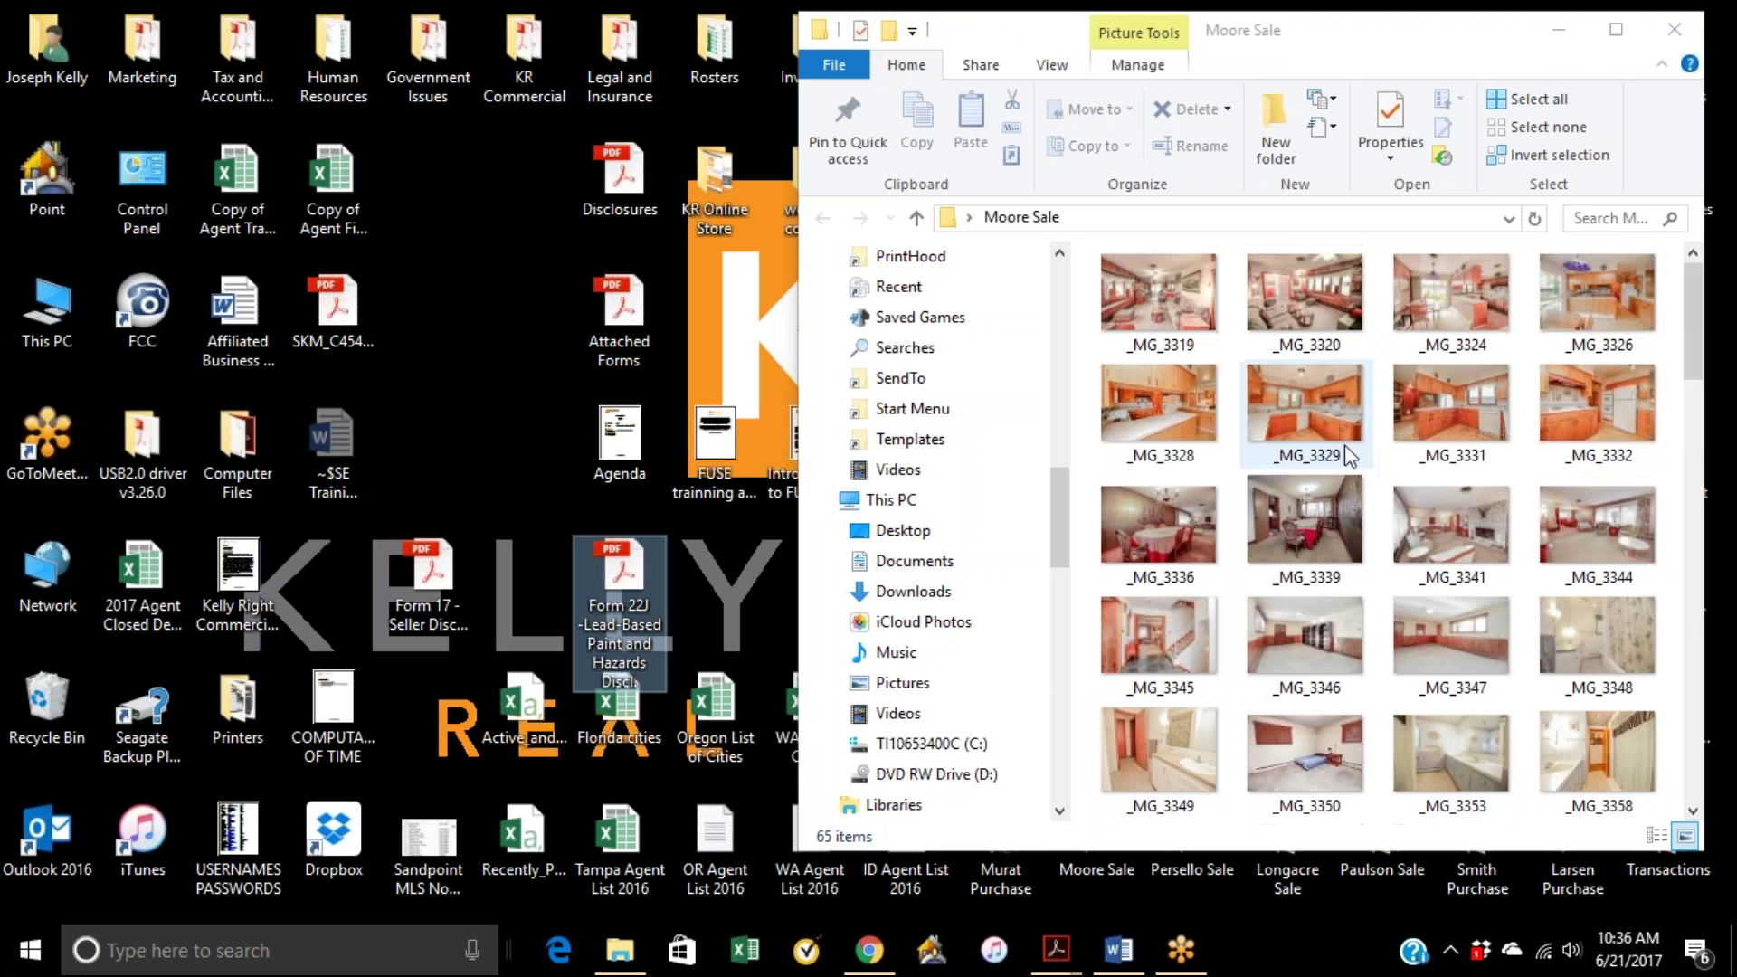
pyautogui.click(1671, 40)
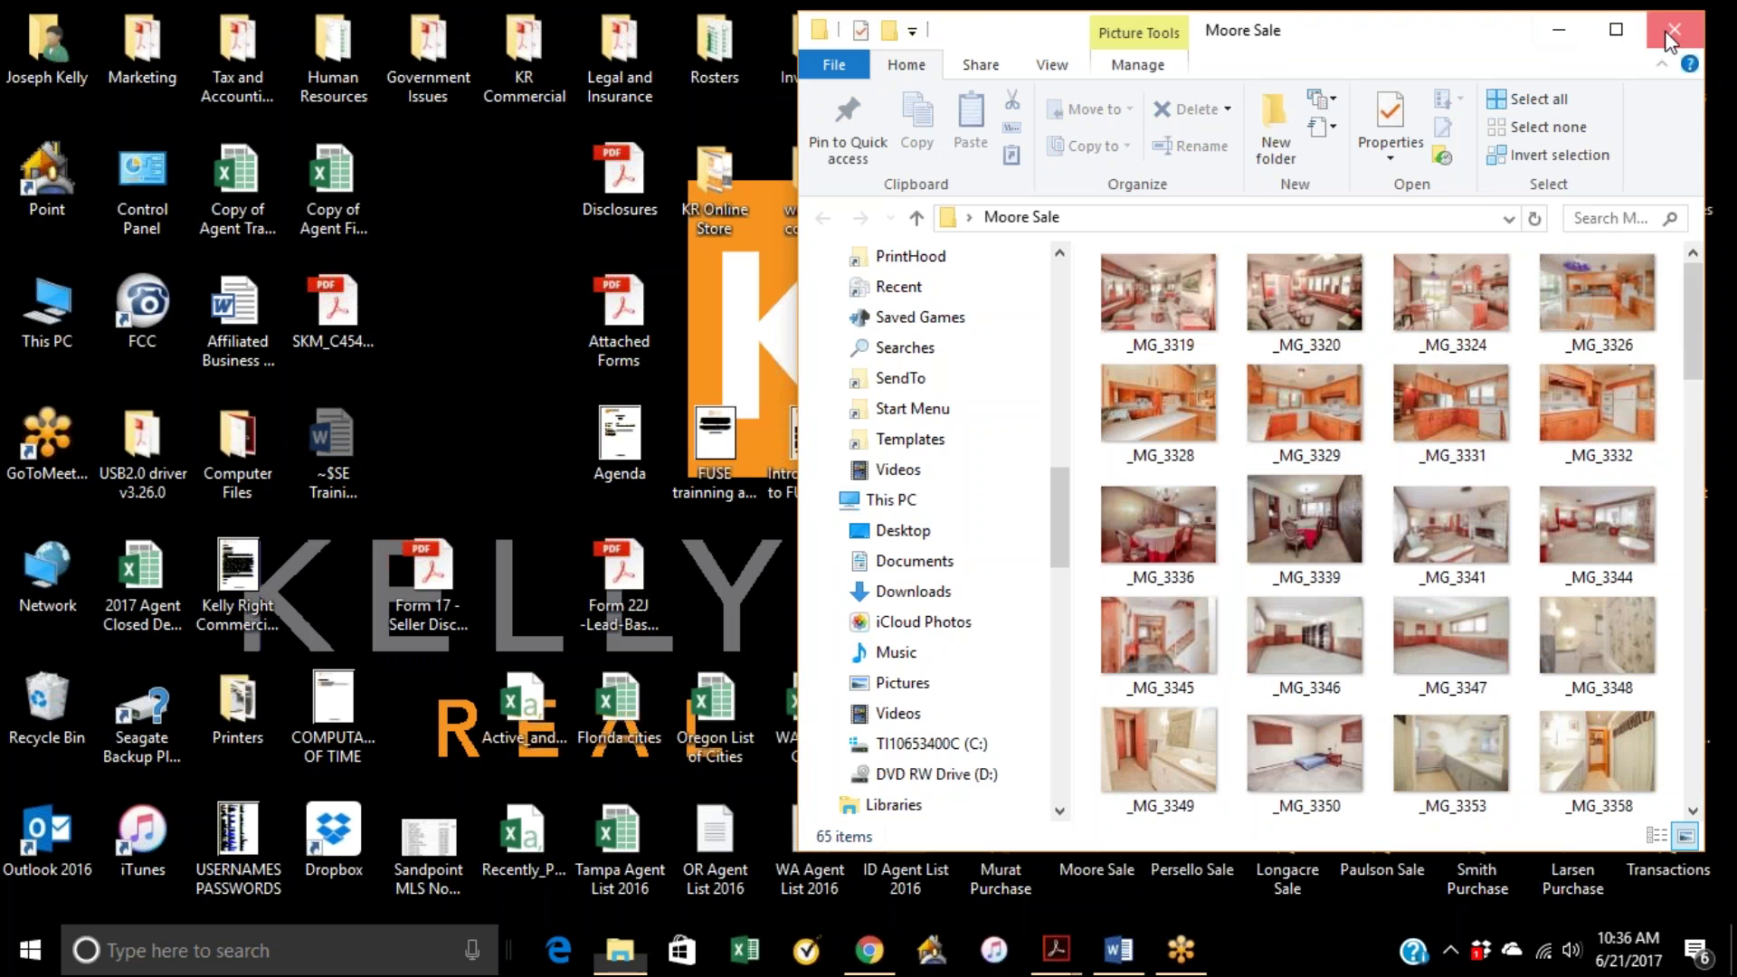
pyautogui.click(1672, 40)
pyautogui.moveTo(472, 582); pyautogui.dragTo(574, 577)
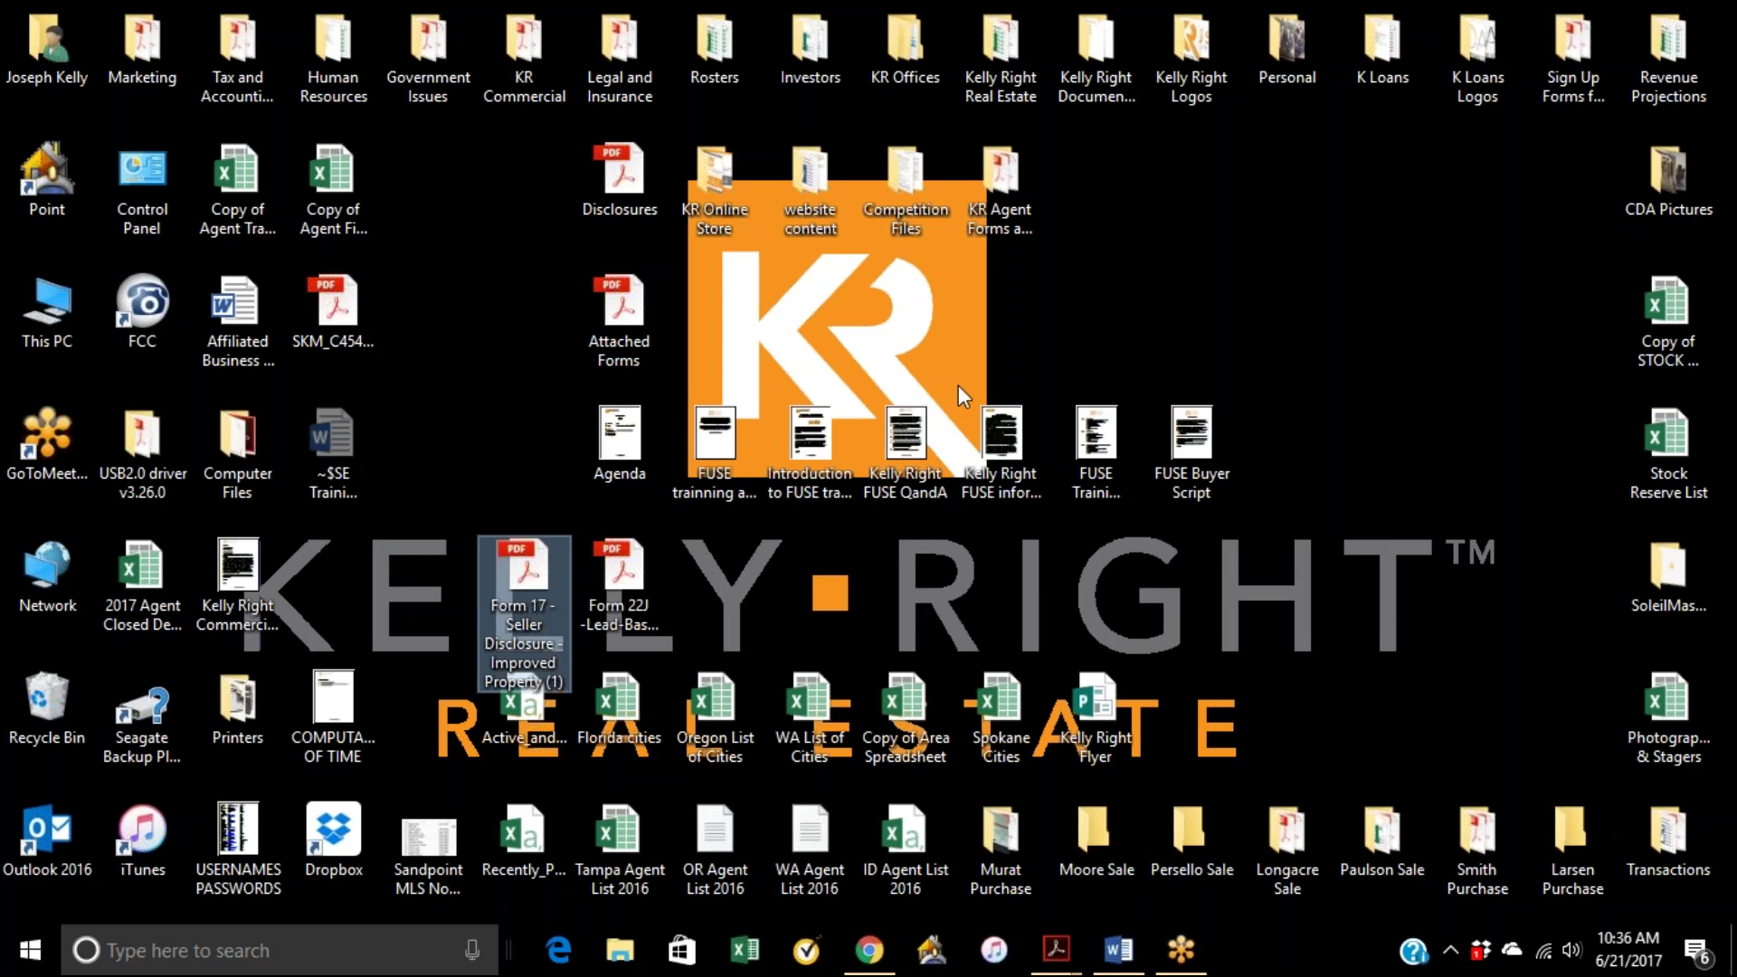
pyautogui.click(870, 951)
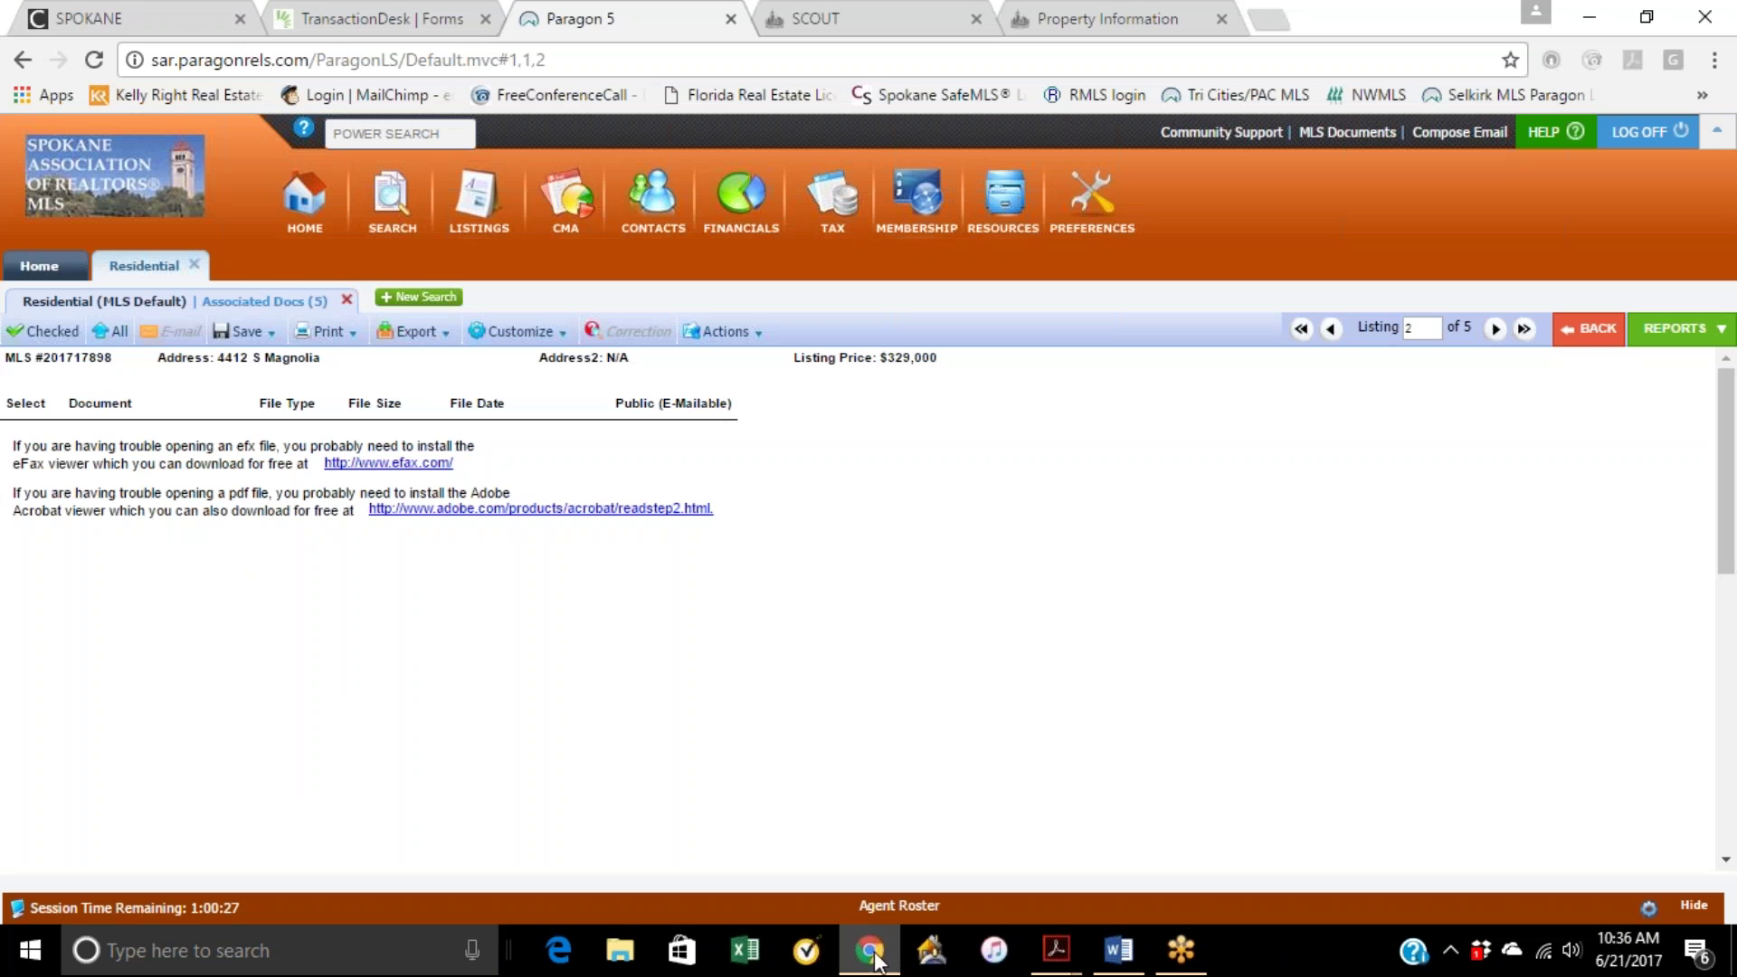
# Step: Drag the Form 17 Seller Disclosure and Form 22J Lead-Based Paint PDFs into the Drag & Drop zone
pyautogui.click(425, 19)
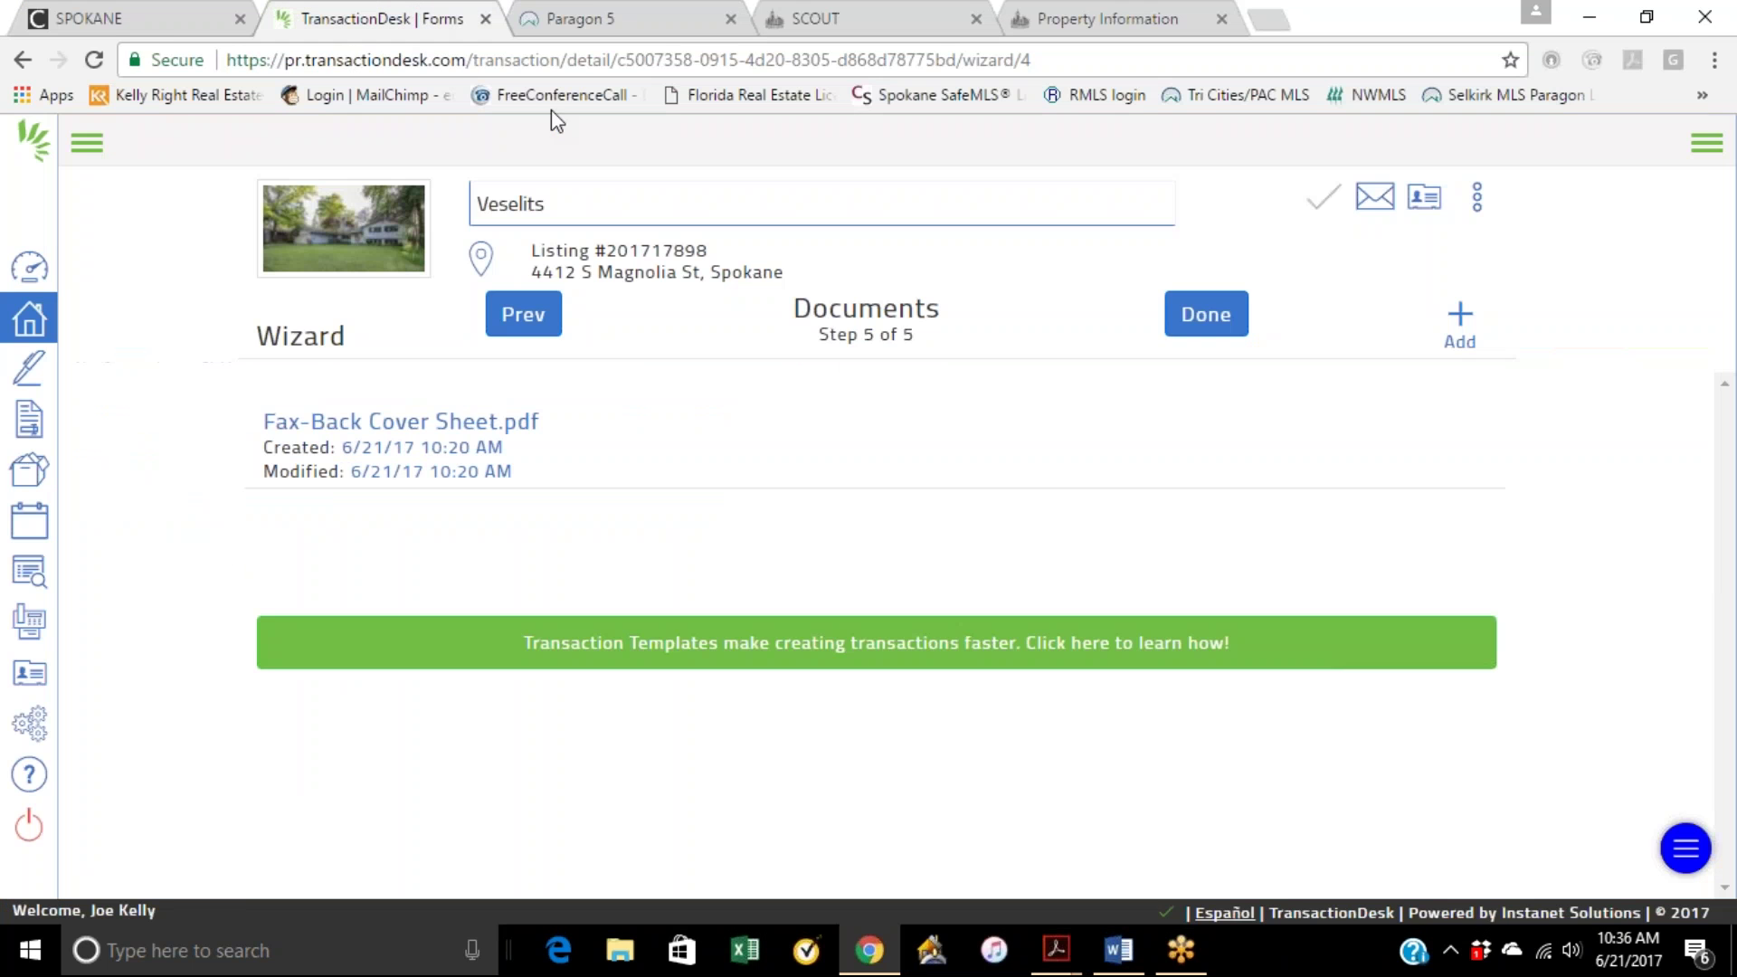
pyautogui.click(1459, 321)
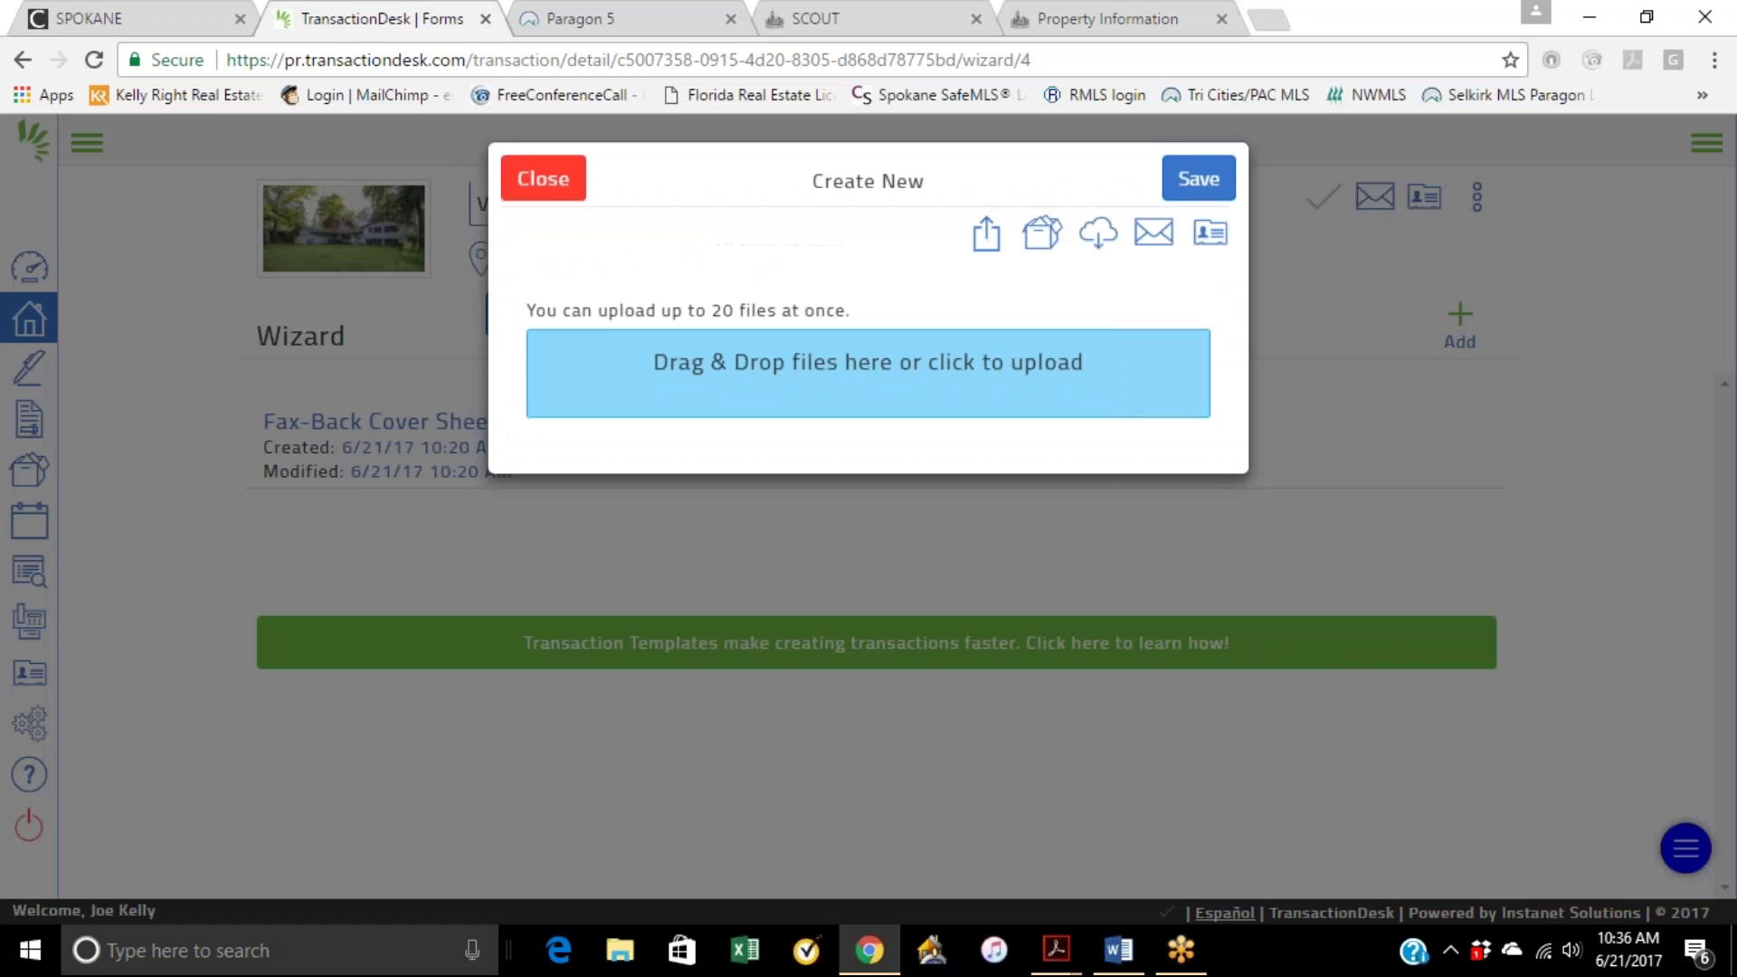
pyautogui.click(1646, 17)
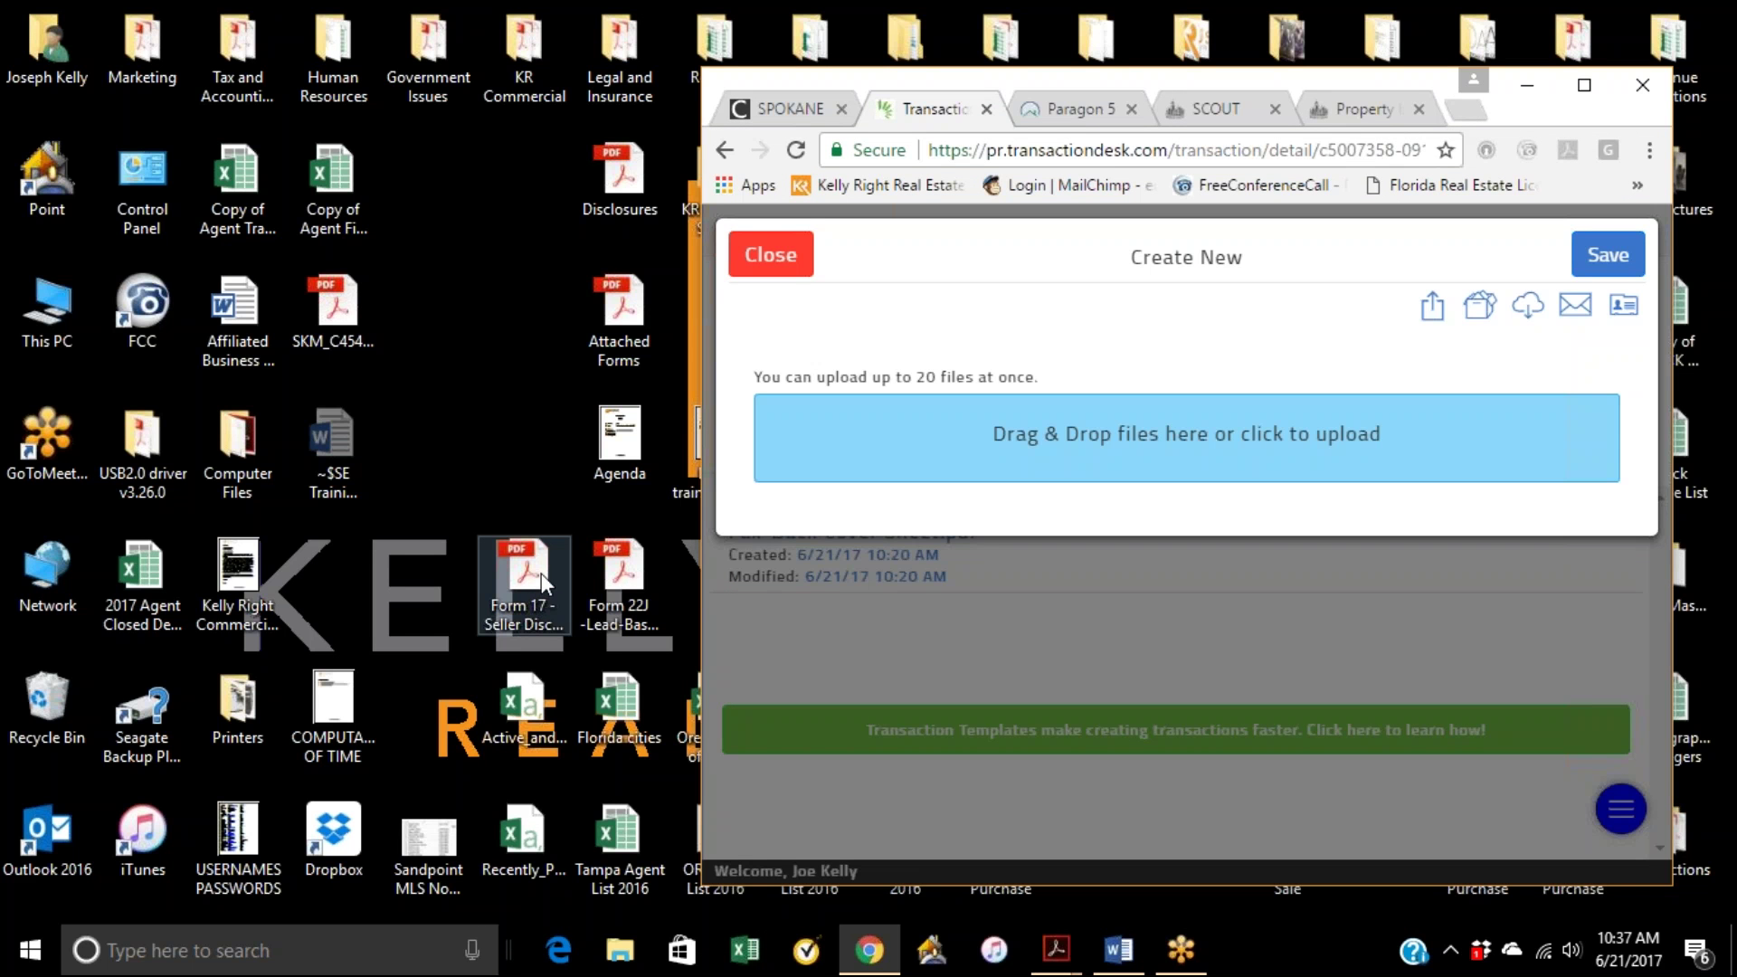
pyautogui.moveTo(541, 578); pyautogui.dragTo(979, 441)
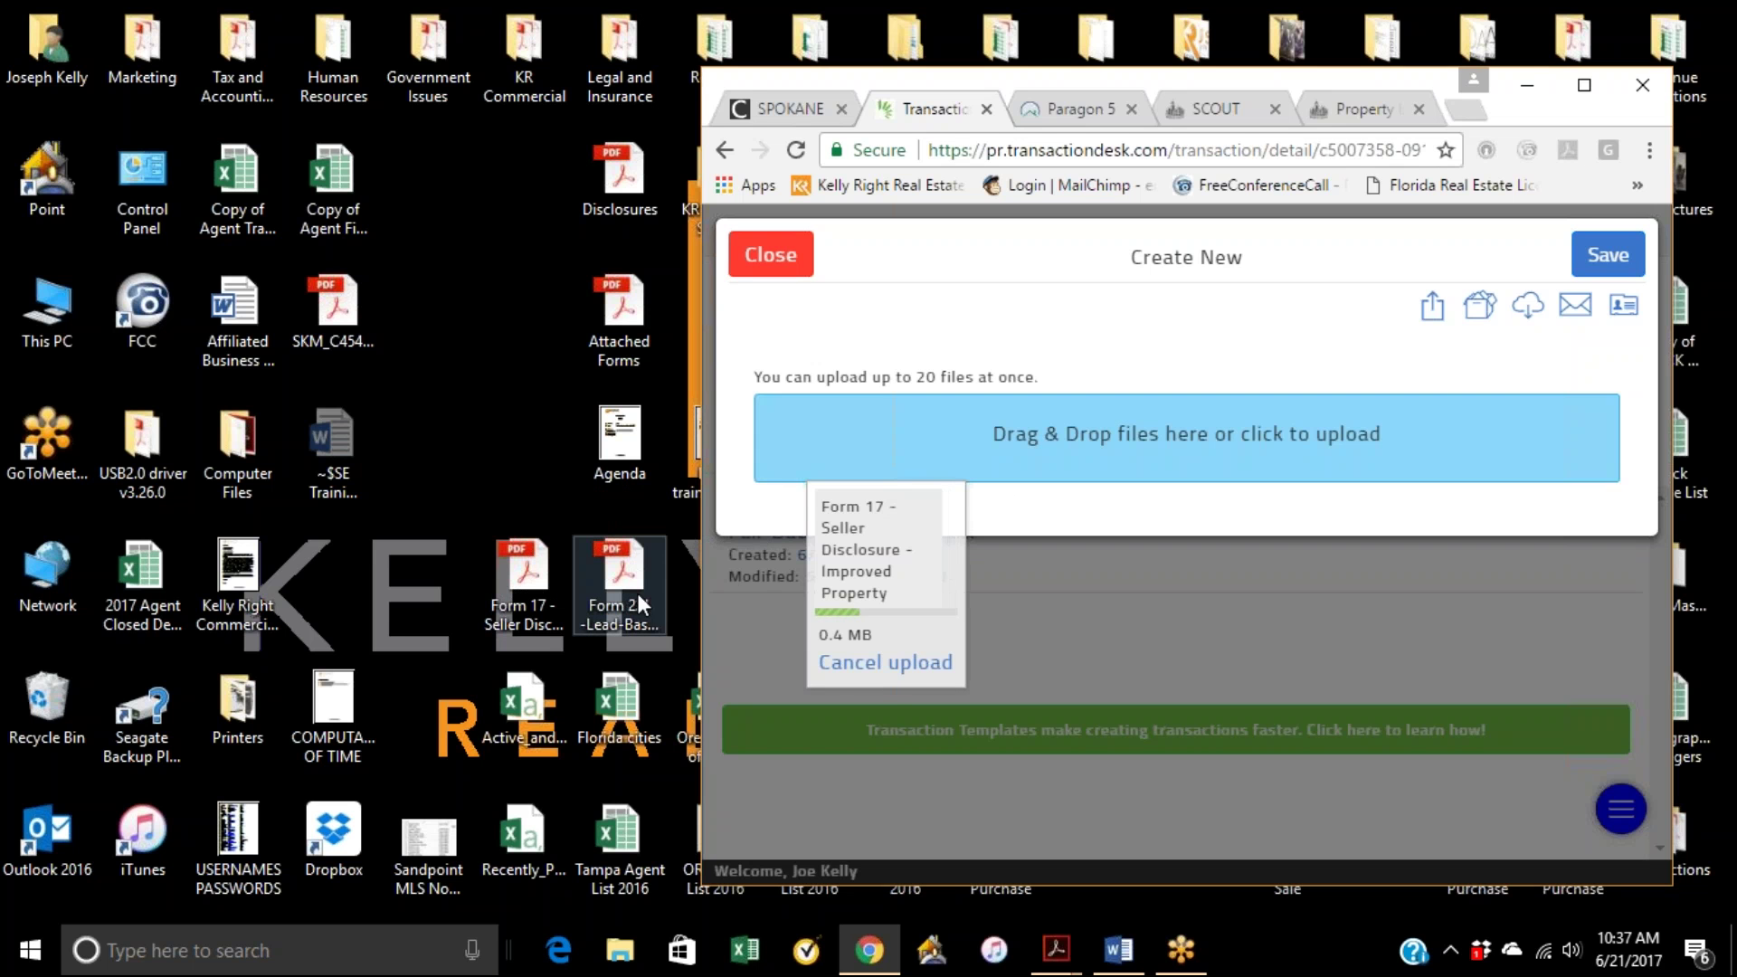
pyautogui.moveTo(637, 603); pyautogui.dragTo(1201, 456)
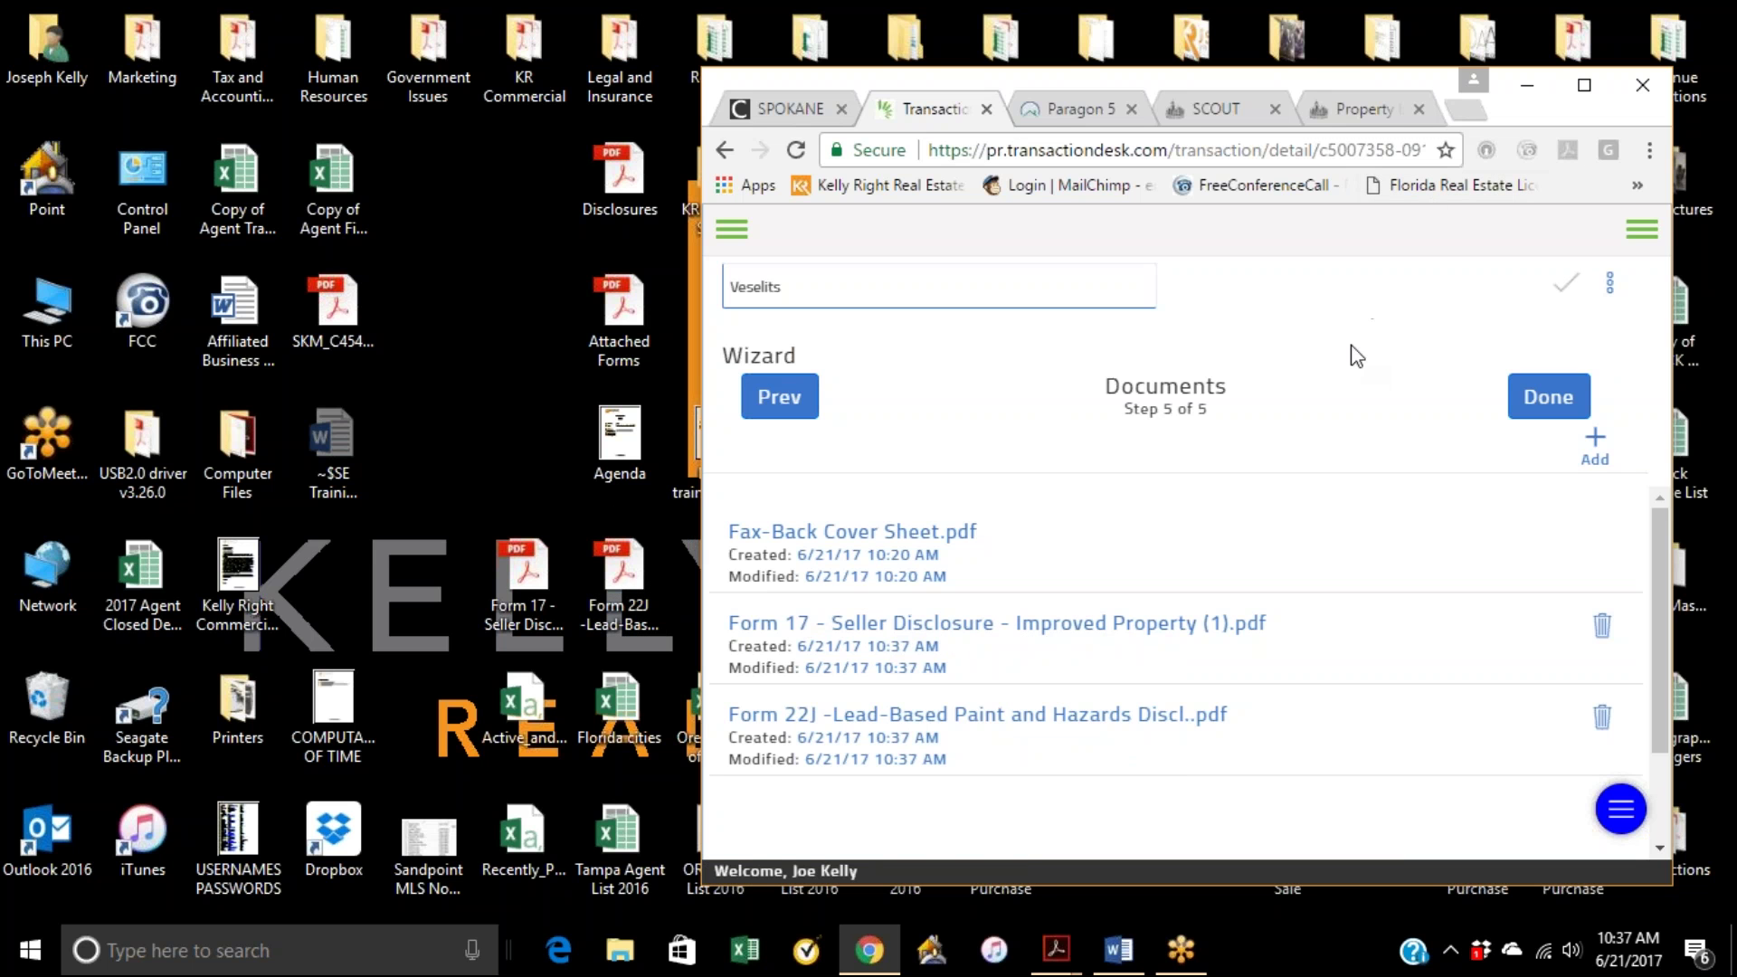
pyautogui.click(1583, 84)
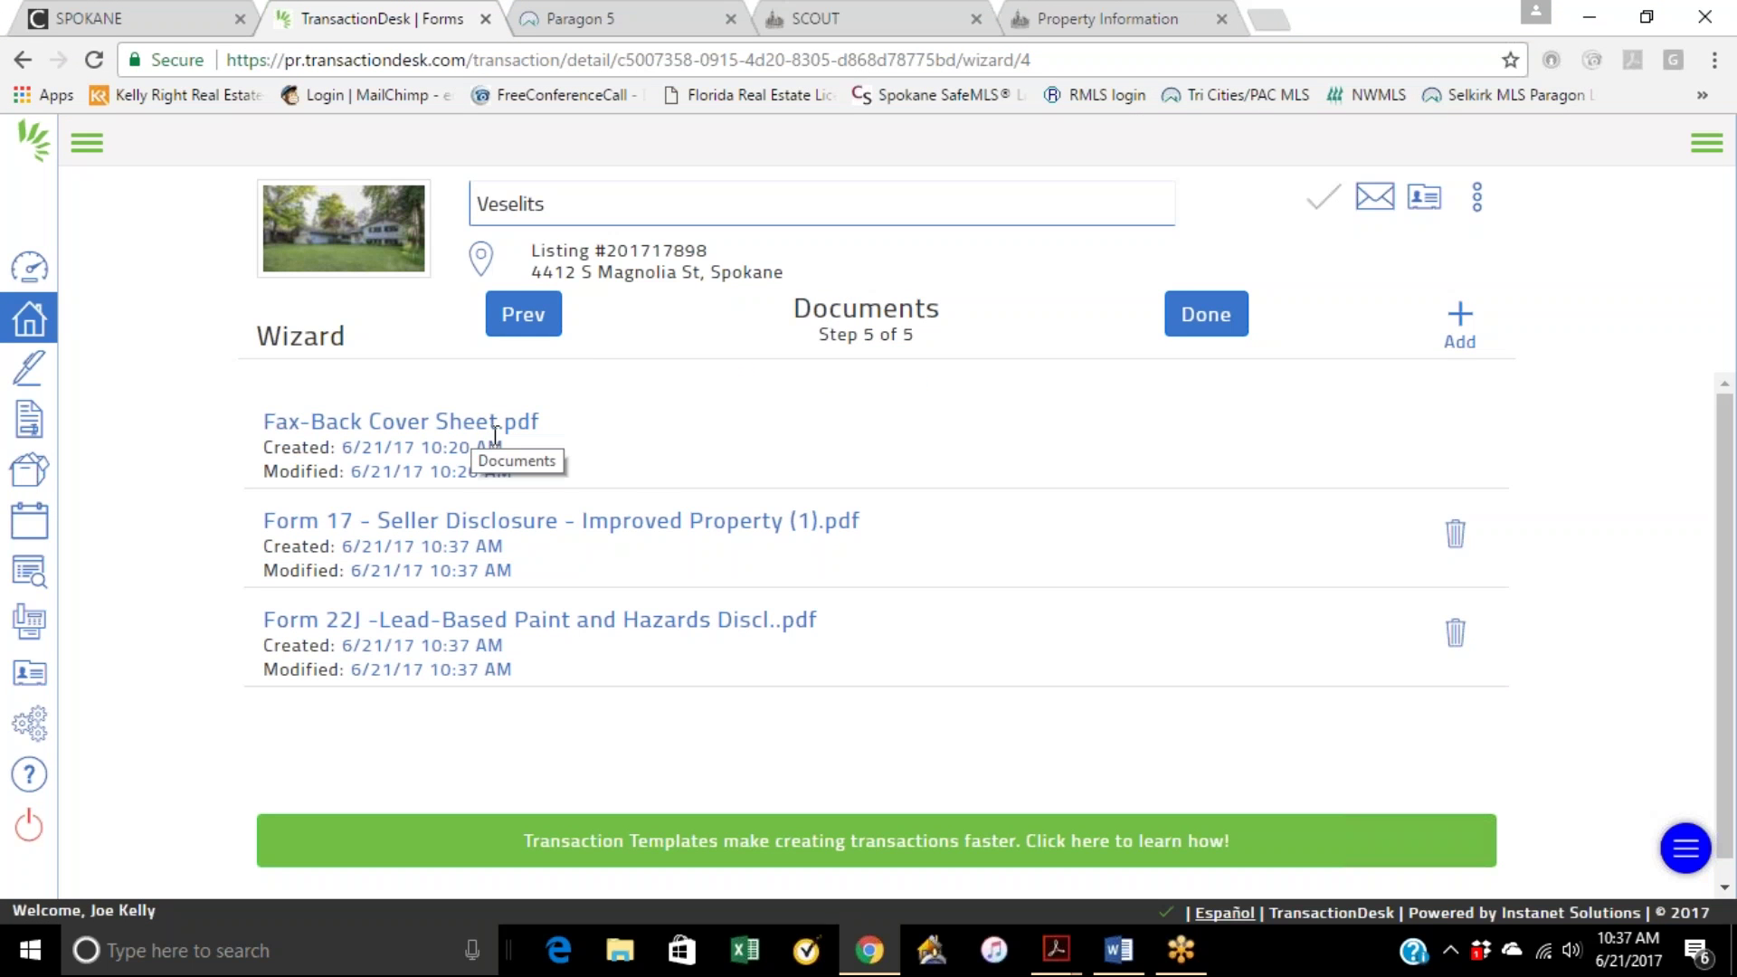
# Step: Back on the Forms step, add the Form P1 Law of Real Estate Agency Pamphlet
pyautogui.click(522, 316)
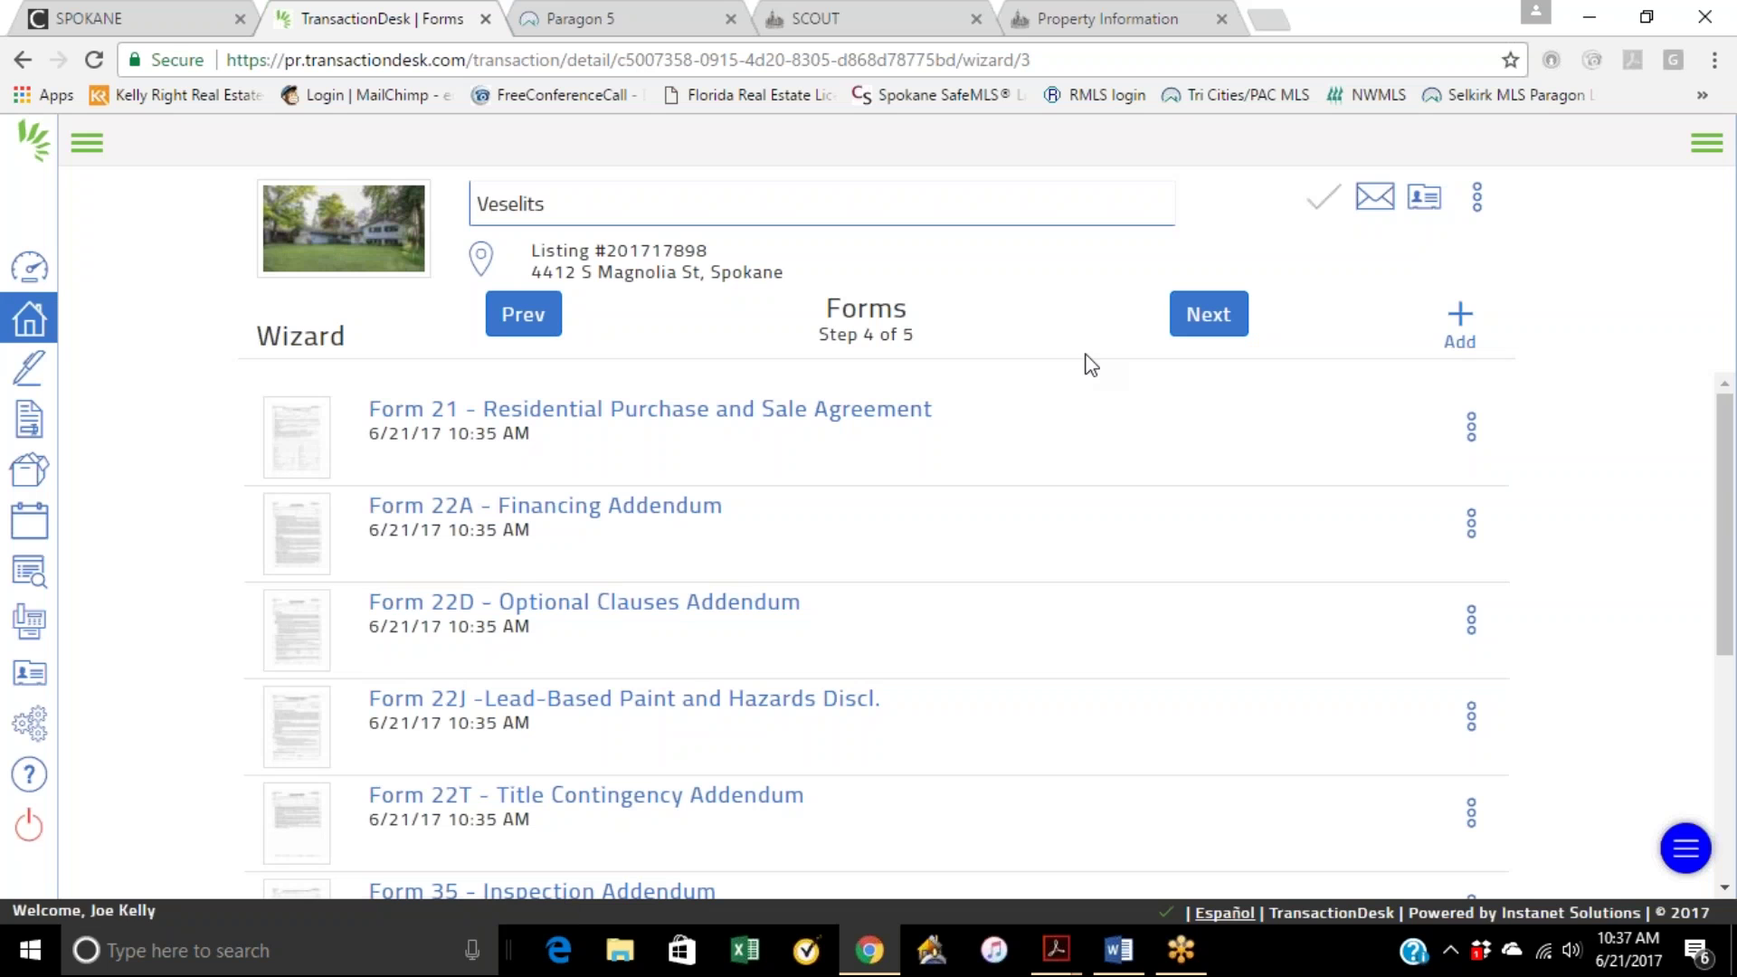
pyautogui.click(1463, 323)
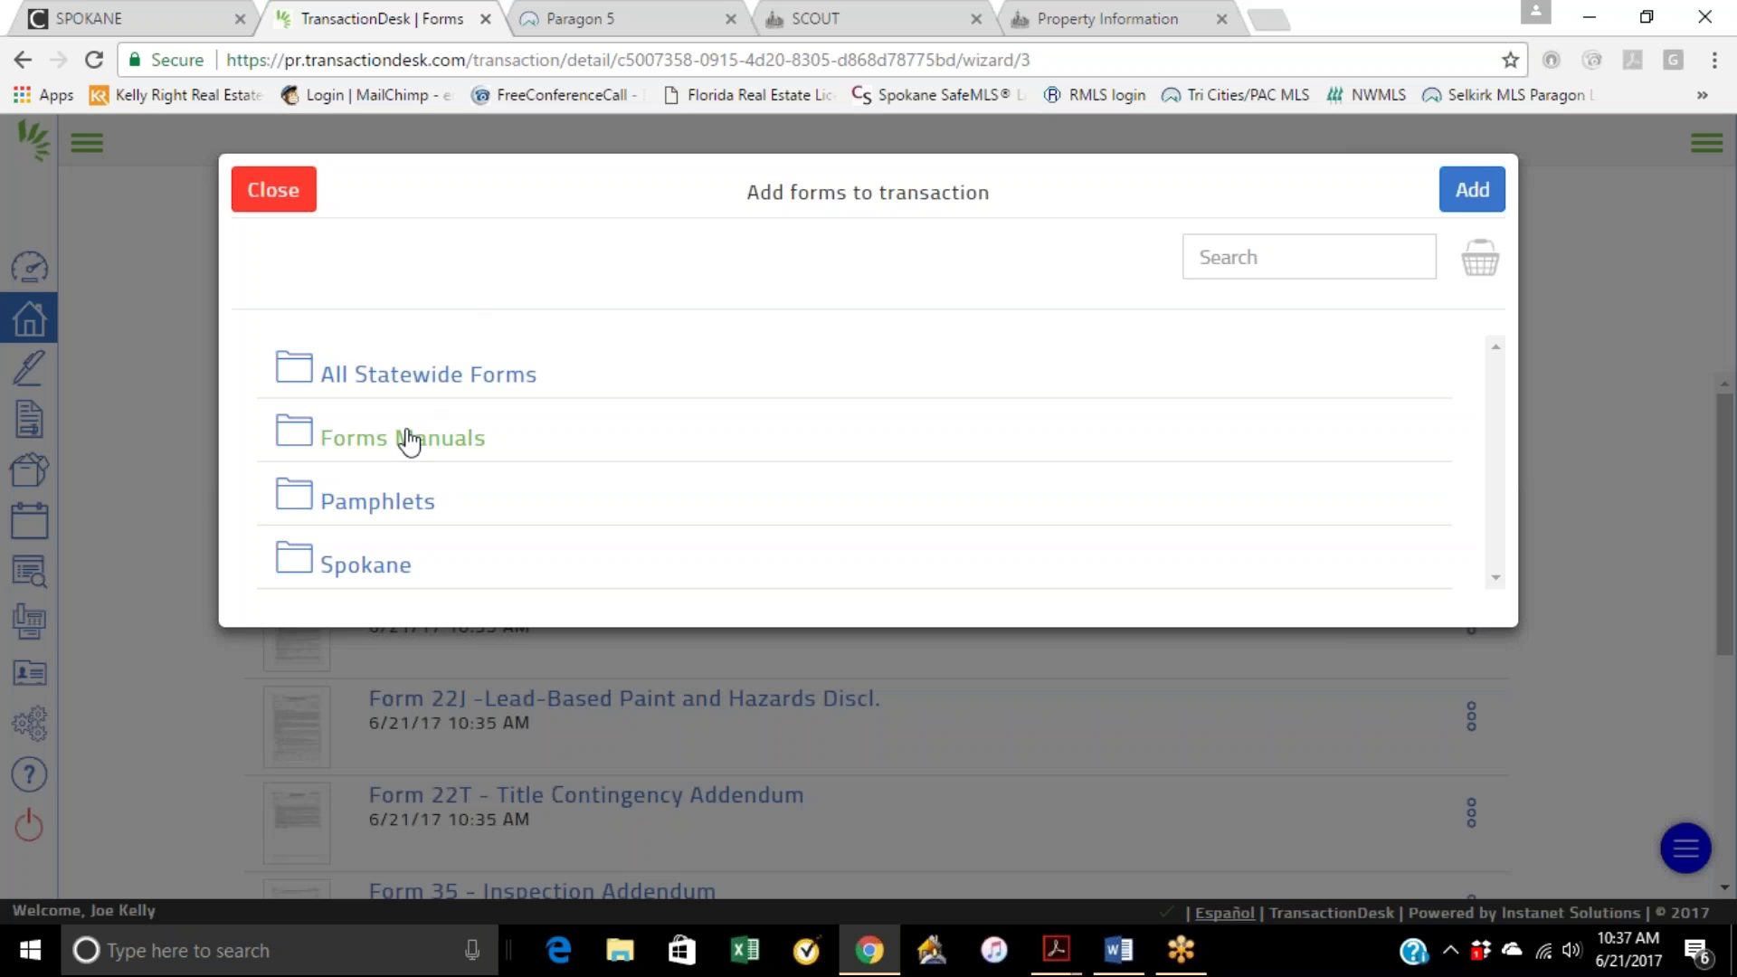
pyautogui.click(383, 512)
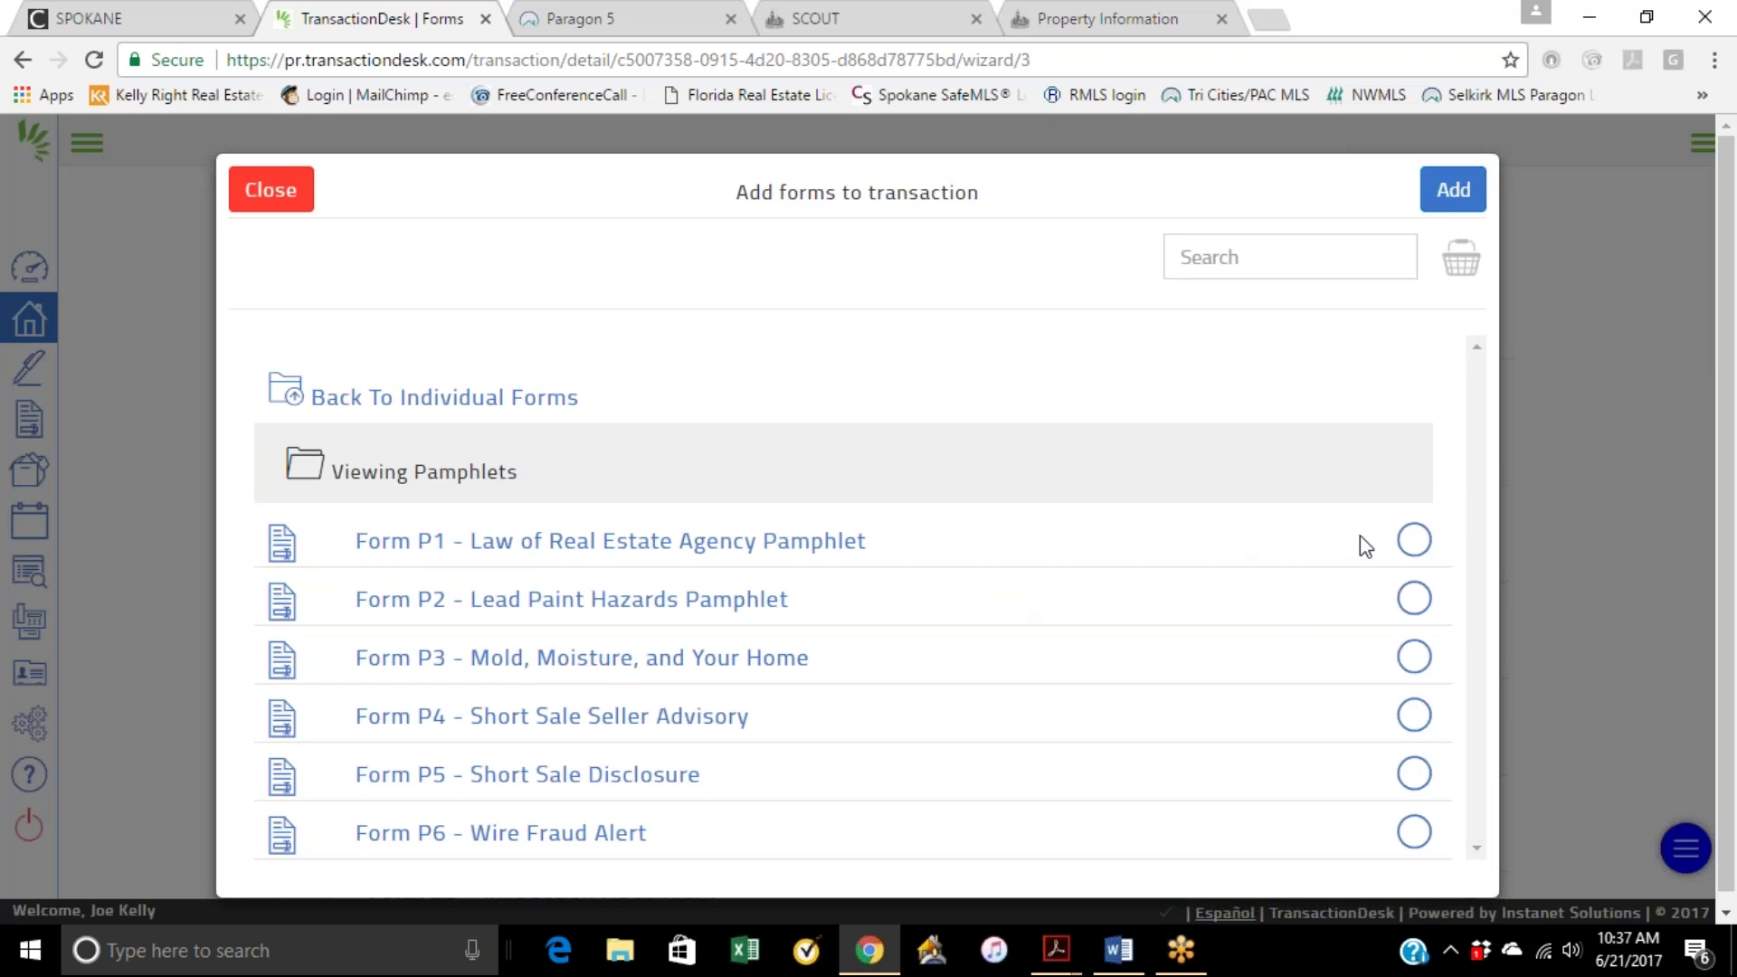
pyautogui.click(1413, 542)
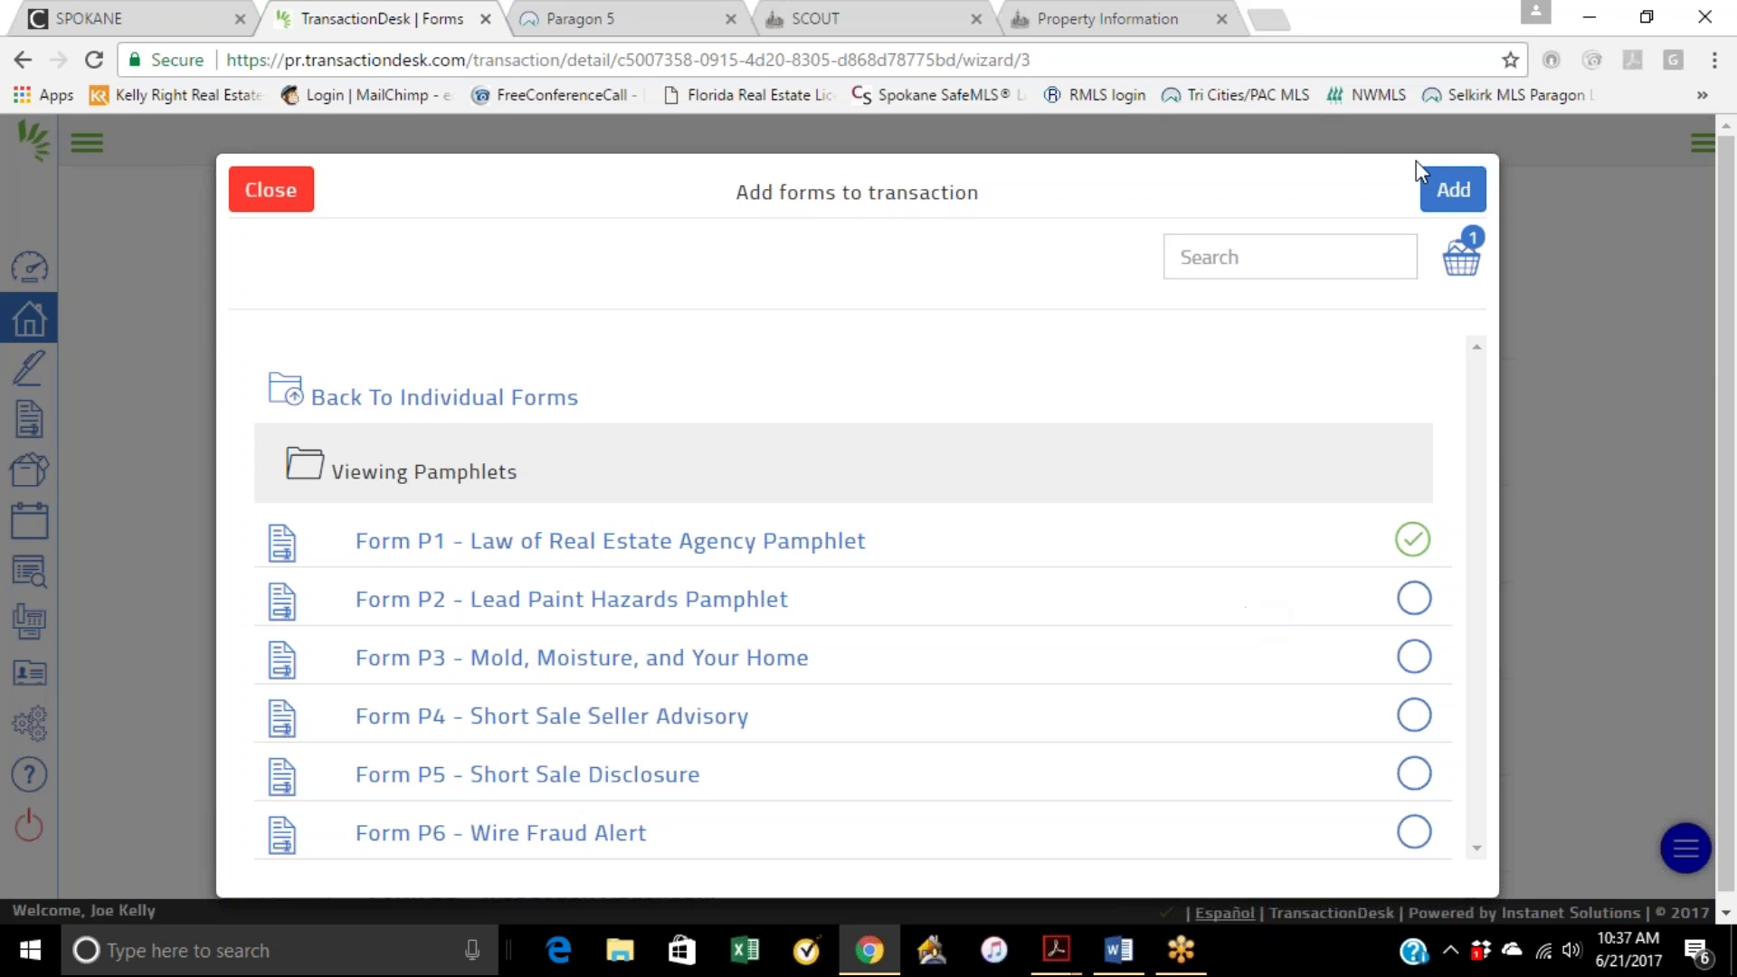
pyautogui.click(1450, 192)
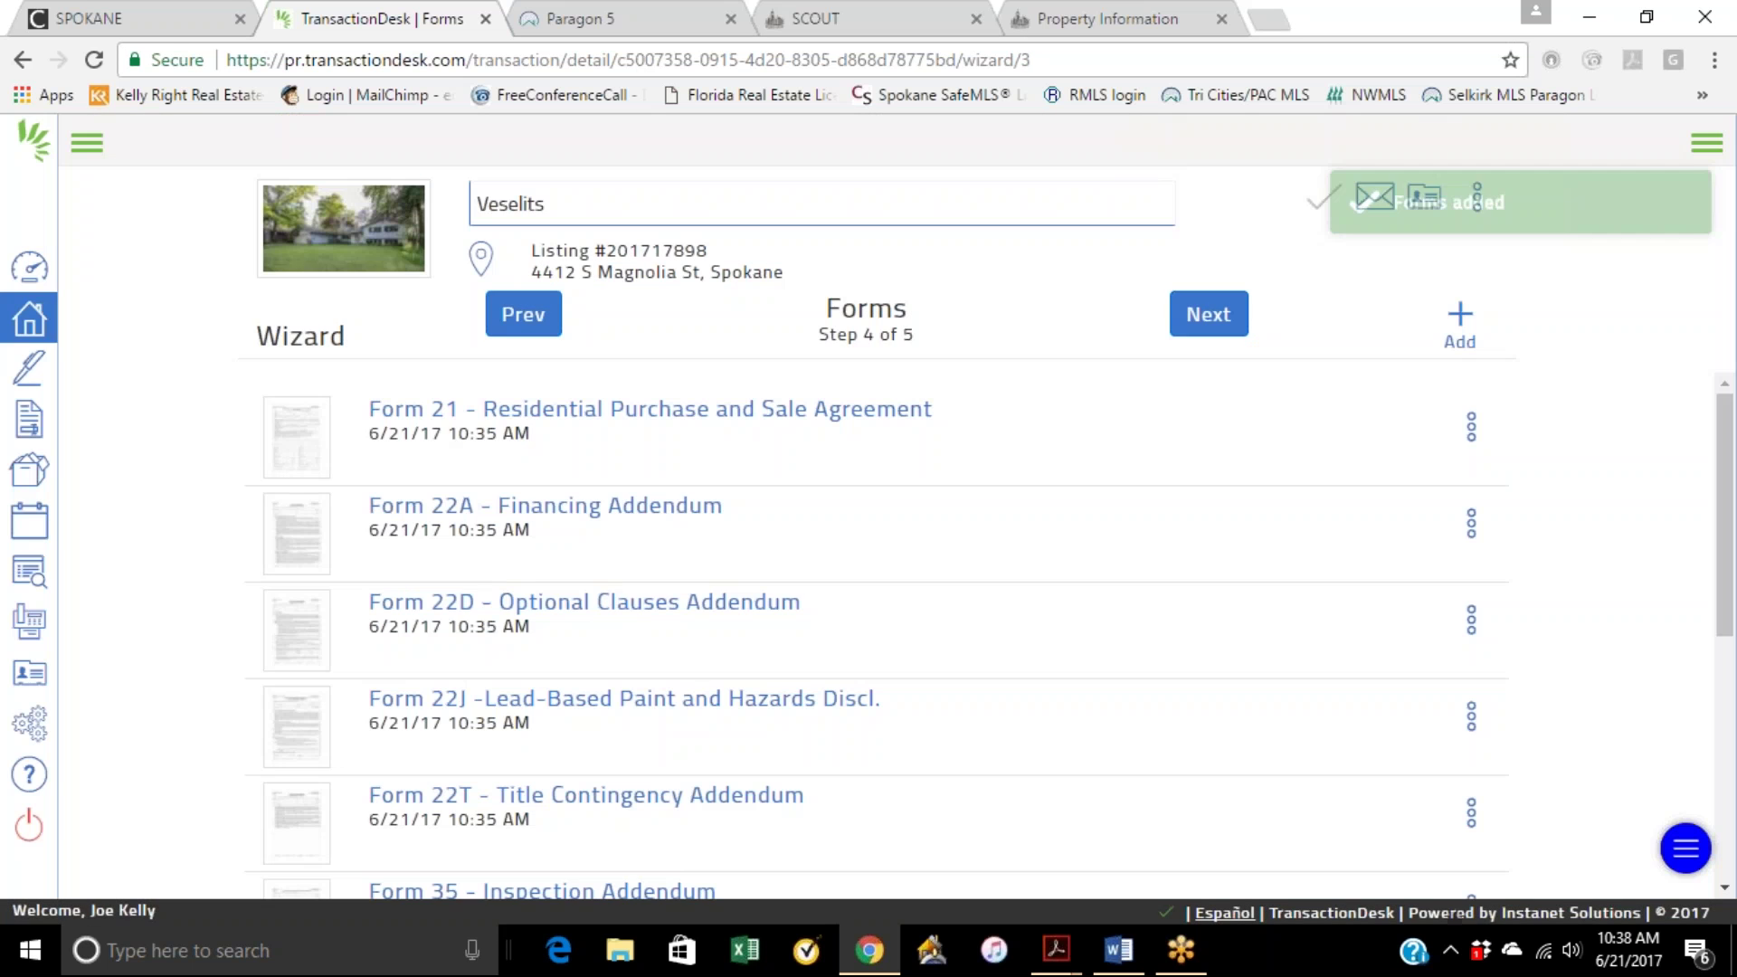
# Step: Advance past Documents and finish the wizard to reach the Transaction Dashboard
pyautogui.scroll(-3, 769, 425)
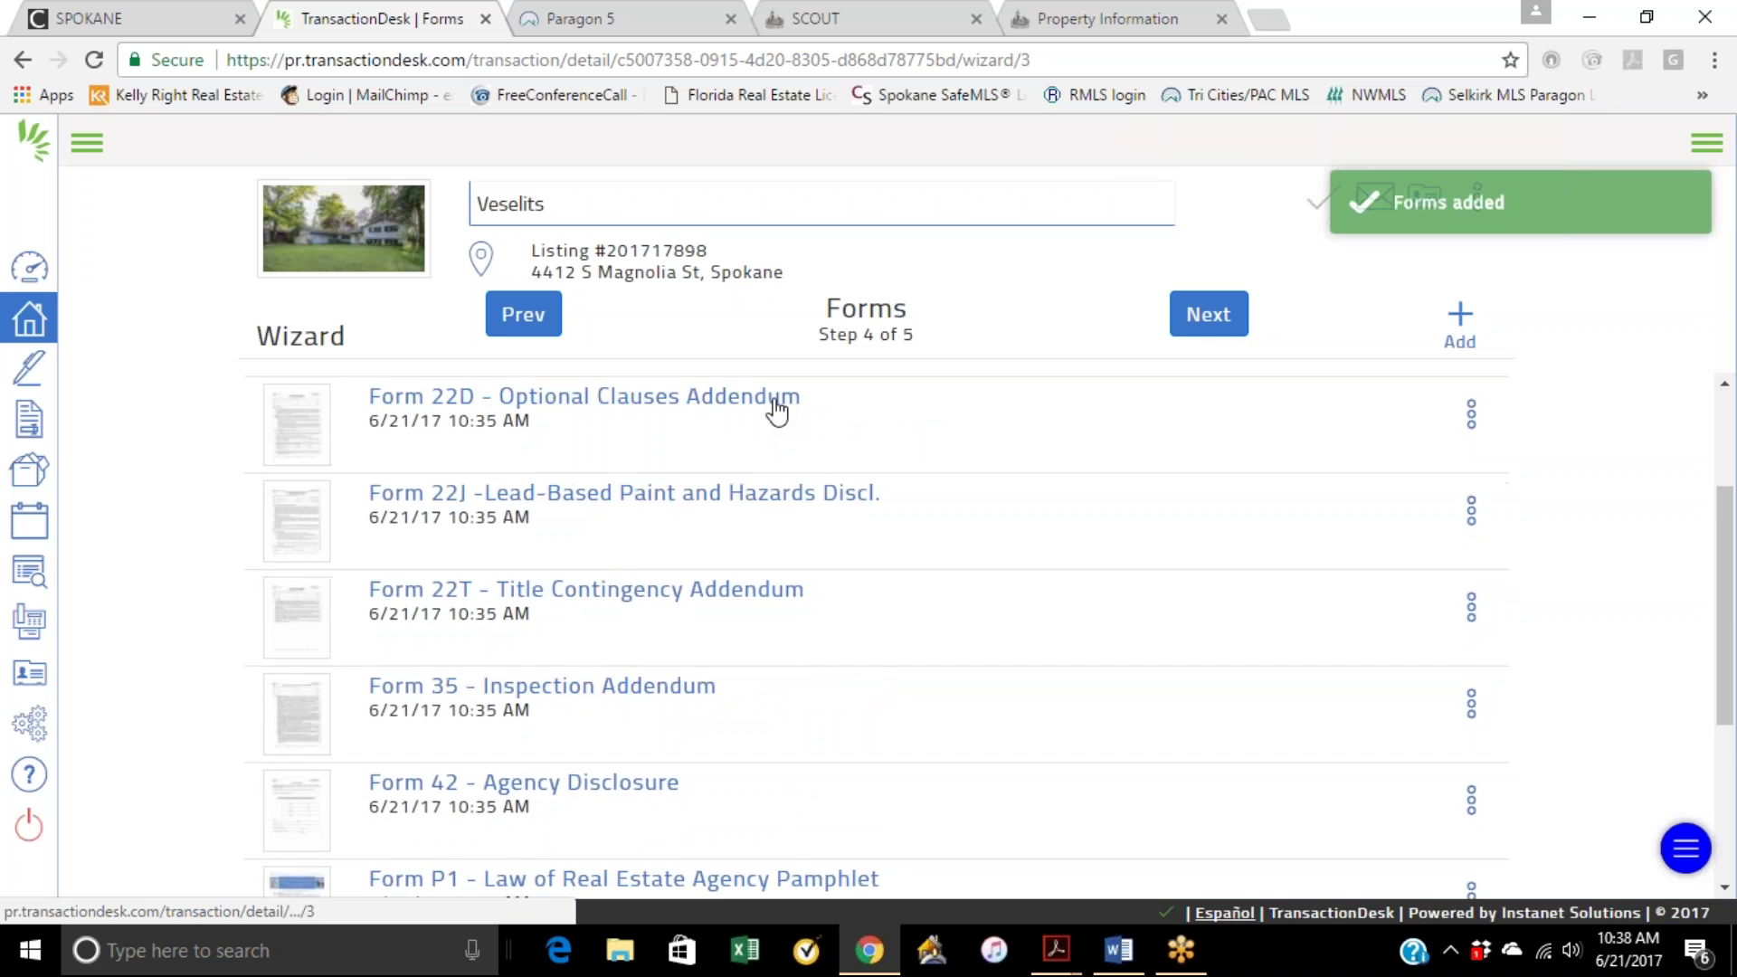
pyautogui.scroll(3, 1159, 399)
pyautogui.click(1209, 314)
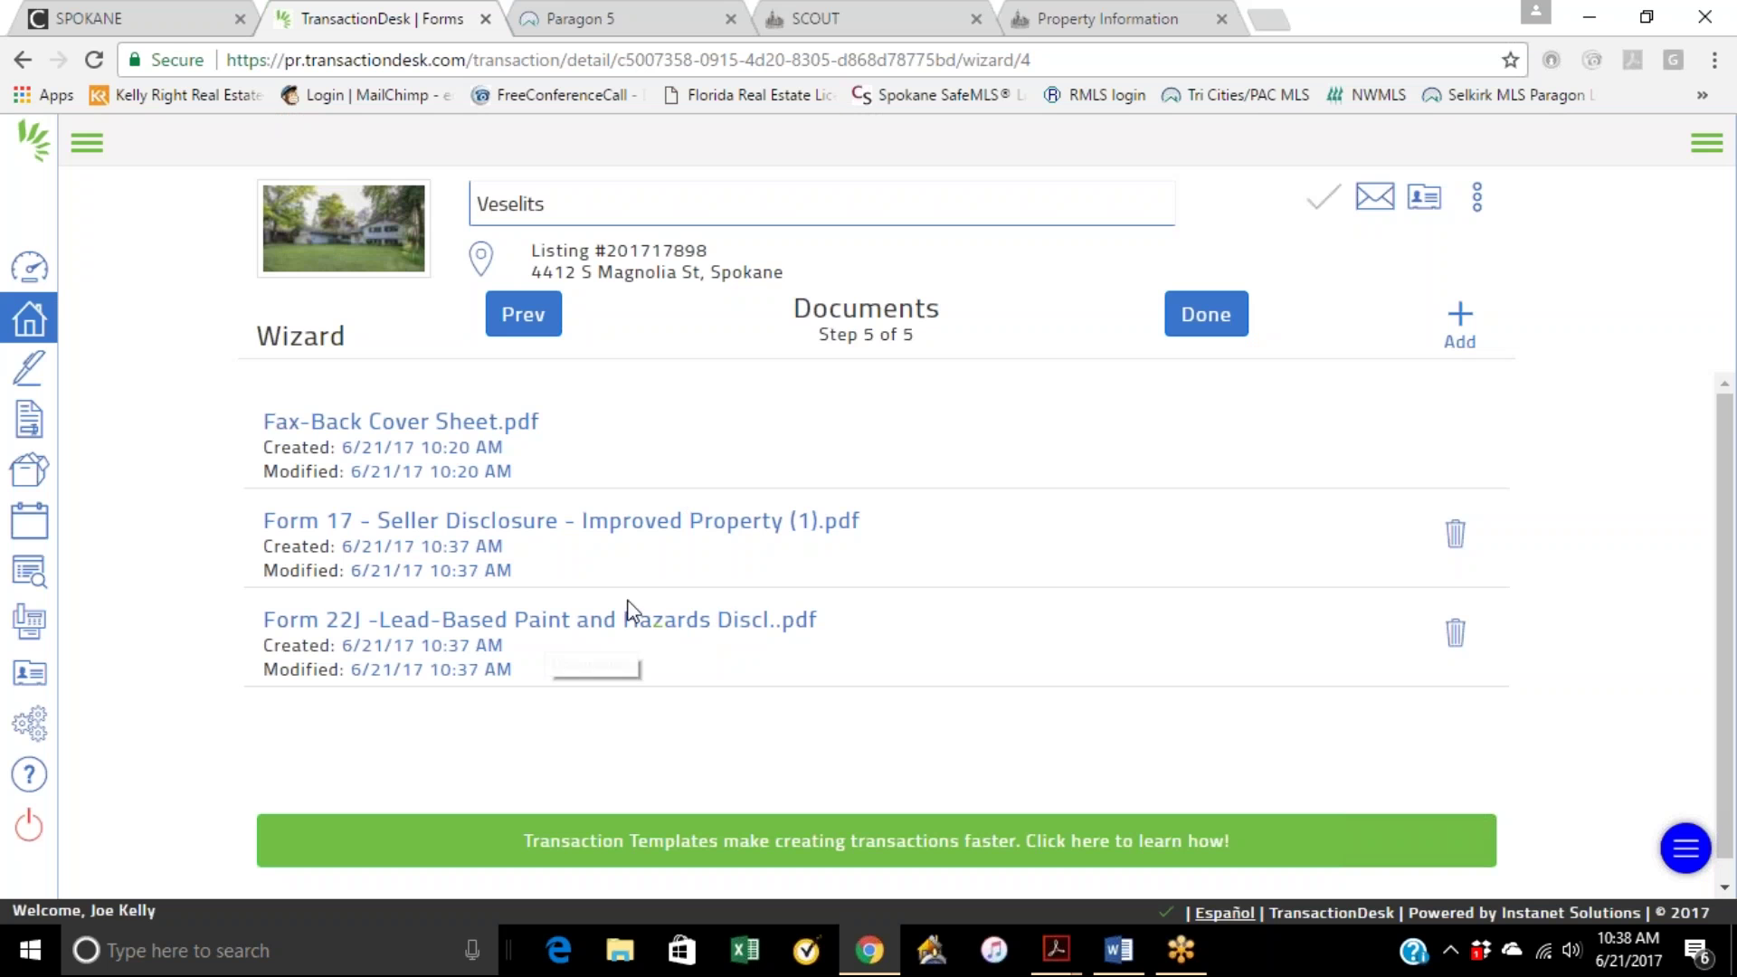
pyautogui.click(1210, 321)
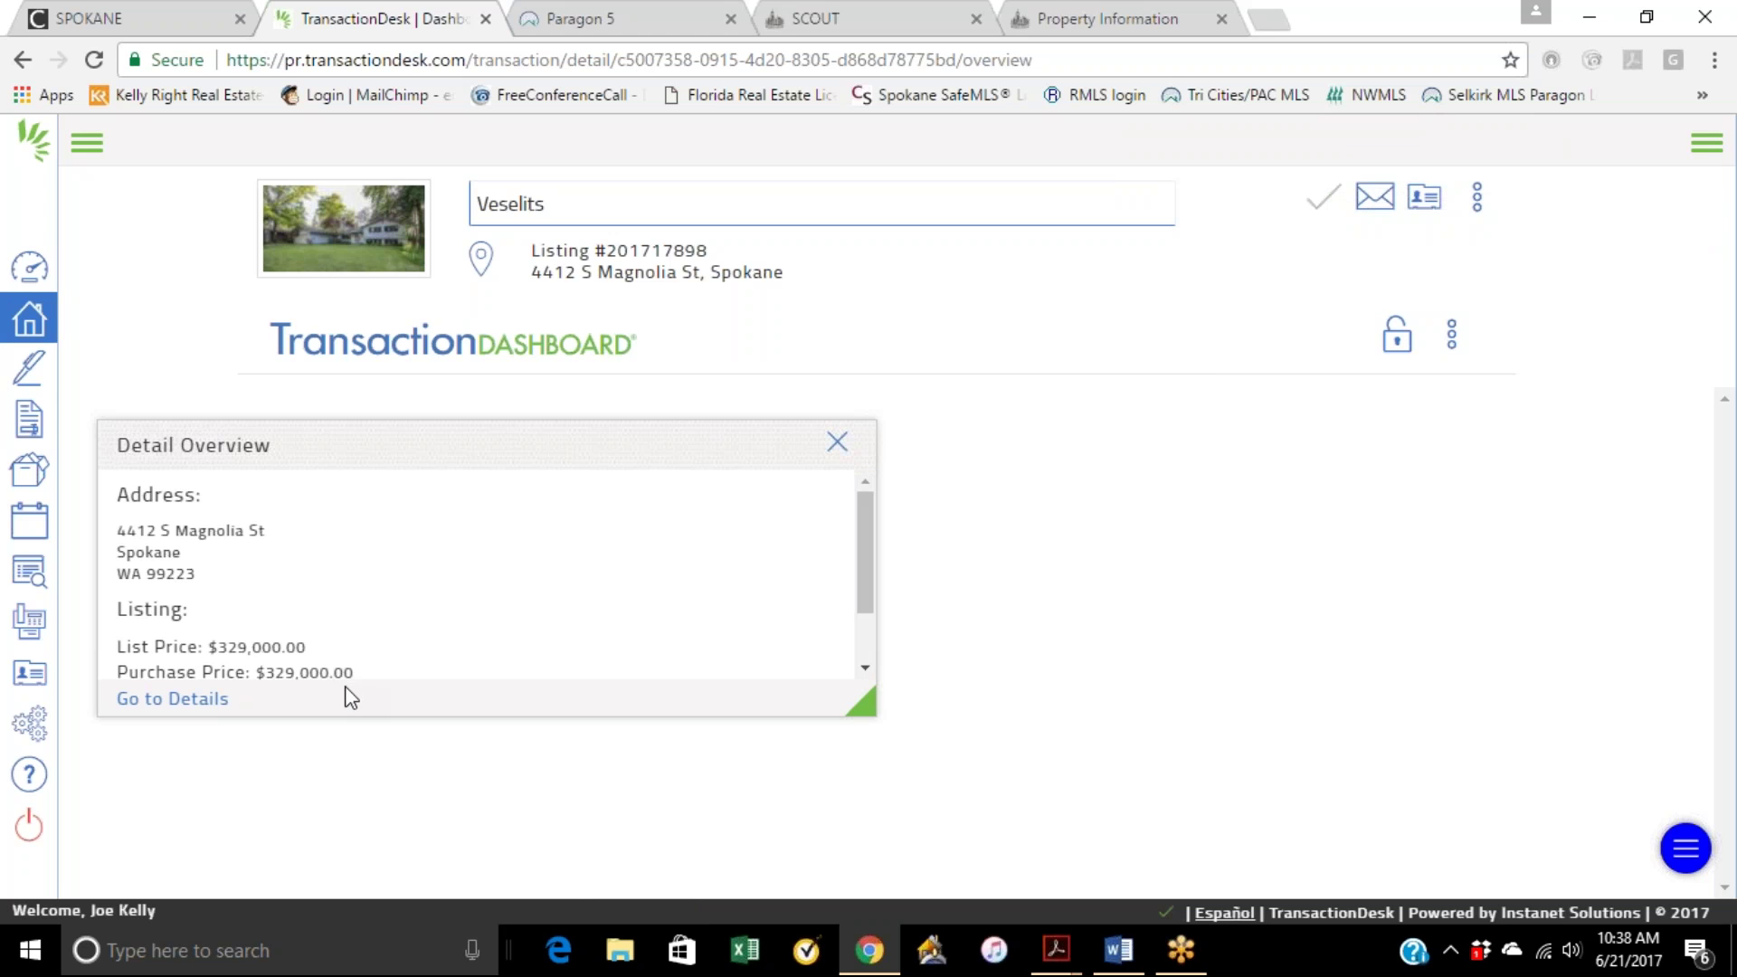
# Step: Open the transaction's property details and glance at its options menu without choosing anything
pyautogui.click(175, 702)
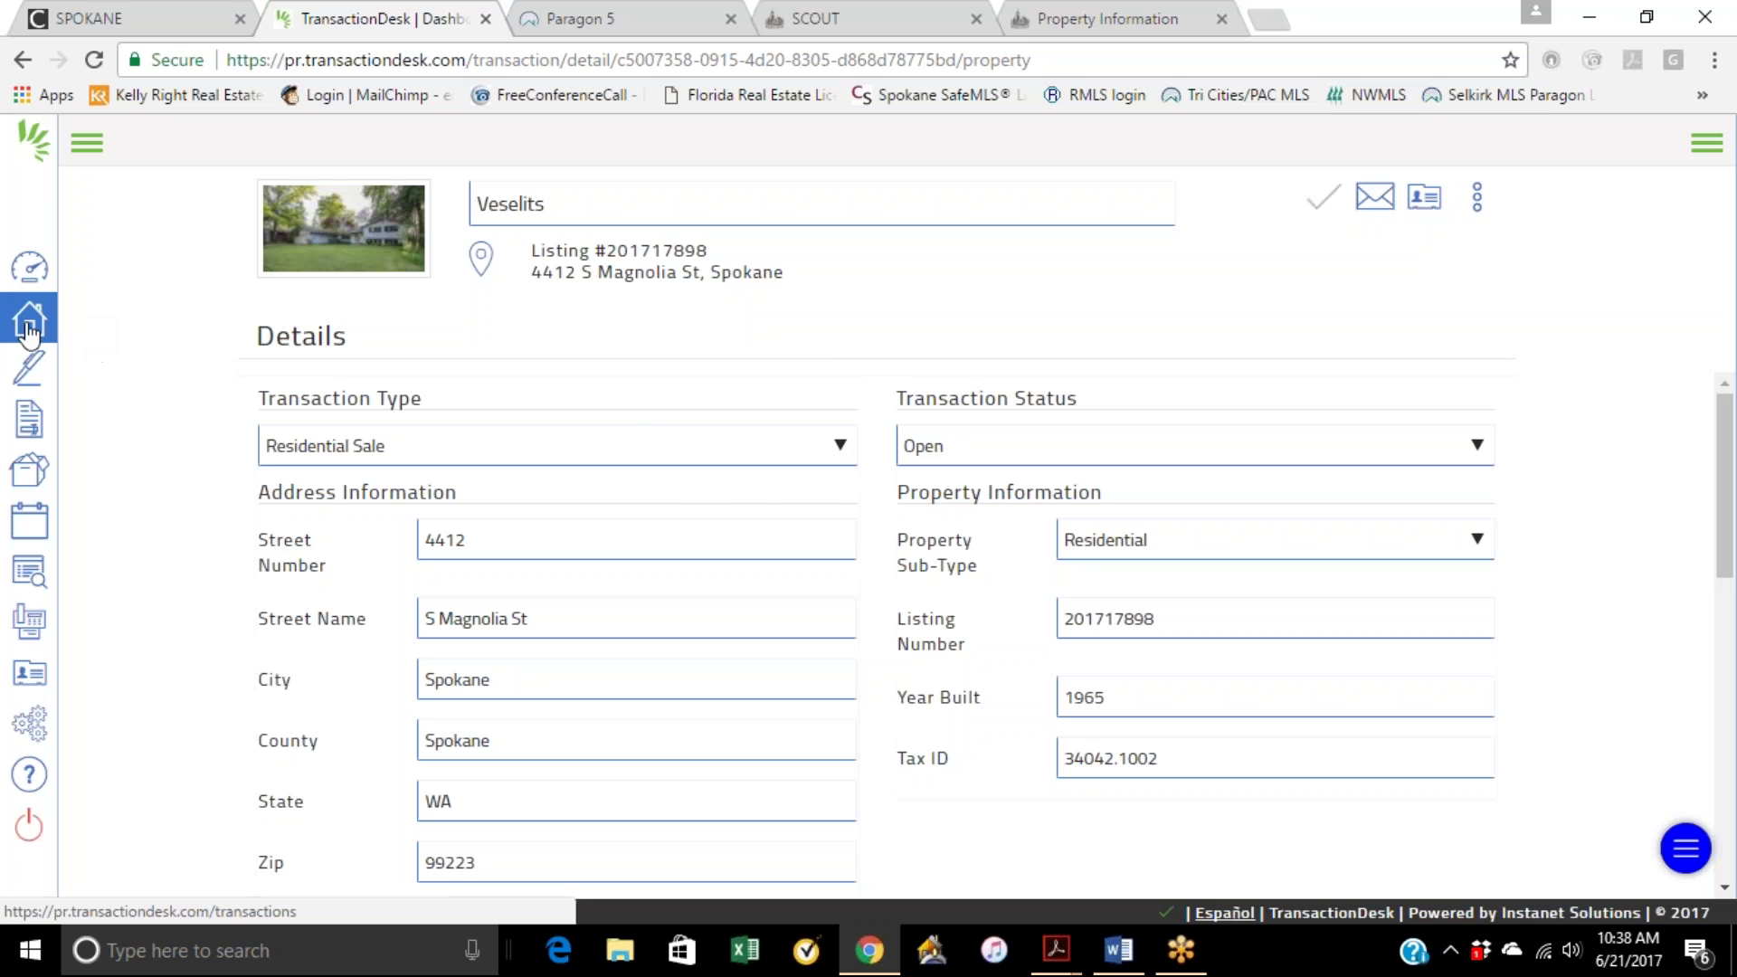
pyautogui.scroll(-10, 811, 500)
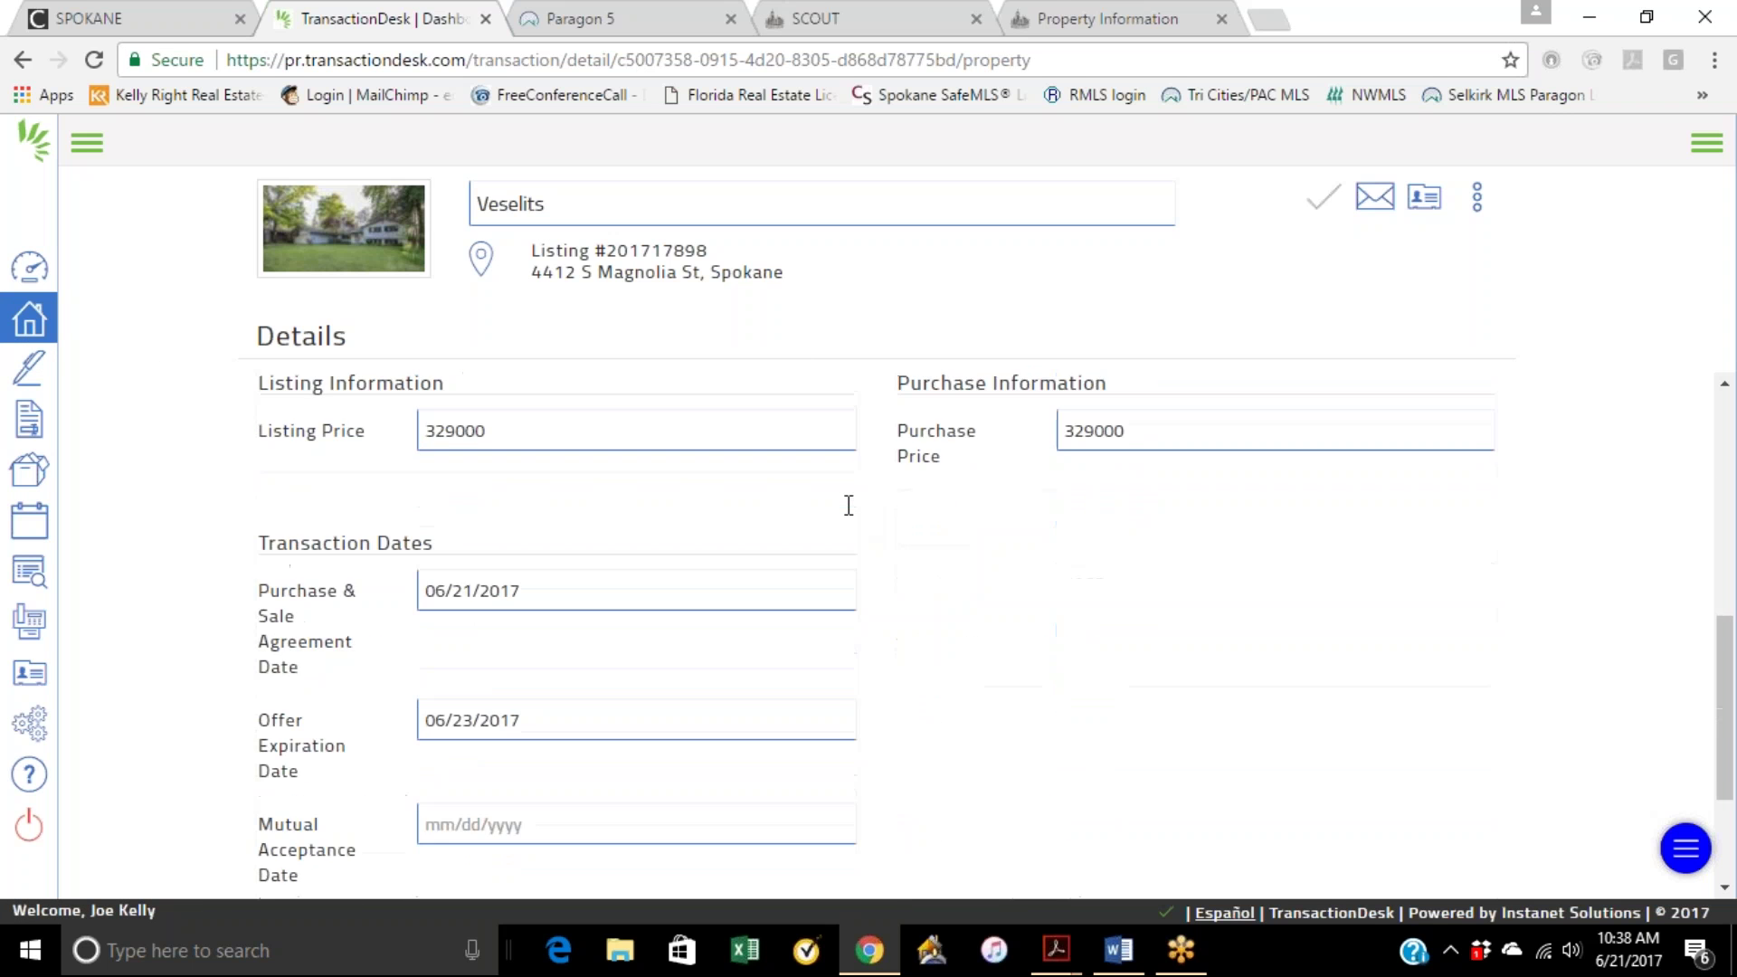
pyautogui.scroll(10, 593, 477)
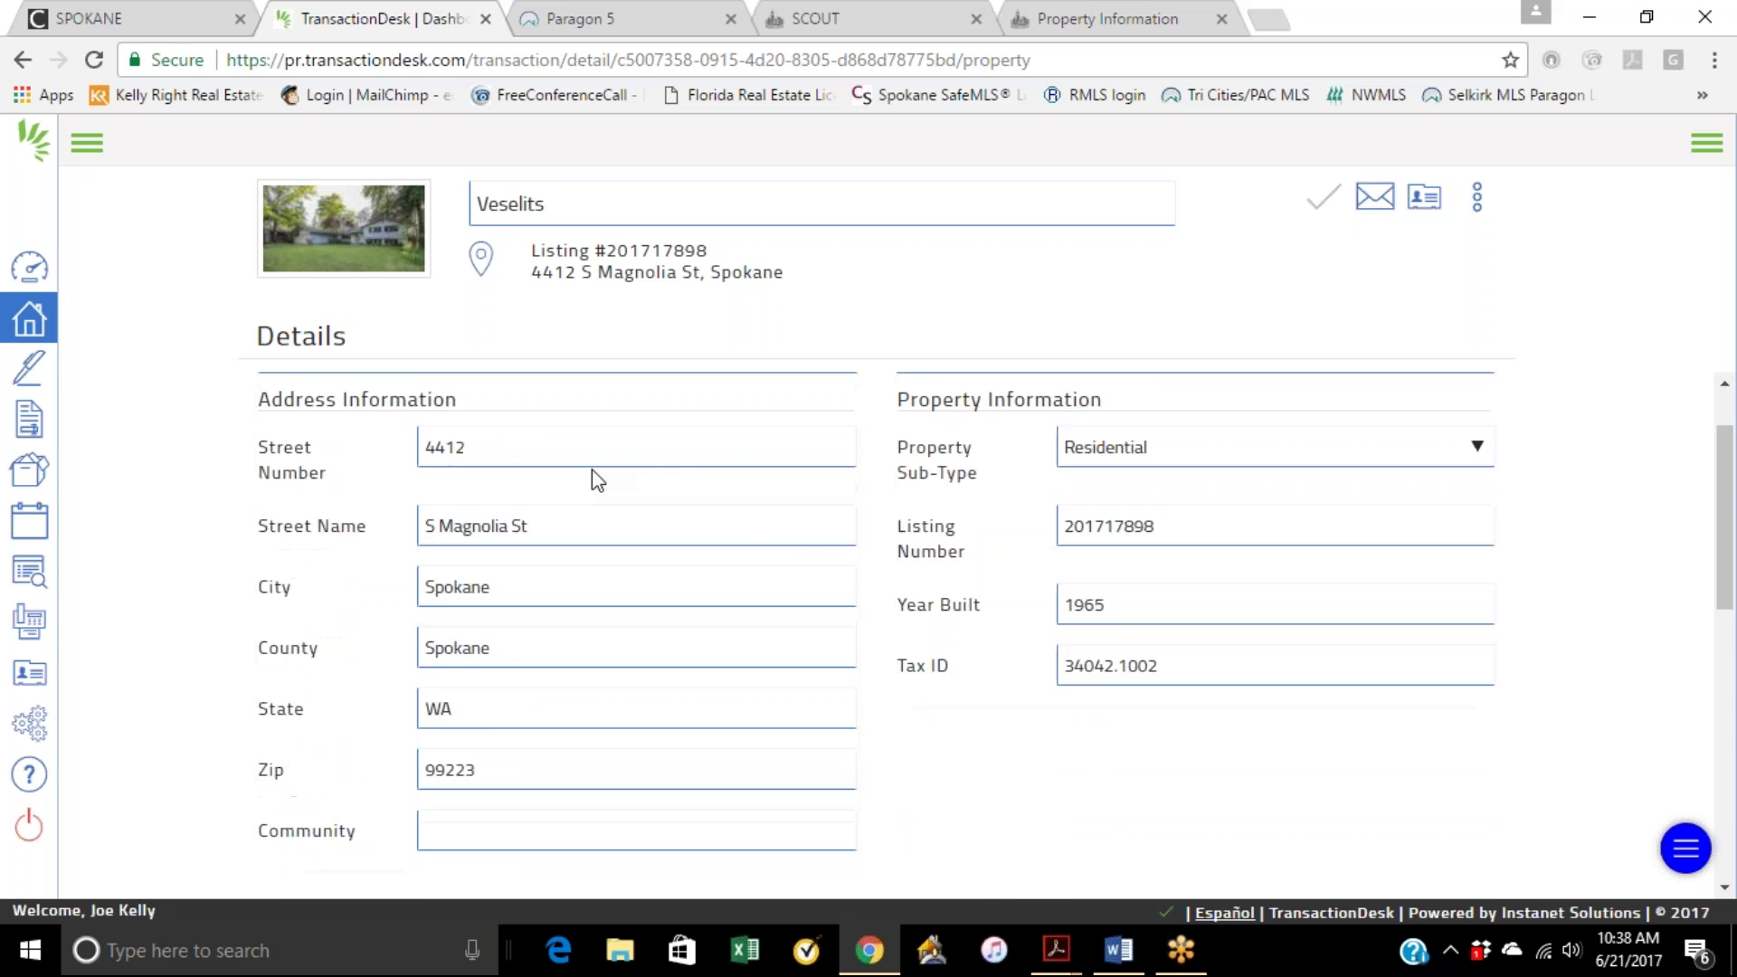
pyautogui.click(1477, 197)
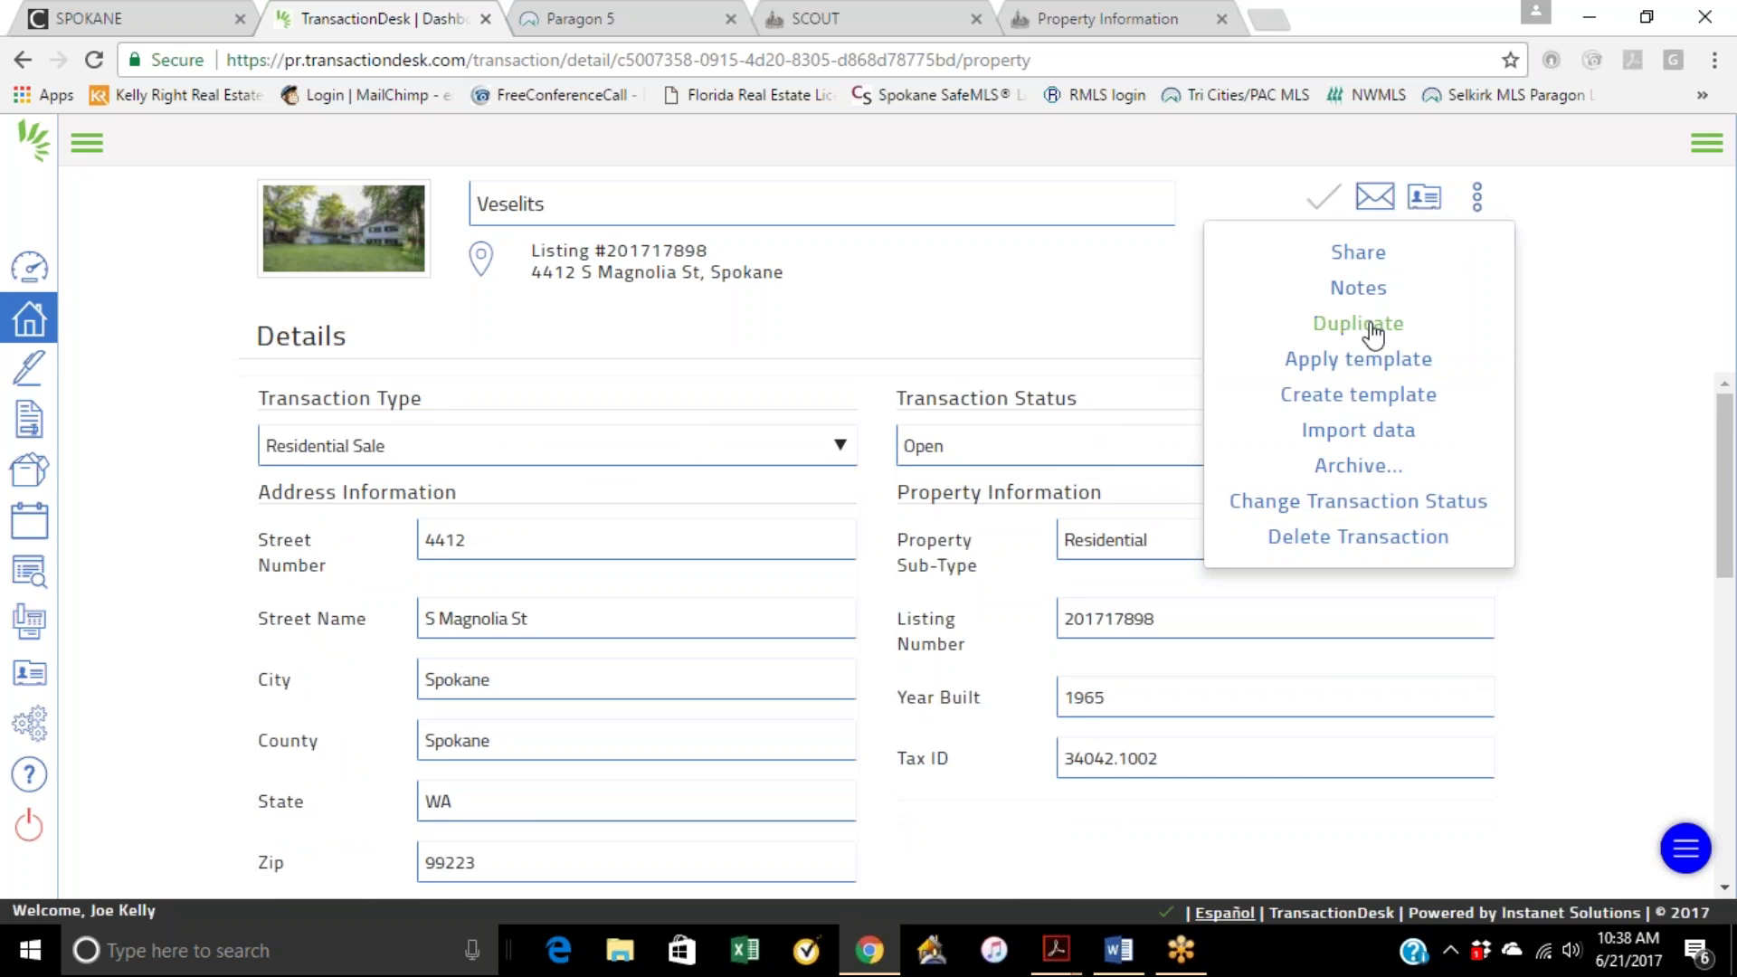
pyautogui.click(964, 283)
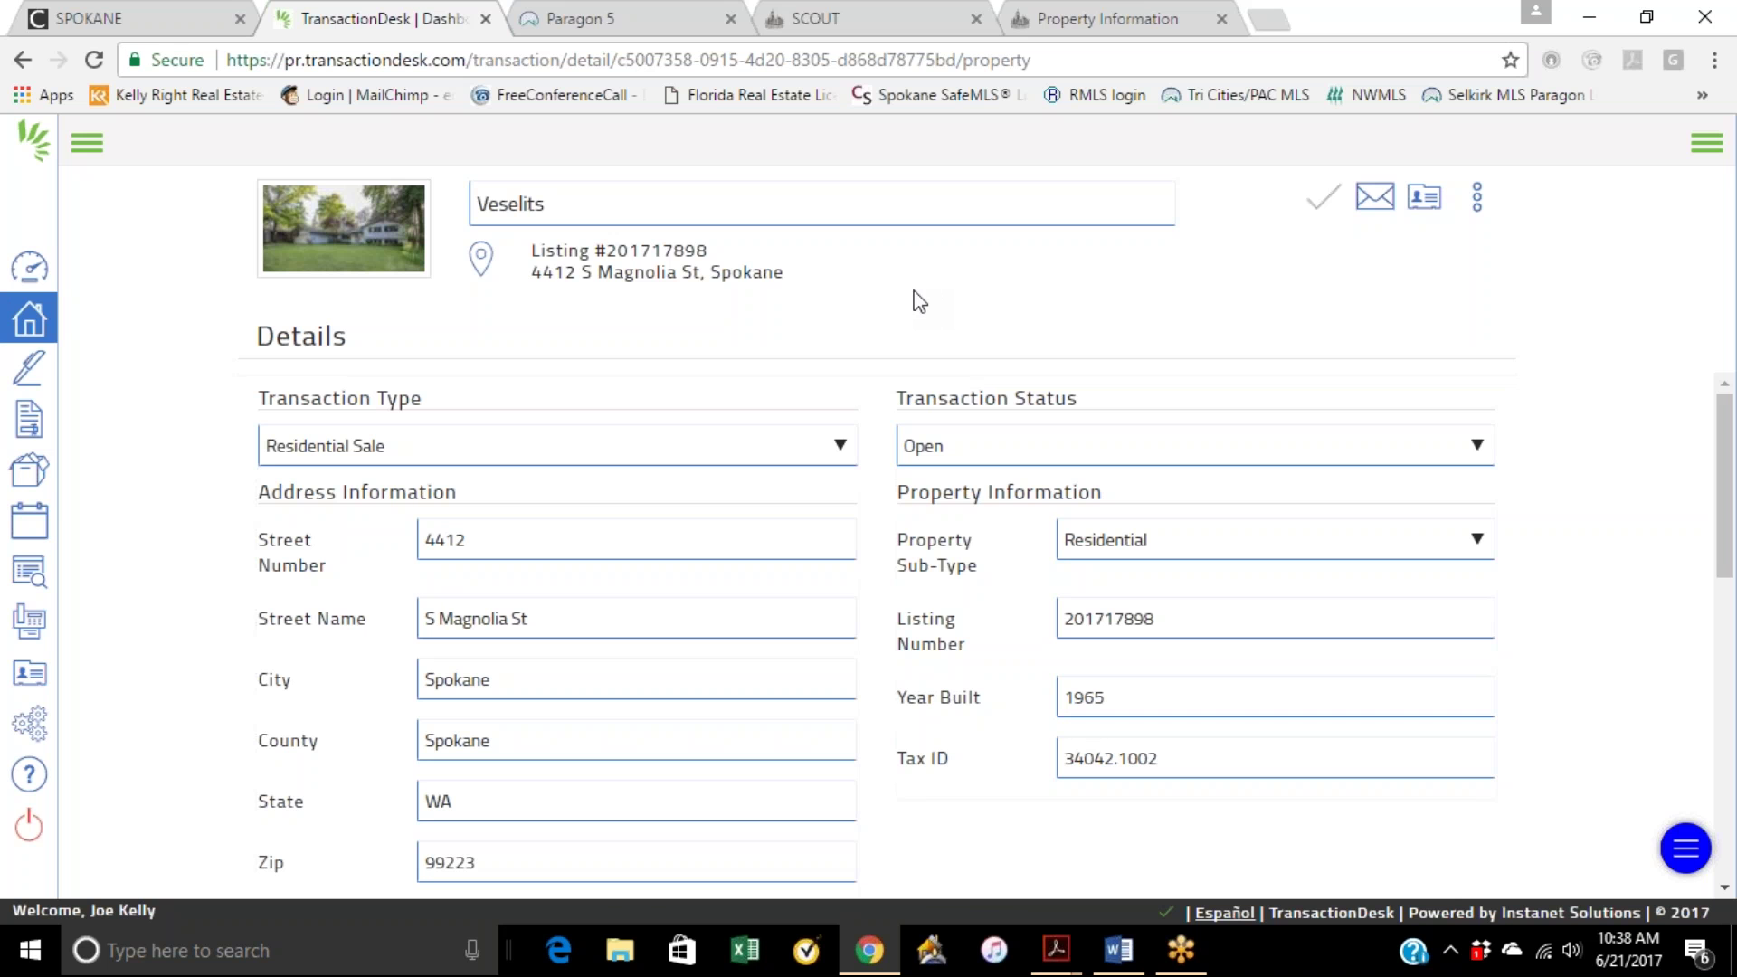
# Step: Check the SCOUT property page, then return and show the Authentisign signings list
pyautogui.click(1137, 23)
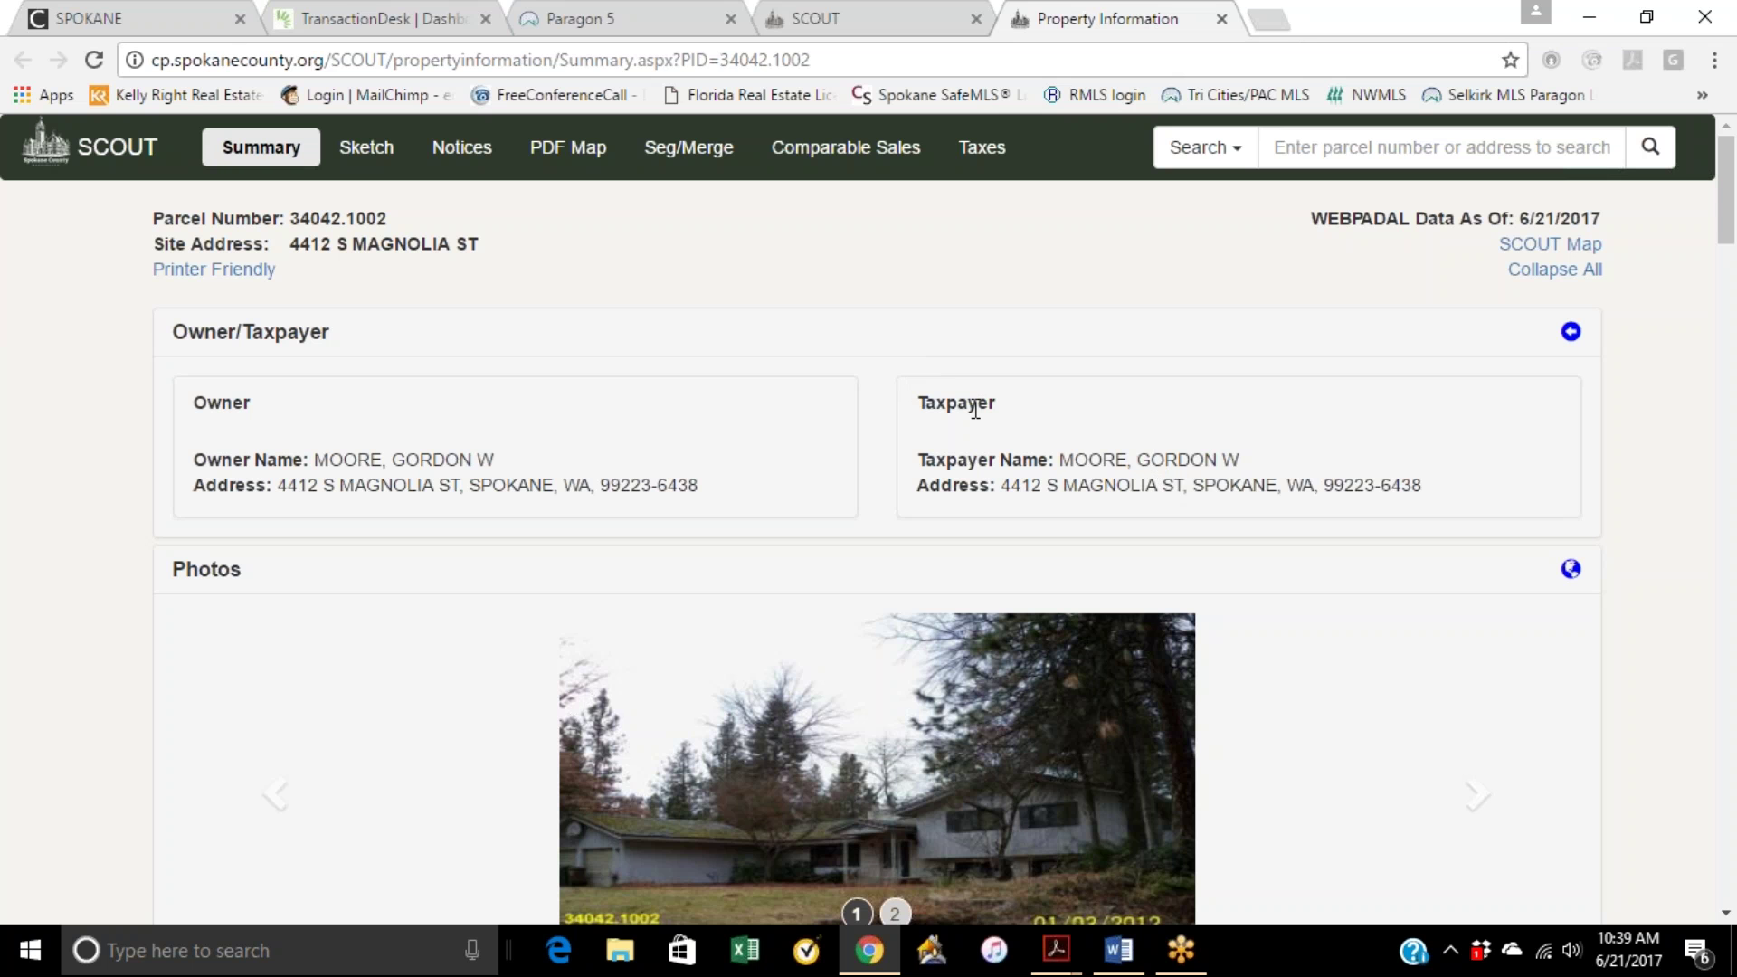
pyautogui.click(430, 18)
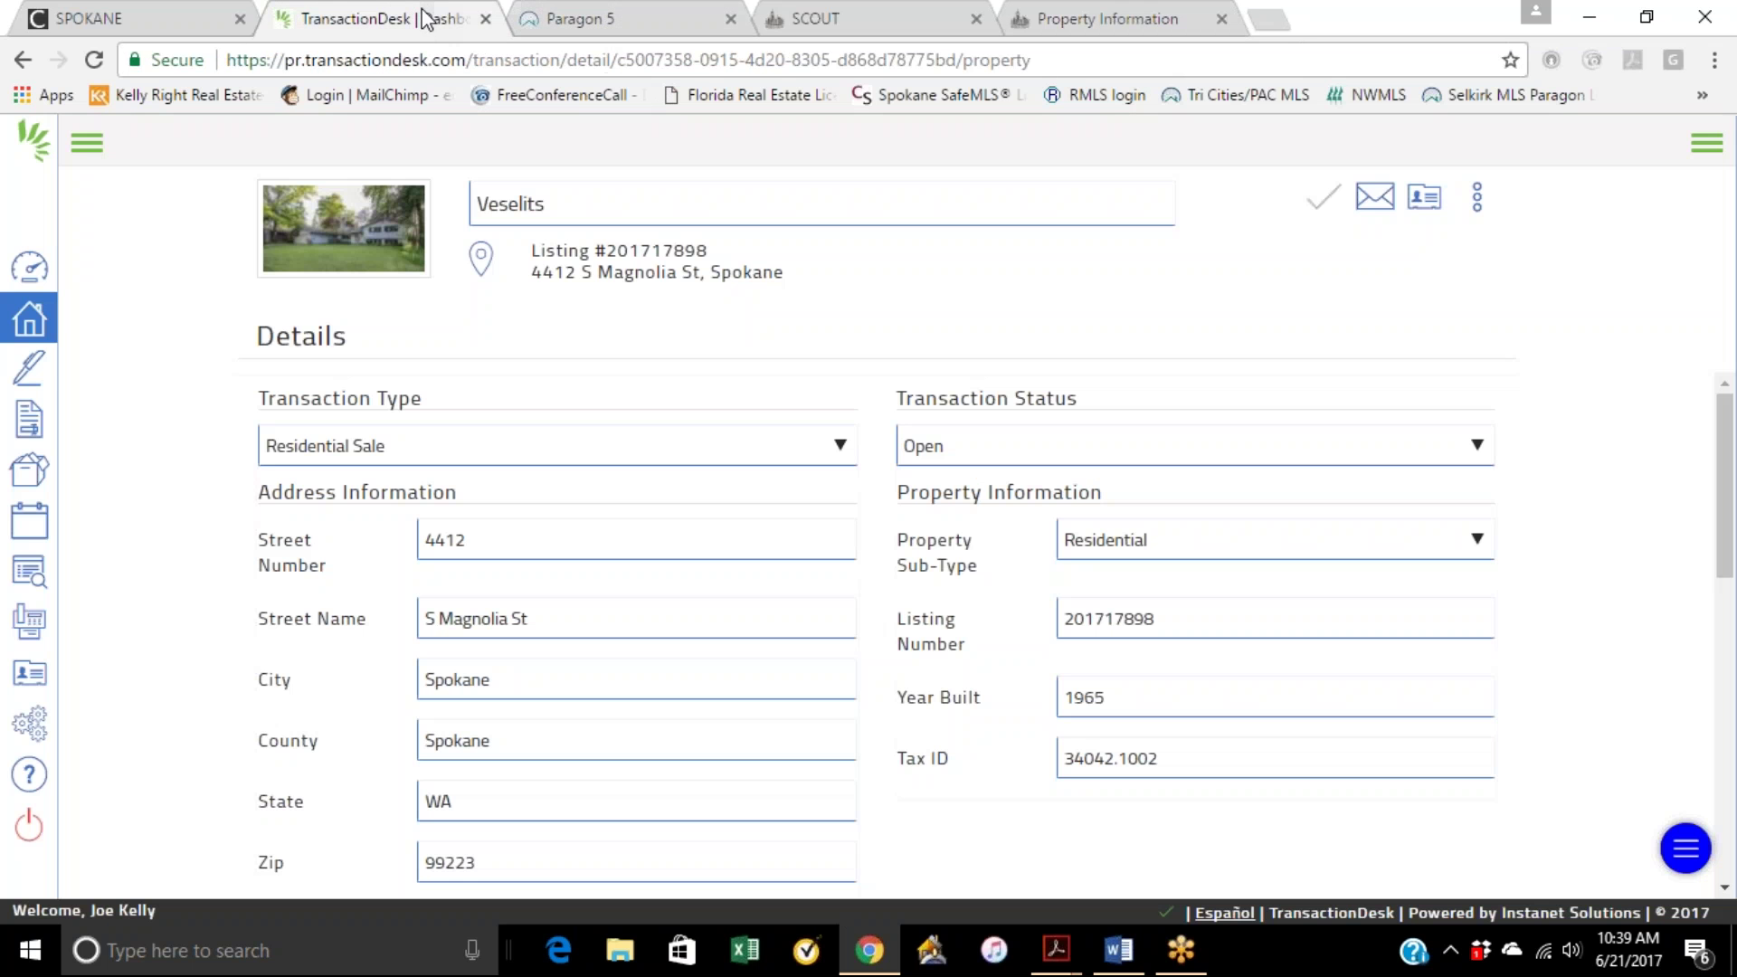
pyautogui.click(33, 375)
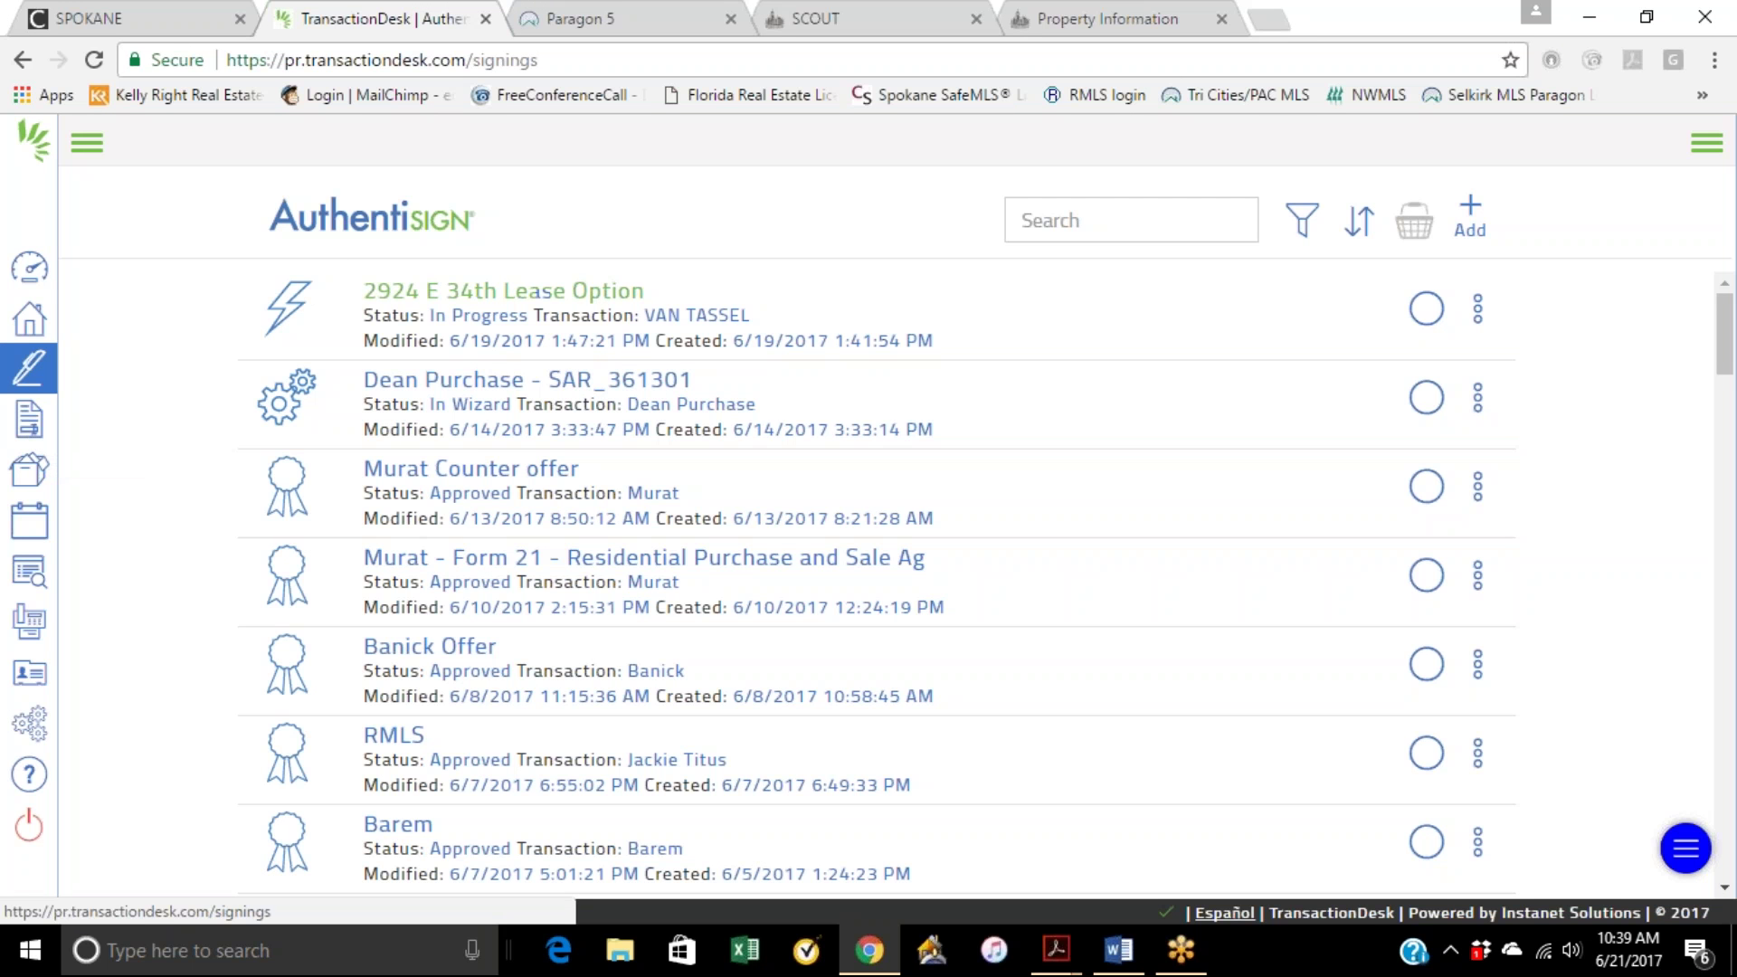
# Step: Create a new signing named after the client, link it to the client's transaction, and save it
pyautogui.click(1471, 215)
pyautogui.click(782, 260)
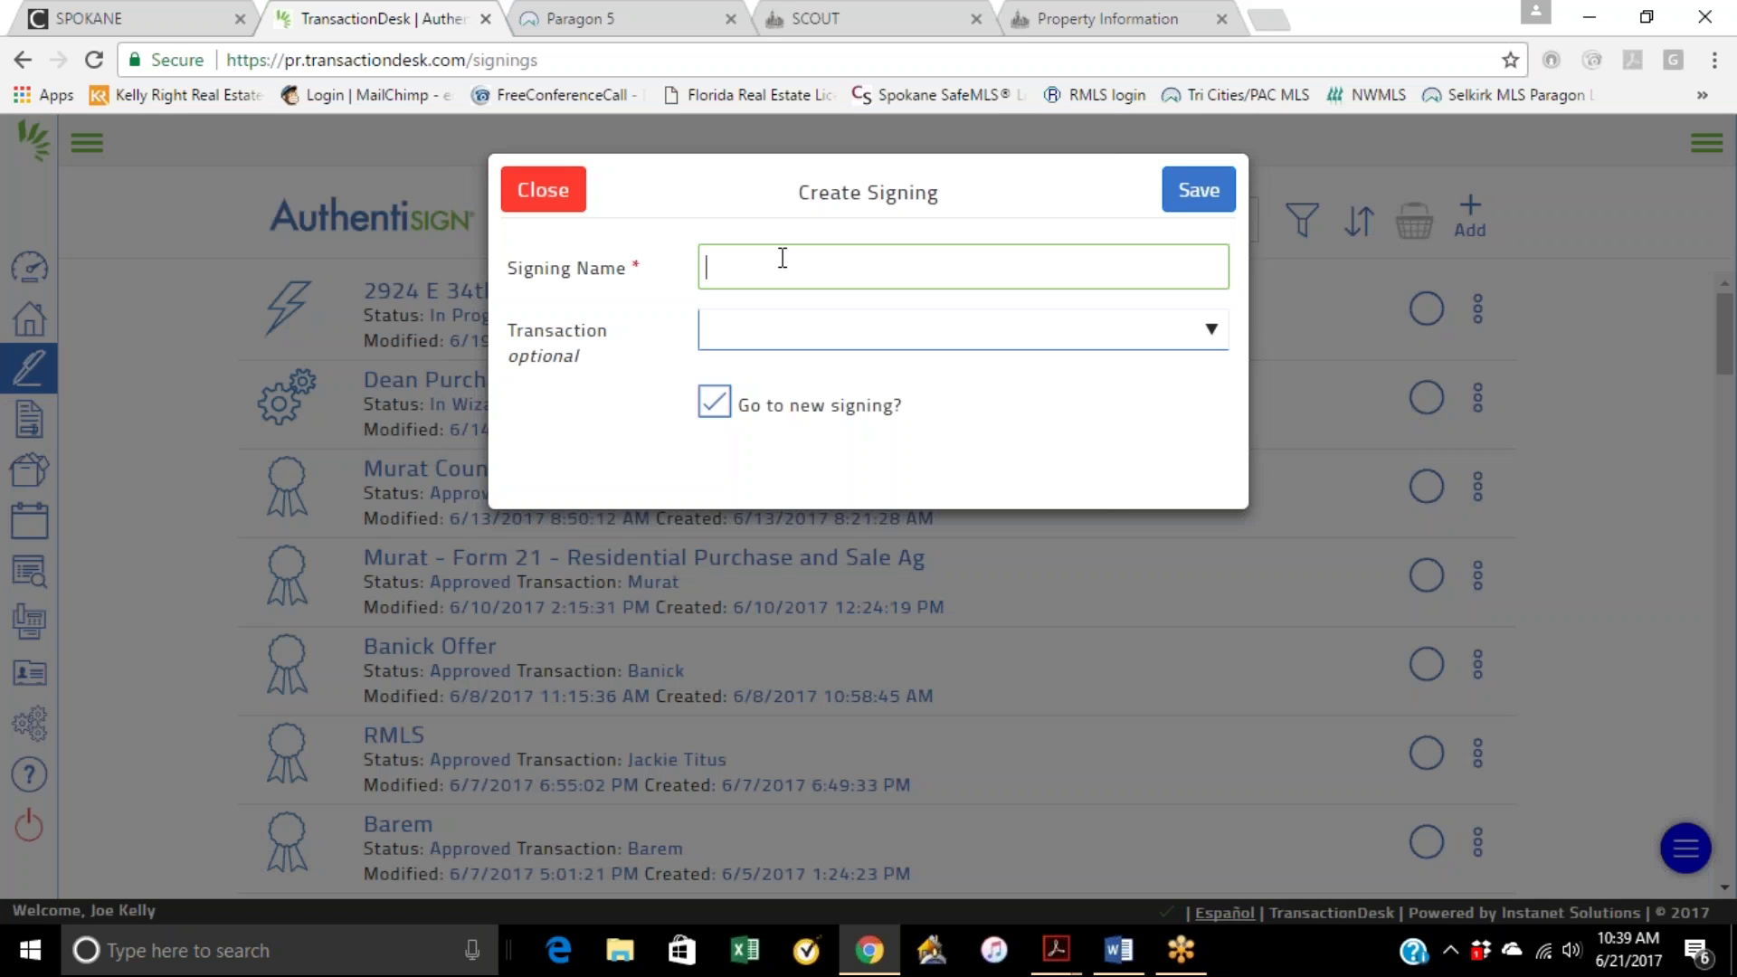
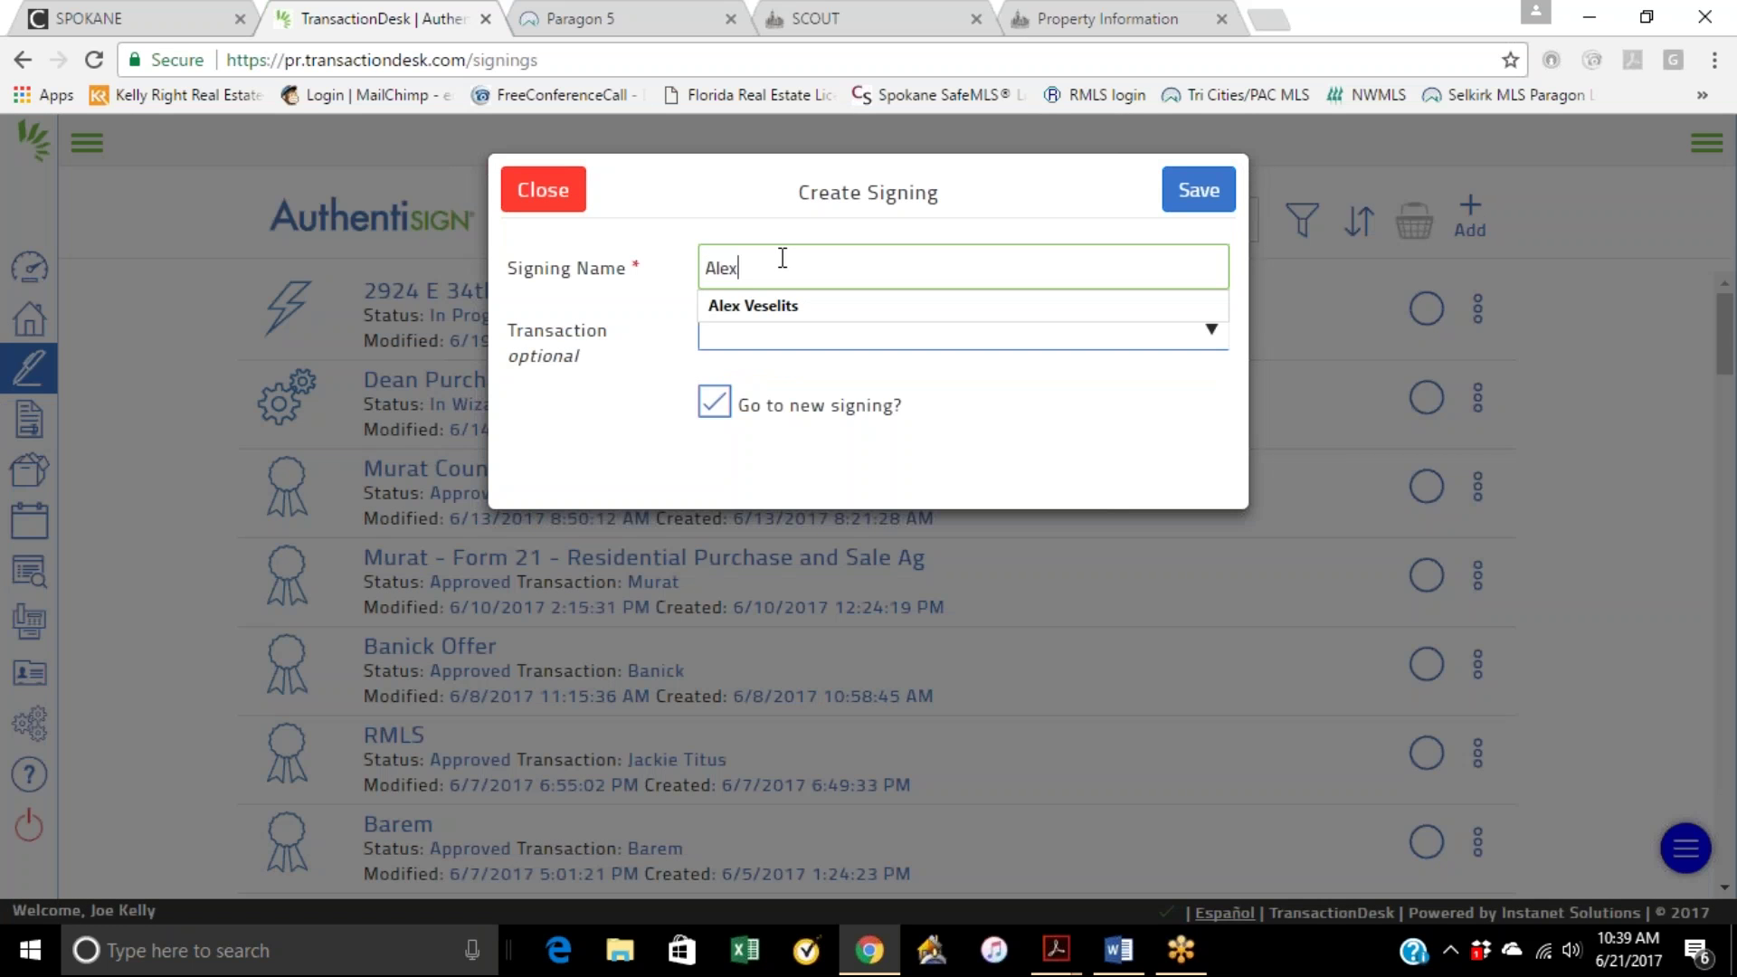
pyautogui.press('Down')
pyautogui.press('Return')
pyautogui.click(802, 339)
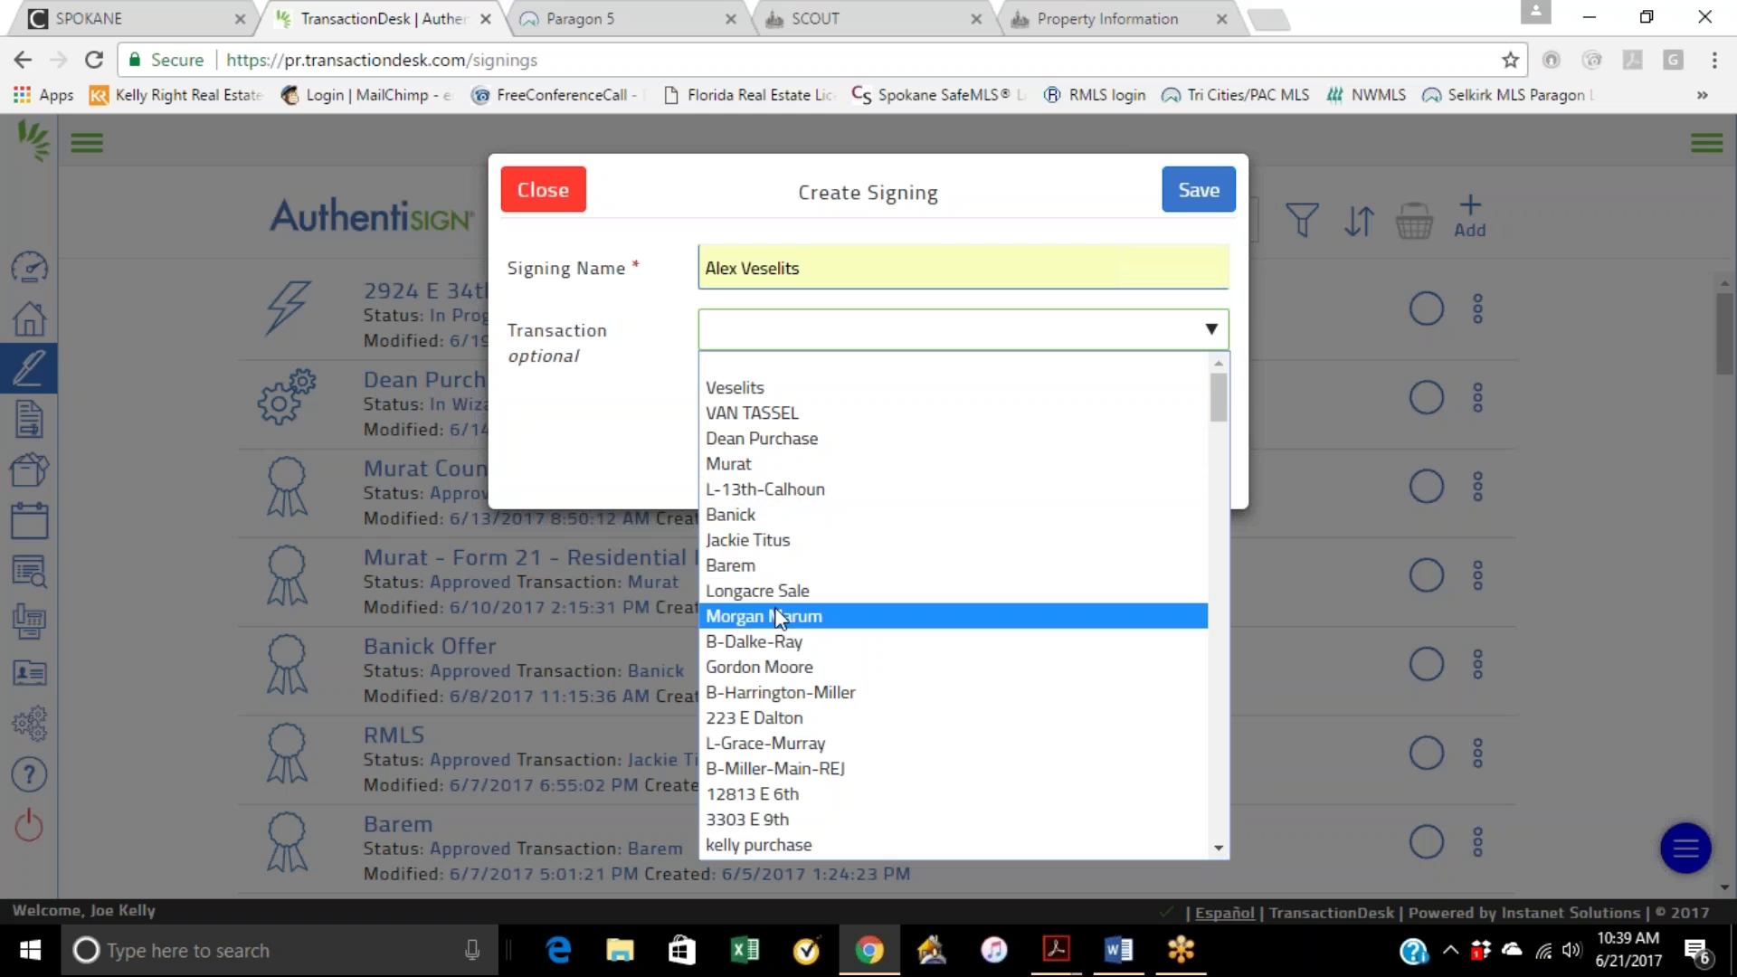
pyautogui.click(785, 673)
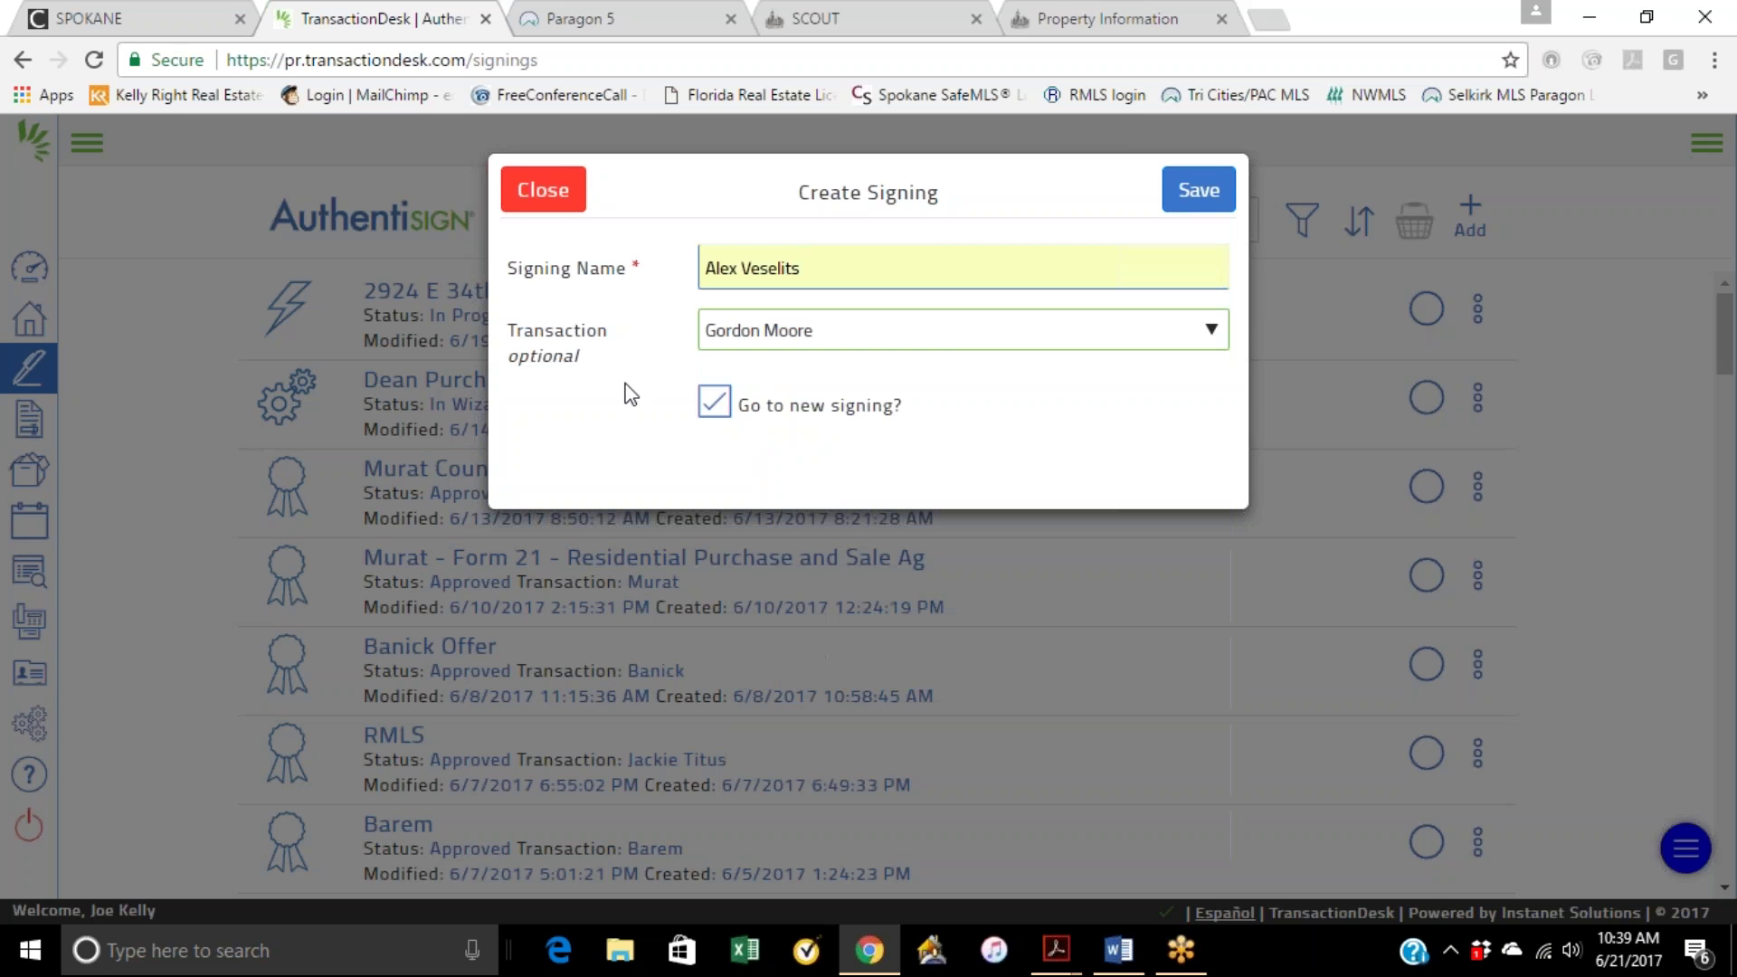
pyautogui.click(1196, 193)
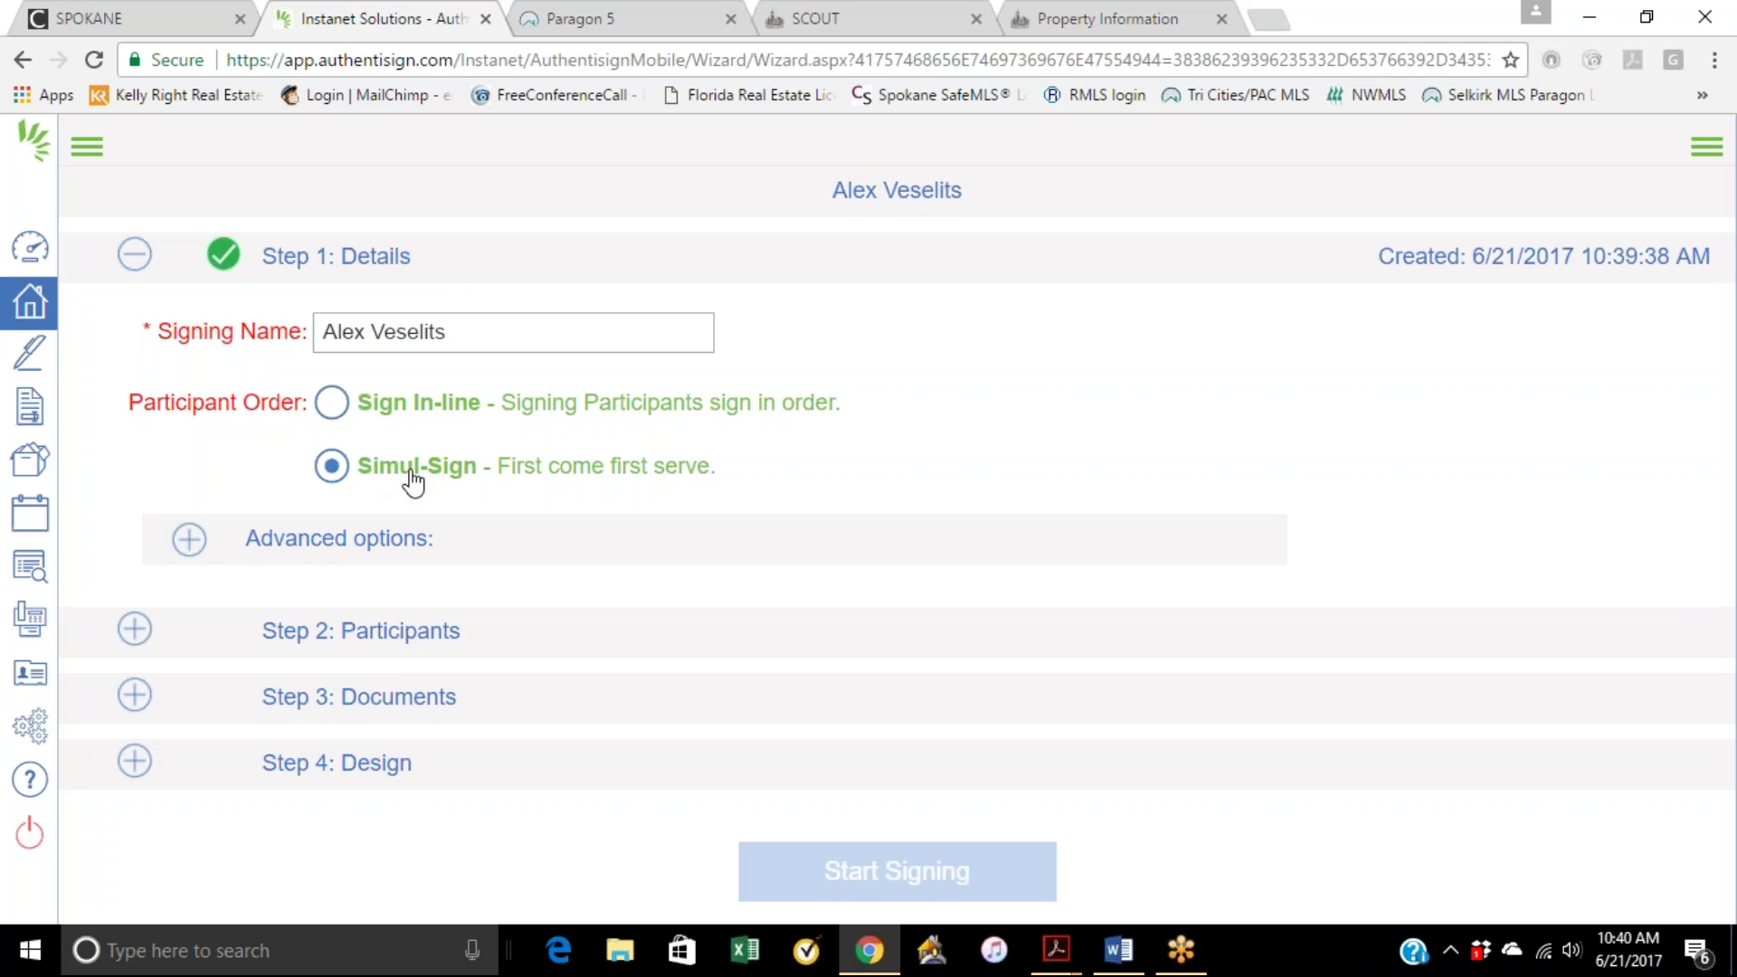
# Step: Expand Step 2: Participants, try adding Transaction contacts, then reopen the Add Participants options
pyautogui.click(390, 640)
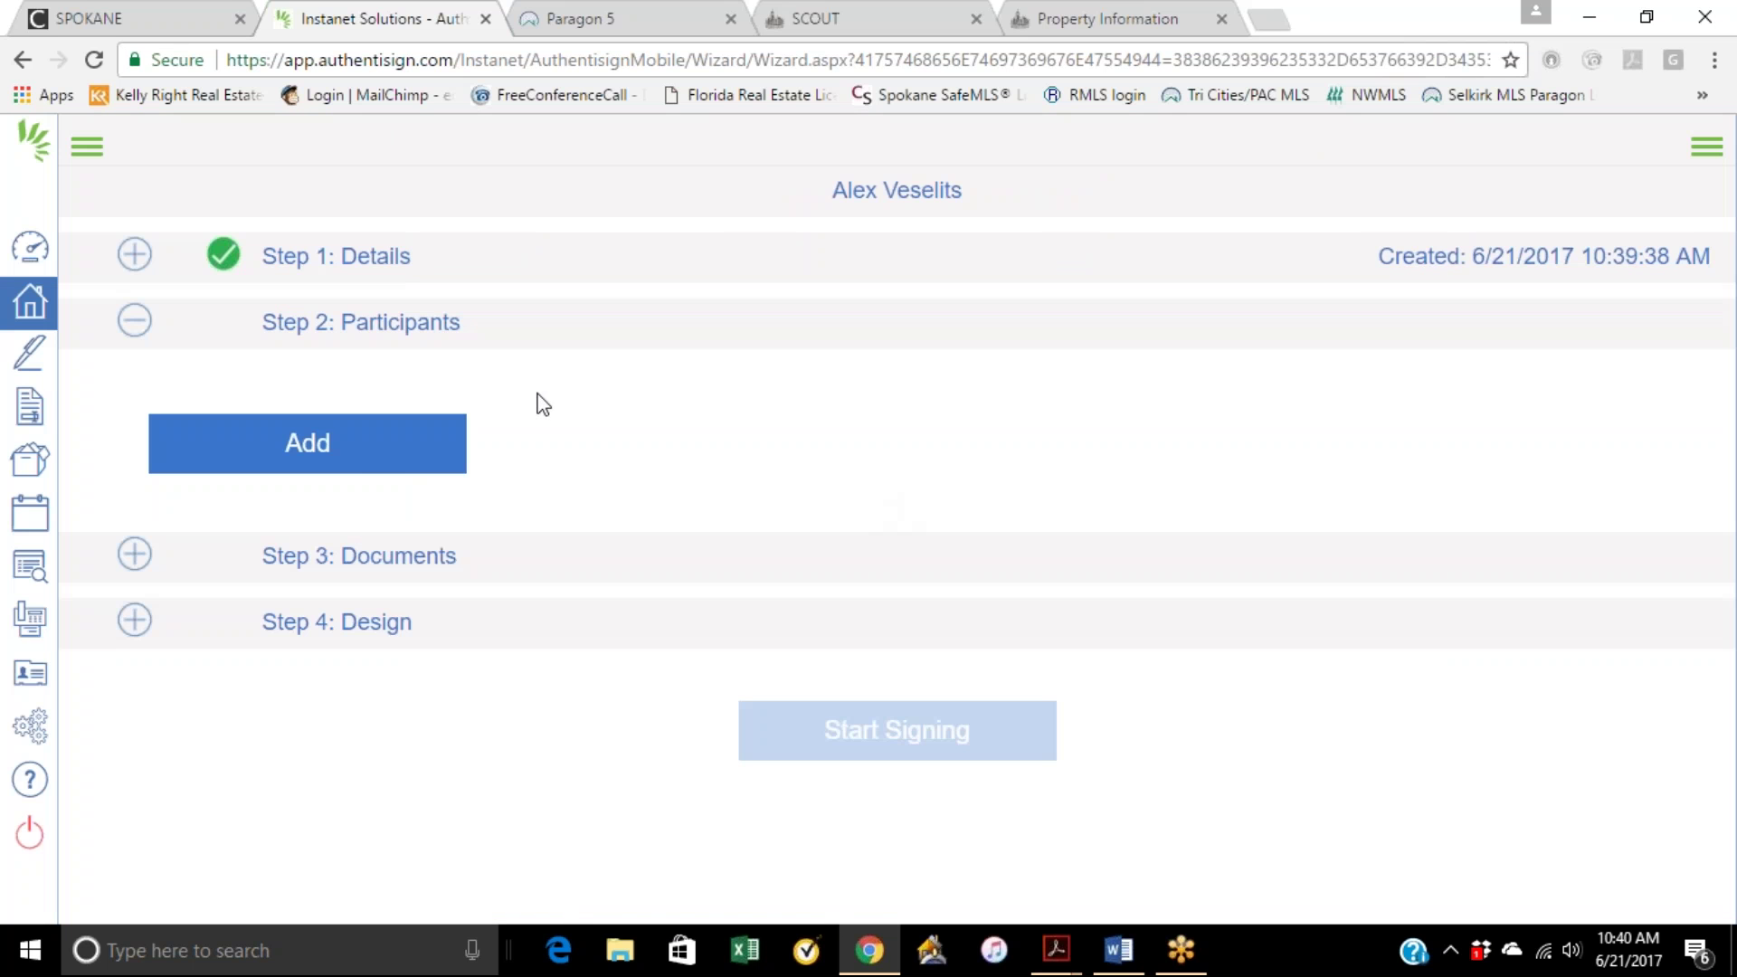
pyautogui.click(366, 457)
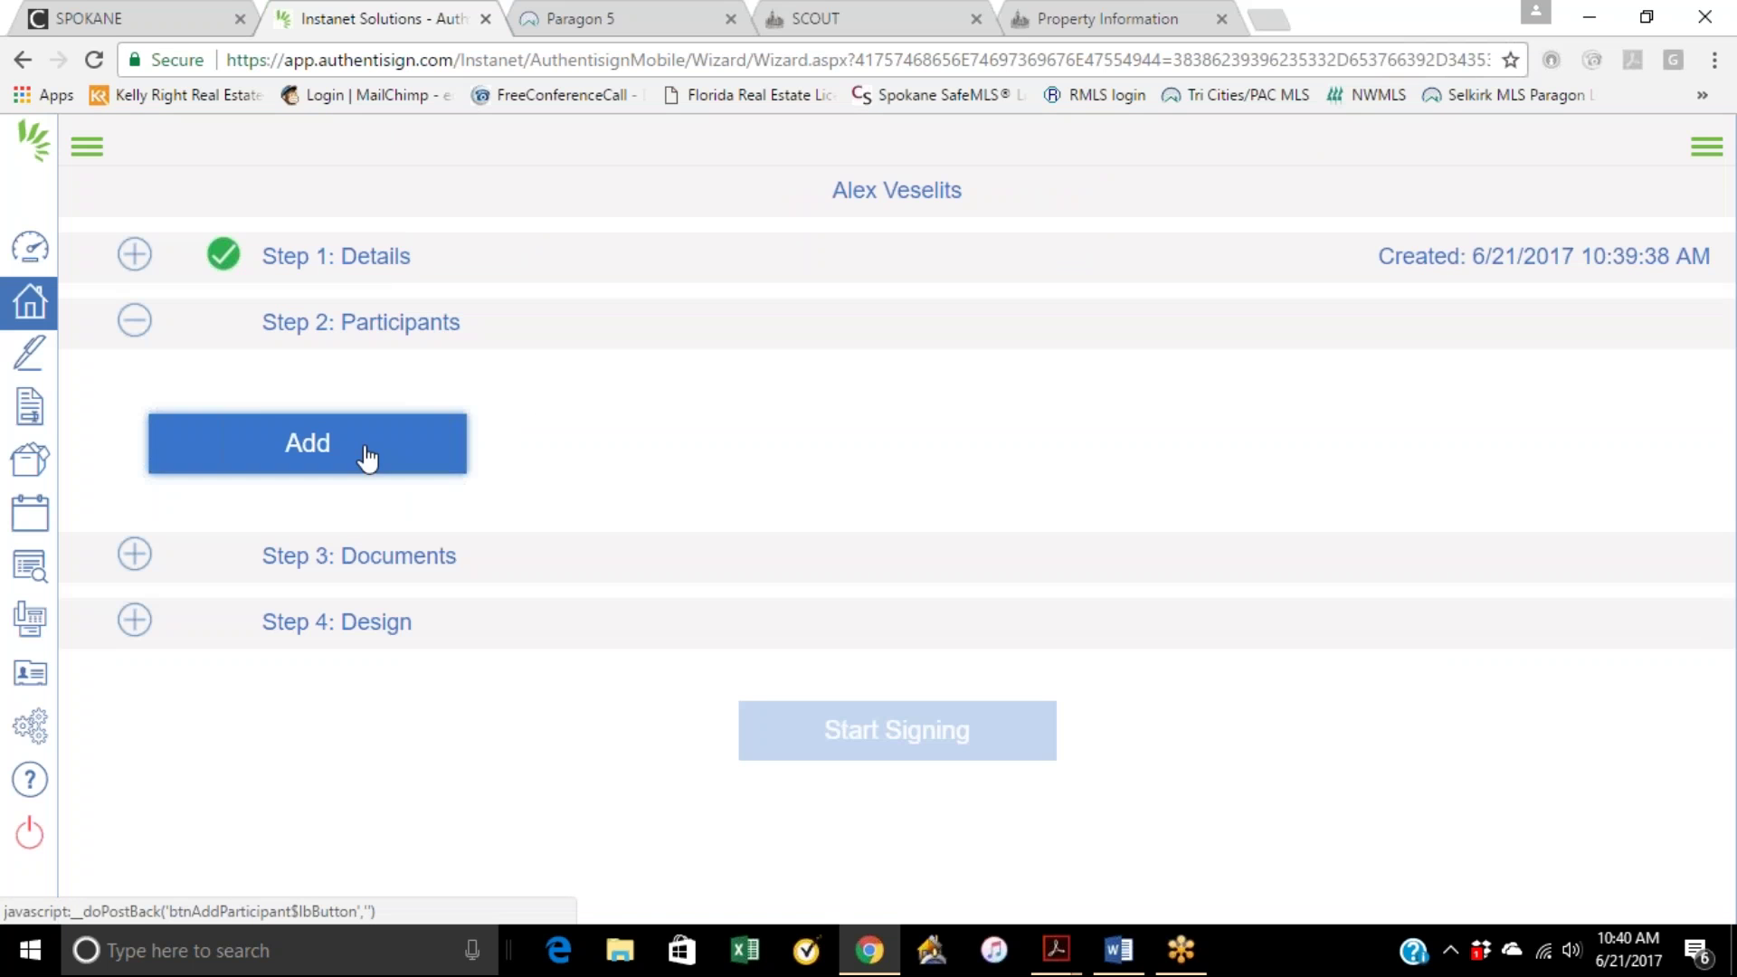
pyautogui.click(951, 580)
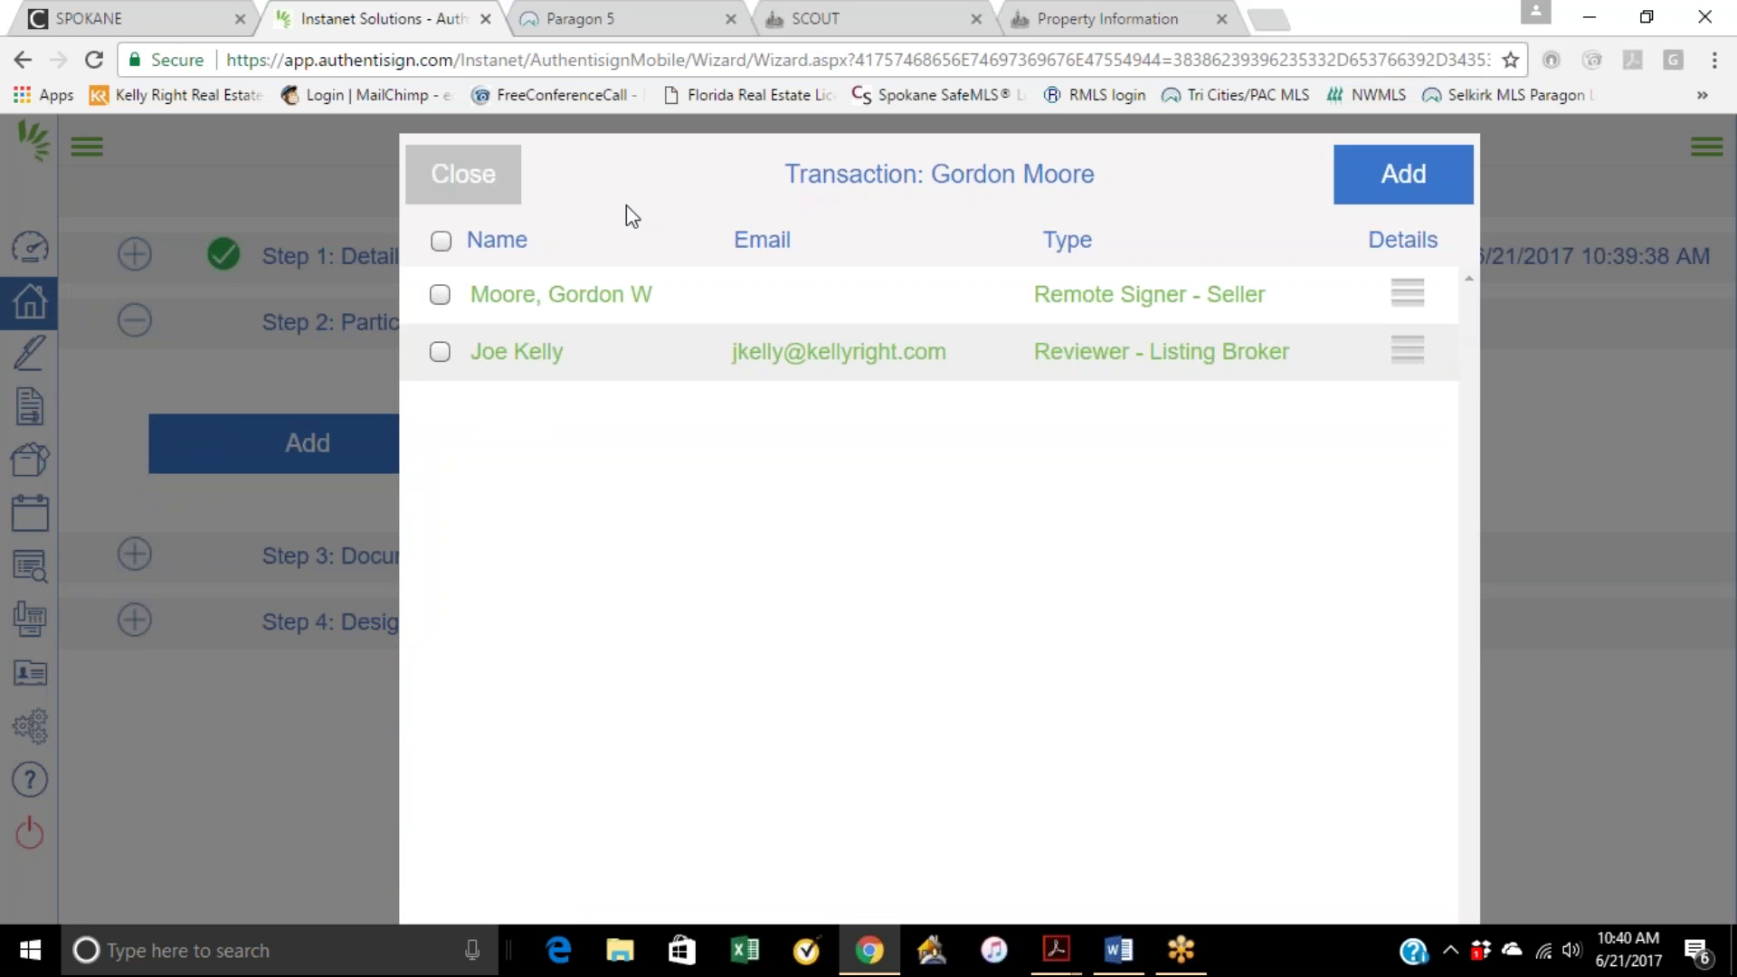
pyautogui.click(1403, 191)
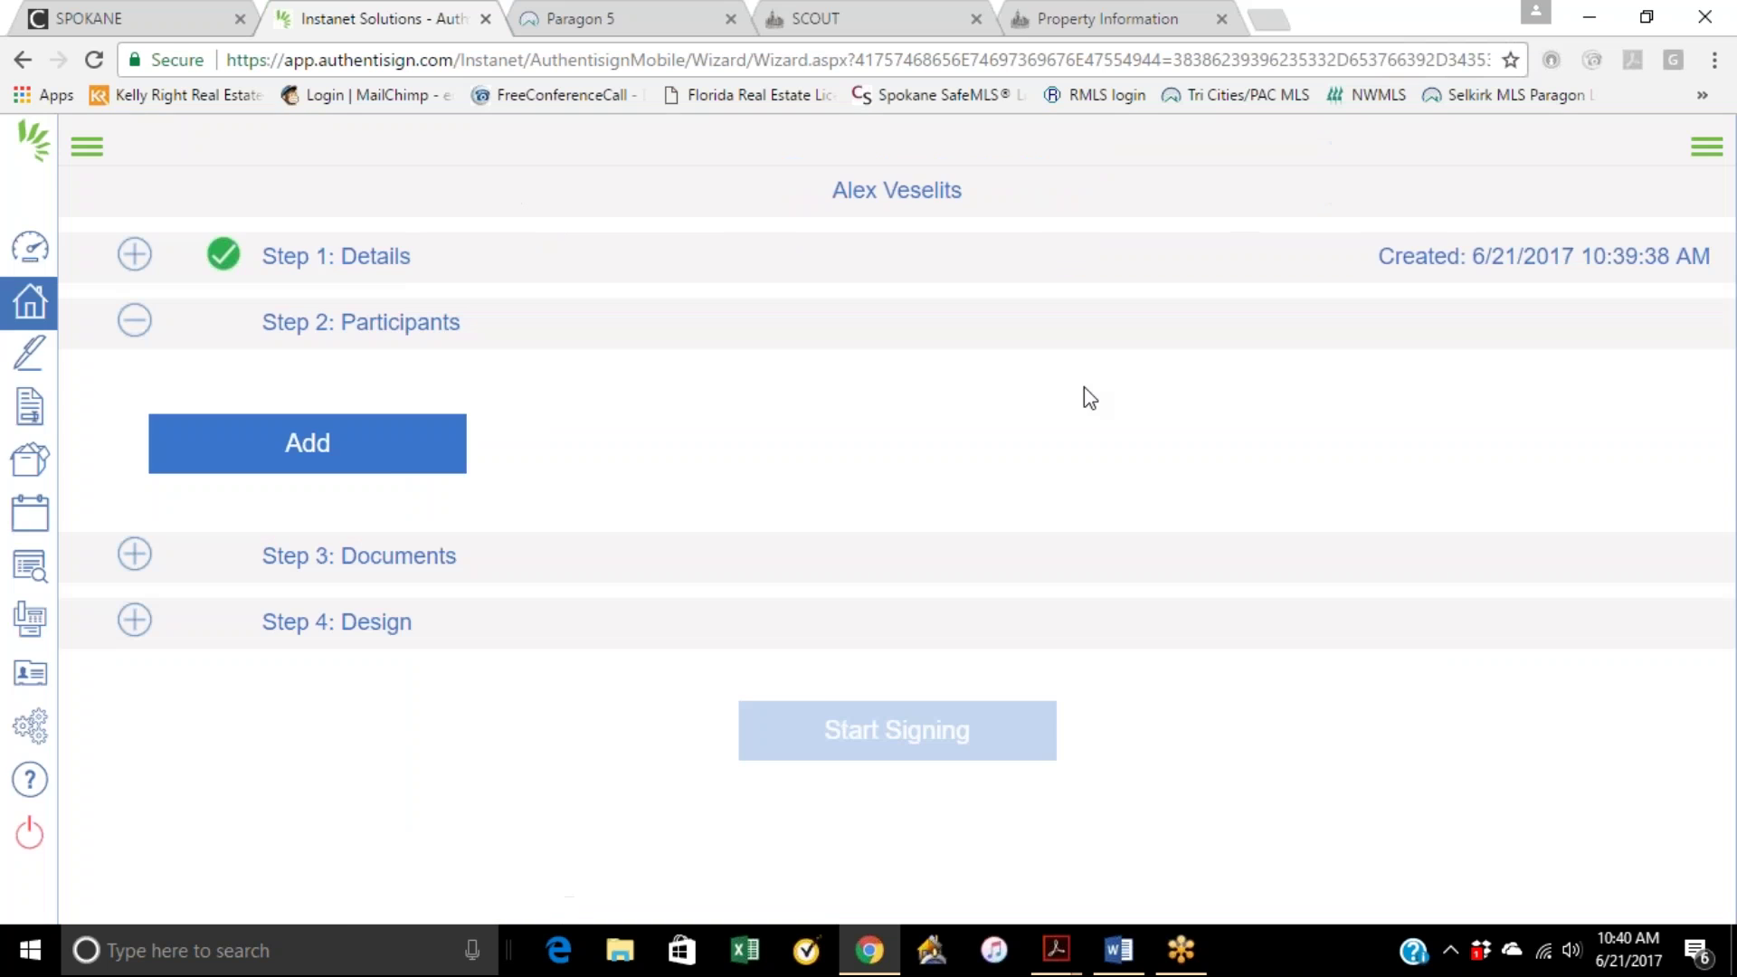
pyautogui.click(378, 452)
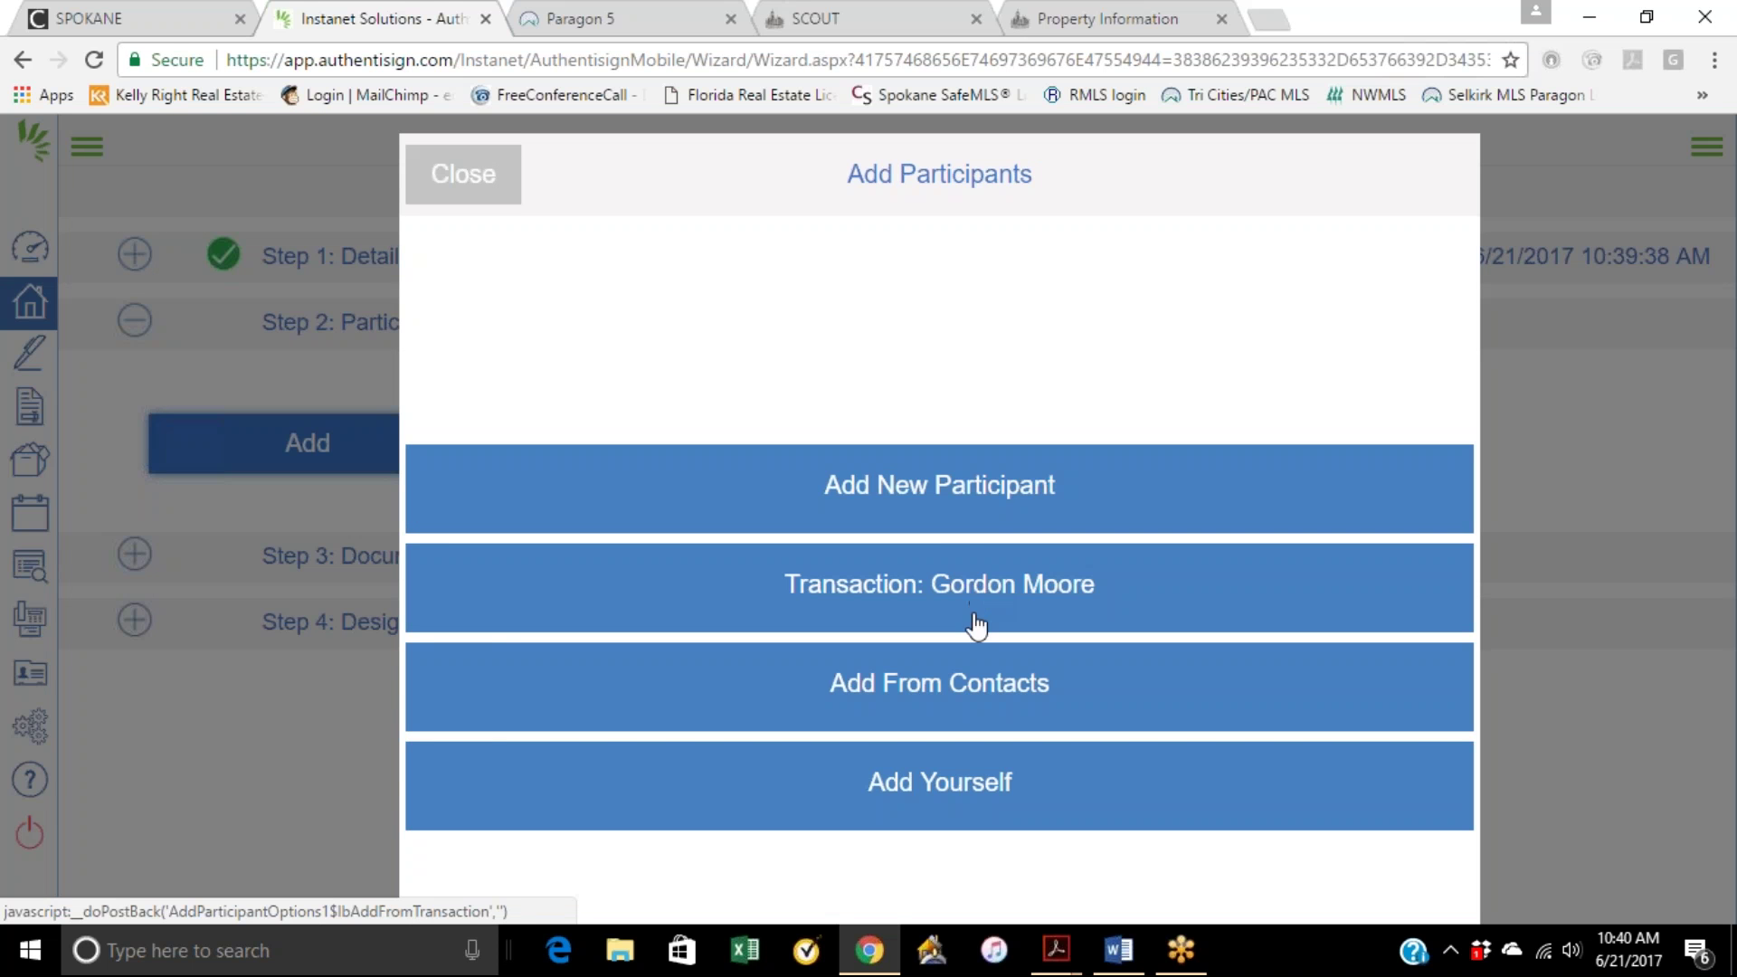
# Step: Add the client as a new participant with first name, last name and email, then expand Step 3: Documents
pyautogui.click(948, 502)
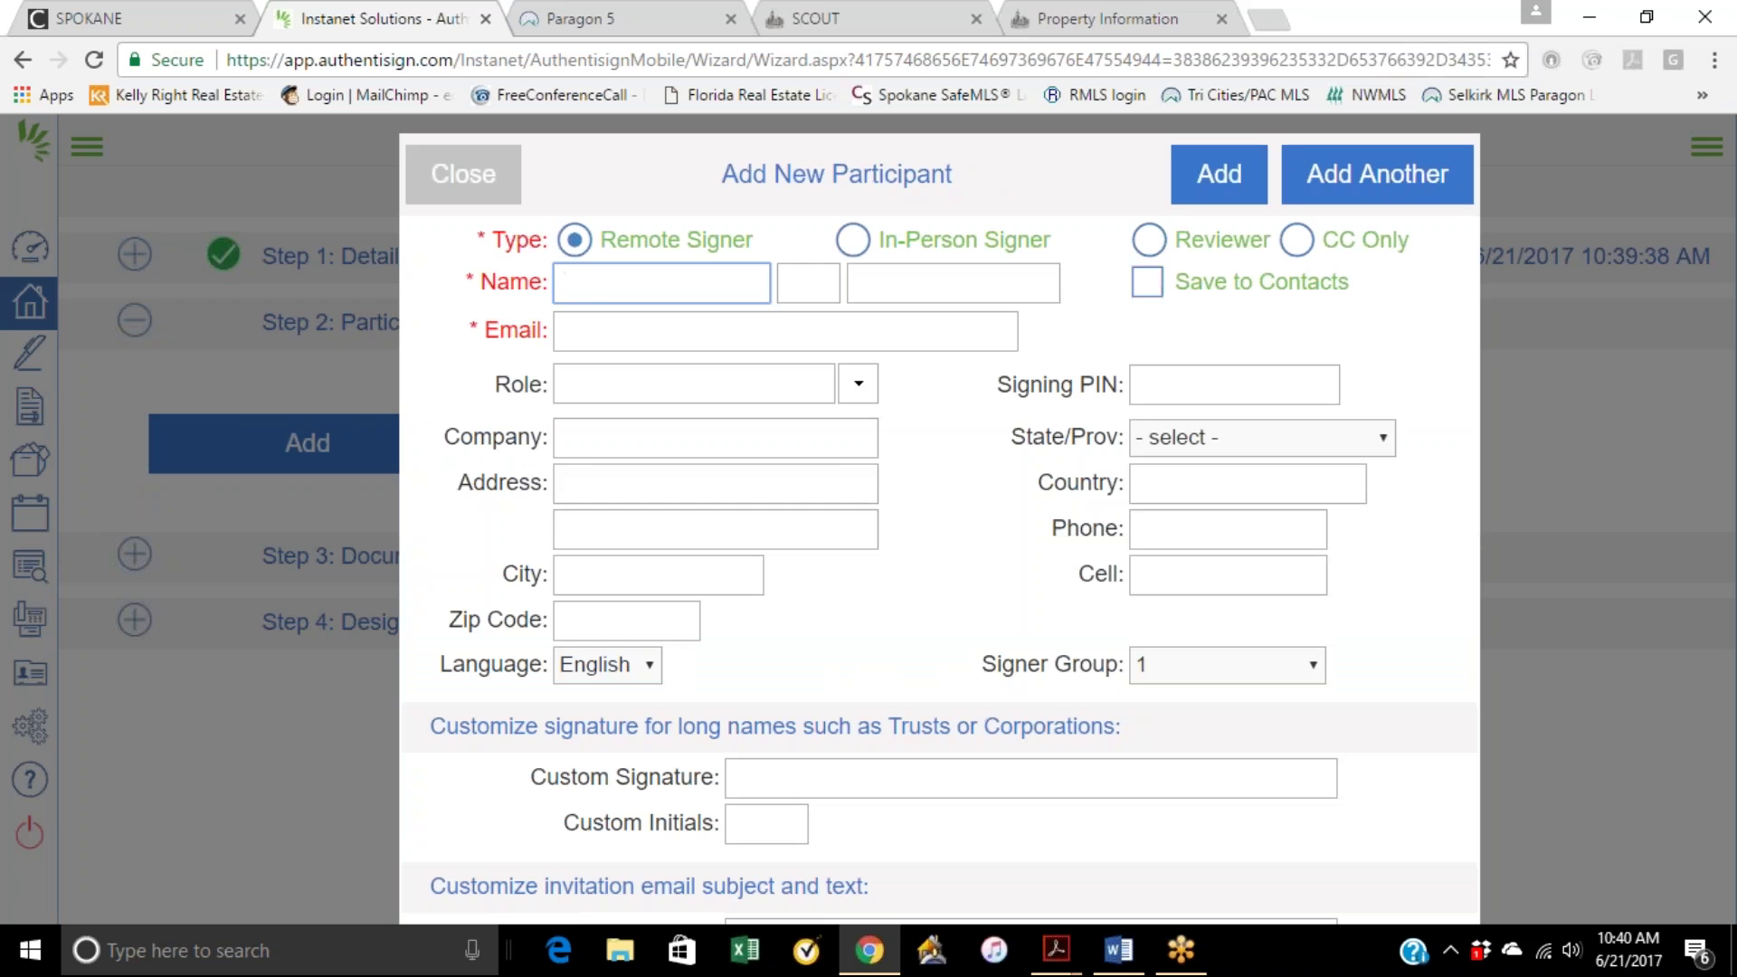
pyautogui.click(628, 288)
pyautogui.press('Tab')
pyautogui.press('Tab')
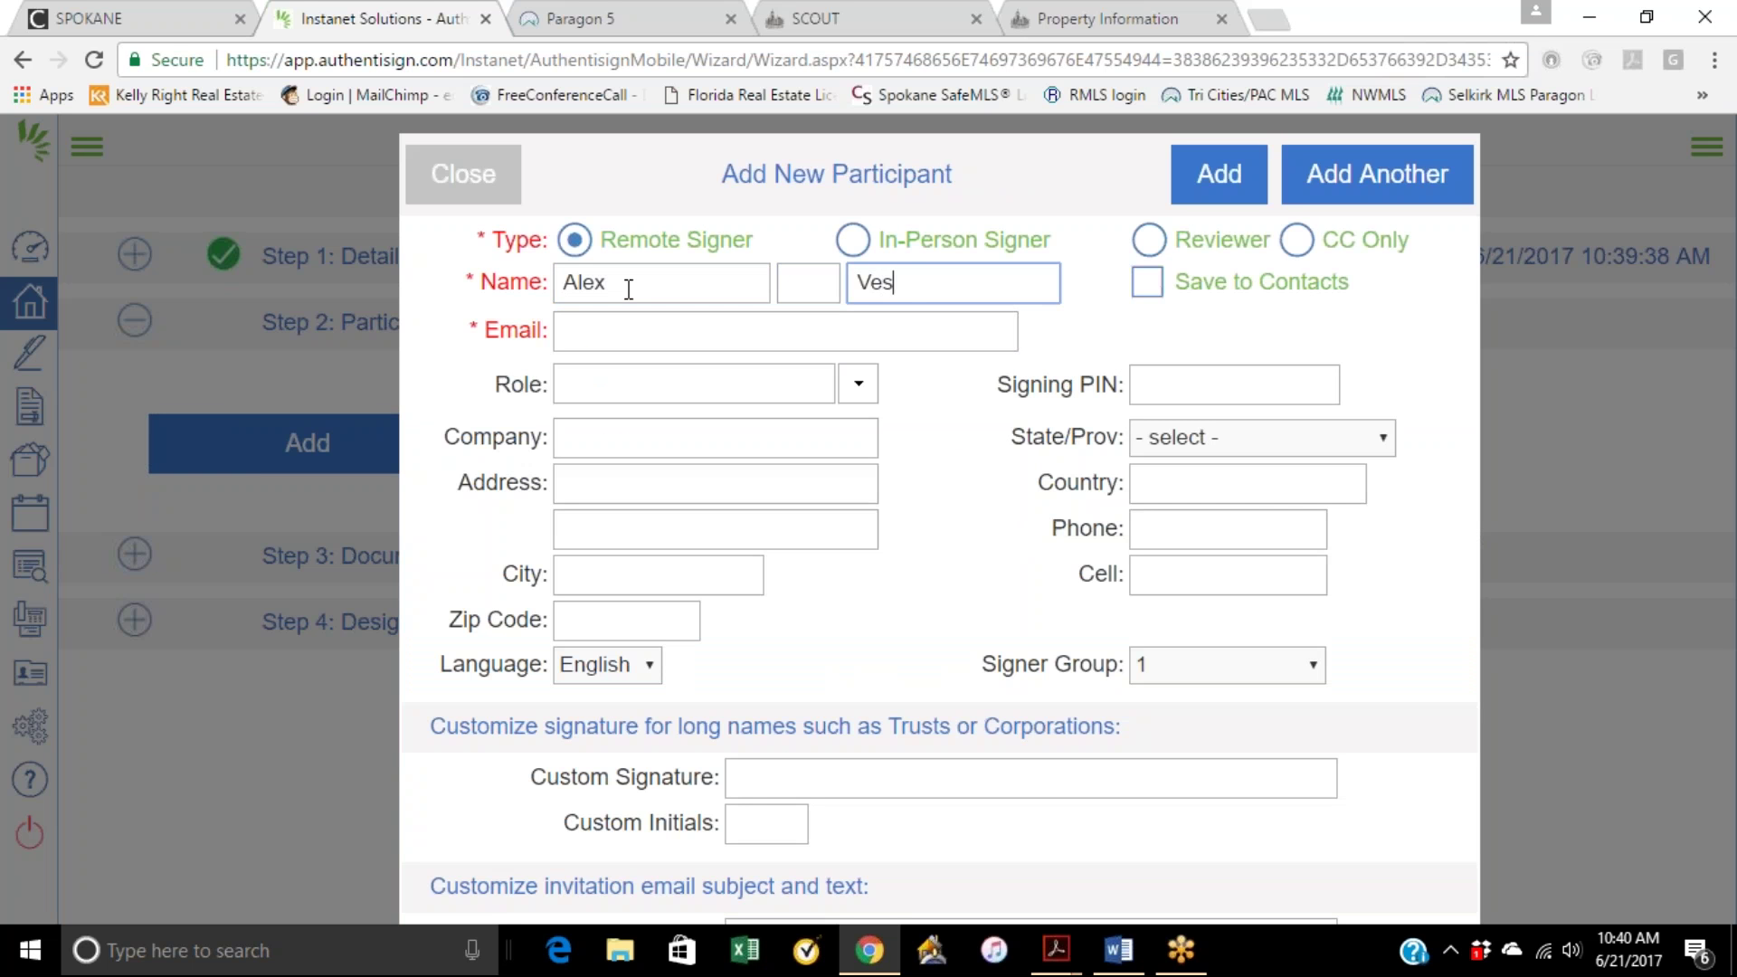
pyautogui.click(607, 343)
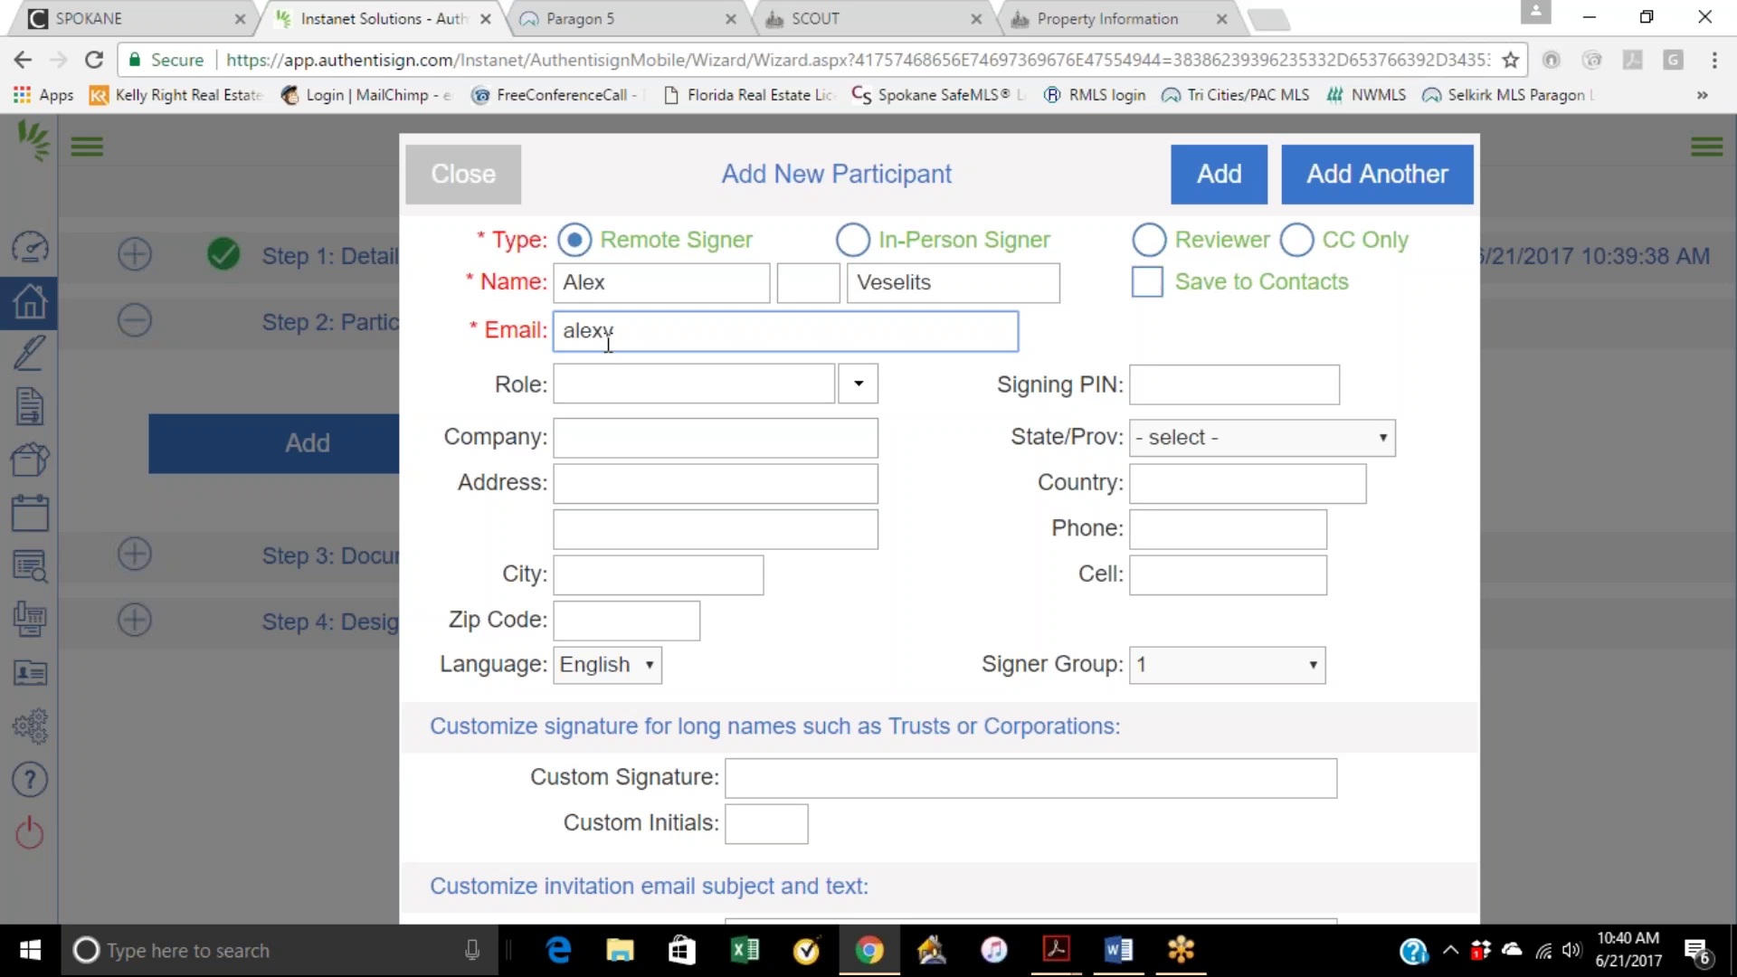
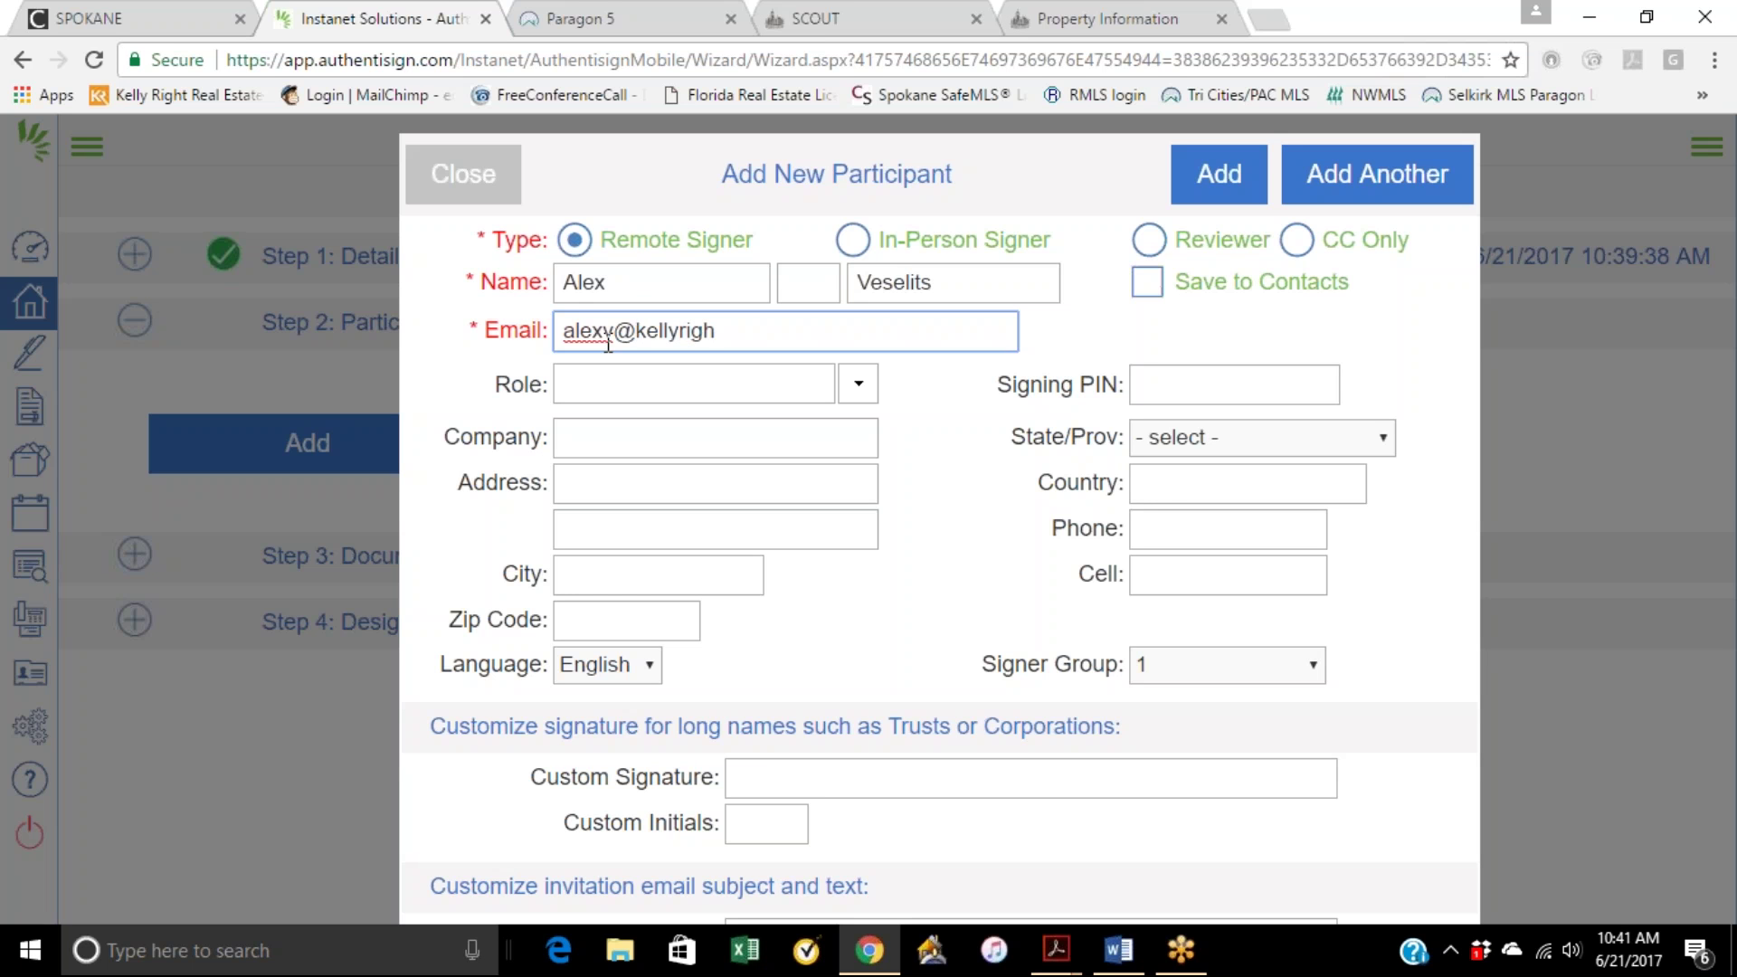
pyautogui.click(1212, 192)
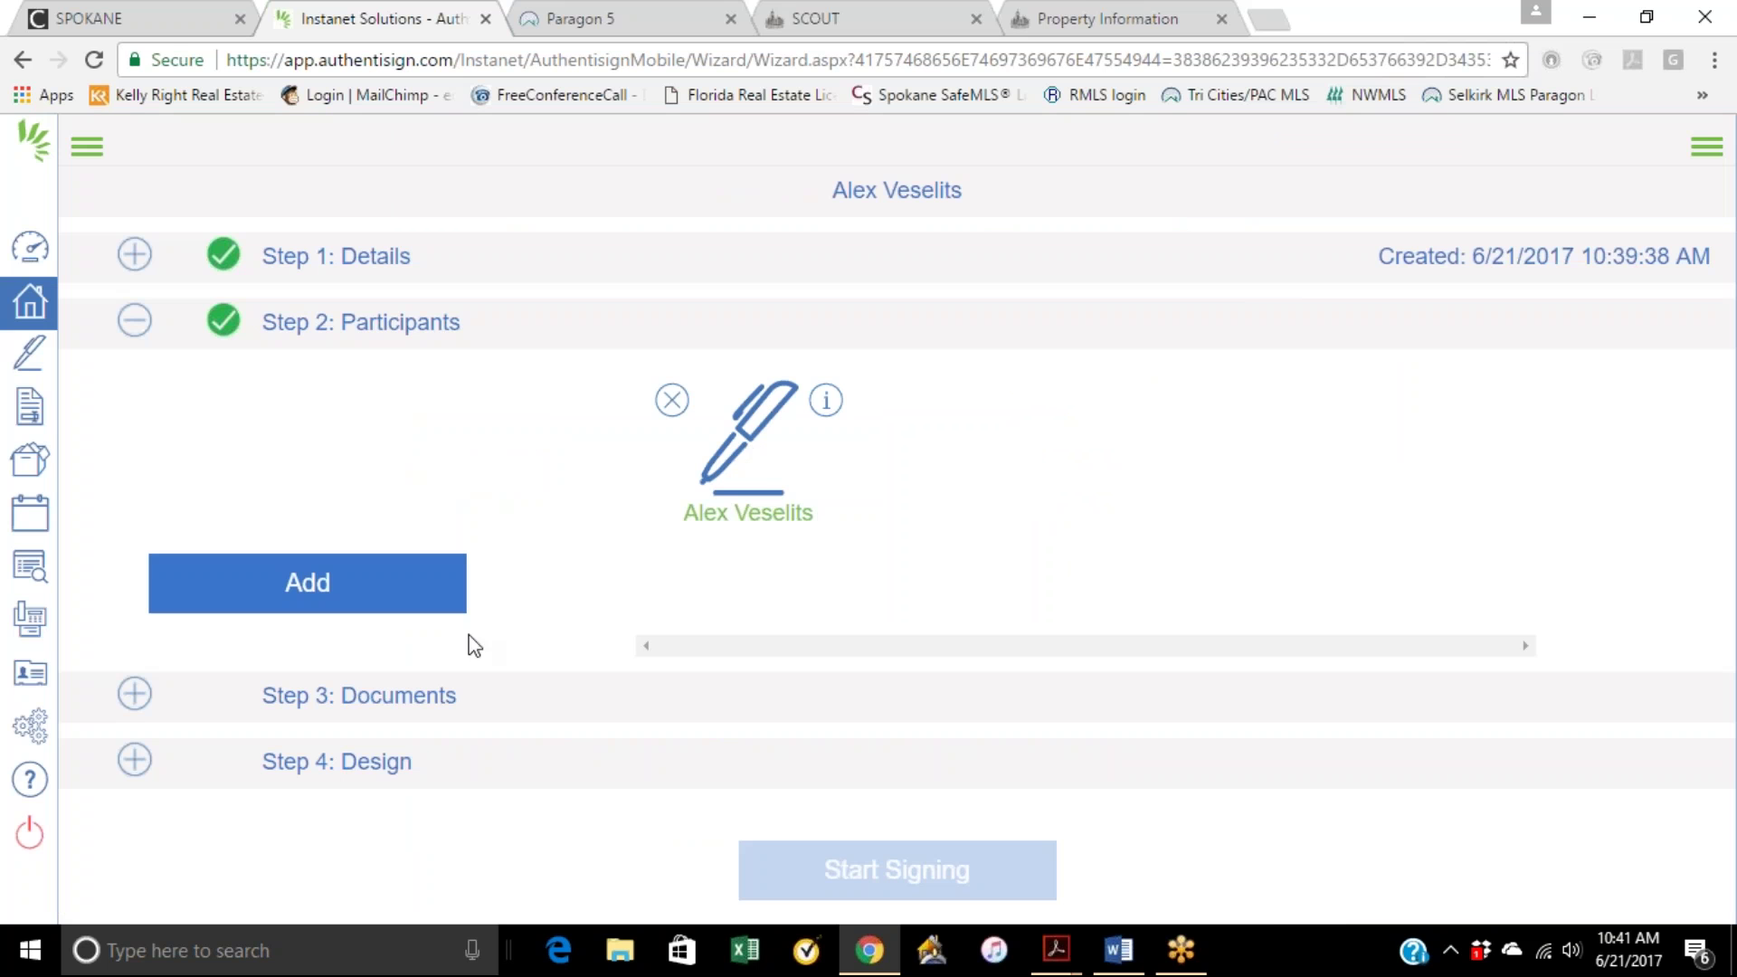
pyautogui.click(432, 701)
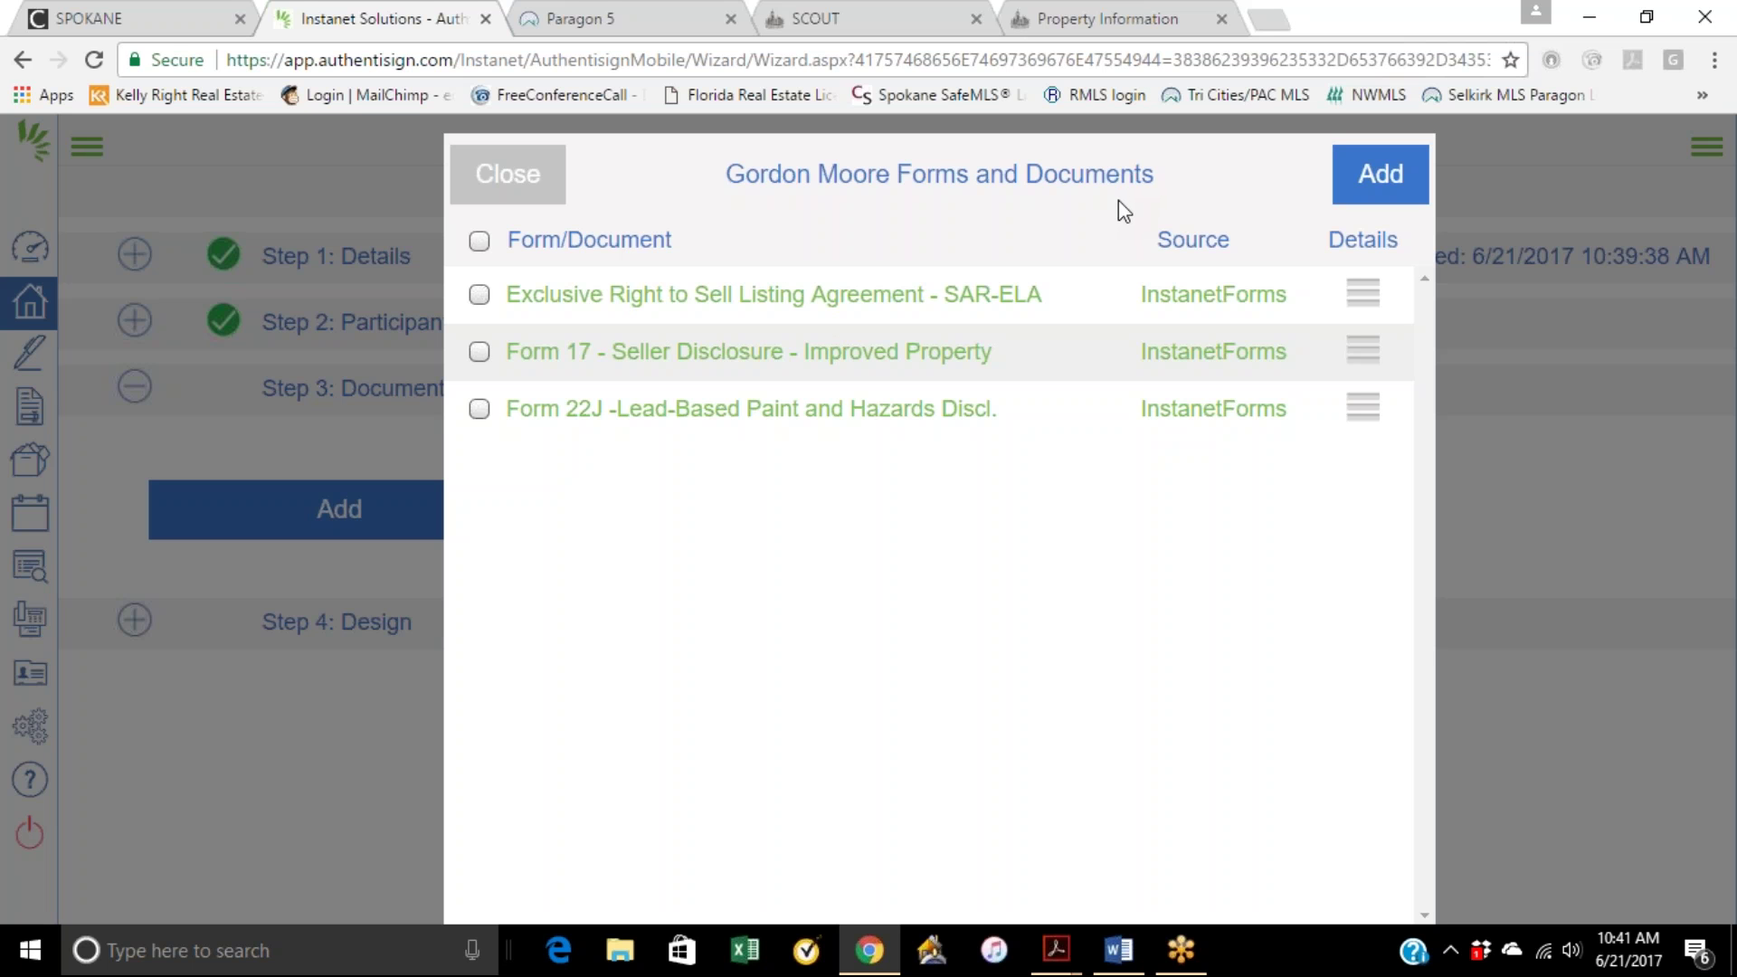
# Step: Confirm the forms dialog and browse Transaction and DocBox Documents, expanding the Transactions folder
pyautogui.click(1364, 175)
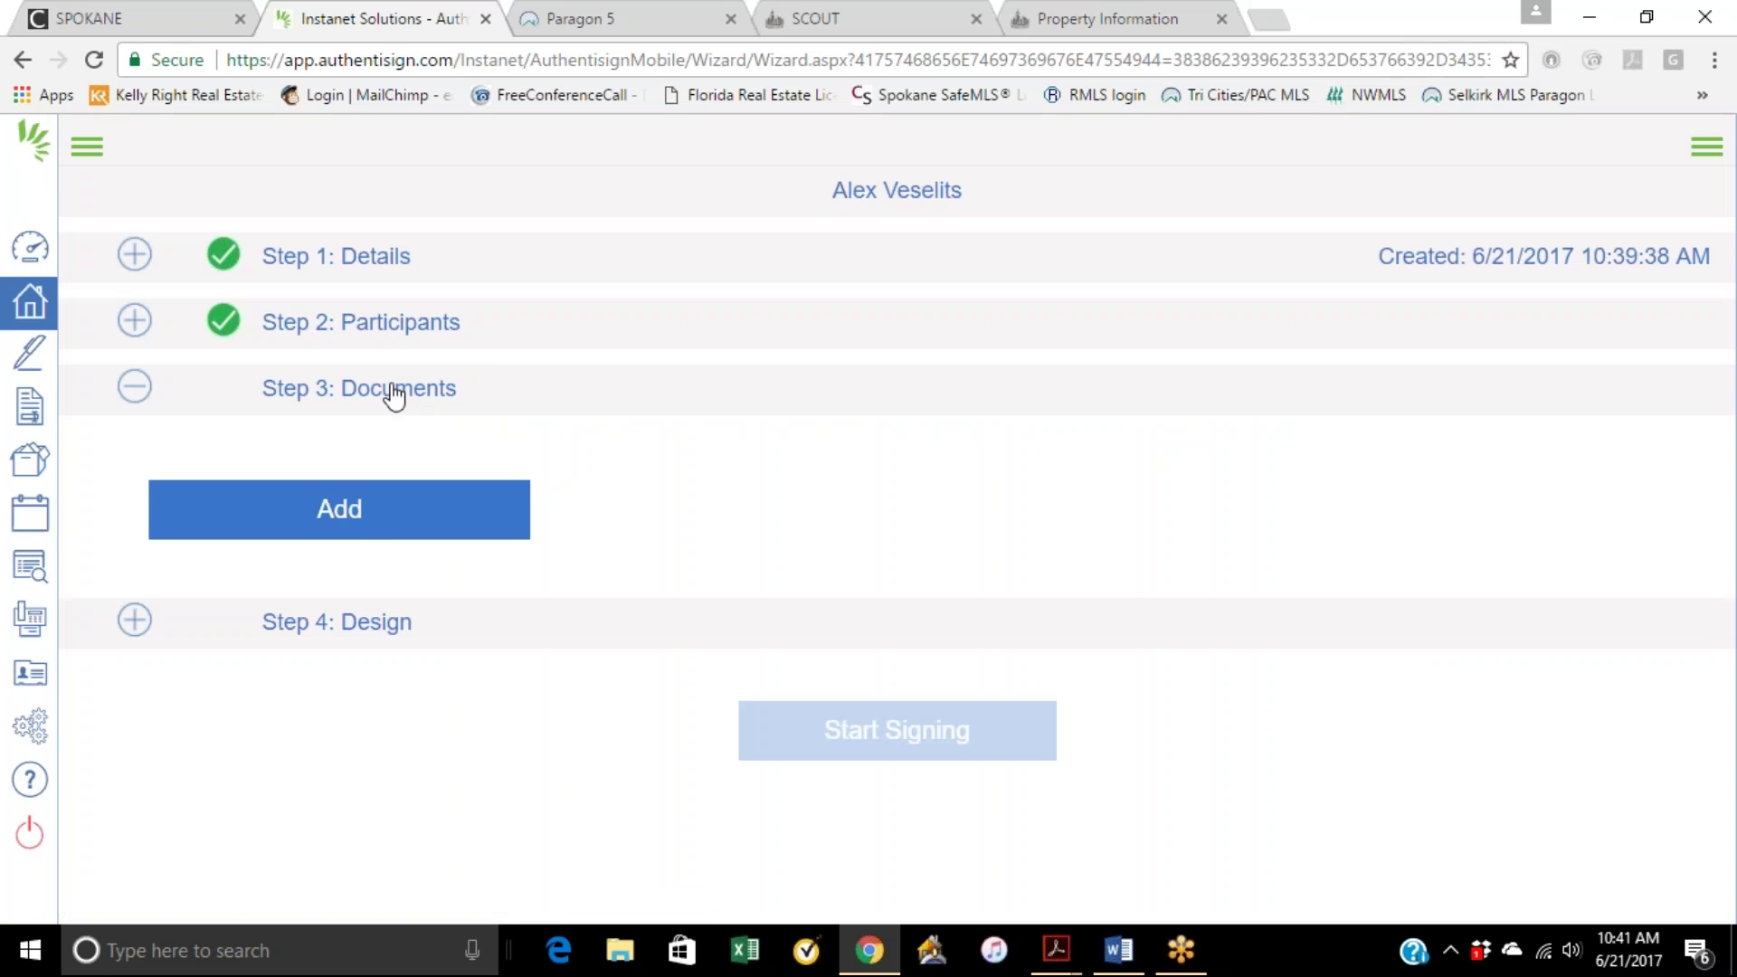
pyautogui.click(360, 527)
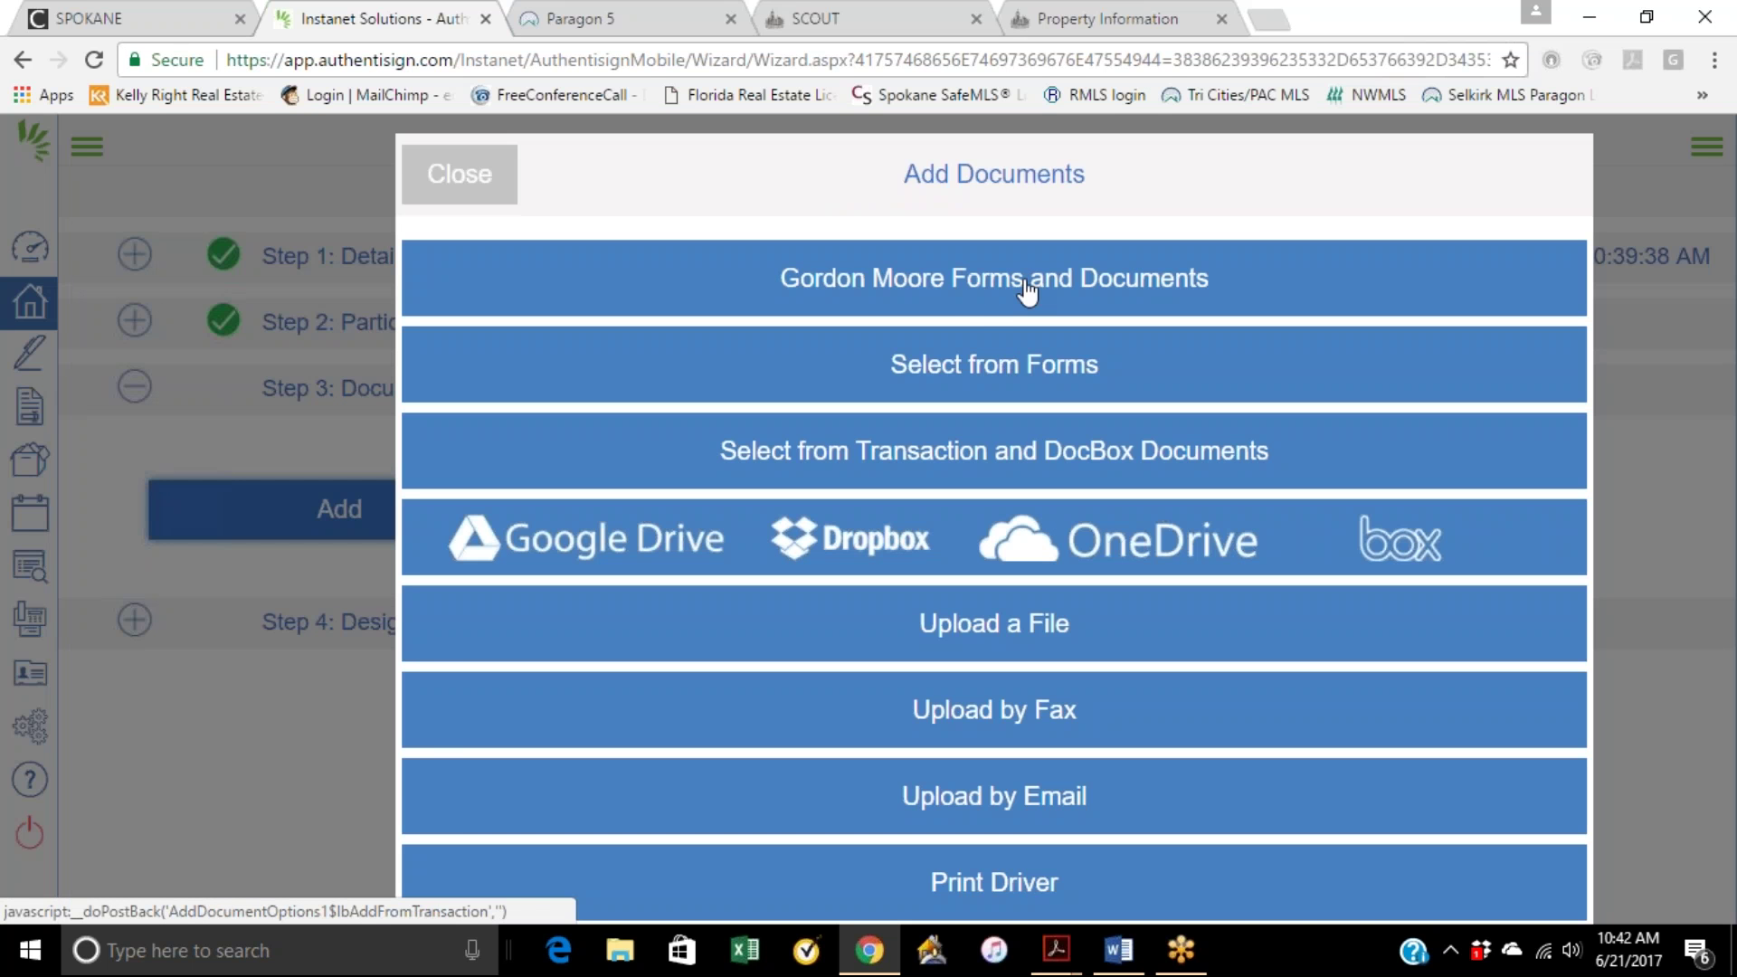
pyautogui.click(966, 462)
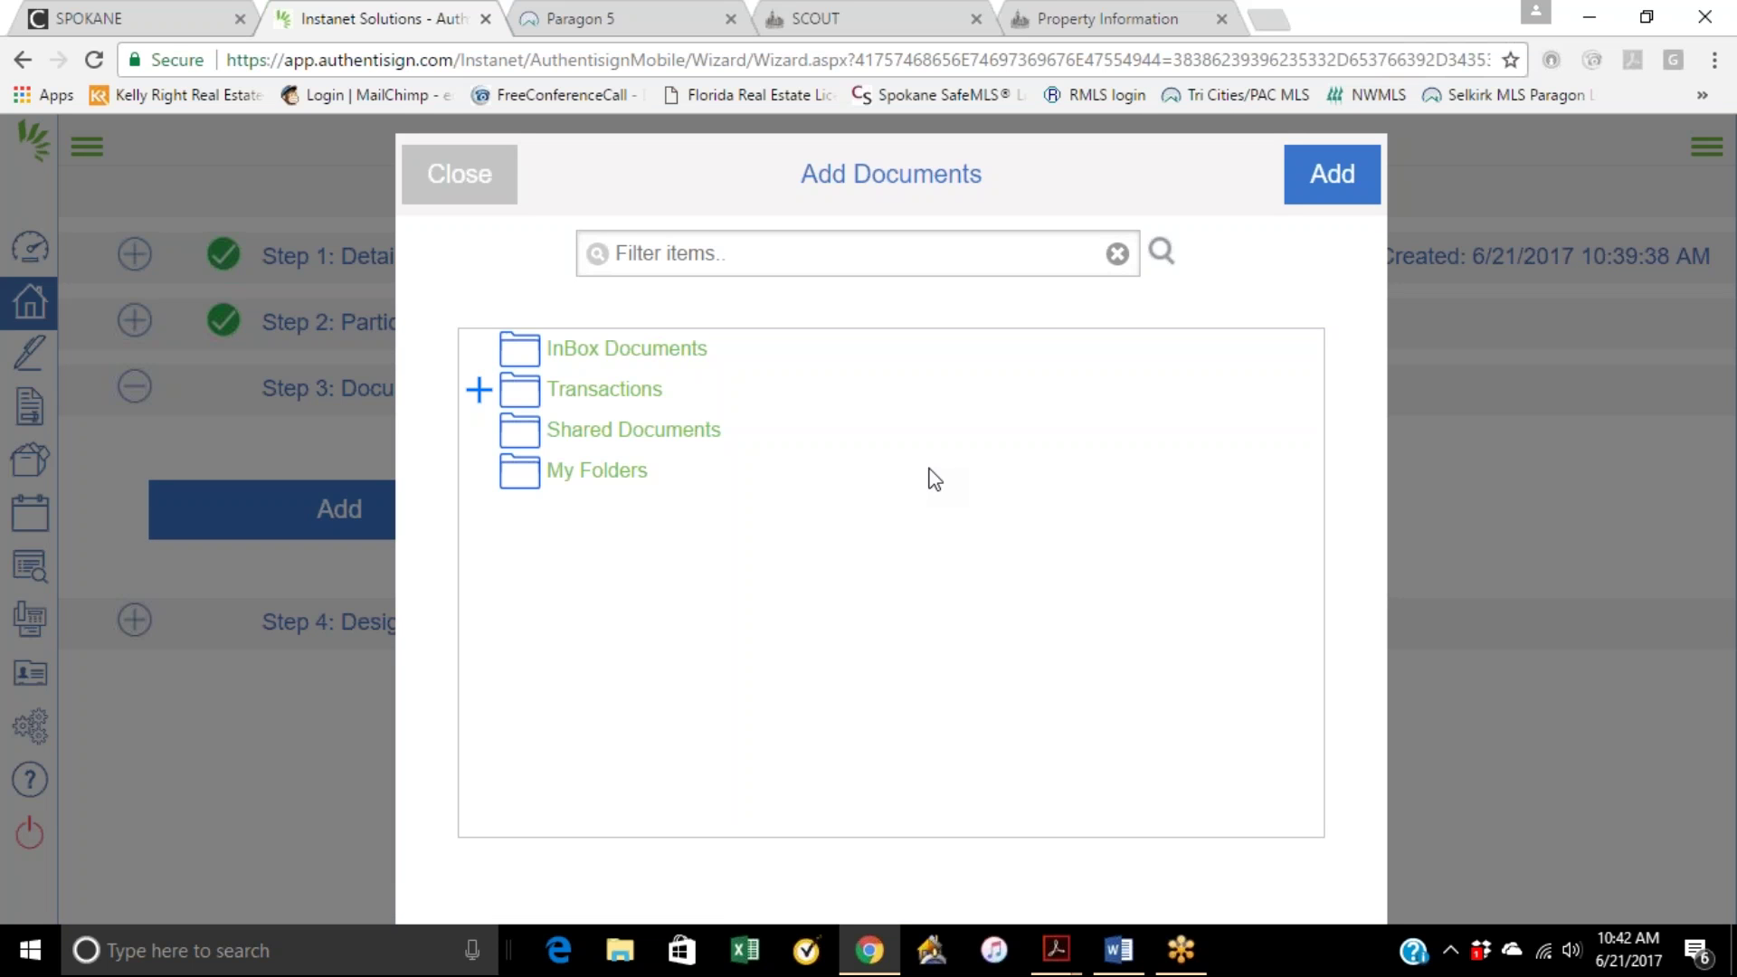
pyautogui.click(590, 396)
pyautogui.doubleClick(590, 396)
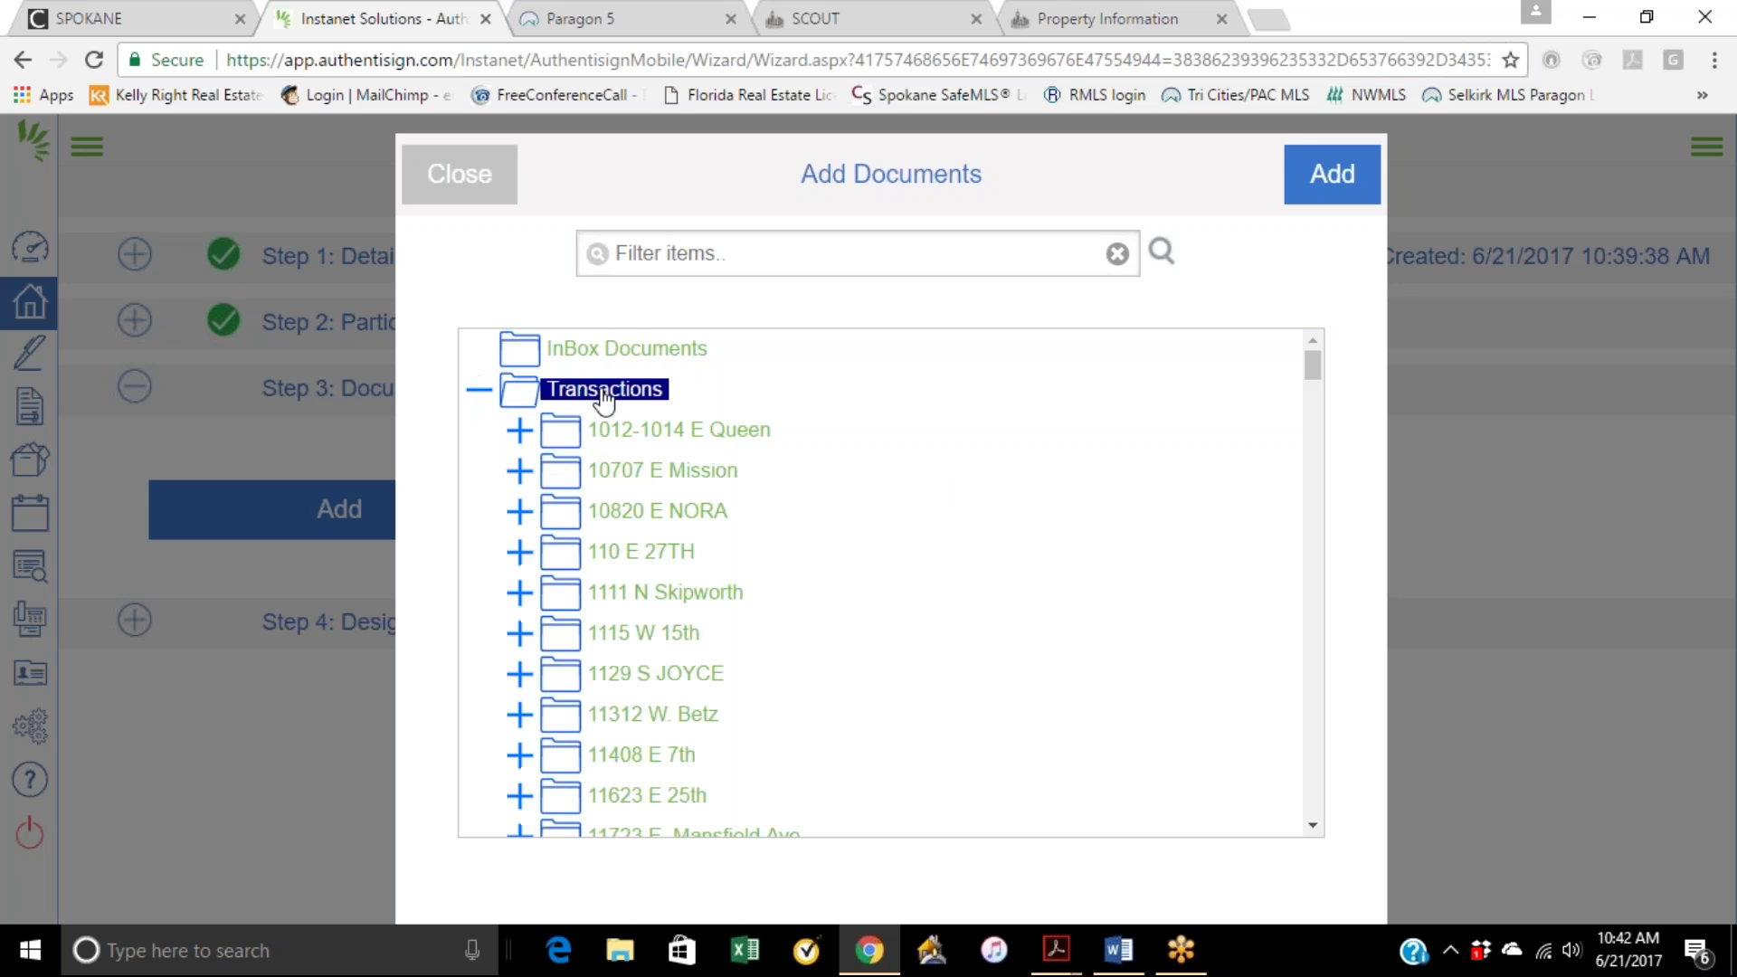
# Step: Find and expand the client's transaction folder, then close the picker without adding documents
pyautogui.scroll(-3, 680, 643)
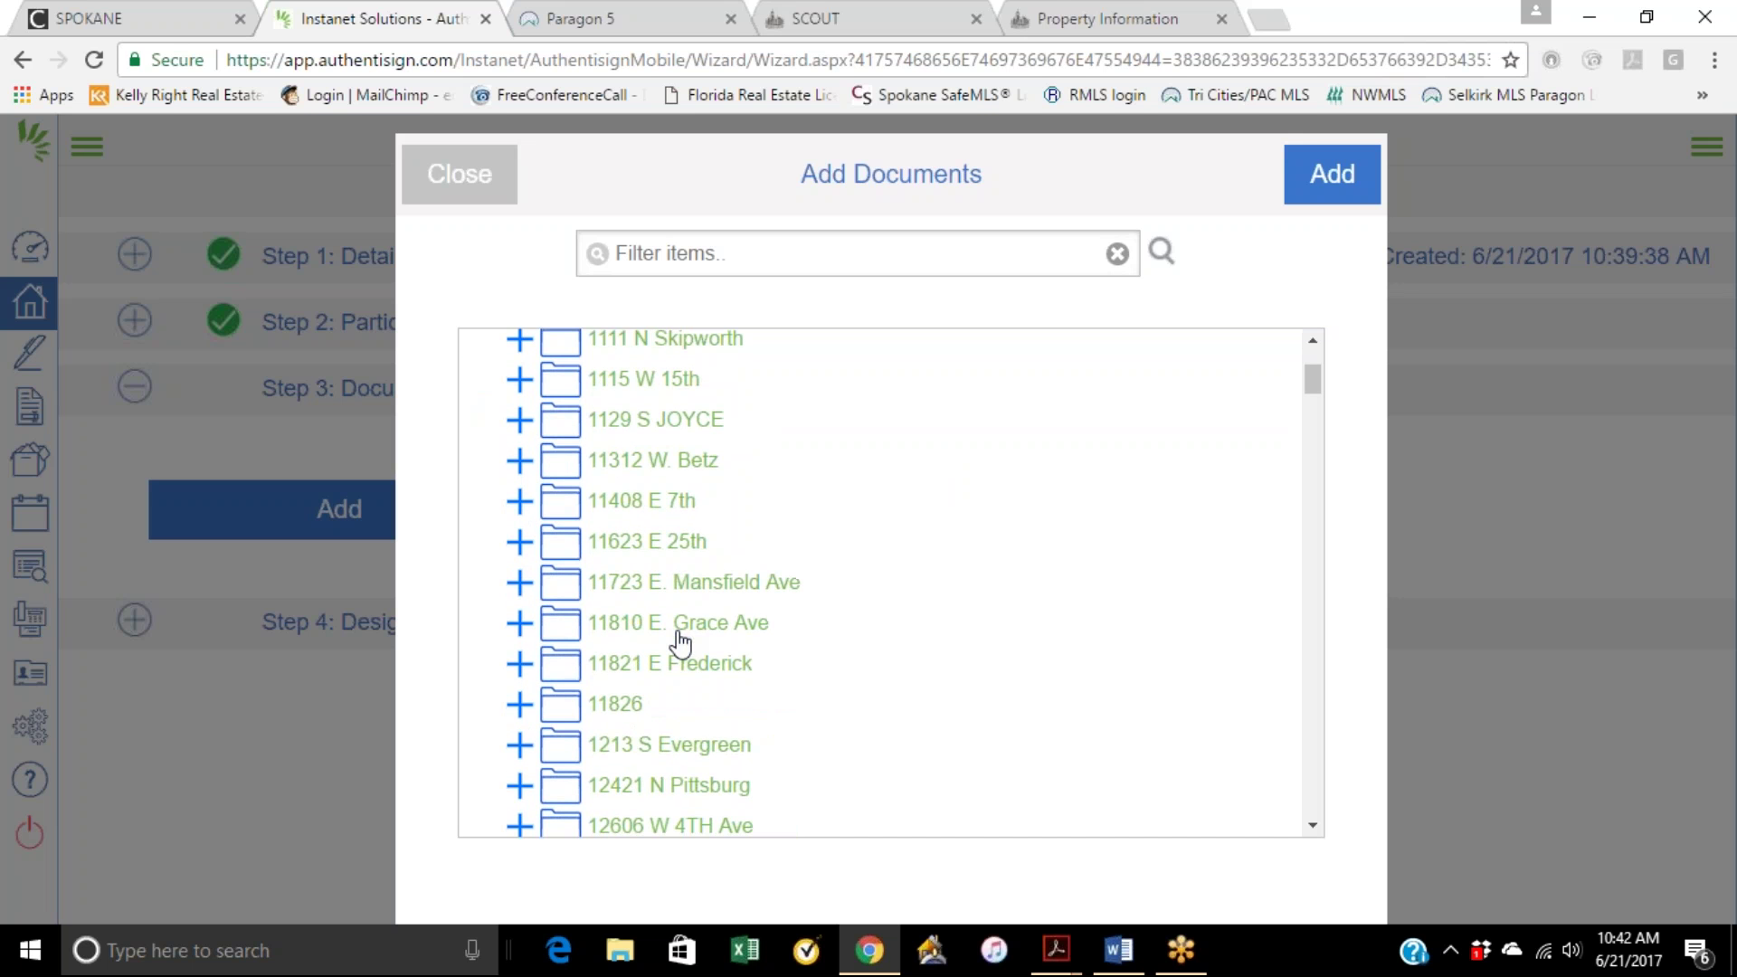
pyautogui.scroll(3, 692, 624)
pyautogui.scroll(-12, 986, 554)
pyautogui.scroll(-12, 986, 558)
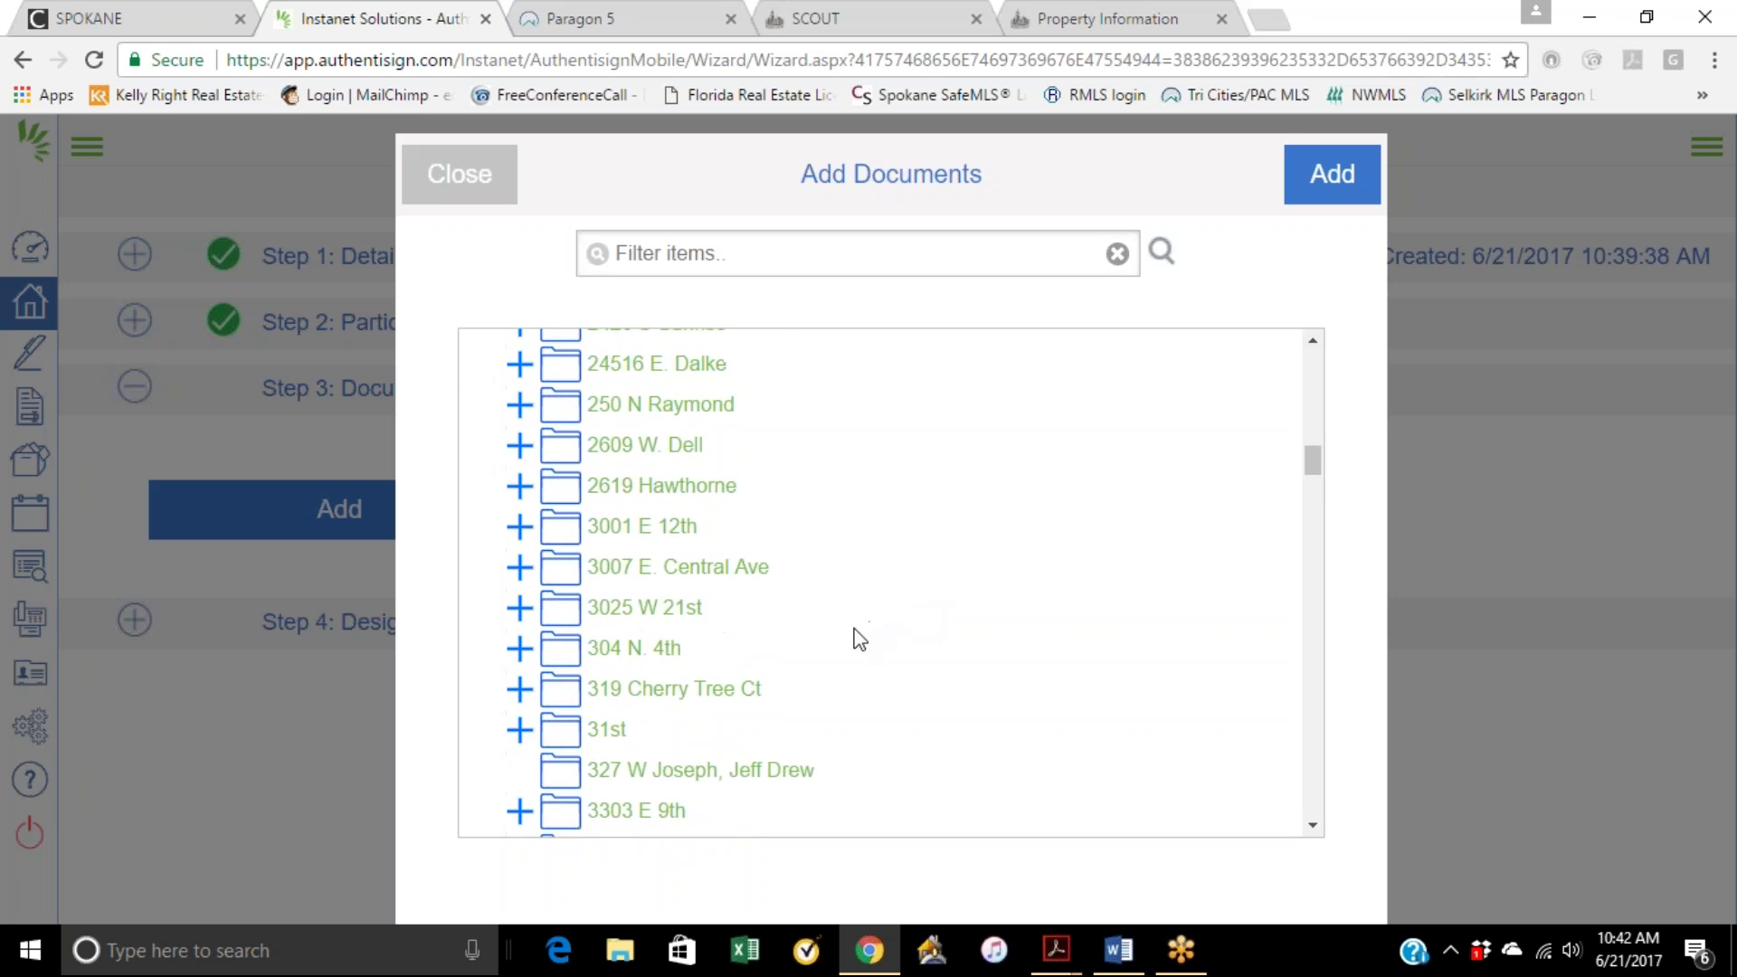
pyautogui.scroll(-13, 859, 642)
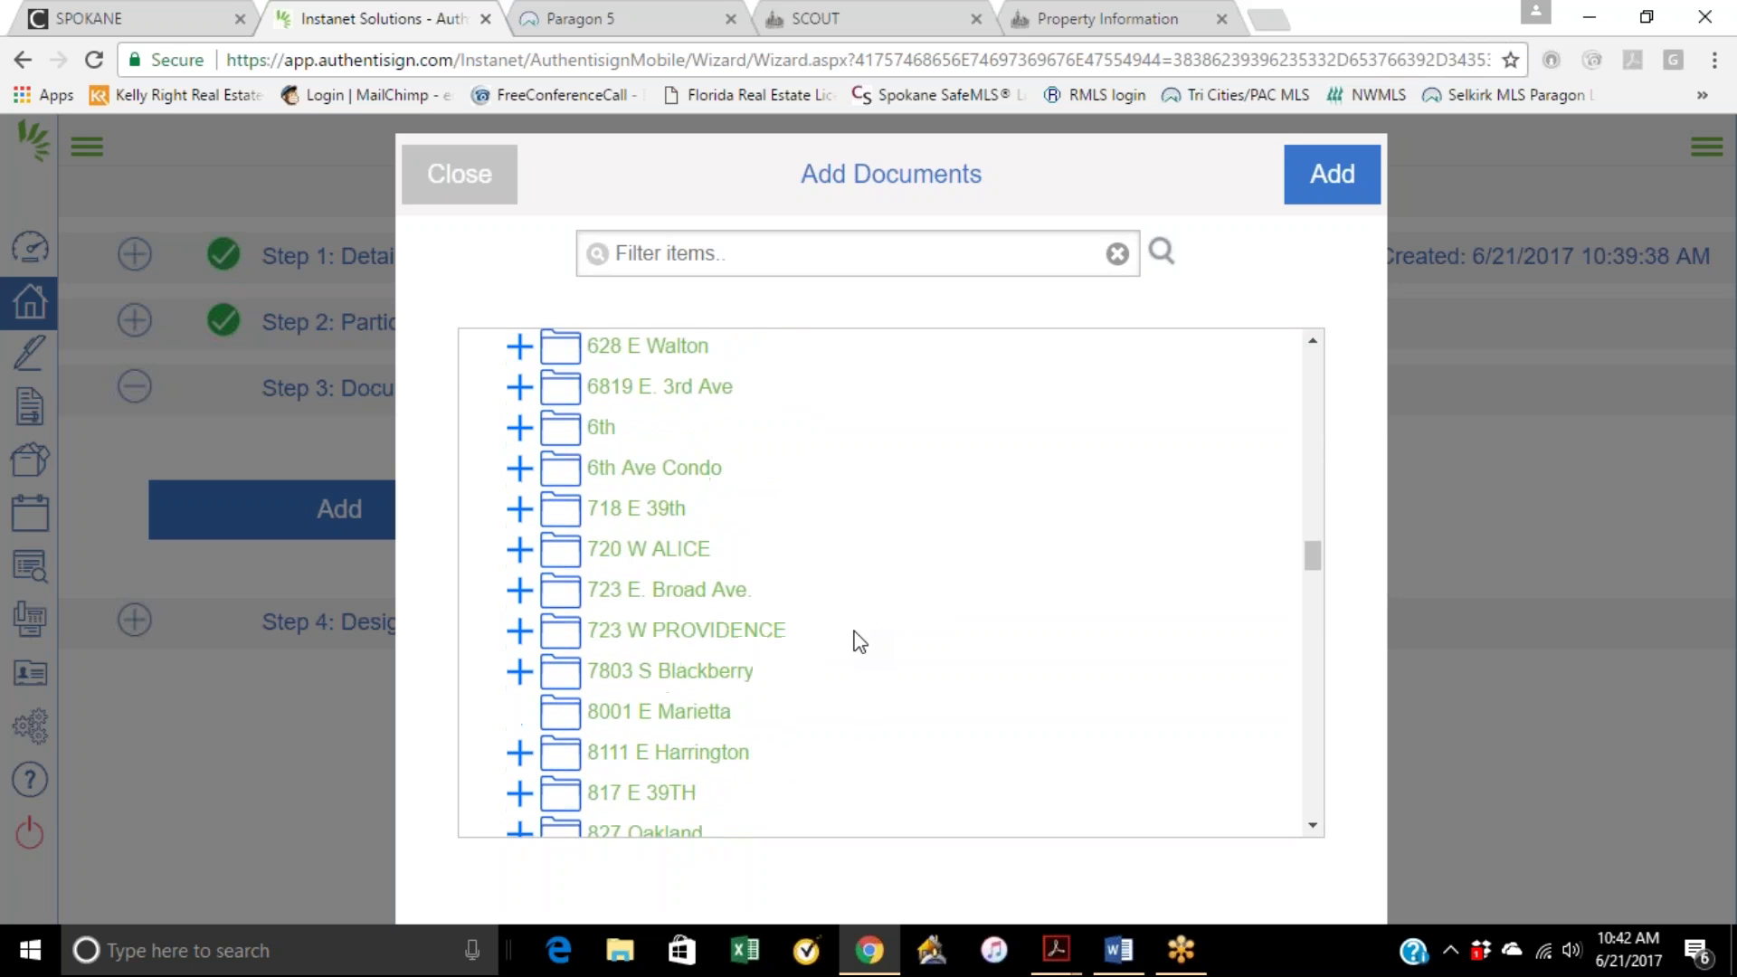
pyautogui.scroll(-1, 858, 642)
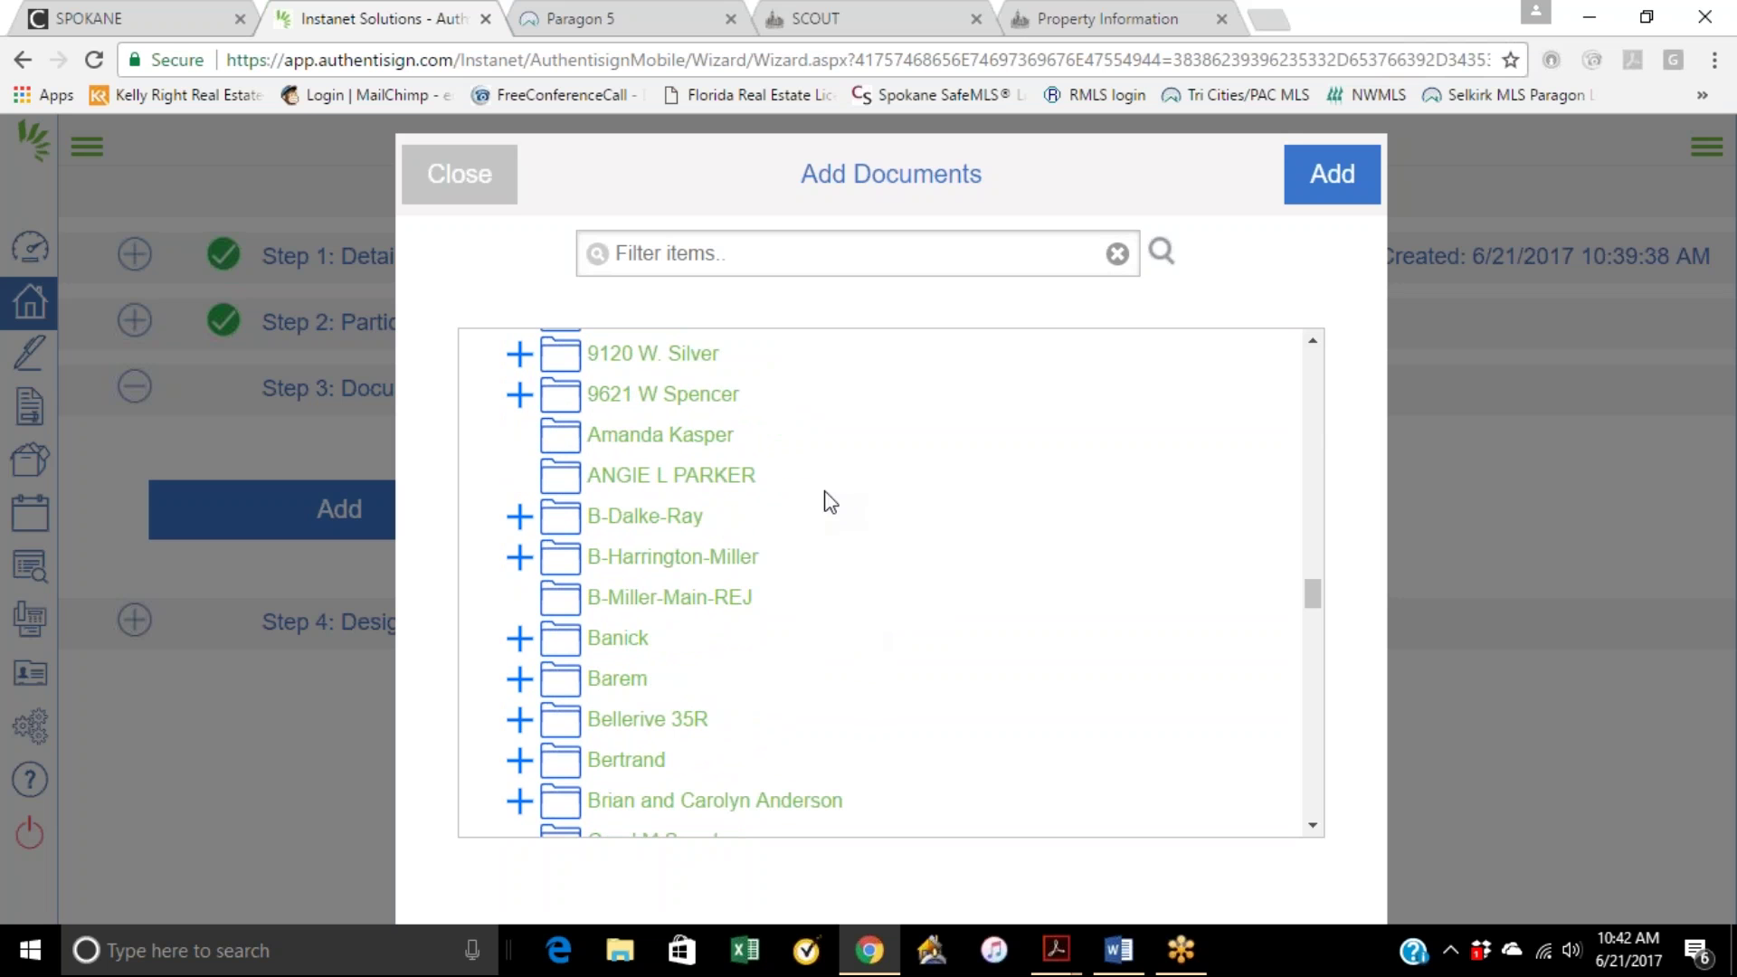
pyautogui.scroll(1, 685, 483)
pyautogui.scroll(-5, 833, 570)
pyautogui.scroll(-20, 833, 574)
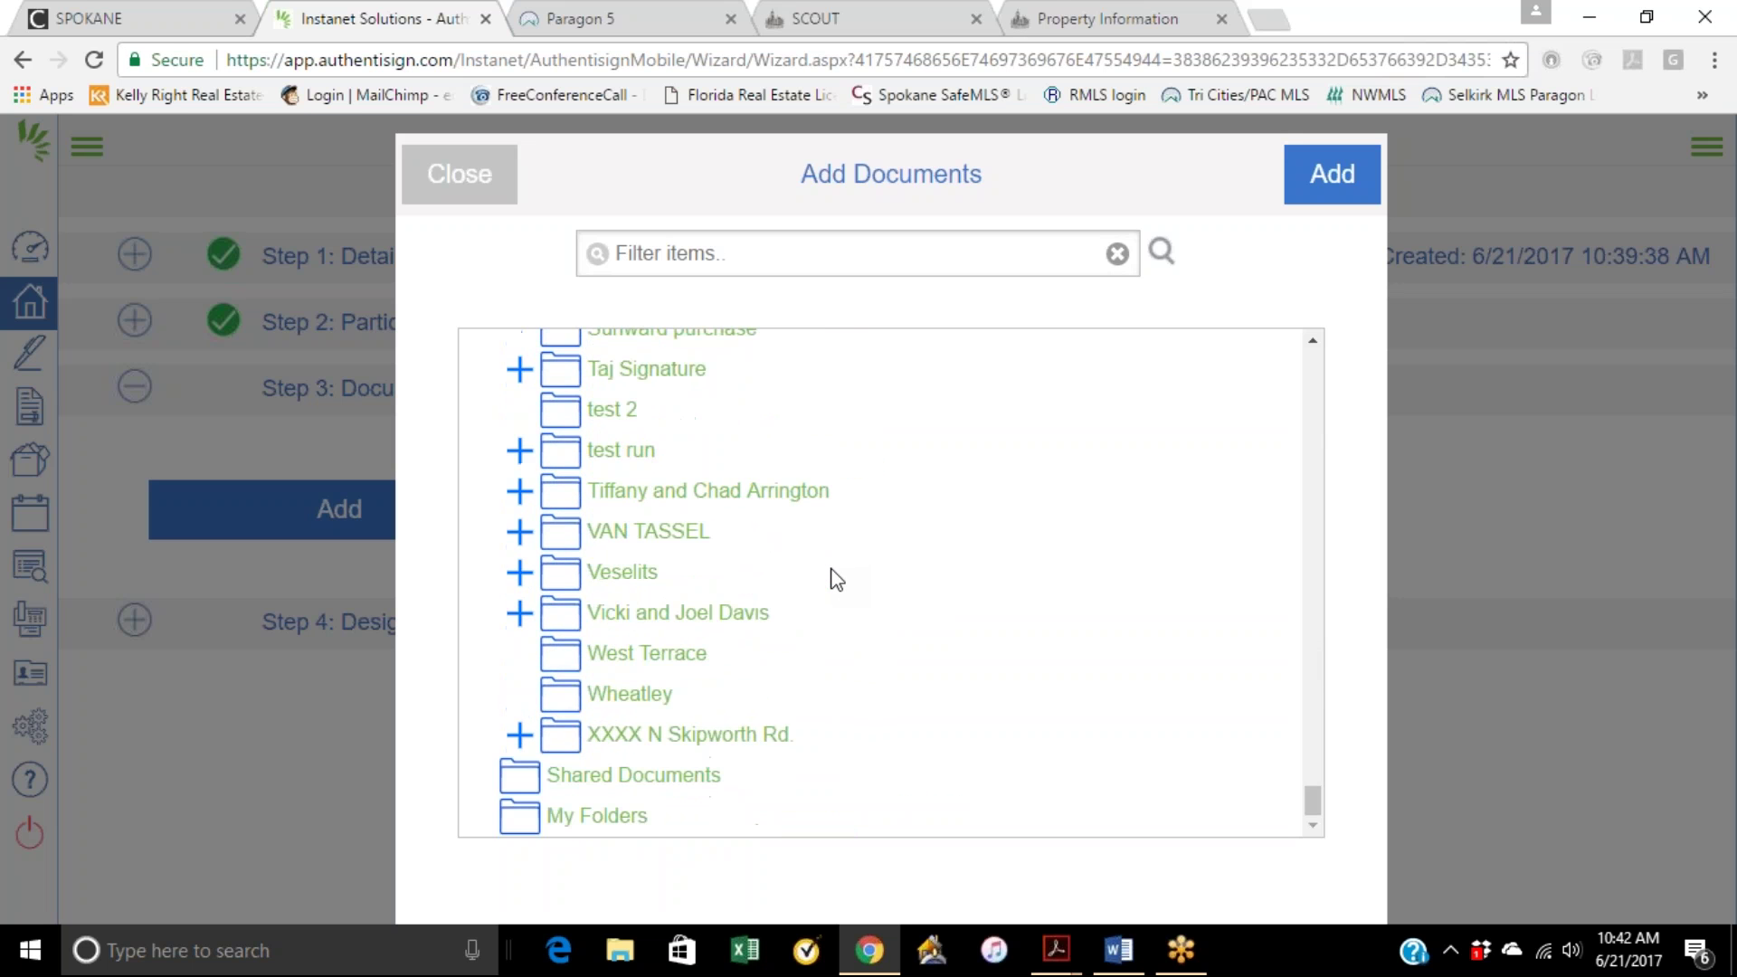
pyautogui.click(620, 572)
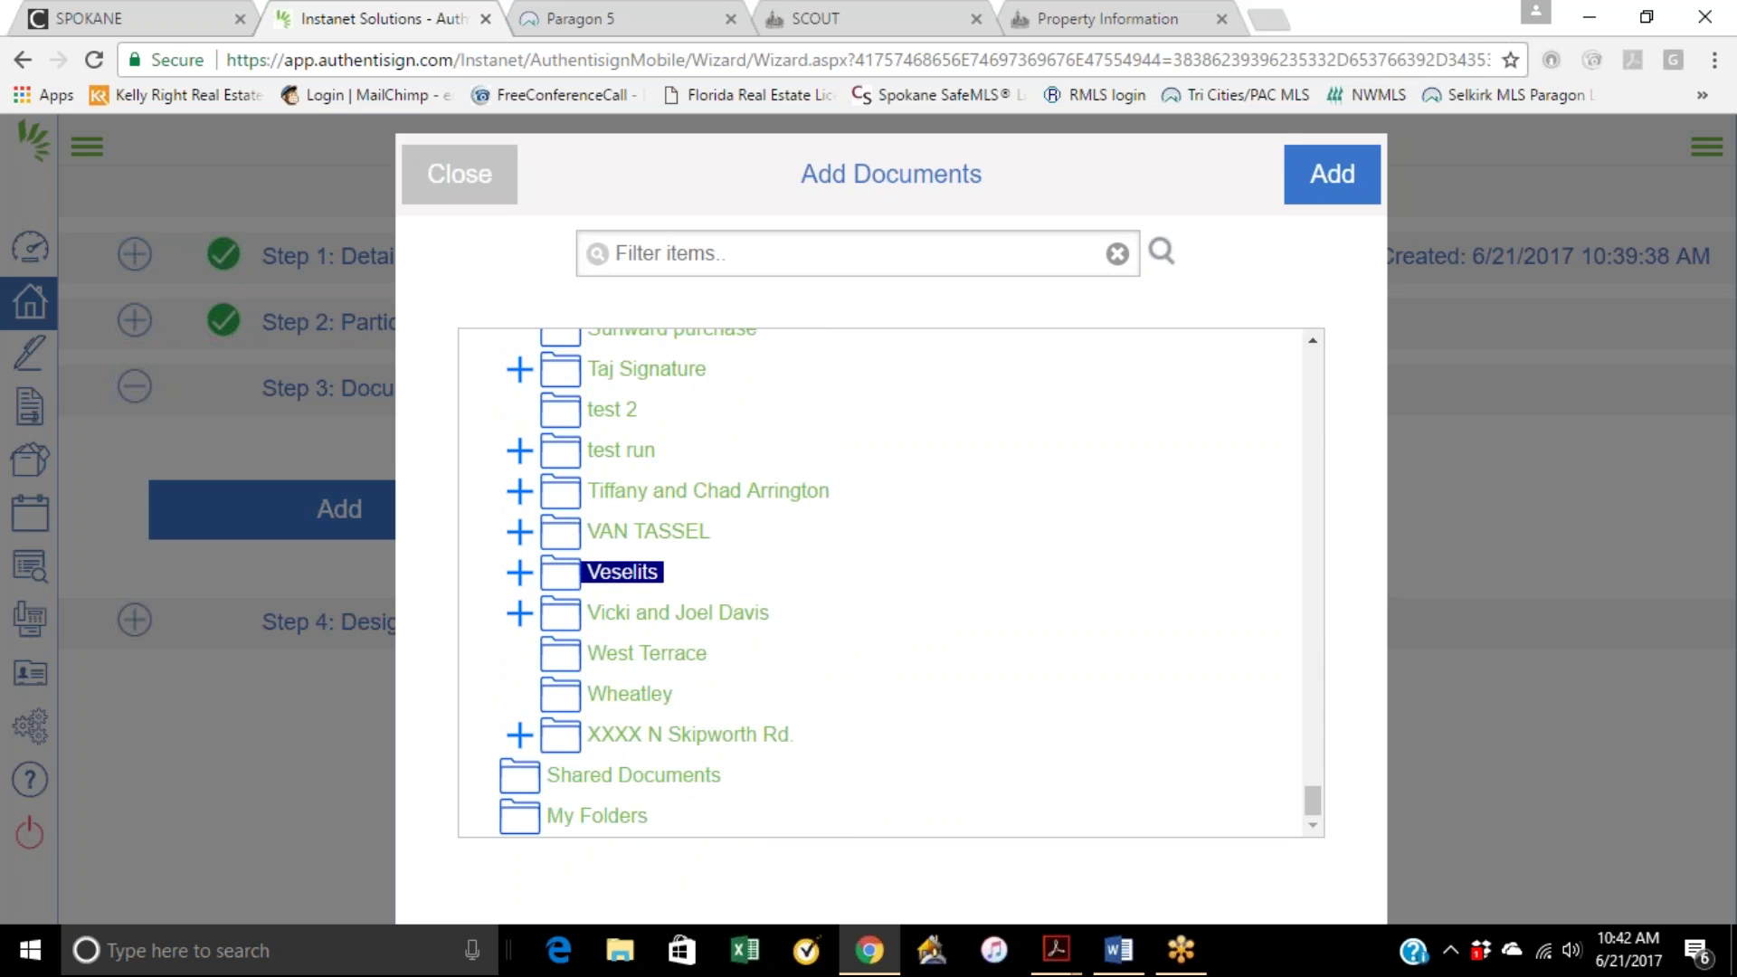
pyautogui.doubleClick(625, 578)
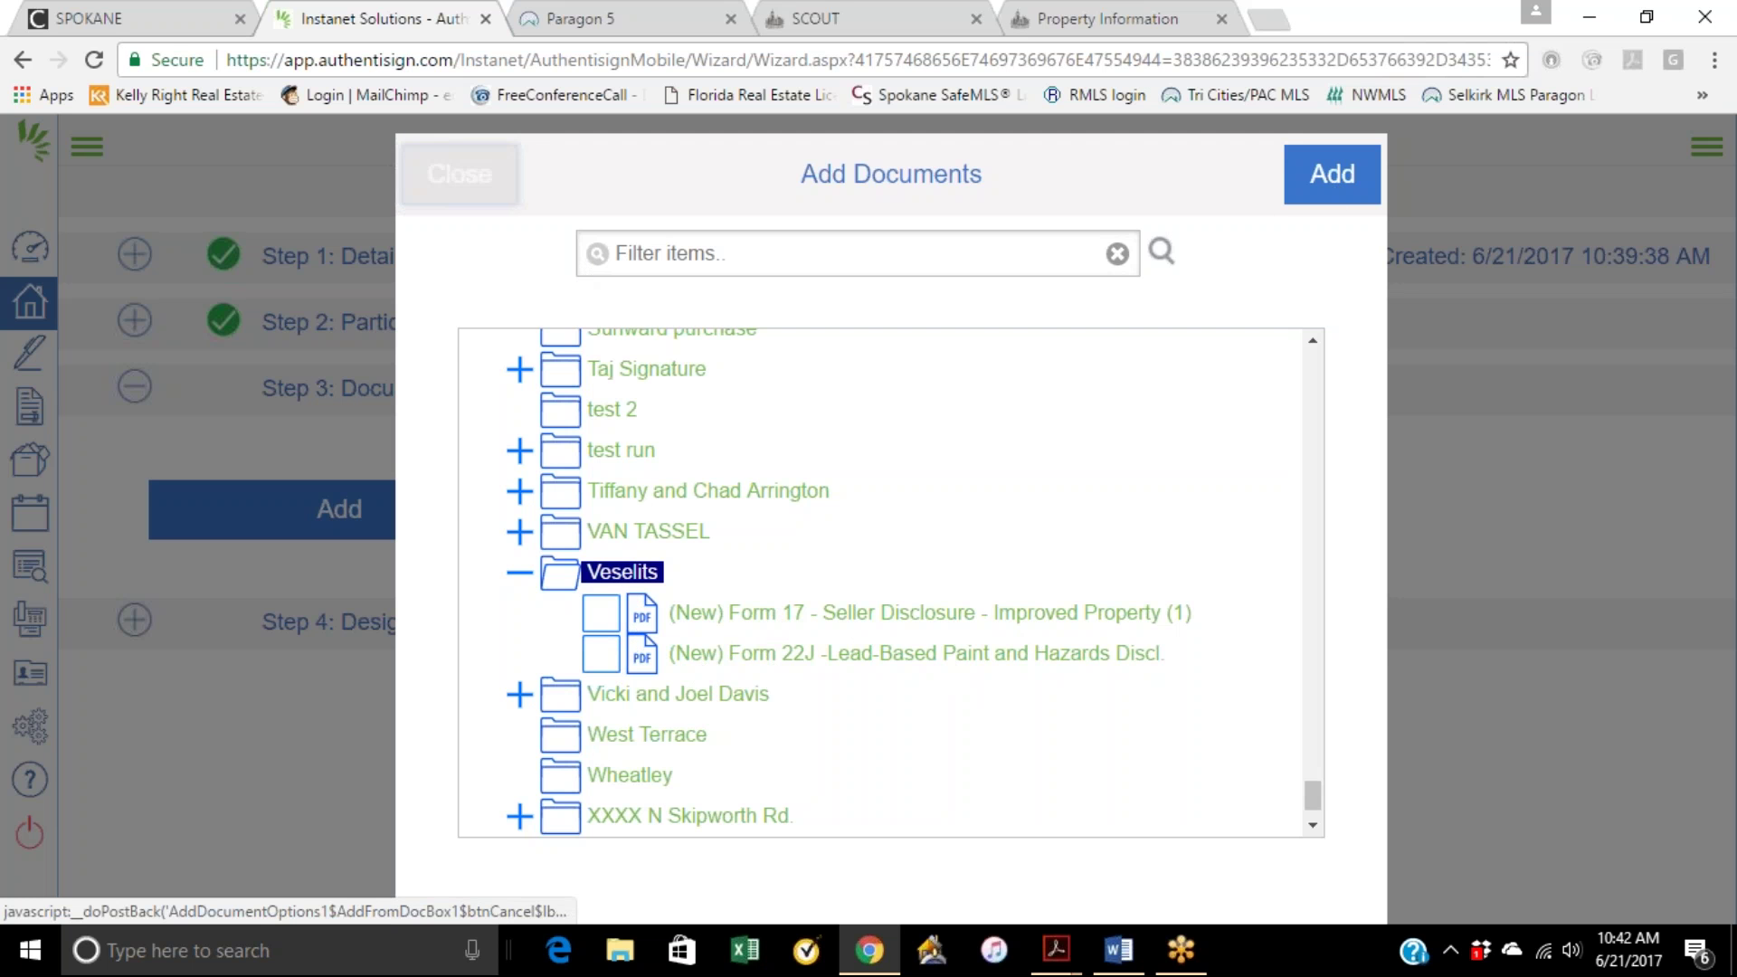
pyautogui.click(479, 180)
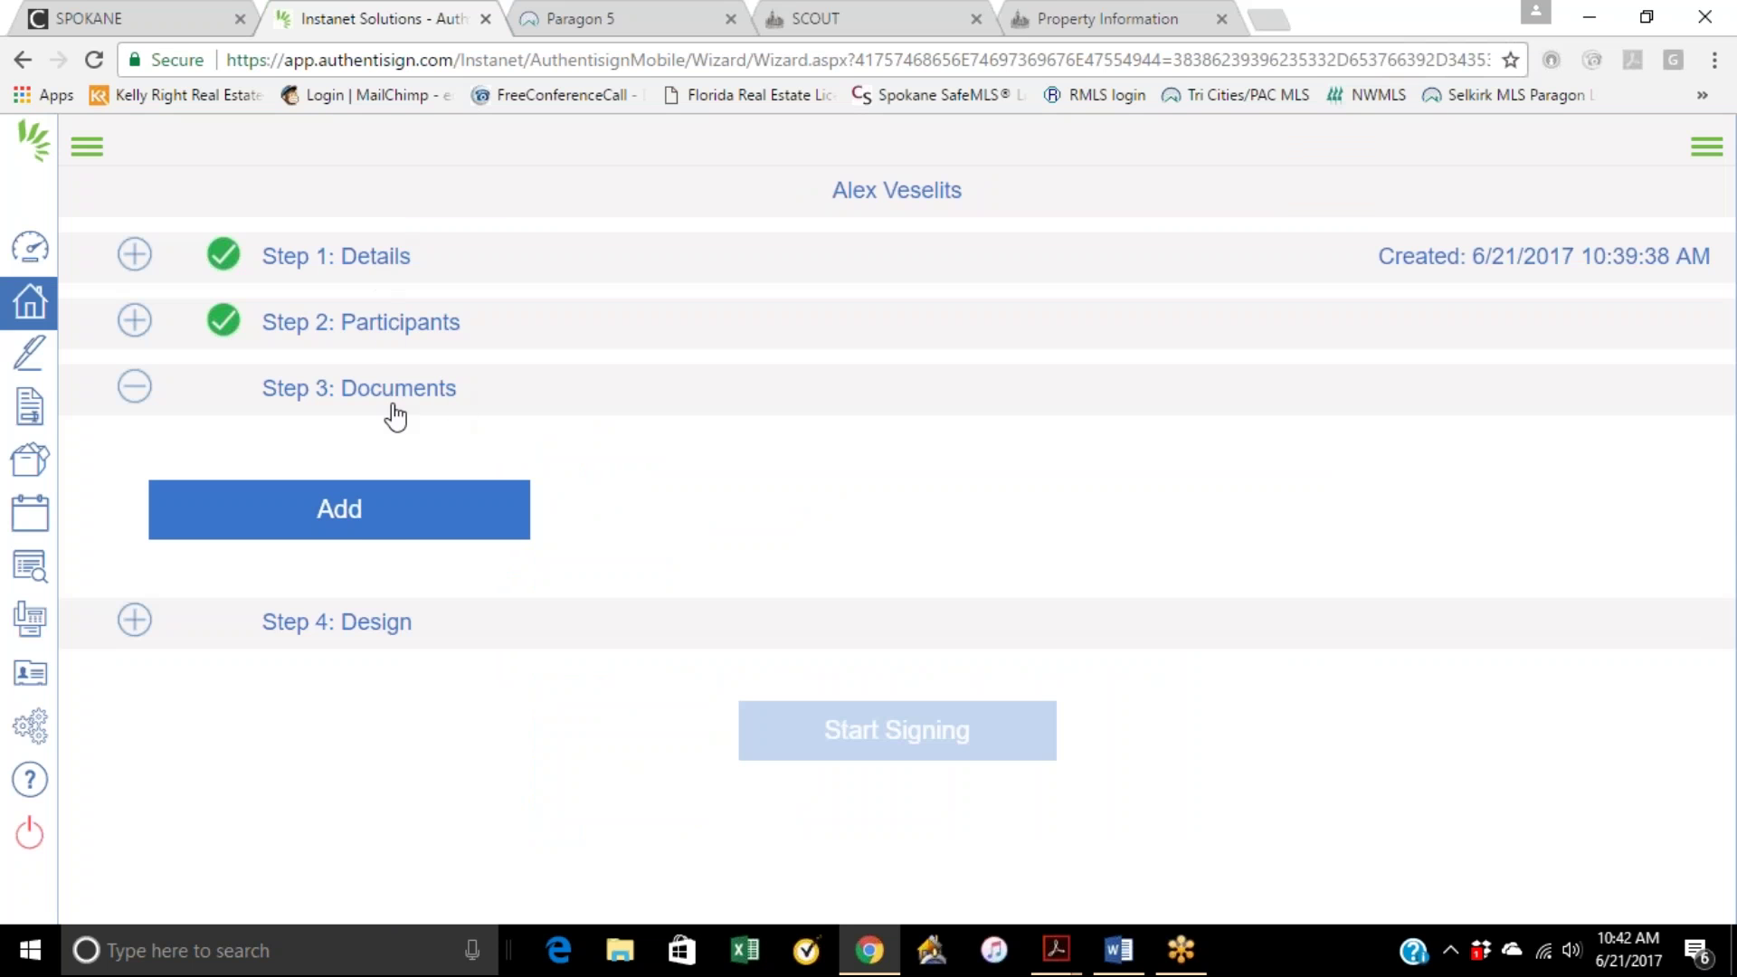
# Step: Browse the forms library's Transaction Forms folder and dismiss it without adding anything
pyautogui.click(369, 534)
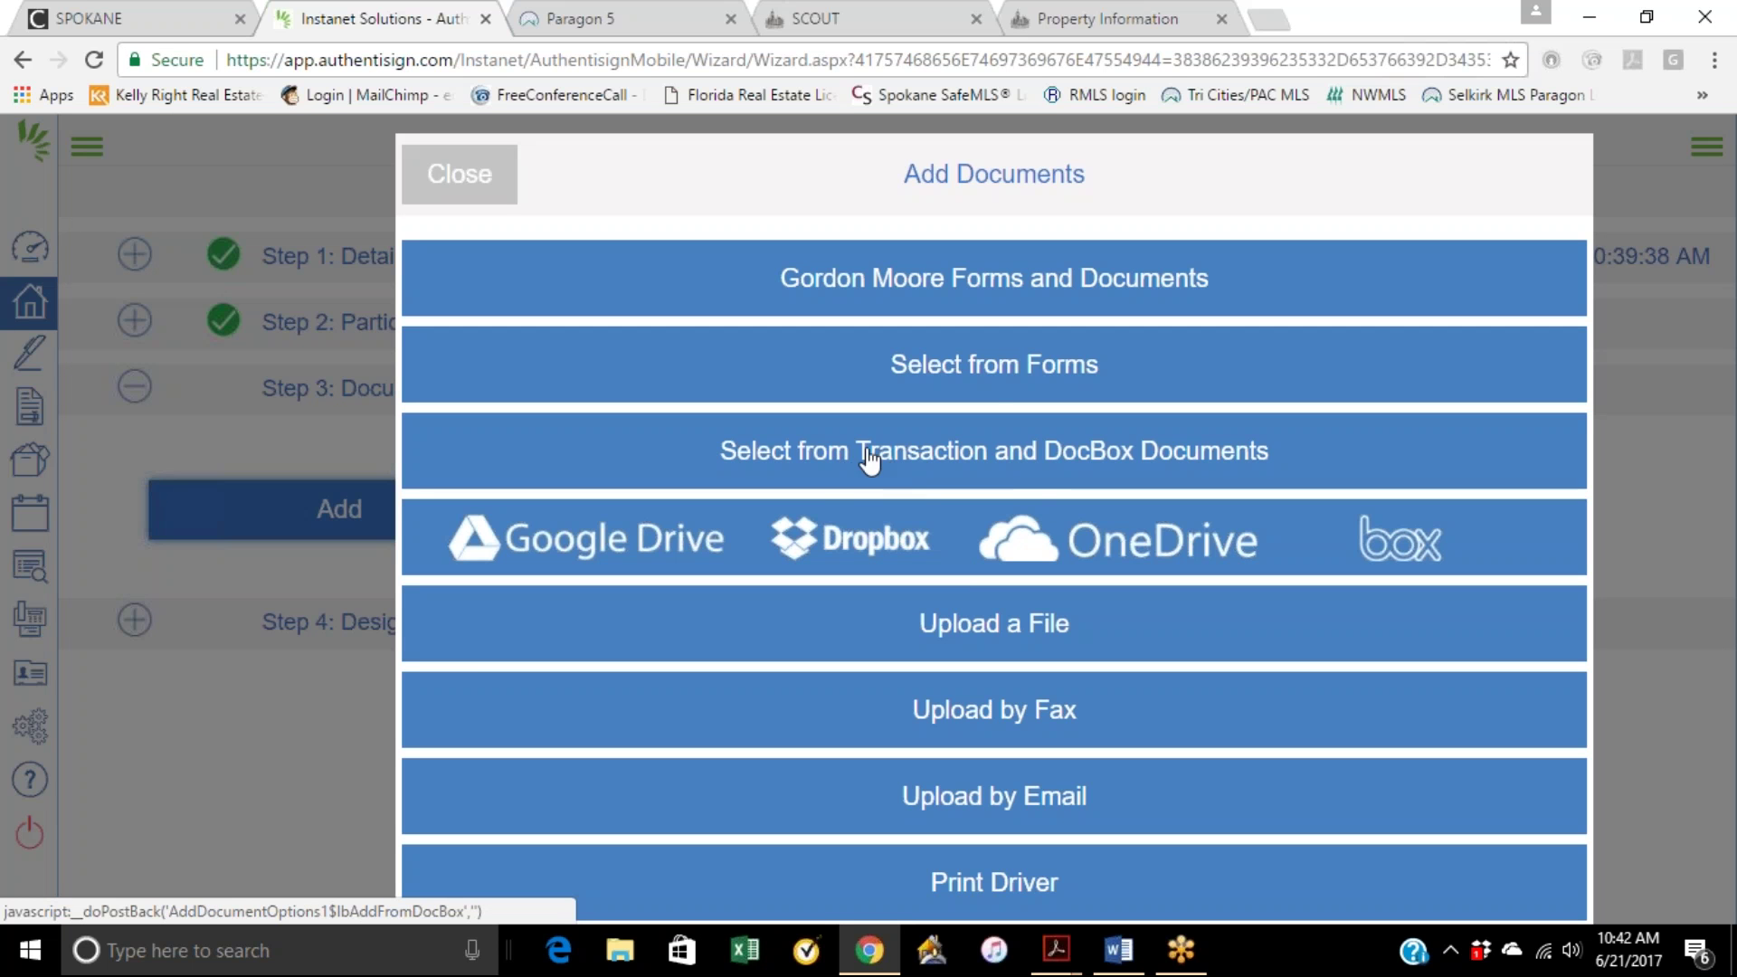
pyautogui.click(990, 362)
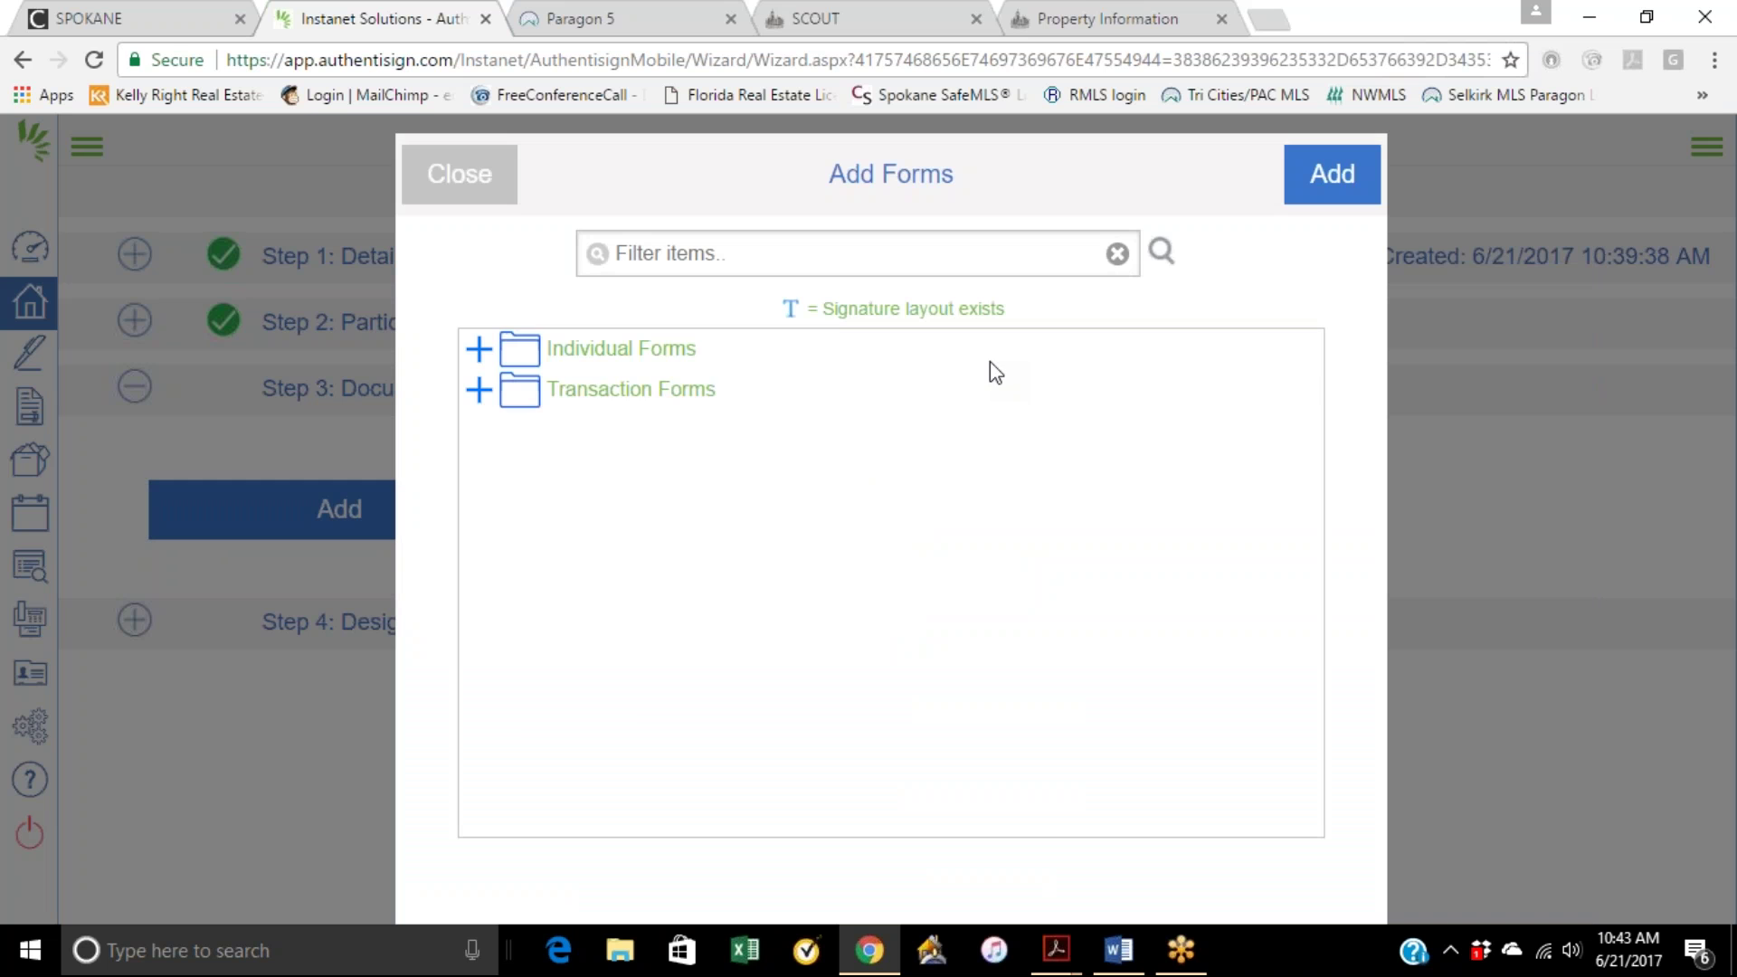
pyautogui.click(603, 392)
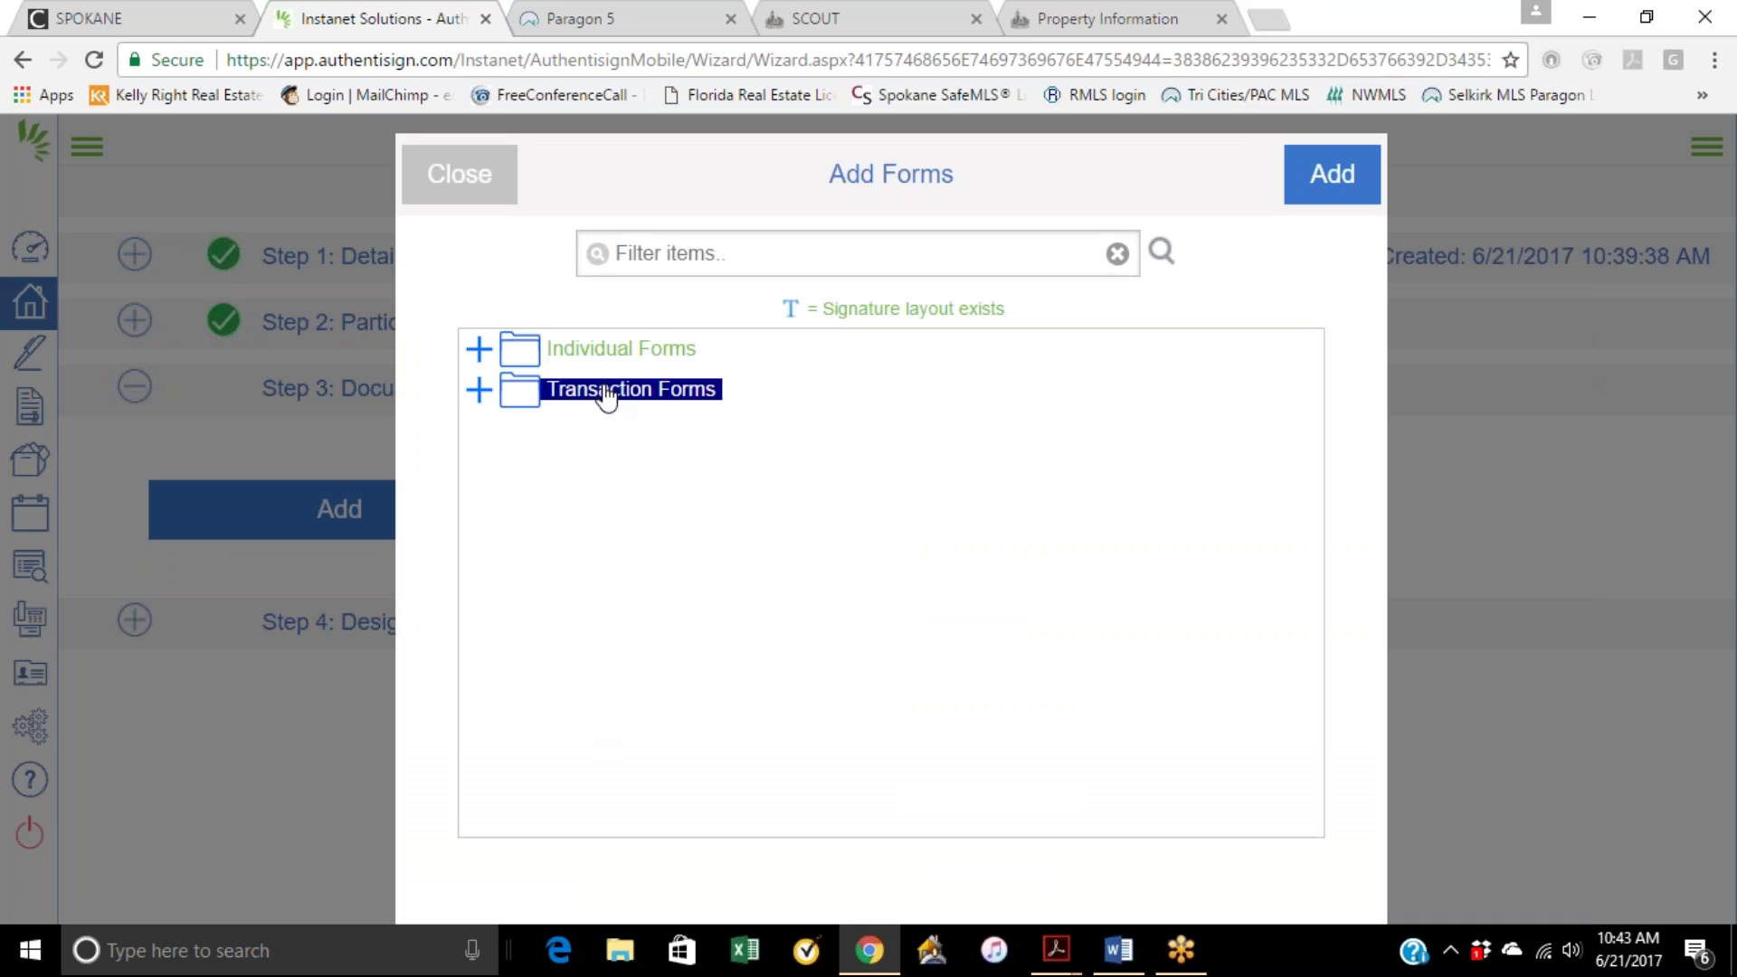
pyautogui.click(603, 393)
pyautogui.click(502, 192)
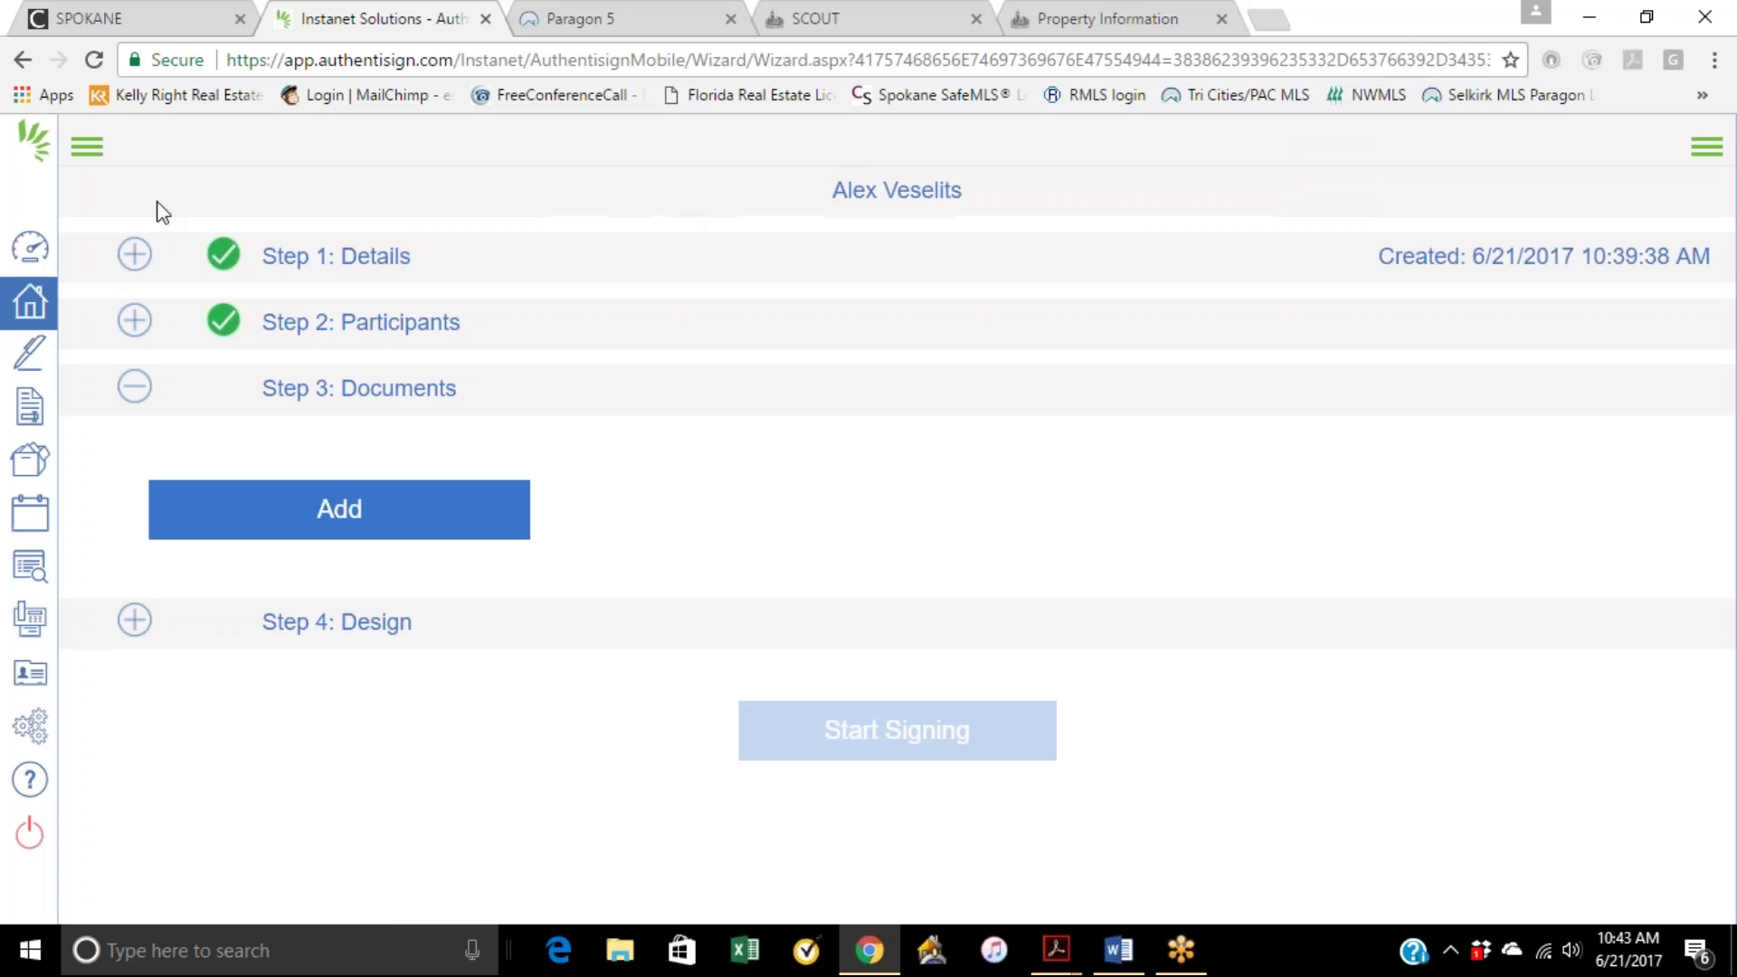
# Step: Add the forms from the other transaction's Forms and Documents list to the signing
pyautogui.click(326, 509)
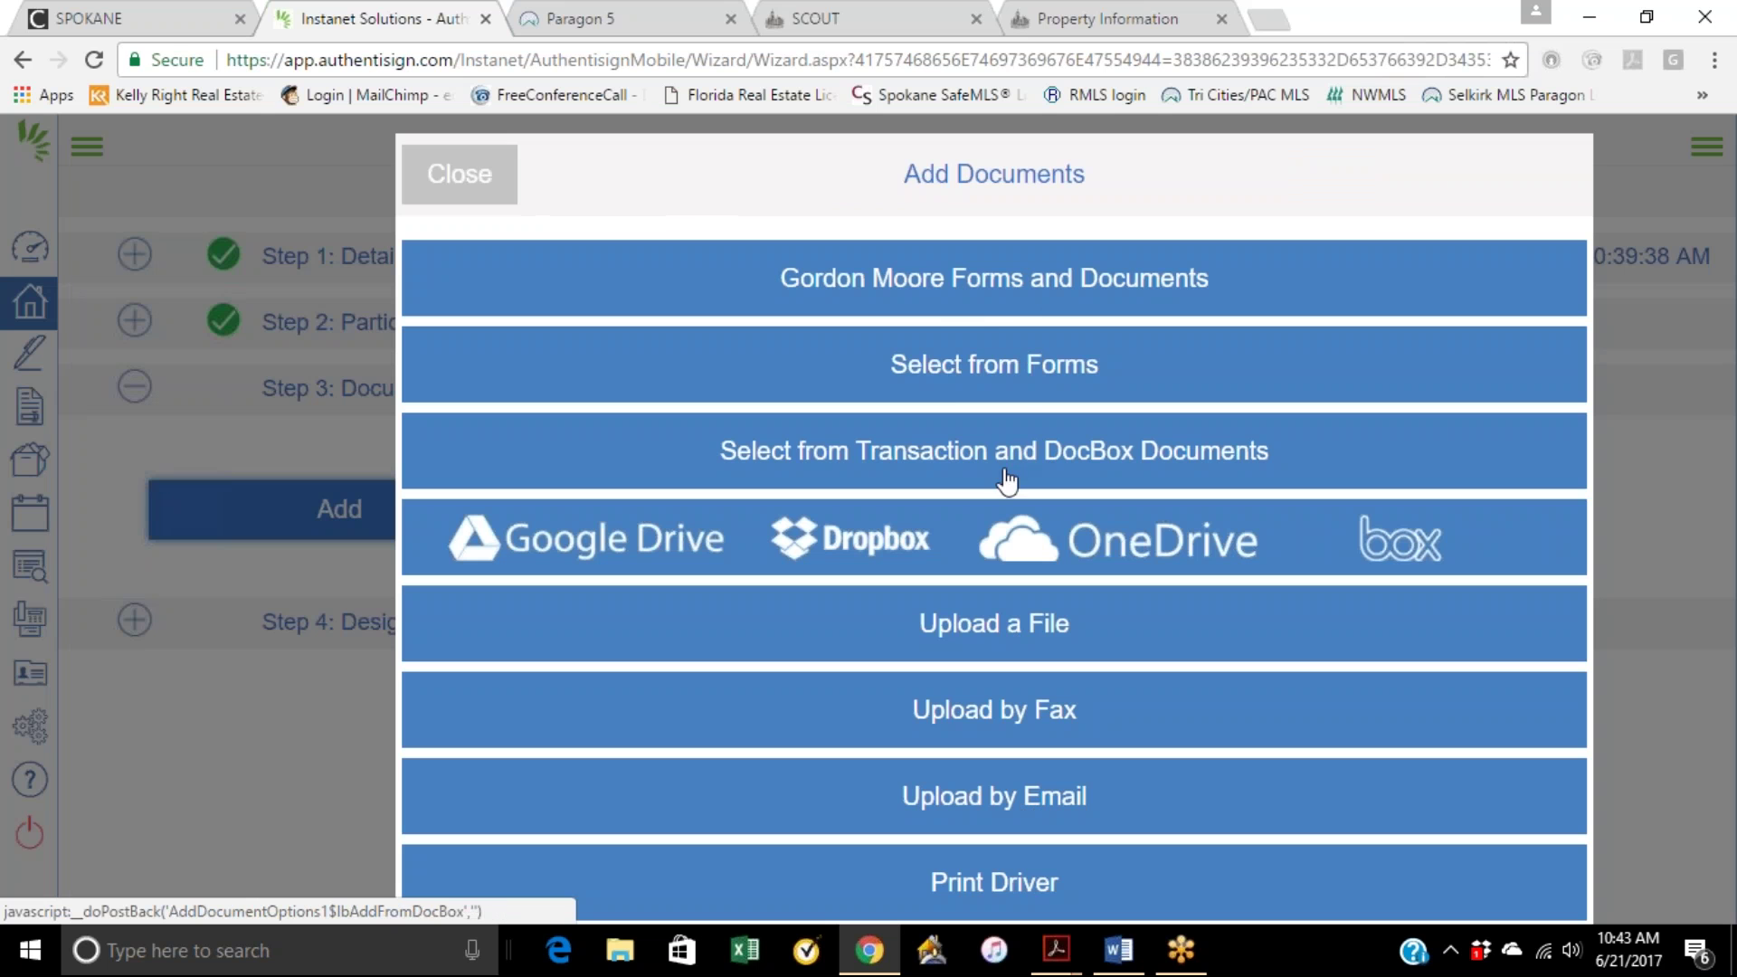
pyautogui.click(992, 308)
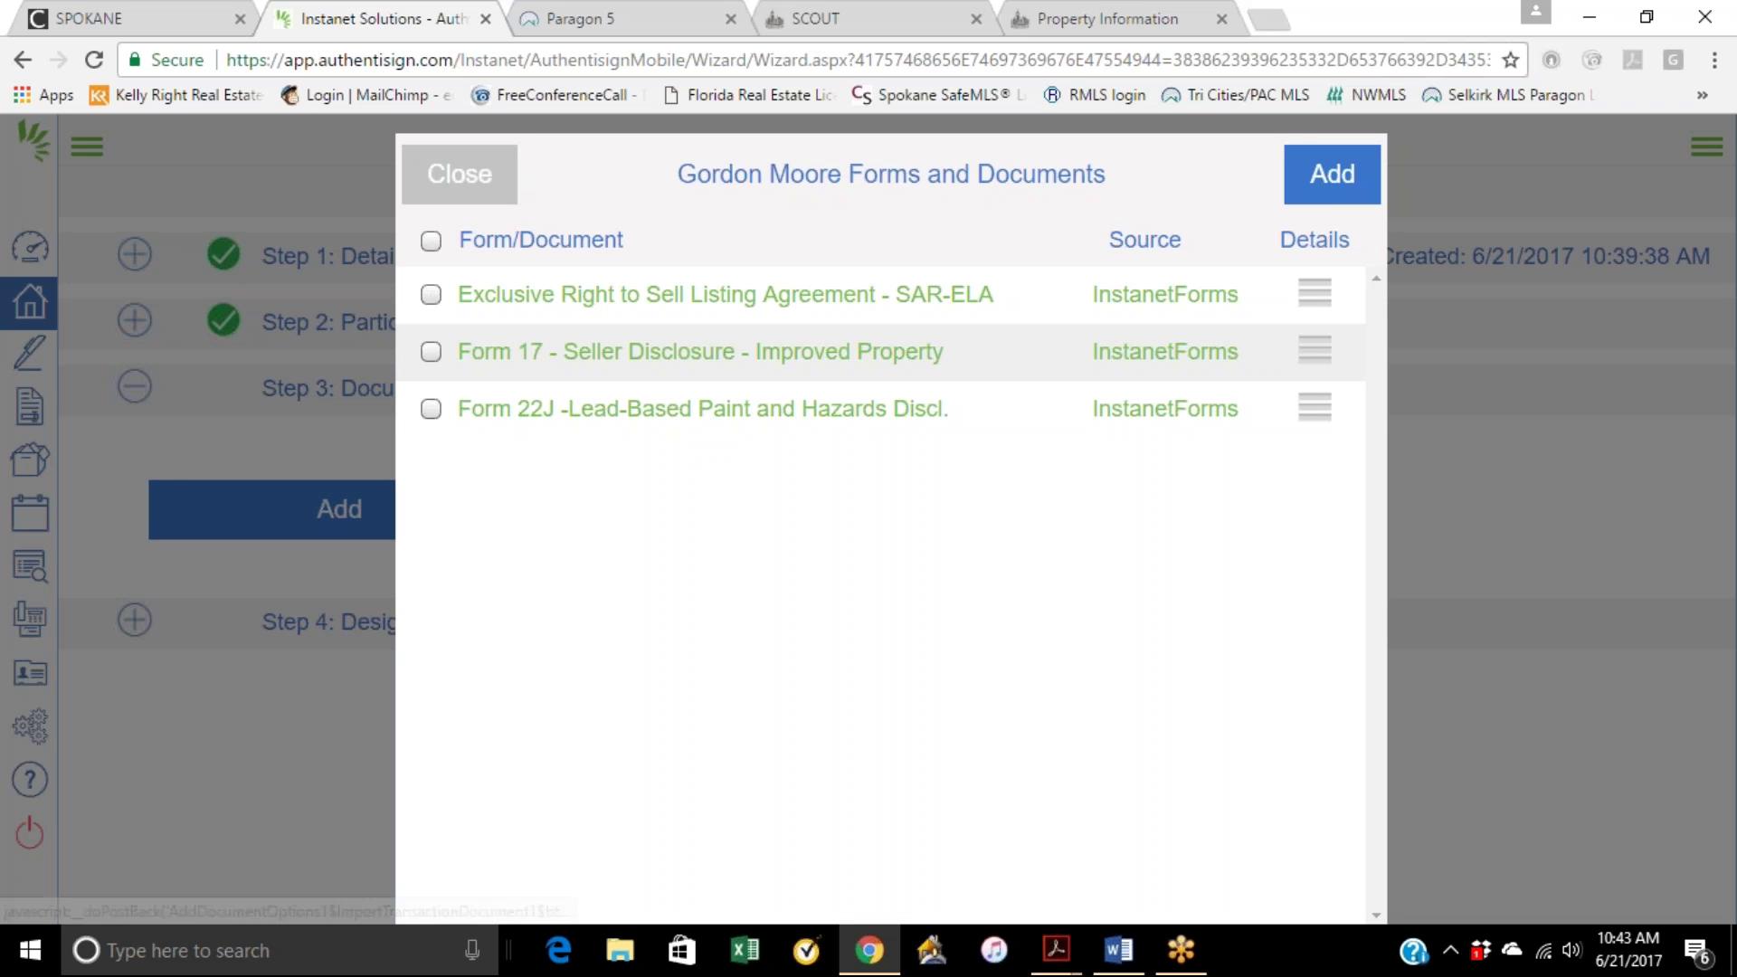
pyautogui.click(1316, 176)
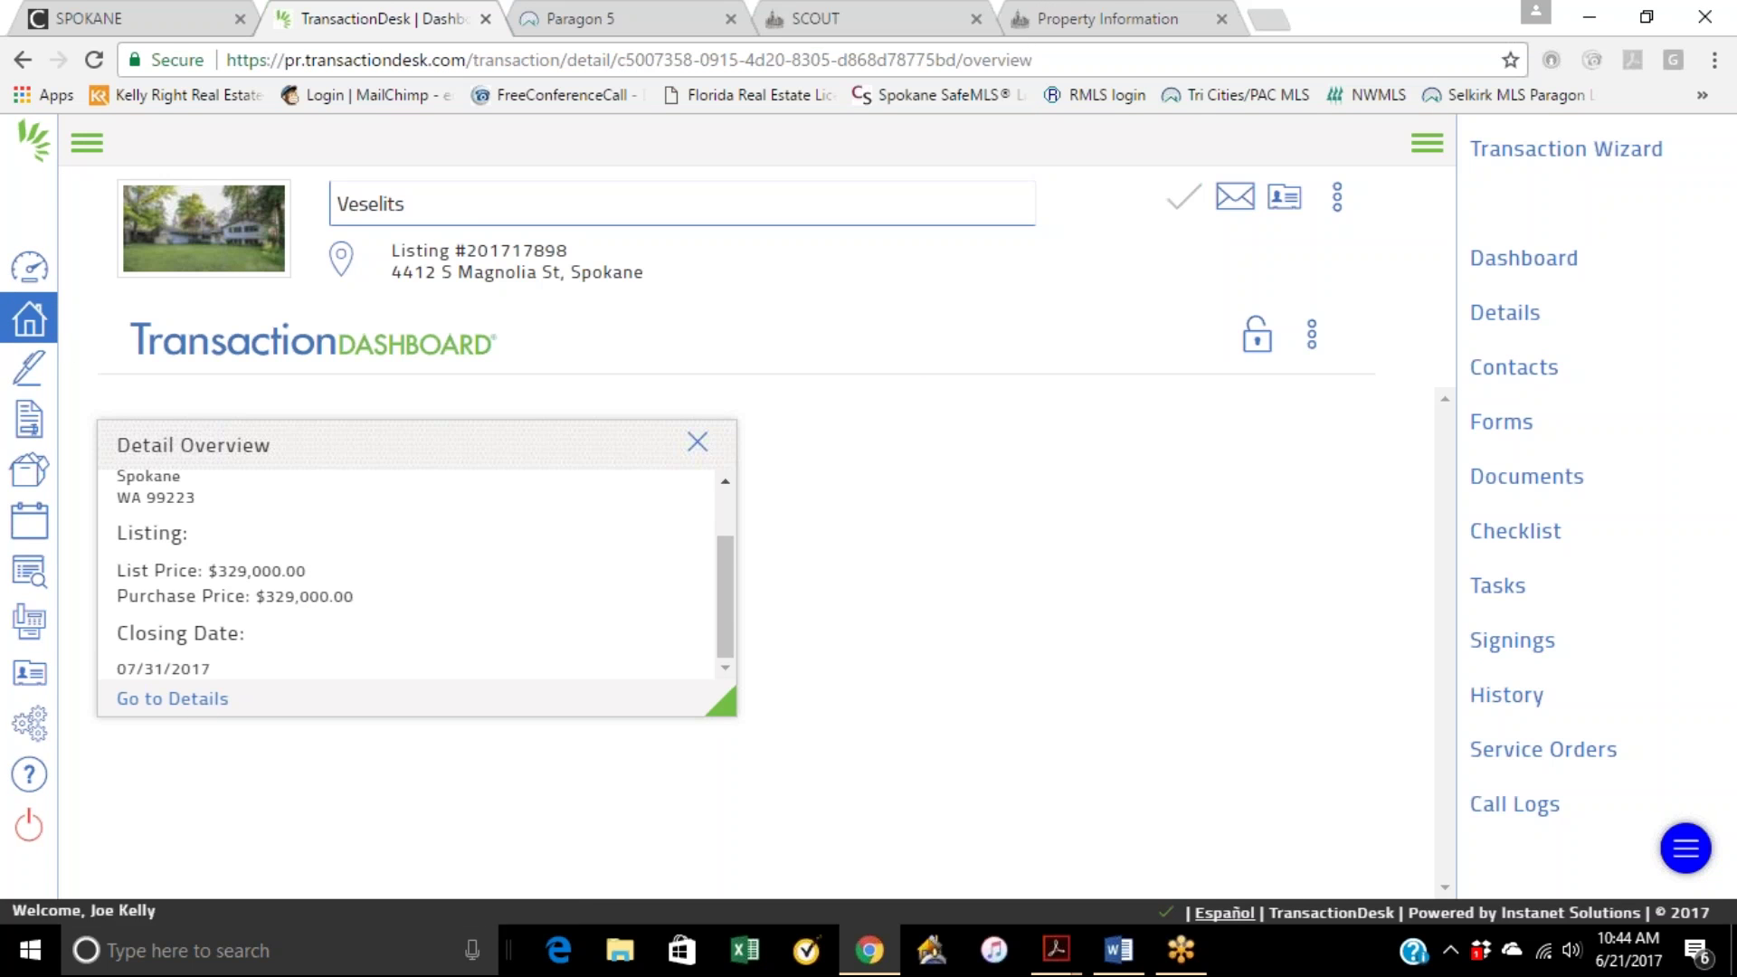
# Step: Reopen the in-wizard signing, dismiss the document source choices, and return to the Agent Dashboard
pyautogui.click(29, 368)
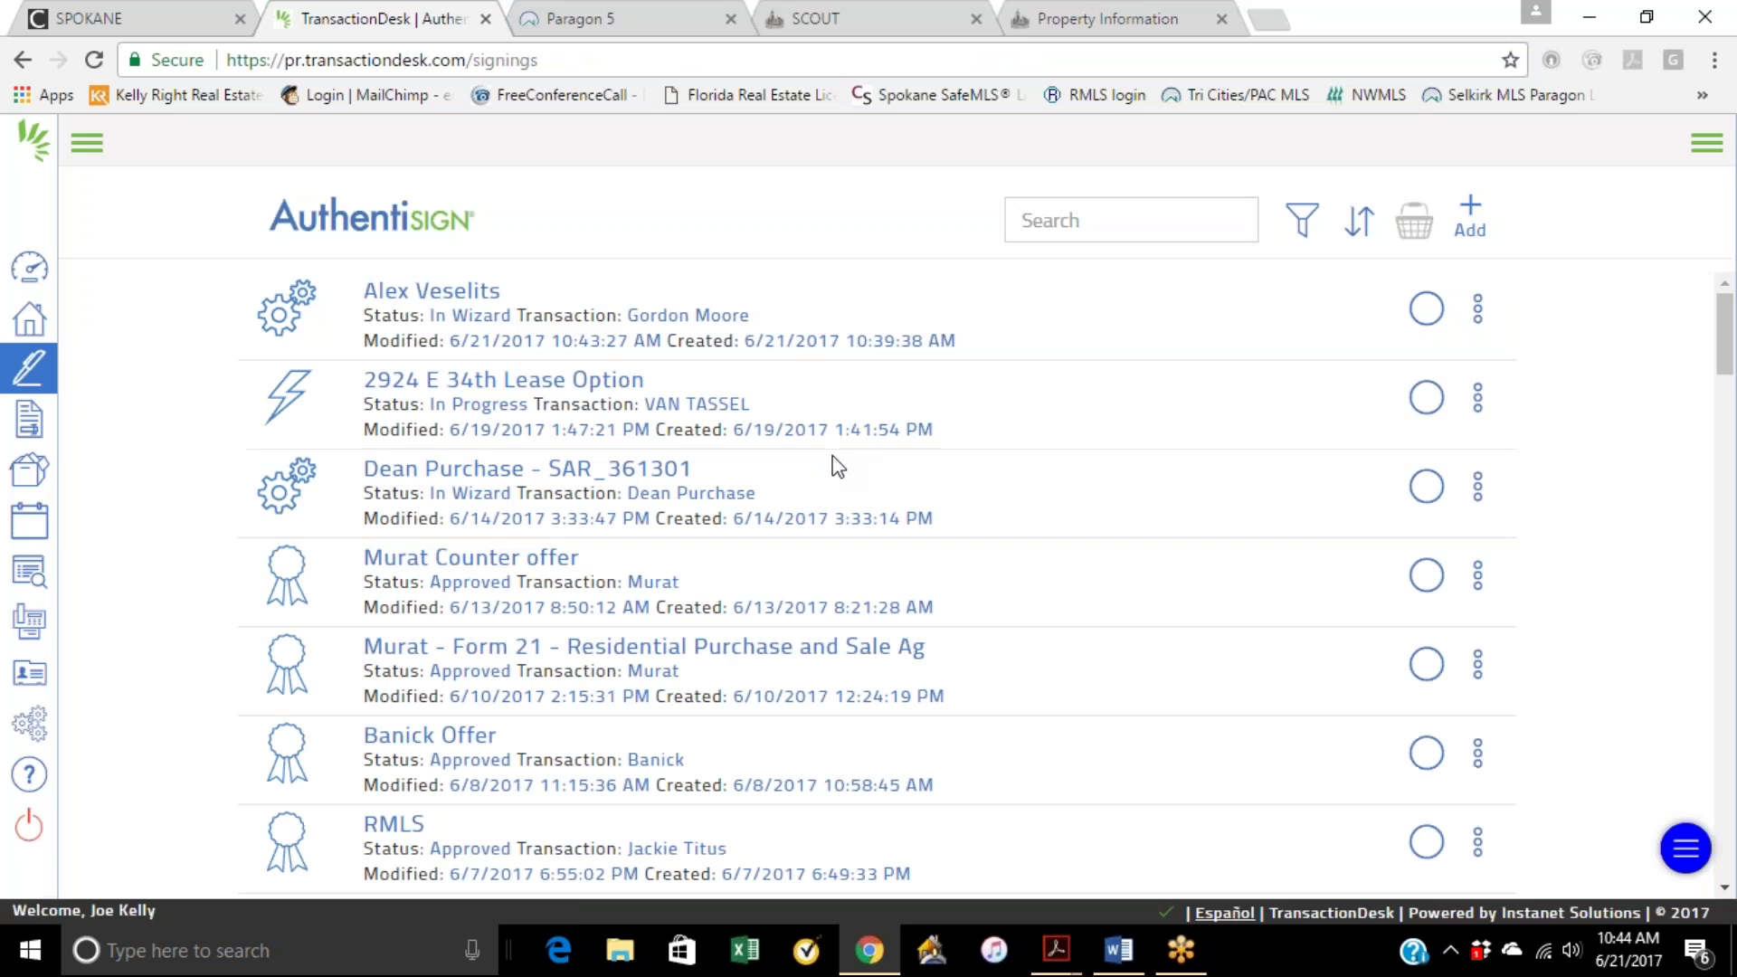
pyautogui.click(432, 290)
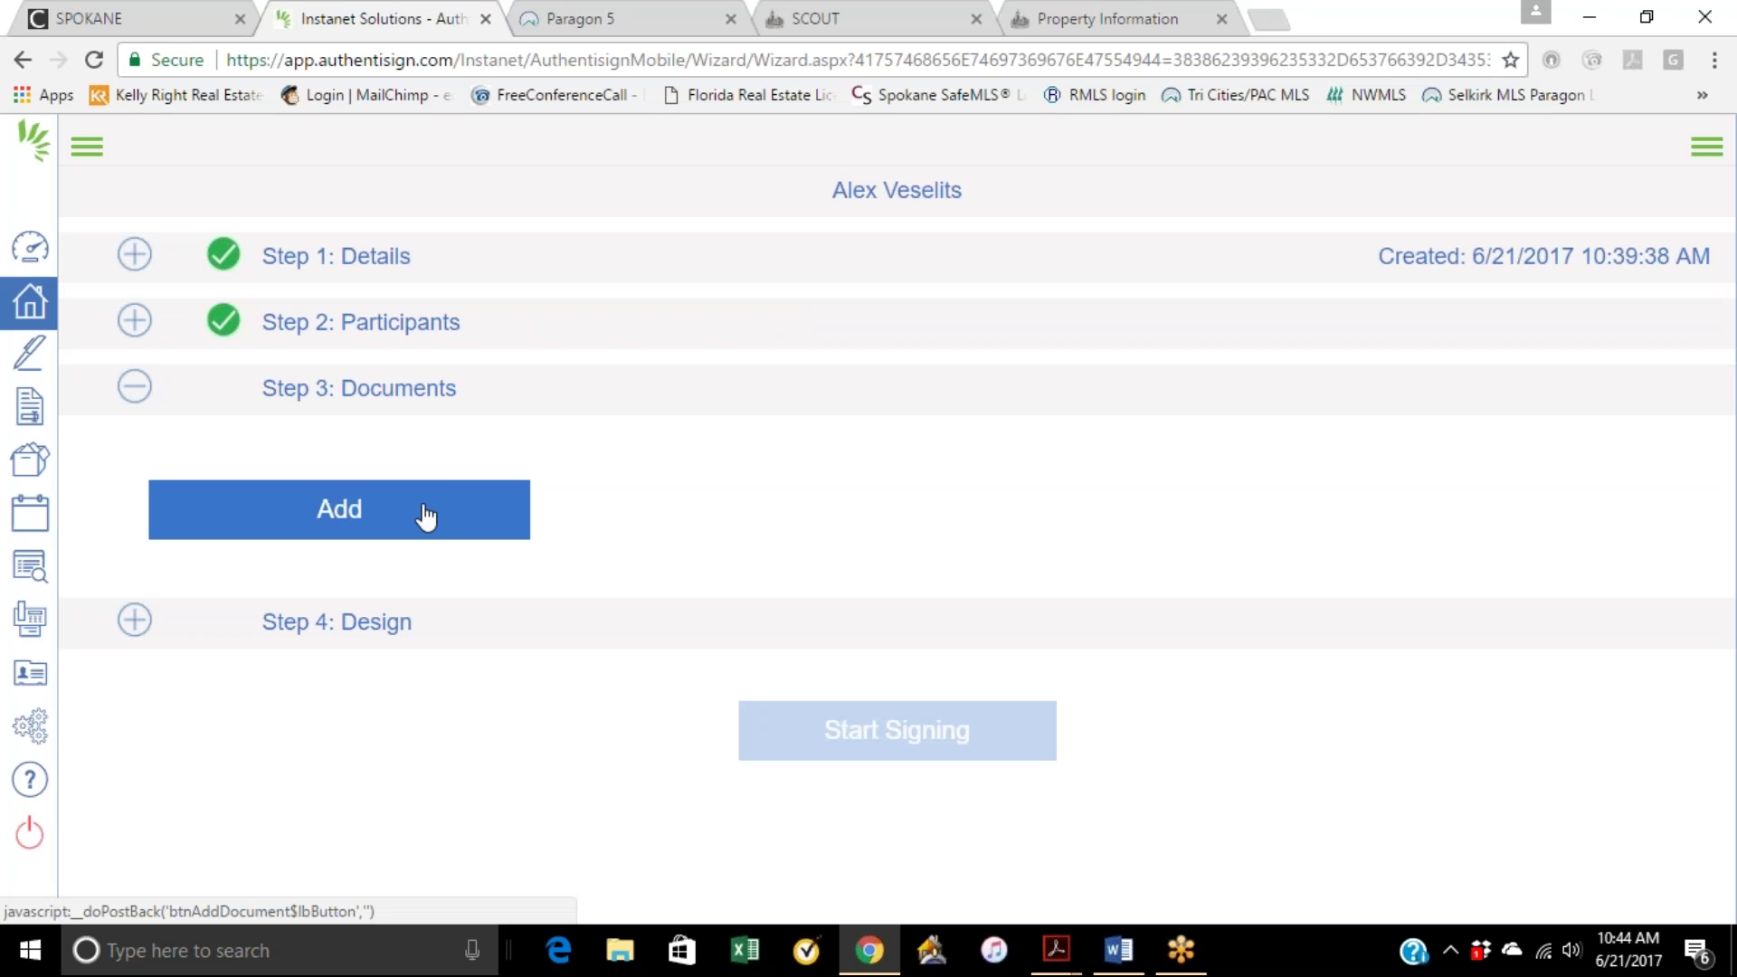
pyautogui.click(425, 518)
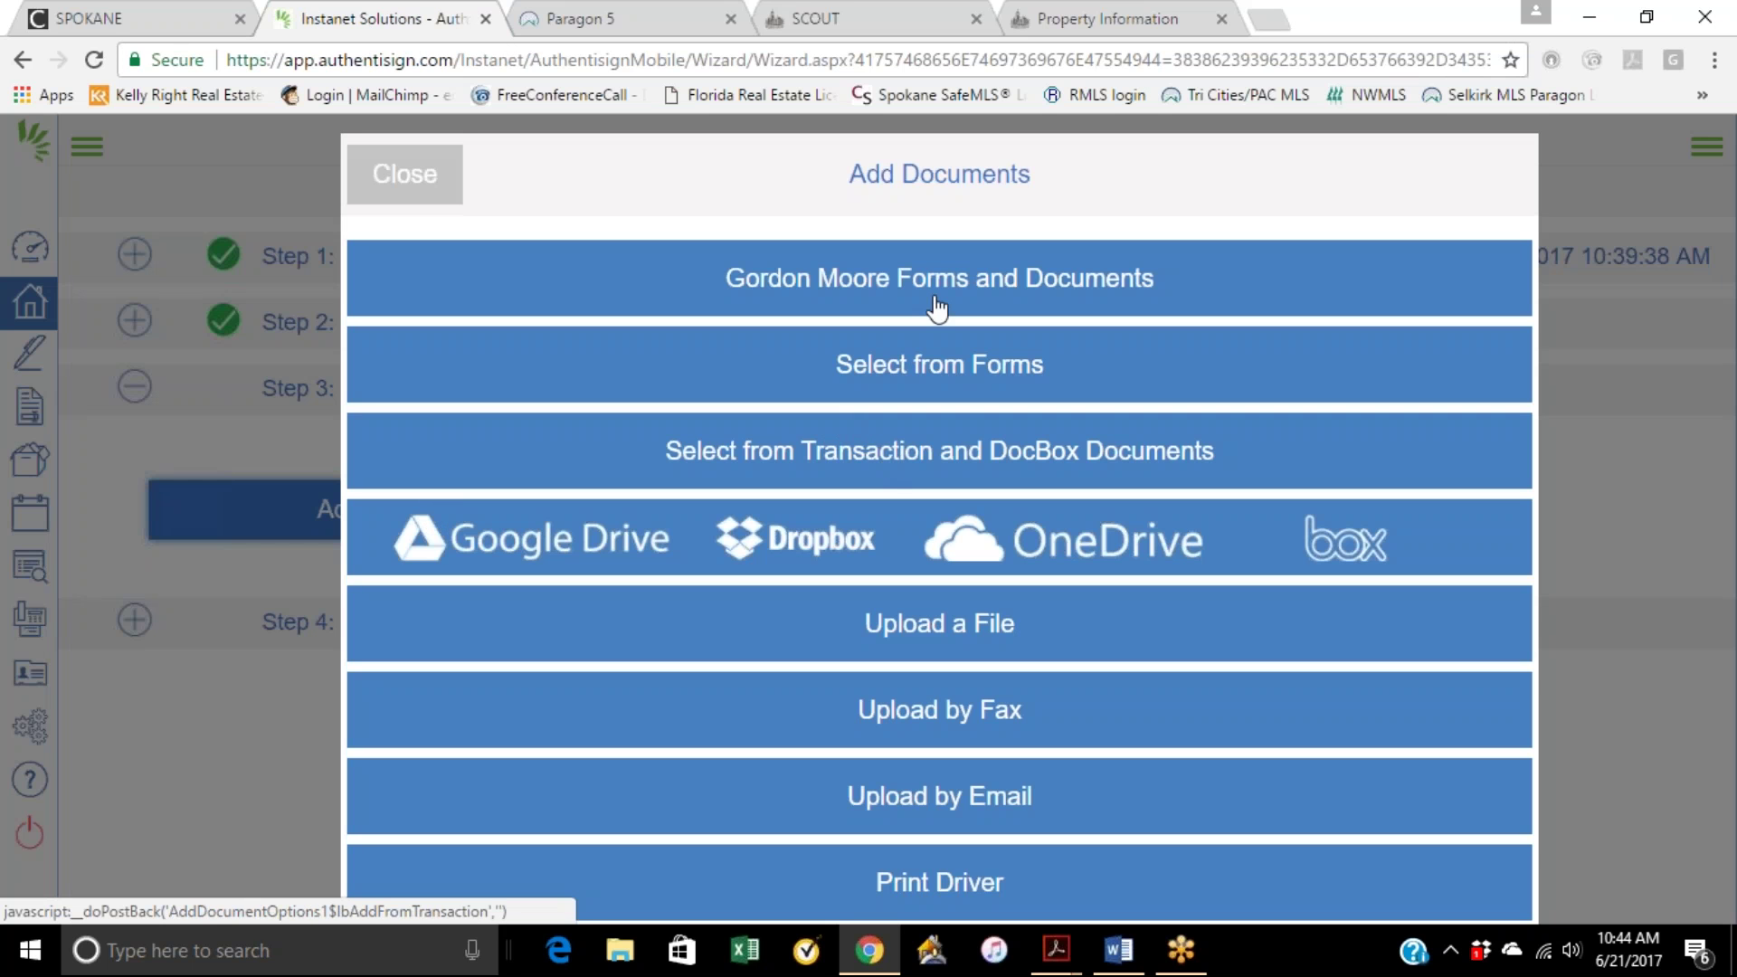
pyautogui.click(445, 170)
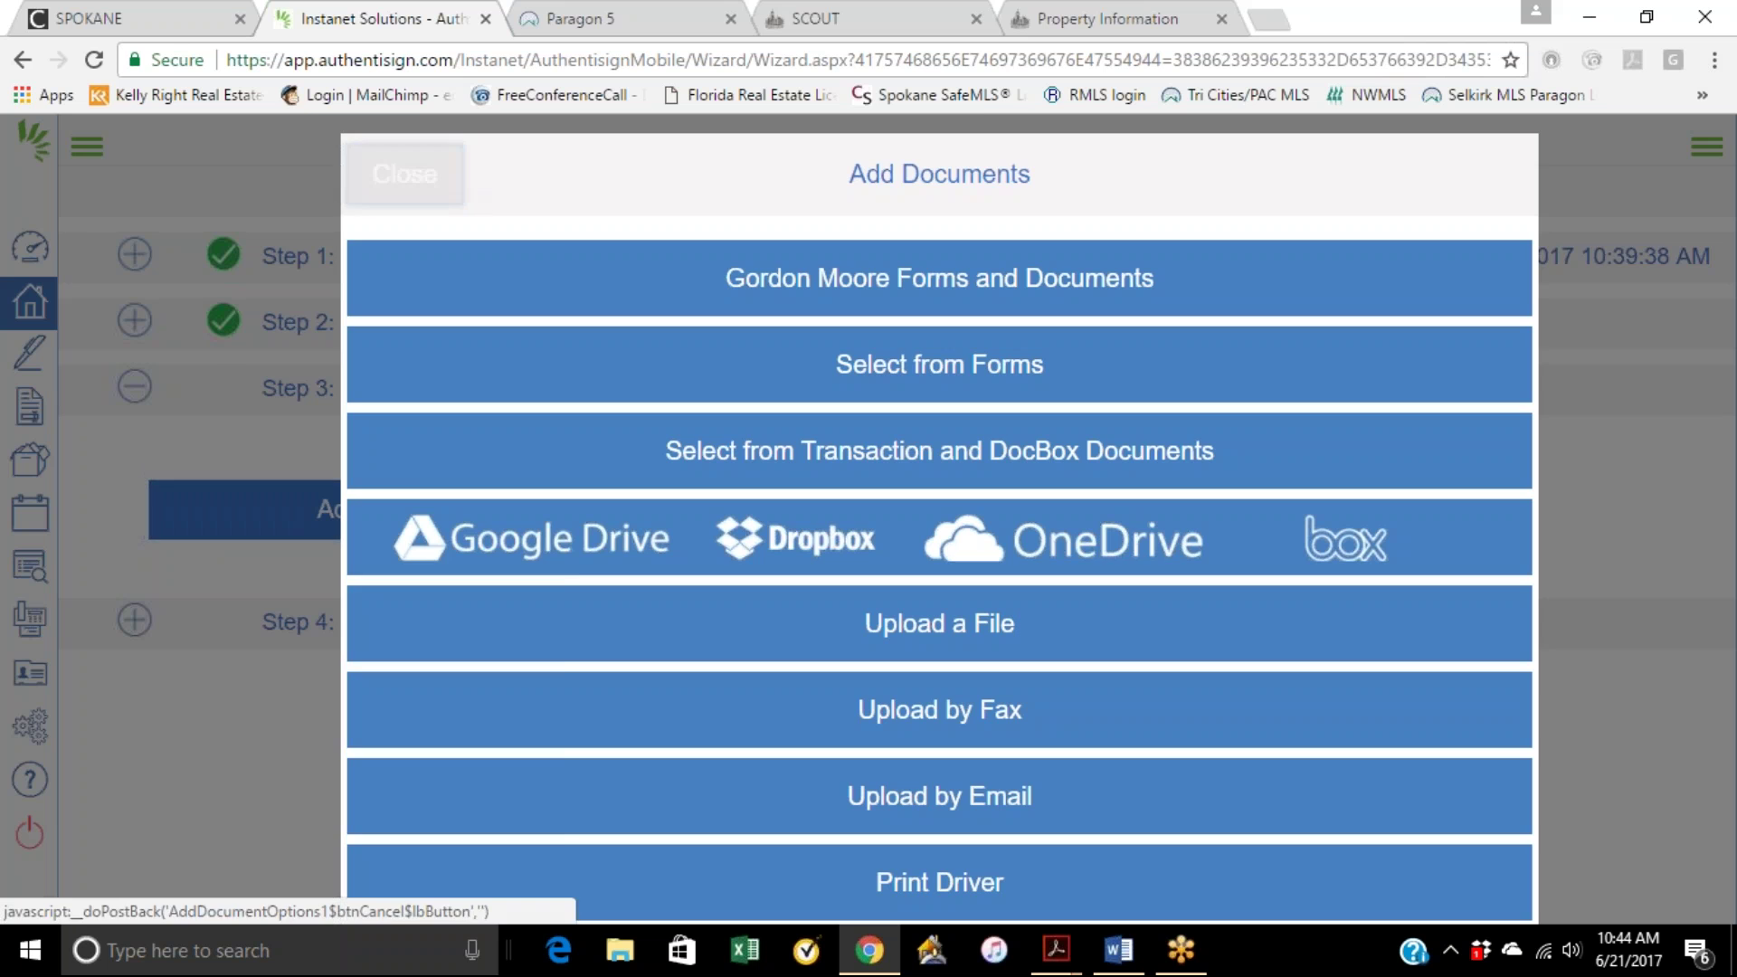
pyautogui.click(407, 175)
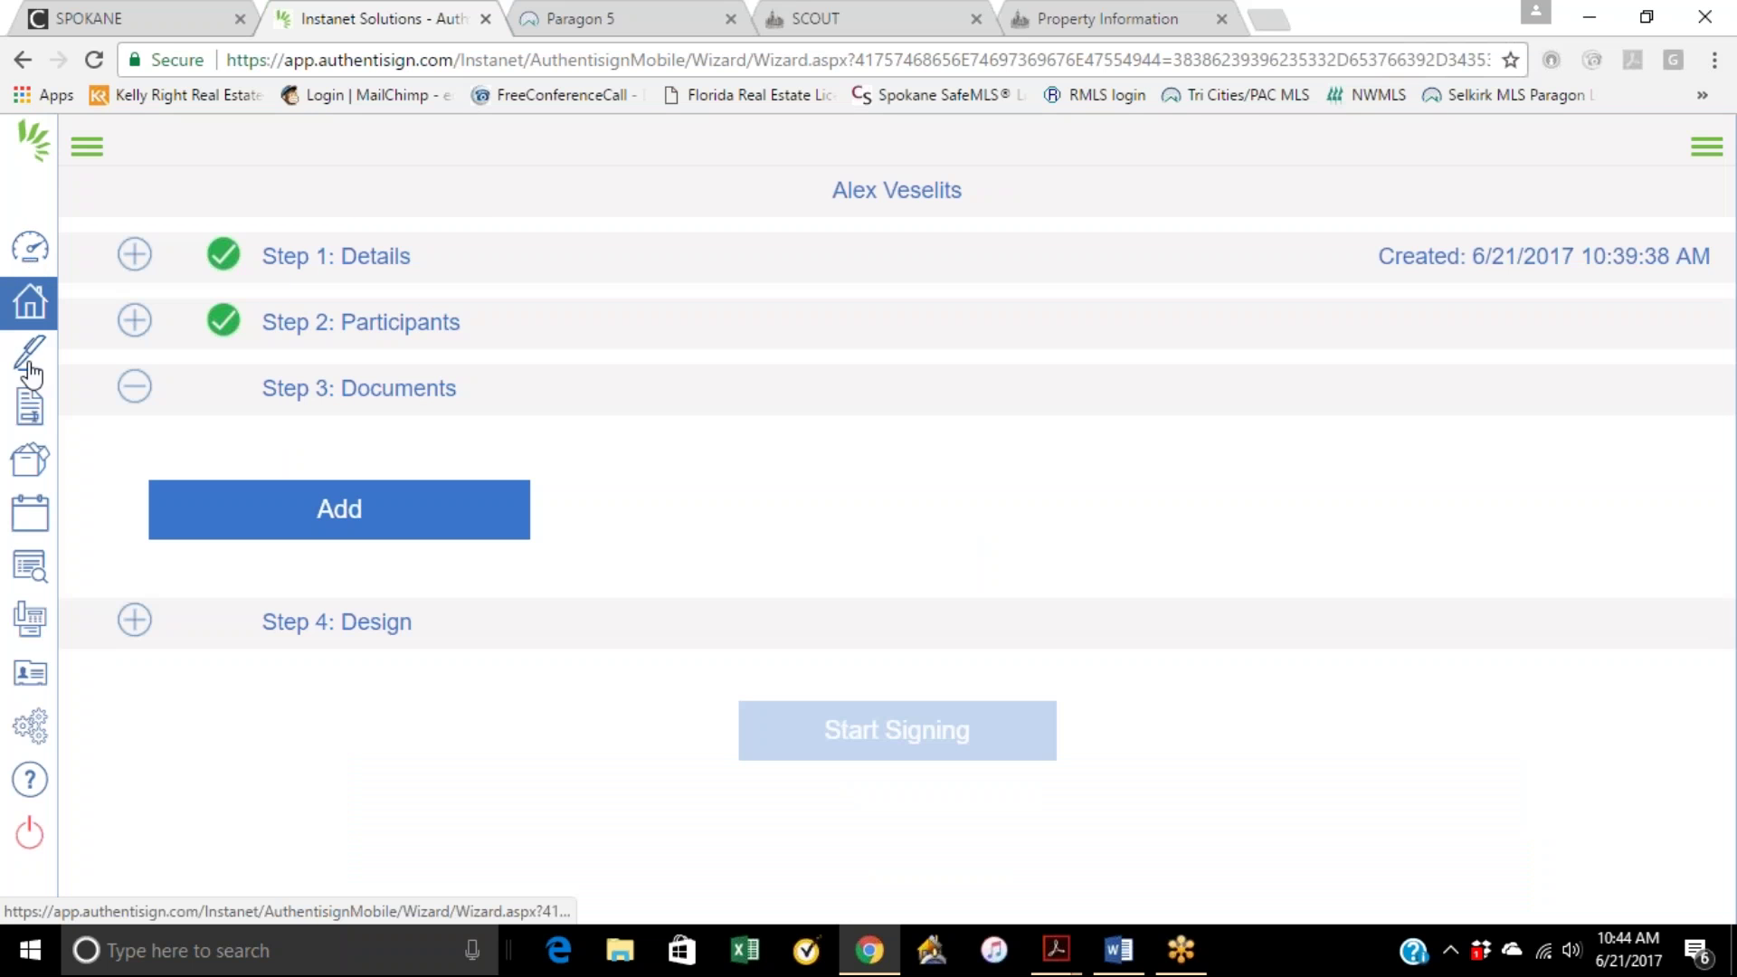
pyautogui.click(31, 287)
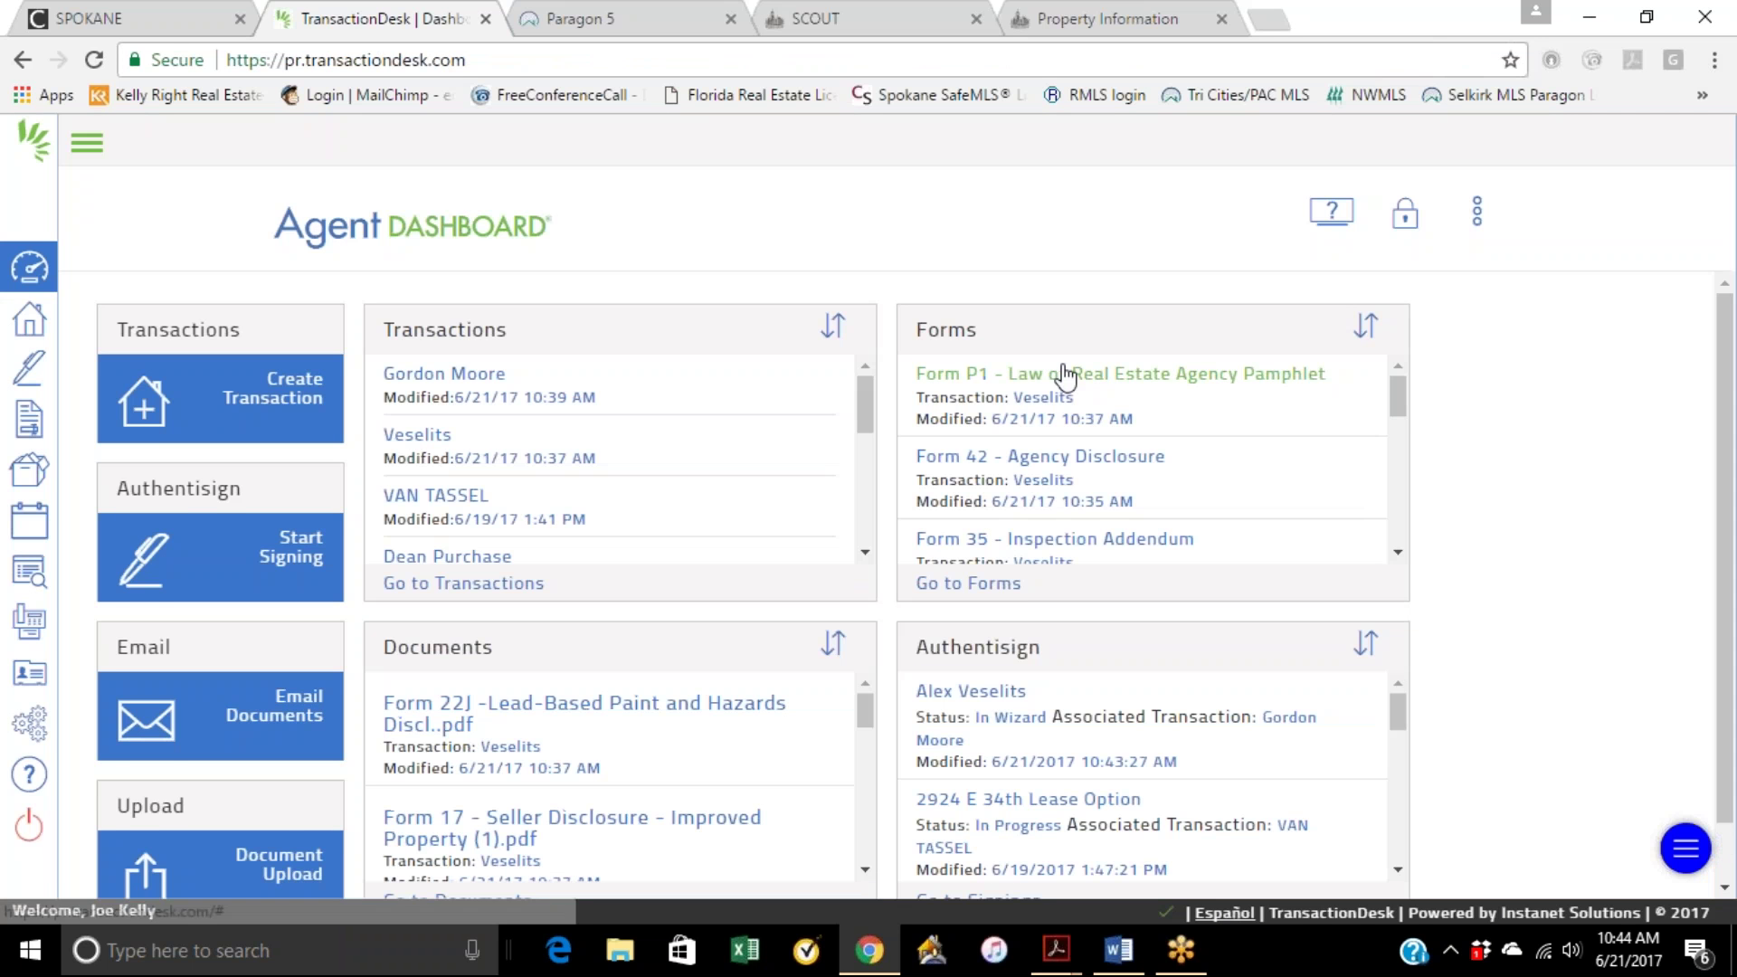
# Step: Open the listing transaction's dashboard and property details, then visit its Forms library
pyautogui.scroll(-1, 1027, 534)
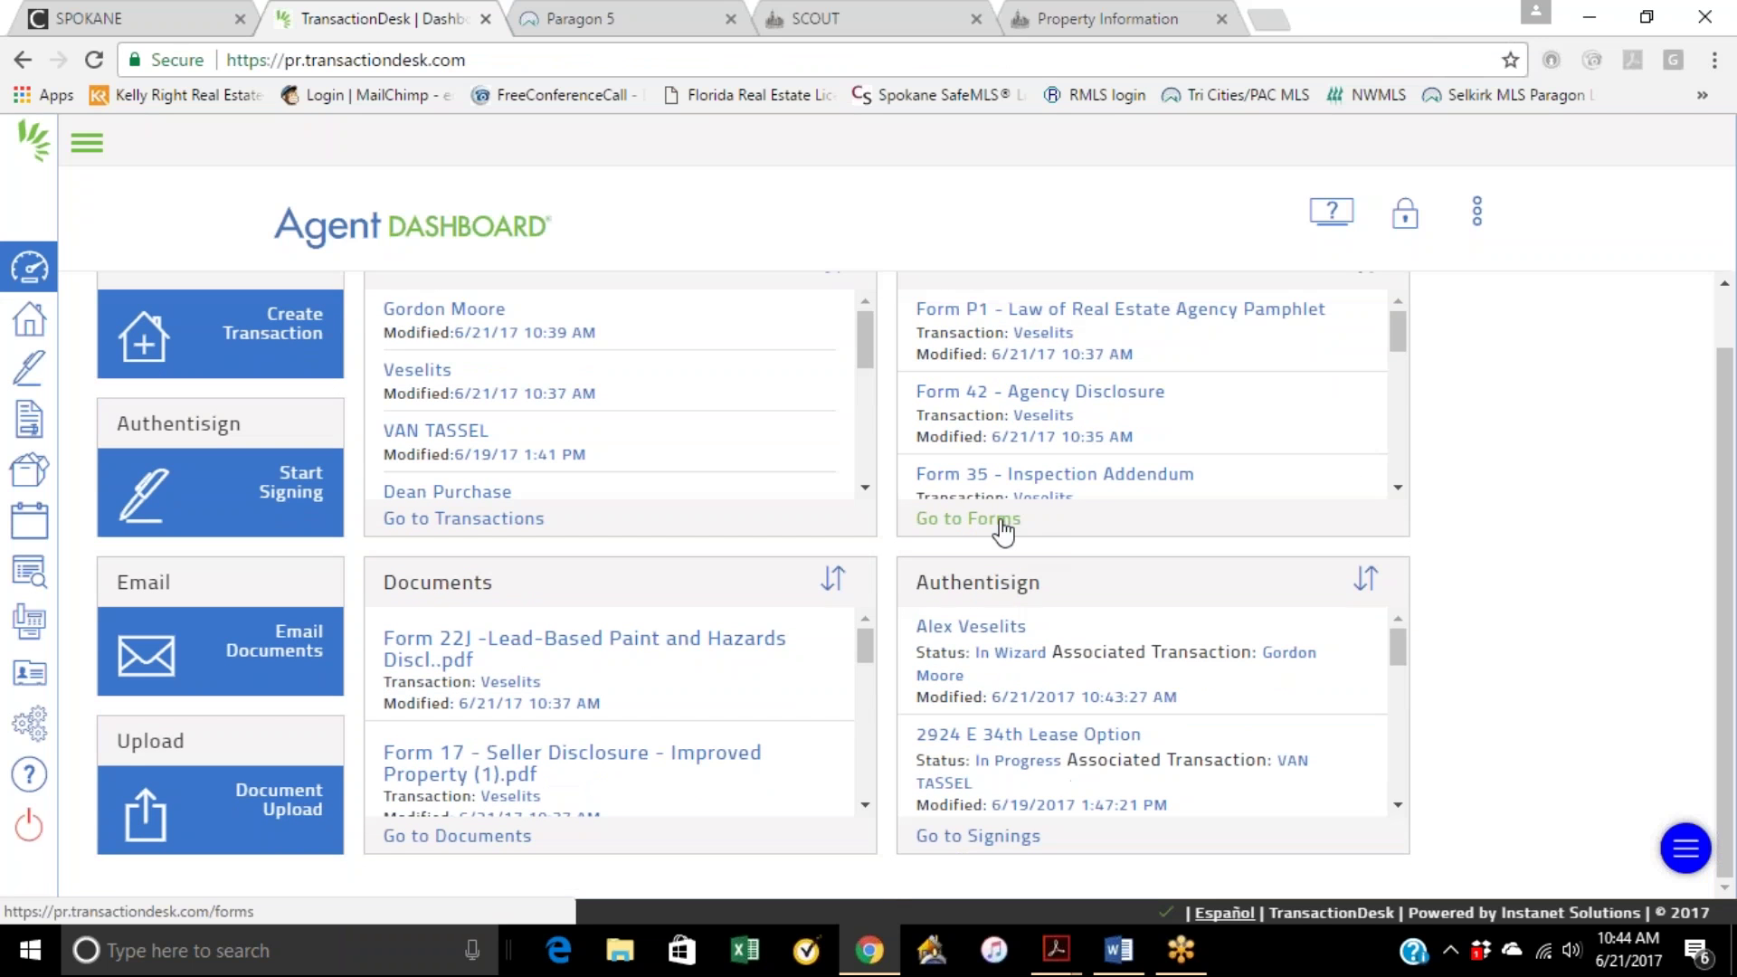
pyautogui.scroll(-3, 1055, 392)
pyautogui.scroll(-5, 1251, 378)
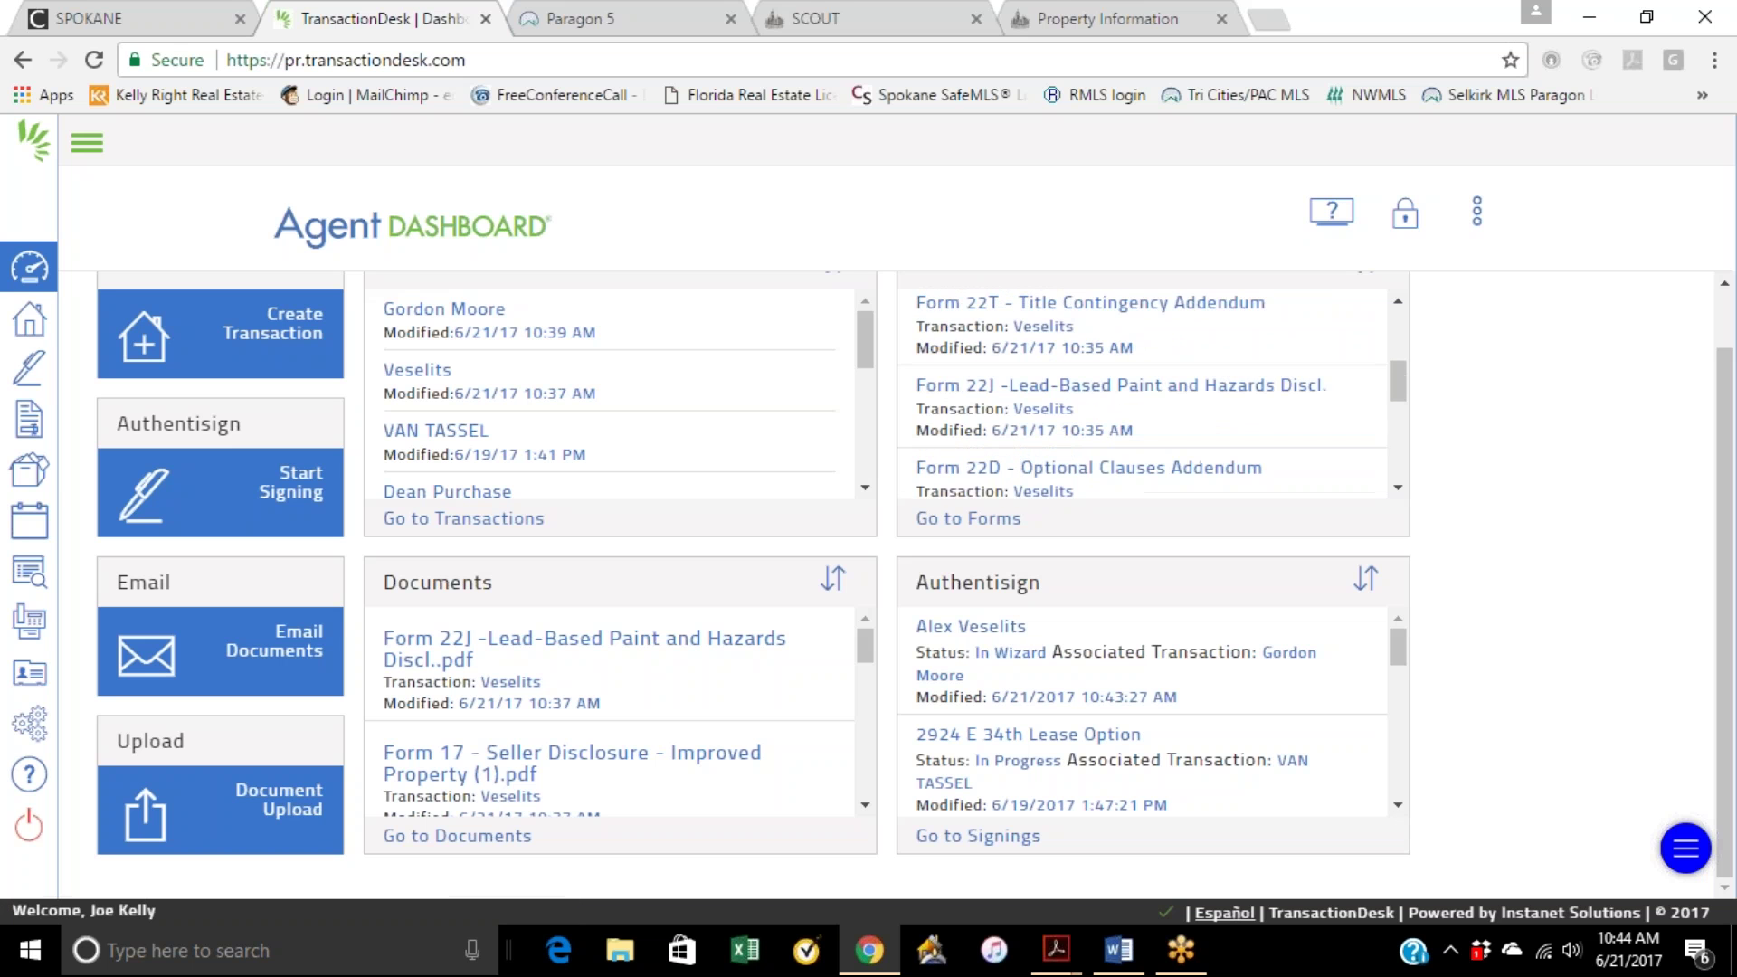
pyautogui.scroll(-3, 1212, 378)
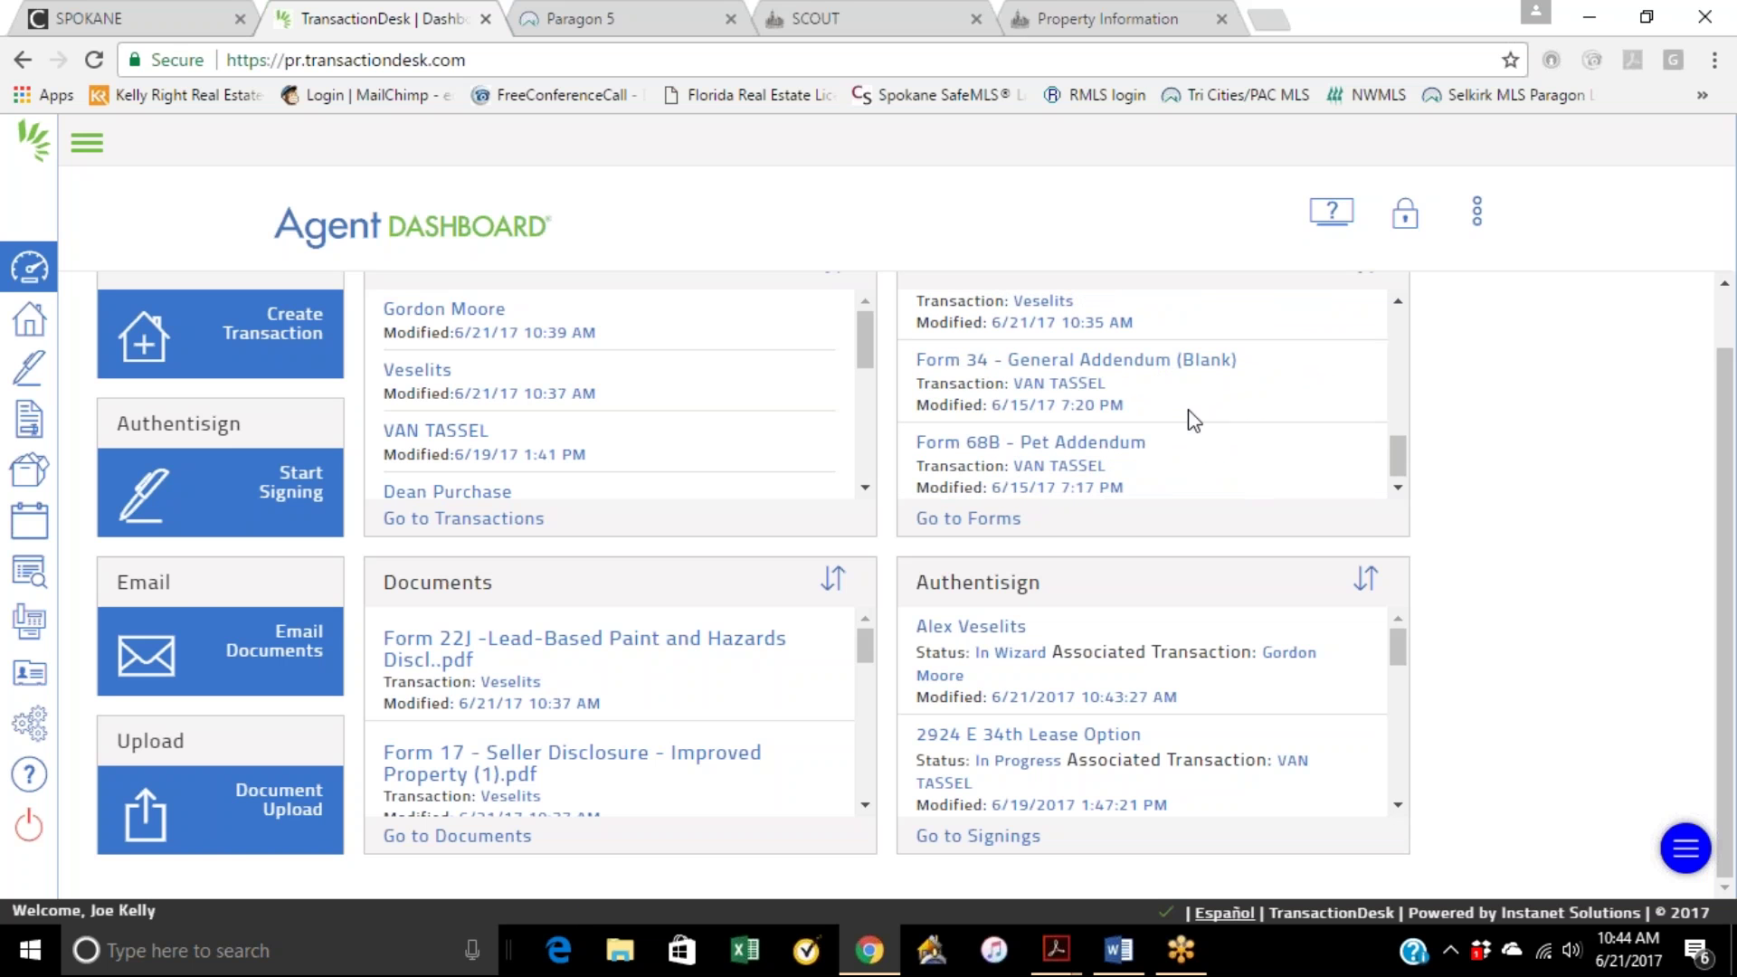
pyautogui.click(434, 370)
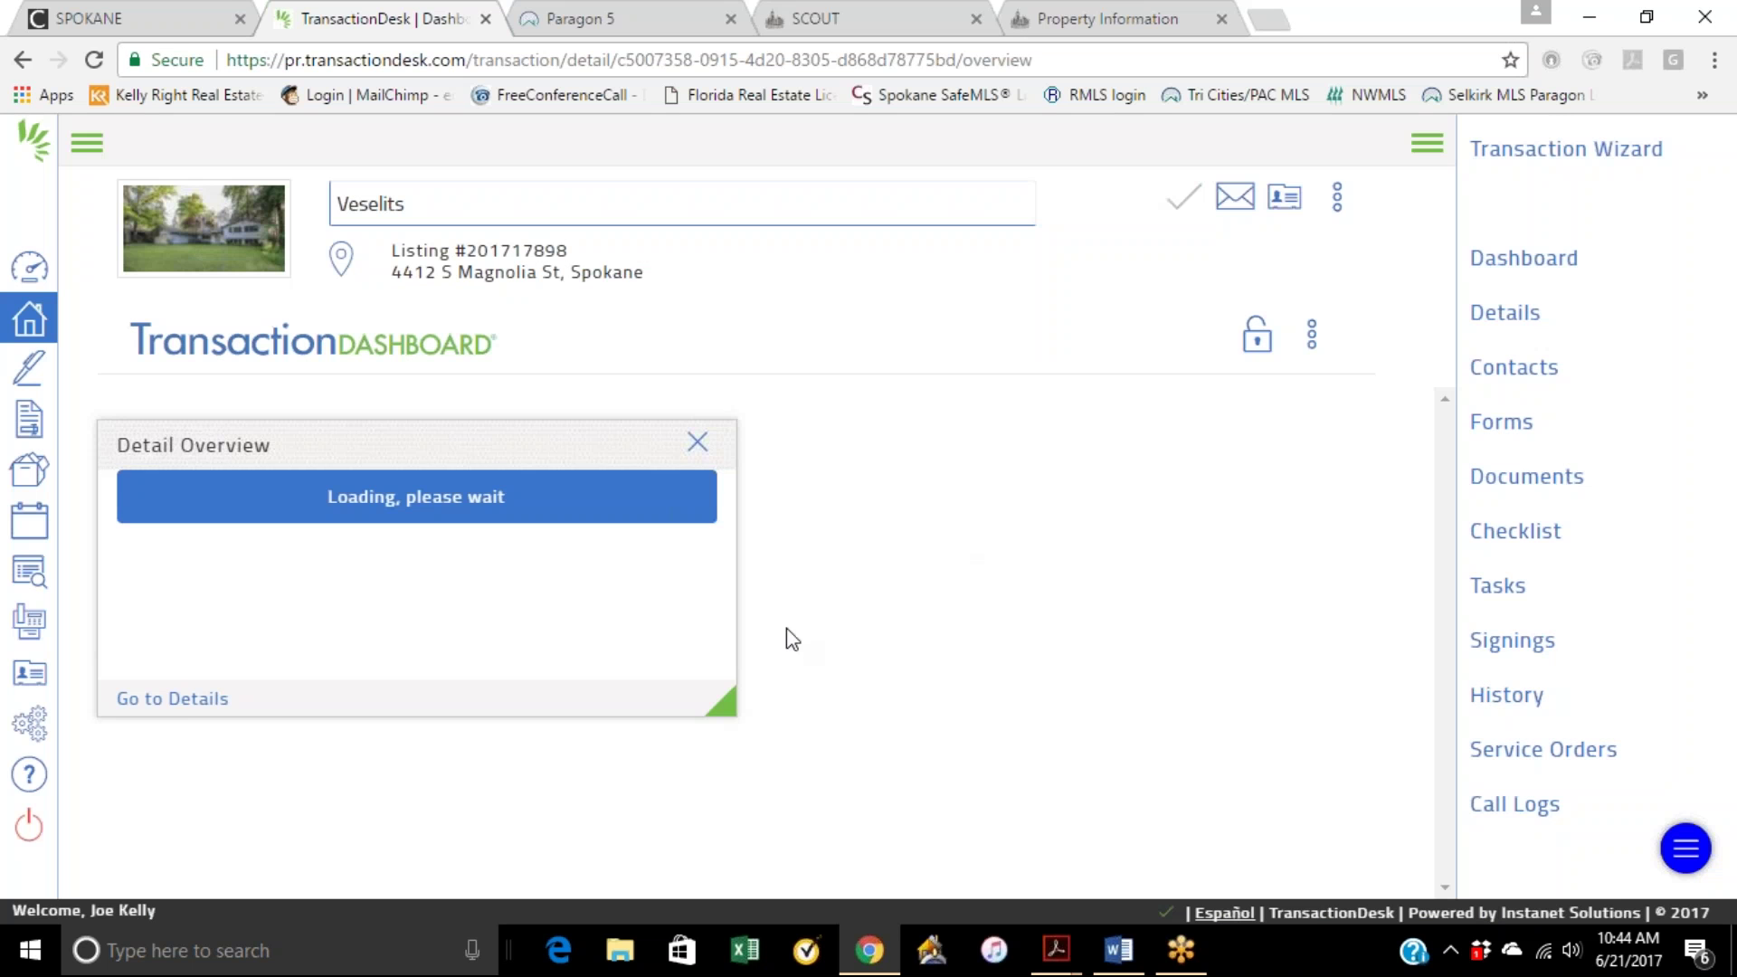
pyautogui.click(180, 709)
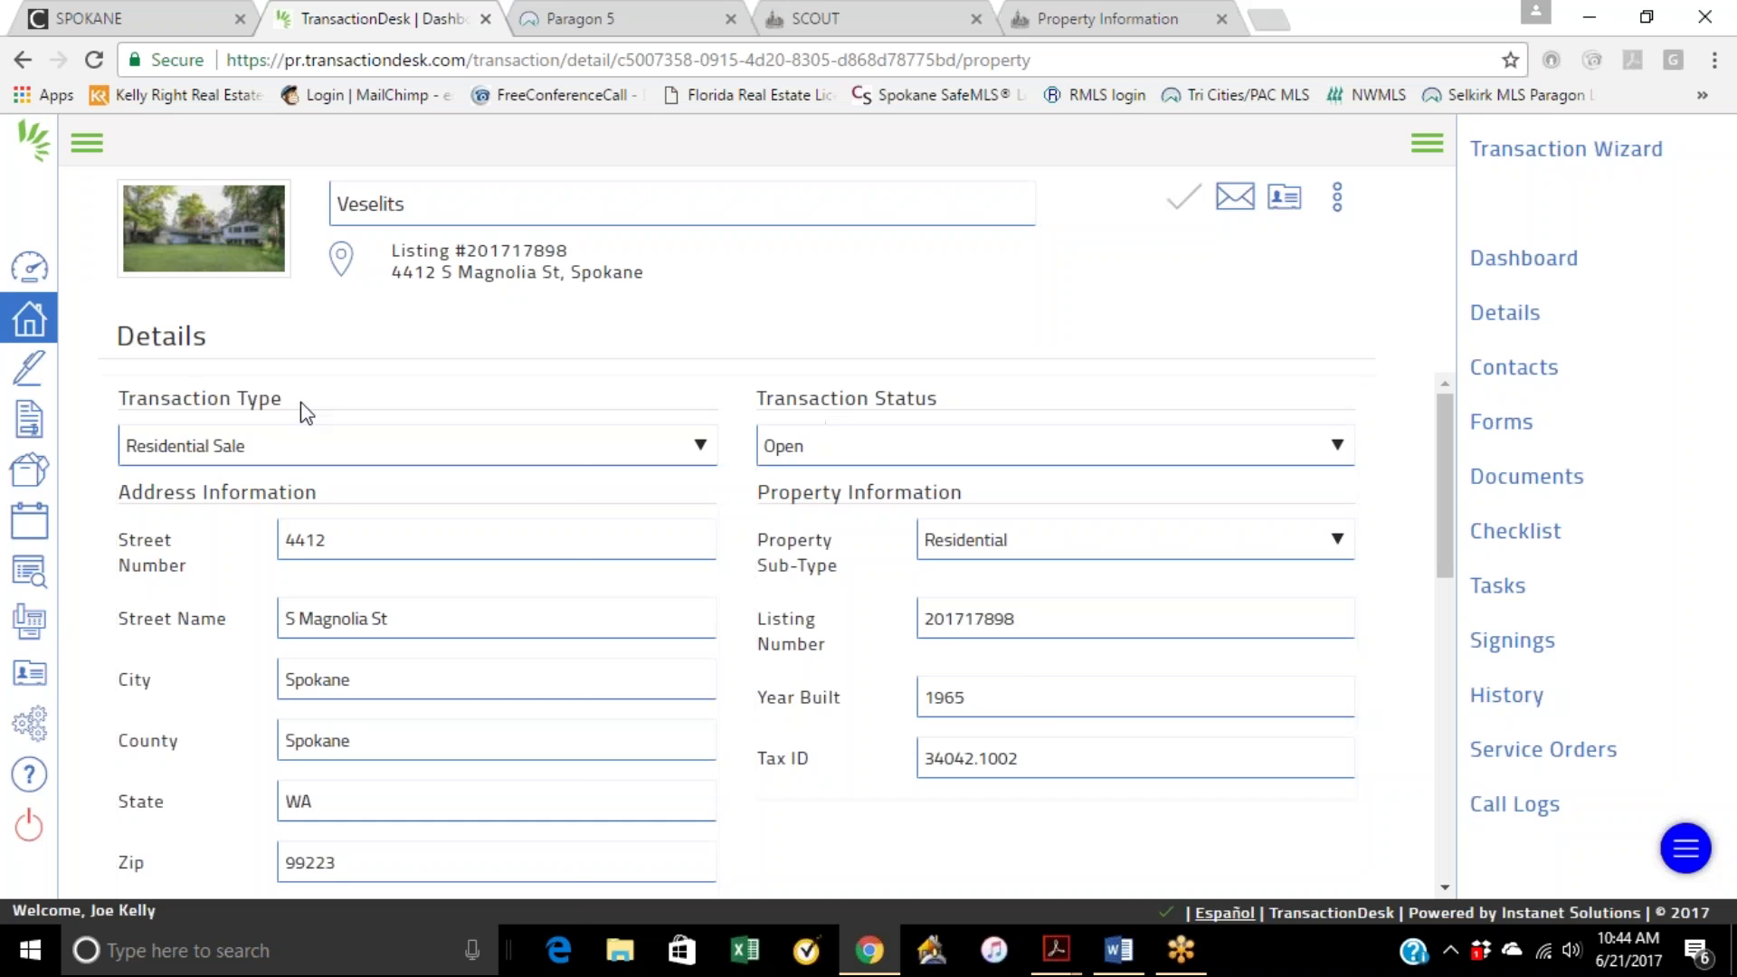
pyautogui.click(29, 418)
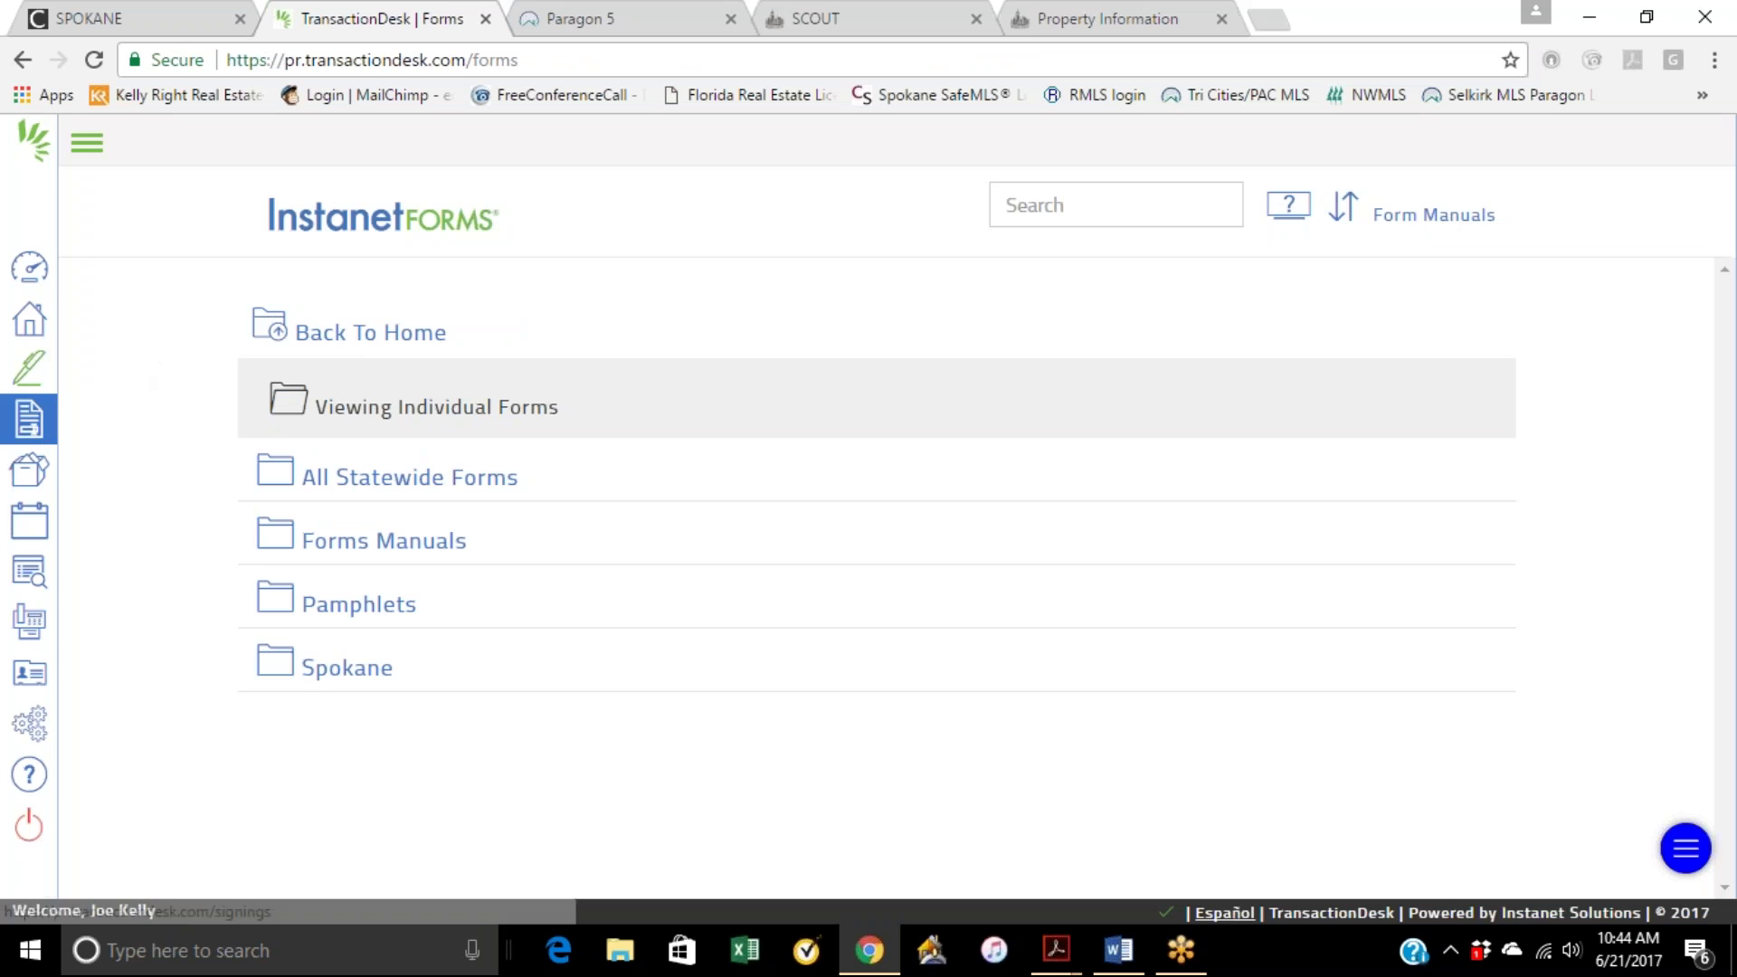
# Step: Check the in-wizard signing's options, then open Form 21 – Residential Purchase and Sale Agreement
pyautogui.click(29, 368)
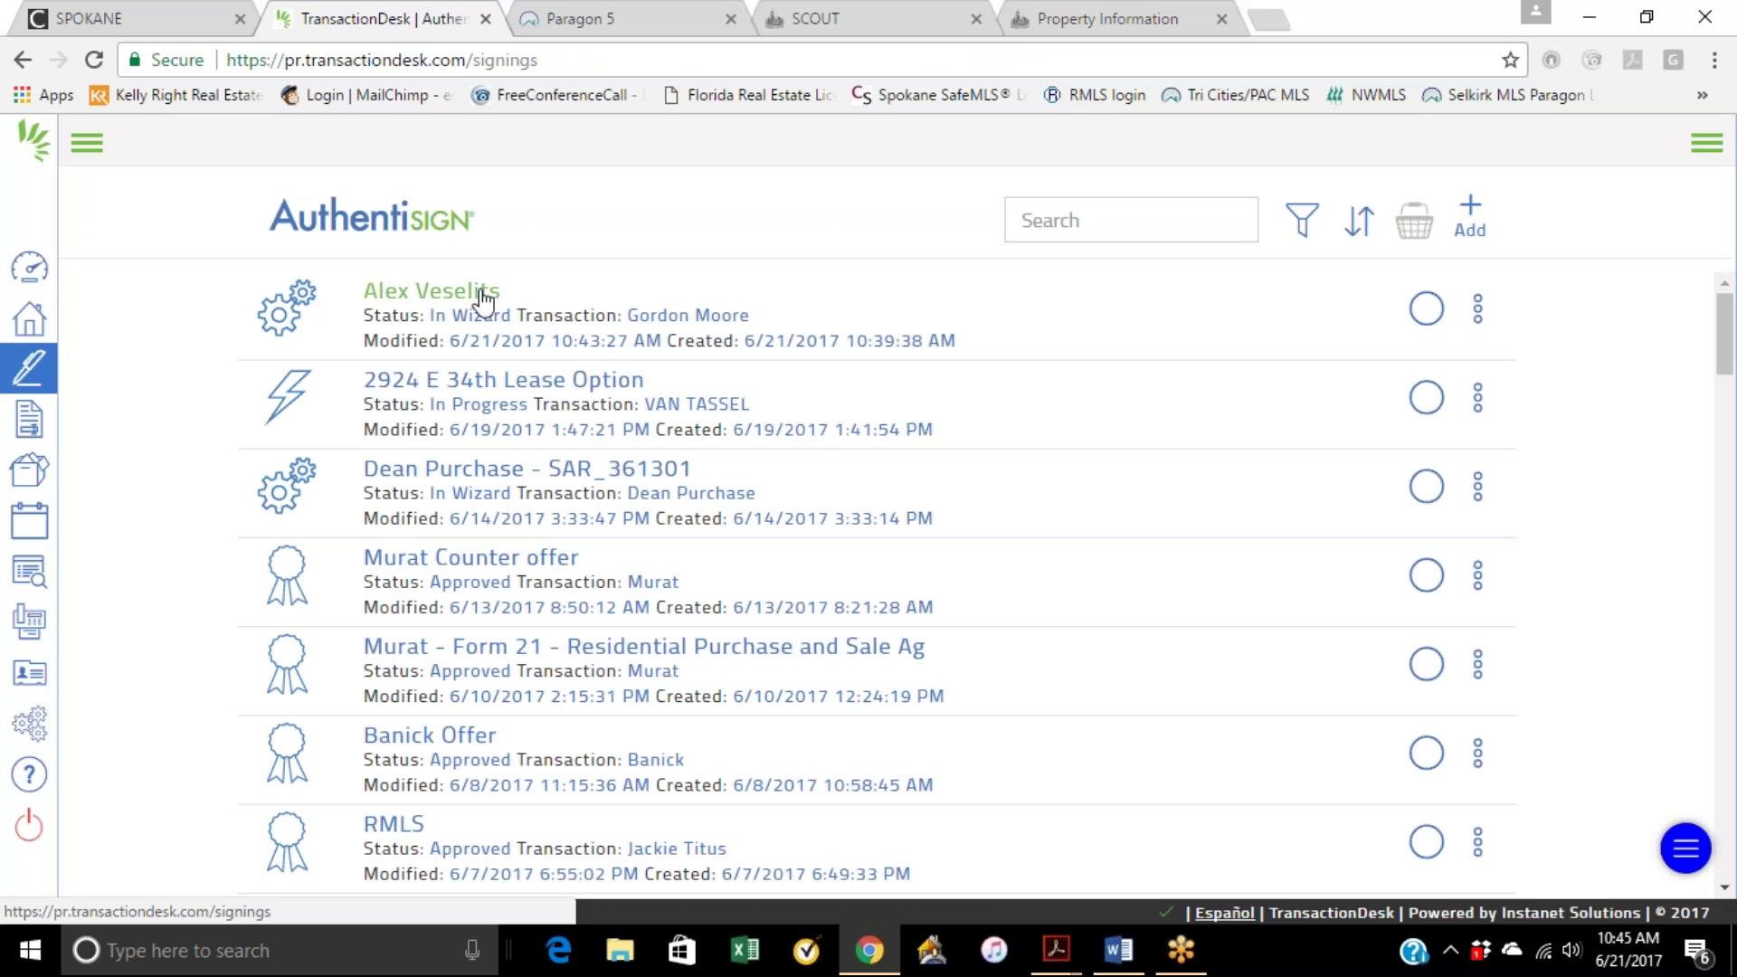
pyautogui.click(1477, 308)
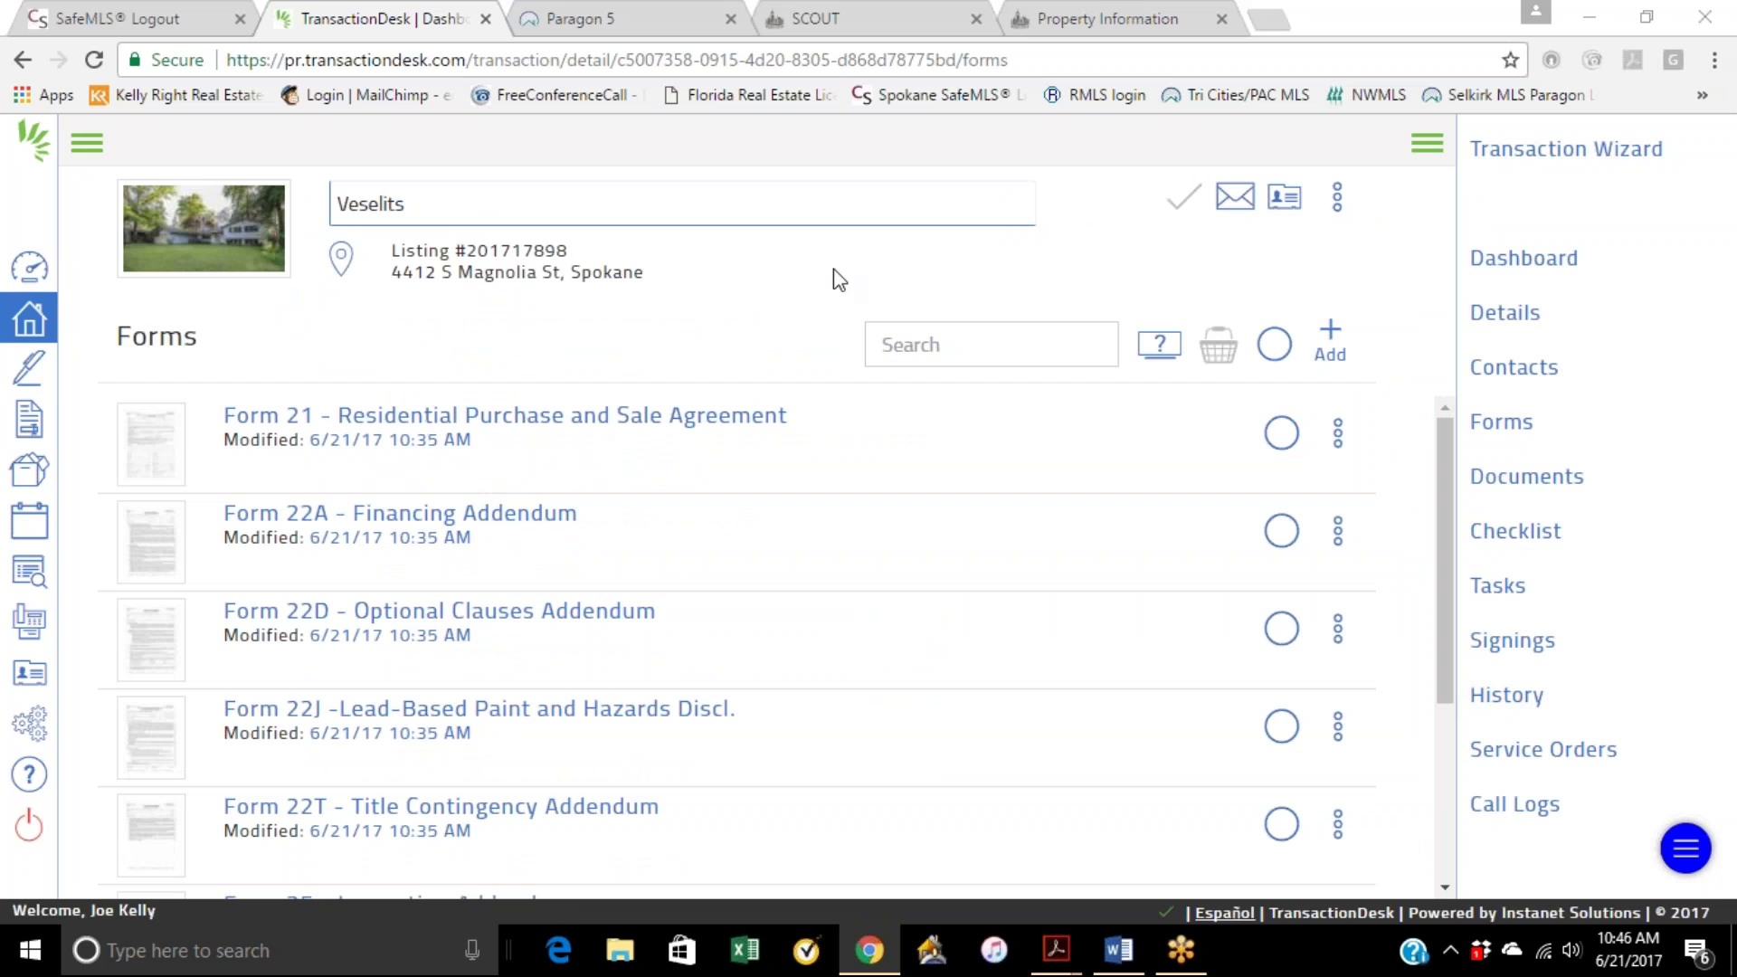
pyautogui.click(524, 416)
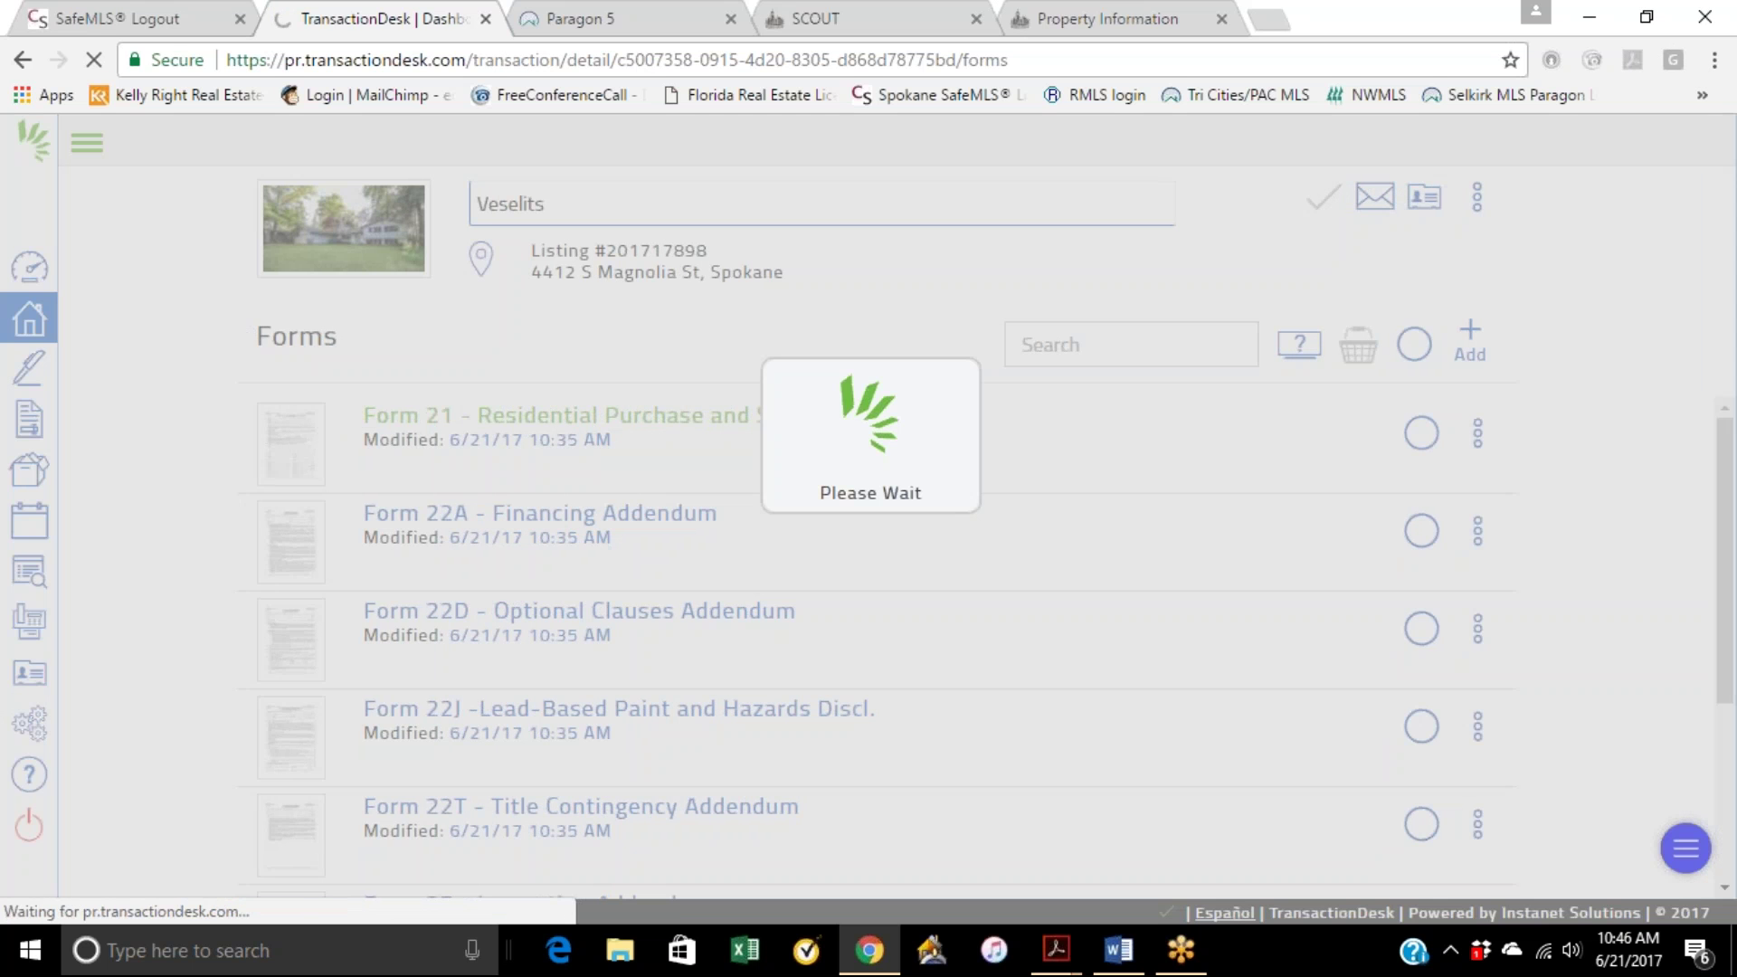
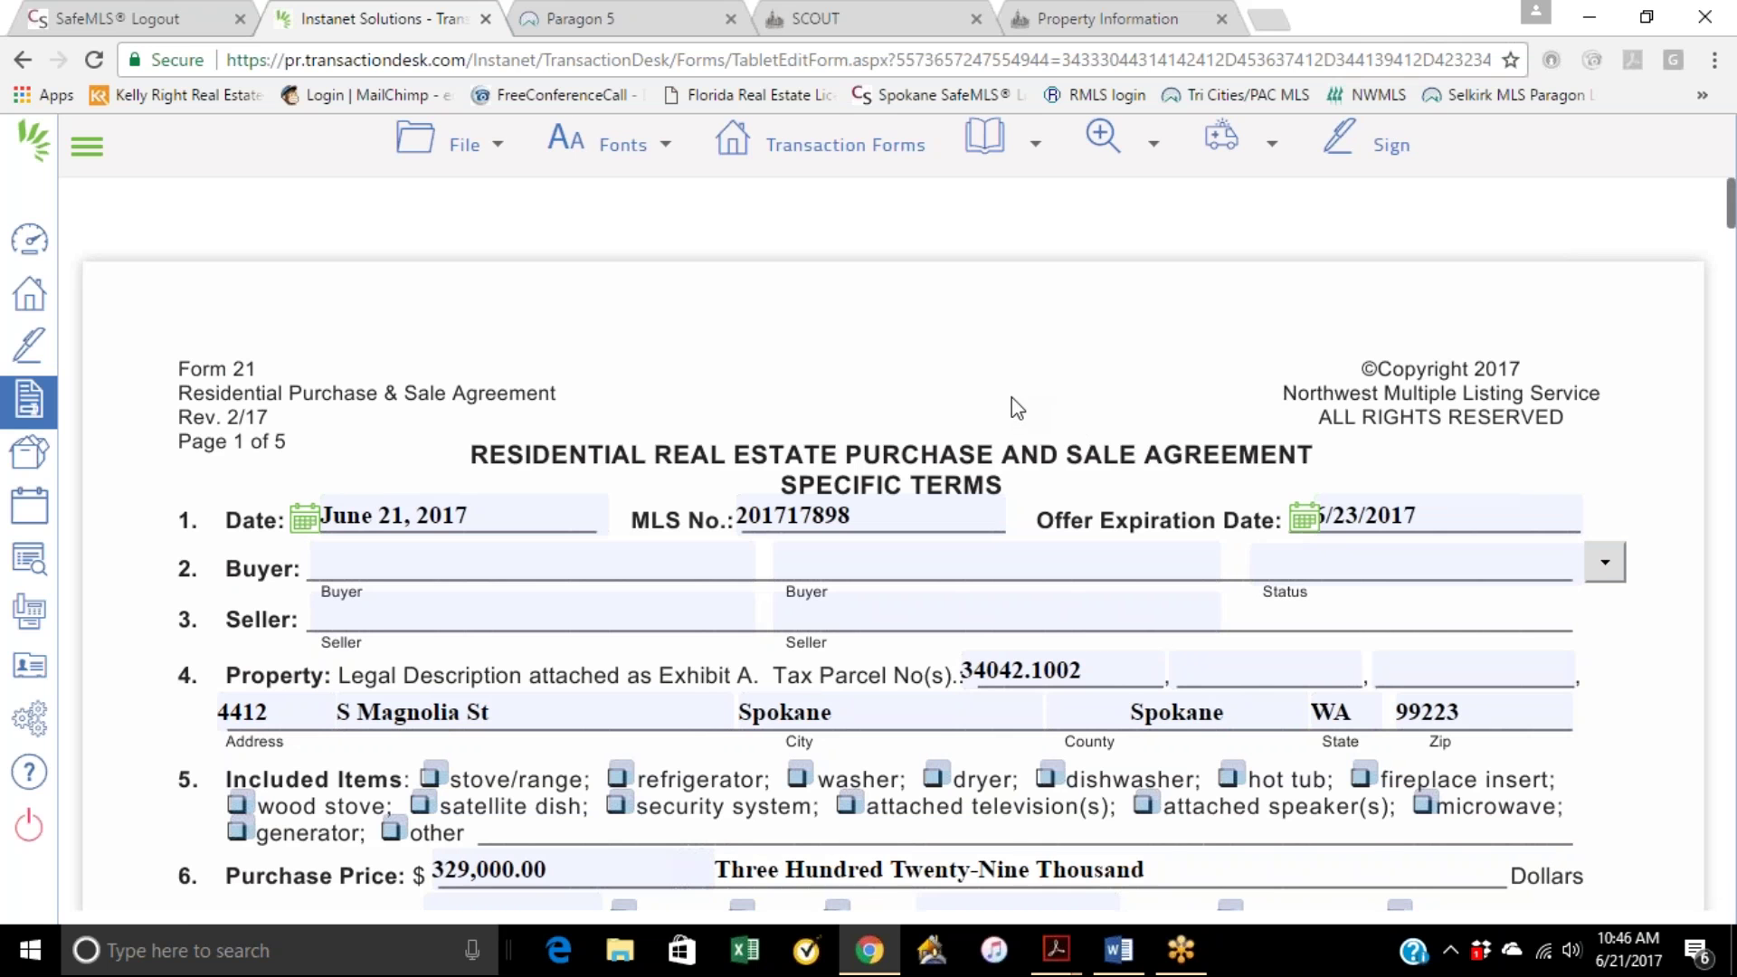
# Step: Type the buyer's full name in the Buyer field and the seller's full name in the Seller field
pyautogui.click(350, 556)
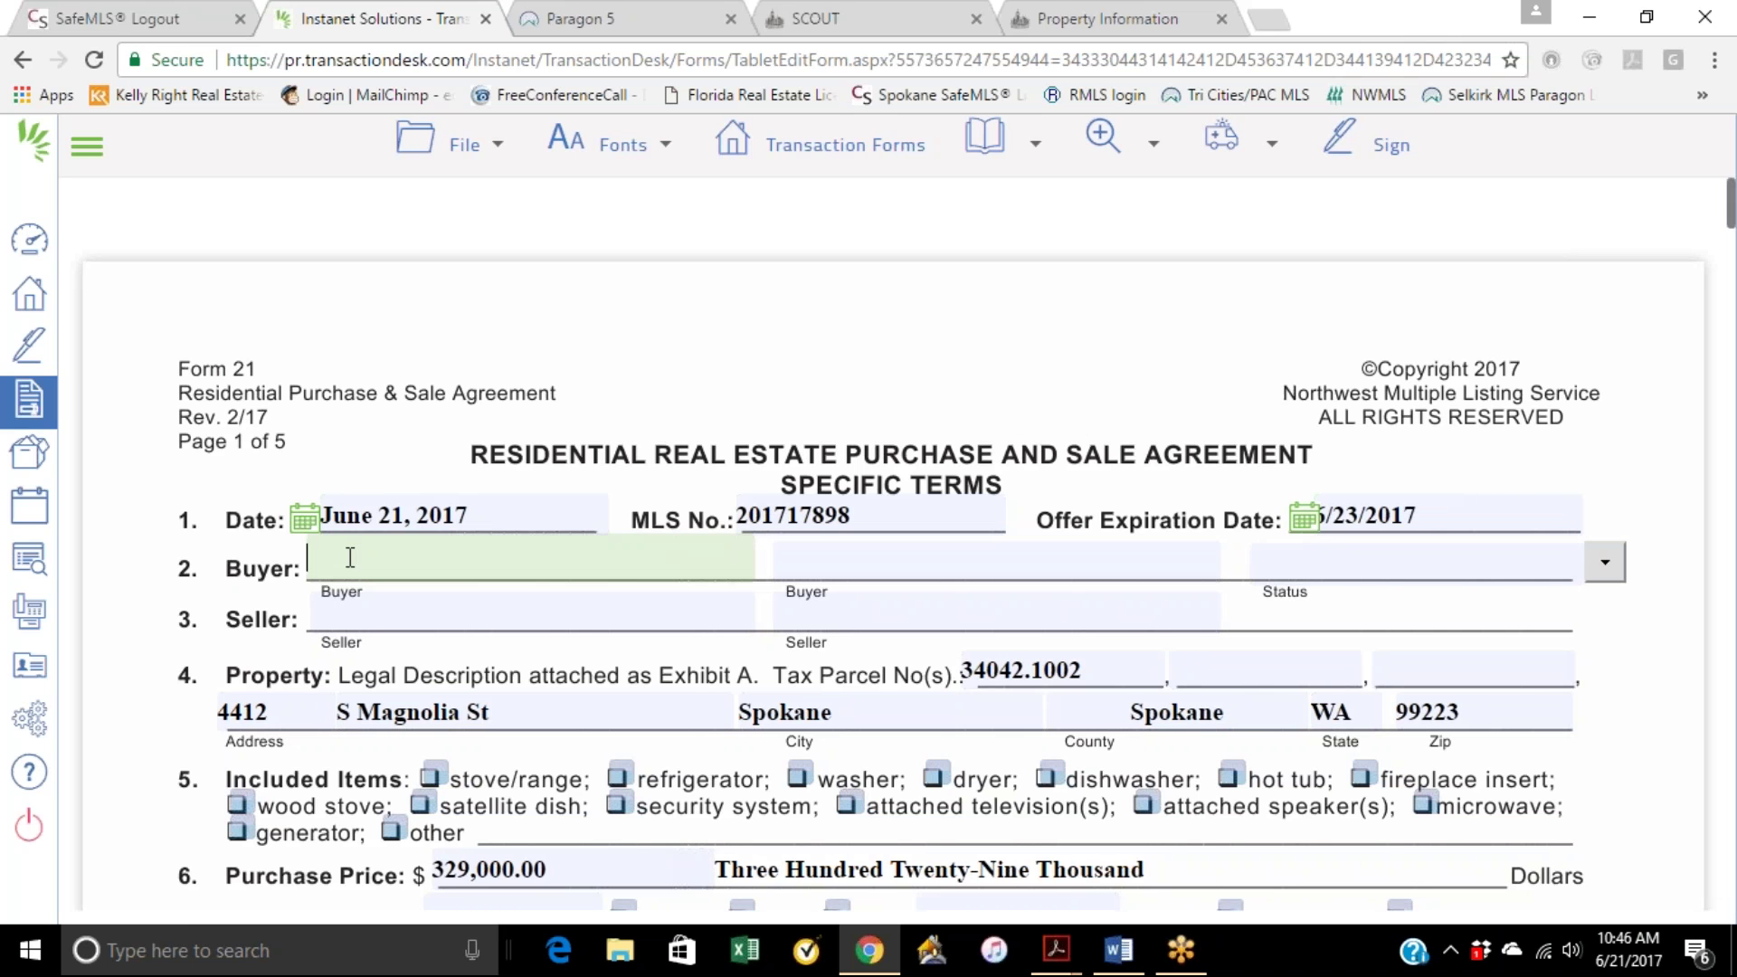
pyautogui.click(435, 611)
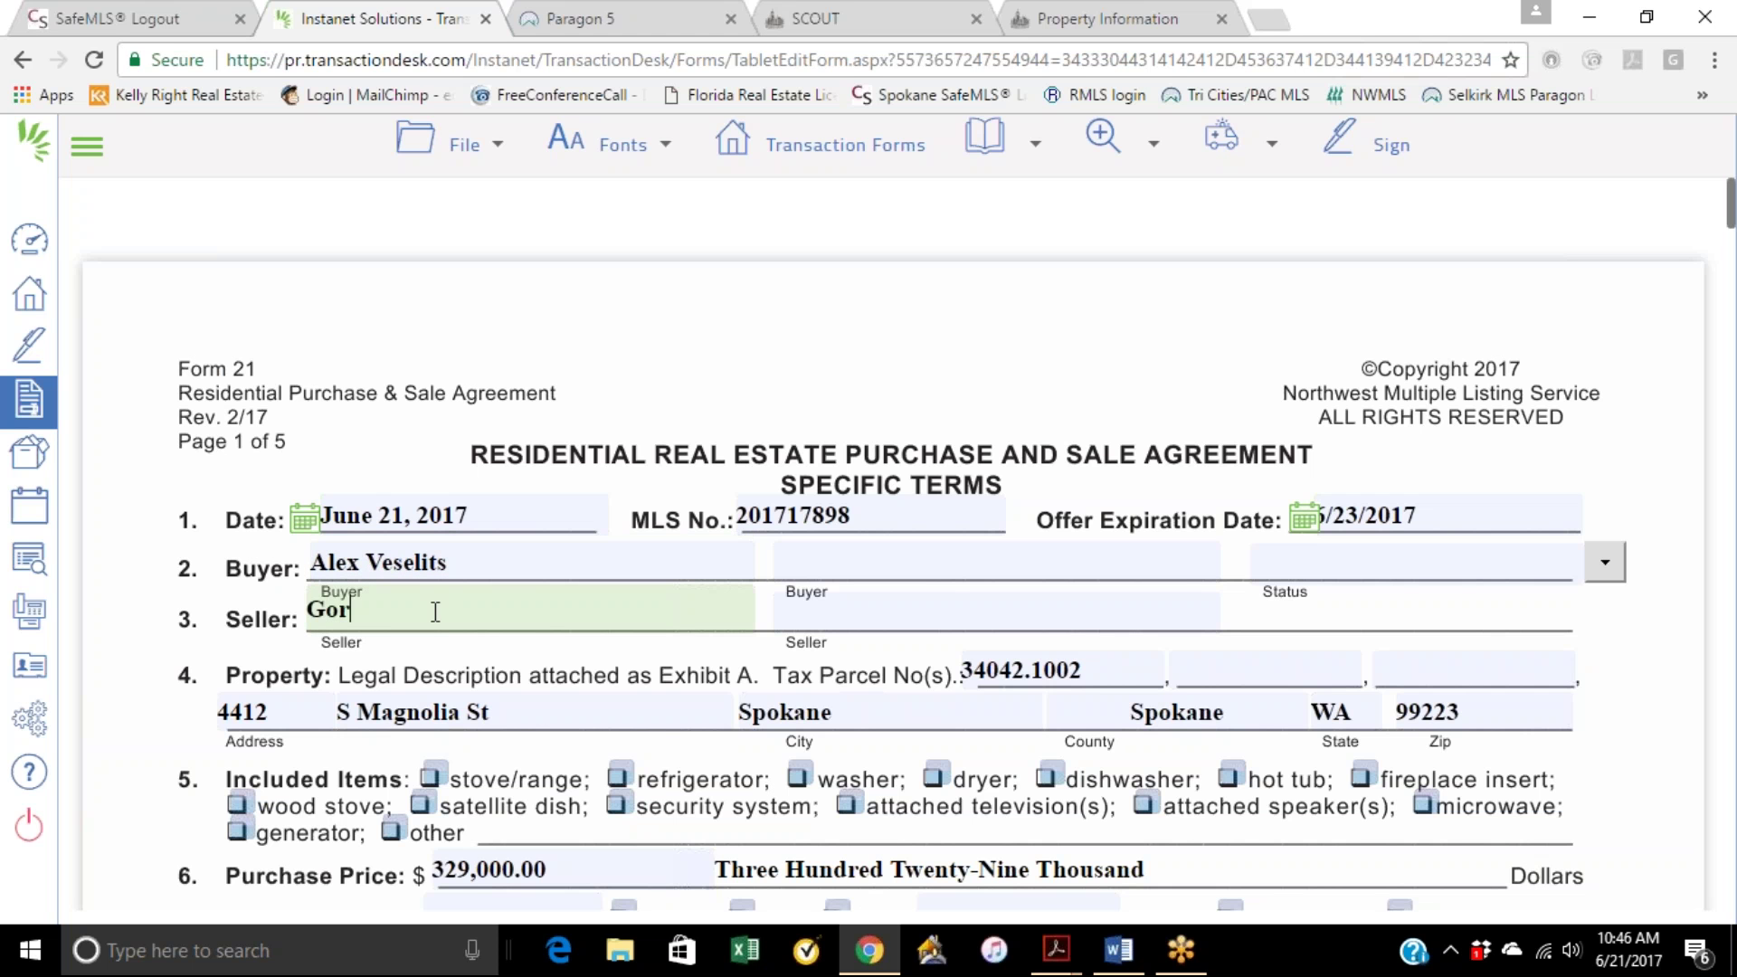
pyautogui.click(1194, 422)
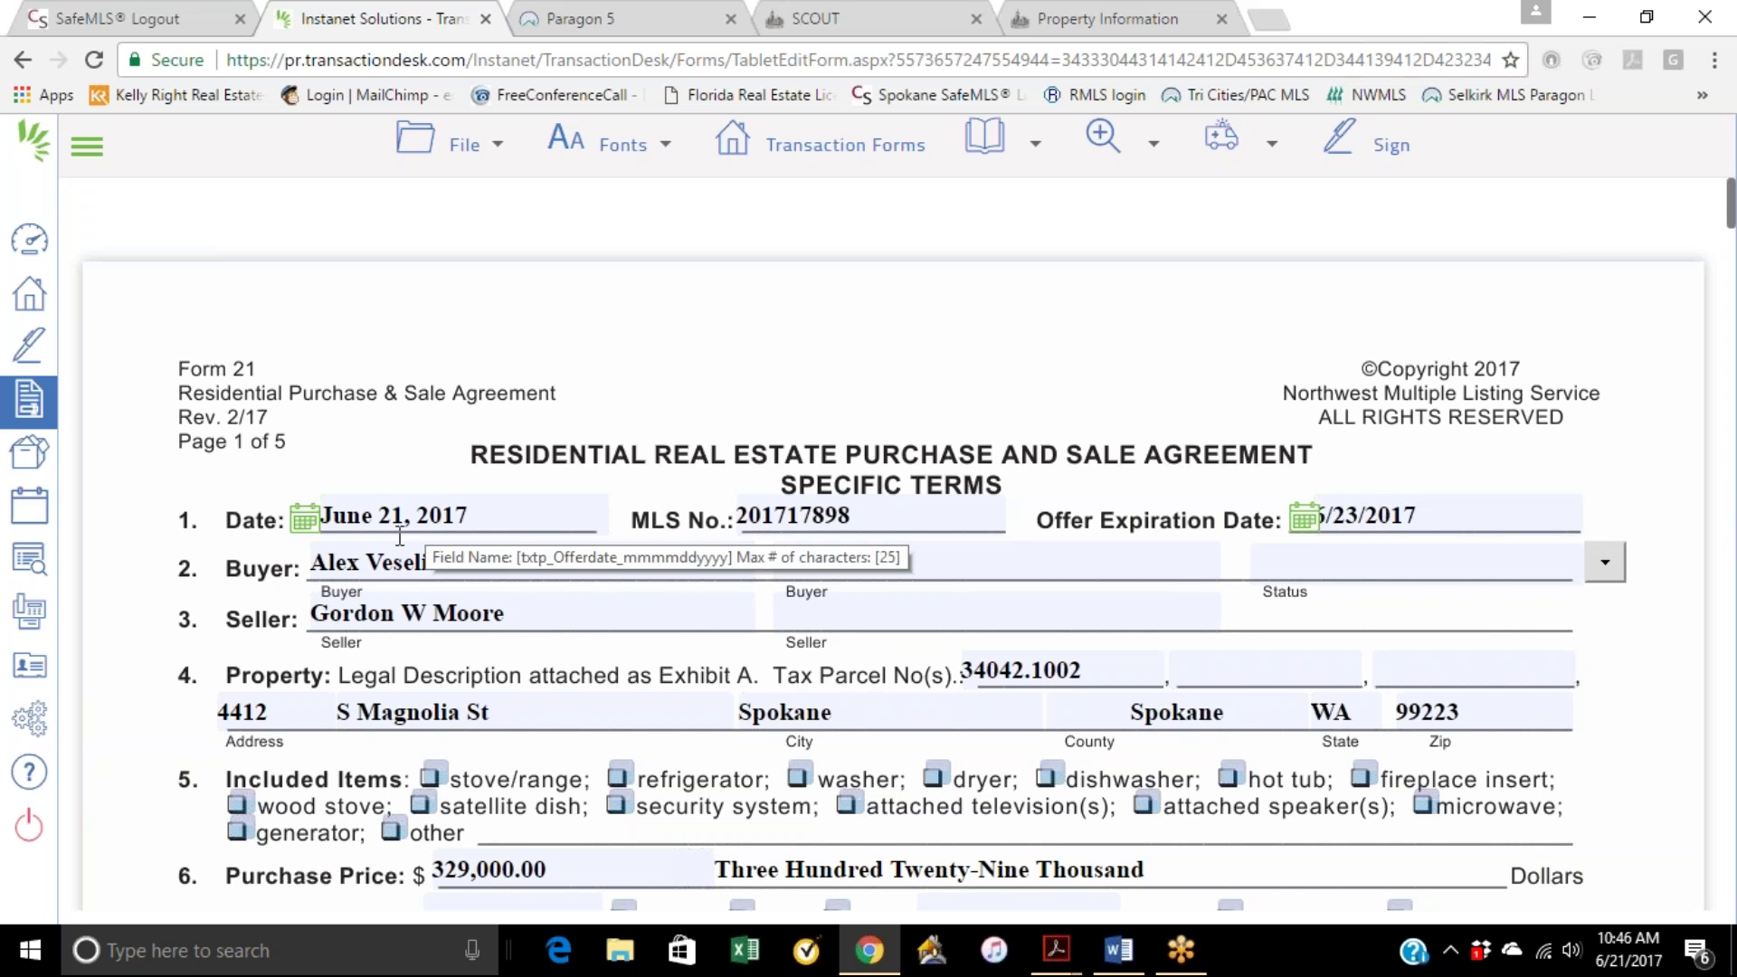
pyautogui.scroll(-2, 620, 689)
# Step: Include the stove/range, refrigerator, washer, dryer and dishwasher in the sale
pyautogui.scroll(-2, 615, 687)
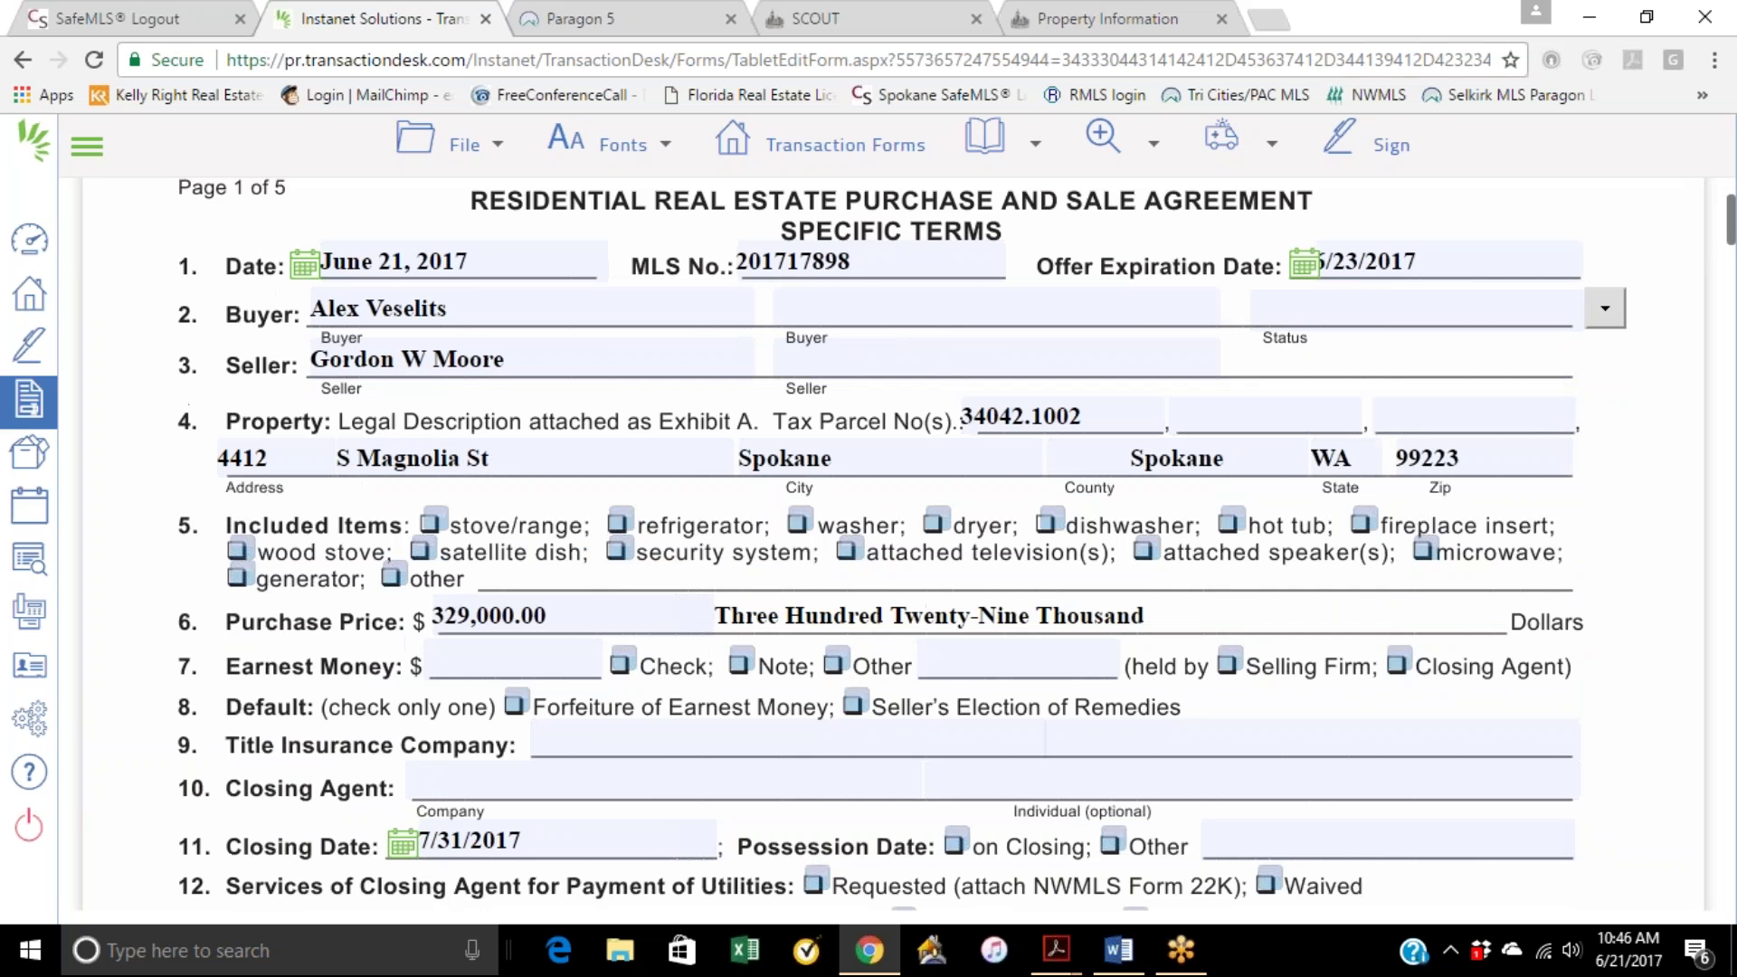
pyautogui.click(433, 524)
pyautogui.click(618, 523)
pyautogui.click(798, 522)
pyautogui.click(937, 525)
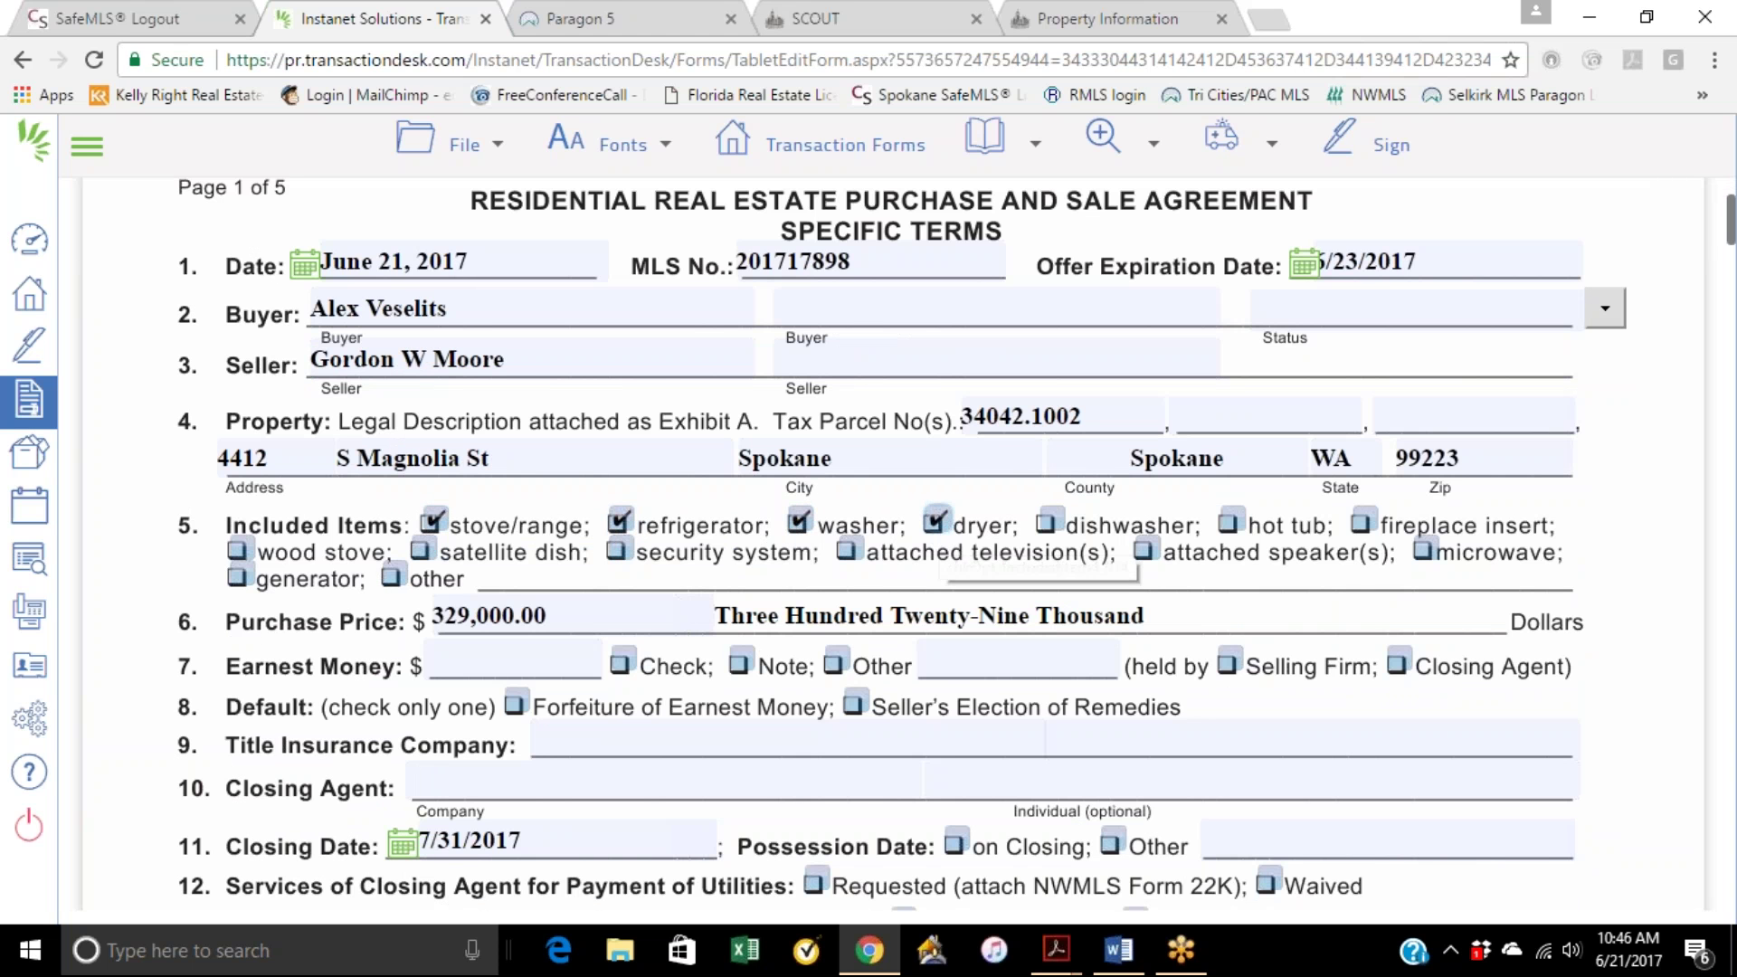
pyautogui.click(1051, 526)
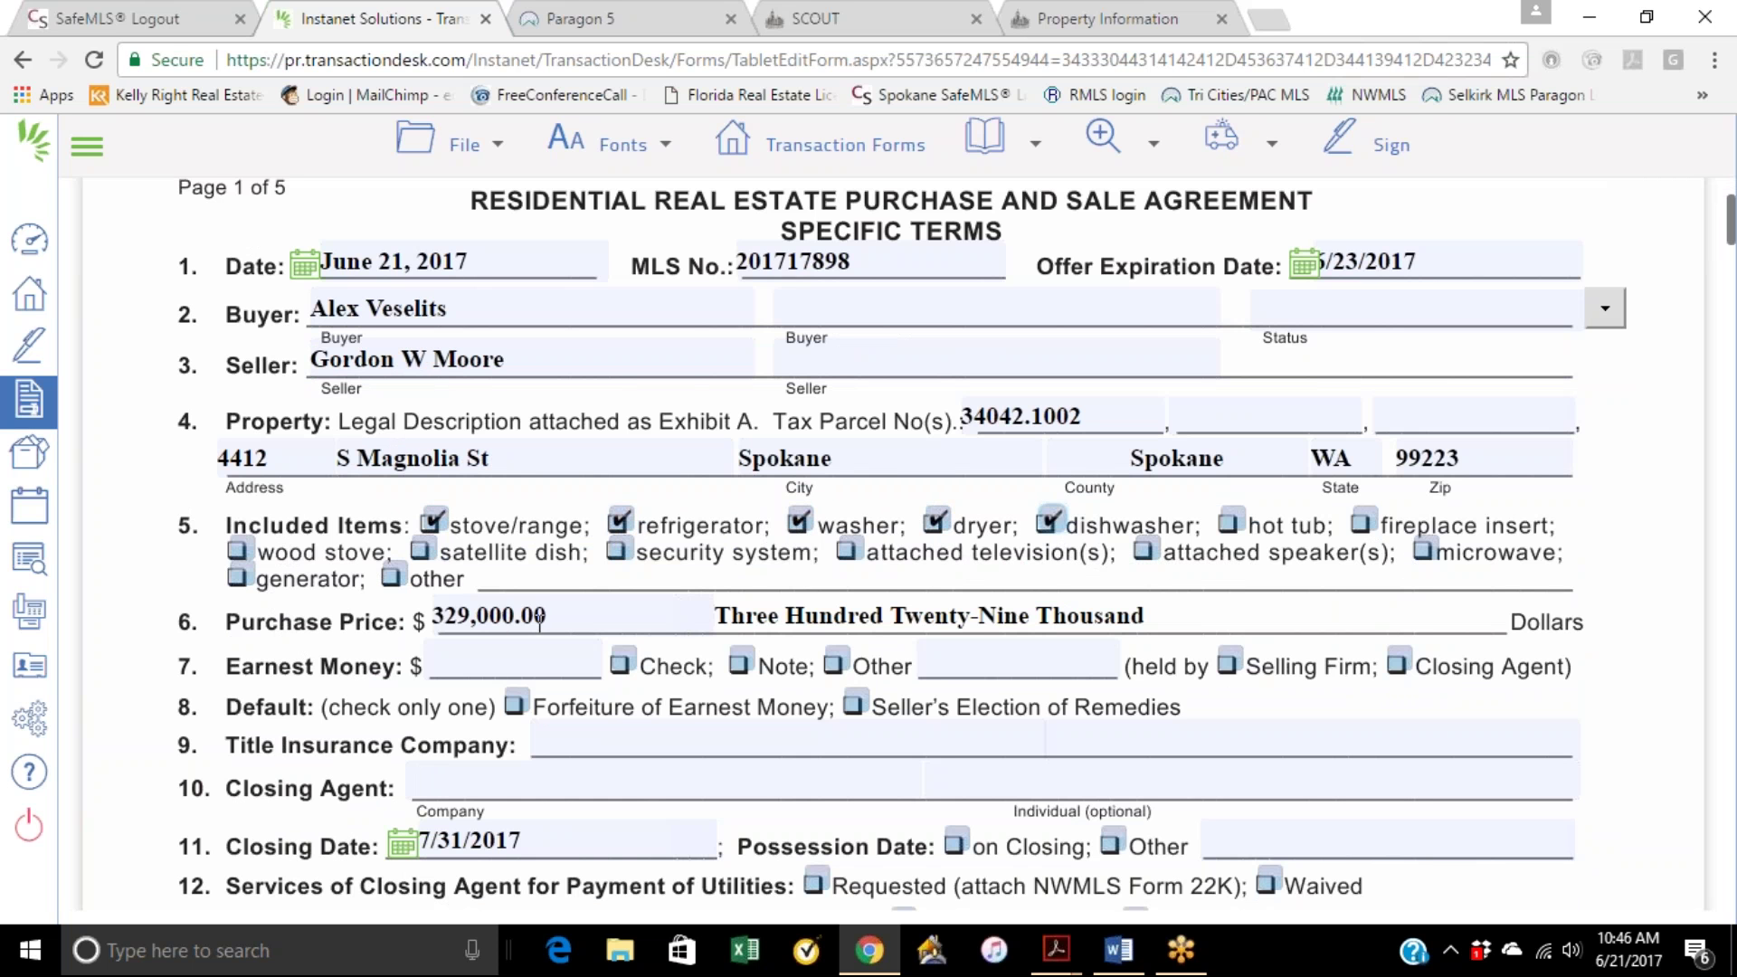
# Step: Set 3,000.00 earnest money by check, held by the Closing Agent, with Forfeiture as the remedy
pyautogui.click(446, 667)
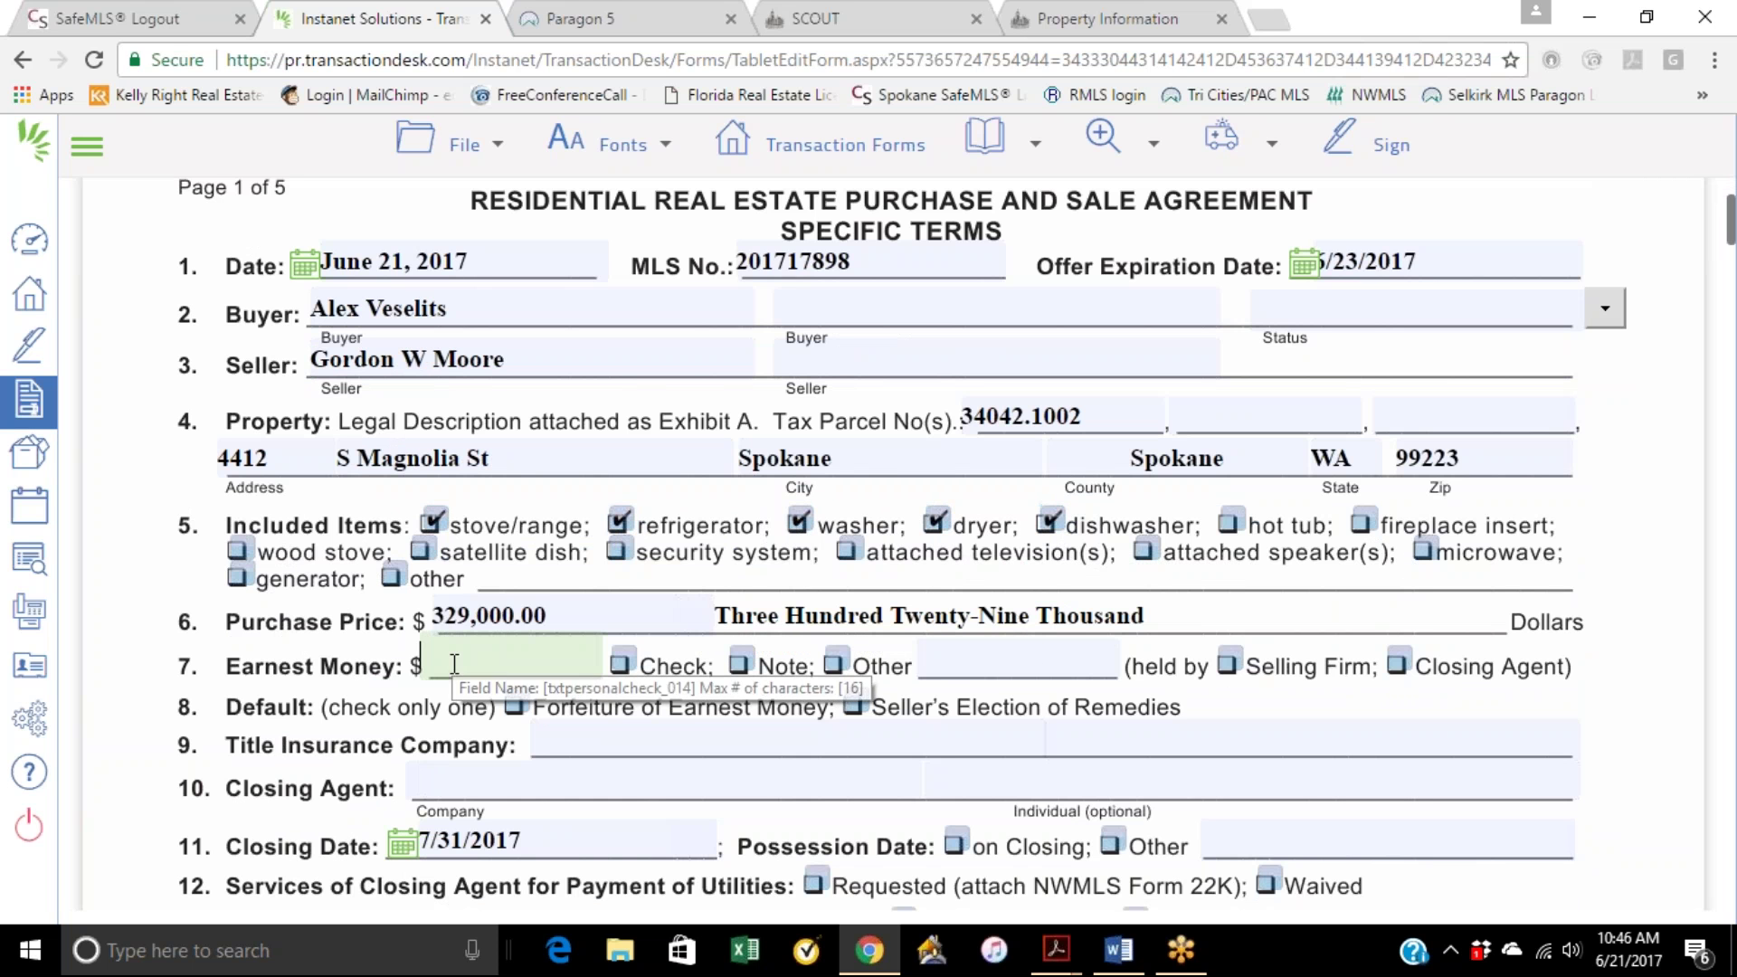
pyautogui.click(620, 666)
pyautogui.write('3000')
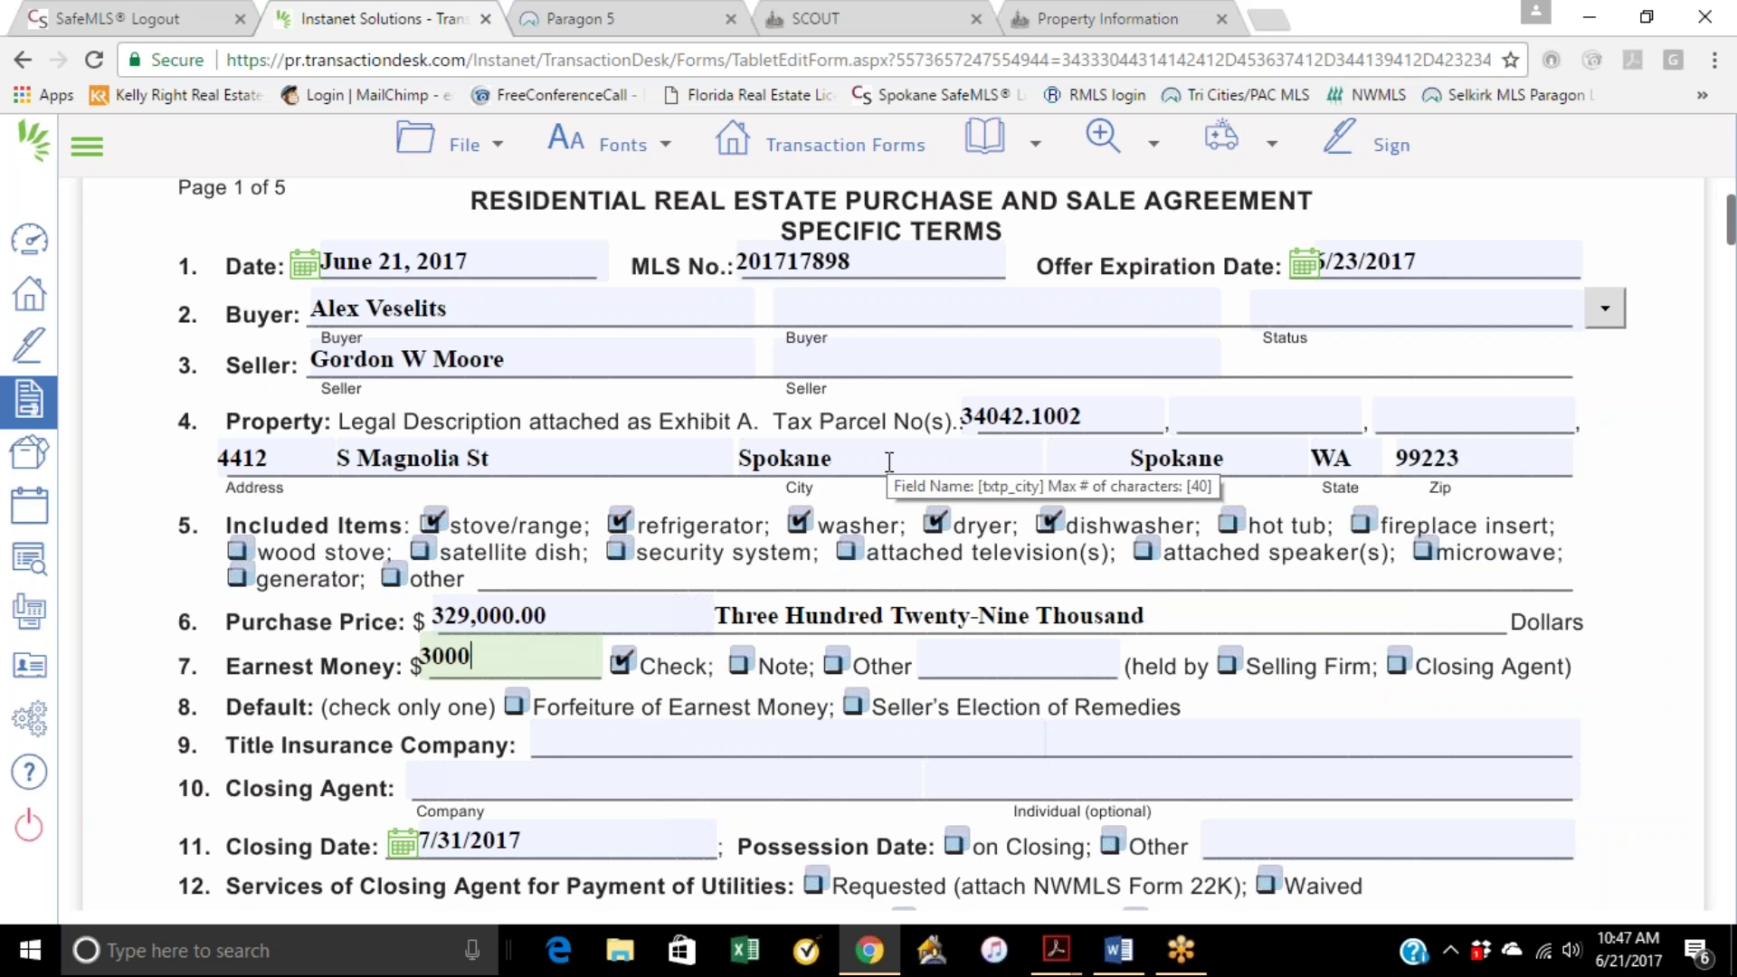
pyautogui.click(1609, 644)
pyautogui.click(1227, 669)
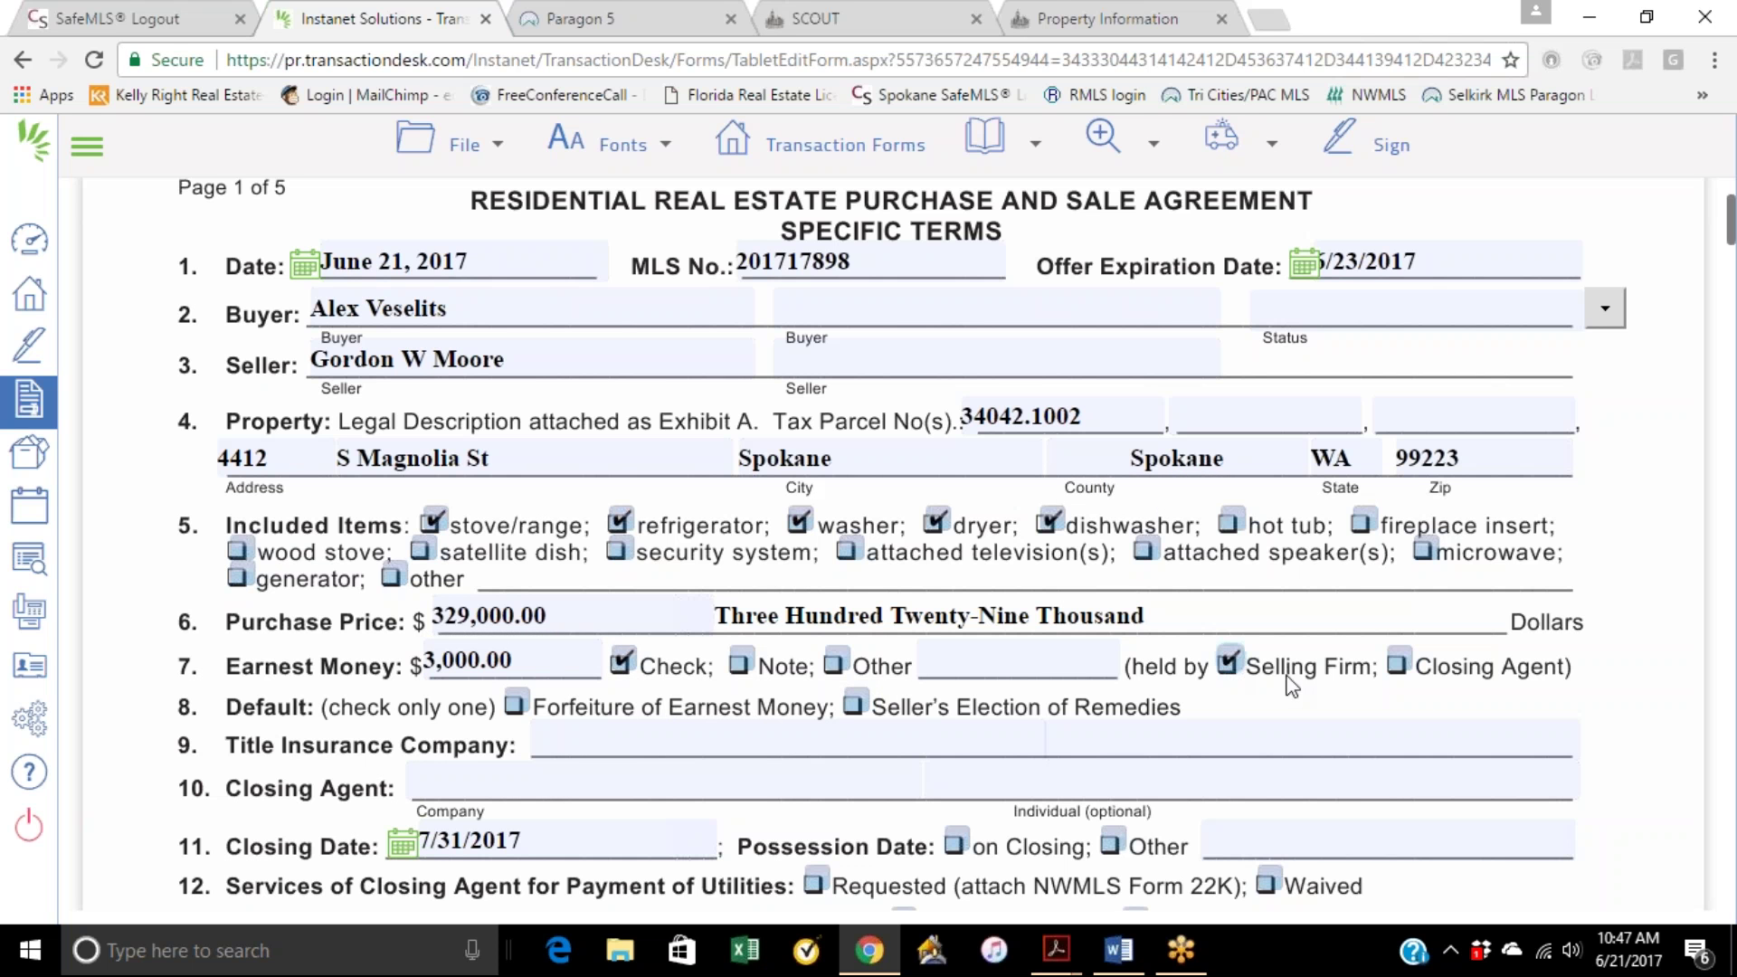
pyautogui.click(1390, 668)
pyautogui.click(515, 702)
# Step: Enter First American as both the title insurance company and the closing agent
pyautogui.click(674, 742)
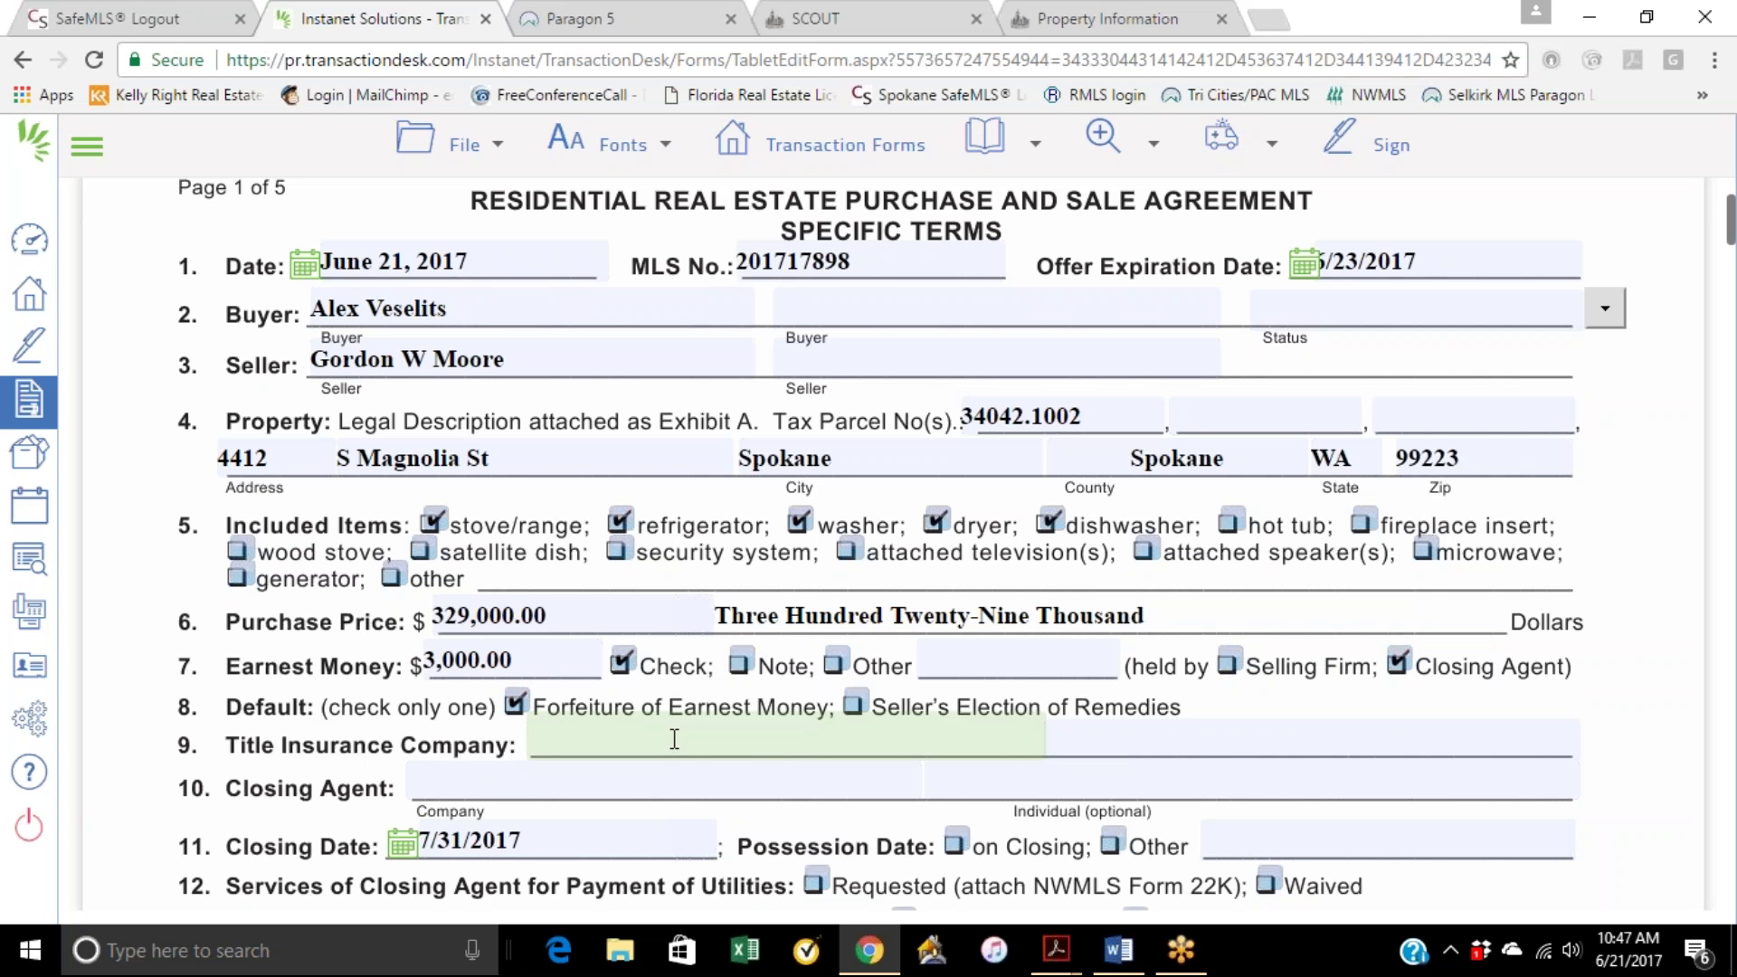
pyautogui.write('First American')
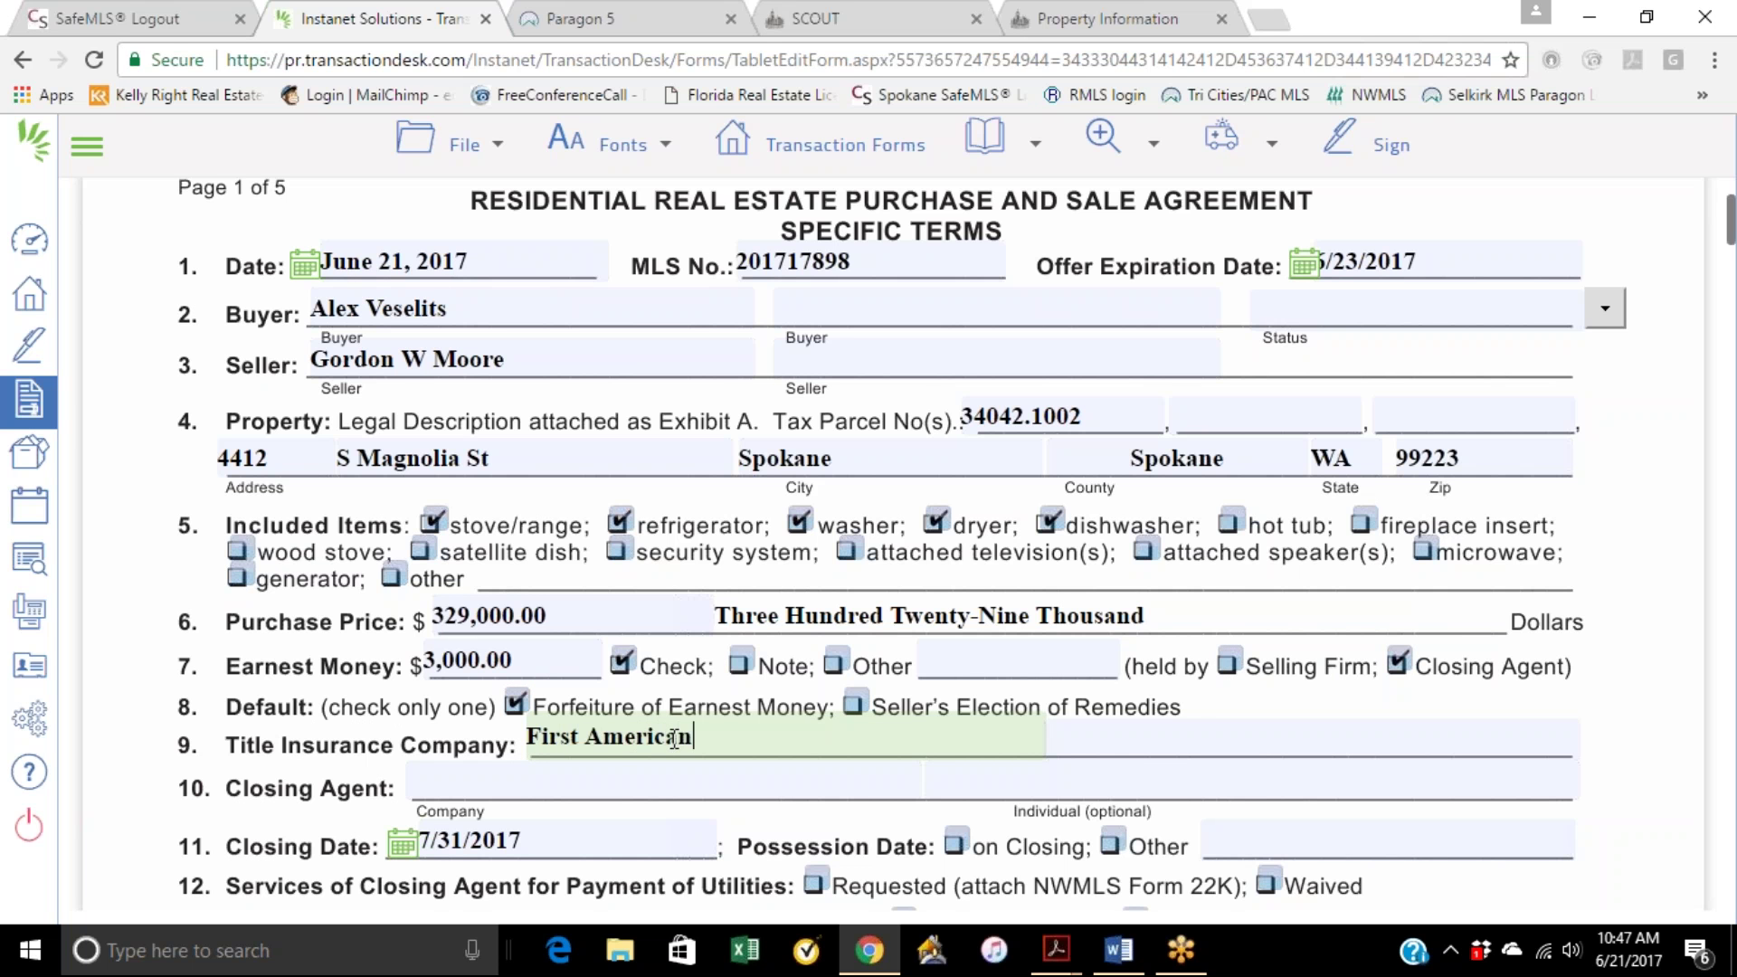
pyautogui.click(655, 785)
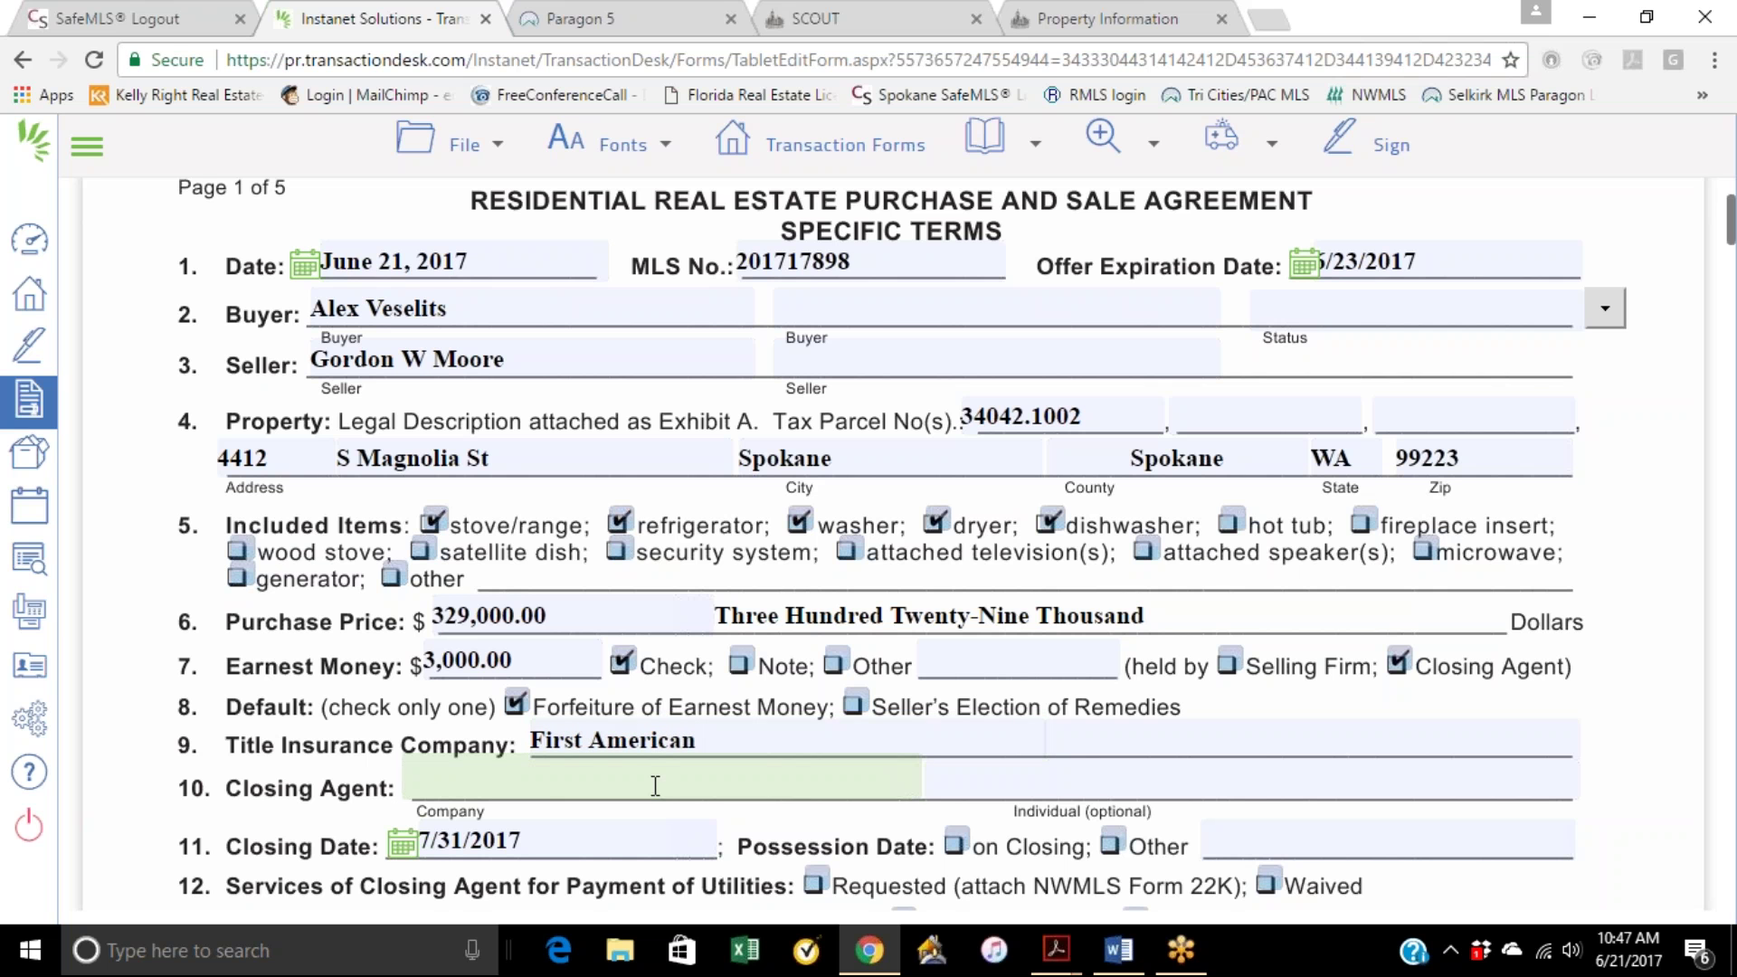
pyautogui.write('First American')
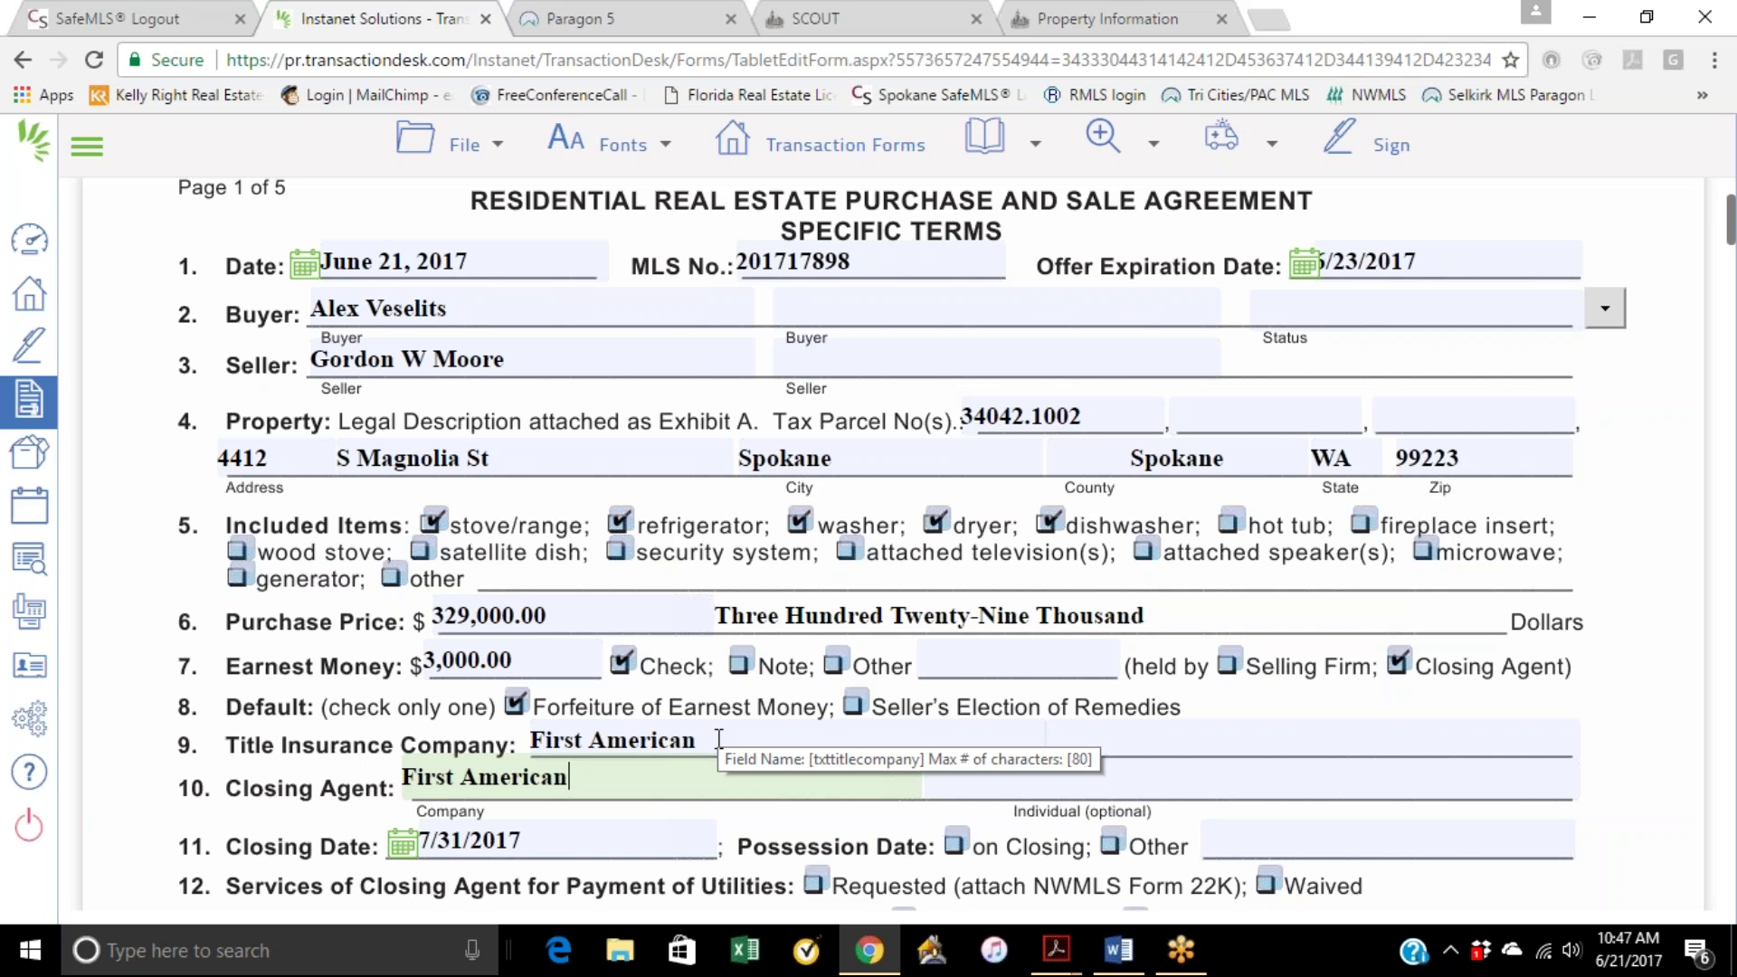
pyautogui.scroll(-3, 1597, 746)
pyautogui.scroll(-1, 1610, 744)
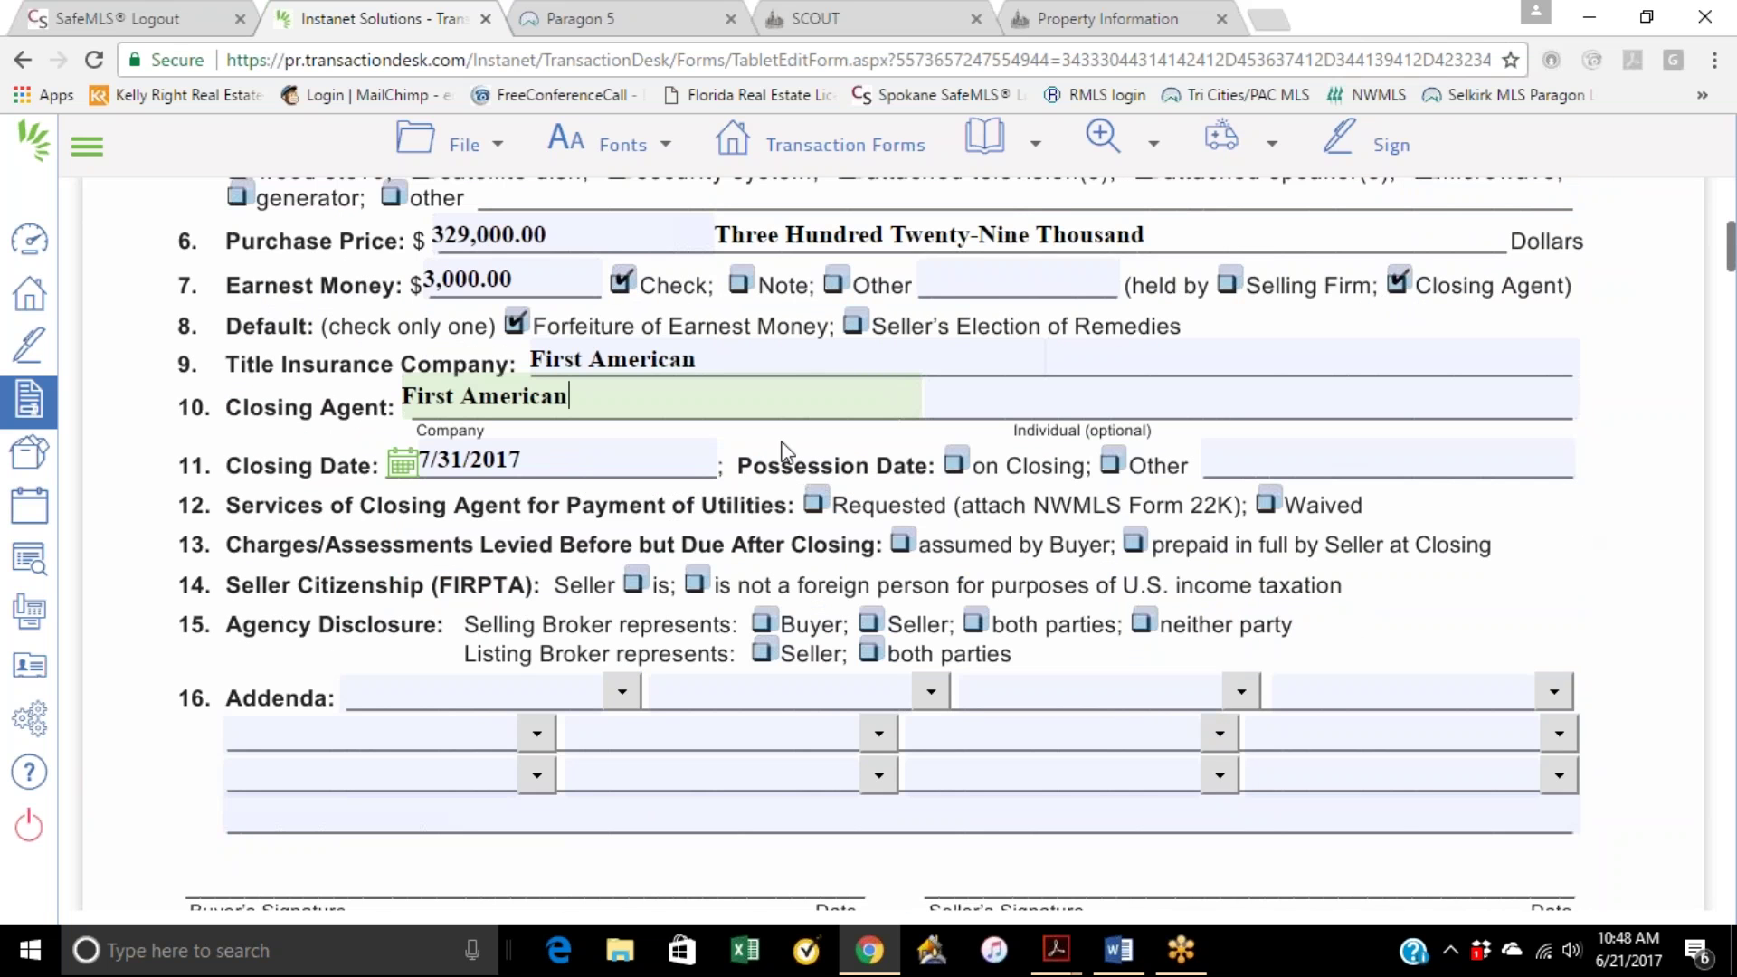
# Step: Set possession on closing, utilities requested, charges assumed by buyer, seller not foreign, listing broker for both parties
pyautogui.click(955, 466)
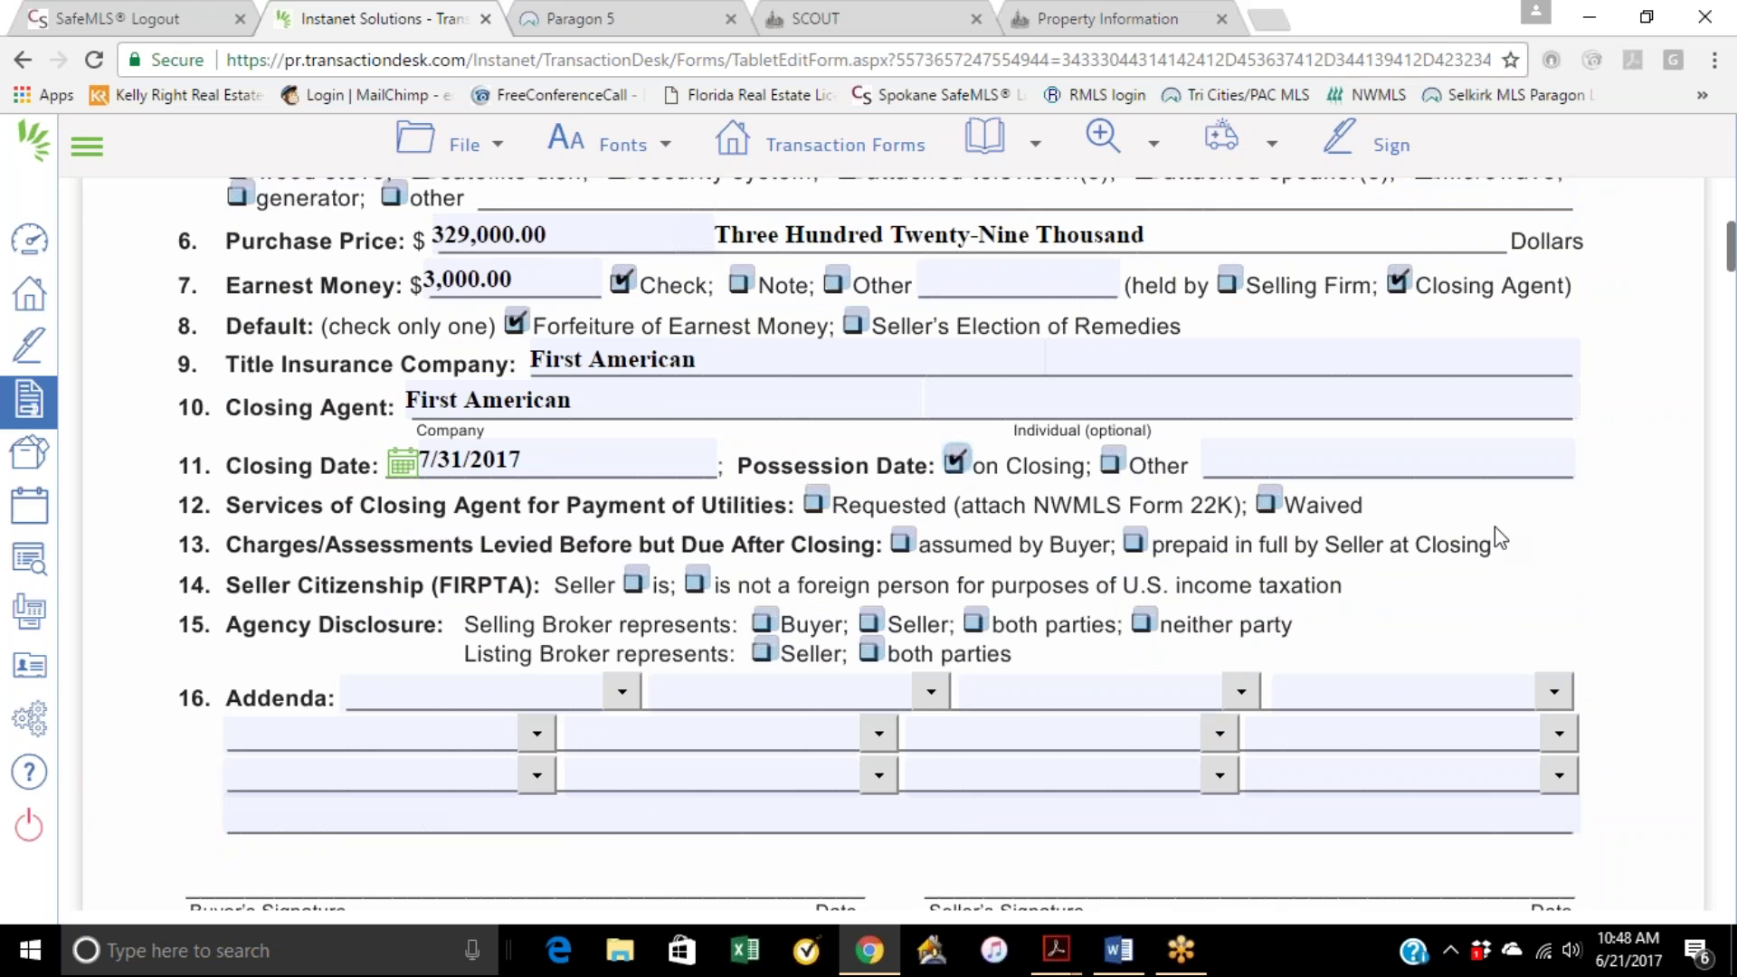
pyautogui.click(814, 502)
pyautogui.click(904, 547)
pyautogui.click(694, 582)
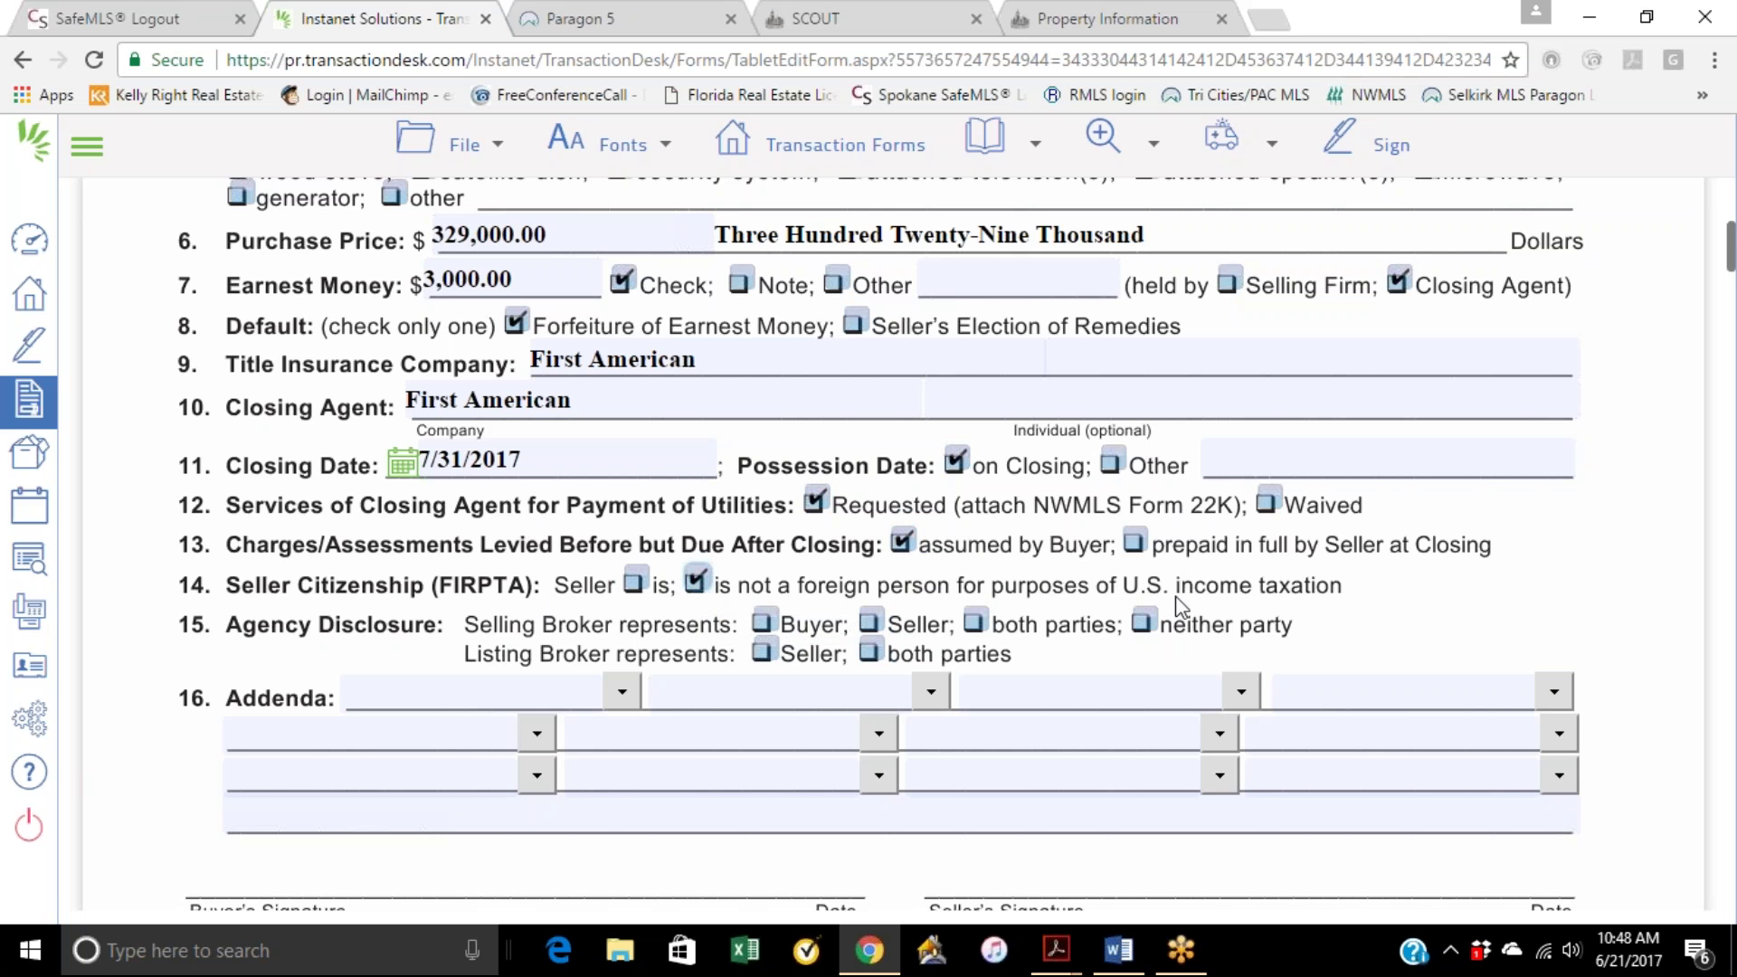
pyautogui.scroll(-1, 950, 479)
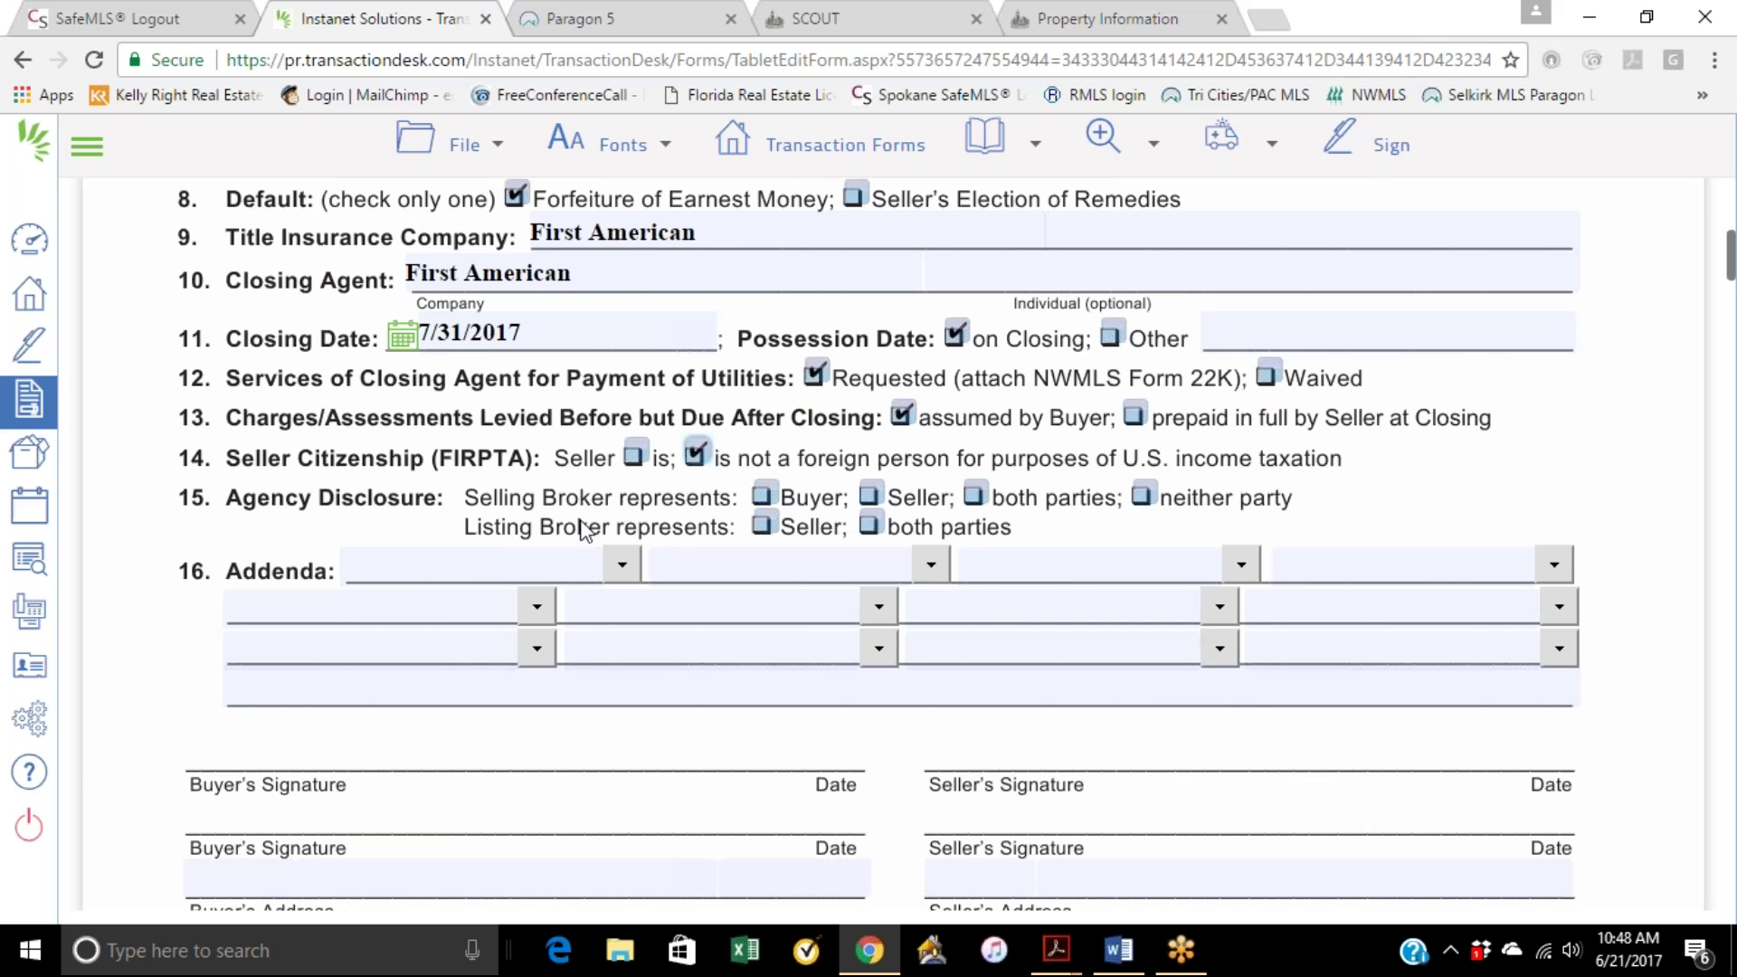
pyautogui.click(868, 525)
# Step: Attach addenda 22A (Financing) and 22D (Optional Clauses), leaving the third addendum empty
pyautogui.click(619, 567)
pyautogui.click(556, 650)
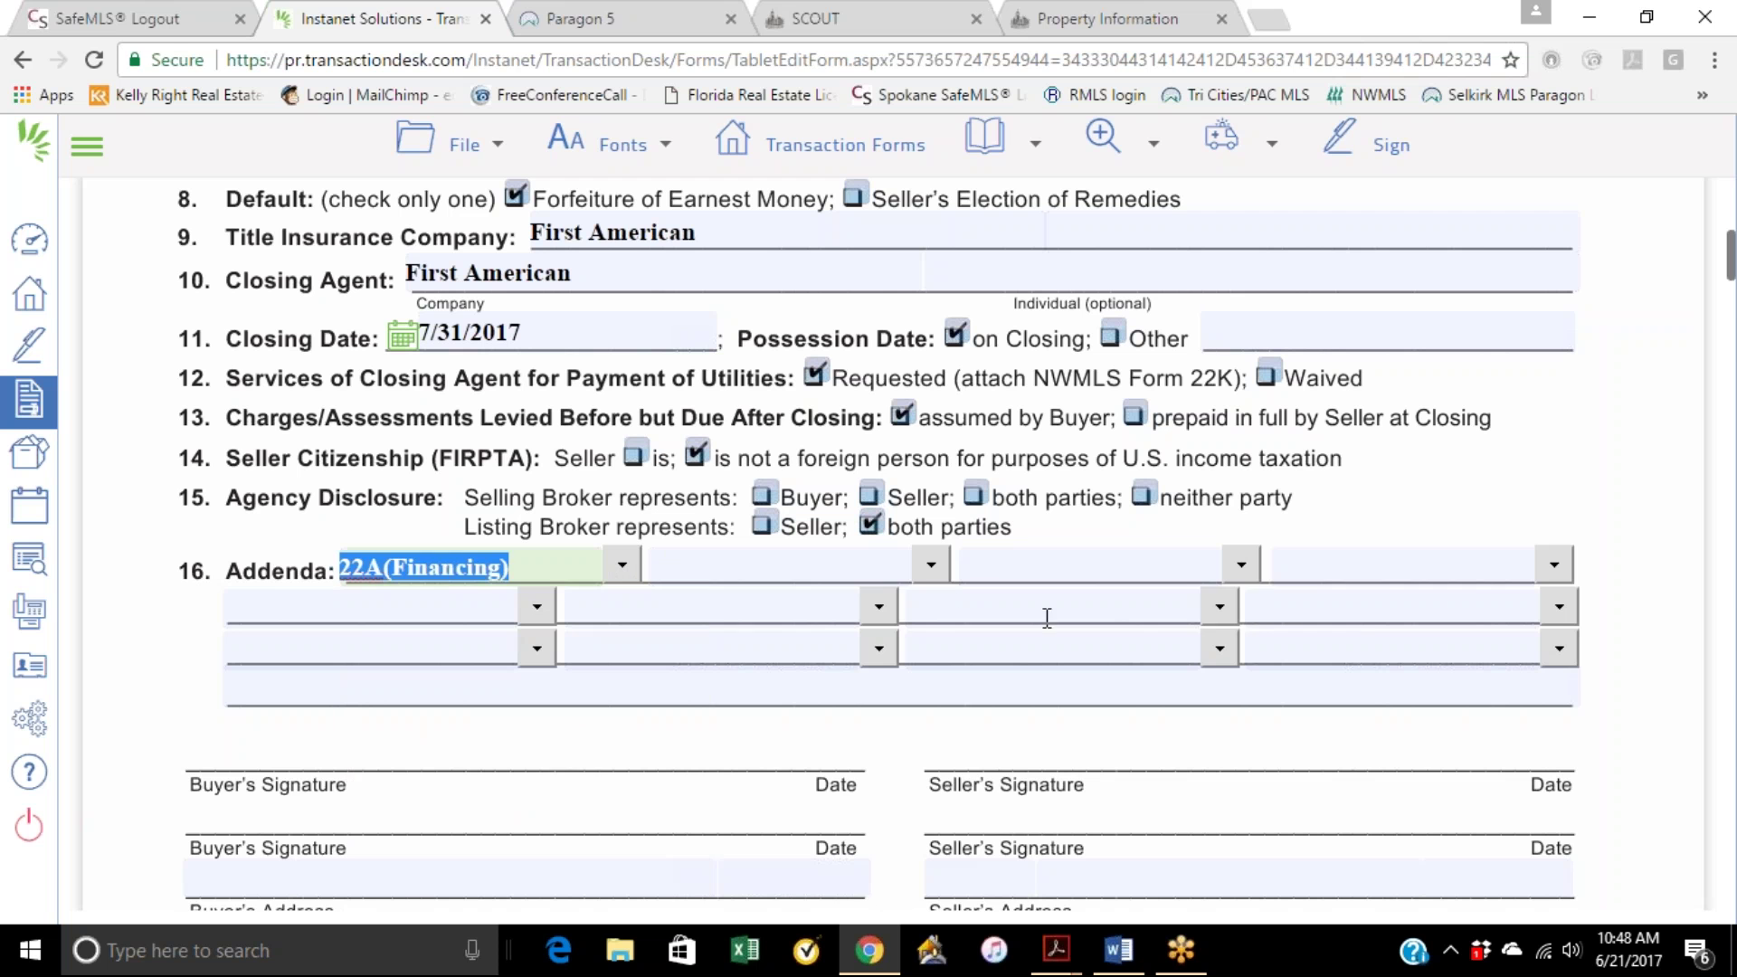
pyautogui.click(930, 564)
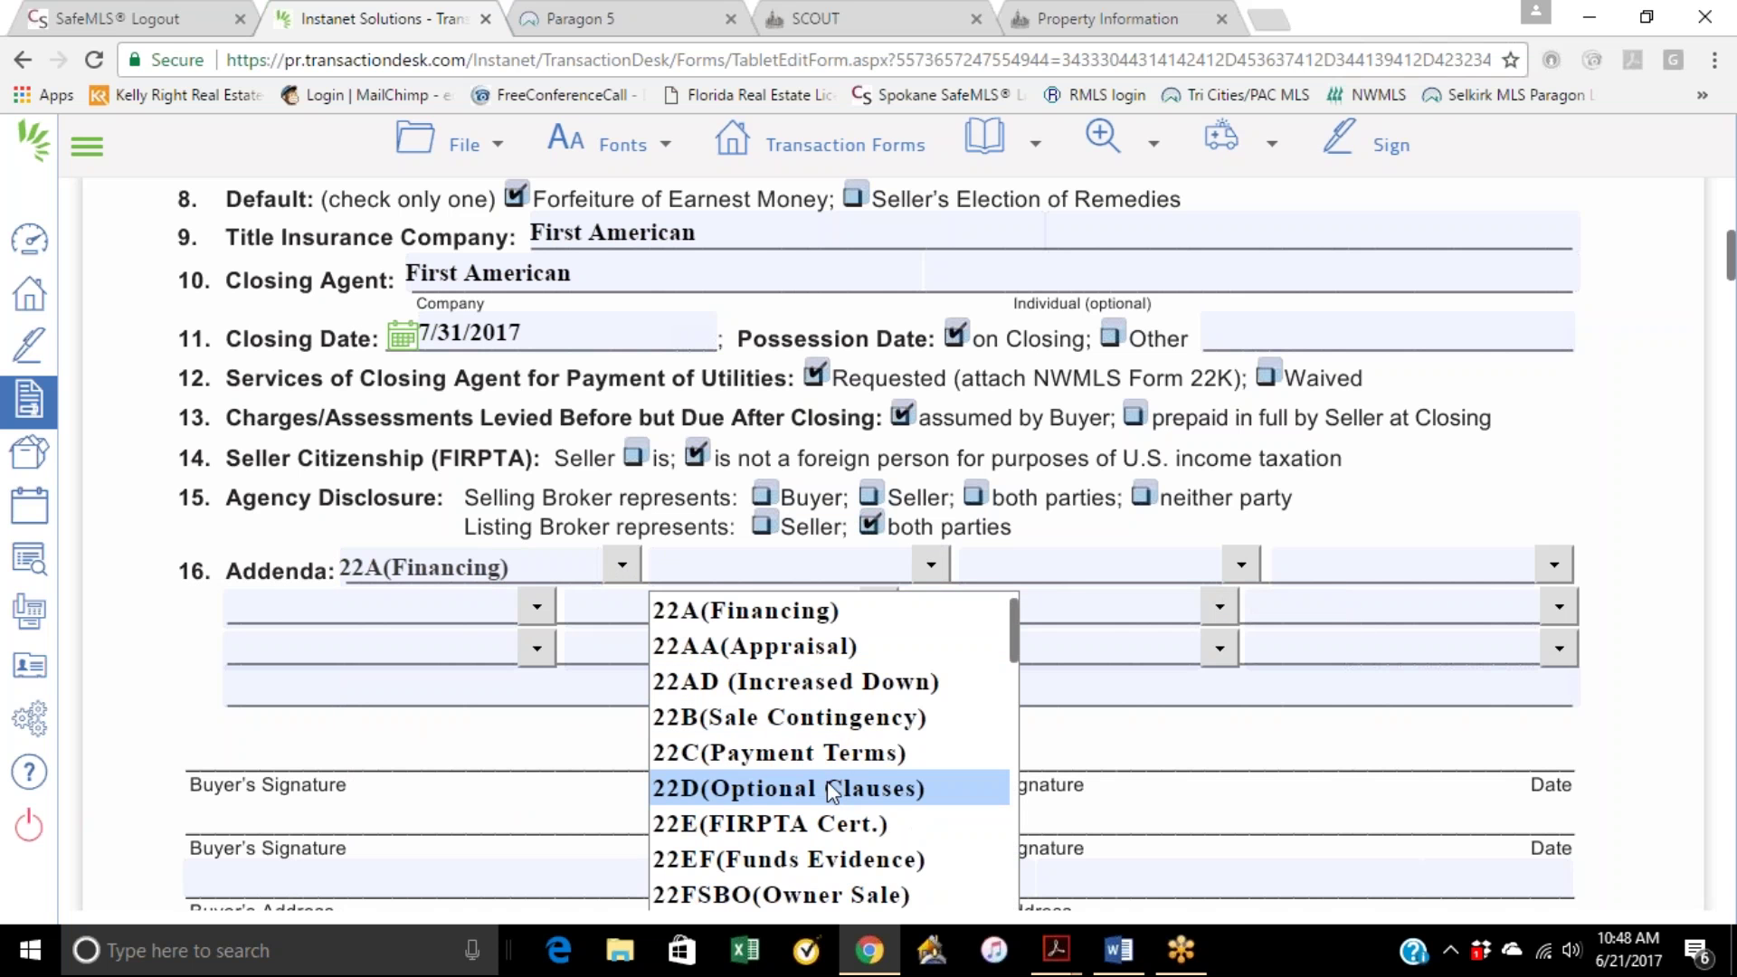
pyautogui.click(787, 823)
pyautogui.click(1226, 564)
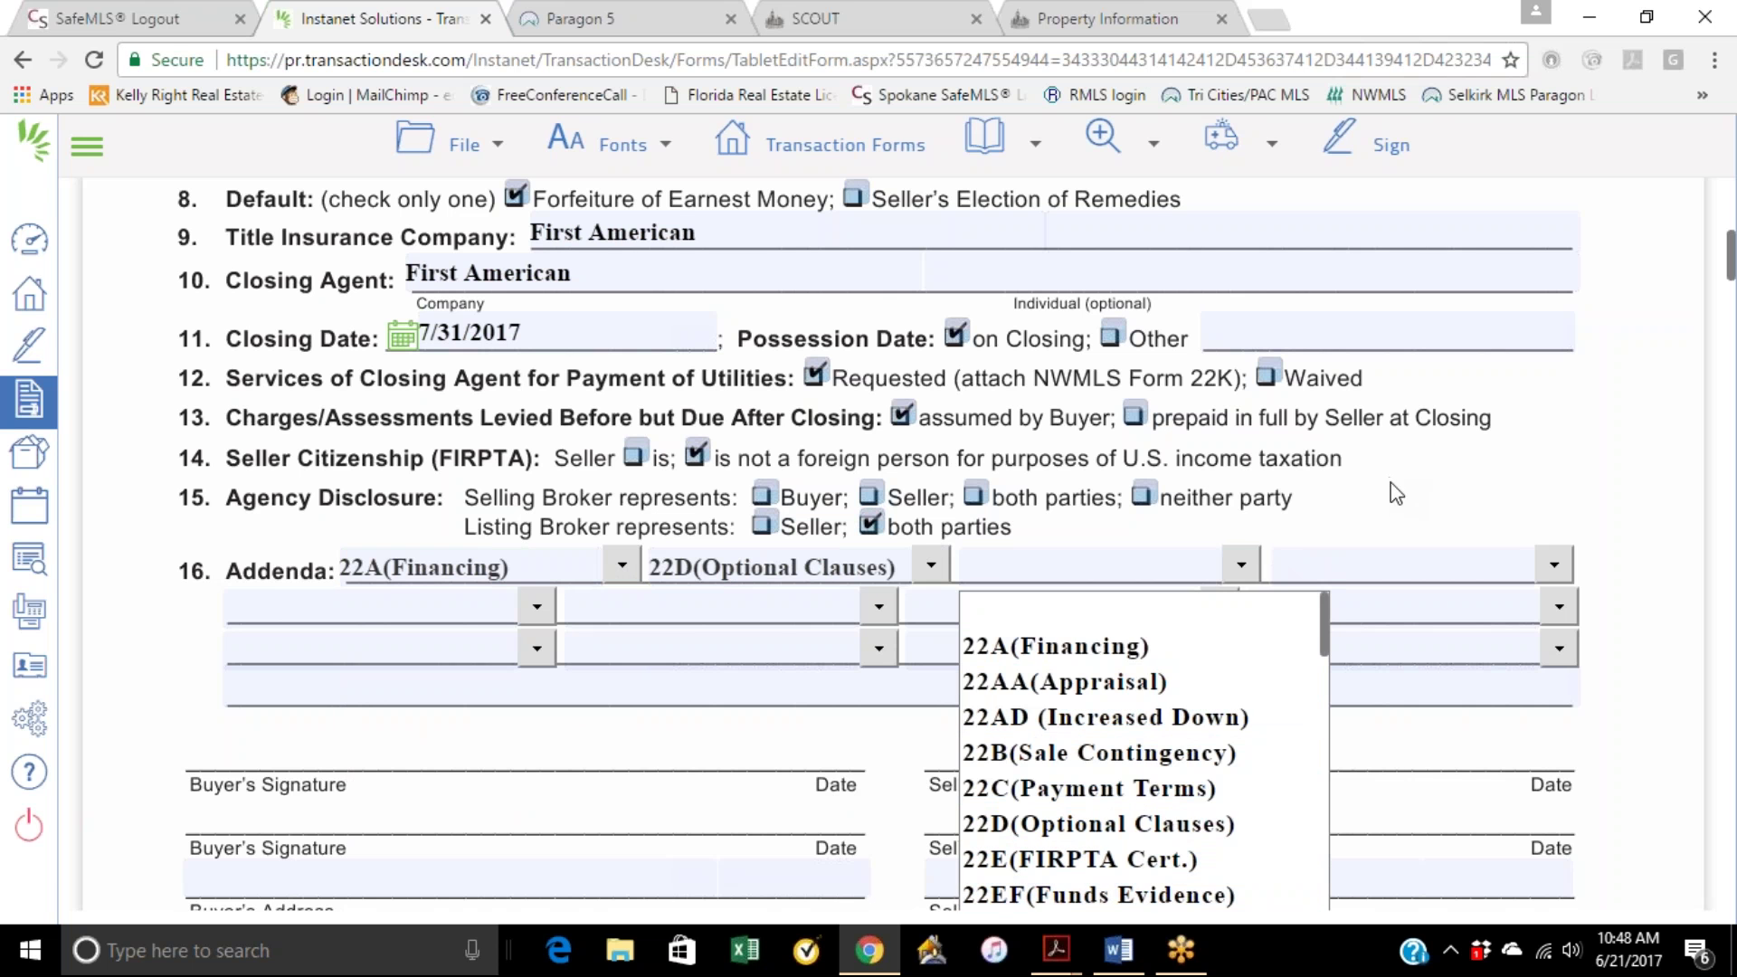
pyautogui.scroll(-1, 1241, 664)
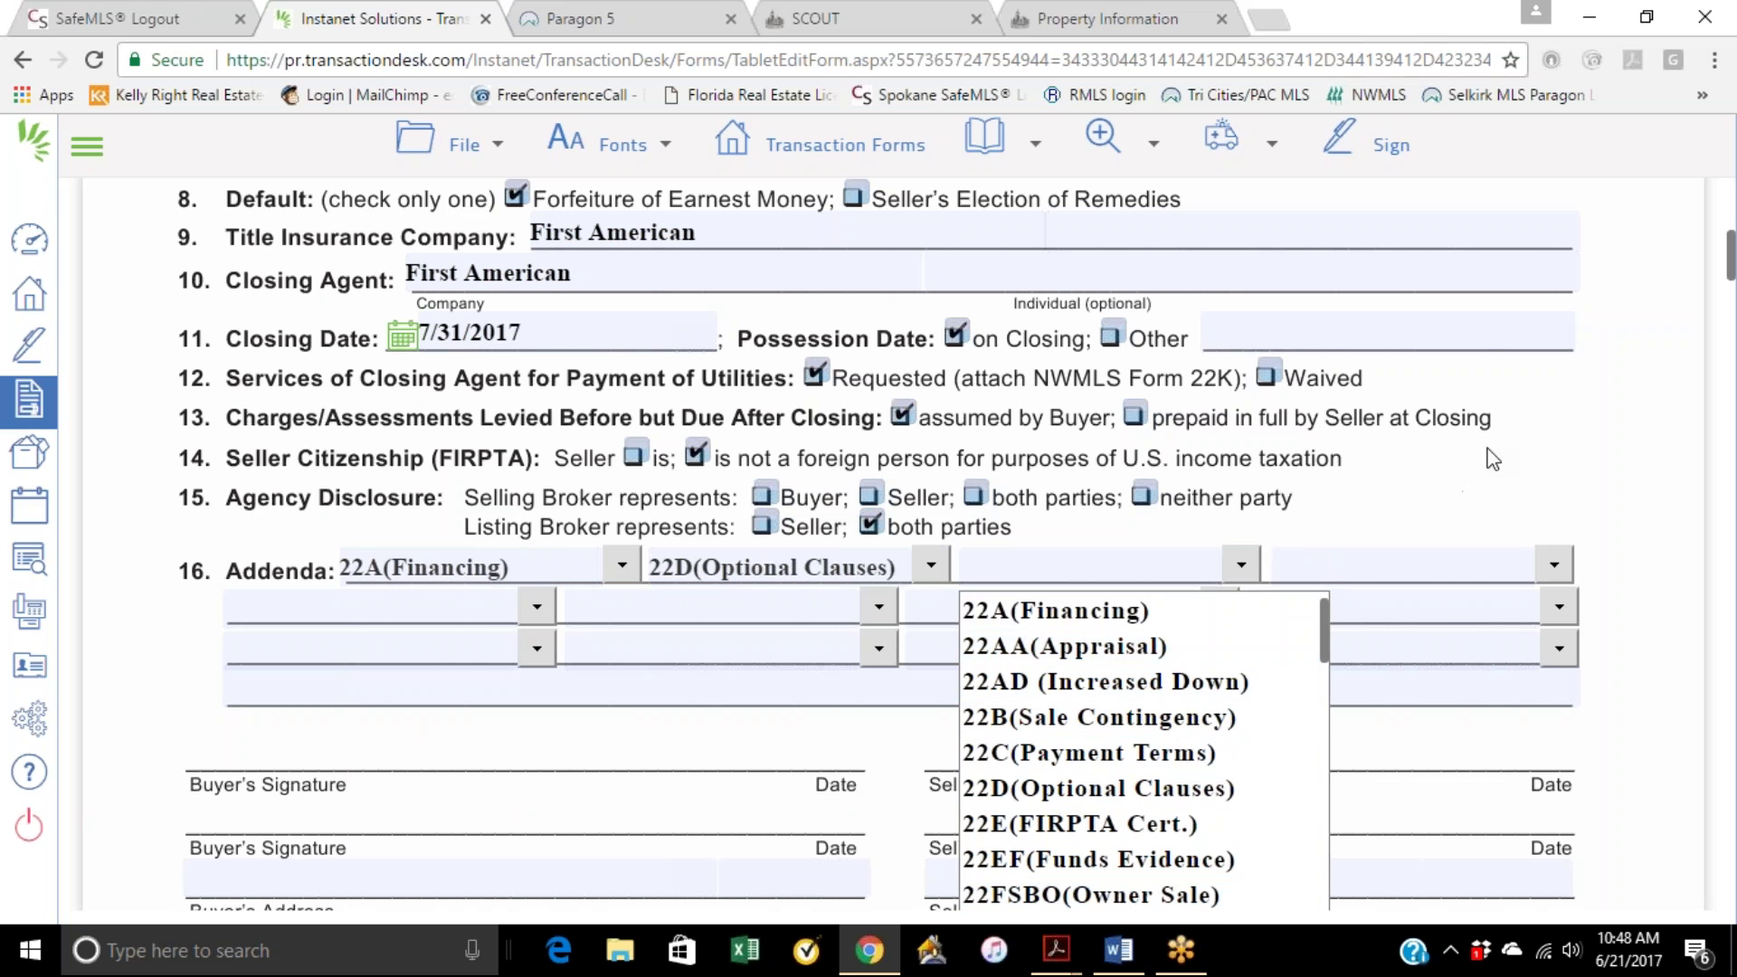
pyautogui.click(1303, 531)
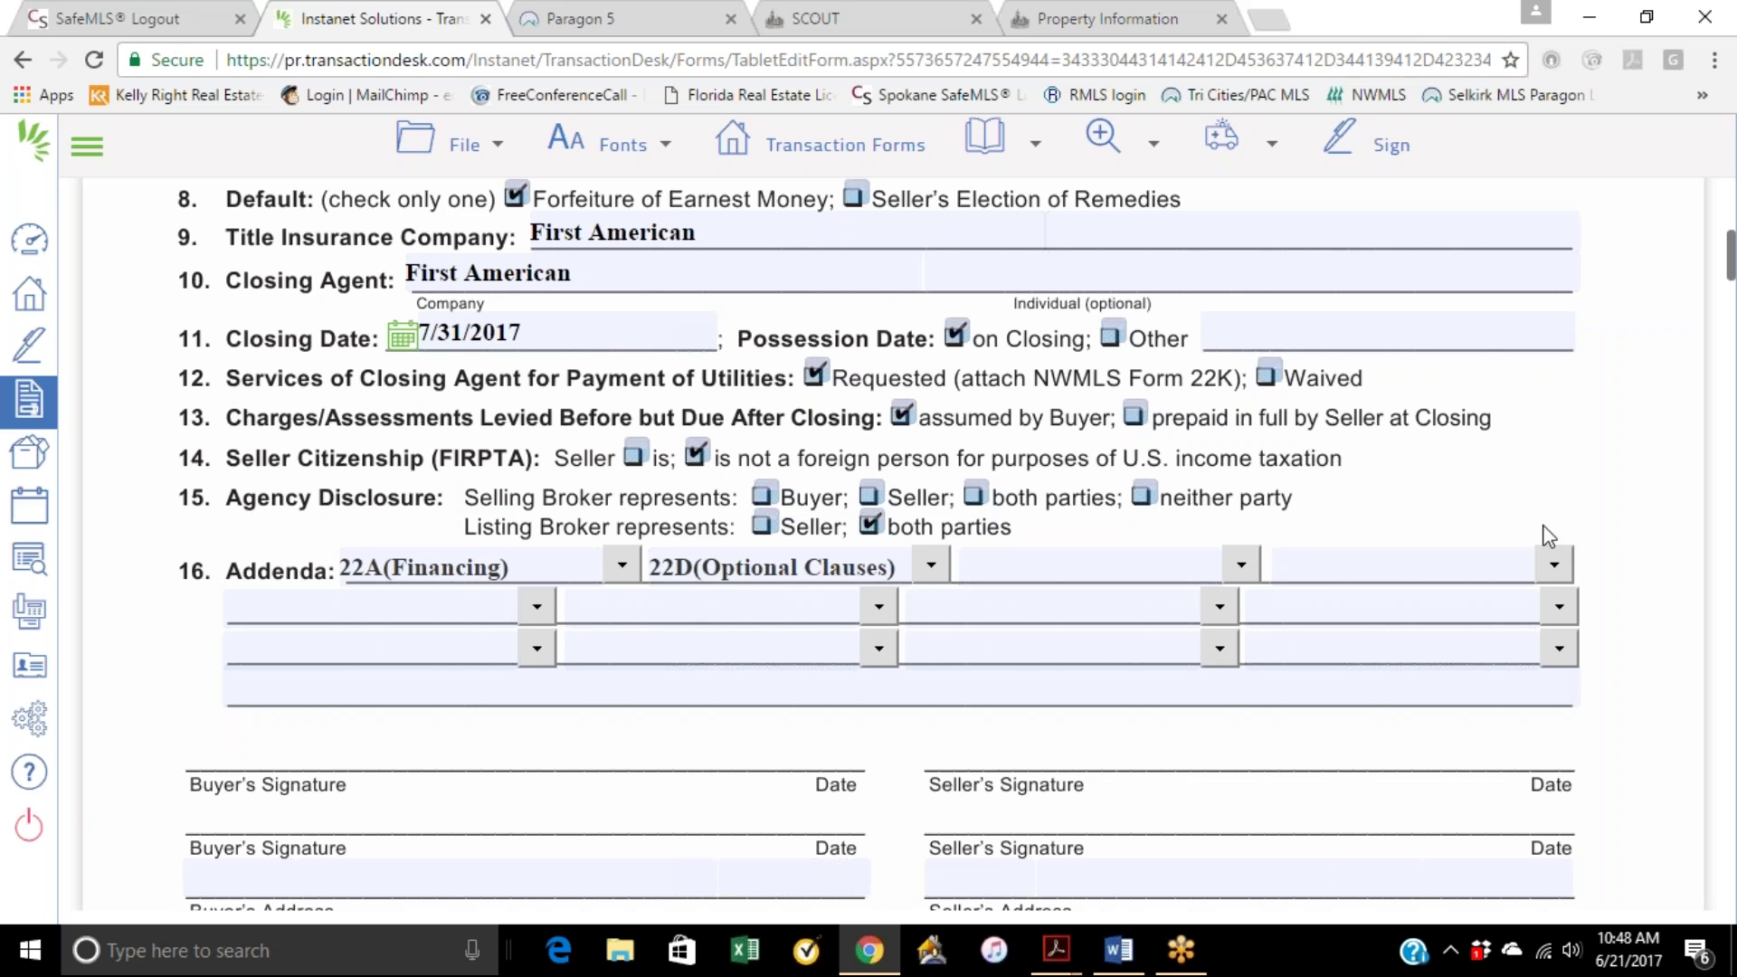
pyautogui.scroll(-1, 1444, 412)
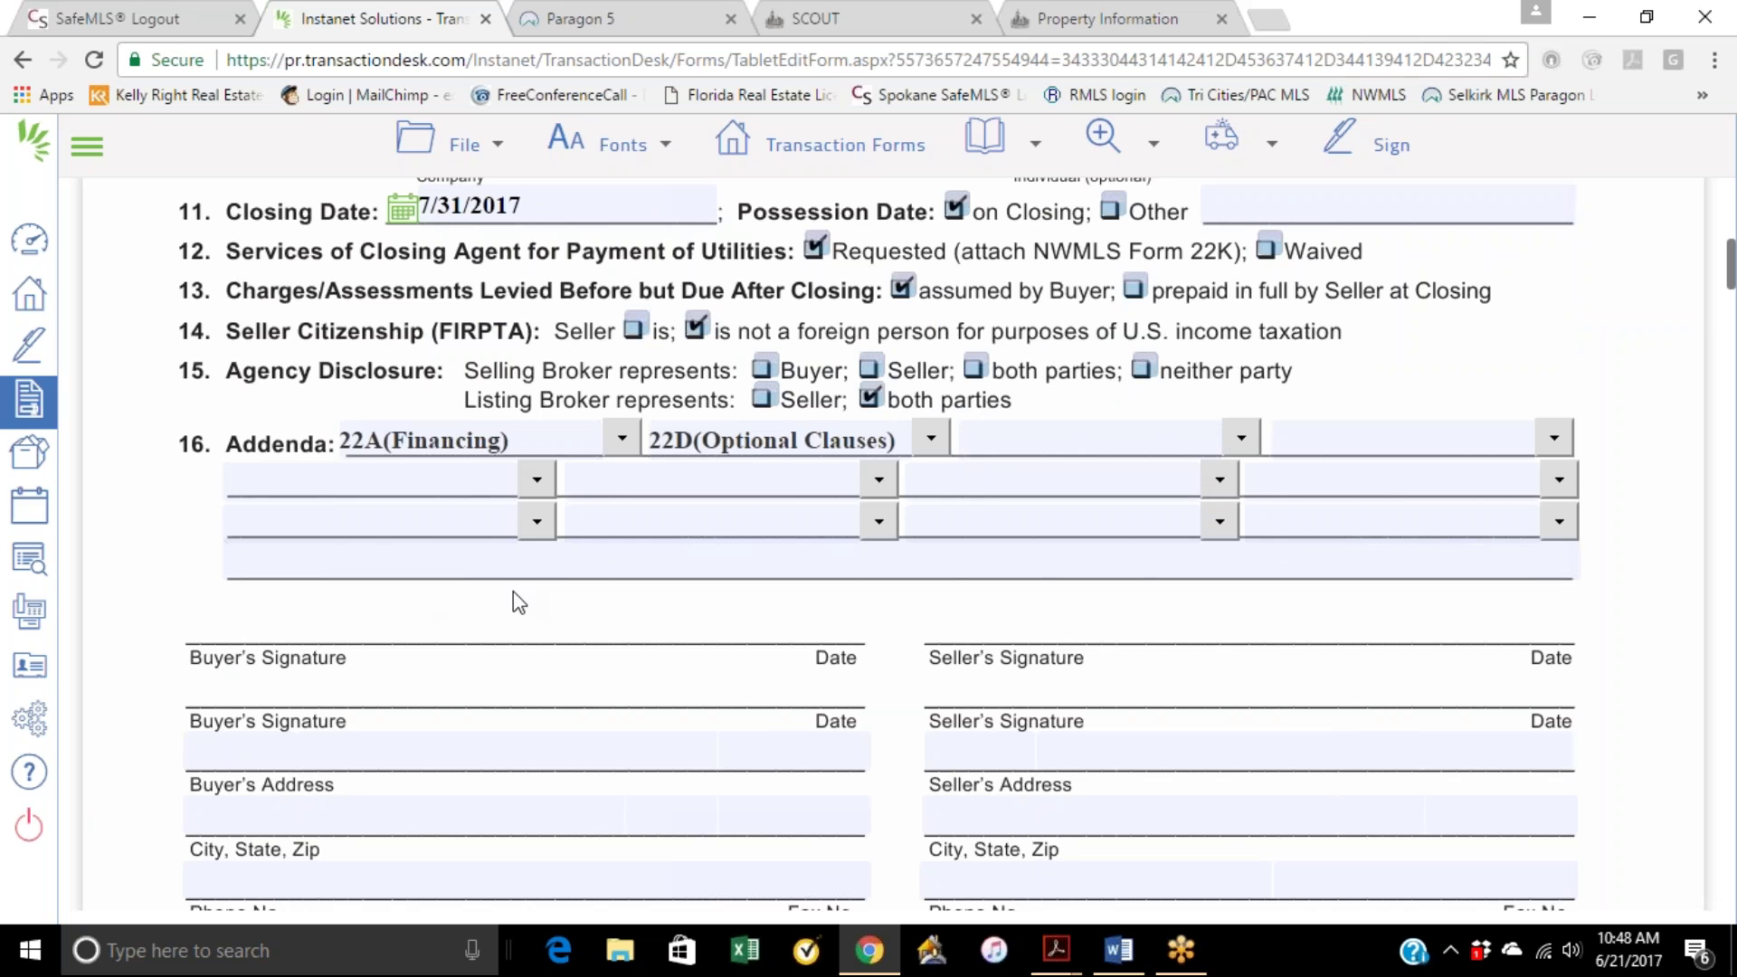
# Step: Scroll through Form 21 to page 5, then bring up the transaction's forms list
pyautogui.scroll(-2, 513, 590)
pyautogui.scroll(-1, 506, 639)
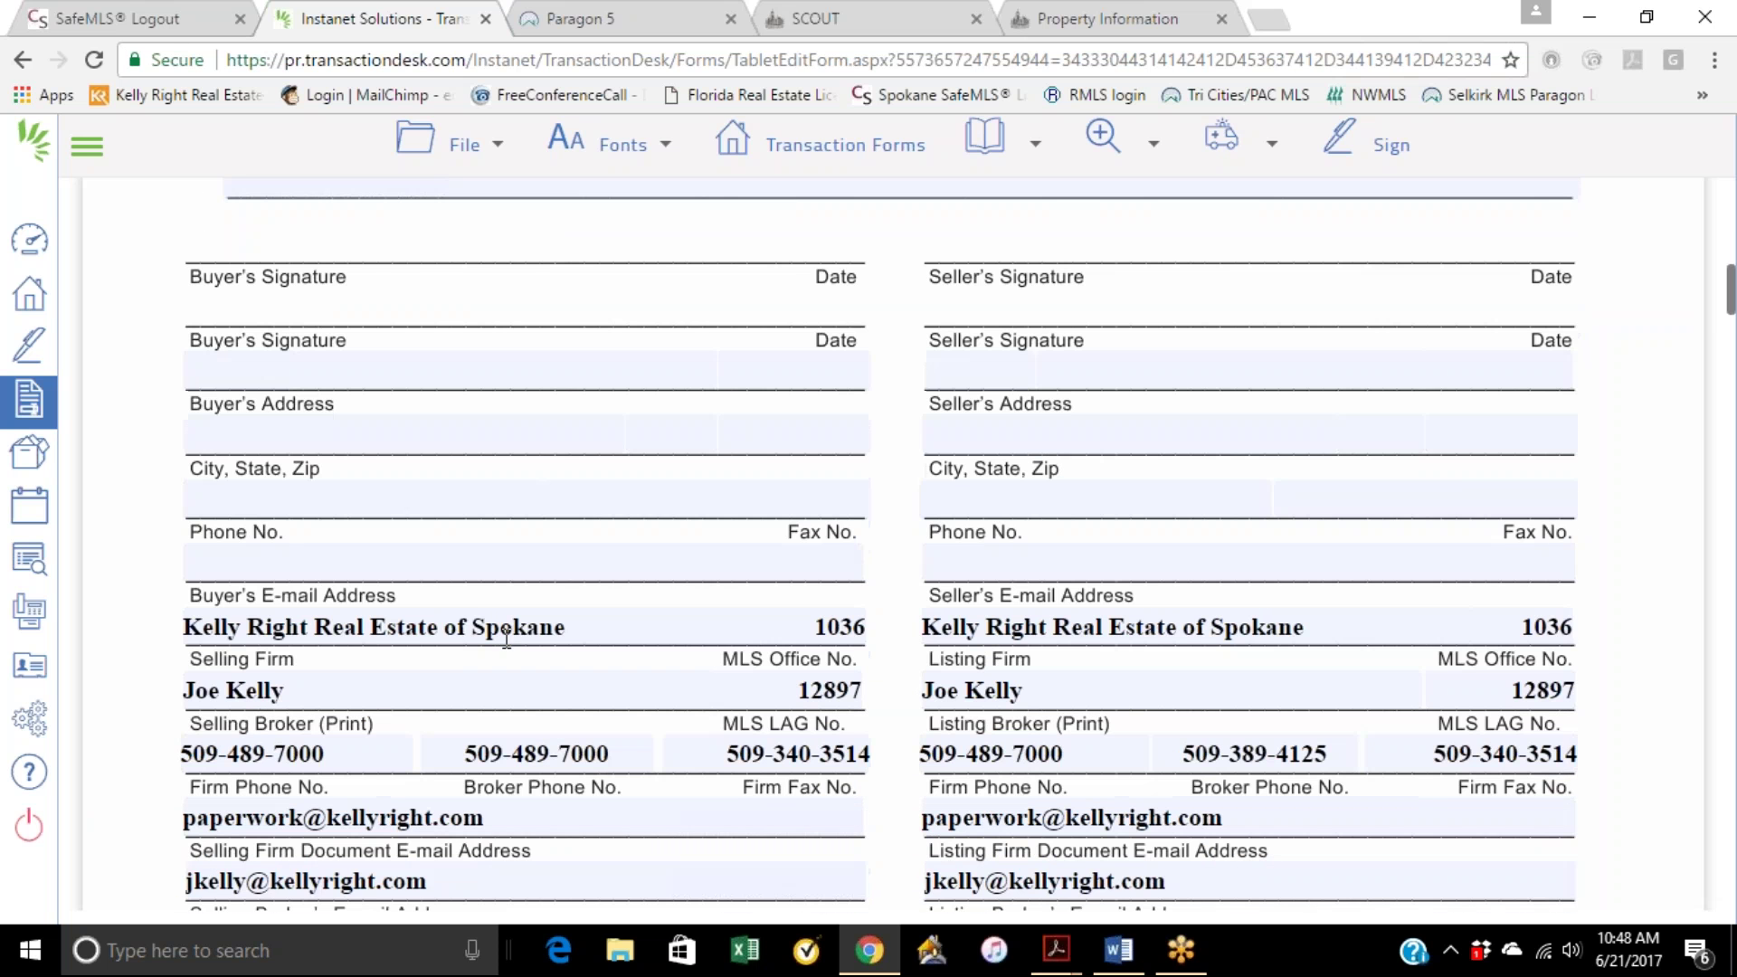
pyautogui.scroll(-2, 680, 631)
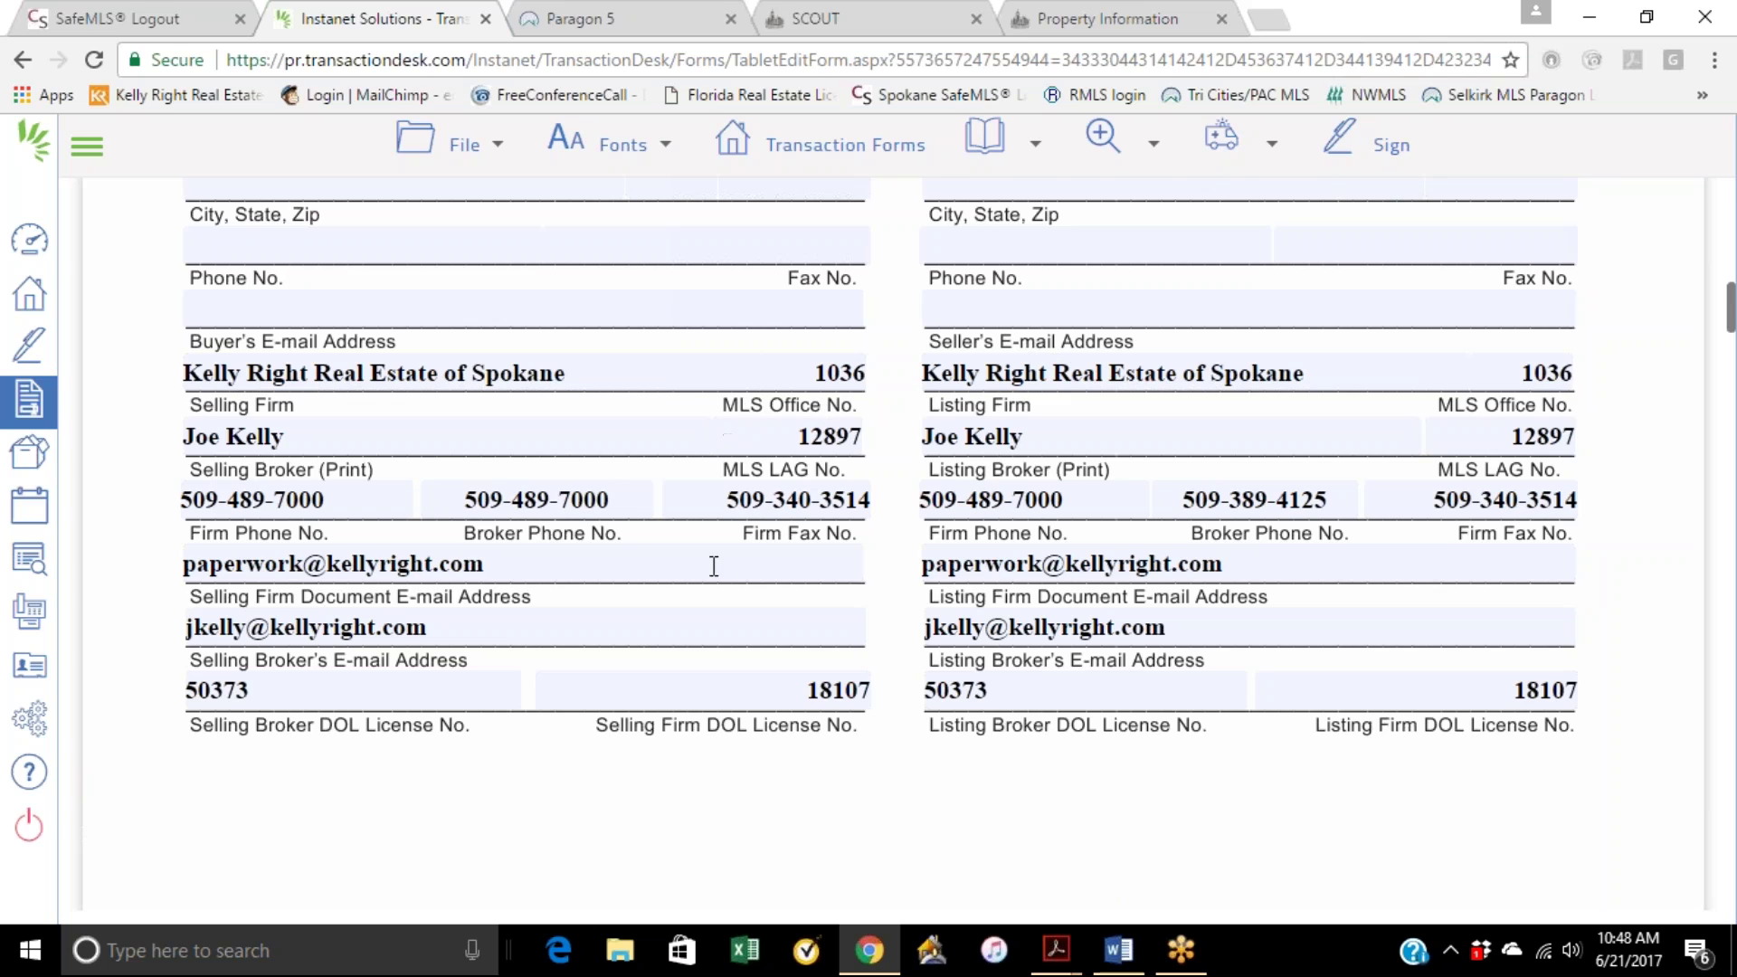
pyautogui.scroll(-5, 721, 574)
pyautogui.scroll(-20, 744, 609)
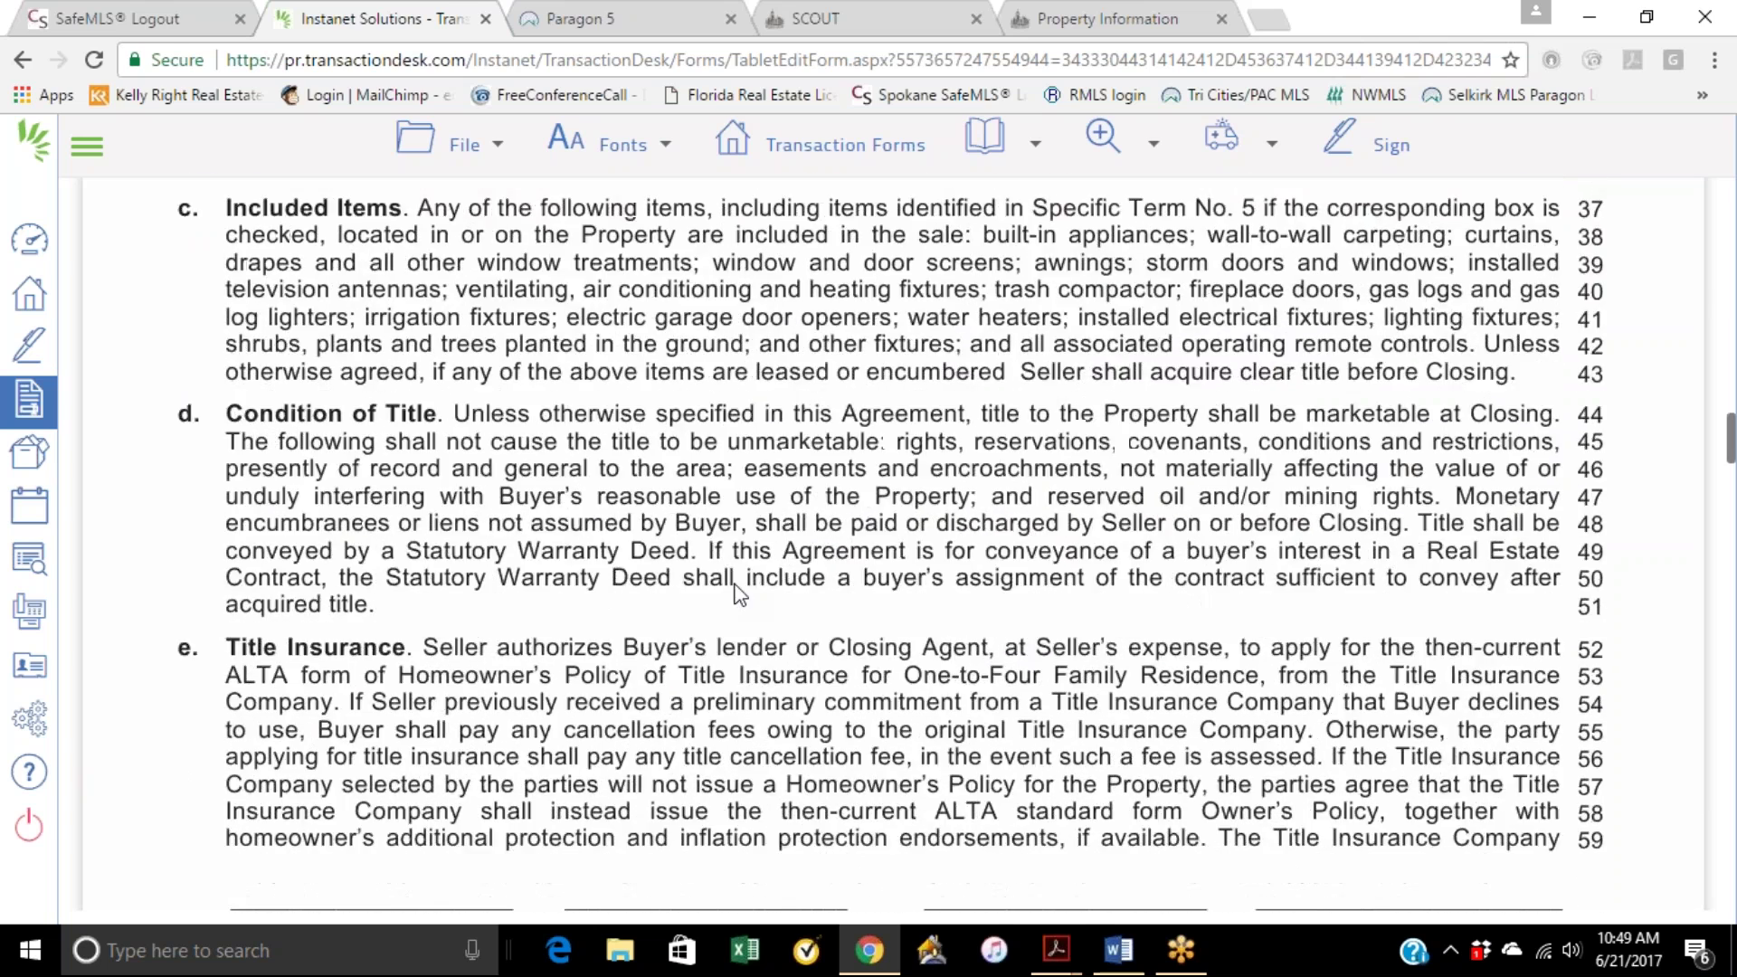
pyautogui.scroll(-20, 744, 609)
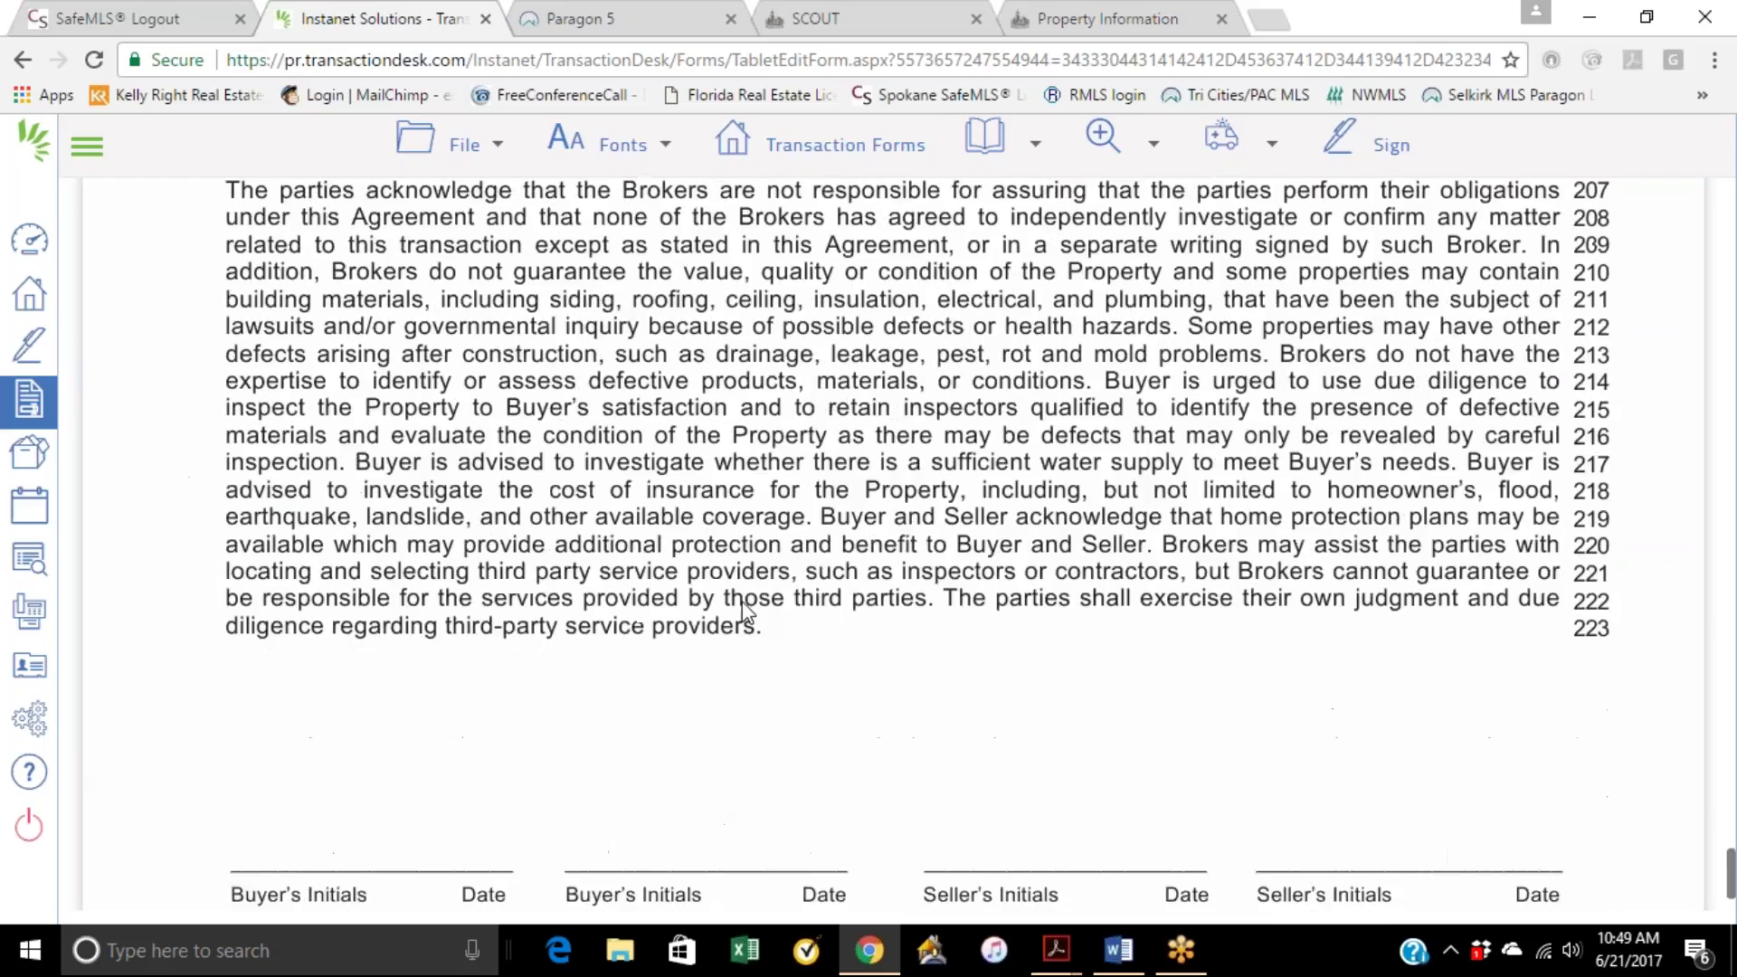
pyautogui.scroll(20, 681, 579)
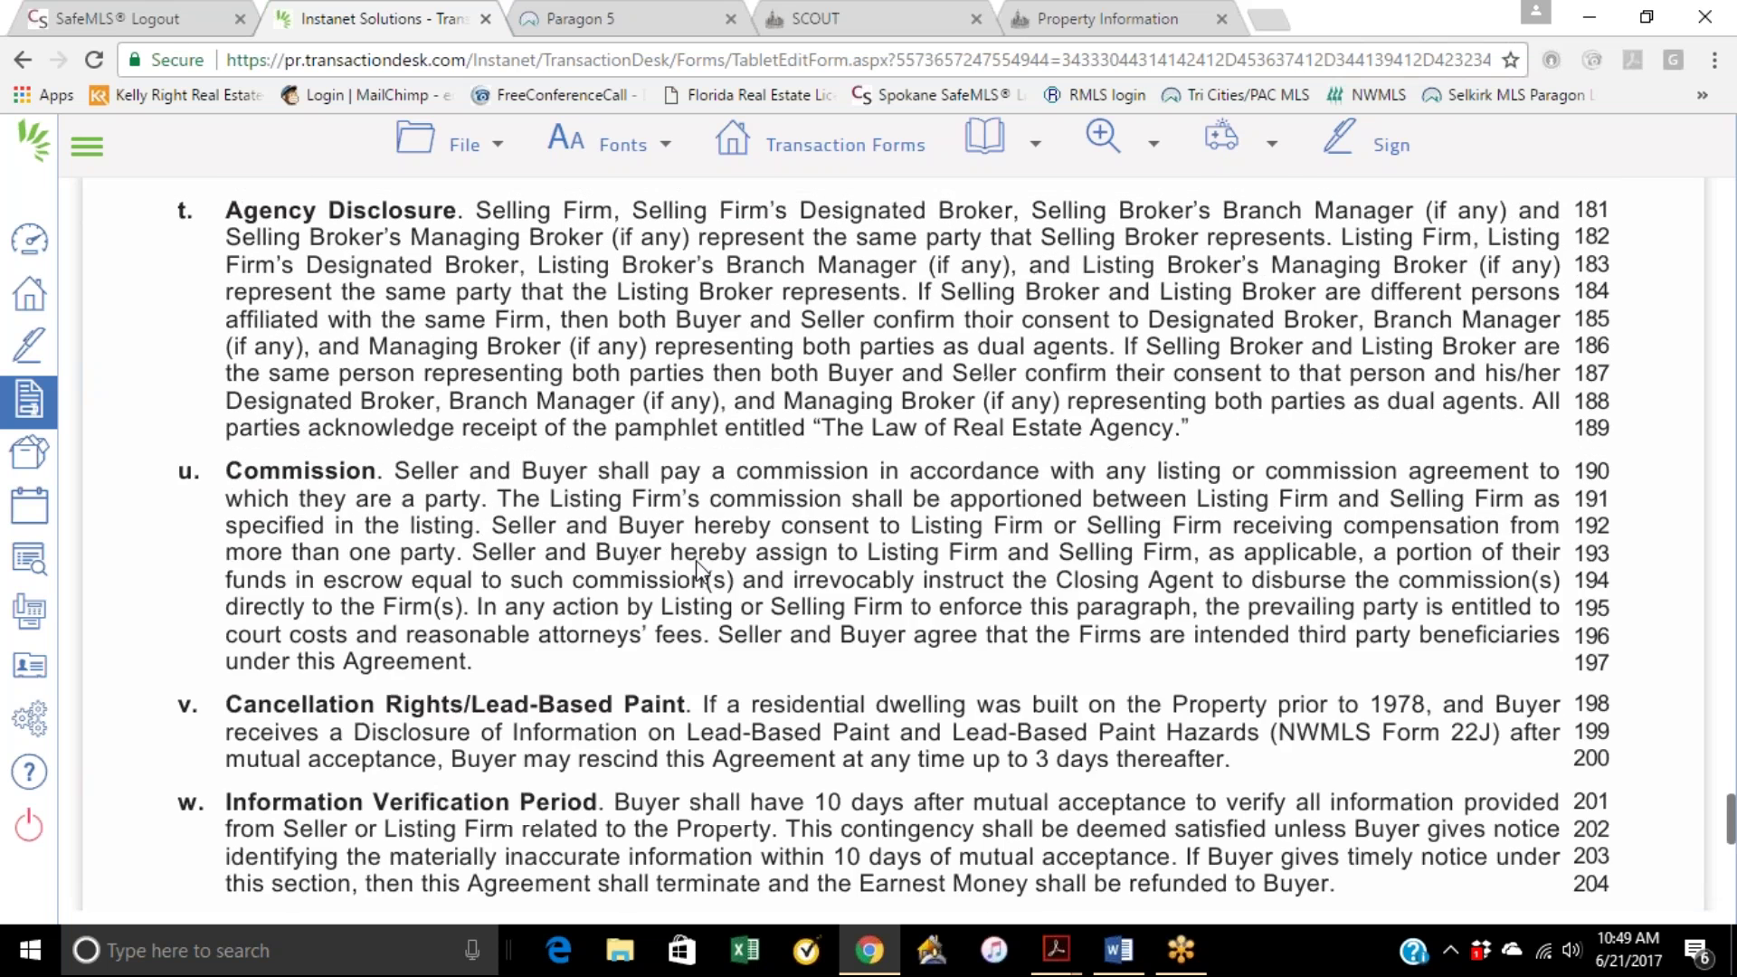
pyautogui.click(805, 163)
# Step: Open Form 22A and select a Conventional First loan with 20% of the price down
pyautogui.click(689, 436)
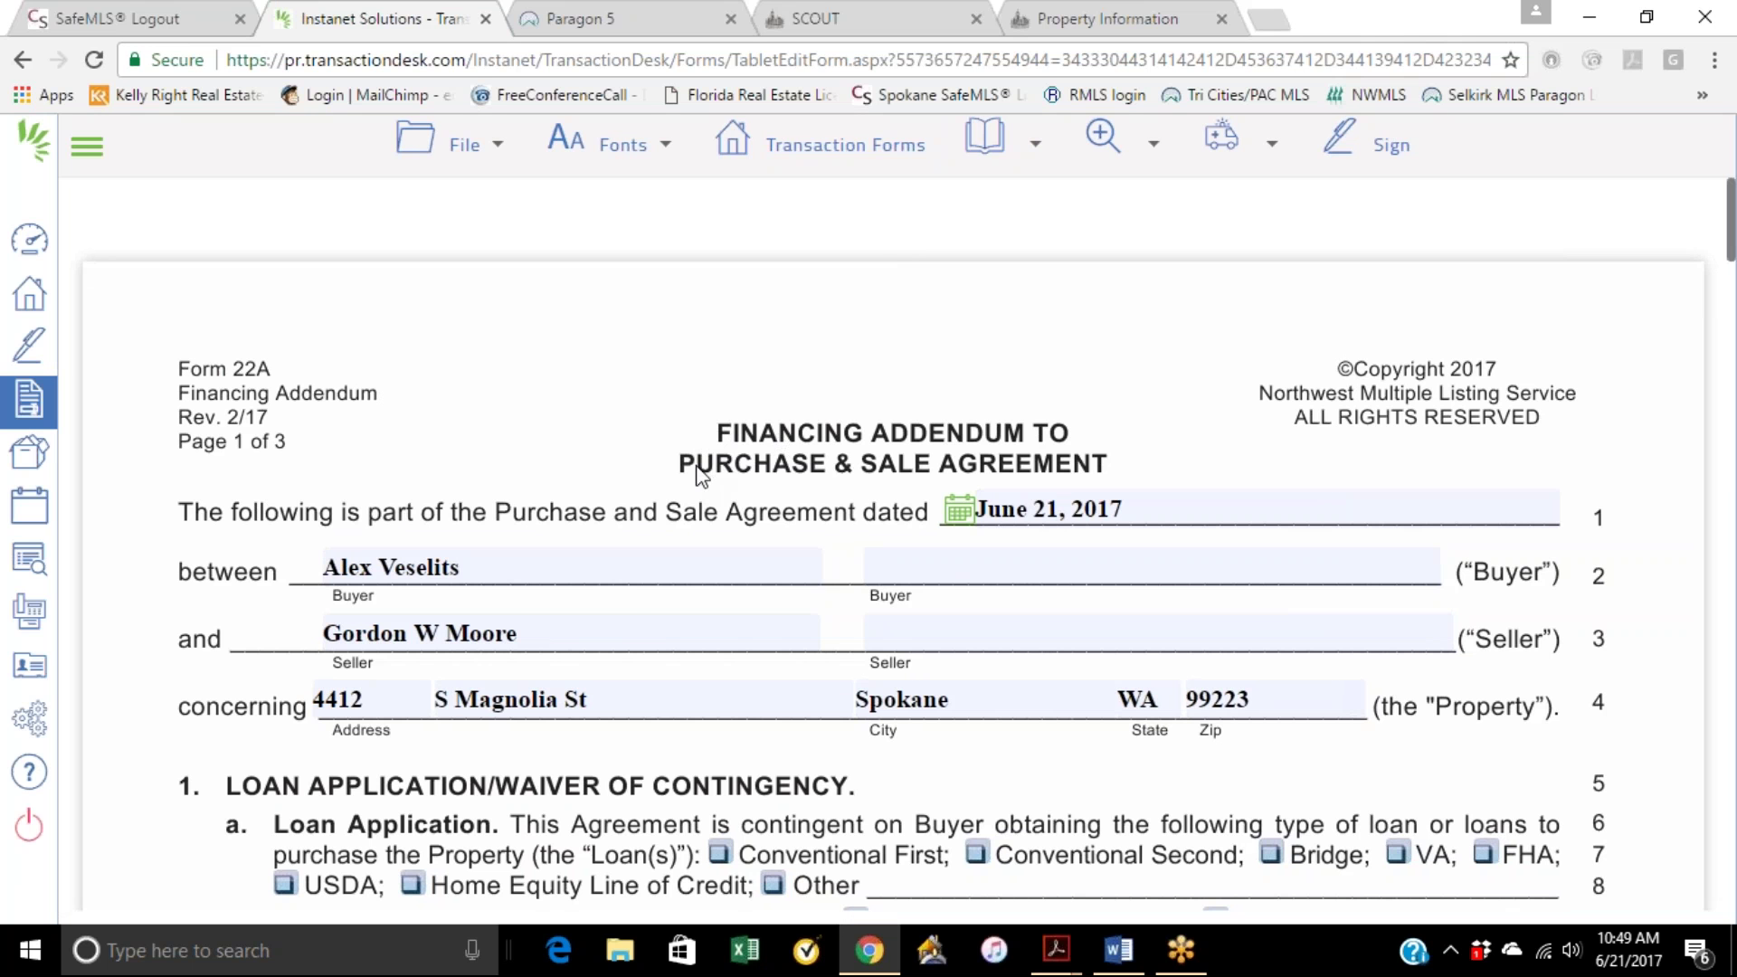
pyautogui.scroll(-1, 568, 541)
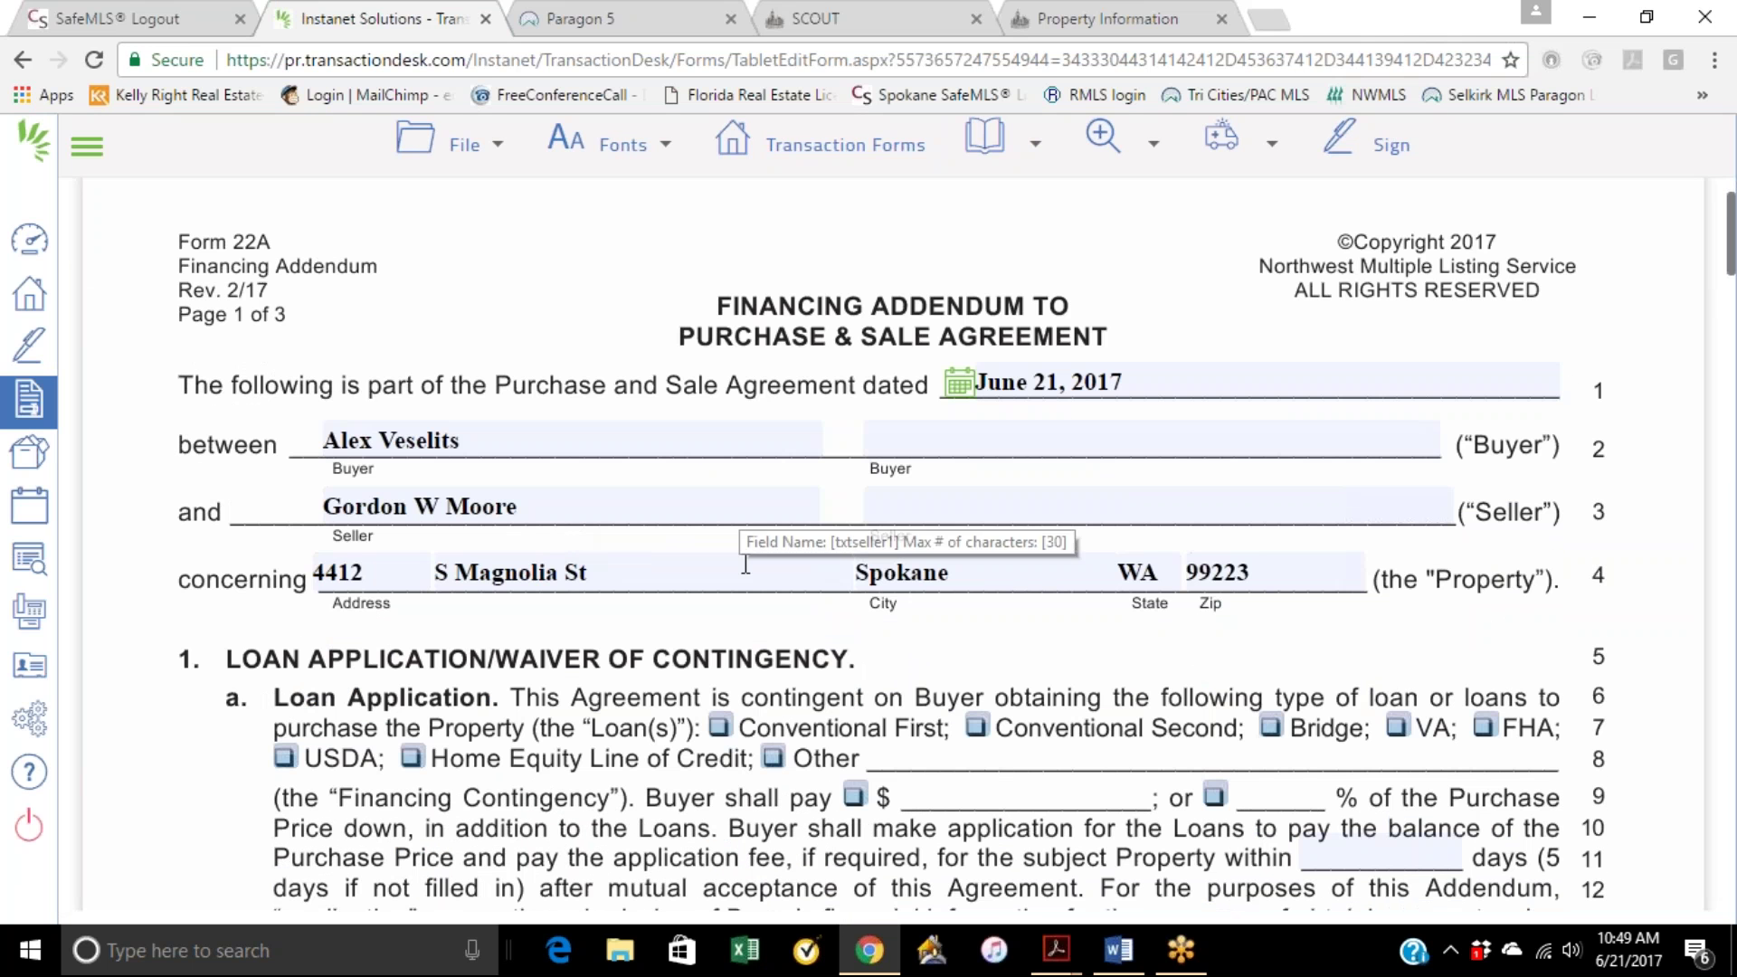
pyautogui.scroll(-2, 336, 644)
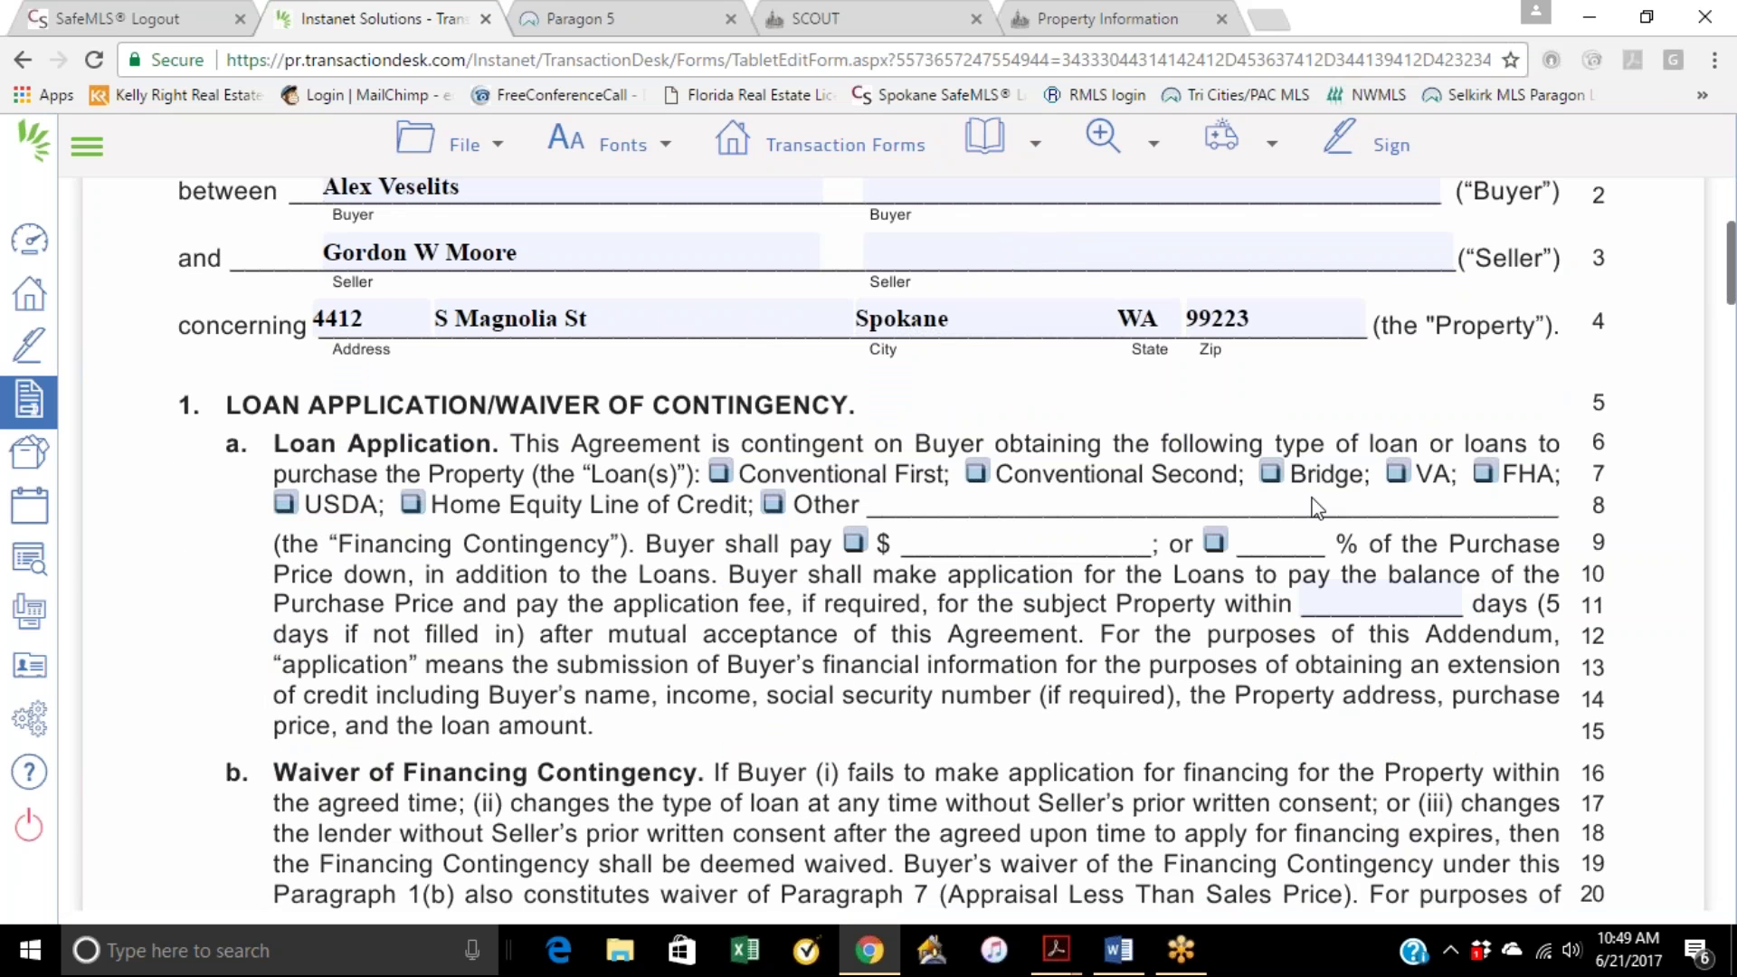
pyautogui.click(724, 474)
pyautogui.click(1215, 545)
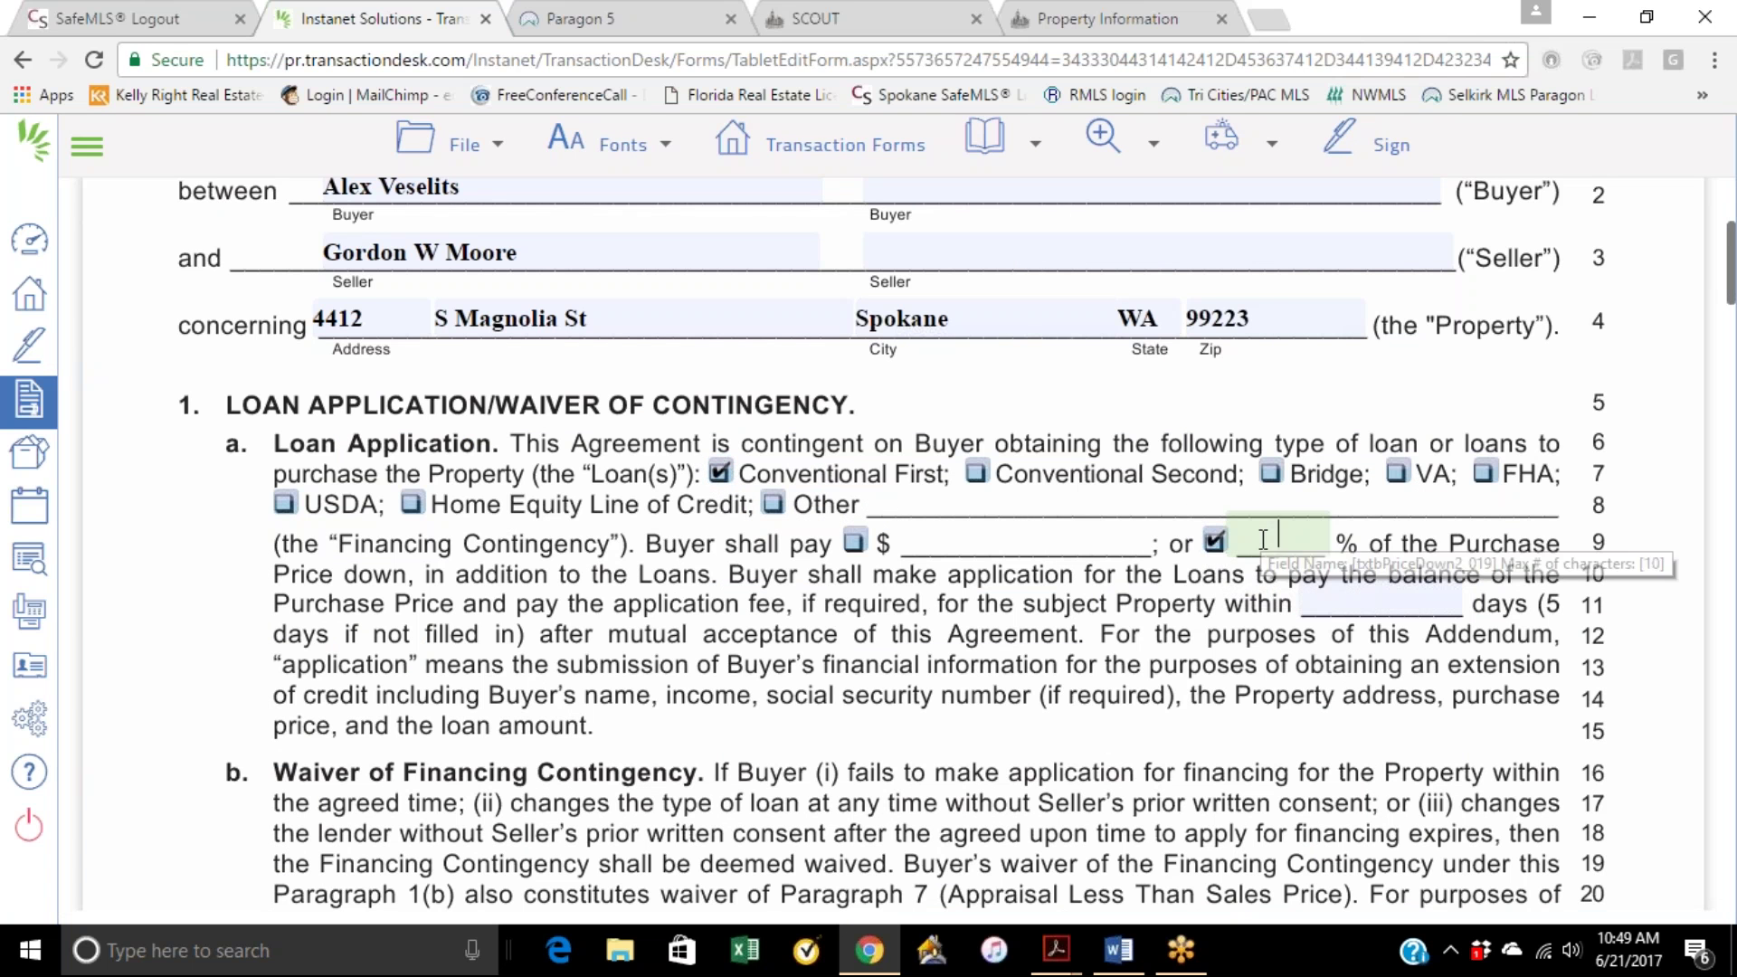
pyautogui.click(1262, 540)
pyautogui.write('20')
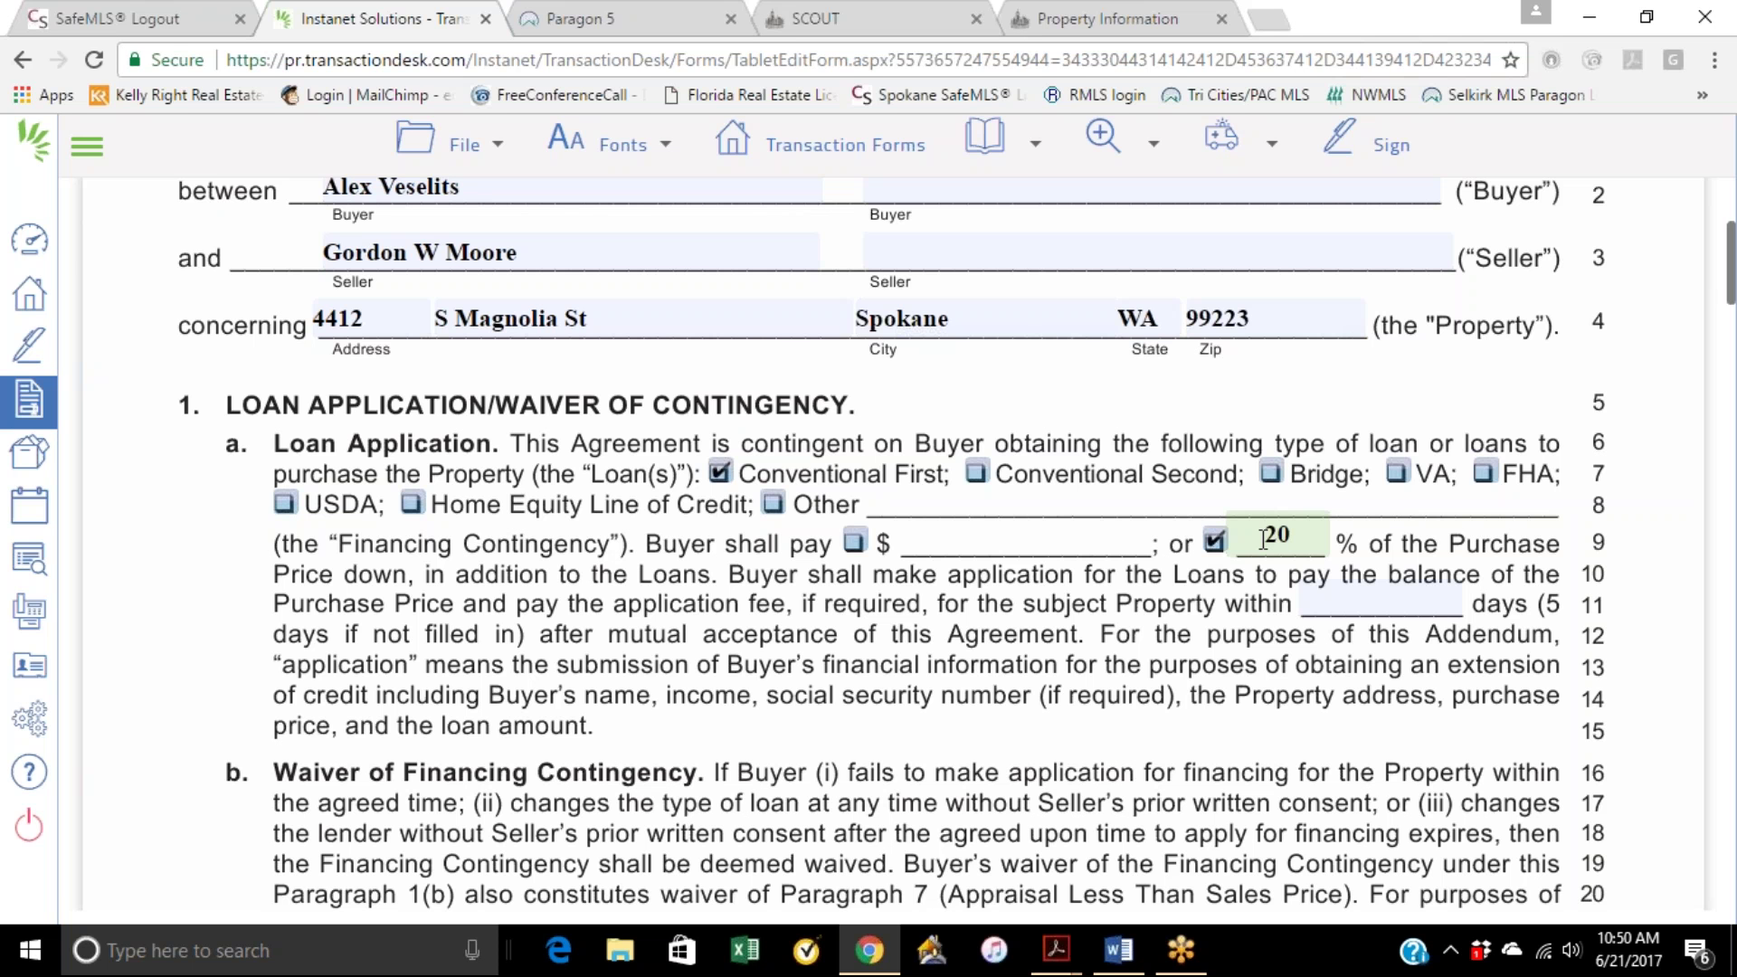
pyautogui.press('BackSpace')
pyautogui.press('BackSpace')
pyautogui.write('3')
pyautogui.press('BackSpace')
pyautogui.write('20')
pyautogui.click(1604, 502)
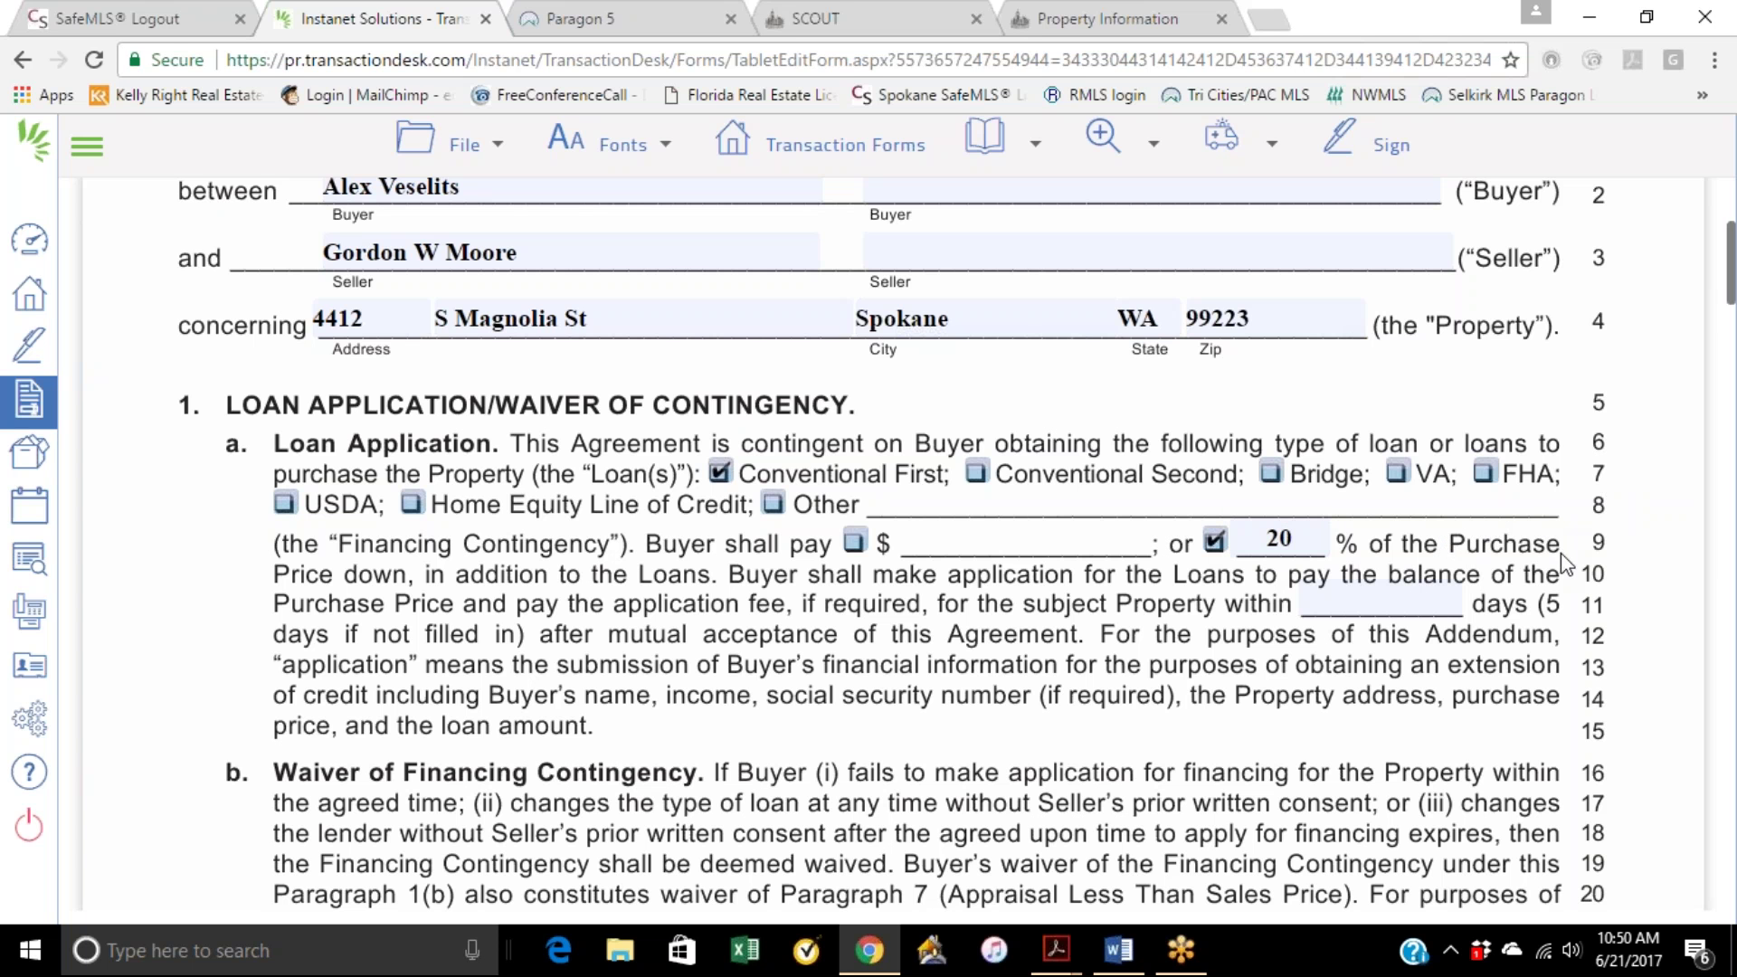
# Step: Scroll through the Financing Addendum to review the Seller's Right to Terminate terms
pyautogui.scroll(-1, 1595, 556)
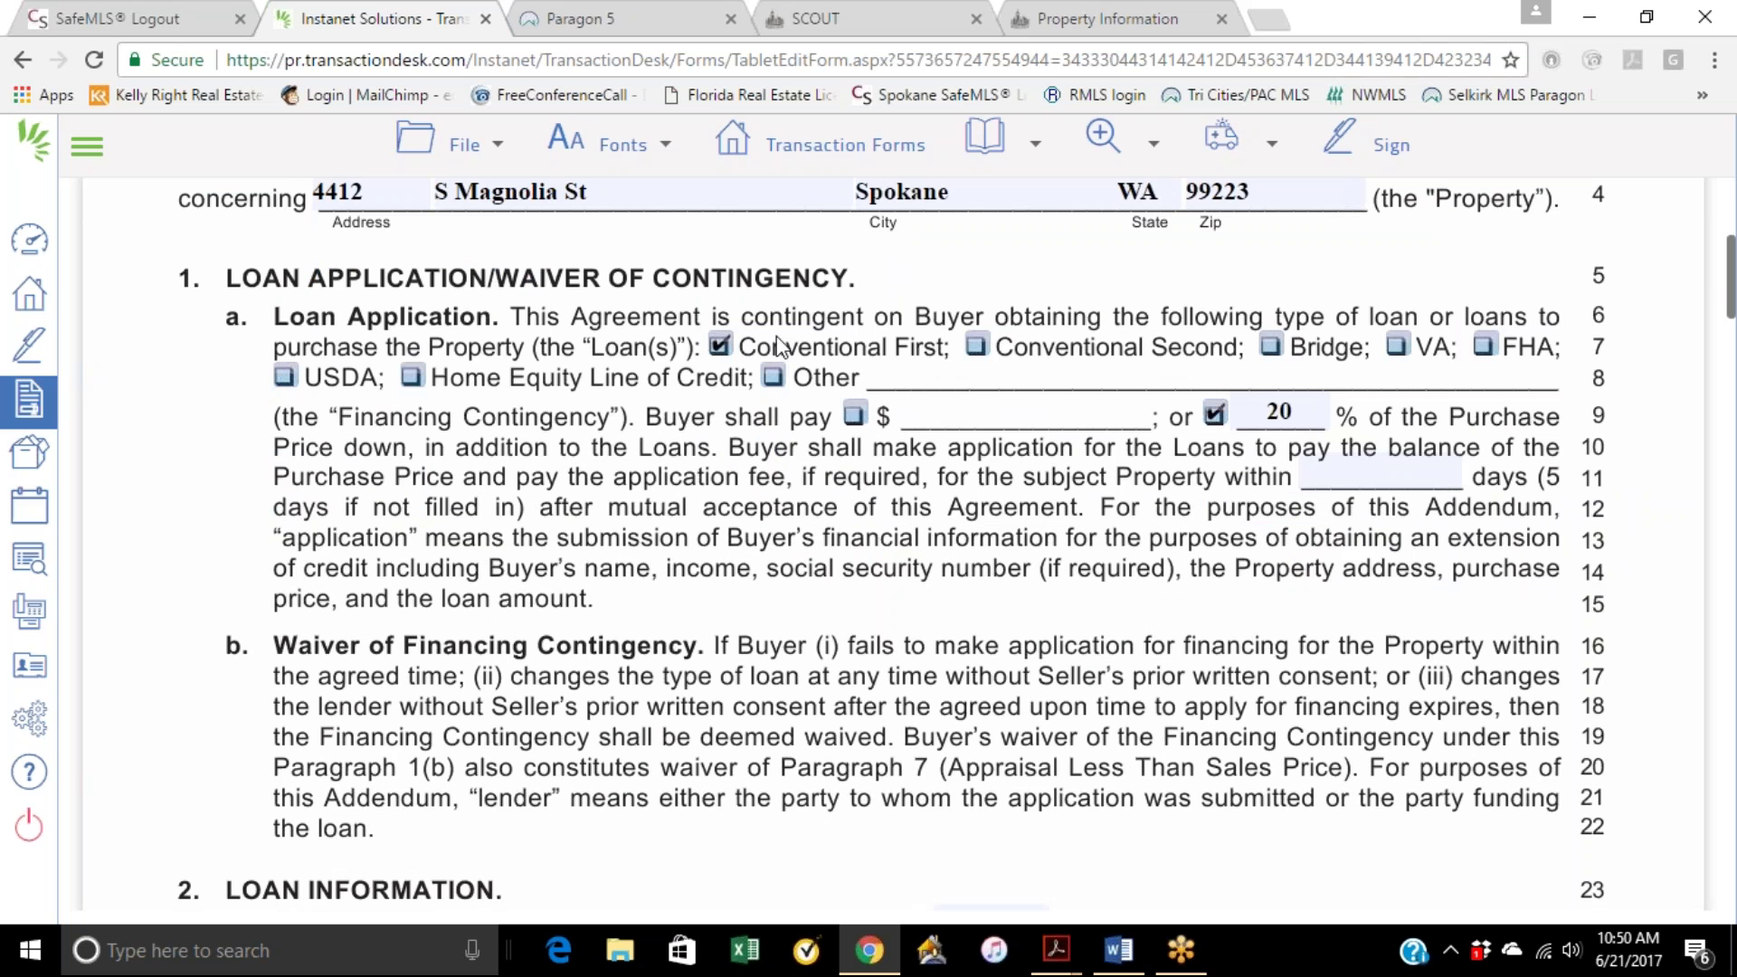
pyautogui.scroll(-1, 1121, 498)
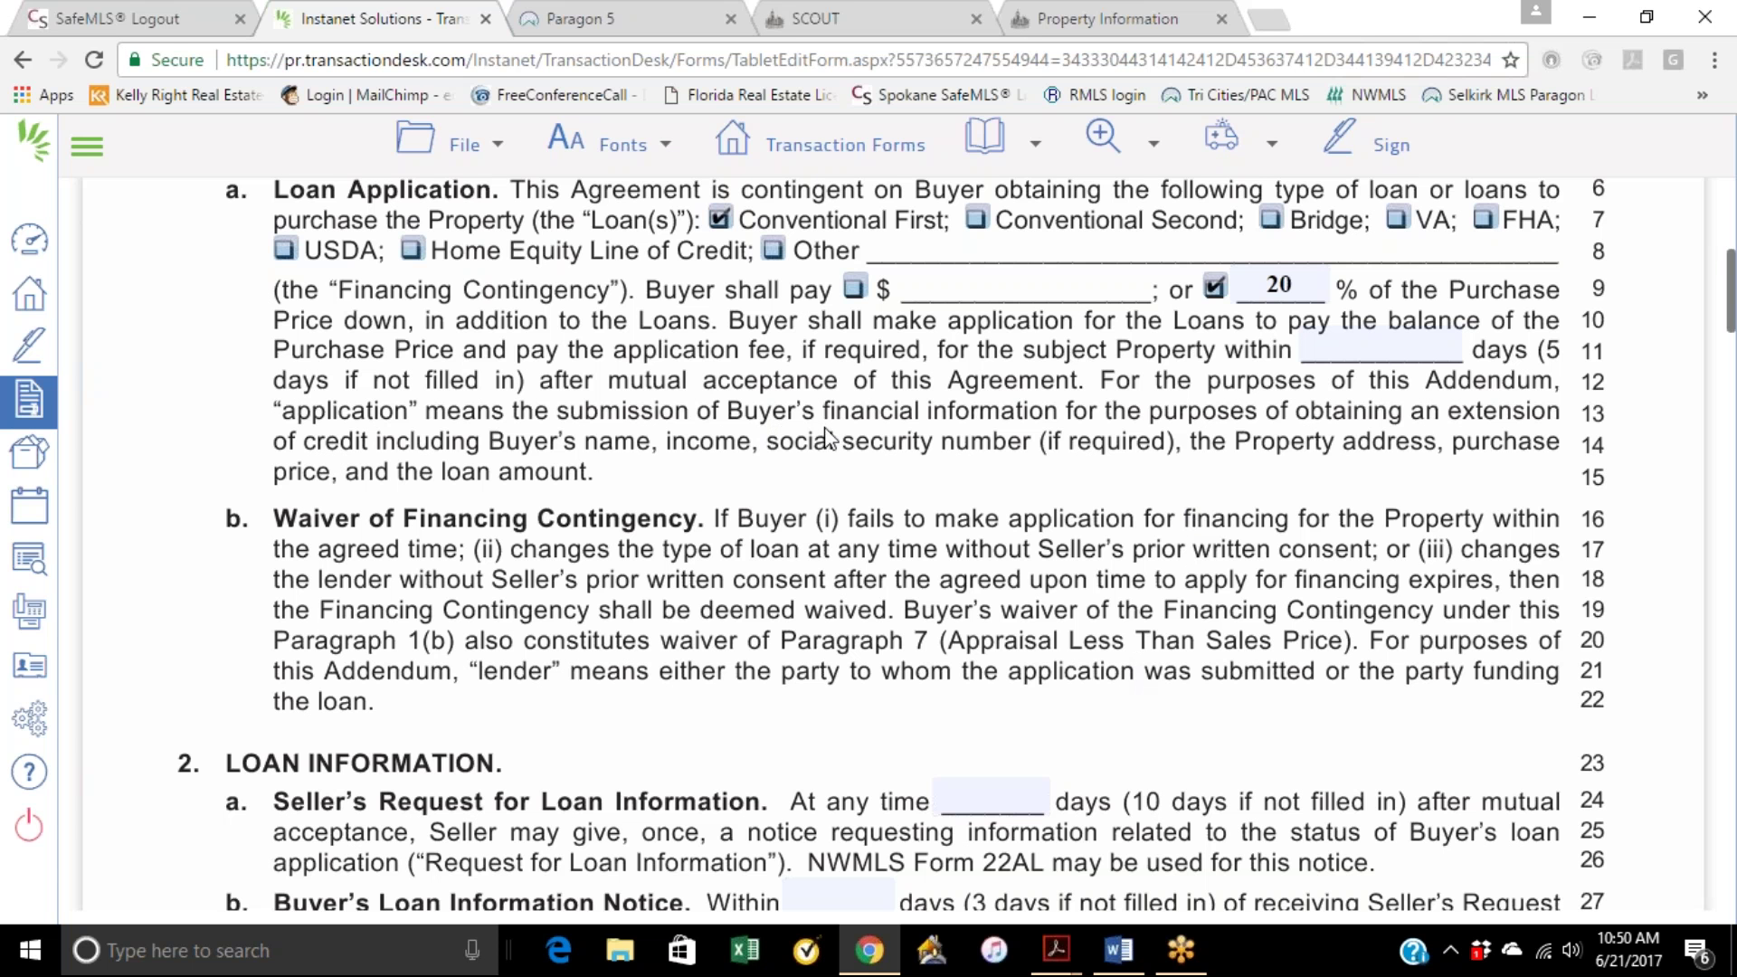
pyautogui.scroll(-4, 827, 441)
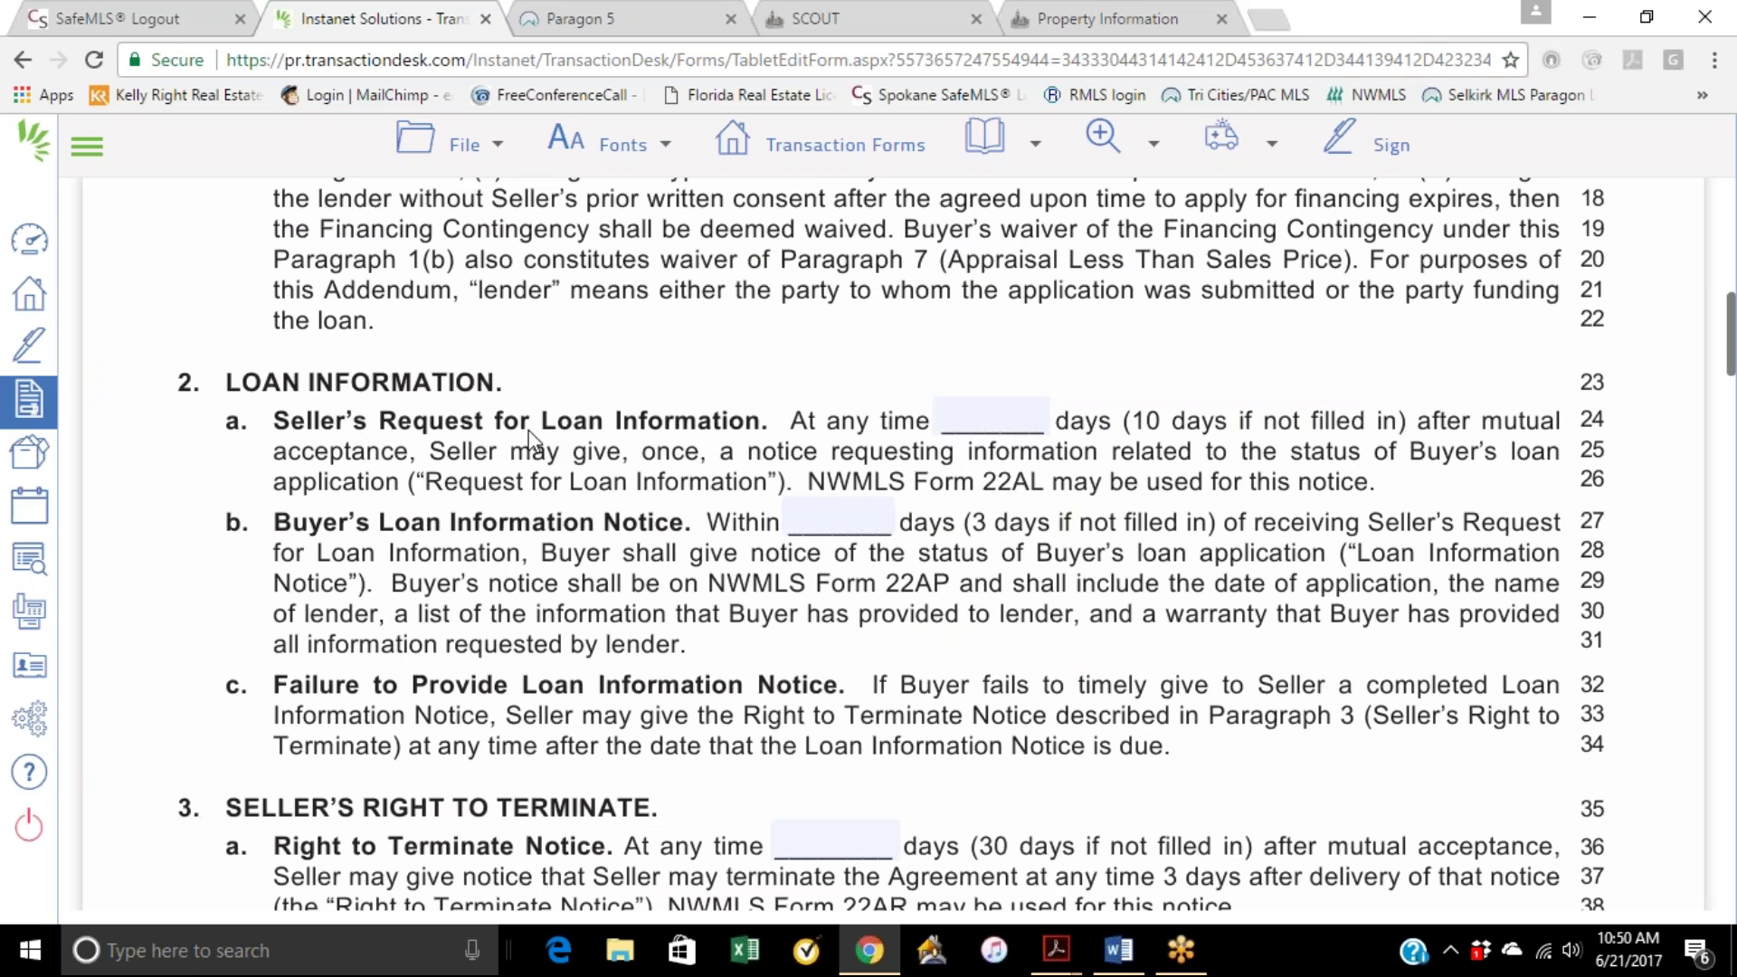
pyautogui.scroll(-1, 1049, 502)
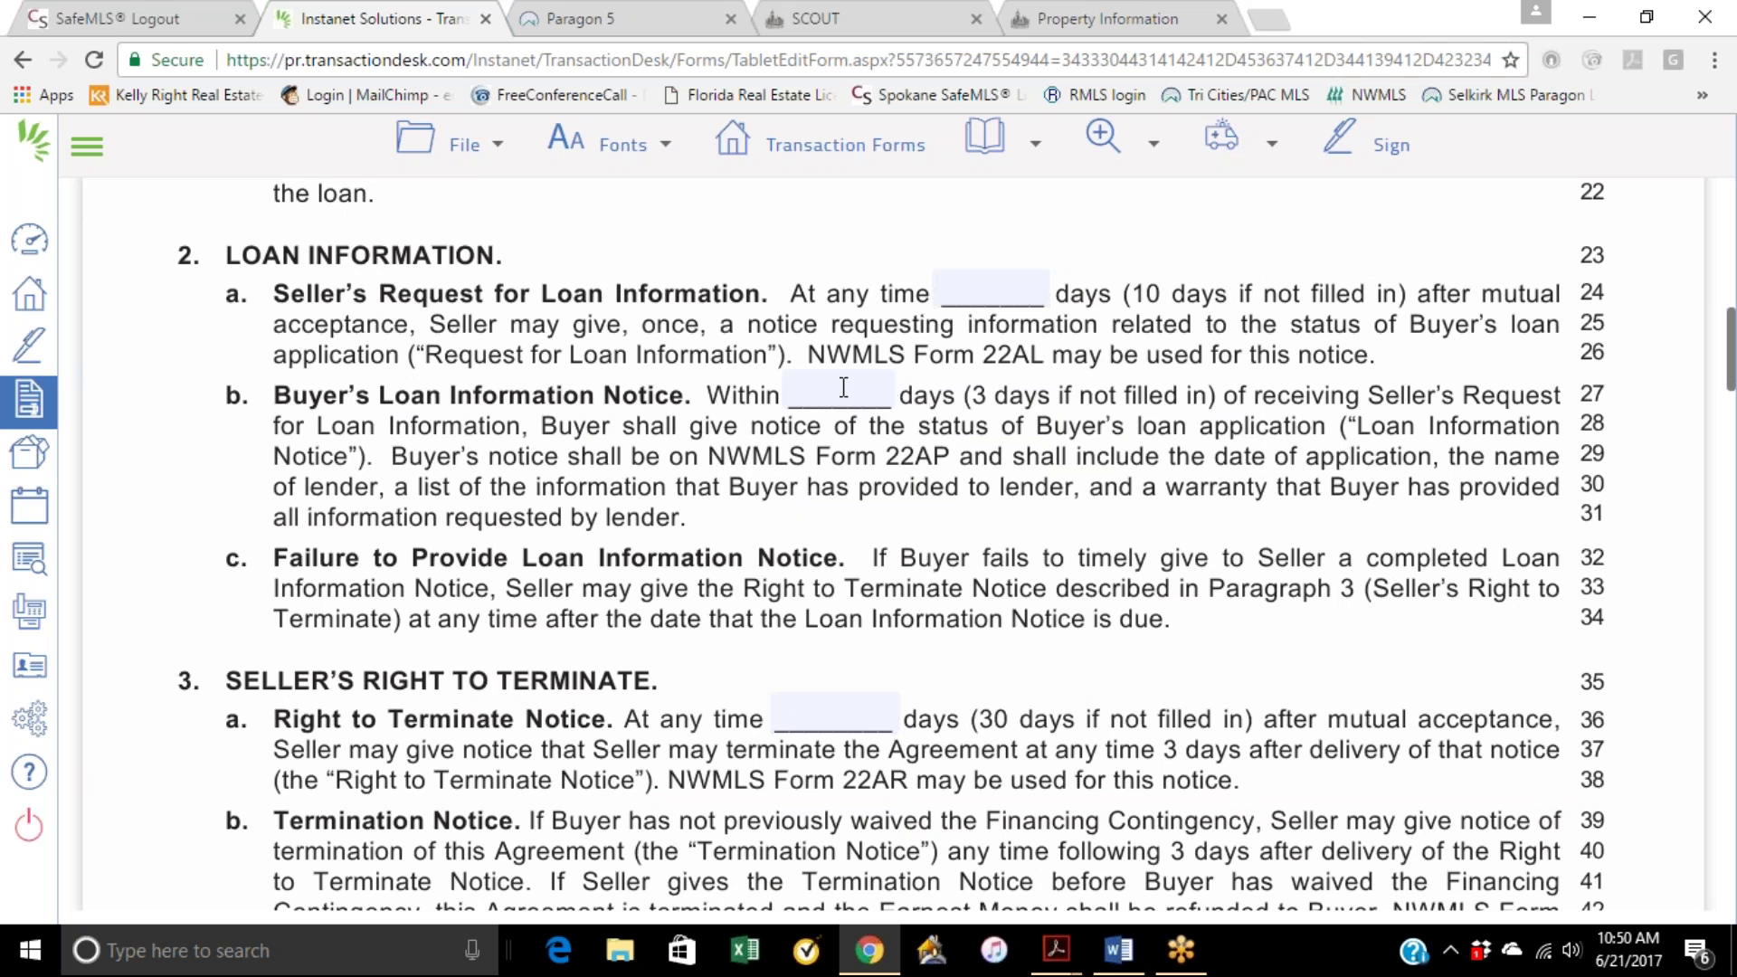
pyautogui.scroll(5, 963, 489)
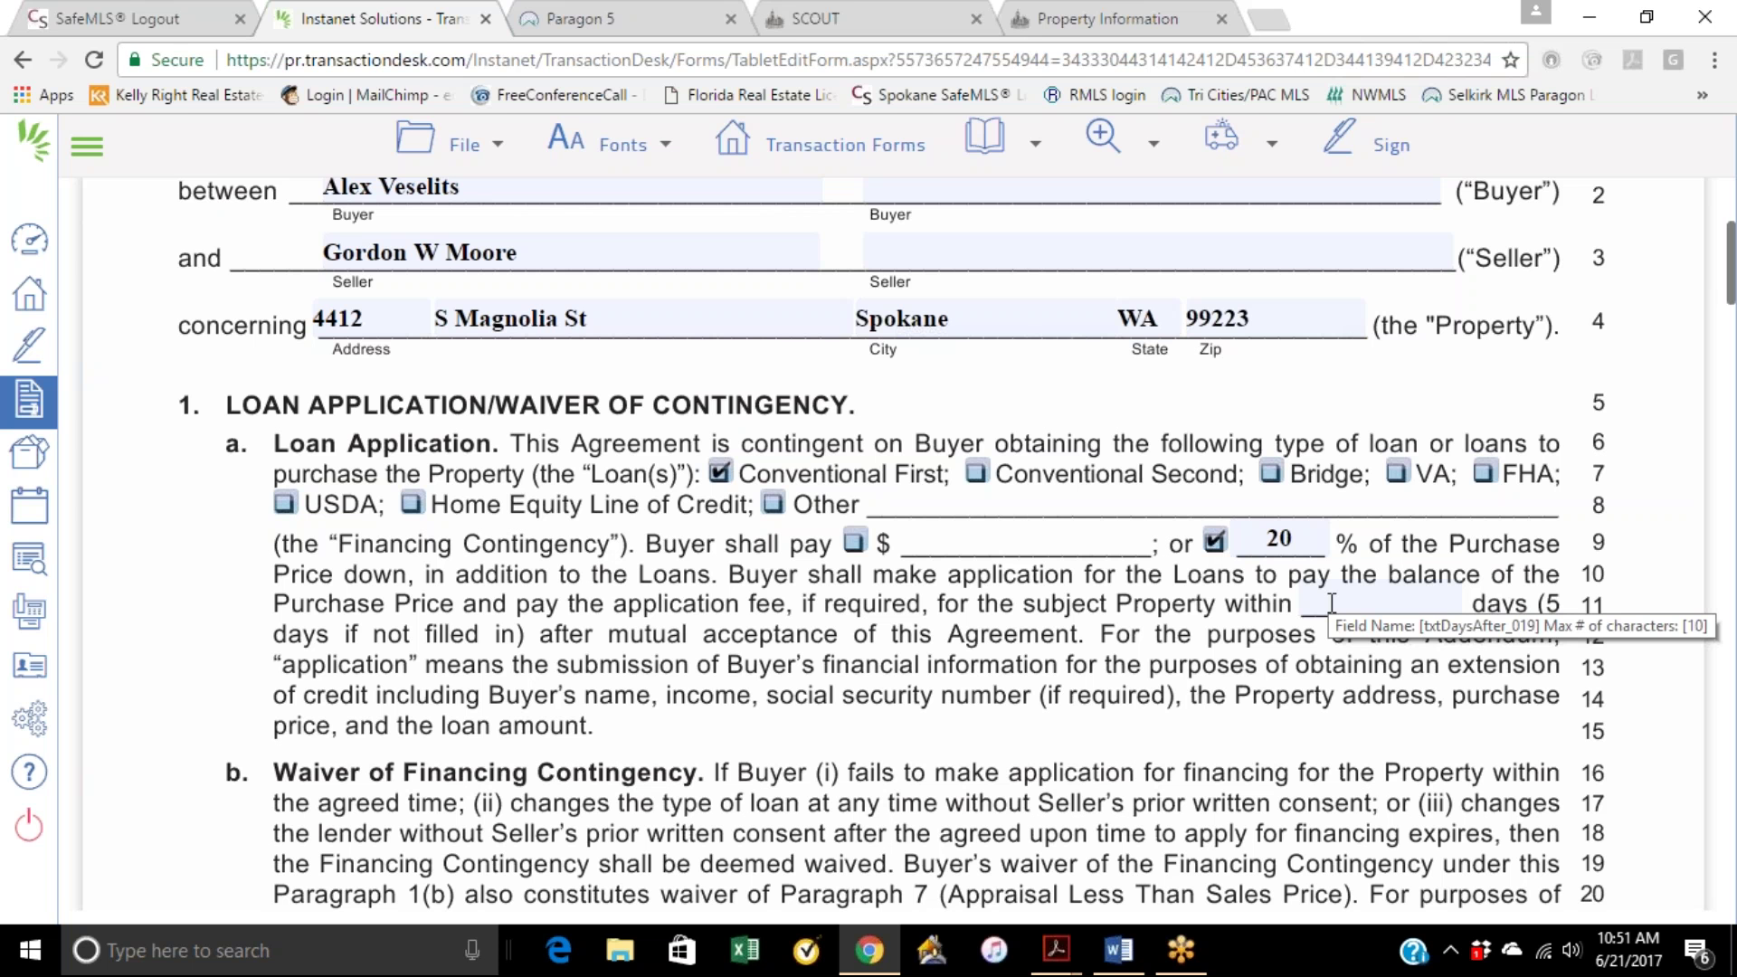
pyautogui.scroll(-1, 1192, 637)
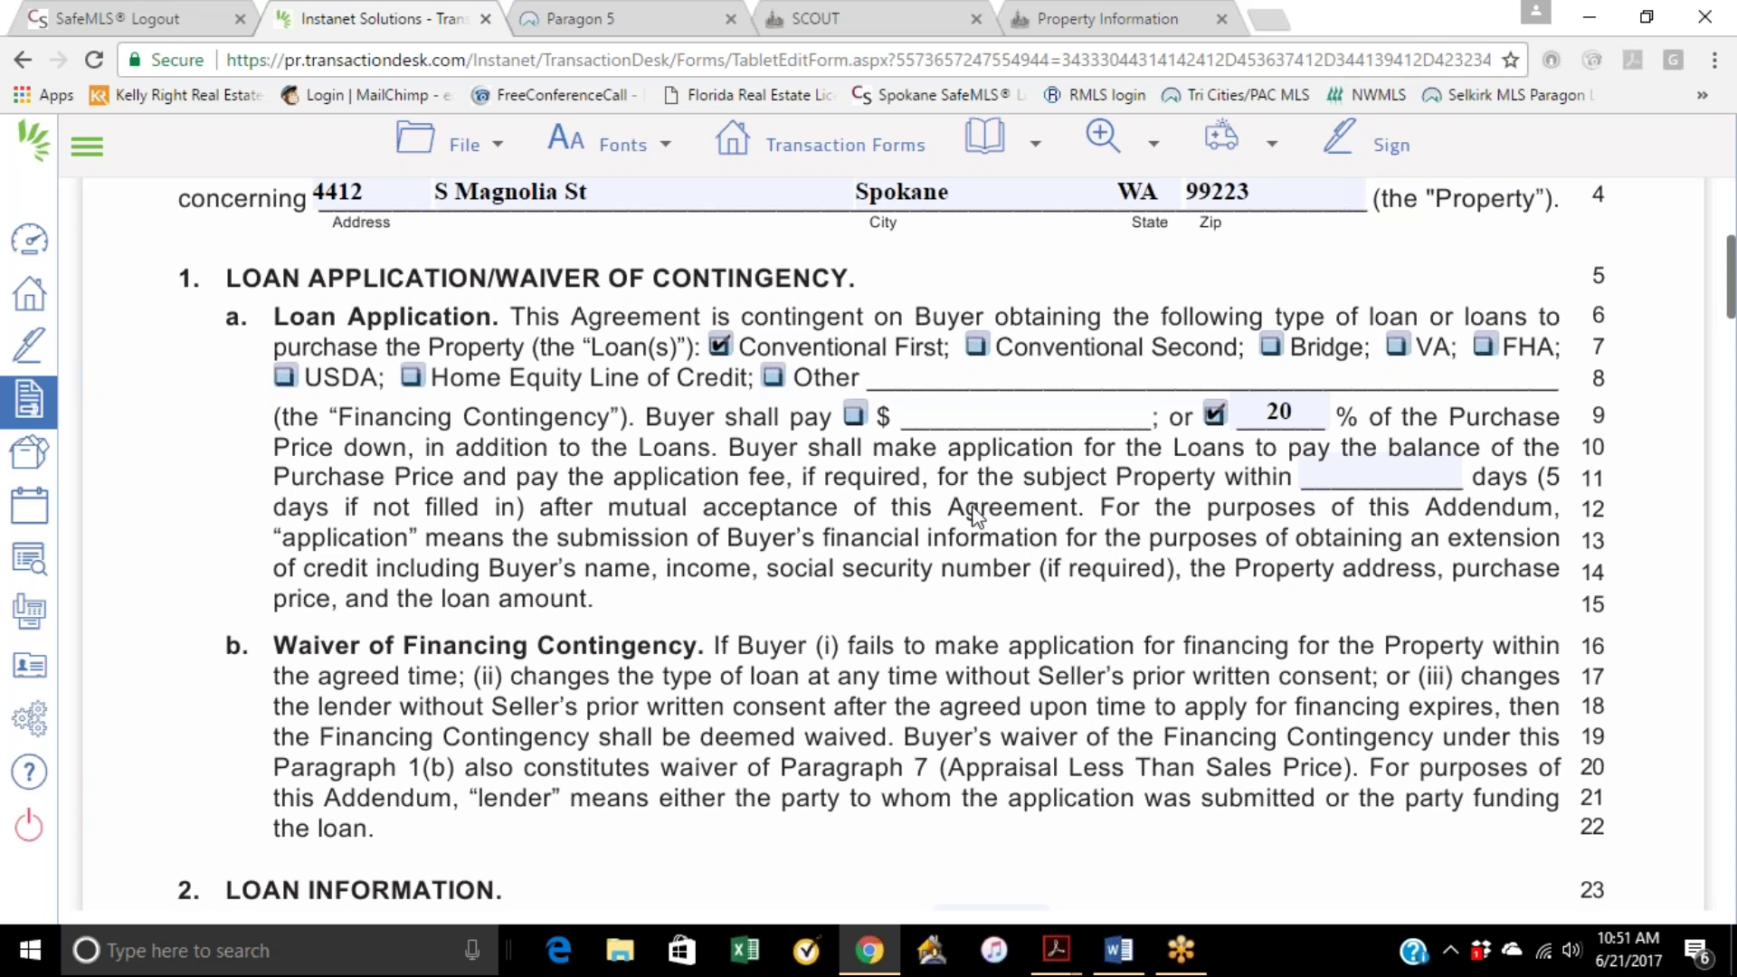
pyautogui.scroll(-3, 954, 529)
pyautogui.scroll(-1, 955, 529)
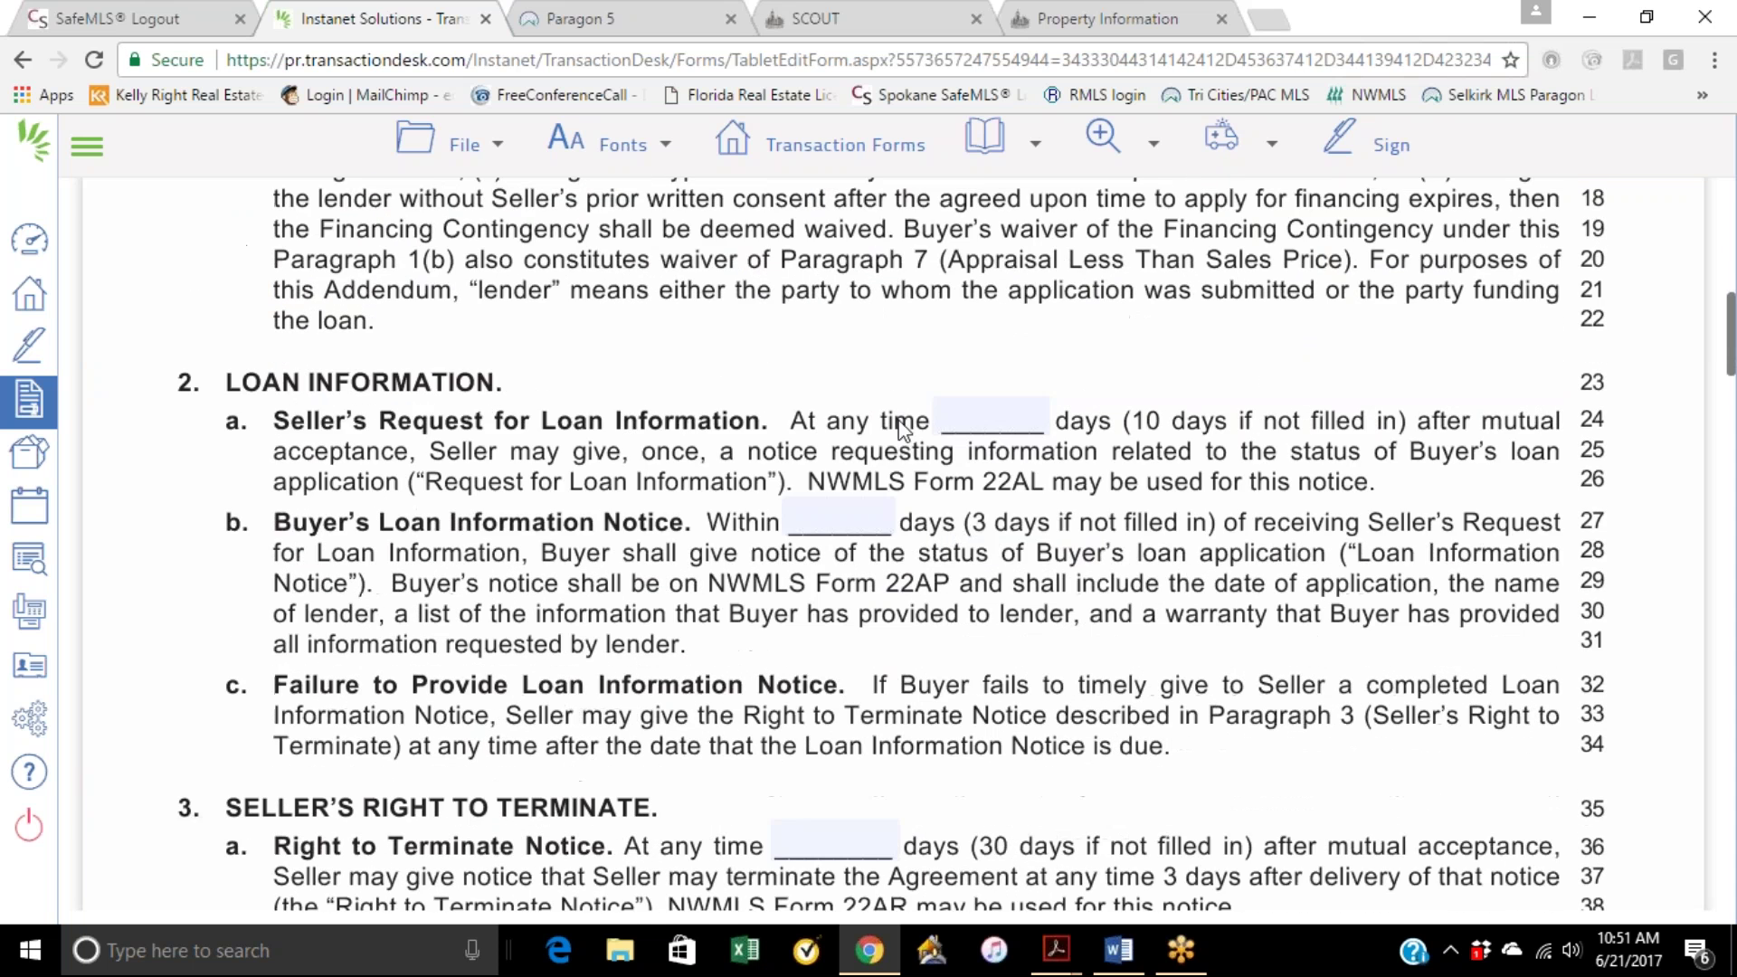
pyautogui.scroll(-2, 907, 479)
pyautogui.scroll(-1, 905, 475)
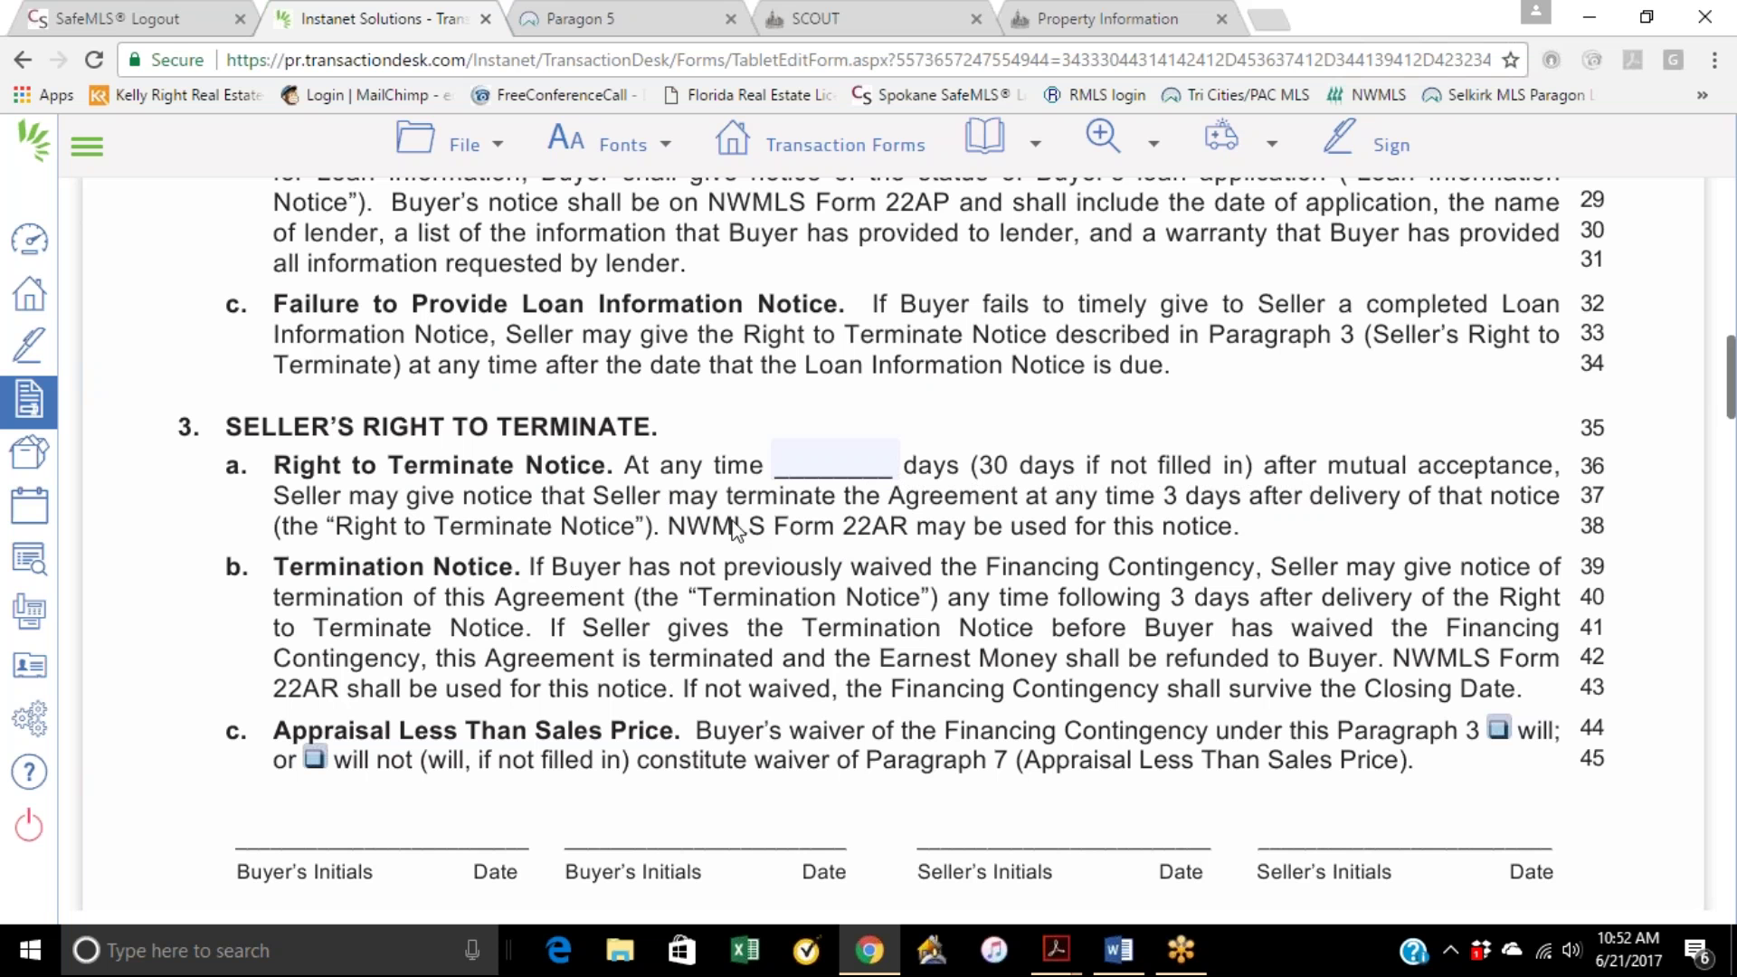
pyautogui.scroll(-1, 804, 534)
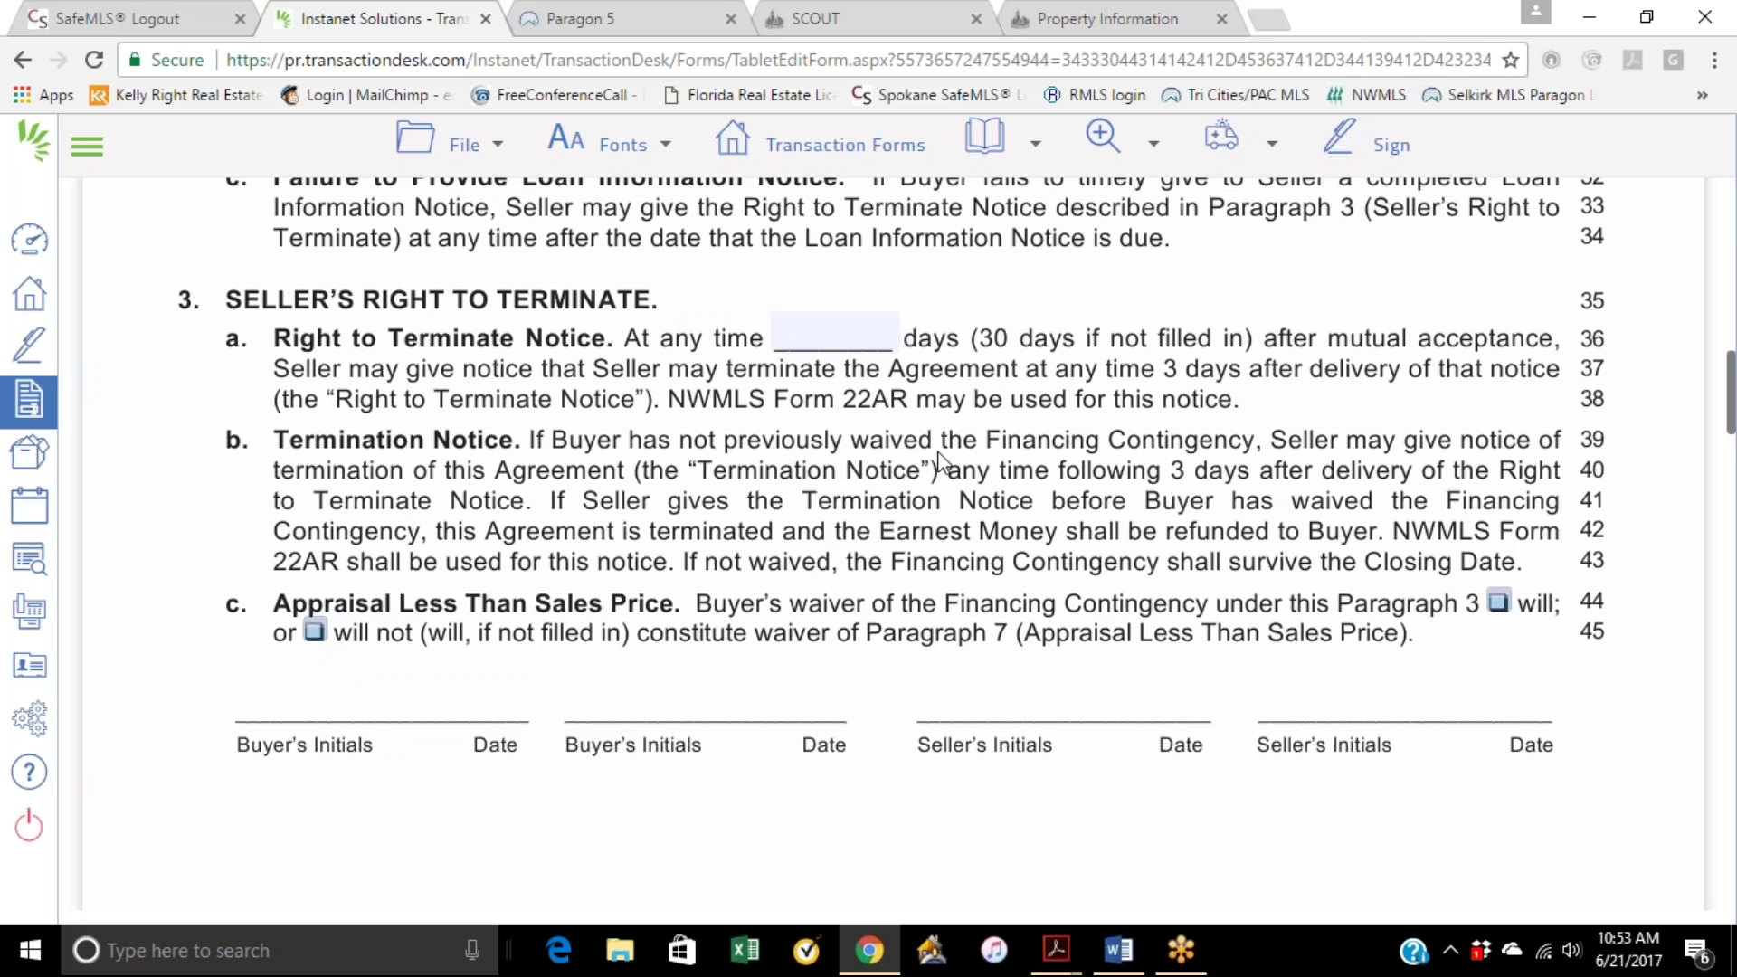
pyautogui.scroll(-1, 850, 476)
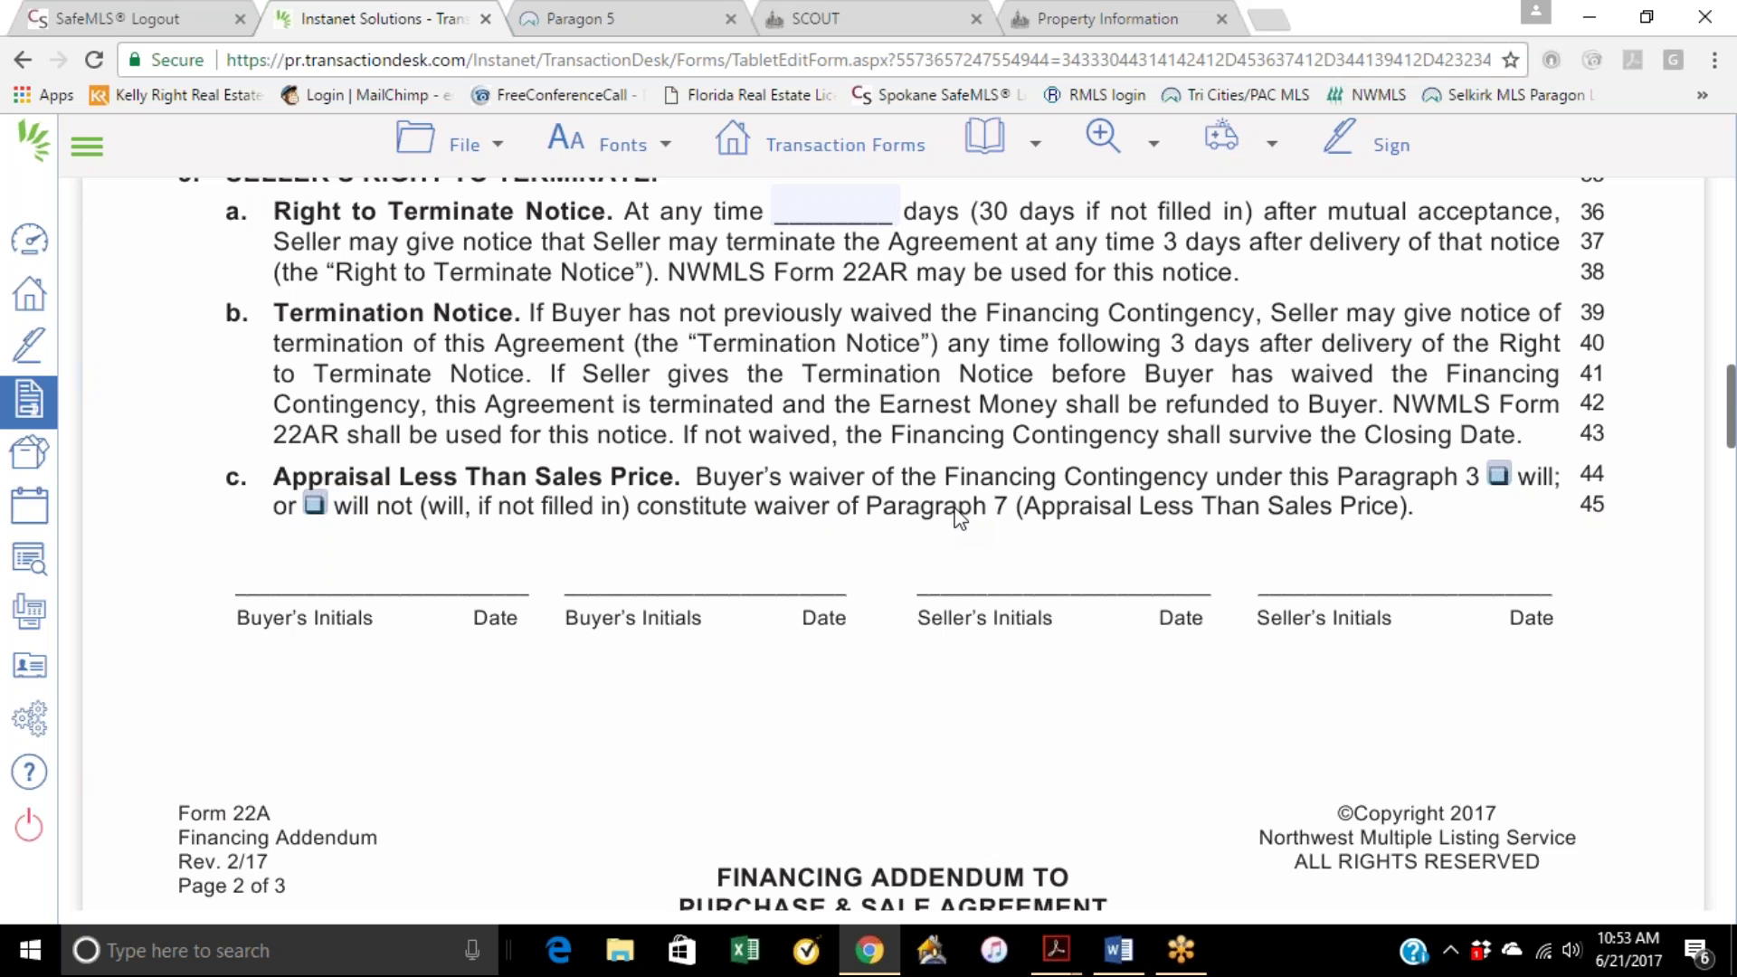
pyautogui.scroll(-9, 941, 534)
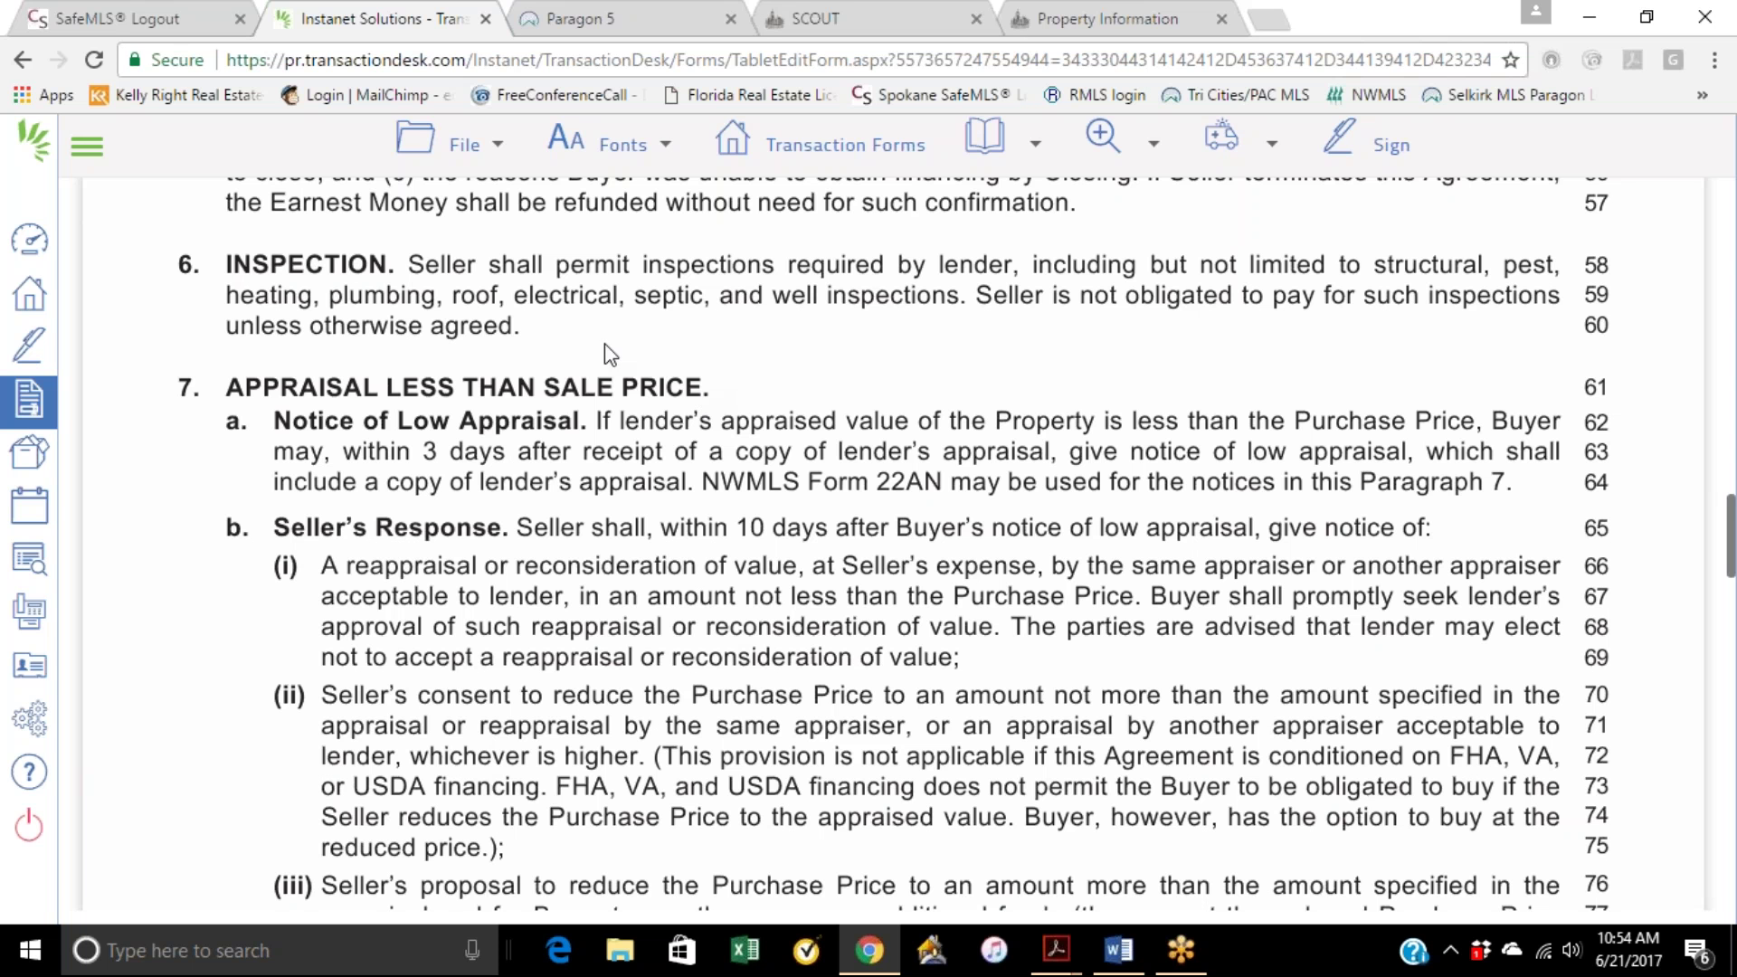
pyautogui.scroll(-1, 792, 398)
pyautogui.scroll(-1, 793, 398)
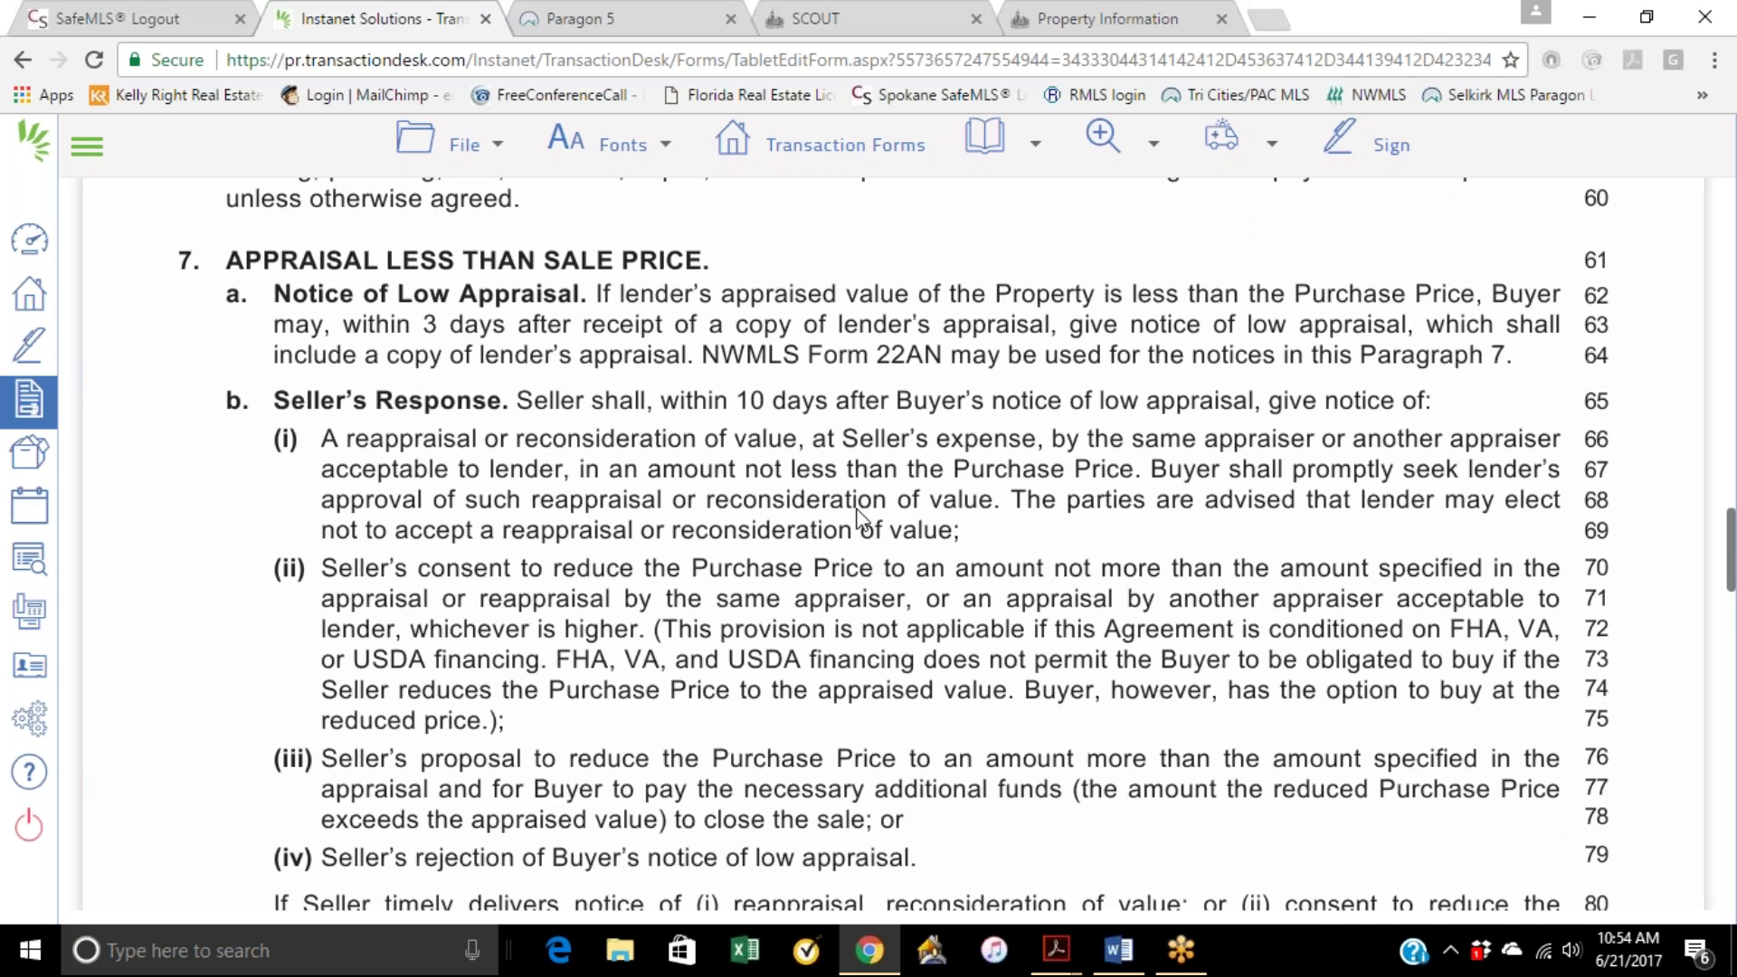
pyautogui.scroll(-2, 858, 517)
pyautogui.scroll(1, 803, 379)
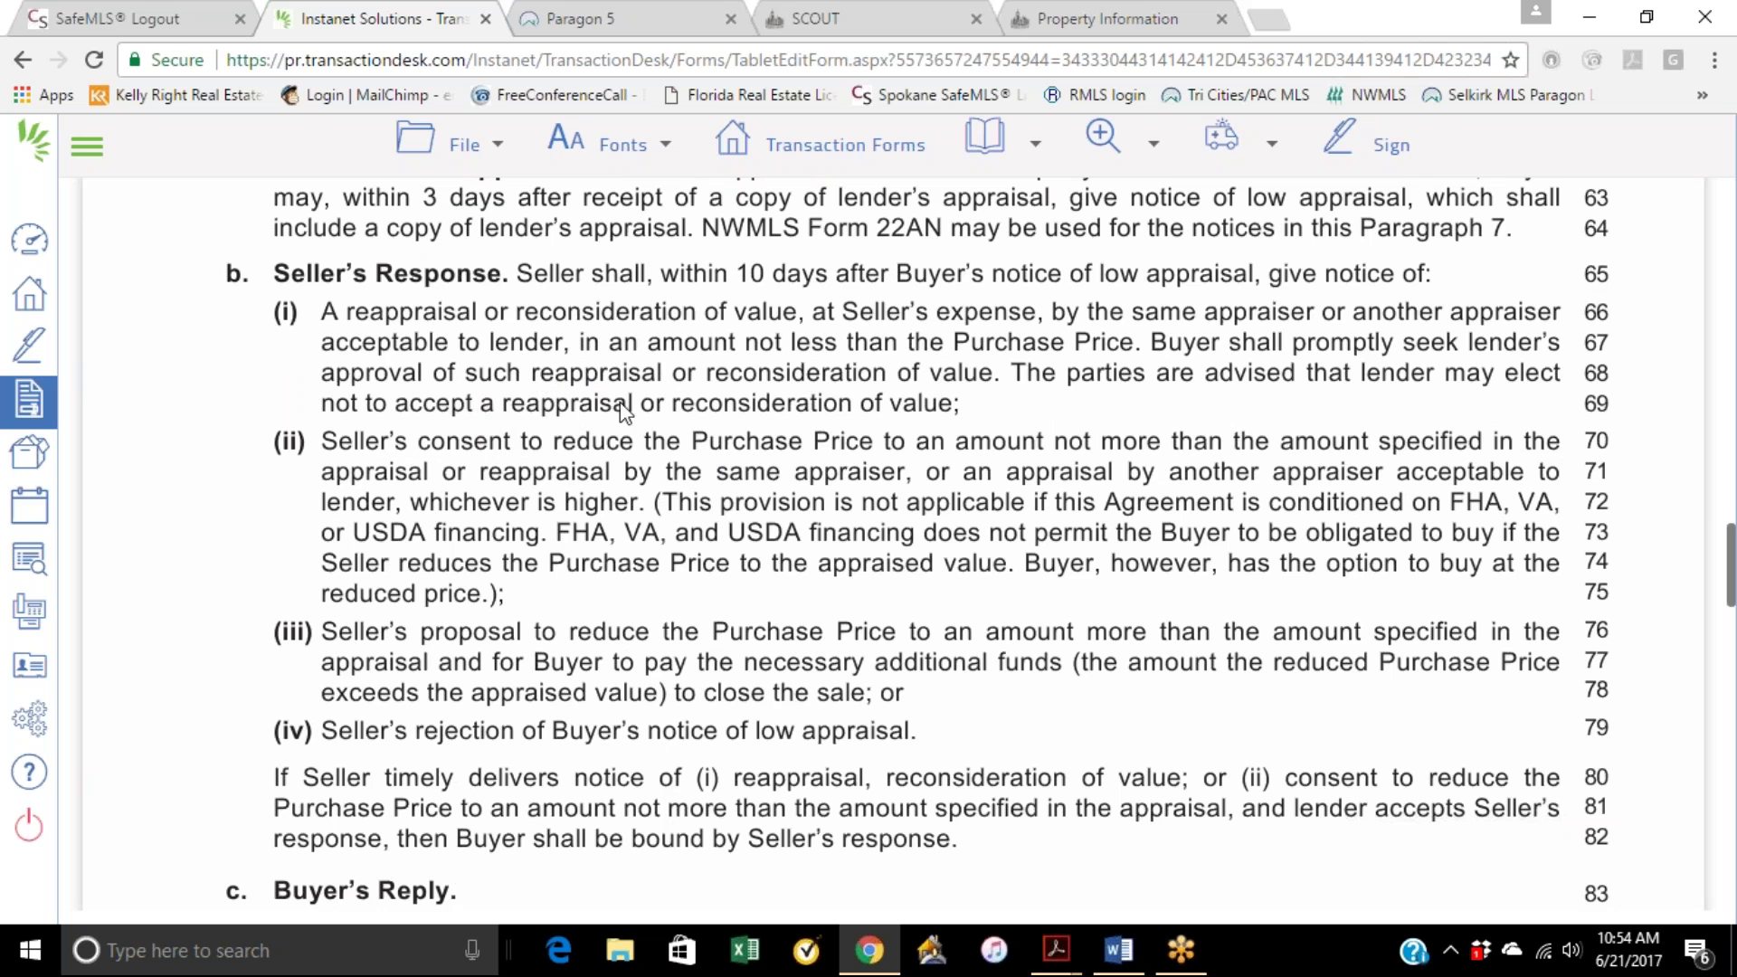
pyautogui.scroll(-1, 728, 371)
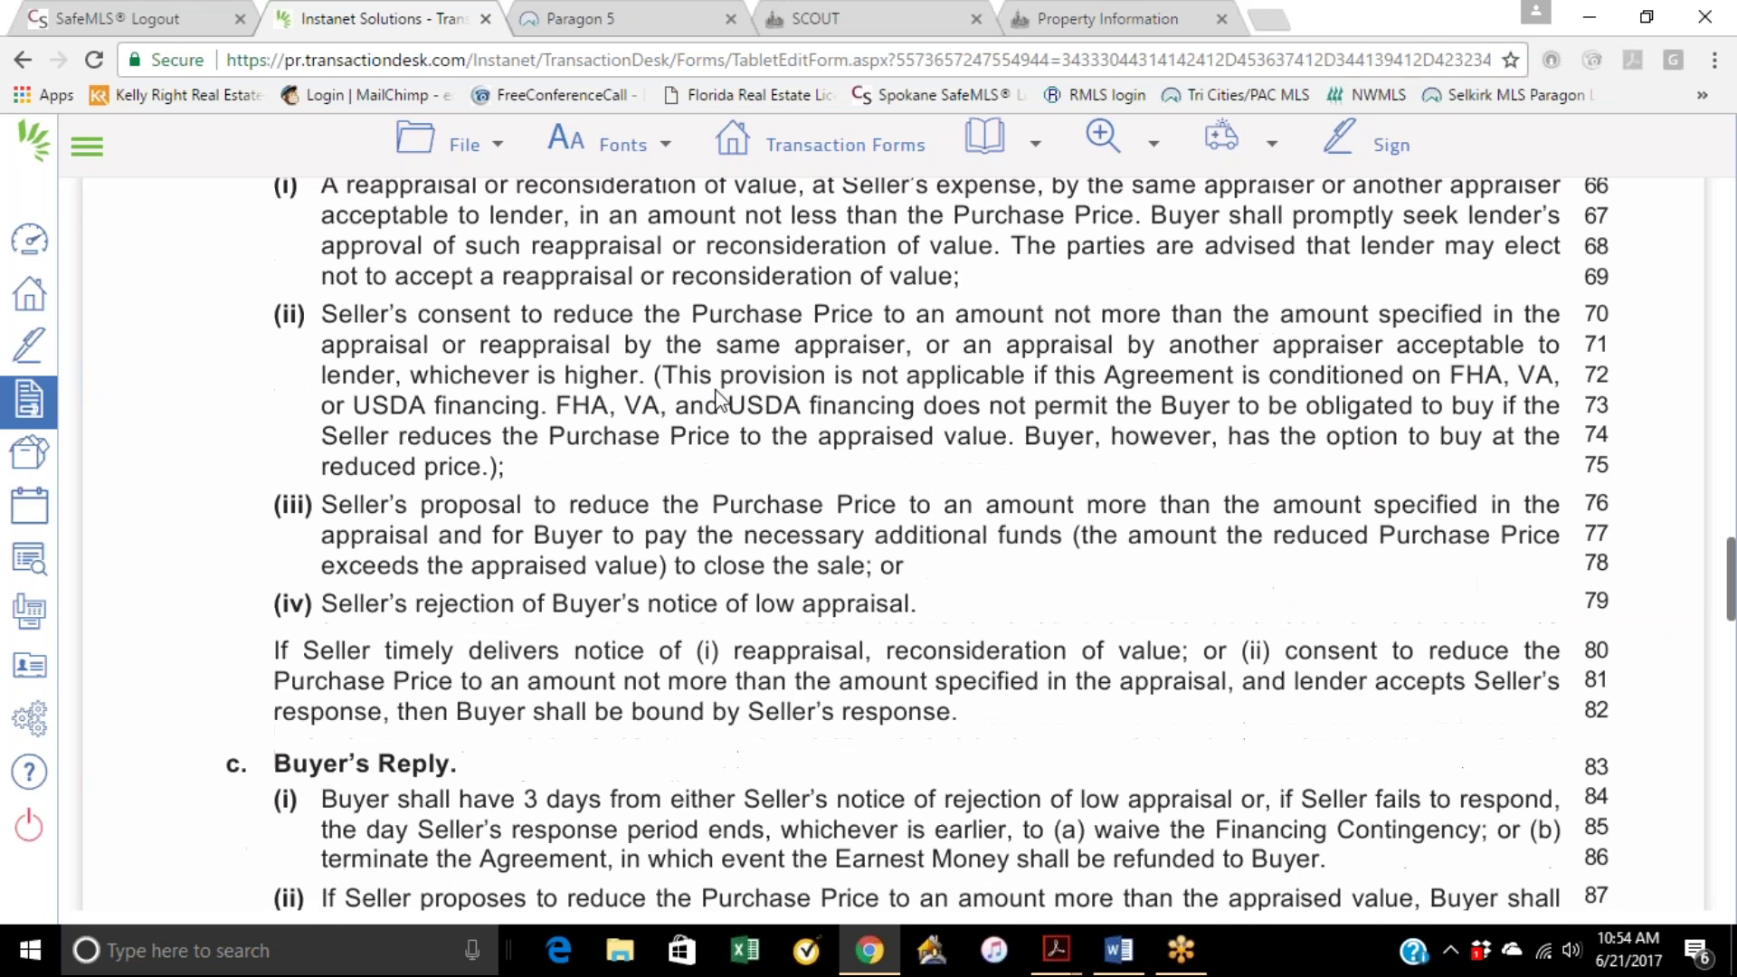
pyautogui.scroll(-2, 742, 579)
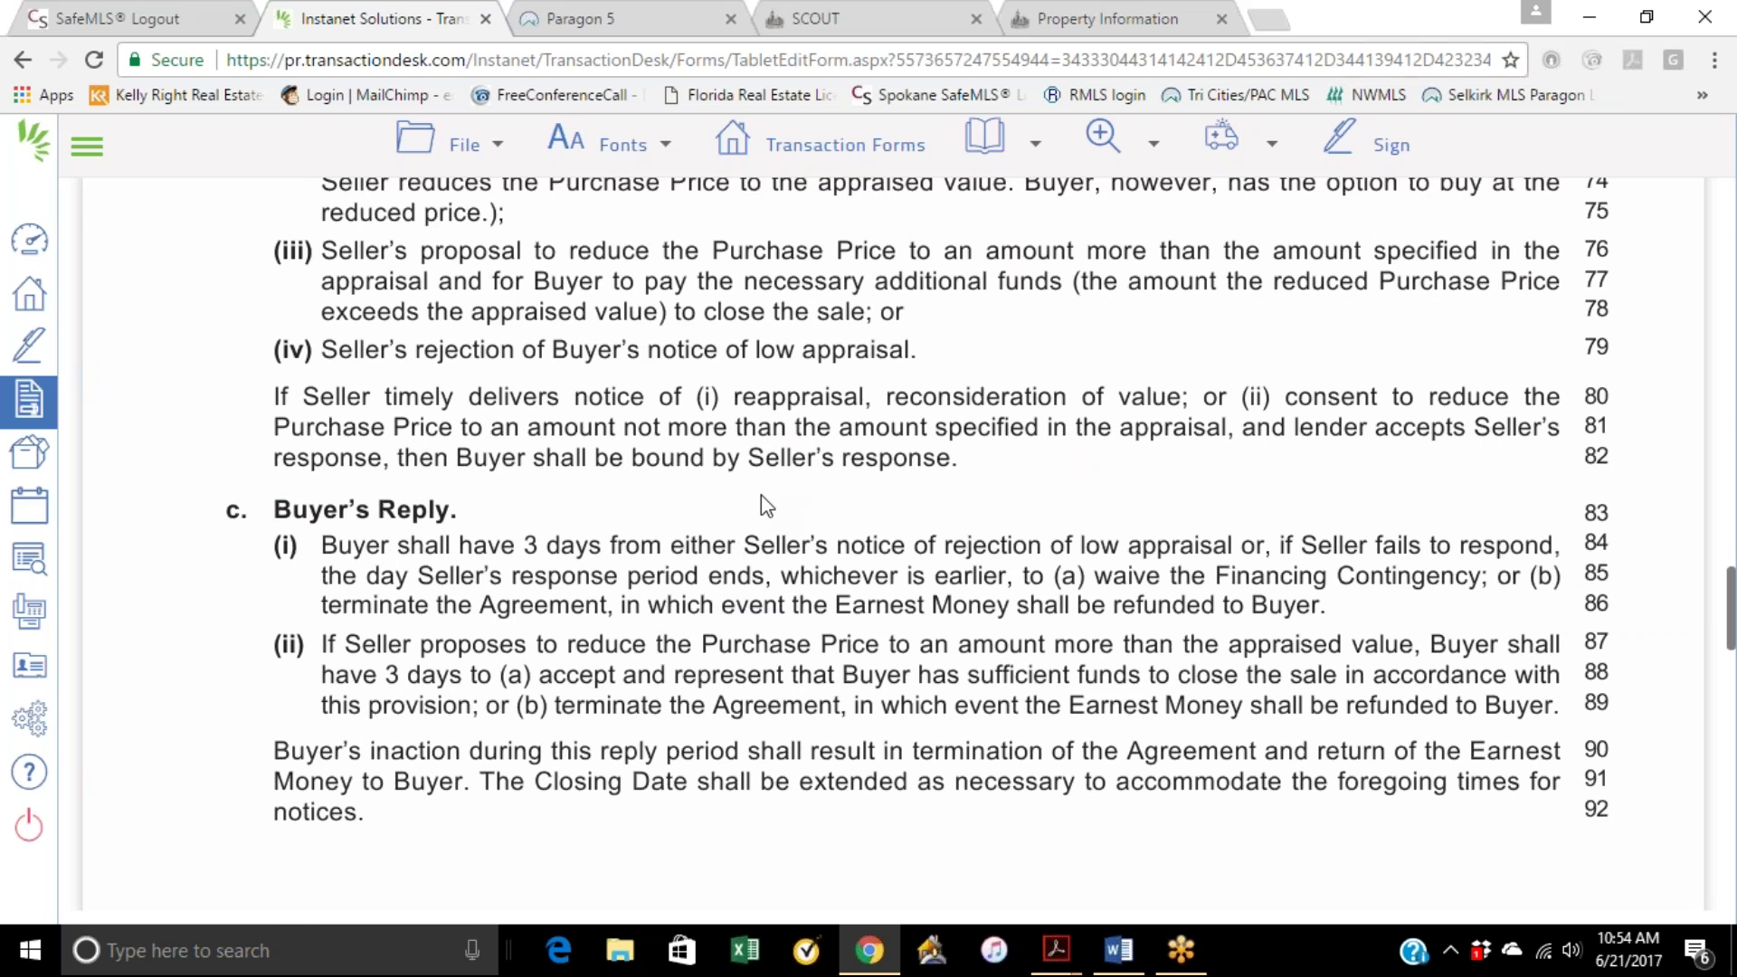
pyautogui.scroll(-7, 761, 495)
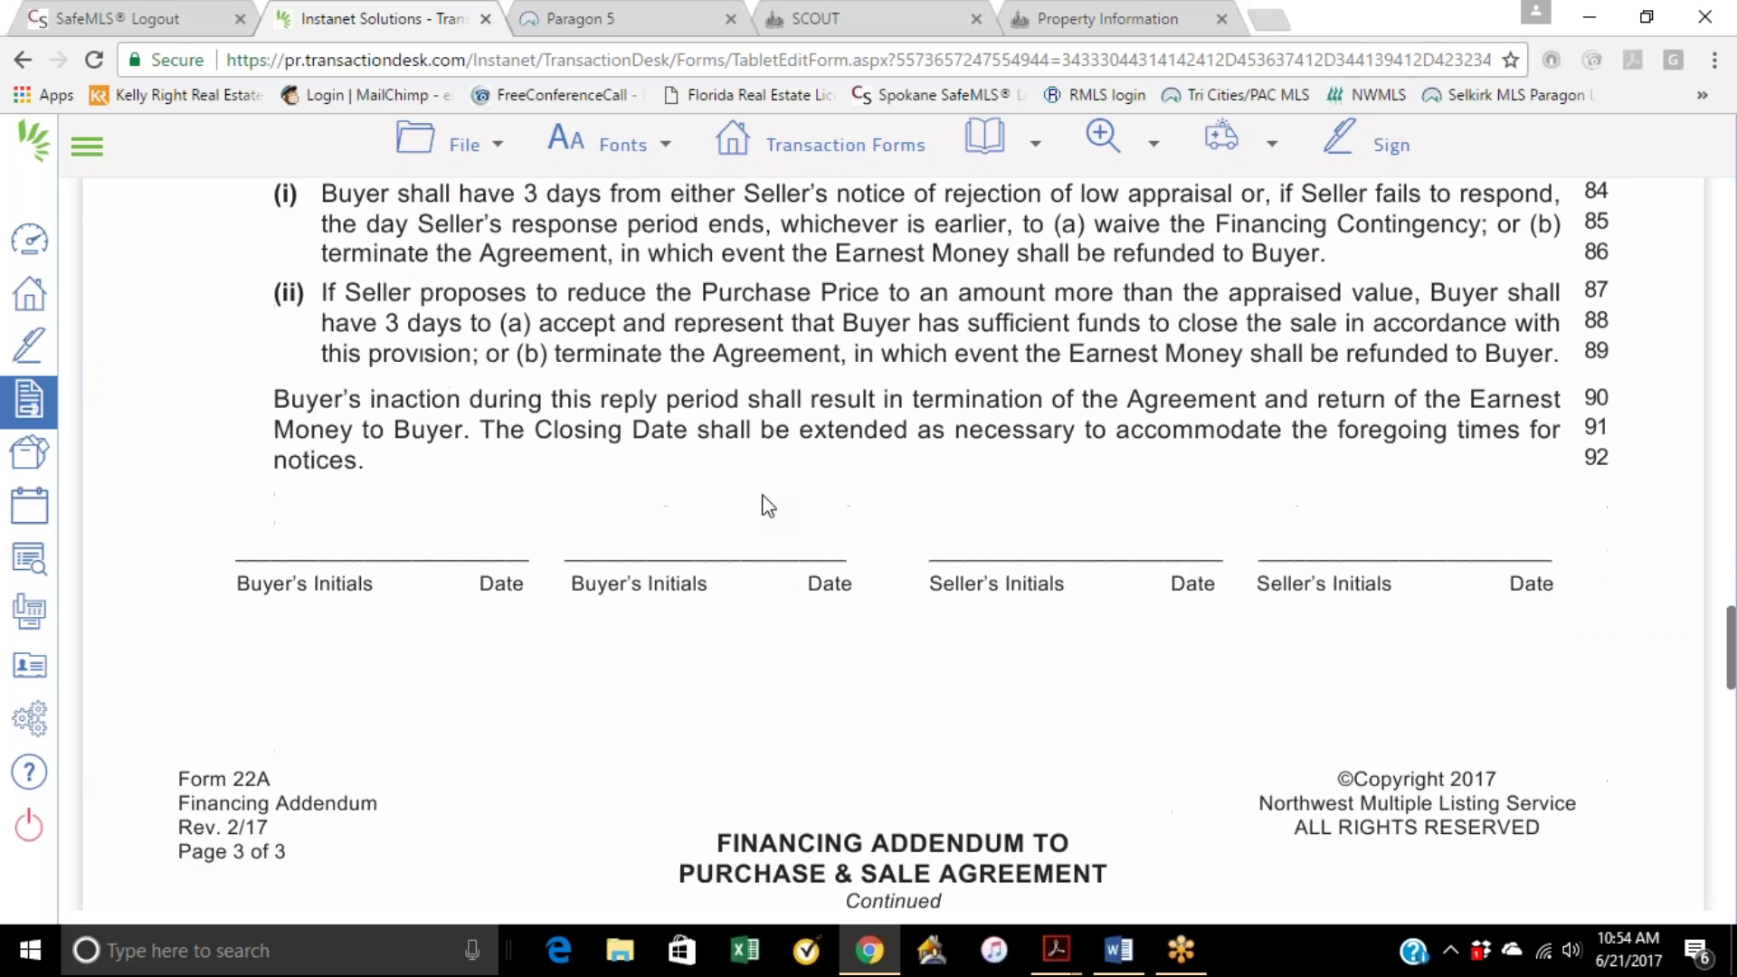
pyautogui.scroll(-5, 764, 499)
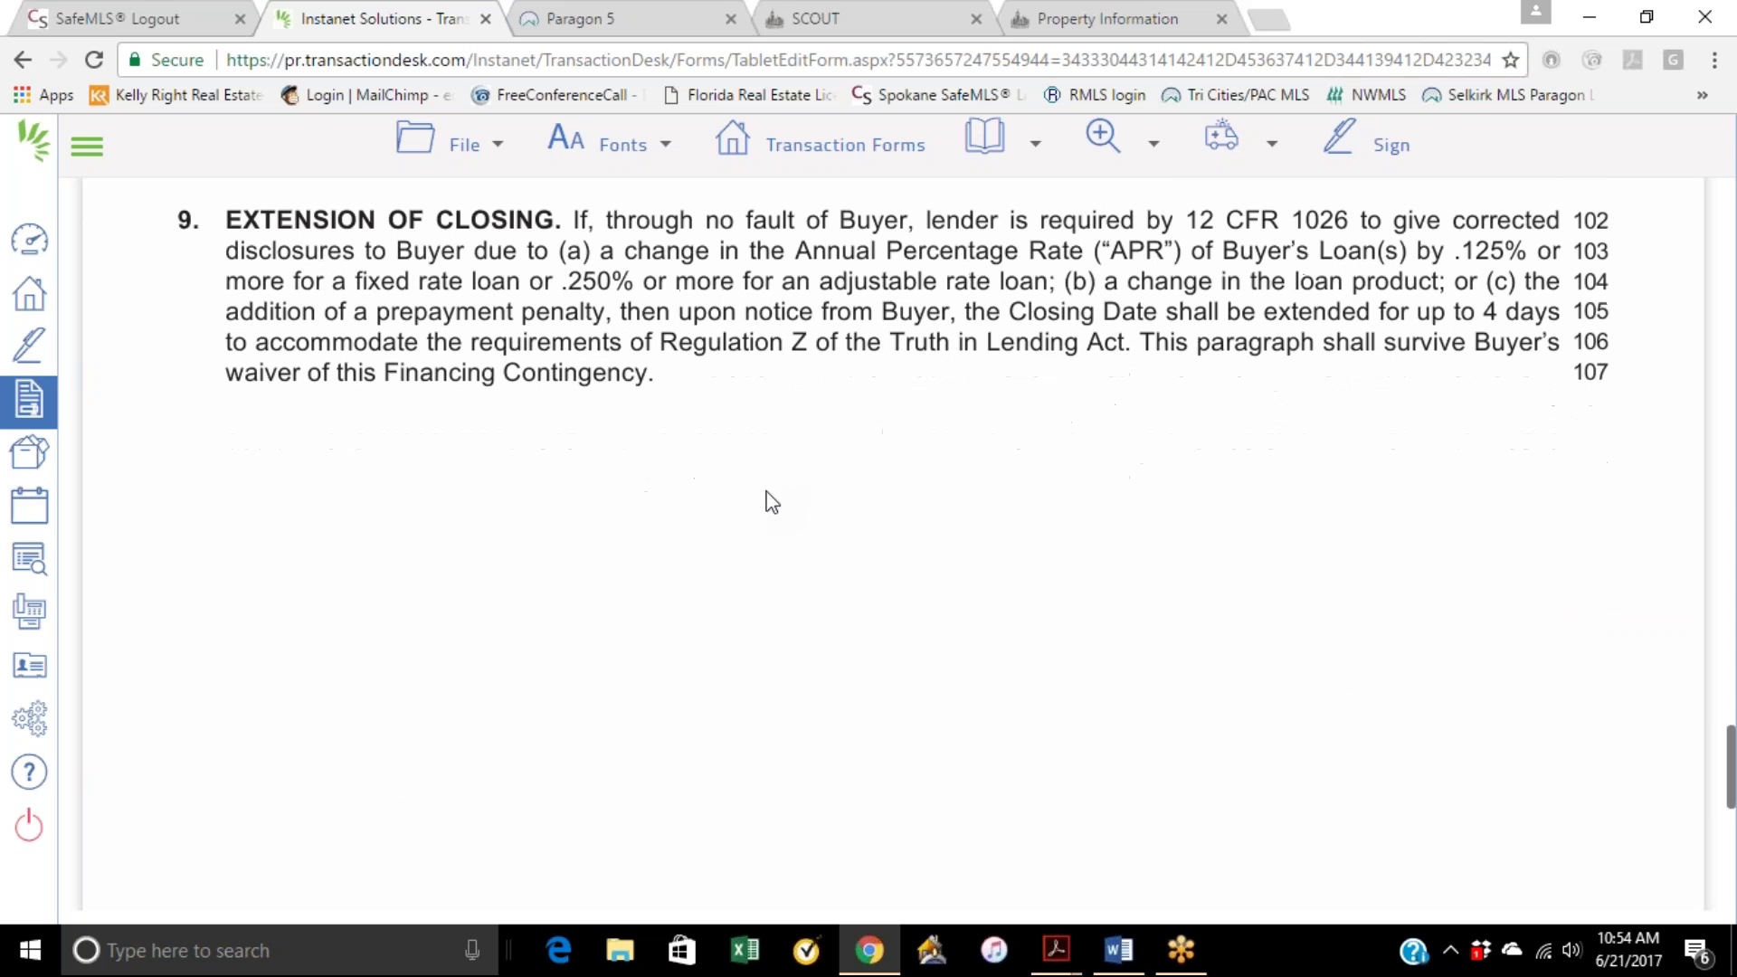
pyautogui.scroll(1, 796, 425)
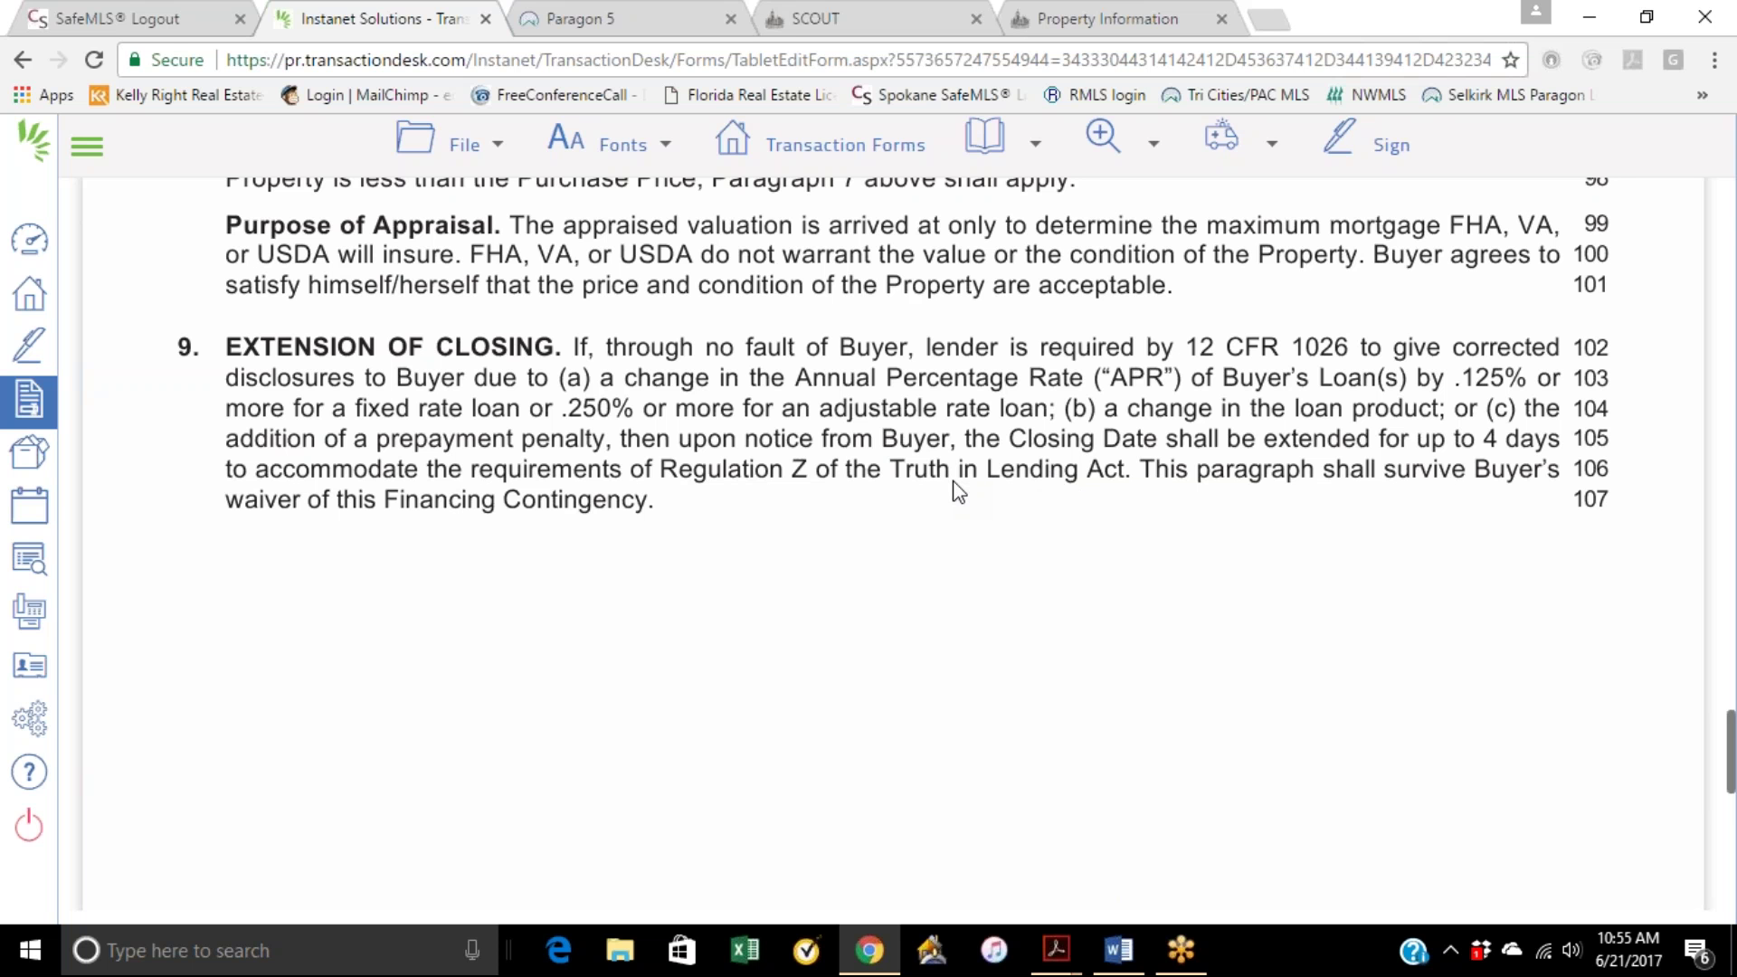
pyautogui.scroll(-1, 895, 542)
pyautogui.scroll(1, 900, 545)
pyautogui.scroll(-5, 841, 556)
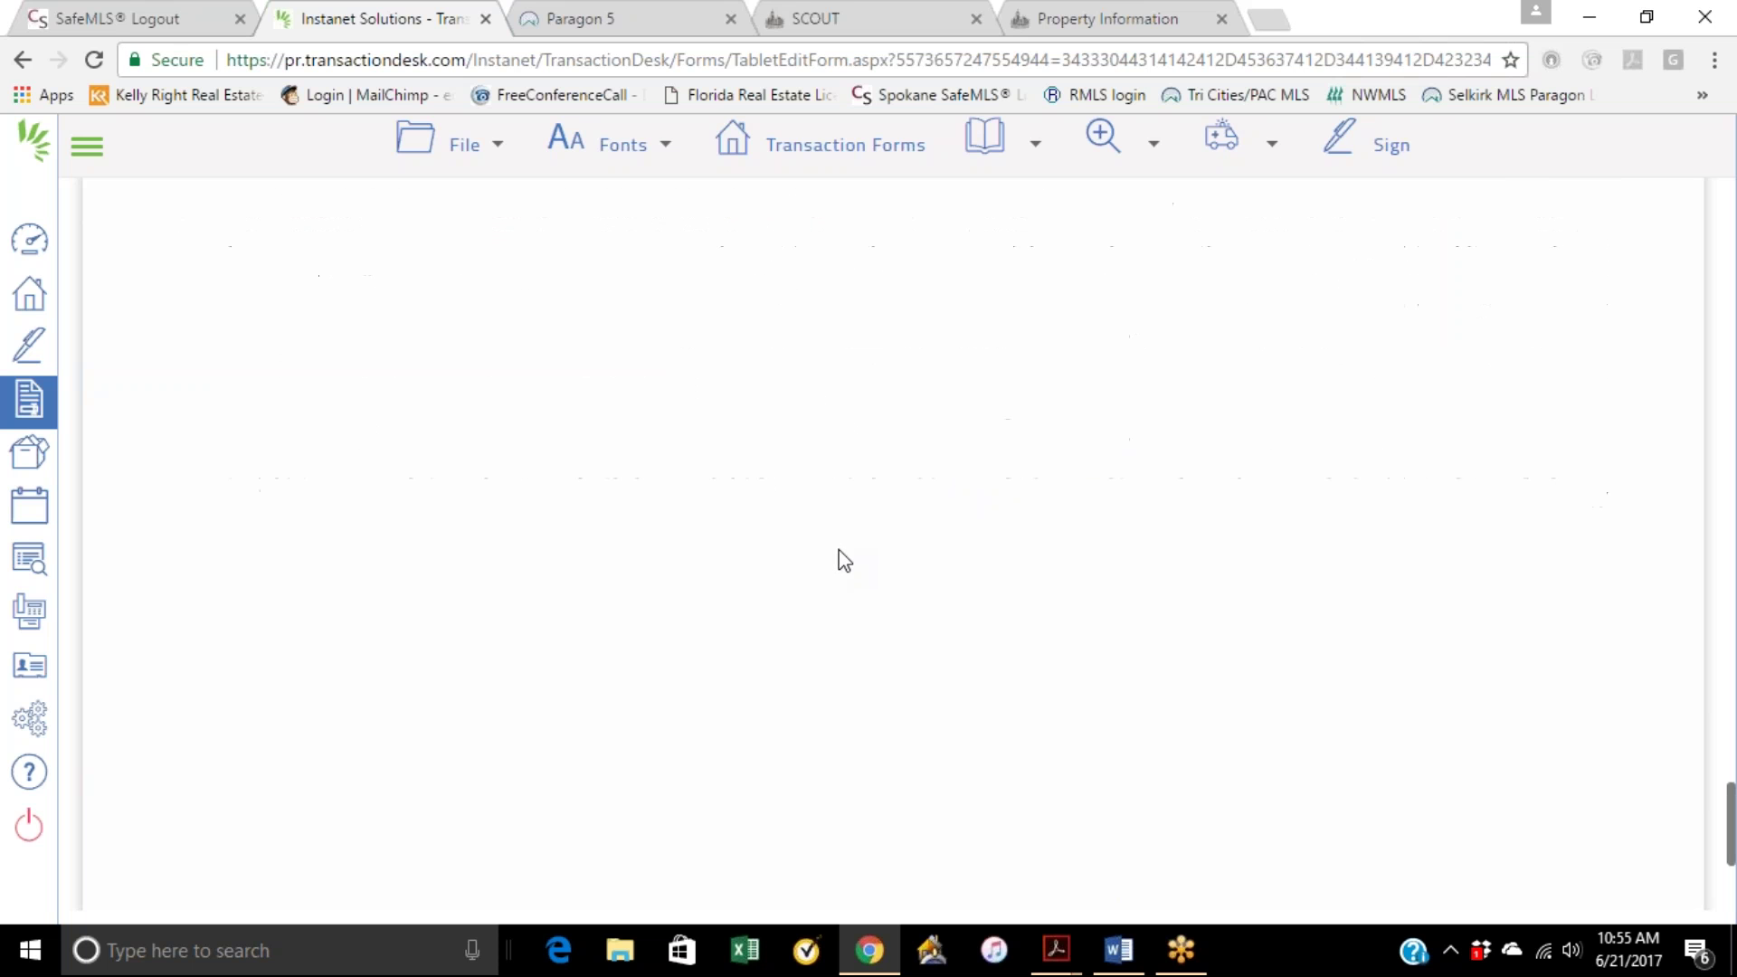
pyautogui.scroll(-2, 841, 556)
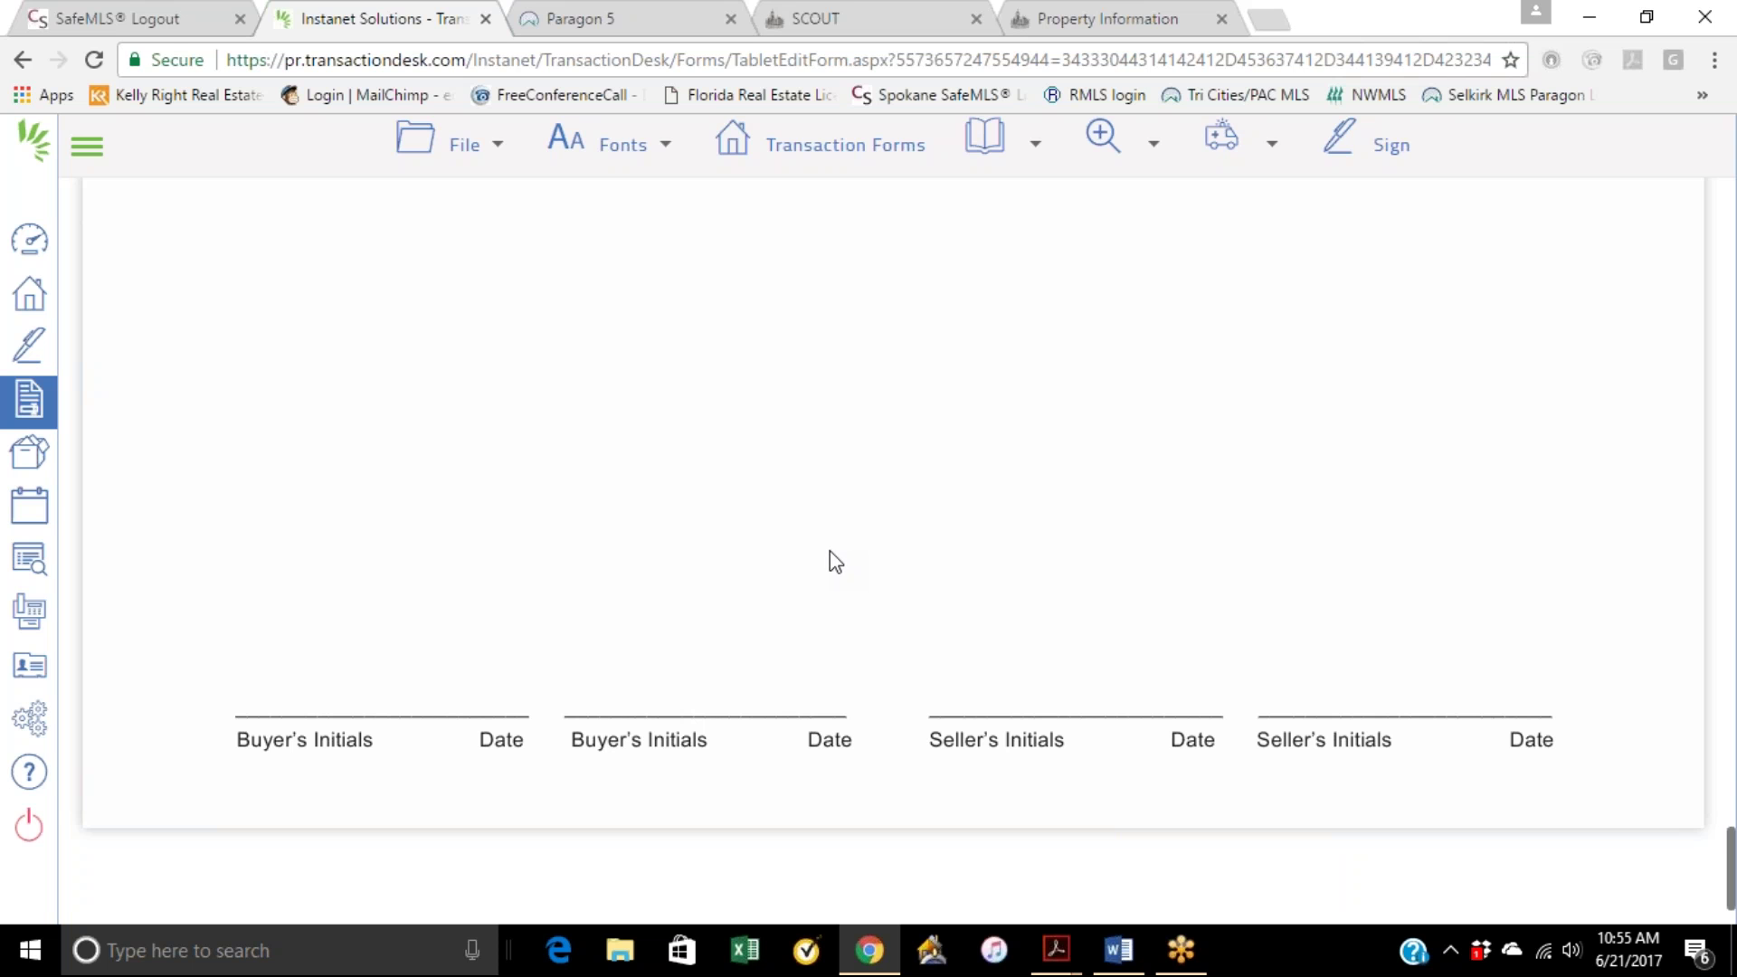
pyautogui.scroll(3, 836, 427)
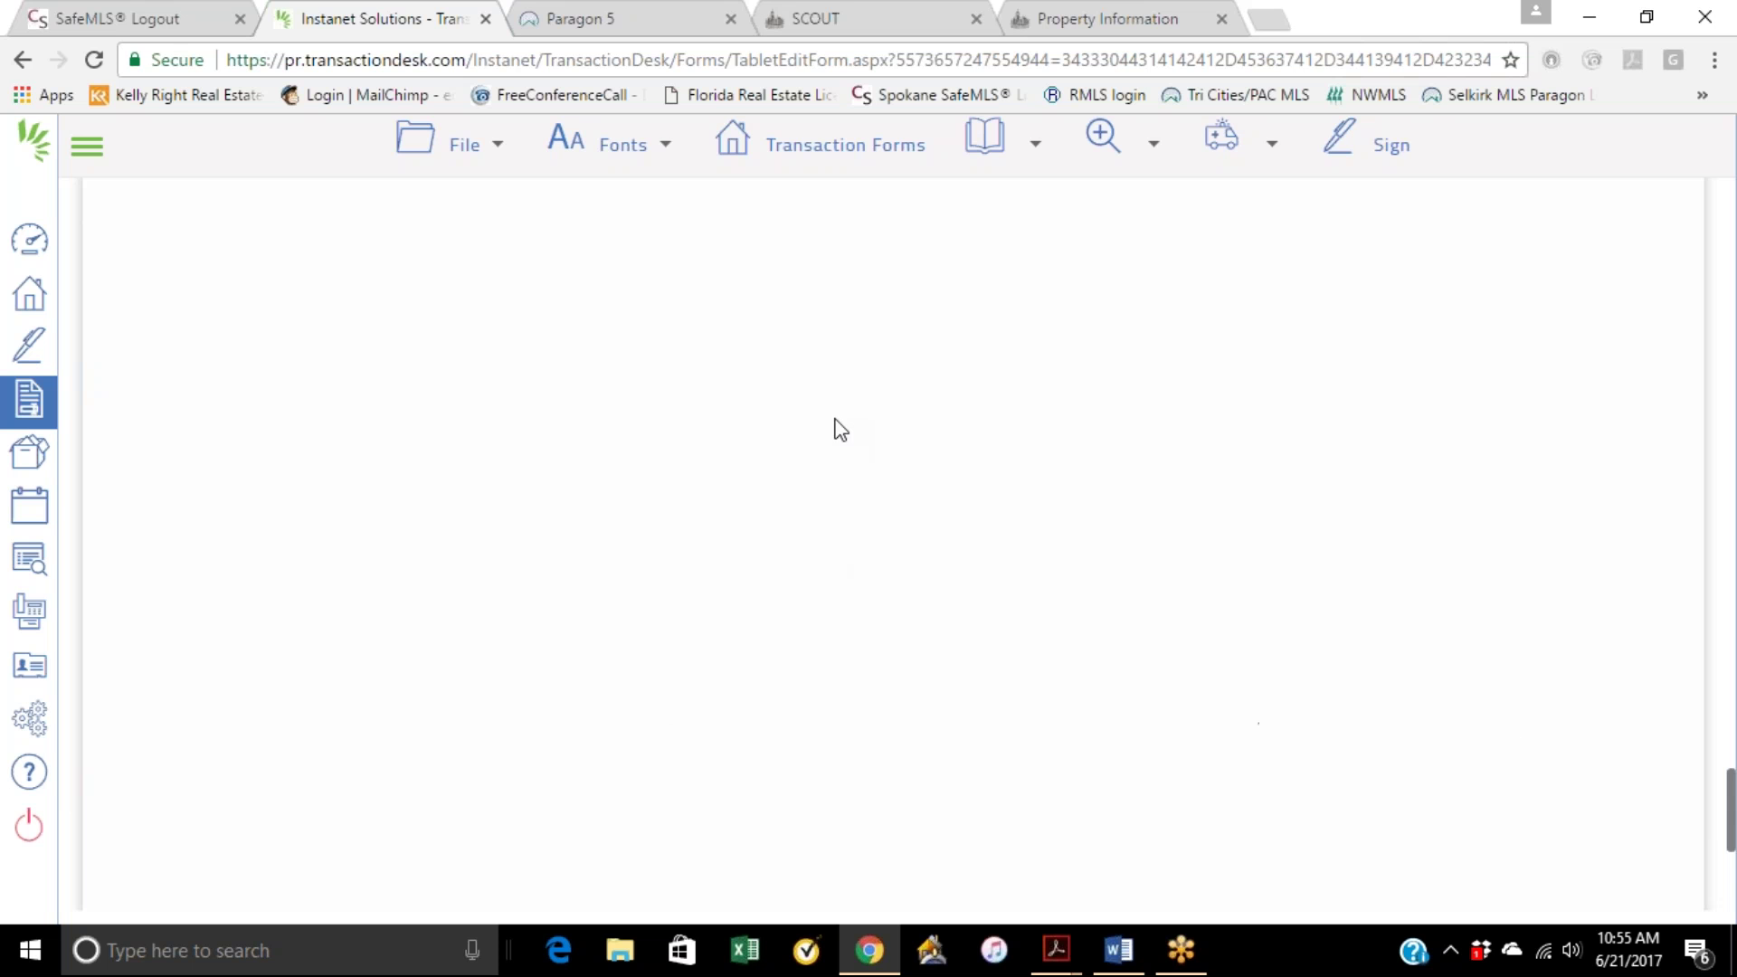
# Step: Open Form 22D - Optional Clauses Addendum from the transaction's forms list
pyautogui.click(836, 149)
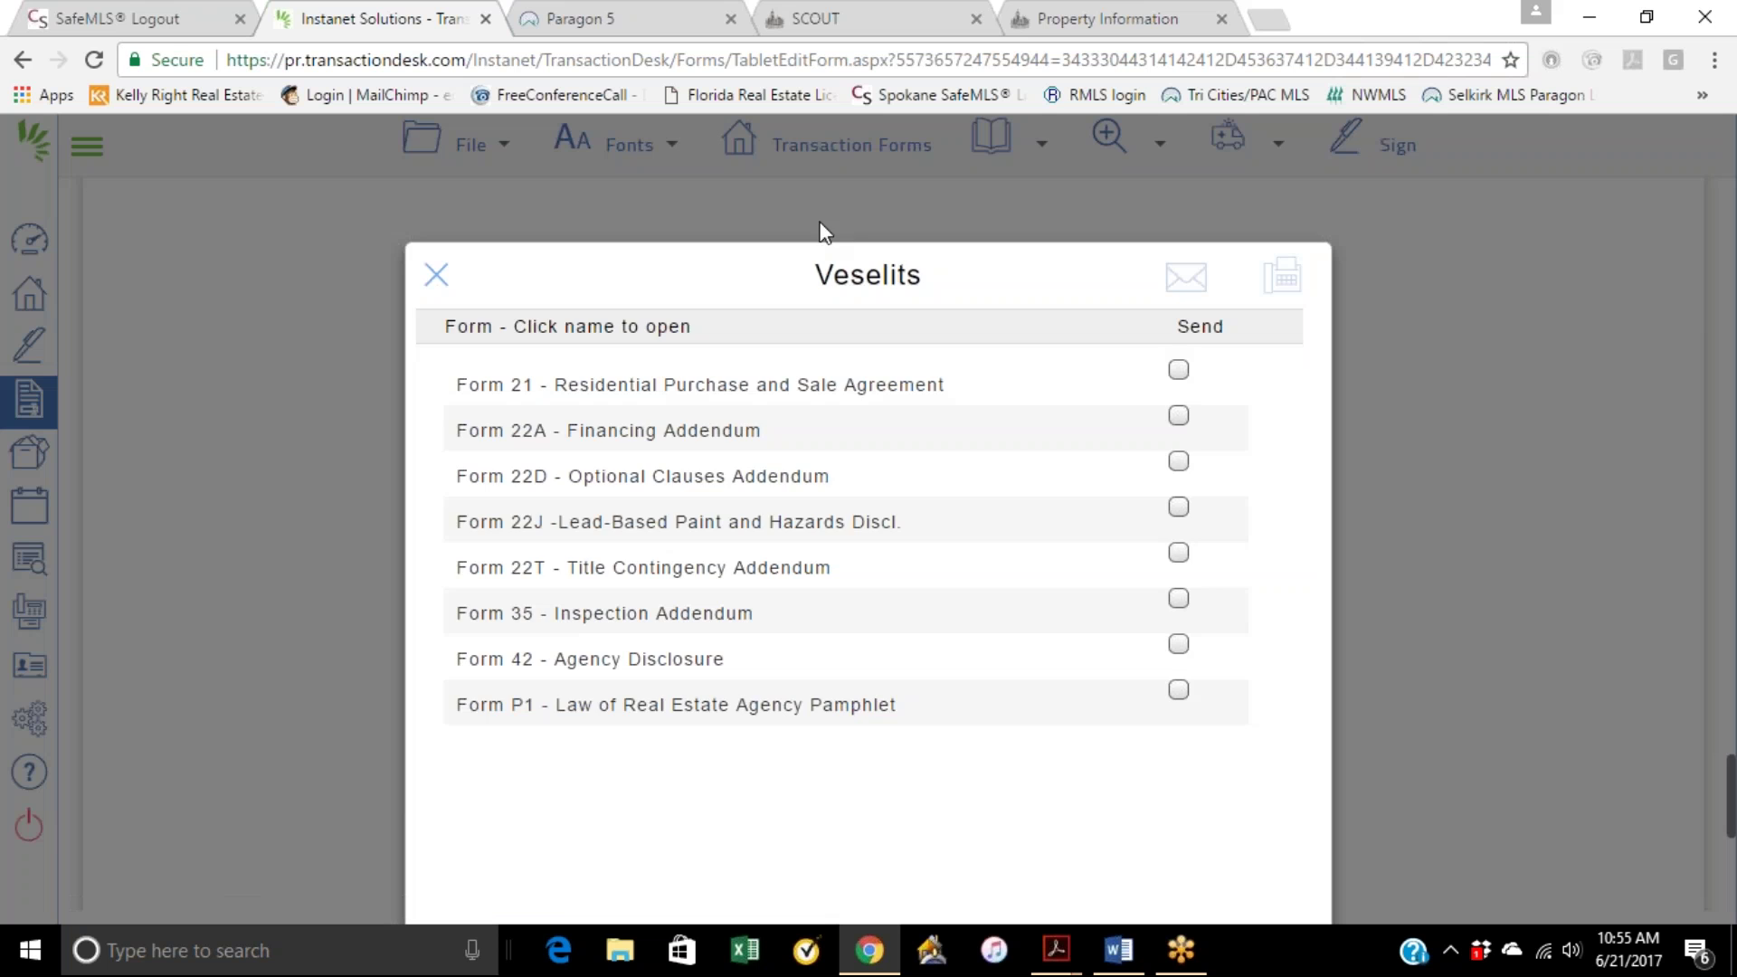
pyautogui.click(660, 476)
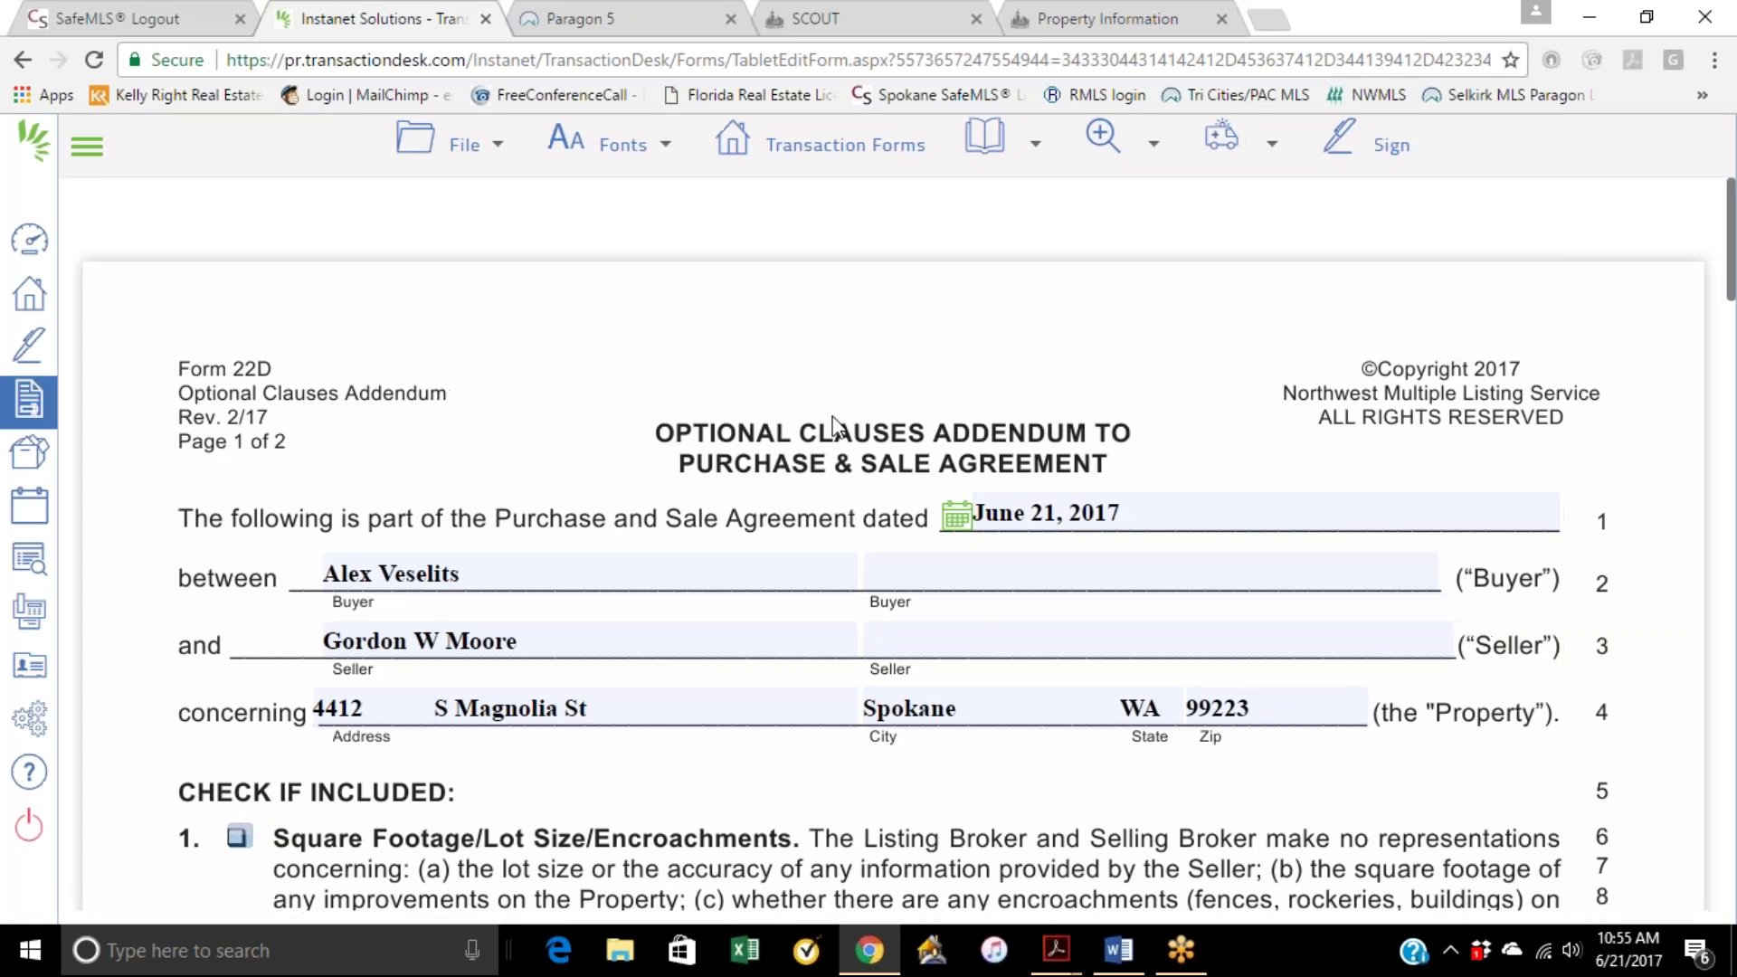
# Step: Include the Square Footage/Lot Size/Encroachments clause and choose Standard Owner's Coverage title insurance
pyautogui.scroll(-3, 729, 434)
pyautogui.scroll(-1, 727, 440)
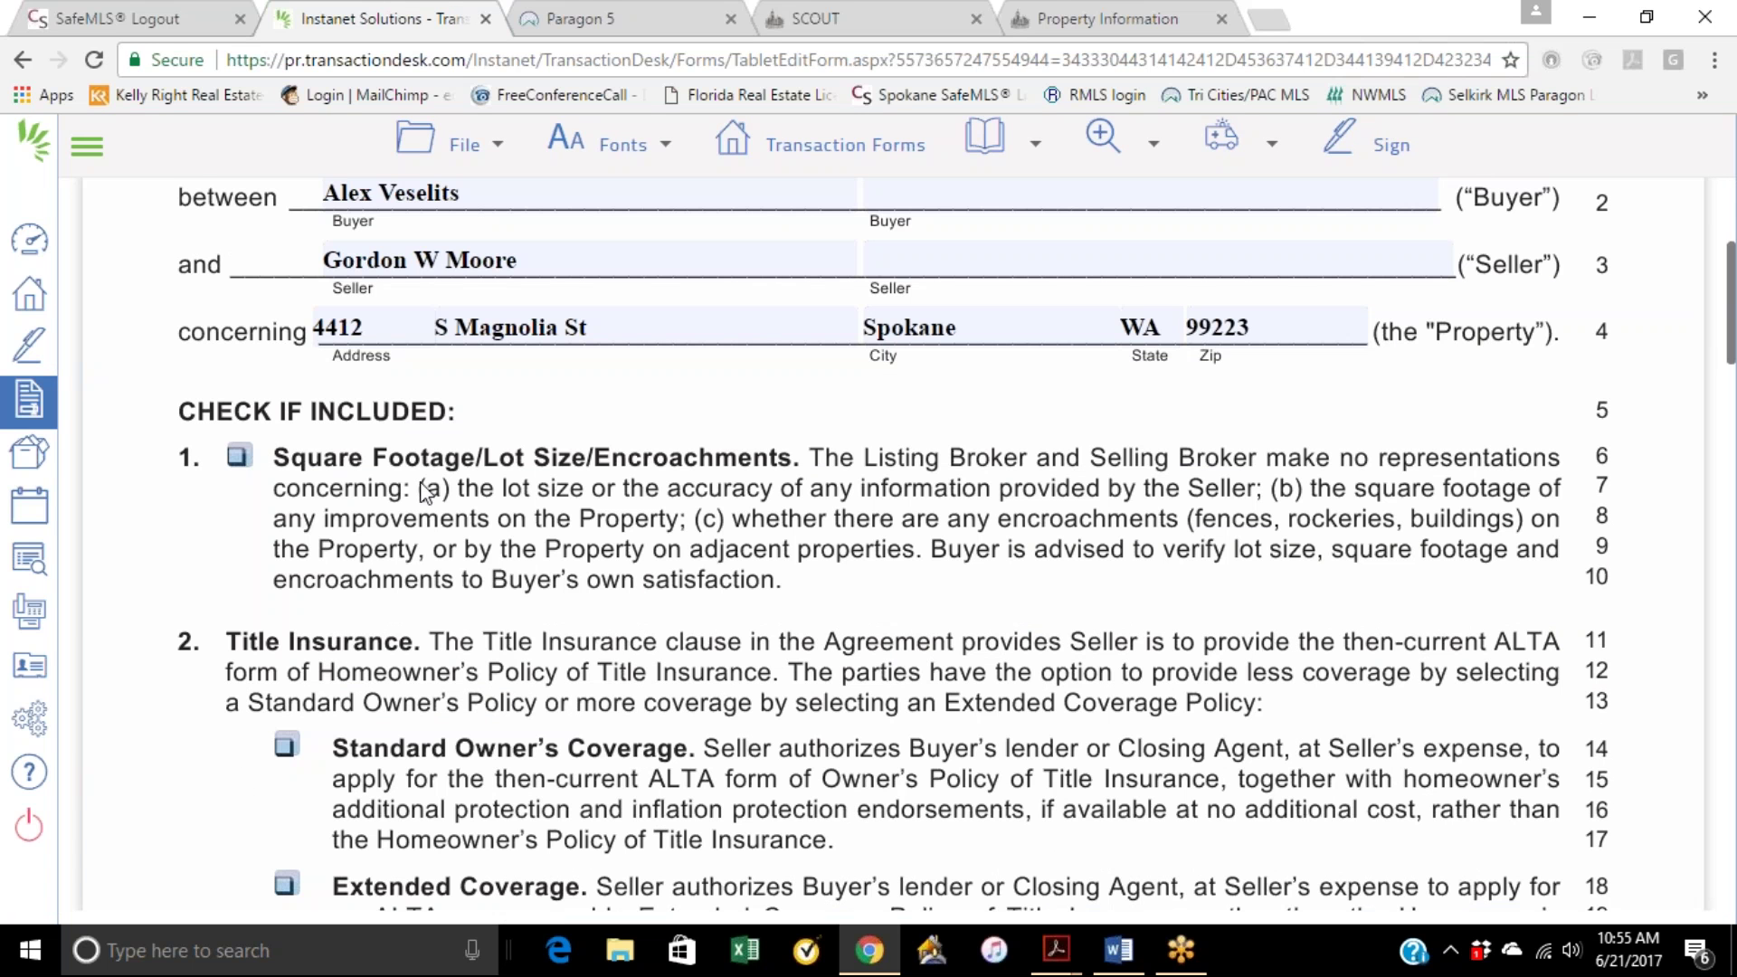
pyautogui.click(238, 461)
pyautogui.scroll(-1, 779, 505)
pyautogui.scroll(-3, 780, 506)
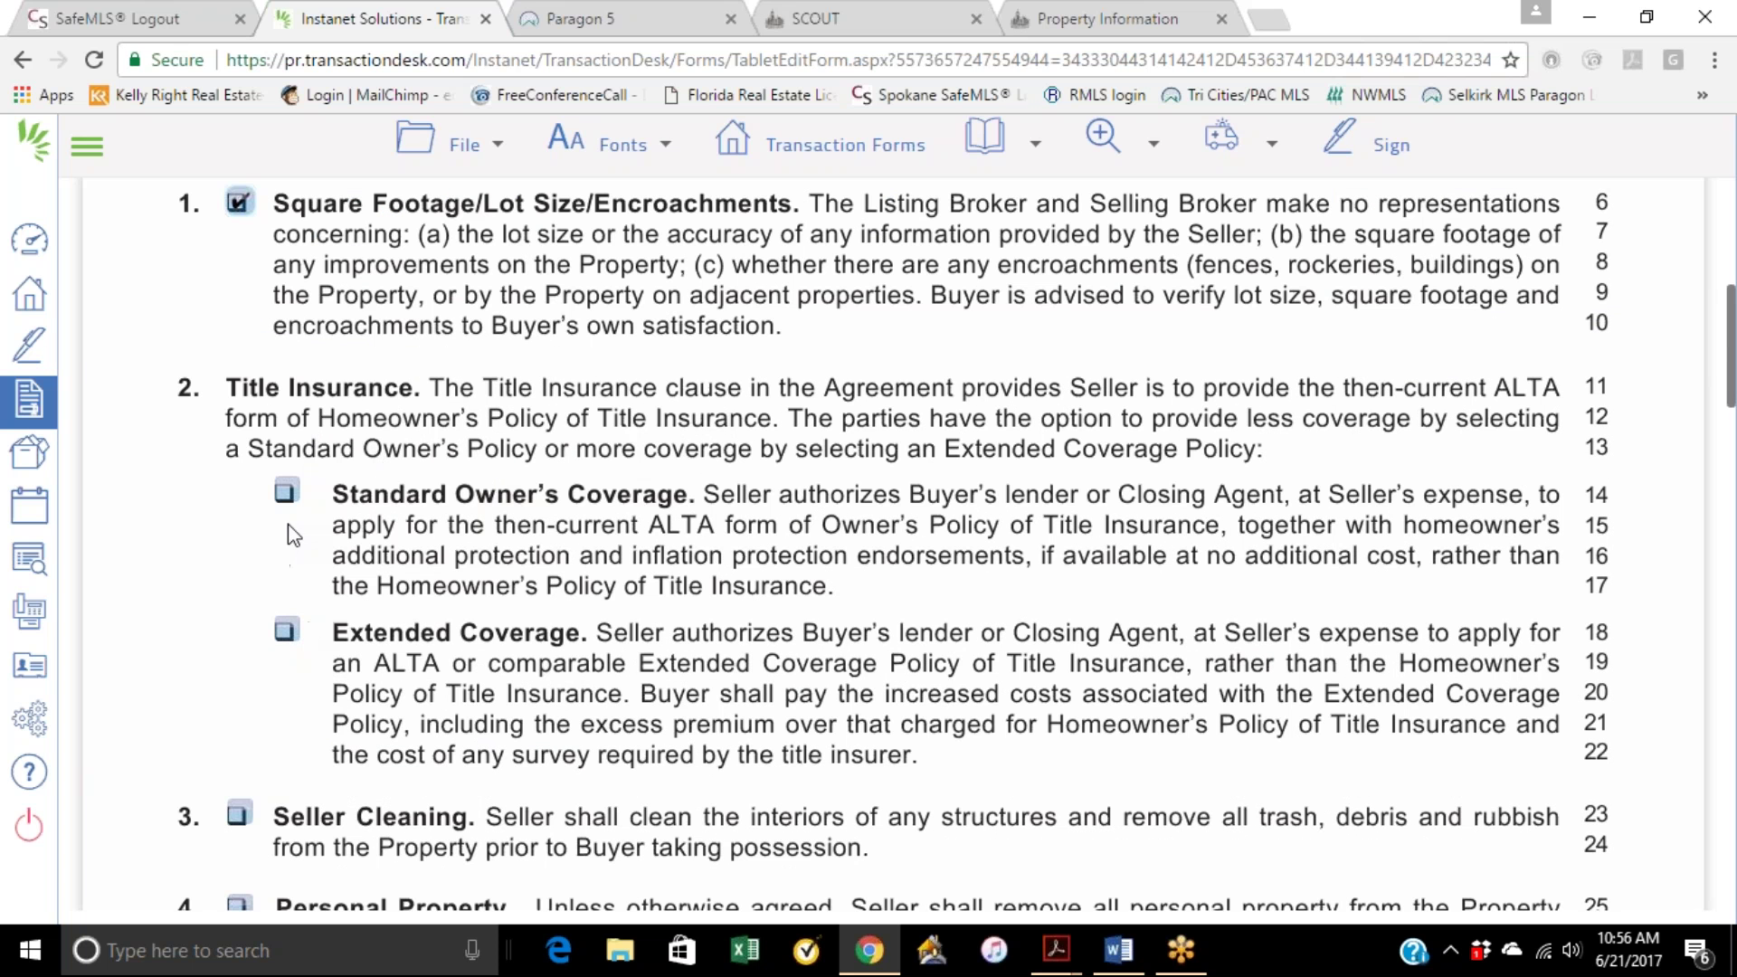
pyautogui.click(286, 491)
pyautogui.scroll(-1, 847, 696)
pyautogui.scroll(-1, 800, 568)
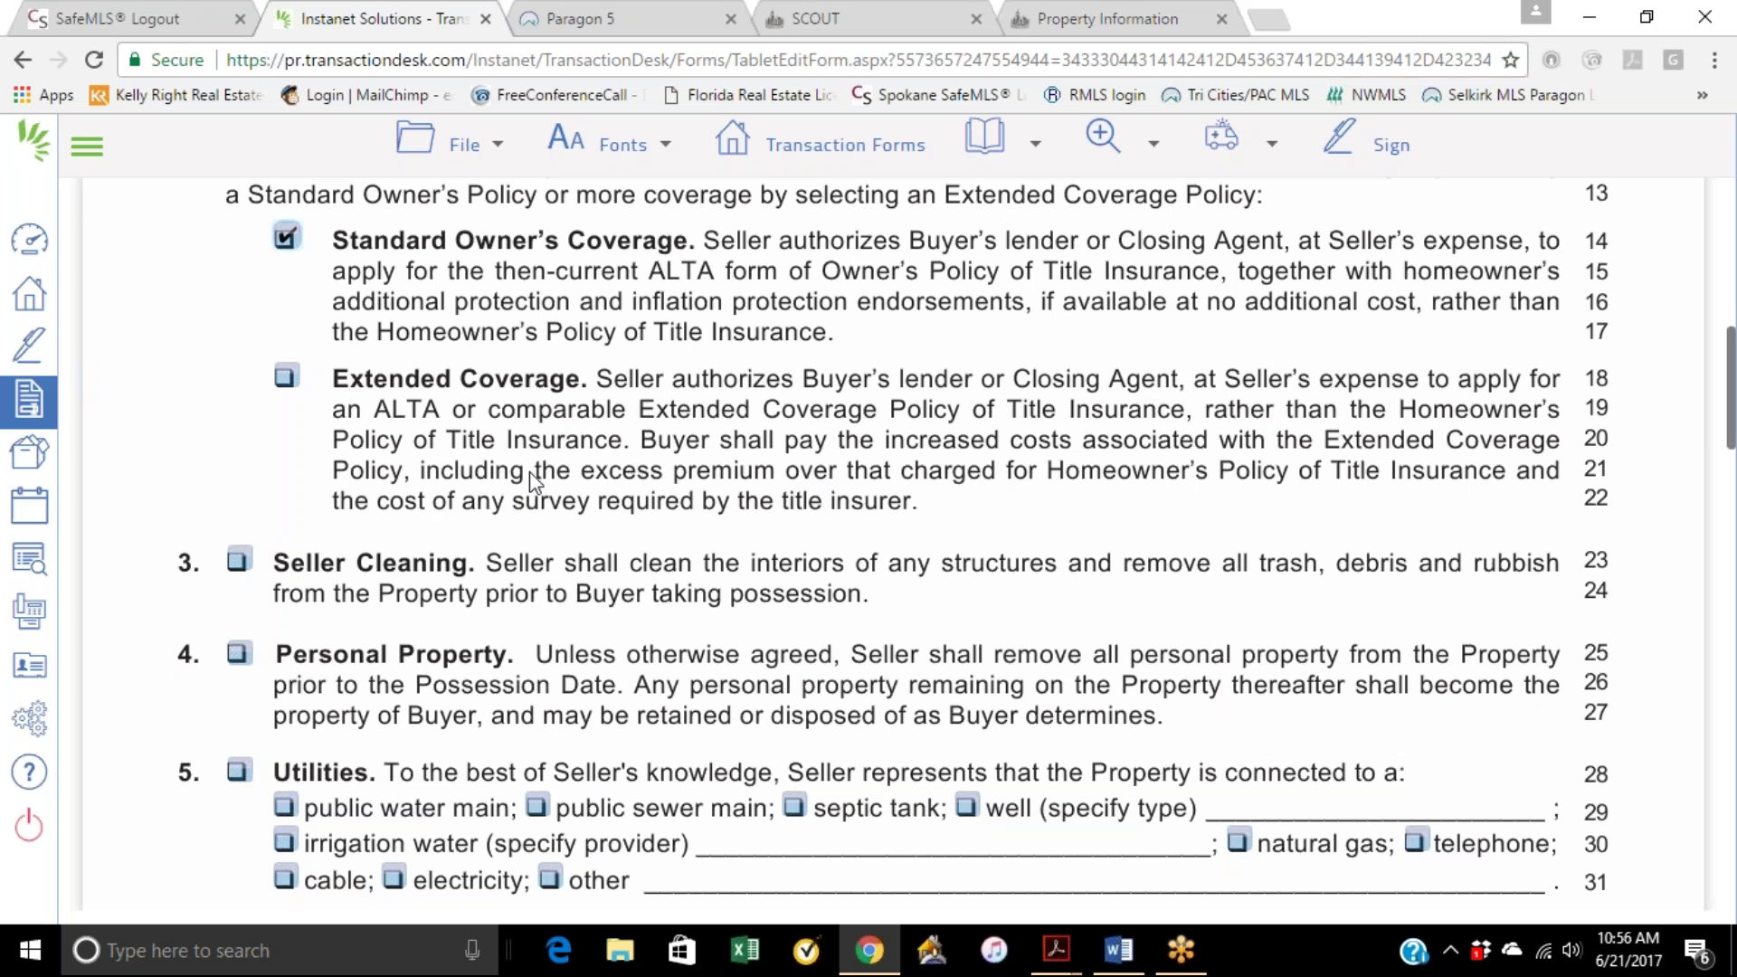
# Step: Include the Seller Cleaning and Personal Property clauses
pyautogui.click(238, 561)
pyautogui.scroll(-1, 407, 579)
pyautogui.click(236, 532)
pyautogui.scroll(-1, 533, 563)
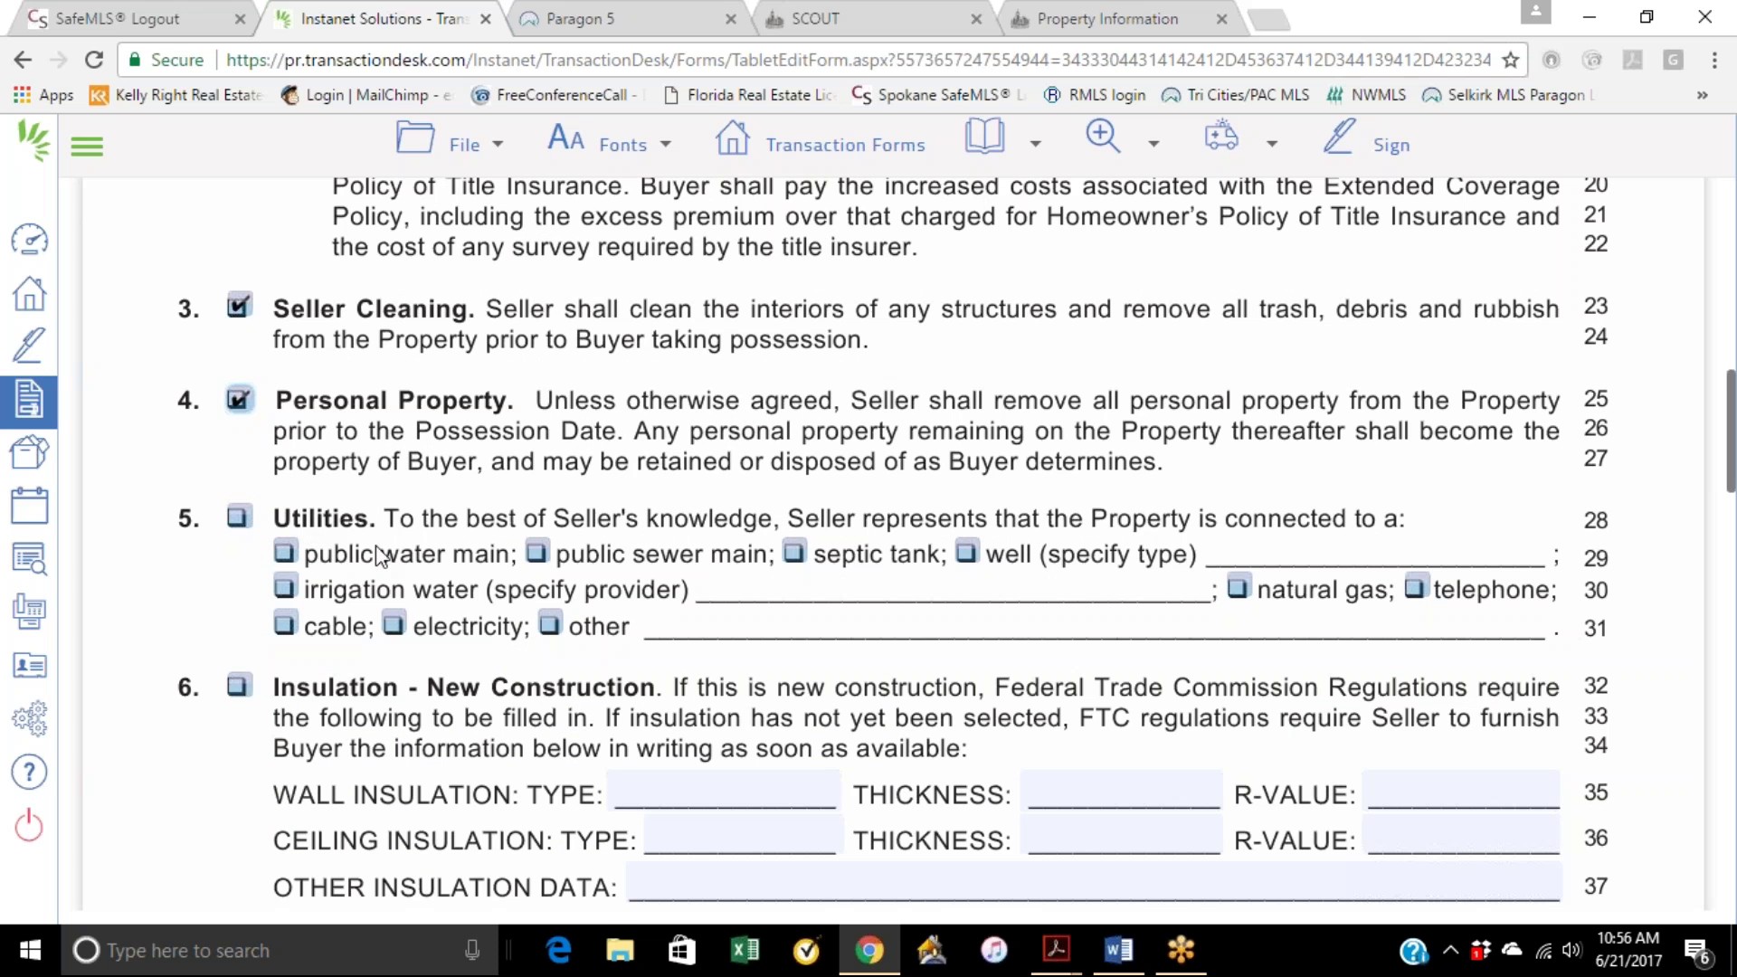
# Step: Check the Utilities clause with public water main as the only connection
pyautogui.click(238, 516)
pyautogui.click(286, 556)
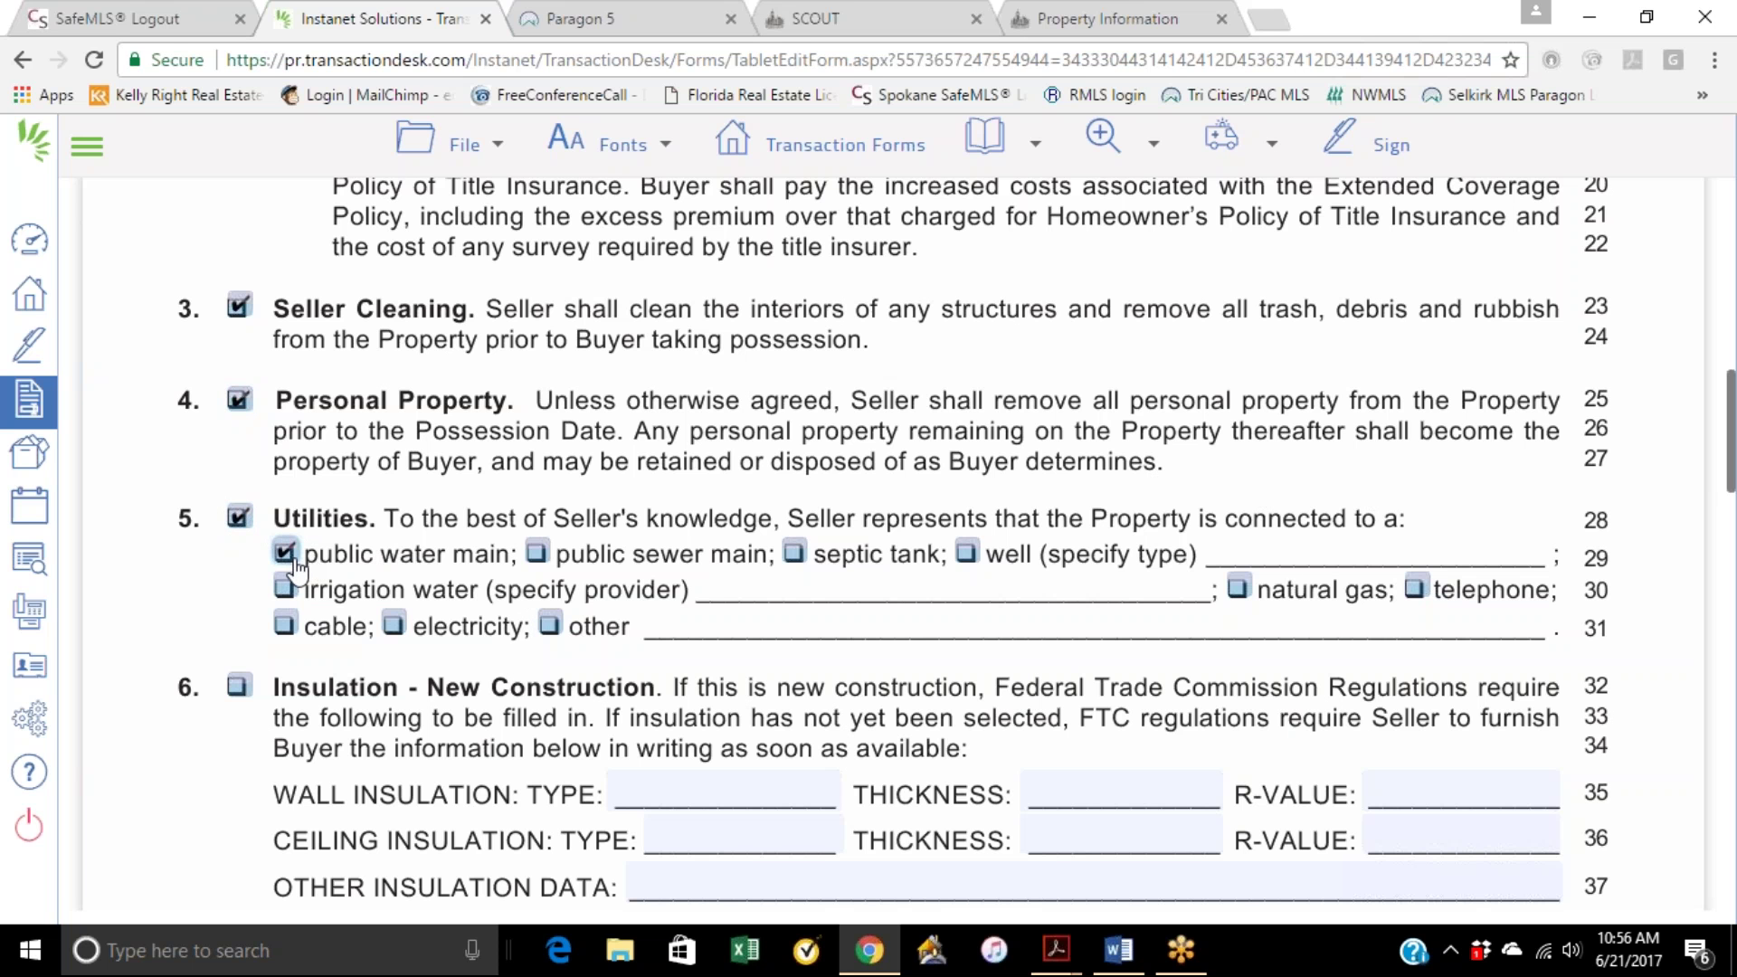
pyautogui.click(538, 556)
pyautogui.click(795, 551)
pyautogui.click(537, 552)
pyautogui.click(798, 551)
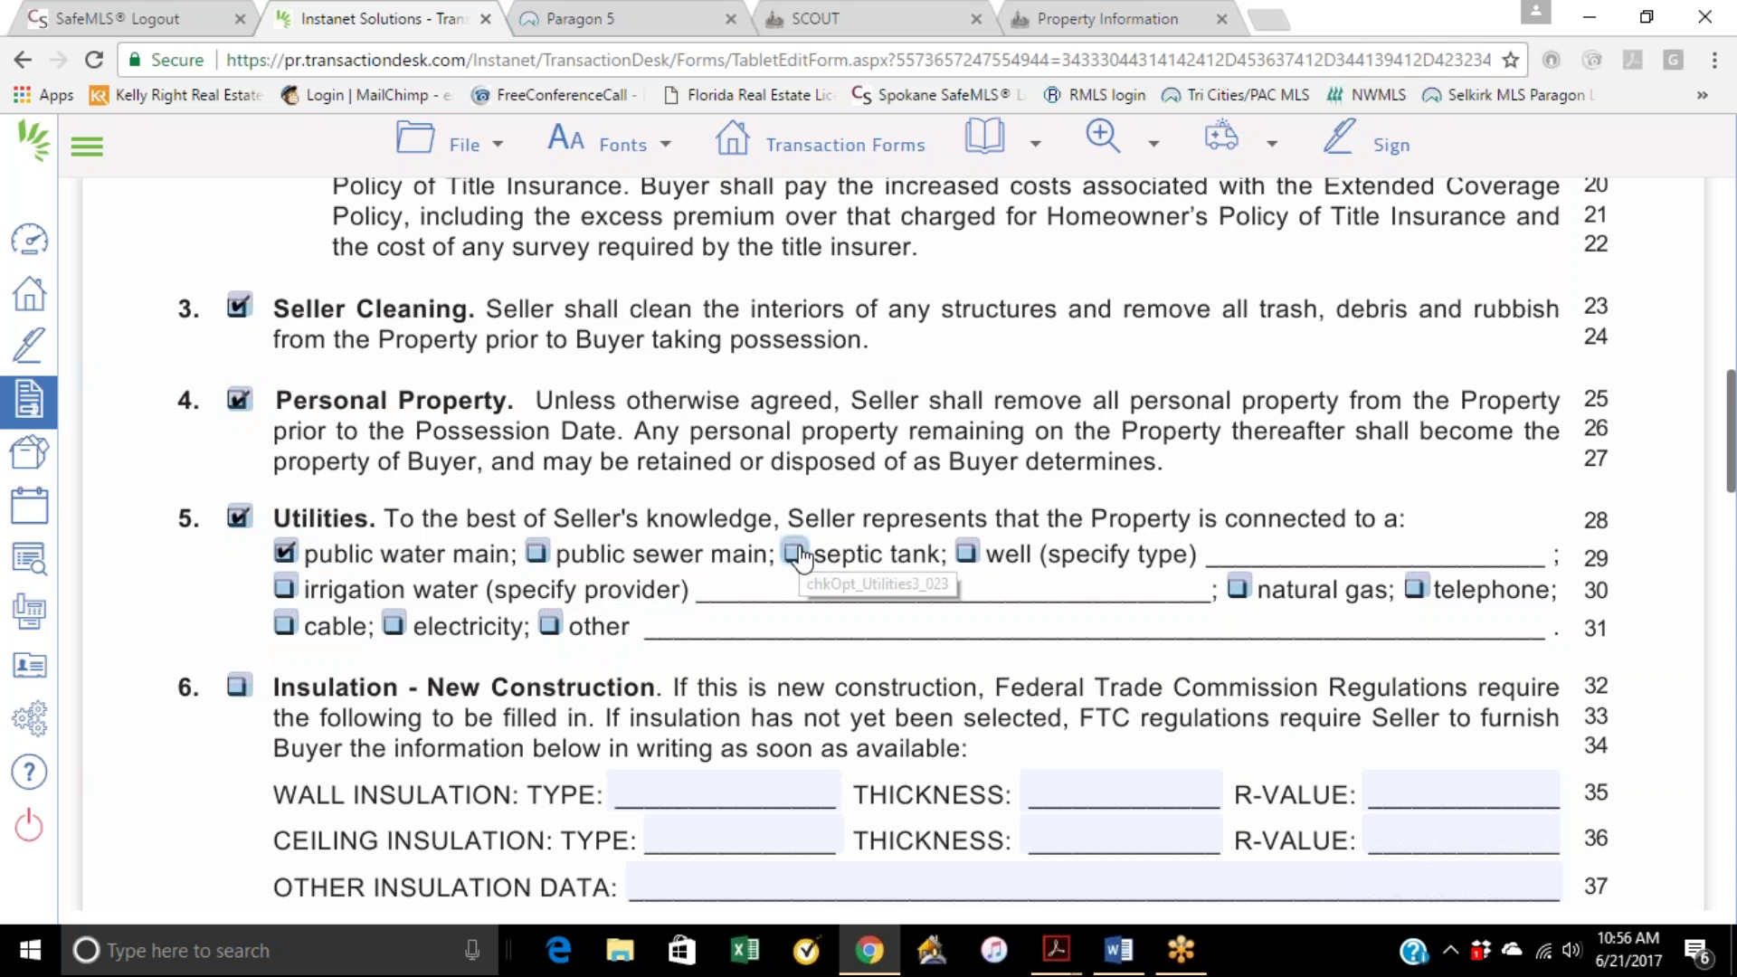
pyautogui.scroll(-1, 389, 633)
pyautogui.scroll(-4, 540, 588)
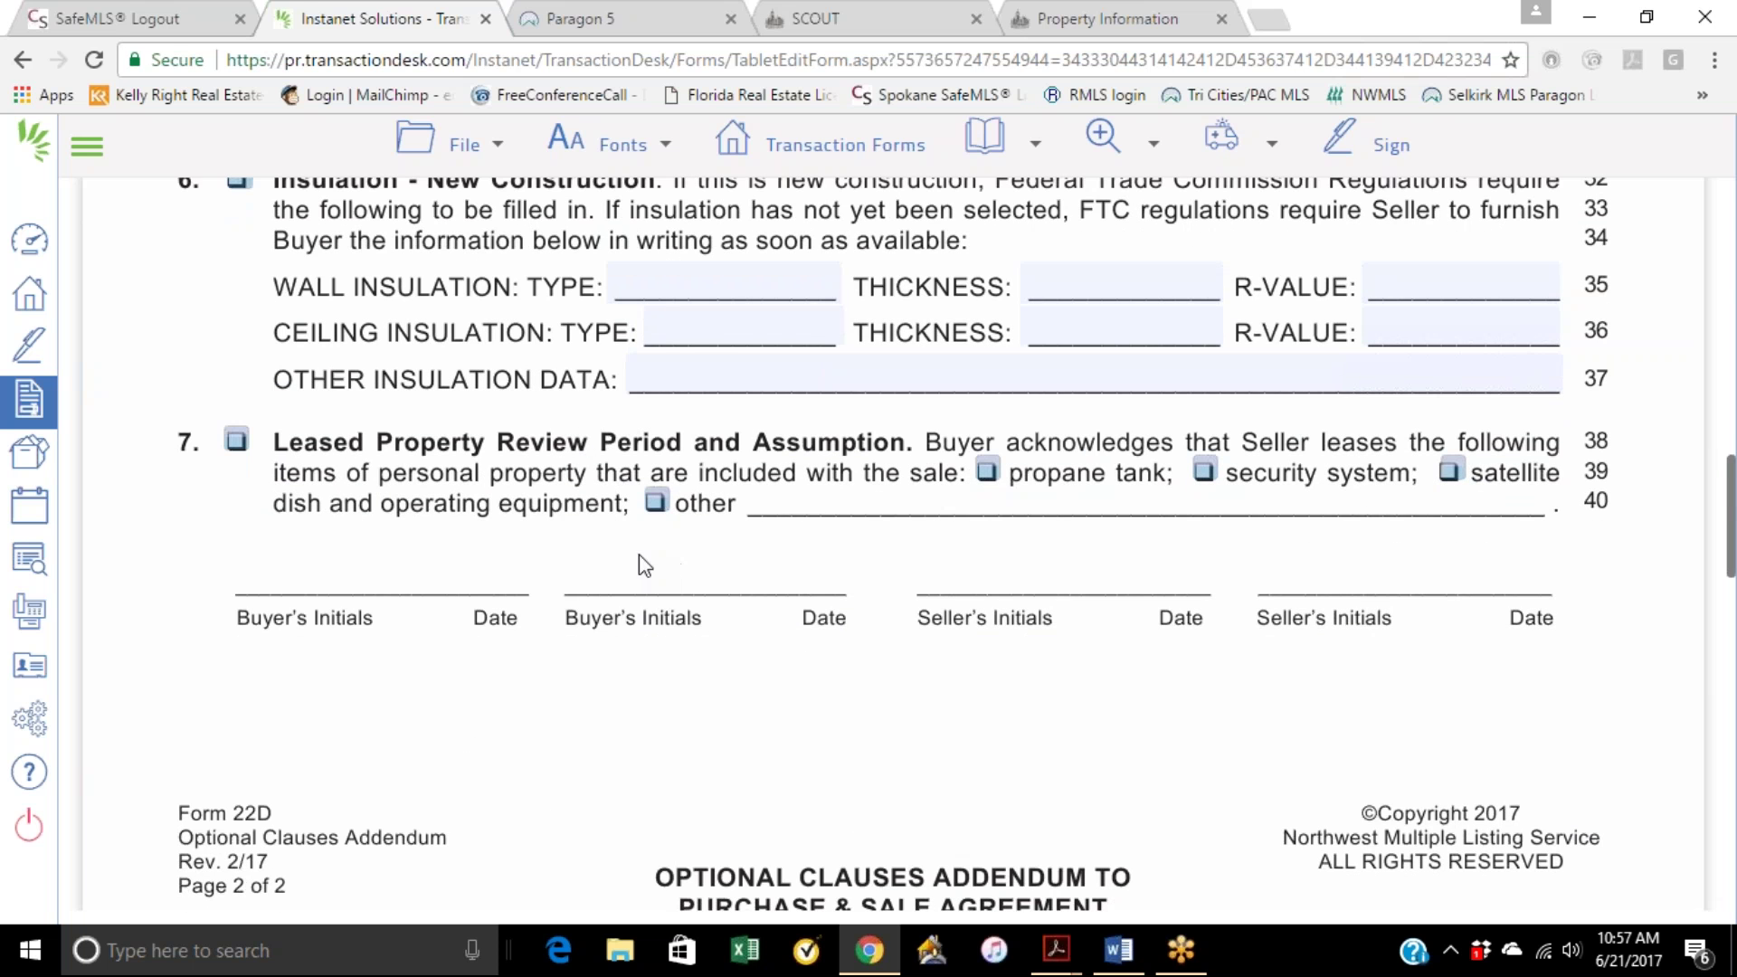
# Step: Check section 8, Homeowners' Association Review Period, on Form 22D
pyautogui.scroll(-8, 399, 535)
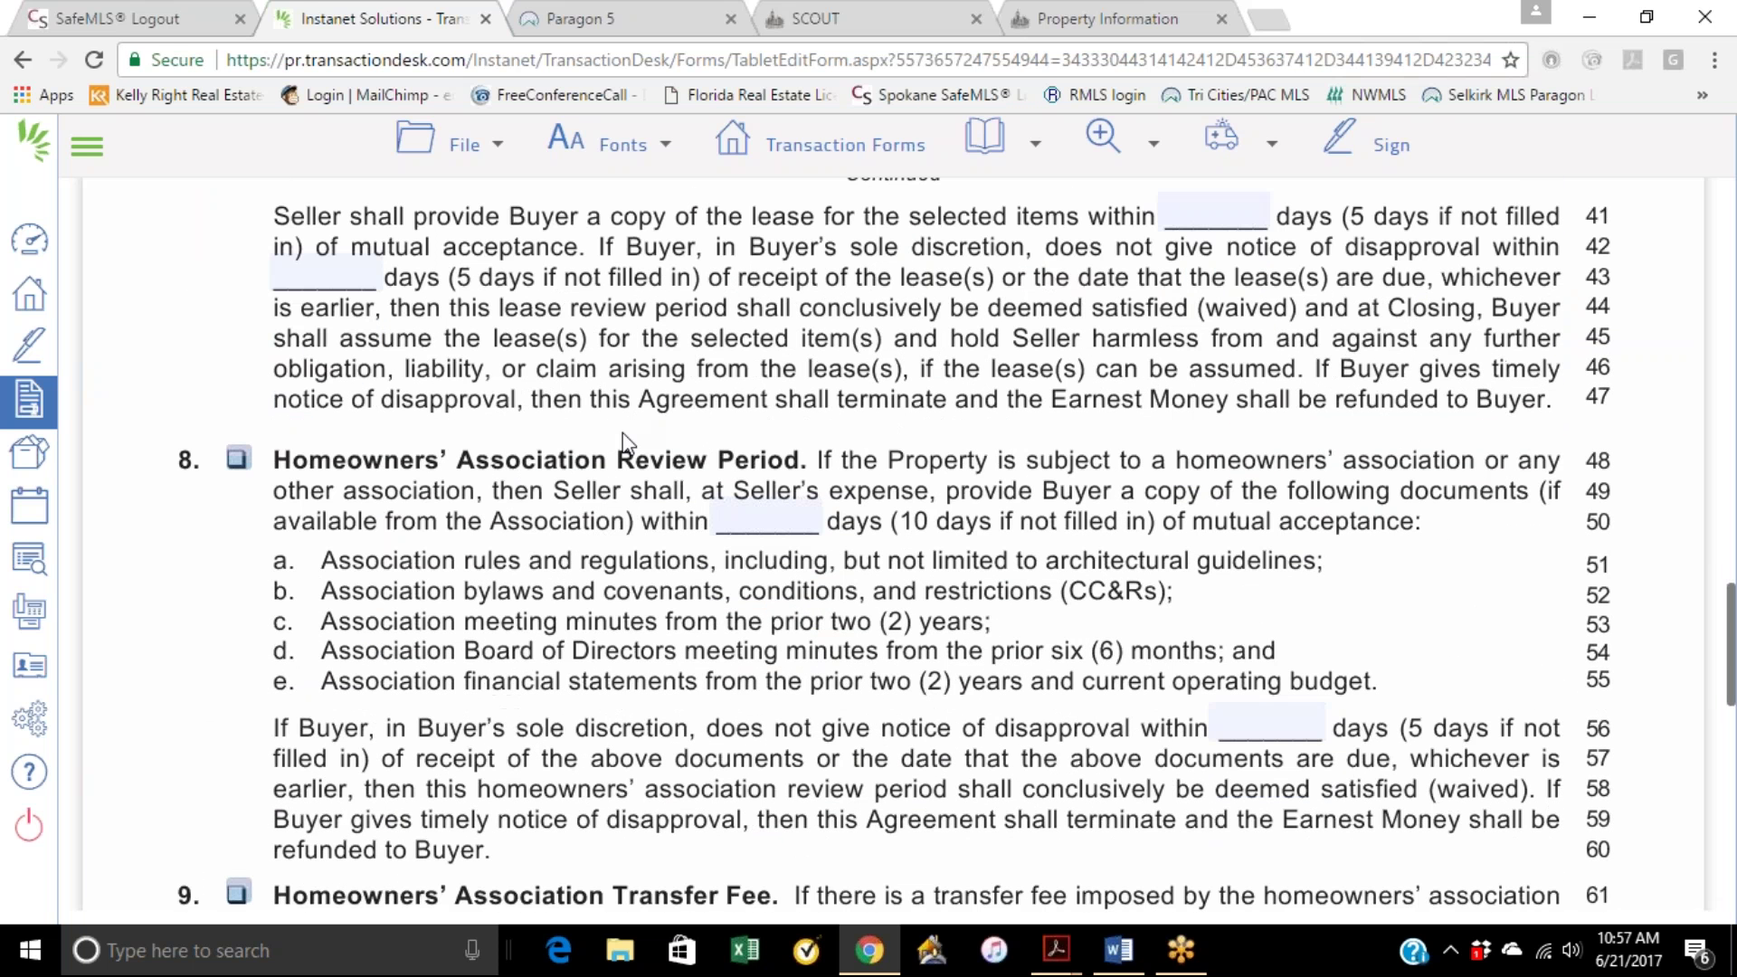
pyautogui.click(237, 458)
# Step: Check the Home Warranty (section 11) and Excluded Item(s) (section 10) clauses
pyautogui.scroll(-4, 726, 425)
pyautogui.scroll(2, 727, 425)
pyautogui.scroll(-5, 726, 425)
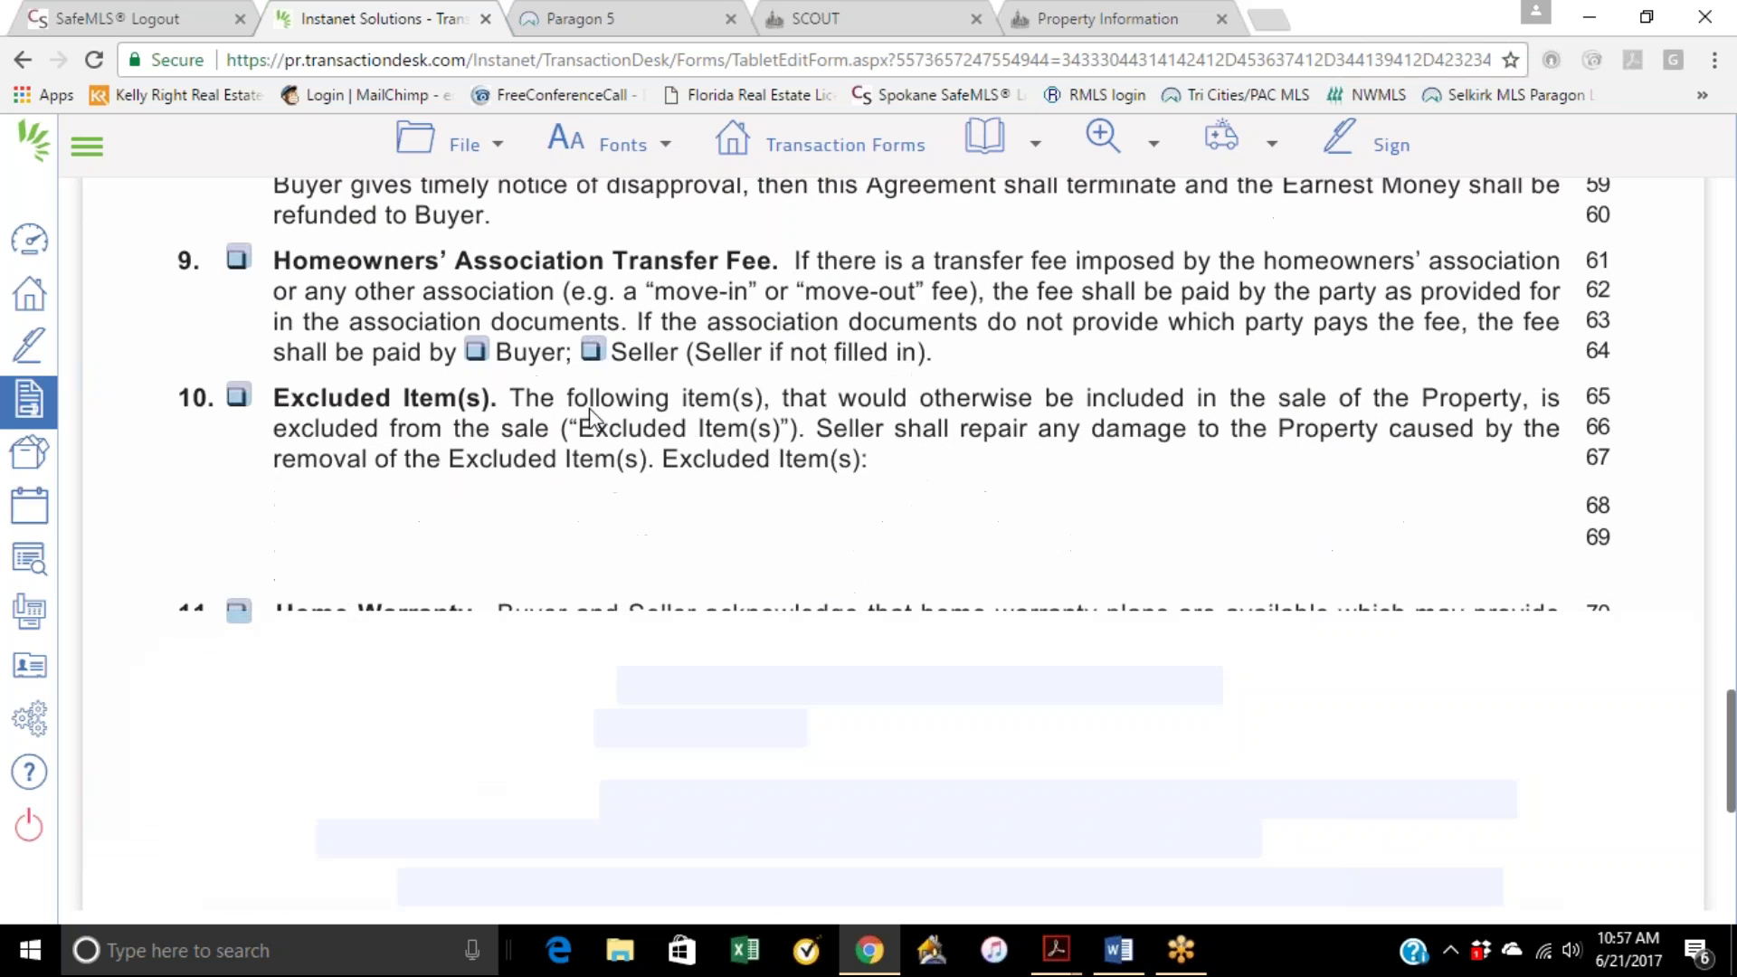
pyautogui.scroll(-3, 590, 416)
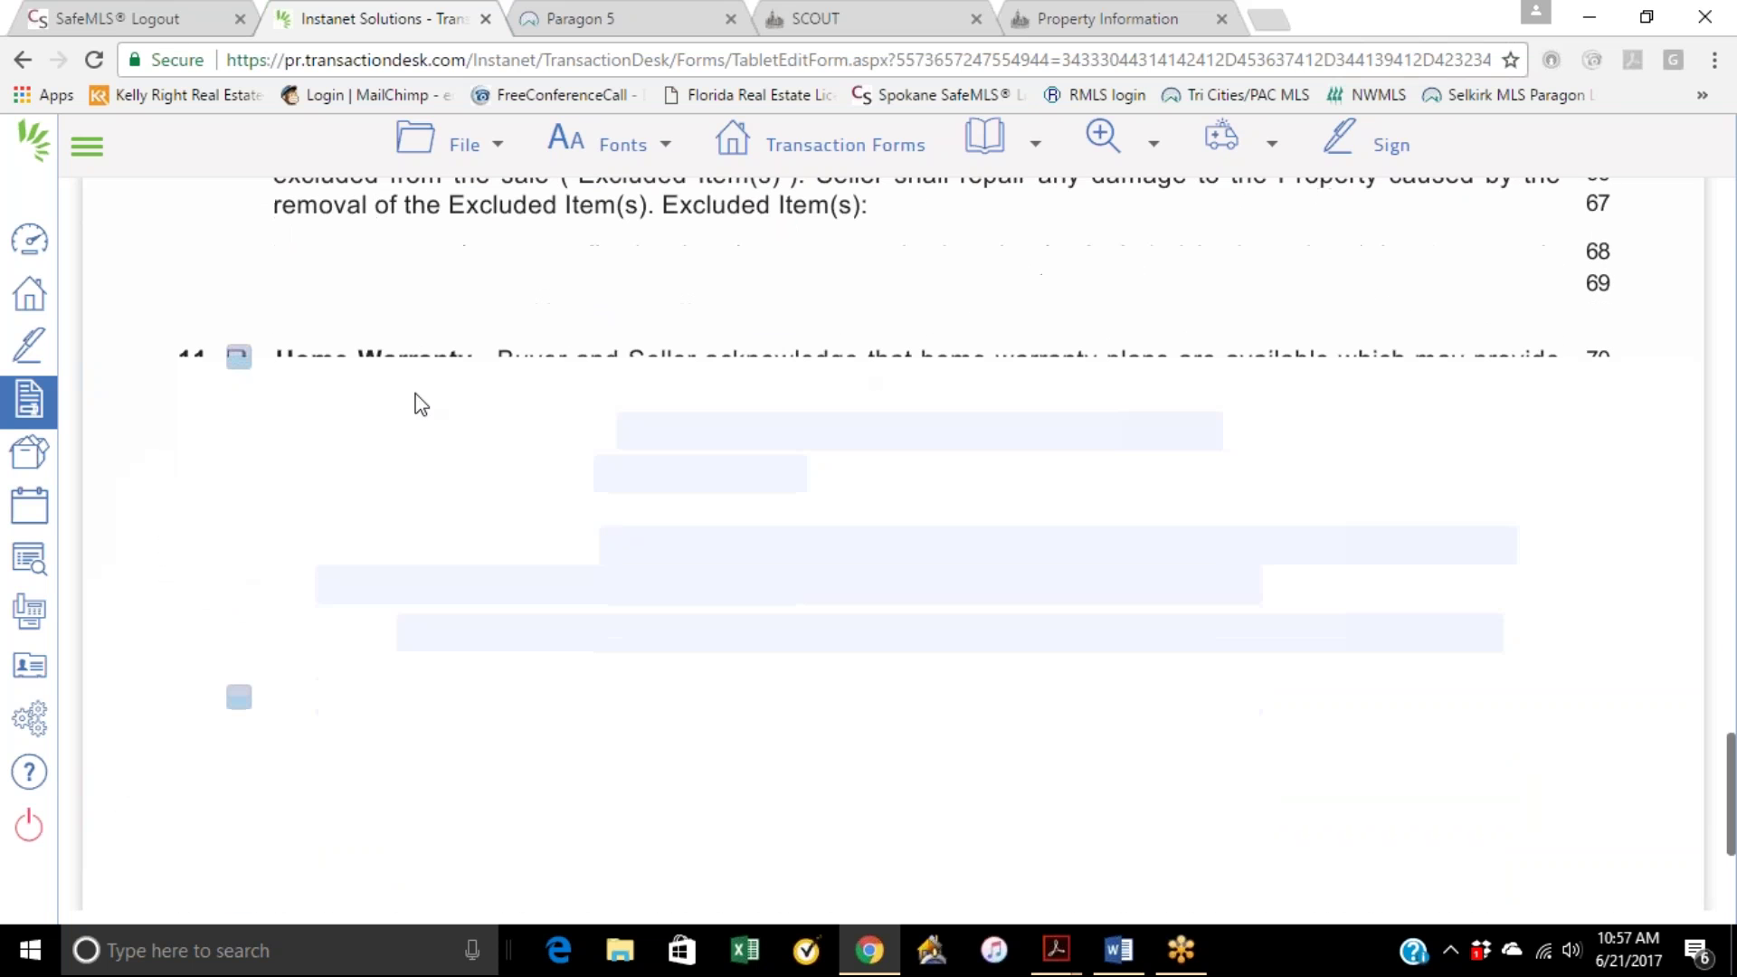
pyautogui.click(238, 357)
pyautogui.scroll(-2, 430, 330)
pyautogui.scroll(-2, 527, 404)
pyautogui.scroll(6, 527, 403)
pyautogui.scroll(-4, 599, 507)
pyautogui.scroll(-2, 597, 503)
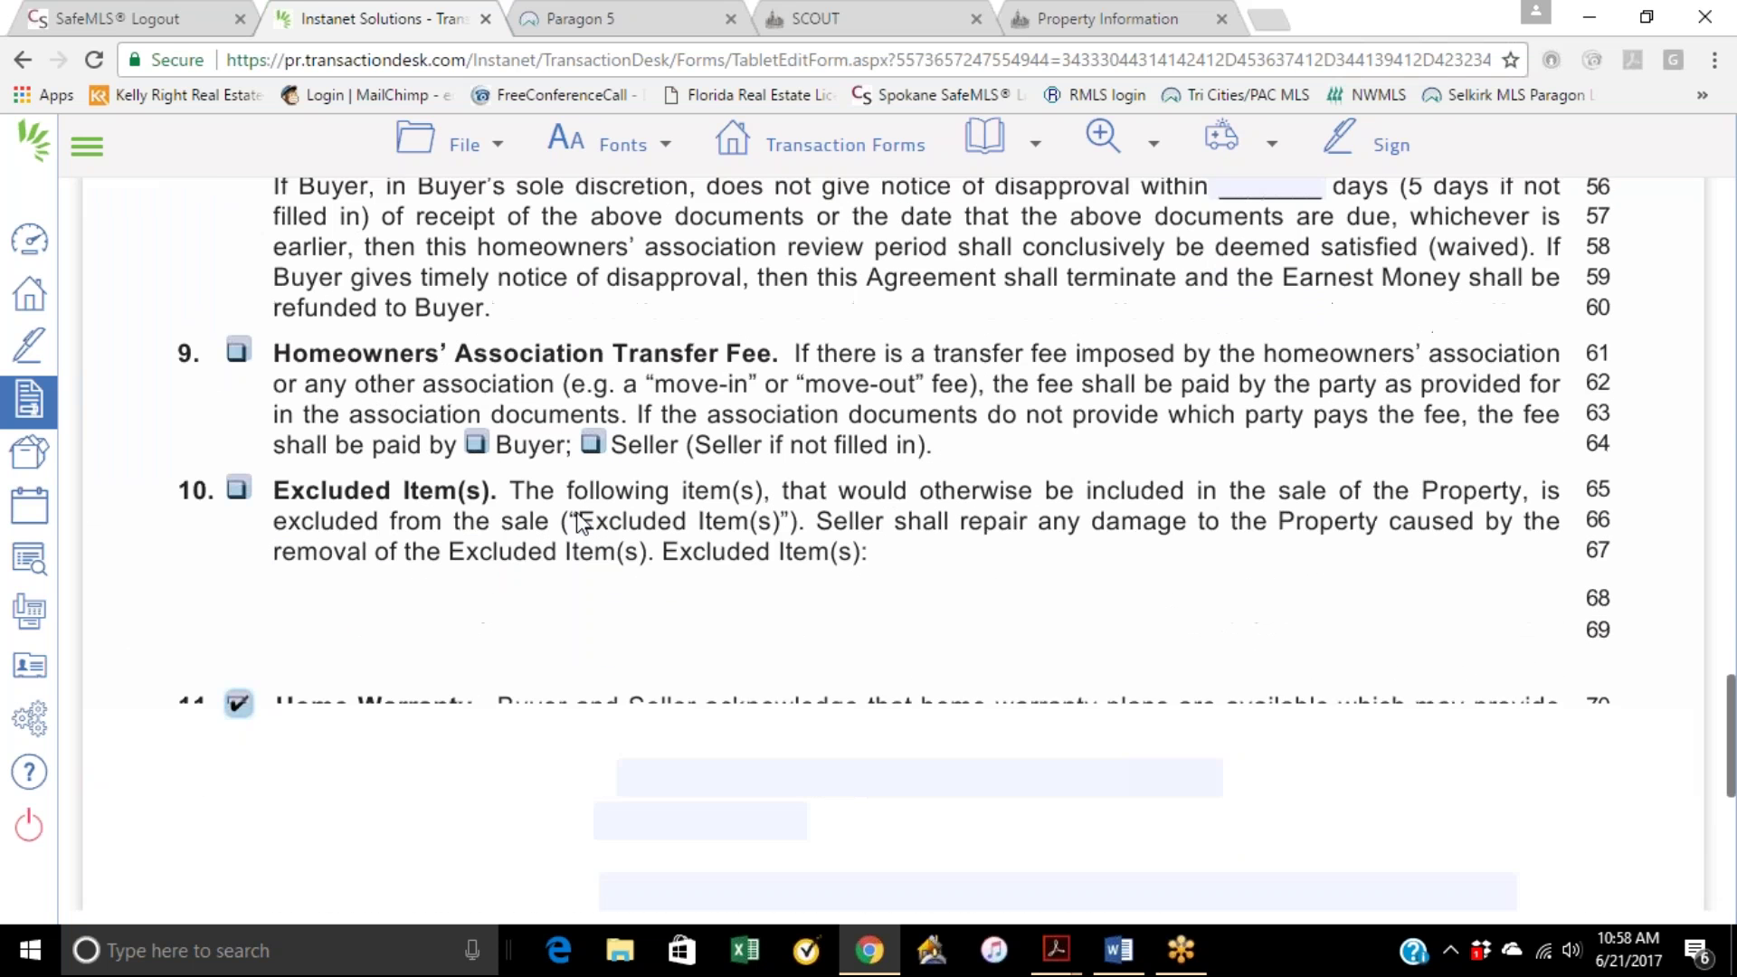
pyautogui.click(238, 454)
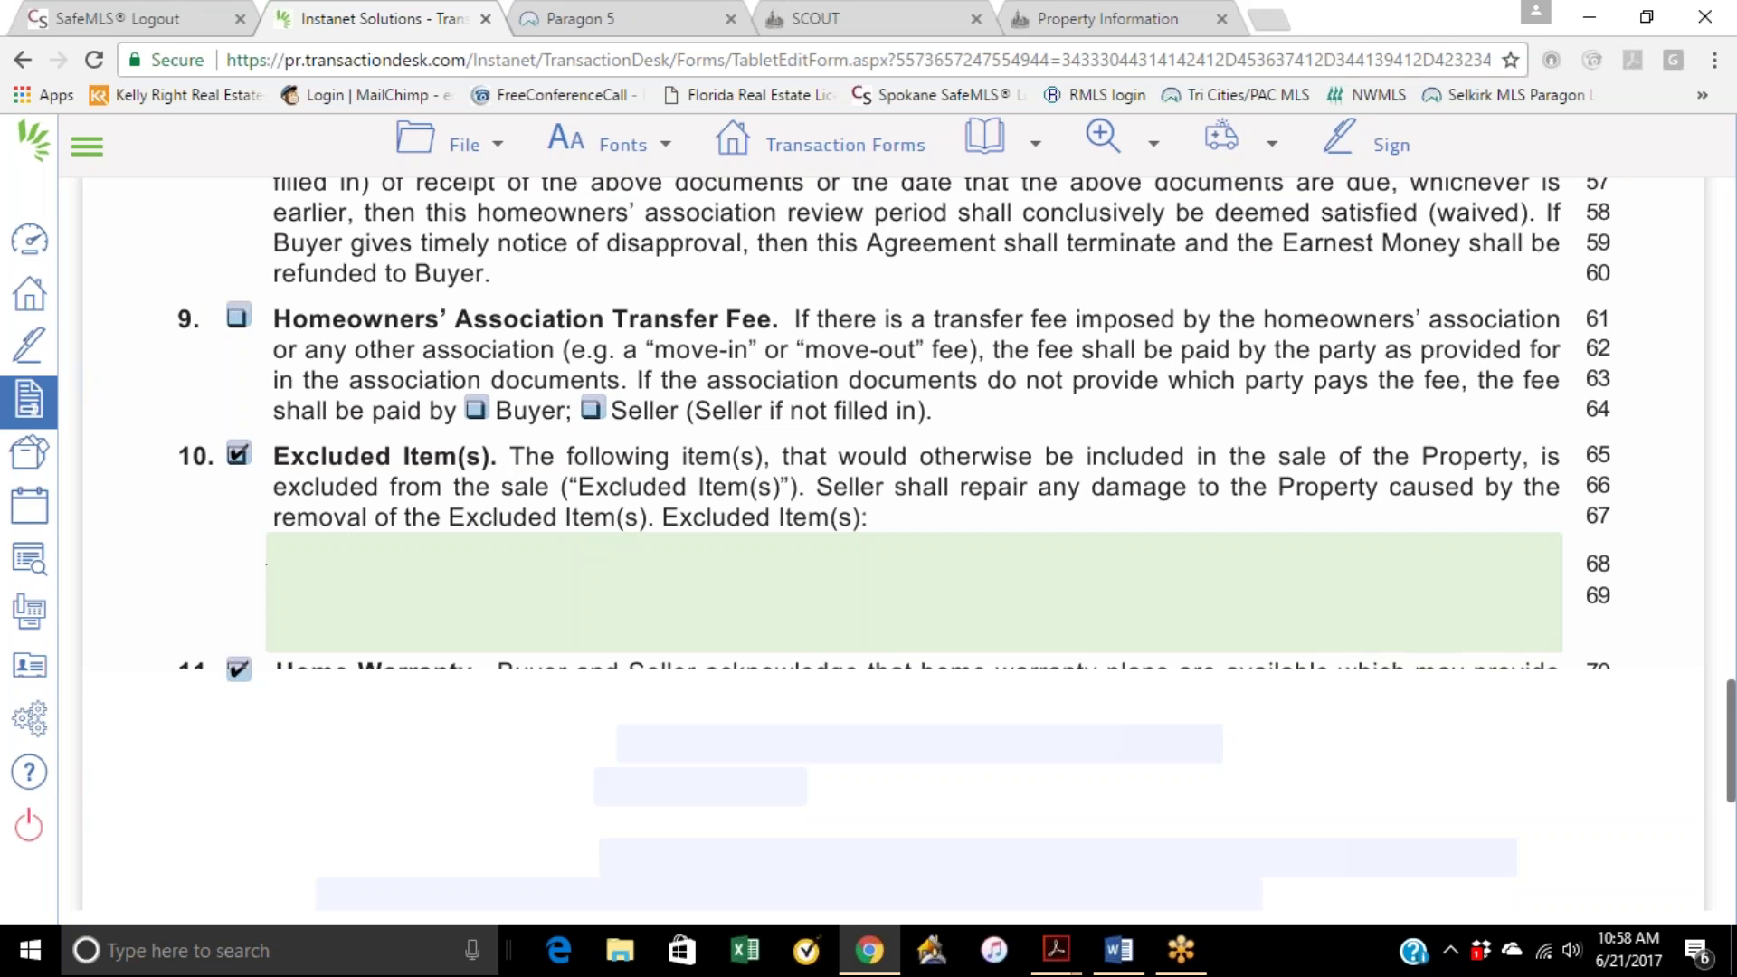
pyautogui.scroll(-3, 377, 547)
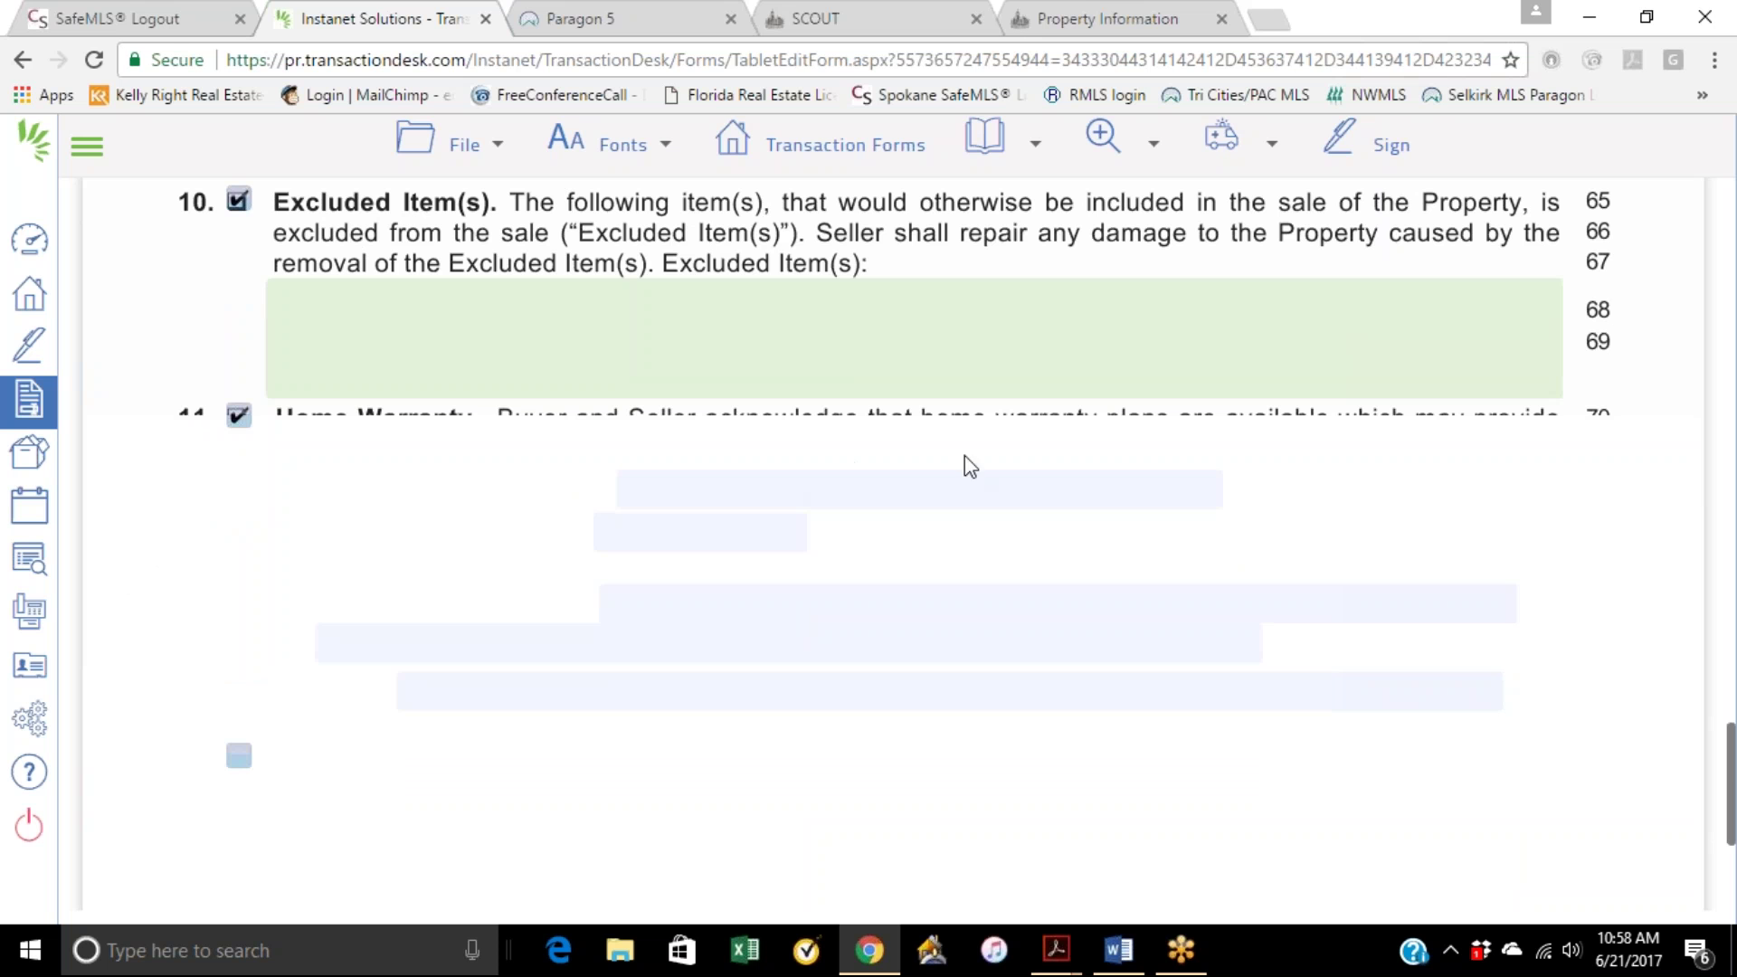
pyautogui.scroll(-4, 1238, 600)
pyautogui.scroll(7, 820, 636)
pyautogui.scroll(-1, 792, 638)
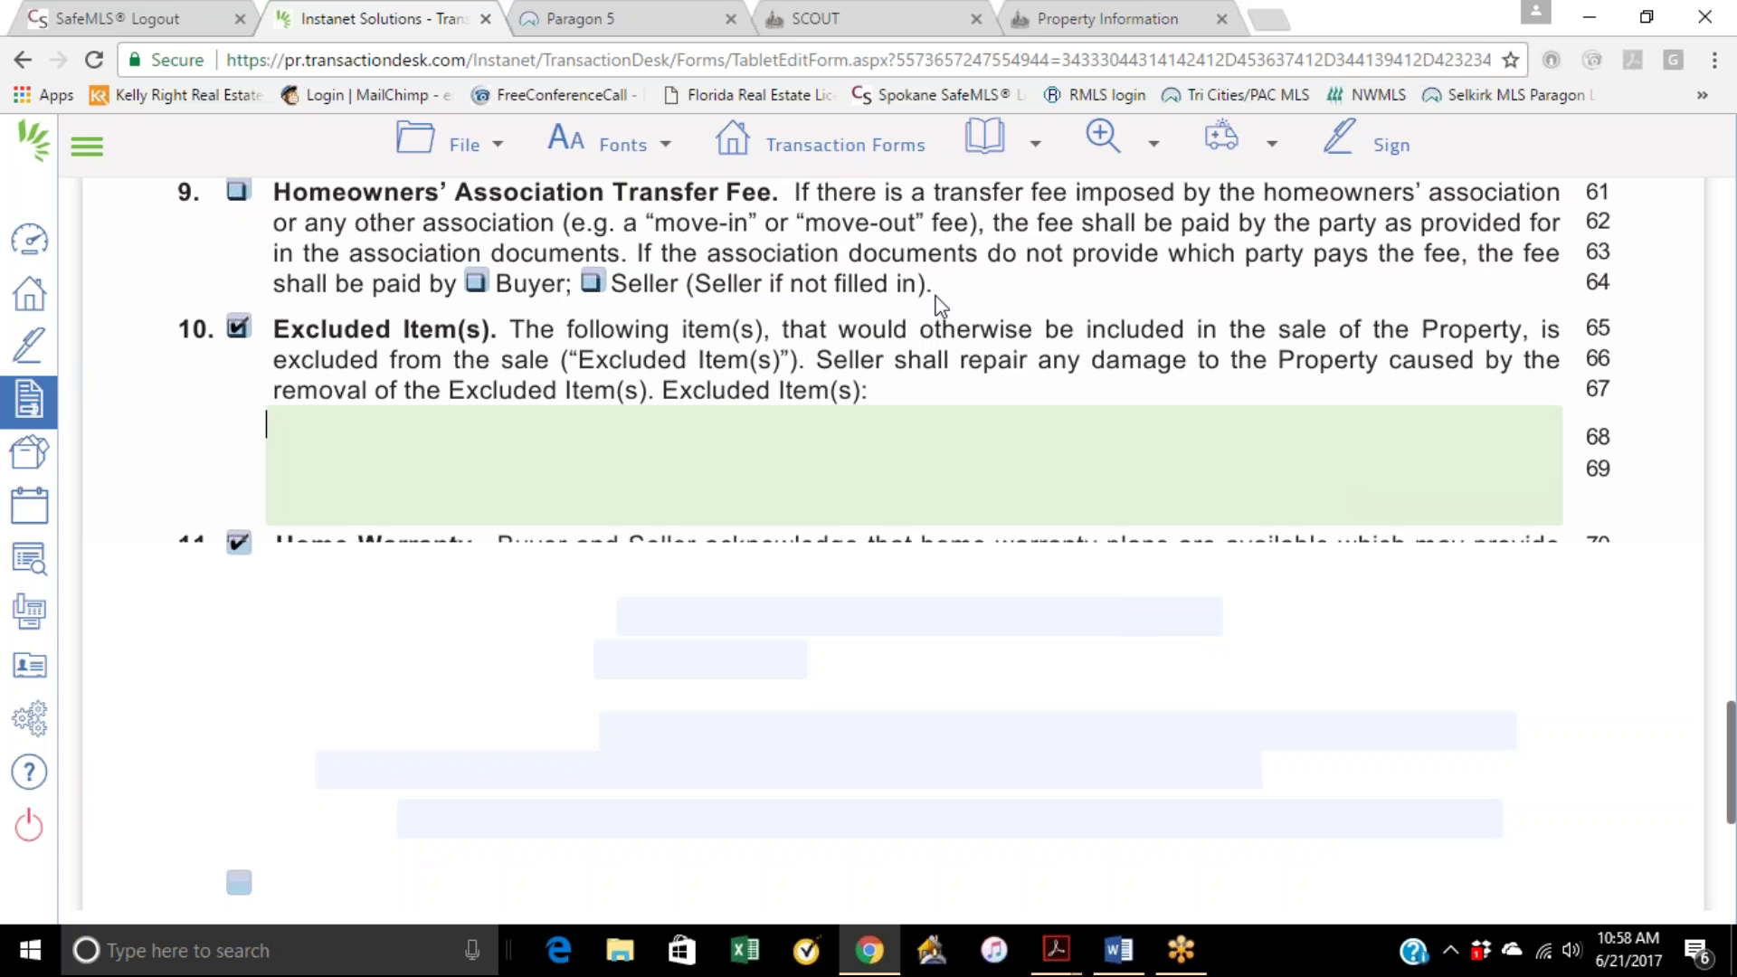
pyautogui.scroll(4, 729, 353)
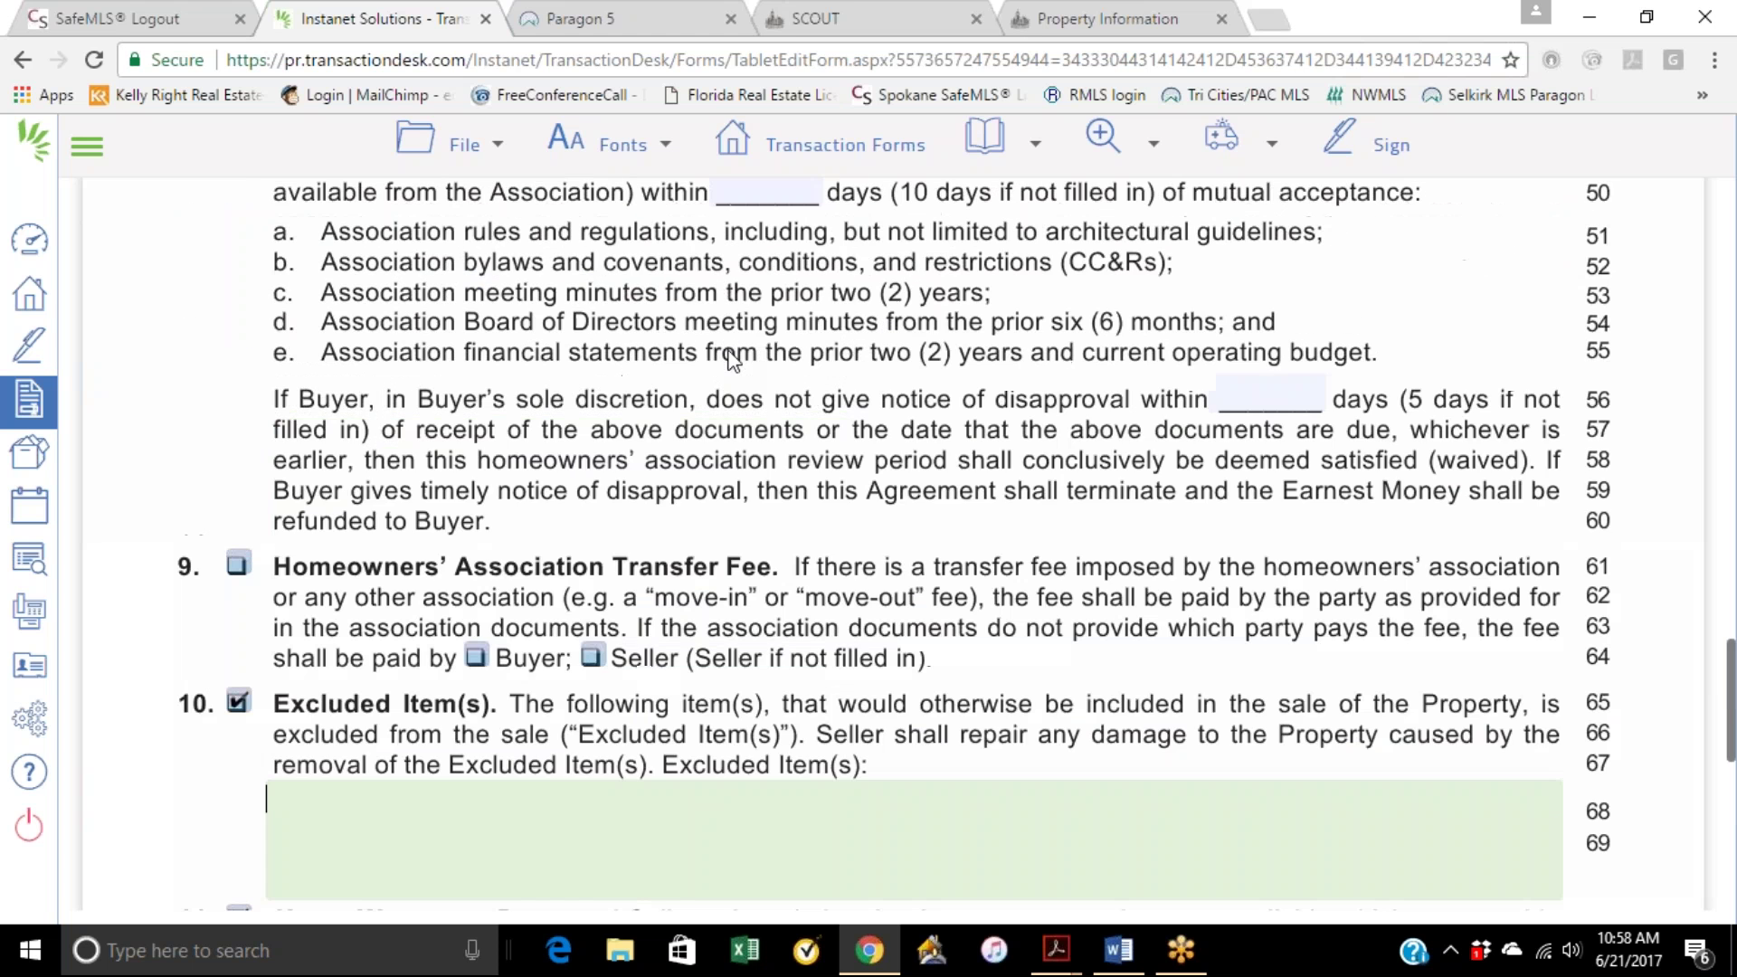
# Step: Save Form 22D via File > Save and bring up the transaction's forms list
pyautogui.click(467, 170)
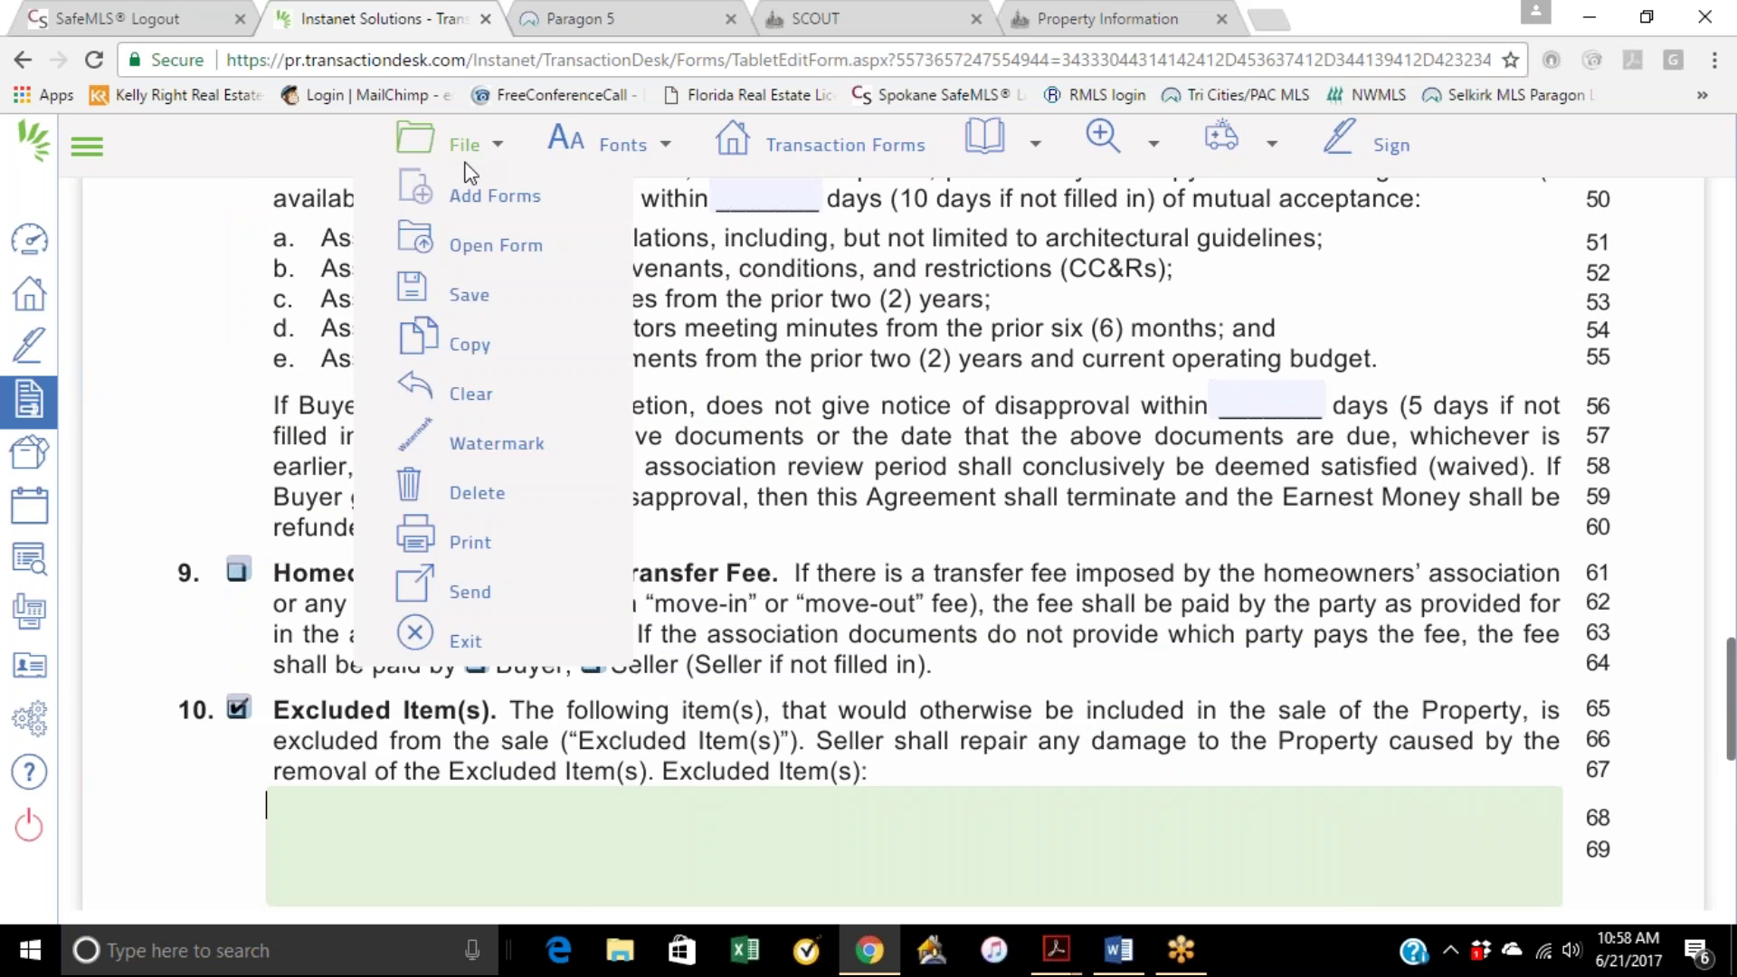
pyautogui.moveTo(462, 294)
pyautogui.click(697, 284)
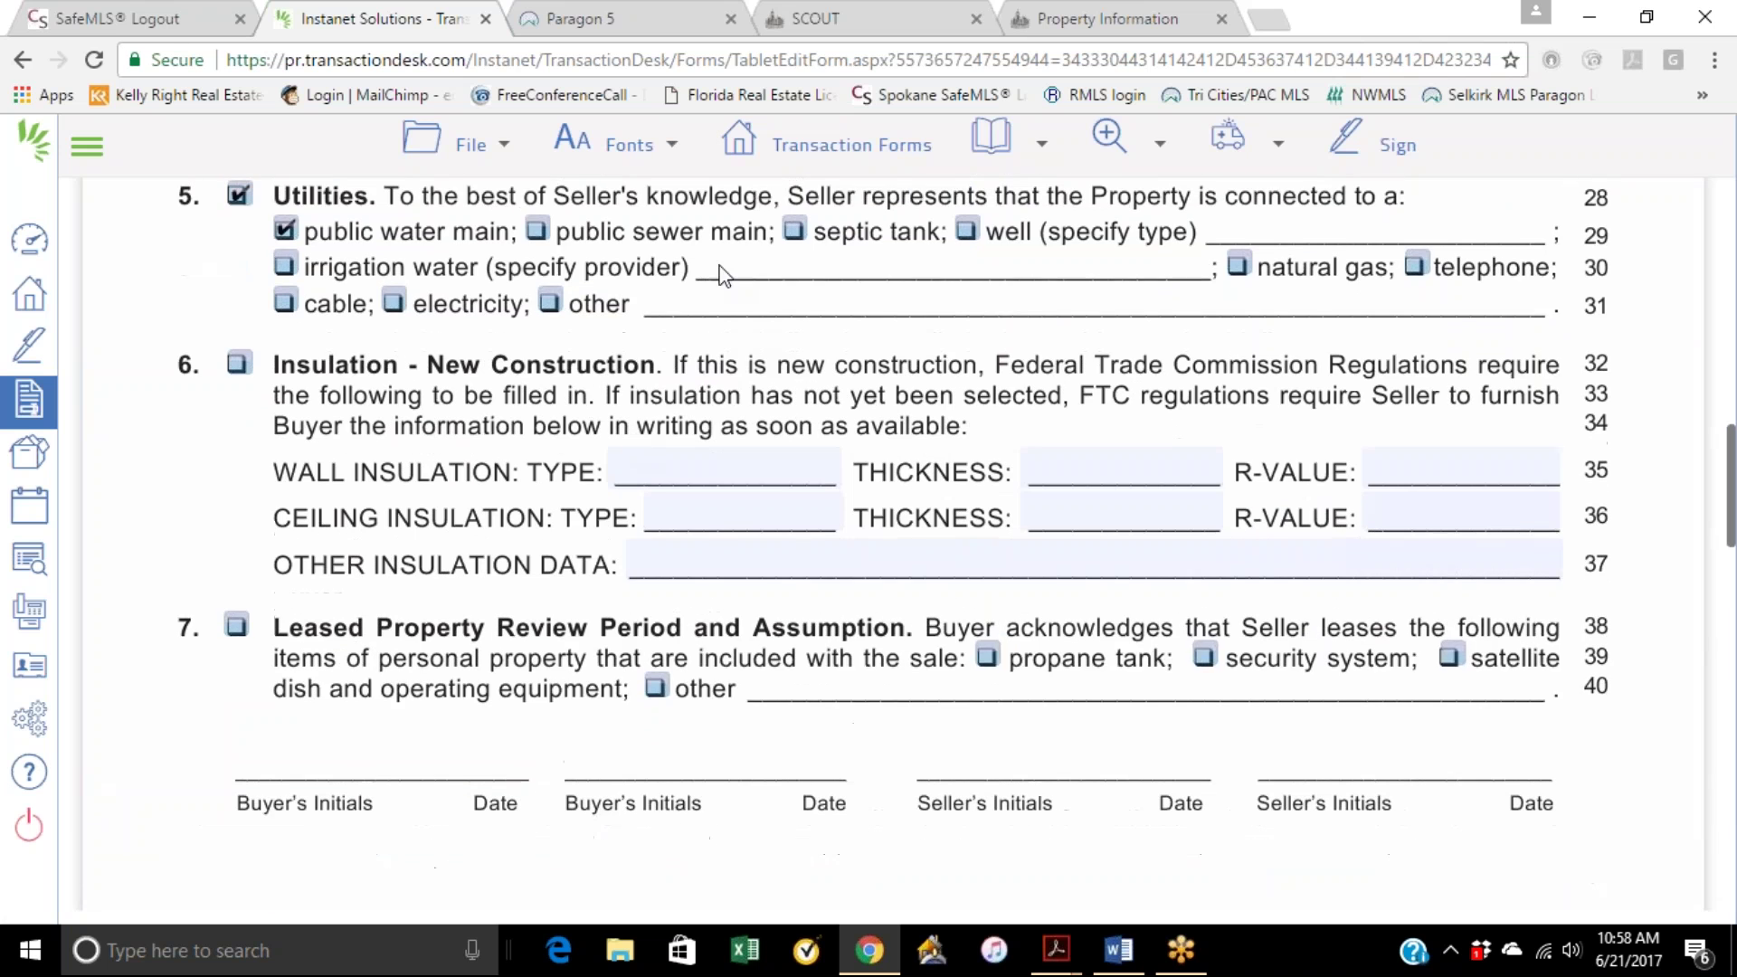
pyautogui.click(794, 166)
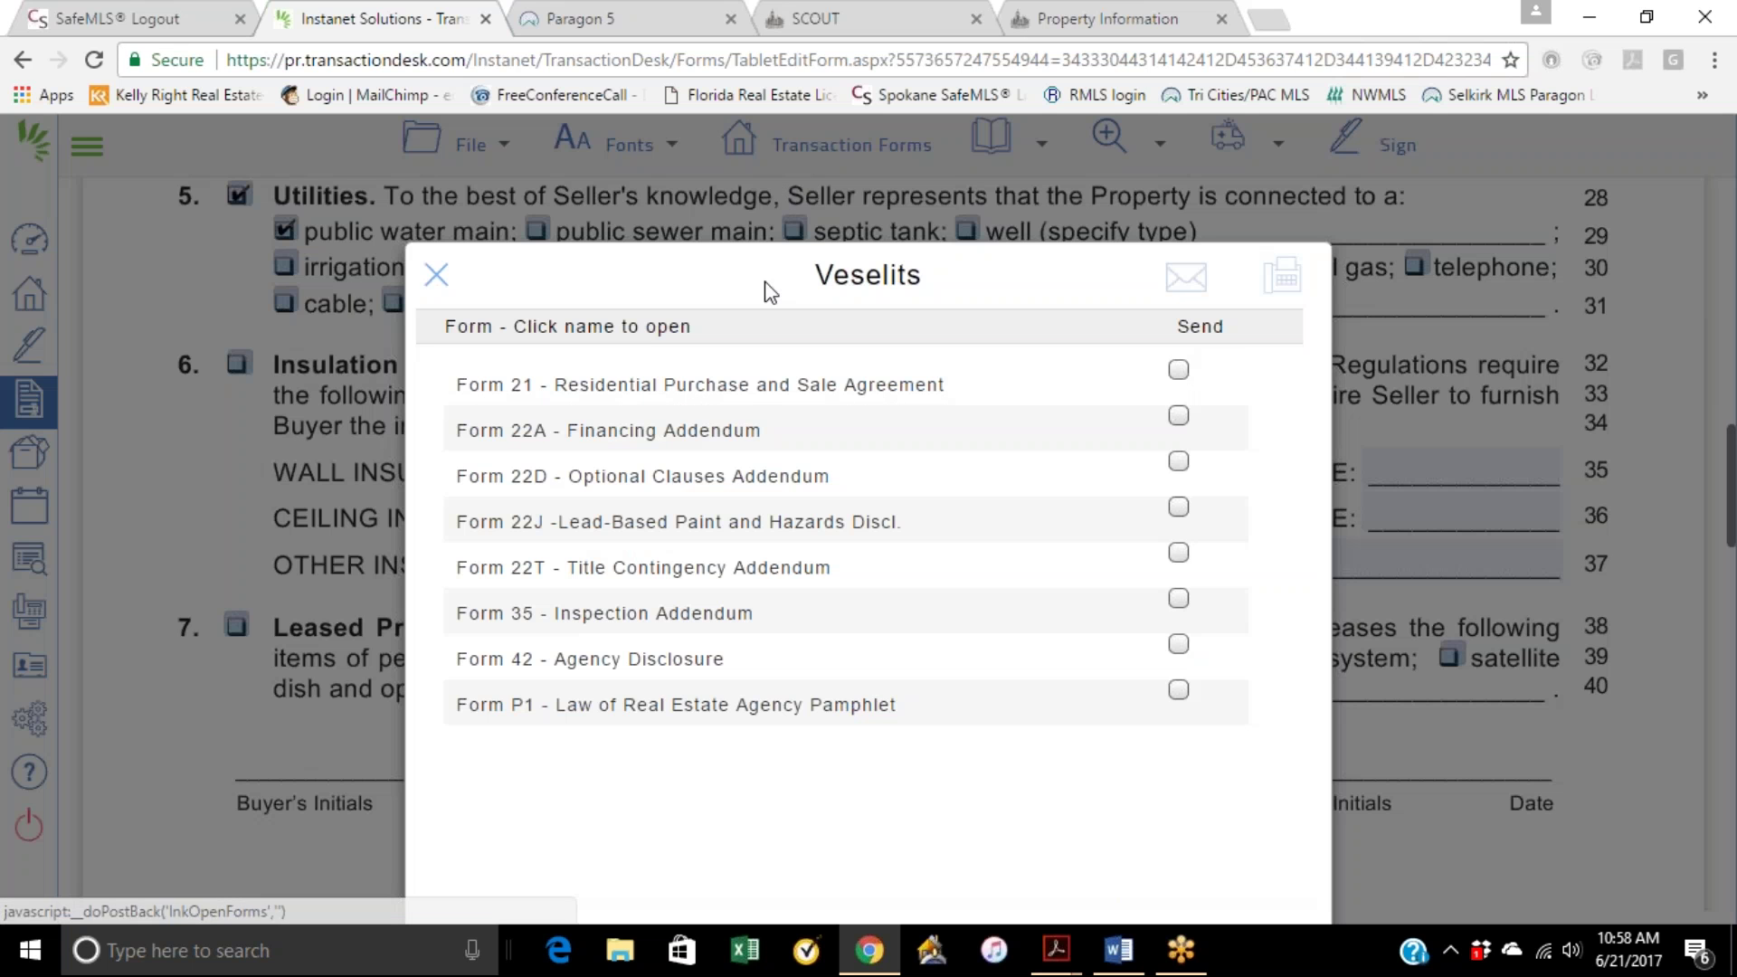
# Step: On Form 22J, mark no lead-paint knowledge, no records, and buyer accepted a risk inspection
pyautogui.click(667, 522)
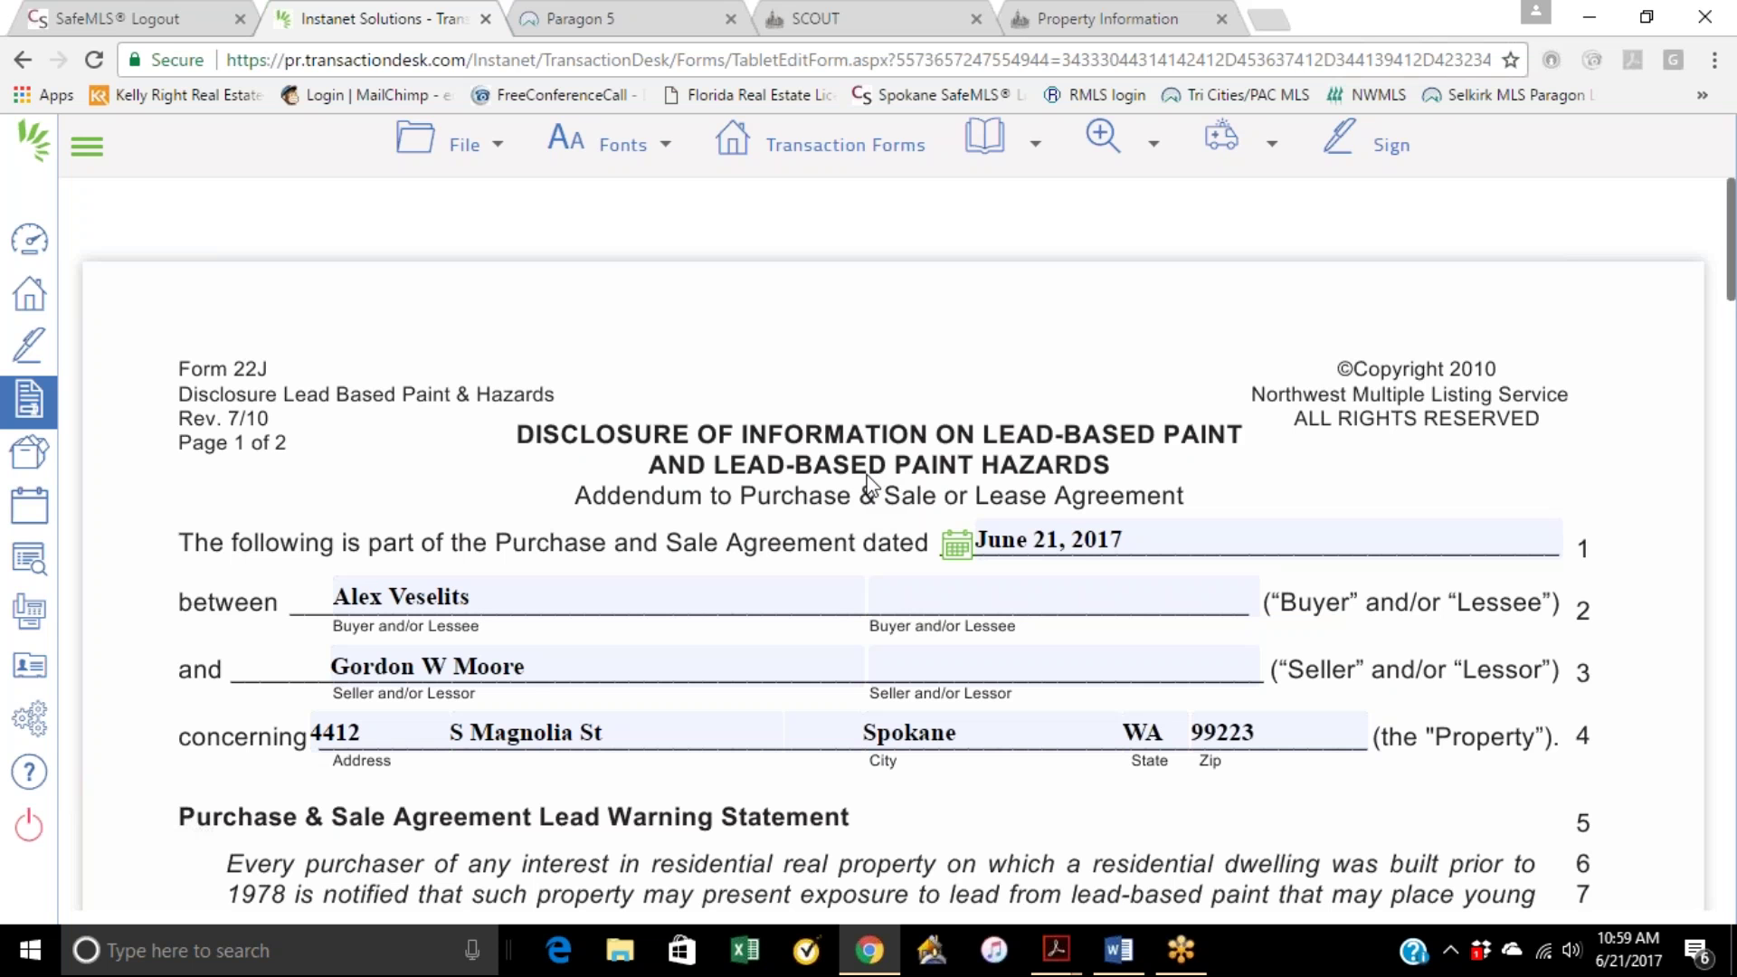
pyautogui.scroll(-10, 866, 484)
pyautogui.scroll(-1, 863, 478)
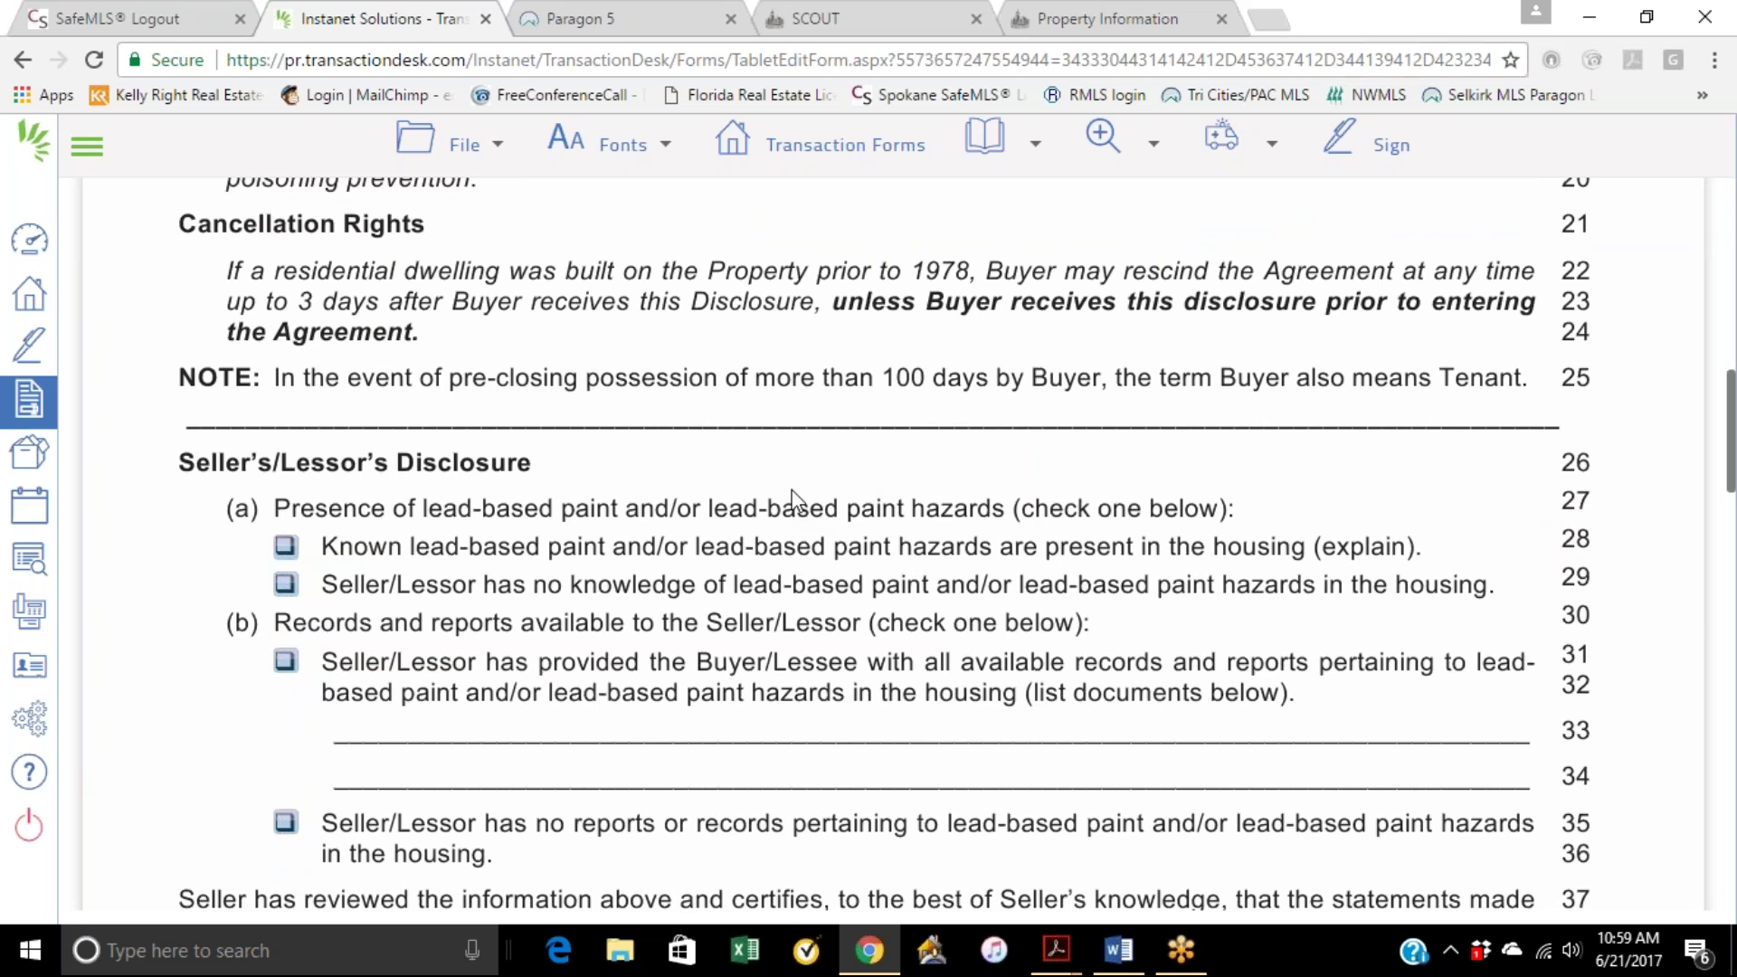
pyautogui.click(286, 585)
pyautogui.scroll(-1, 410, 721)
pyautogui.click(286, 696)
pyautogui.scroll(-4, 877, 687)
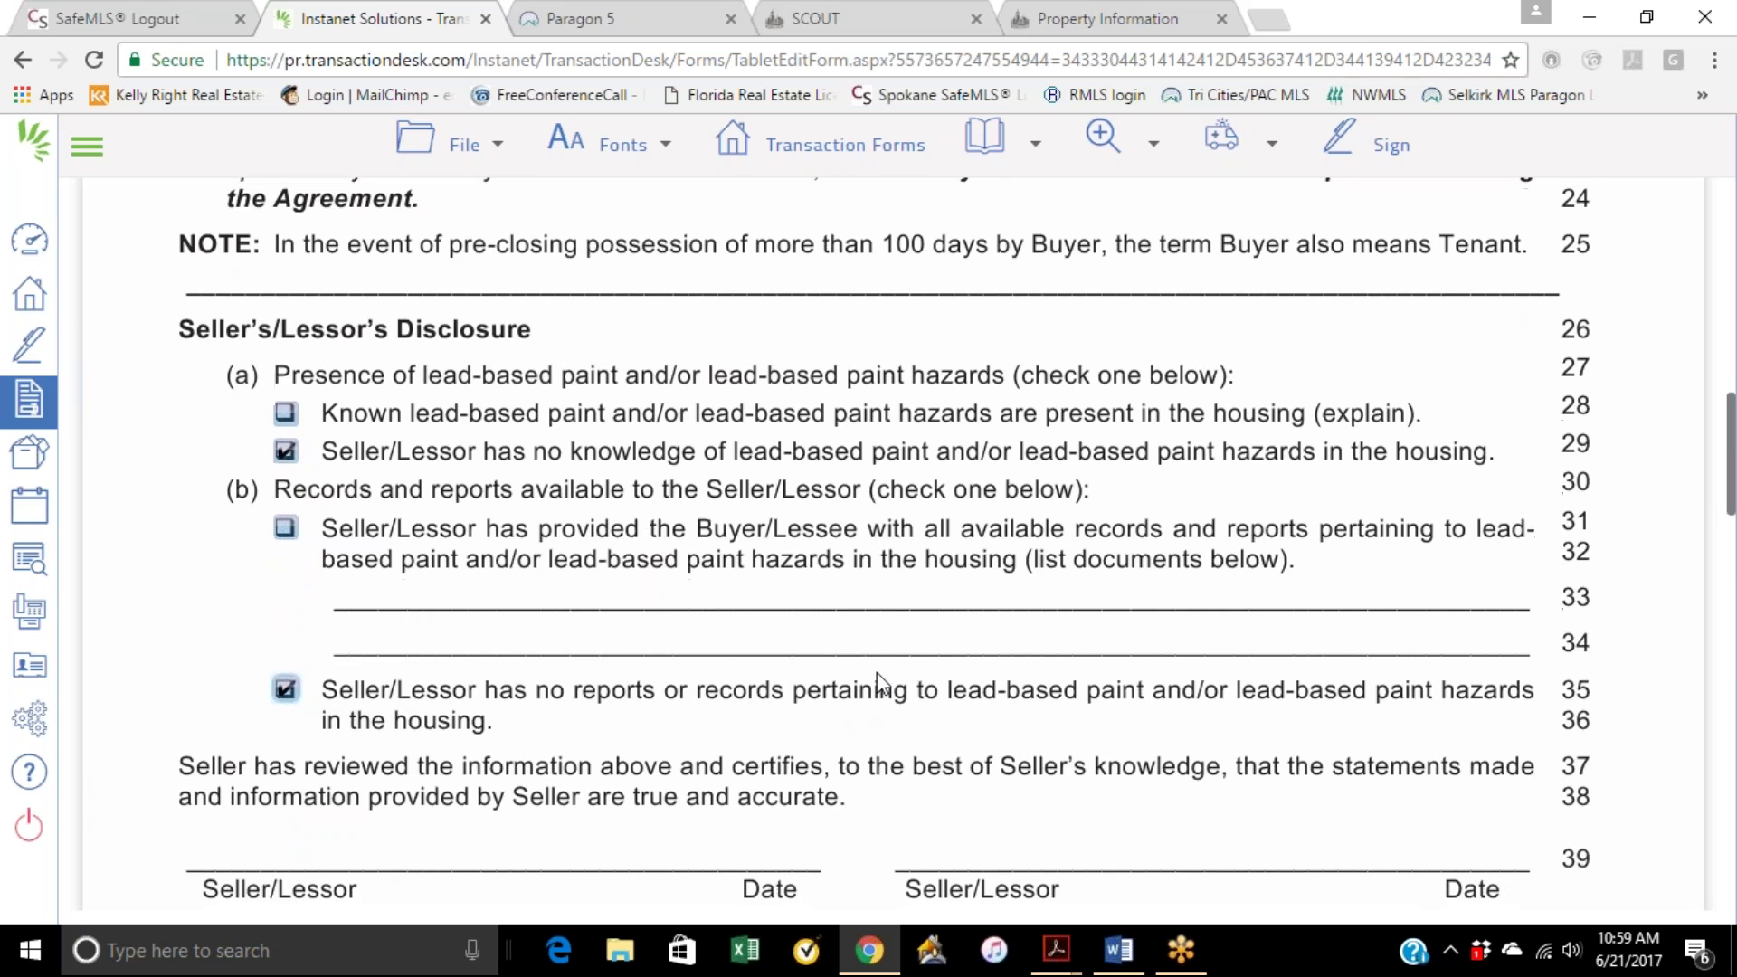
pyautogui.scroll(-4, 876, 688)
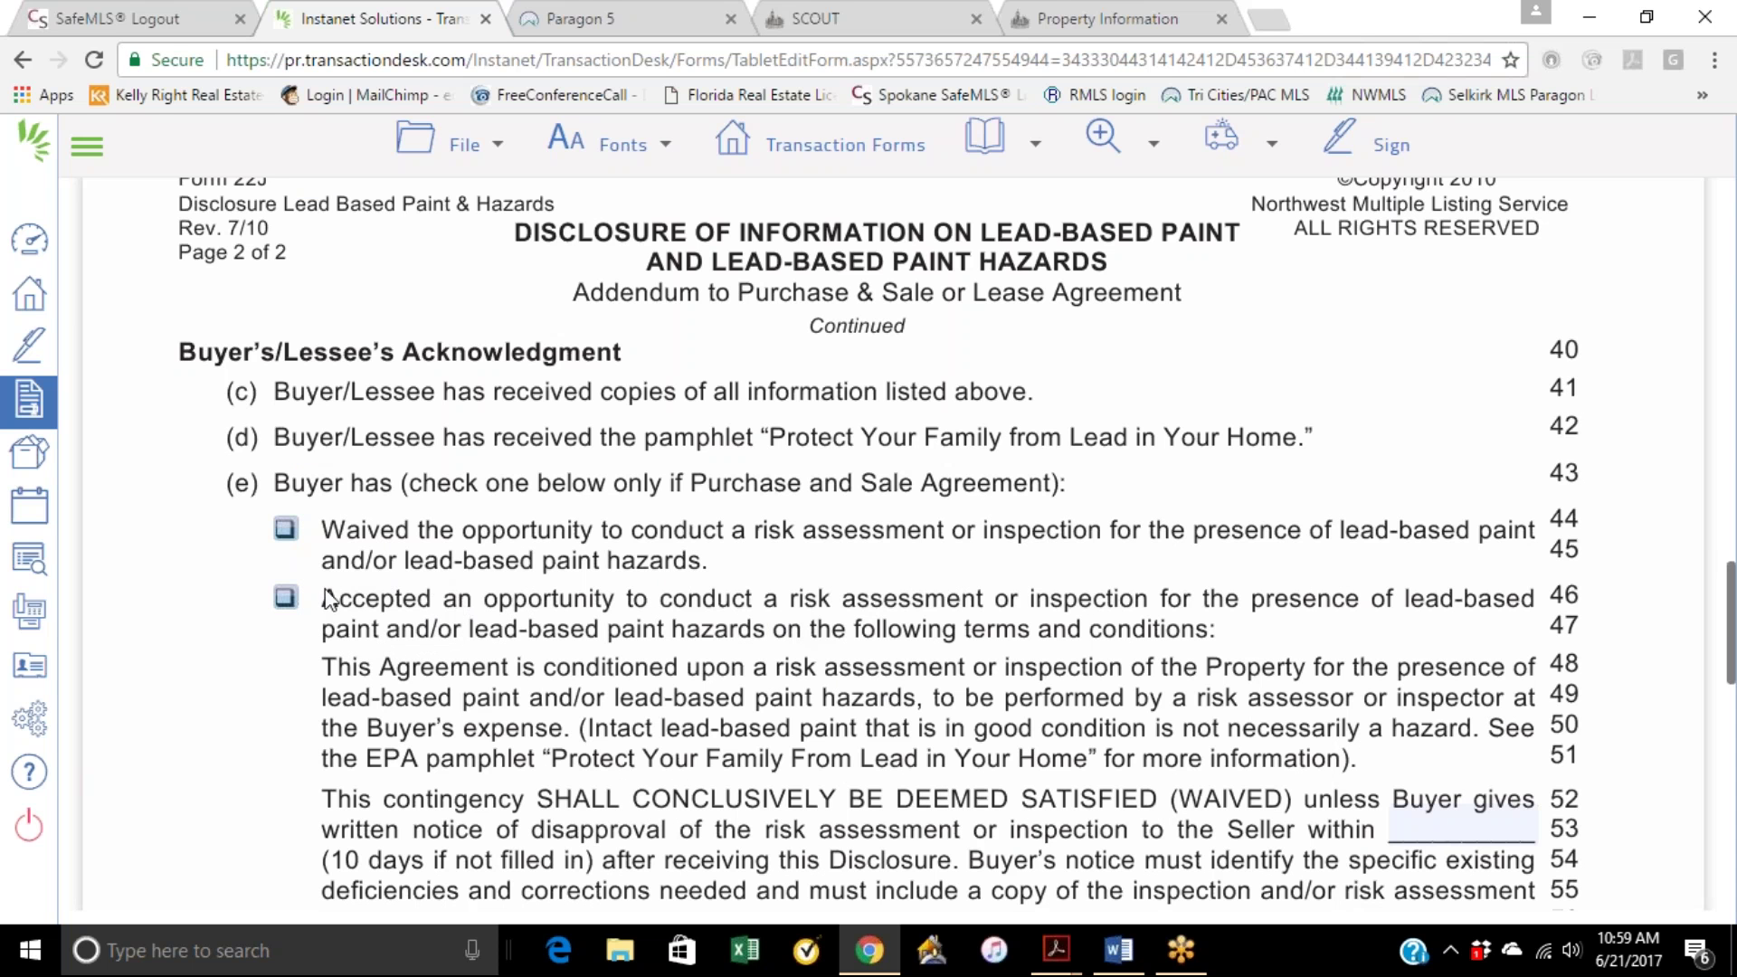
pyautogui.click(286, 599)
# Step: Return to the transaction's forms list
pyautogui.scroll(-15, 493, 617)
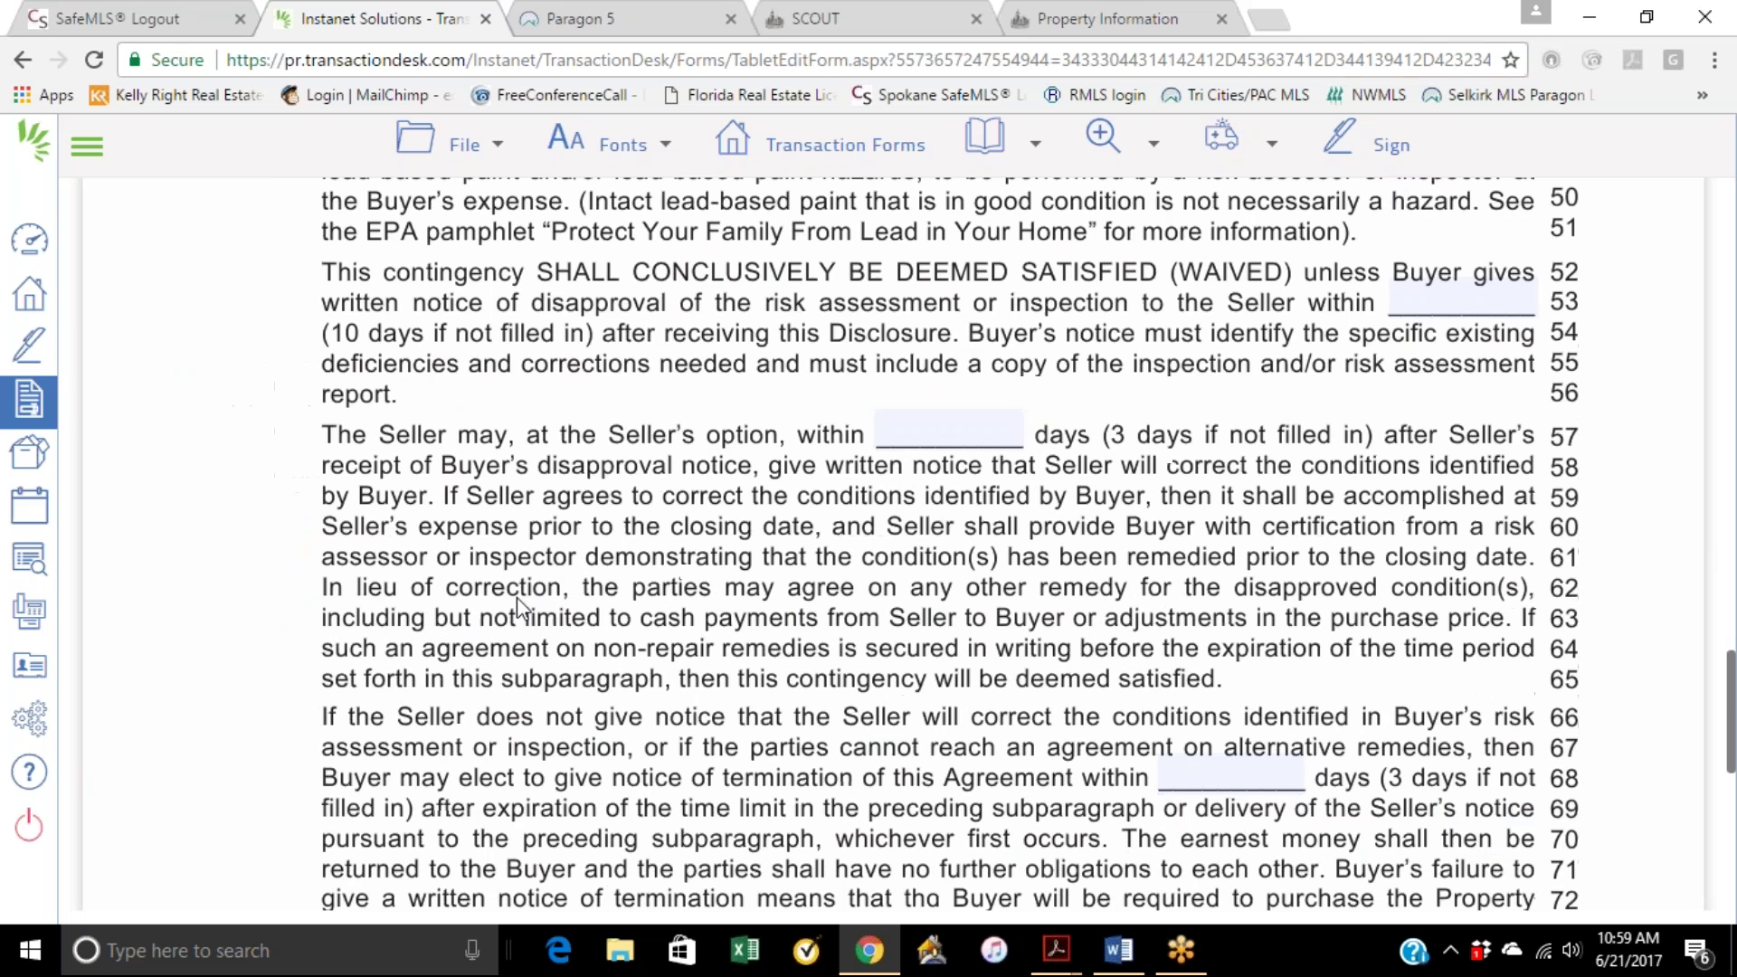
pyautogui.scroll(20, 690, 491)
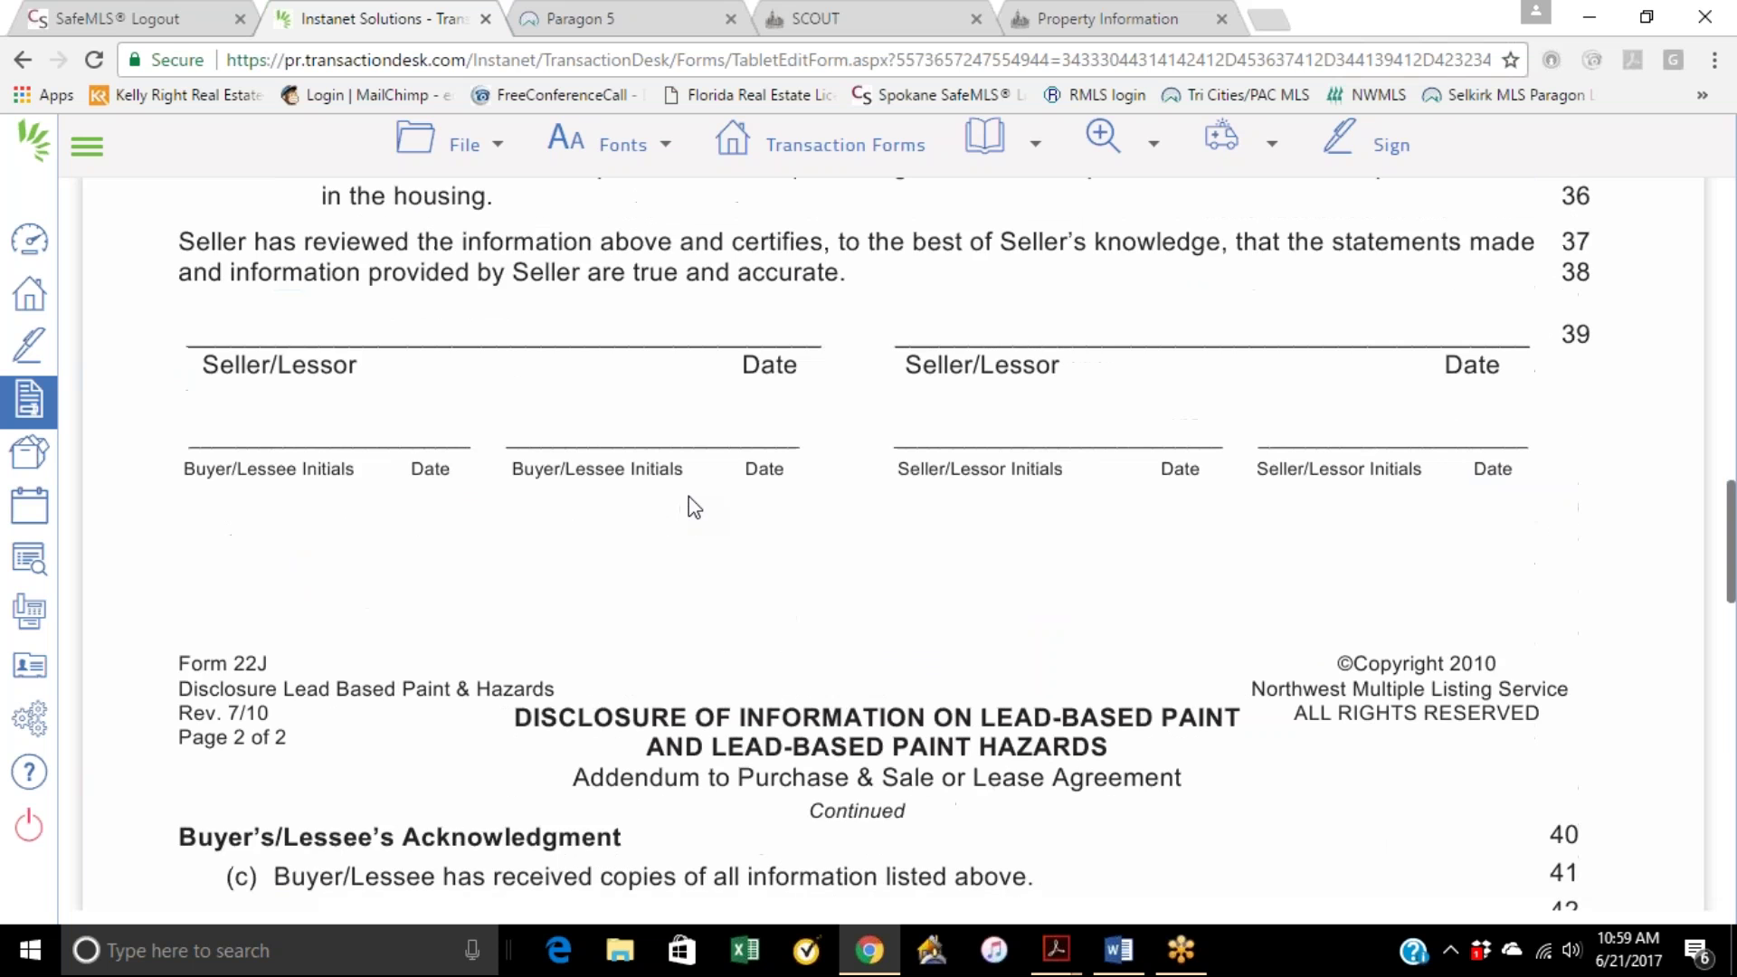
pyautogui.click(805, 145)
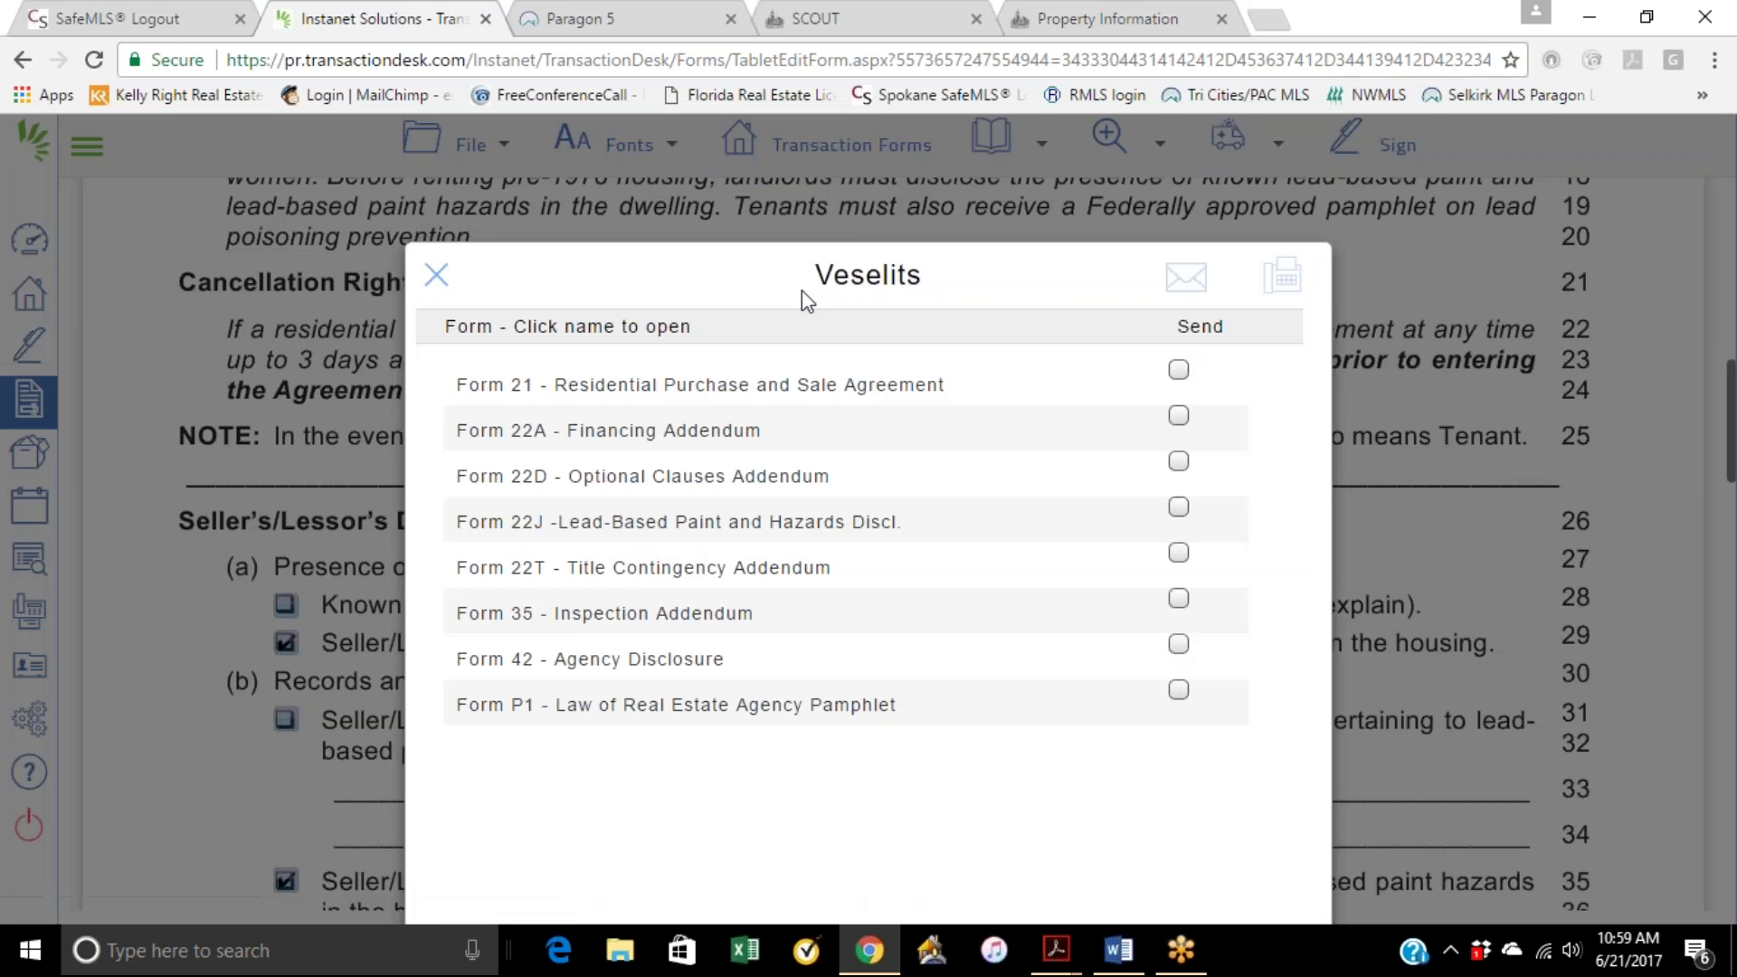
# Step: Review Form 22T Title Contingency Addendum (dated June 21, 2017) without edits, then return to the forms list
pyautogui.click(672, 568)
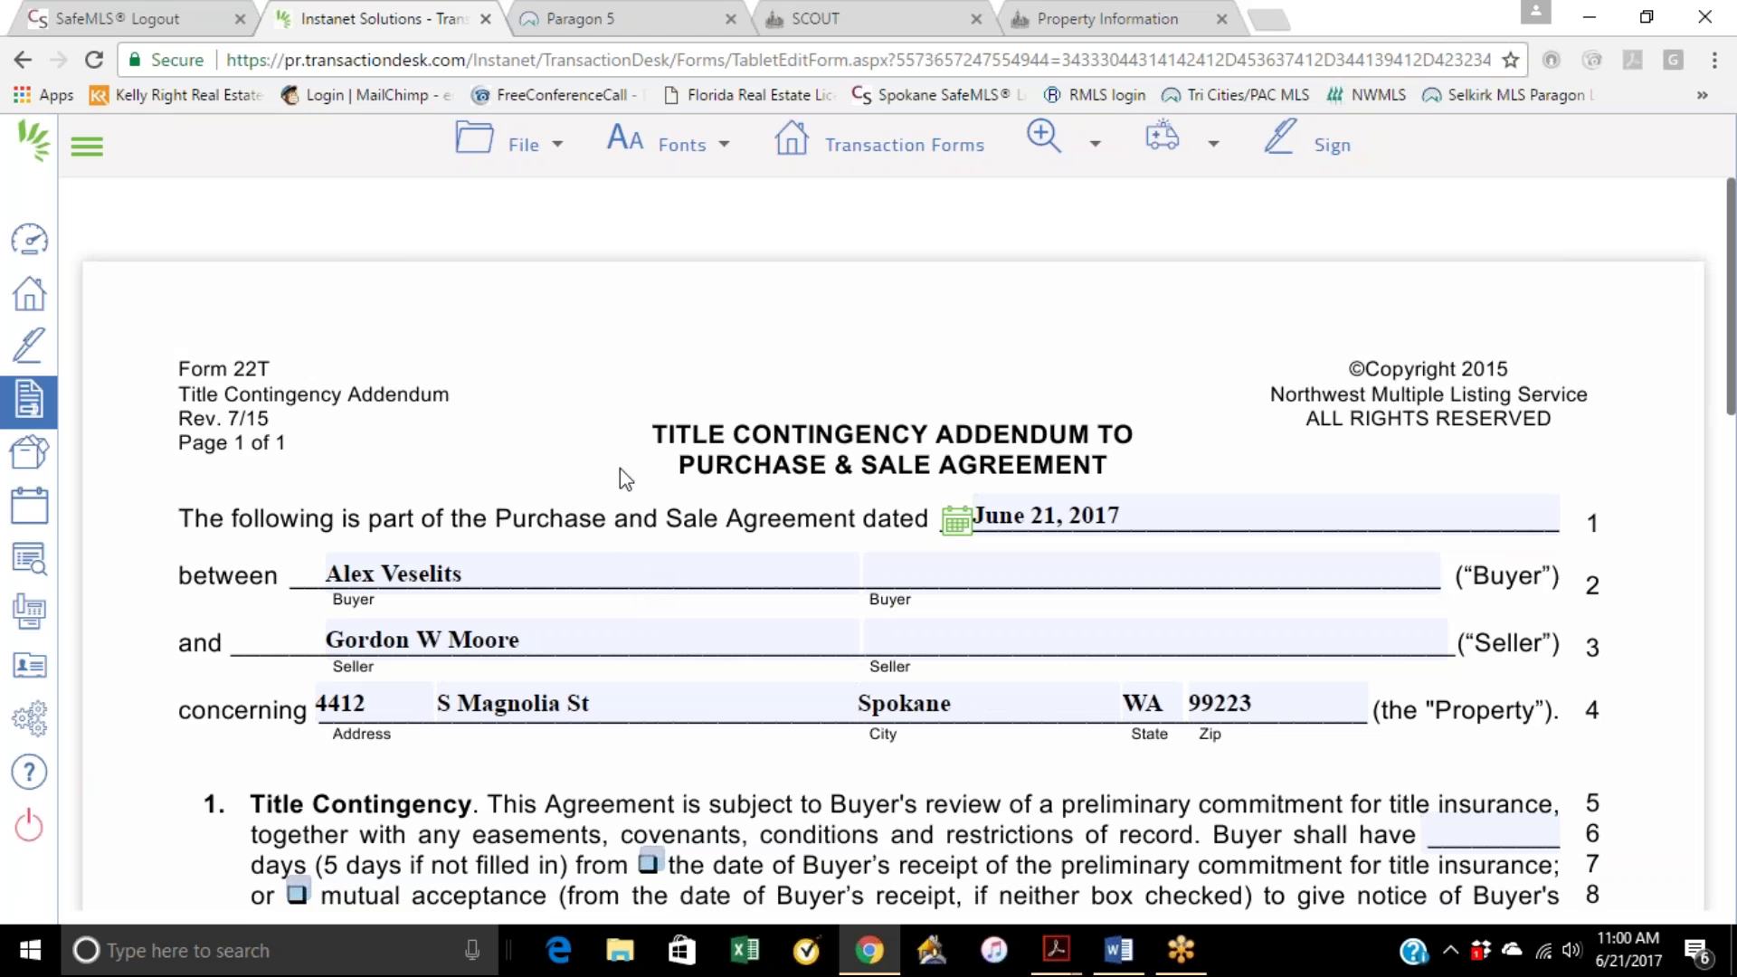
pyautogui.scroll(-4, 719, 494)
pyautogui.scroll(-2, 720, 496)
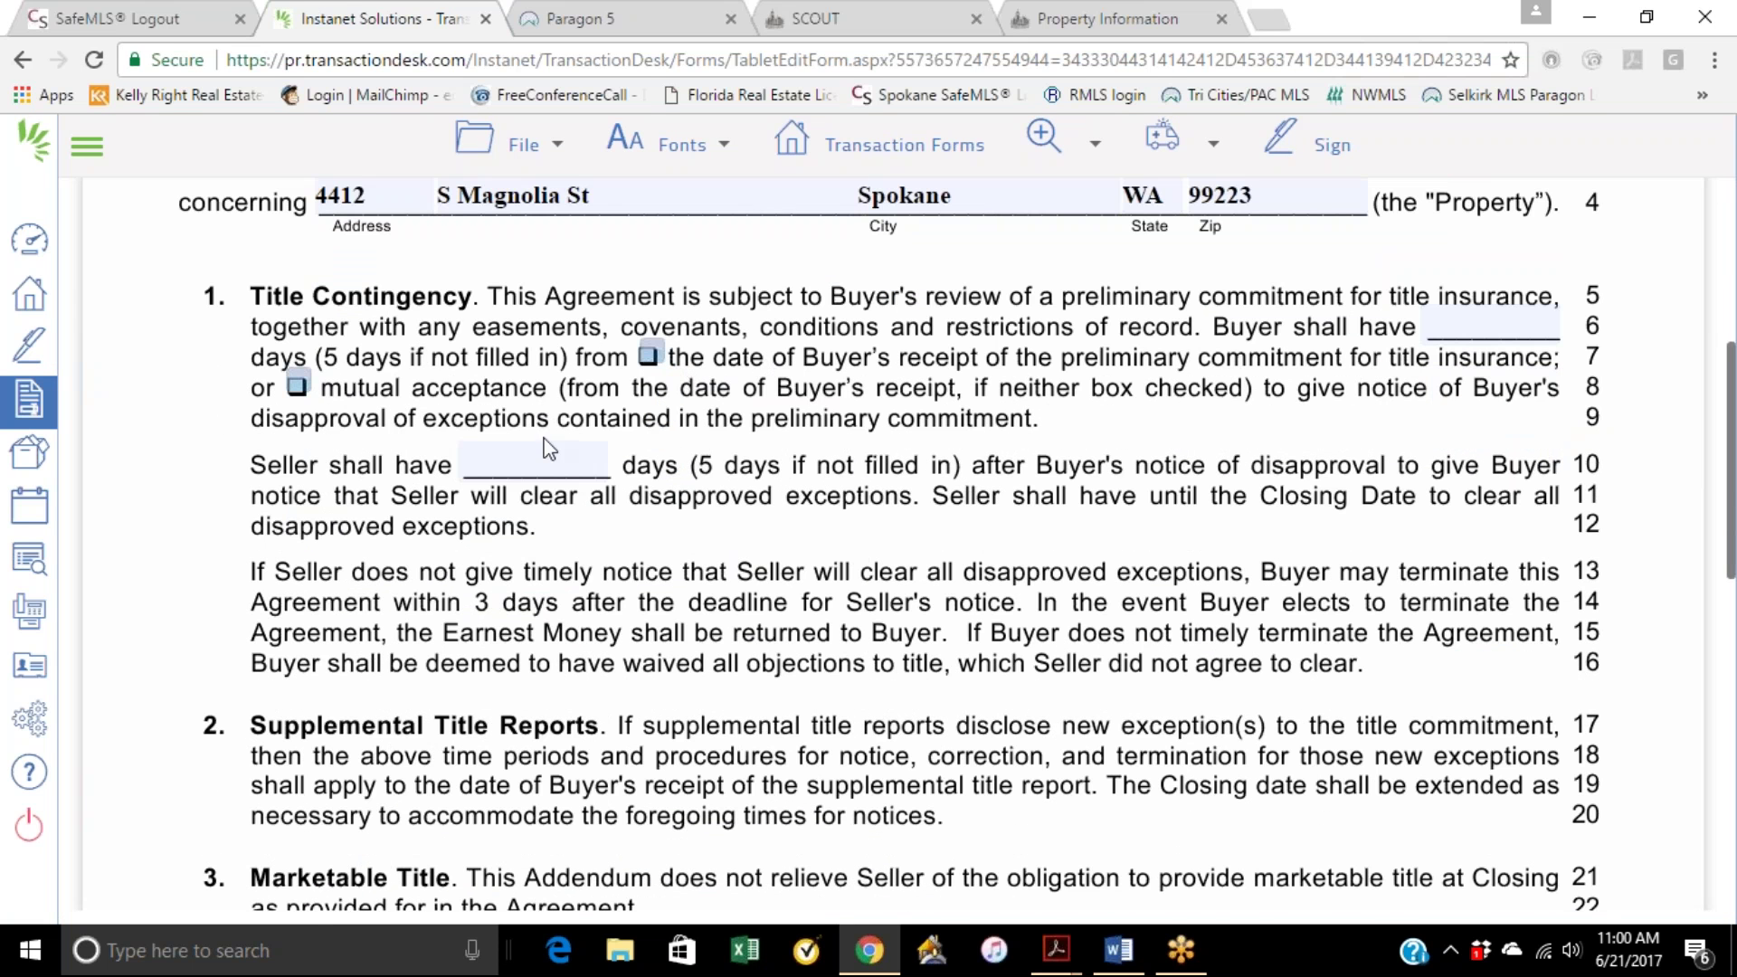
pyautogui.scroll(-4, 546, 468)
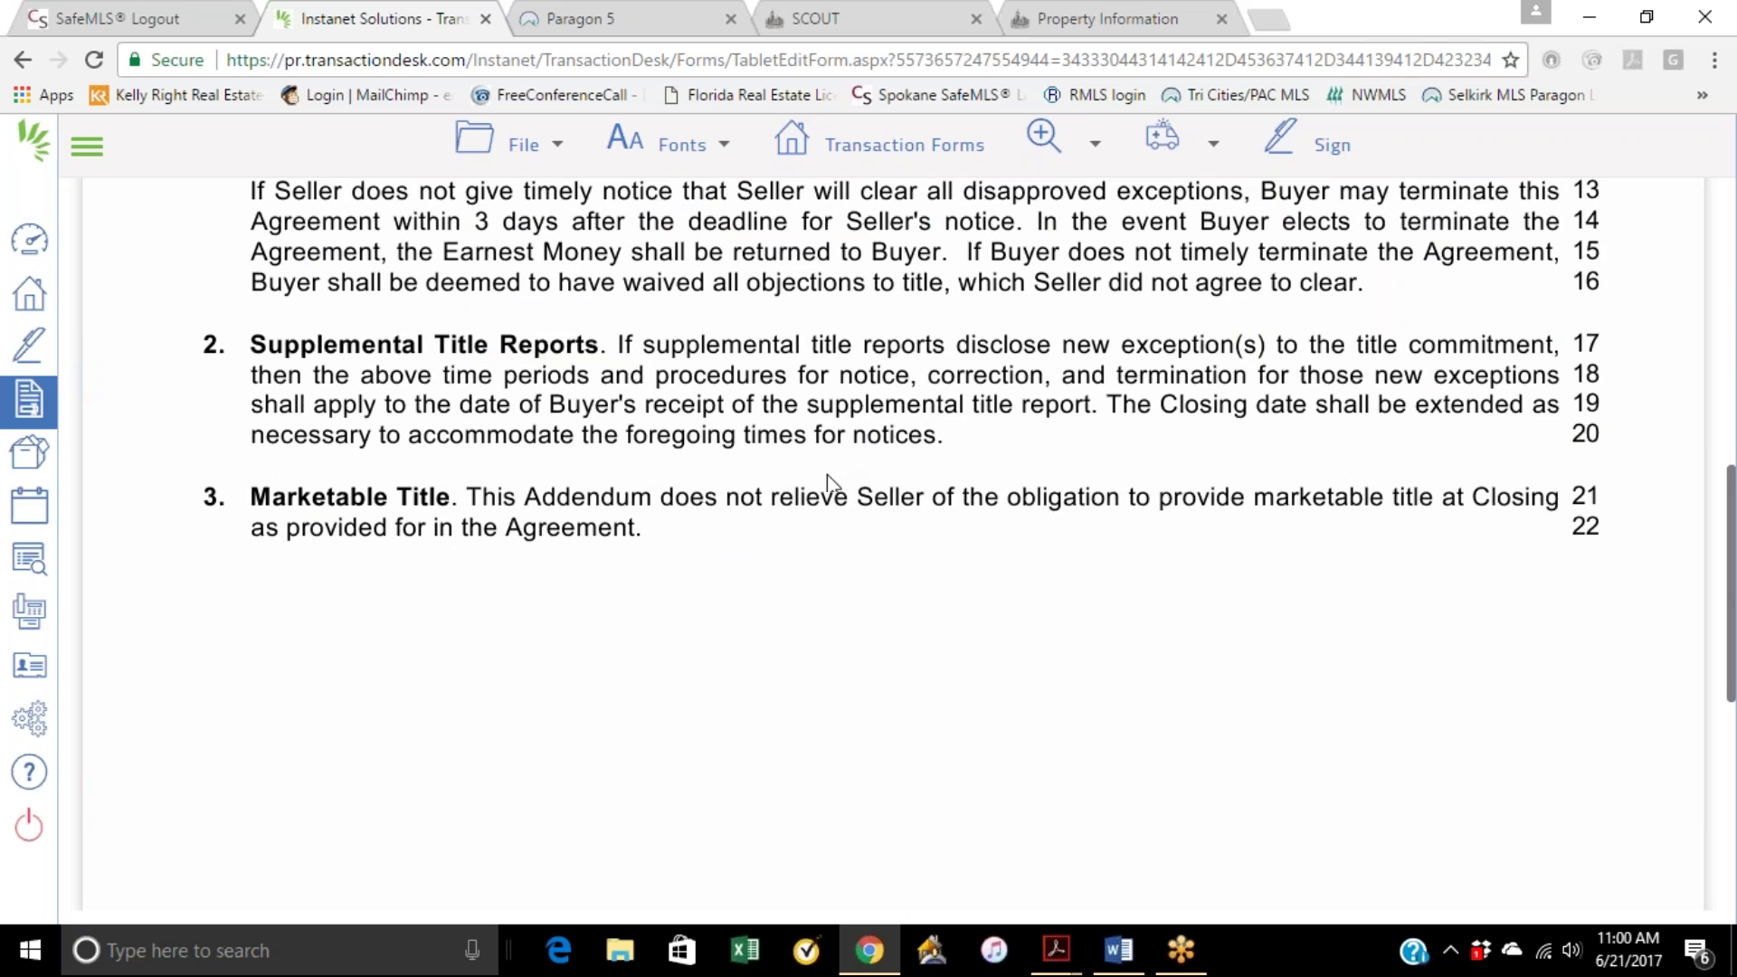
pyautogui.scroll(-6, 827, 482)
pyautogui.scroll(3, 826, 480)
pyautogui.rightClick(826, 480)
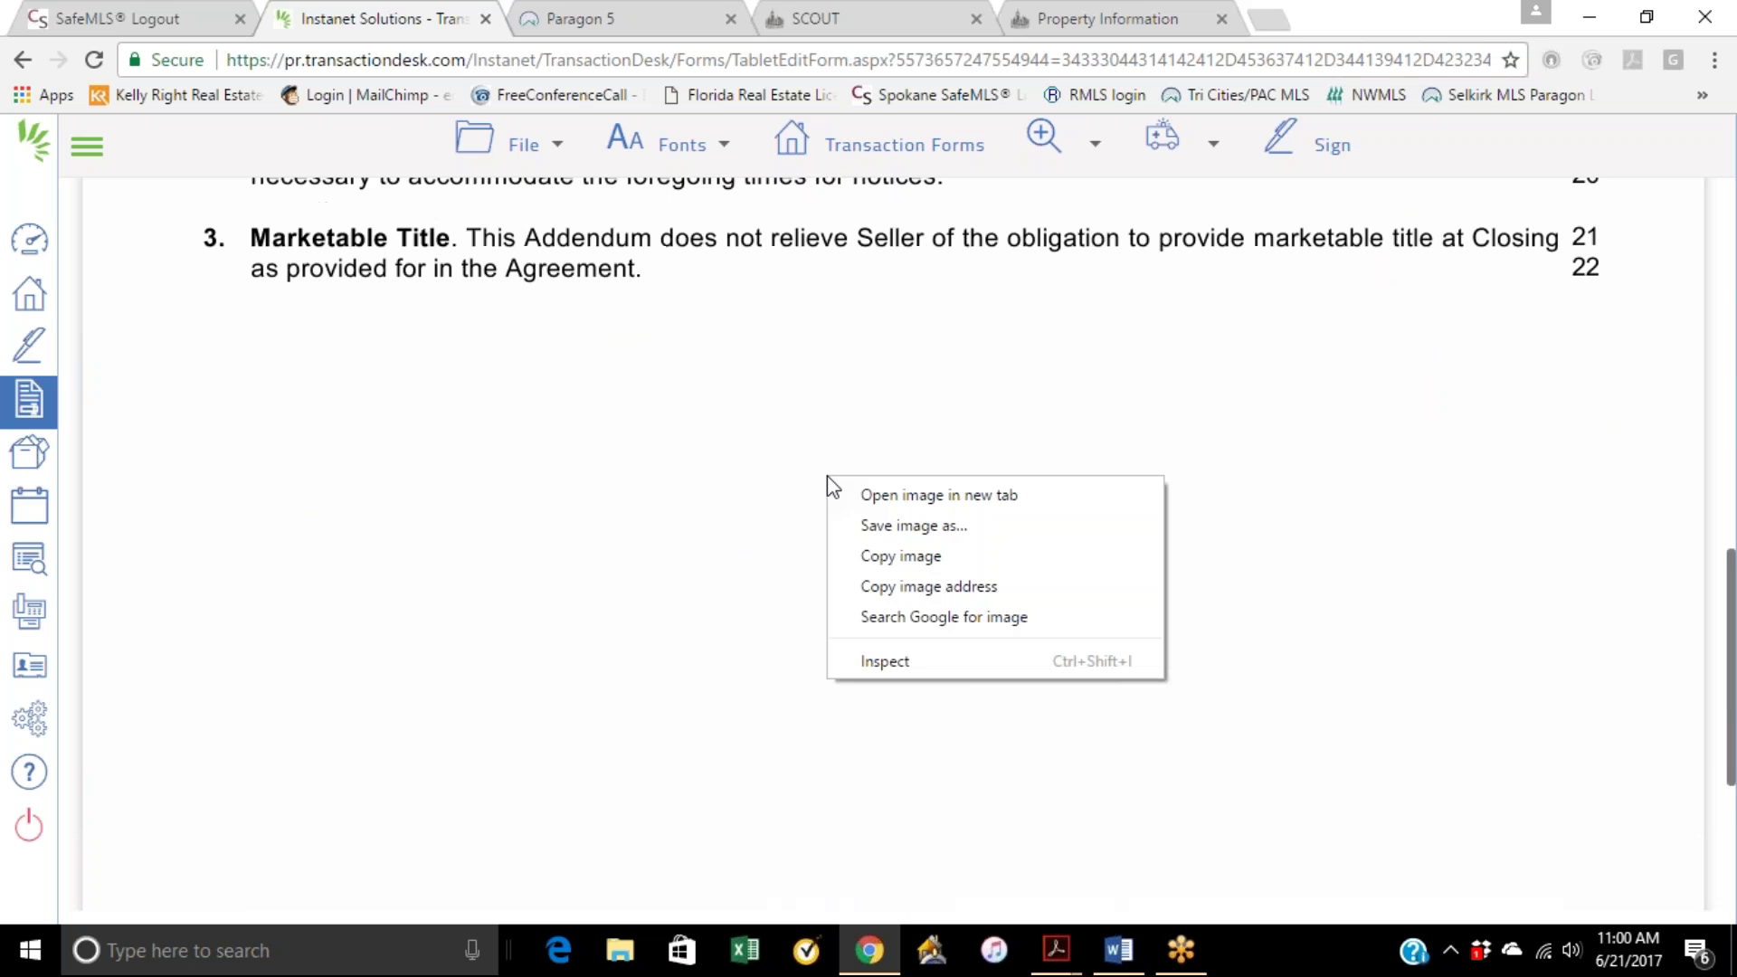
pyautogui.click(814, 431)
pyautogui.scroll(10, 818, 425)
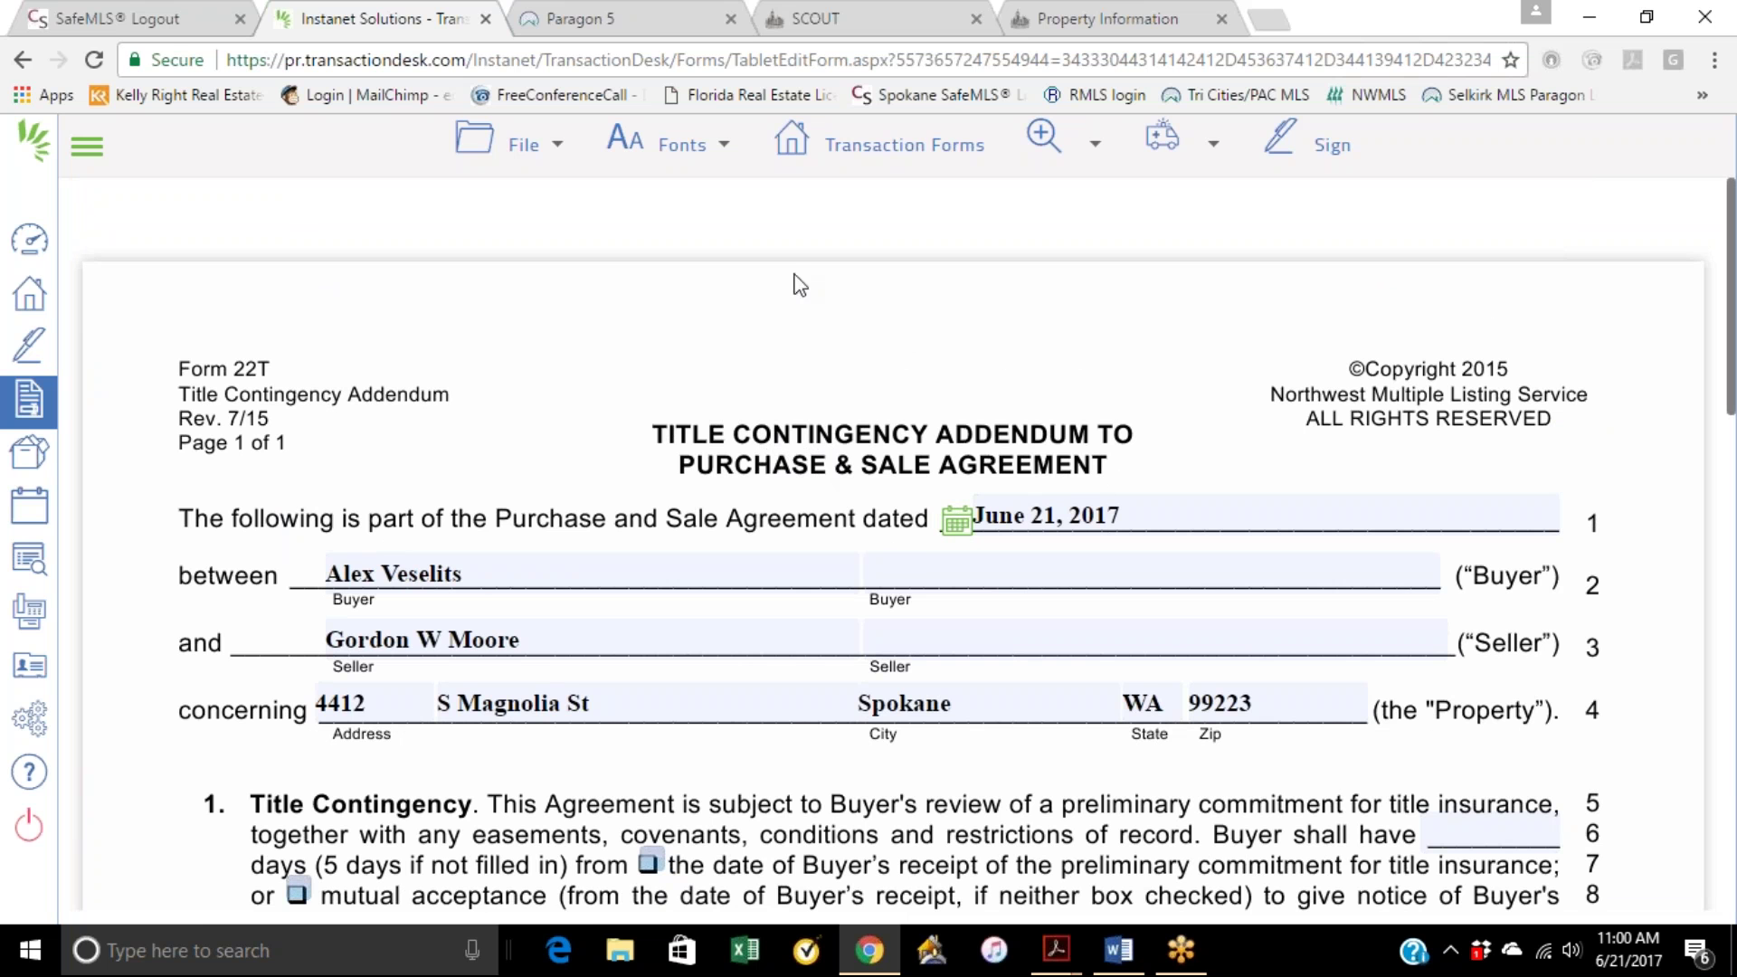
pyautogui.click(832, 158)
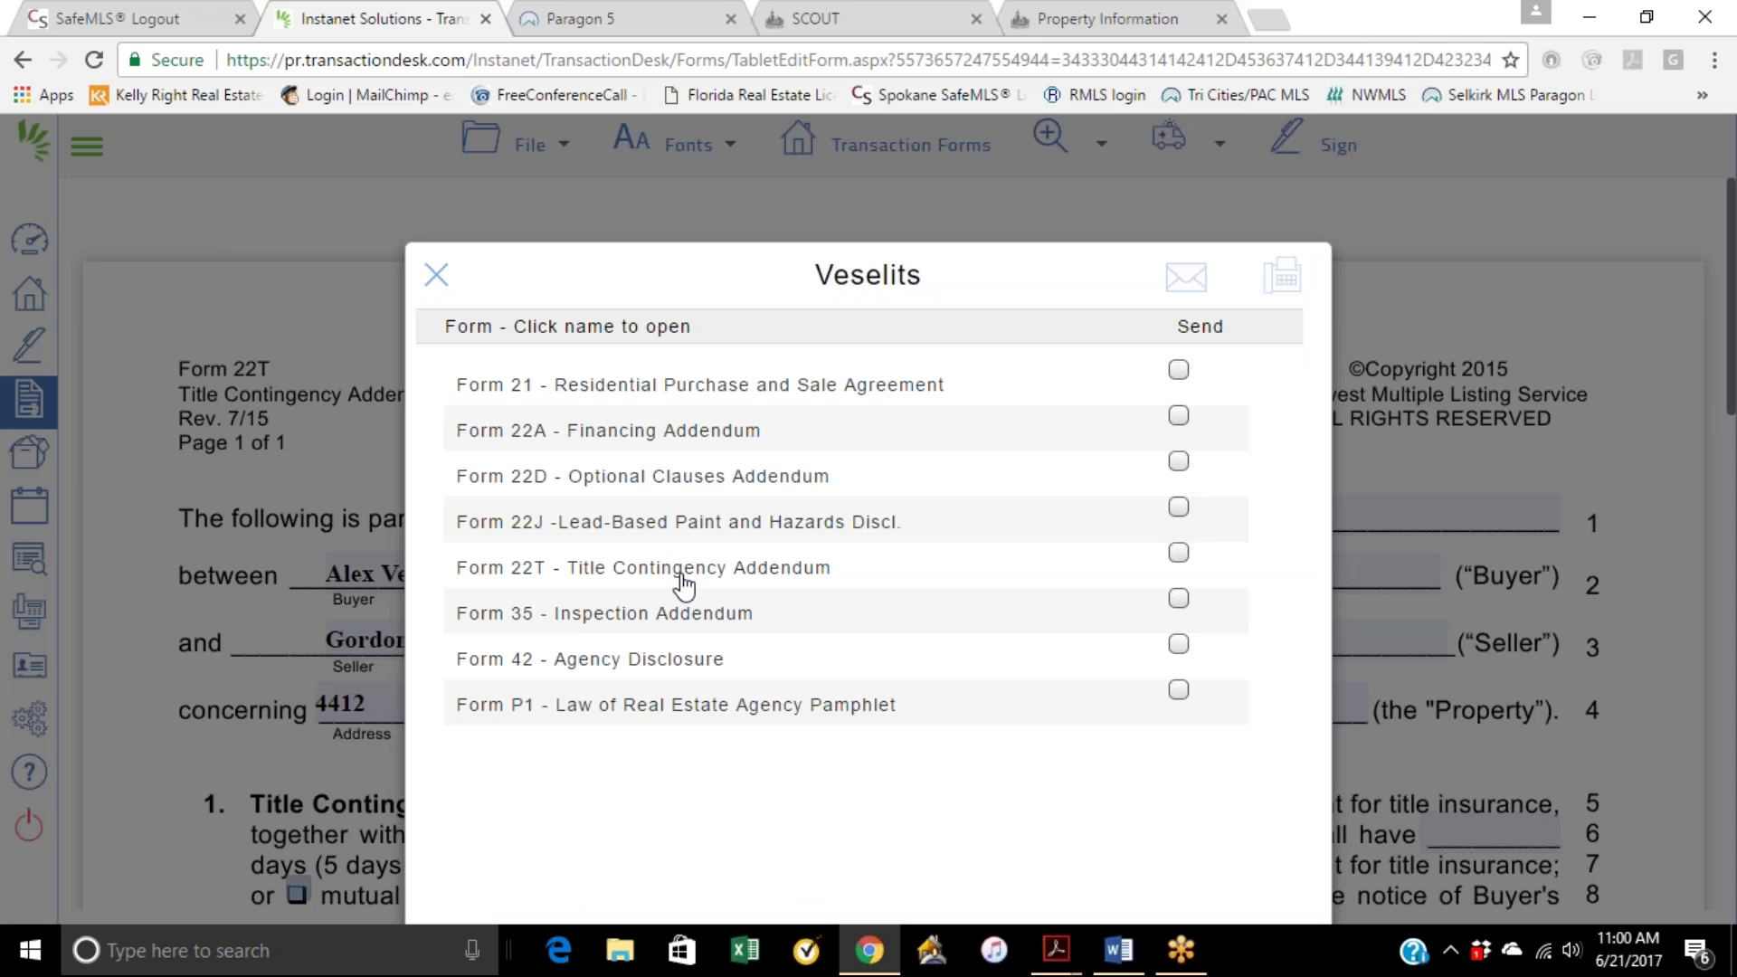
# Step: Open Form 35 Inspection Addendum, then view Paragon's Associated Docs page for the $329,000 listing
pyautogui.click(678, 622)
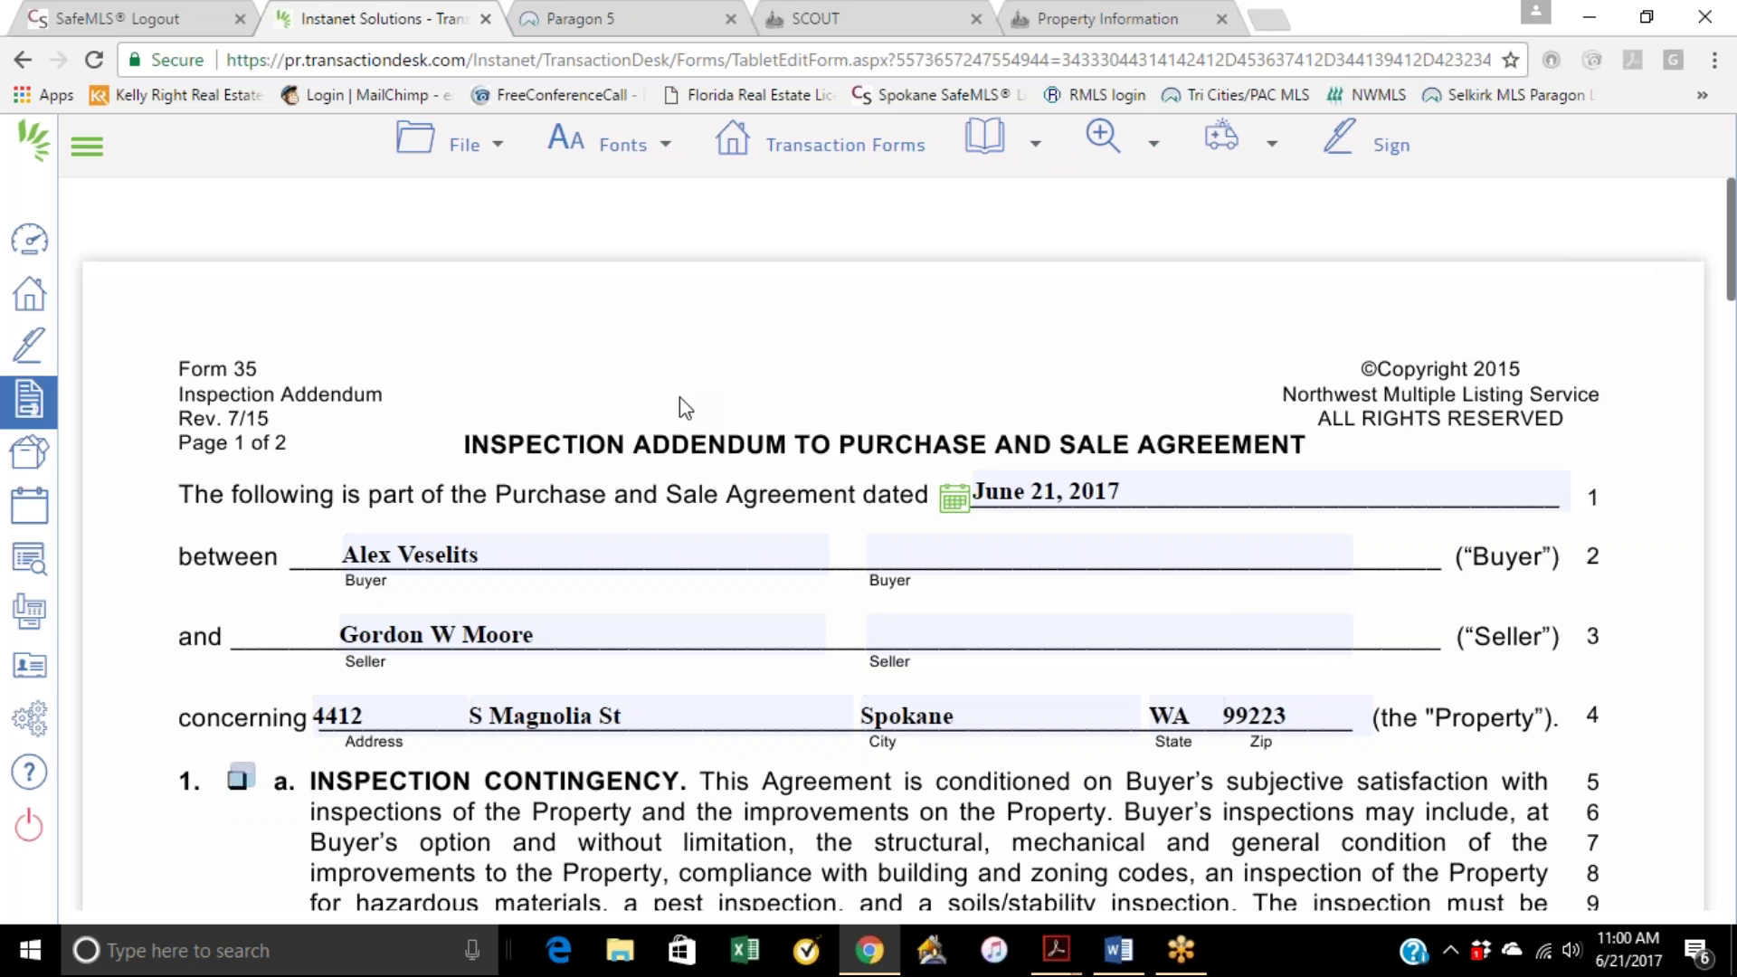
pyautogui.click(597, 19)
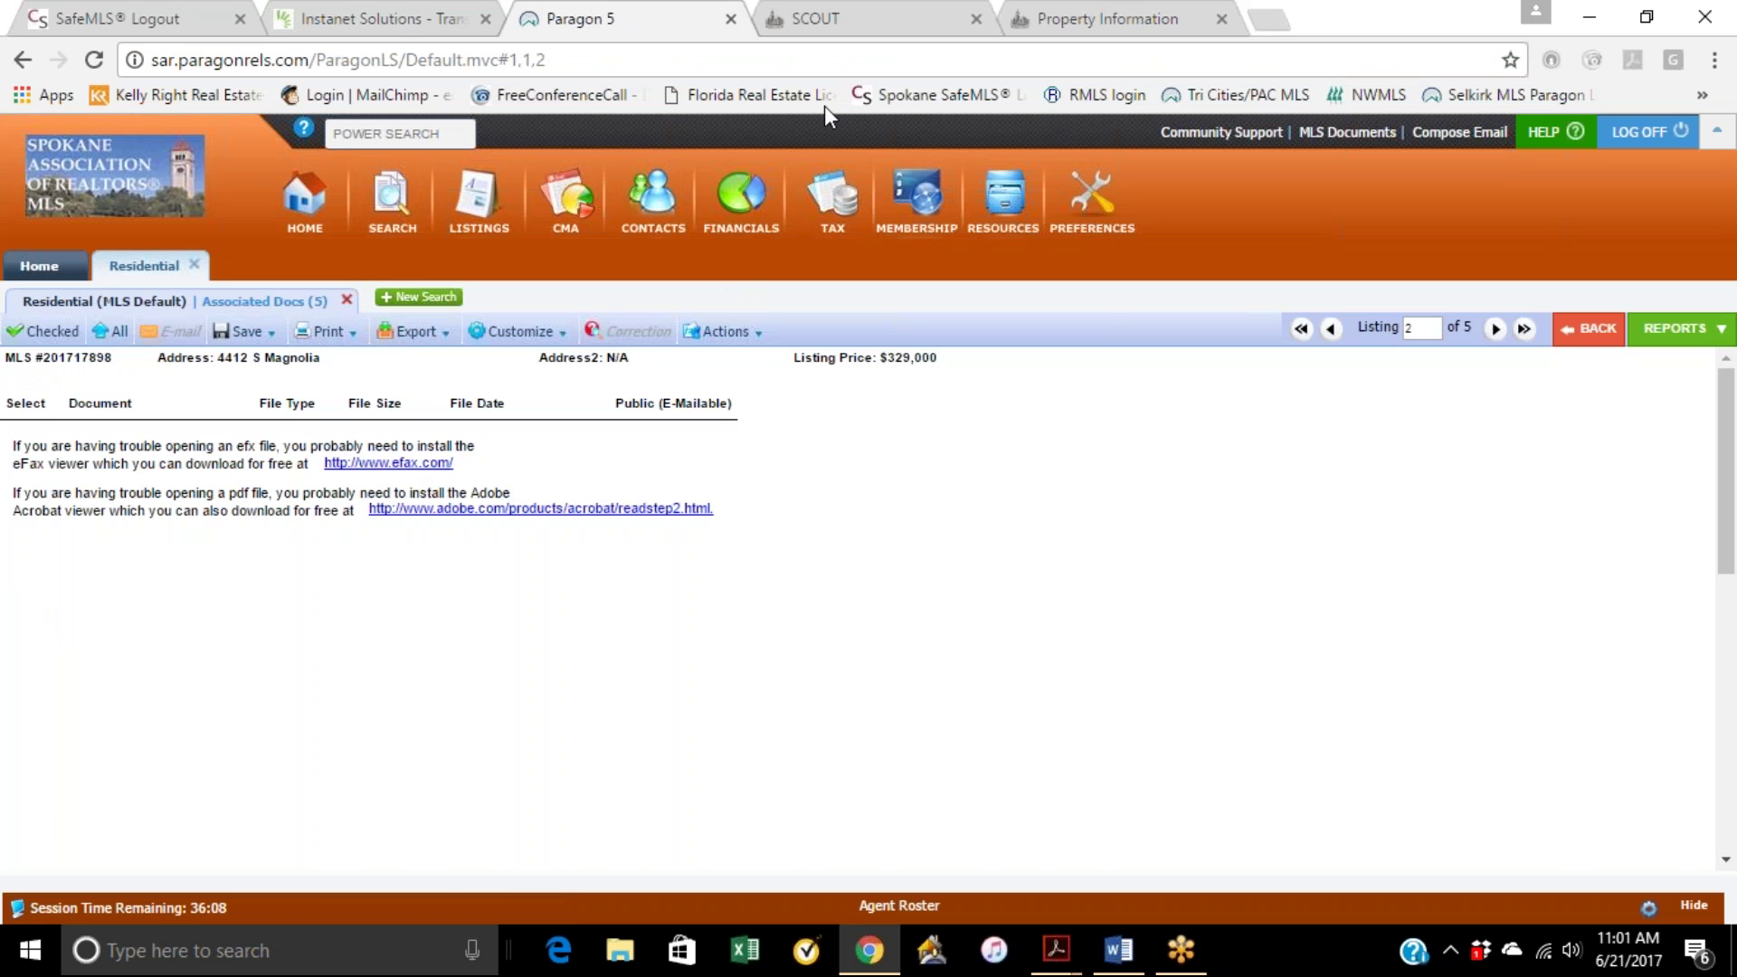
pyautogui.click(390, 19)
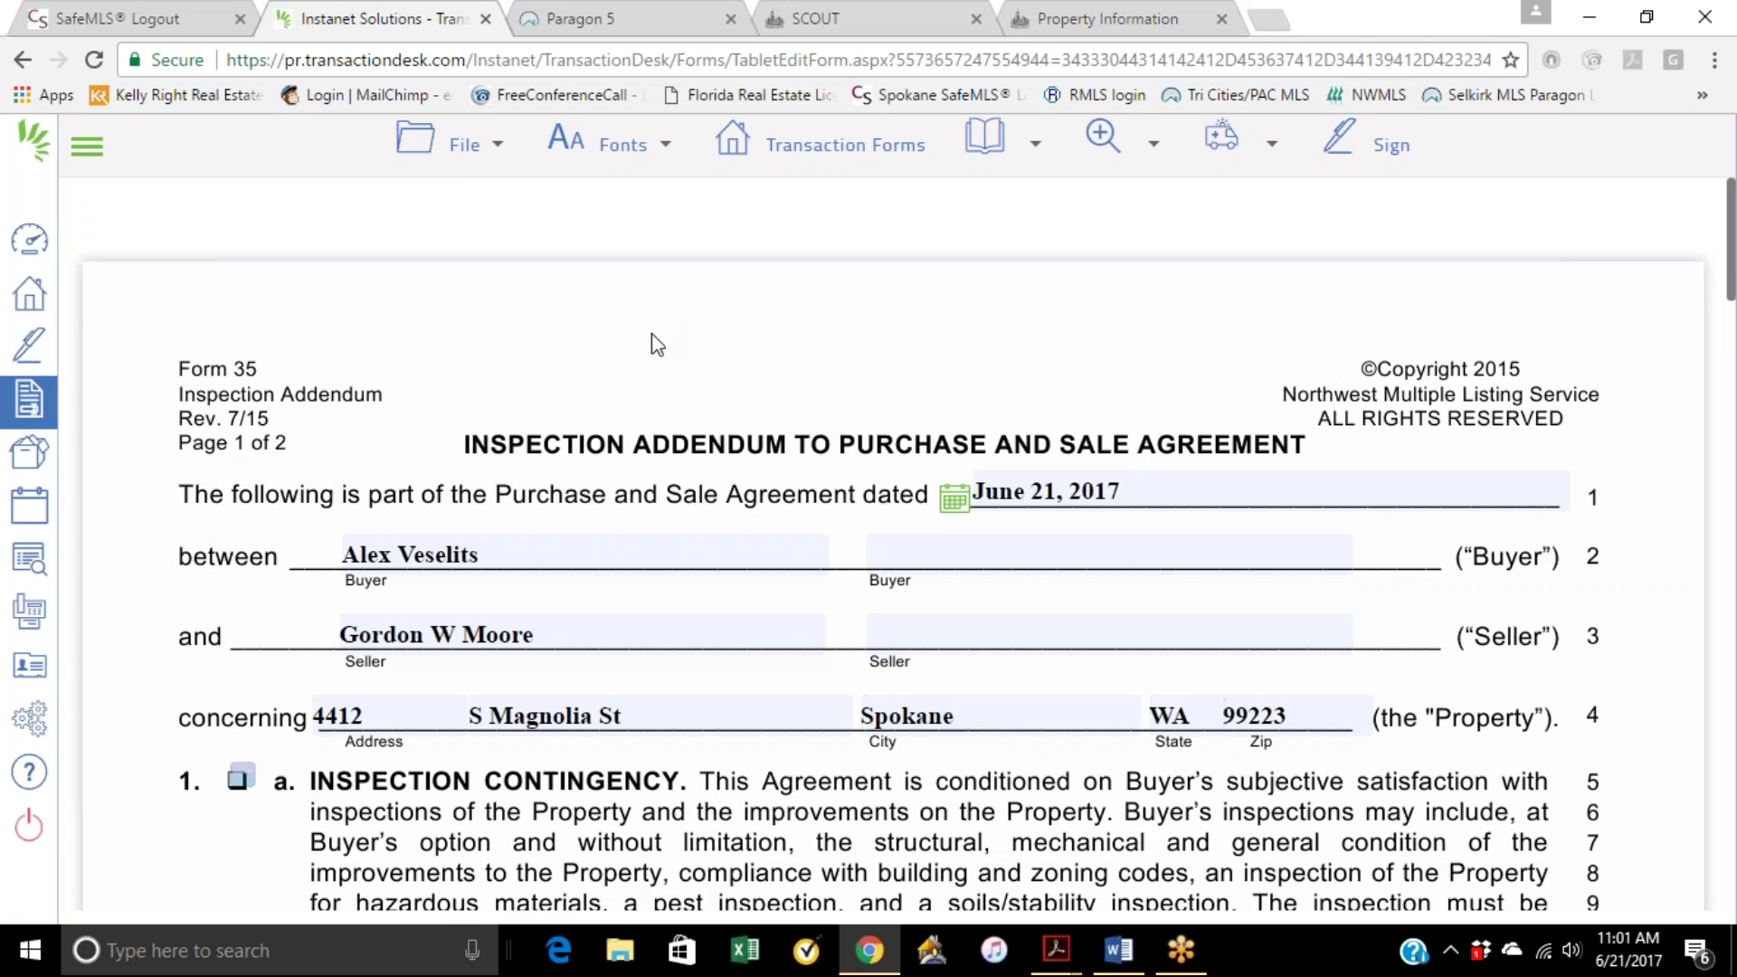
pyautogui.click(601, 22)
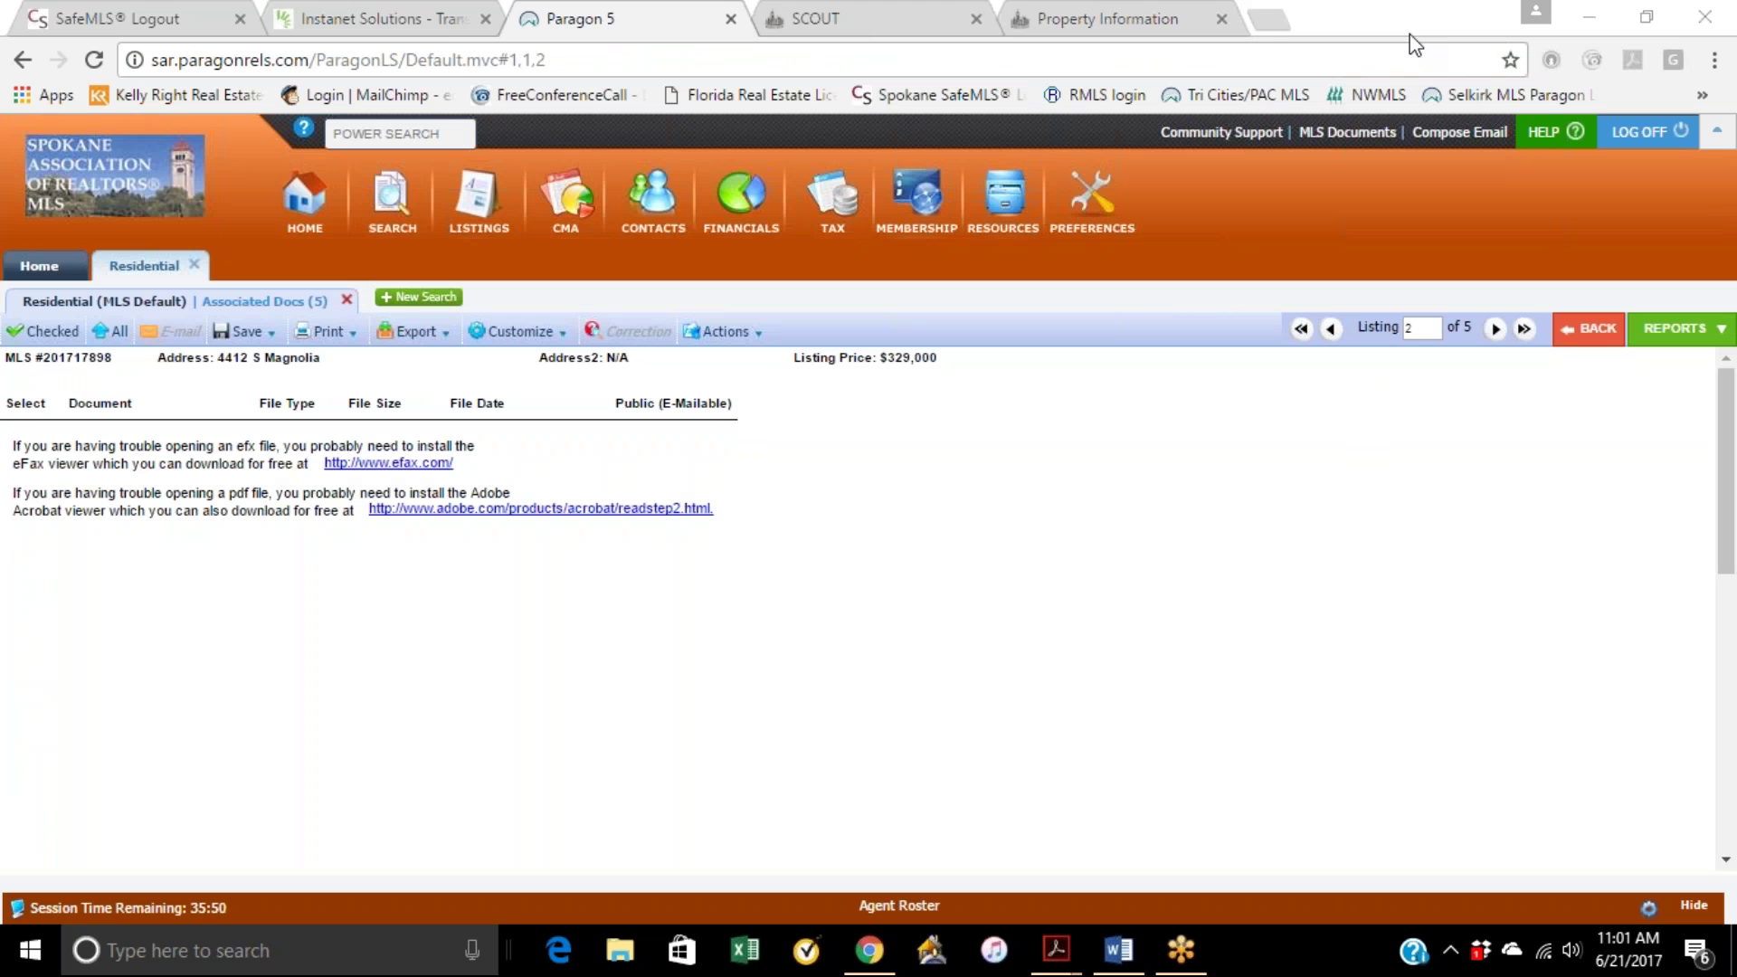
# Step: Switch back and forth between the Inspection Addendum and Paragon's Associated Docs tabs
pyautogui.click(635, 34)
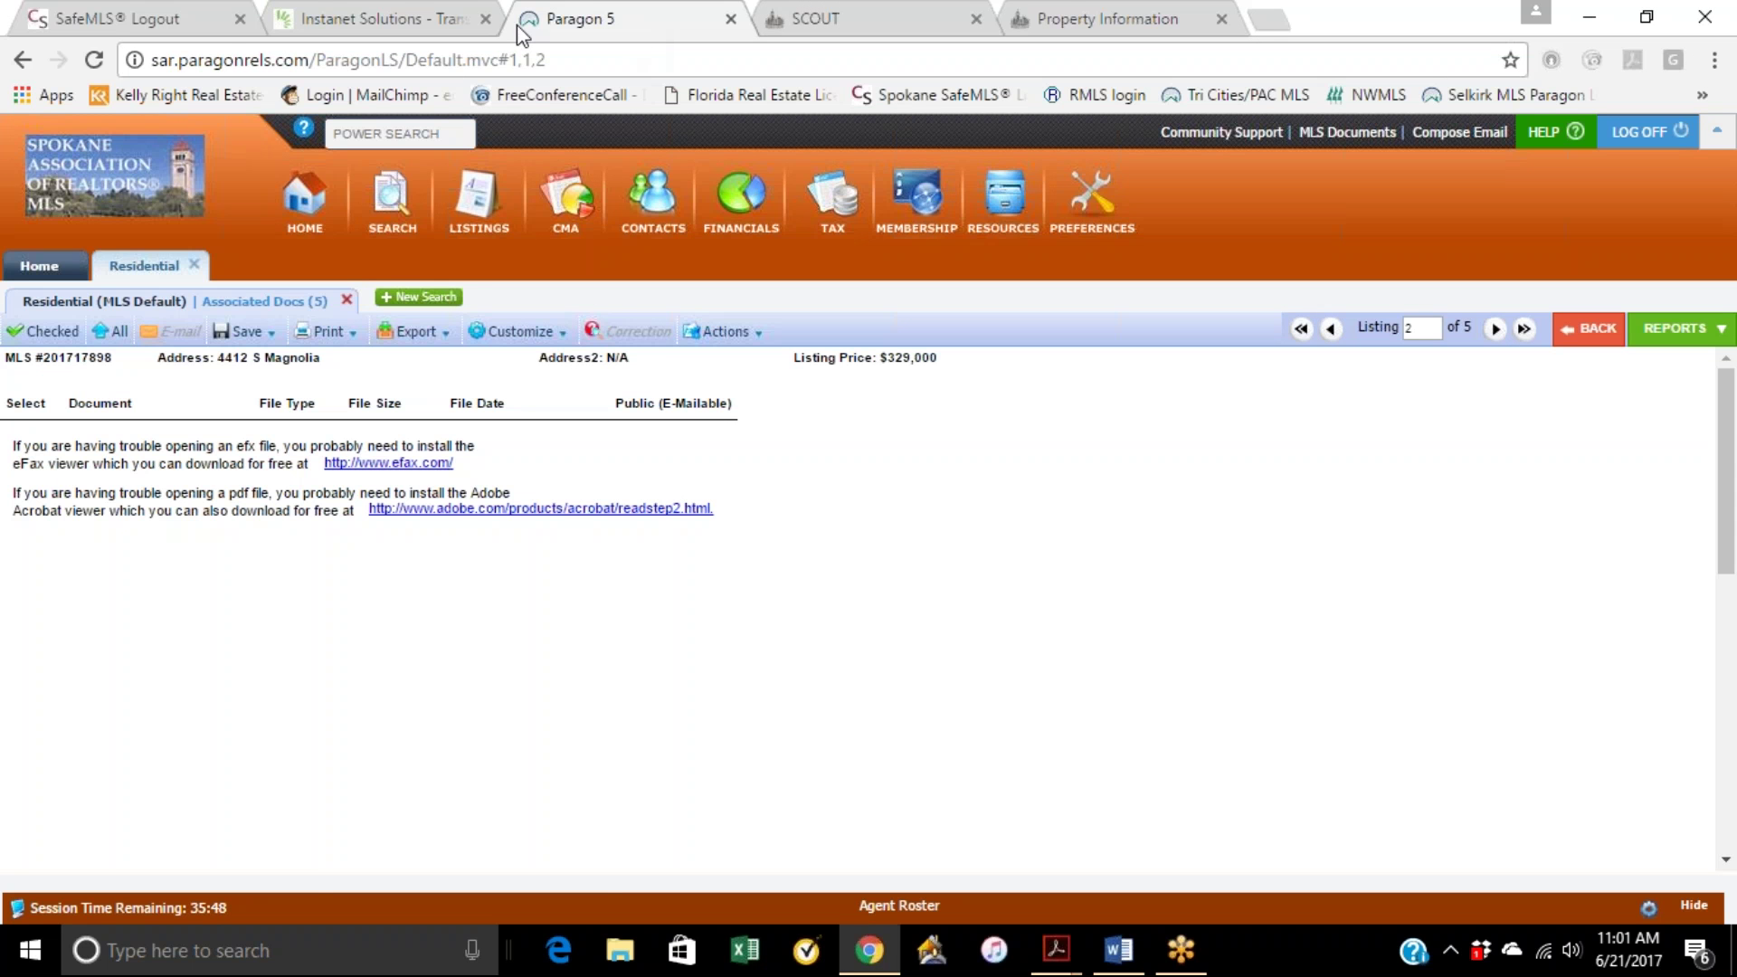
pyautogui.click(338, 21)
pyautogui.click(593, 22)
pyautogui.click(425, 22)
pyautogui.click(604, 20)
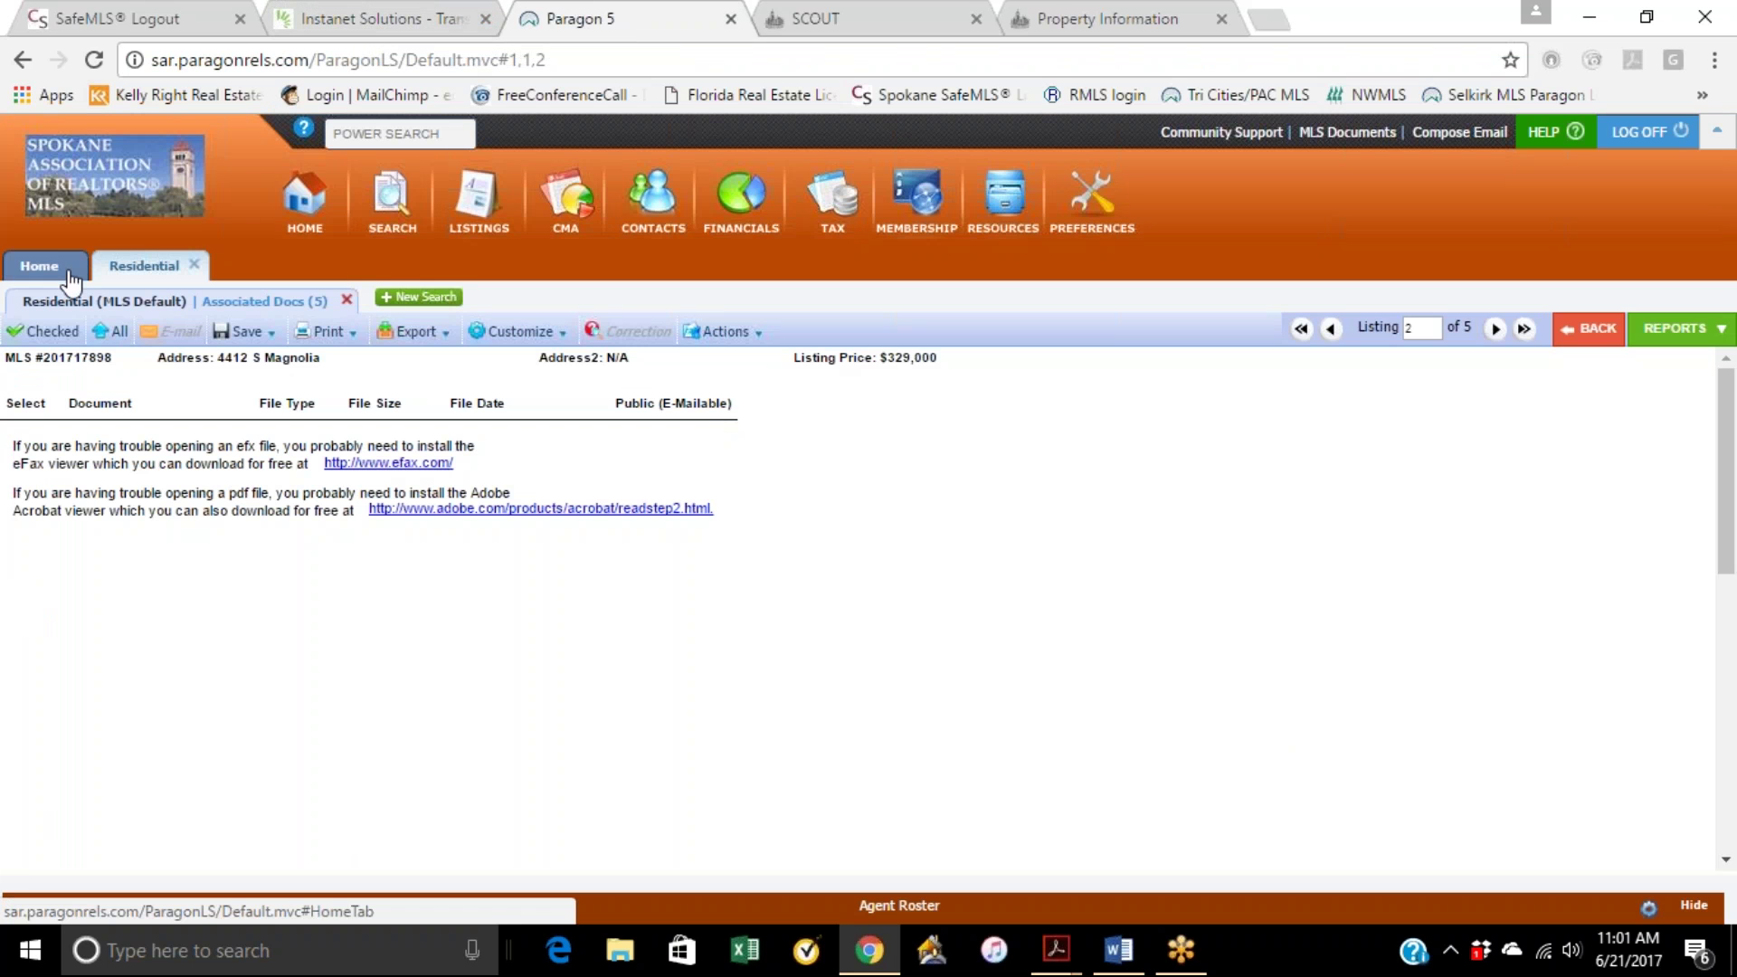
pyautogui.click(40, 267)
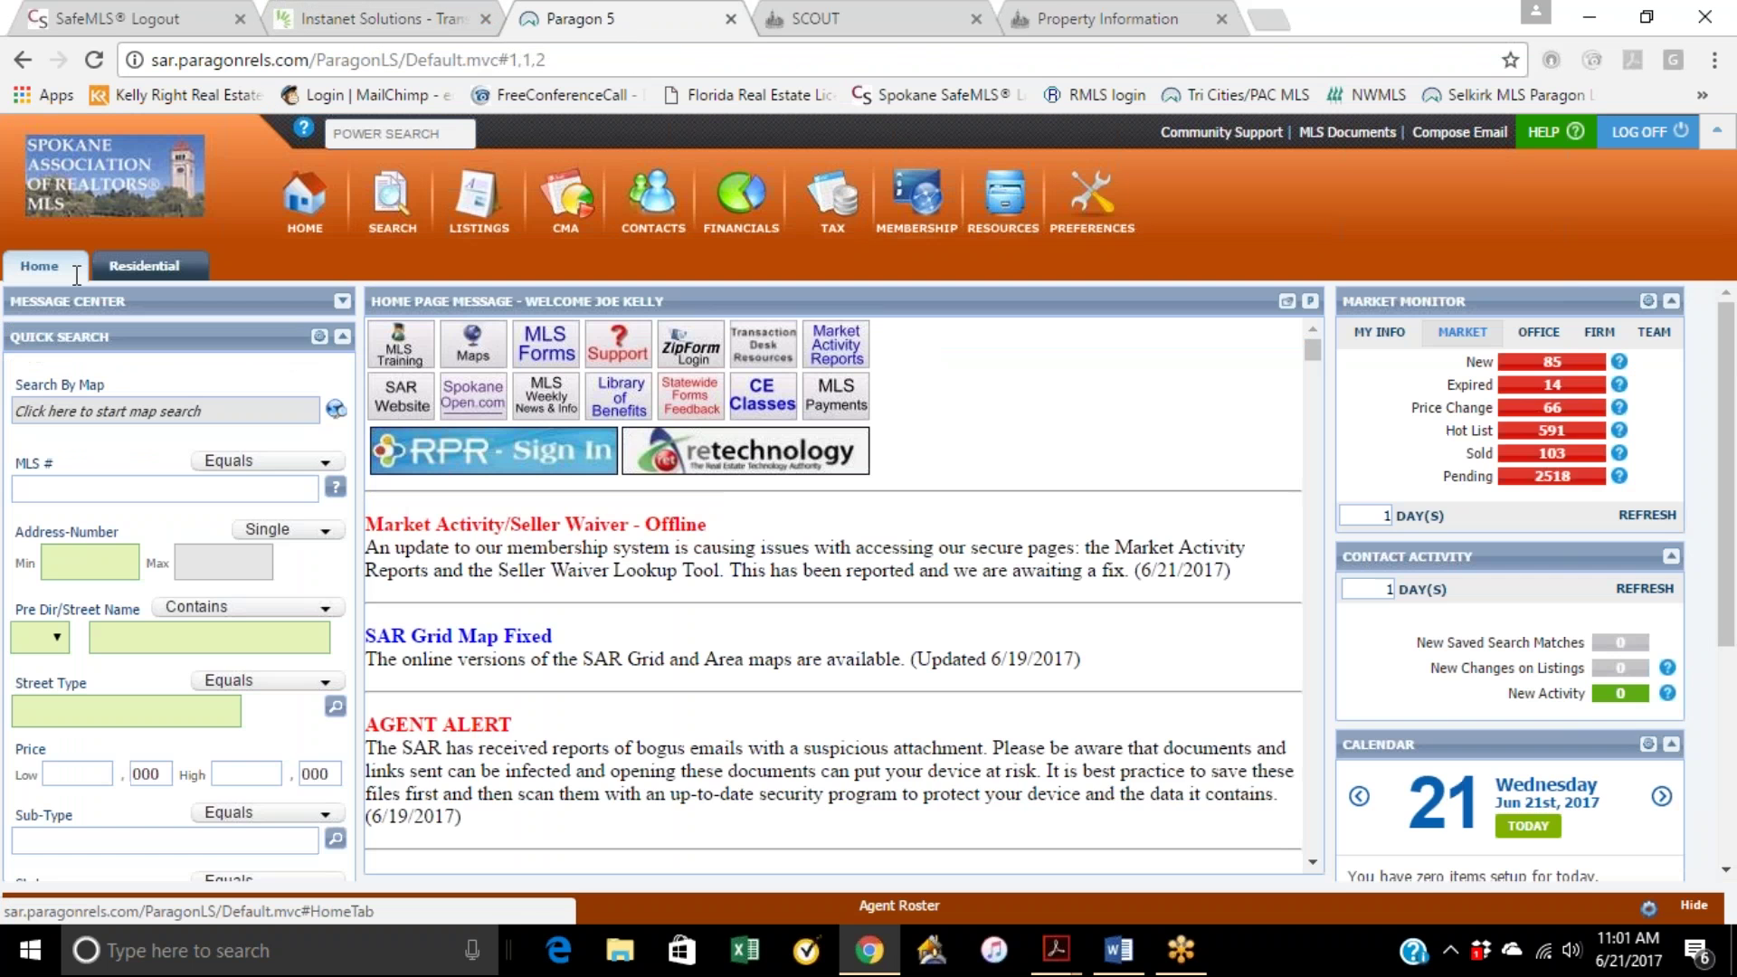
pyautogui.click(132, 269)
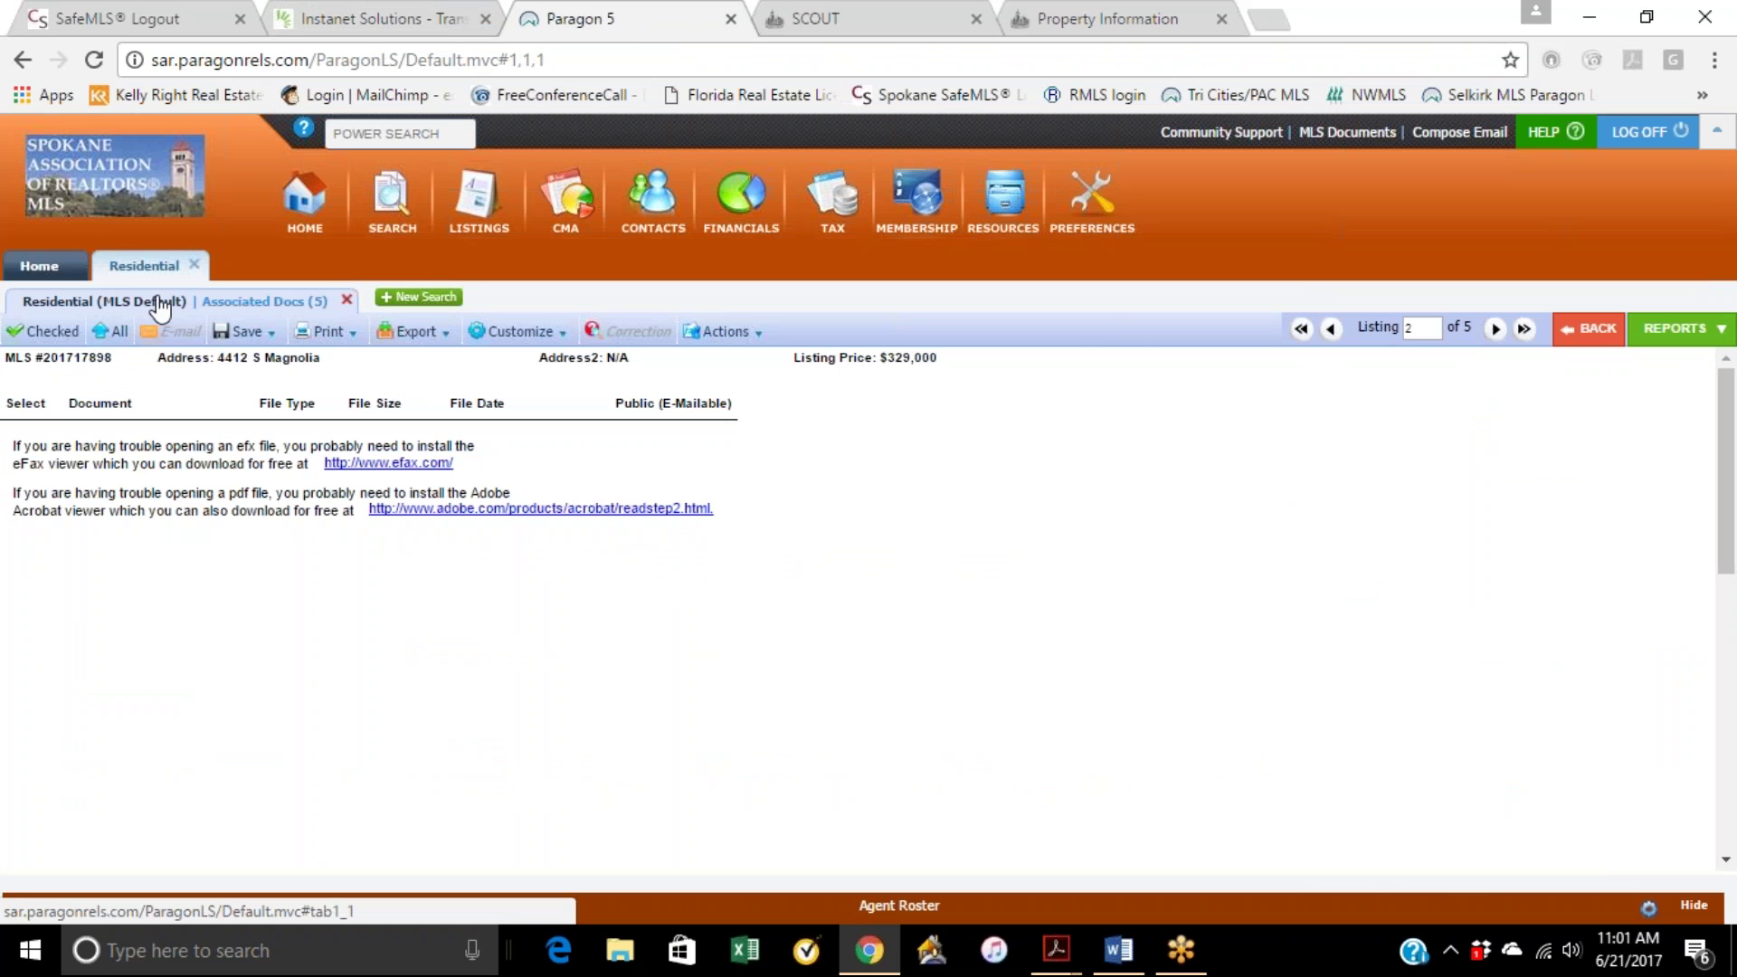
pyautogui.click(1592, 328)
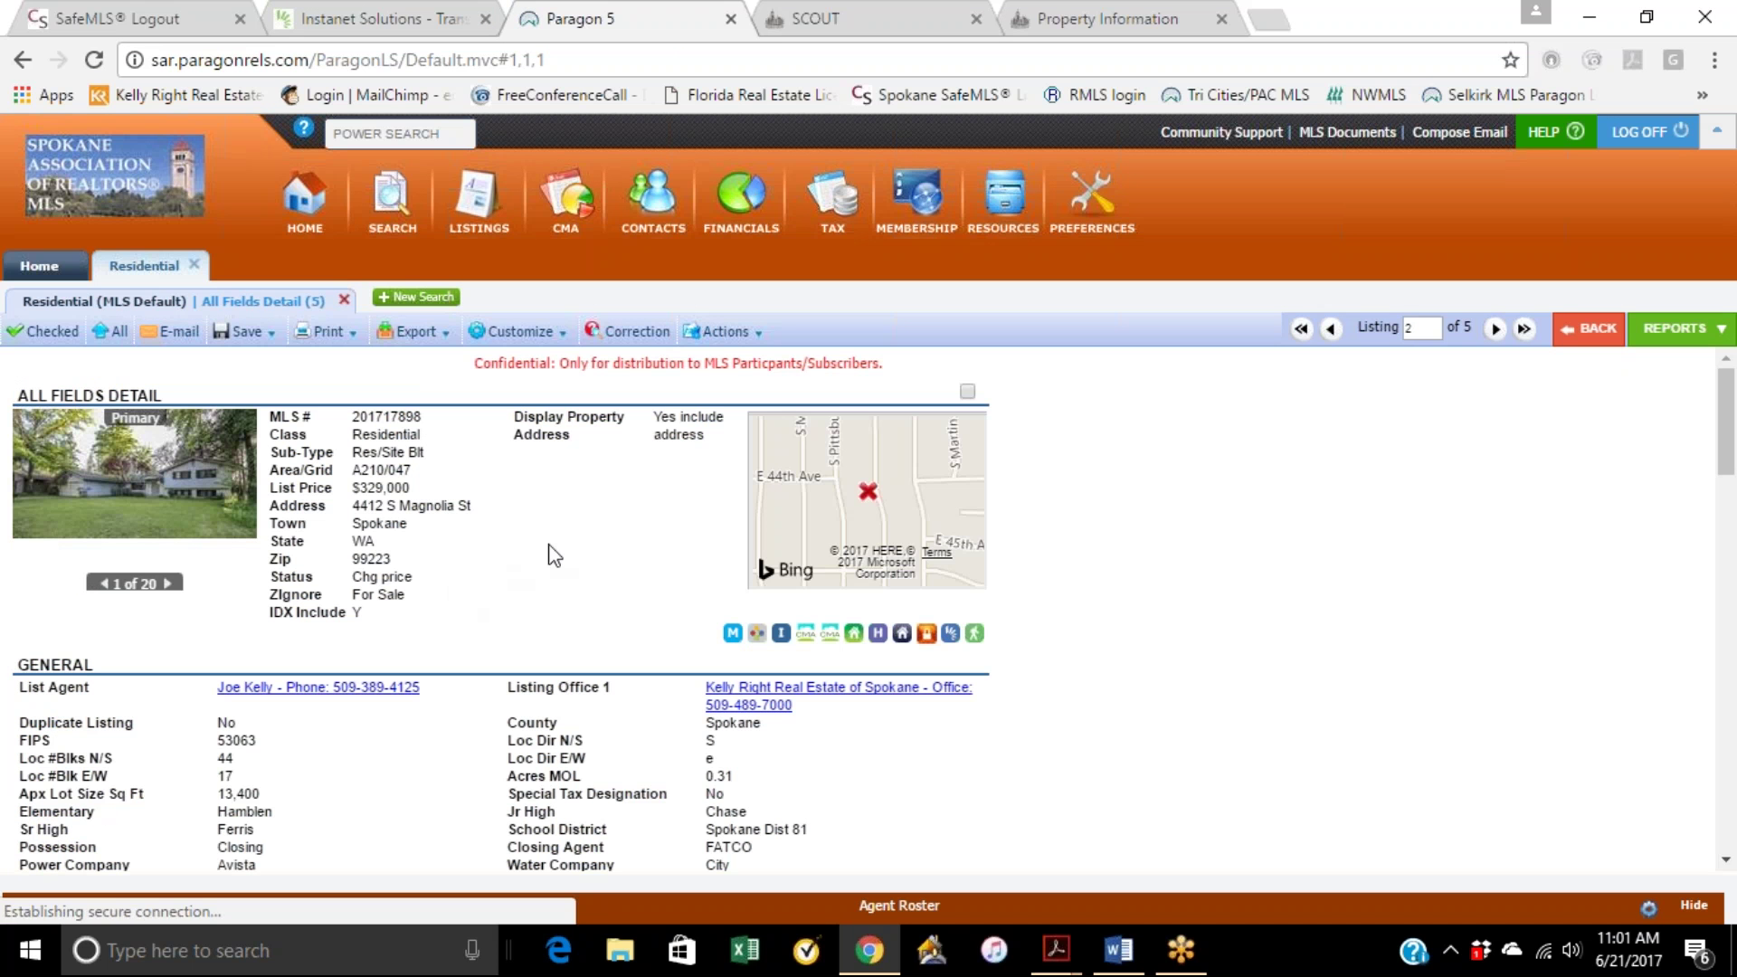
pyautogui.click(379, 18)
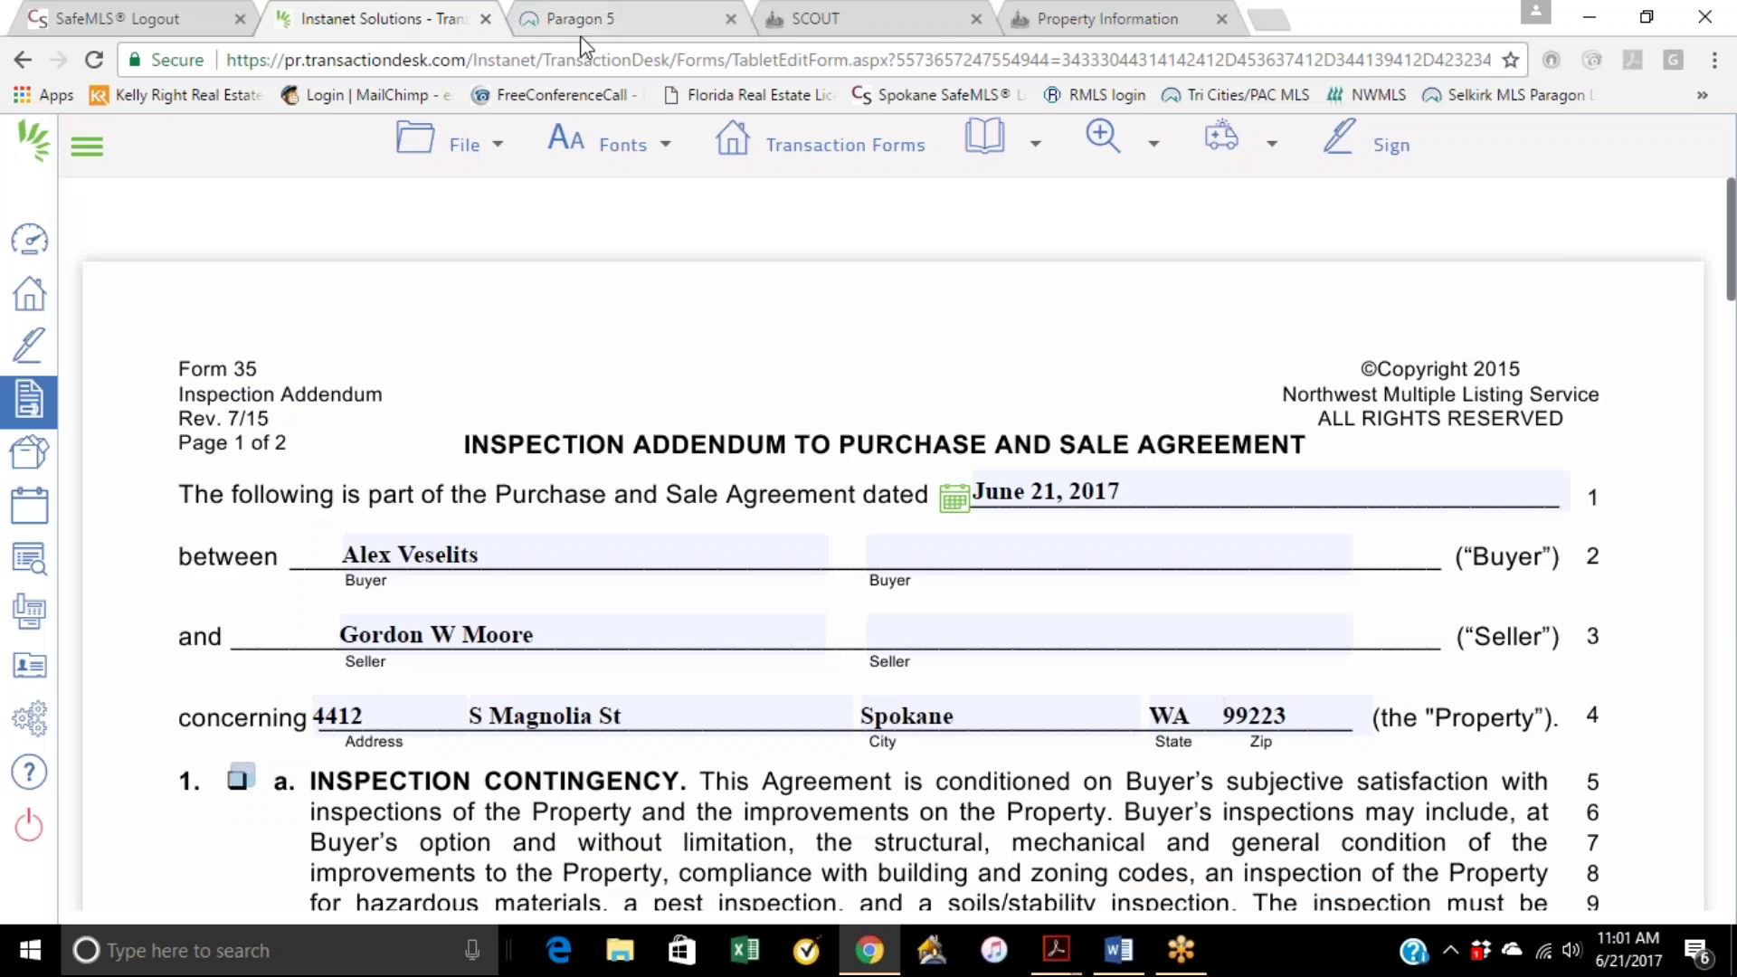
# Step: Look over the font and font size choices in the form toolbar
pyautogui.click(579, 18)
pyautogui.click(452, 18)
pyautogui.click(606, 145)
pyautogui.moveTo(661, 244)
pyautogui.click(583, 18)
pyautogui.click(389, 18)
pyautogui.click(606, 145)
pyautogui.moveTo(540, 188)
# Step: Tick item 2 Neighborhood Review Contingency and item 4 Waiver of Inspection in the addendum
pyautogui.scroll(-4, 767, 528)
pyautogui.click(239, 399)
pyautogui.scroll(-4, 402, 502)
pyautogui.scroll(-12, 406, 510)
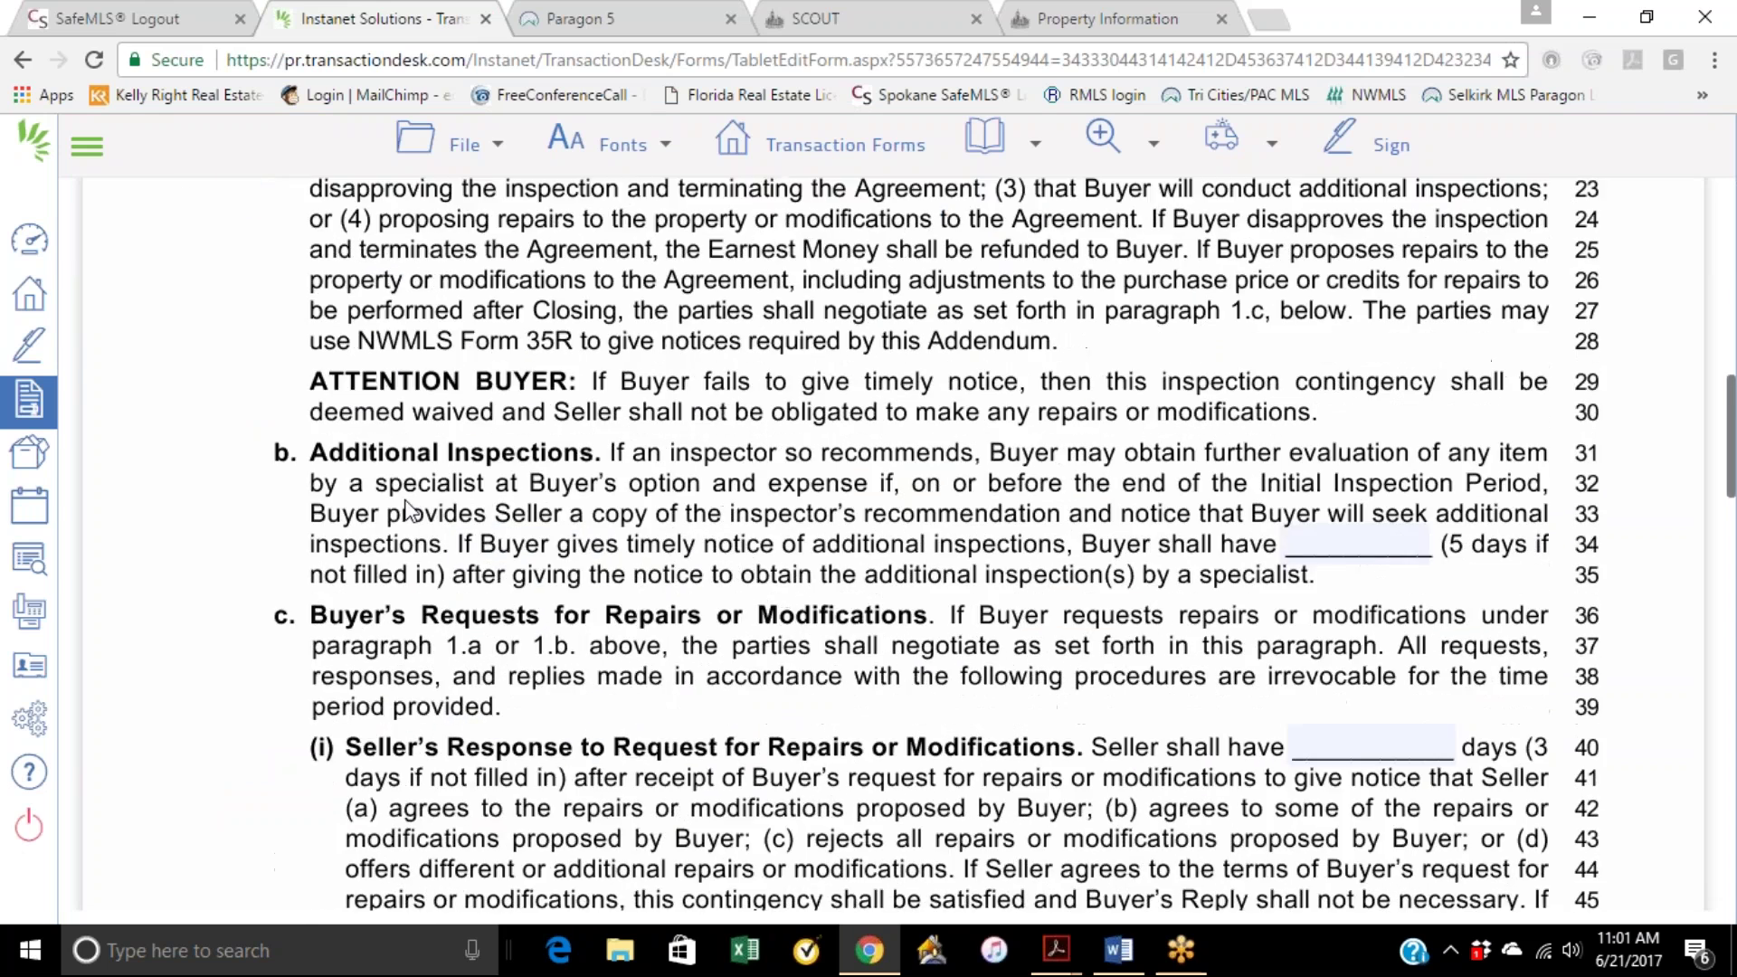
pyautogui.scroll(-8, 410, 511)
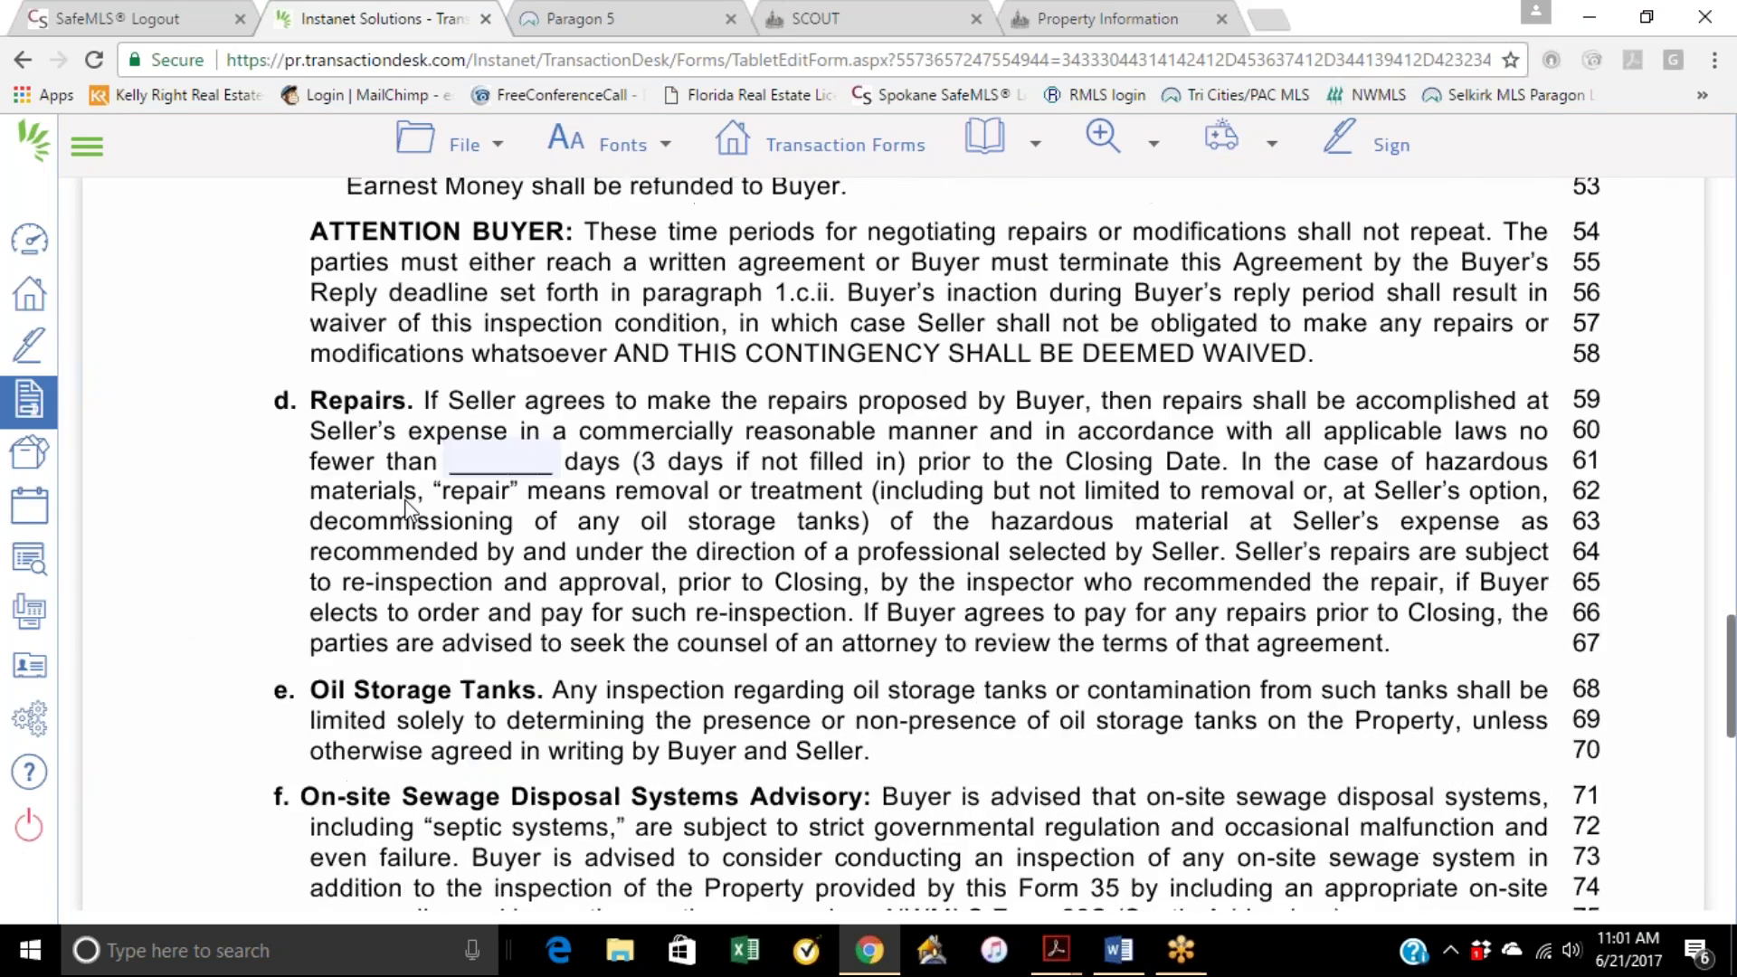
pyautogui.scroll(-5, 406, 509)
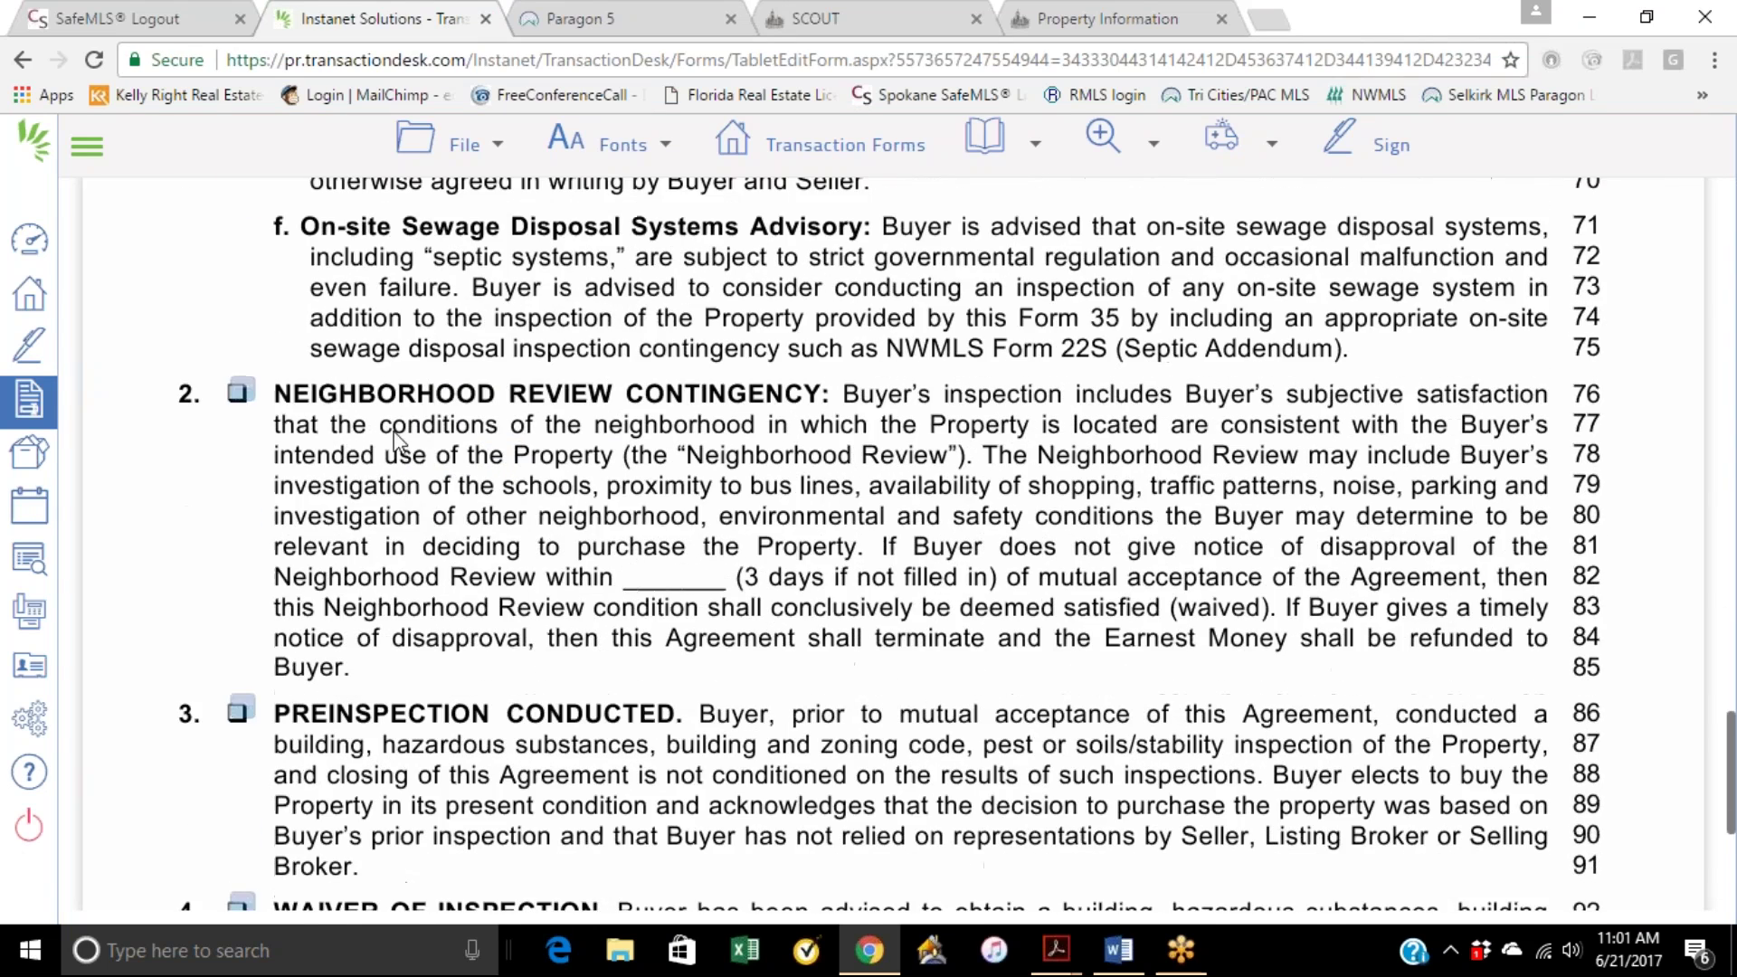
pyautogui.click(241, 394)
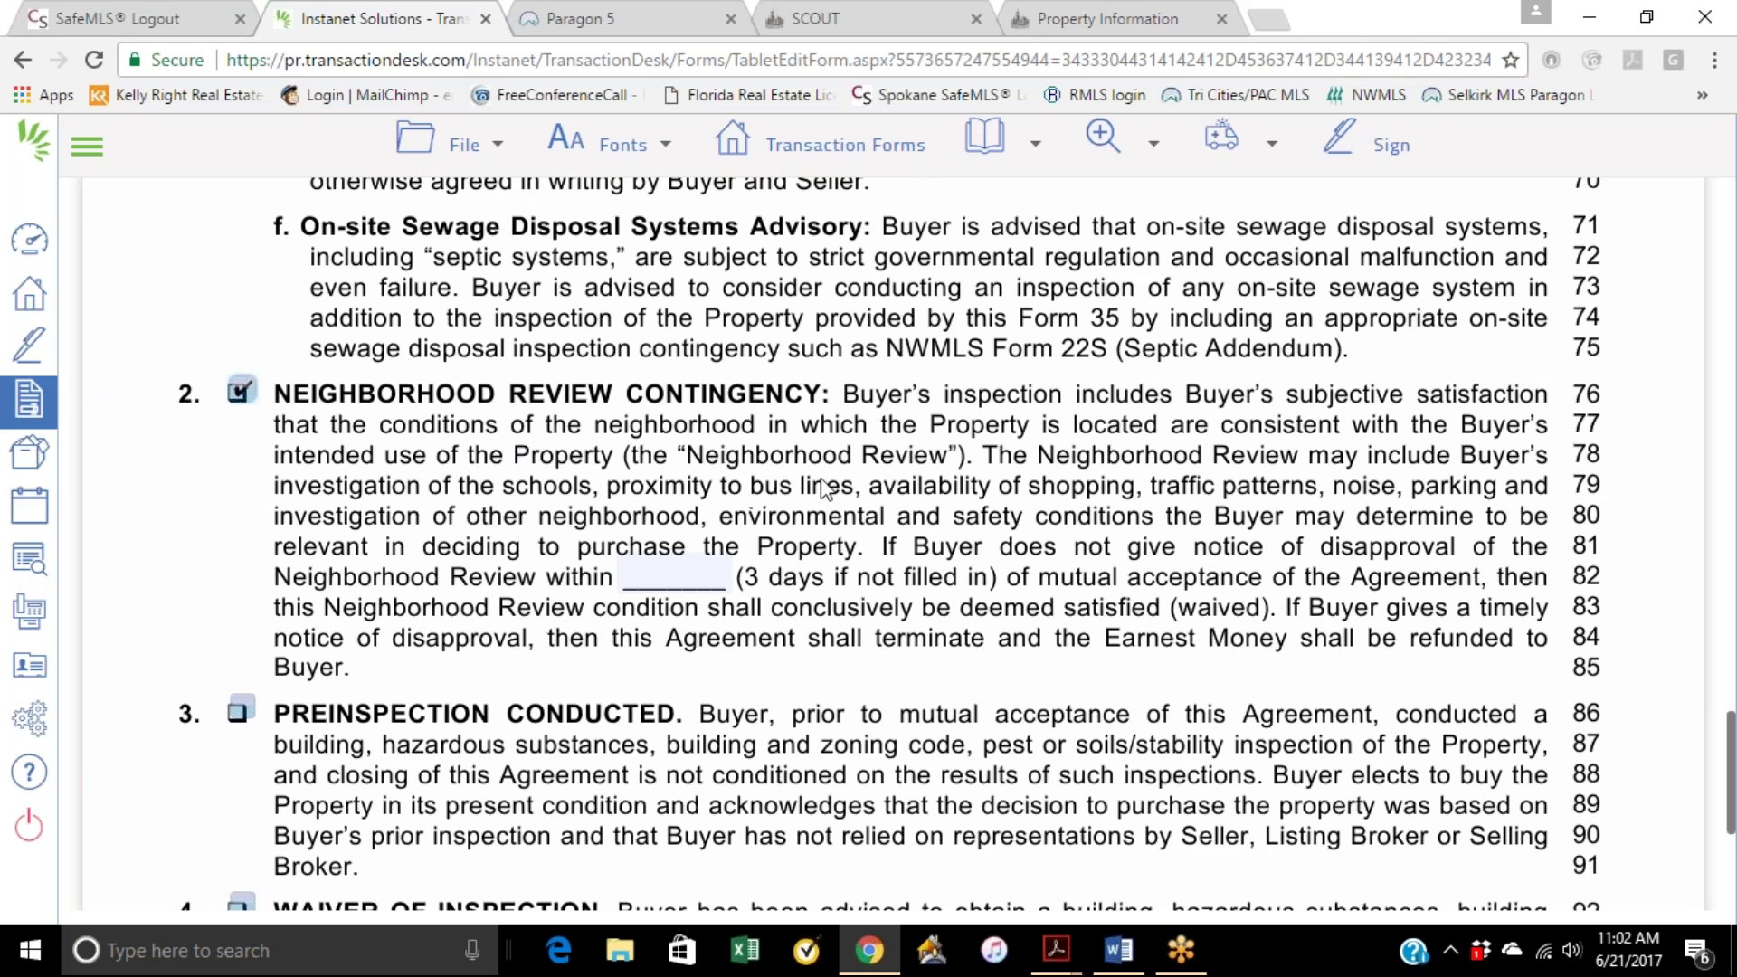
pyautogui.scroll(-3, 818, 520)
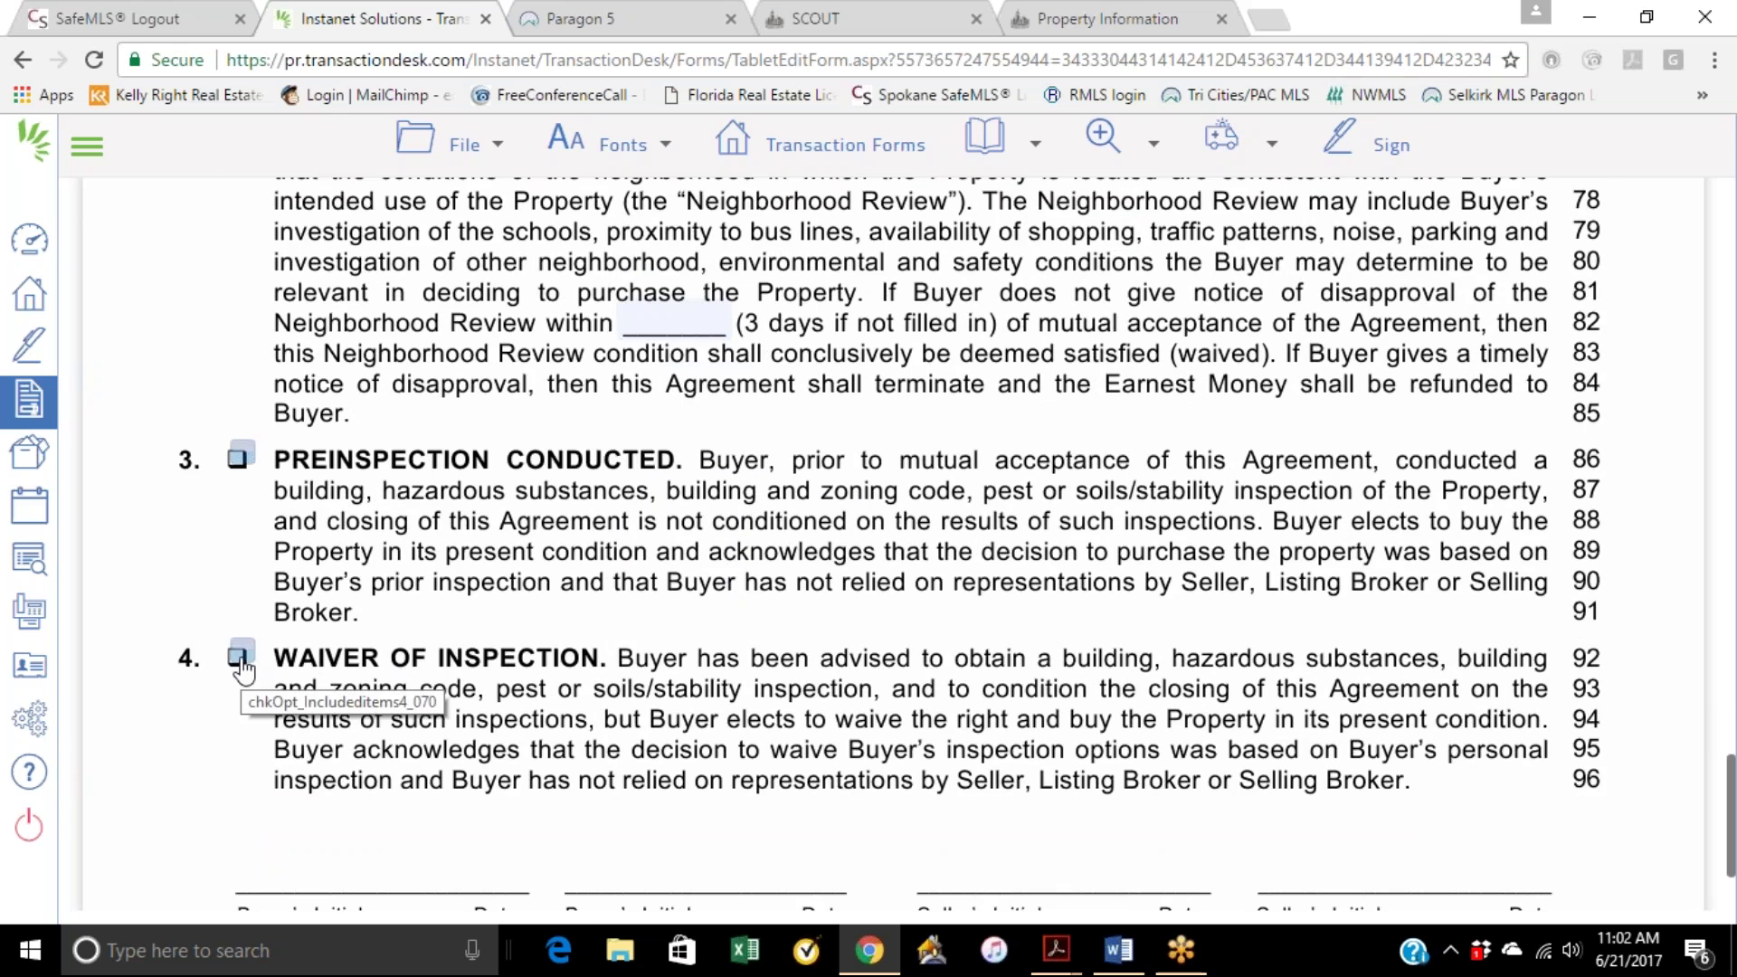
pyautogui.click(239, 656)
pyautogui.scroll(10, 271, 588)
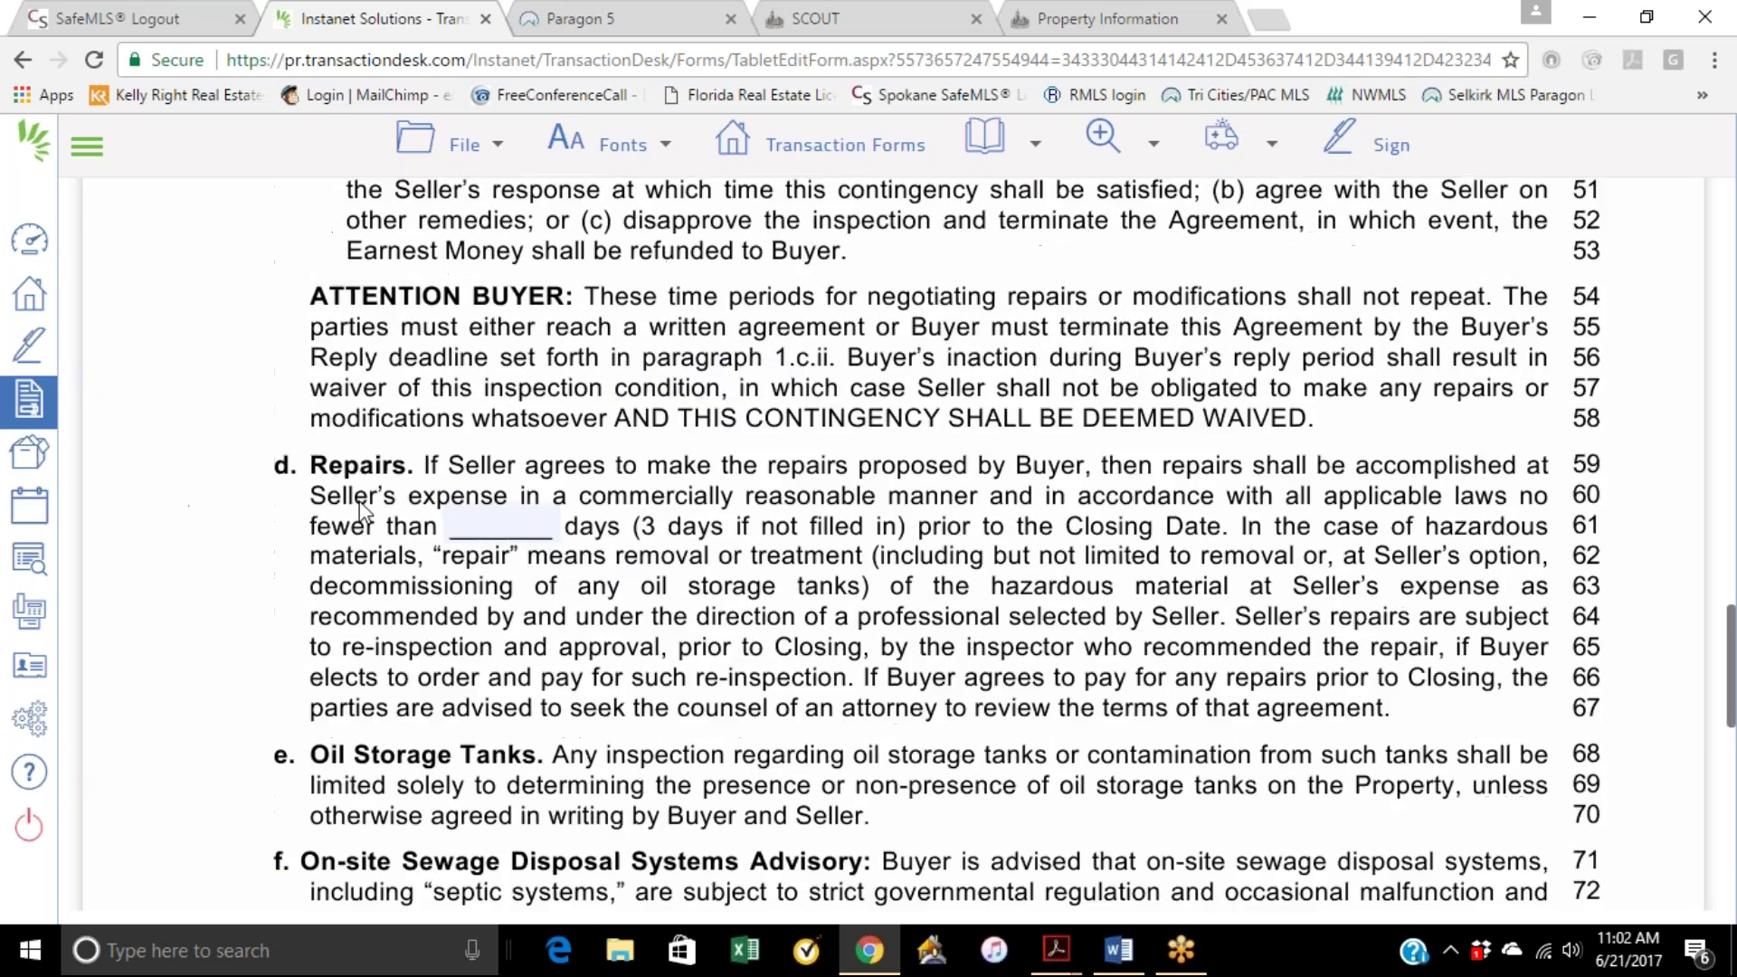
pyautogui.scroll(20, 312, 498)
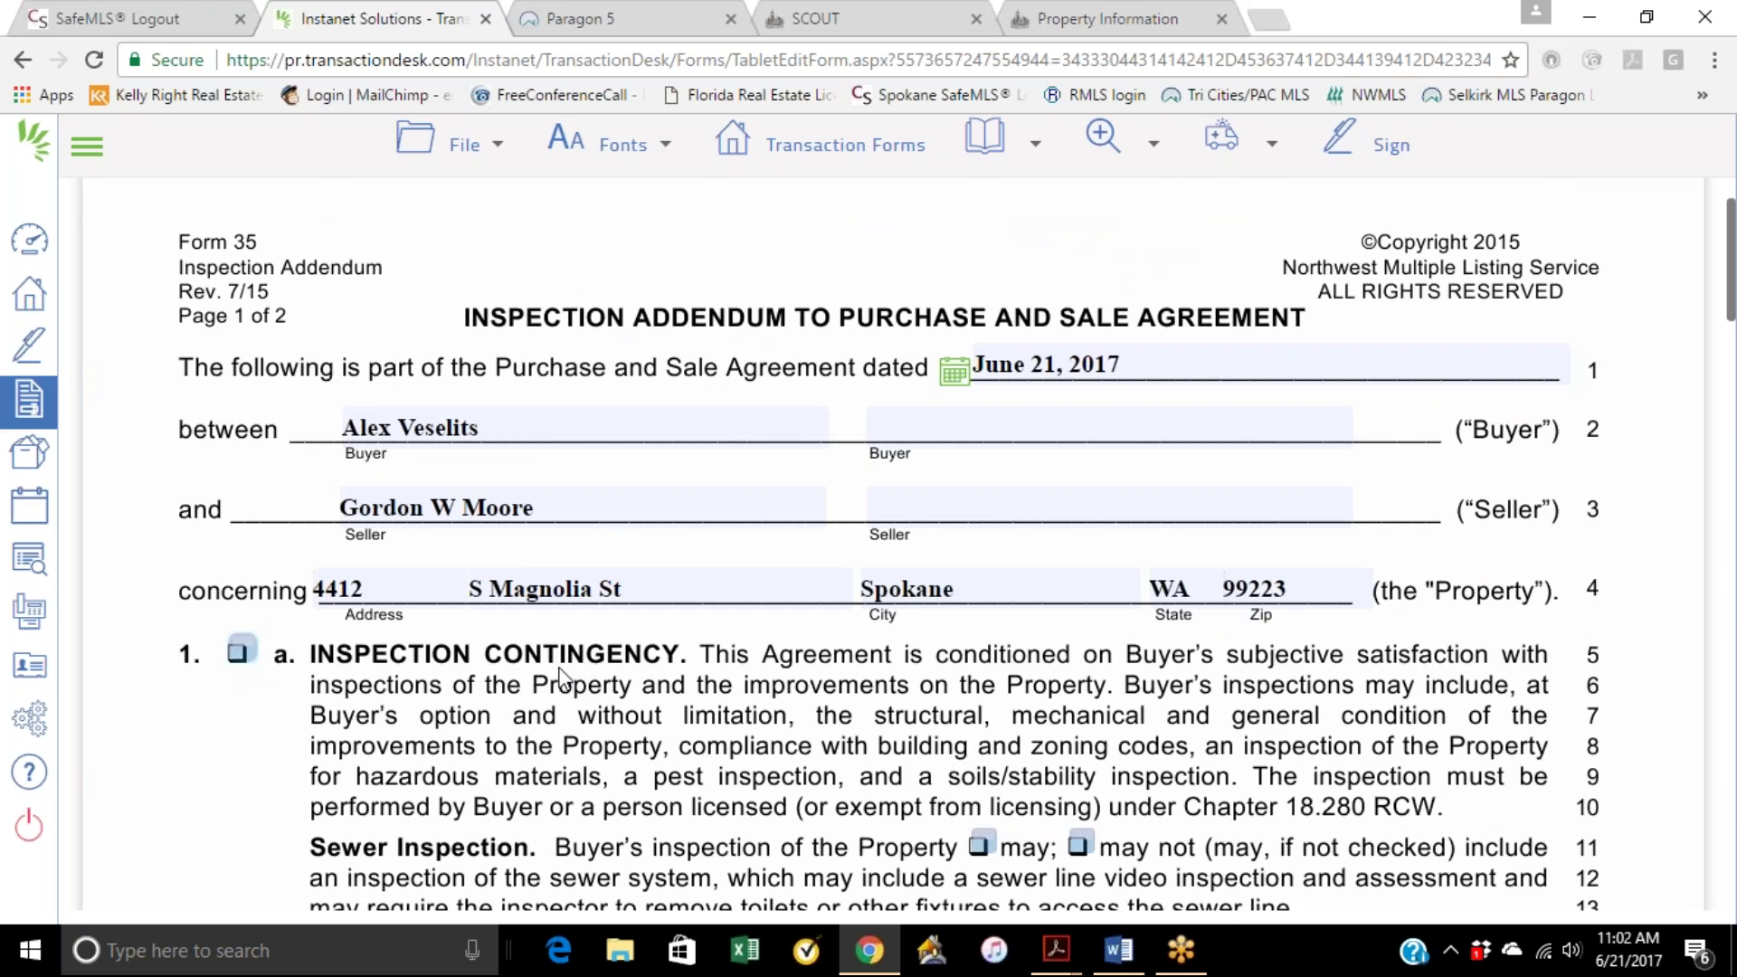
pyautogui.scroll(-18, 565, 678)
pyautogui.scroll(-12, 566, 678)
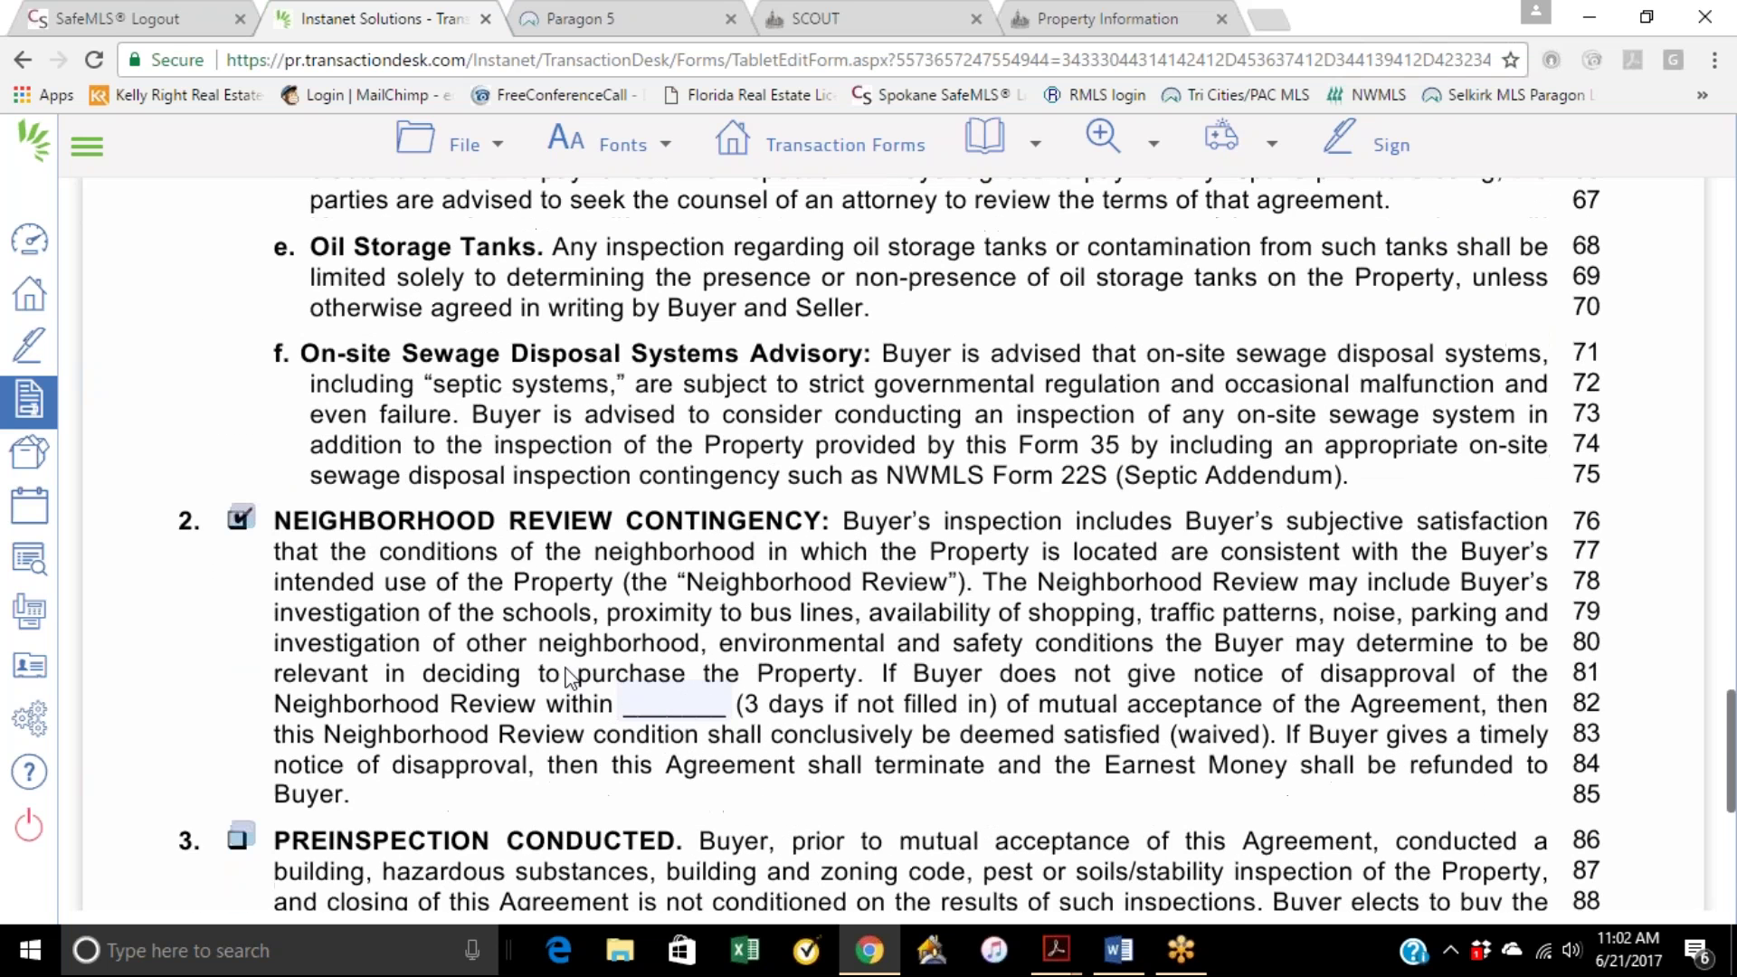
pyautogui.scroll(-4, 462, 579)
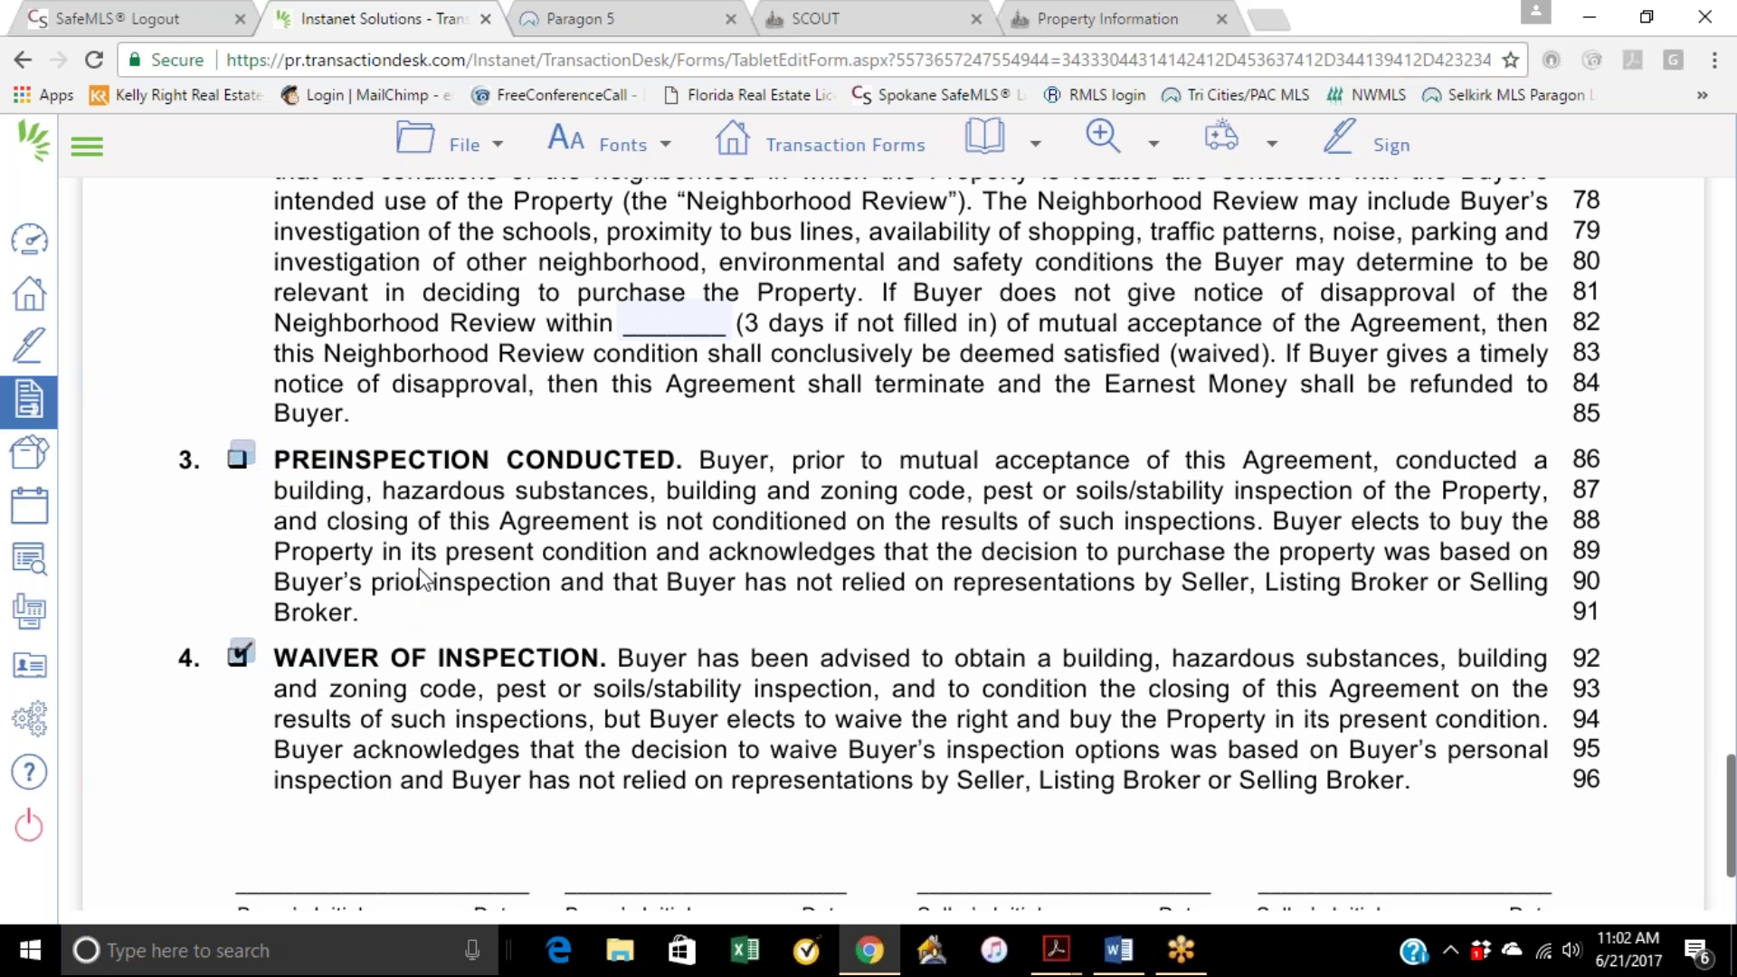
# Step: Leave the Preinspection Conducted and Waiver of Inspection items unchecked
pyautogui.click(238, 459)
pyautogui.click(238, 656)
pyautogui.scroll(3, 624, 447)
pyautogui.scroll(-5, 476, 552)
pyautogui.click(238, 333)
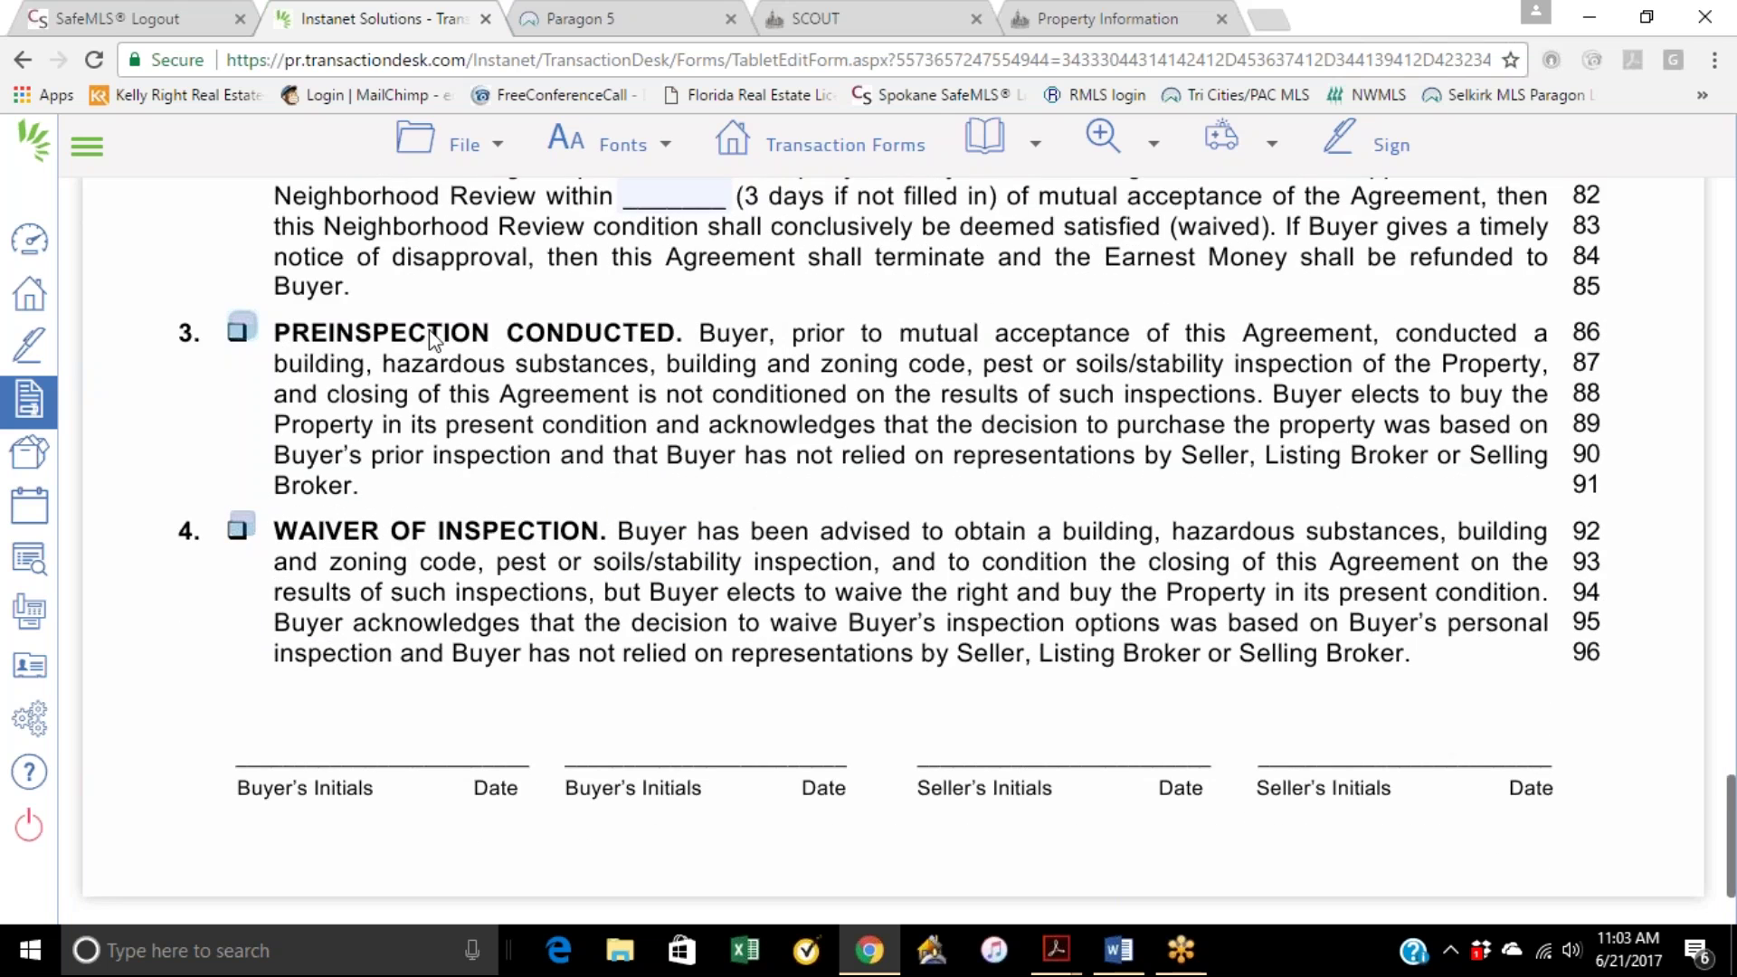
# Step: Tick item 1.a Inspection Contingency and the Sewer Inspection 'may' box
pyautogui.scroll(20, 453, 362)
pyautogui.scroll(7, 472, 387)
pyautogui.click(238, 469)
pyautogui.scroll(-10, 465, 523)
pyautogui.scroll(9, 724, 515)
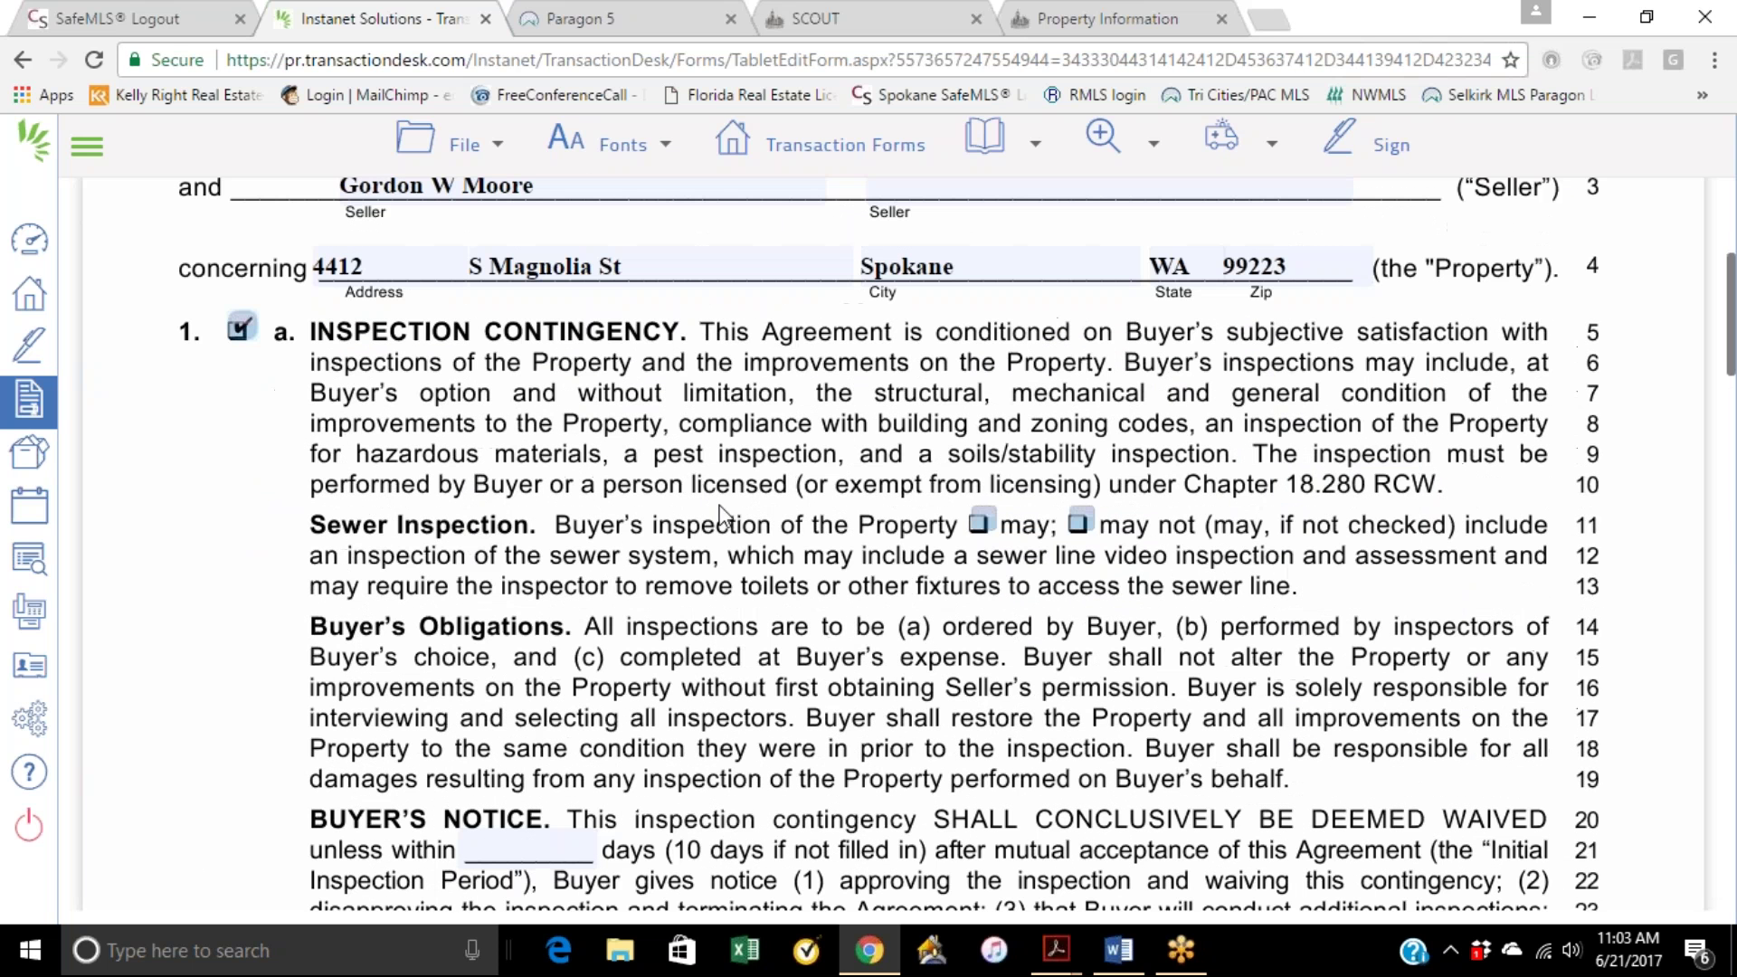
pyautogui.click(979, 523)
# Step: Scroll through the rest of the Inspection Addendum and bring up the transaction forms list
pyautogui.scroll(-15, 581, 570)
pyautogui.scroll(-7, 582, 576)
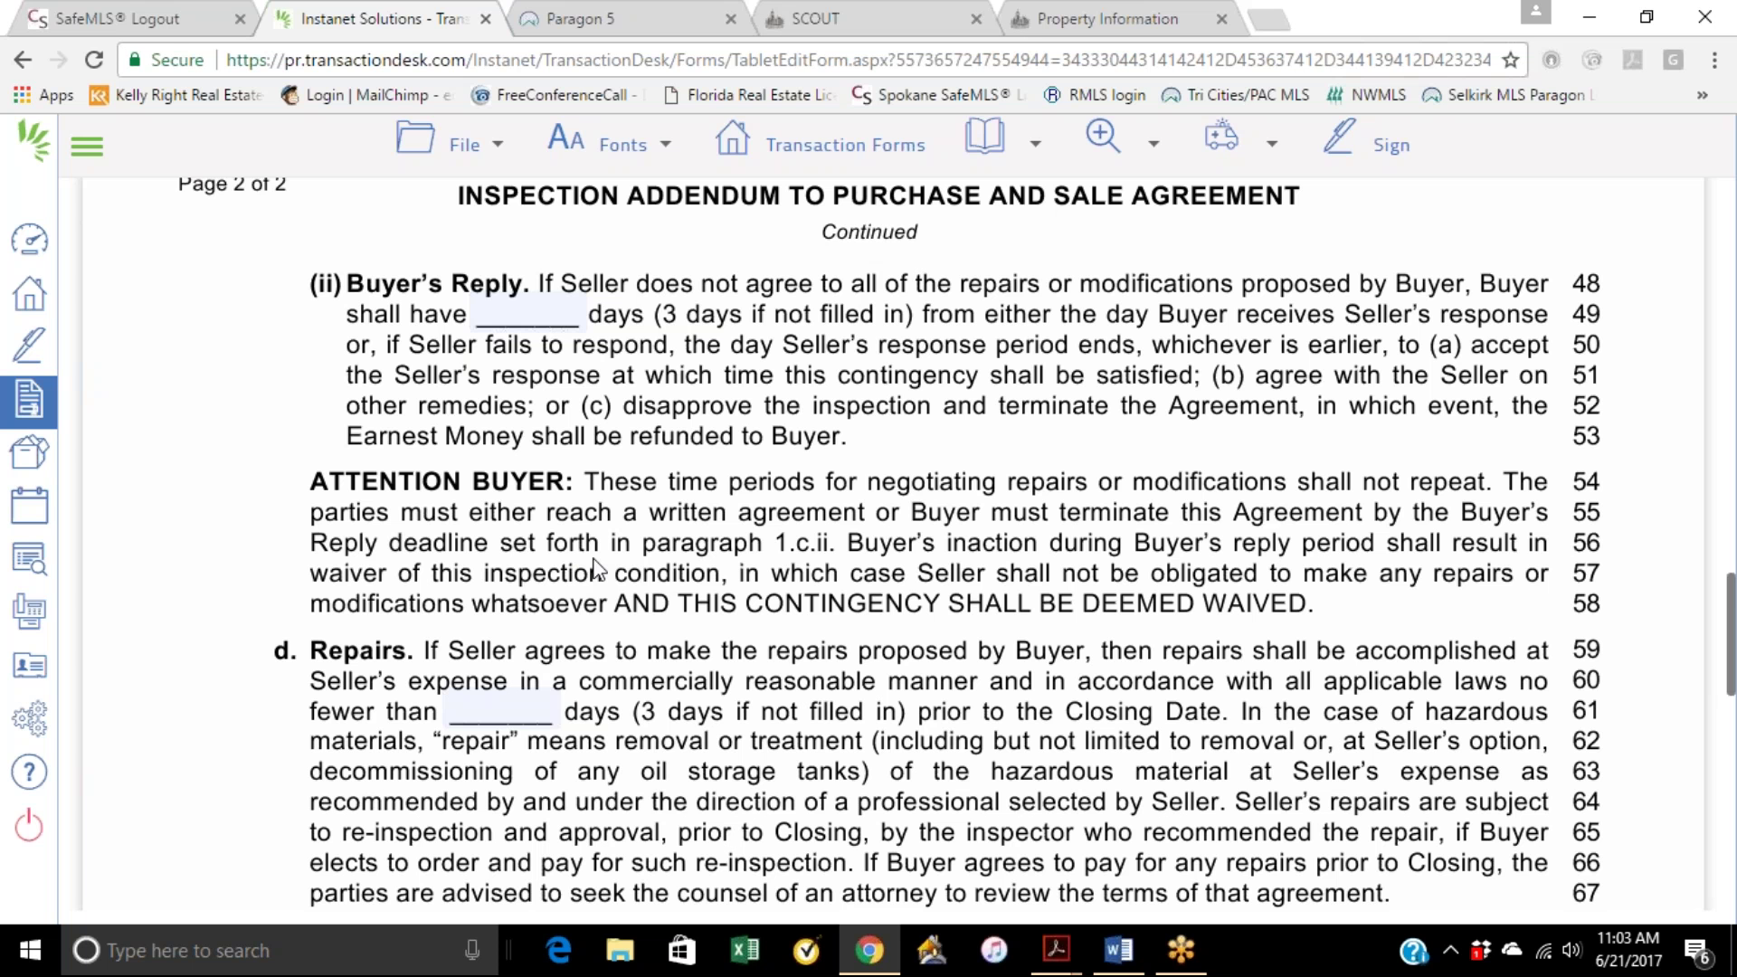
pyautogui.scroll(-2, 545, 655)
pyautogui.scroll(-5, 546, 652)
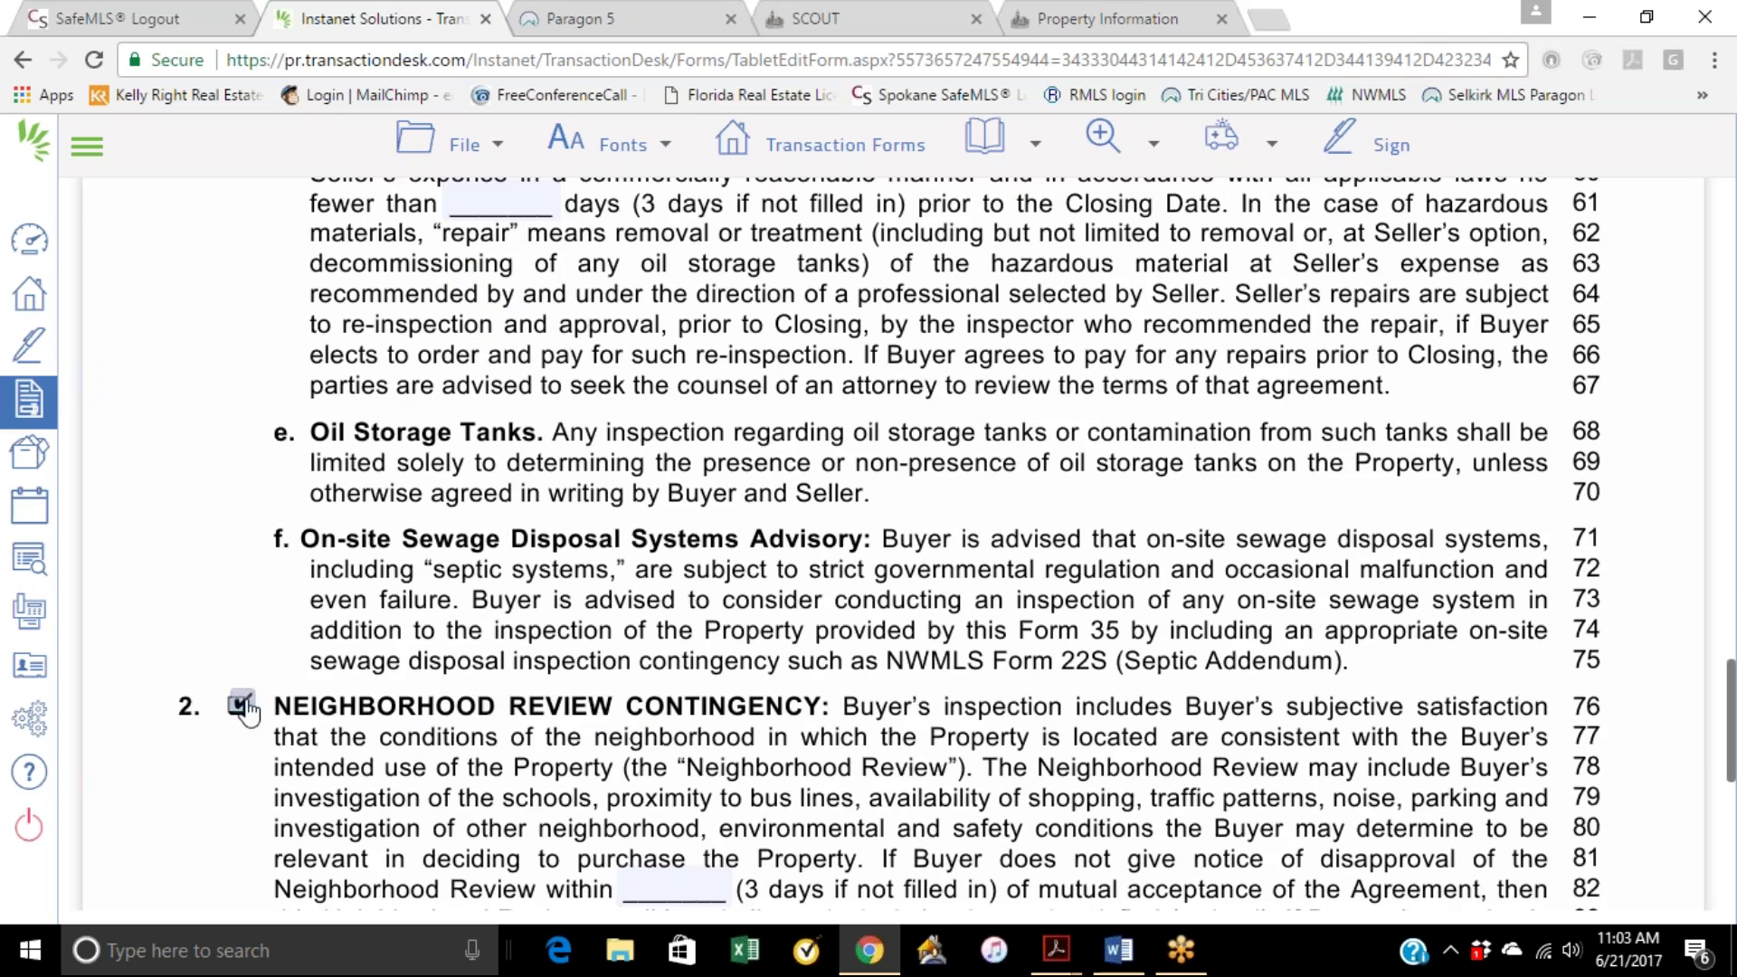
pyautogui.scroll(-8, 502, 629)
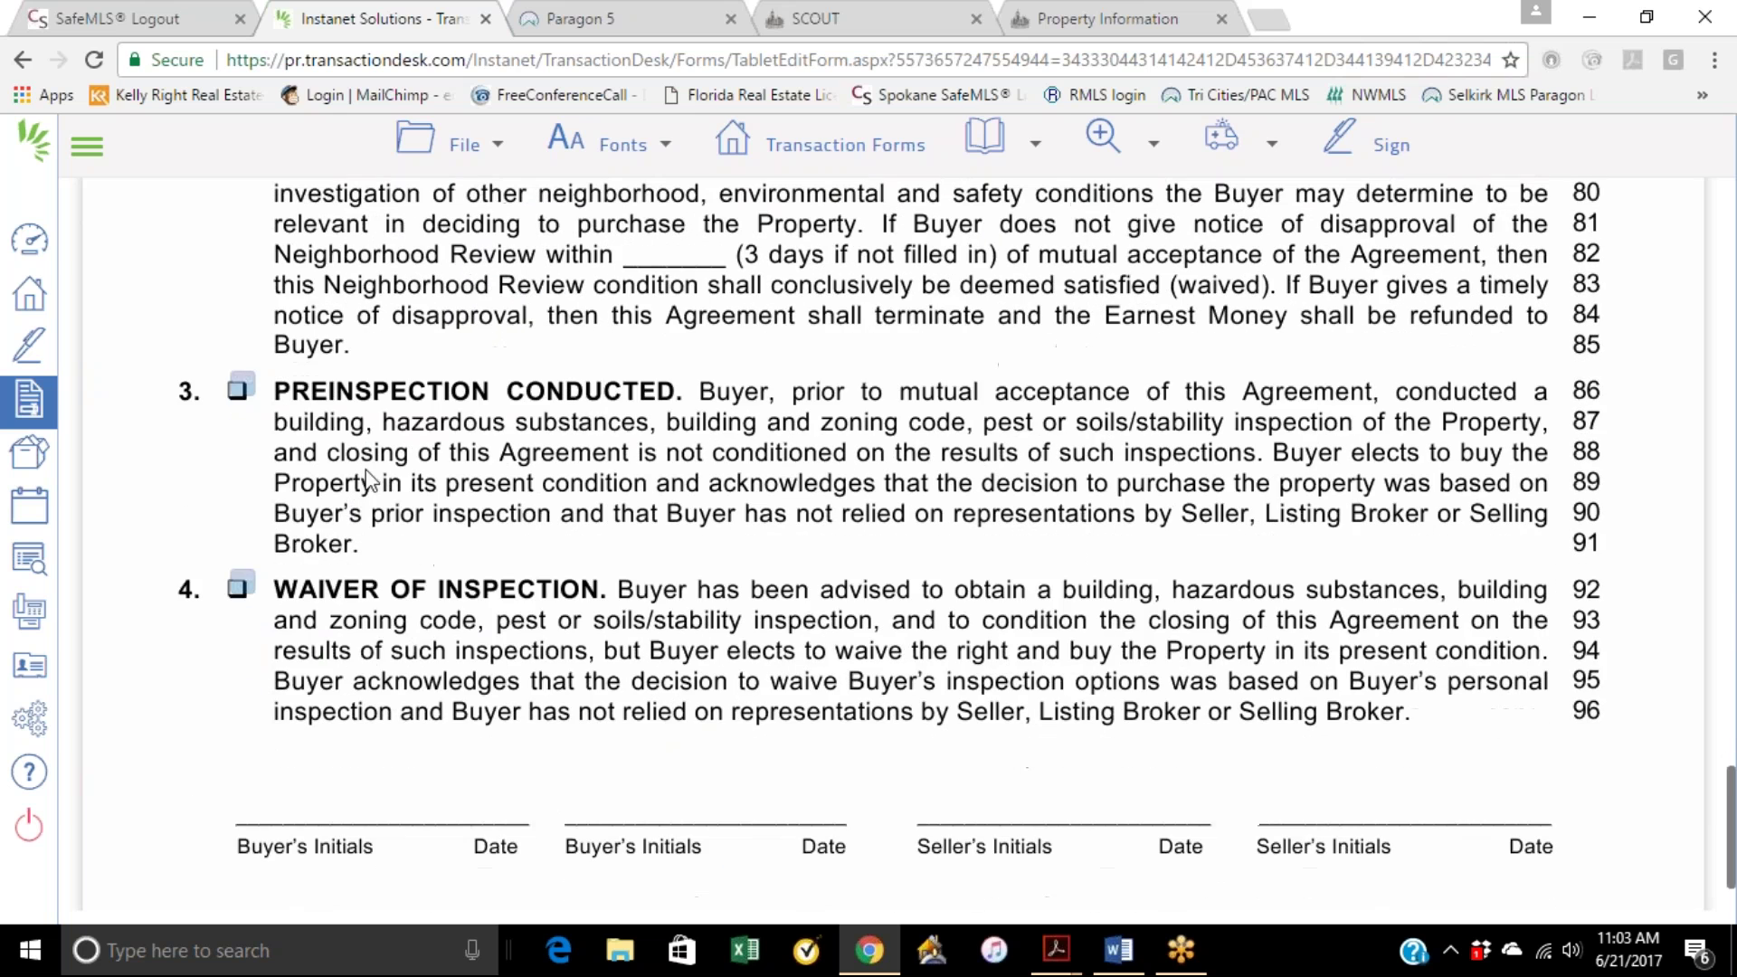
pyautogui.scroll(-12, 639, 505)
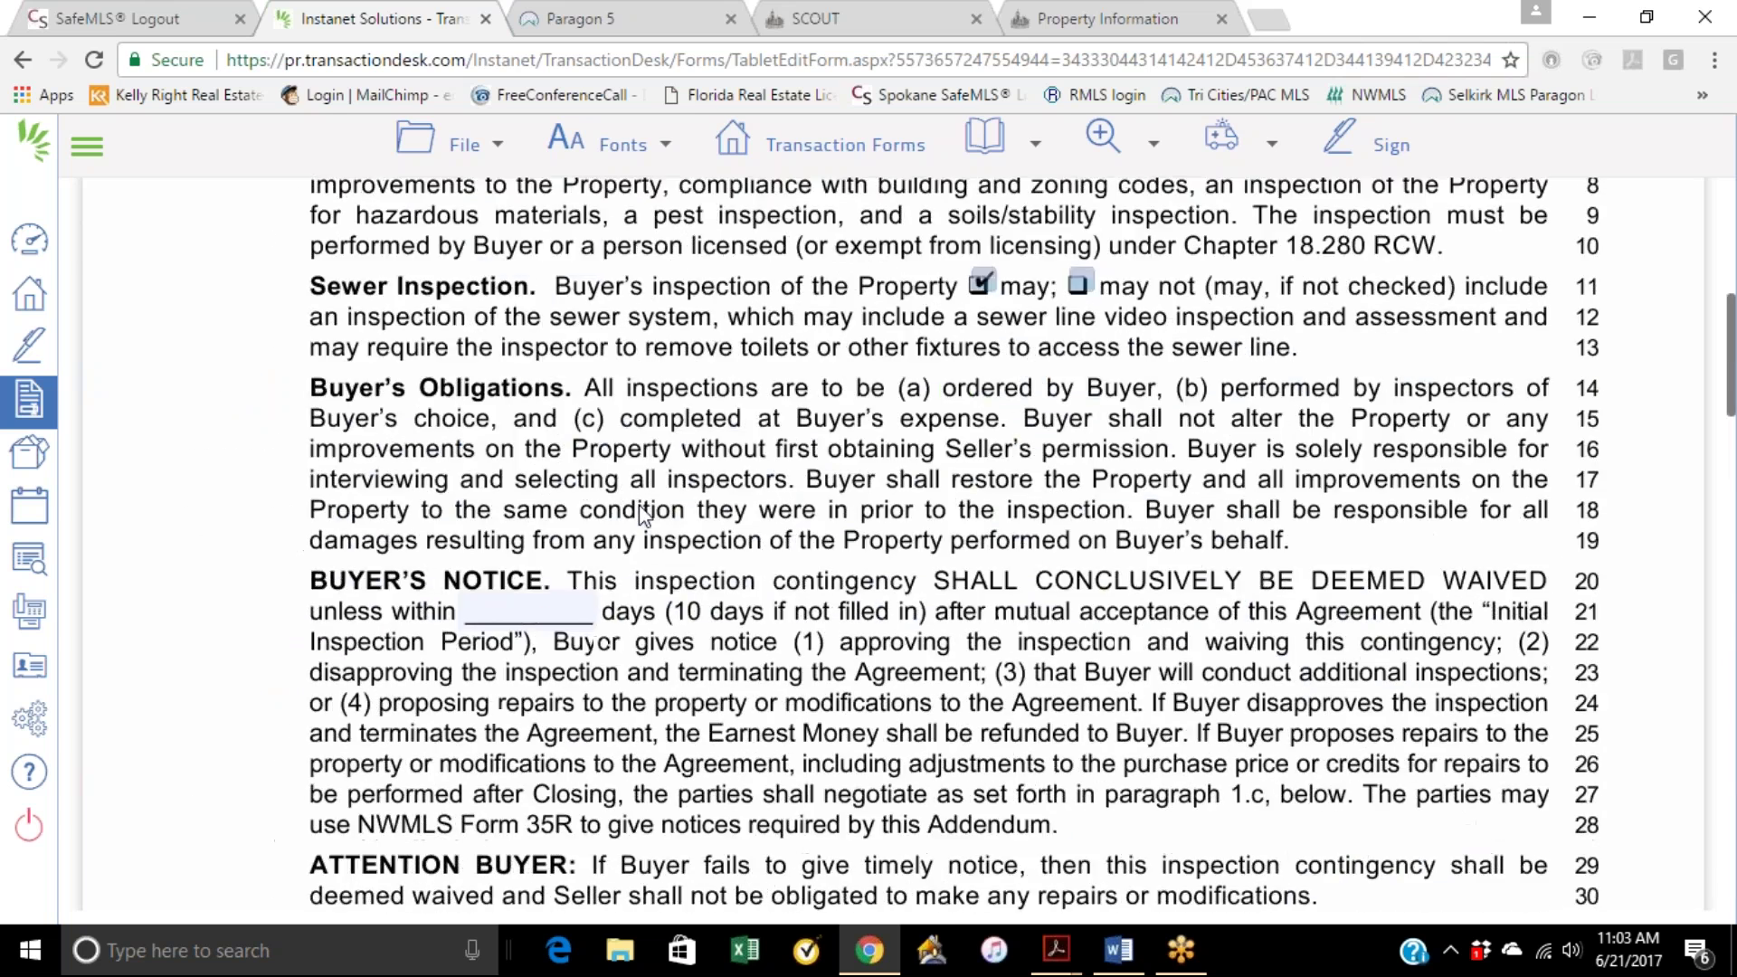
pyautogui.scroll(9, 643, 514)
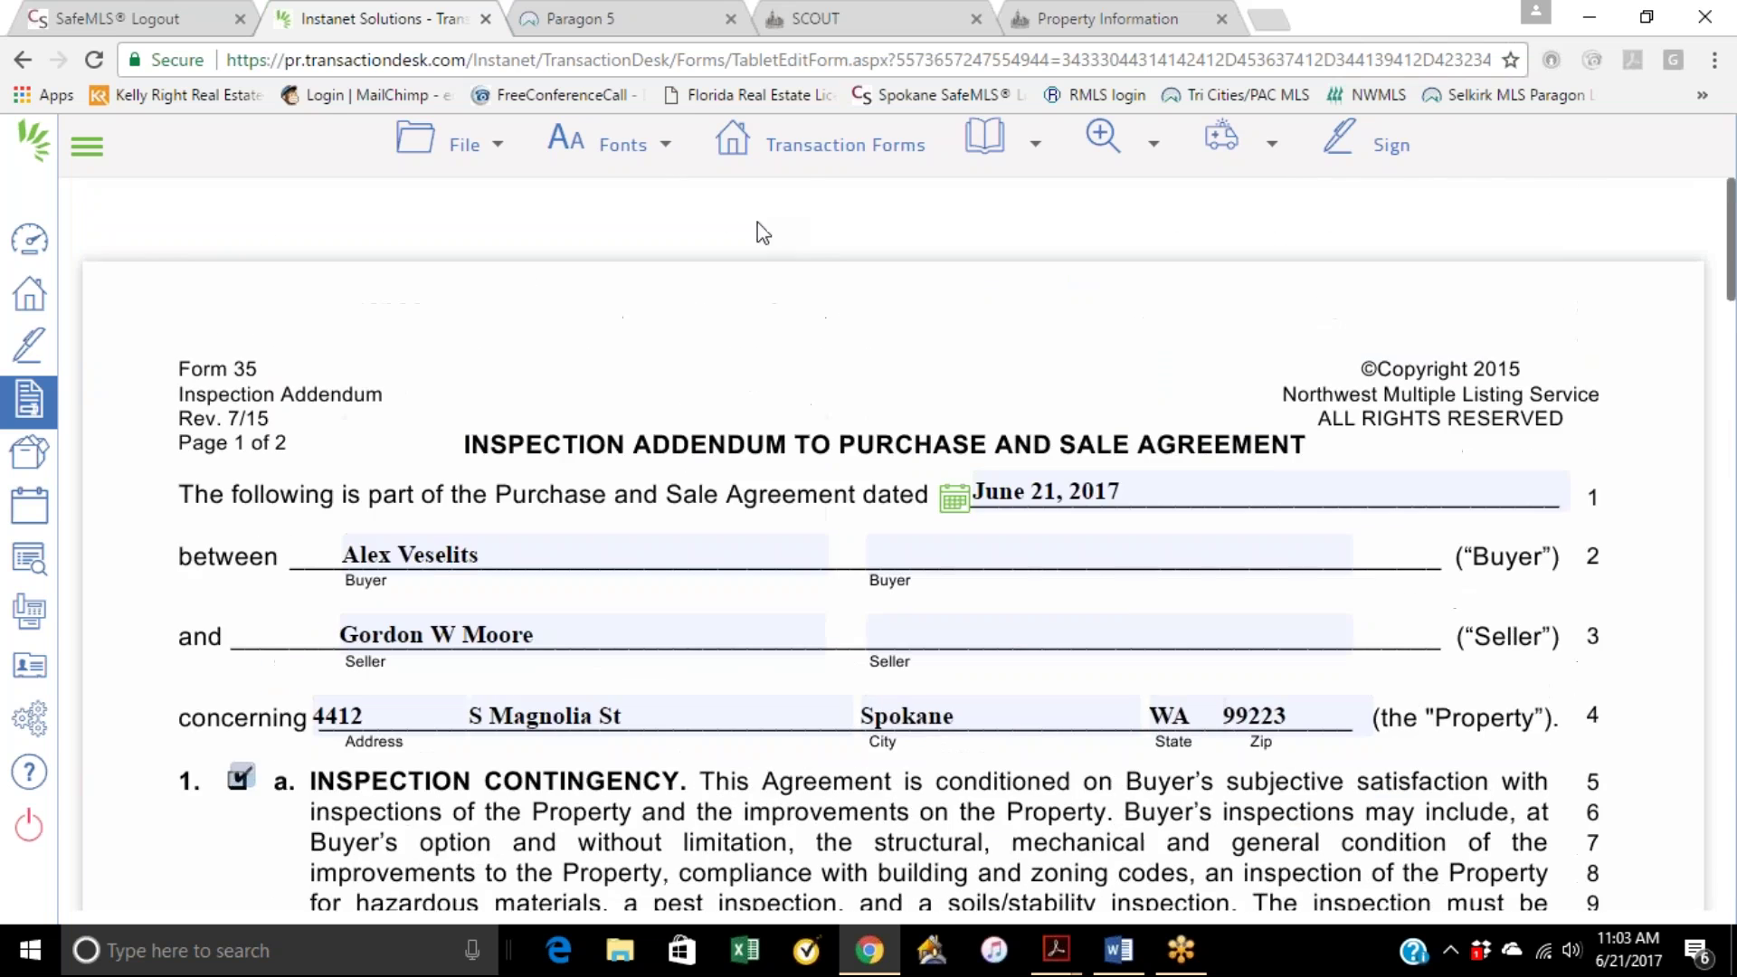
pyautogui.click(813, 161)
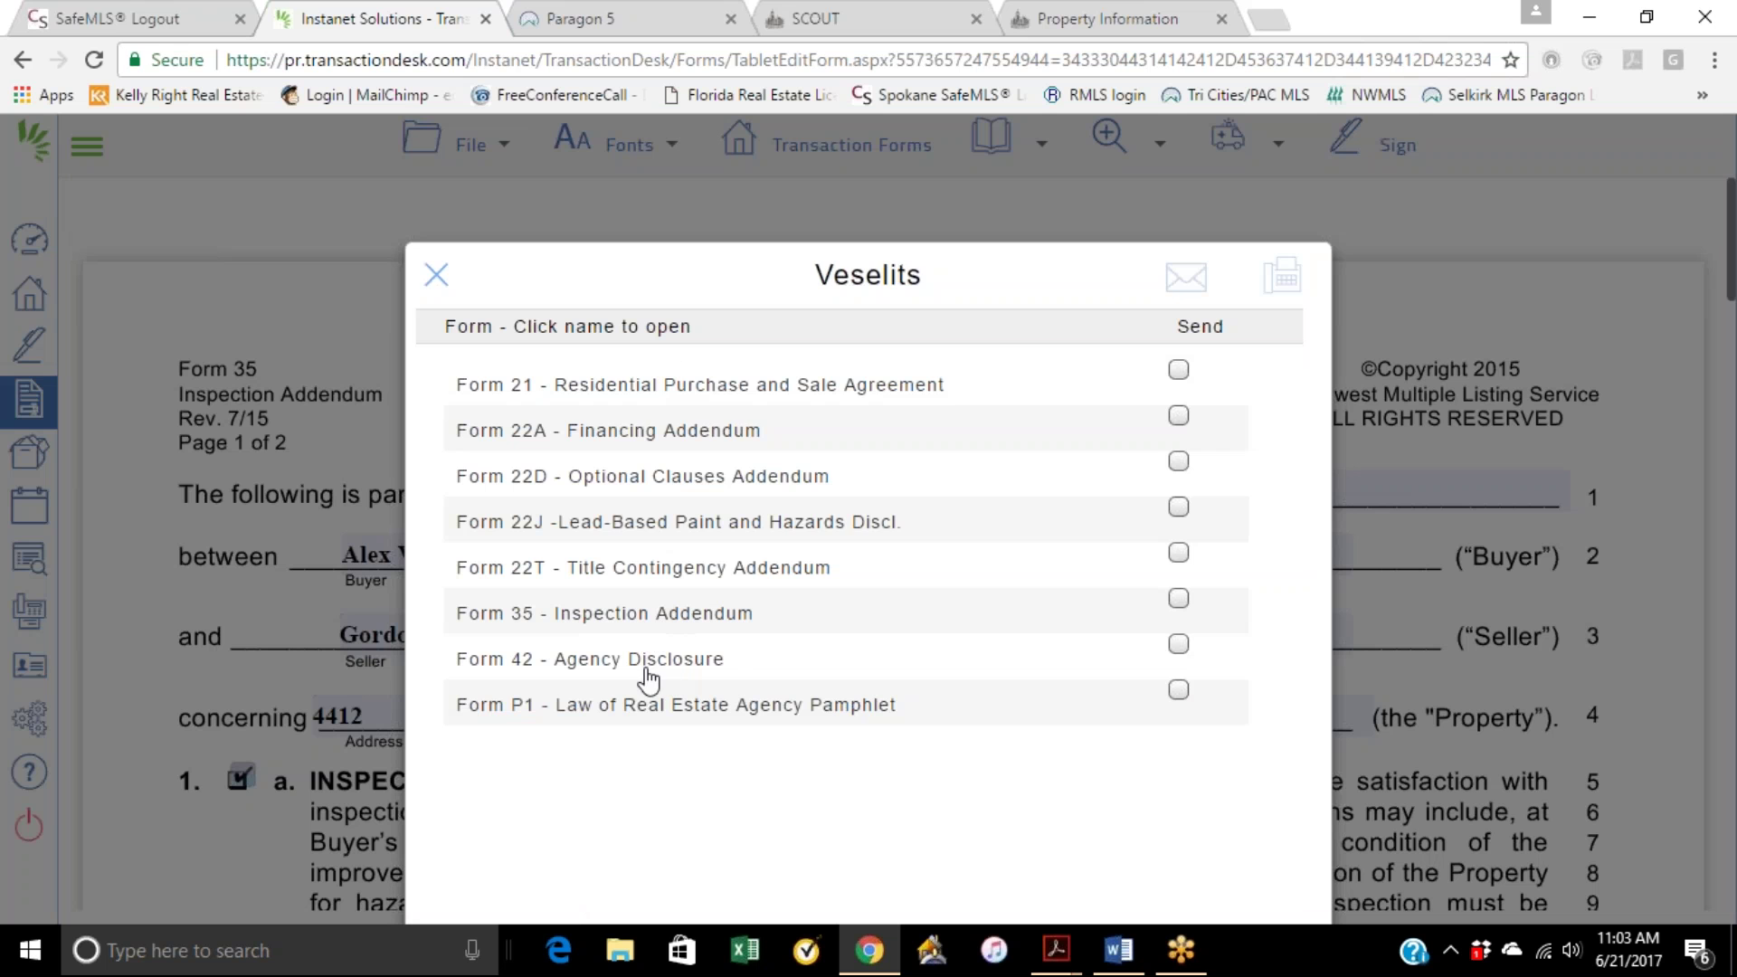
# Step: Open Form 42 Agency Disclosure and set Broker Represents to 'Seller and Buyer'
pyautogui.click(686, 663)
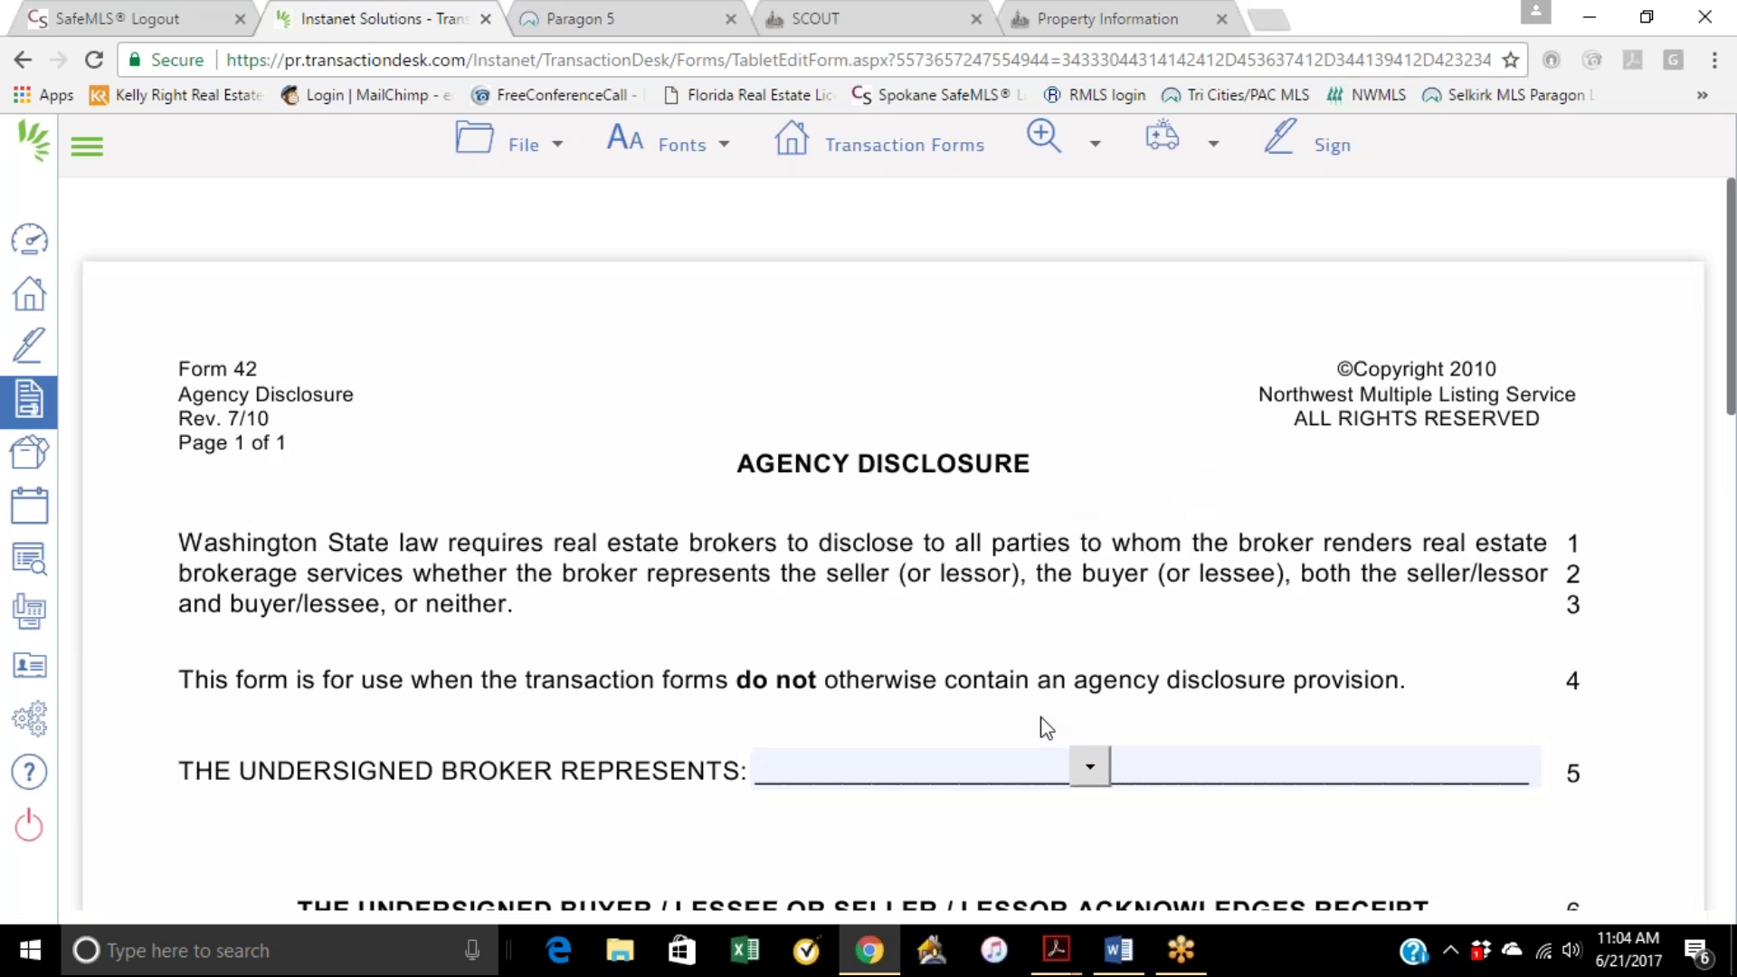
pyautogui.click(1086, 762)
pyautogui.scroll(-3, 972, 697)
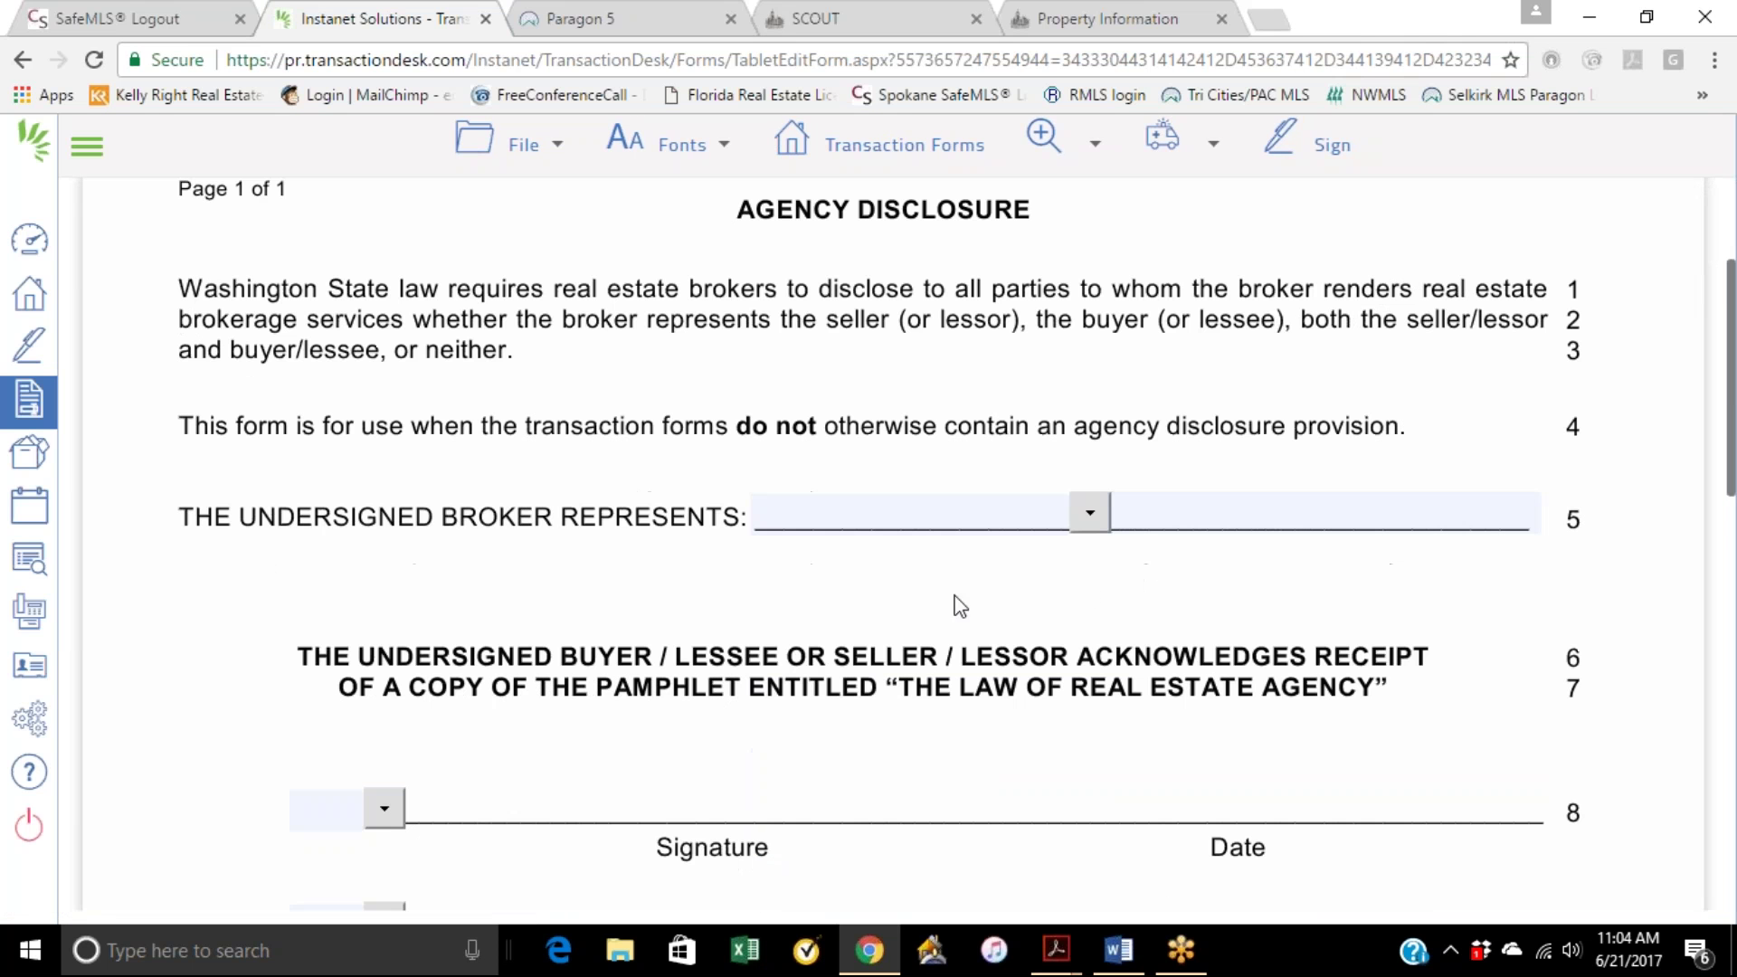
pyautogui.click(1089, 513)
pyautogui.click(867, 668)
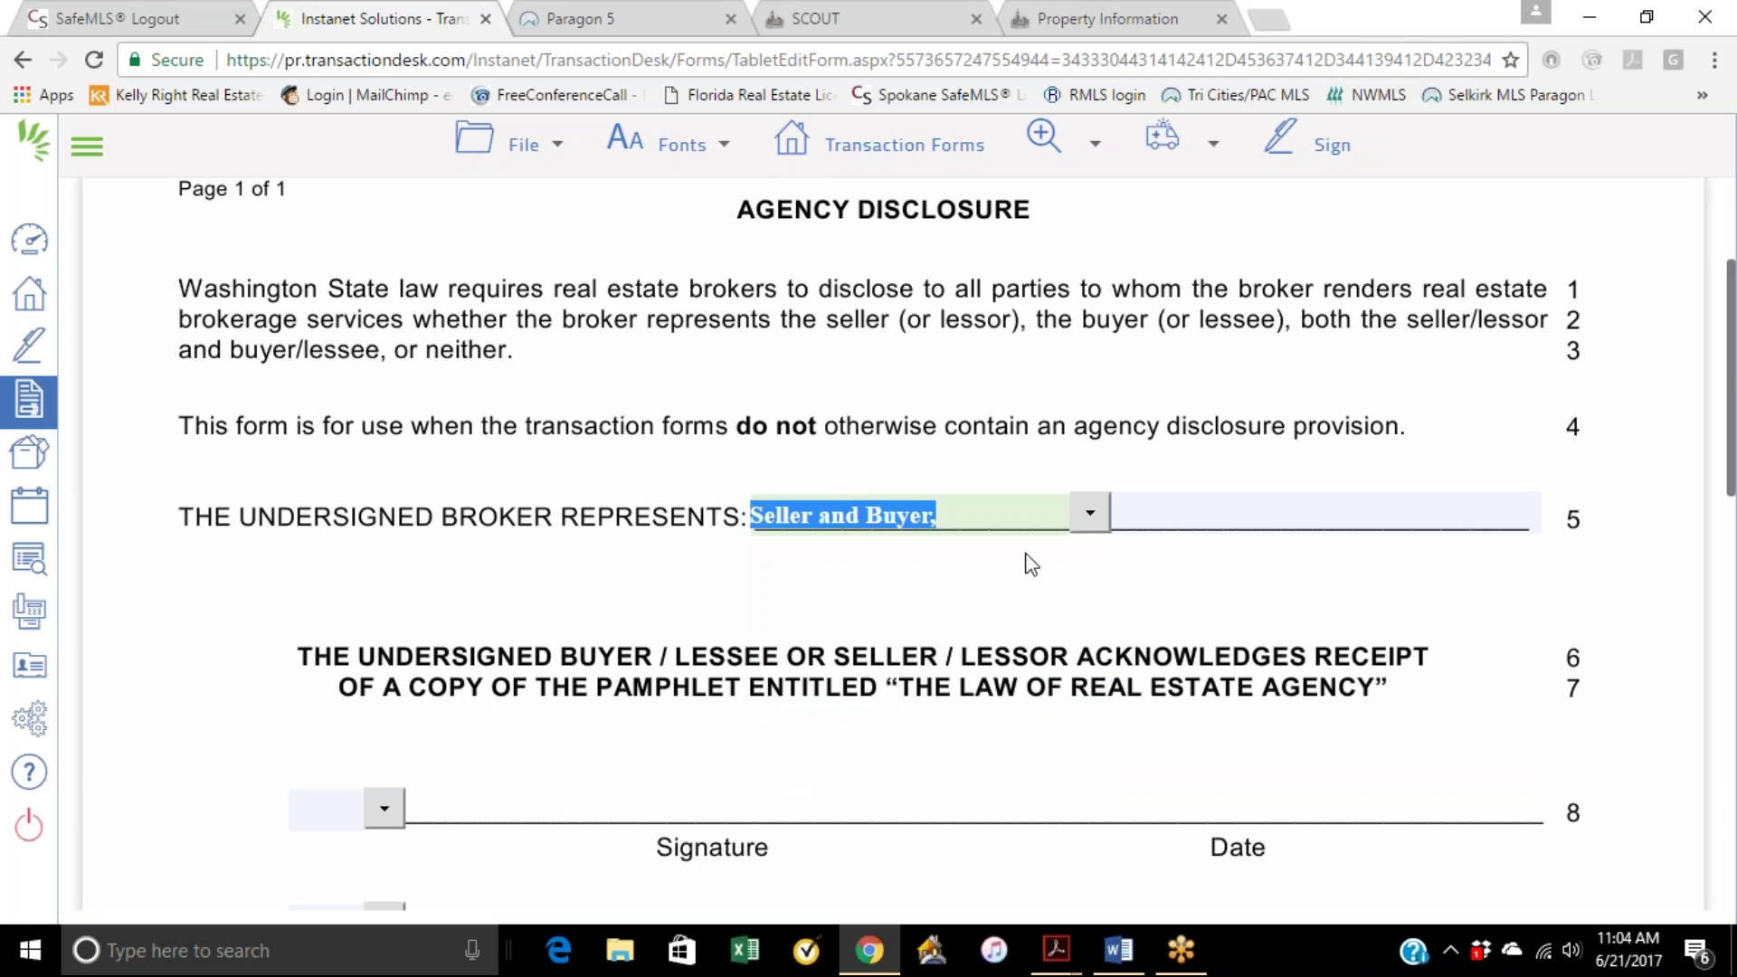
pyautogui.scroll(-5, 795, 710)
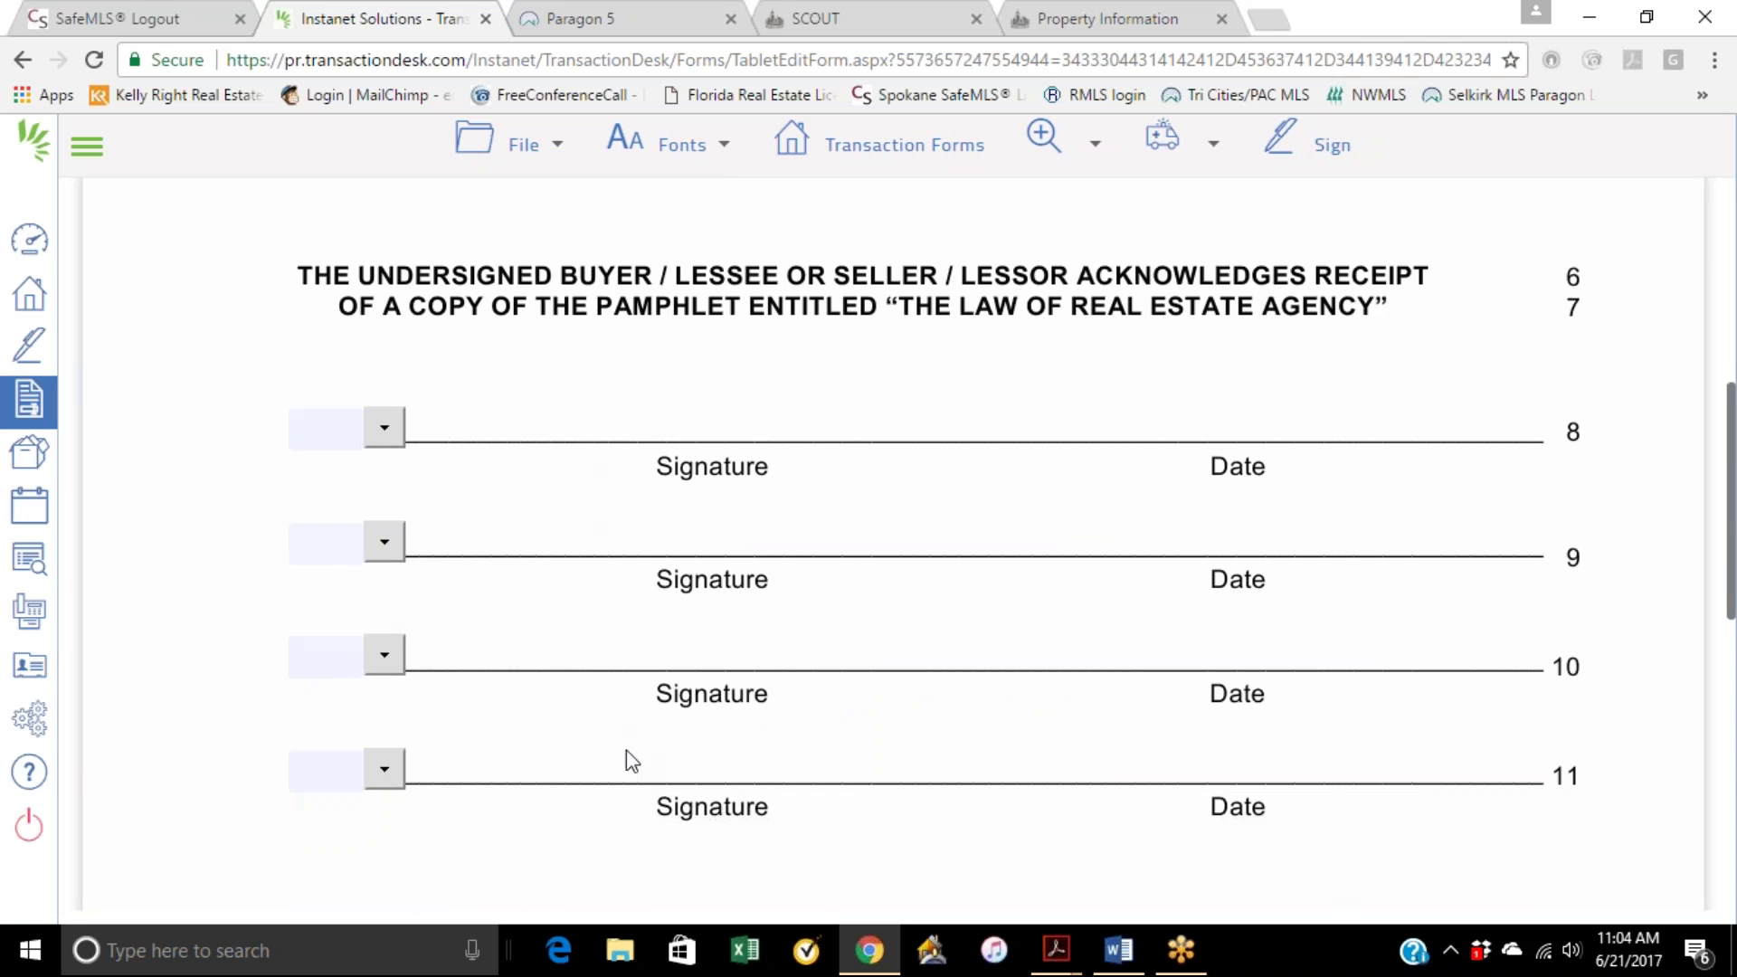
pyautogui.scroll(-3, 732, 701)
pyautogui.scroll(-3, 521, 719)
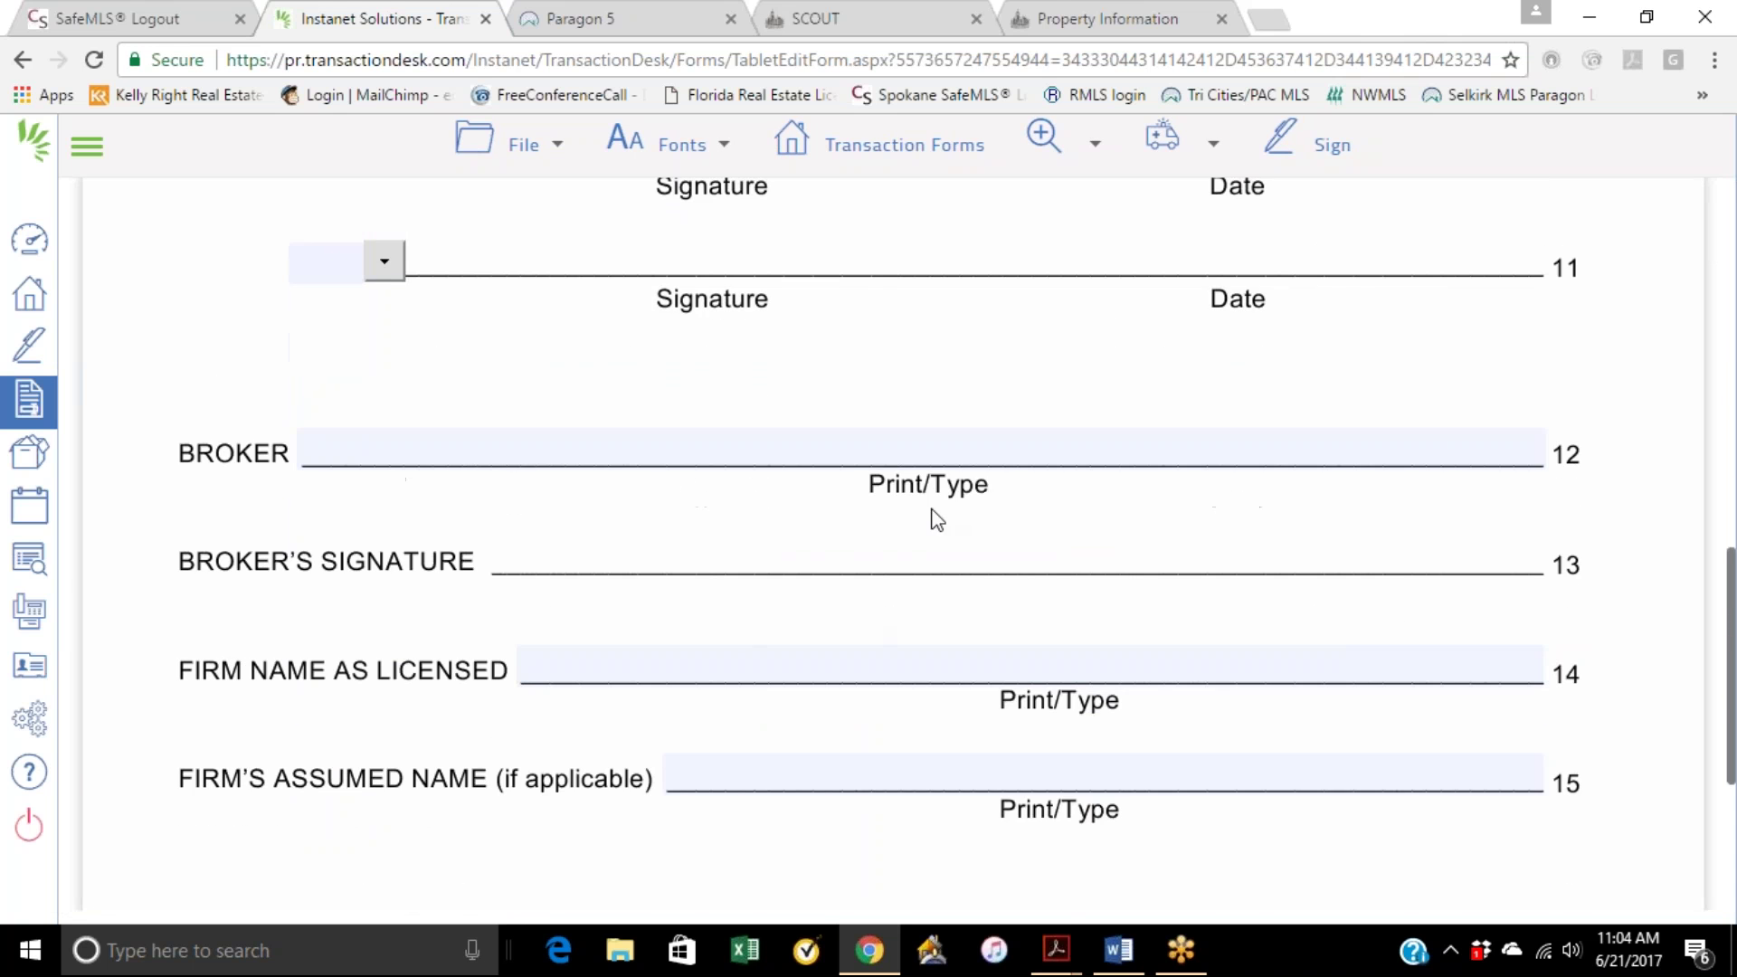
pyautogui.scroll(10, 888, 584)
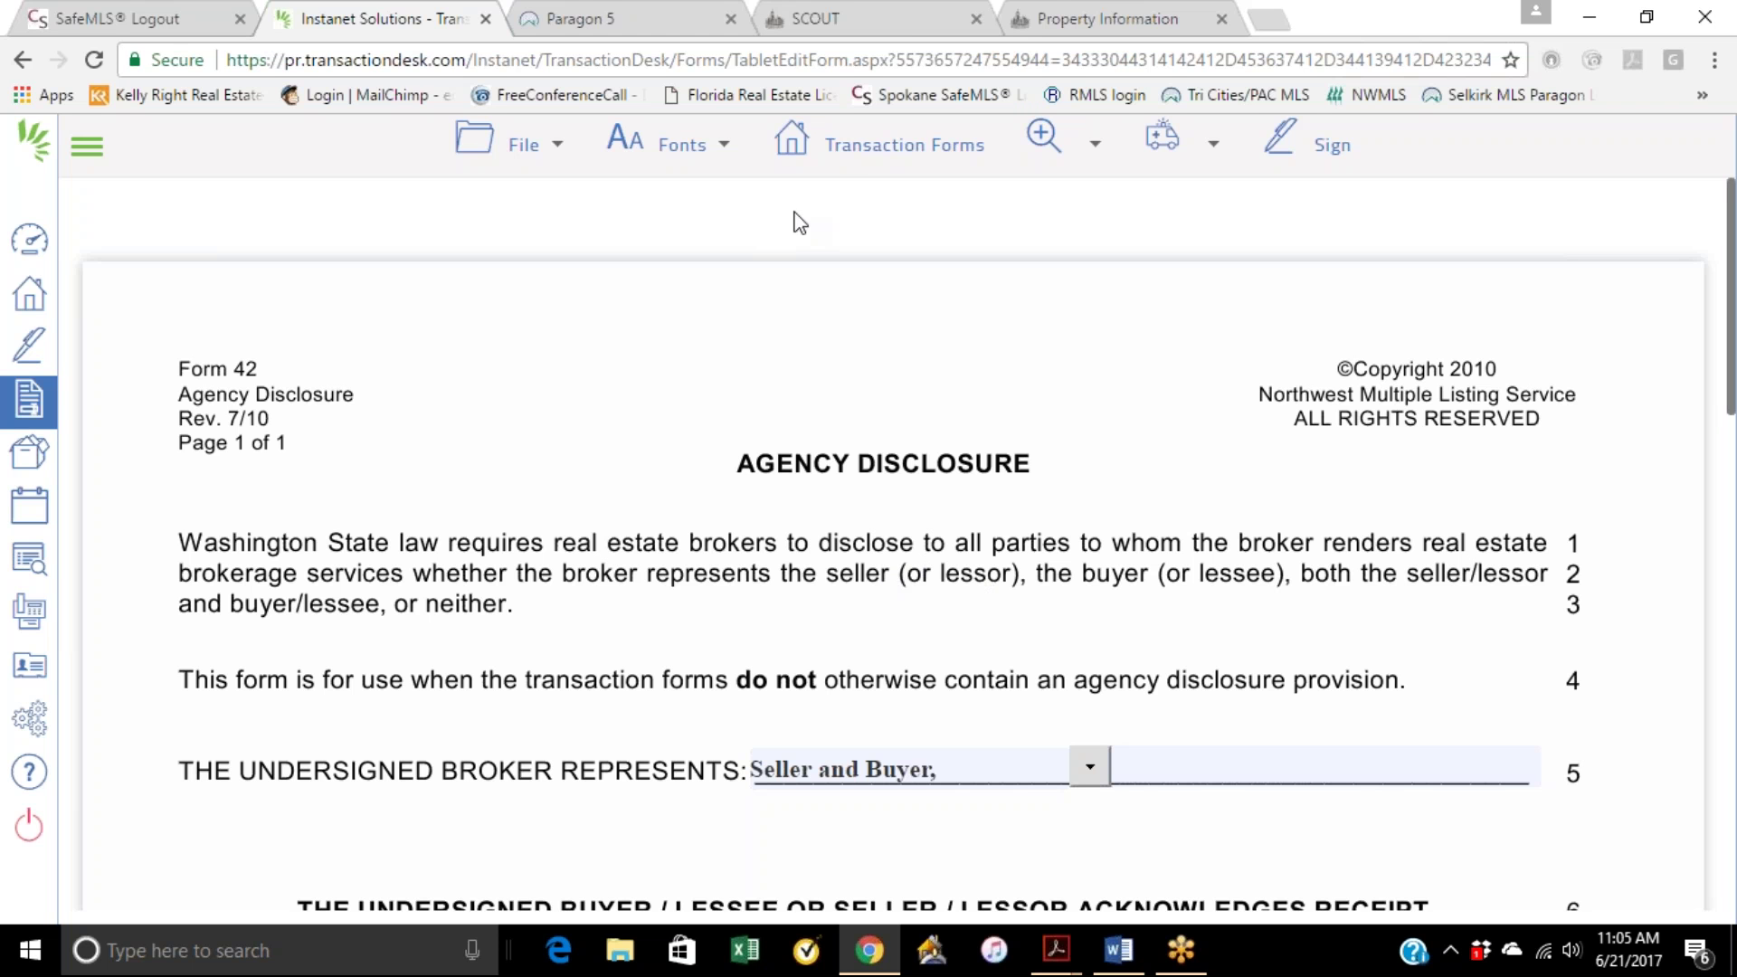
# Step: Open Form P1 Law of Real Estate Agency Pamphlet and read through it
pyautogui.click(868, 148)
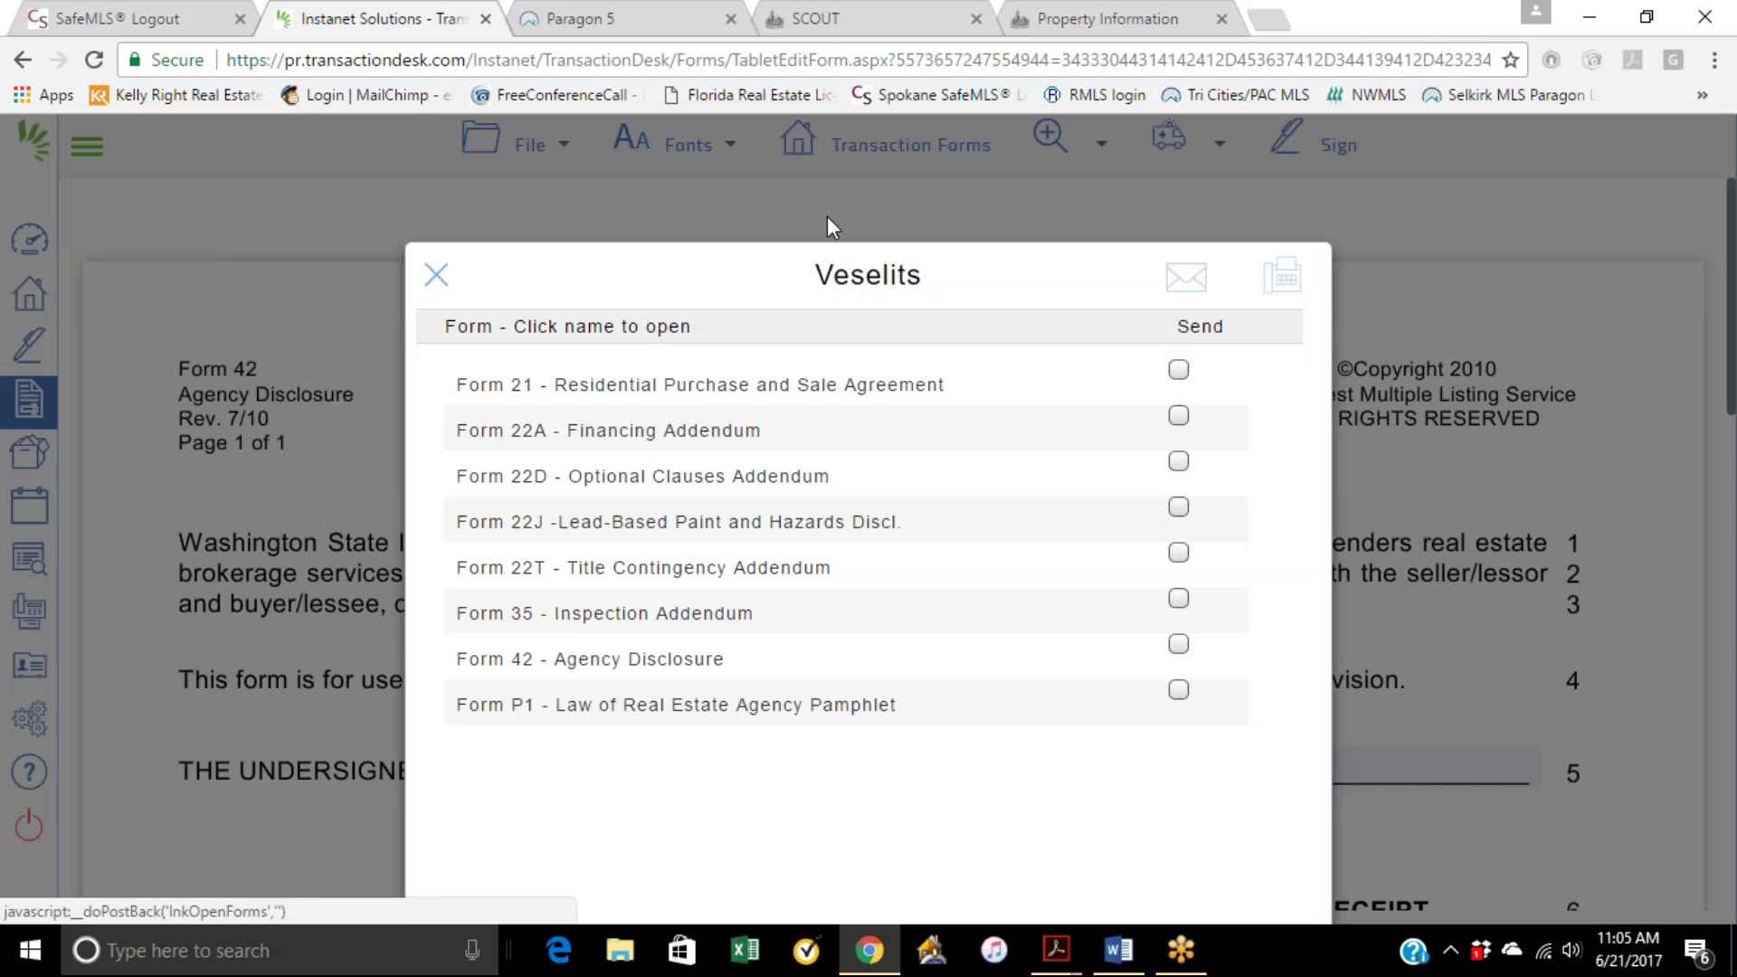
pyautogui.click(737, 710)
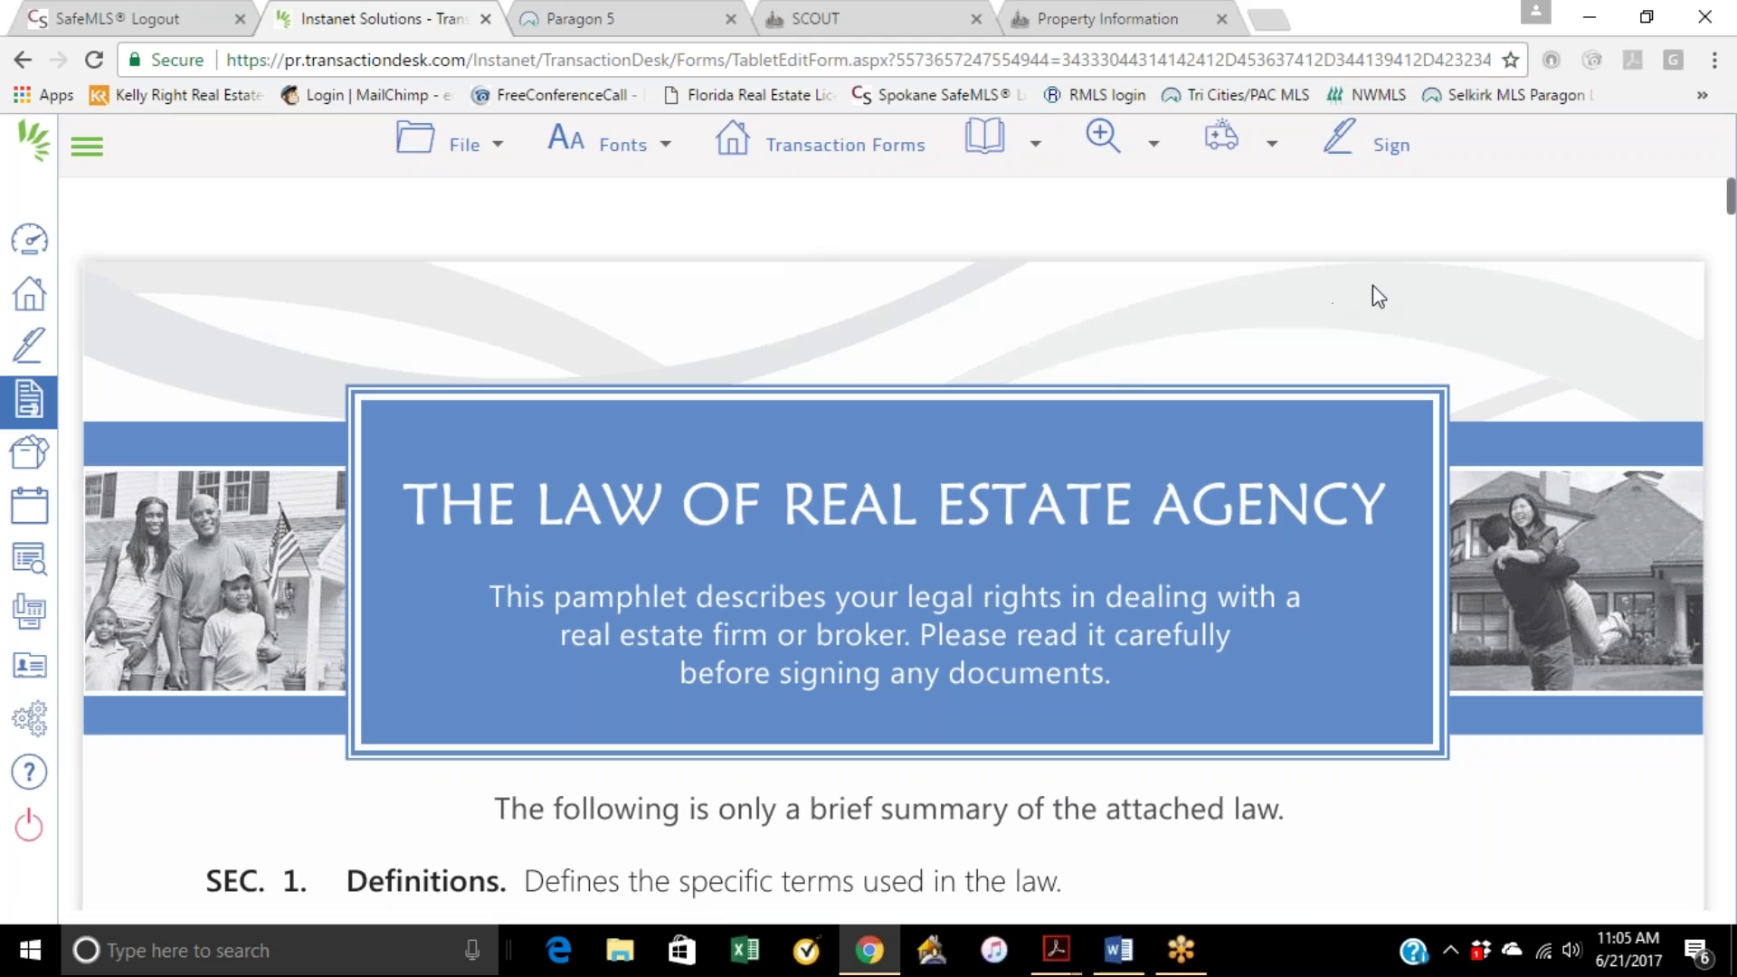
pyautogui.scroll(-15, 1024, 549)
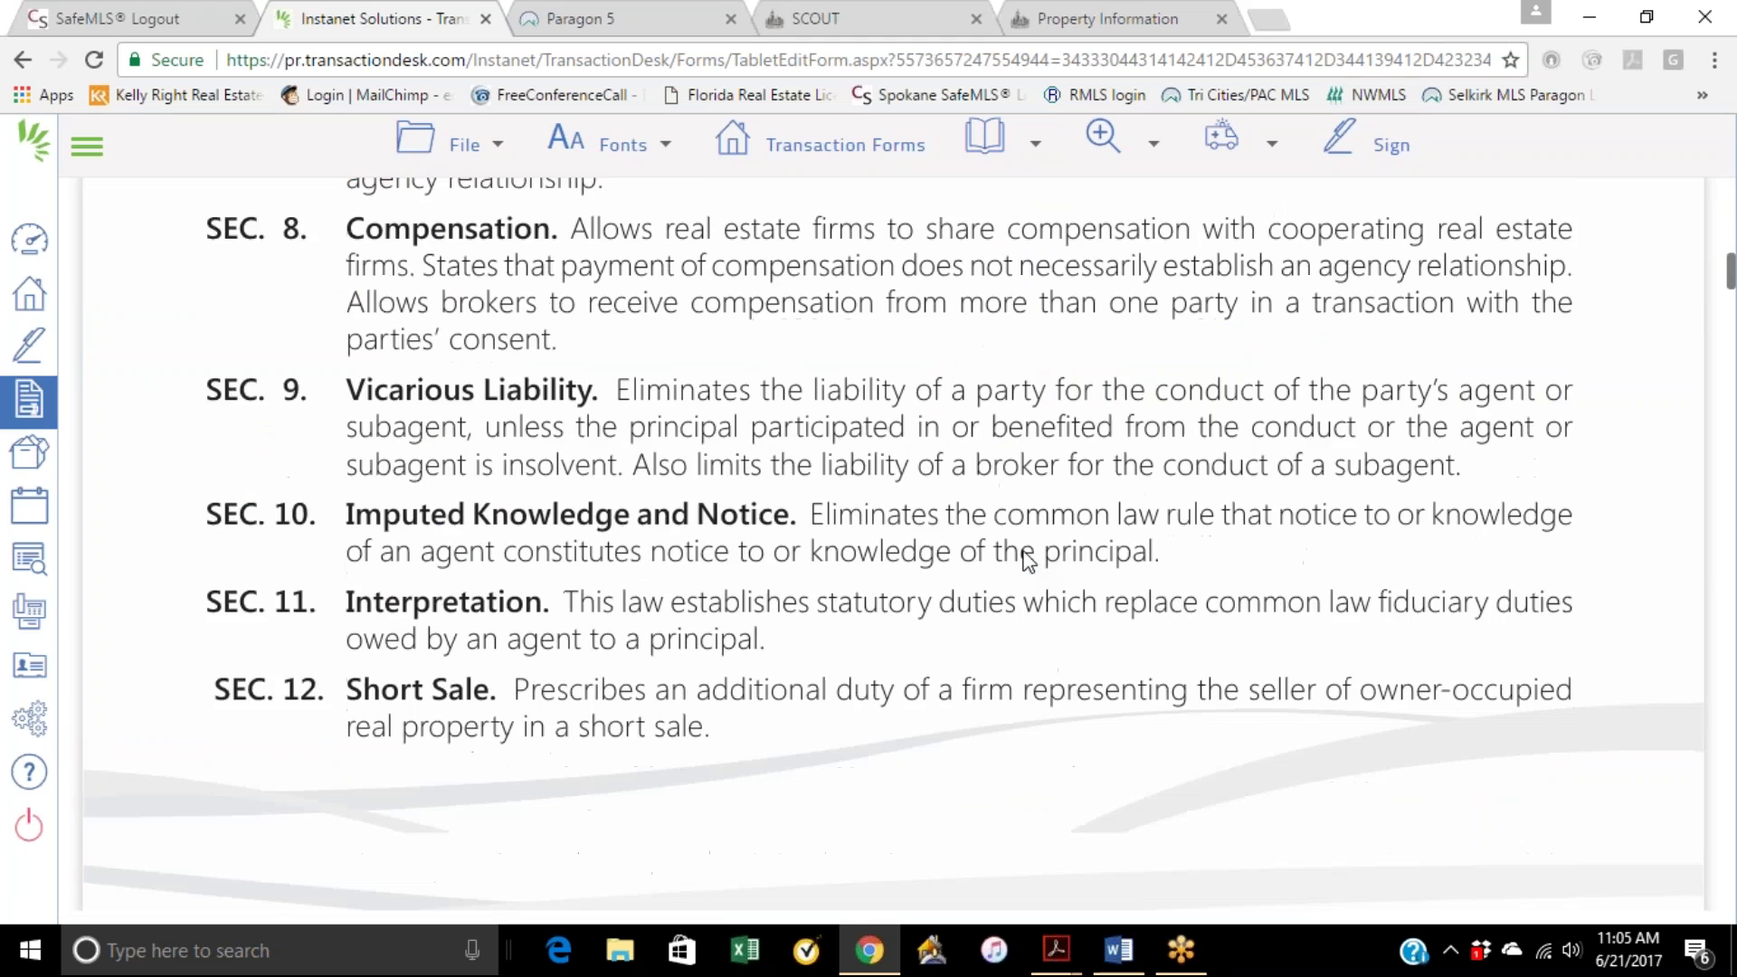
pyautogui.scroll(-20, 1023, 552)
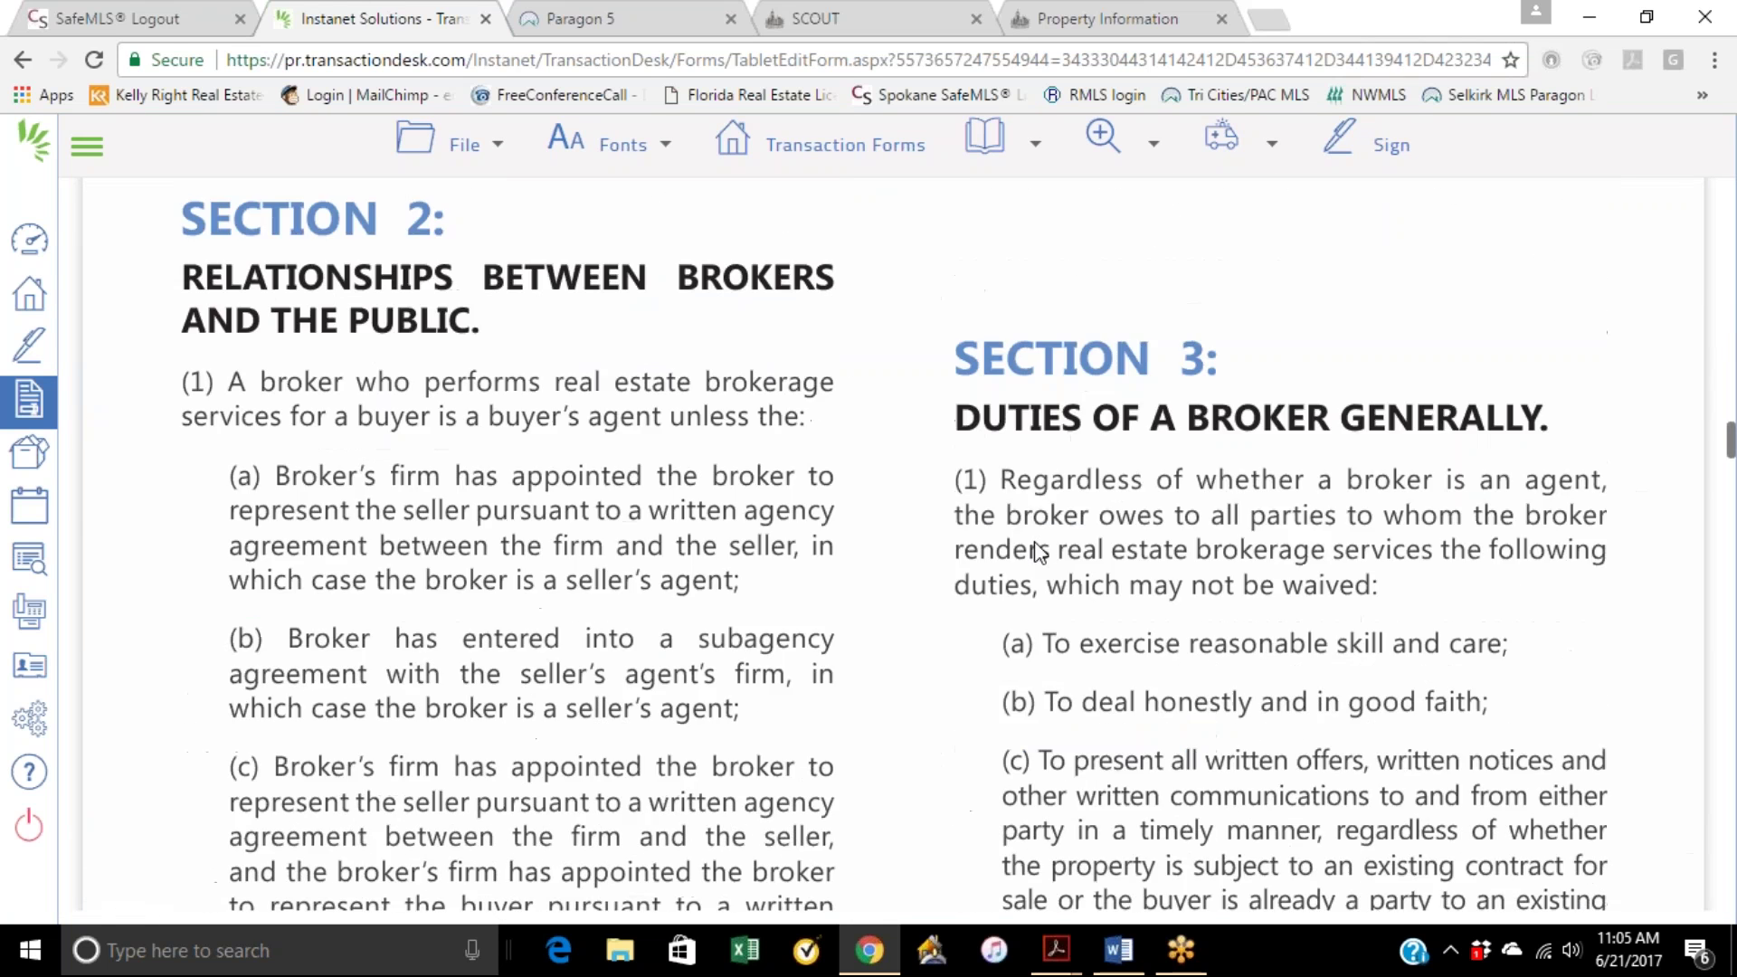
pyautogui.scroll(-5, 1037, 550)
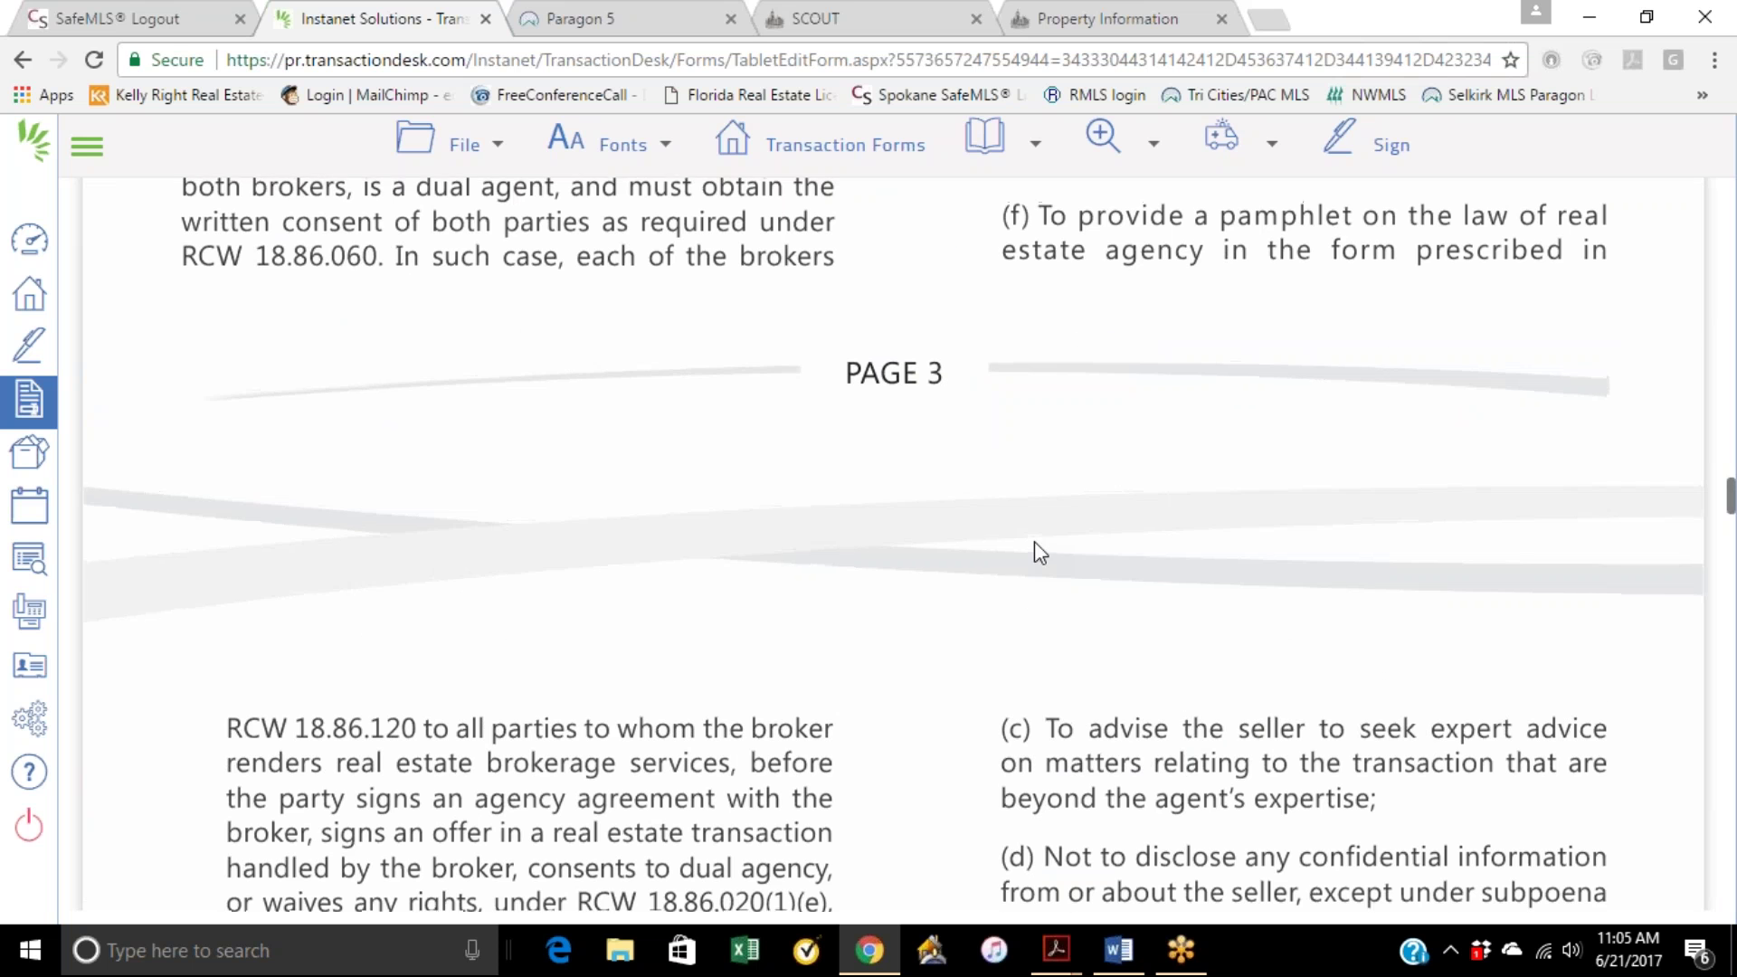
pyautogui.scroll(20, 1034, 541)
pyautogui.scroll(17, 1037, 549)
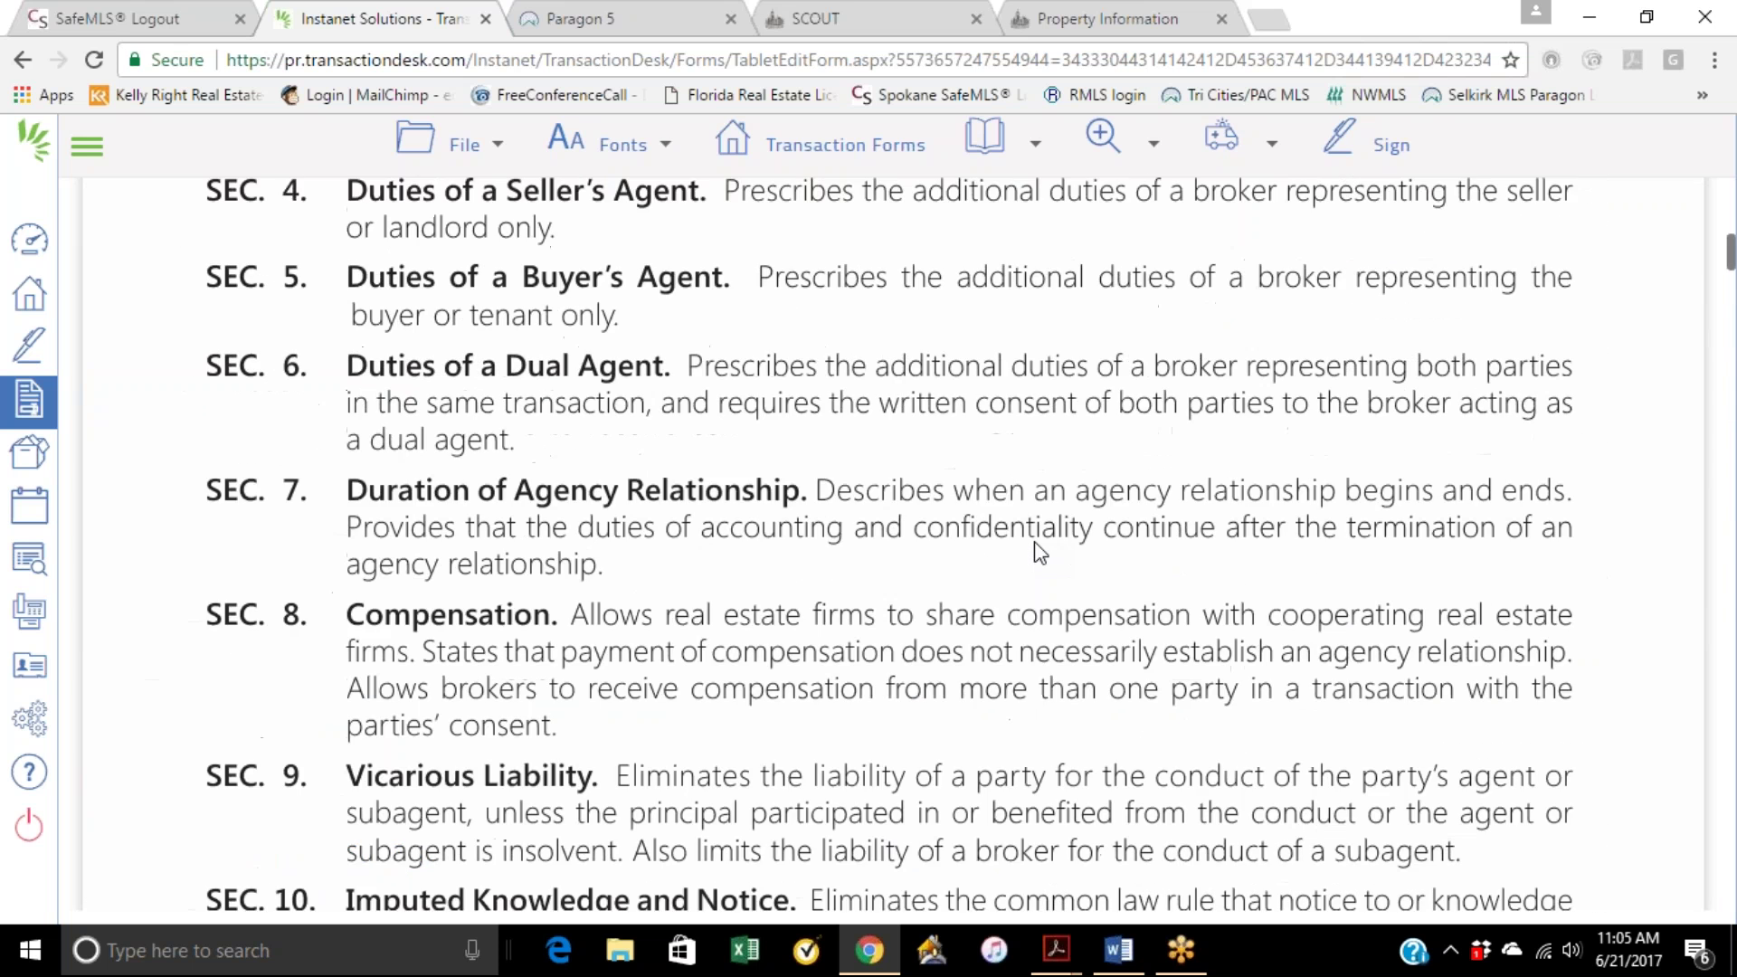
pyautogui.scroll(-7, 800, 565)
pyautogui.scroll(-1, 631, 668)
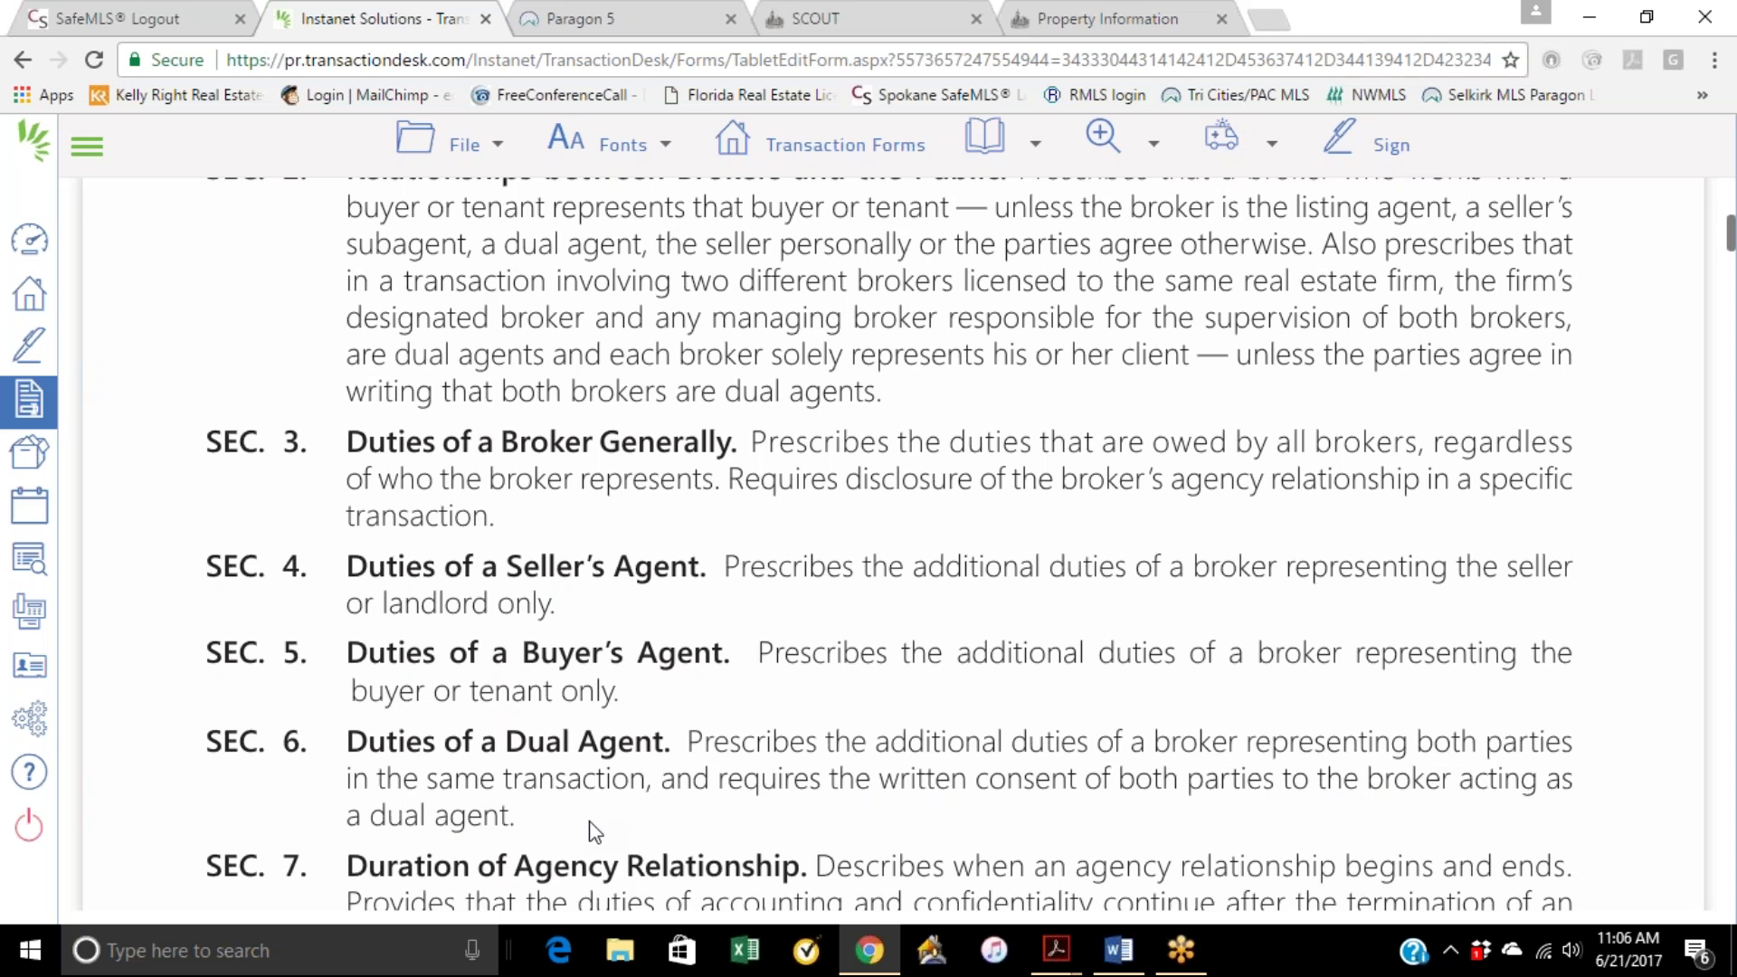
pyautogui.scroll(-3, 636, 824)
pyautogui.scroll(-10, 729, 604)
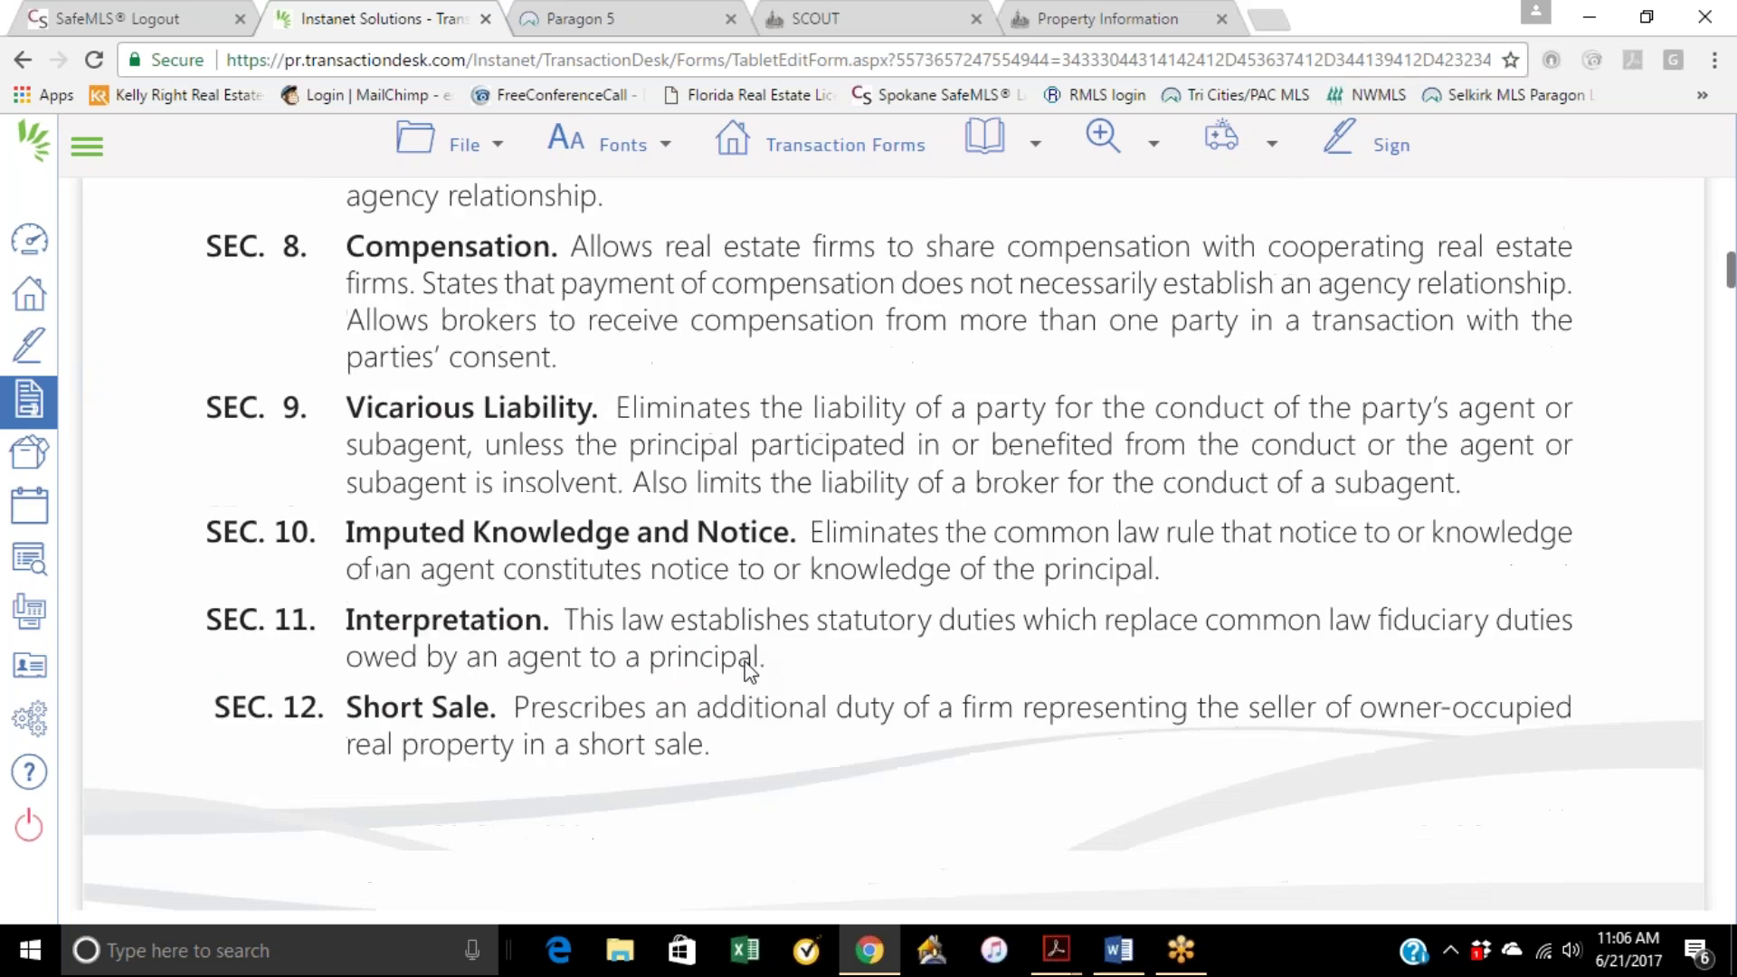
pyautogui.scroll(-8, 747, 673)
pyautogui.scroll(15, 747, 673)
pyautogui.scroll(15, 747, 677)
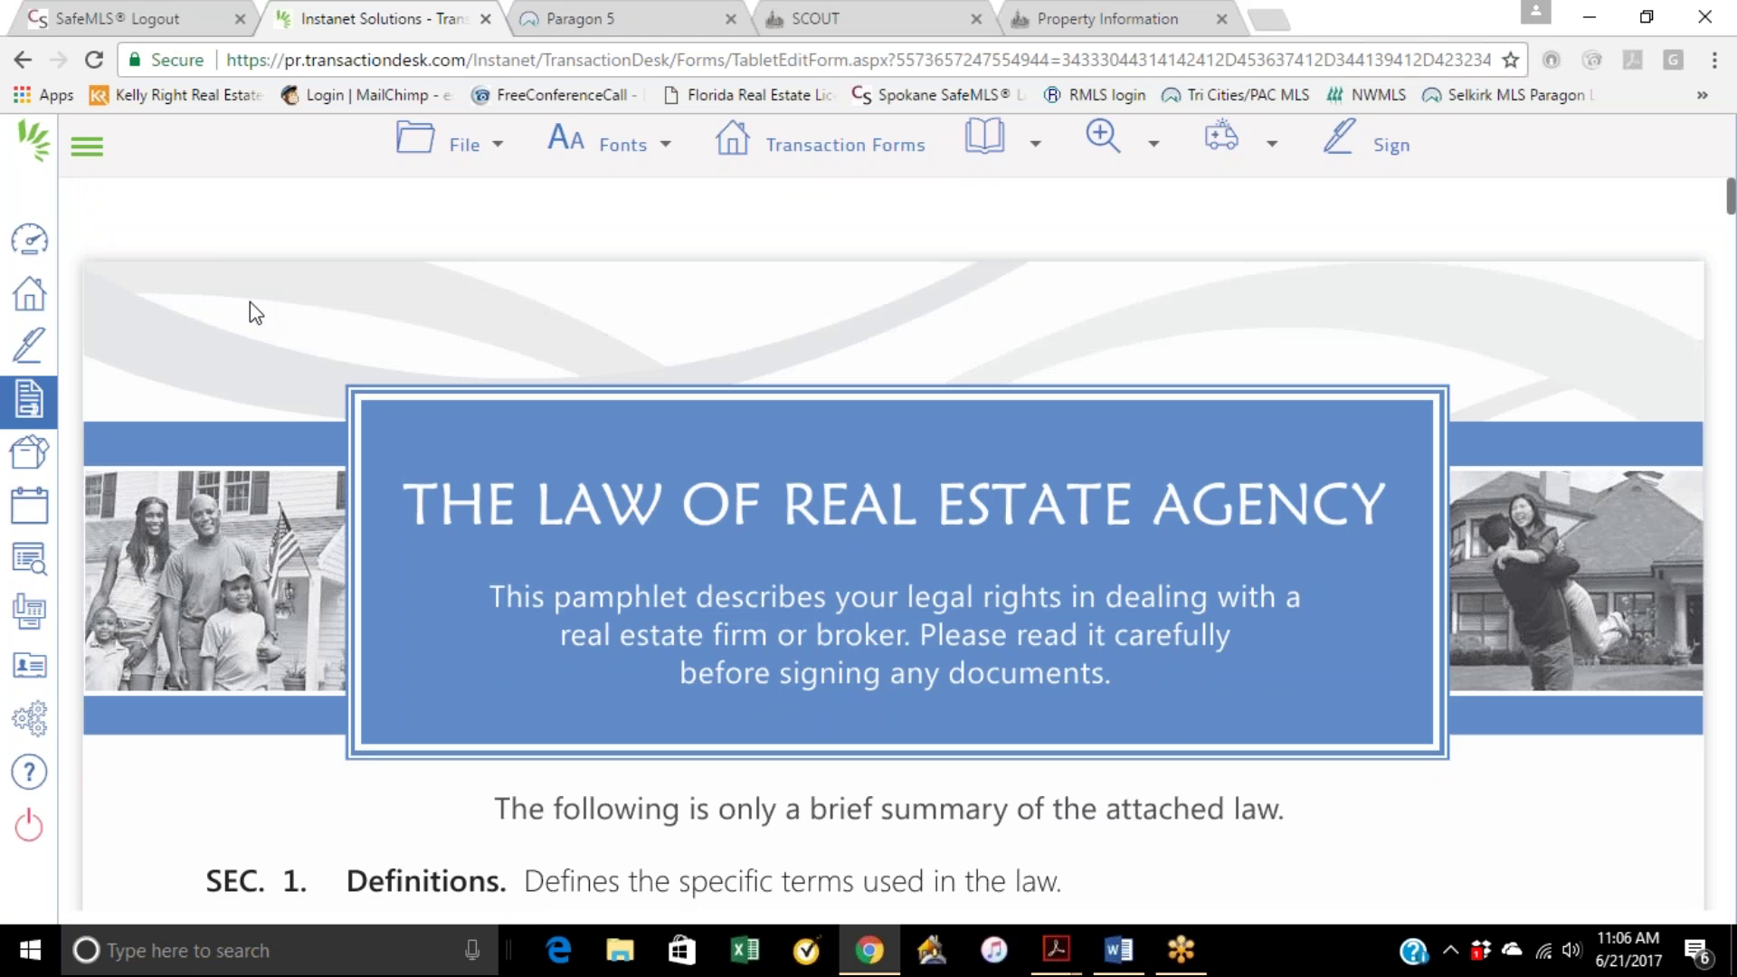
# Step: Save the pamphlet form via File > Save > Save
pyautogui.click(464, 145)
pyautogui.moveTo(465, 297)
pyautogui.click(667, 287)
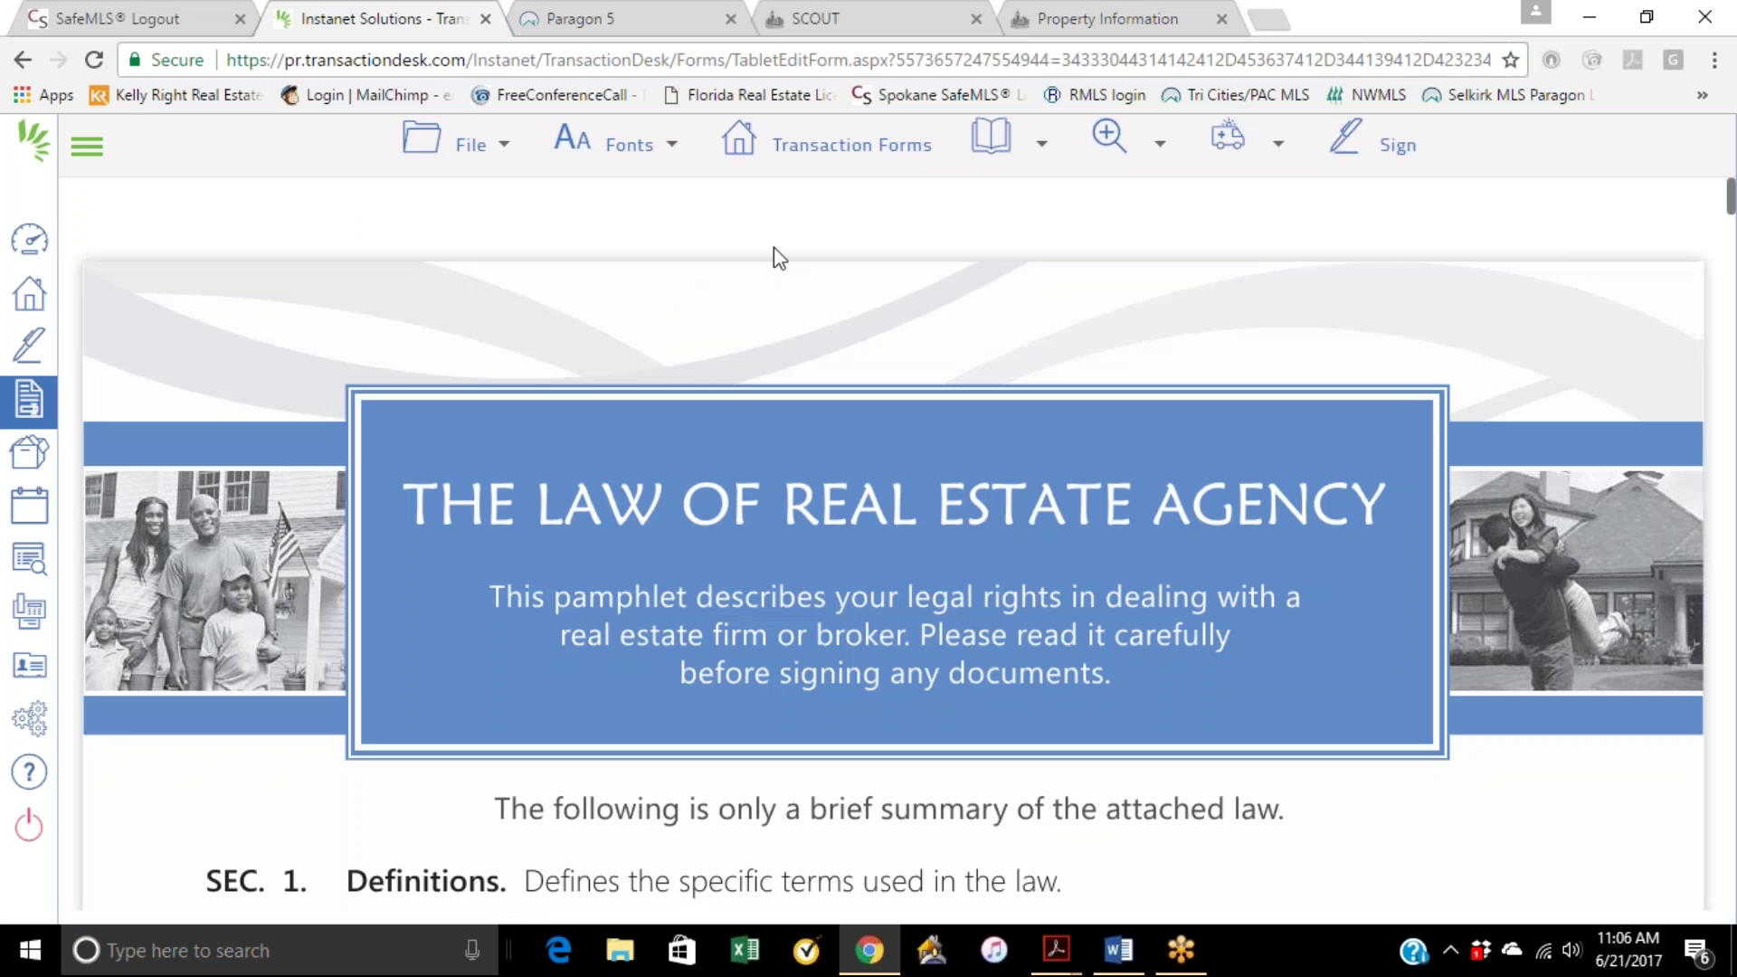
# Step: Open the newest buyer signing from the e-signings list in its wizard
pyautogui.click(817, 154)
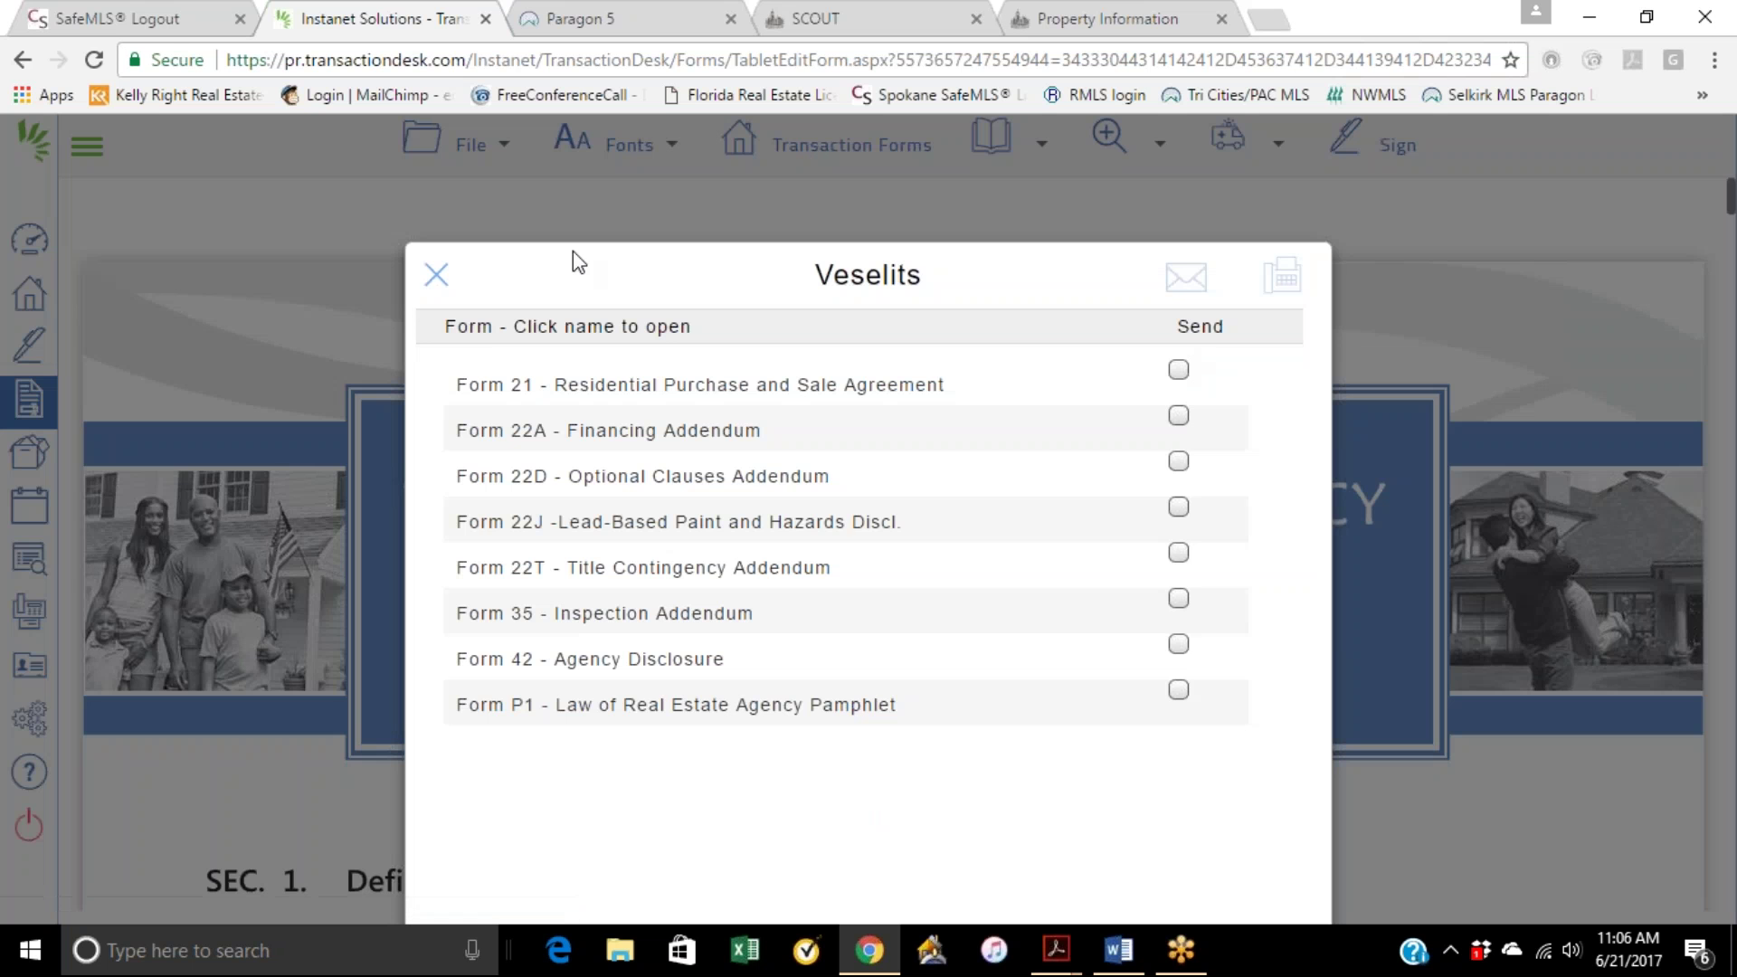
pyautogui.click(435, 275)
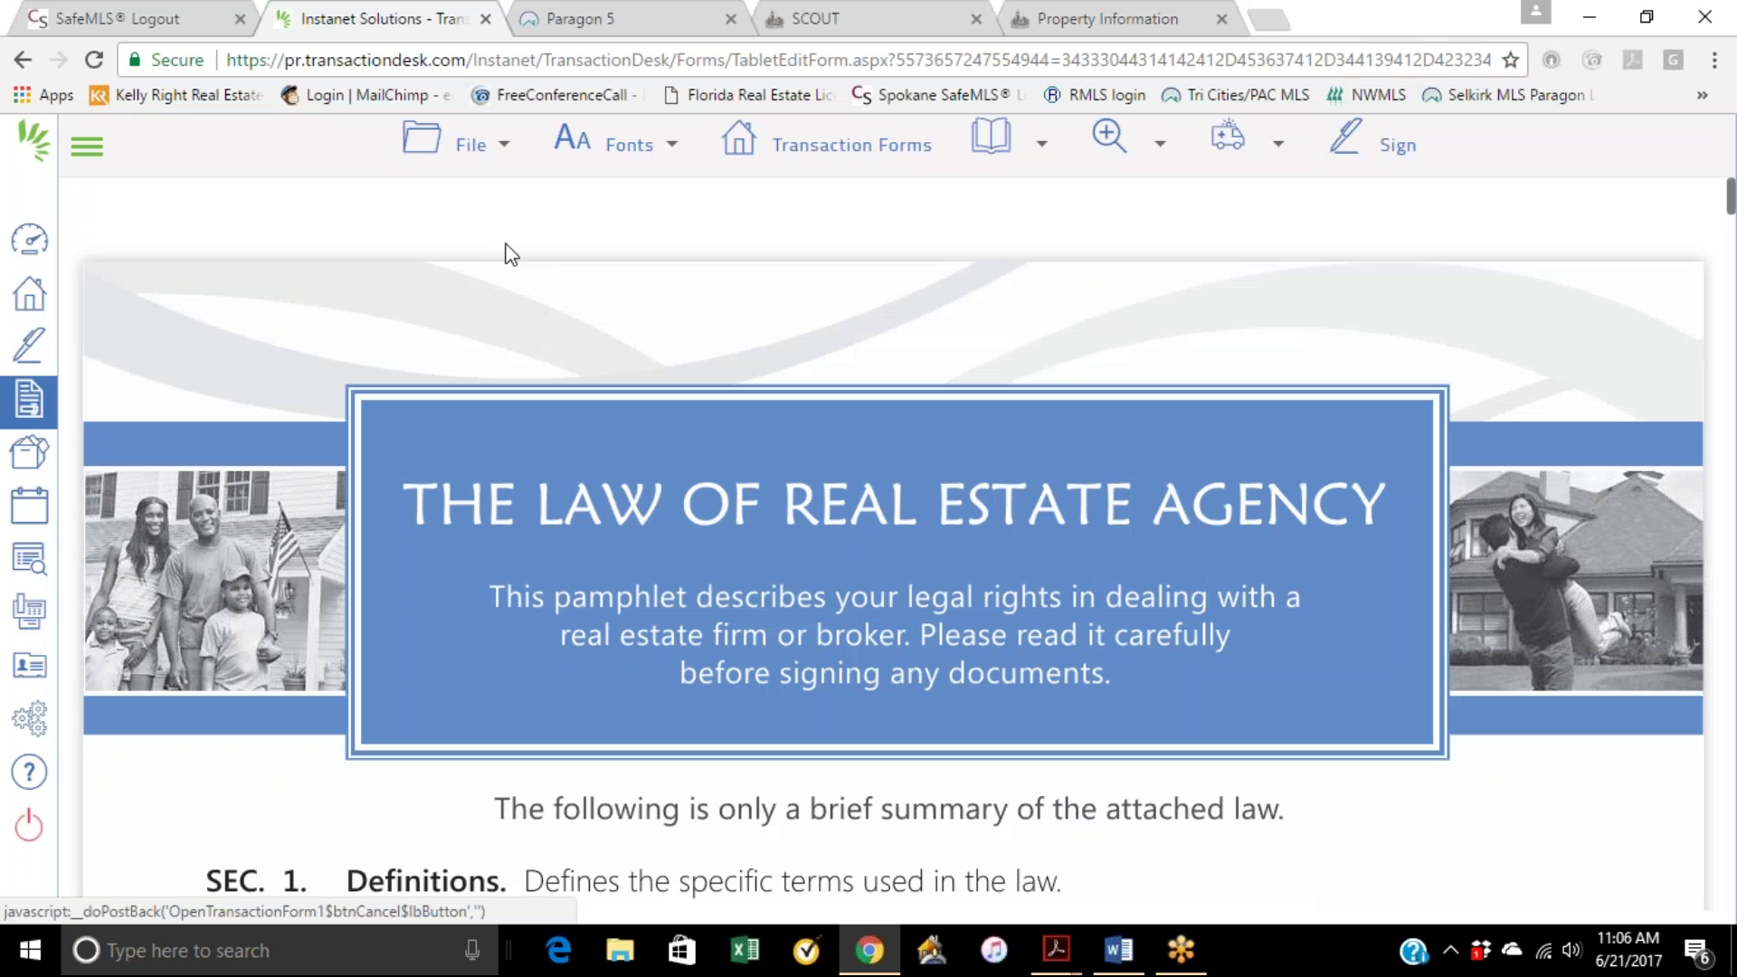
pyautogui.click(32, 347)
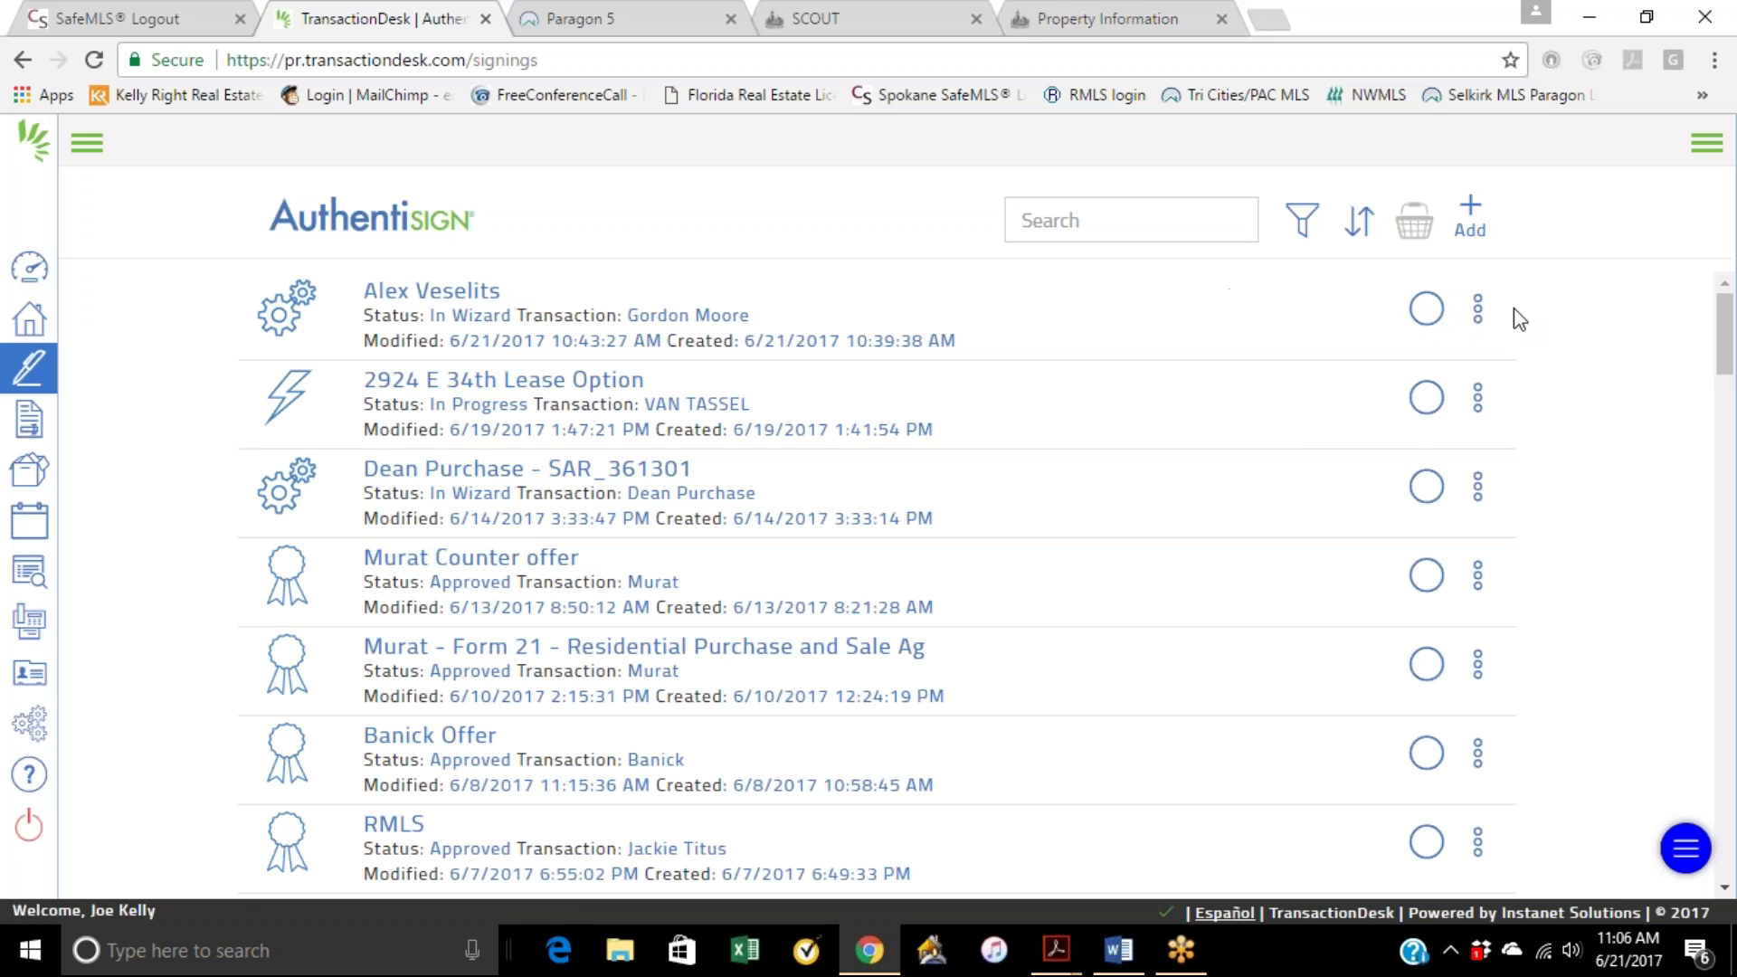
pyautogui.click(1477, 310)
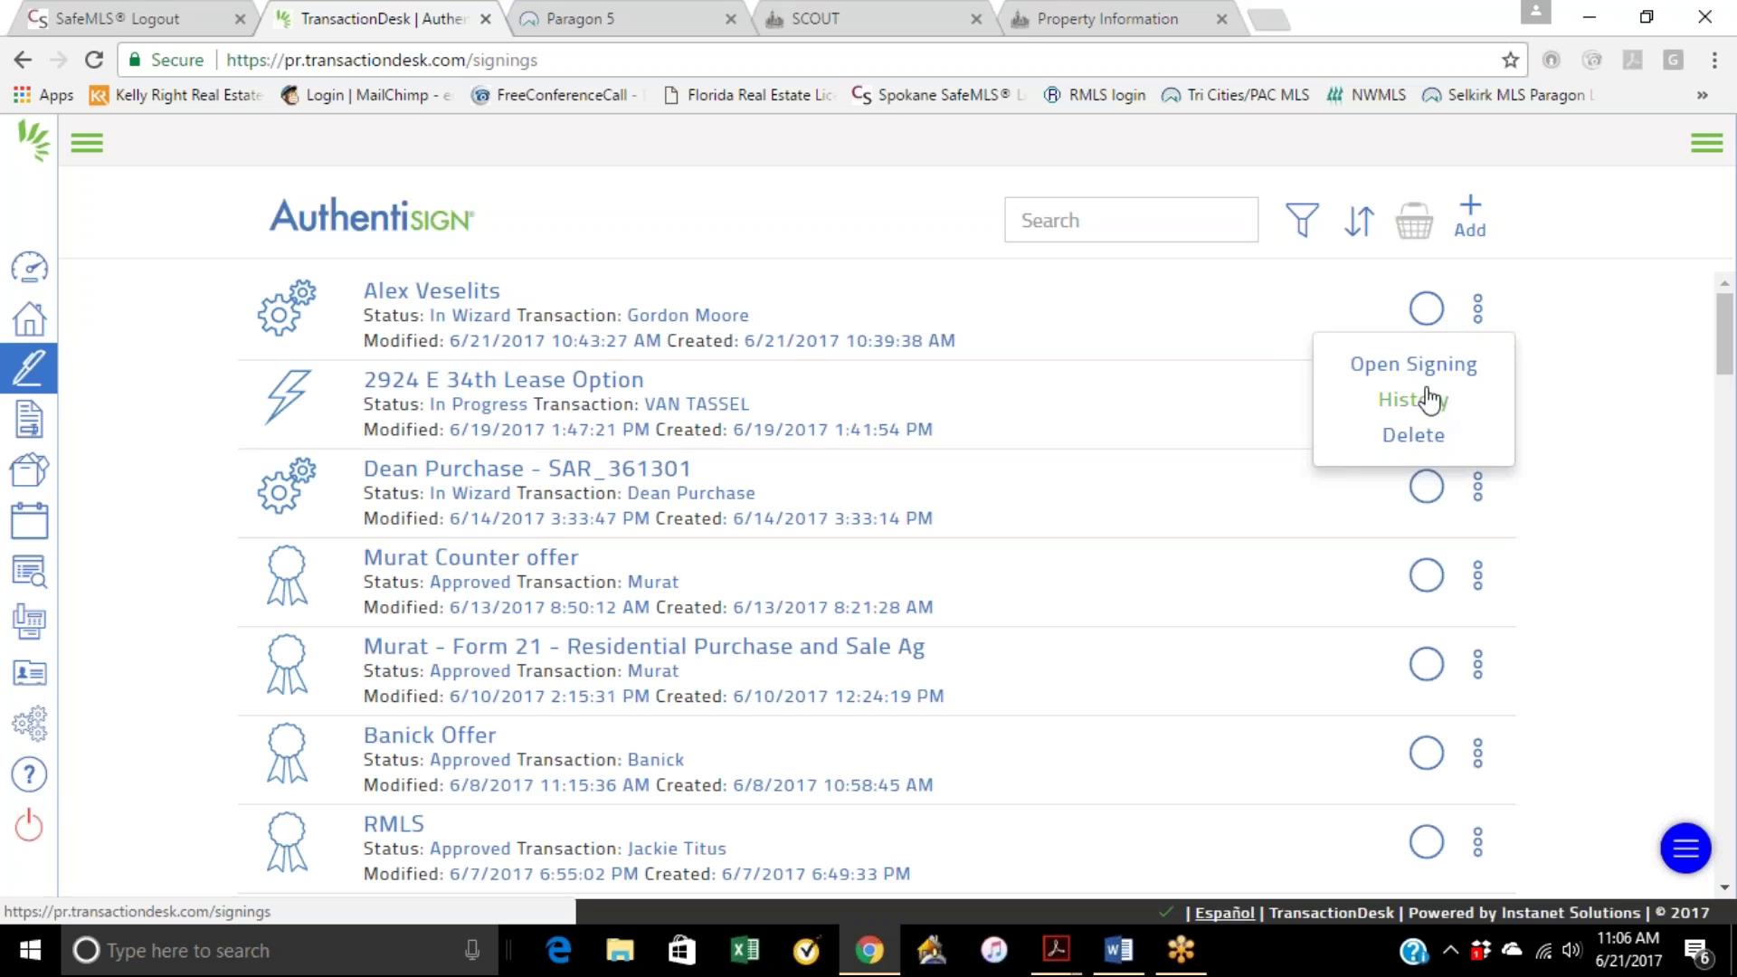
pyautogui.click(1433, 366)
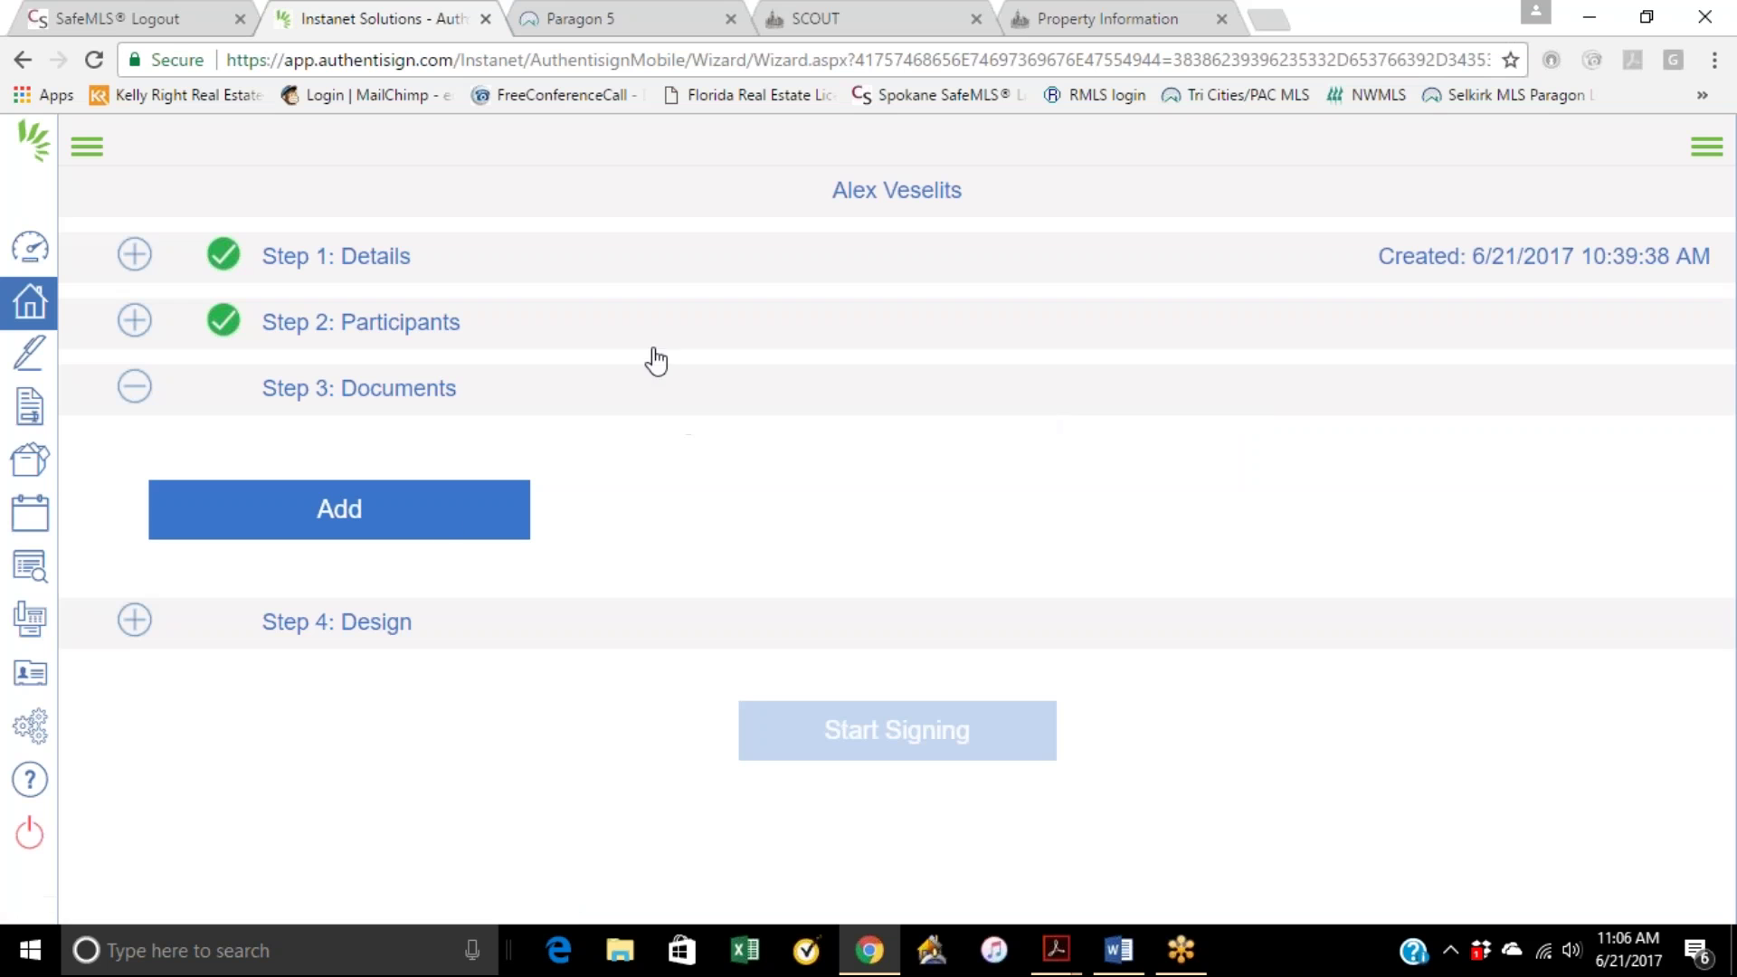
# Step: Browse Transaction and DocBox documents without adding any, then return to the Agent Dashboard
pyautogui.click(432, 522)
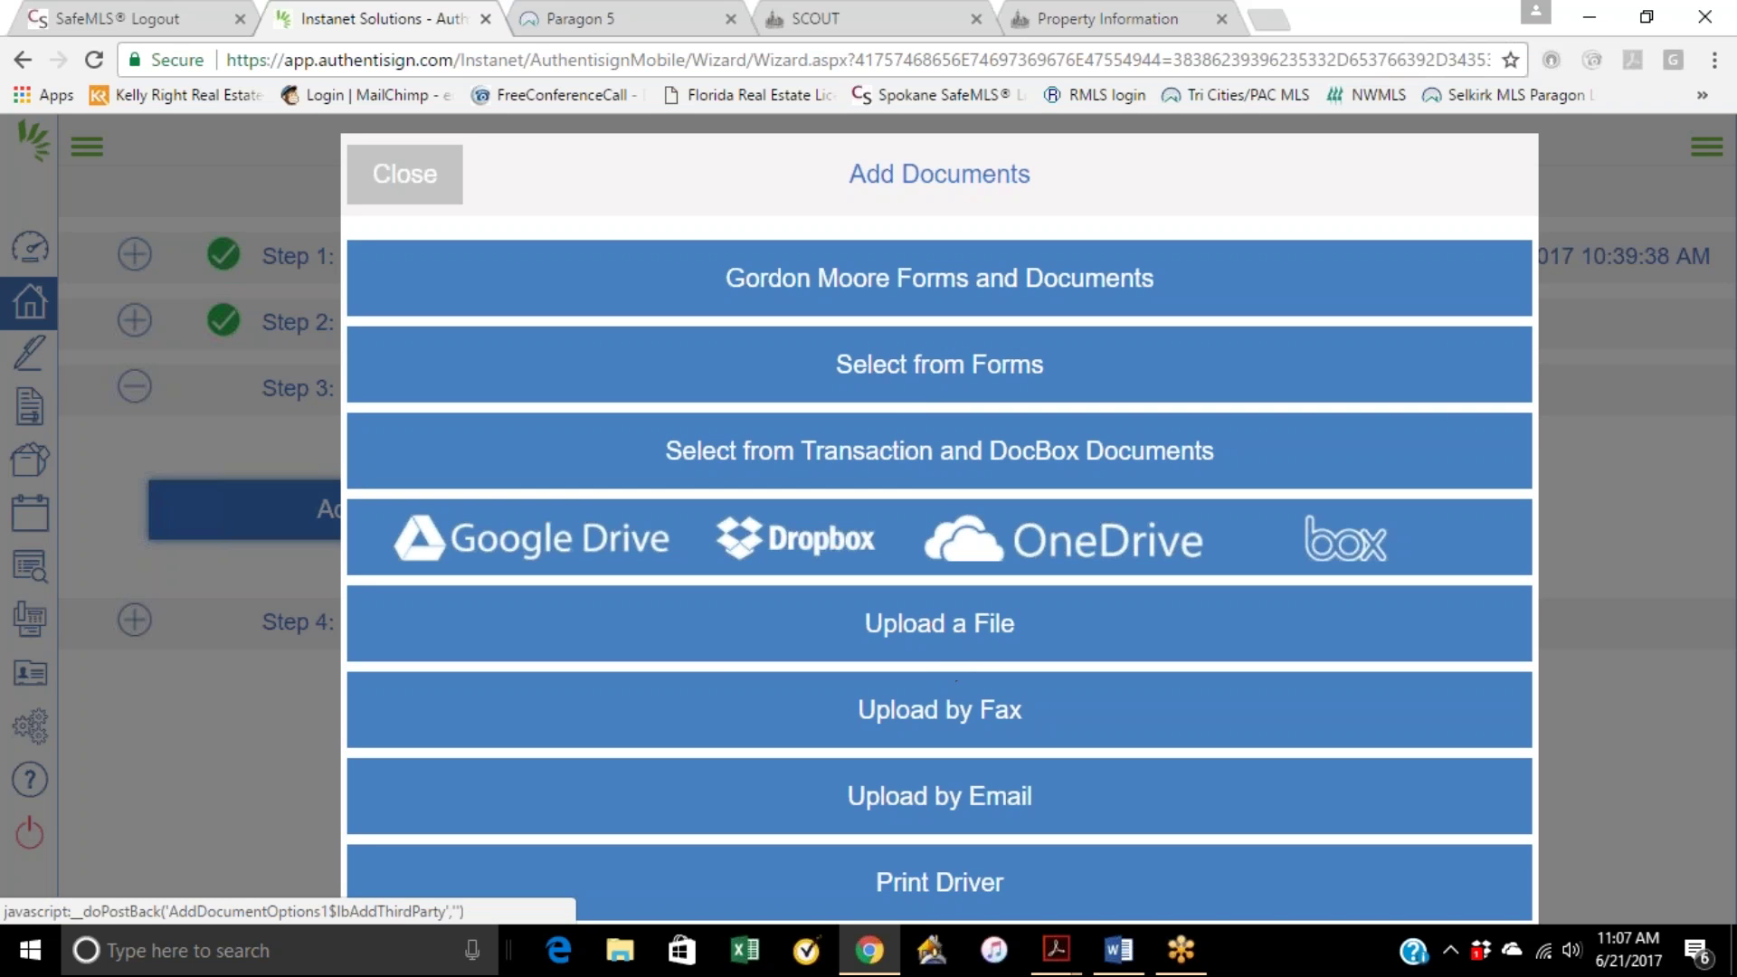
pyautogui.click(938, 467)
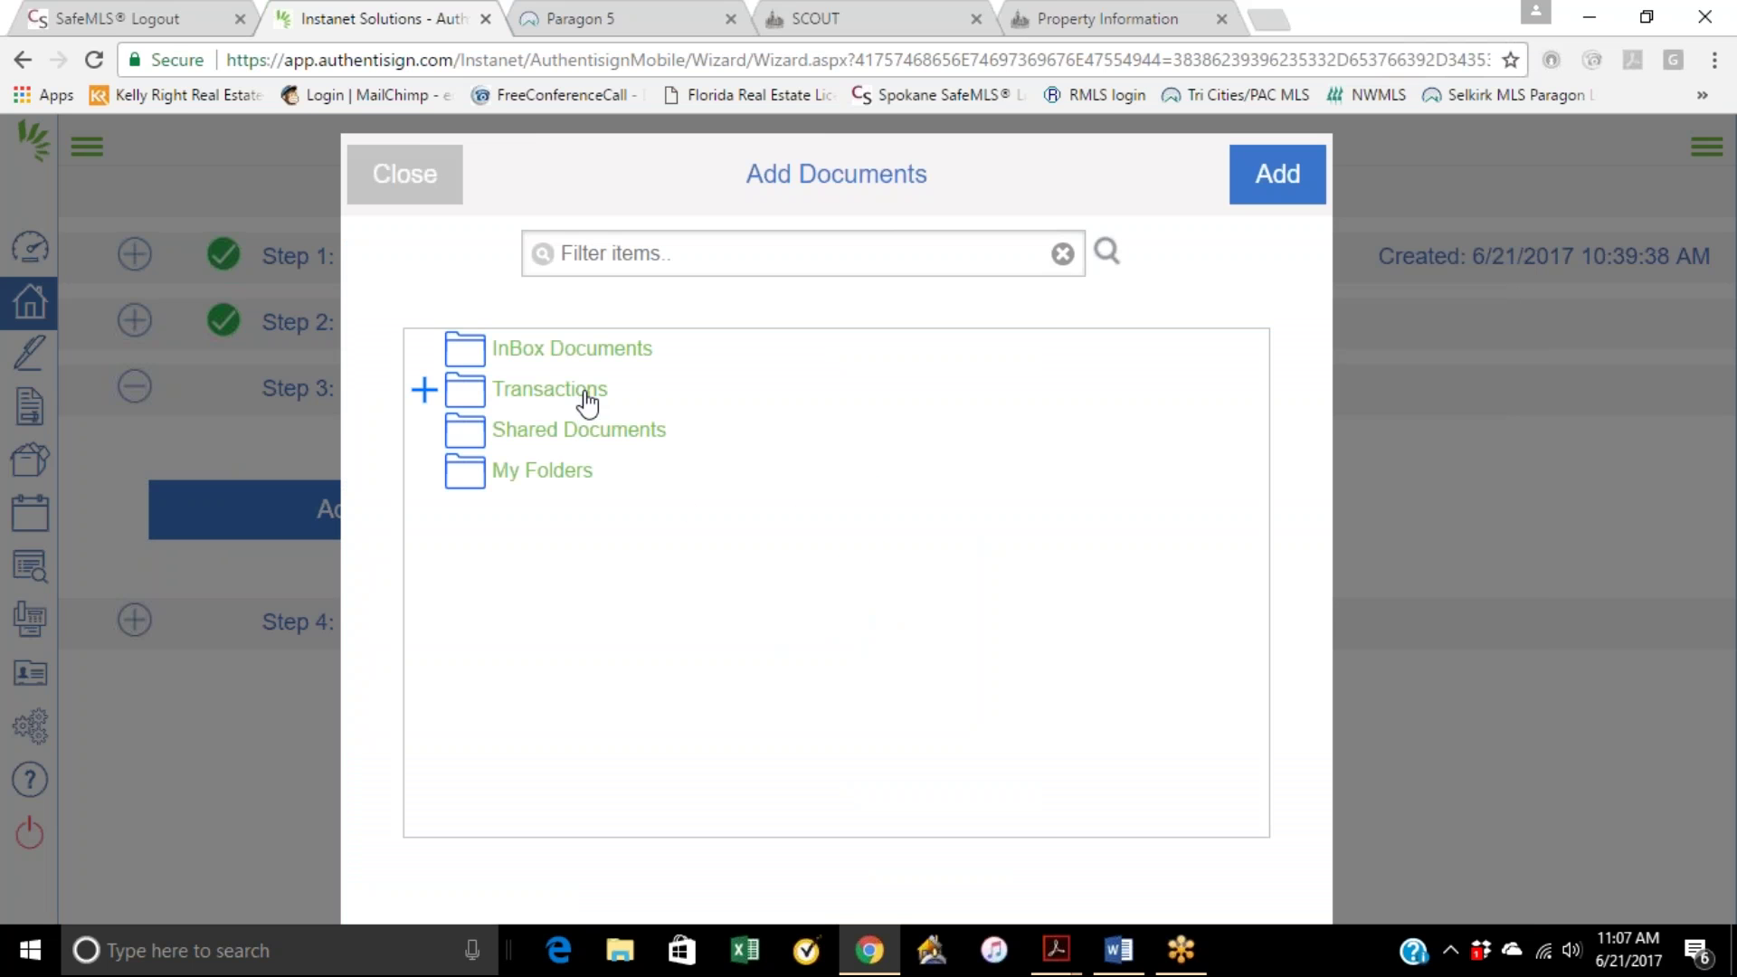
pyautogui.click(415, 180)
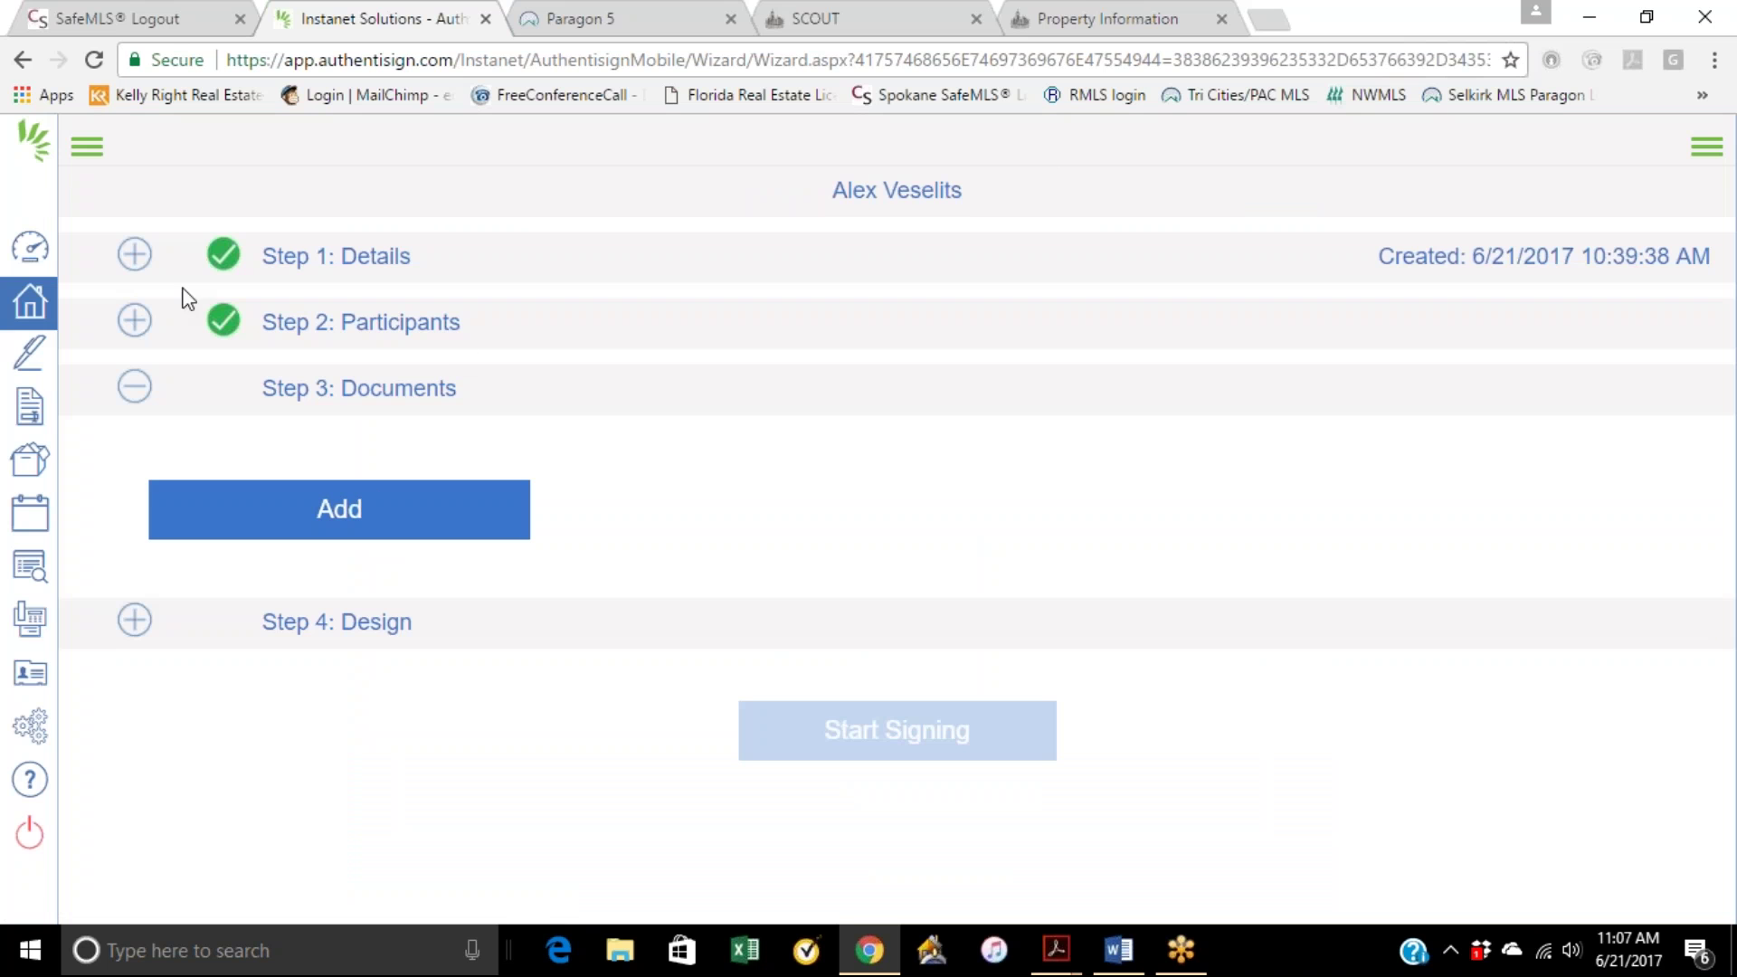
pyautogui.click(30, 249)
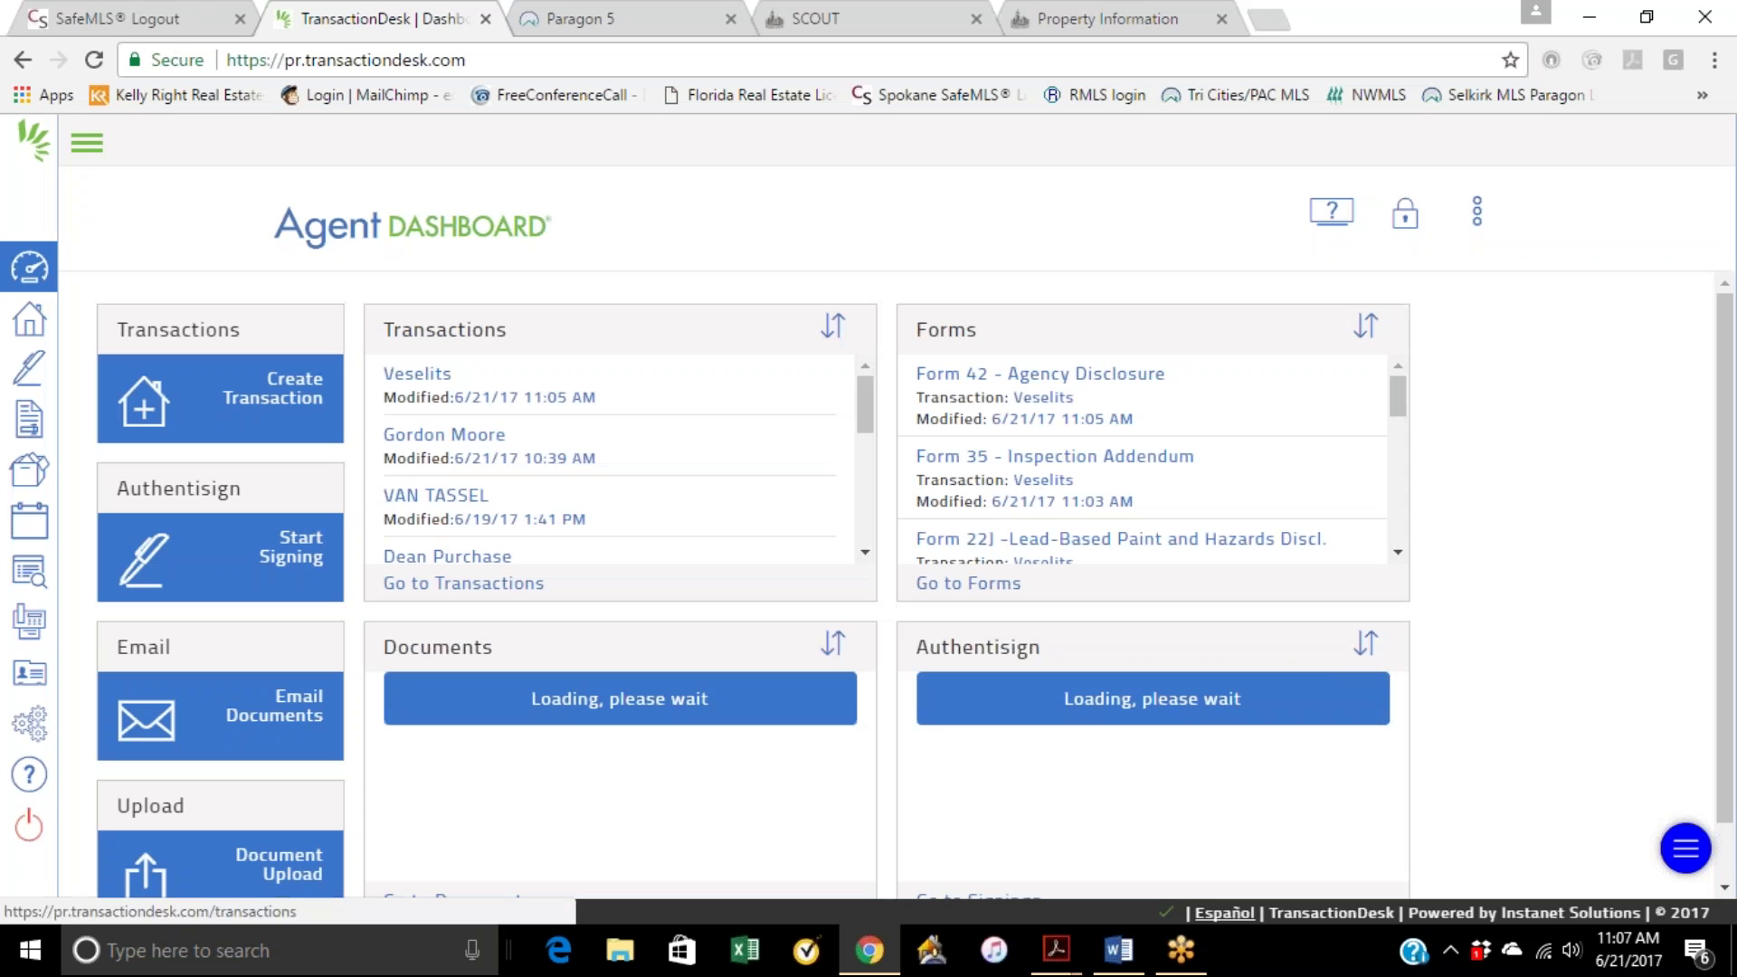
# Step: Open the most recently modified transaction's property details, then visit the e-signings list
pyautogui.click(423, 374)
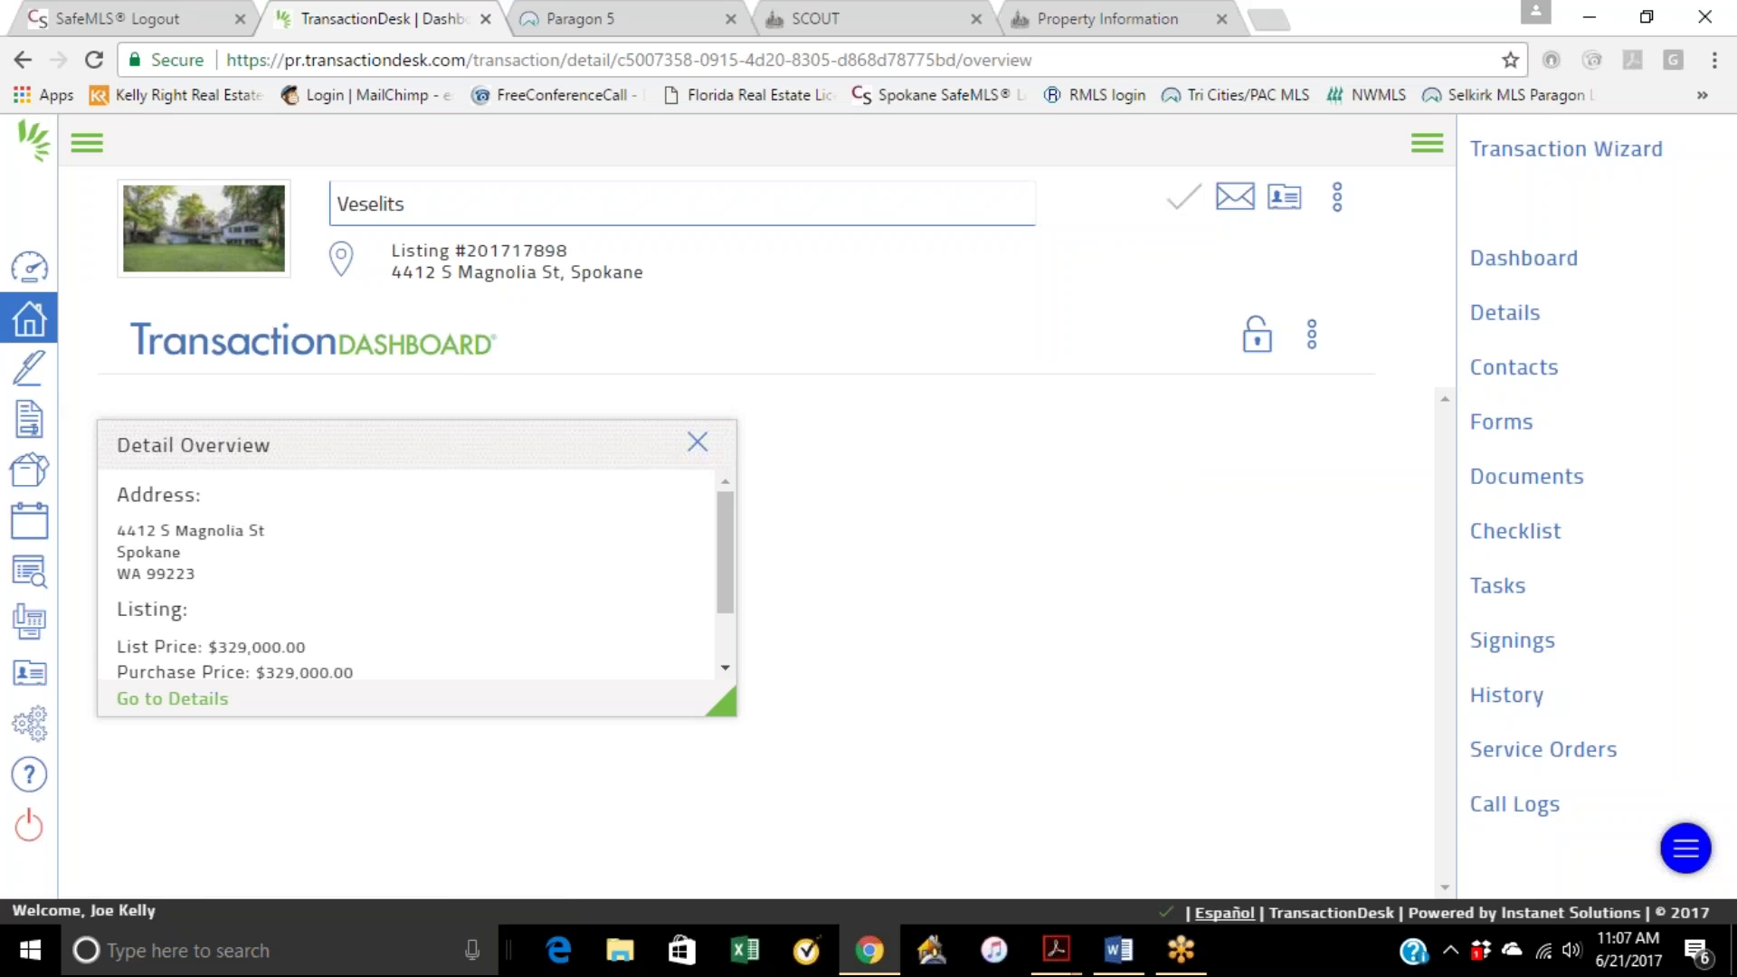
pyautogui.click(182, 716)
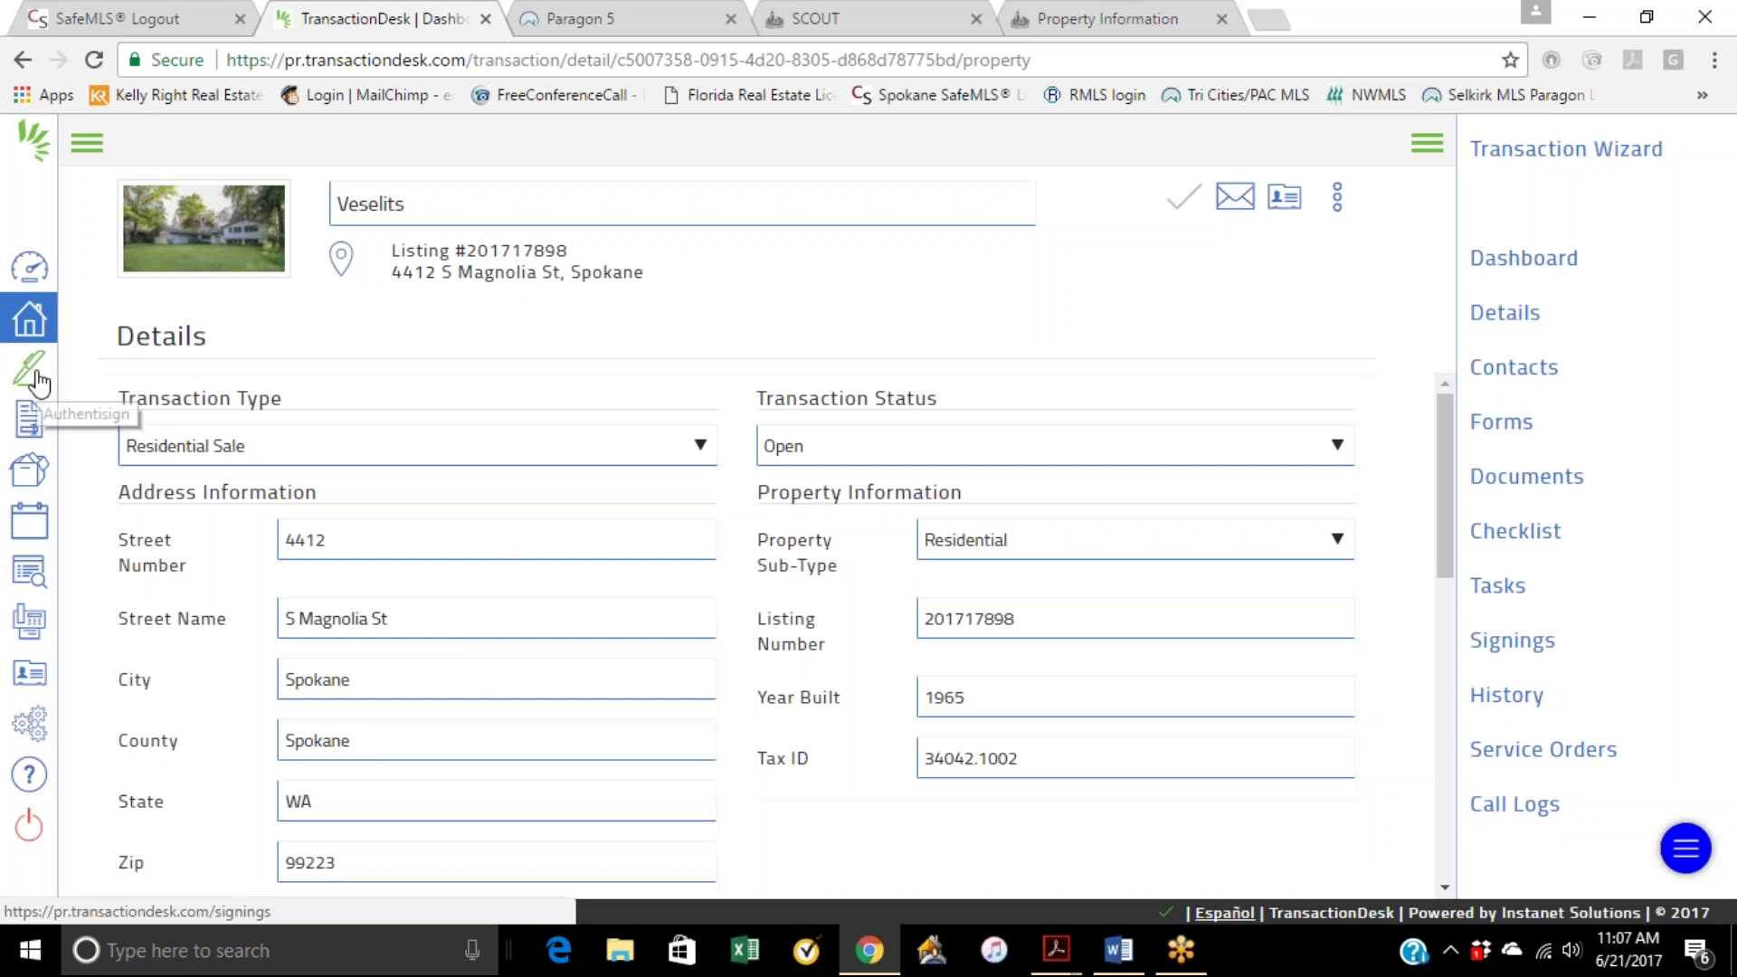
pyautogui.click(29, 371)
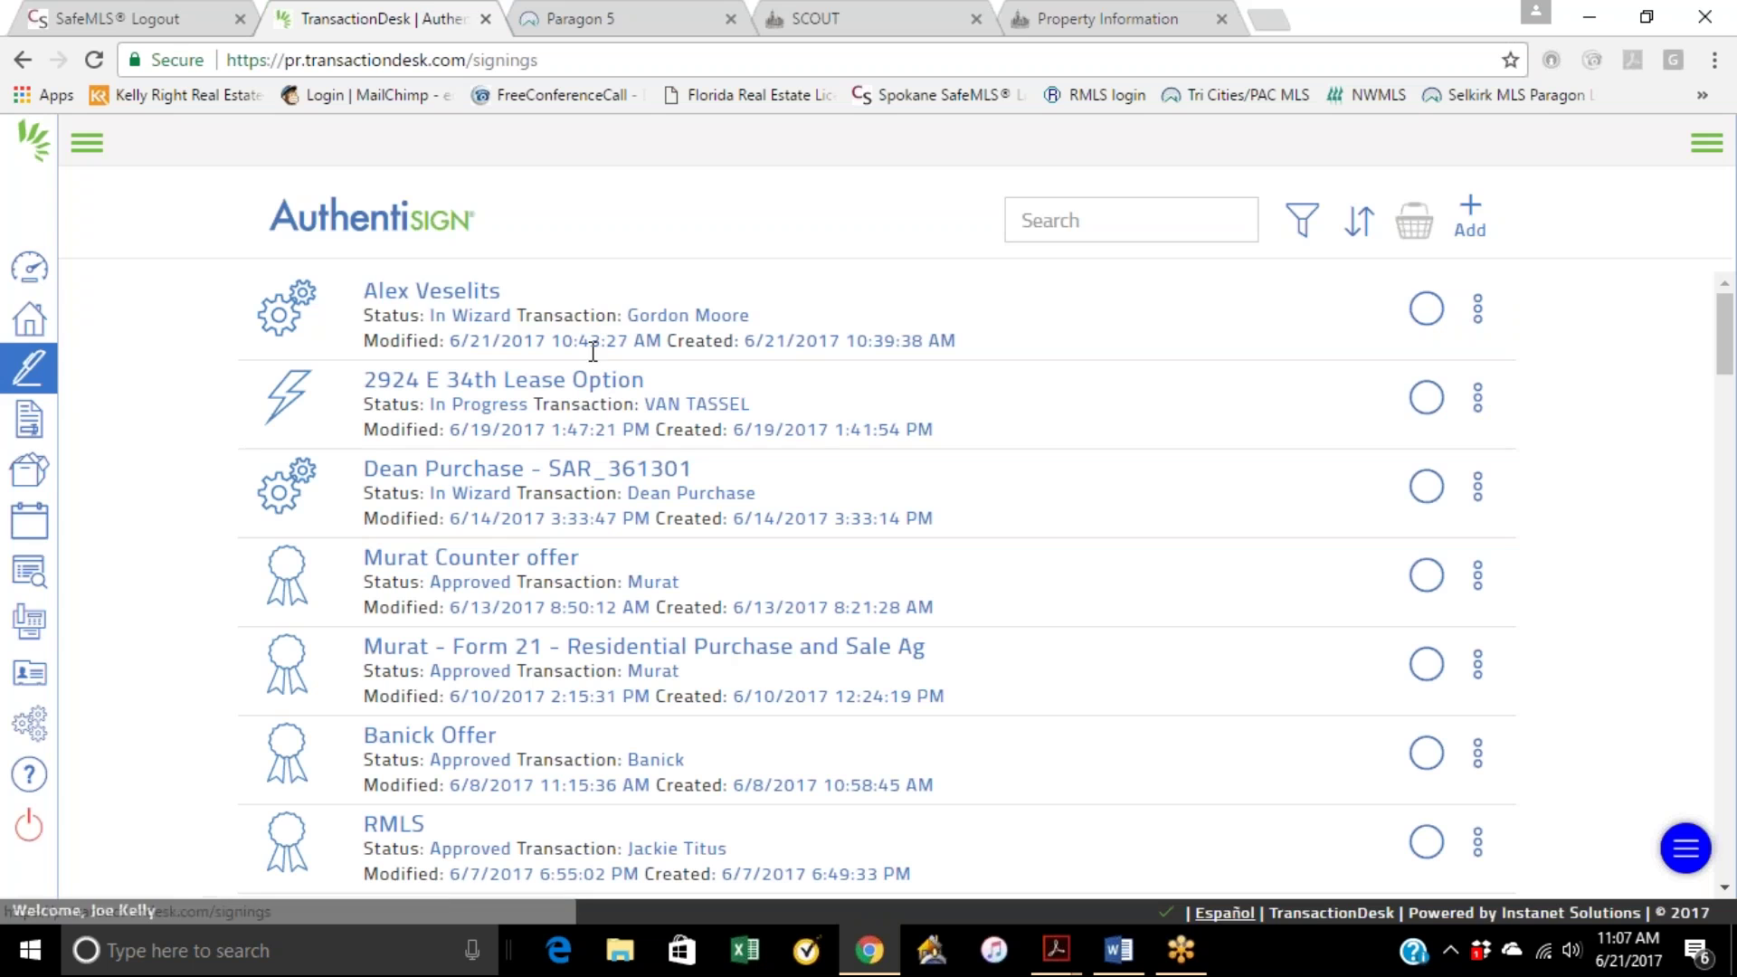
# Step: Open the buyer's residential sale transaction and show its Signings page, currently empty
pyautogui.click(29, 319)
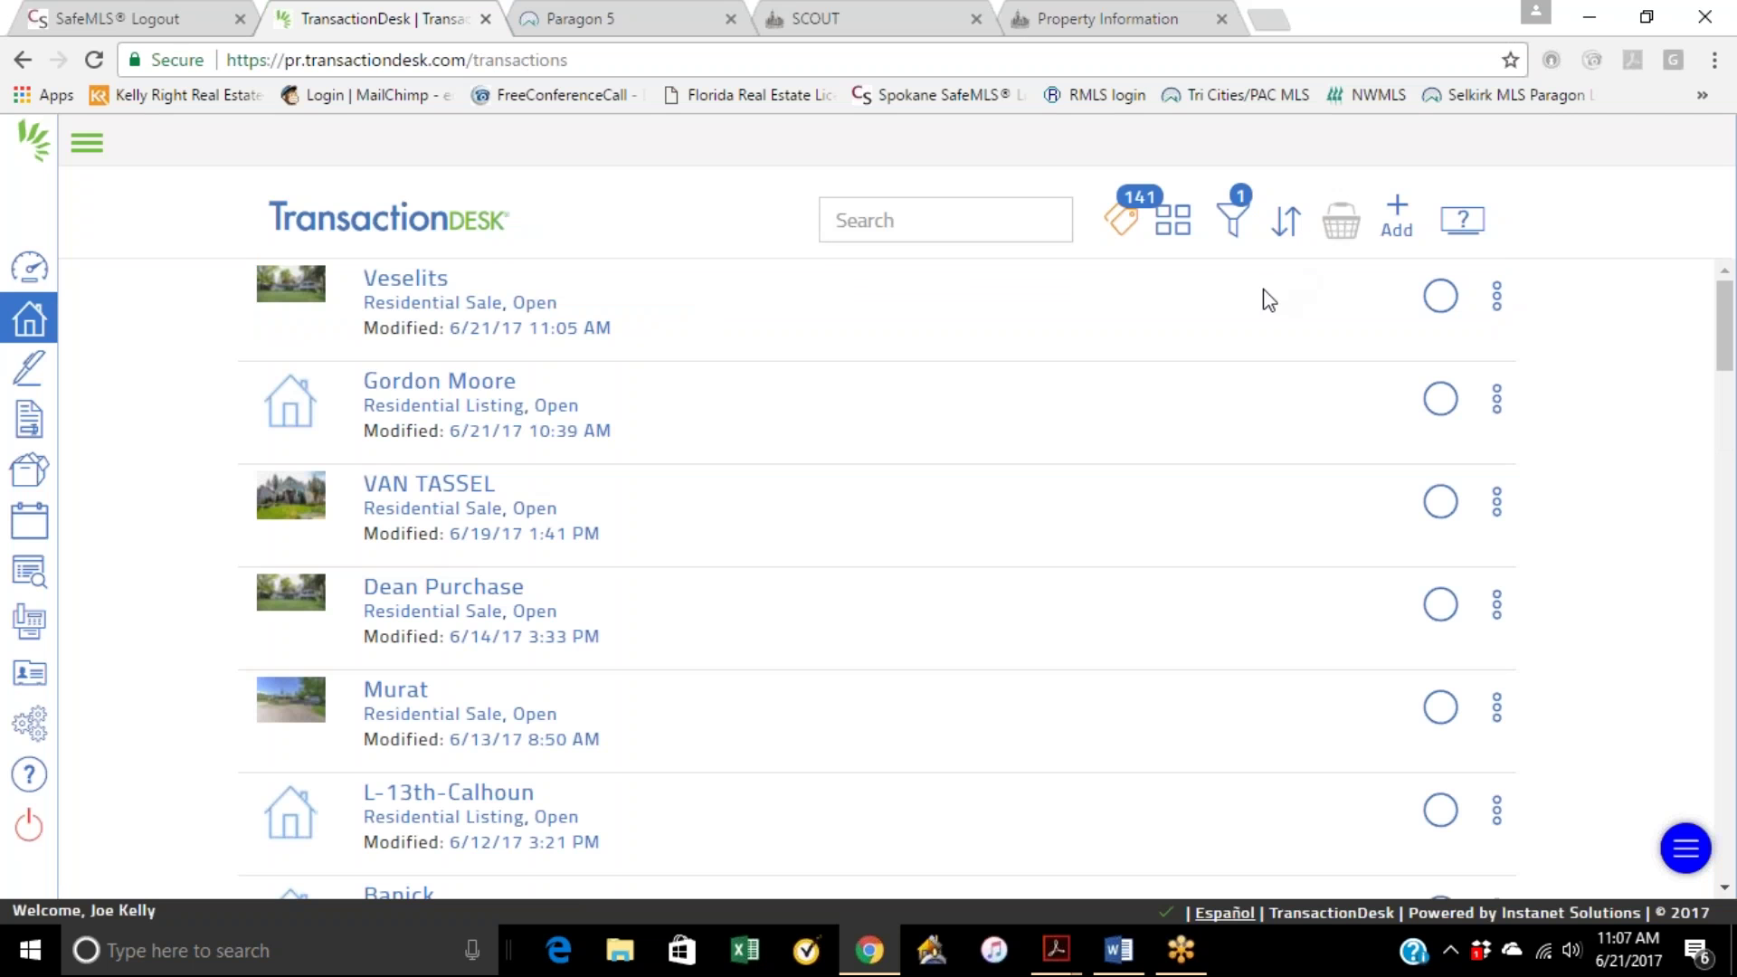
pyautogui.click(664, 303)
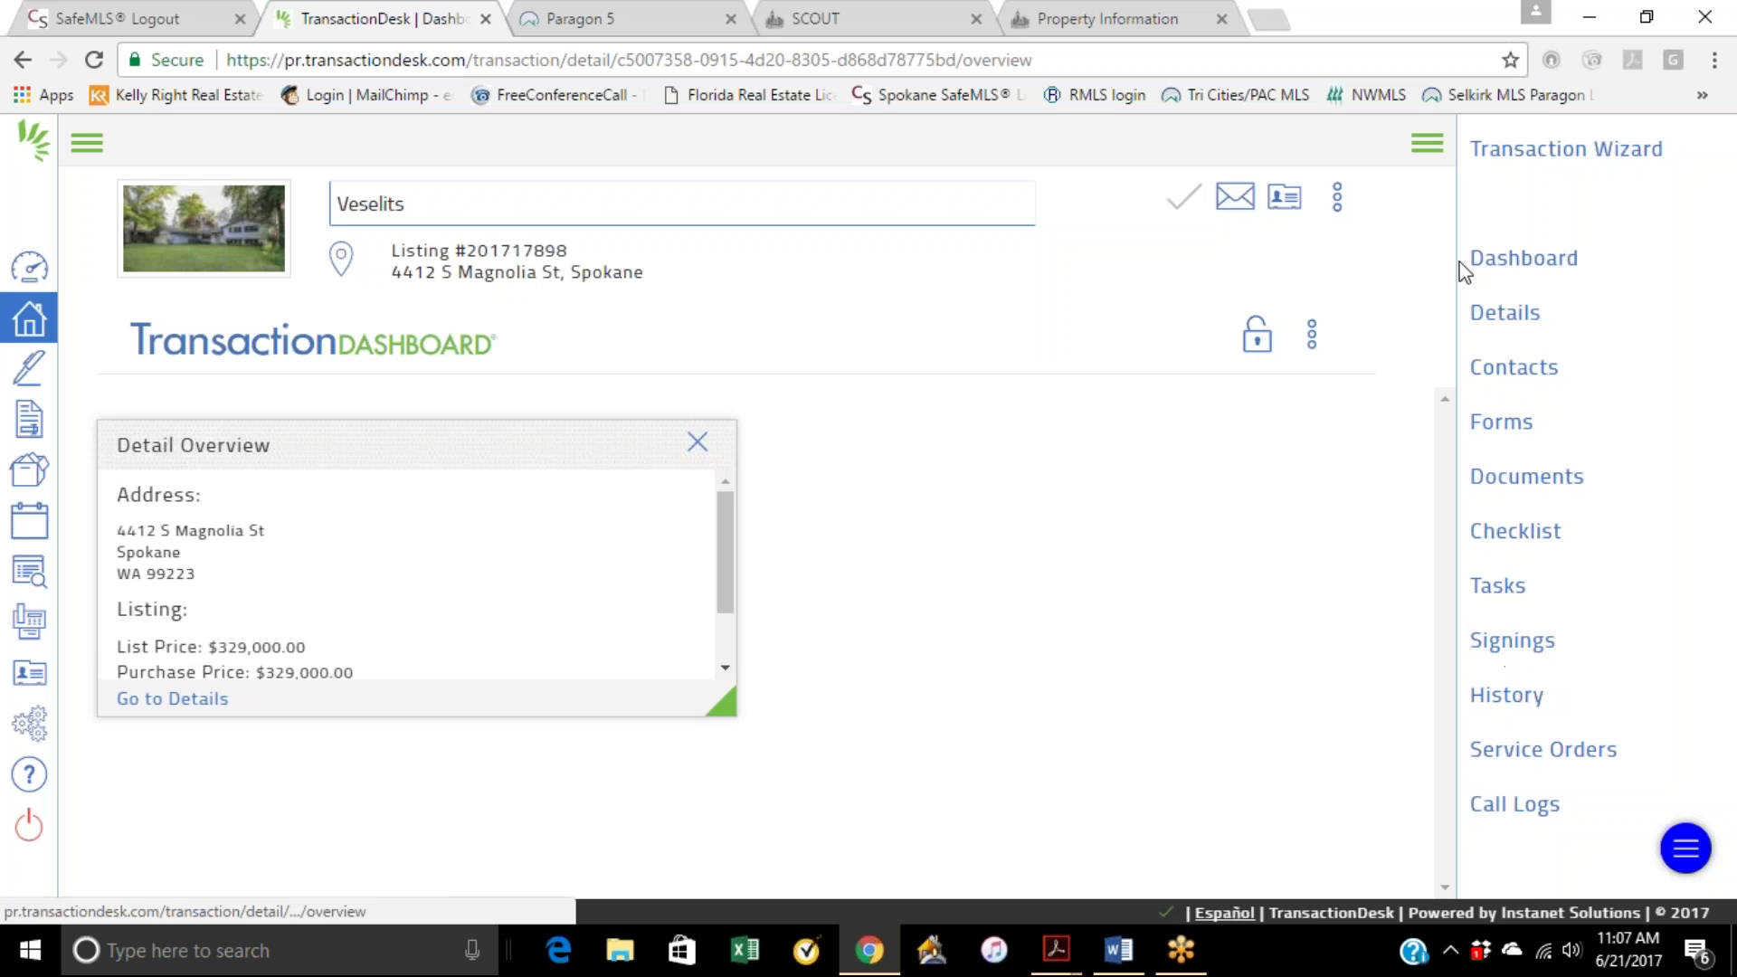
pyautogui.click(1337, 197)
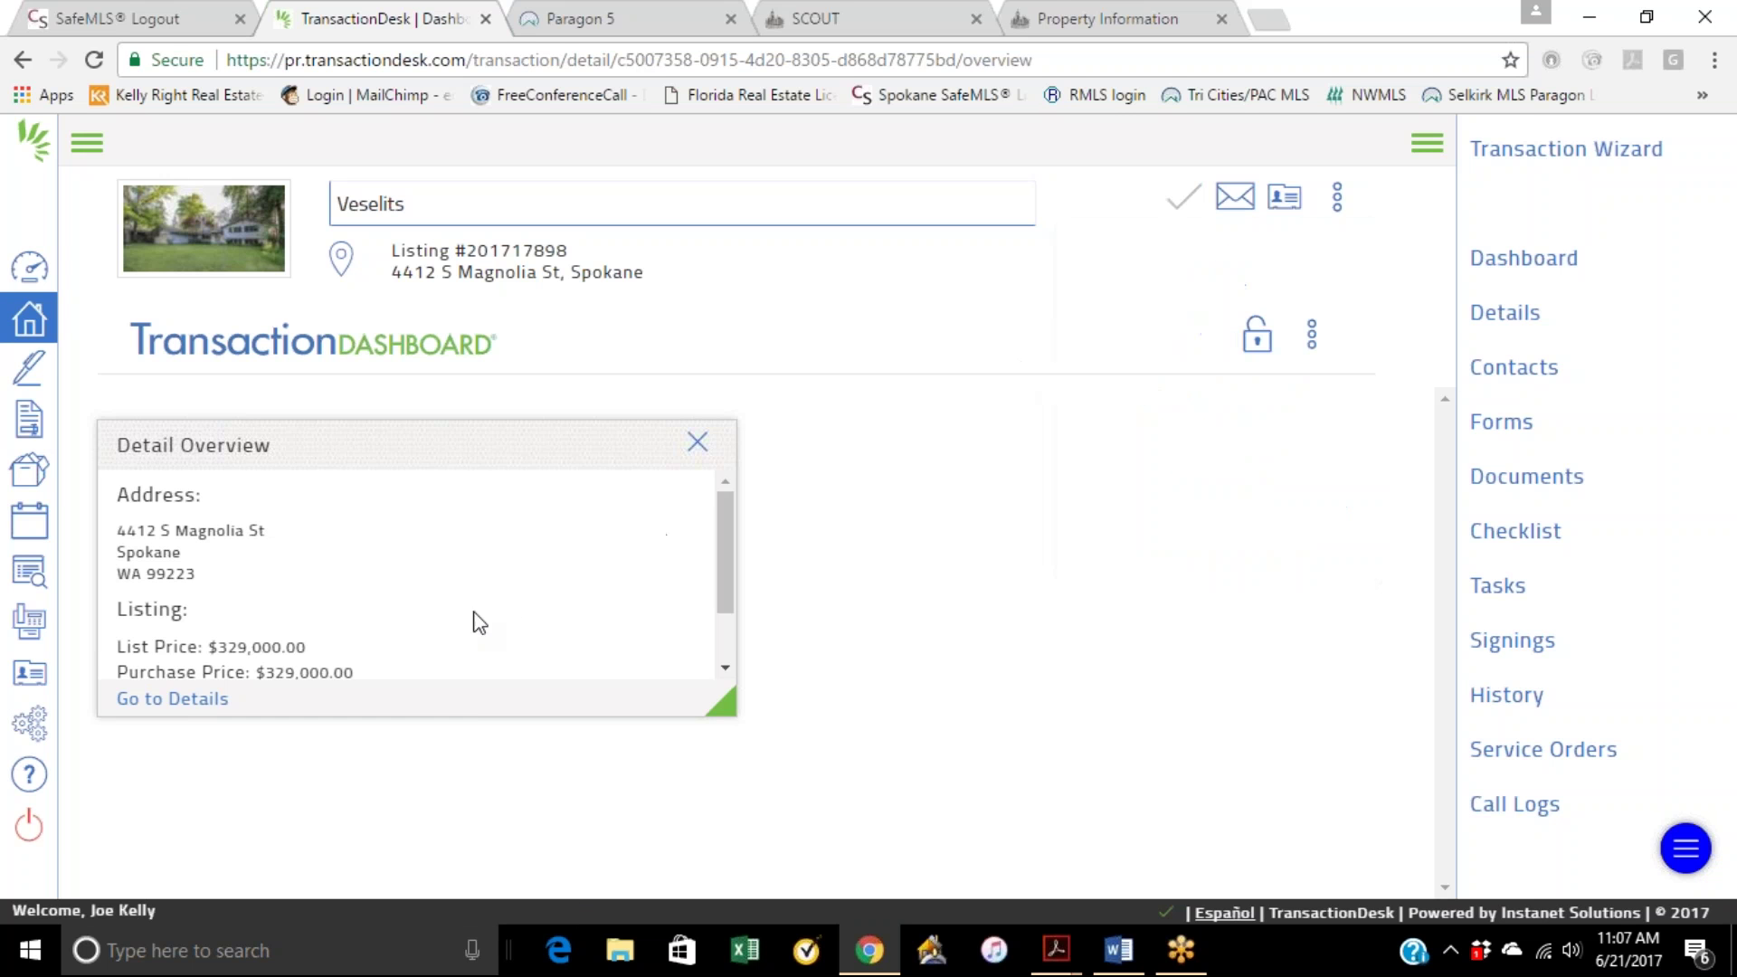
pyautogui.scroll(-1, 728, 638)
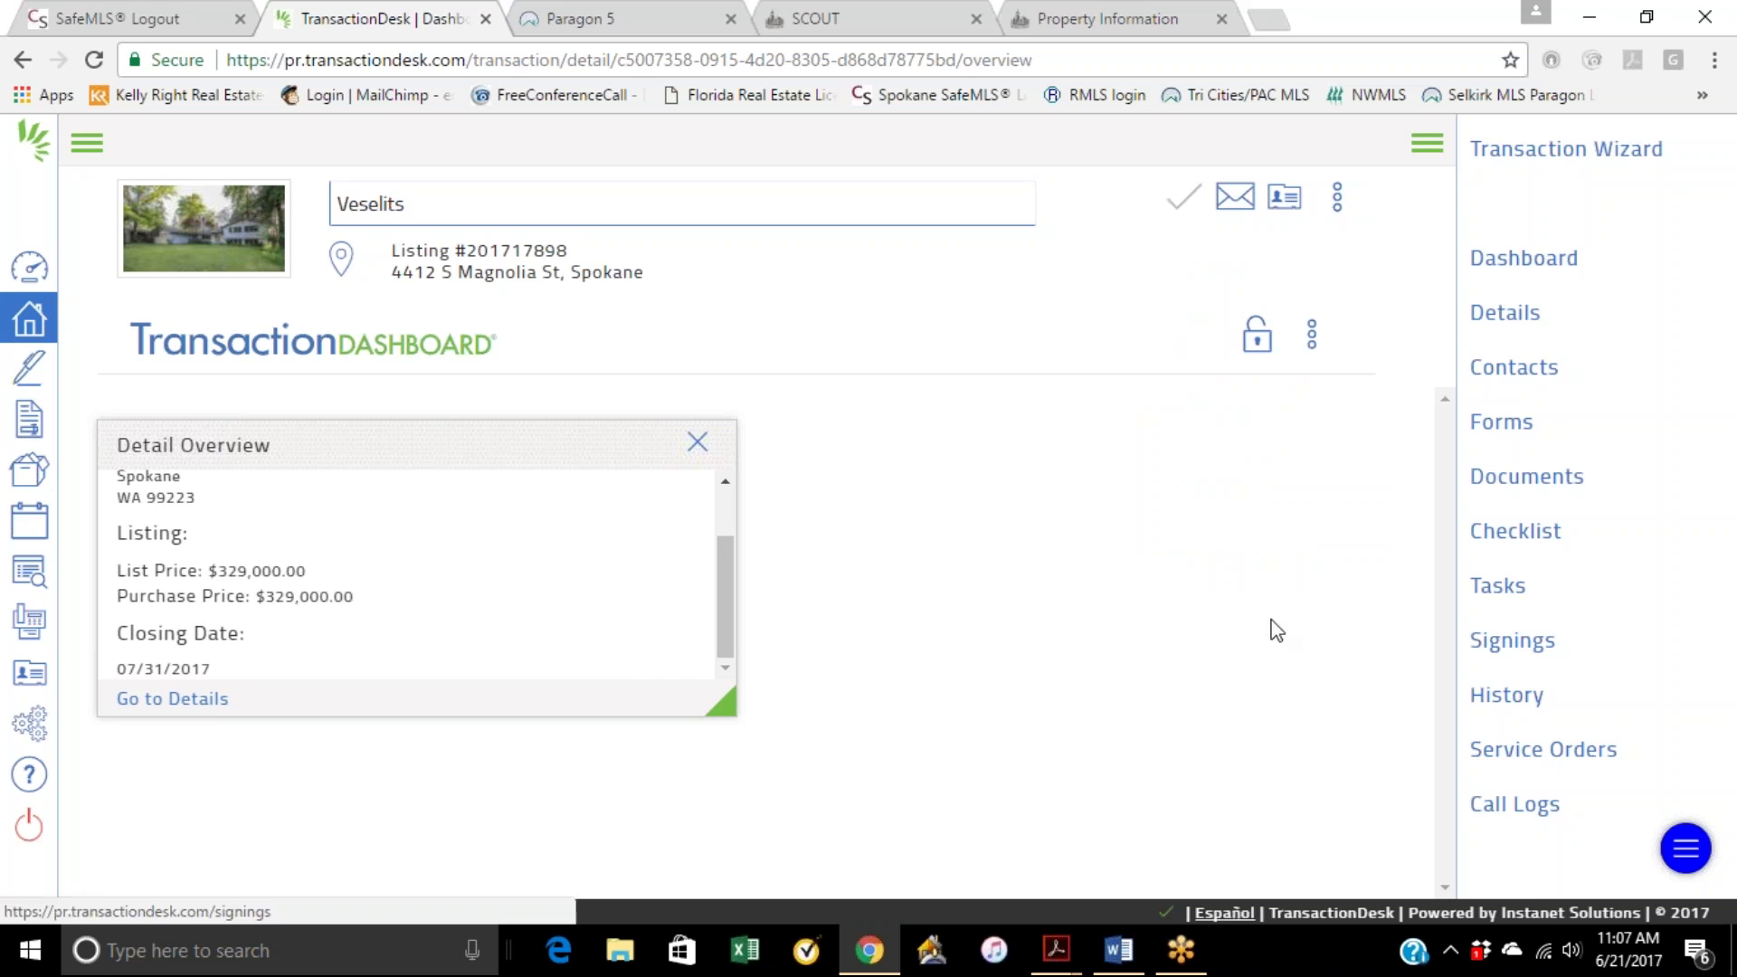
pyautogui.click(1517, 653)
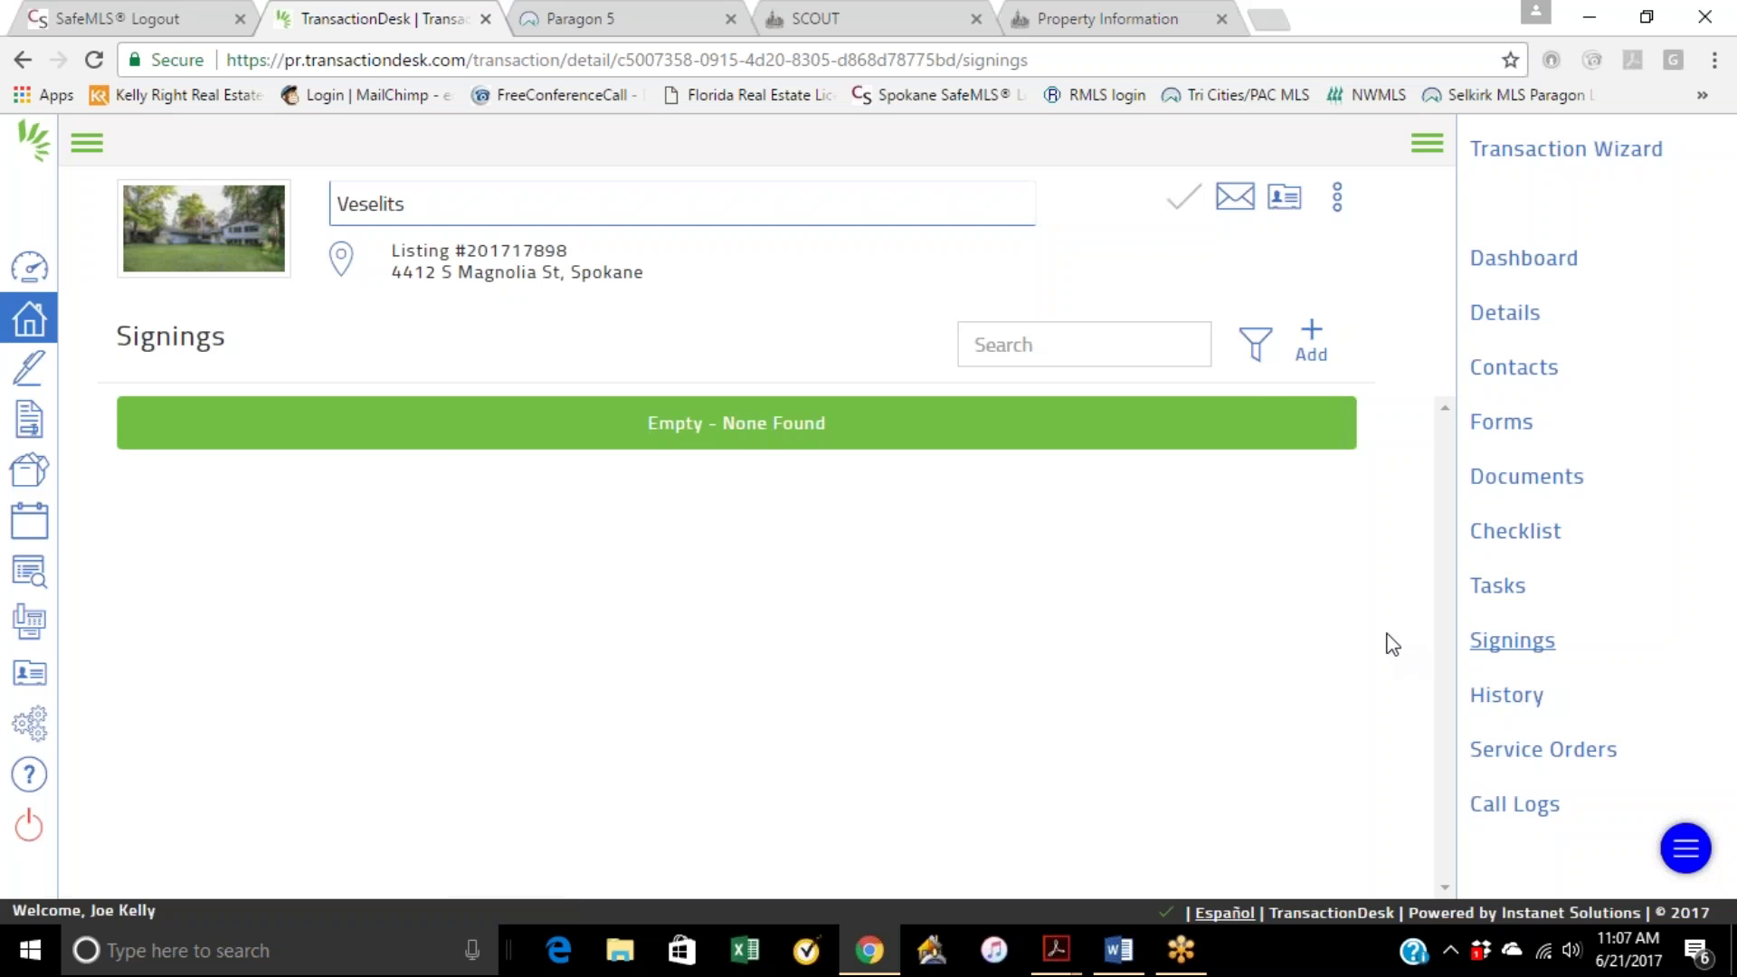
# Step: Create a signing named with the buyer's full name, keeping 'Go to new signing?' checked
pyautogui.click(1311, 342)
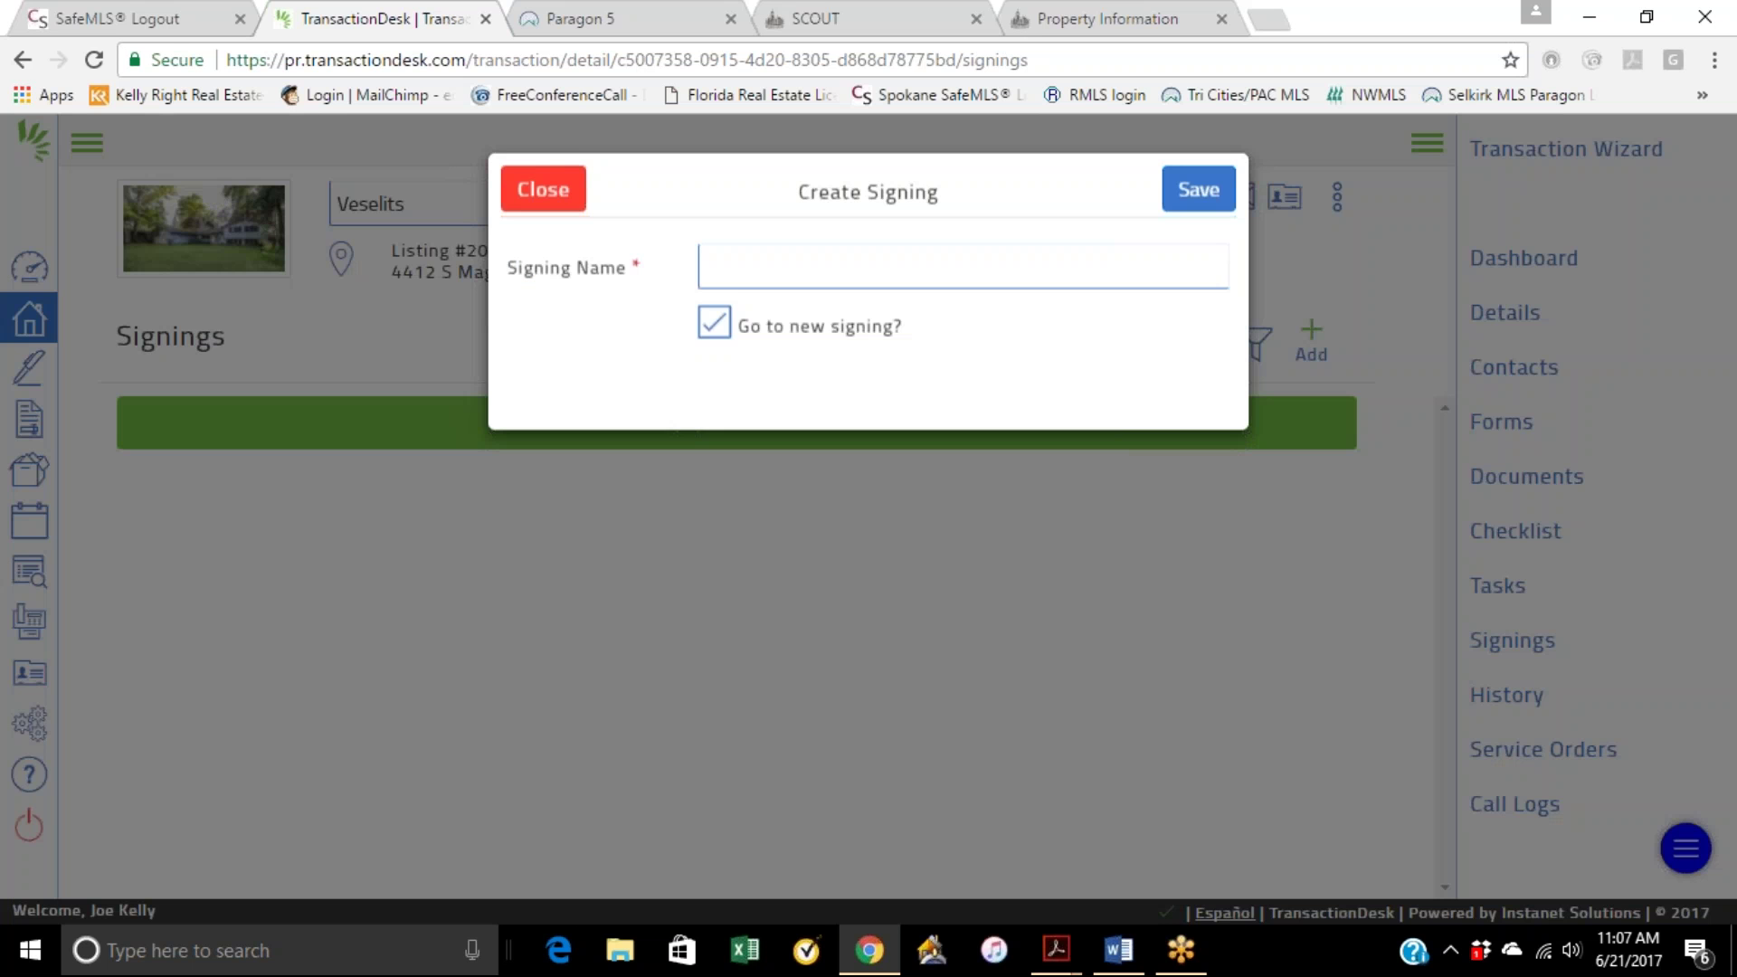
pyautogui.click(898, 268)
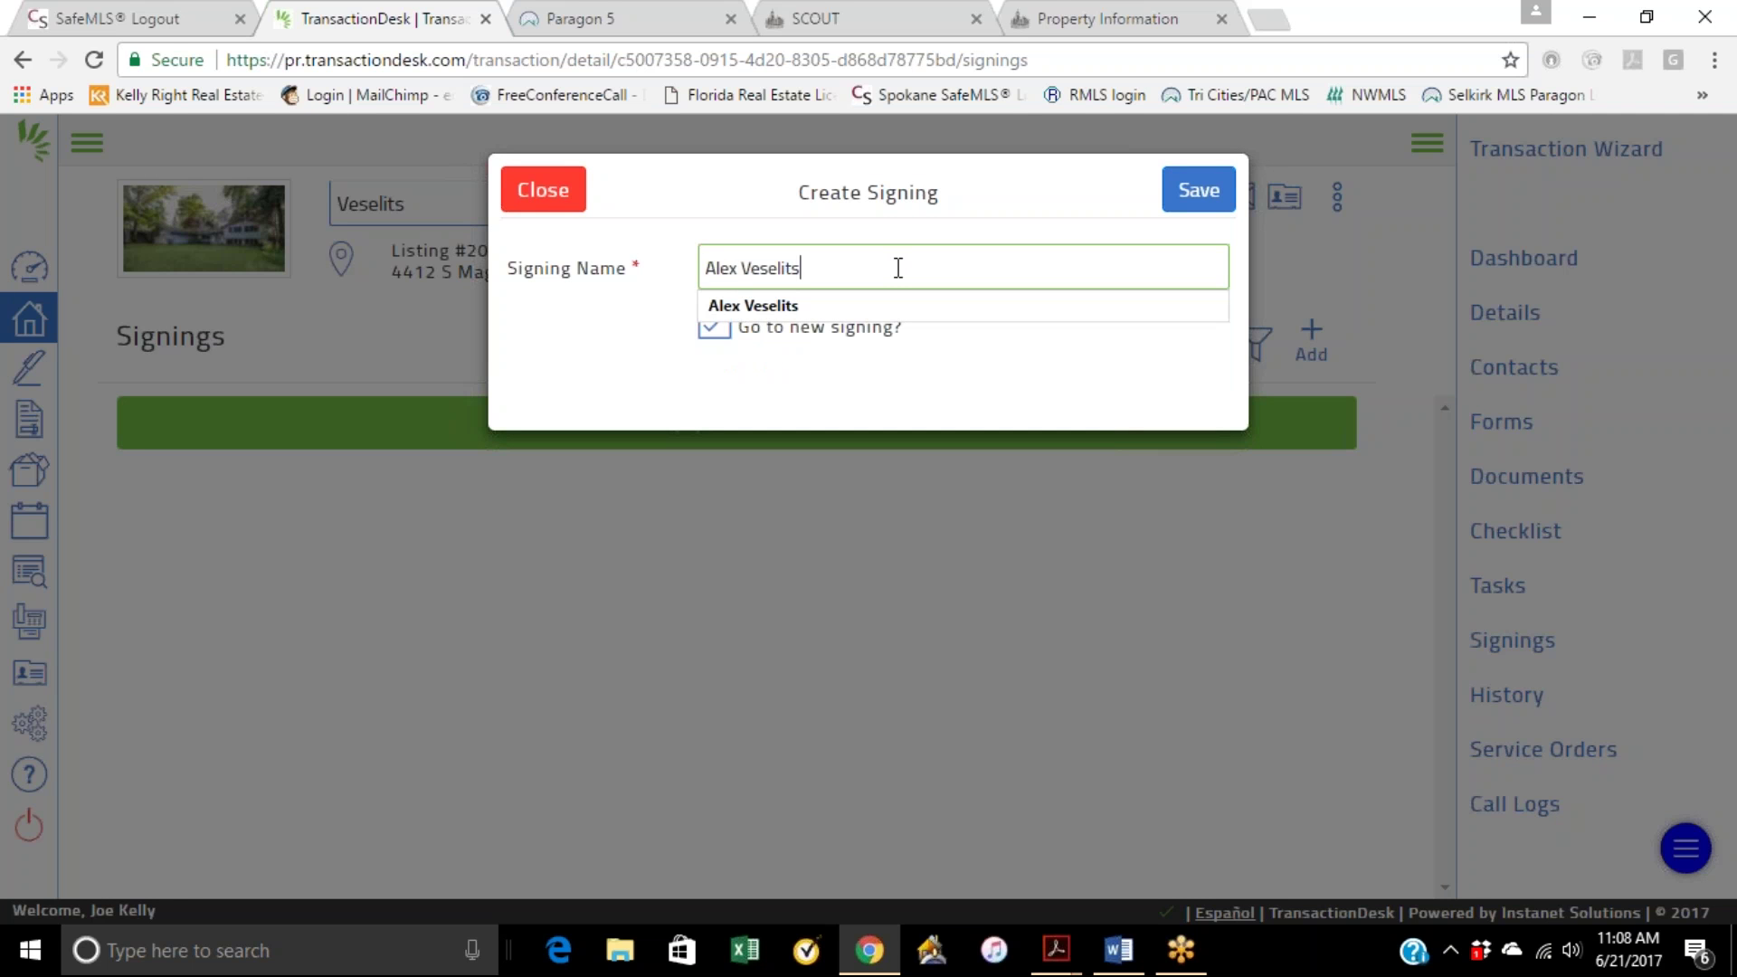
pyautogui.click(895, 306)
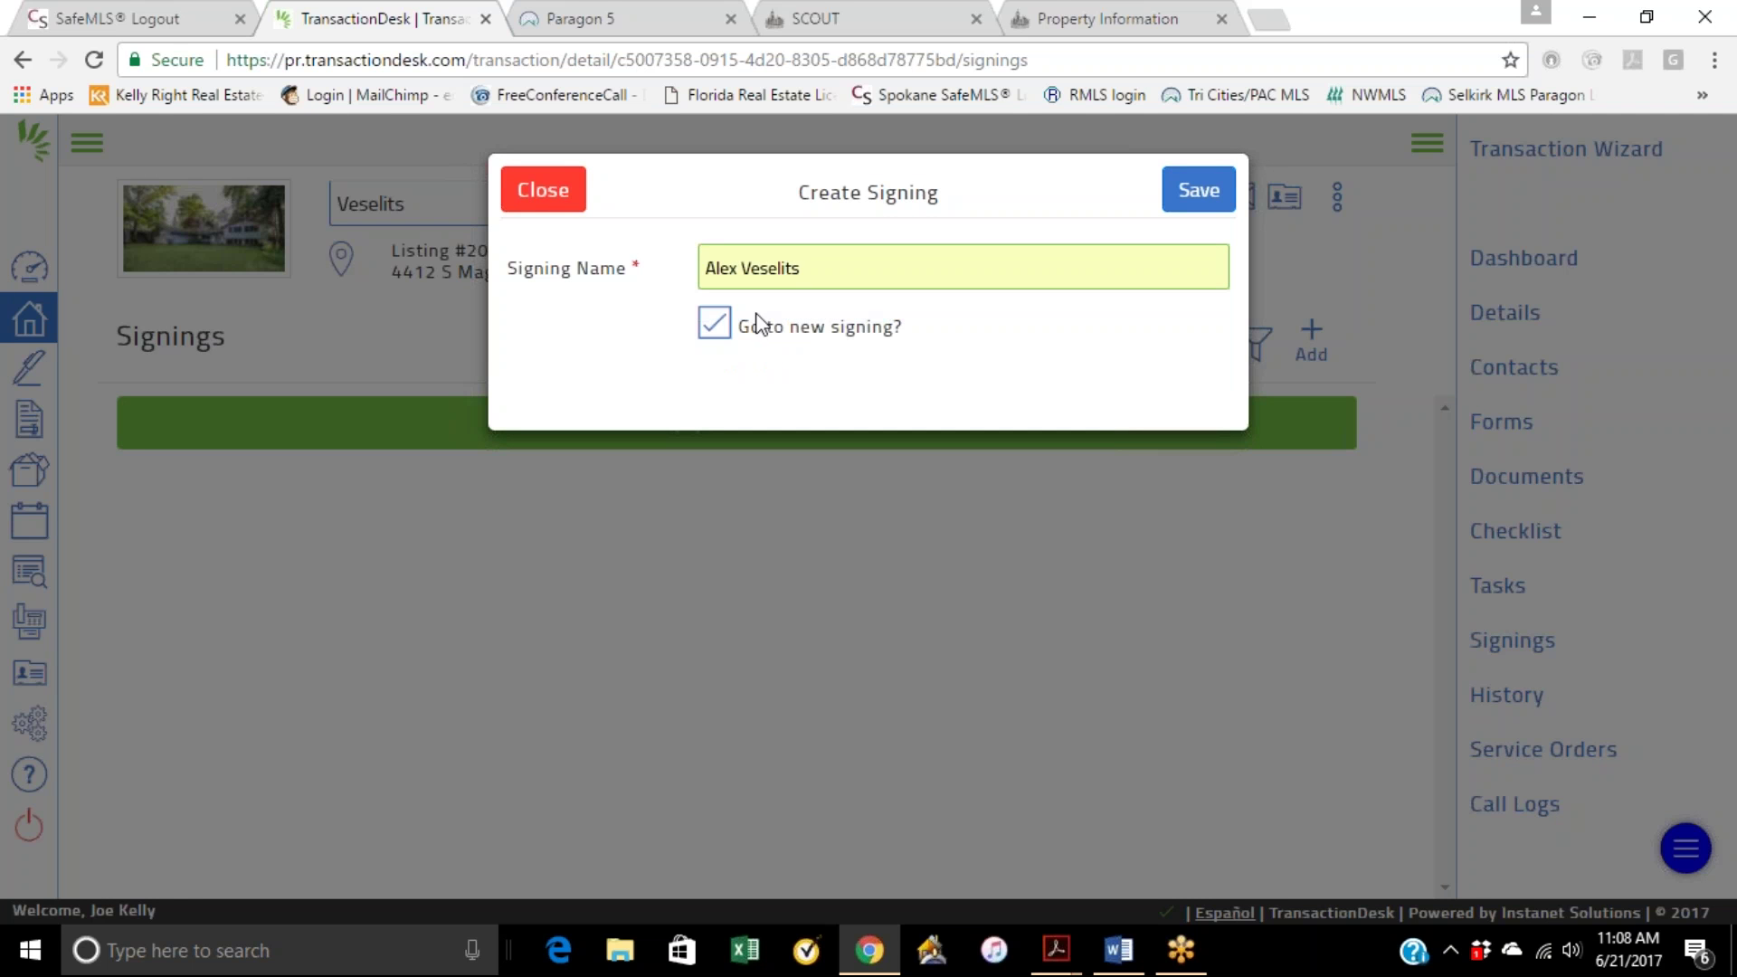
pyautogui.click(1199, 192)
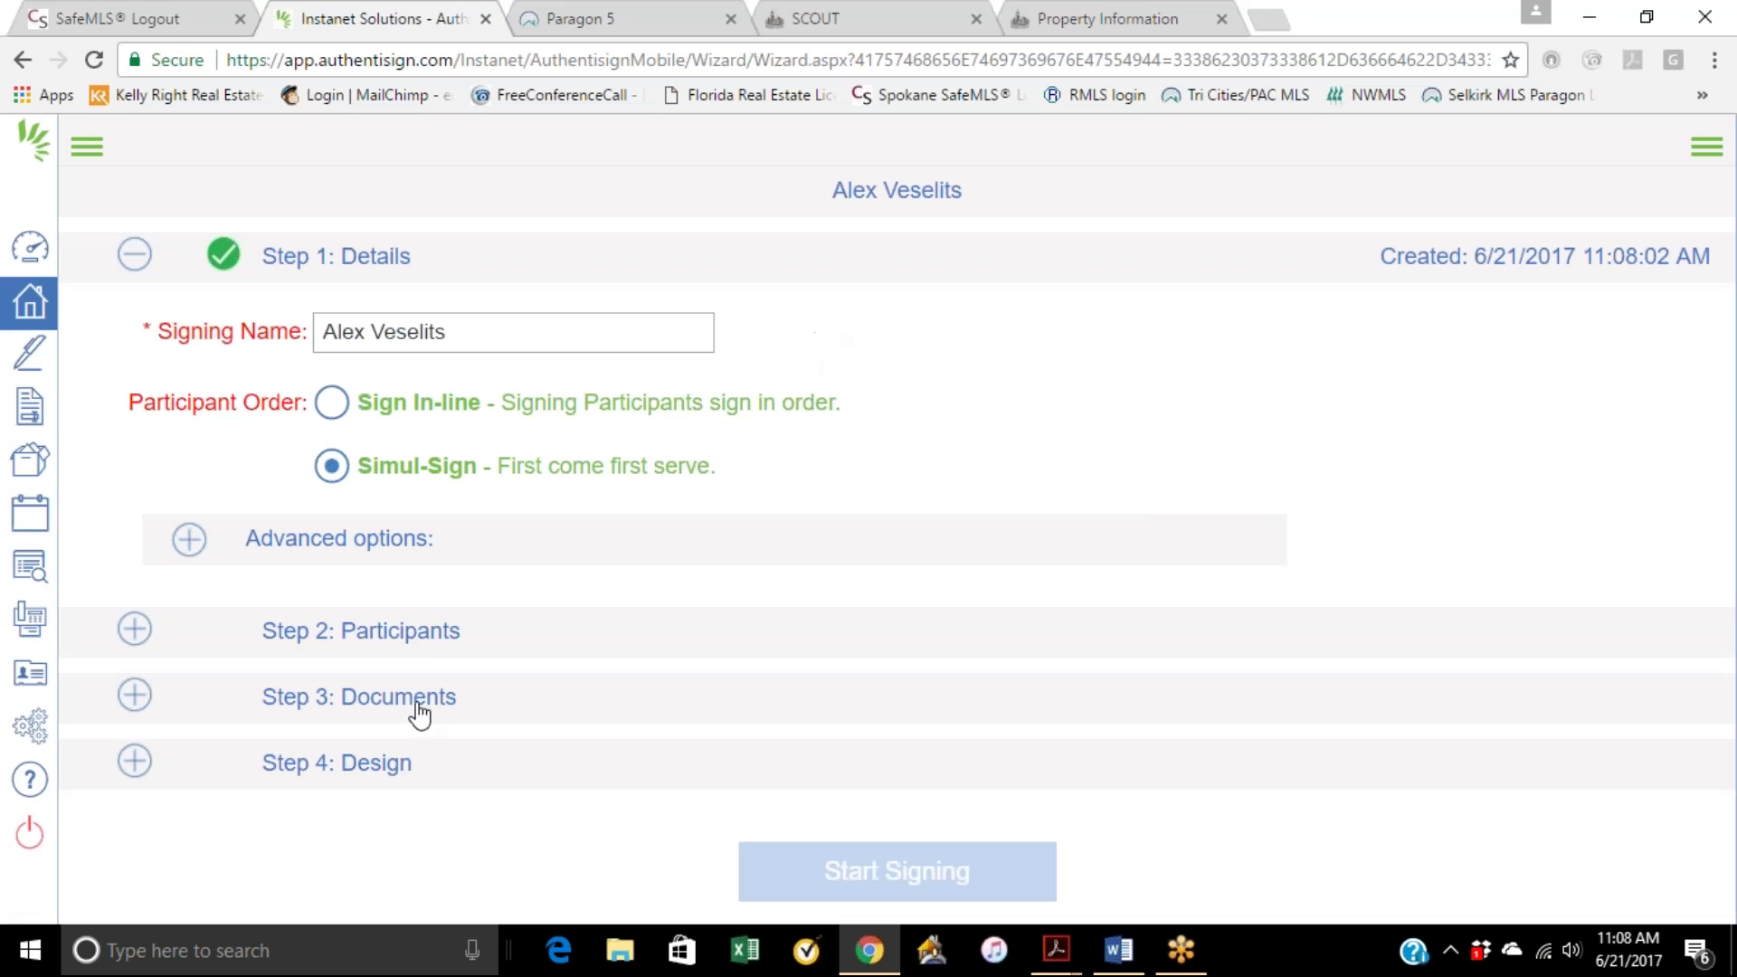
# Step: Add the buyer from the transaction contacts as a participant, clearing the missing-information warnings
pyautogui.click(414, 639)
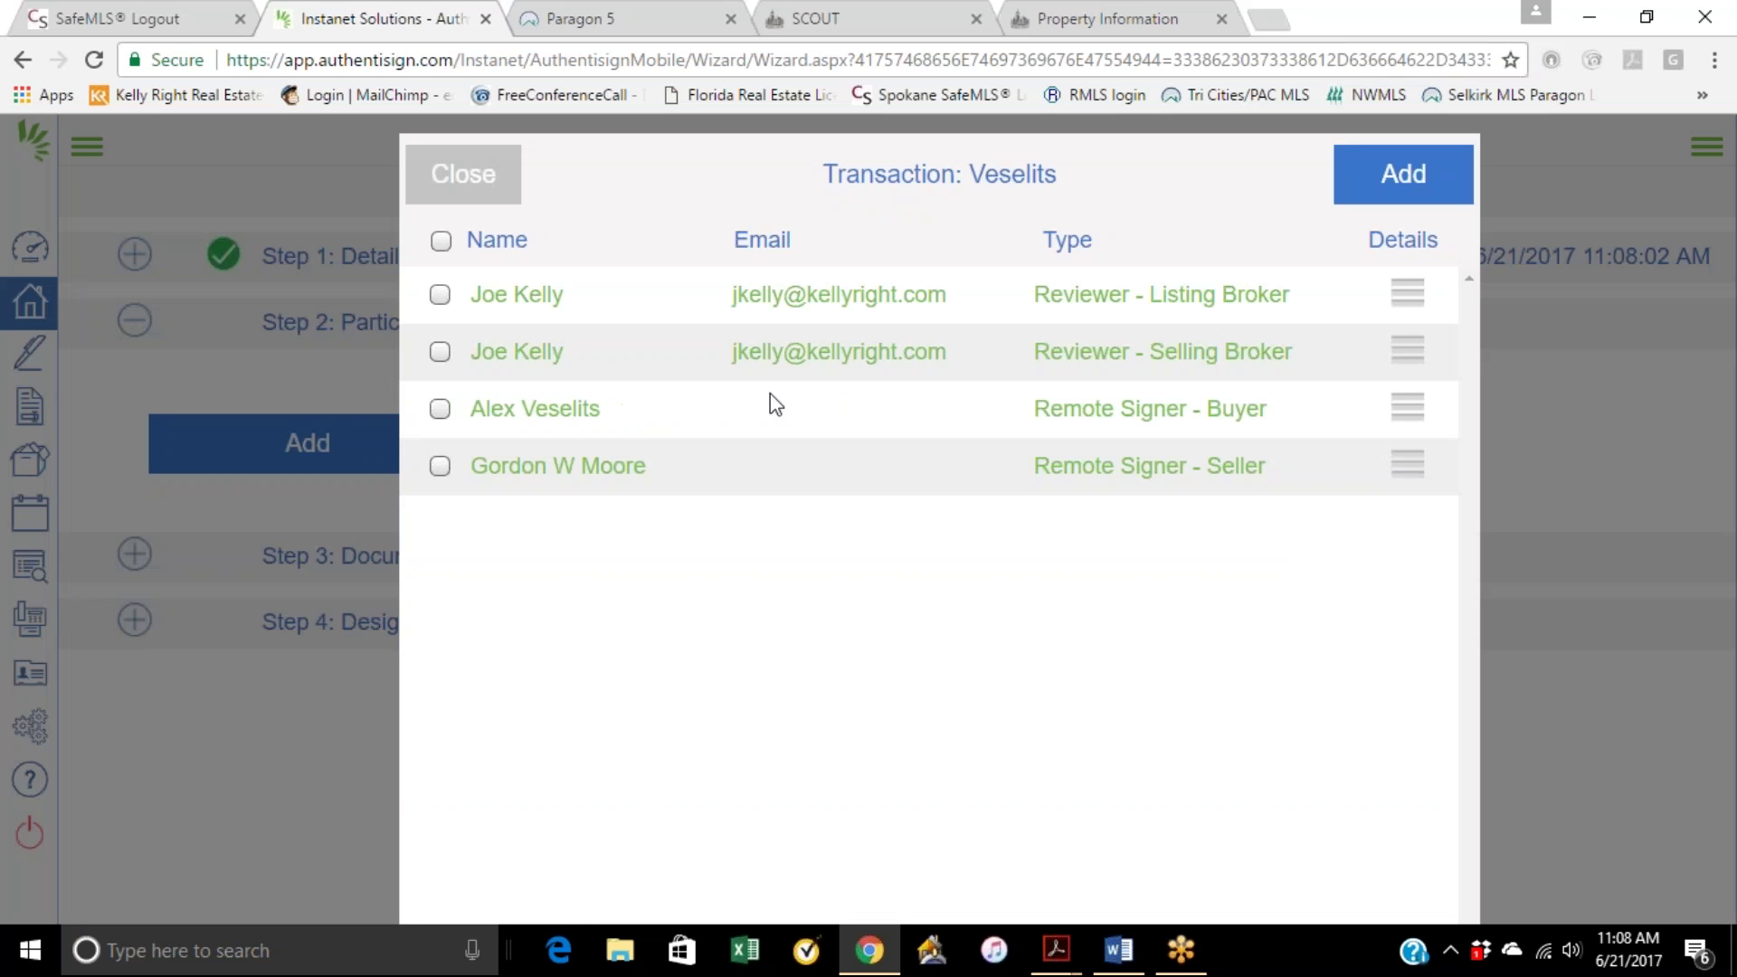
pyautogui.click(440, 408)
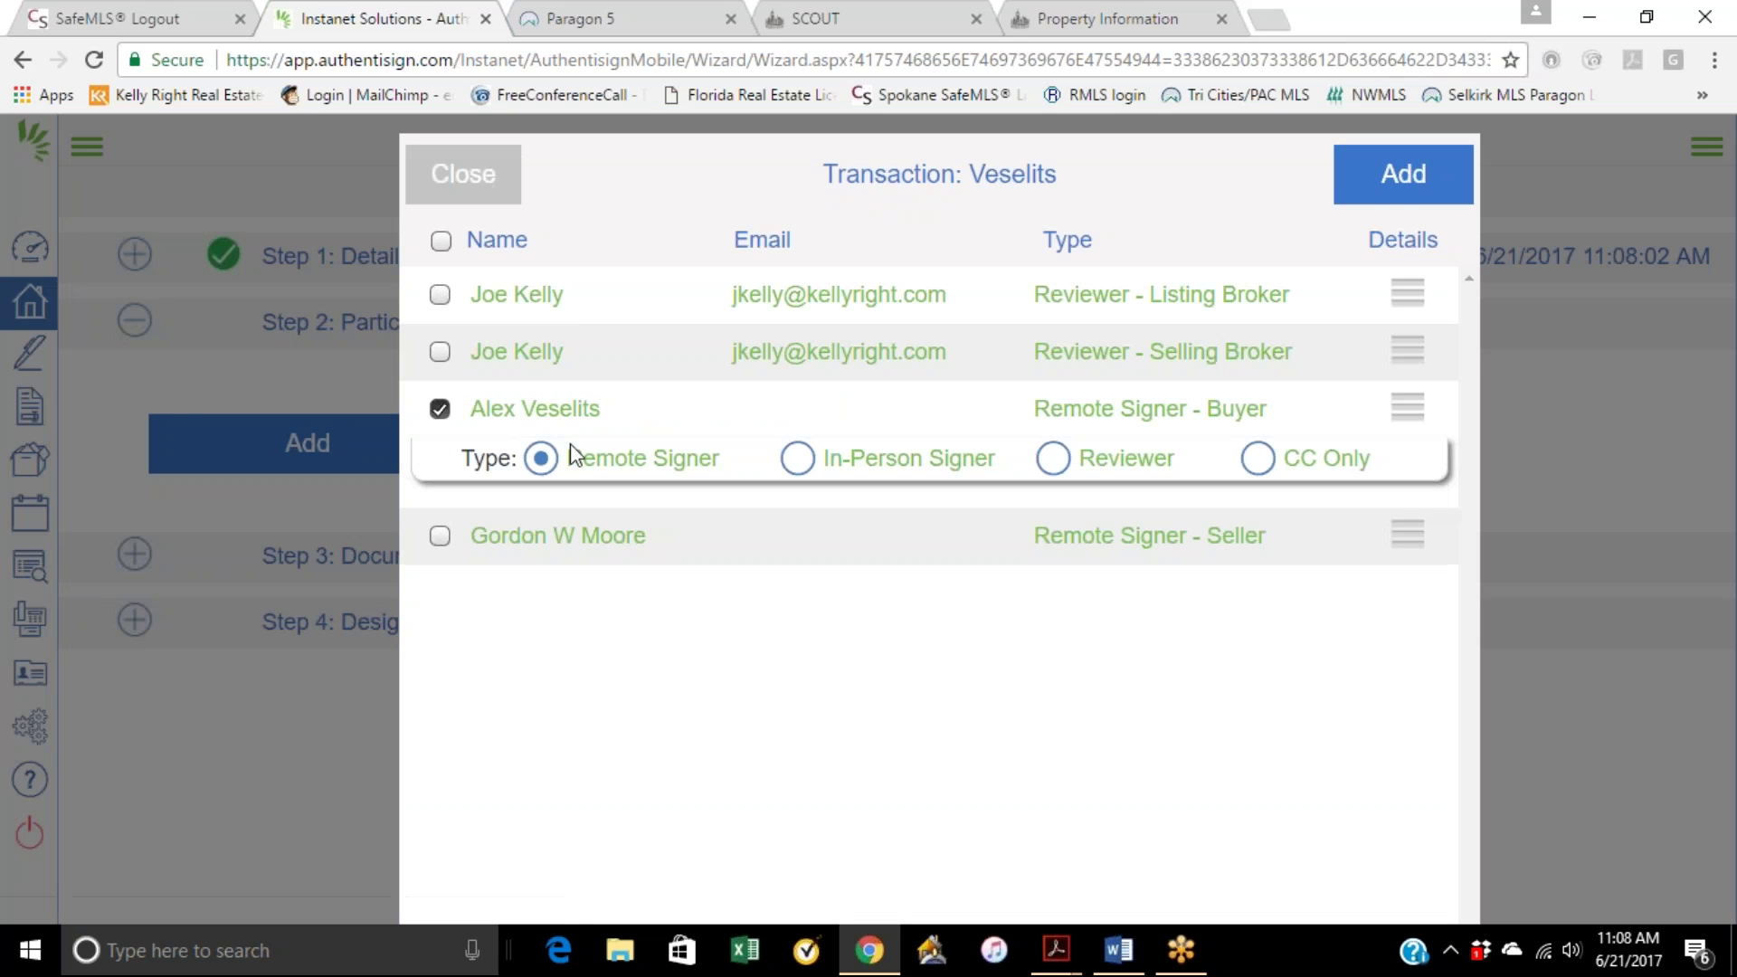
pyautogui.click(1375, 188)
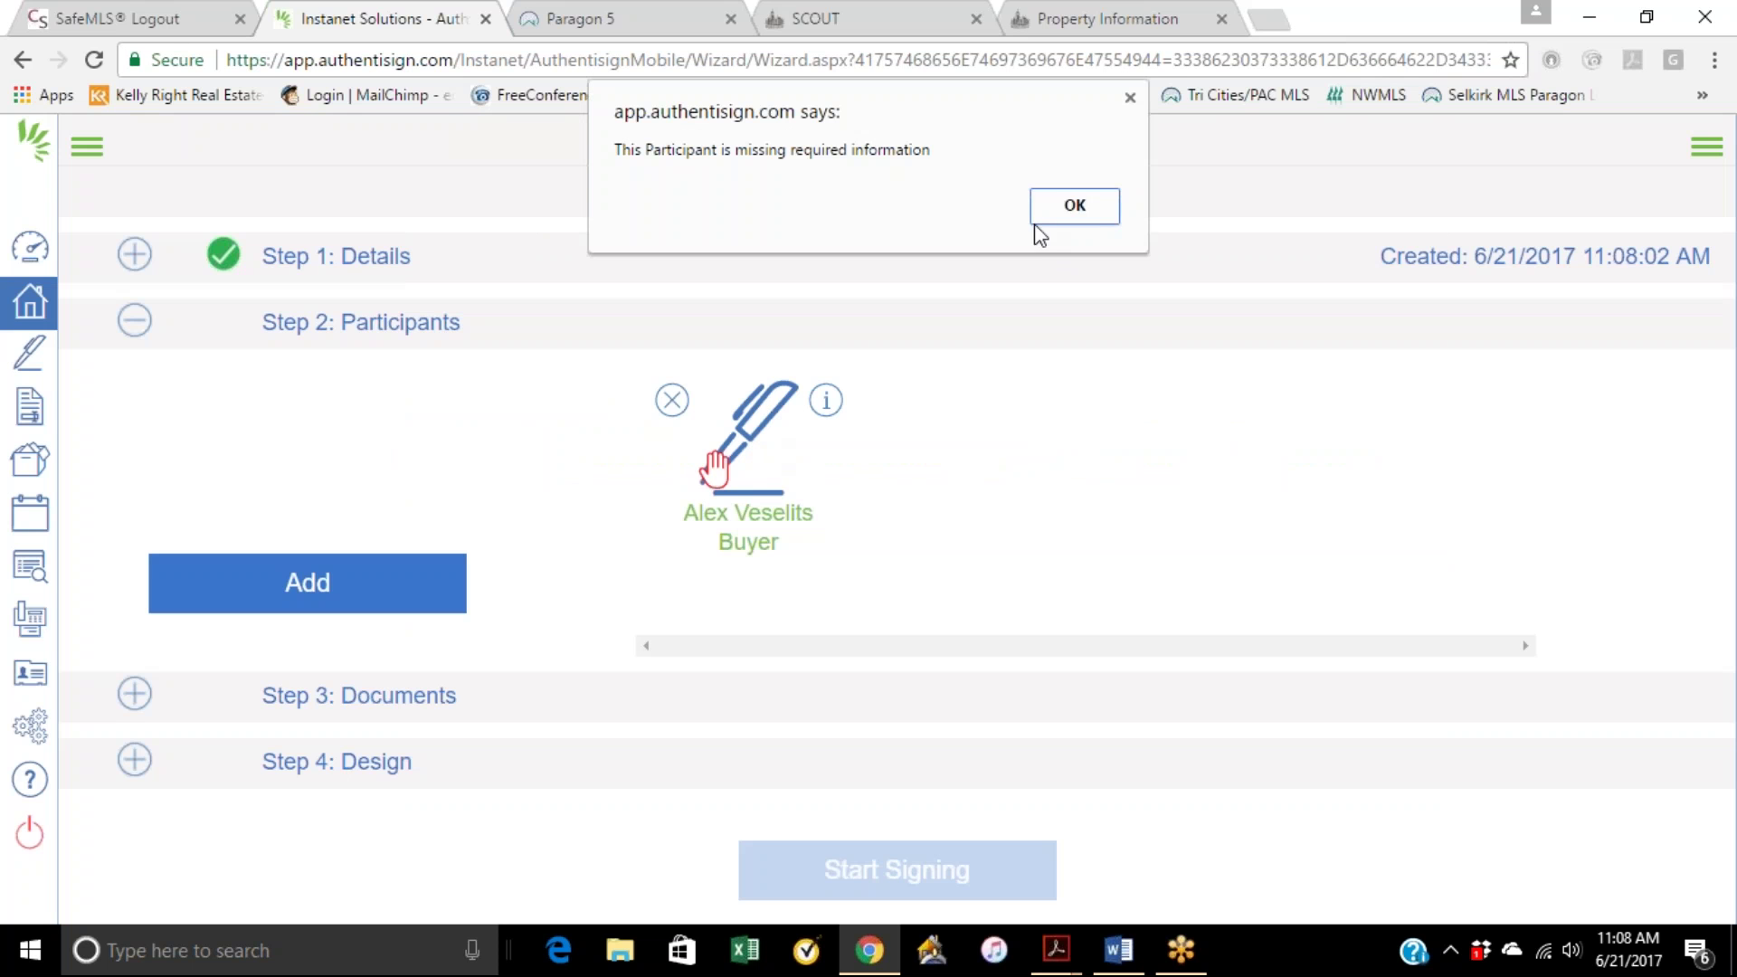
pyautogui.click(1050, 200)
pyautogui.click(778, 436)
pyautogui.click(1039, 210)
pyautogui.click(783, 420)
pyautogui.click(1077, 208)
pyautogui.click(768, 448)
pyautogui.click(1067, 204)
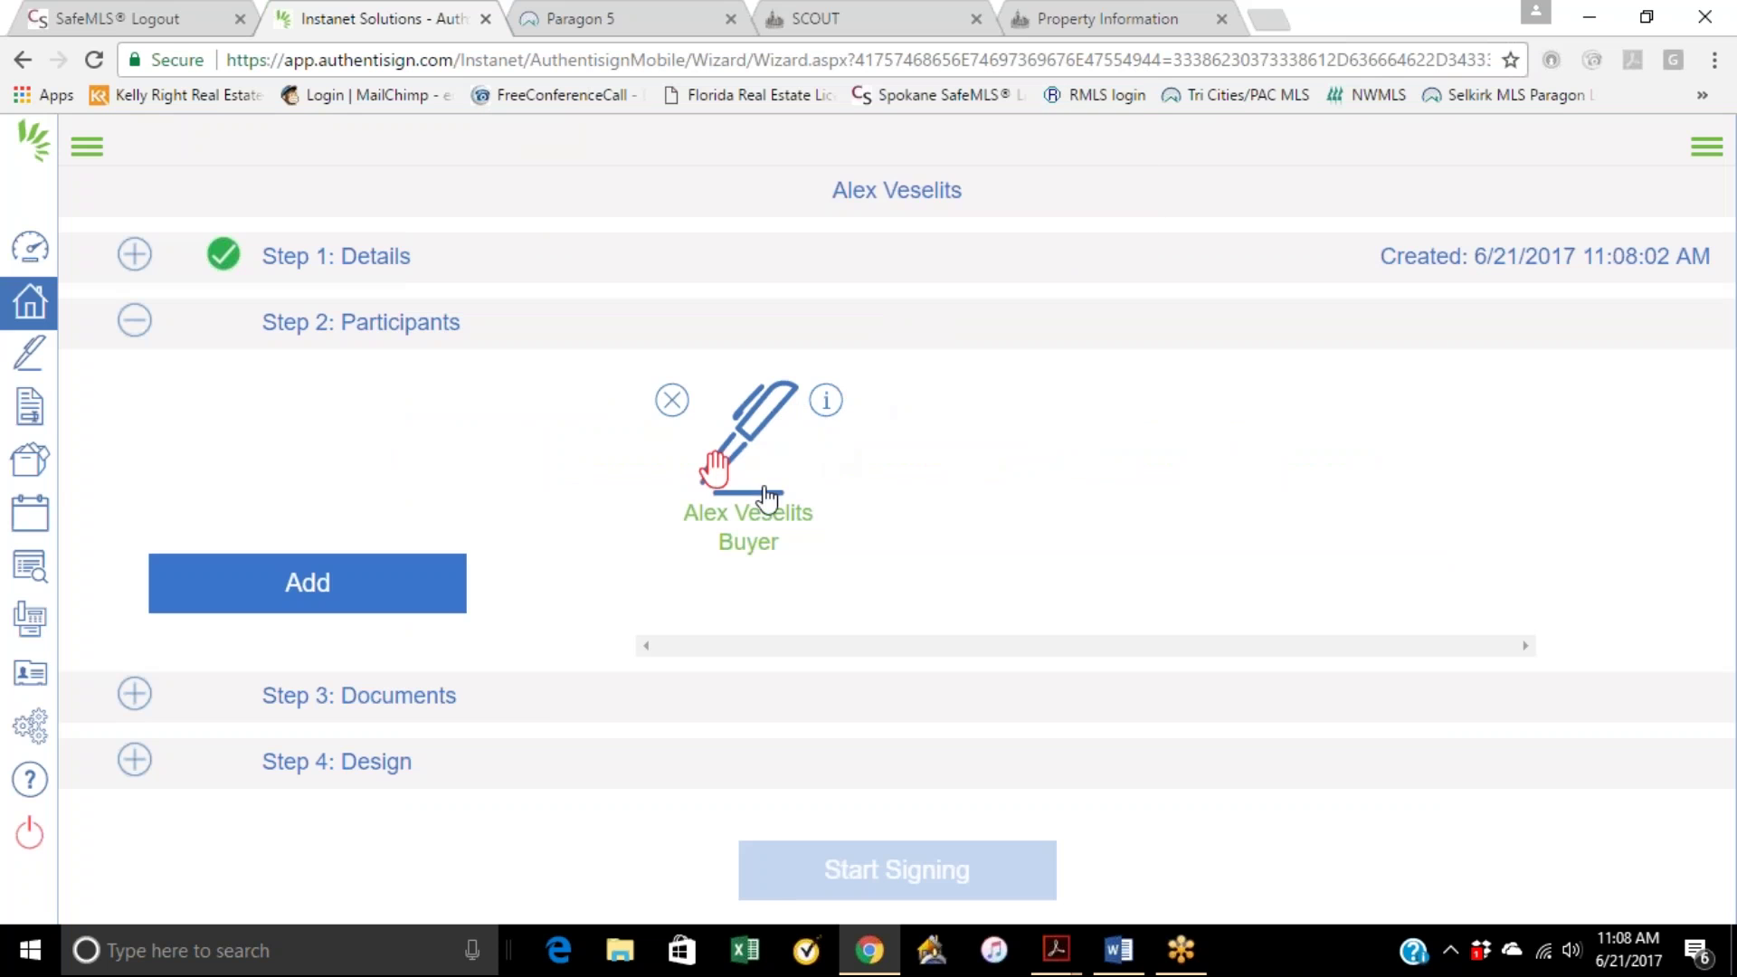
# Step: Enter the buyer's e-mail address on their participant card and save it
pyautogui.click(765, 485)
pyautogui.click(725, 333)
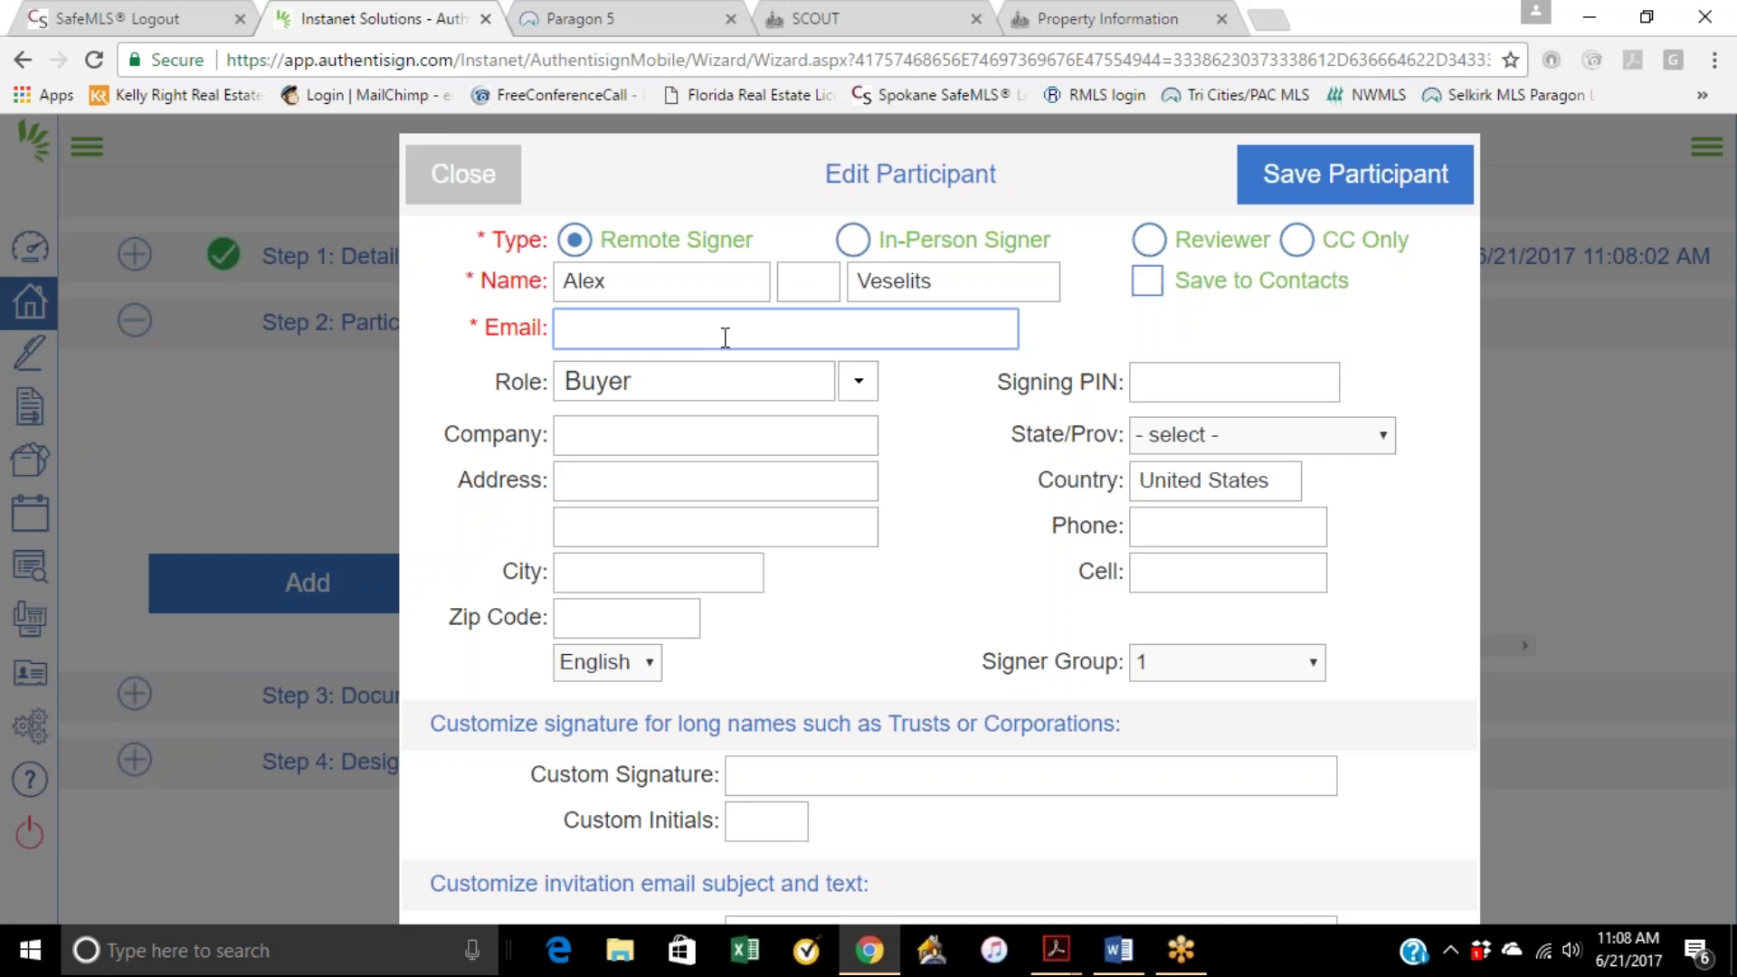
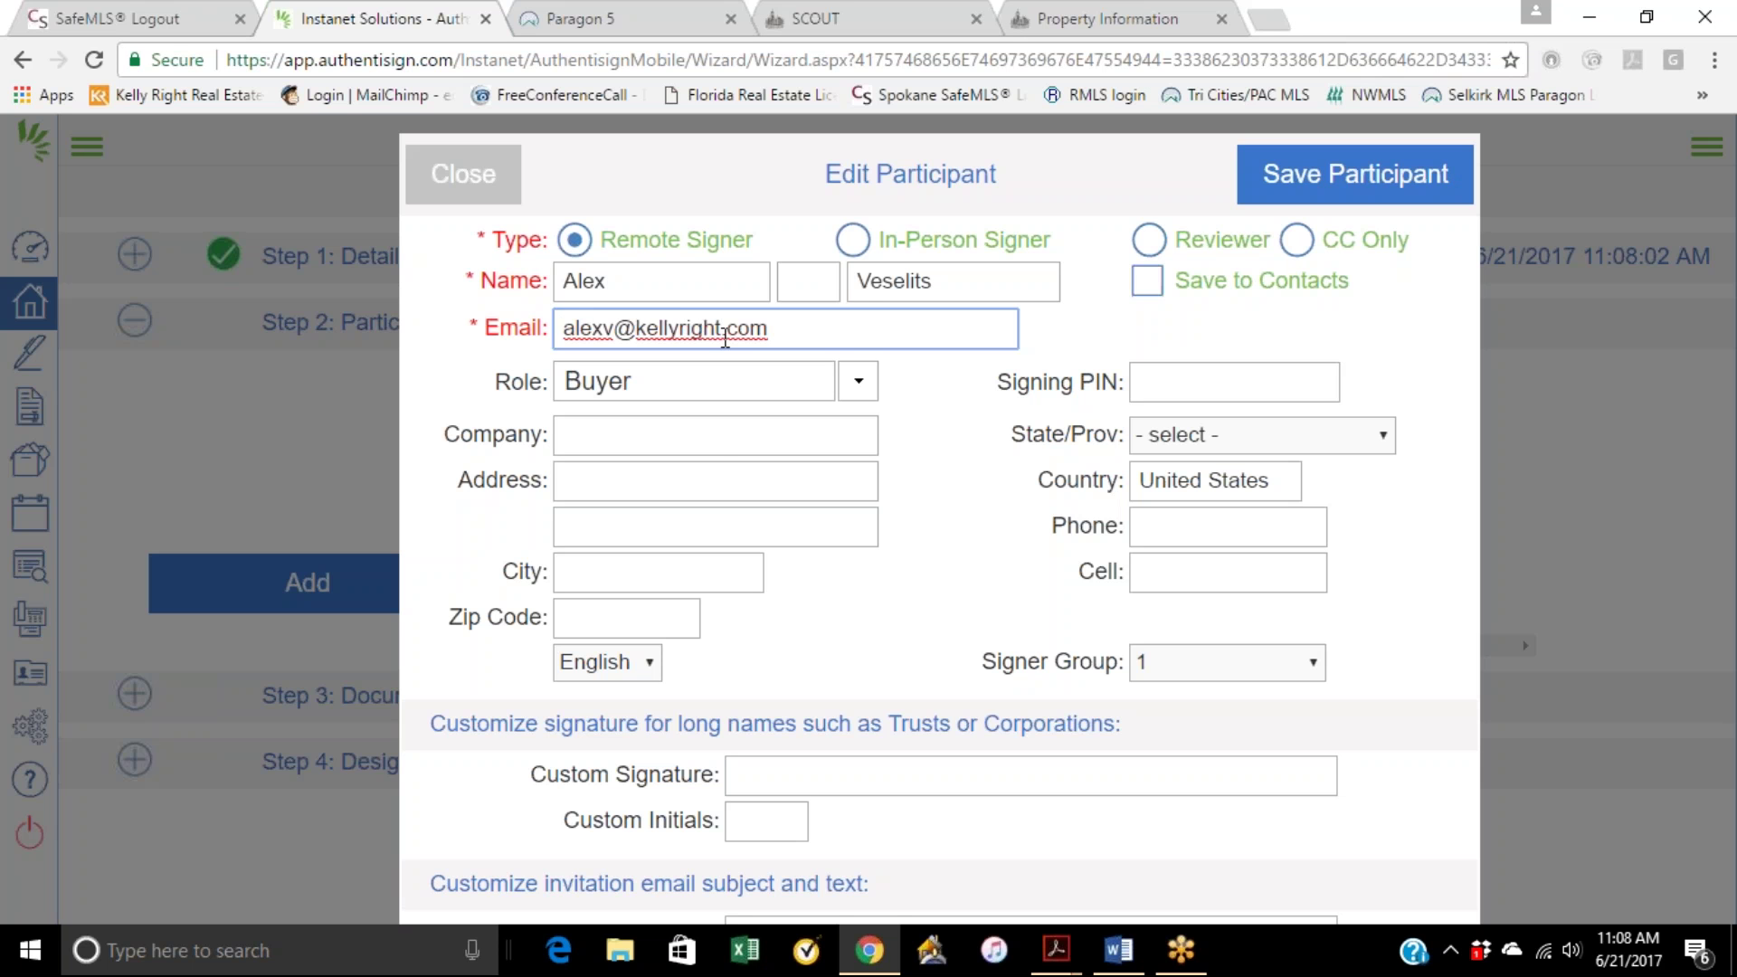
pyautogui.click(1270, 186)
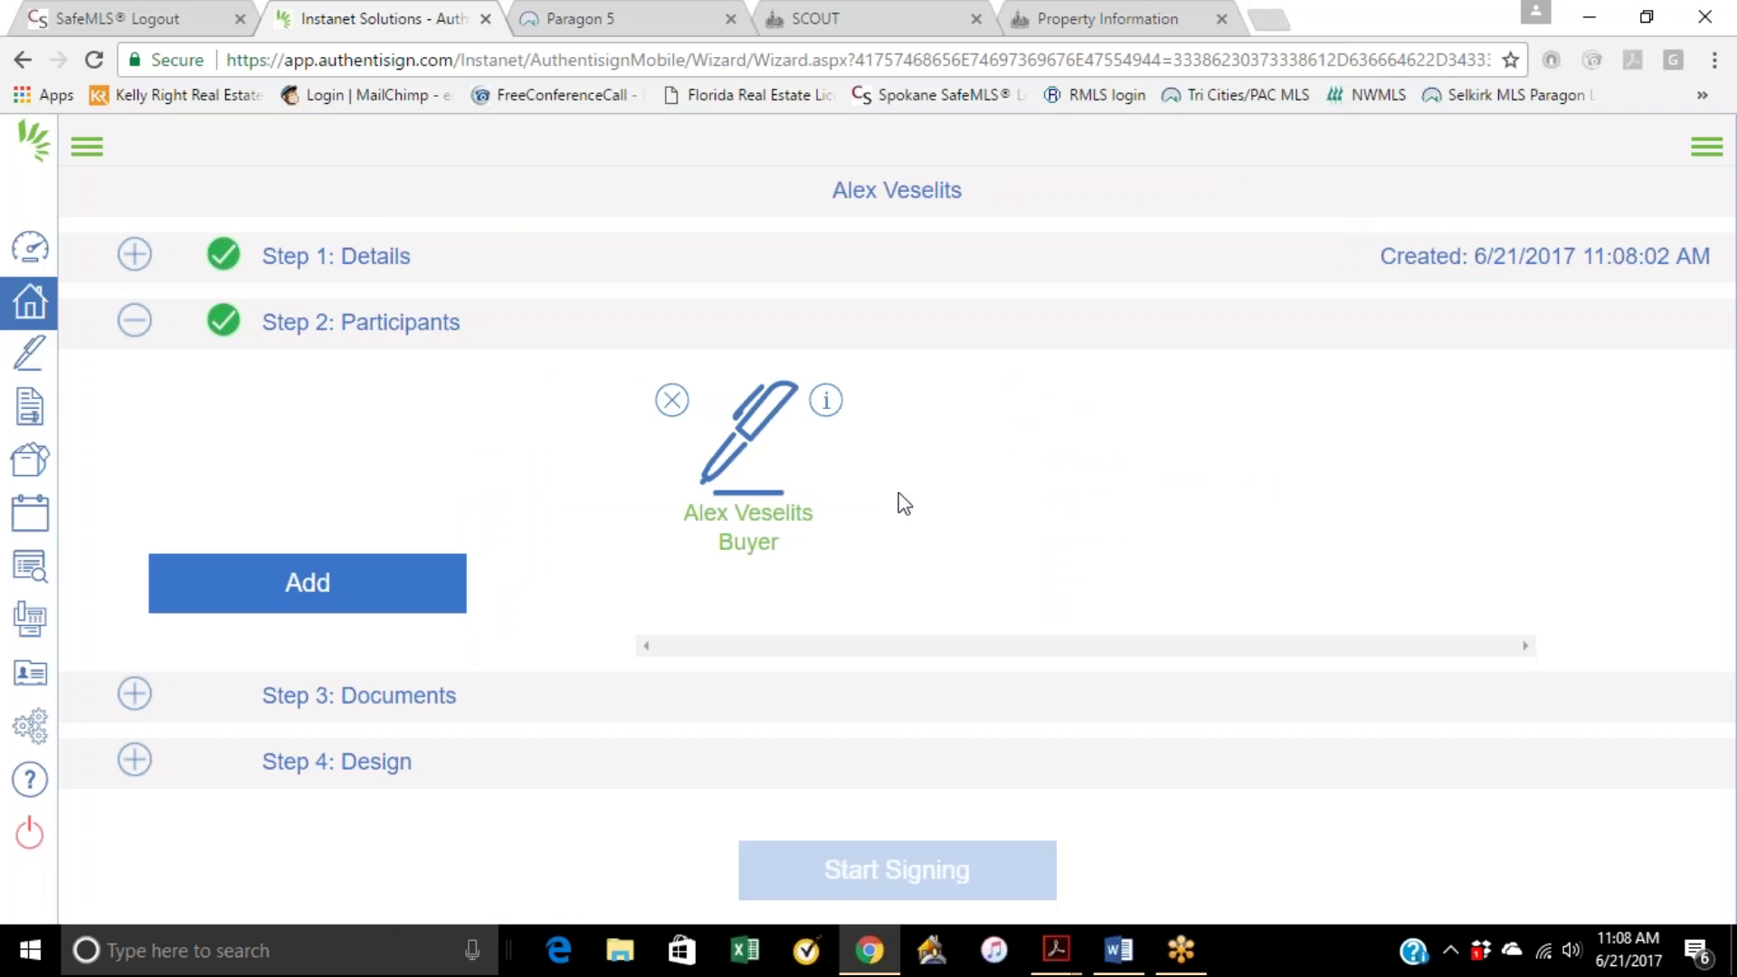
# Step: Select all transaction forms and documents, attach them to the signing, and close the role mapping review
pyautogui.click(438, 697)
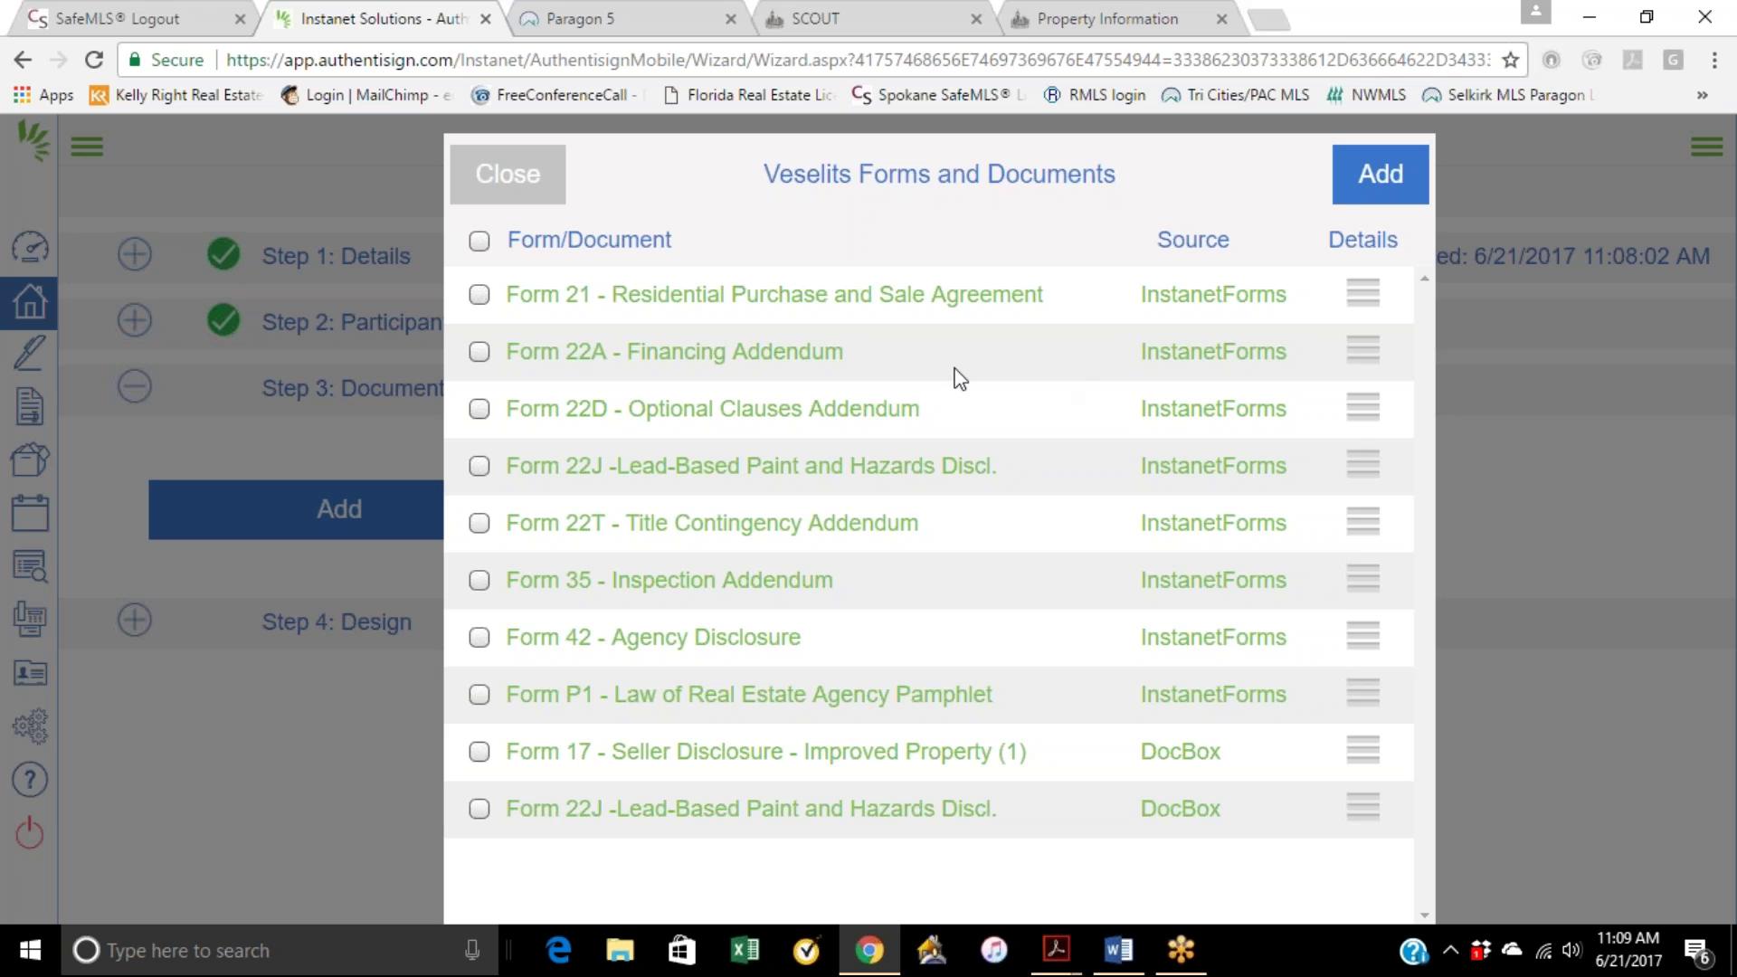
pyautogui.click(479, 242)
pyautogui.click(1381, 173)
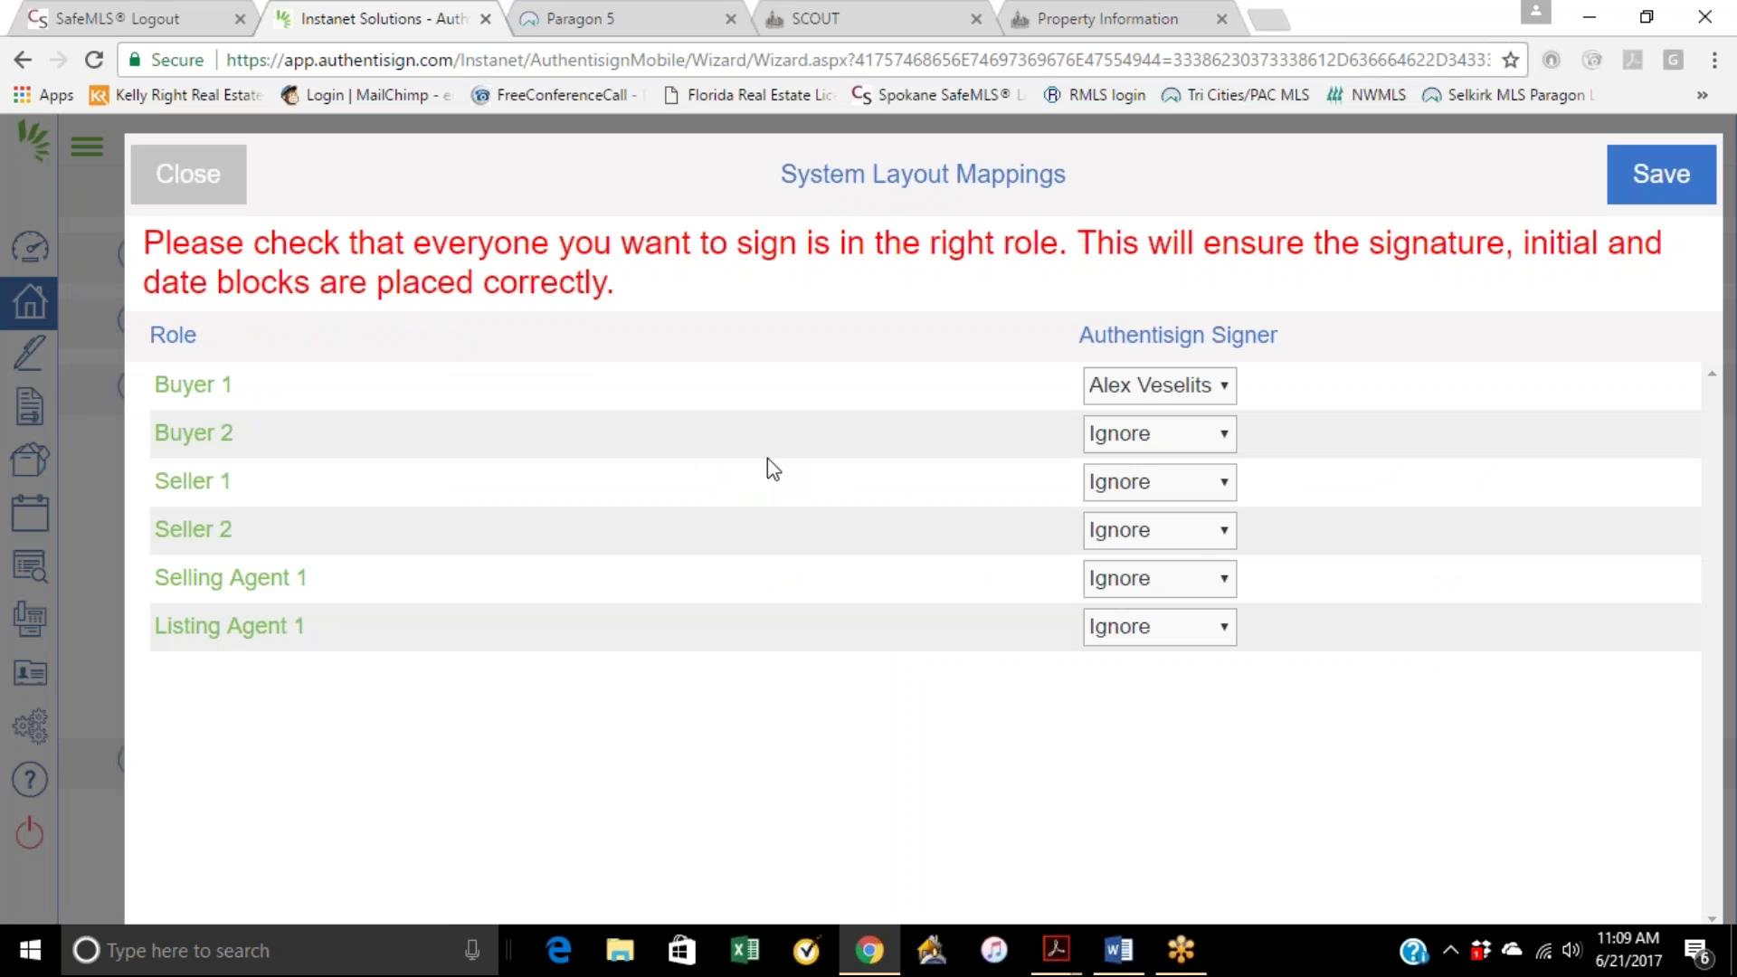
pyautogui.click(215, 181)
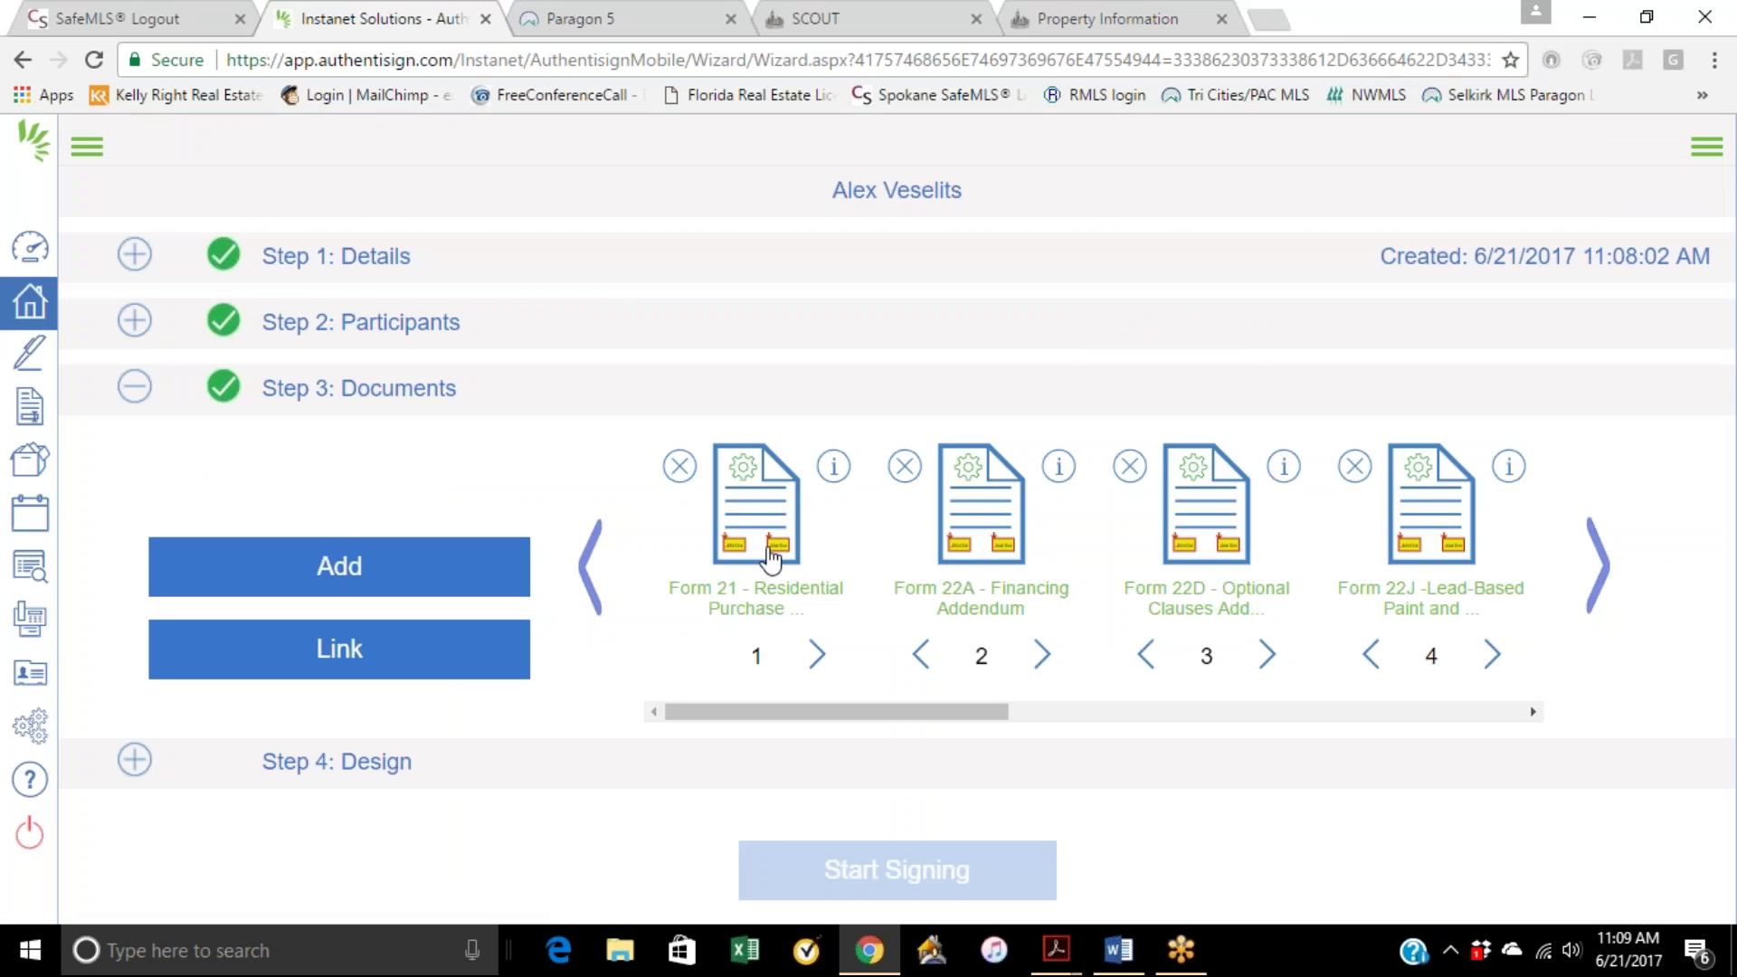
# Step: Page through all ten attached forms in the carousel, then go to Step 4: Design
pyautogui.click(1606, 584)
pyautogui.click(1606, 583)
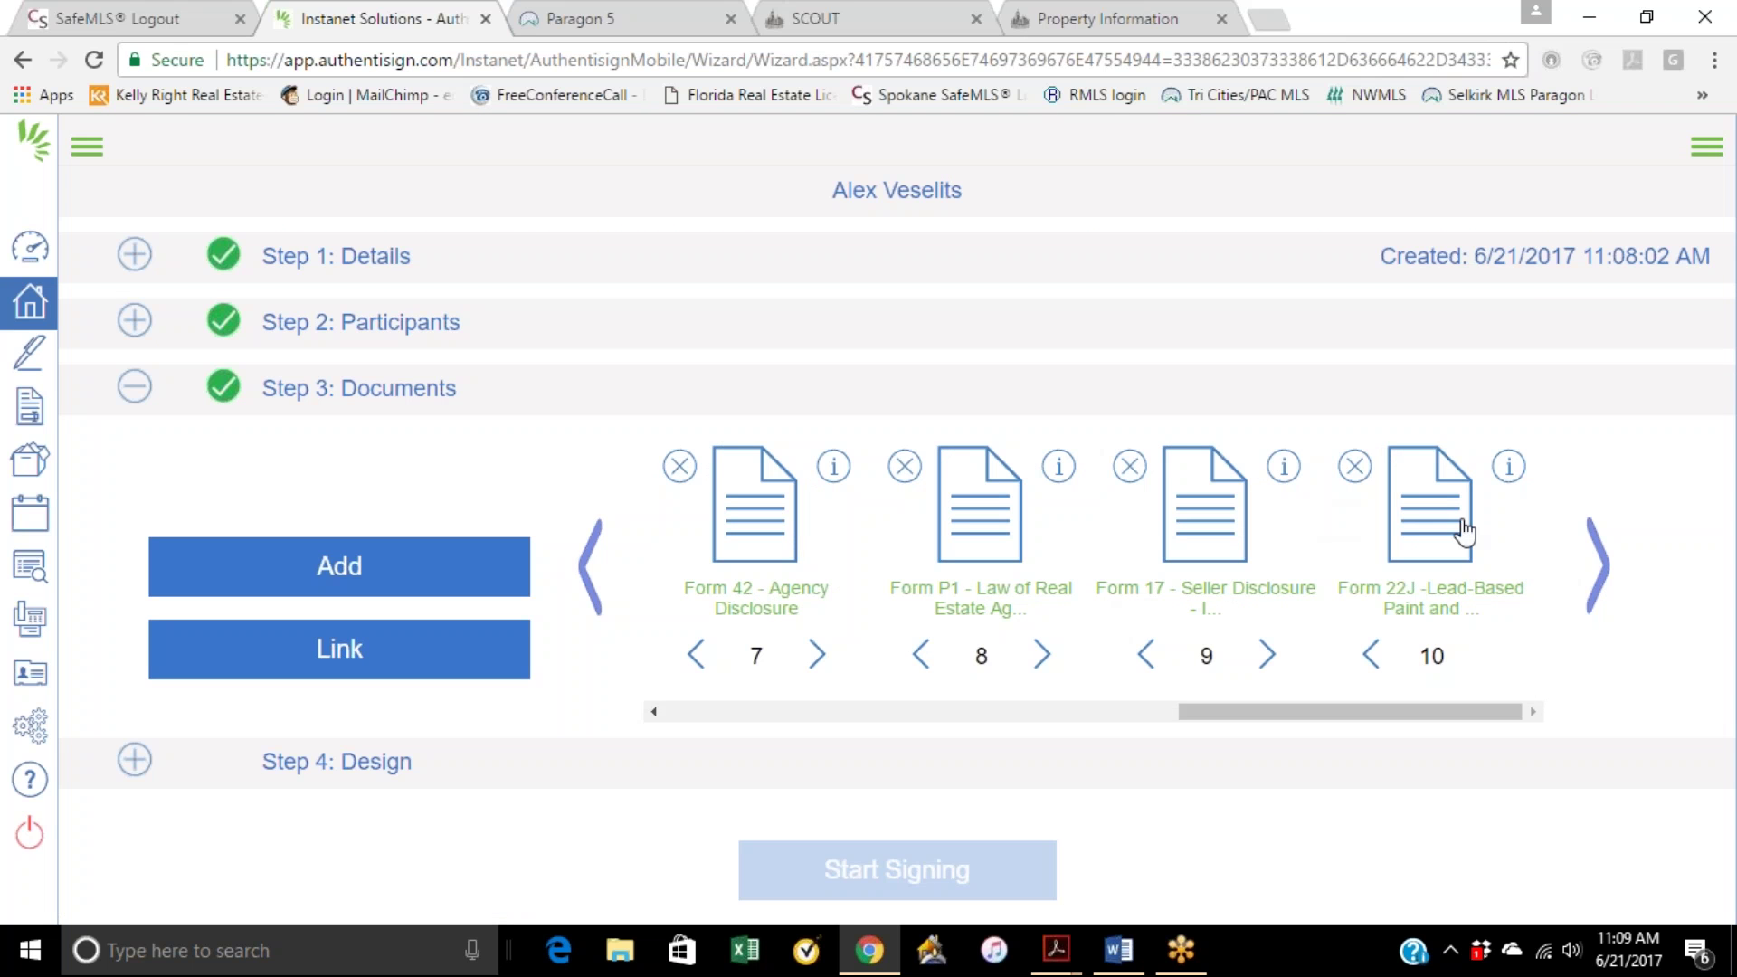
pyautogui.click(588, 583)
pyautogui.click(588, 586)
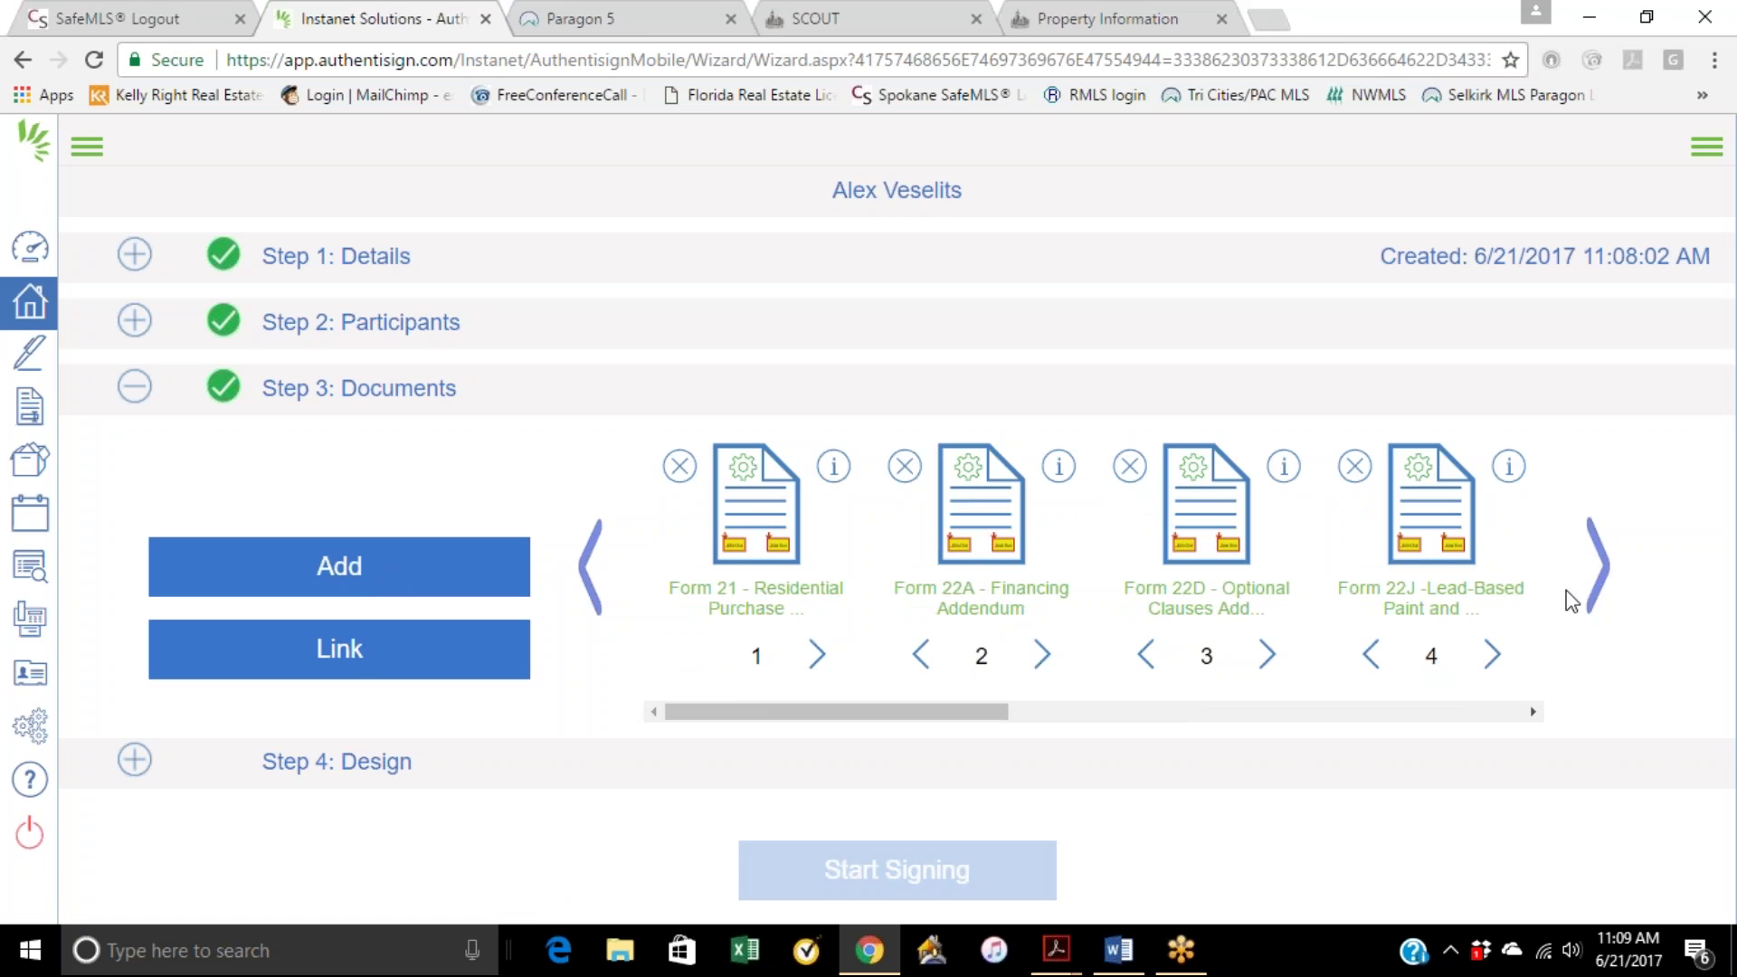
pyautogui.click(1598, 570)
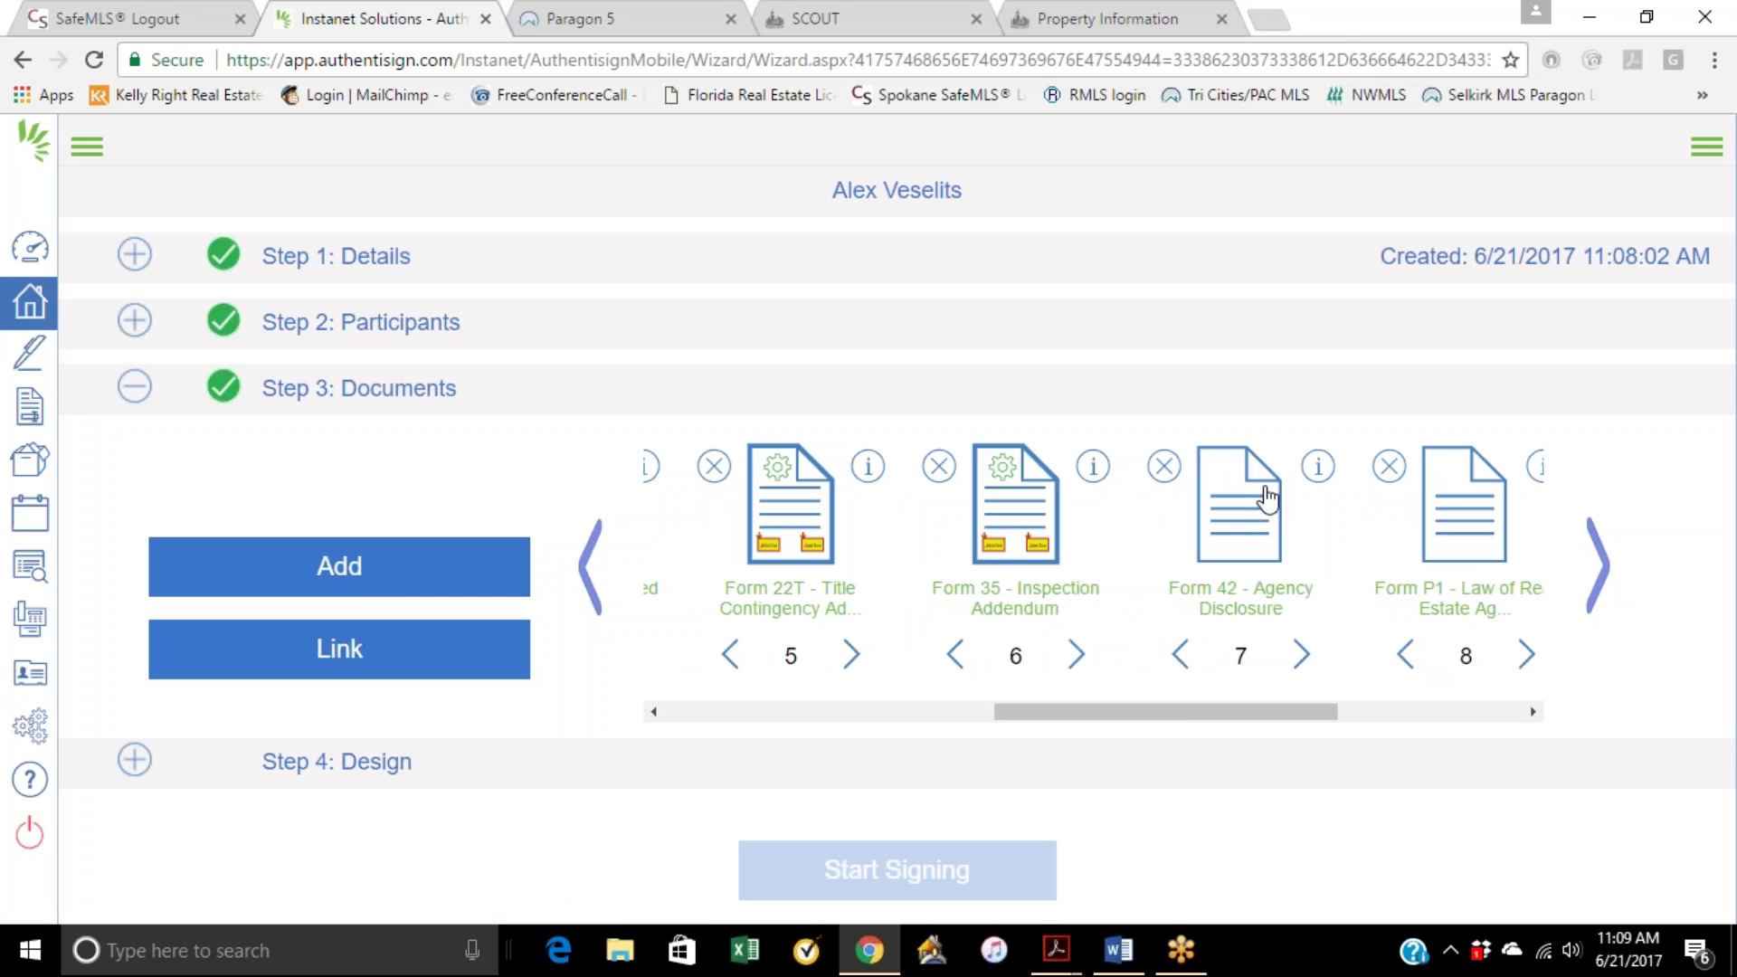
pyautogui.click(1601, 588)
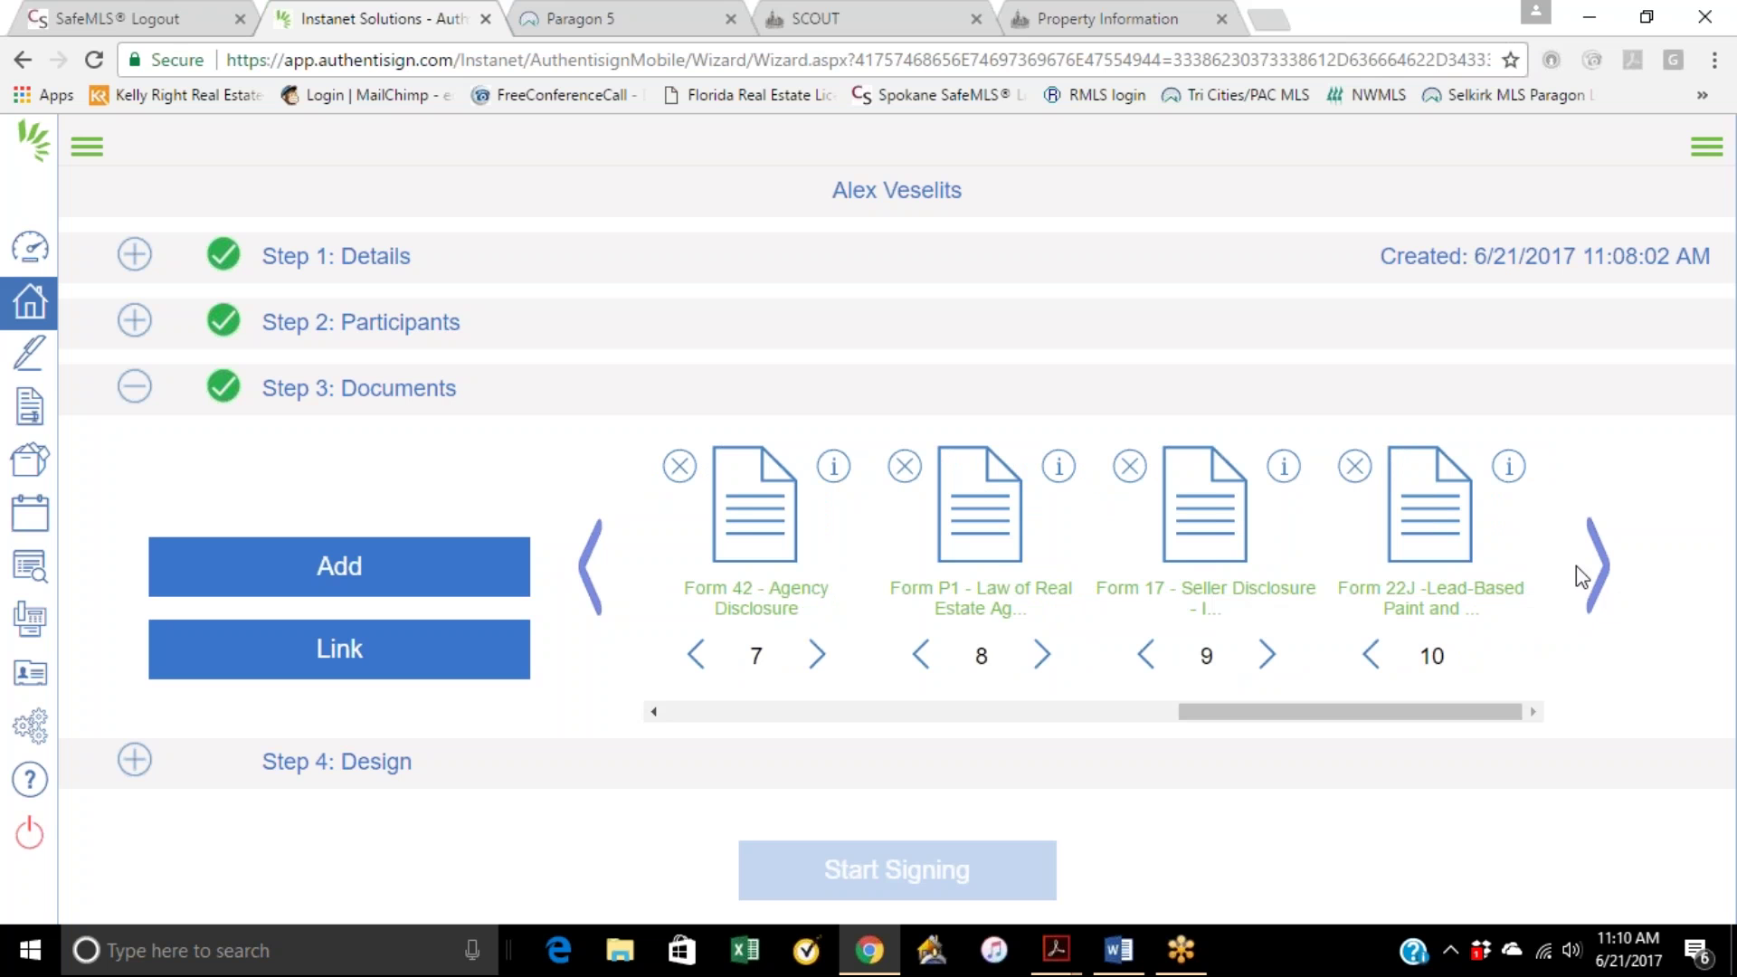
pyautogui.click(592, 575)
pyautogui.click(592, 576)
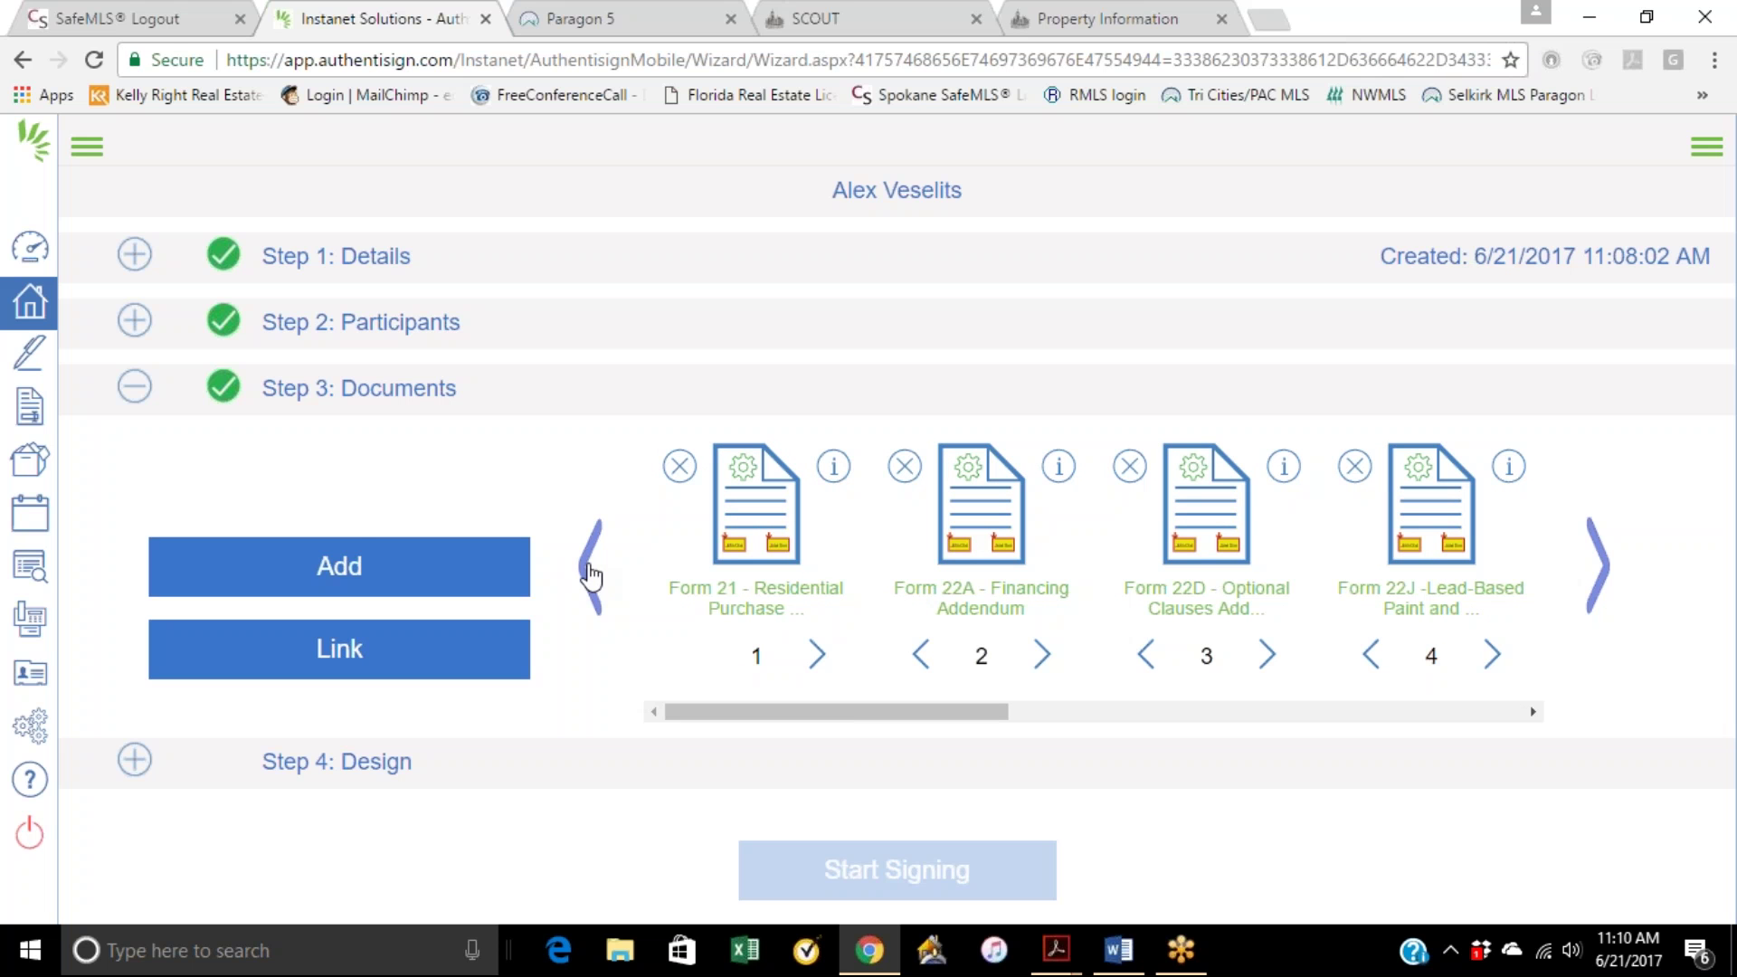
pyautogui.click(384, 770)
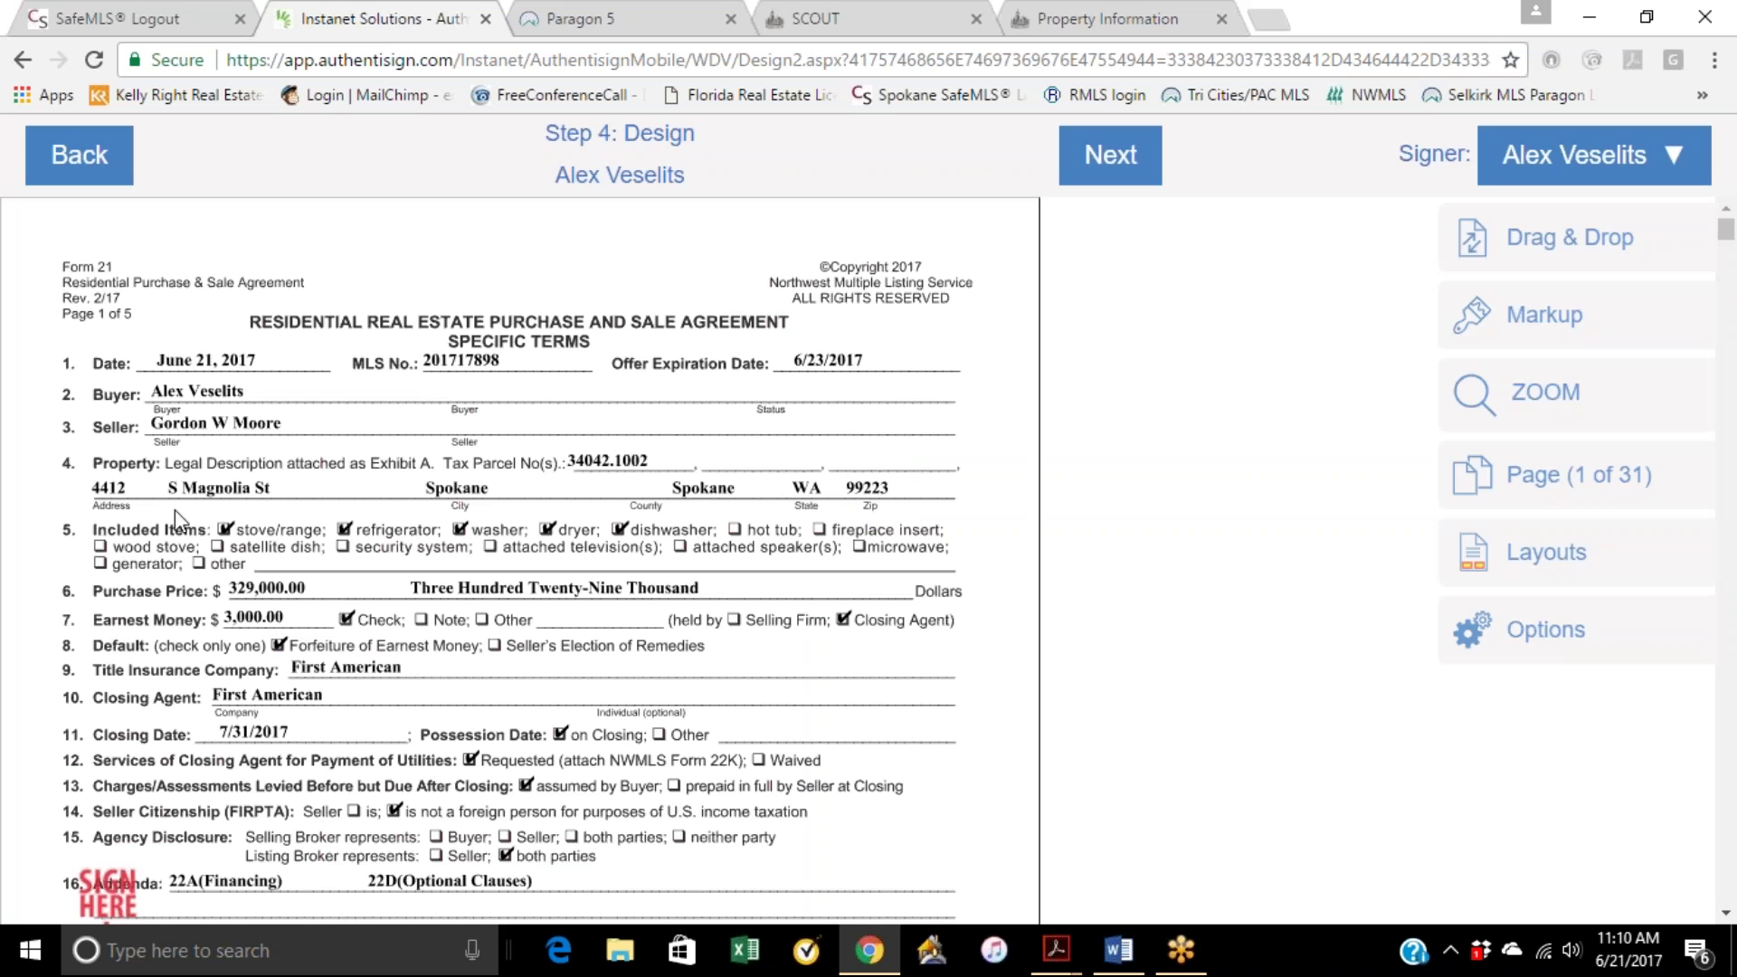
# Step: Scroll through the packet checking the buyer's signature, initial and auto-date fields, ending on Form 22A page 2
pyautogui.scroll(-3, 523, 378)
pyautogui.scroll(2, 522, 384)
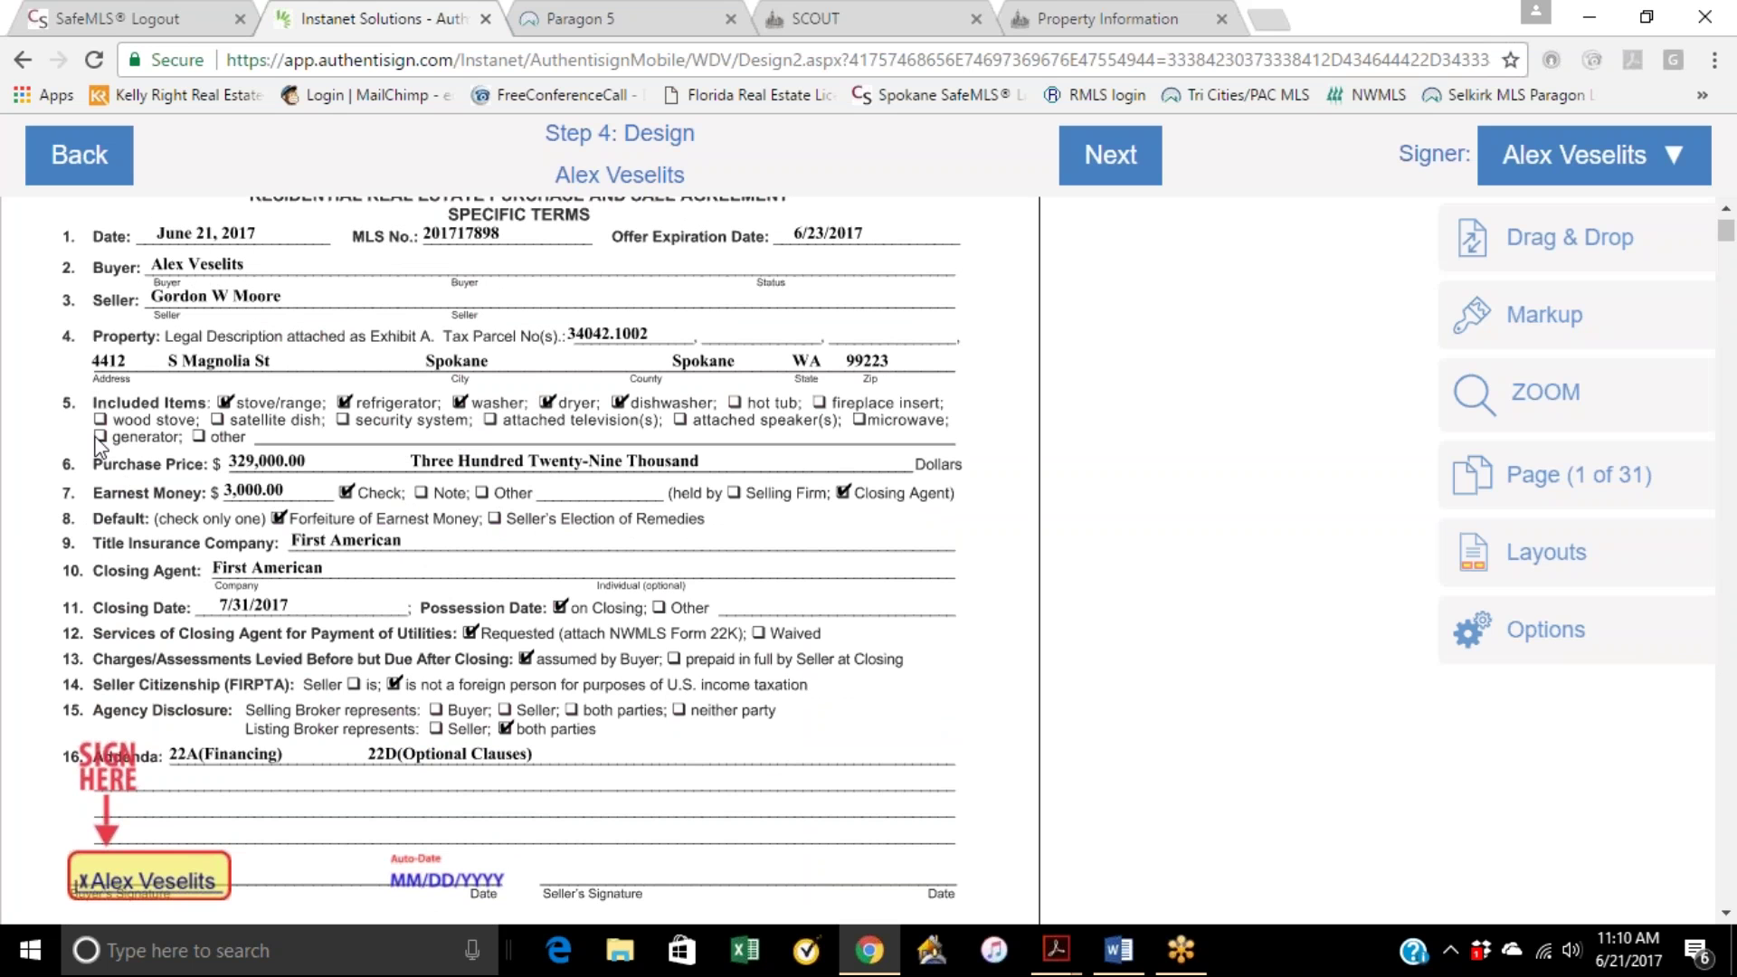
pyautogui.scroll(-1, 369, 538)
pyautogui.scroll(-1, 369, 538)
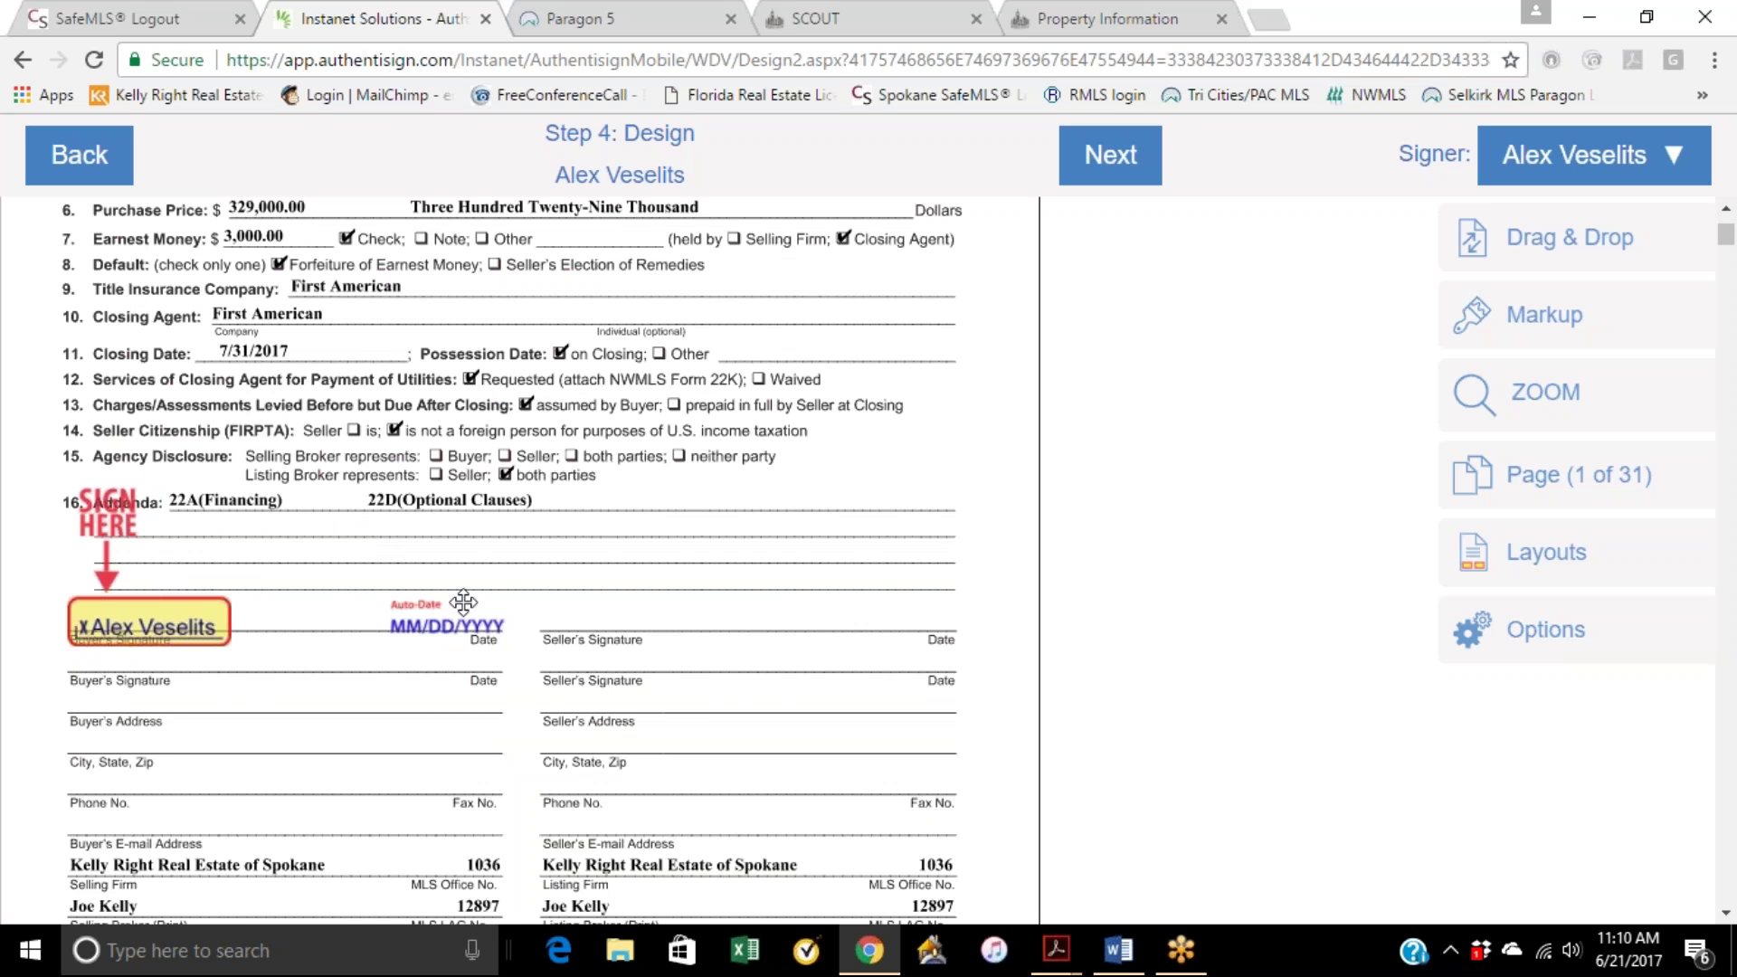
pyautogui.scroll(-8, 442, 624)
pyautogui.scroll(1, 520, 561)
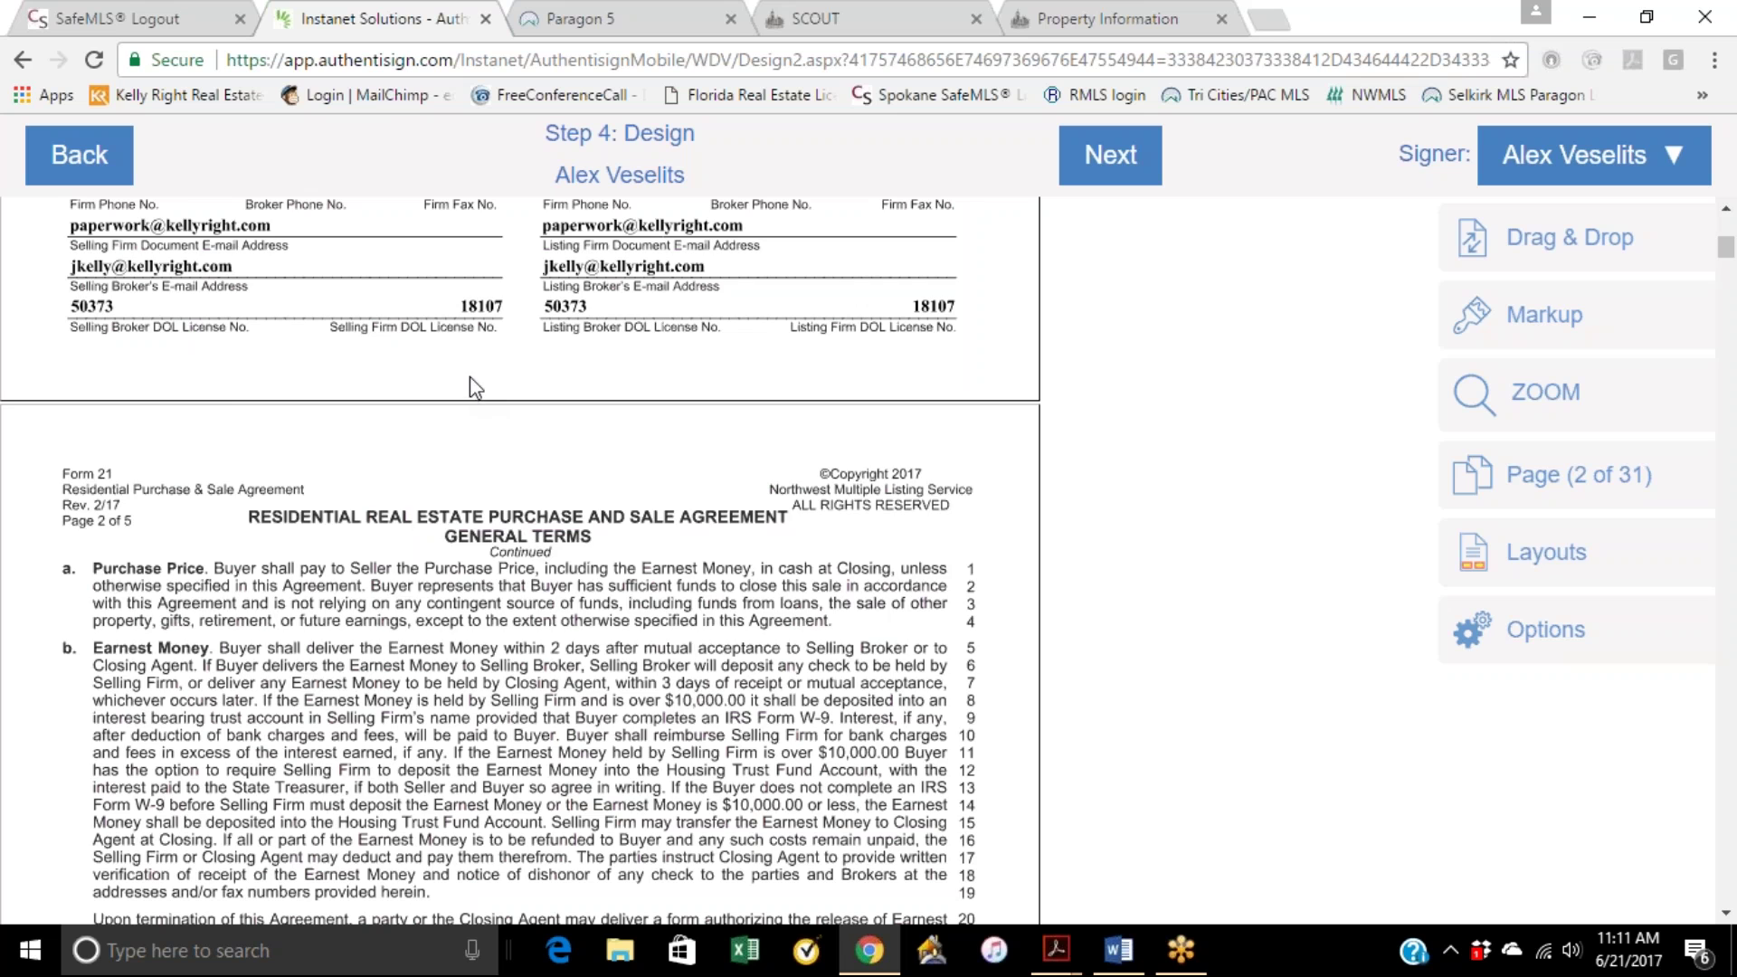
pyautogui.scroll(5, 469, 375)
pyautogui.scroll(-4, 469, 375)
pyautogui.scroll(-9, 472, 399)
pyautogui.scroll(-4, 469, 397)
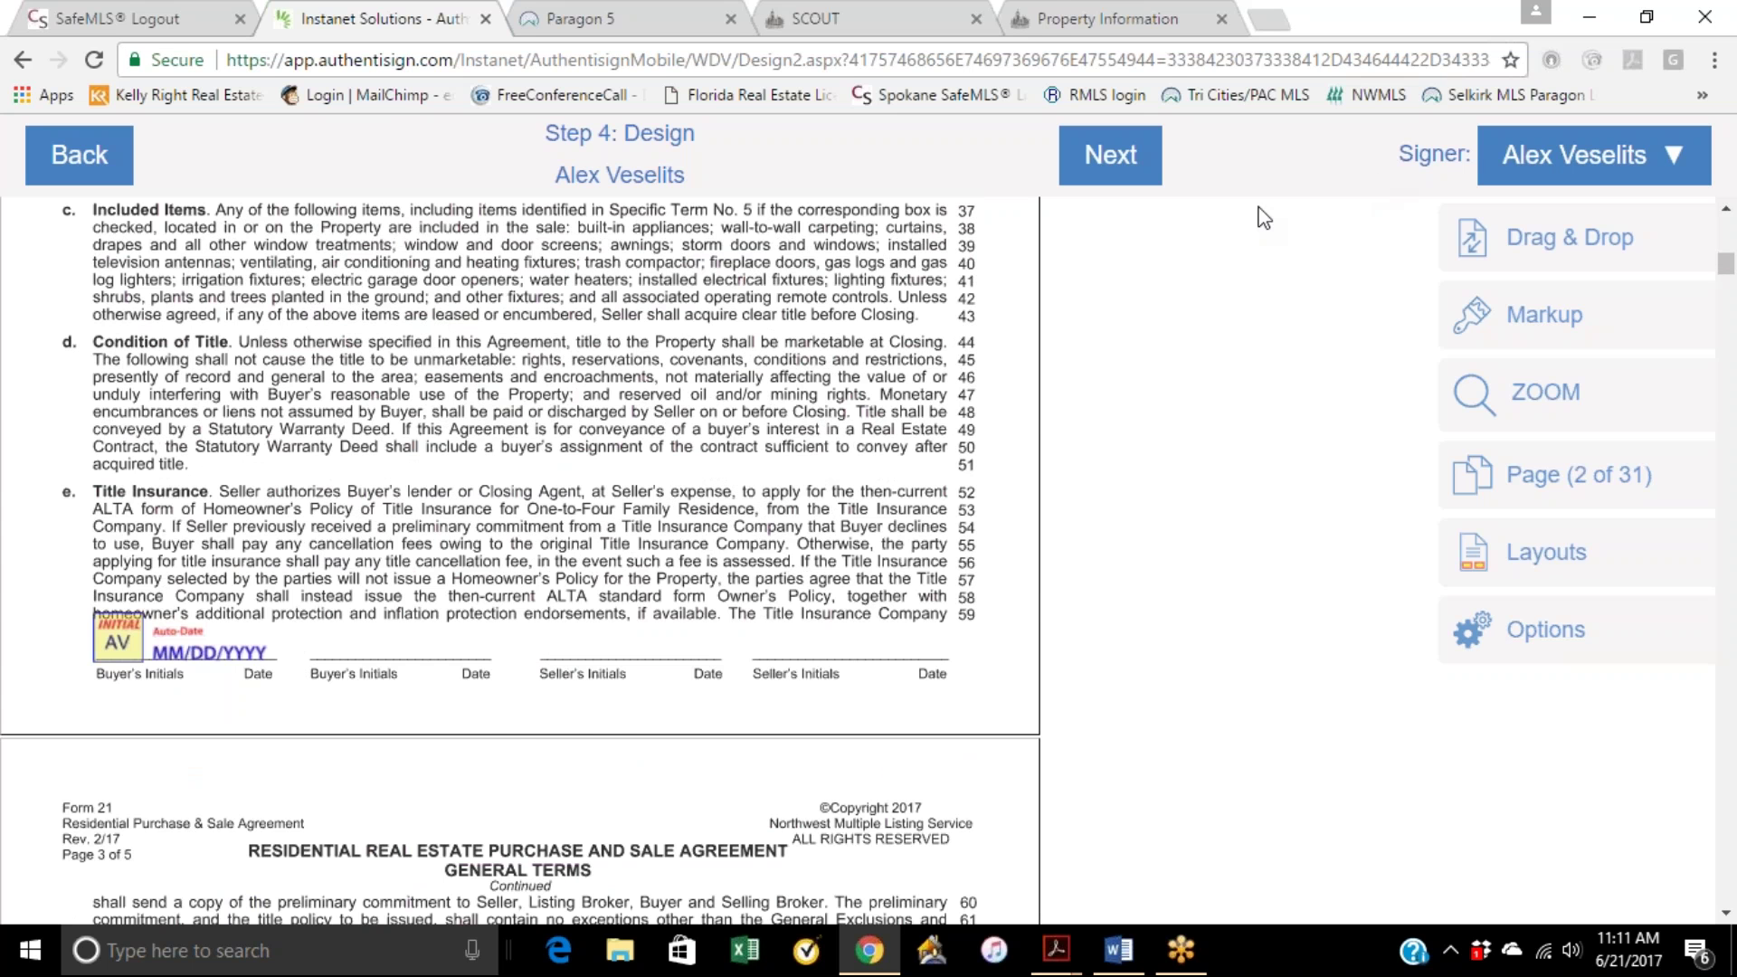
pyautogui.scroll(-2, 740, 338)
pyautogui.scroll(-16, 739, 338)
pyautogui.scroll(-4, 740, 340)
pyautogui.scroll(-8, 678, 402)
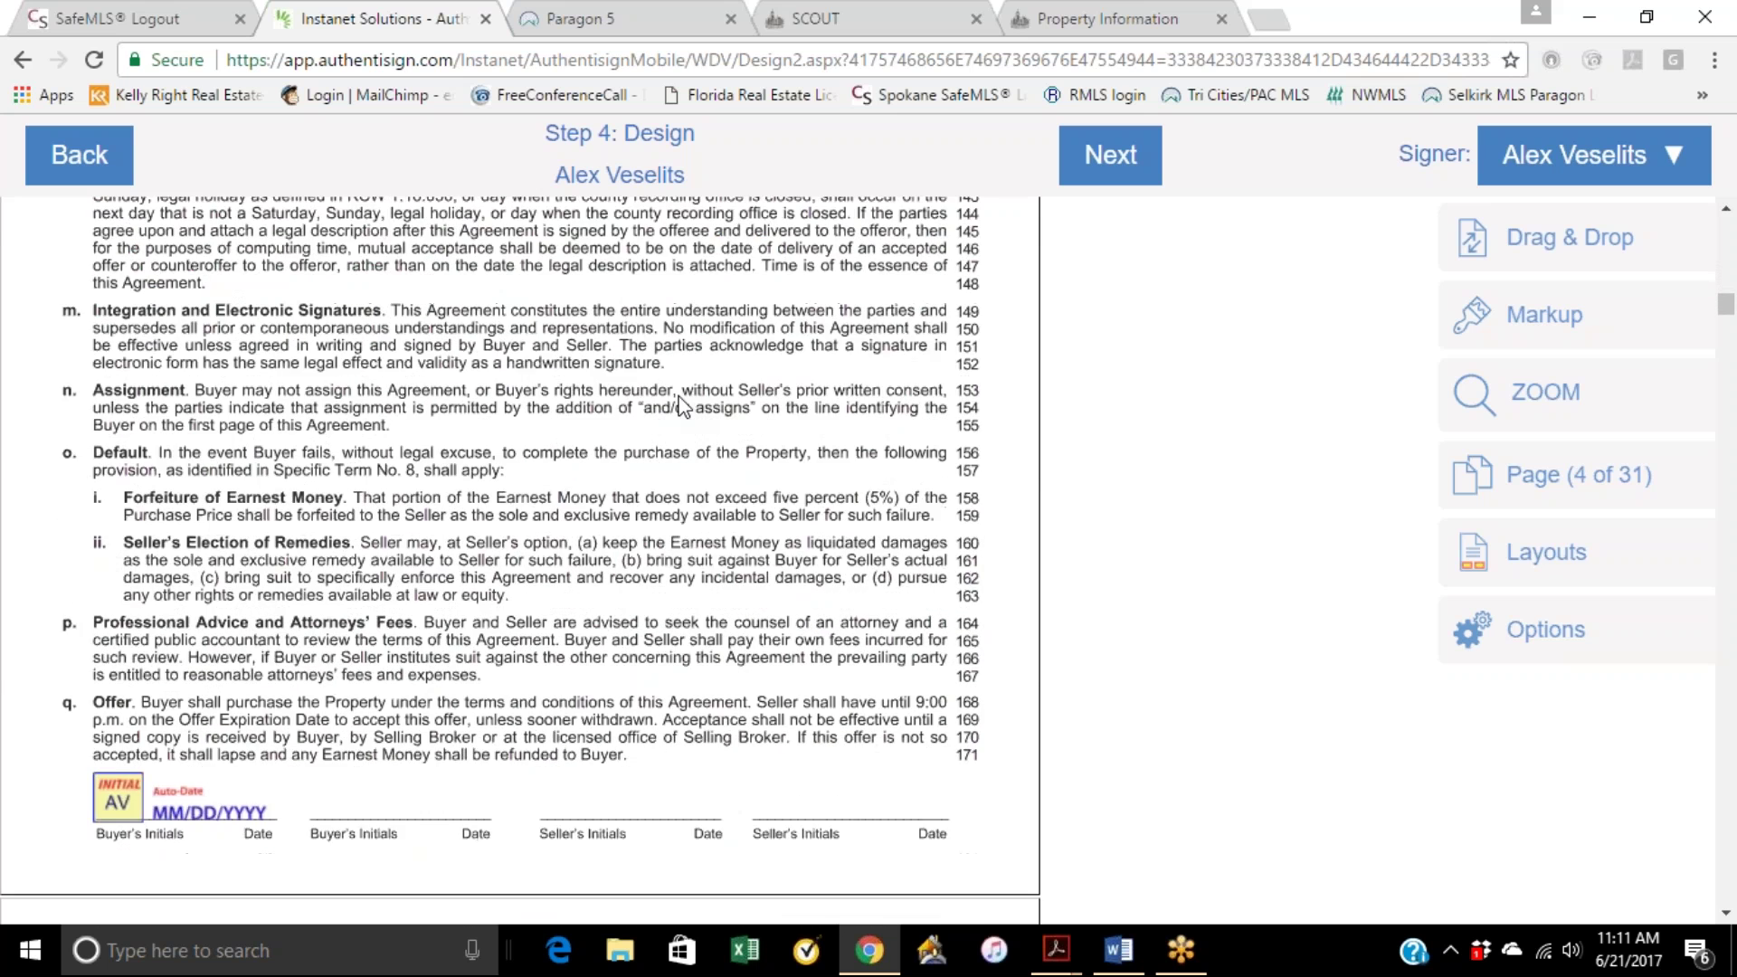
pyautogui.scroll(-9, 535, 466)
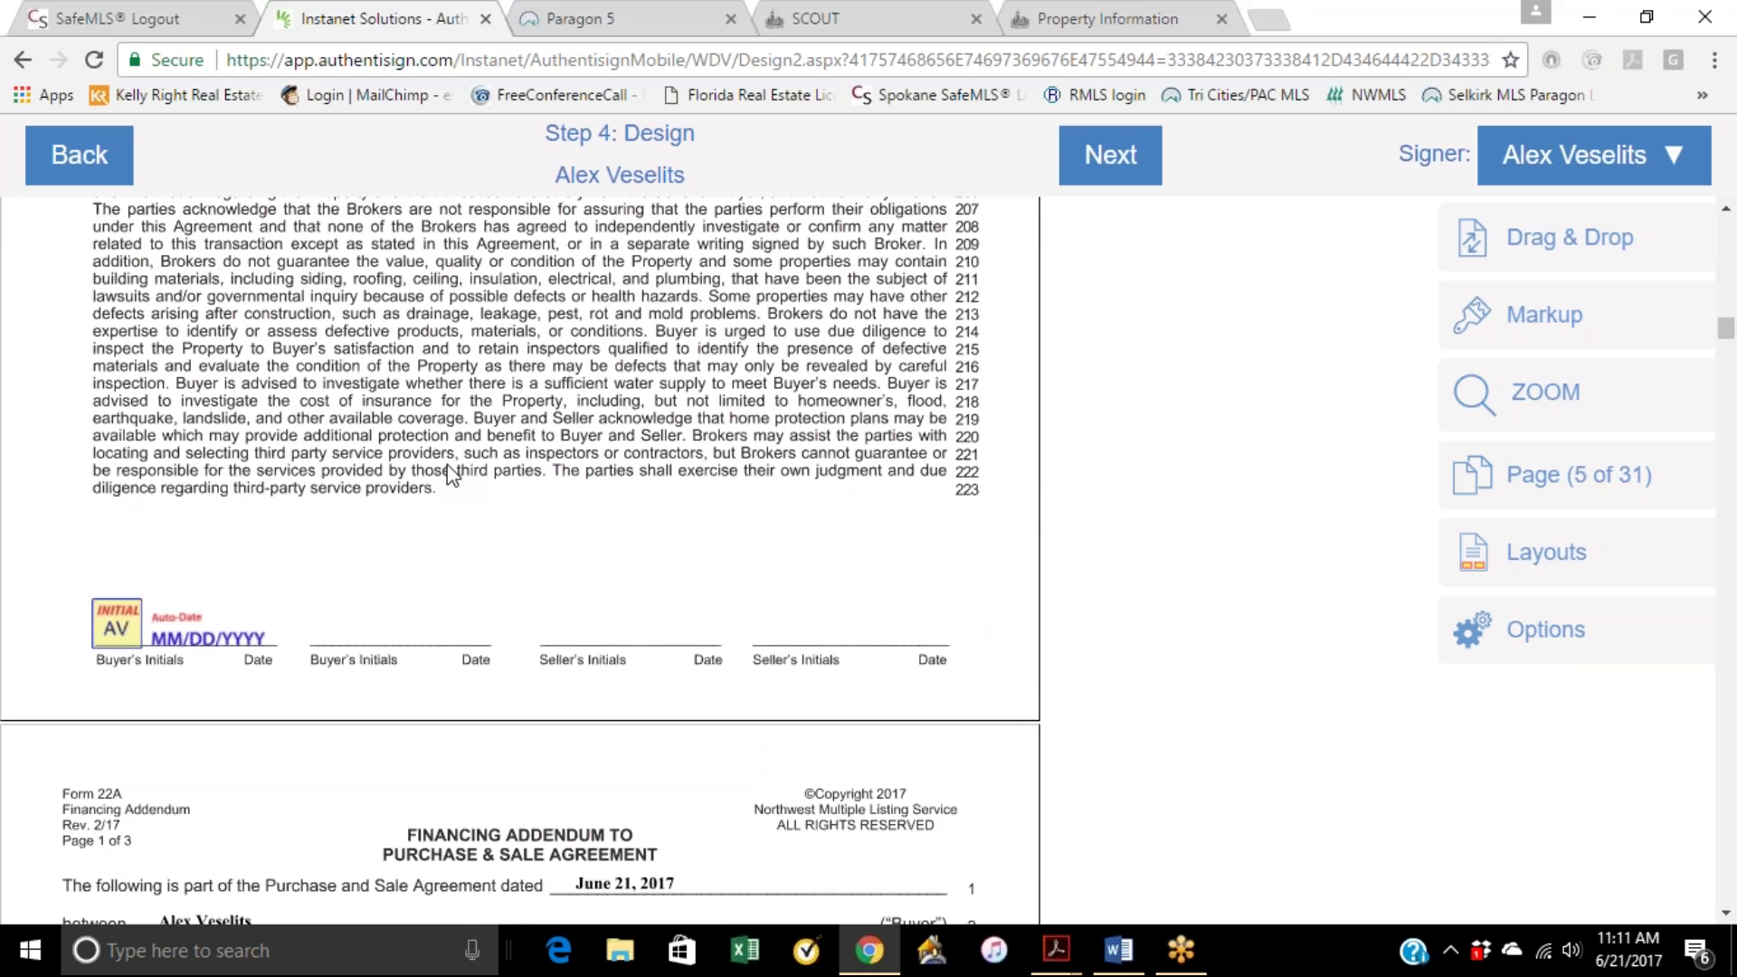
pyautogui.scroll(-5, 460, 503)
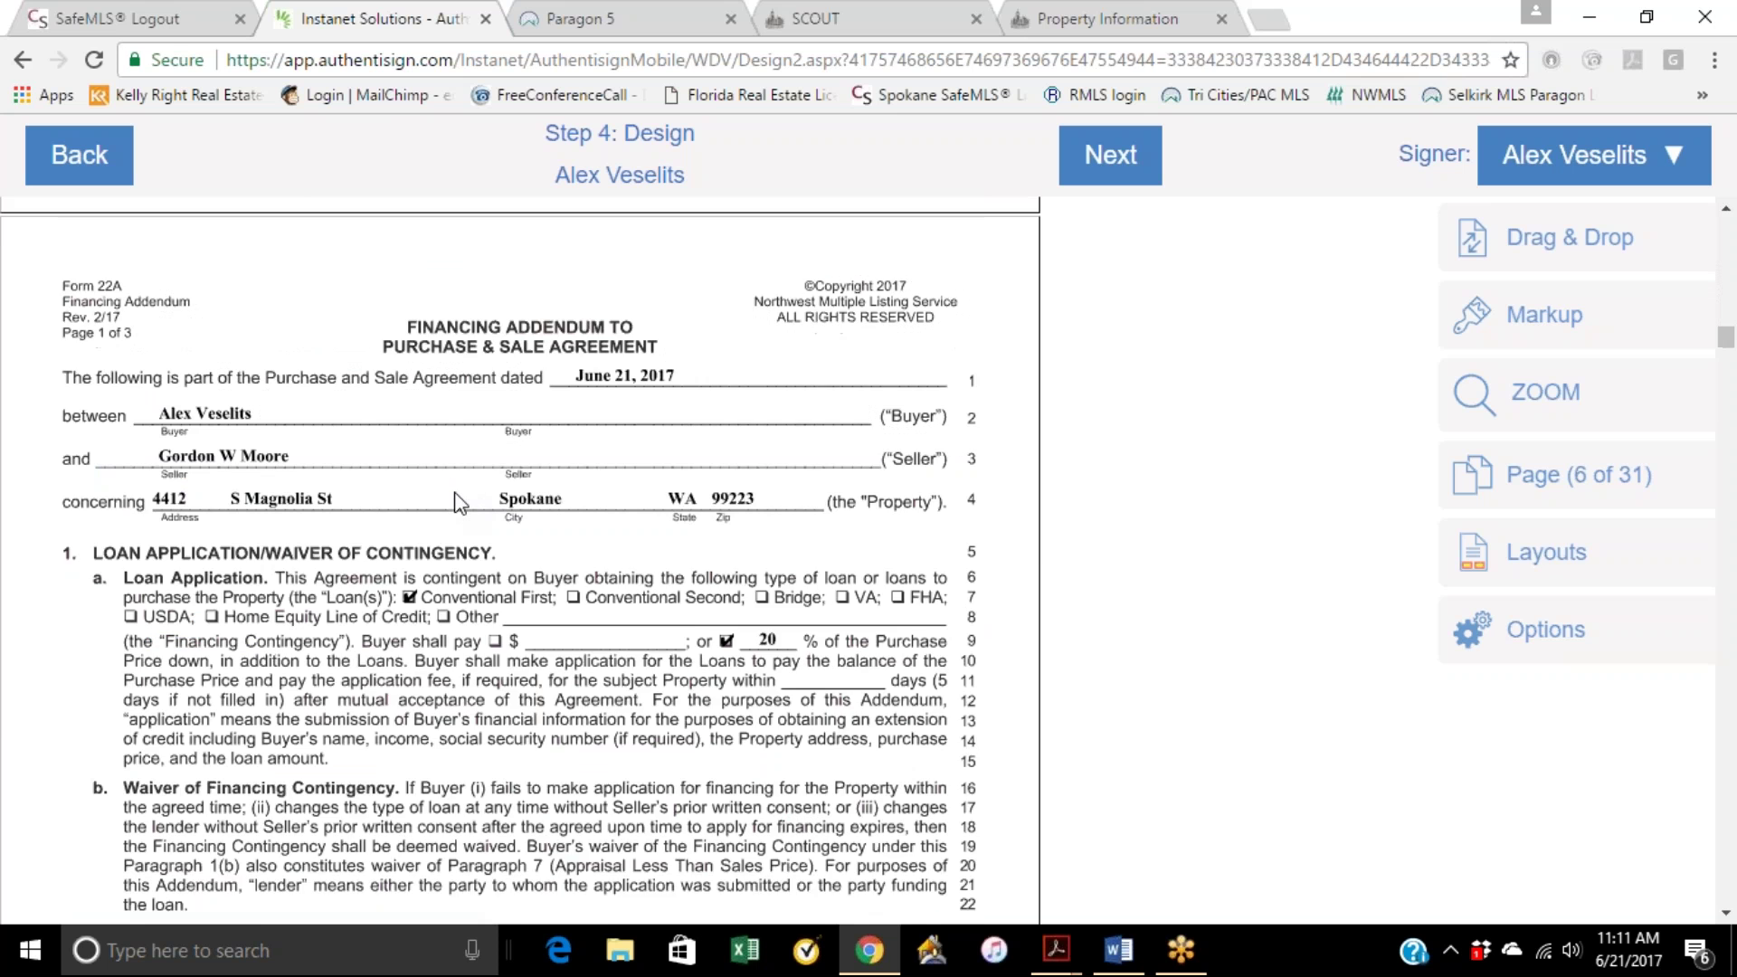
pyautogui.scroll(-1, 461, 503)
pyautogui.scroll(-3, 460, 503)
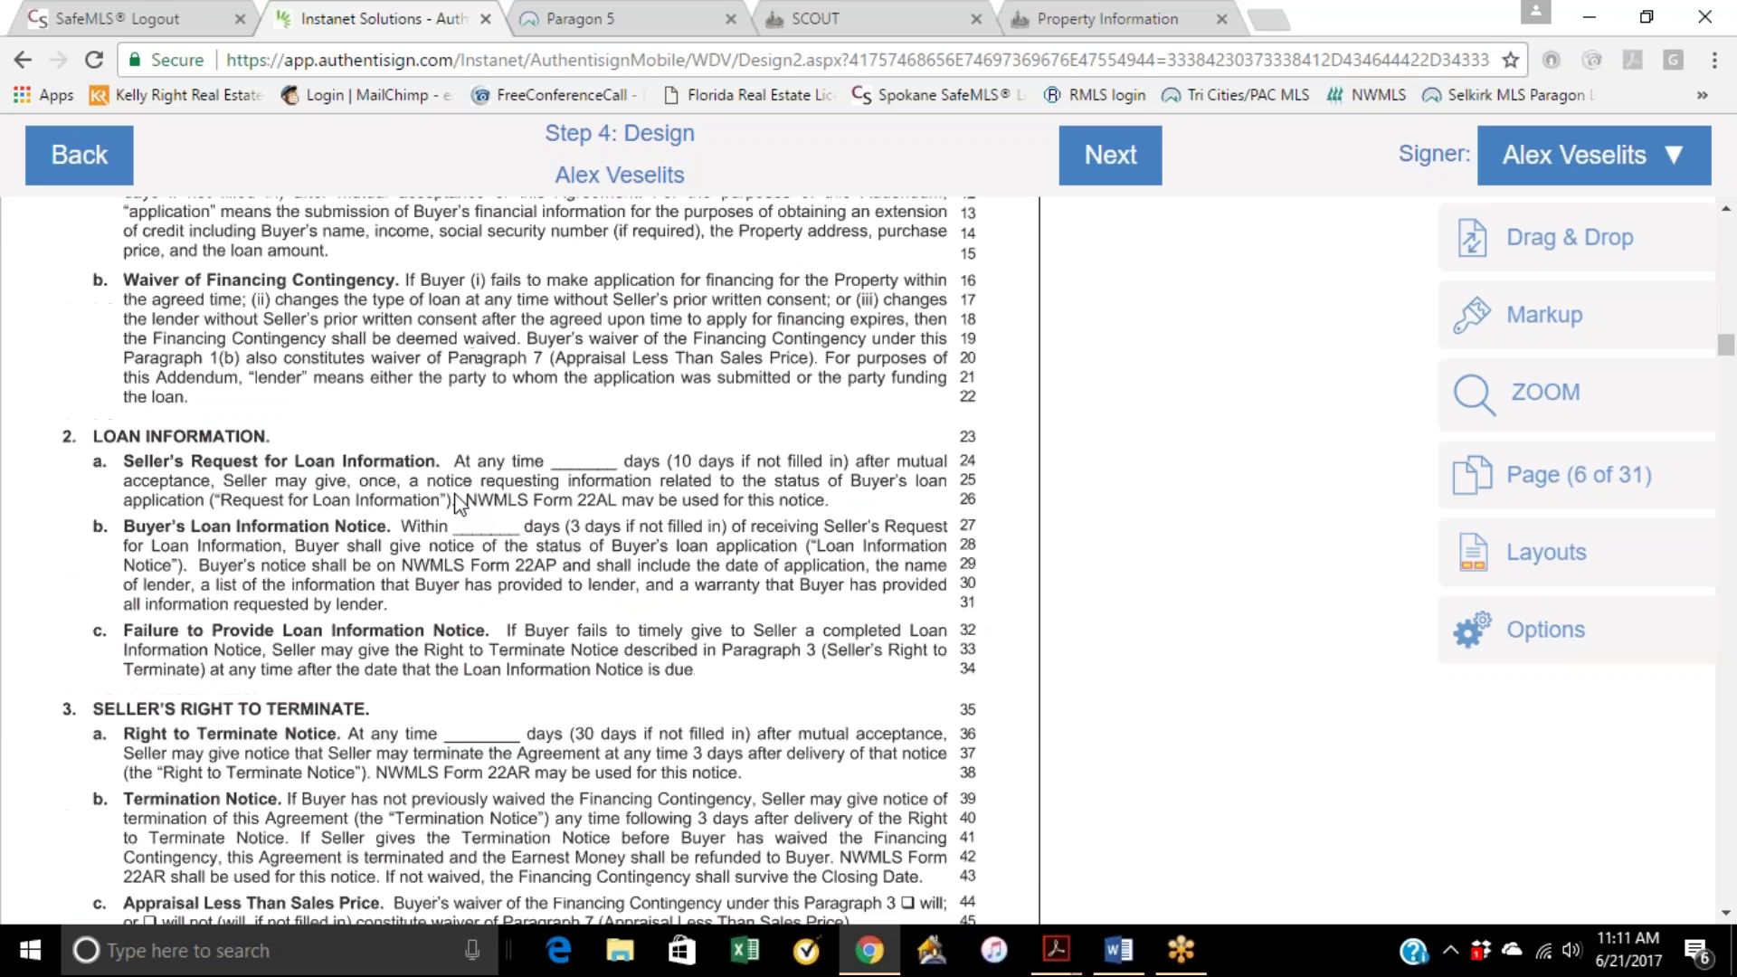
pyautogui.scroll(4, 460, 503)
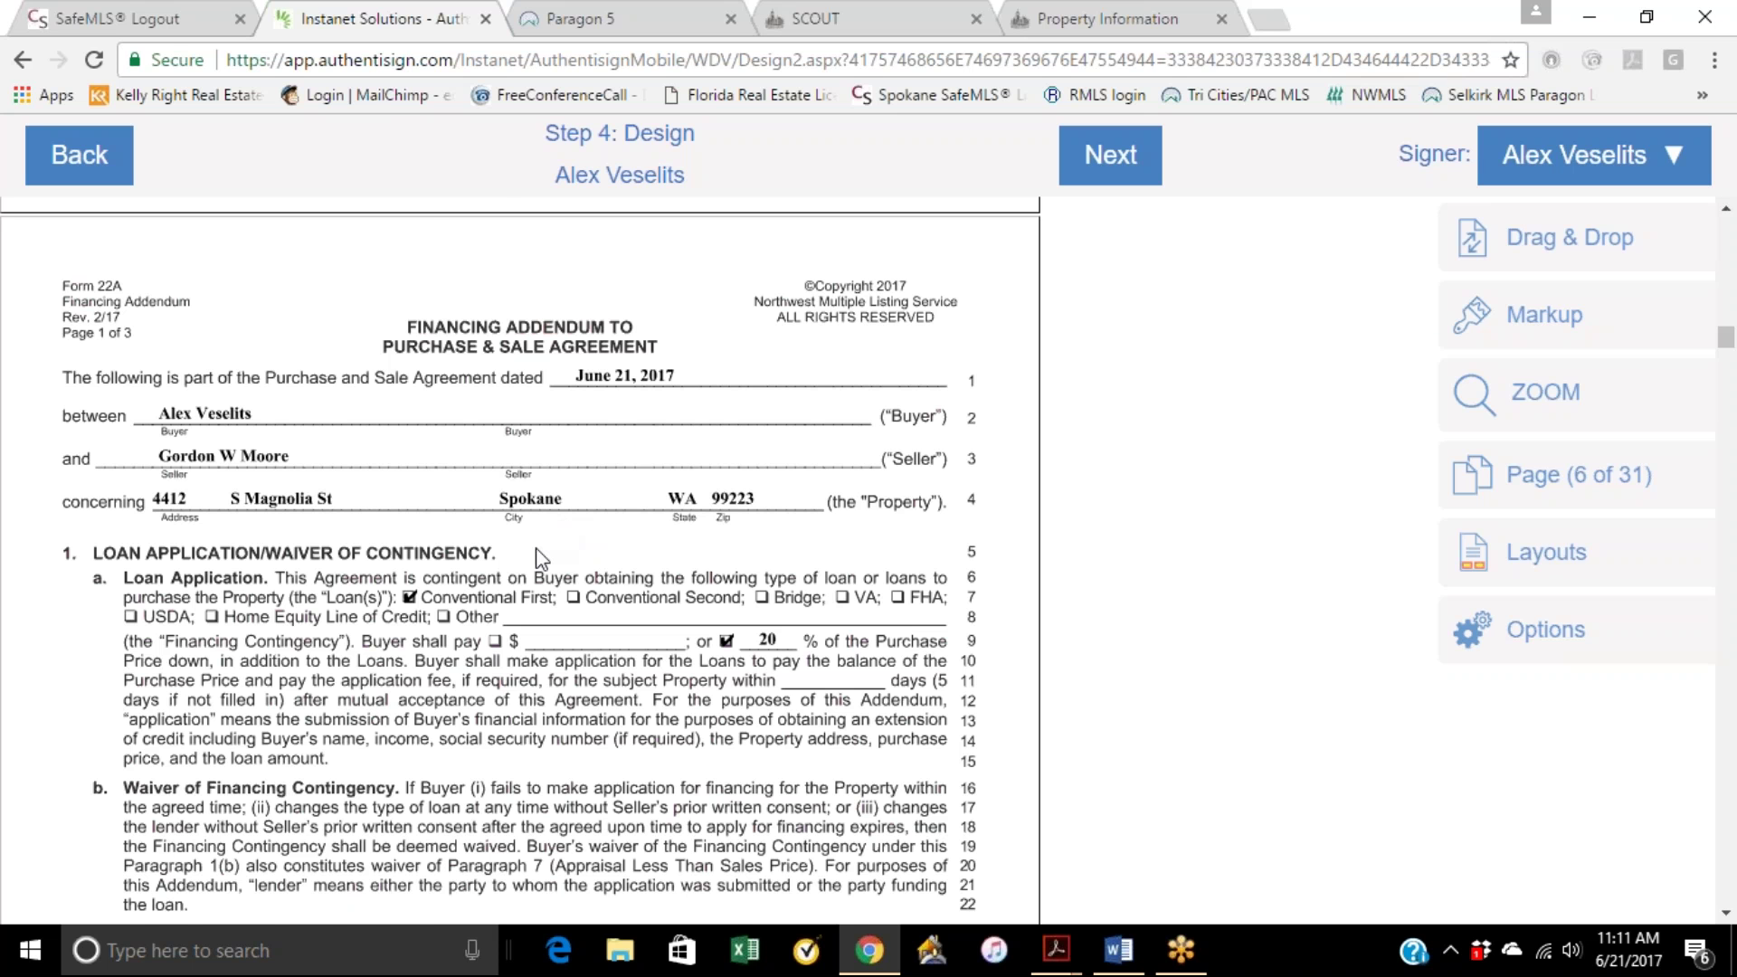
pyautogui.scroll(-7, 540, 558)
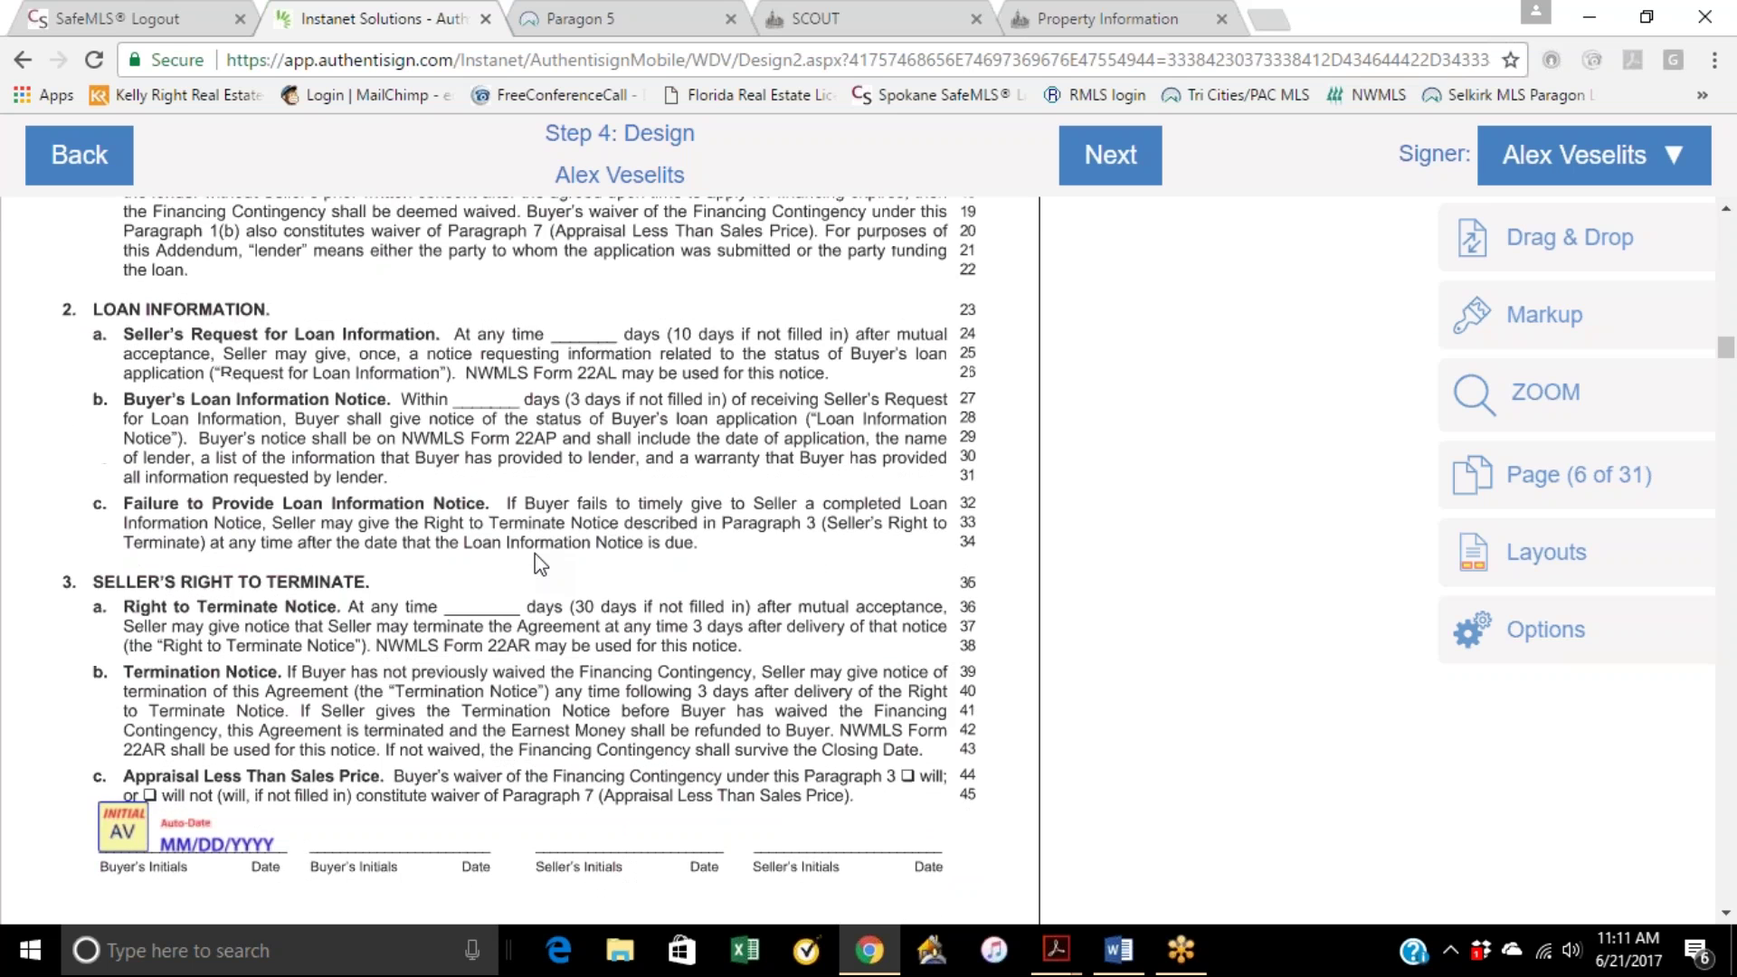
pyautogui.scroll(-4, 540, 565)
pyautogui.scroll(-2, 540, 563)
pyautogui.scroll(3, 647, 504)
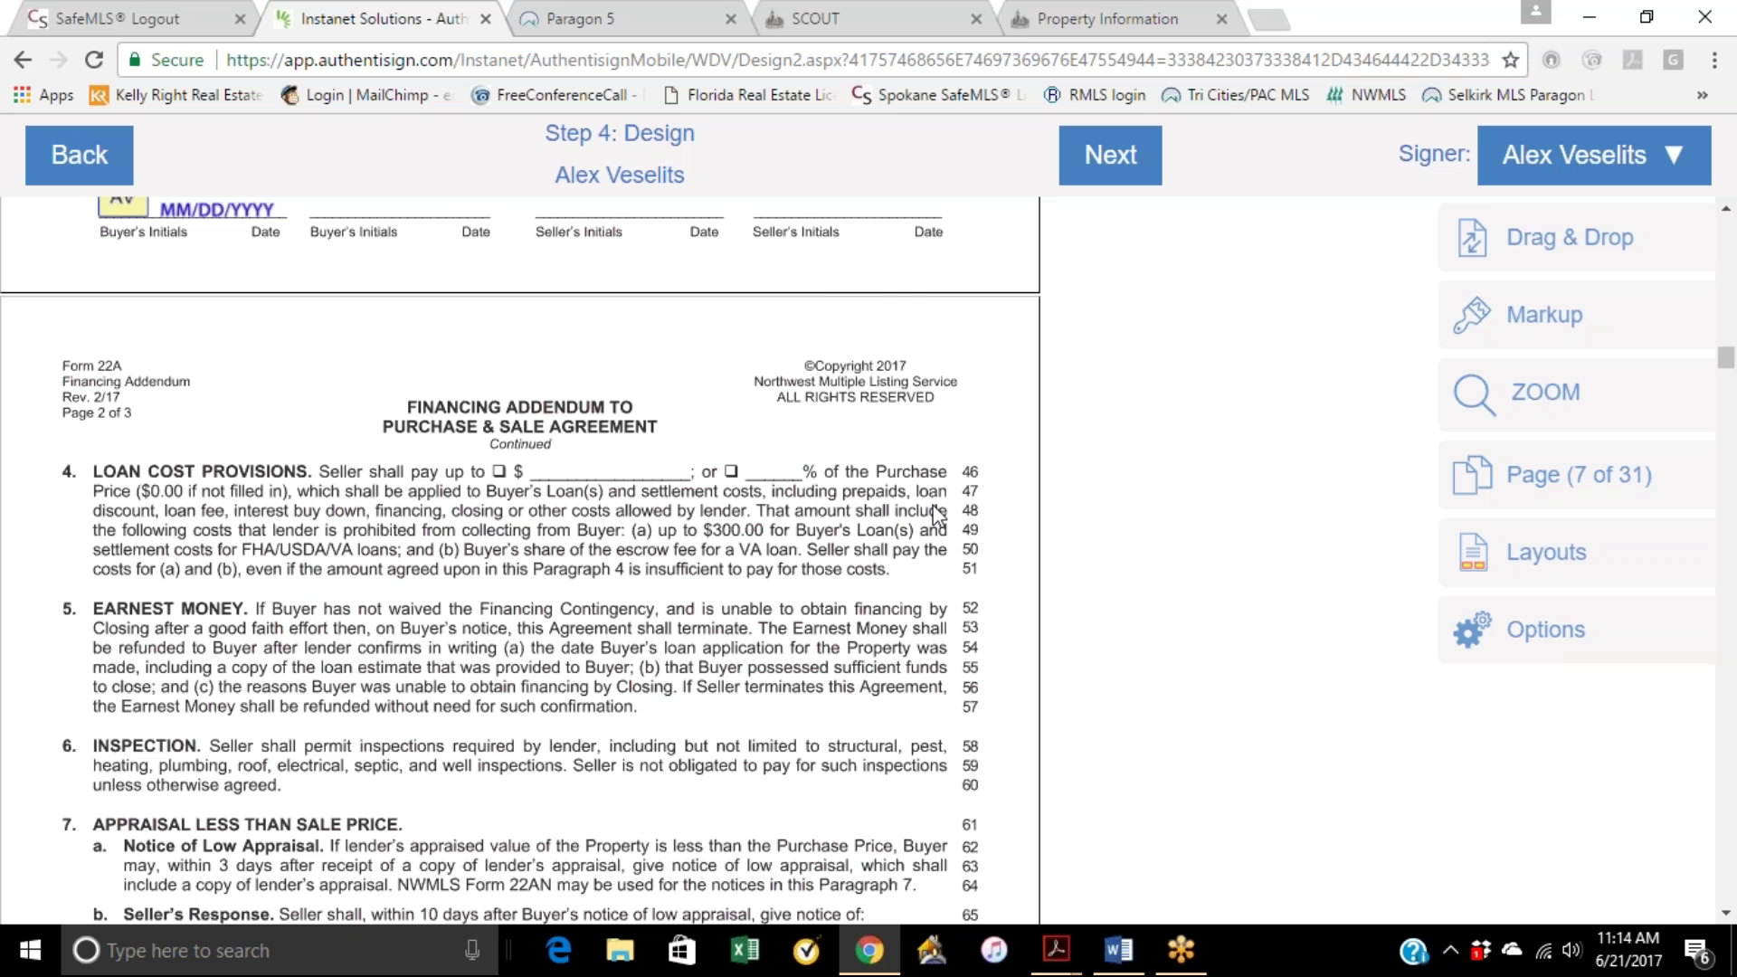
# Step: Scroll from page 7 to page 10 of 31, checking each page's footer initial fields
pyautogui.scroll(-5, 939, 517)
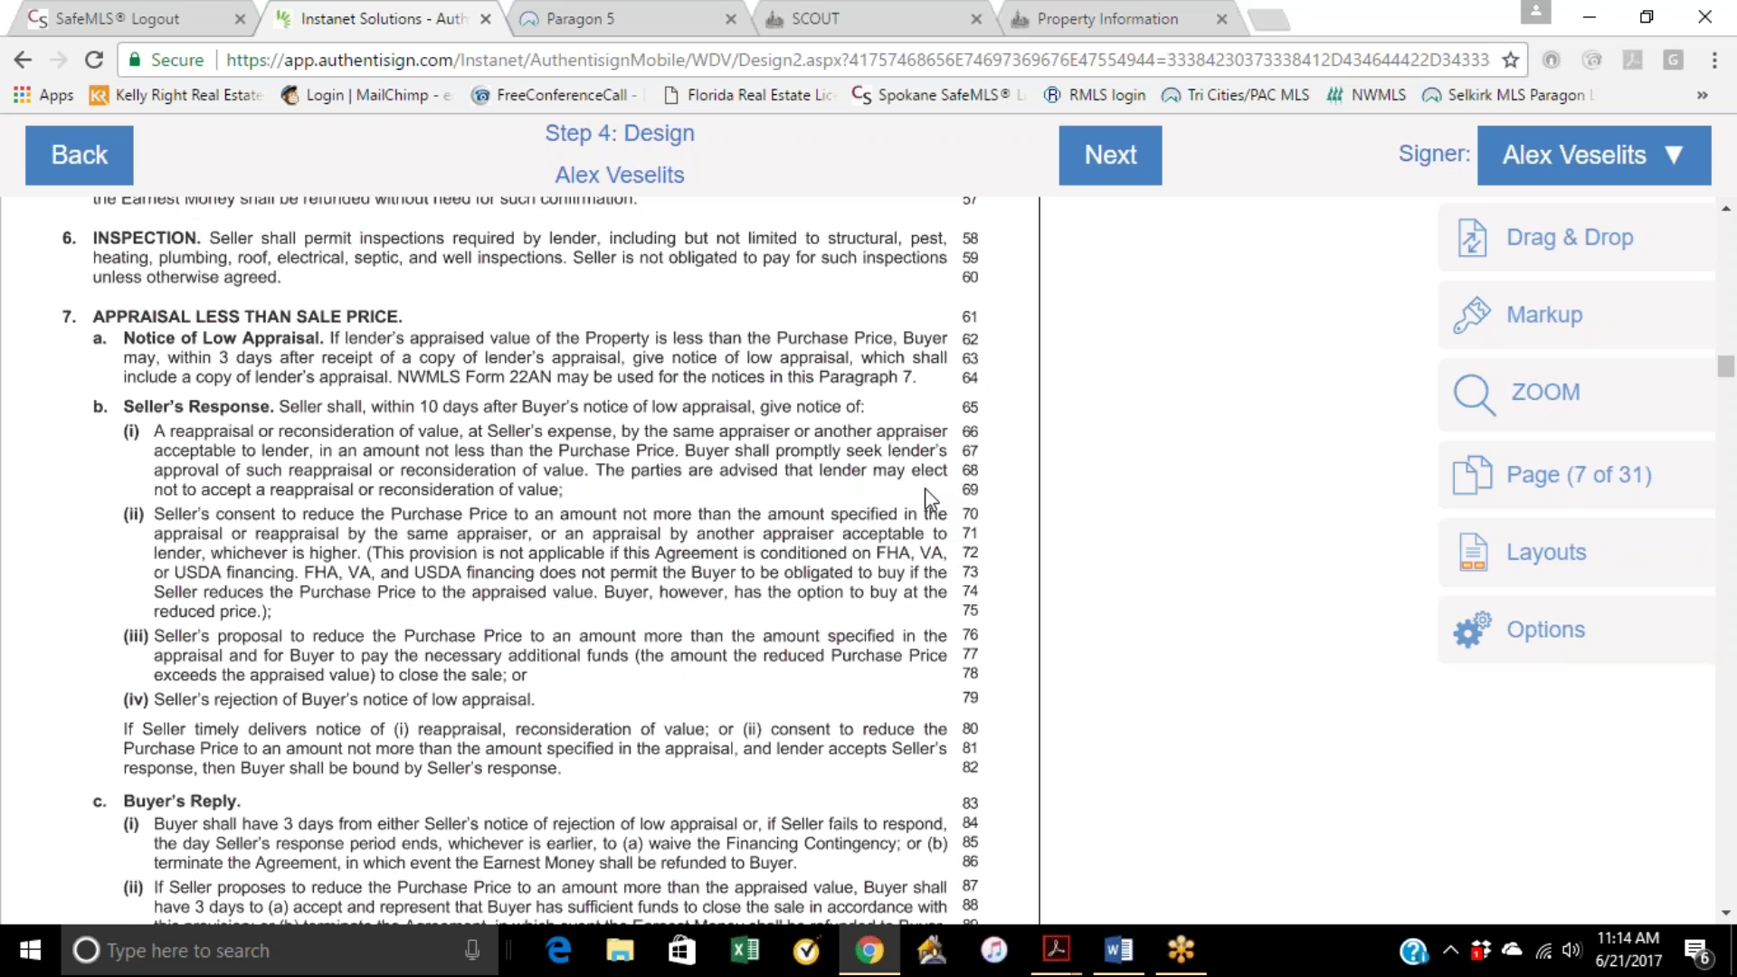
pyautogui.scroll(-5, 924, 496)
pyautogui.scroll(-5, 895, 541)
pyautogui.scroll(-9, 895, 547)
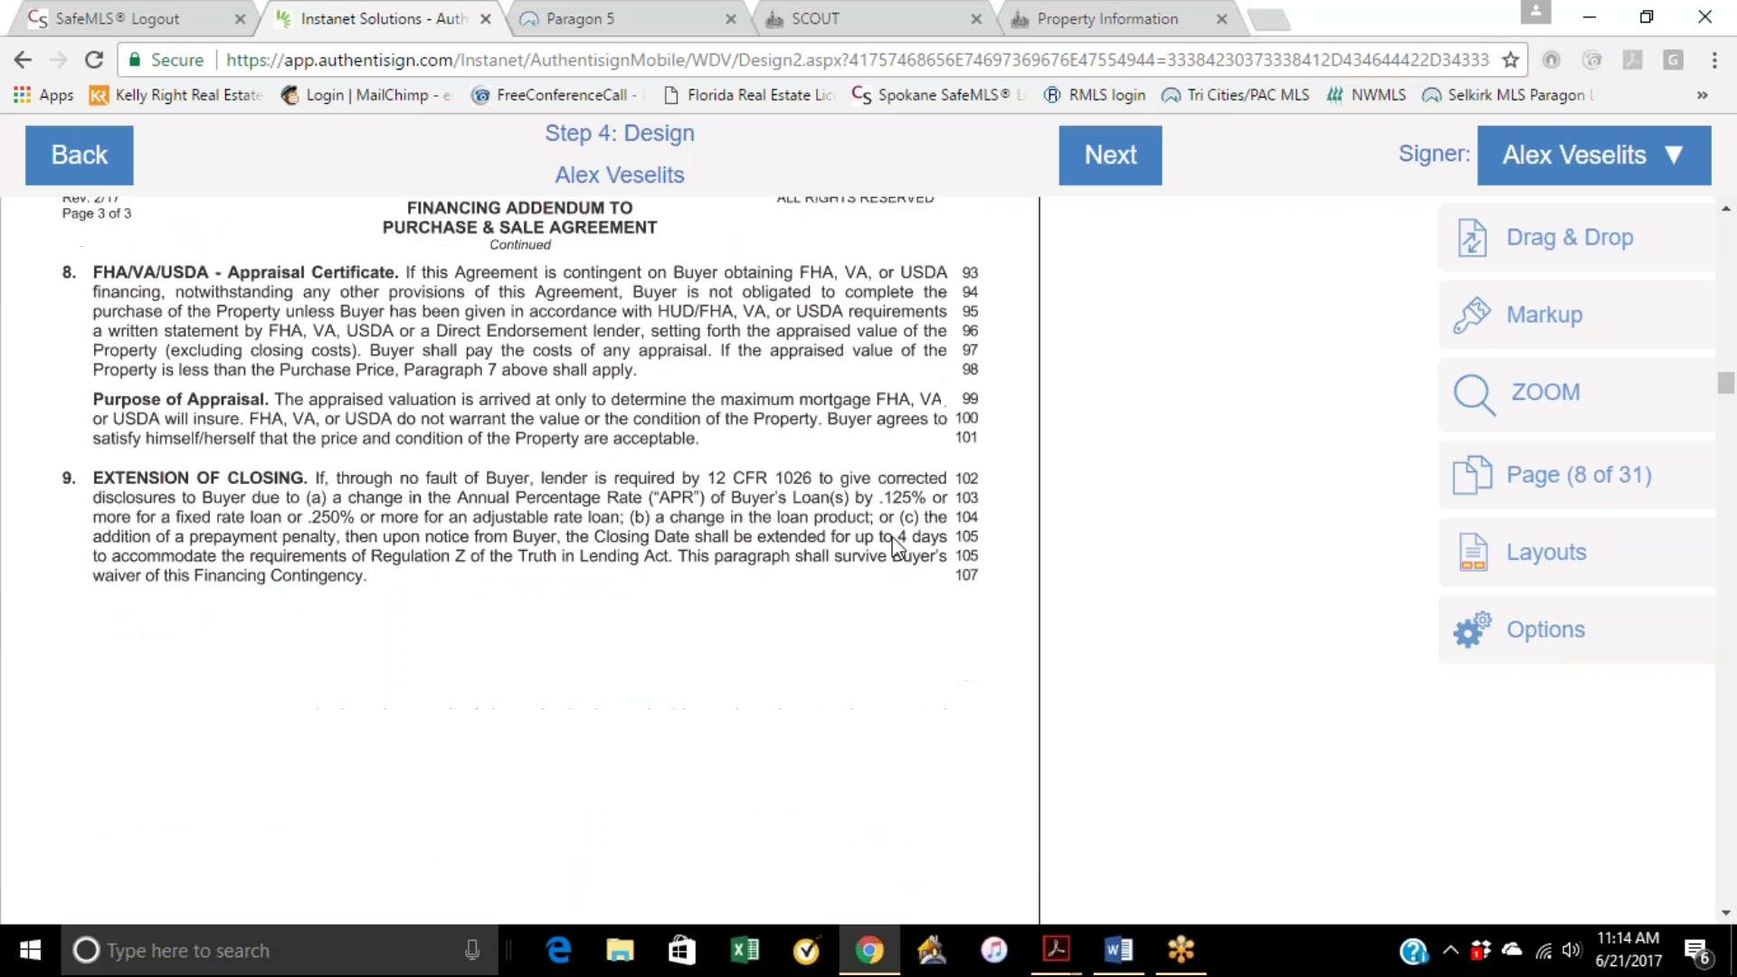
pyautogui.scroll(-10, 888, 535)
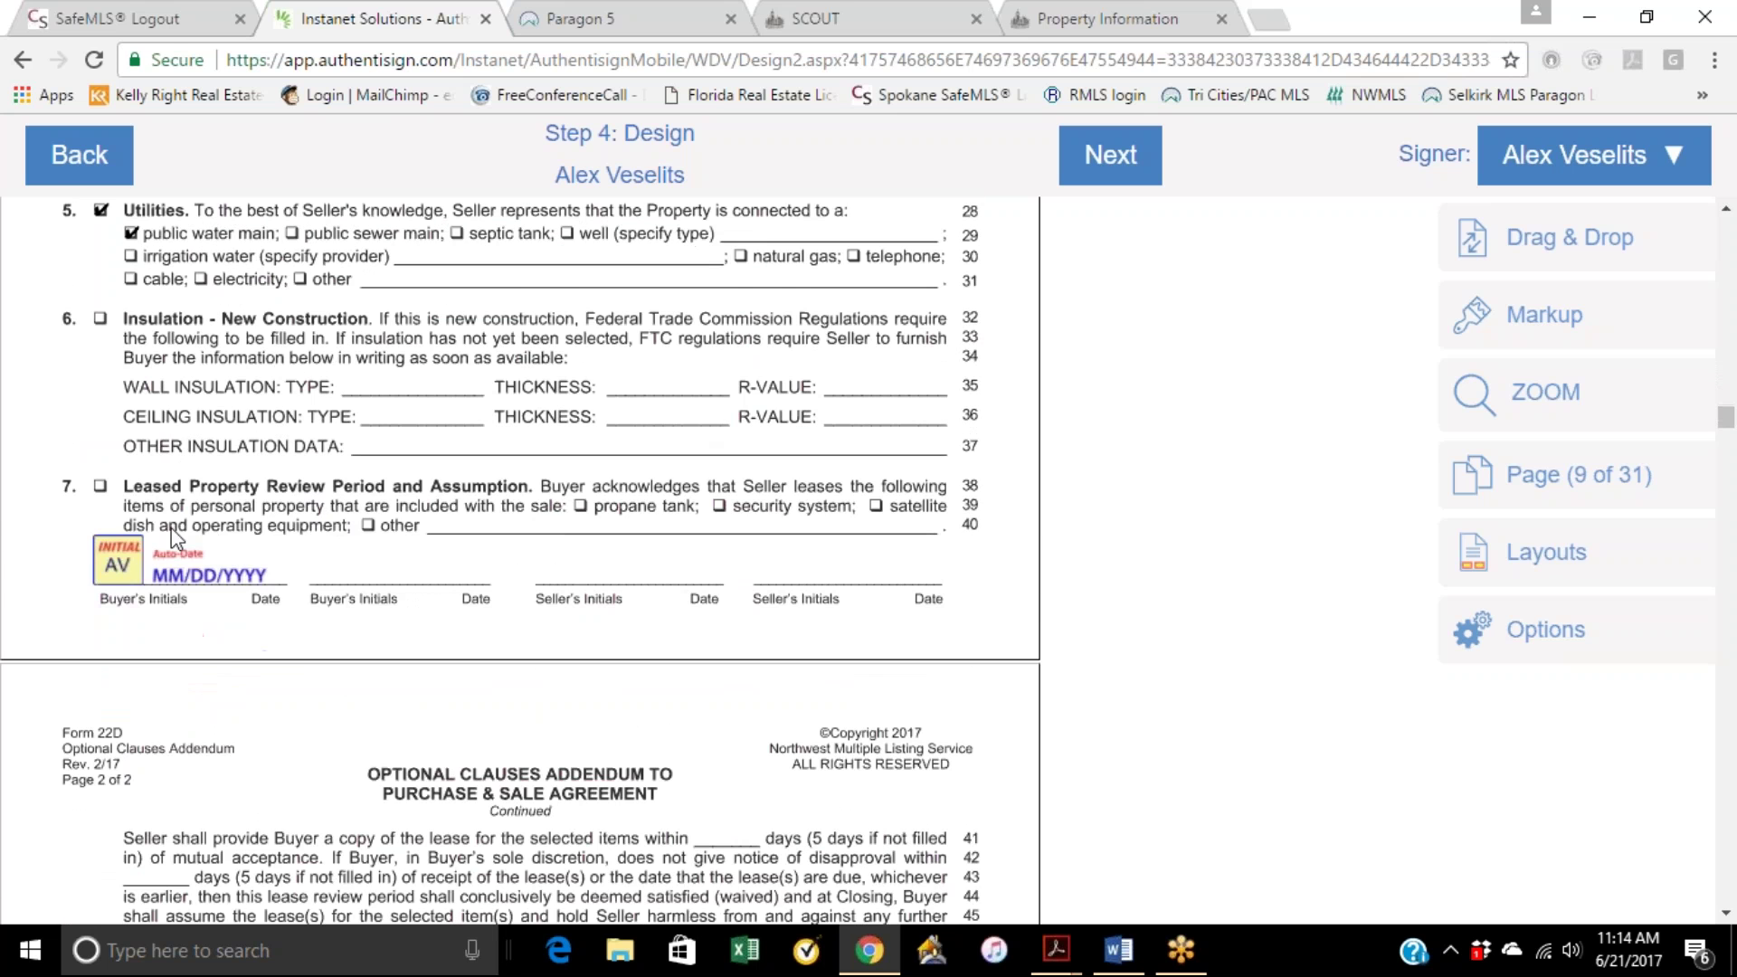
pyautogui.scroll(-4, 353, 573)
pyautogui.scroll(-8, 353, 573)
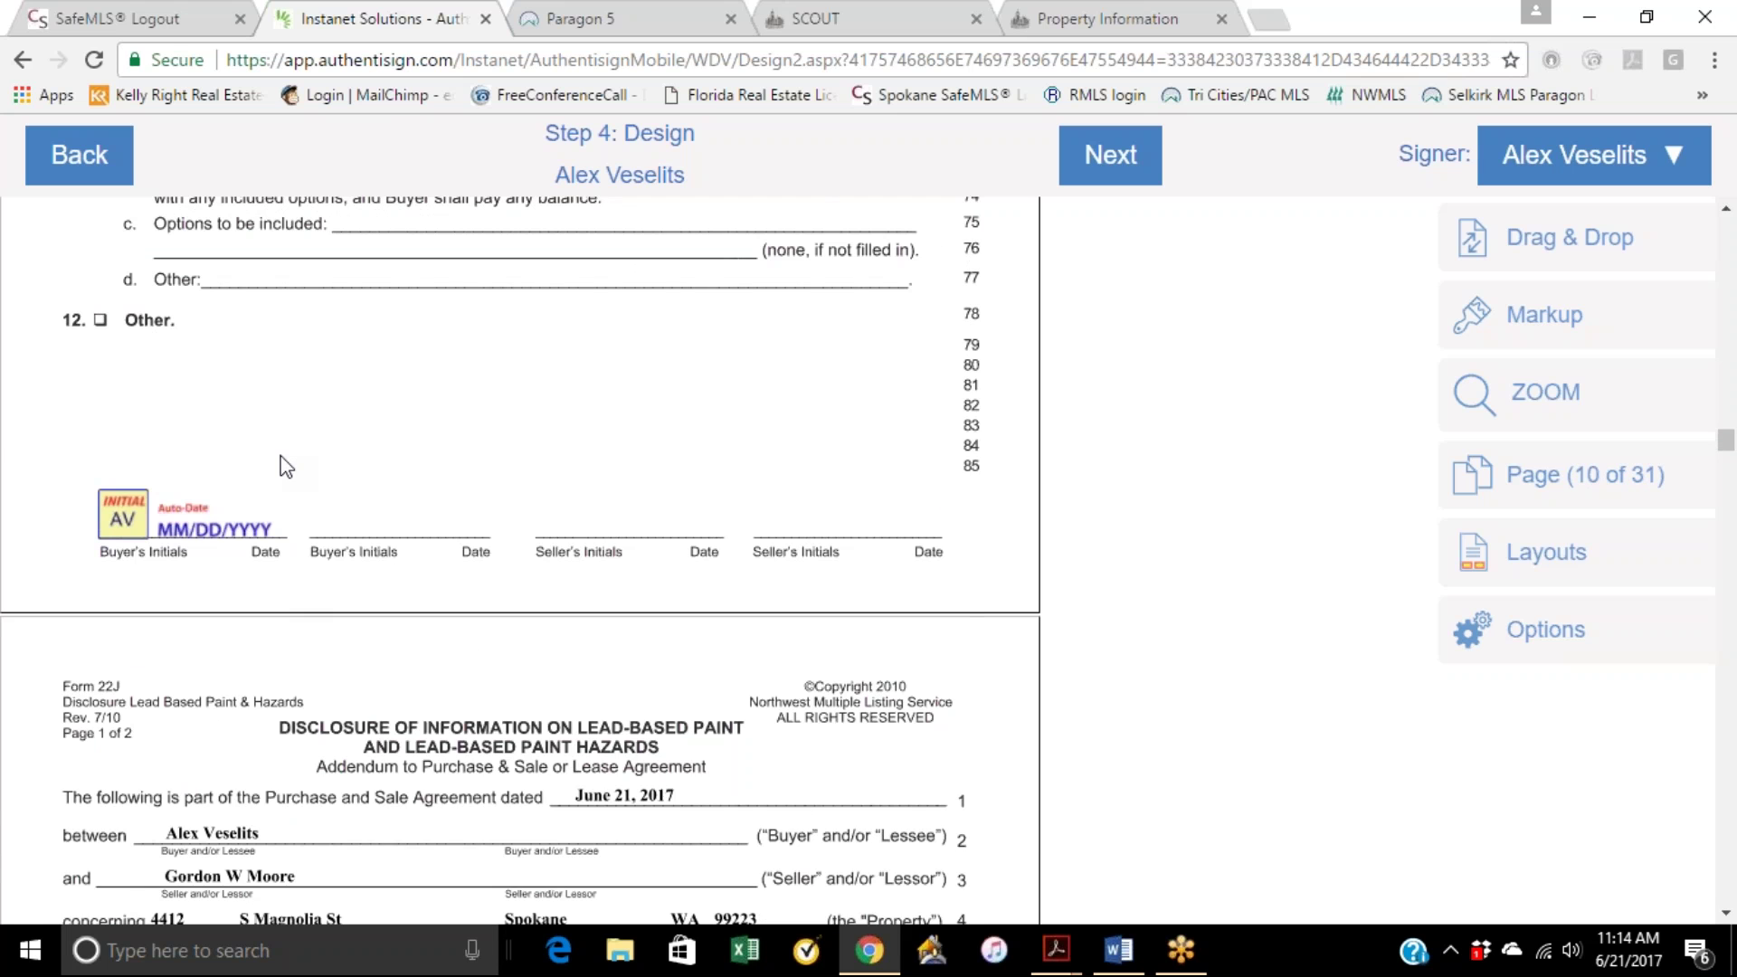
pyautogui.scroll(3, 283, 464)
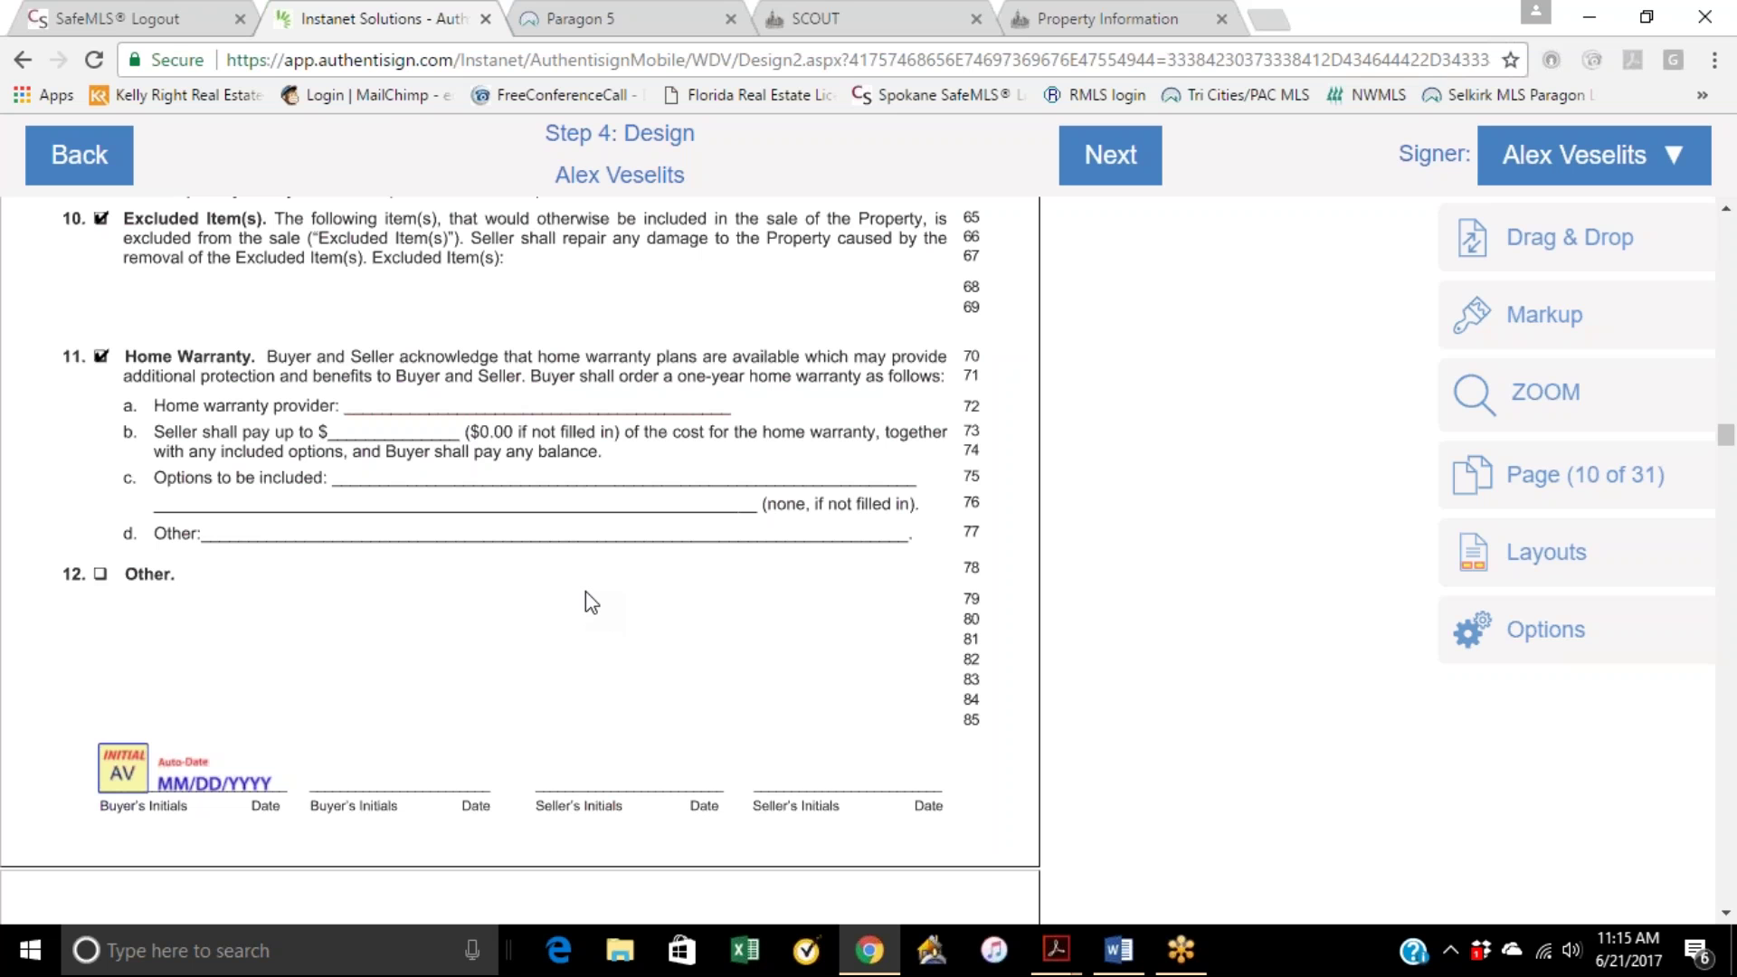
# Step: Scroll through pages 11–15 until the page 16 Agency Disclosure signature lines show
pyautogui.scroll(-1, 585, 592)
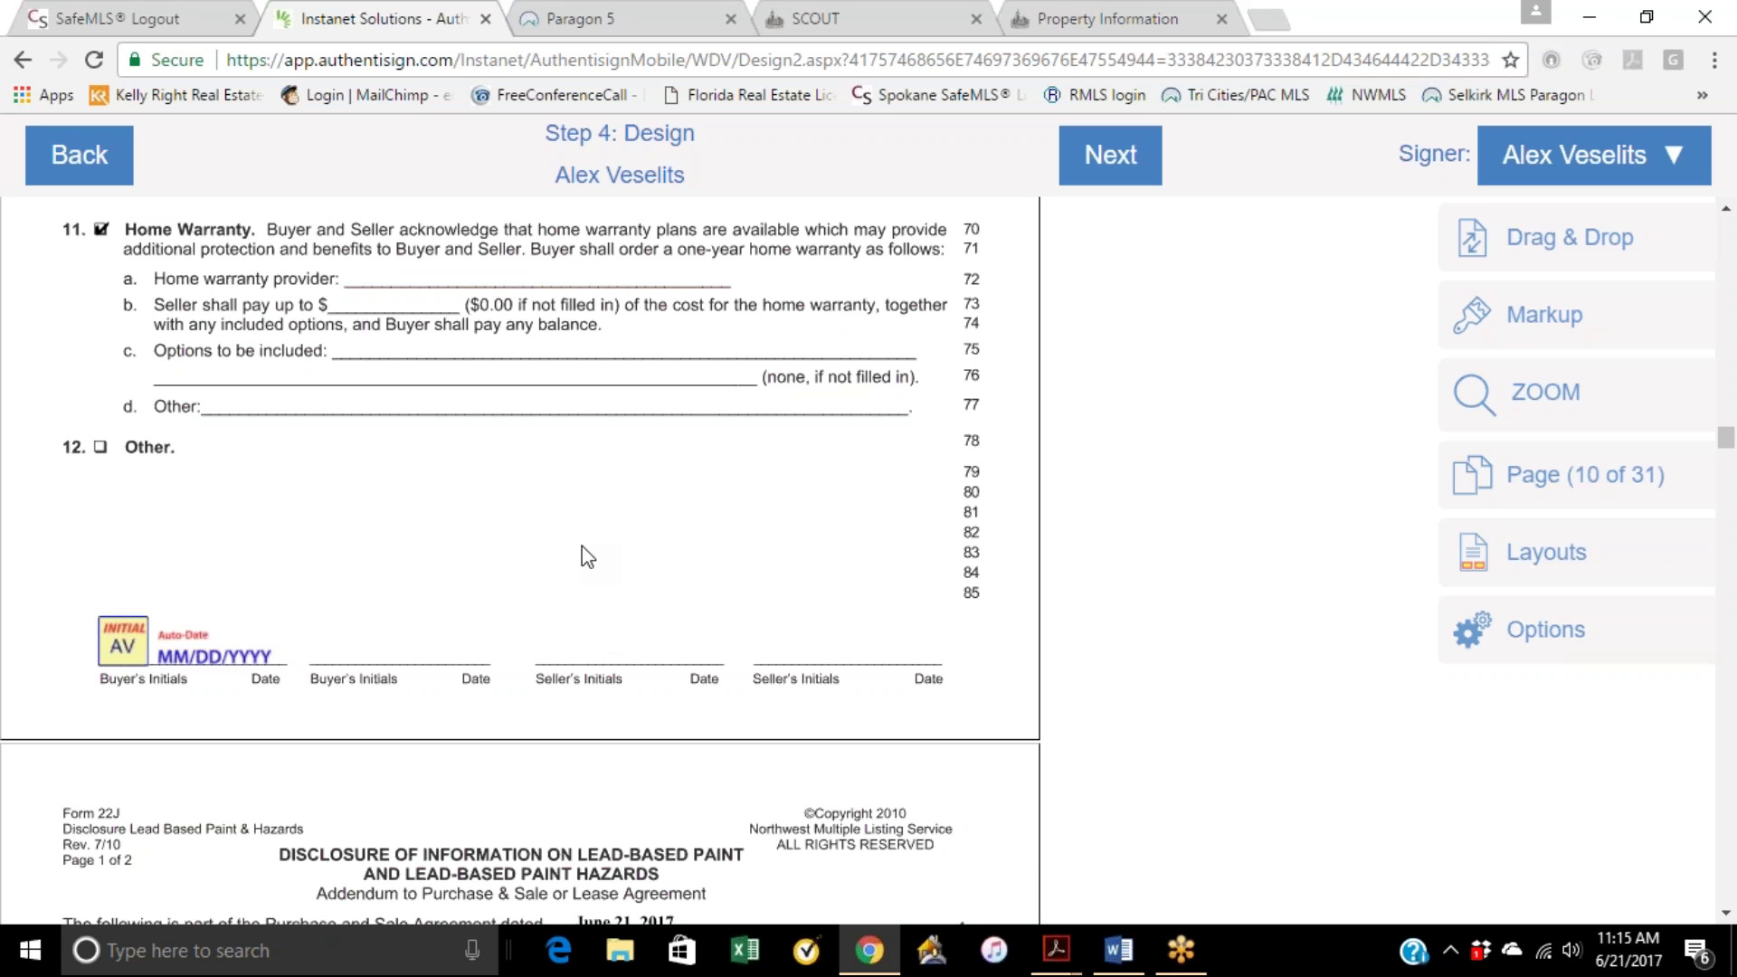
pyautogui.scroll(-5, 582, 546)
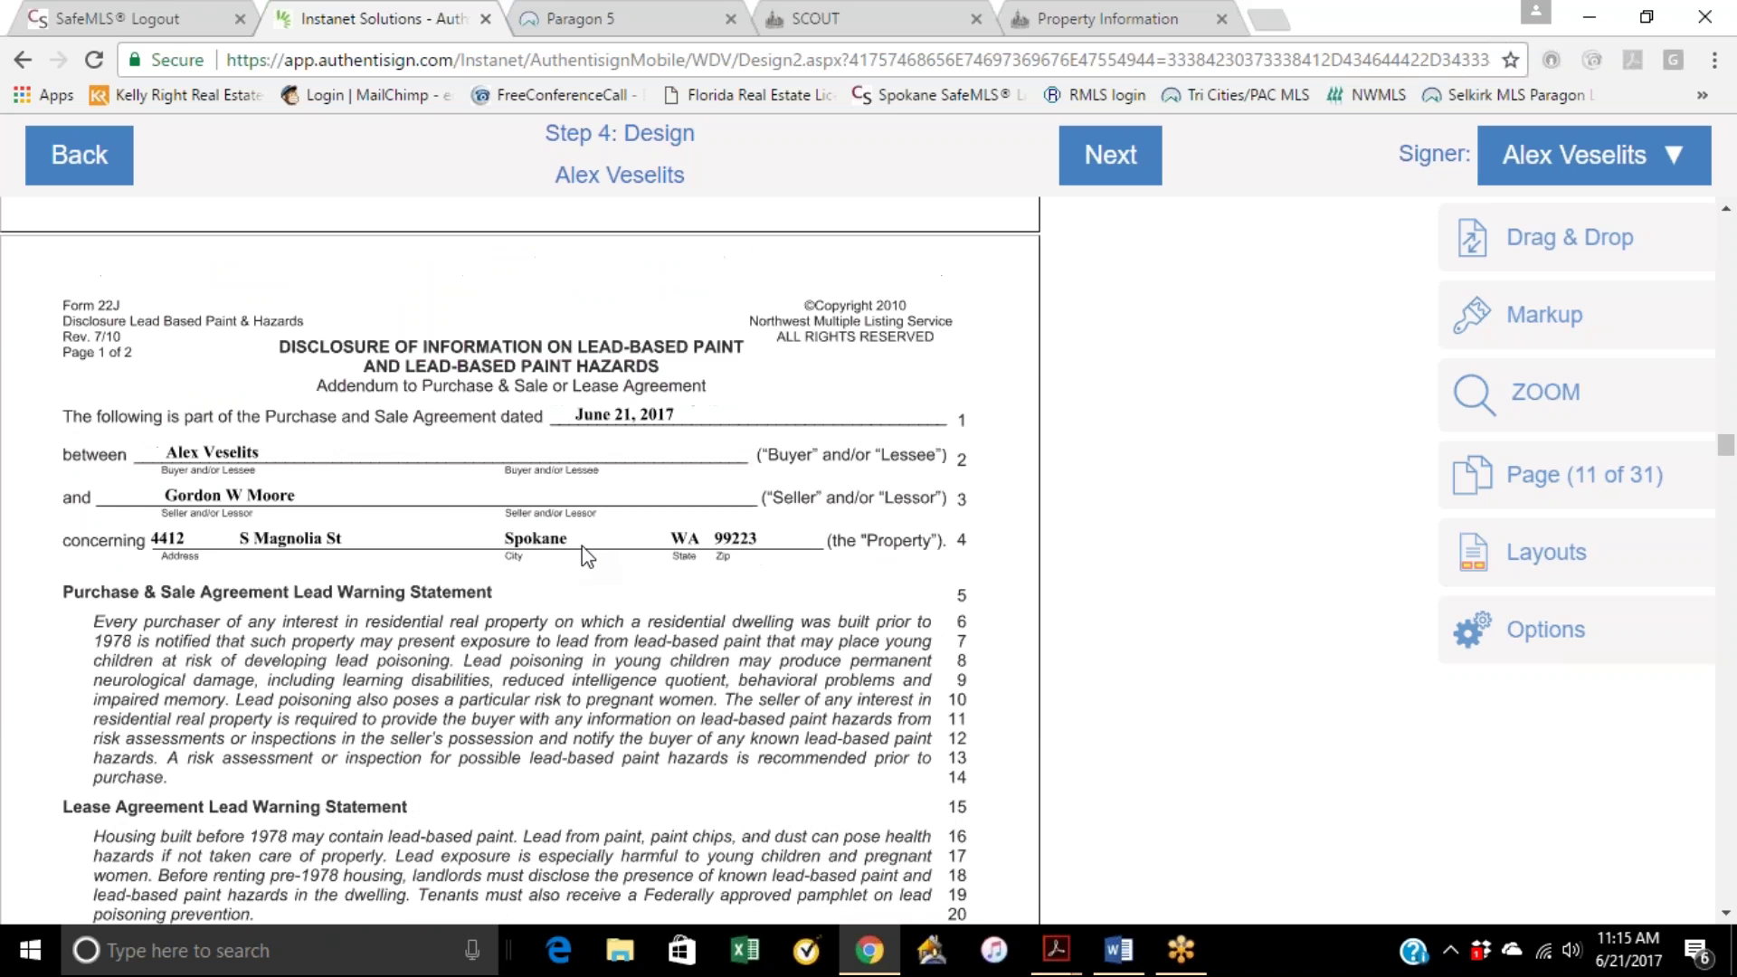
pyautogui.scroll(-7, 582, 546)
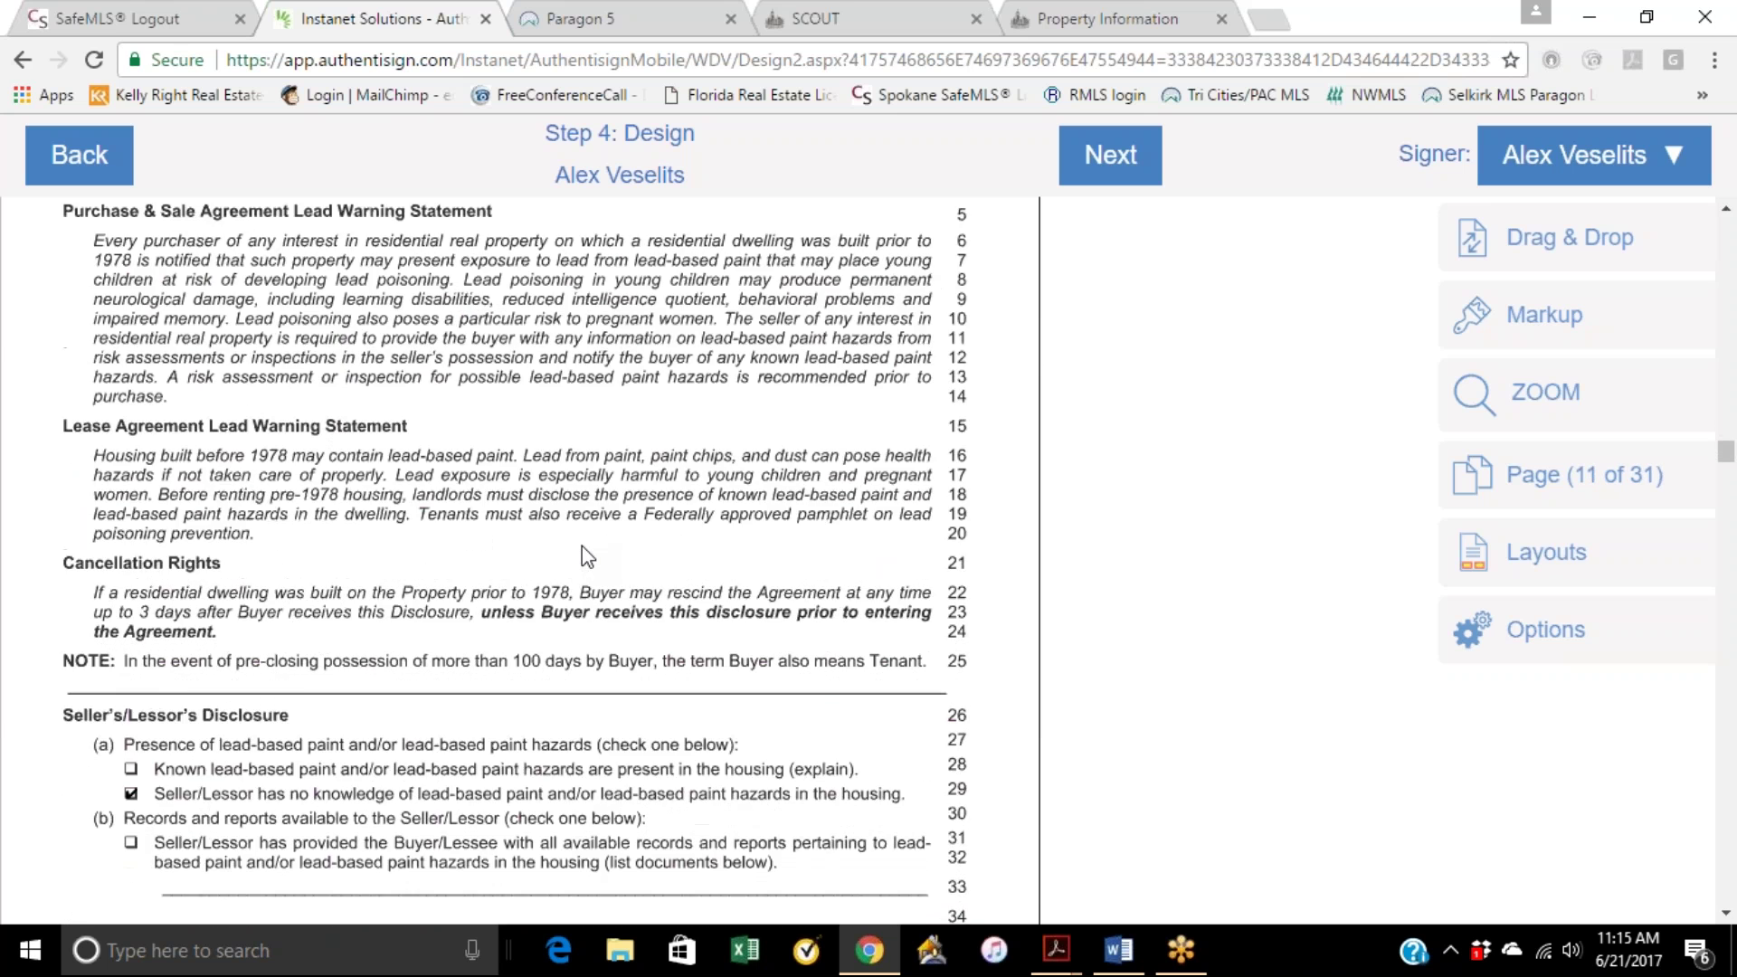
pyautogui.scroll(-12, 582, 546)
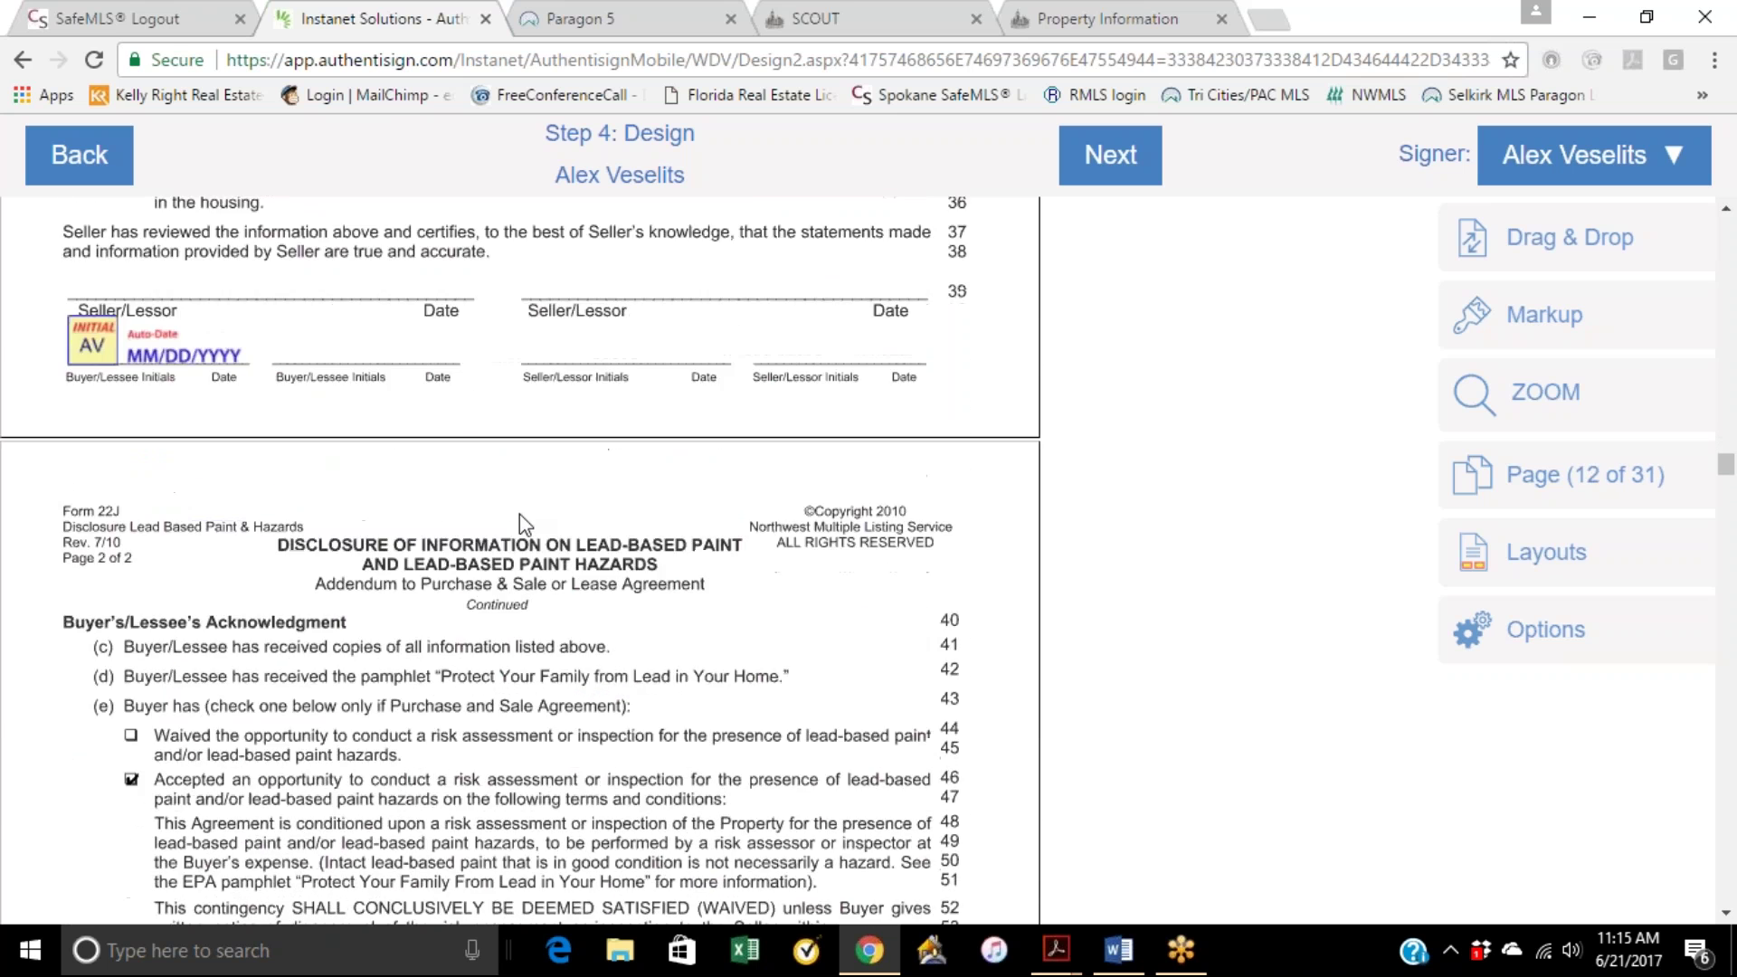
pyautogui.scroll(-4, 520, 522)
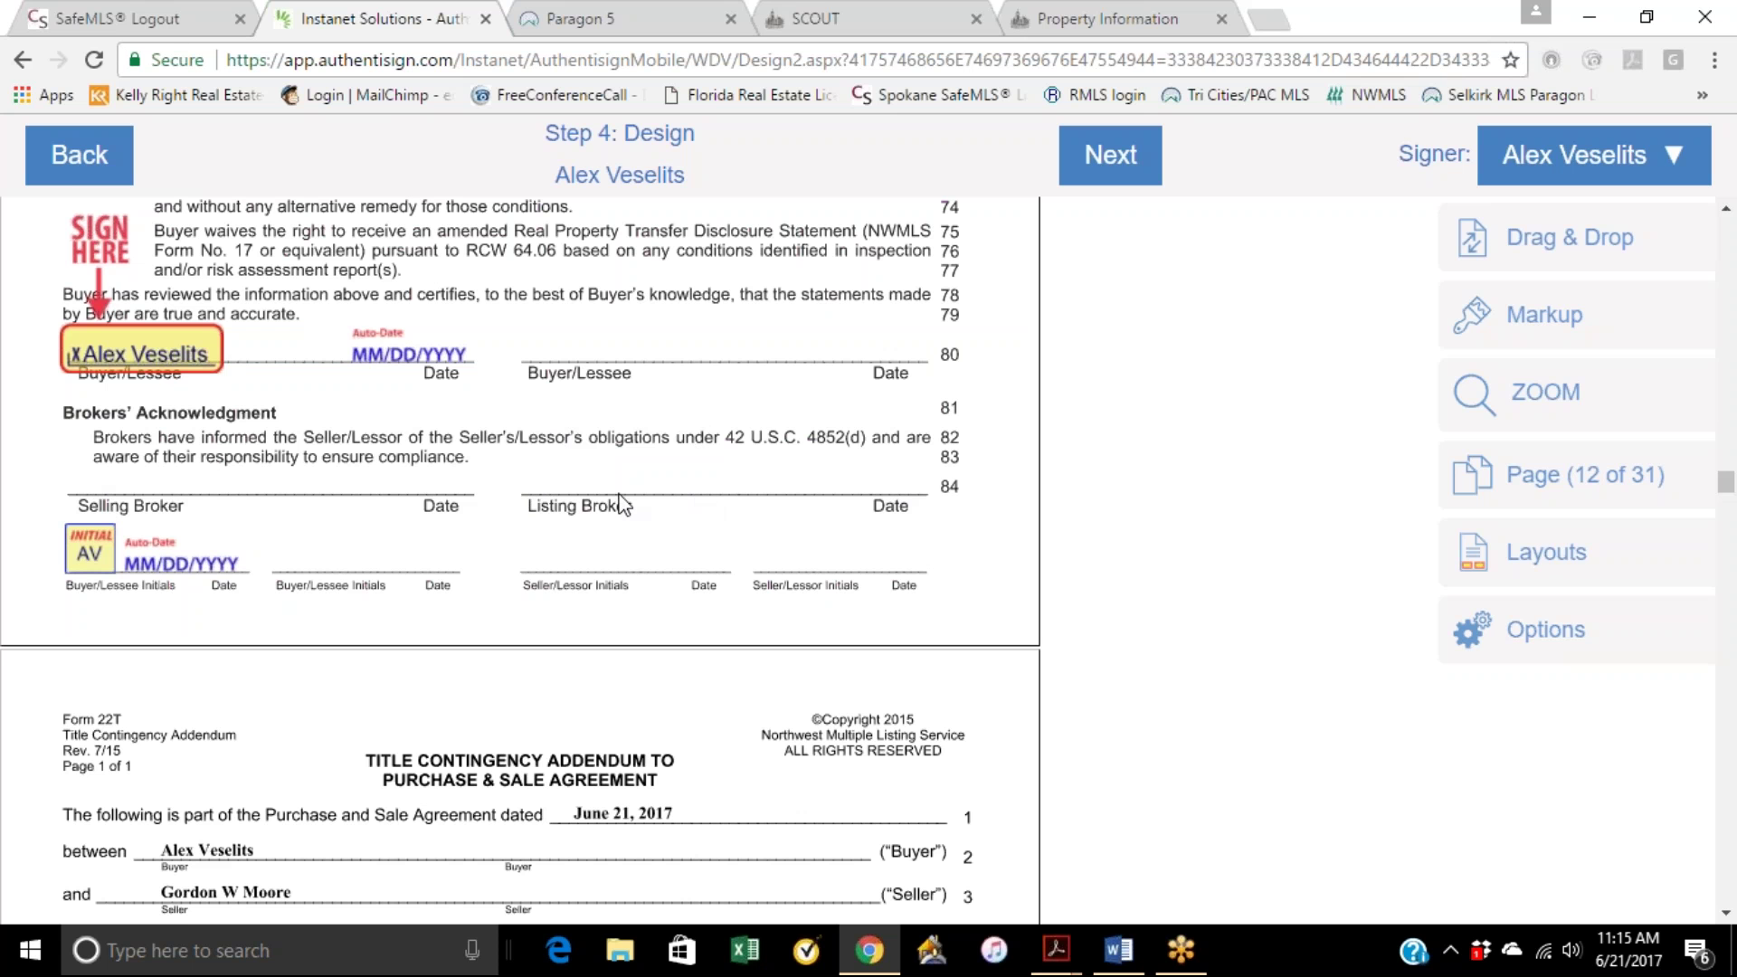
pyautogui.scroll(-4, 351, 529)
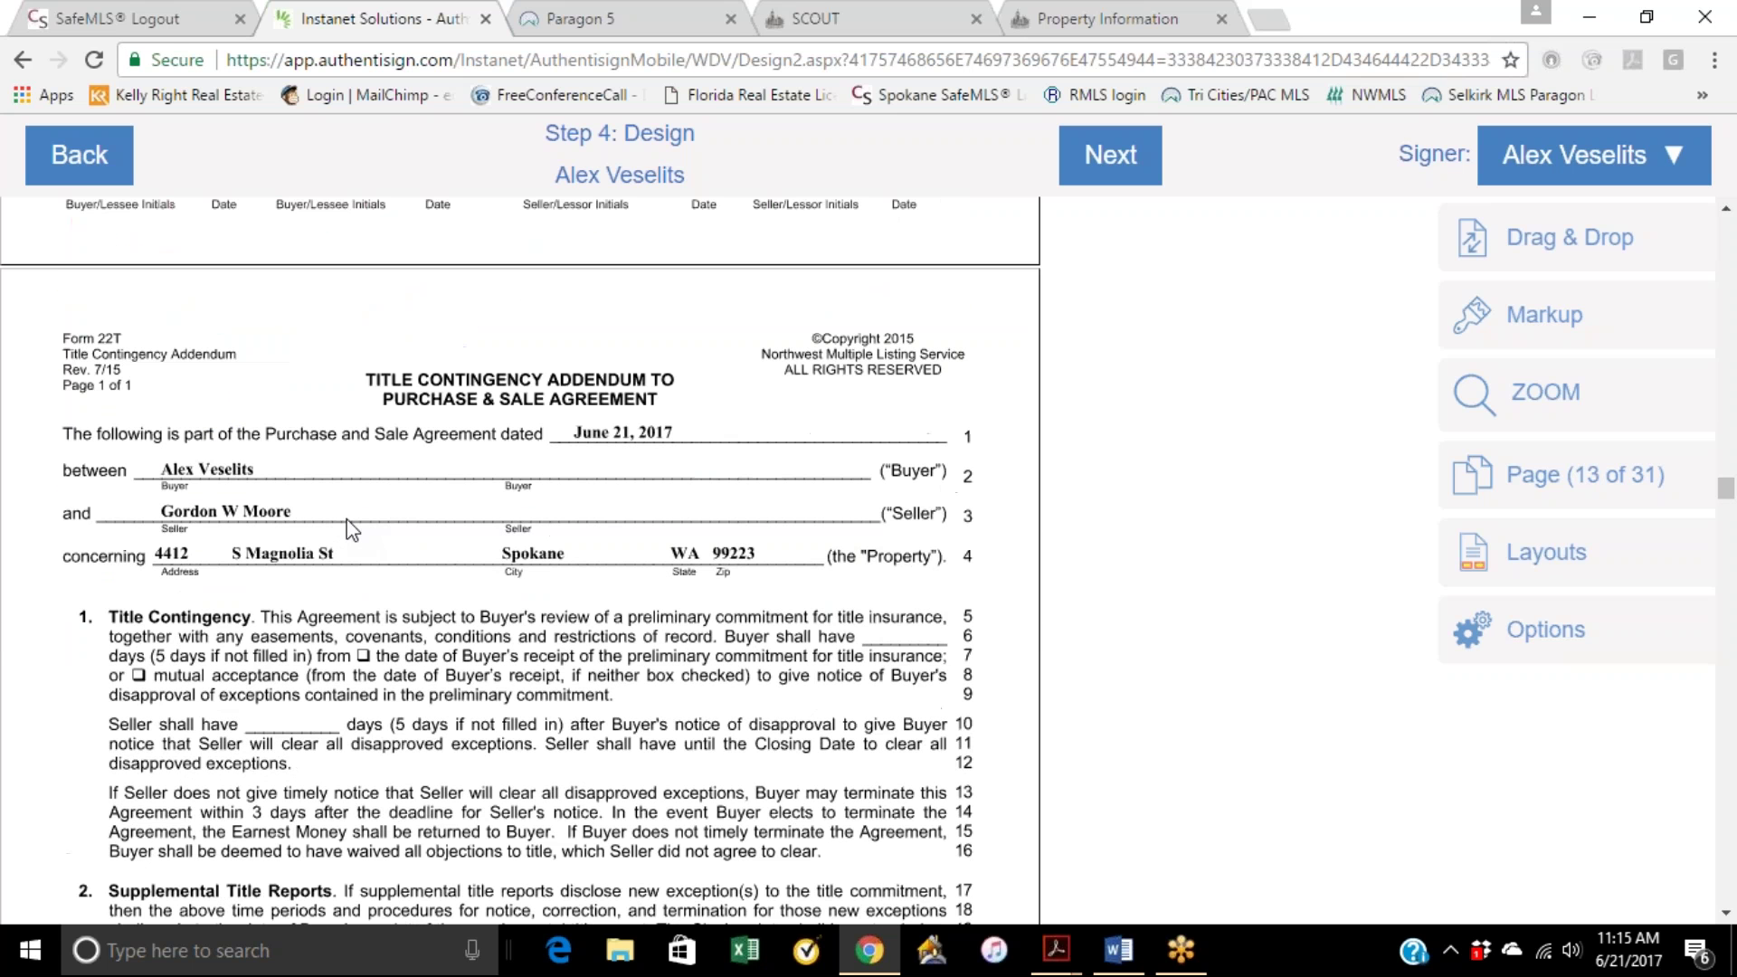
pyautogui.scroll(-5, 351, 529)
pyautogui.scroll(-12, 351, 529)
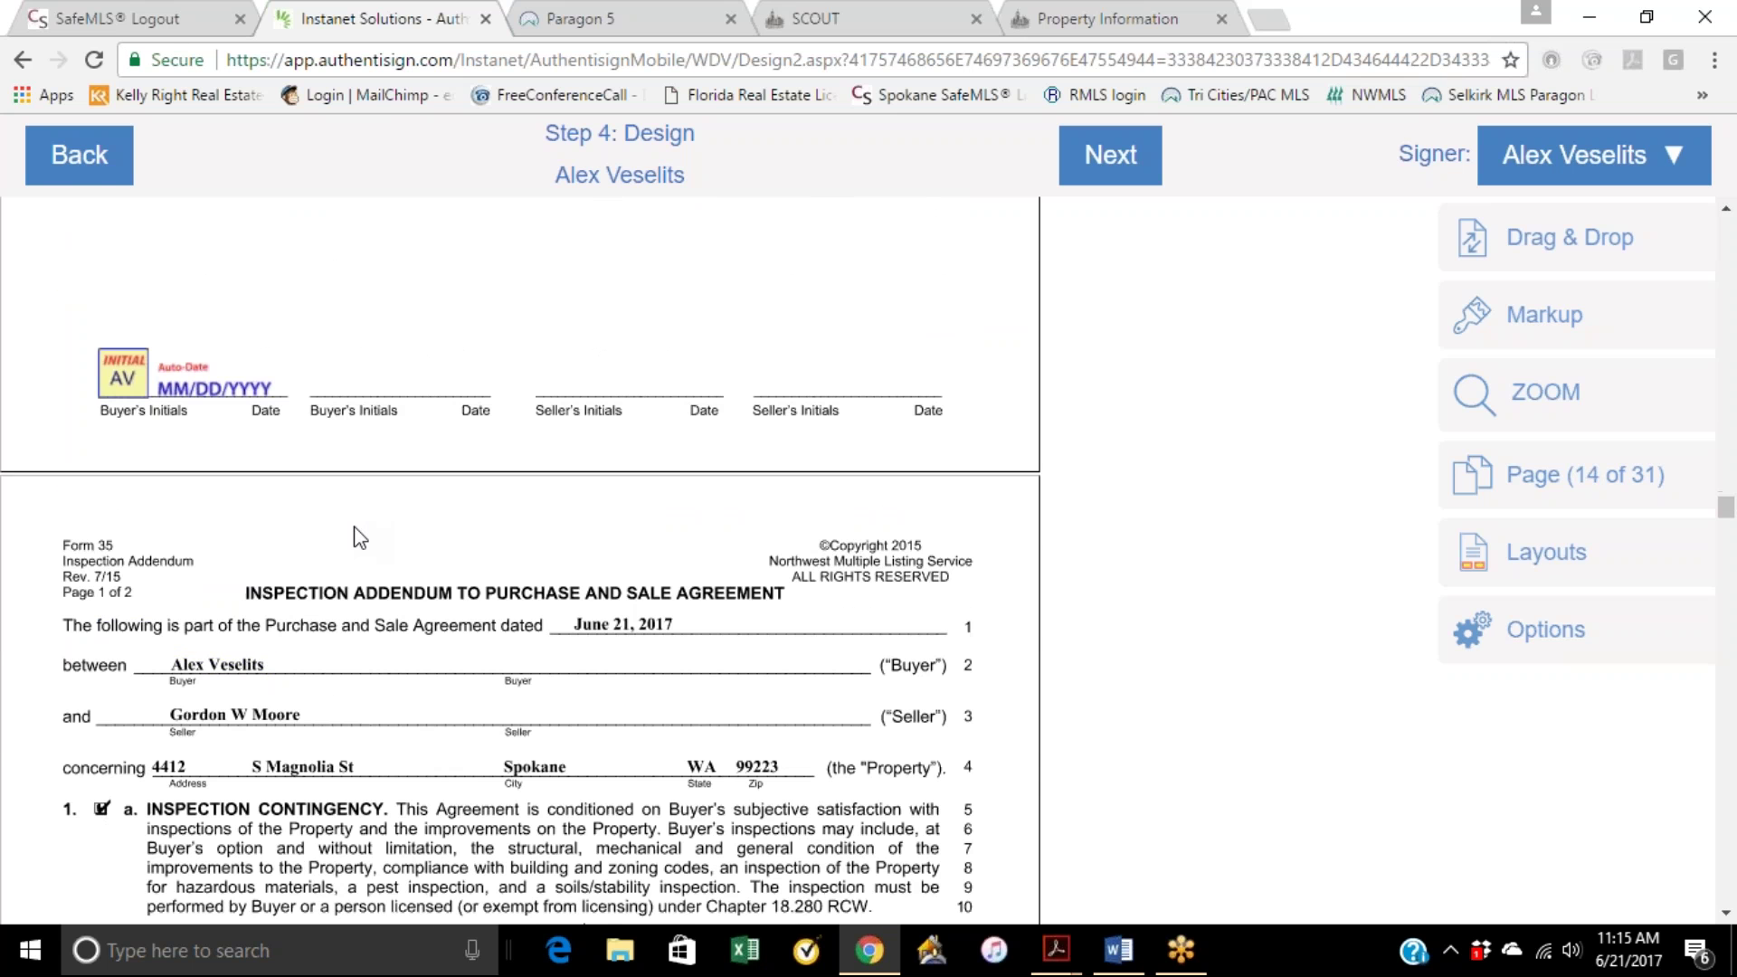
pyautogui.scroll(-10, 360, 534)
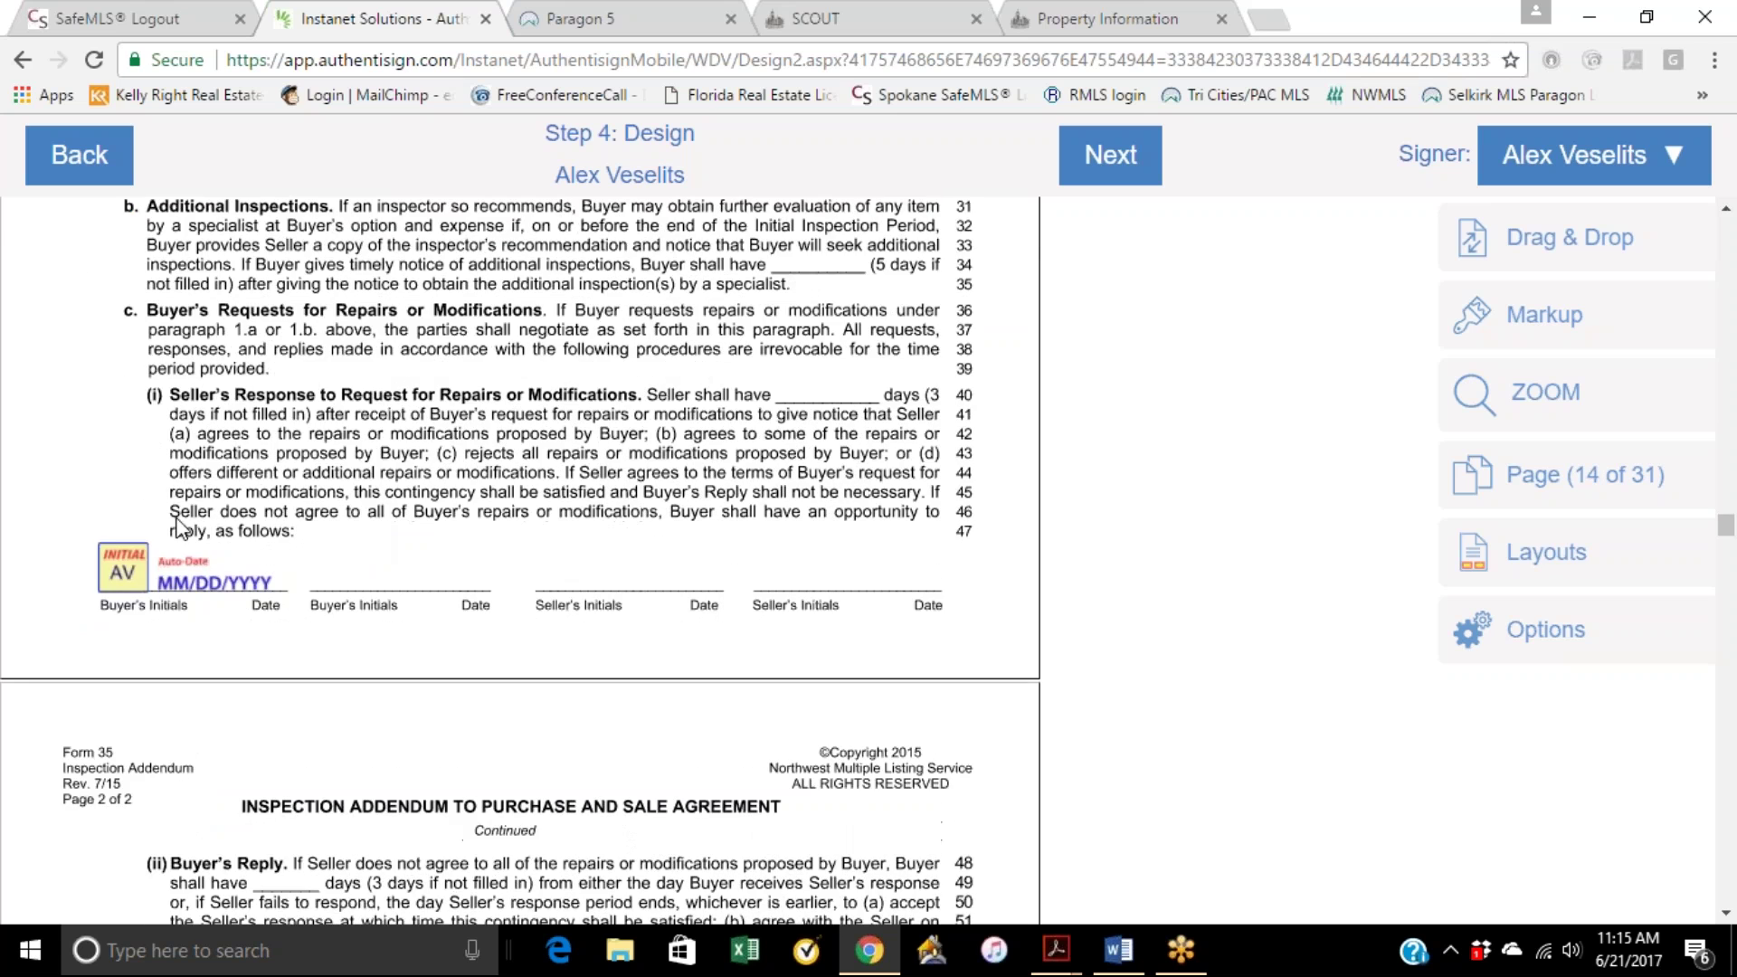
pyautogui.scroll(-7, 199, 556)
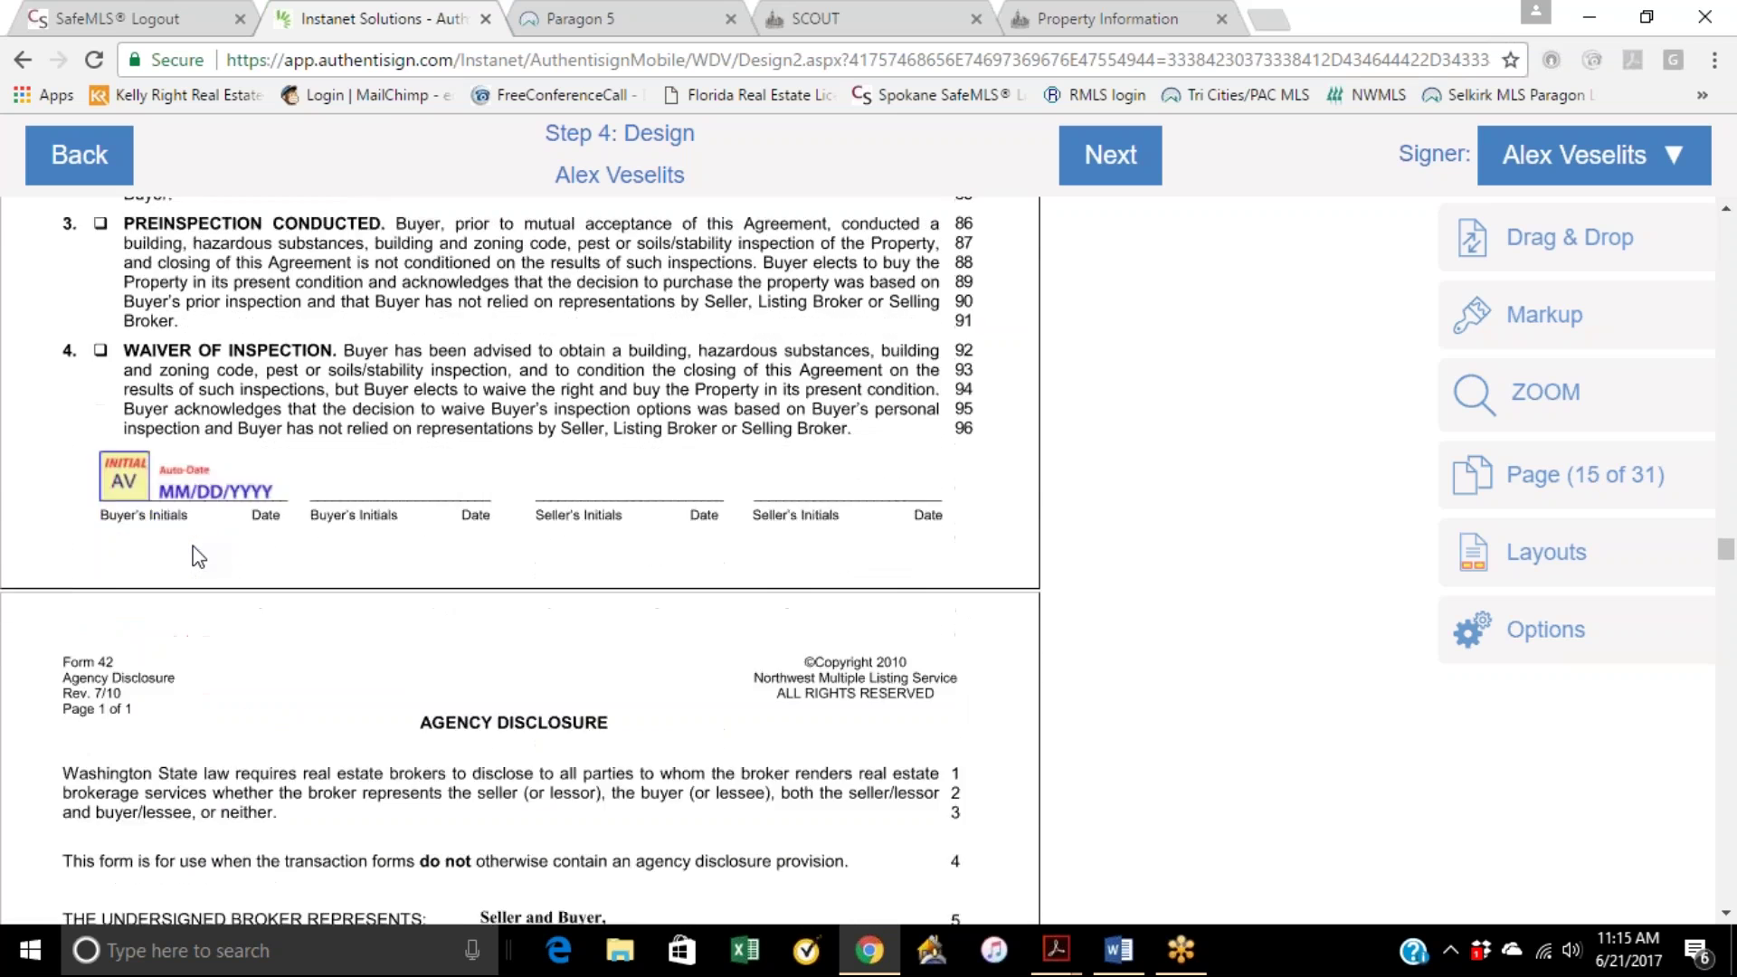
pyautogui.scroll(-5, 199, 557)
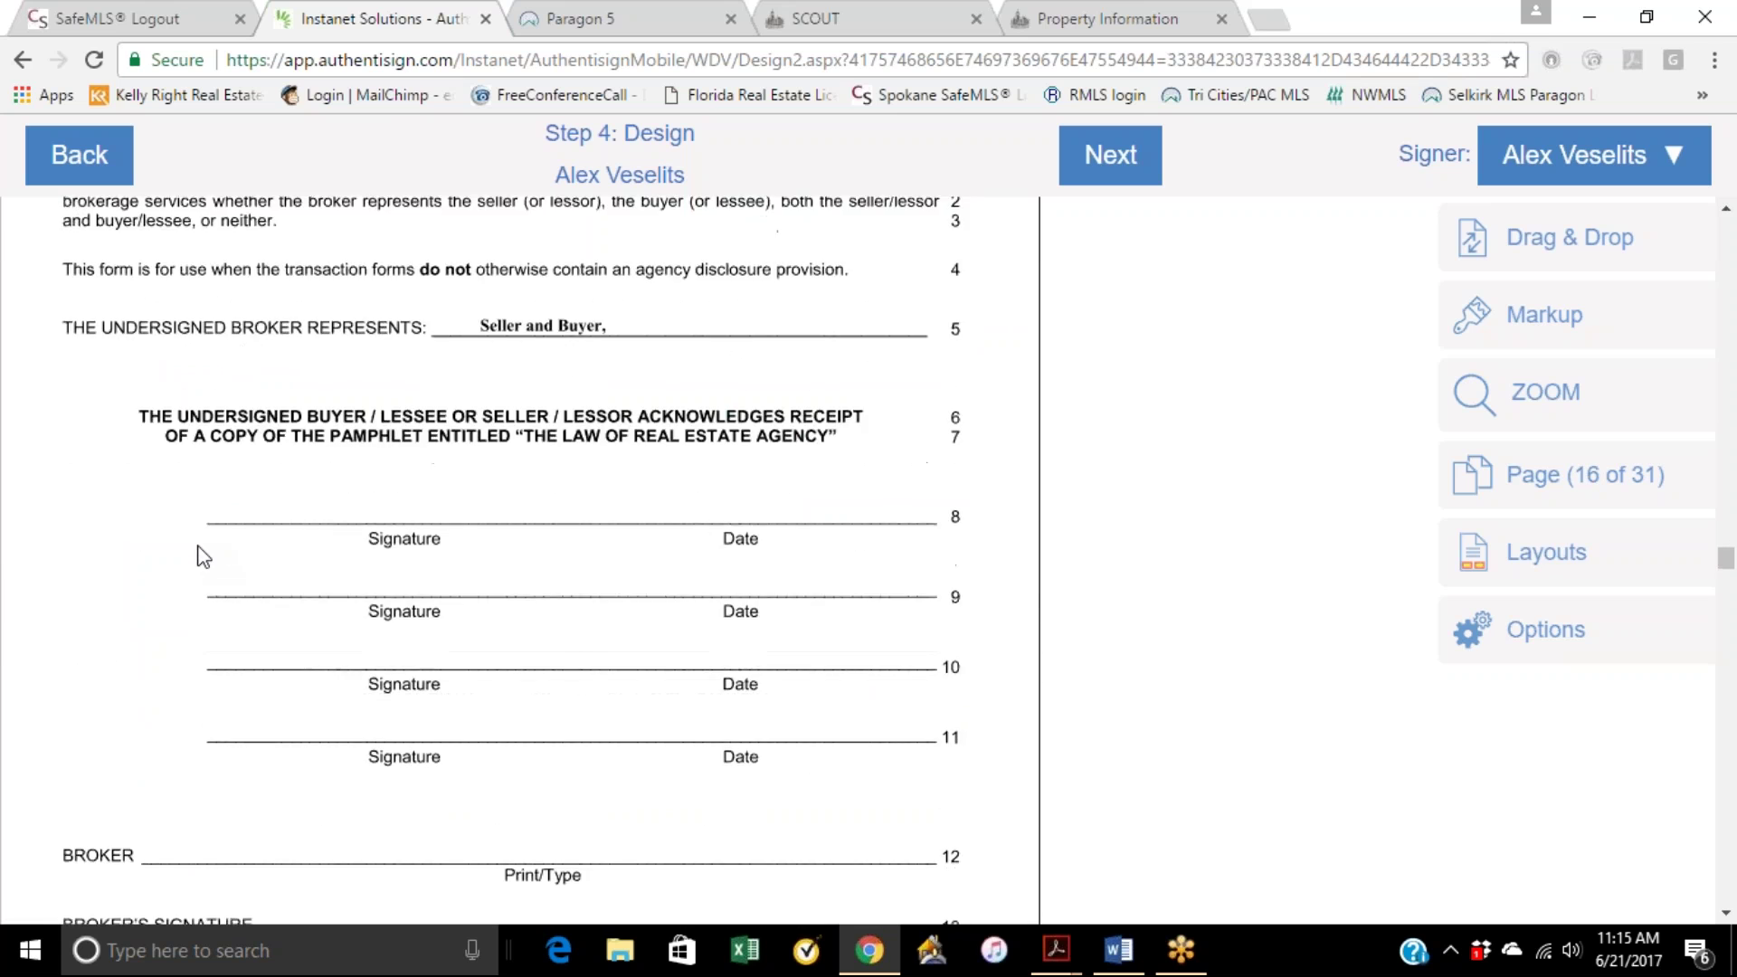
pyautogui.scroll(4, 201, 555)
# Step: Place the buyer's sign-here field on signature line 8 and an auto-date on its Date
pyautogui.click(1542, 167)
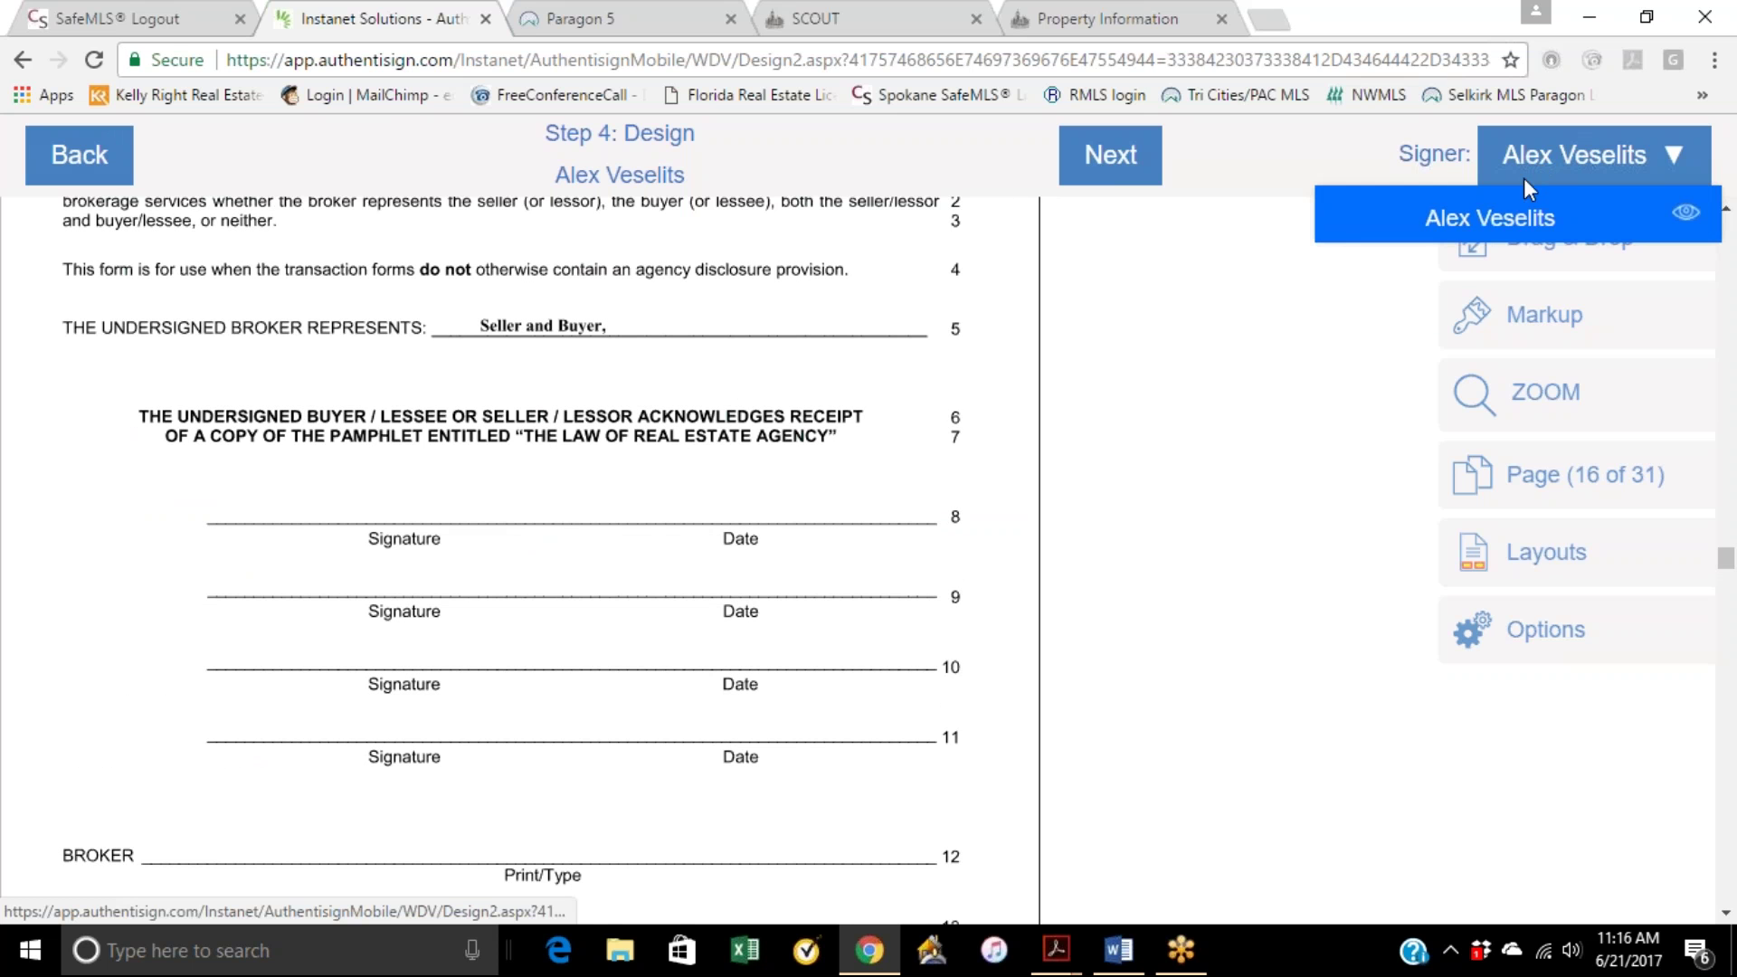
pyautogui.click(1503, 226)
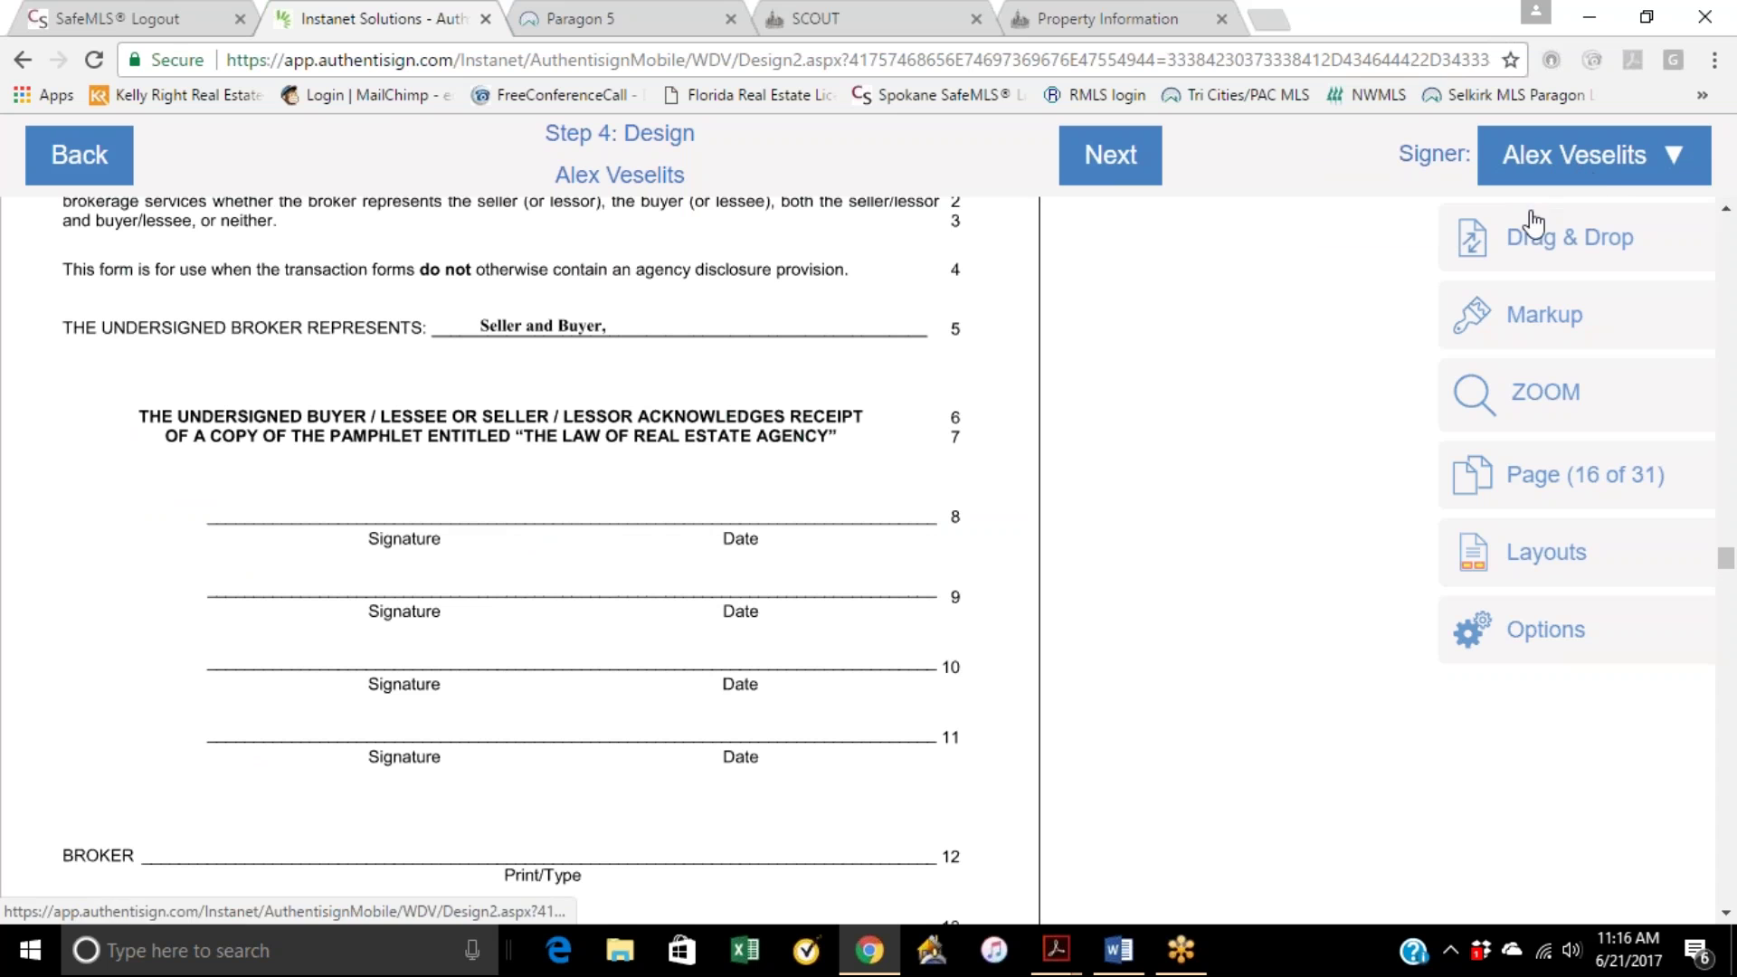
pyautogui.click(1533, 237)
pyautogui.moveTo(1092, 256)
pyautogui.mouseDown()
pyautogui.moveTo(860, 351)
pyautogui.moveTo(358, 416)
pyautogui.moveTo(276, 398)
pyautogui.mouseUp()
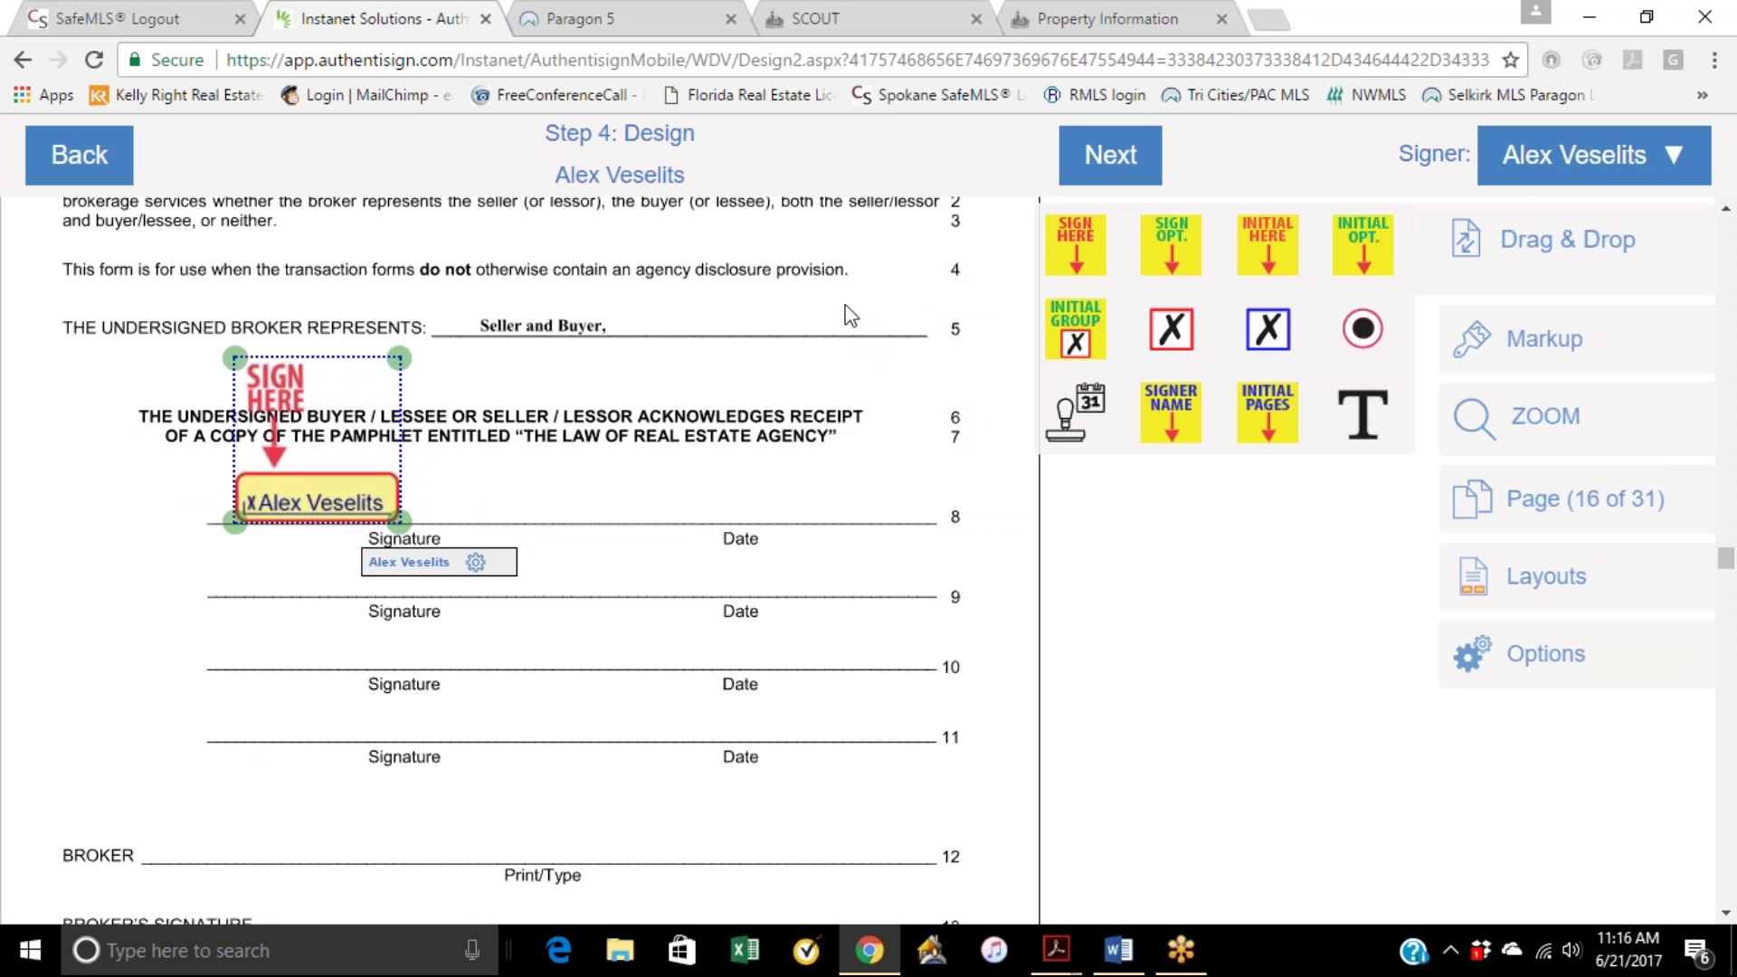
pyautogui.moveTo(1074, 412); pyautogui.dragTo(746, 508)
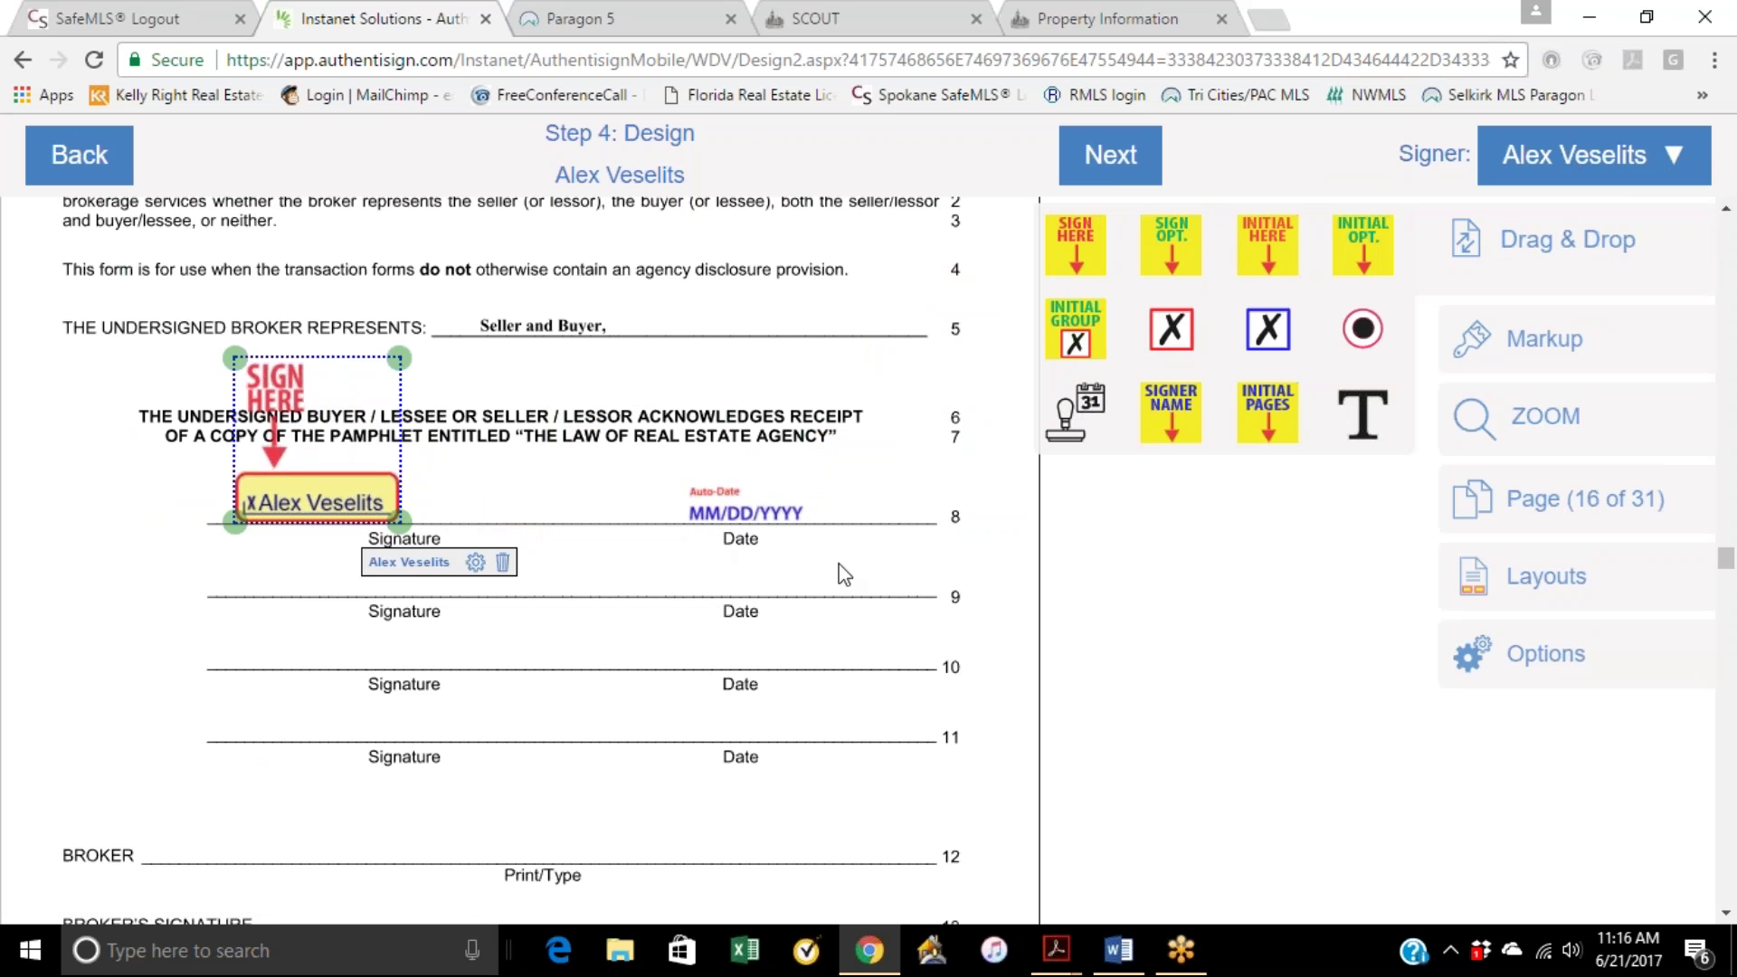
# Step: Delete a misplaced initials field from a lower signature line and add a checkbox field
pyautogui.moveTo(1263, 258)
pyautogui.mouseDown()
pyautogui.moveTo(992, 466)
pyautogui.moveTo(289, 756)
pyautogui.moveTo(262, 715)
pyautogui.moveTo(271, 653)
pyautogui.mouseUp()
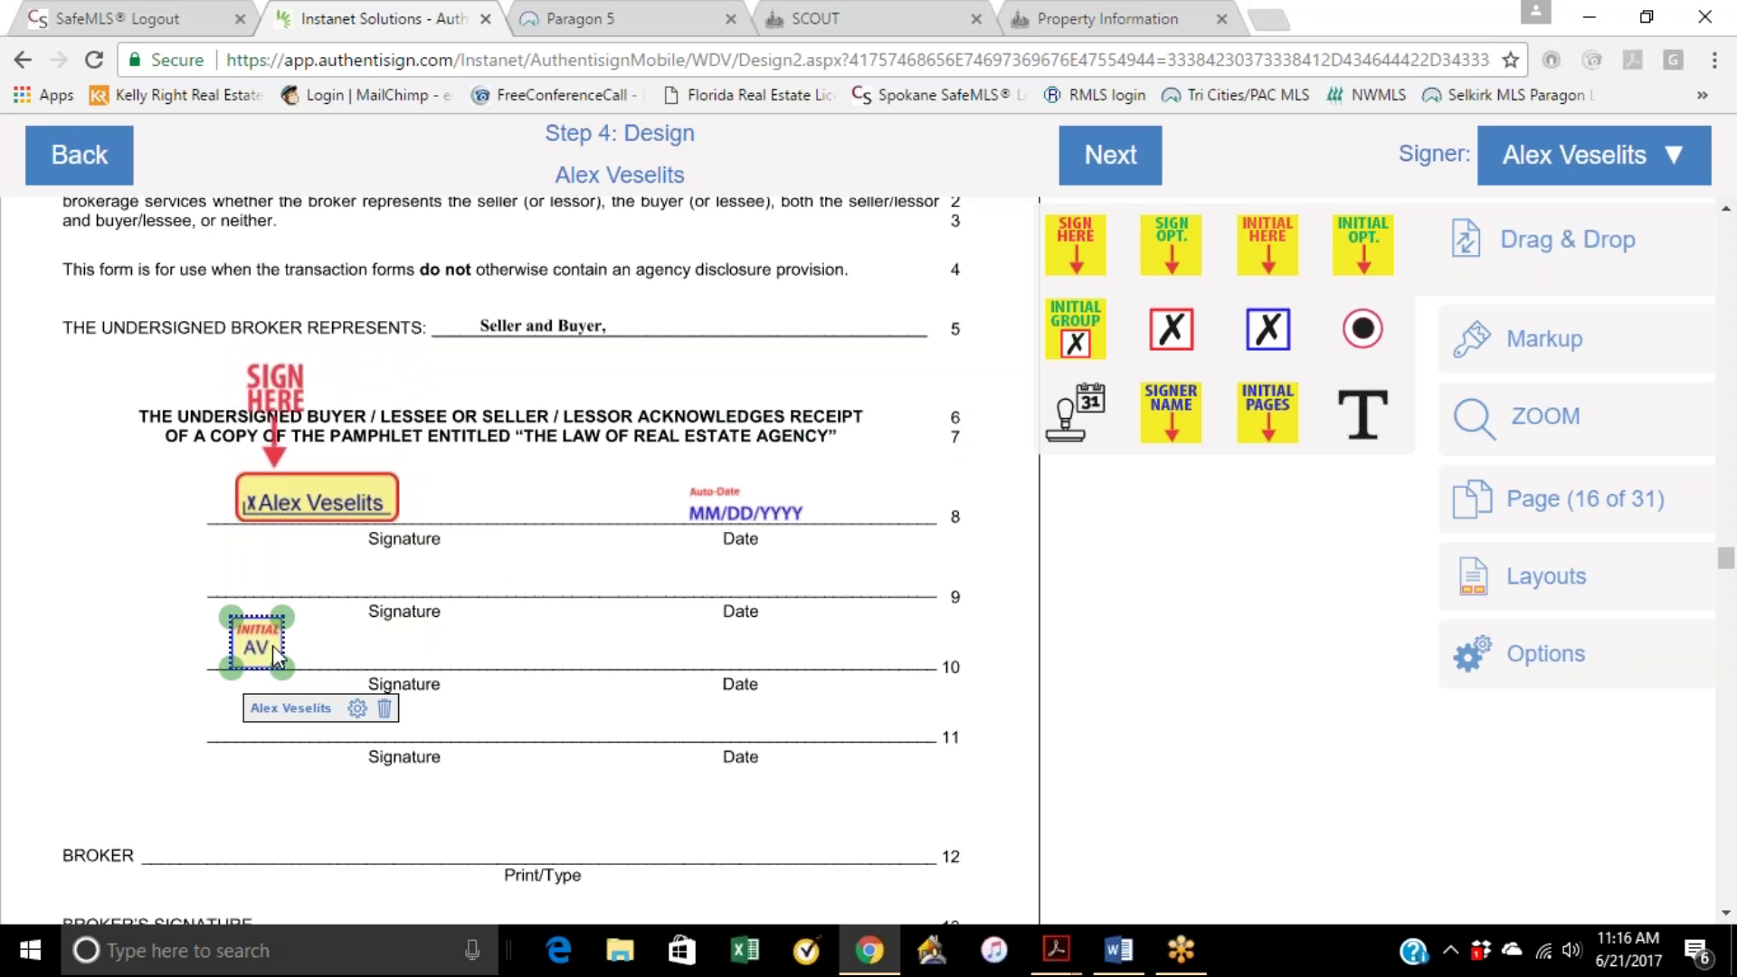
pyautogui.rightClick(274, 654)
pyautogui.click(358, 620)
pyautogui.click(385, 708)
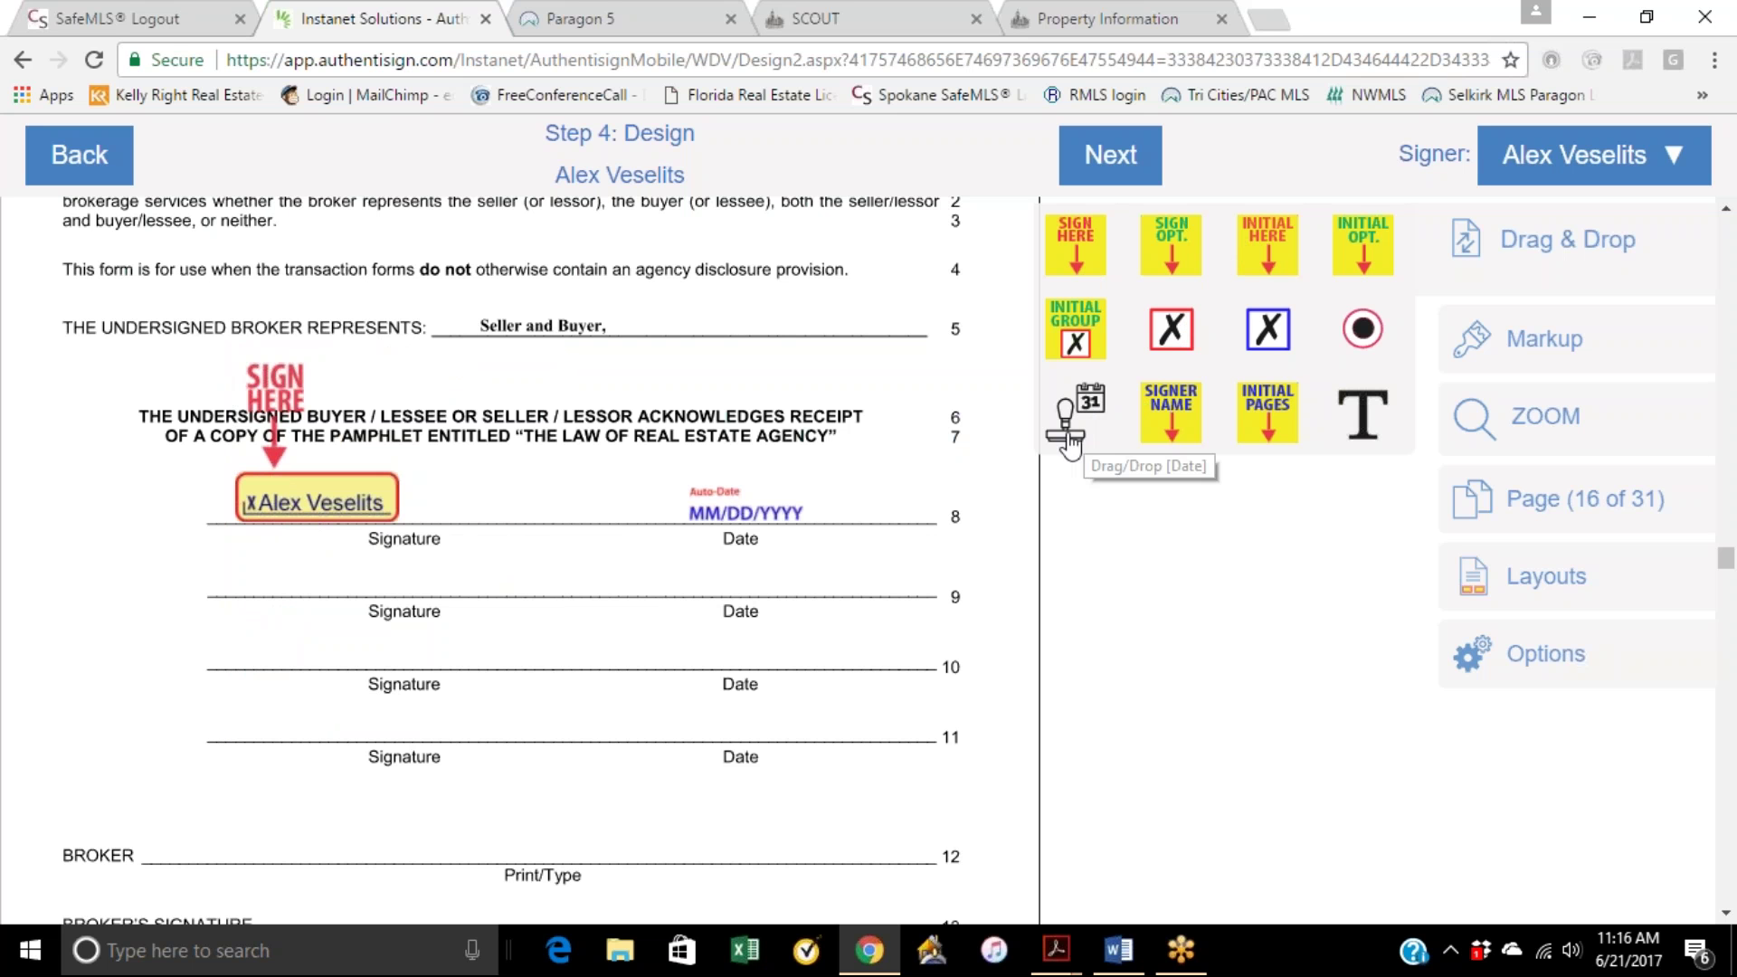
pyautogui.moveTo(1170, 330)
pyautogui.mouseDown()
pyautogui.moveTo(468, 665)
pyautogui.moveTo(20, 244)
pyautogui.moveTo(91, 326)
pyautogui.mouseUp()
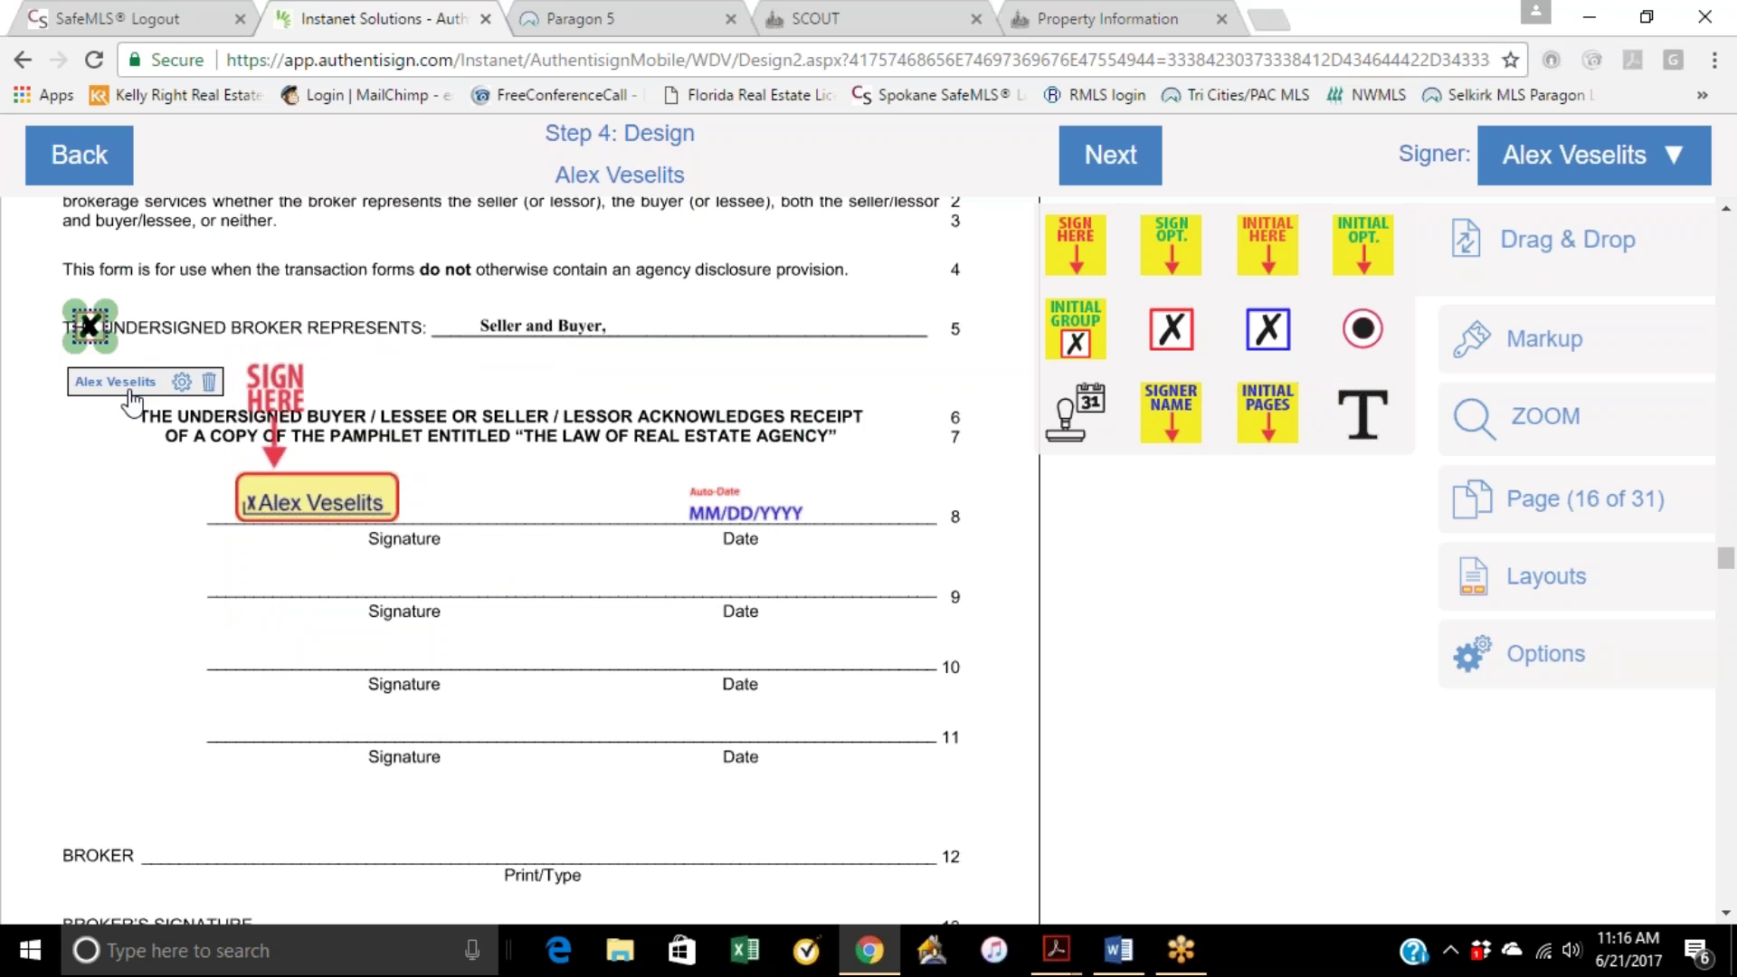
# Step: Delete the stray checkbox, then place and remove a trial checkbox on page 15 item 2
pyautogui.click(208, 381)
pyautogui.scroll(10, 220, 472)
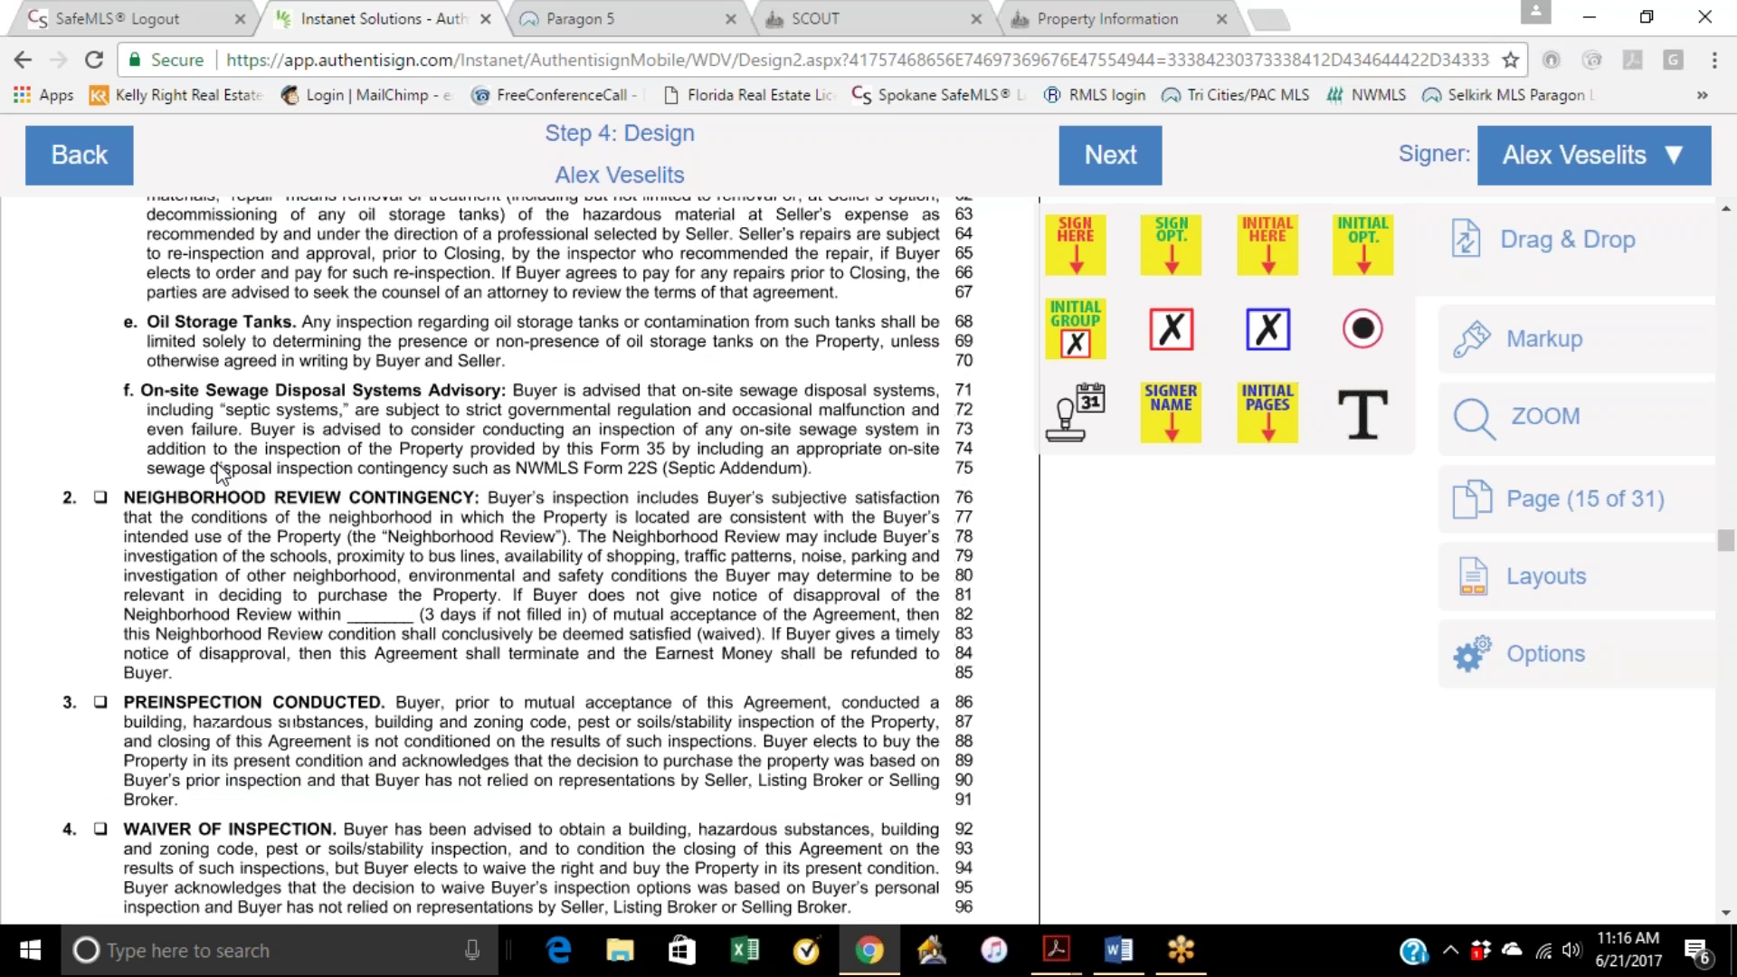
pyautogui.scroll(-3, 220, 472)
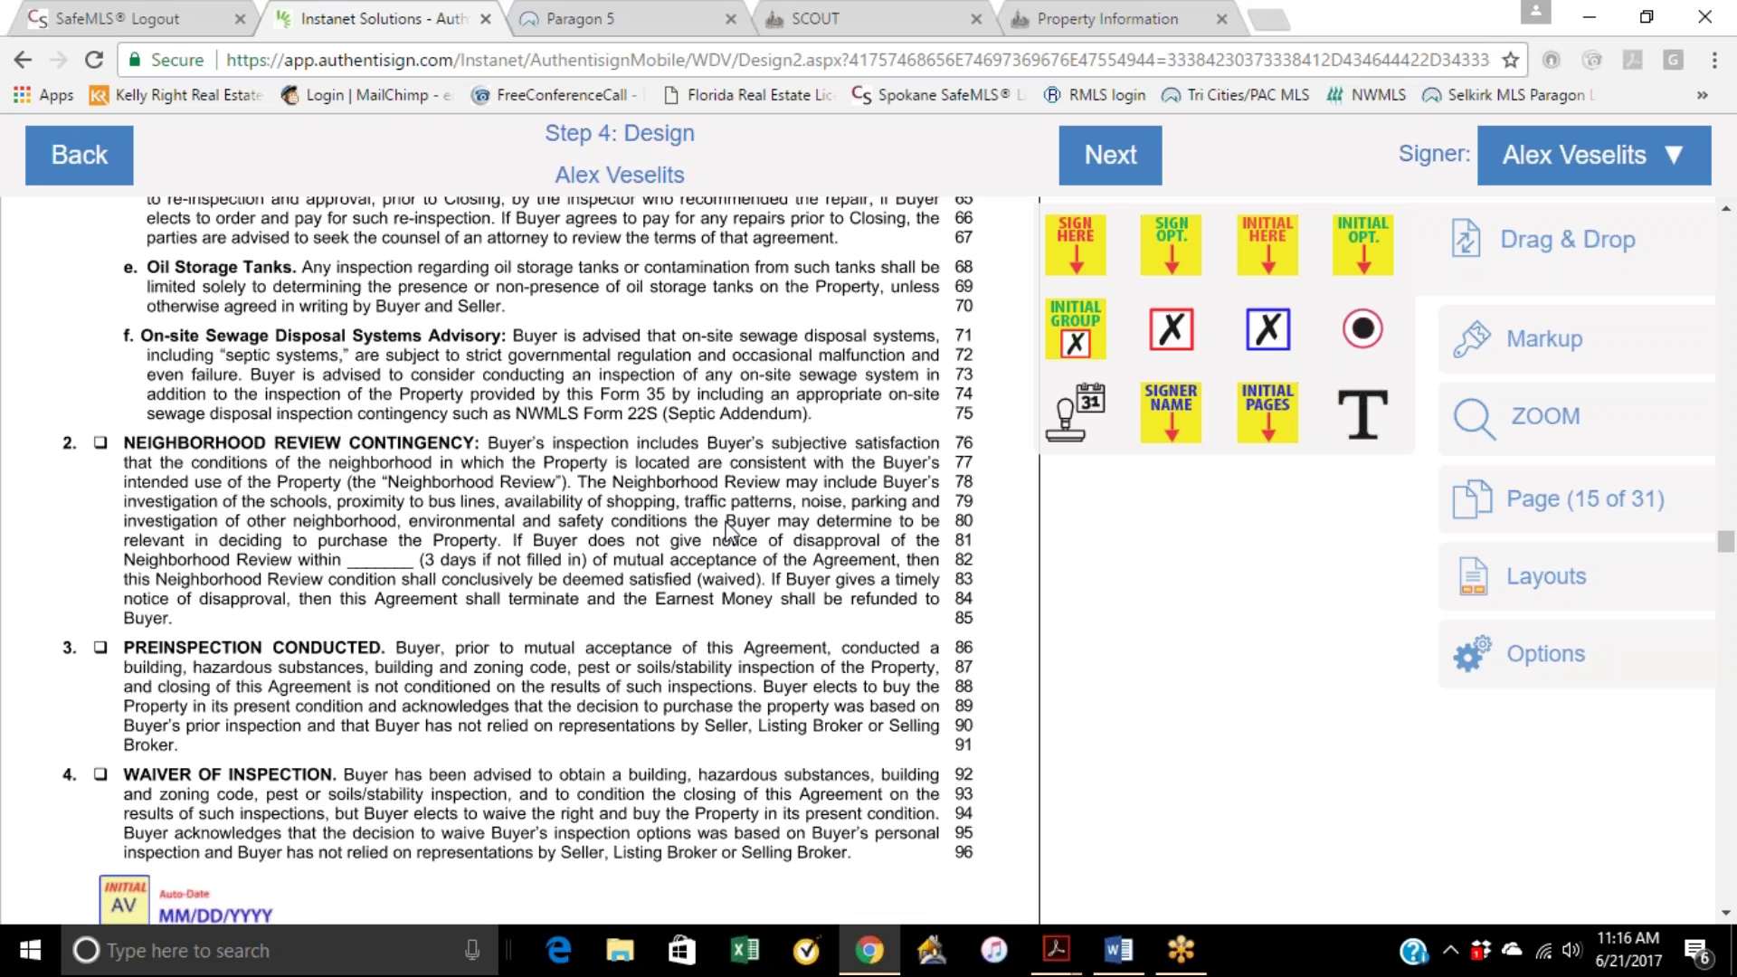
pyautogui.moveTo(1253, 337); pyautogui.dragTo(101, 441)
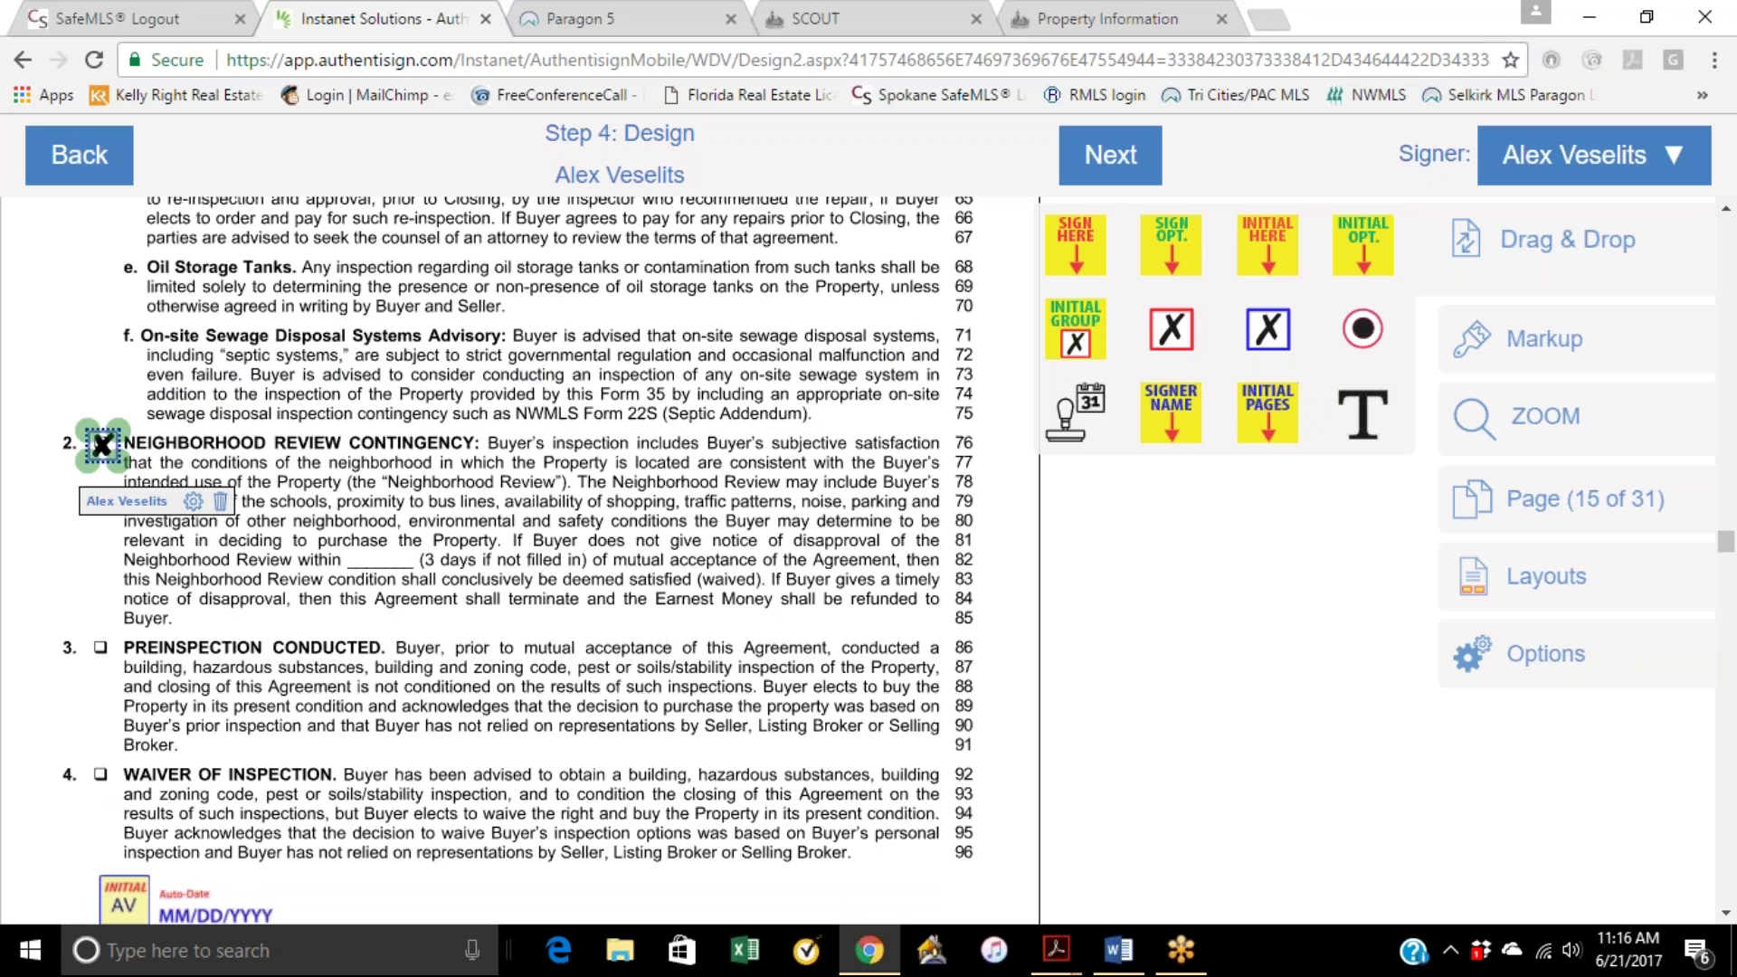
pyautogui.click(220, 501)
pyautogui.scroll(-1, 503, 520)
pyautogui.scroll(-5, 503, 520)
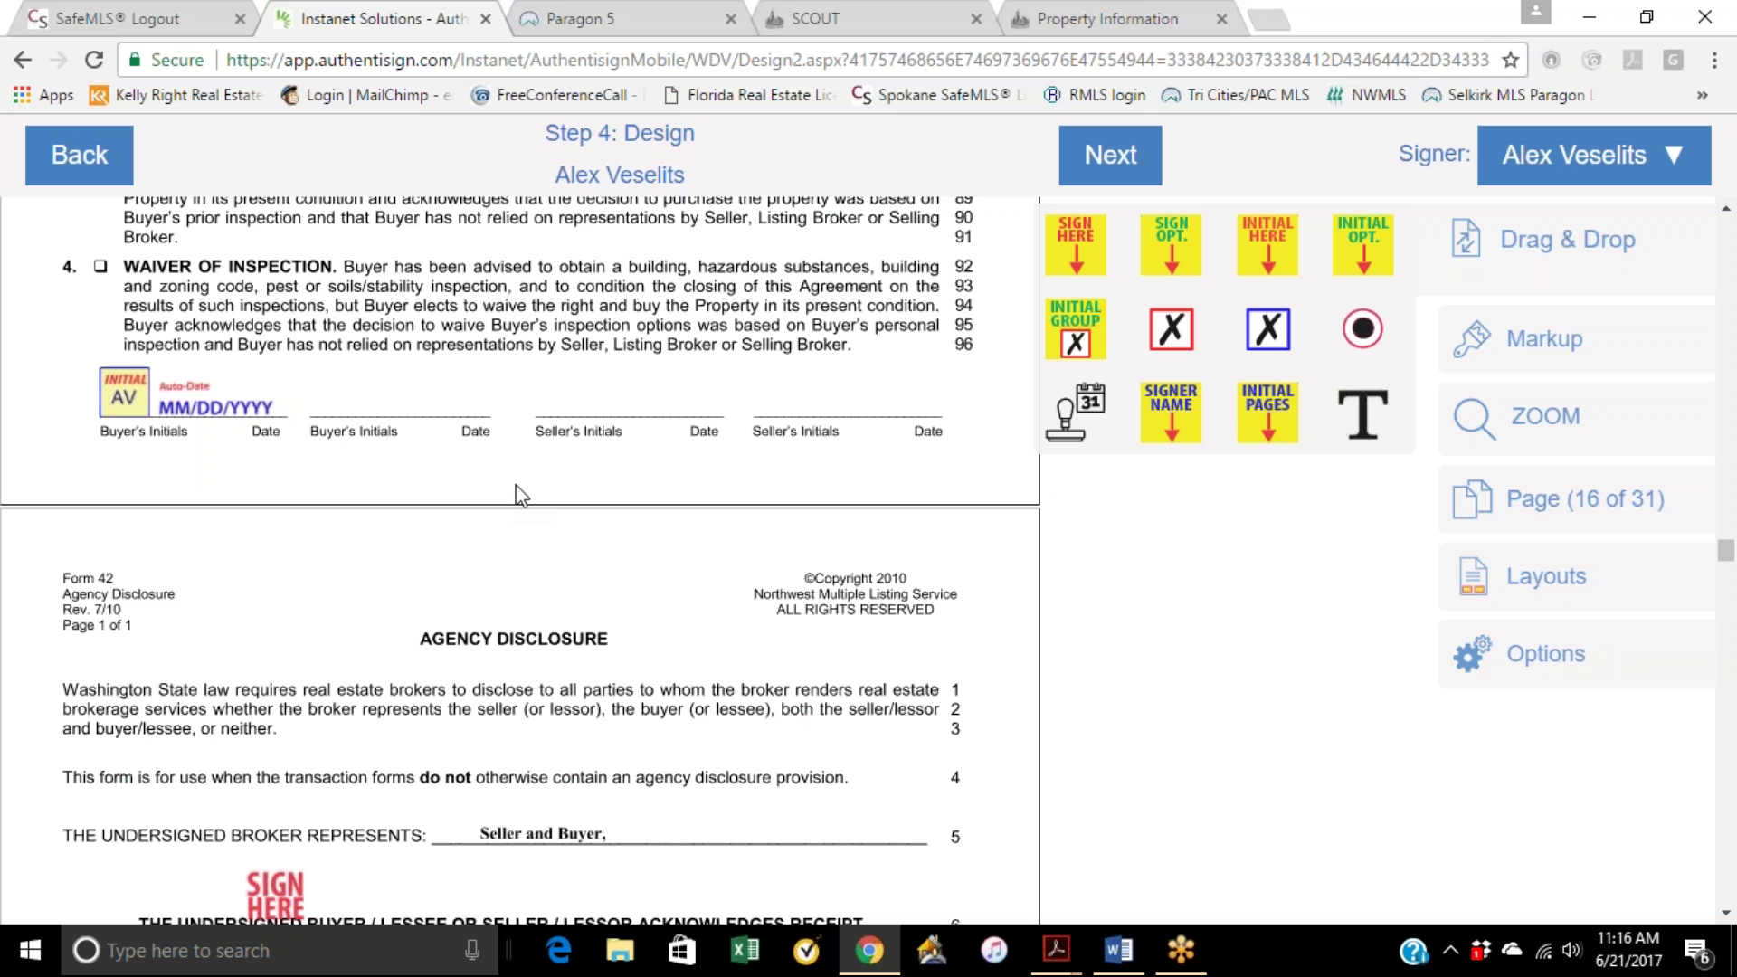
# Step: Add the buyer's initials and an auto-date field at the top of page 17
pyautogui.scroll(-5, 522, 495)
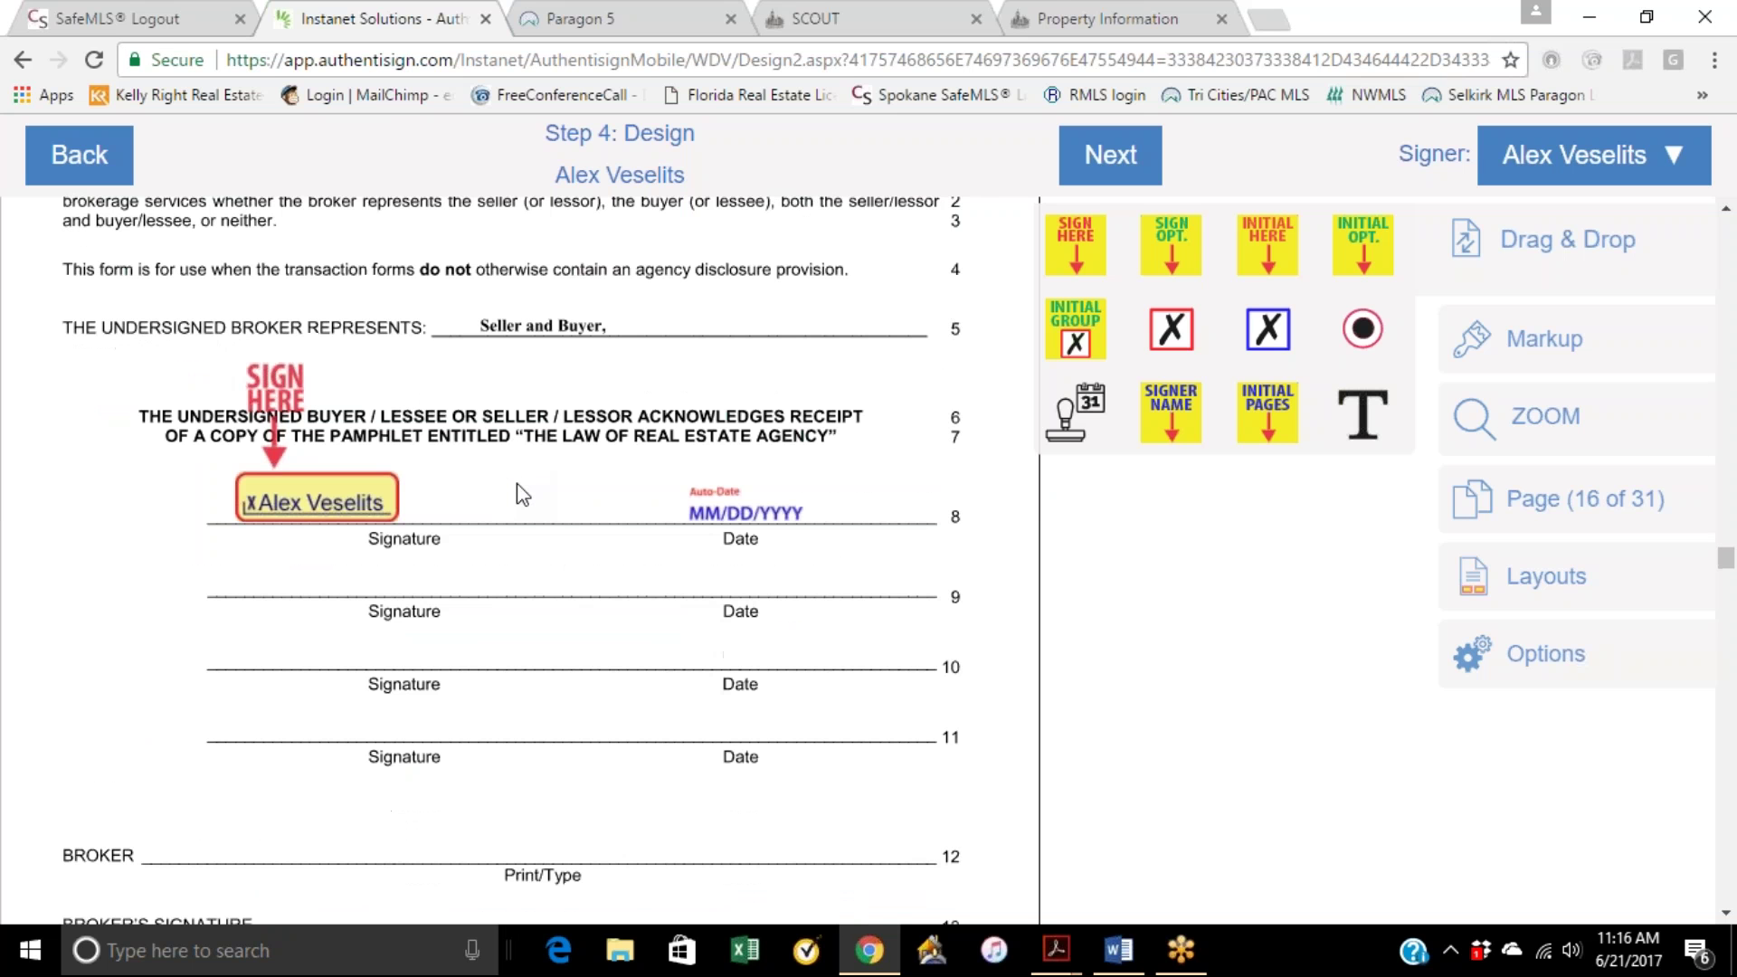
pyautogui.scroll(-4, 517, 489)
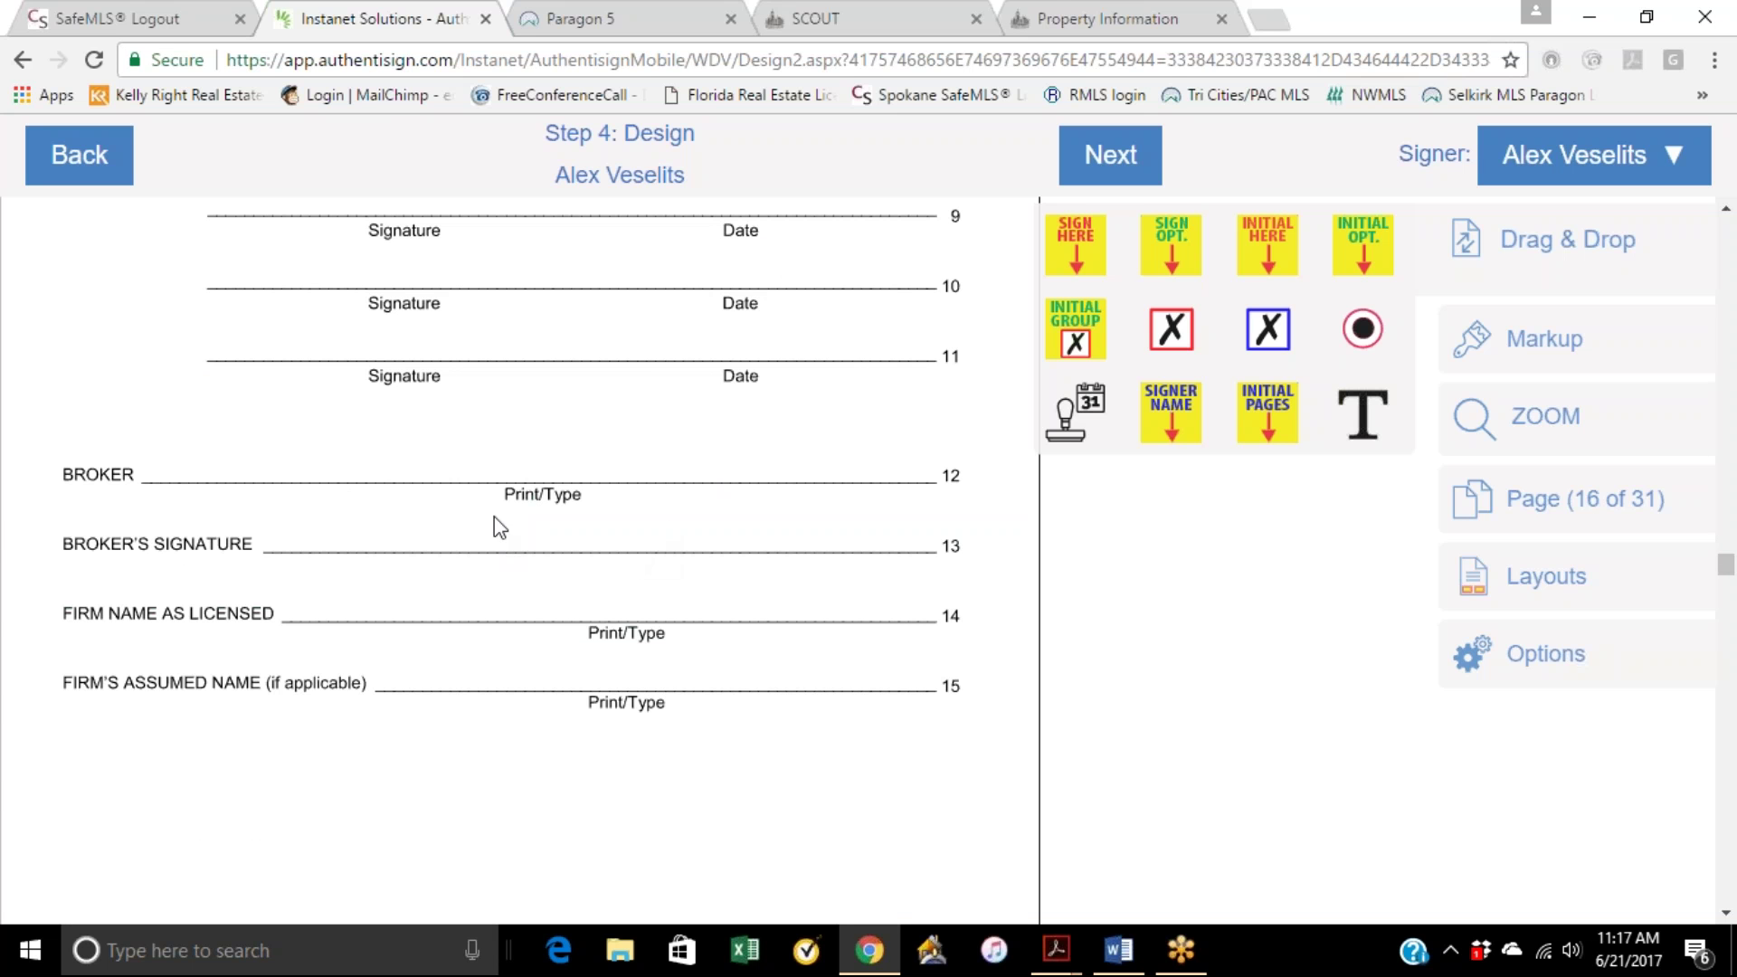
pyautogui.scroll(-7, 594, 525)
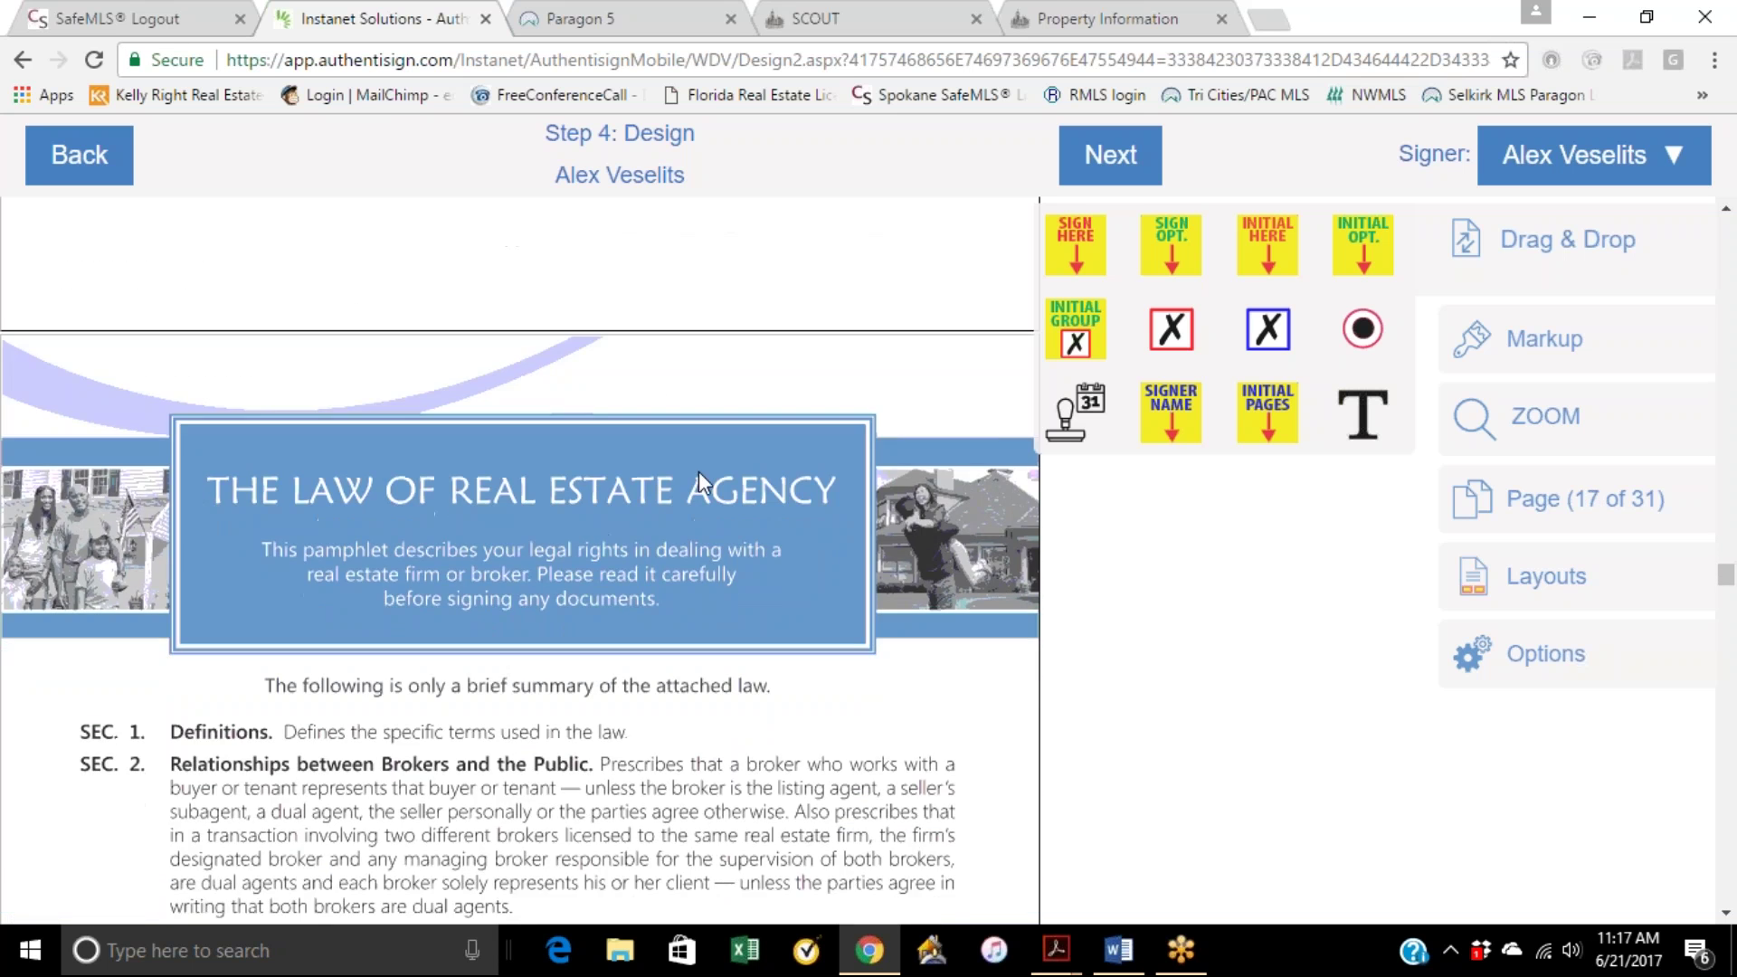
pyautogui.moveTo(1267, 244); pyautogui.dragTo(586, 384)
pyautogui.moveTo(1074, 412); pyautogui.dragTo(760, 389)
# Step: On page 24, add checkbox fields on line 39's YES box and the NO box near line 43
pyautogui.scroll(-15, 850, 566)
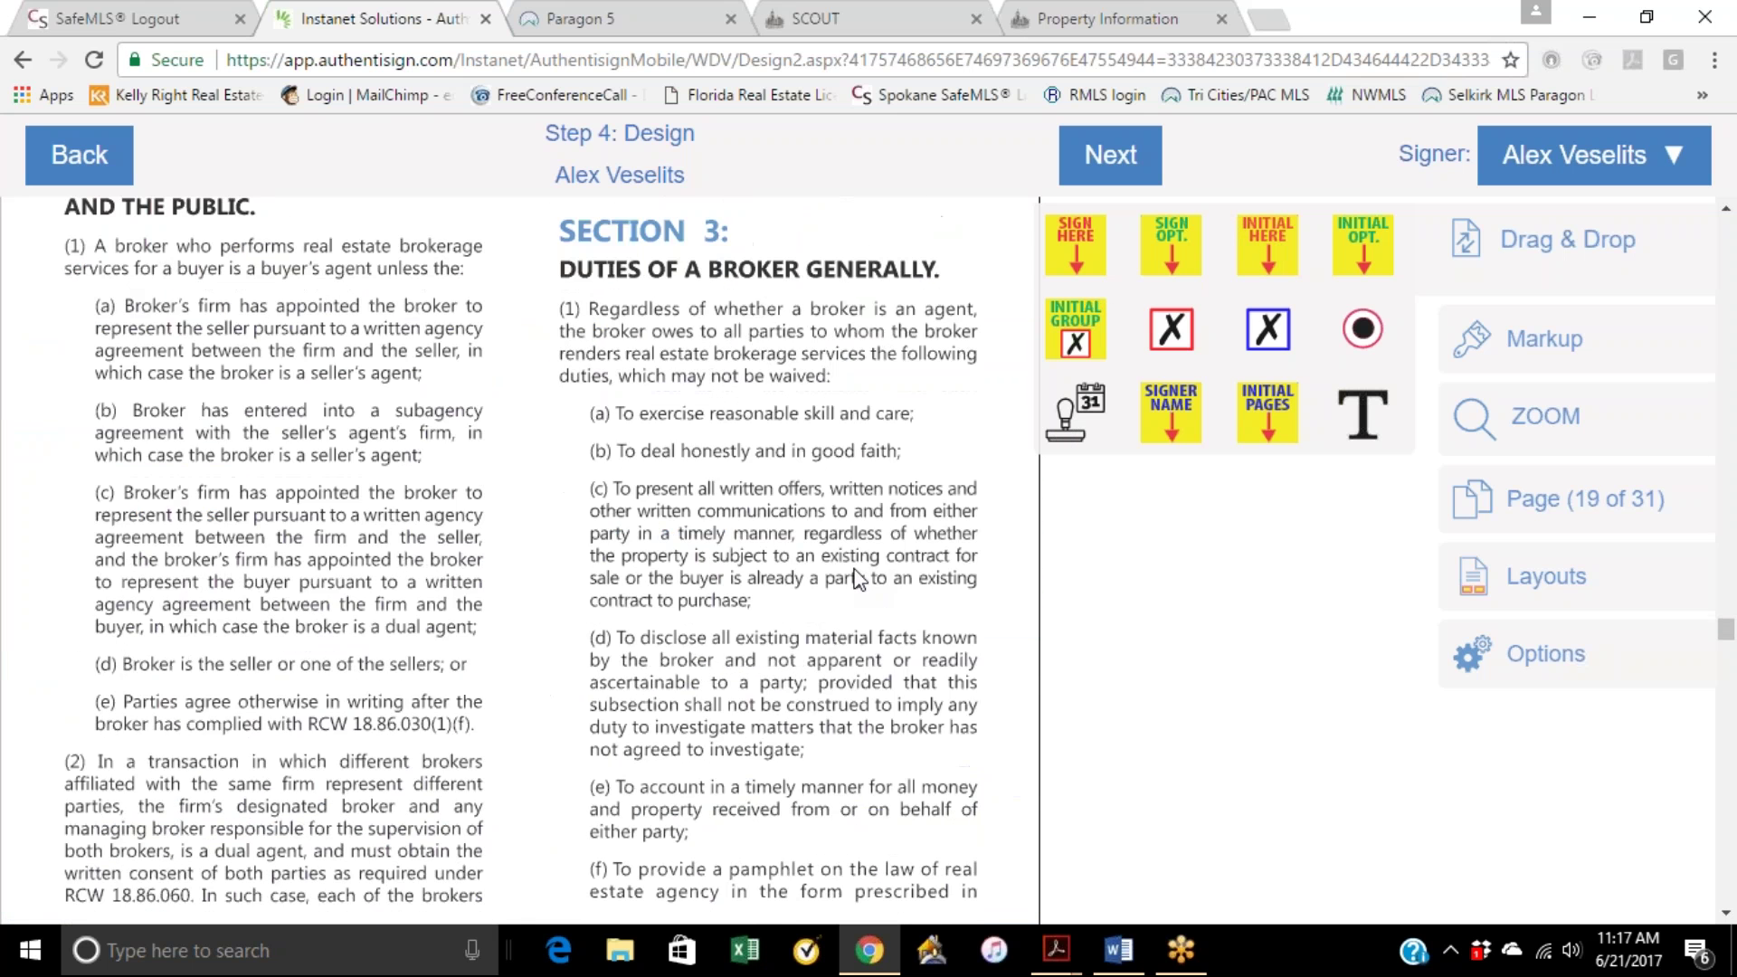
pyautogui.scroll(-15, 855, 578)
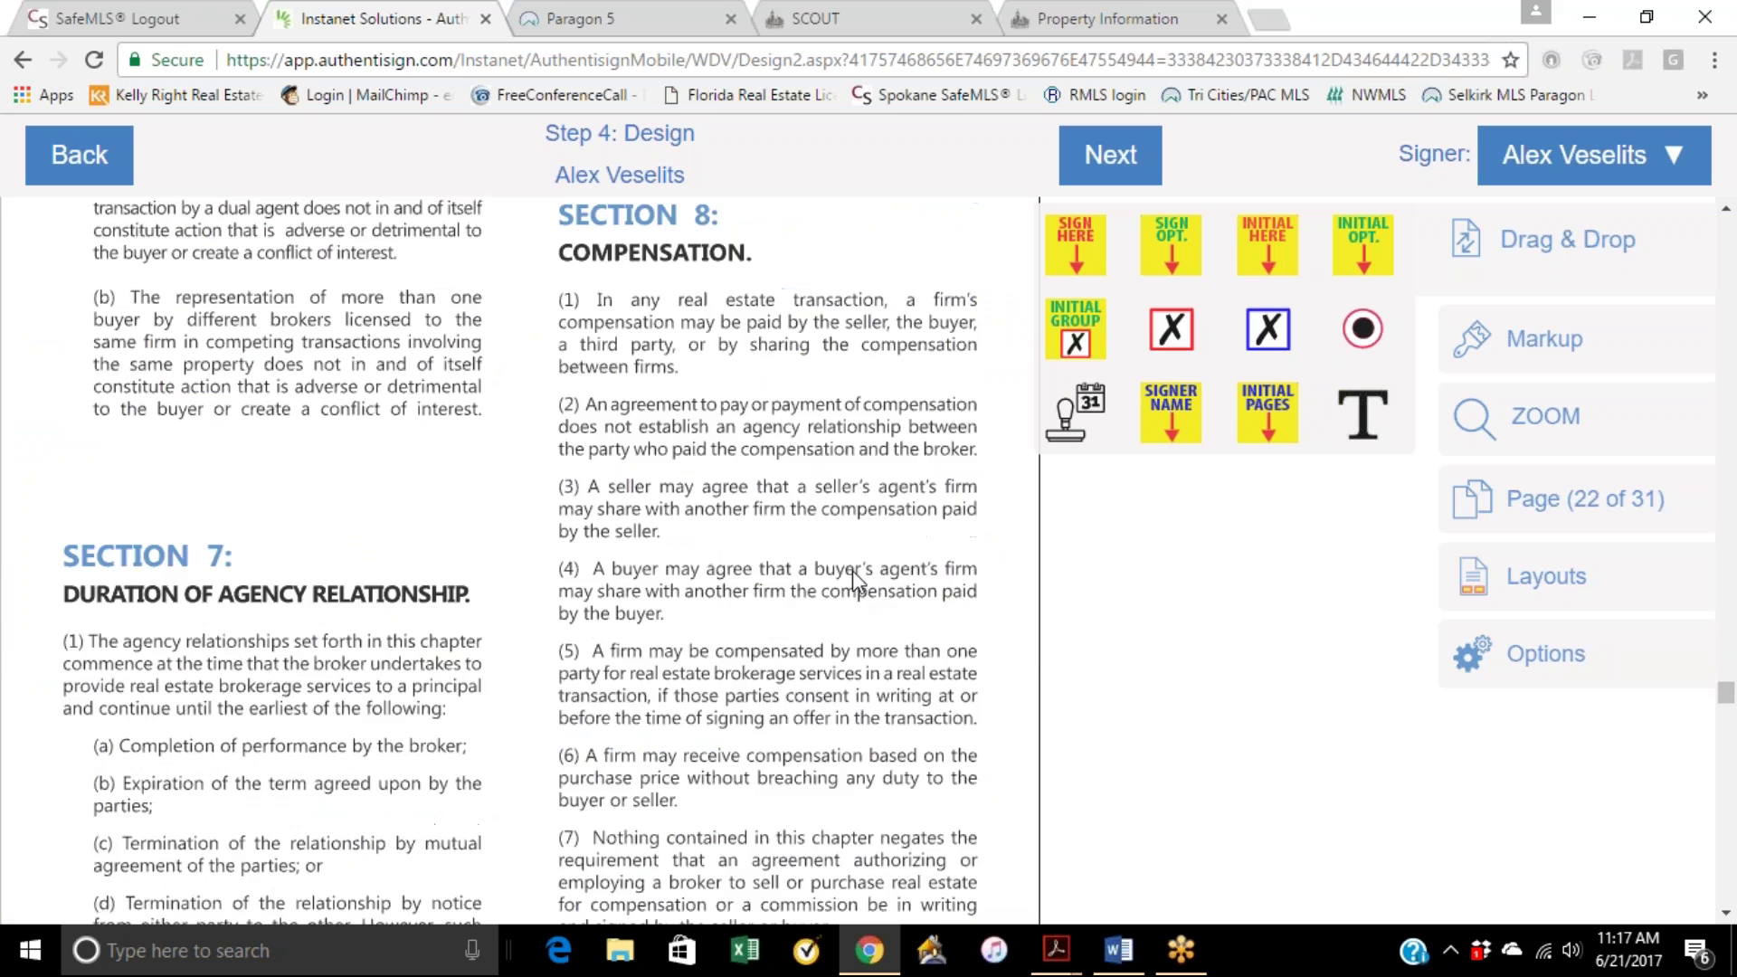
pyautogui.scroll(-10, 852, 587)
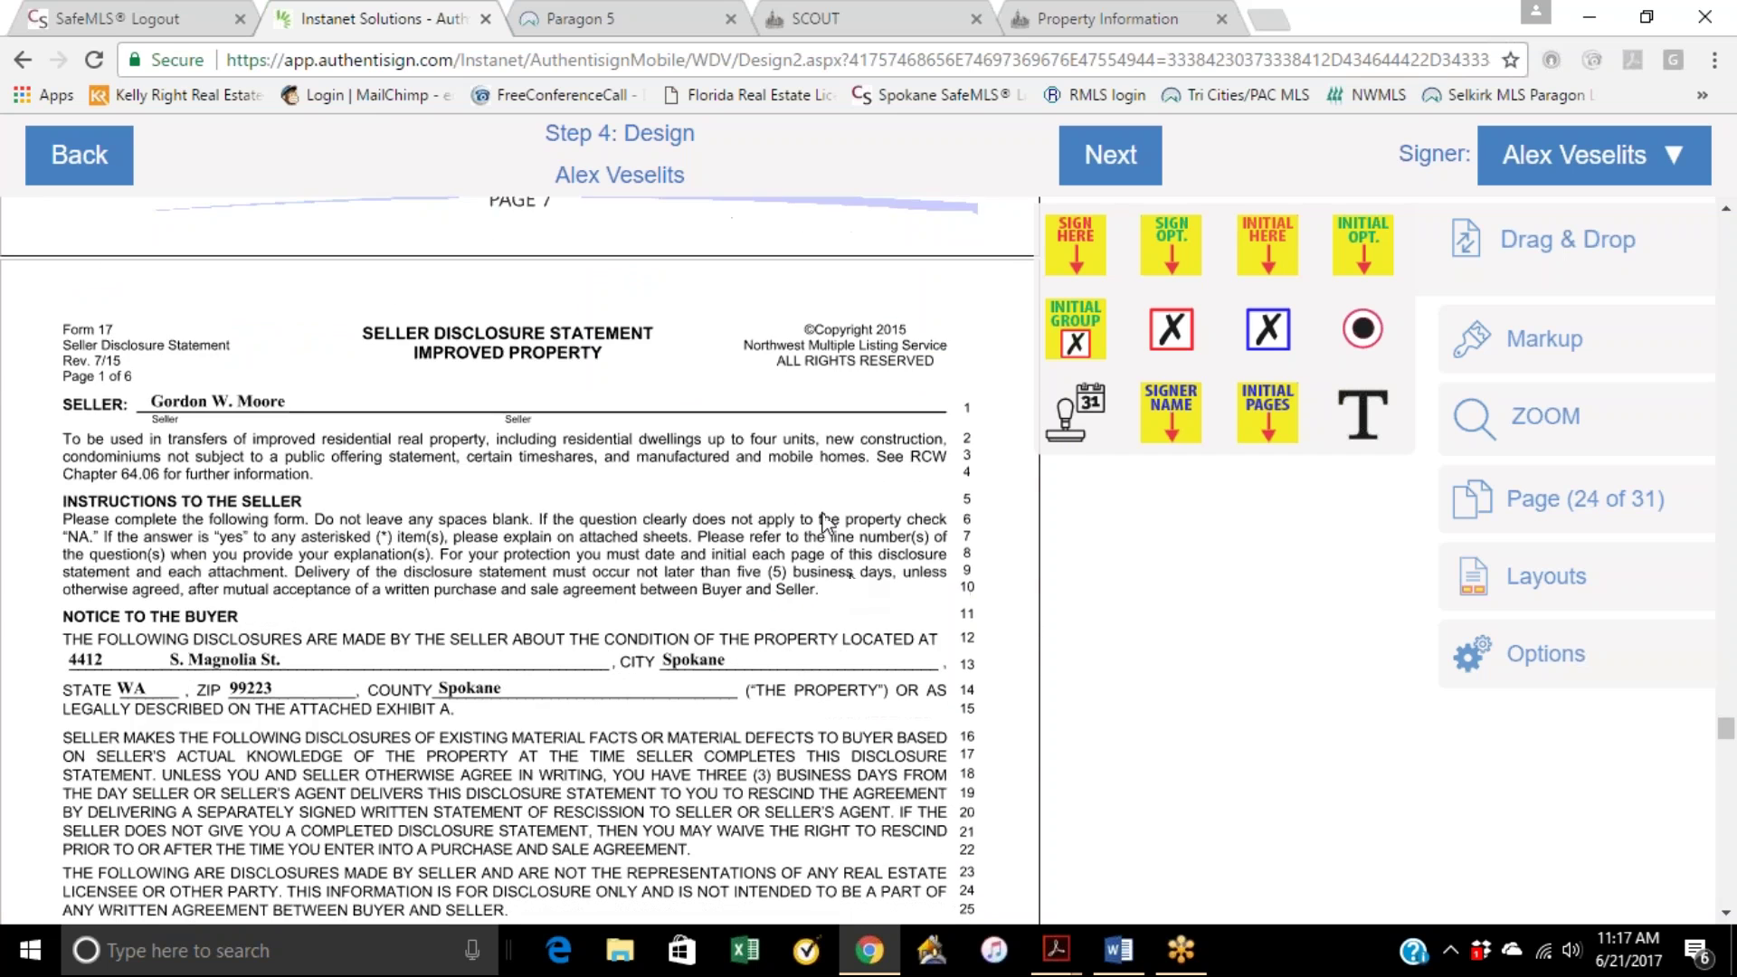
pyautogui.scroll(-1, 736, 493)
pyautogui.scroll(-6, 730, 485)
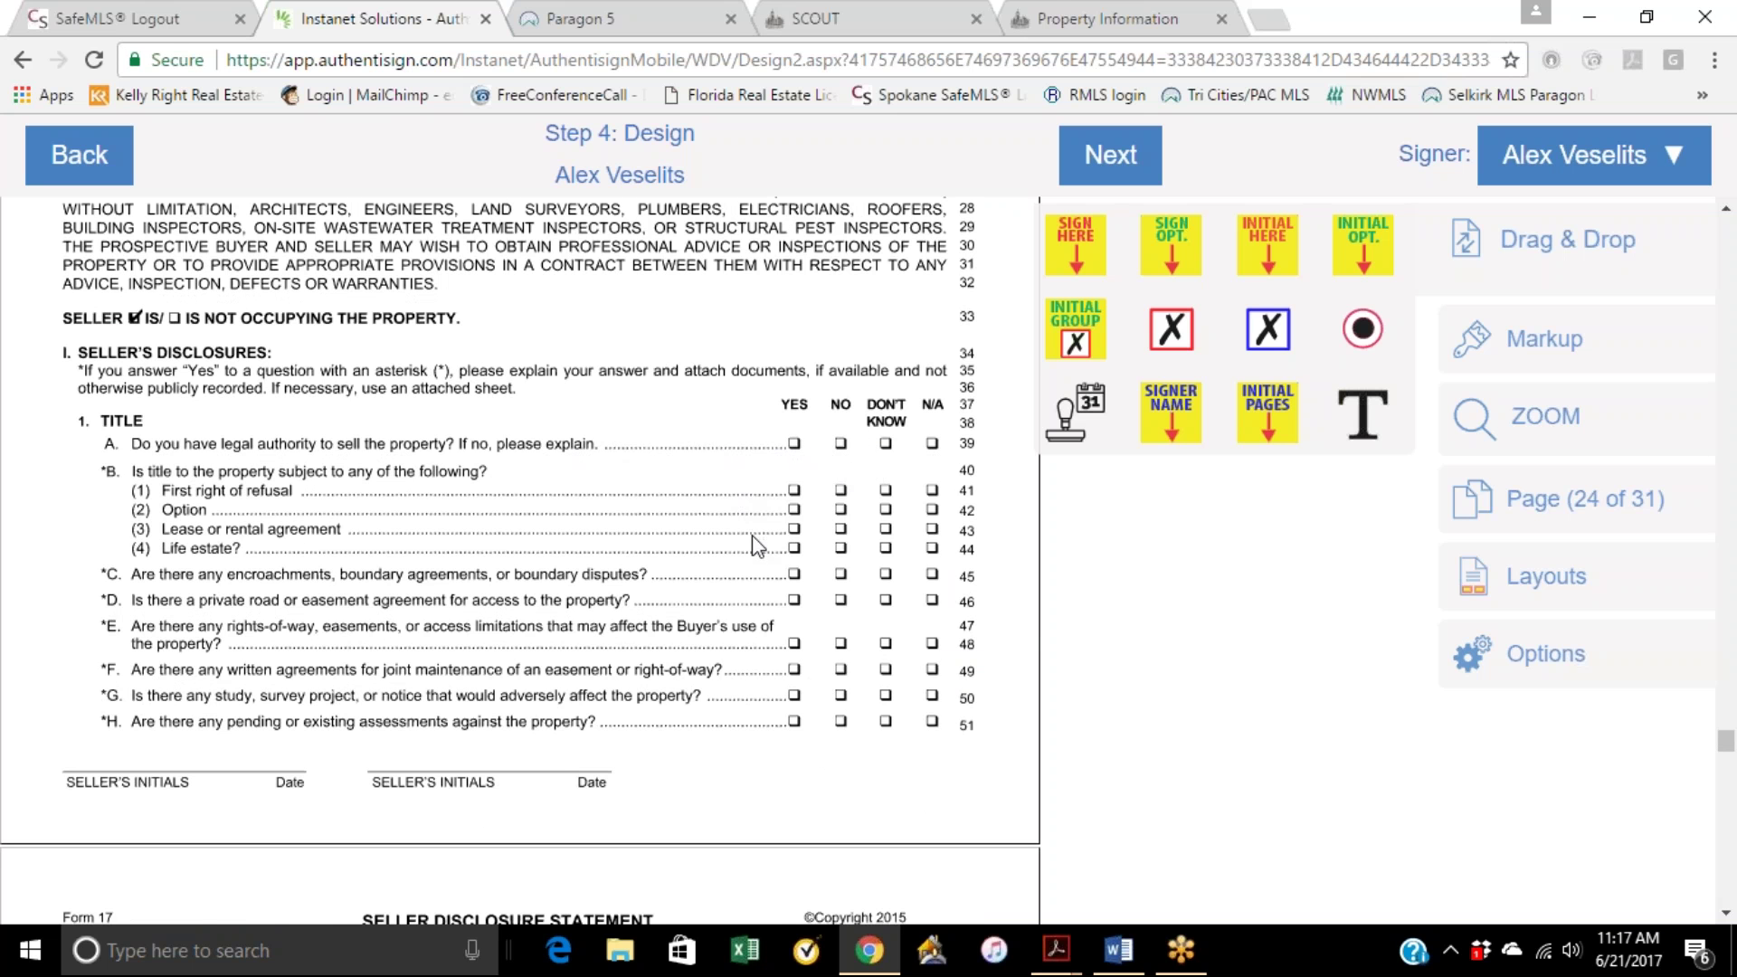
pyautogui.scroll(-6, 758, 545)
pyautogui.scroll(6, 839, 466)
pyautogui.moveTo(1267, 328); pyautogui.dragTo(823, 433)
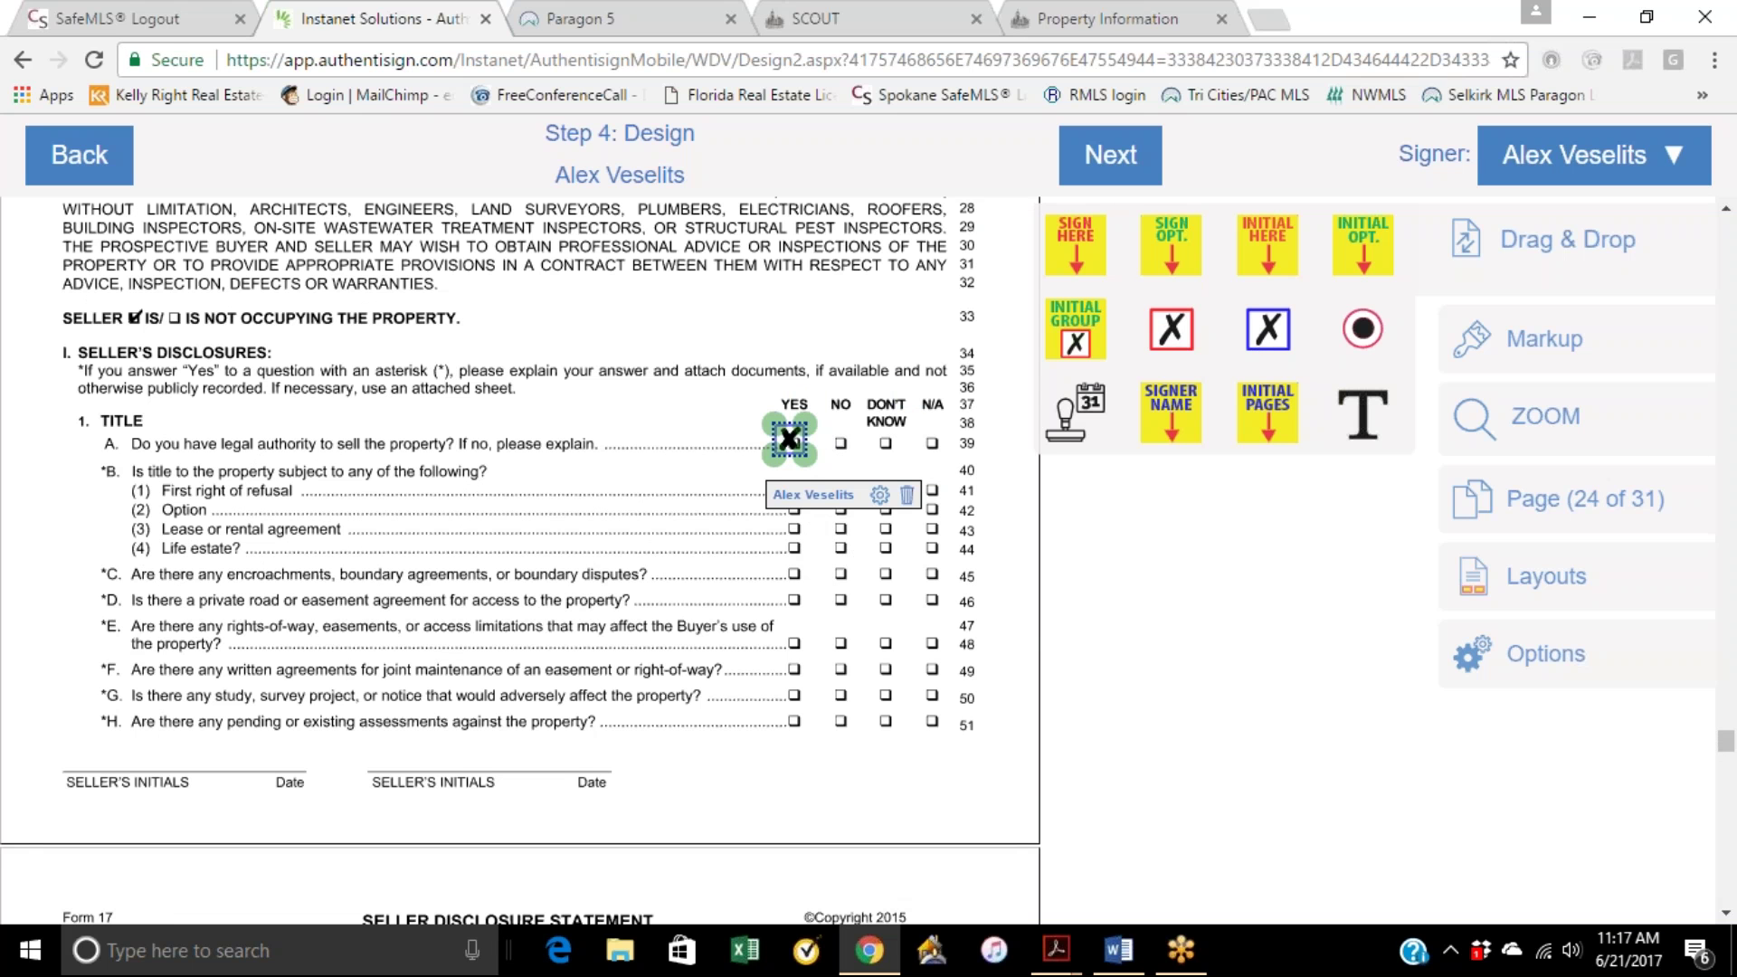
pyautogui.moveTo(1267, 328); pyautogui.dragTo(868, 558)
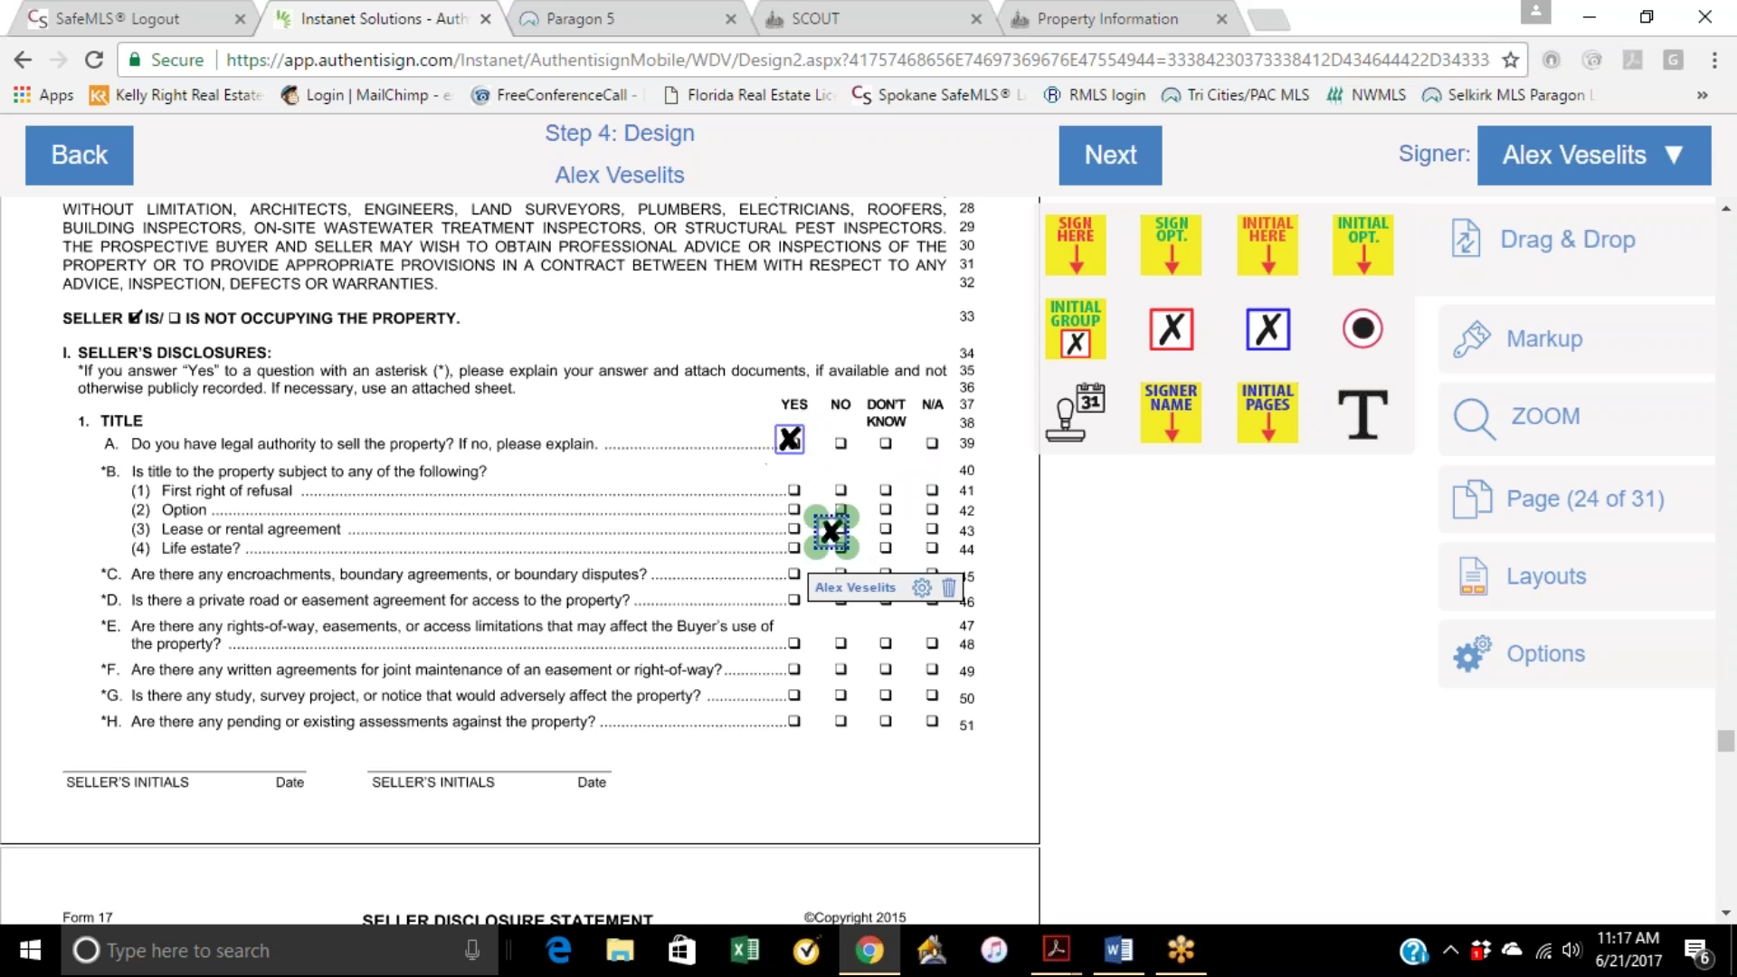
pyautogui.scroll(-7, 814, 543)
pyautogui.scroll(4, 810, 525)
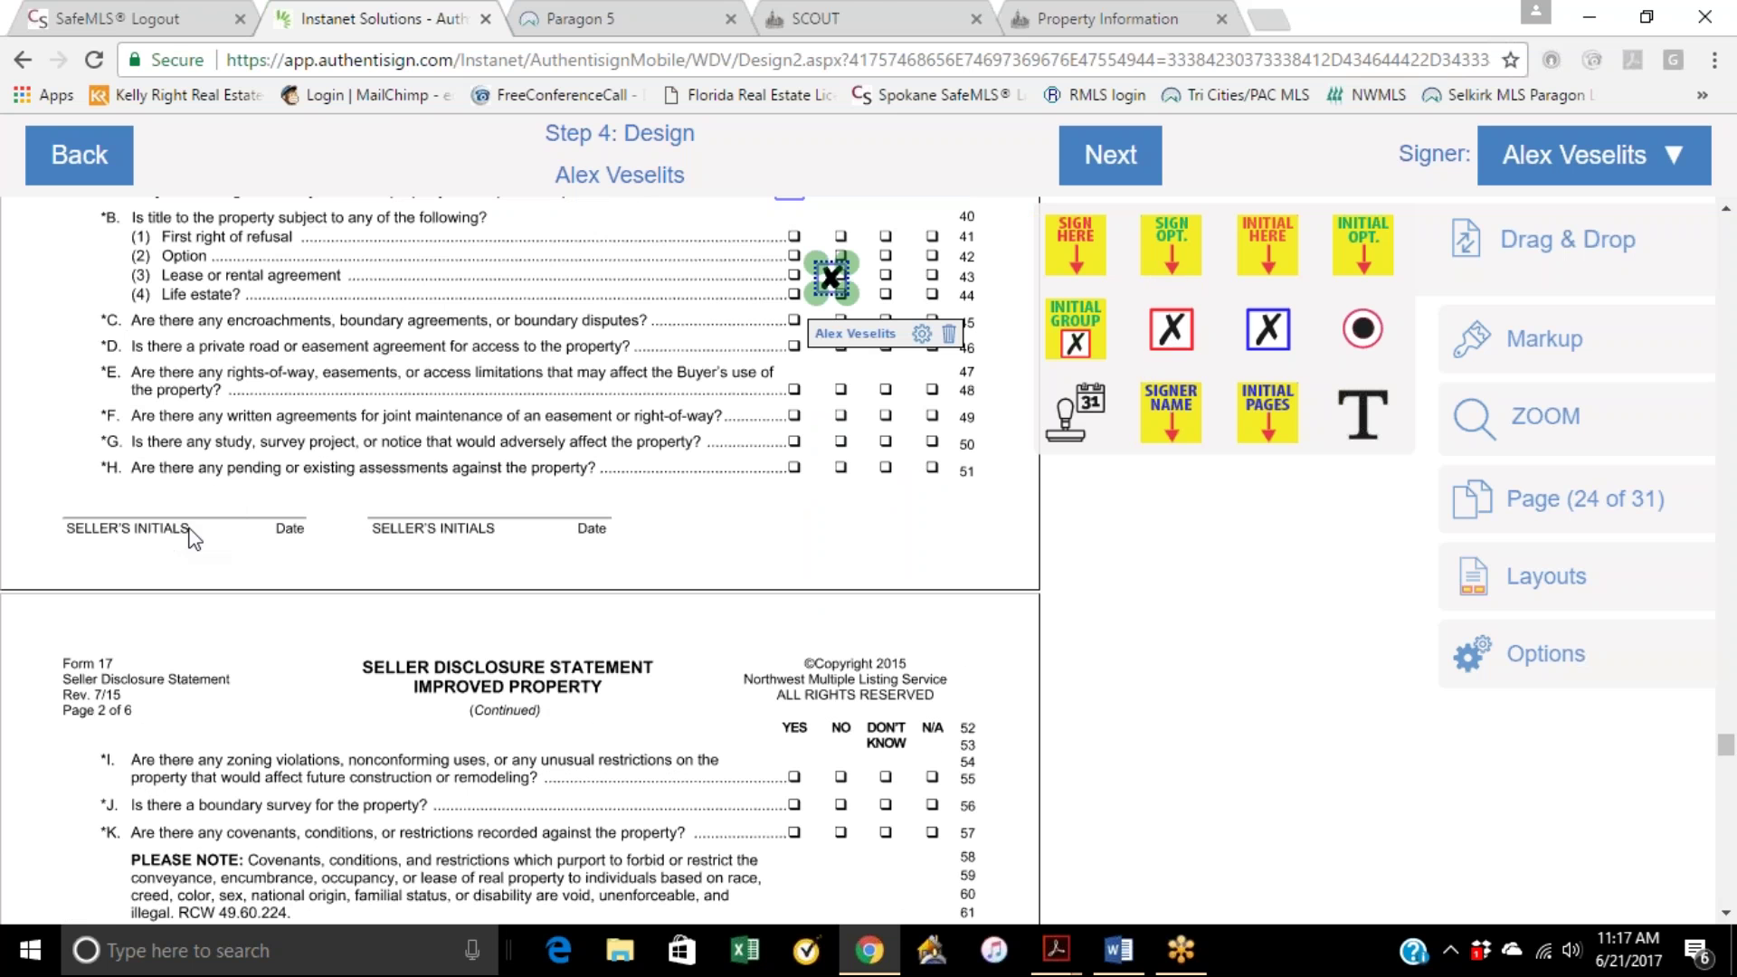
# Step: Review page 1 of the Form 17 Seller Disclosure PDF in Acrobat, then minimize it and return to Authentisign
pyautogui.click(1589, 16)
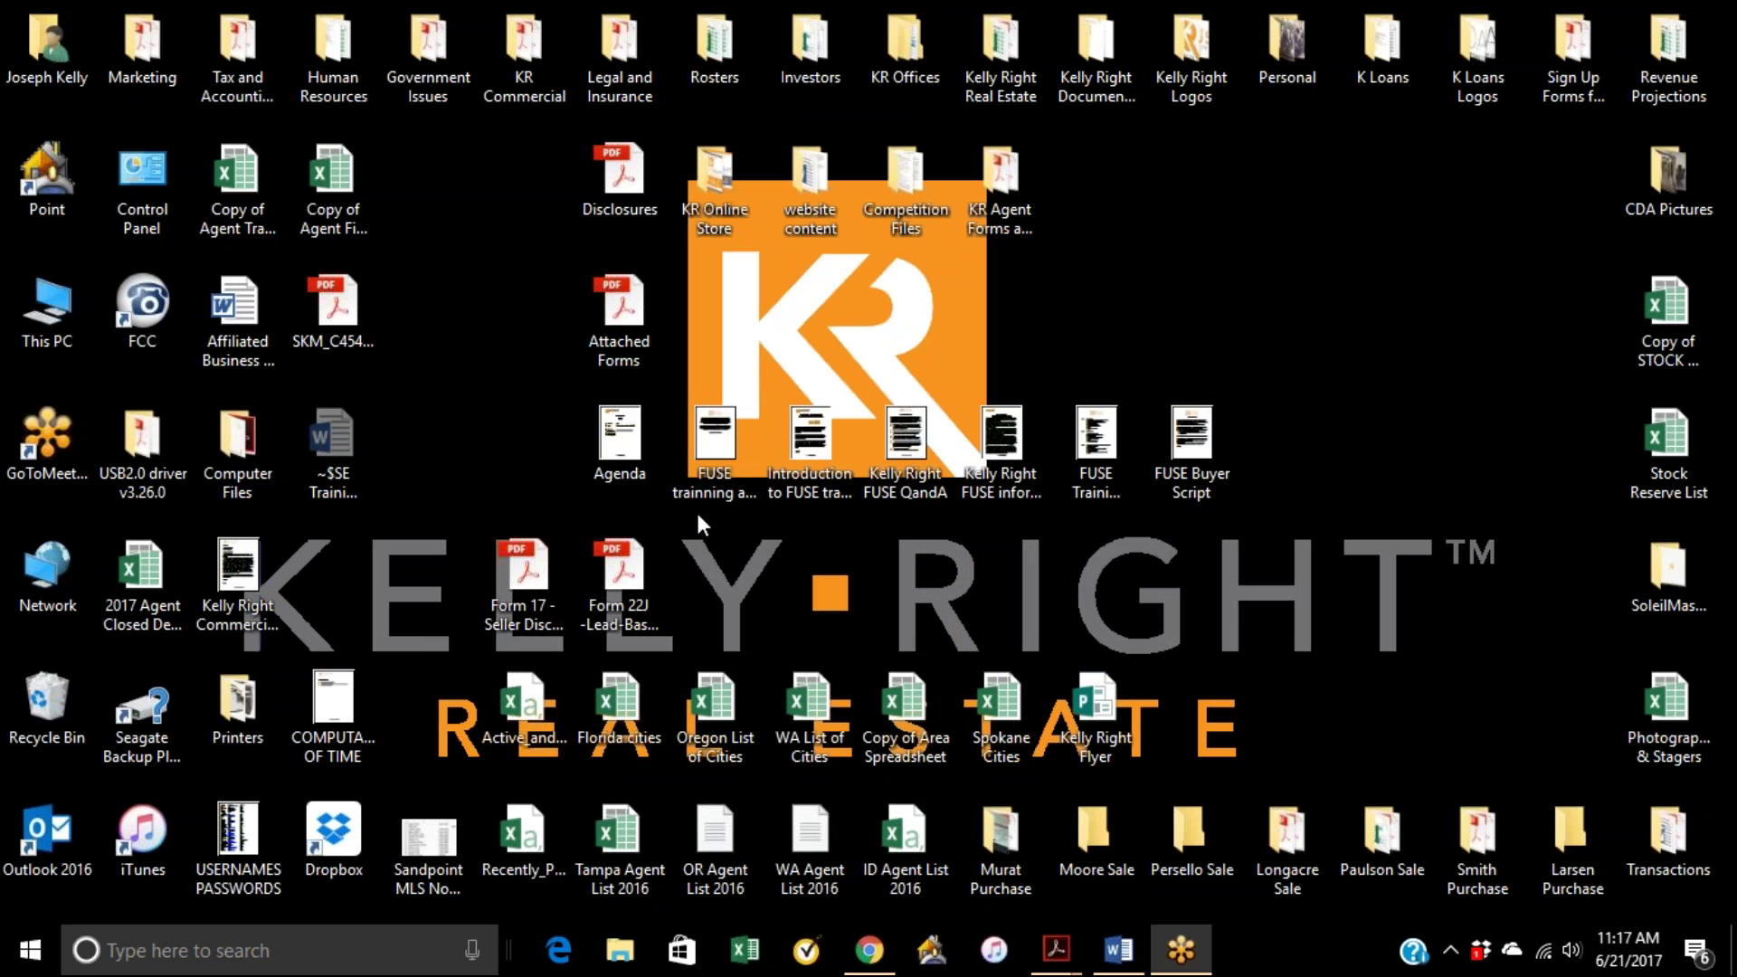
pyautogui.click(535, 583)
pyautogui.doubleClick(525, 579)
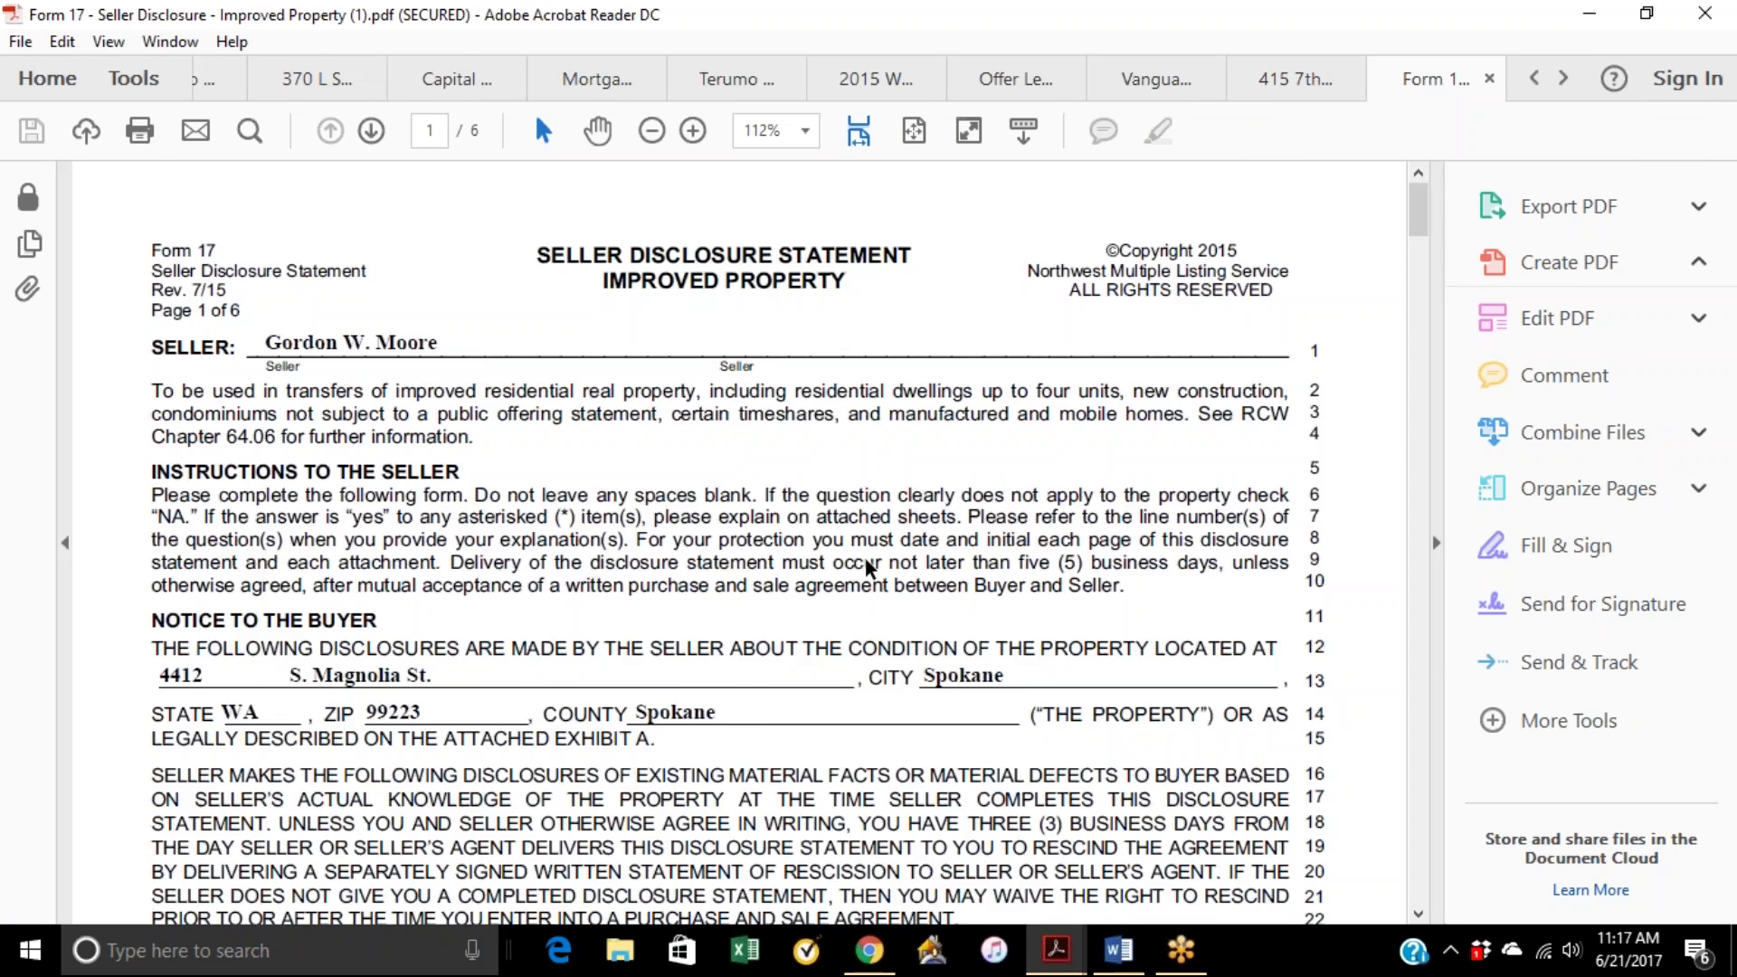
pyautogui.scroll(-5, 873, 567)
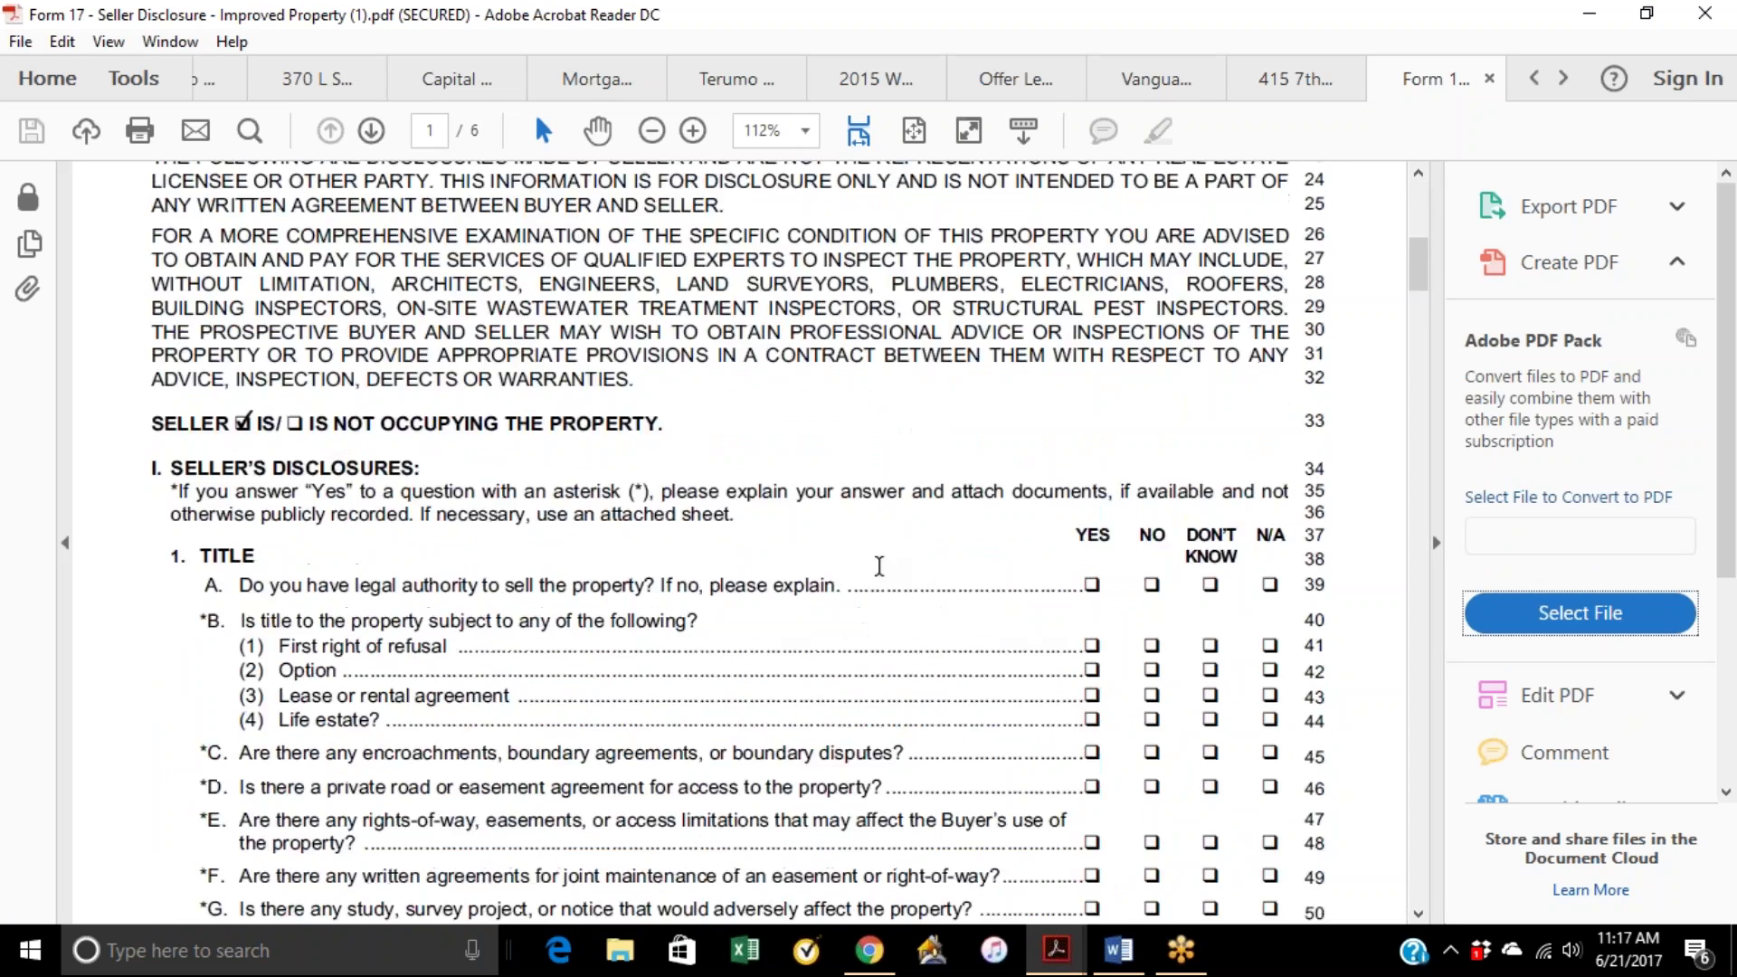
pyautogui.scroll(5, 876, 566)
pyautogui.scroll(2, 878, 568)
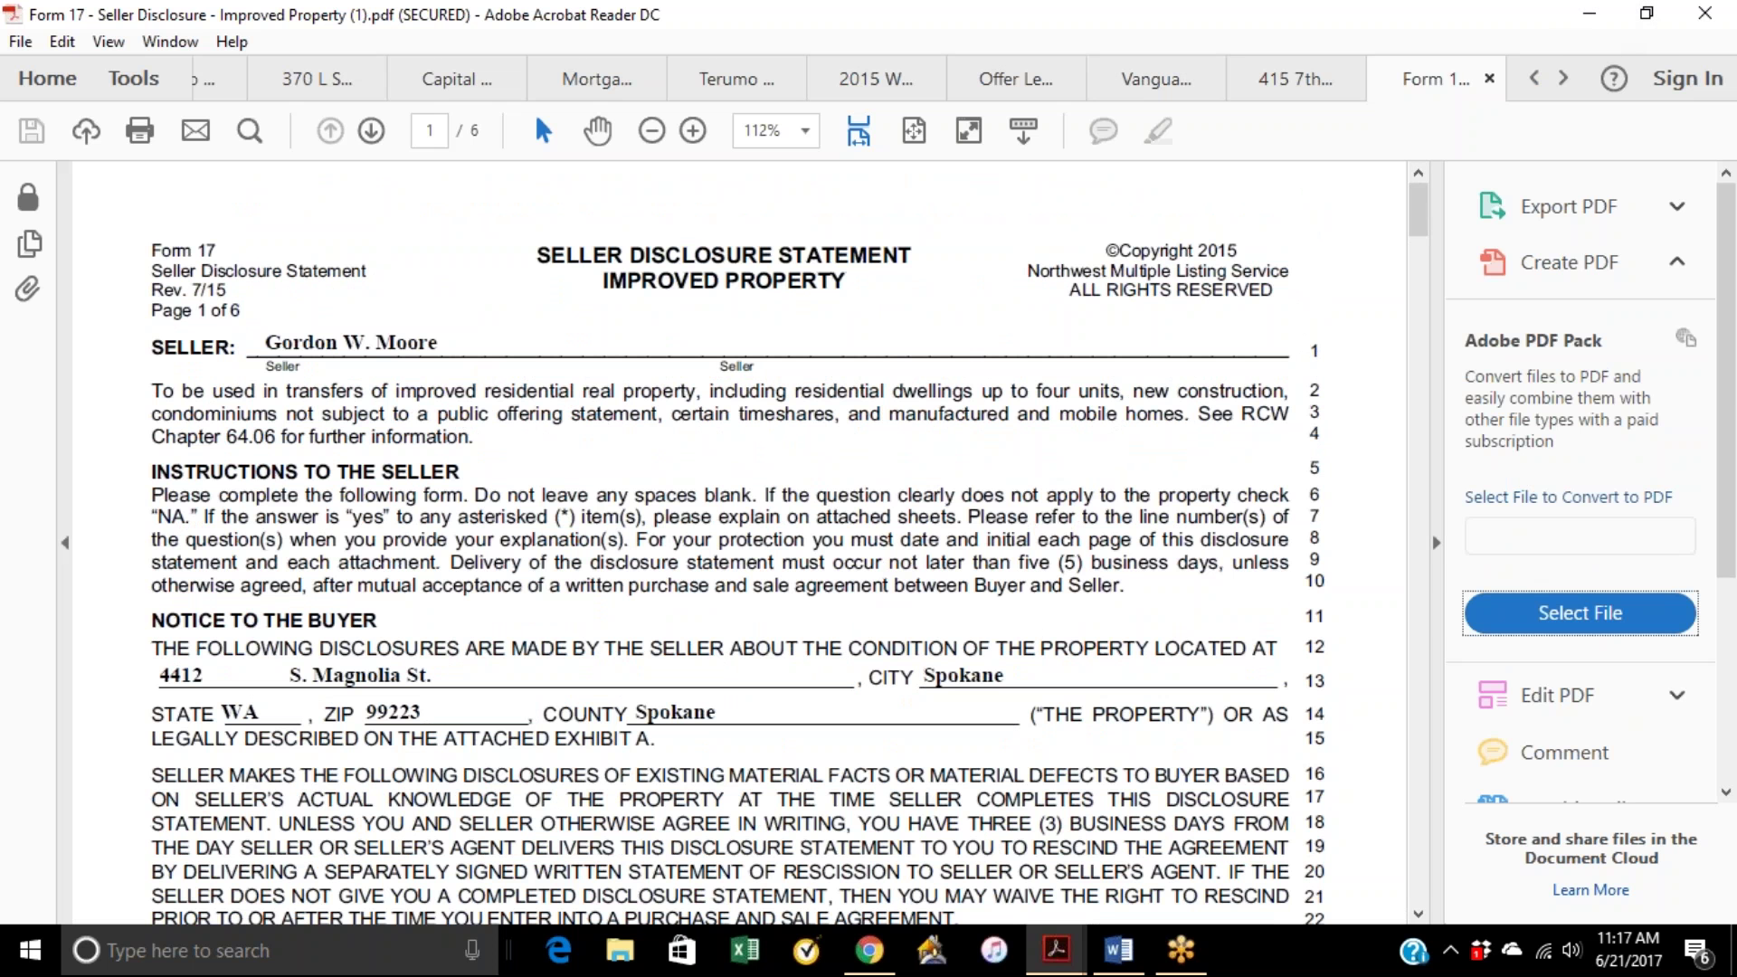
pyautogui.click(1594, 16)
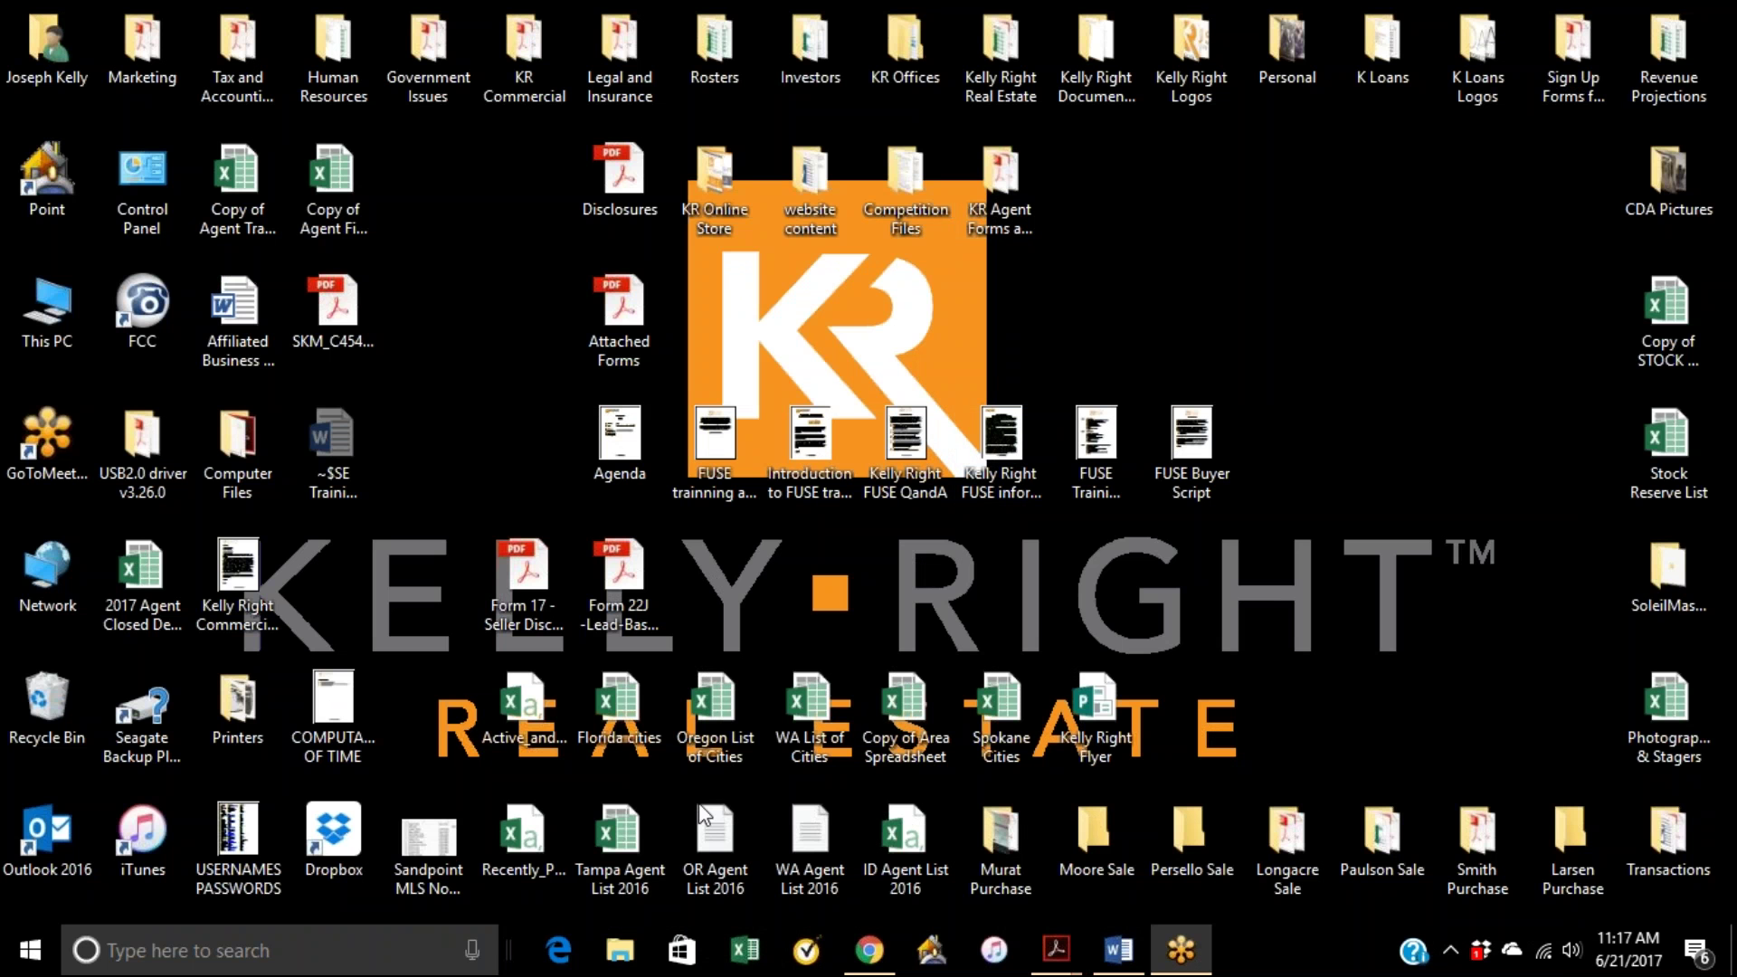
pyautogui.click(868, 950)
# Step: Put the buyer's sign-here field on page 29's first Buyer signature line at line 283
pyautogui.scroll(-5, 731, 466)
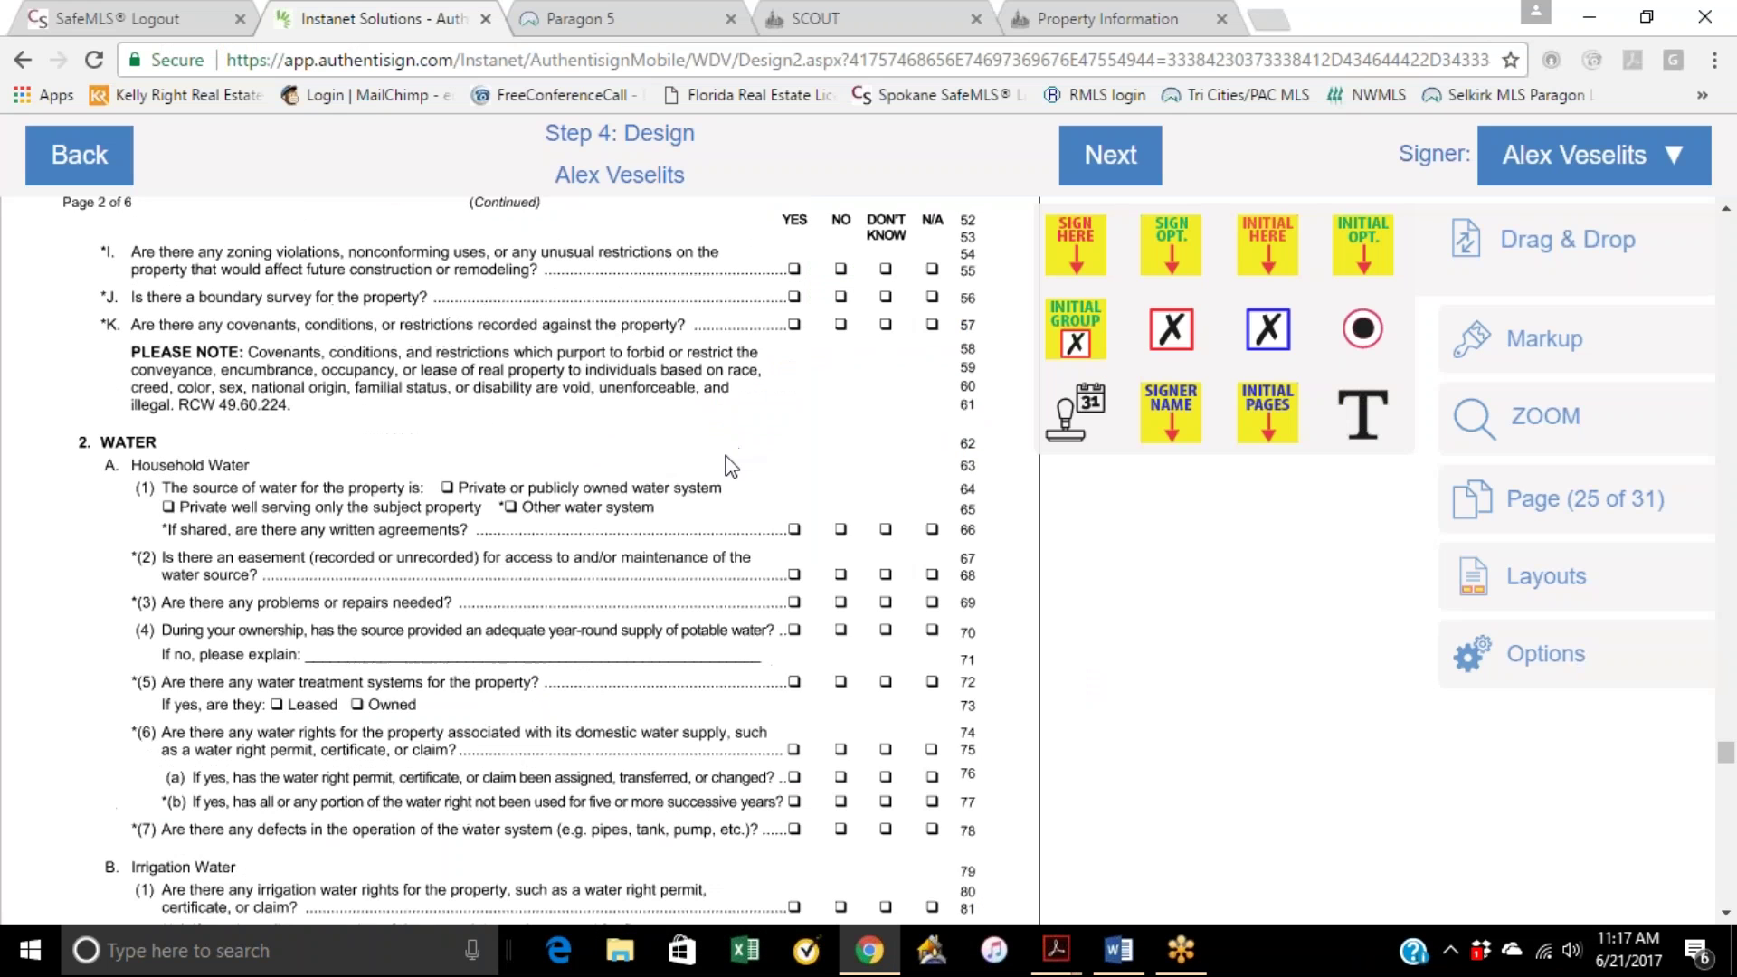
pyautogui.scroll(-20, 731, 466)
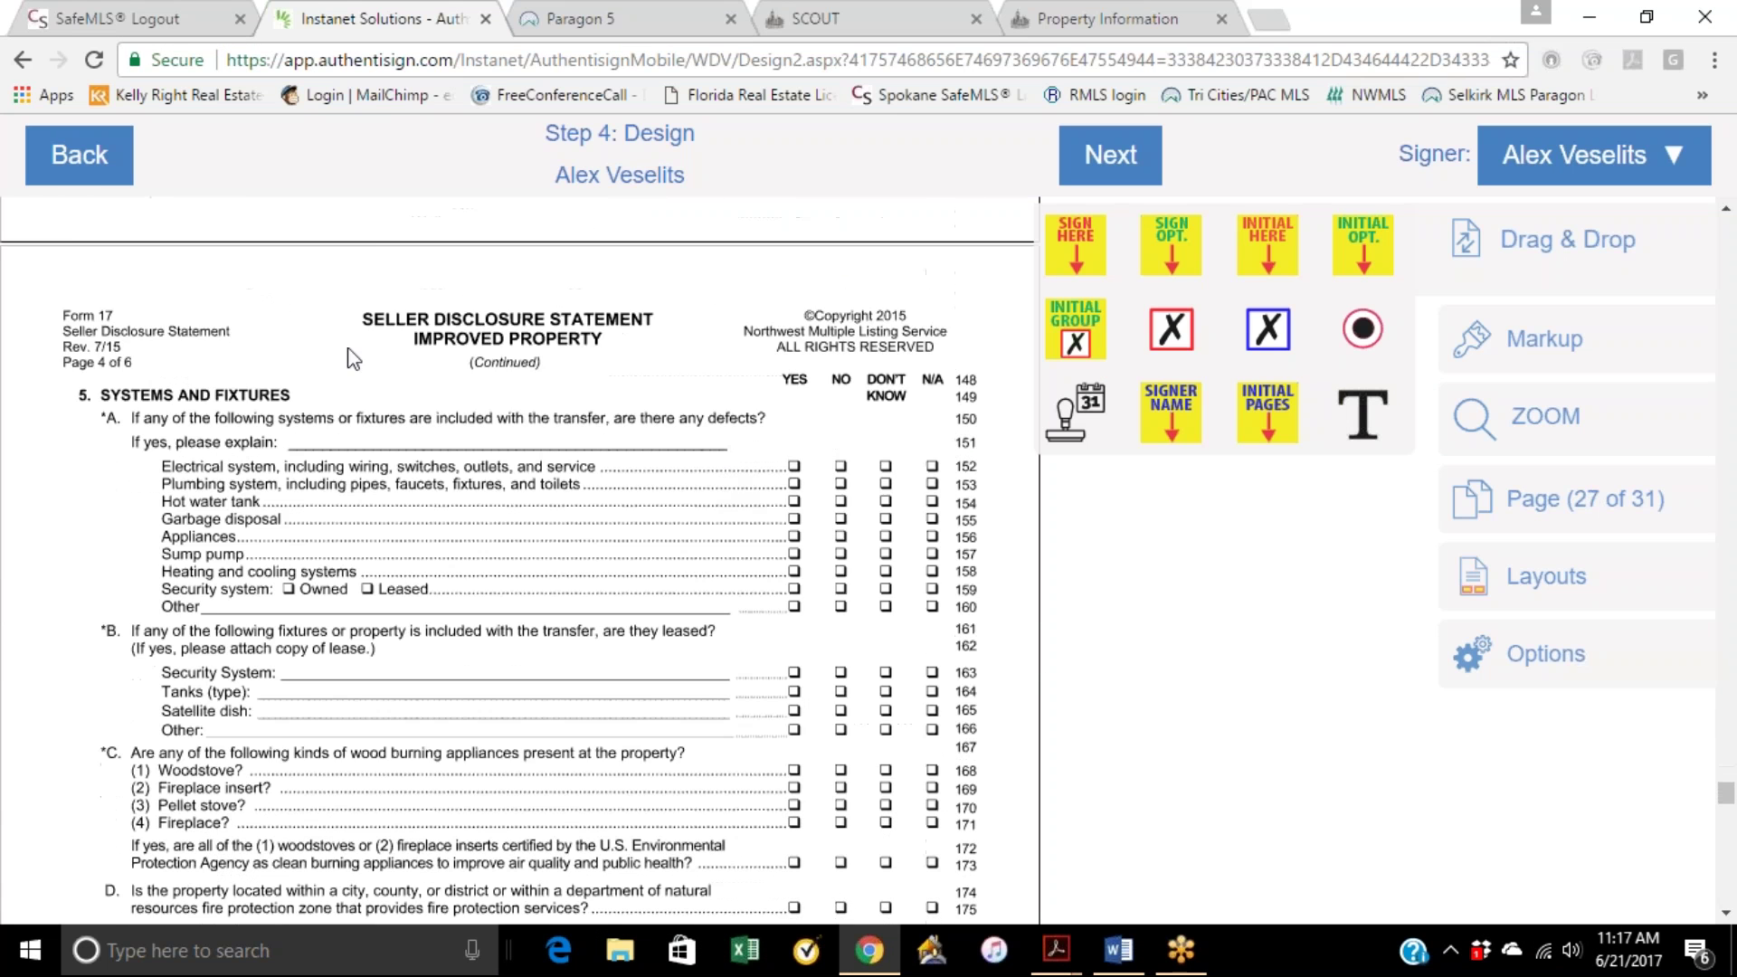
pyautogui.scroll(-10, 503, 368)
pyautogui.scroll(-12, 335, 443)
pyautogui.scroll(-12, 343, 443)
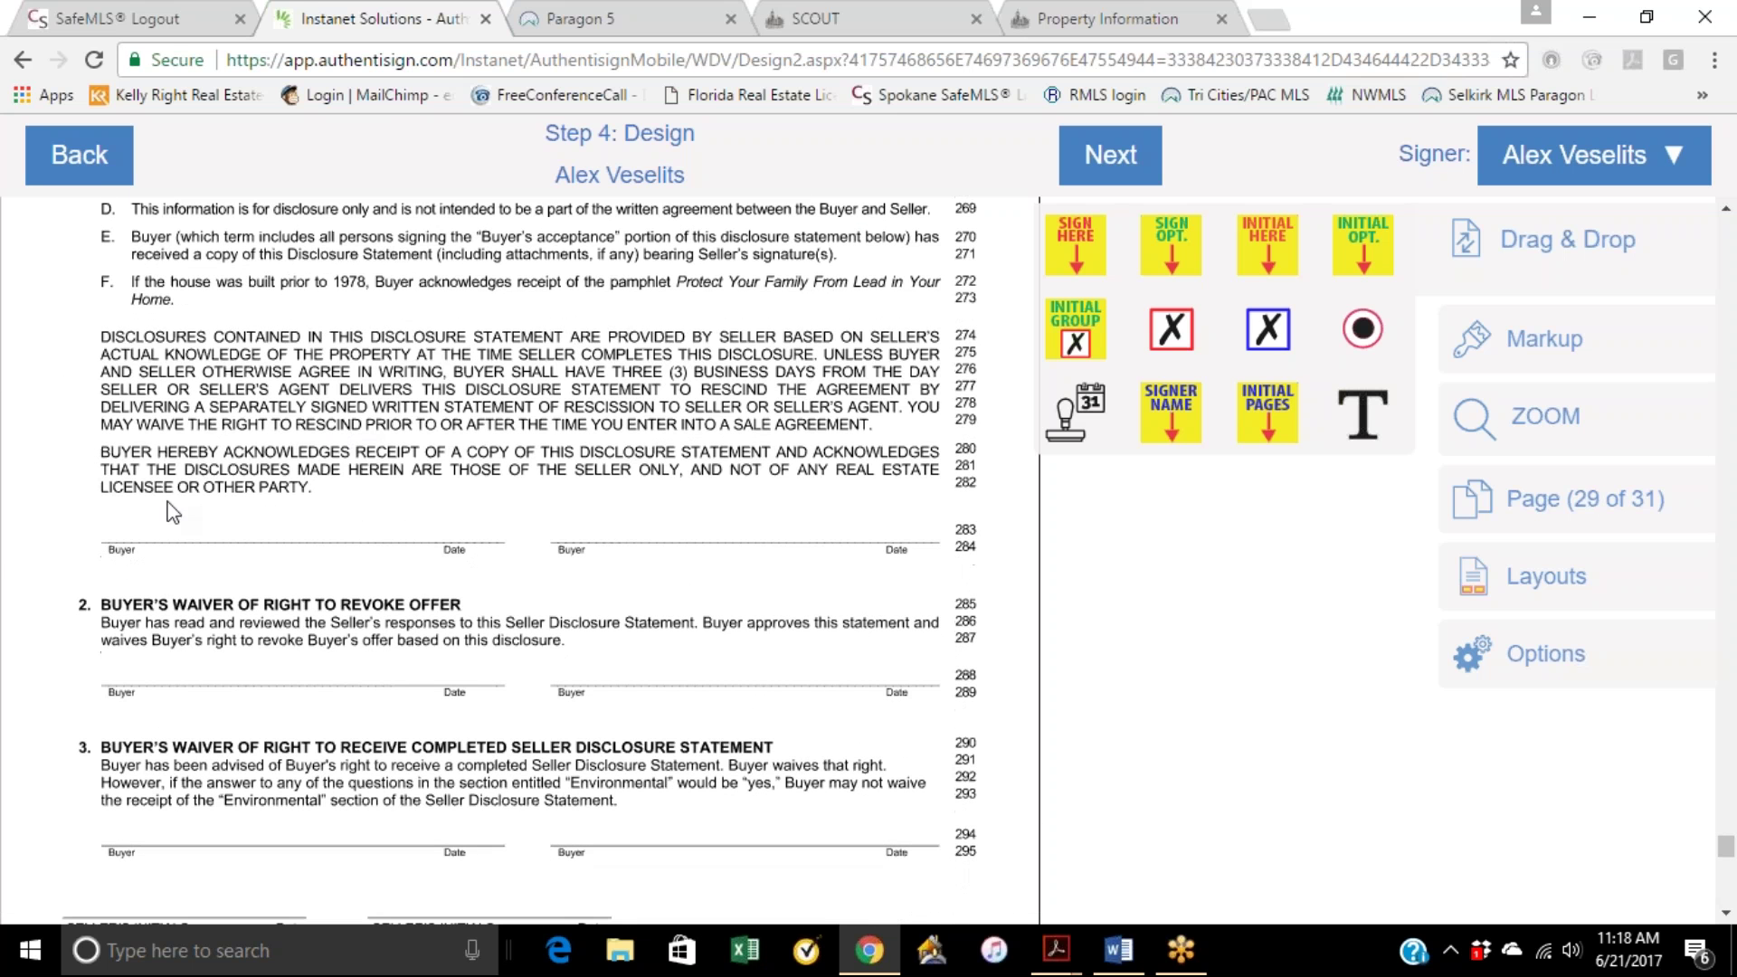
pyautogui.moveTo(1081, 254)
pyautogui.mouseDown()
pyautogui.moveTo(260, 486)
pyautogui.moveTo(159, 431)
pyautogui.mouseUp()
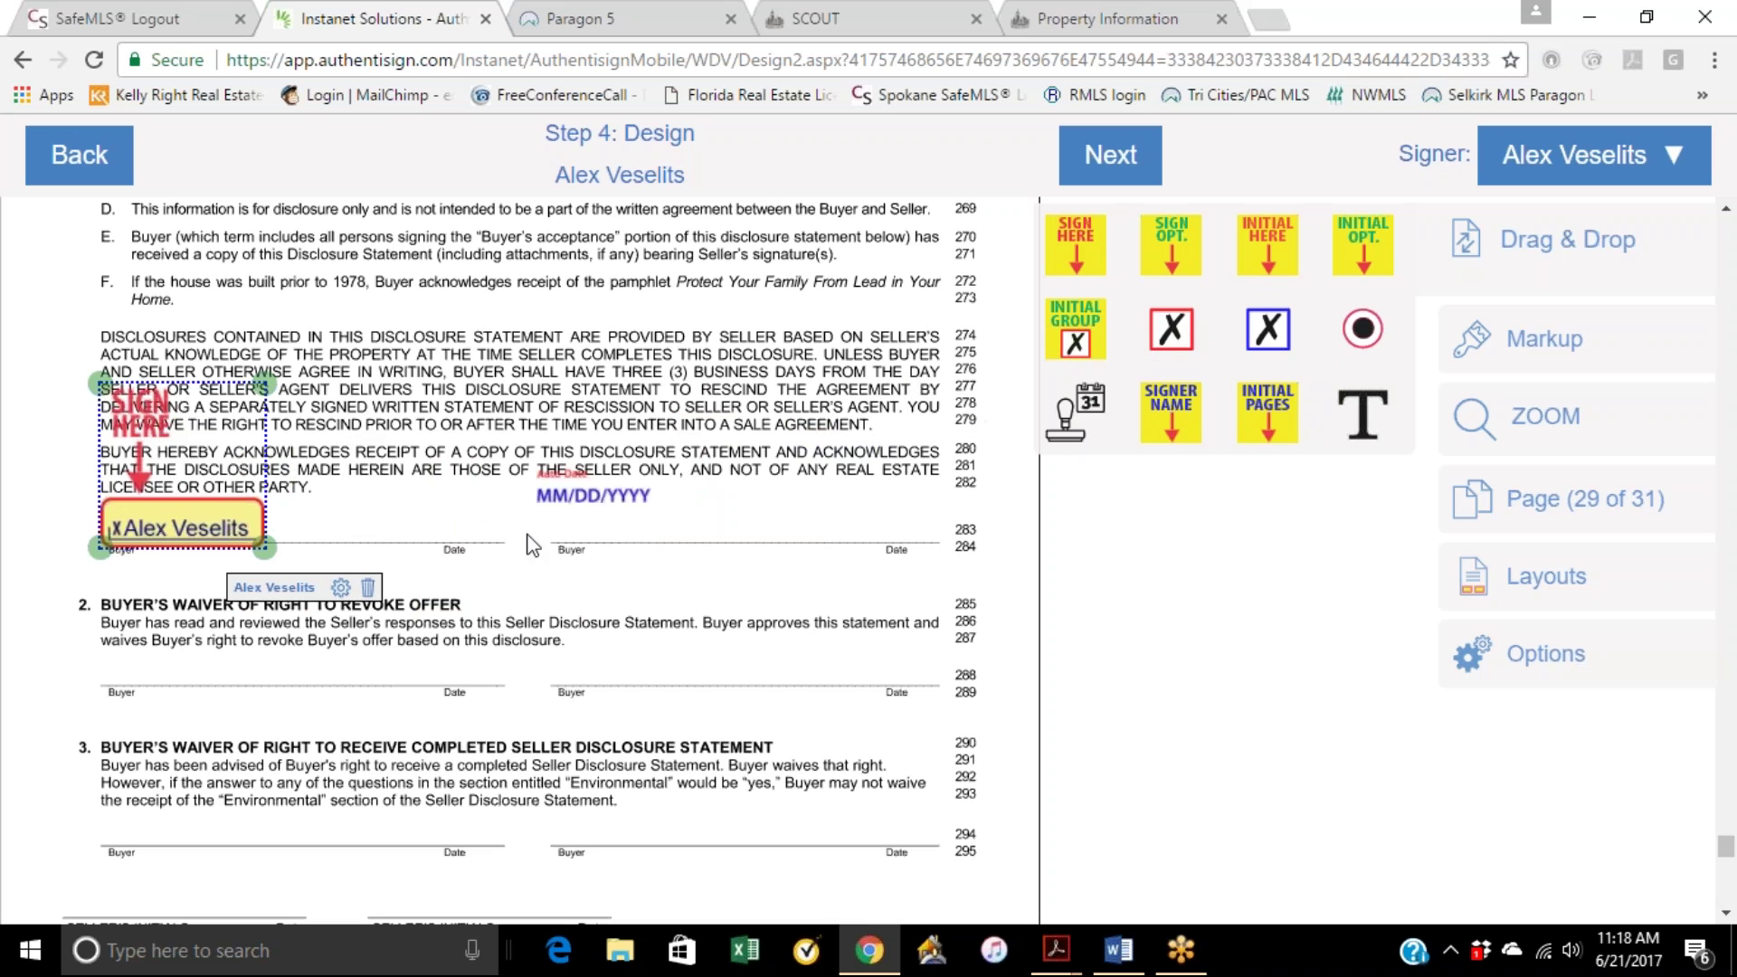
pyautogui.scroll(1, 248, 407)
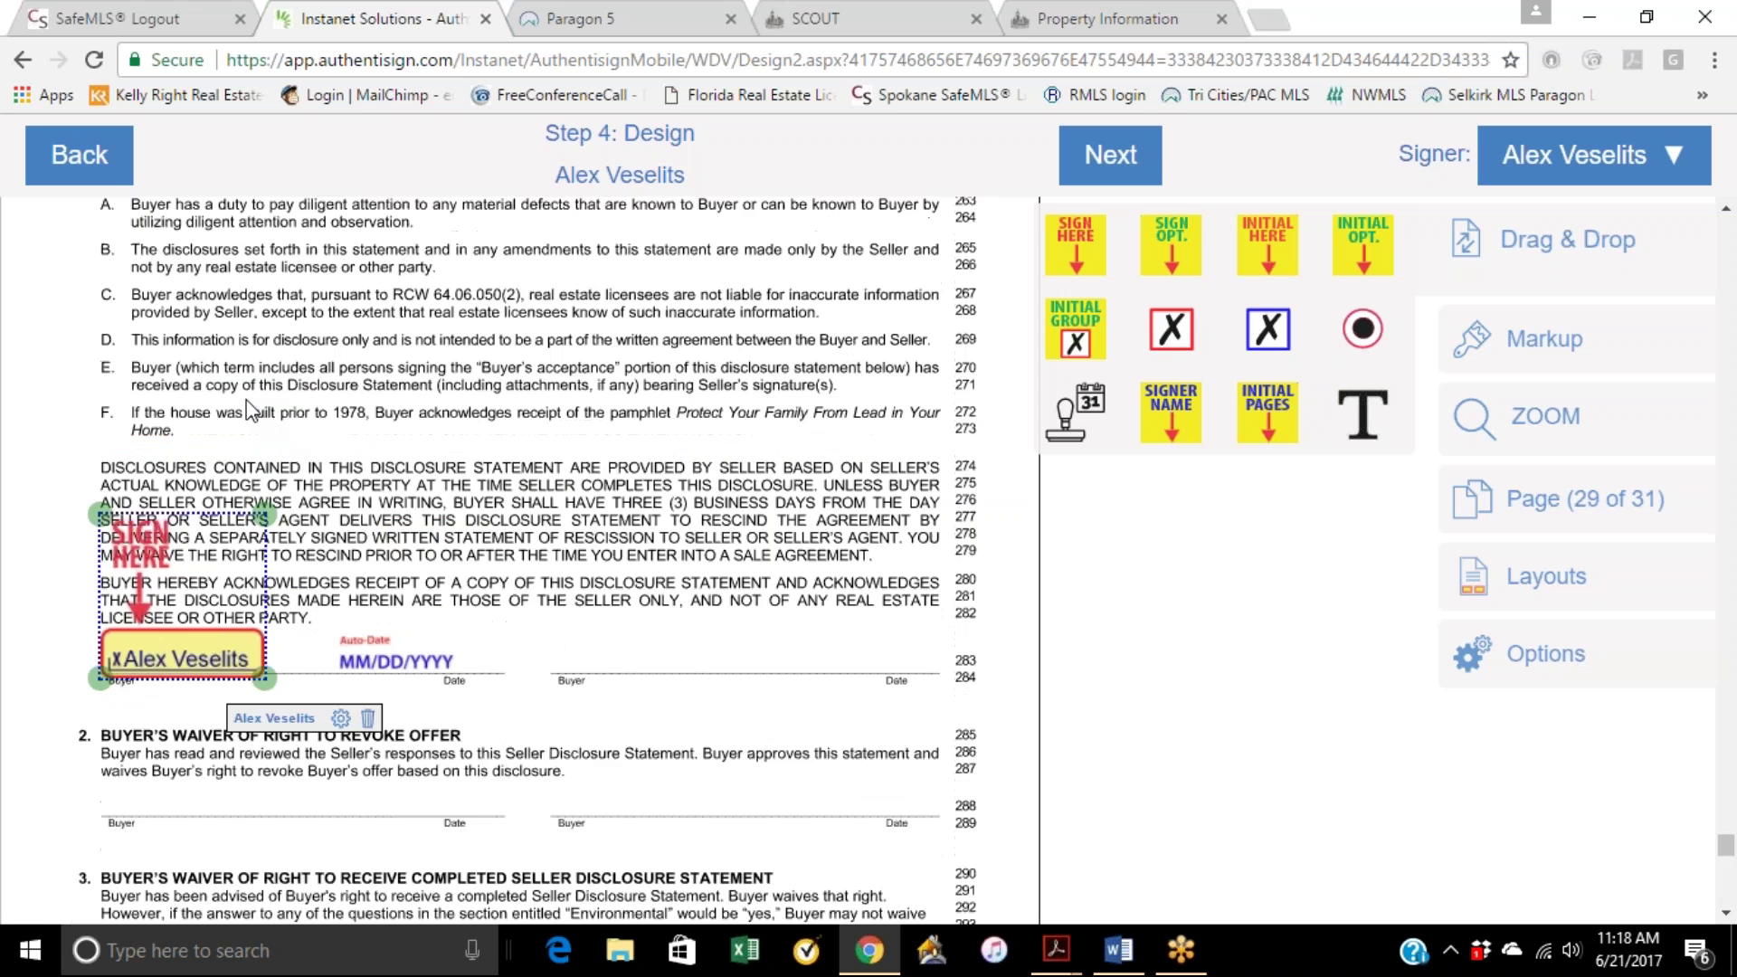
pyautogui.scroll(1, 252, 409)
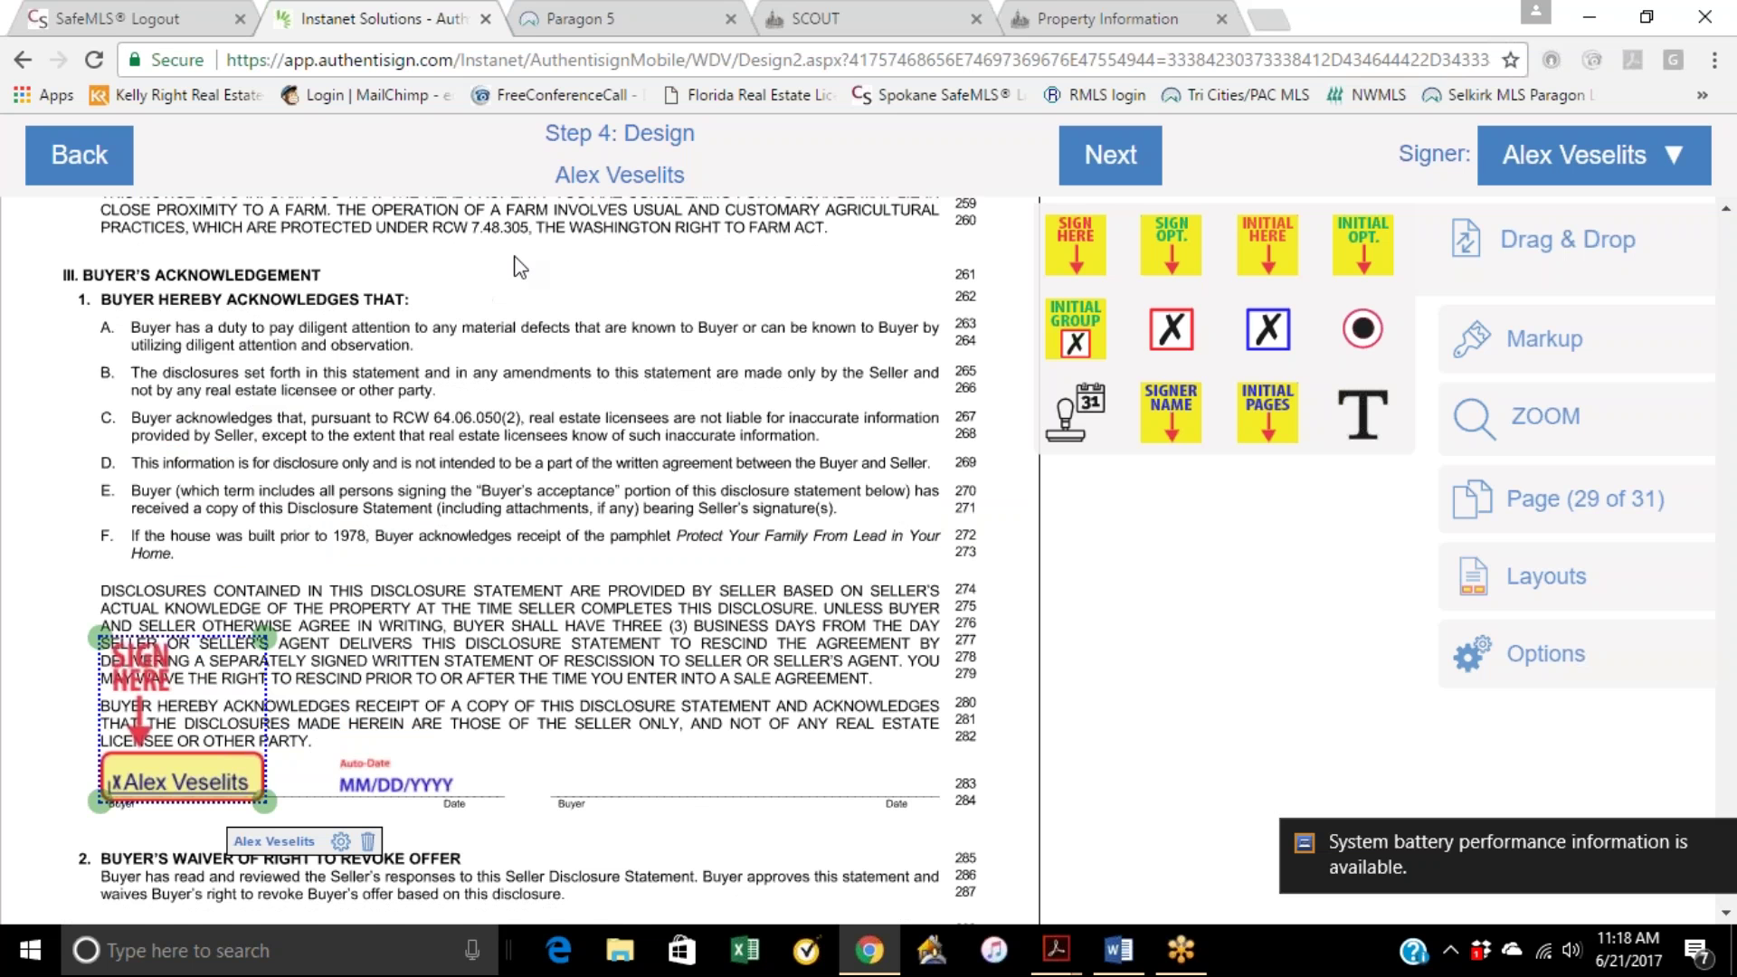
pyautogui.scroll(-1, 543, 348)
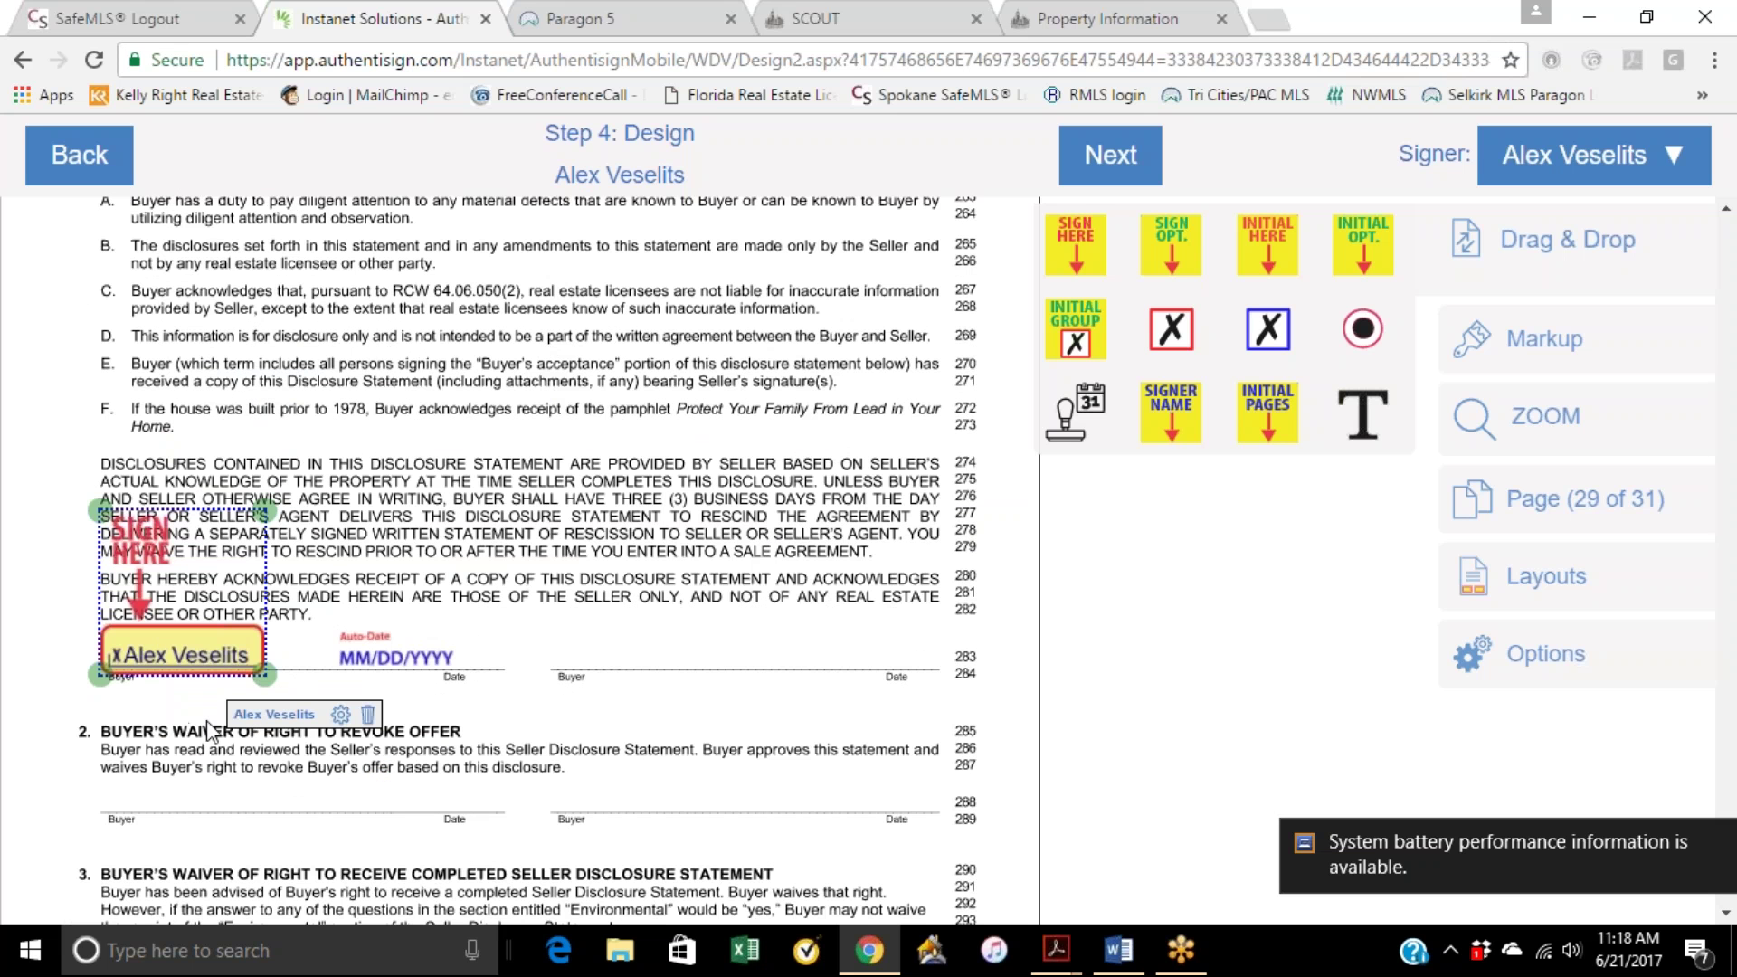
pyautogui.scroll(-1, 158, 723)
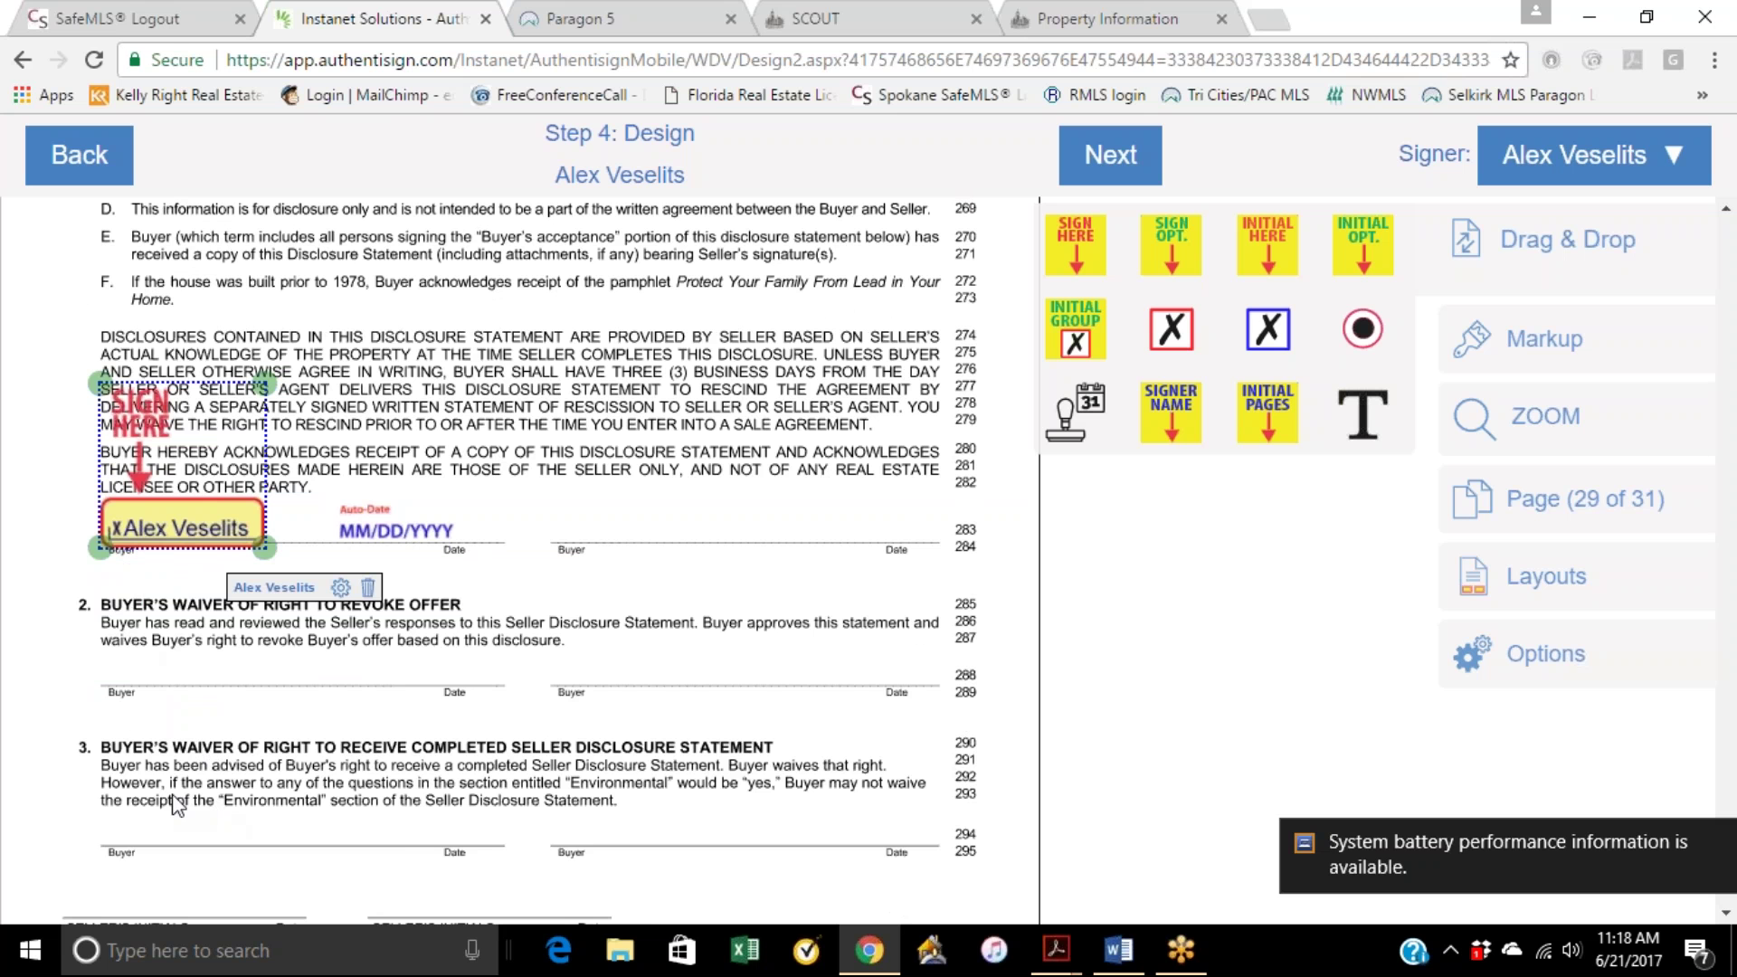
pyautogui.scroll(-4, 579, 570)
pyautogui.scroll(-6, 581, 572)
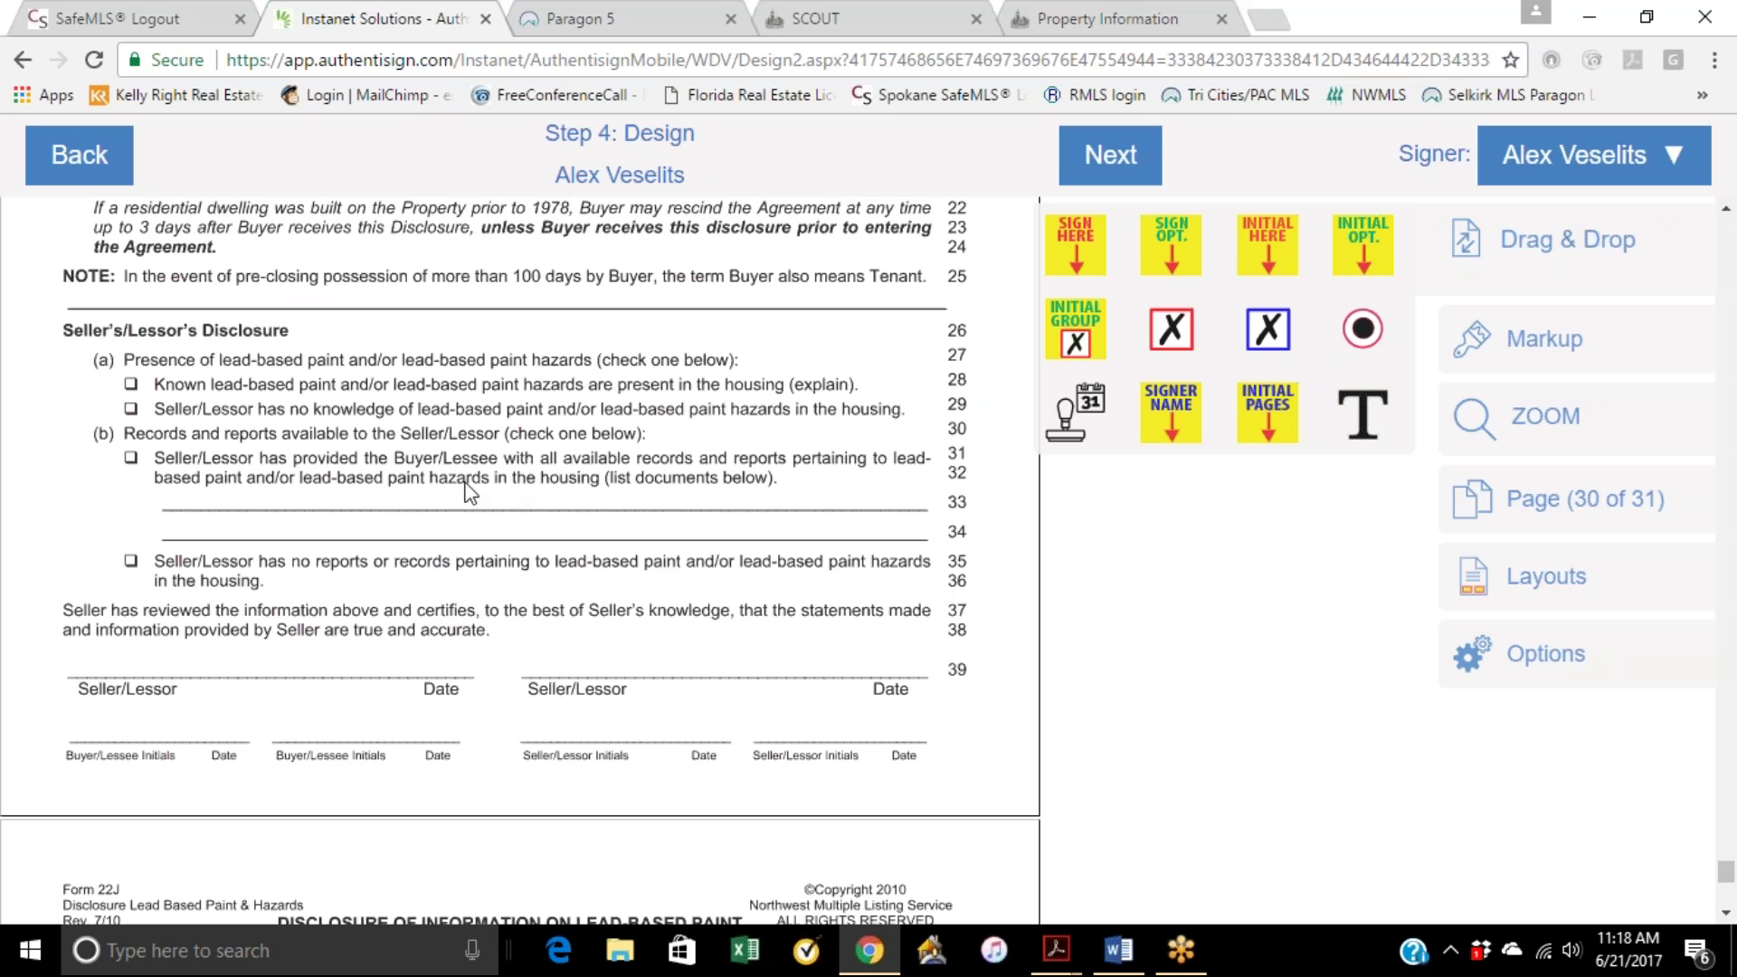
# Step: Add checkboxes on lines 29, 35 and the Waived option at line 44, plus first Buyer/Lessee initials
pyautogui.moveTo(1262, 334); pyautogui.dragTo(131, 414)
pyautogui.moveTo(1267, 337); pyautogui.dragTo(133, 556)
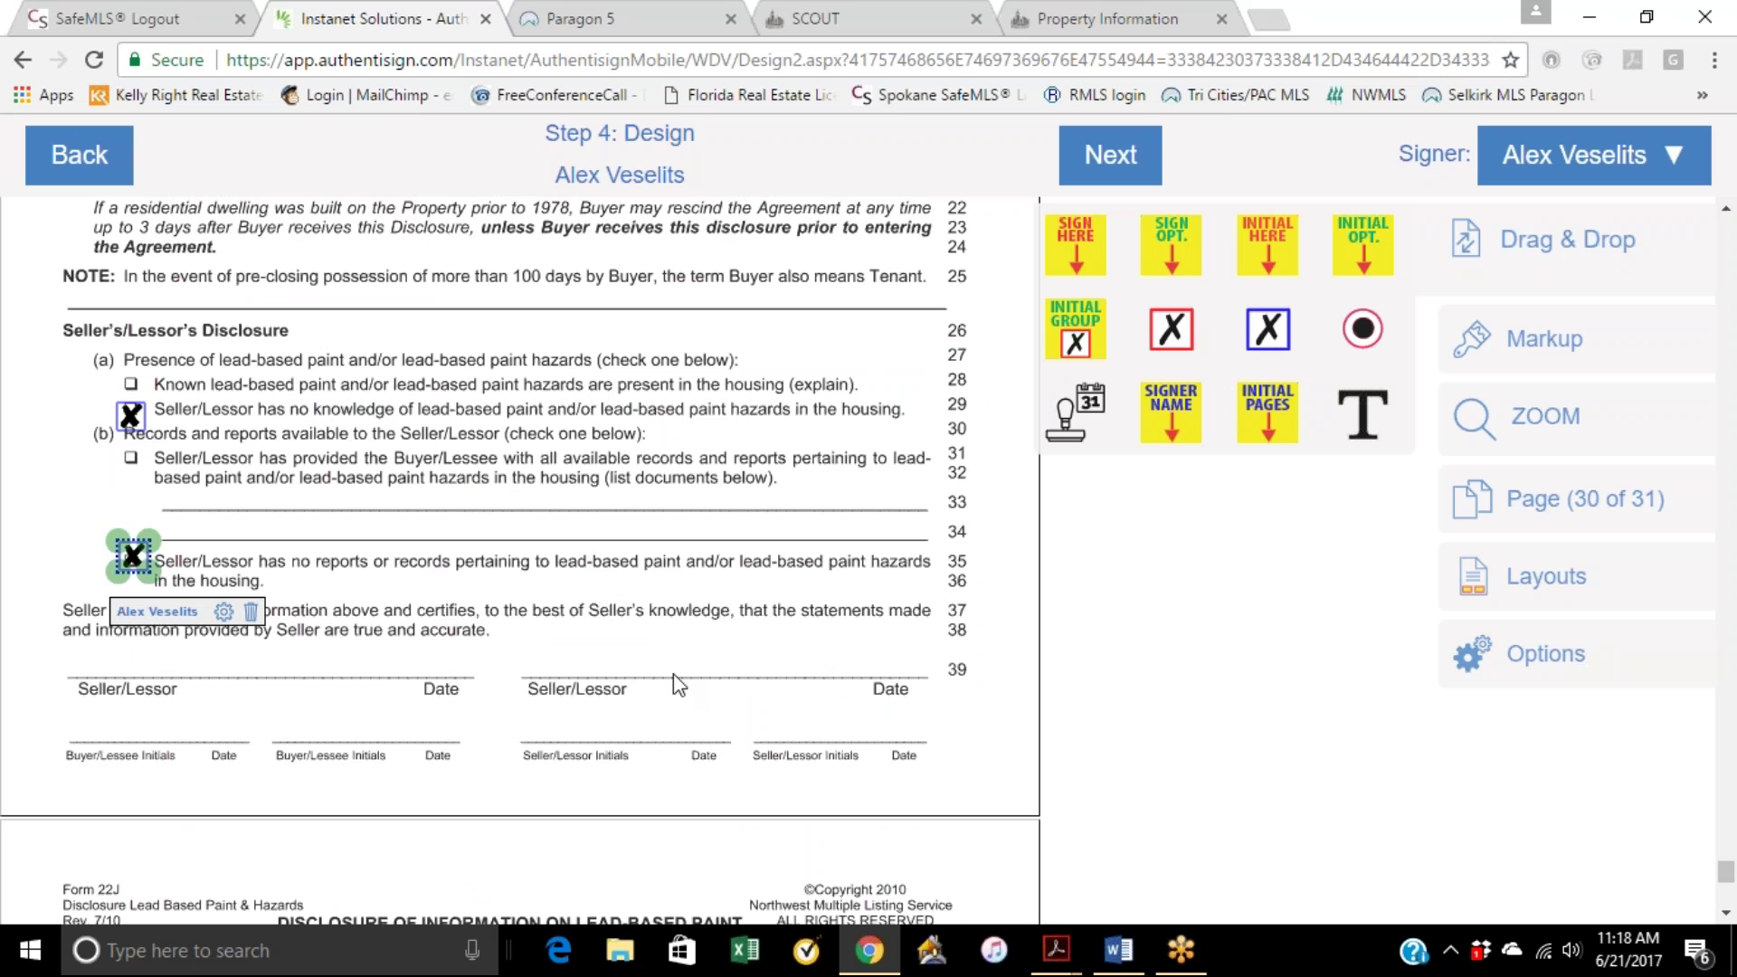
pyautogui.scroll(-1, 688, 671)
pyautogui.moveTo(1252, 246); pyautogui.dragTo(90, 600)
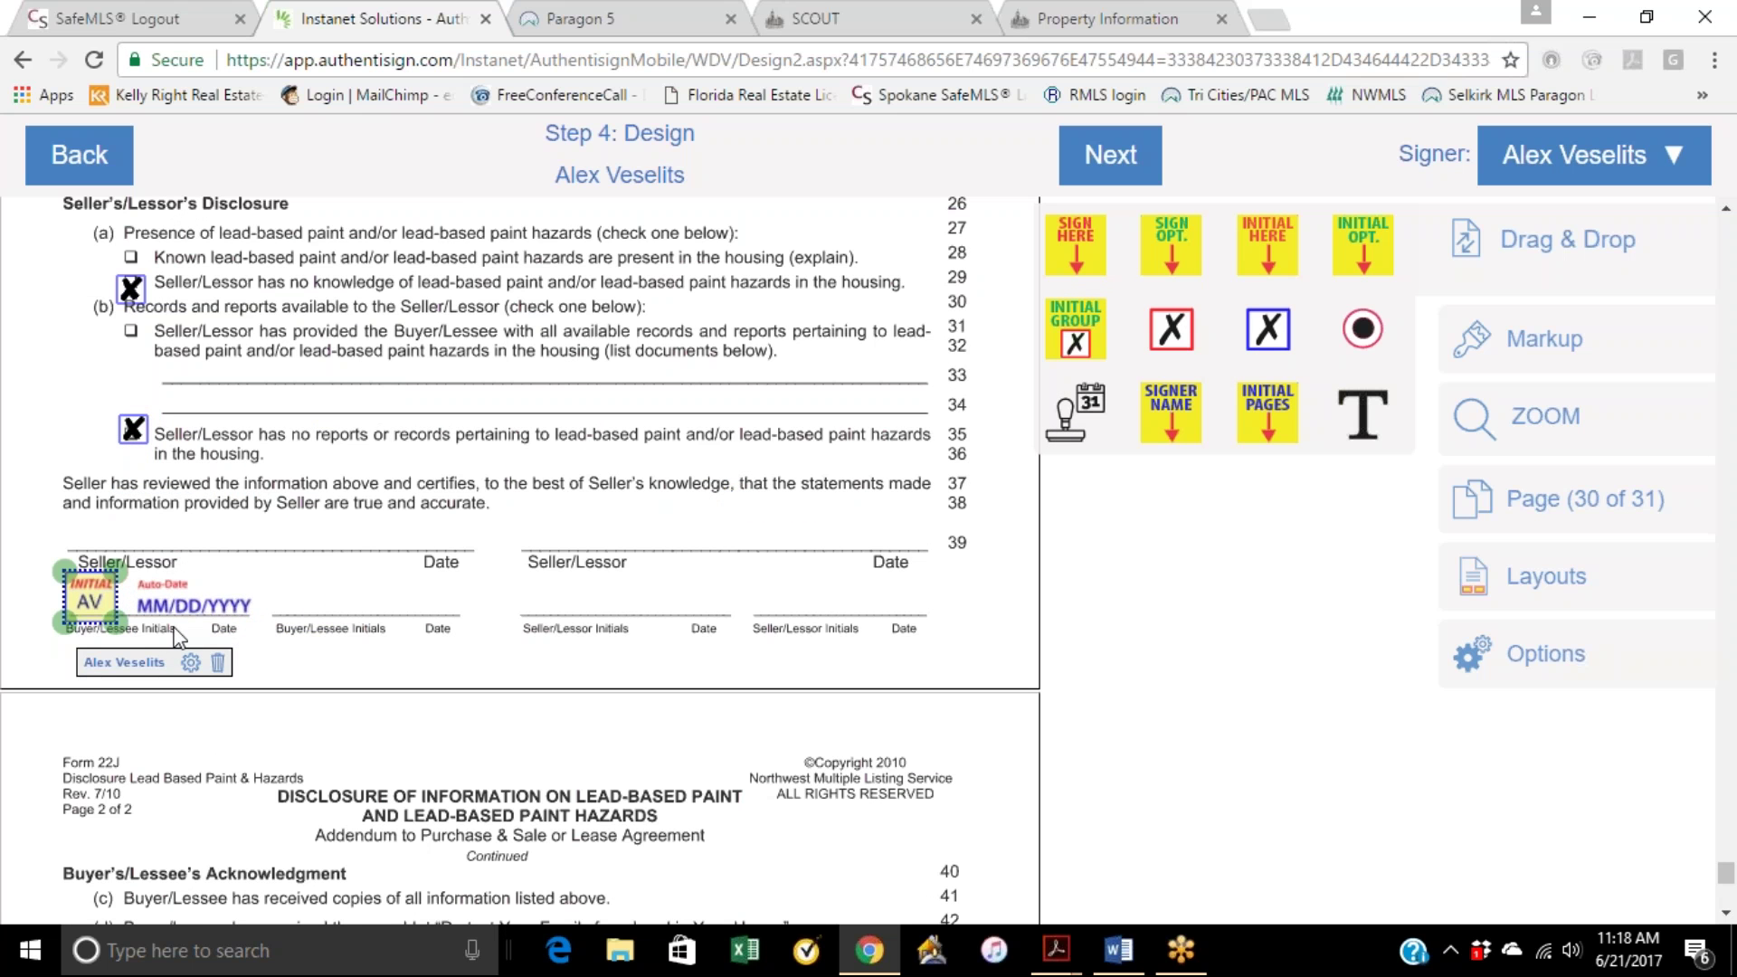
pyautogui.scroll(-4, 240, 667)
pyautogui.scroll(-1, 240, 660)
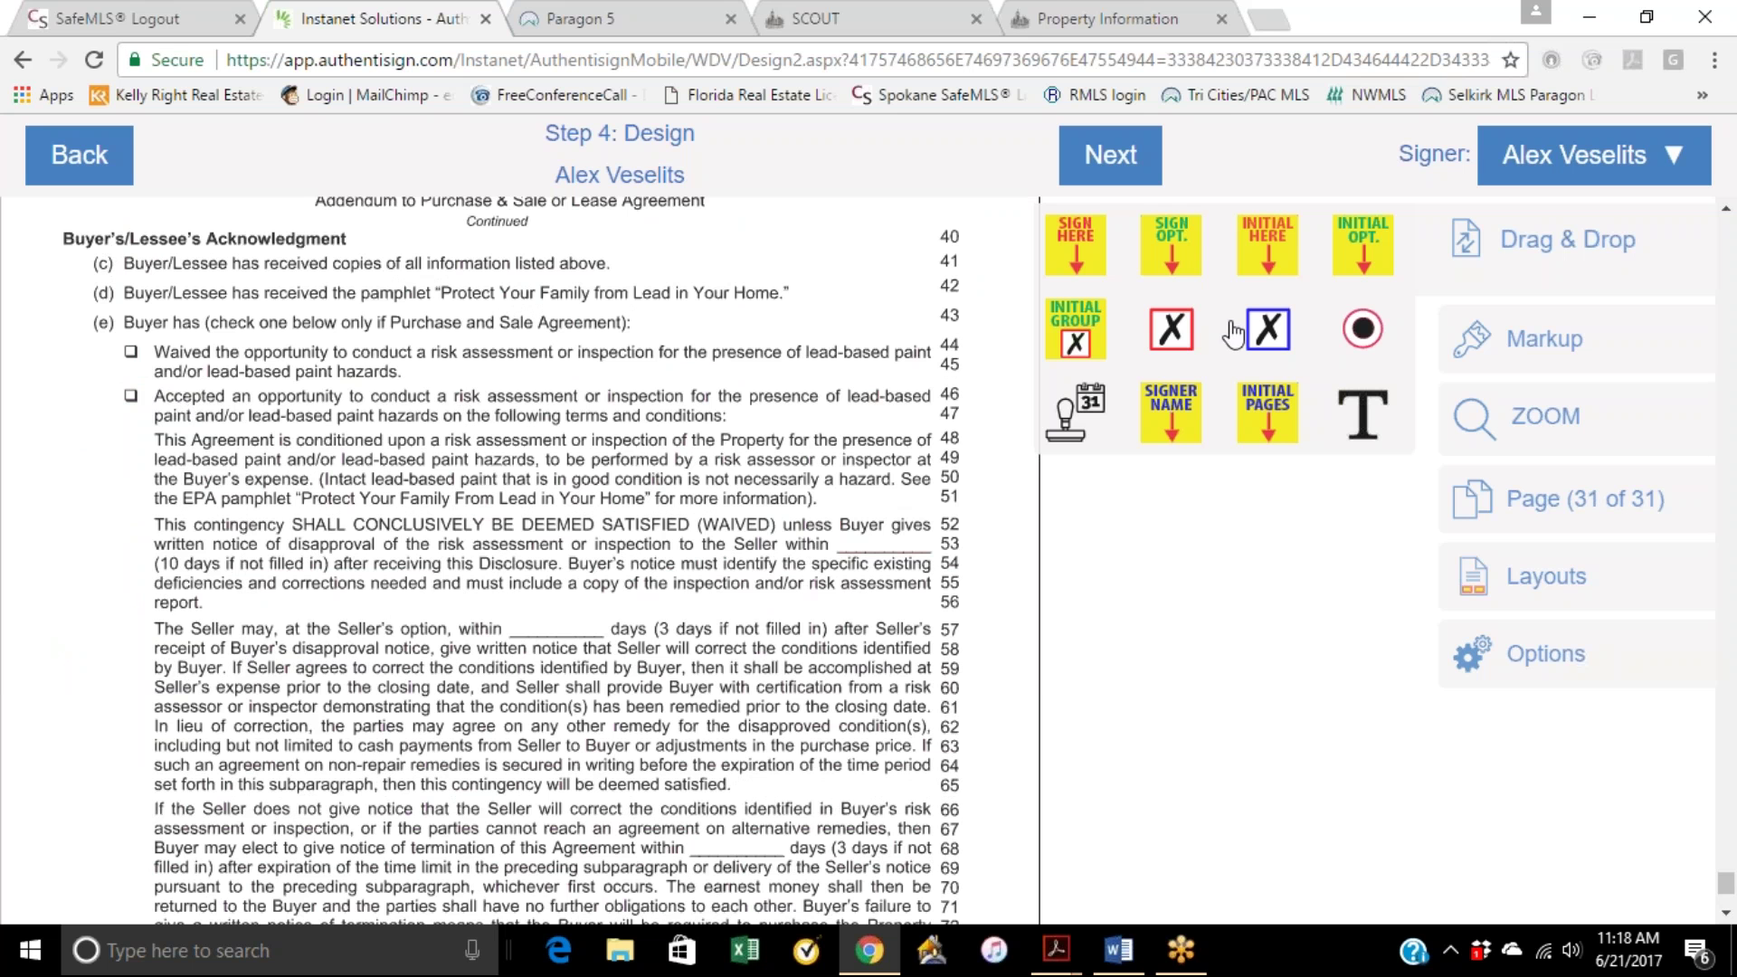
pyautogui.moveTo(1267, 330); pyautogui.dragTo(126, 355)
pyautogui.scroll(-4, 162, 542)
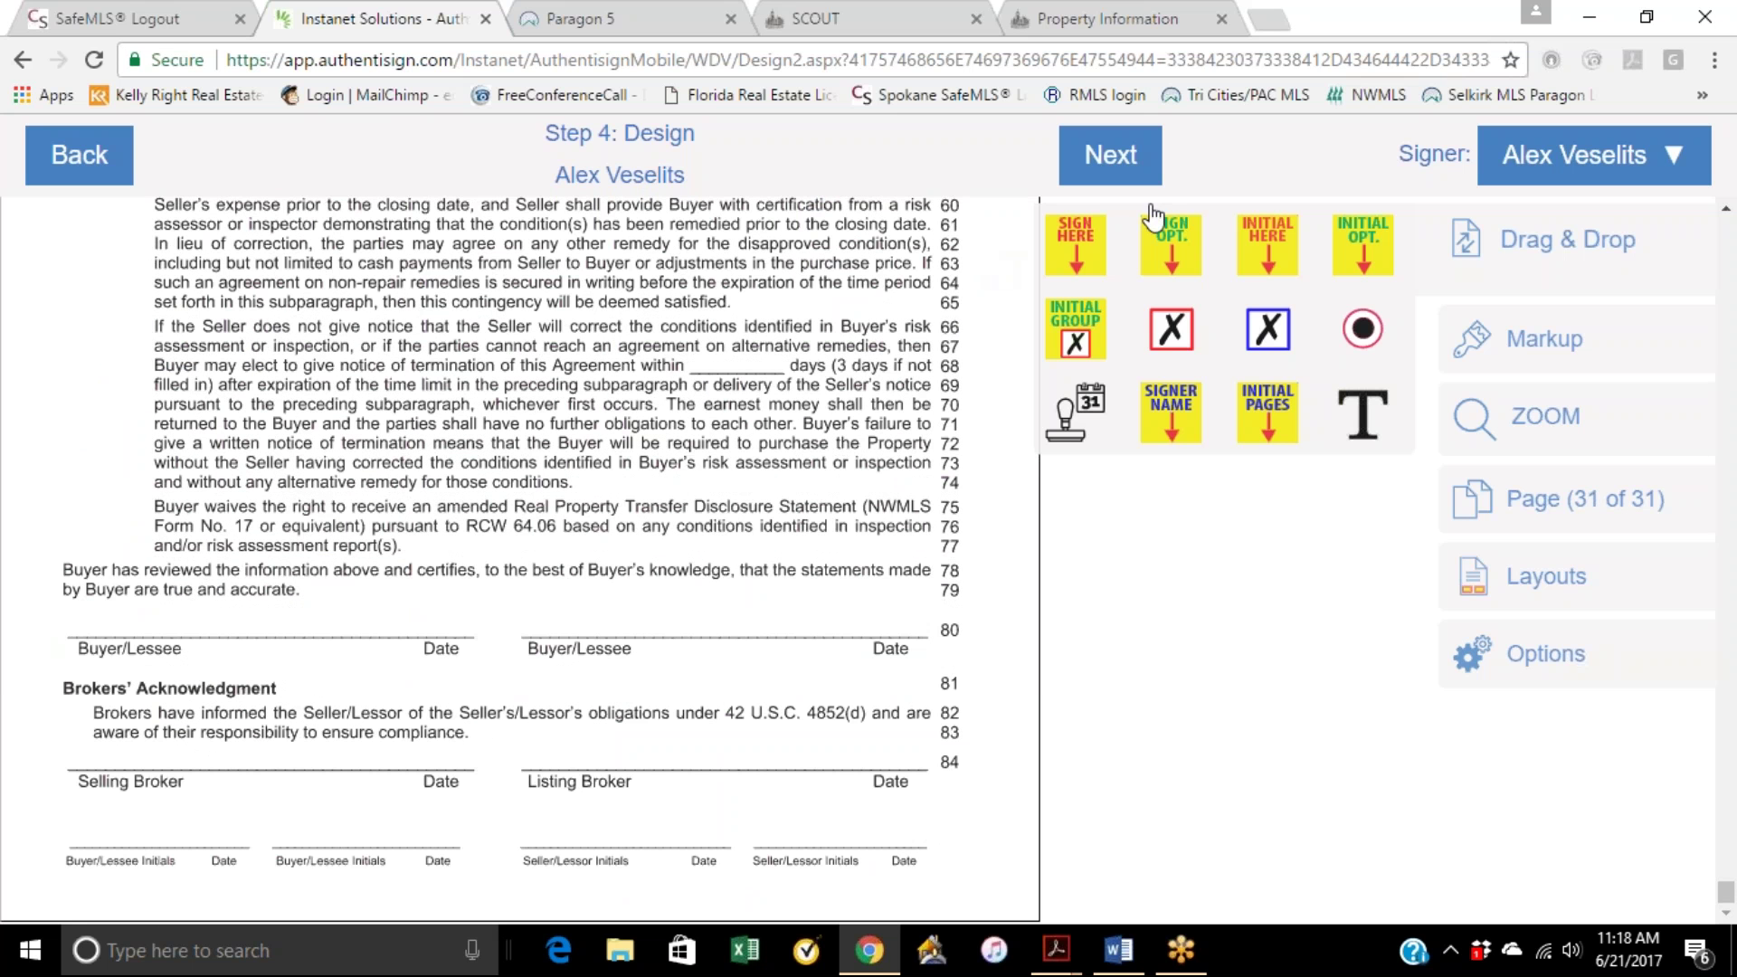
# Step: Place the buyer's sign-here with auto-date on the signature line, and initials with auto-date below
pyautogui.moveTo(1075, 253)
pyautogui.mouseDown()
pyautogui.moveTo(331, 545)
pyautogui.moveTo(106, 523)
pyautogui.mouseUp()
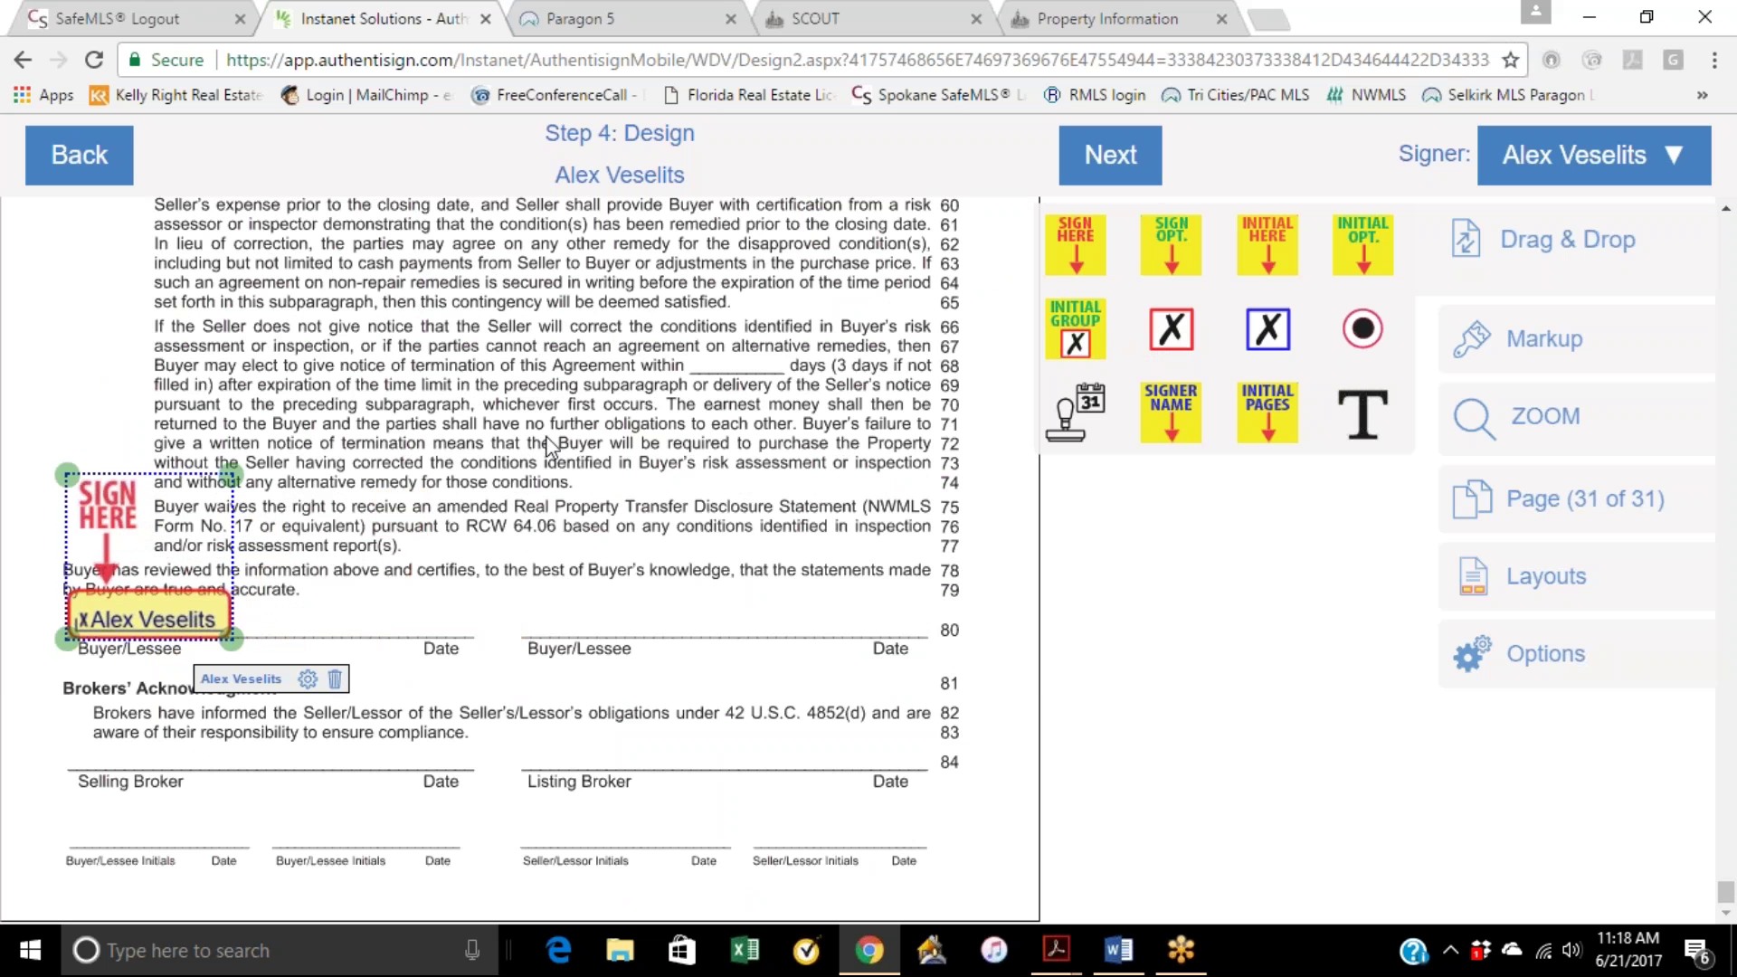
pyautogui.moveTo(1068, 418); pyautogui.dragTo(395, 646)
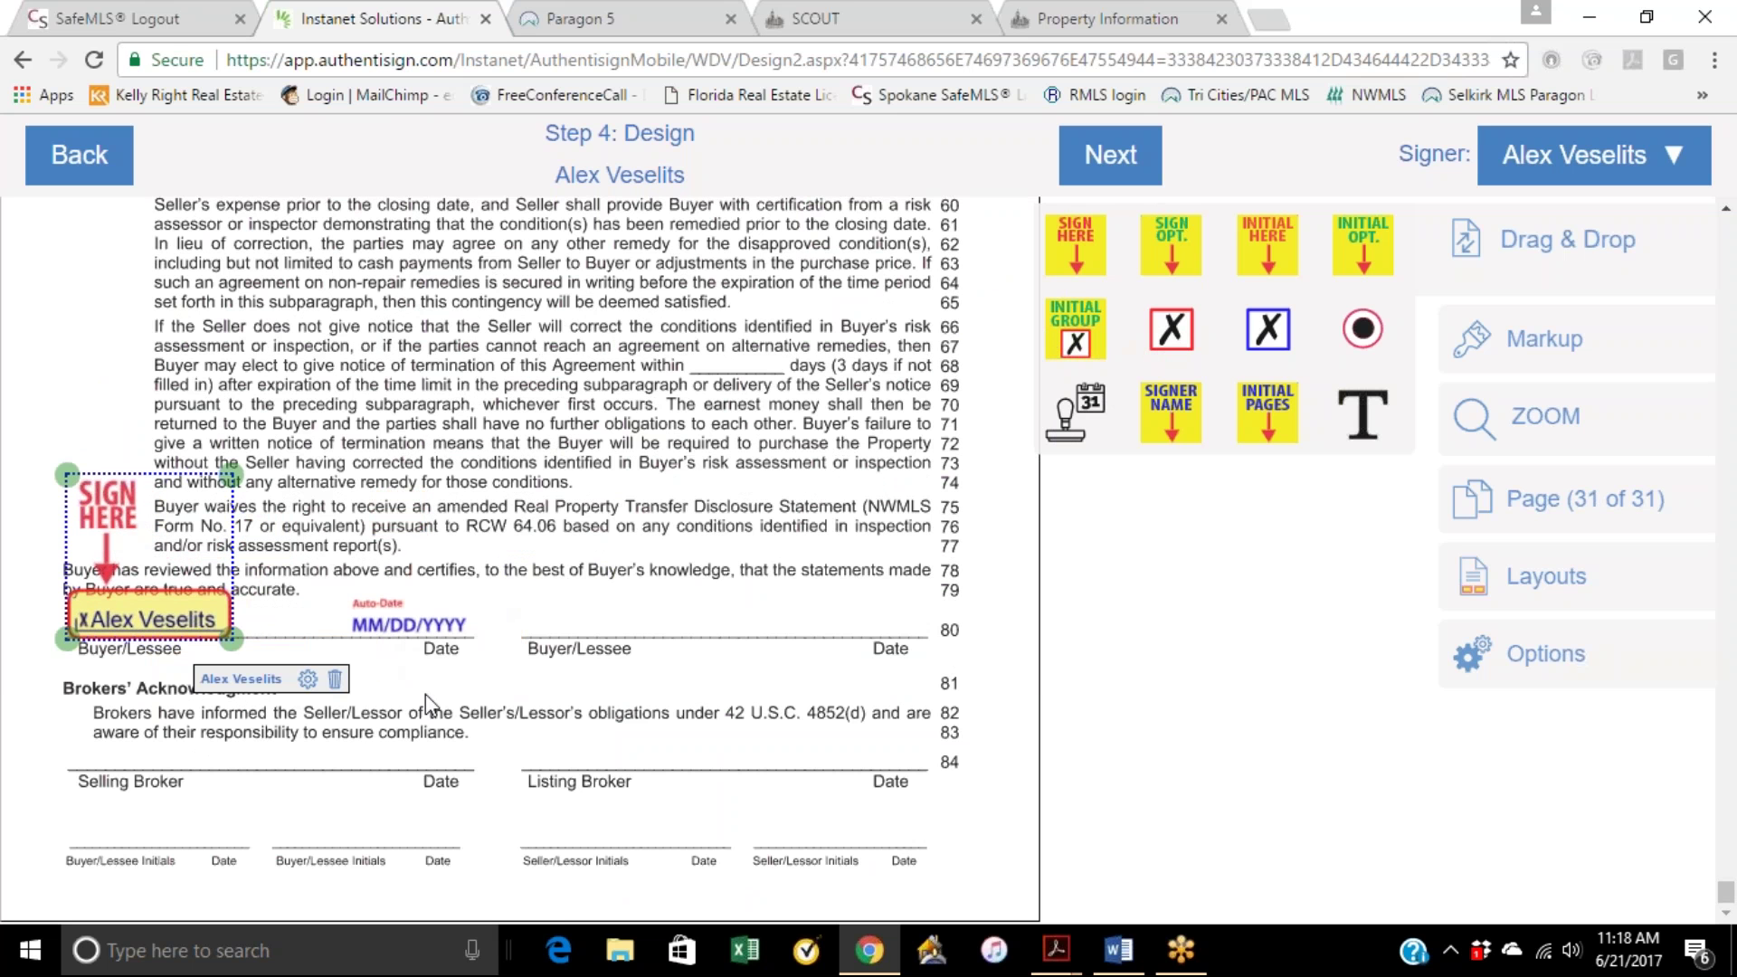
pyautogui.moveTo(1270, 267); pyautogui.dragTo(152, 850)
pyautogui.click(116, 839)
pyautogui.moveTo(1068, 418); pyautogui.dragTo(201, 864)
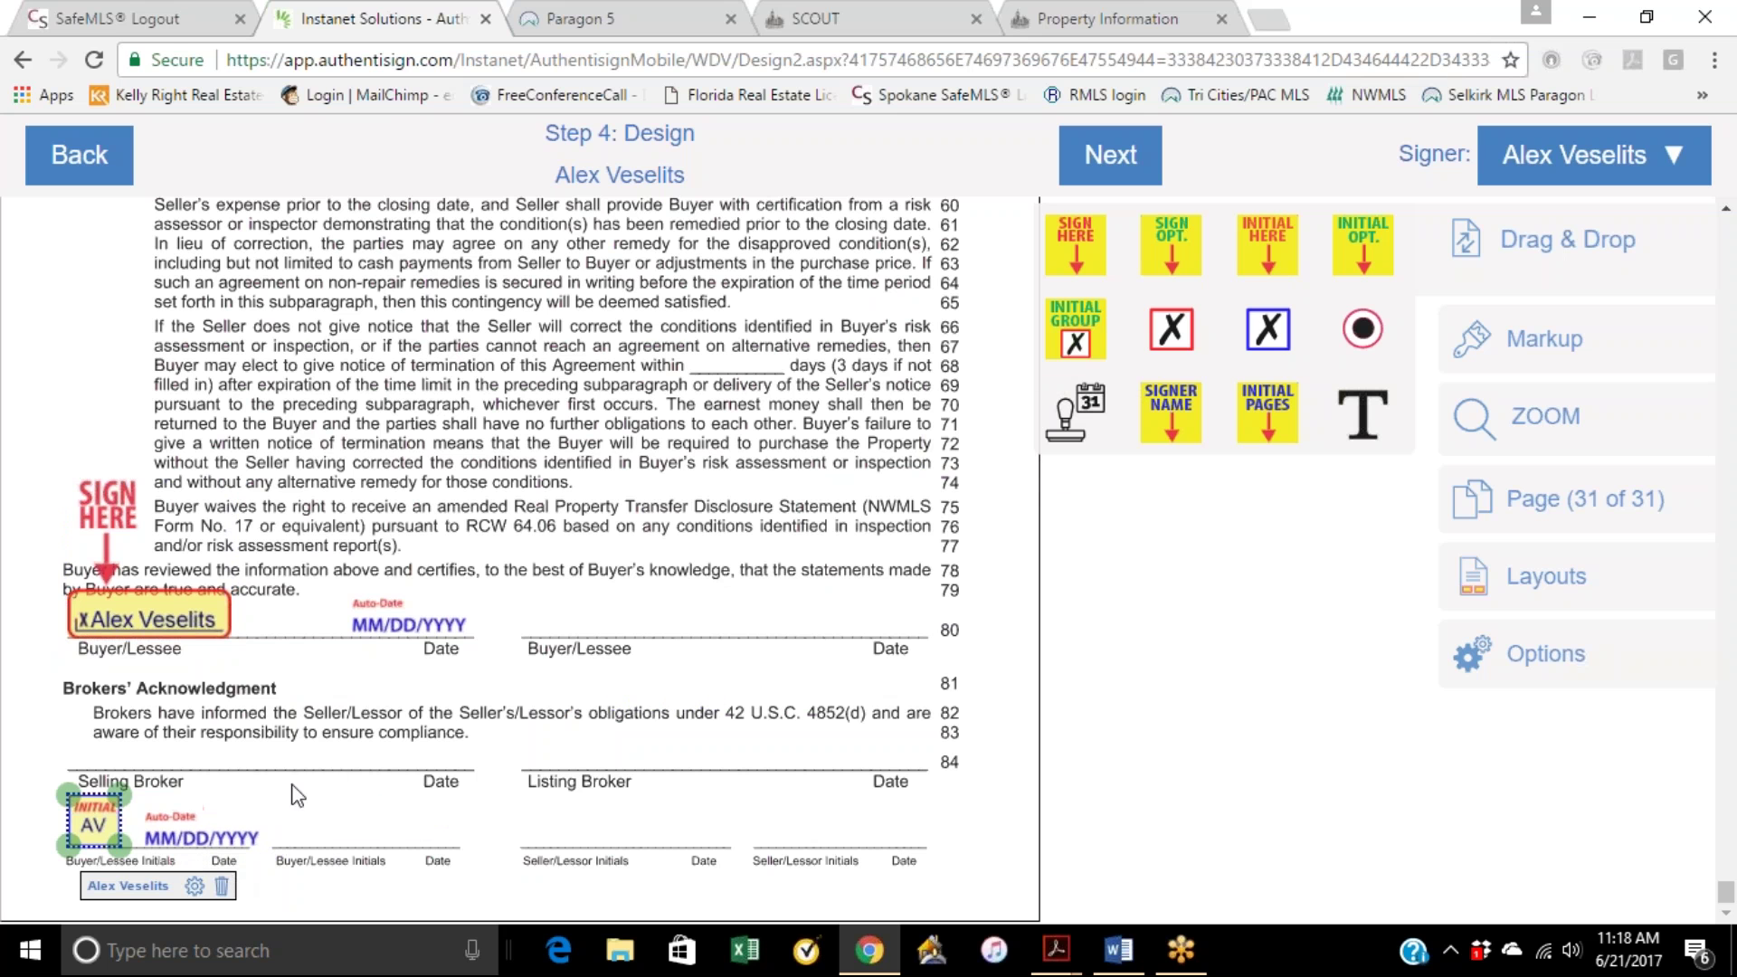
# Step: Return to page 1, complete the design with Next, and bring up the invitation e-mail customization form
pyautogui.scroll(20, 387, 749)
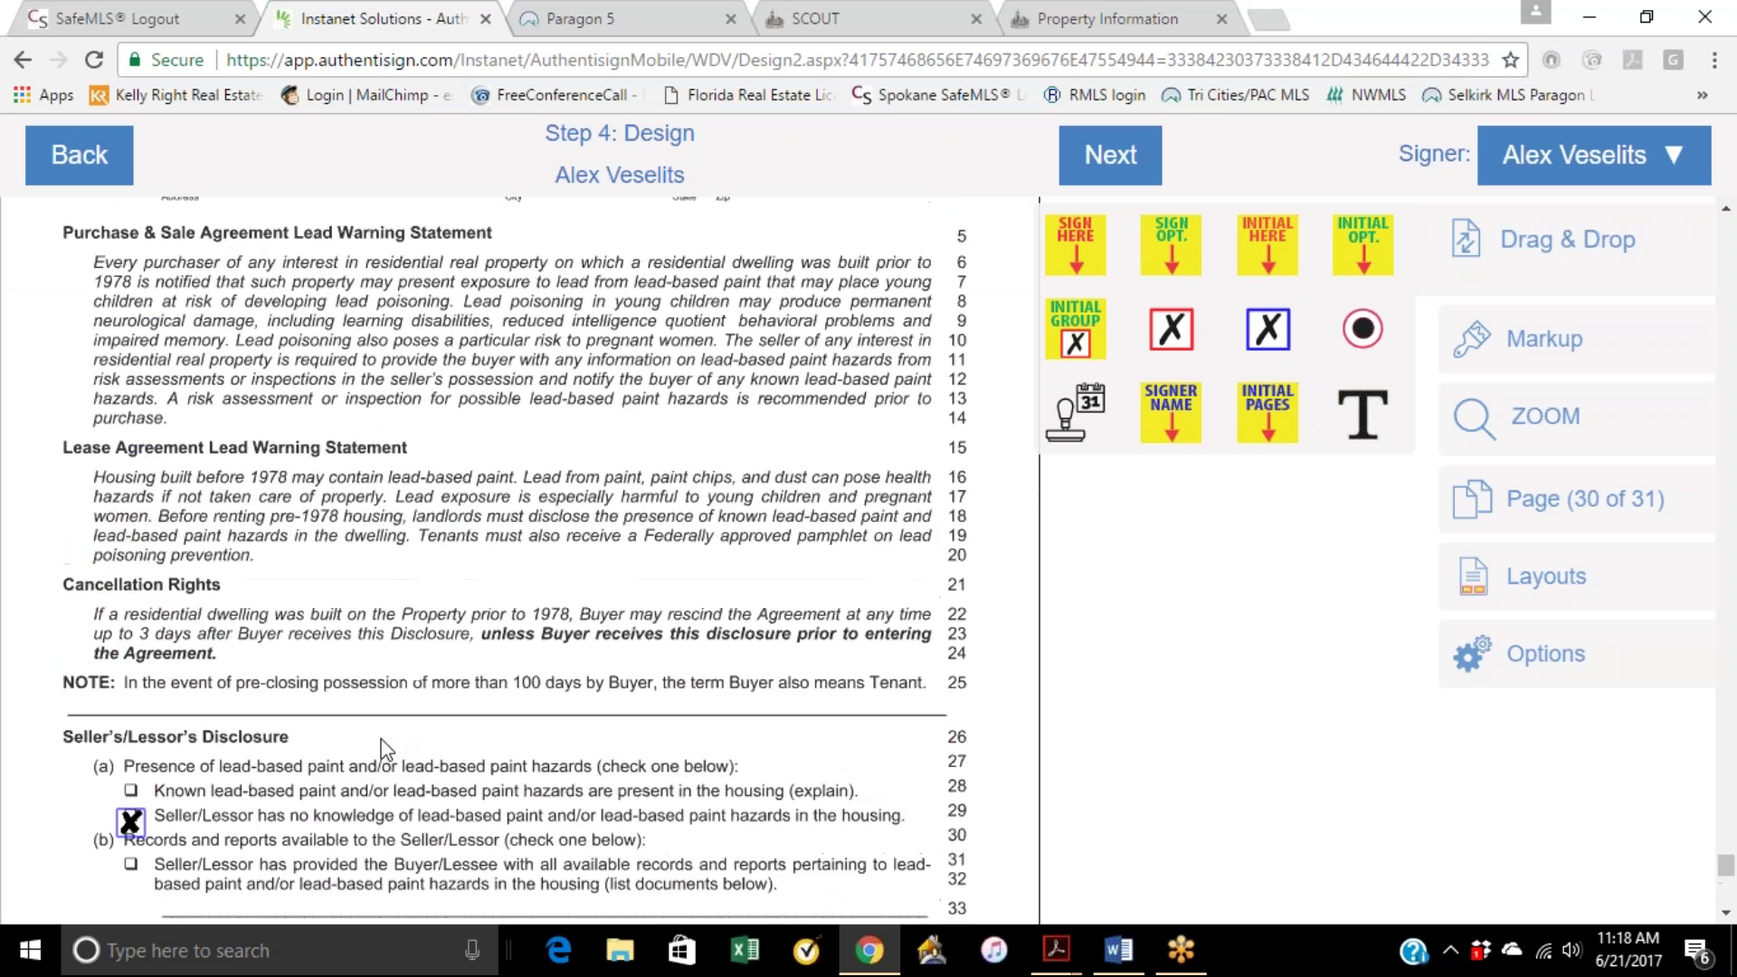
pyautogui.scroll(-12, 431, 675)
pyautogui.scroll(15, 432, 675)
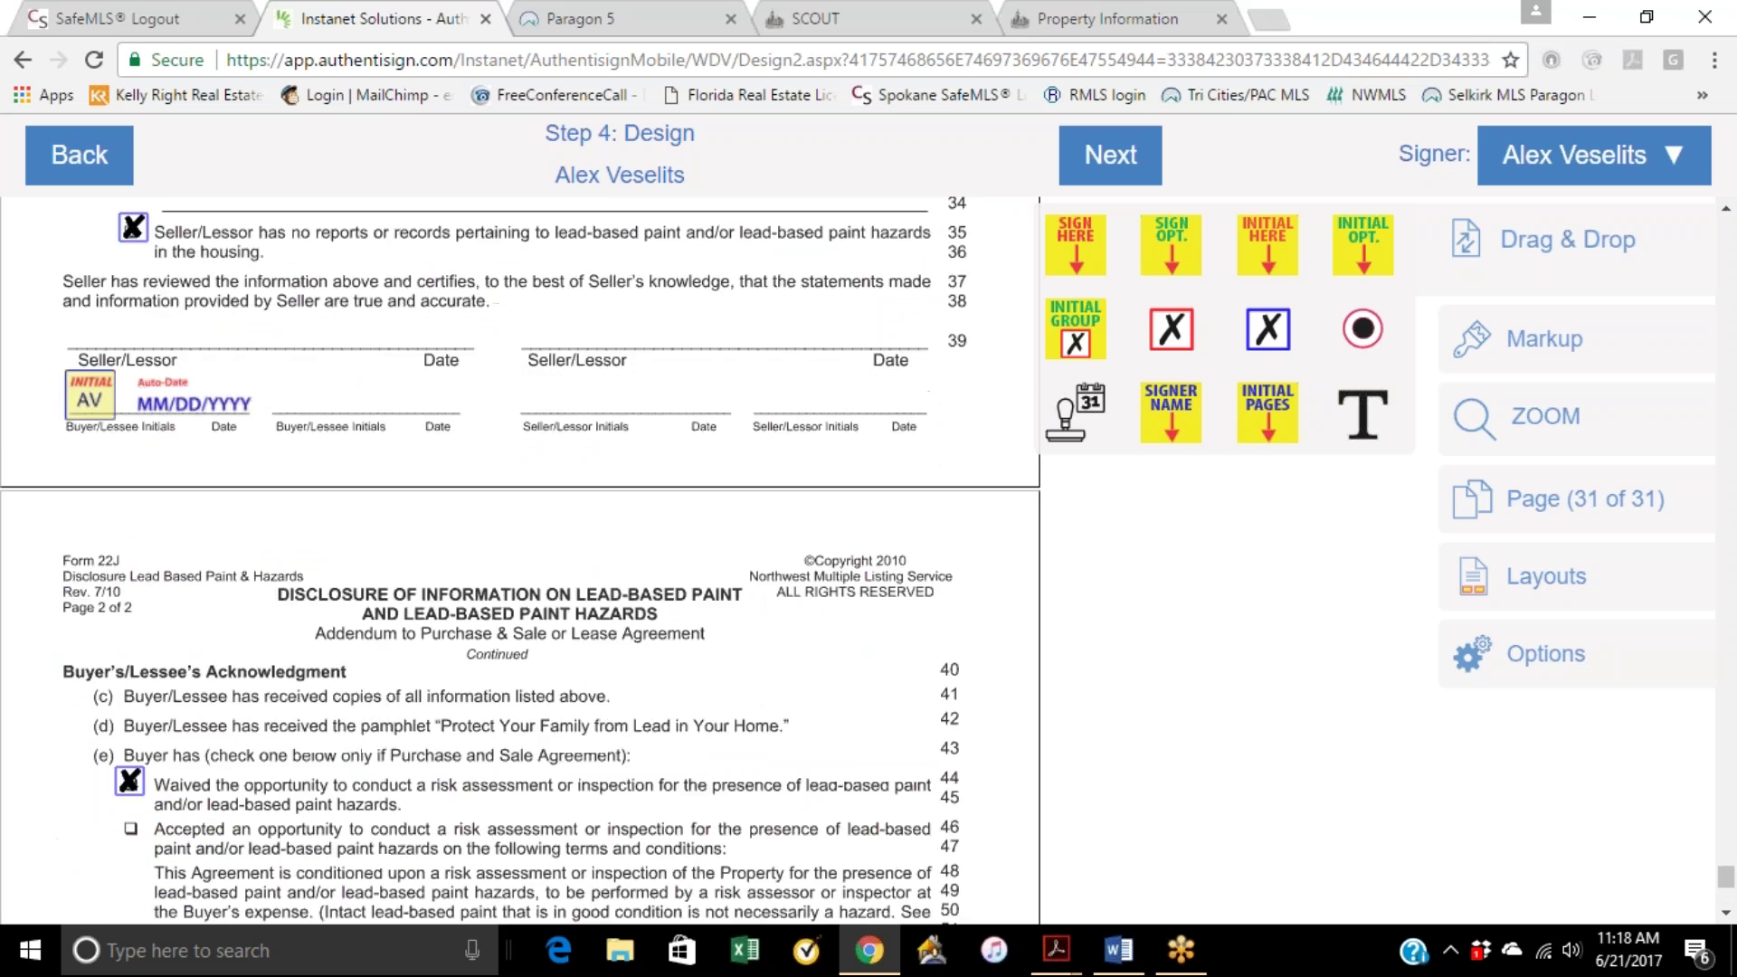
pyautogui.scroll(20, 457, 648)
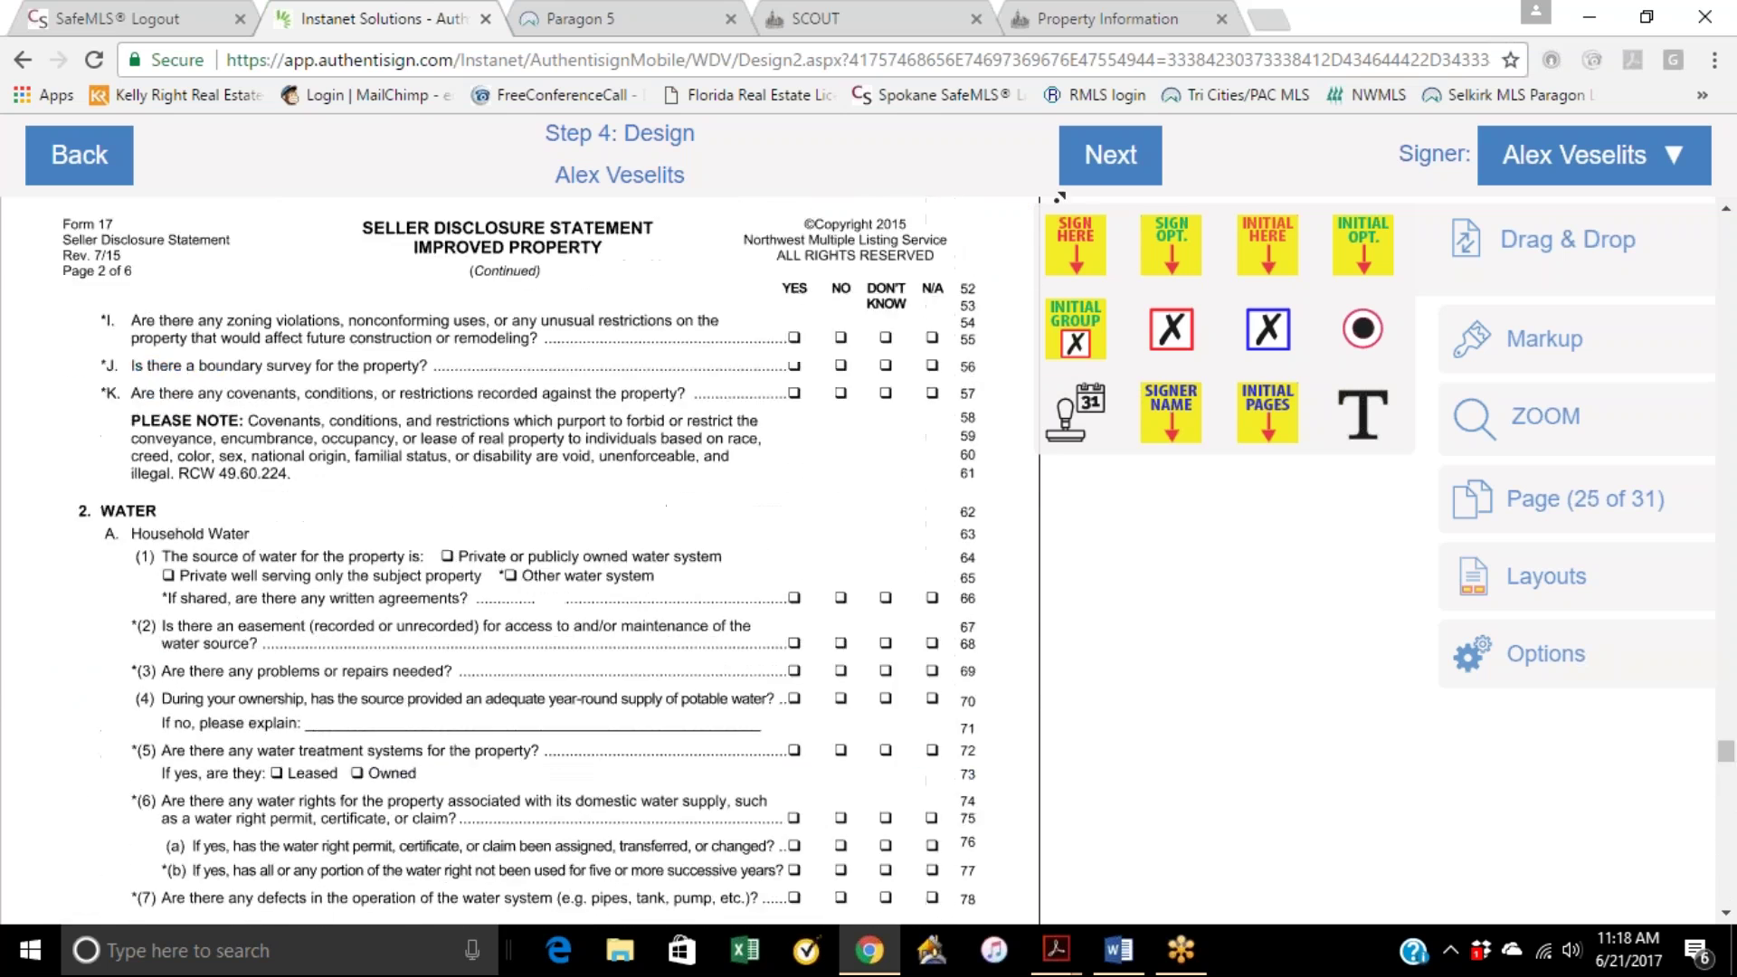
pyautogui.scroll(20, 1152, 158)
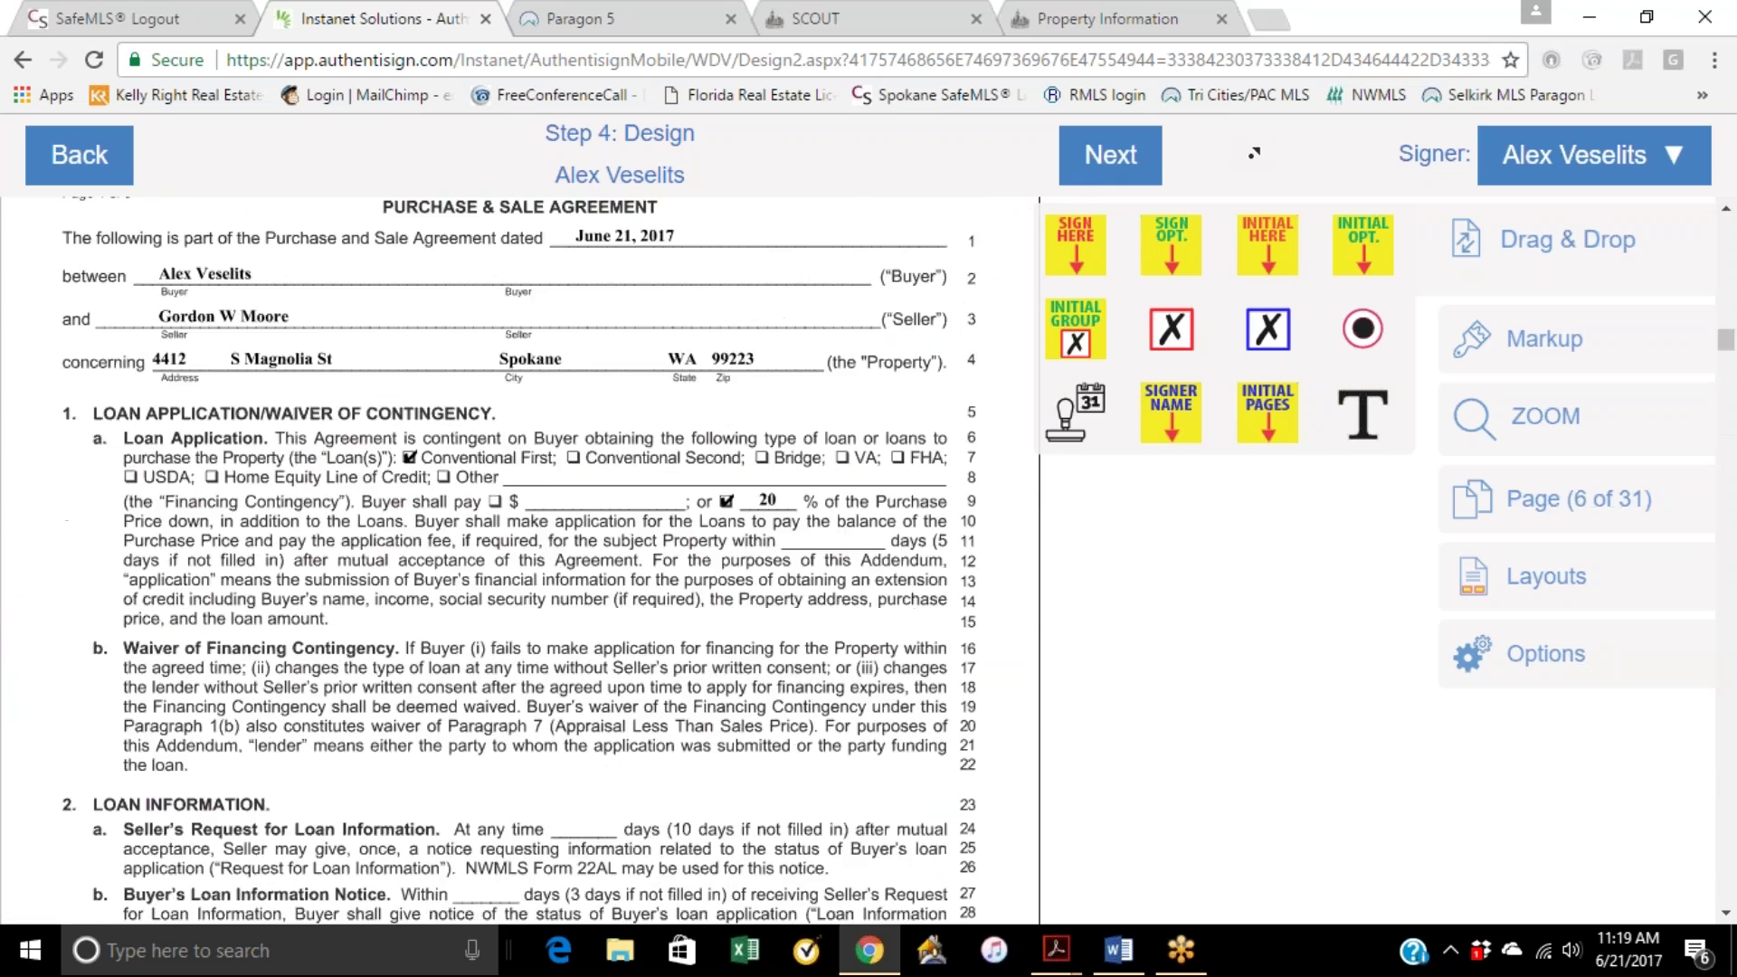
pyautogui.click(1111, 155)
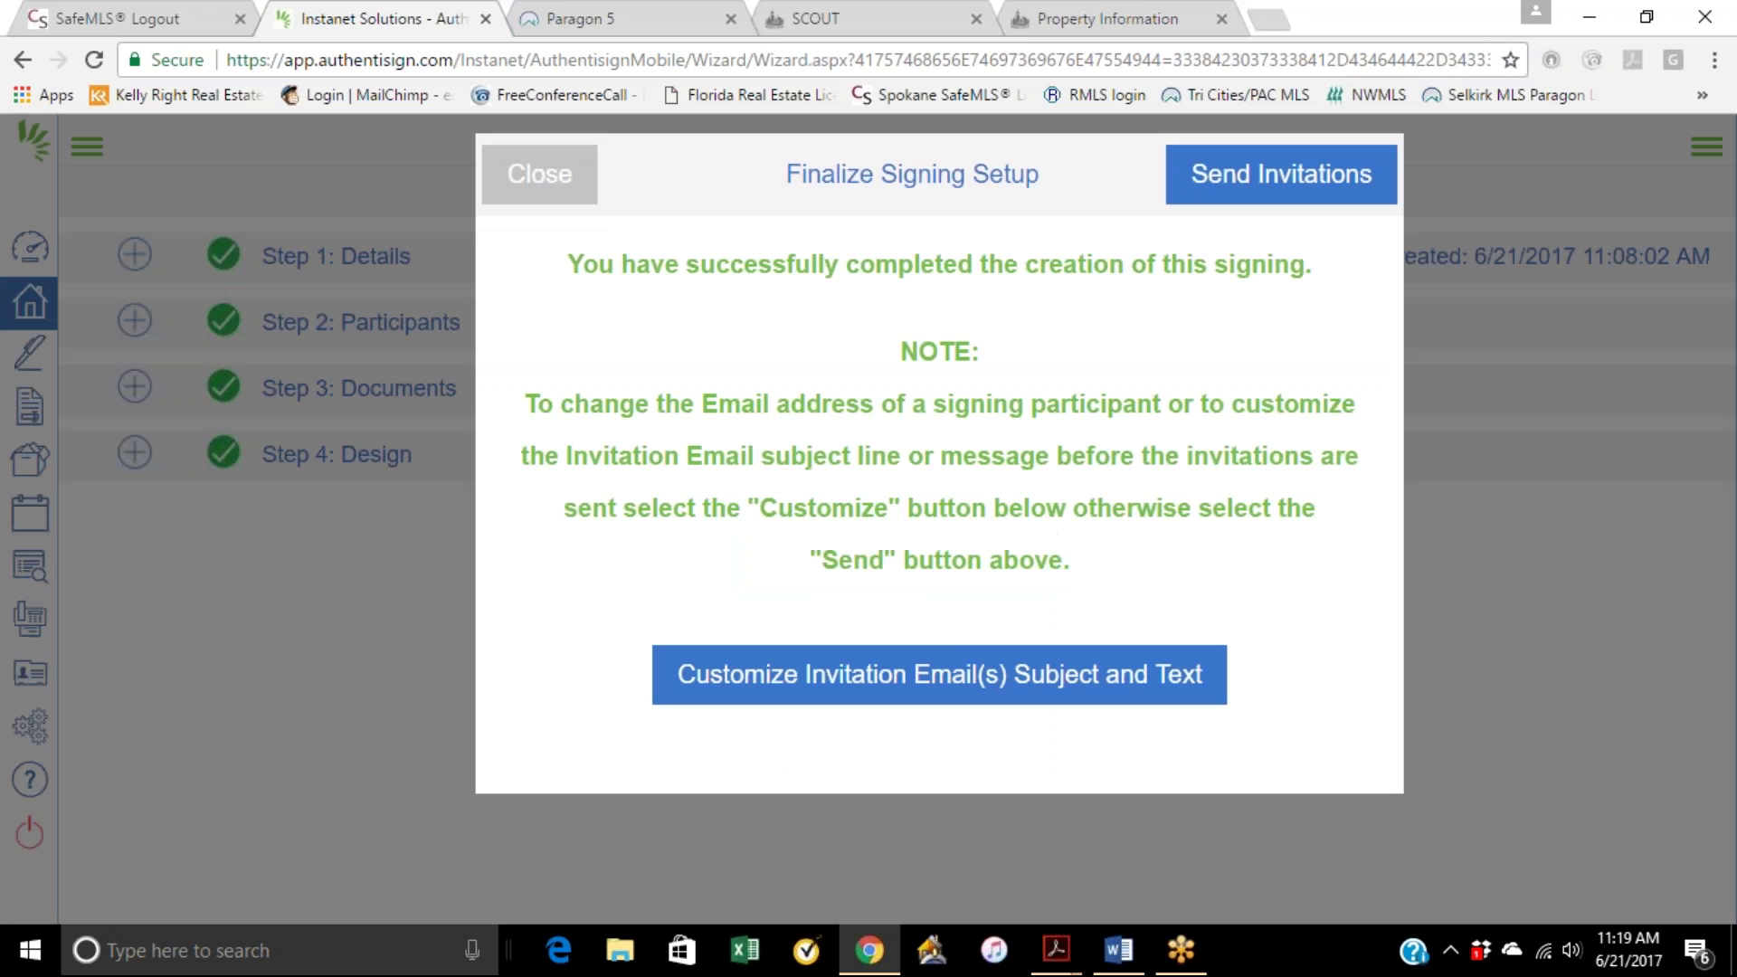
pyautogui.click(911, 697)
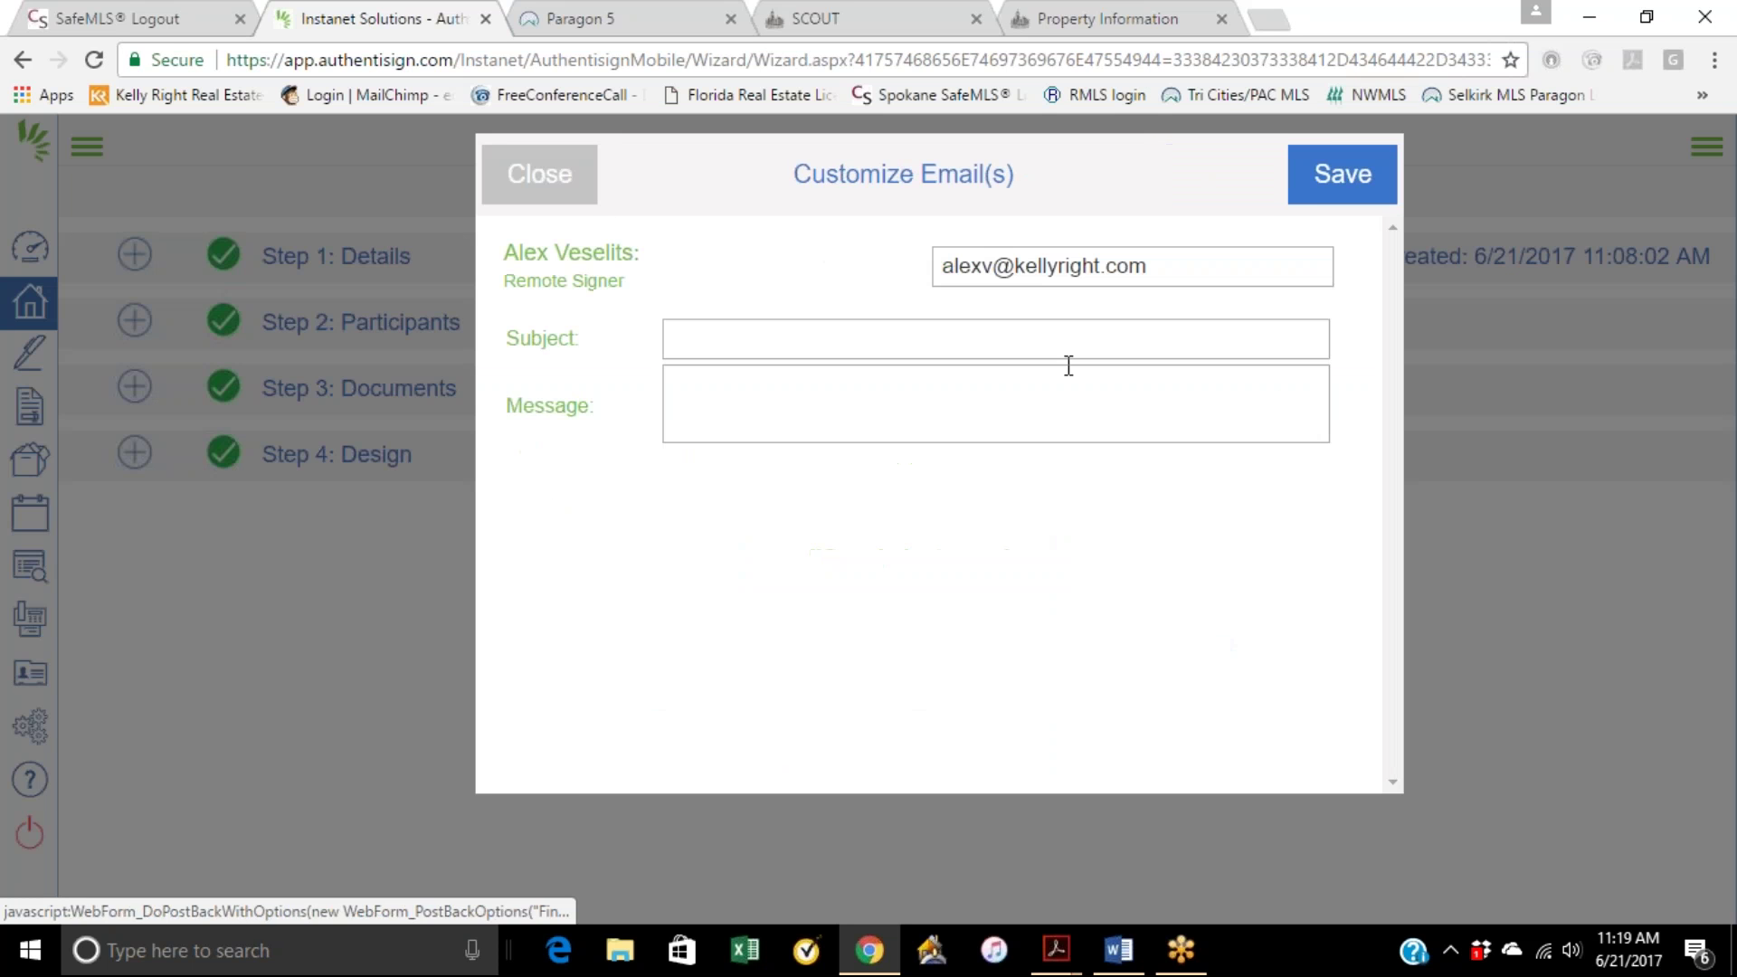
# Step: Enter subject 'your offer on Magnolia' and begin the message greeting the buyer by first name
pyautogui.click(714, 342)
pyautogui.write('your offer on Magnolia')
pyautogui.click(711, 373)
pyautogui.write('Alex, I know you are drinking sangria in Acu')
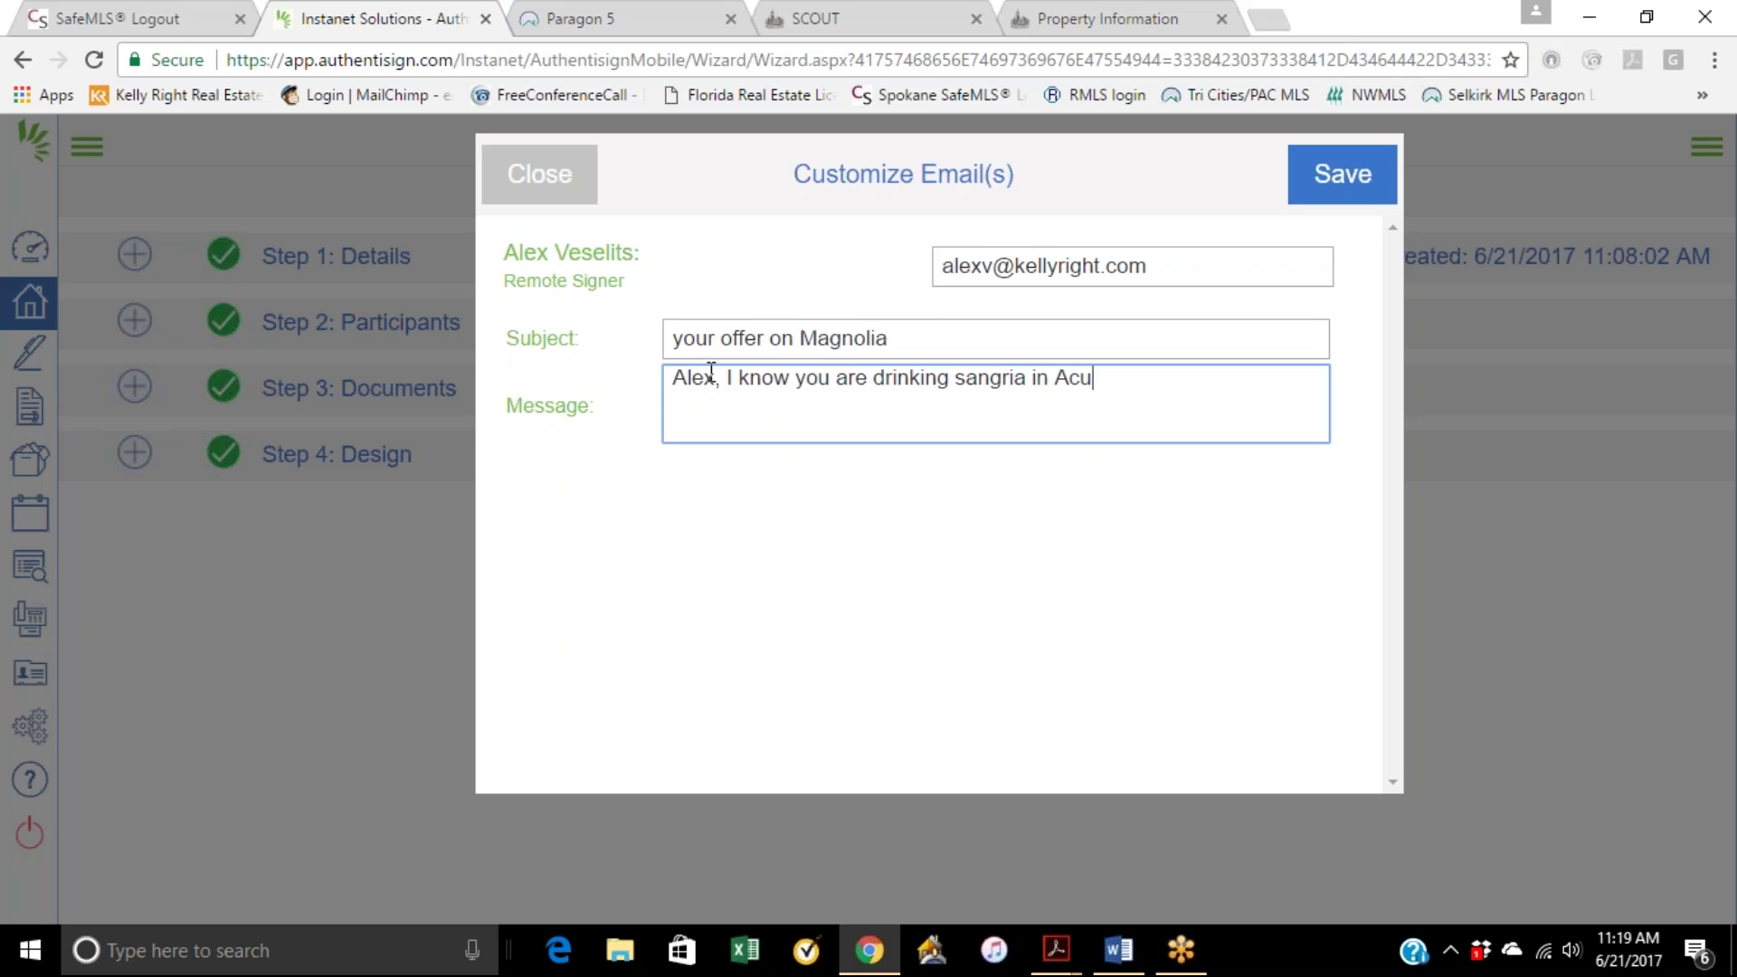
pyautogui.write('pl')
pyautogui.write('u')
pyautogui.write('co')
pyautogui.press('Left')
pyautogui.press('Left')
pyautogui.press('Left')
pyautogui.press('Left')
pyautogui.write('ul')
pyautogui.press('BackSpace')
# Step: Finish the friendly signing-request message, correct 'Acupulco' to 'Acapulco', and save the e-mail
pyautogui.click(1151, 379)
pyautogui.write('. I hope have')
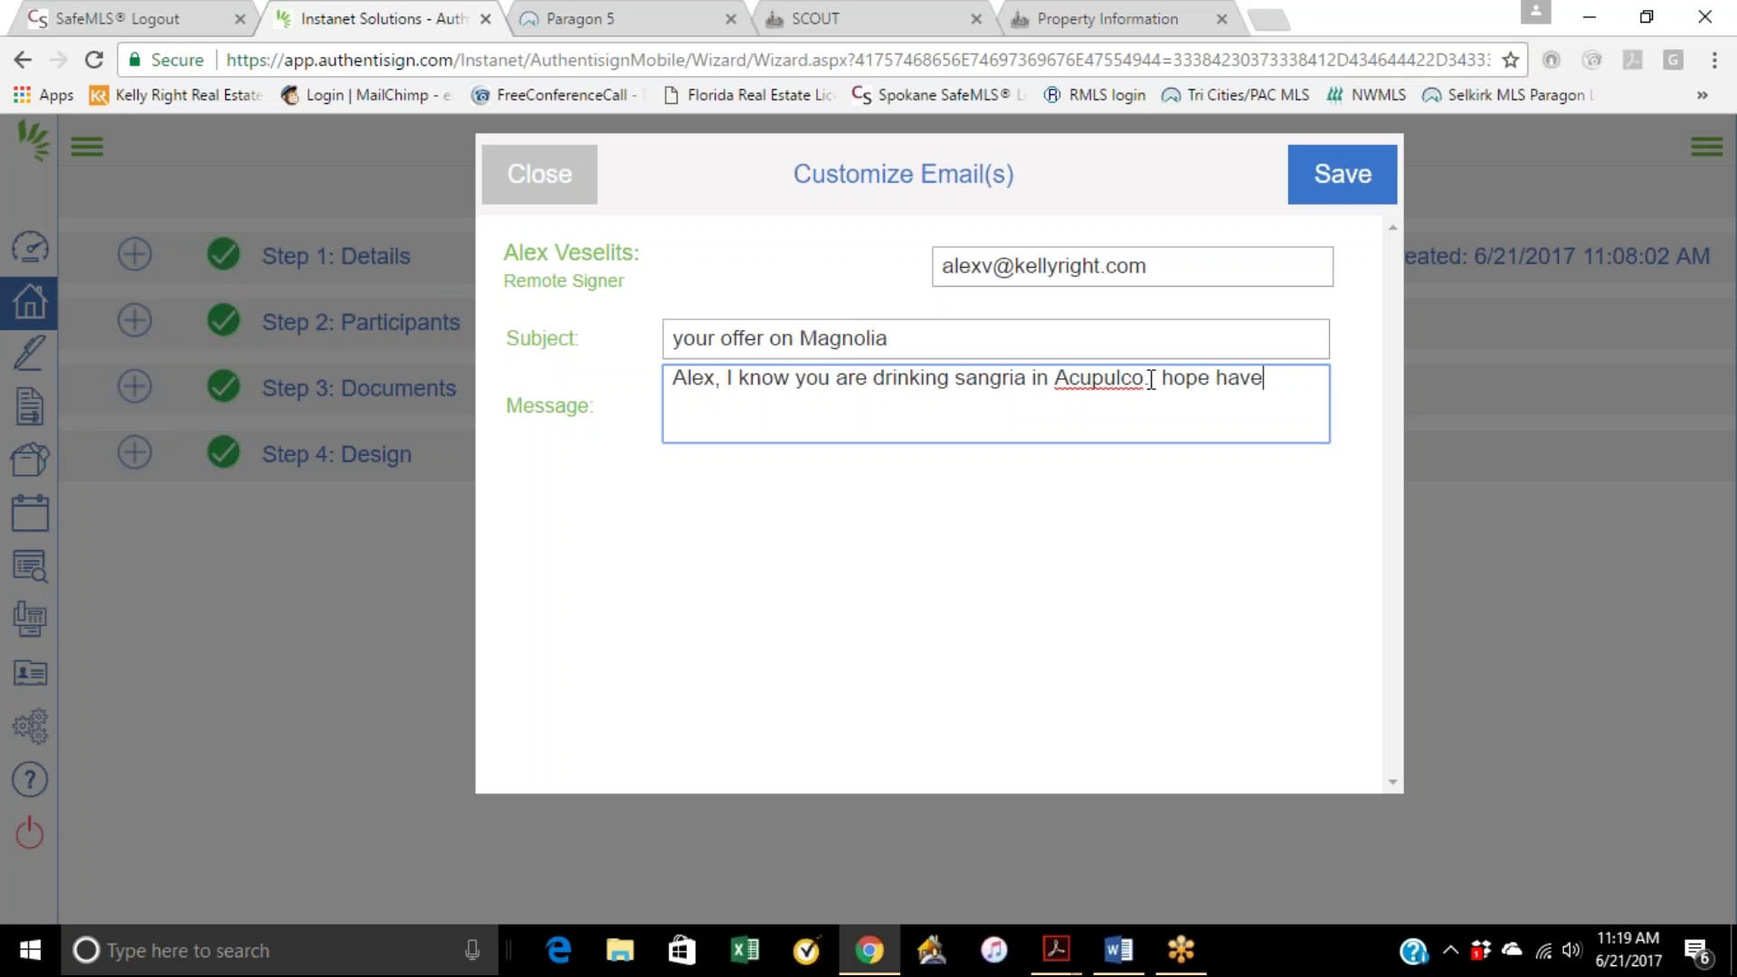
pyautogui.press('BackSpace')
pyautogui.write('ing fun t')
pyautogui.write('. try the hig')
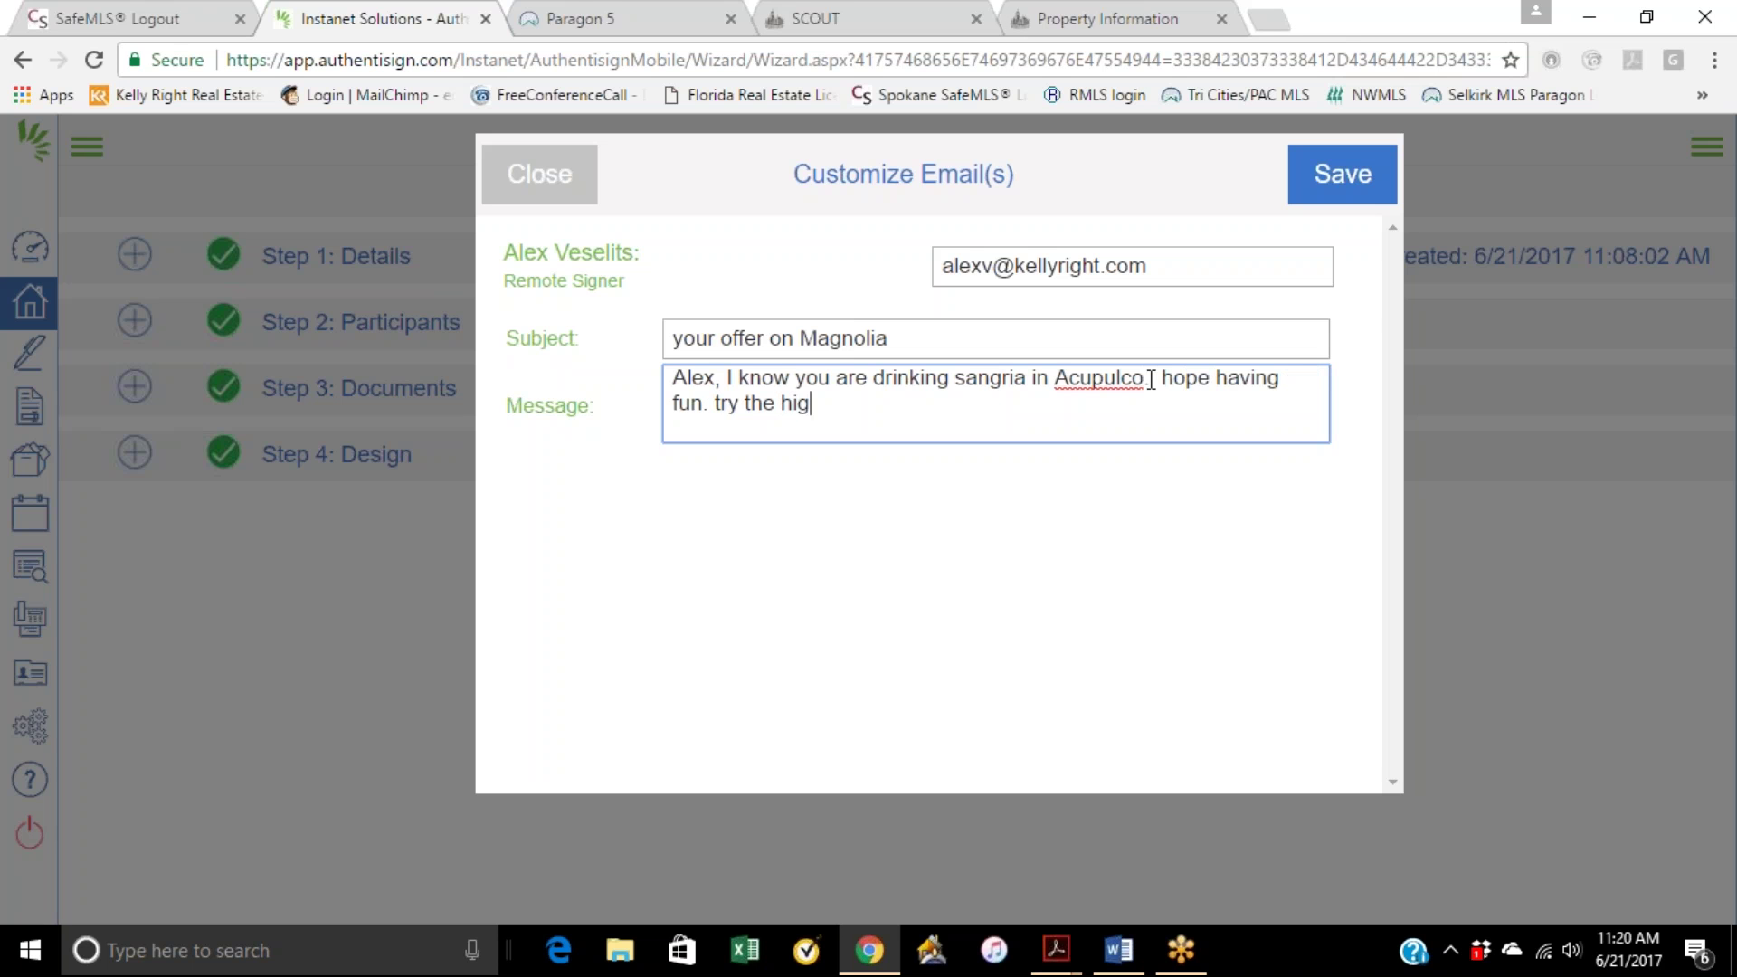
pyautogui.write('h dive off the cliff after you have had a few more drinks.')
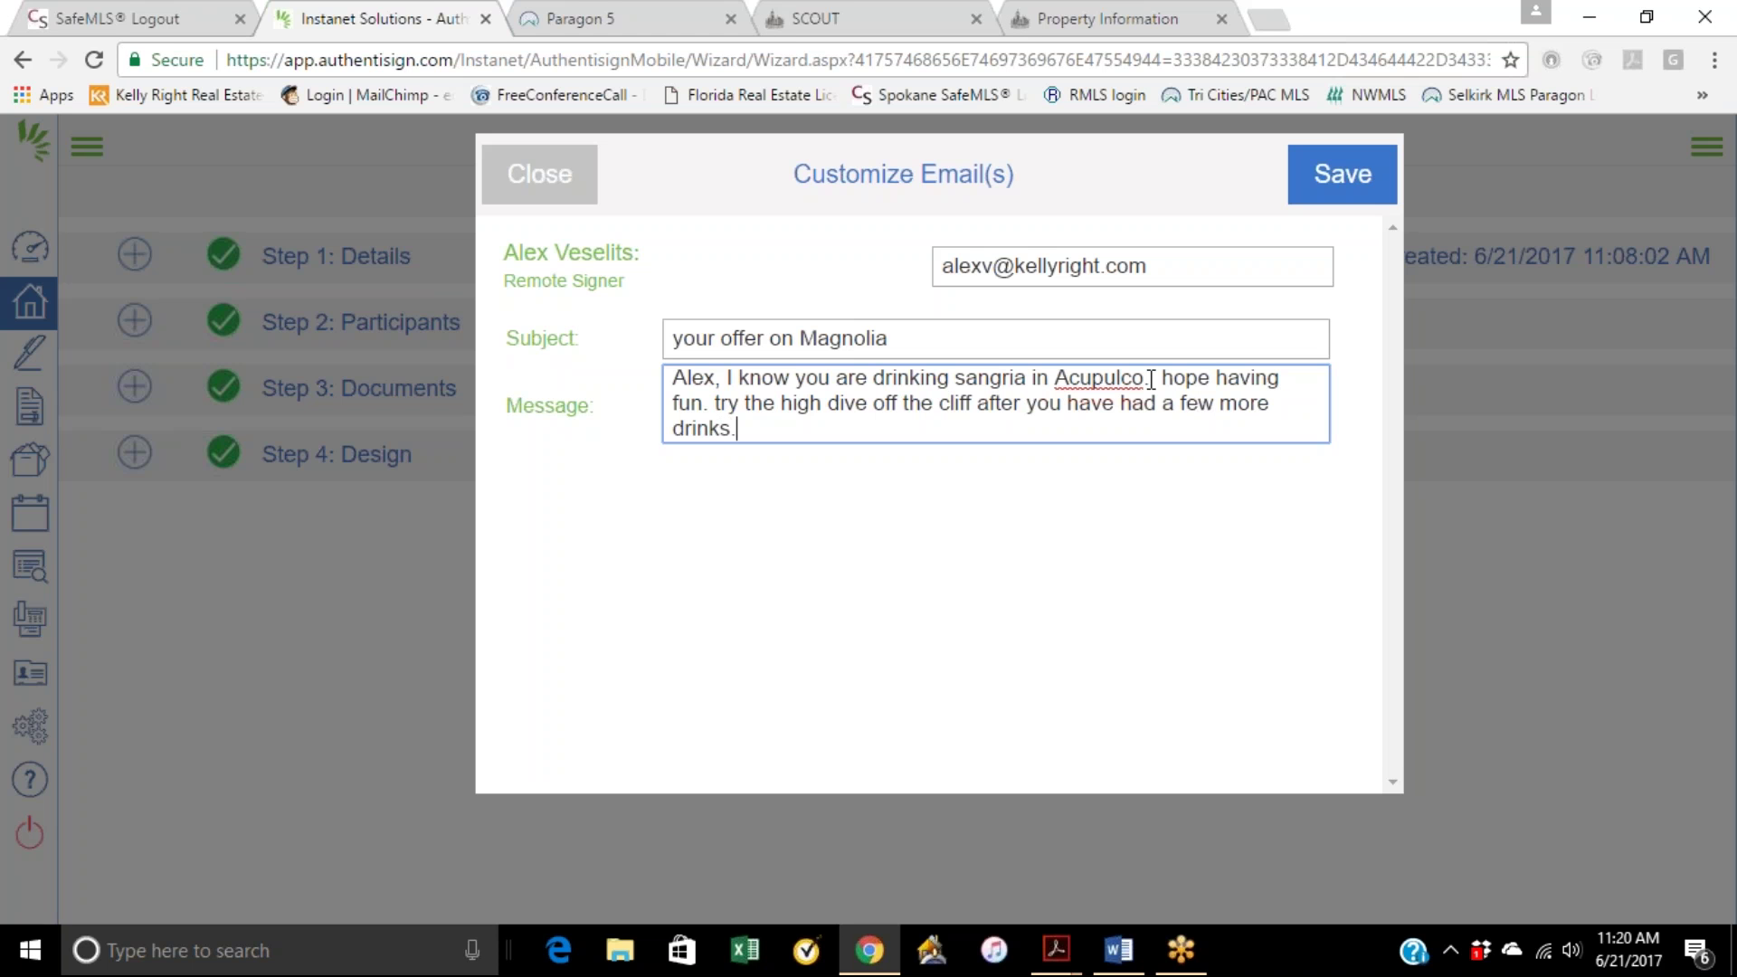
pyautogui.write(' BTW, digitally sign the')
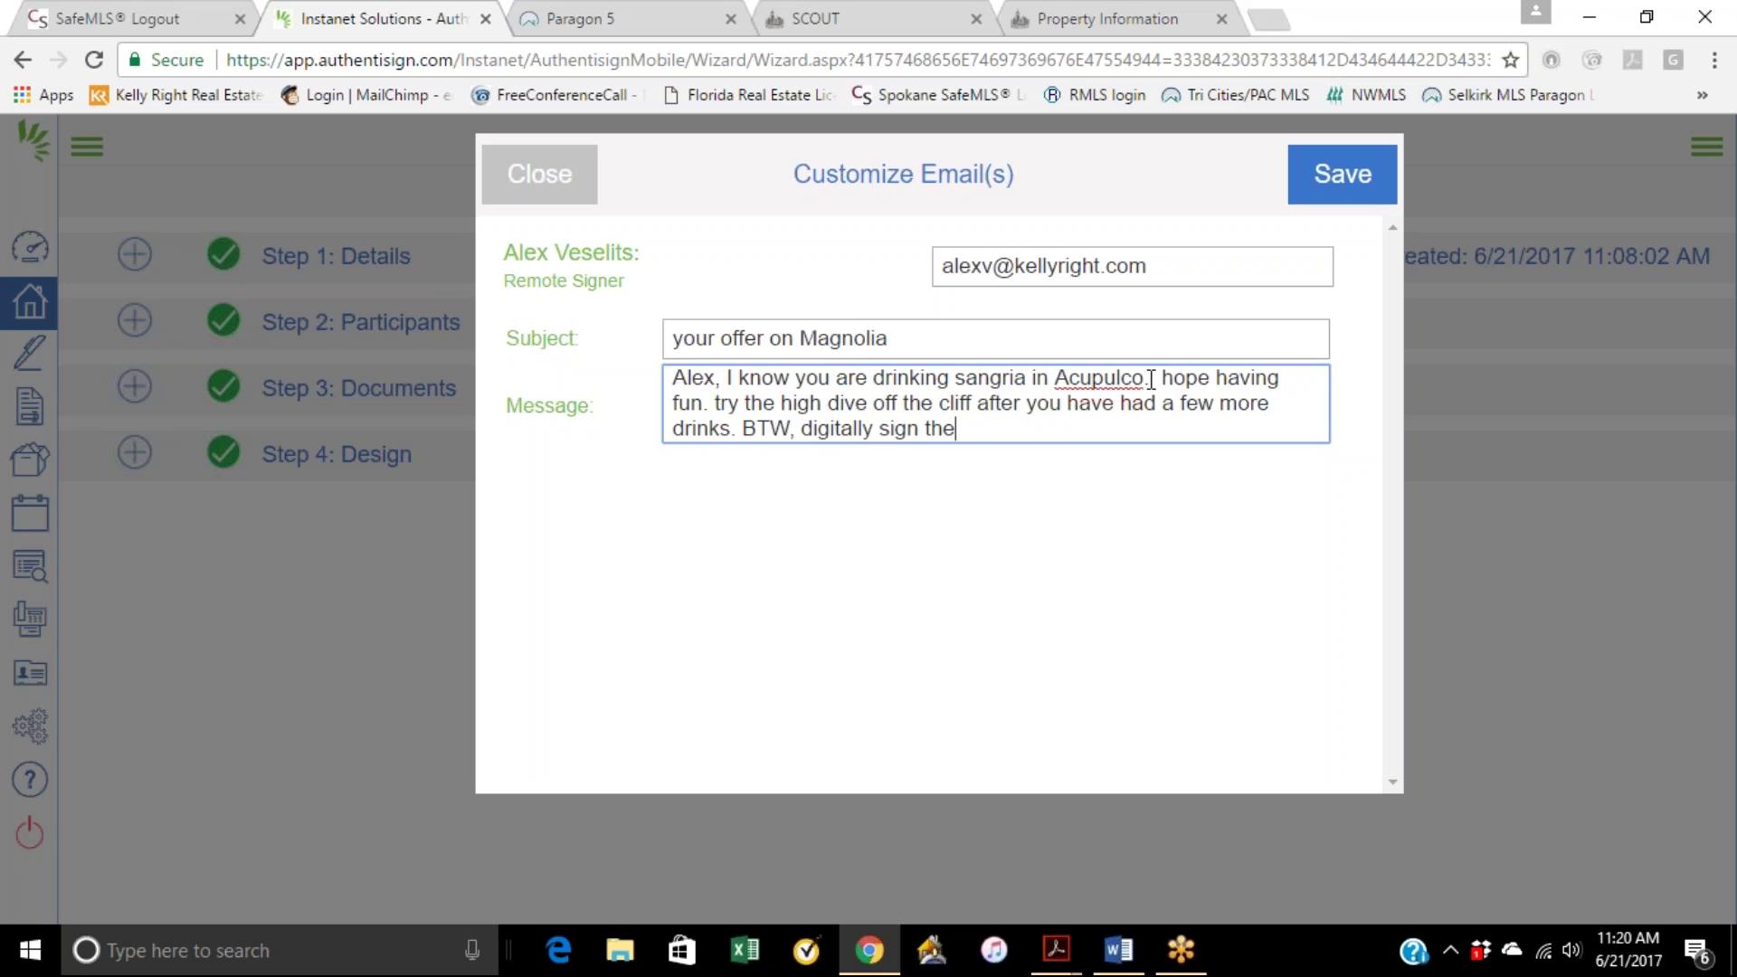
pyautogui.write('se forms please.  Joe')
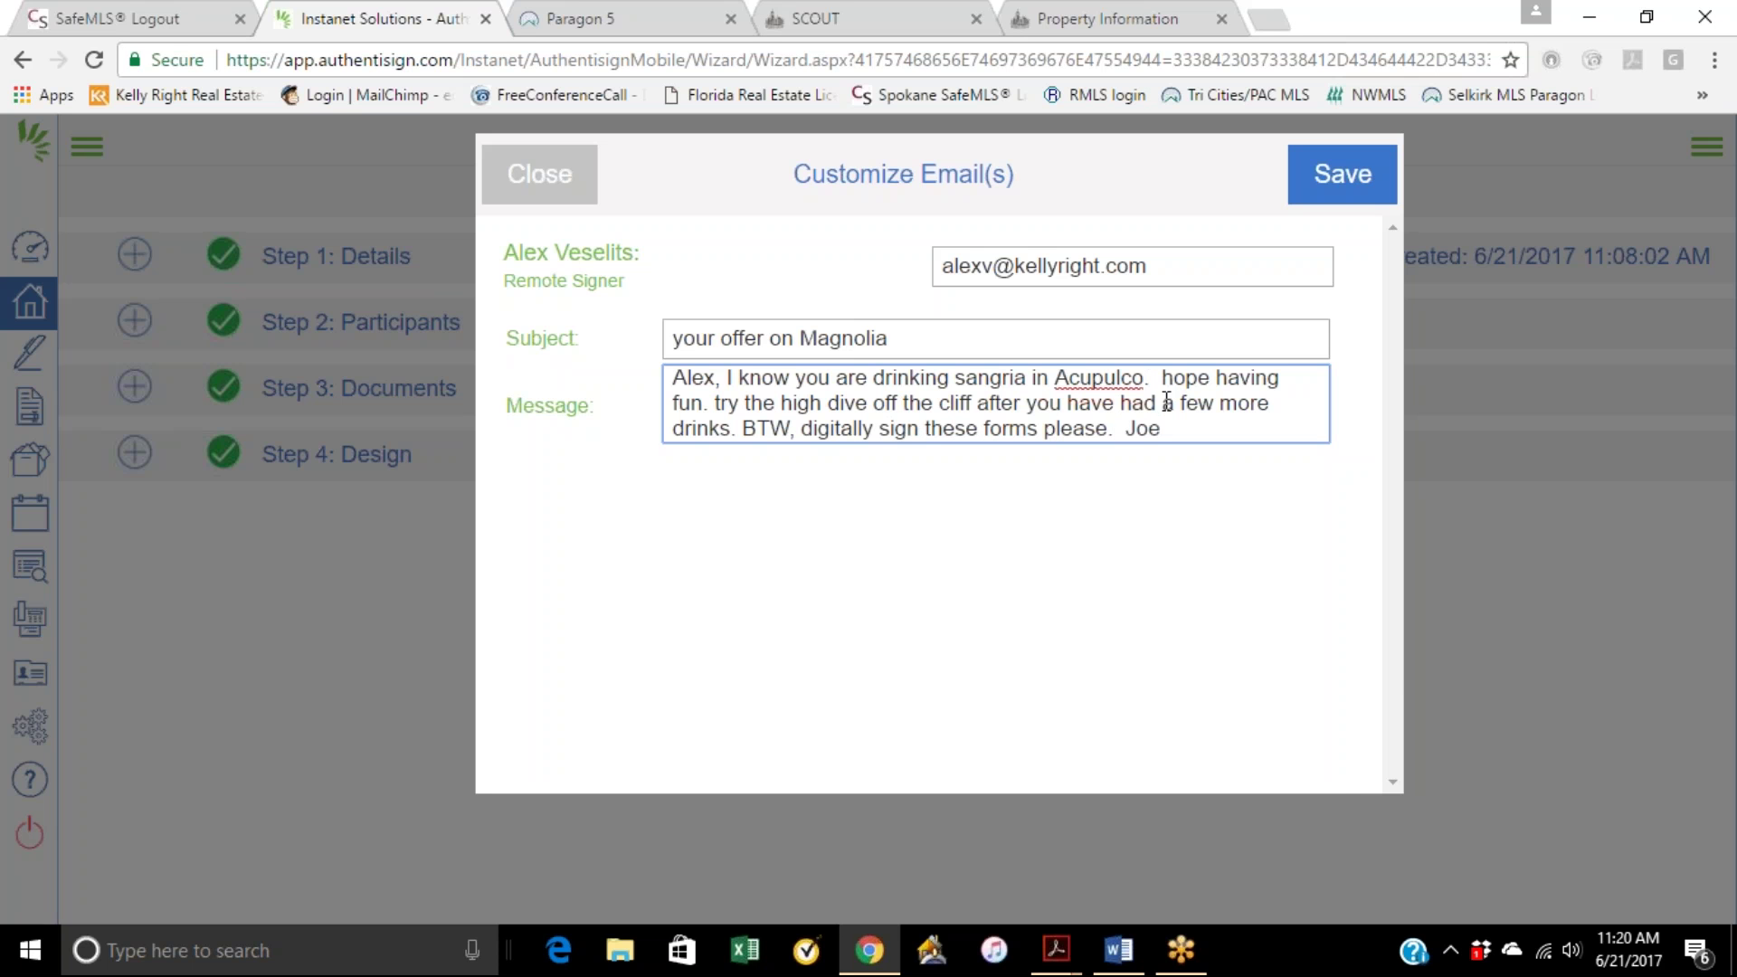
pyautogui.rightClick(1101, 384)
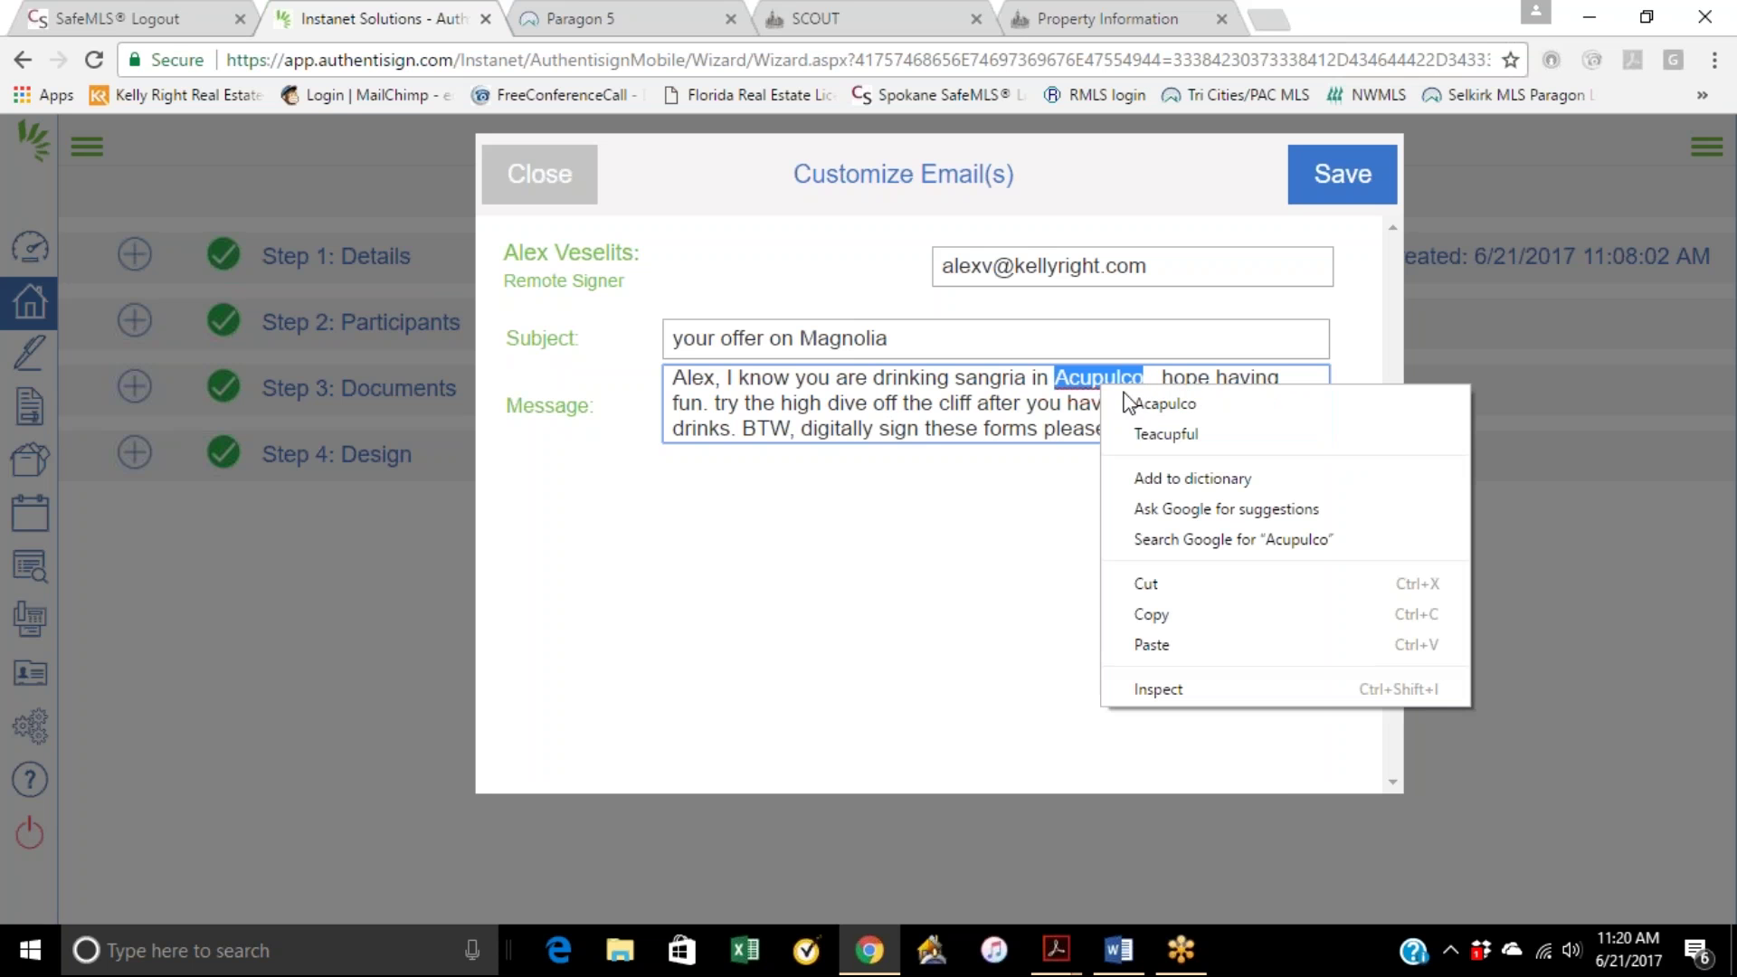
pyautogui.click(1157, 409)
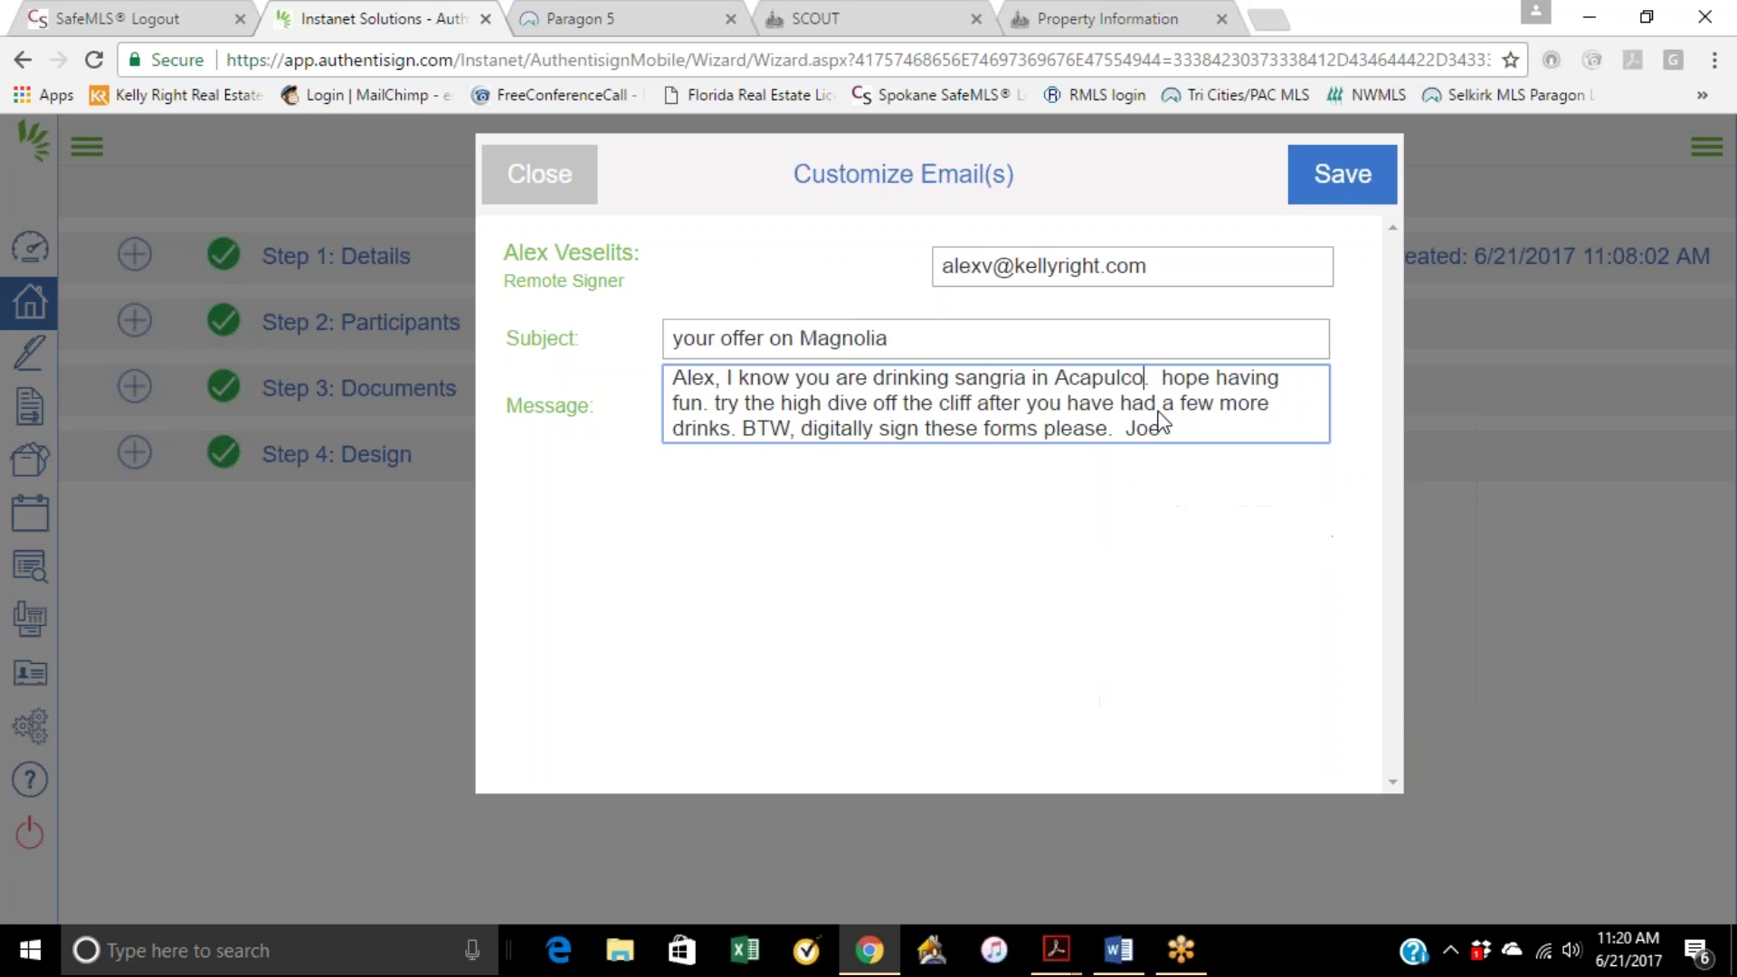
pyautogui.click(1180, 489)
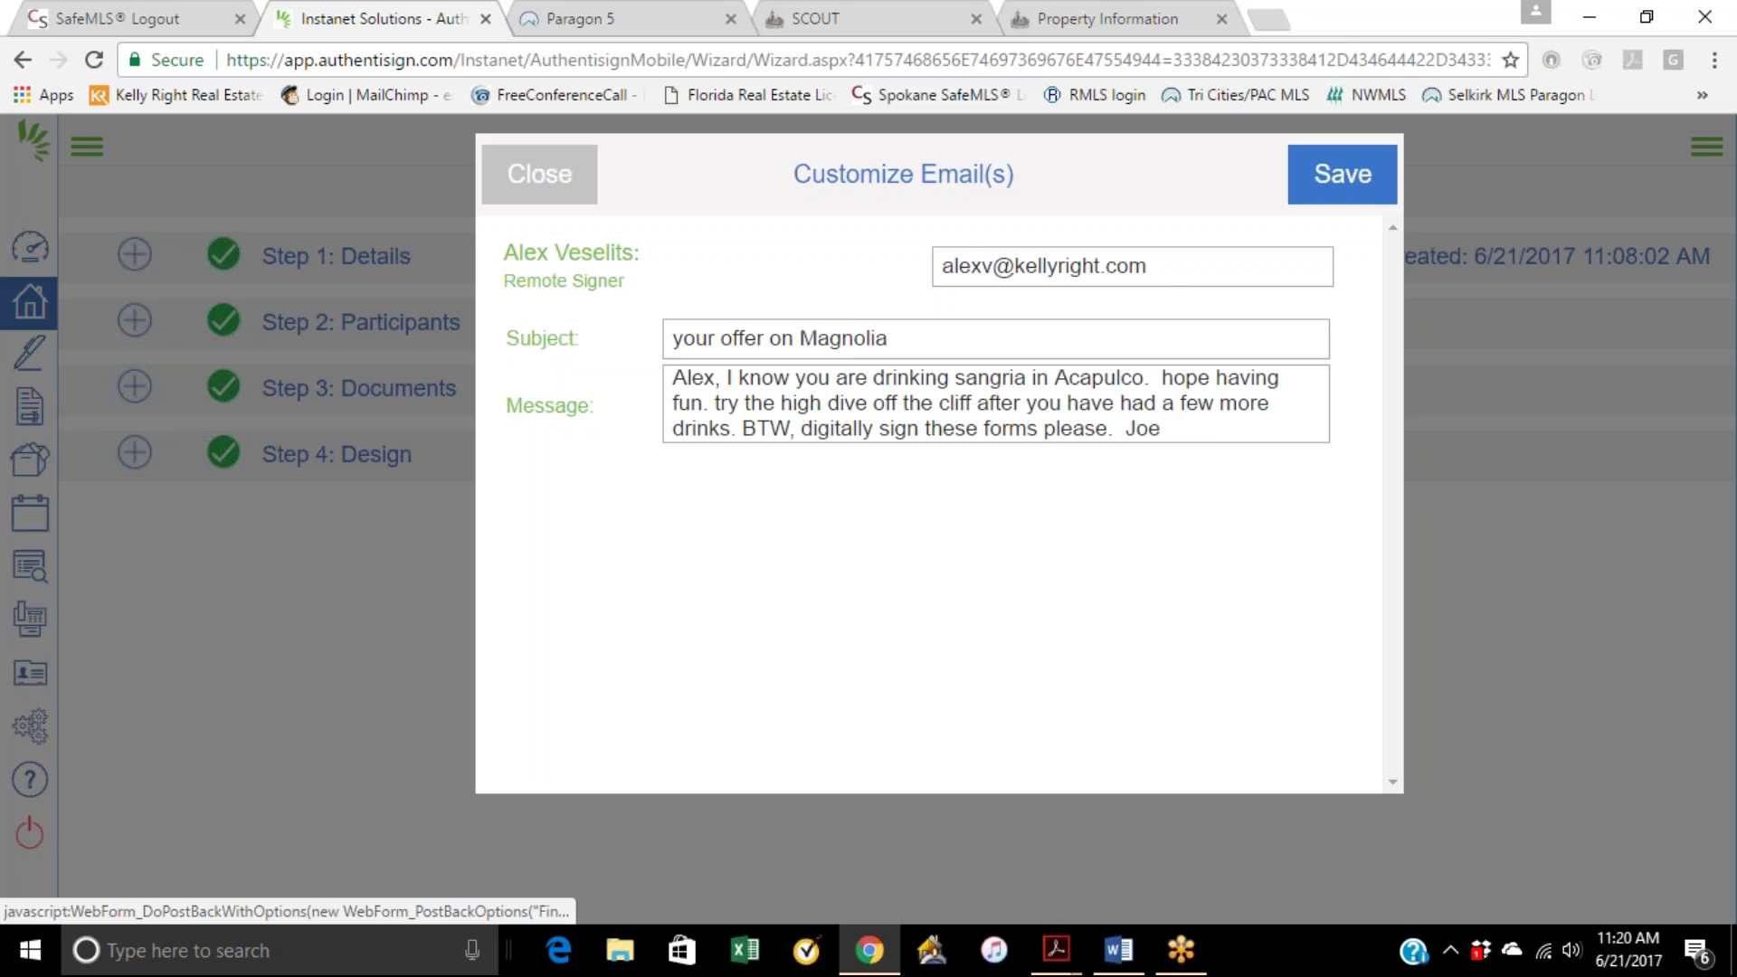
pyautogui.click(1343, 174)
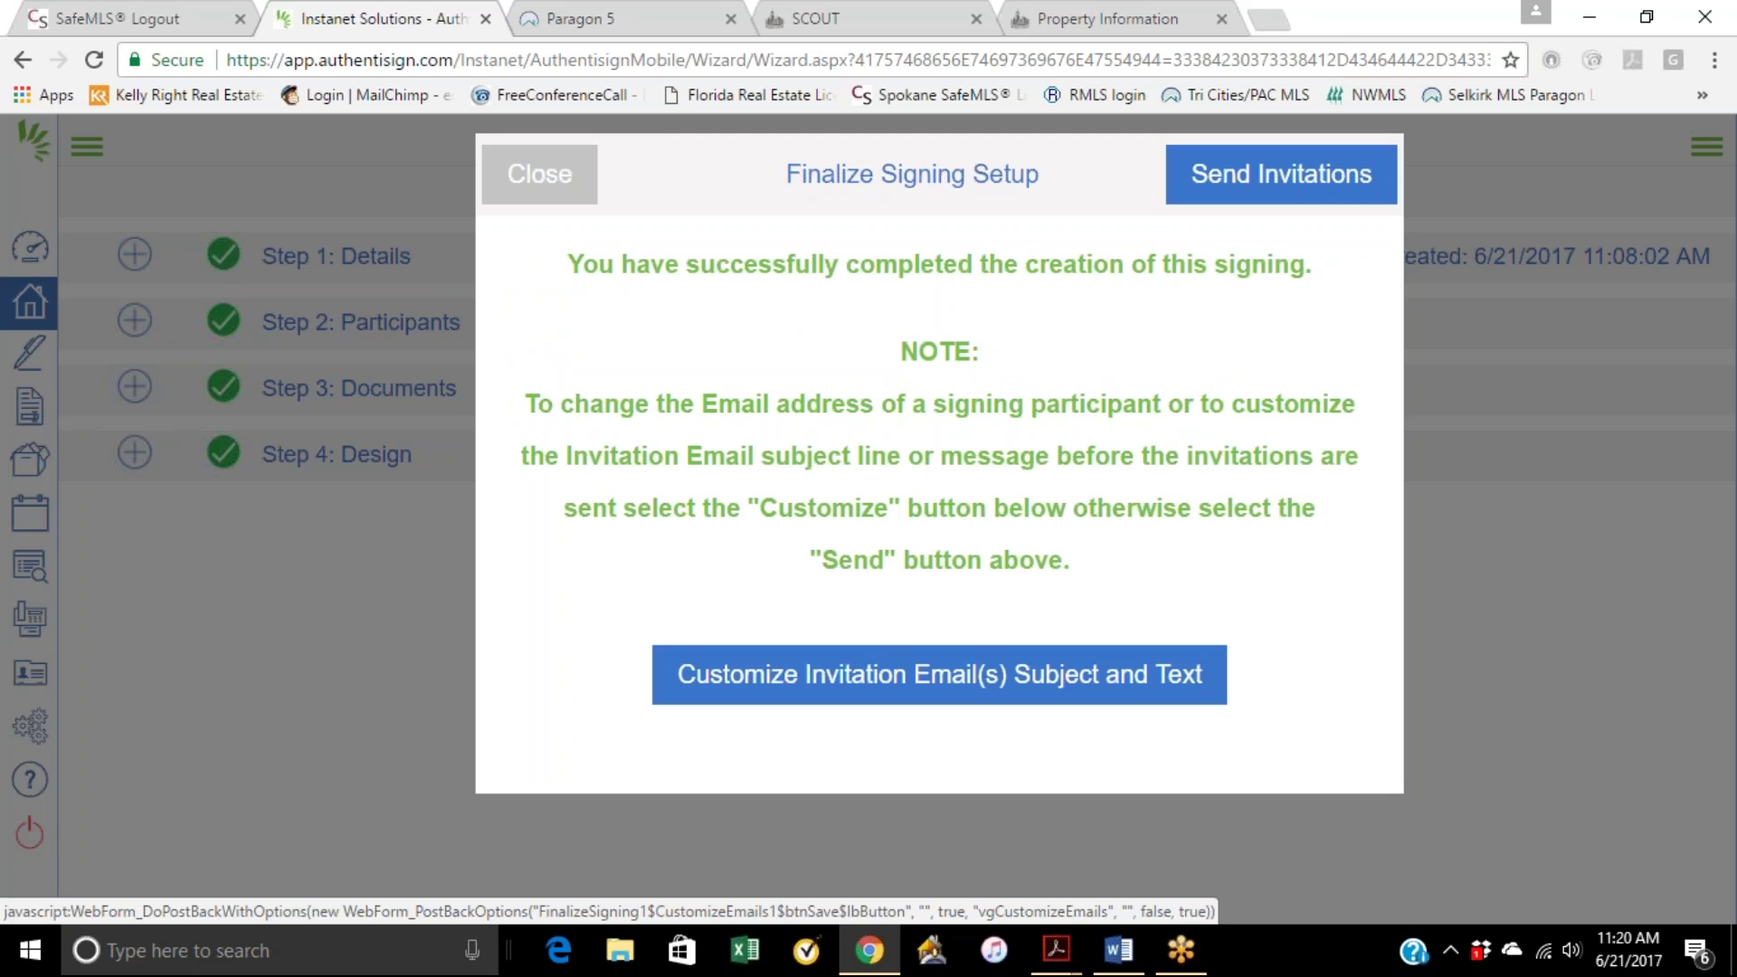
# Step: Send the Authentisign signing invitations to the buyer and acknowledge the success message
pyautogui.click(1328, 181)
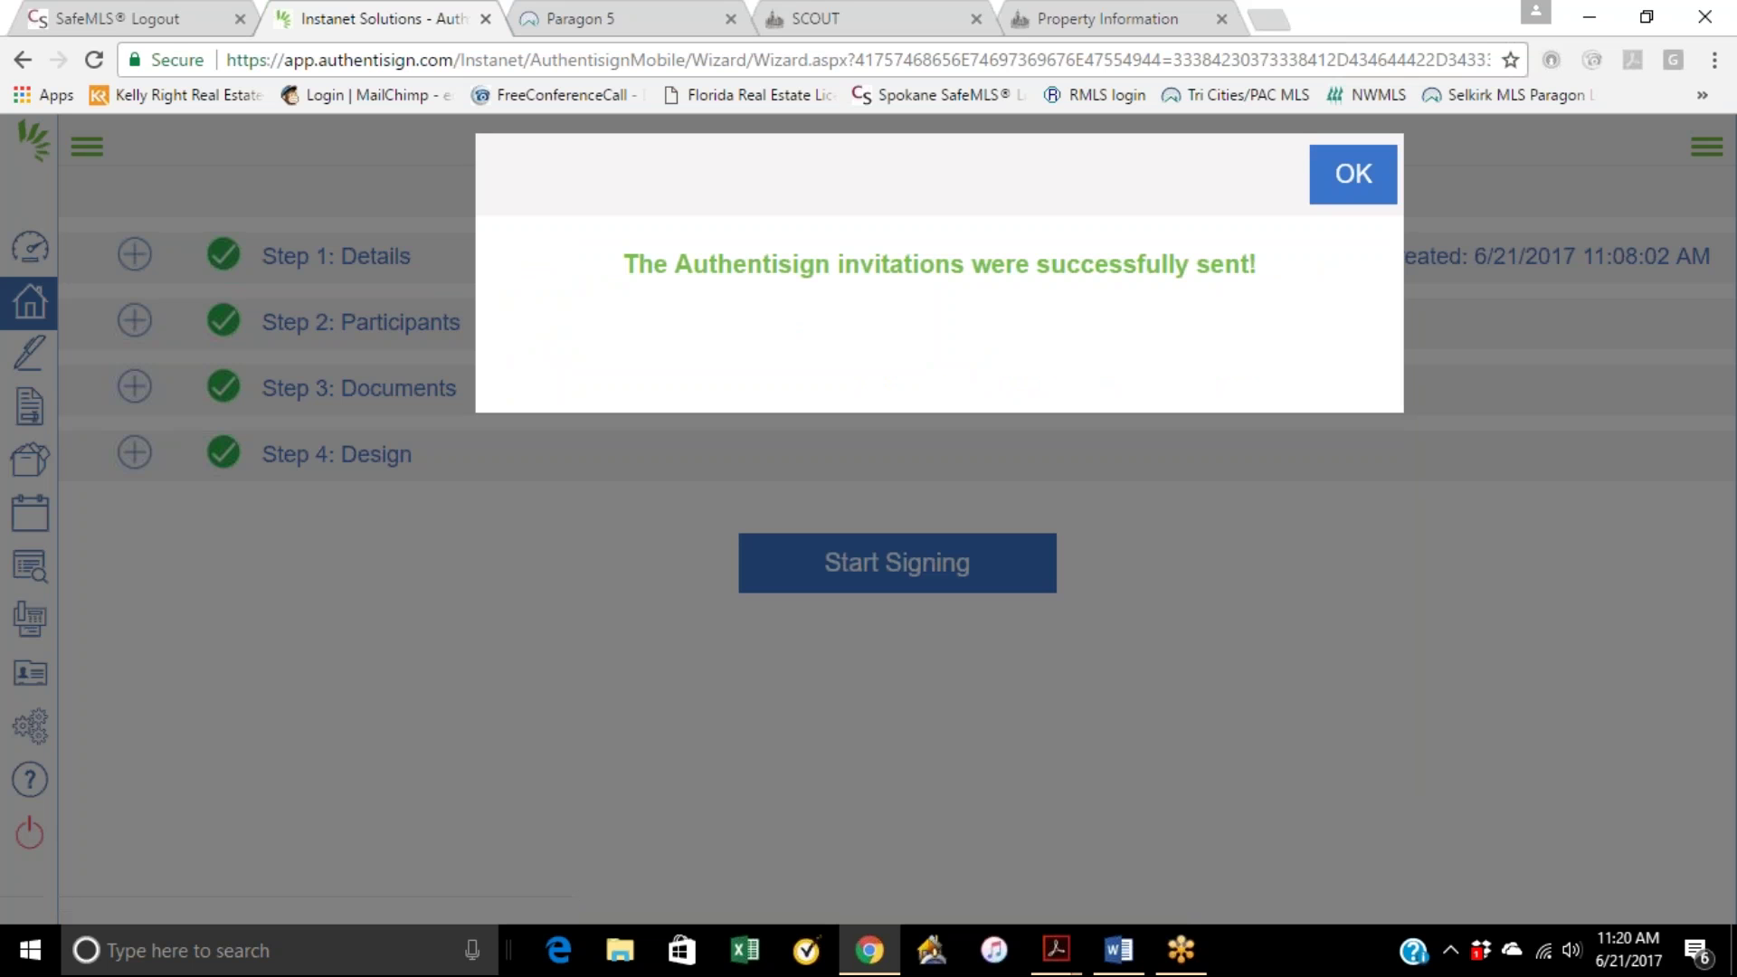
pyautogui.click(1352, 181)
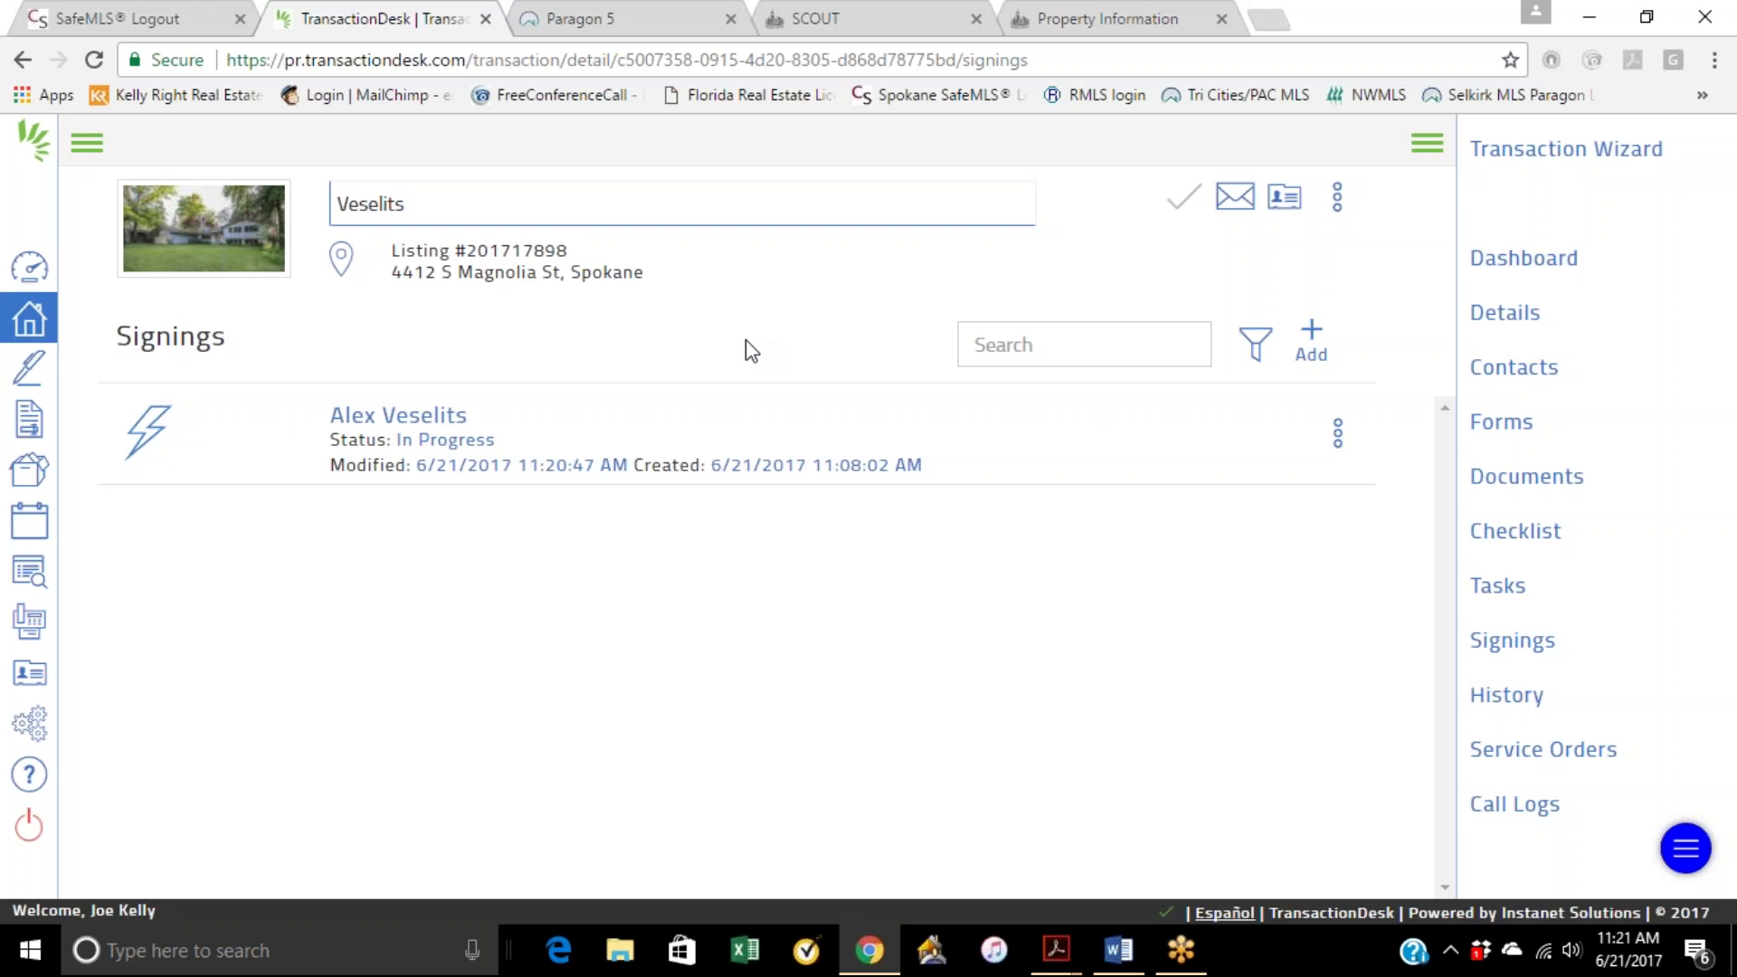
# Step: Cancel the Create Signing dialog without saving, then minimize Chrome from the Paragon 5 tab
pyautogui.click(1311, 345)
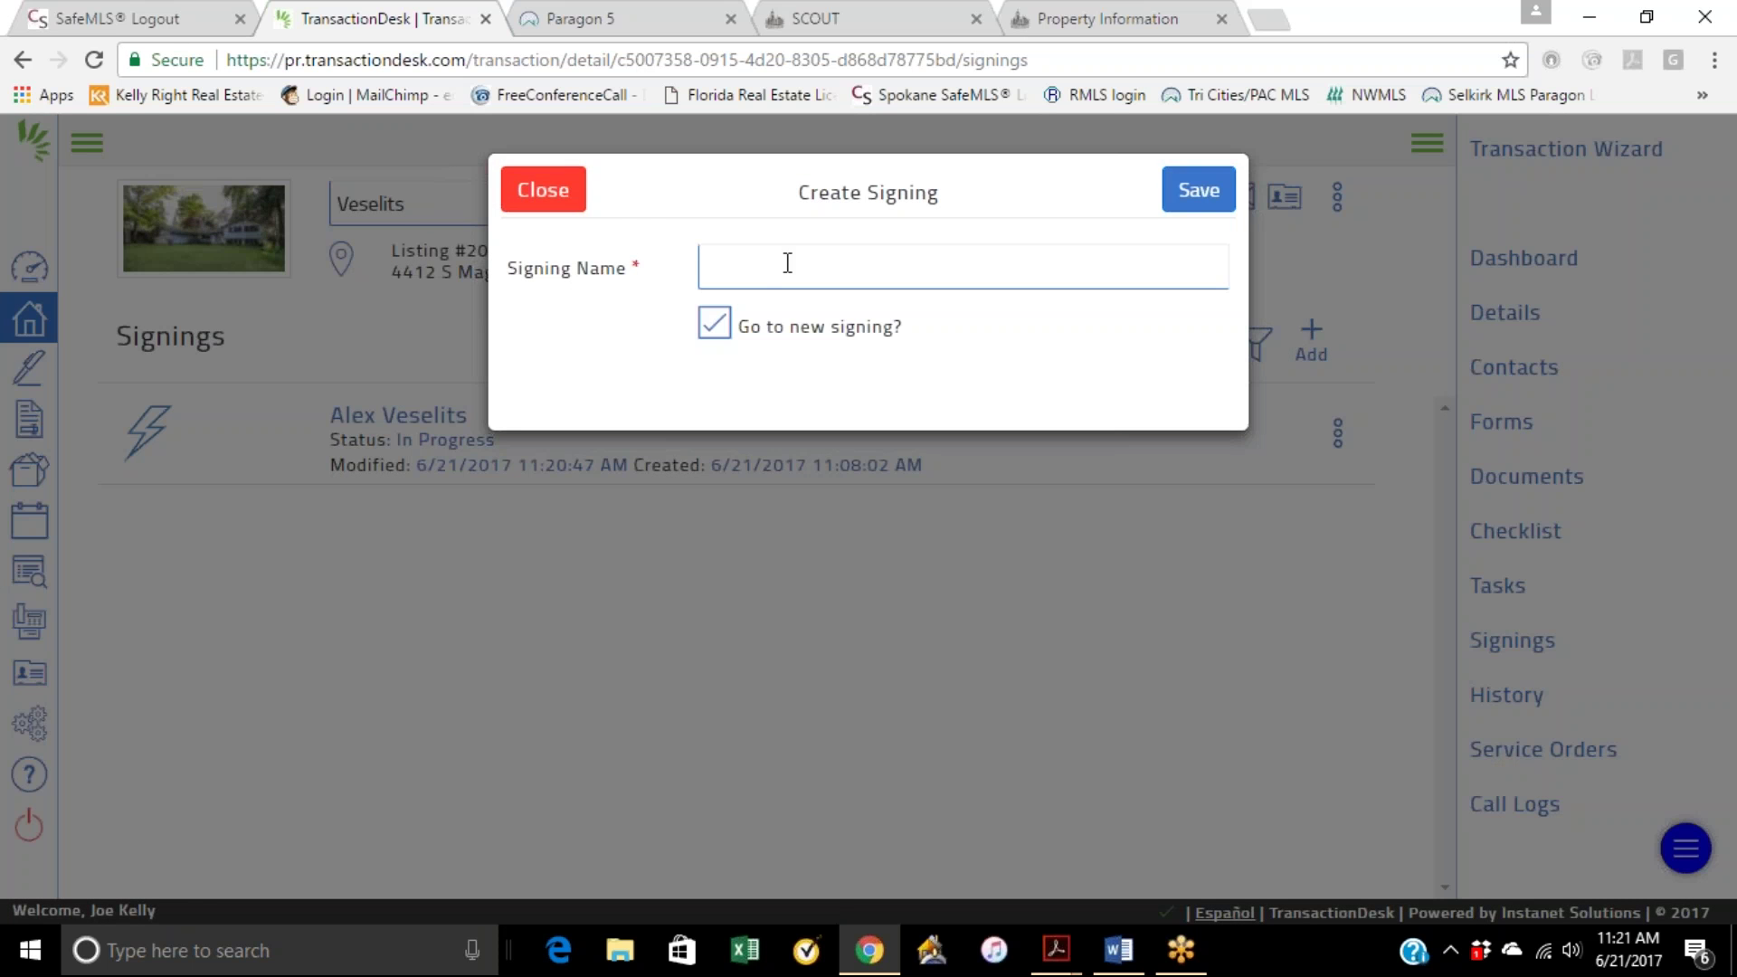
pyautogui.click(1196, 190)
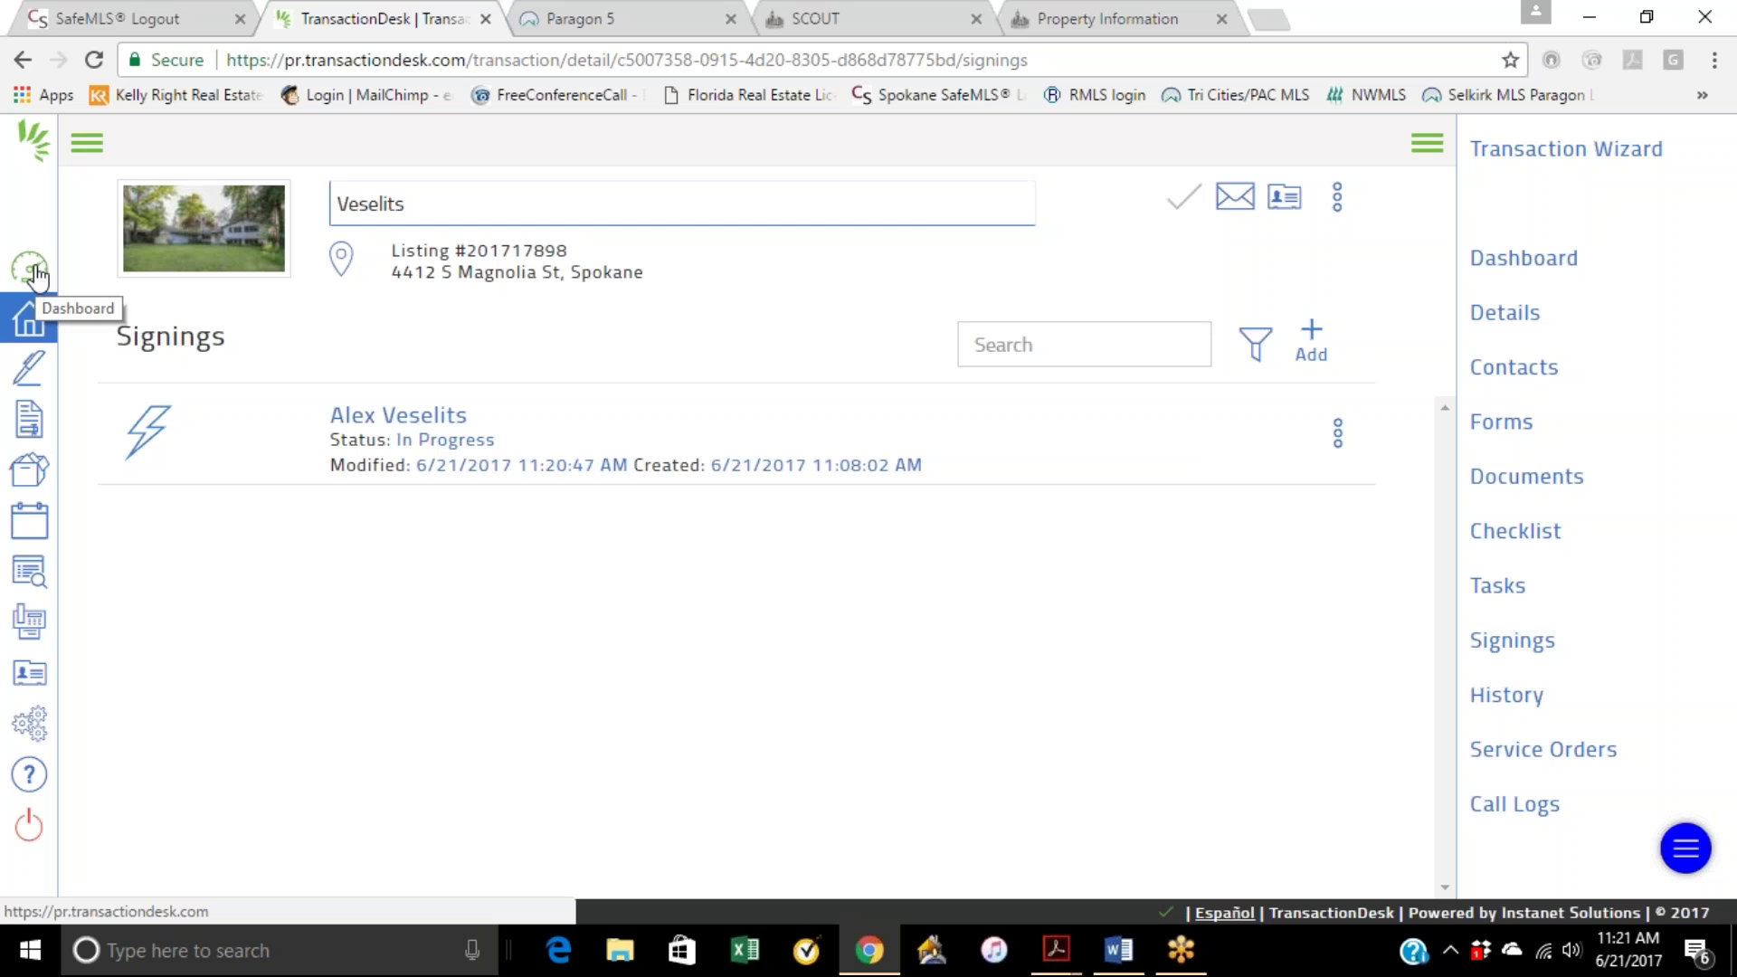
pyautogui.click(569, 20)
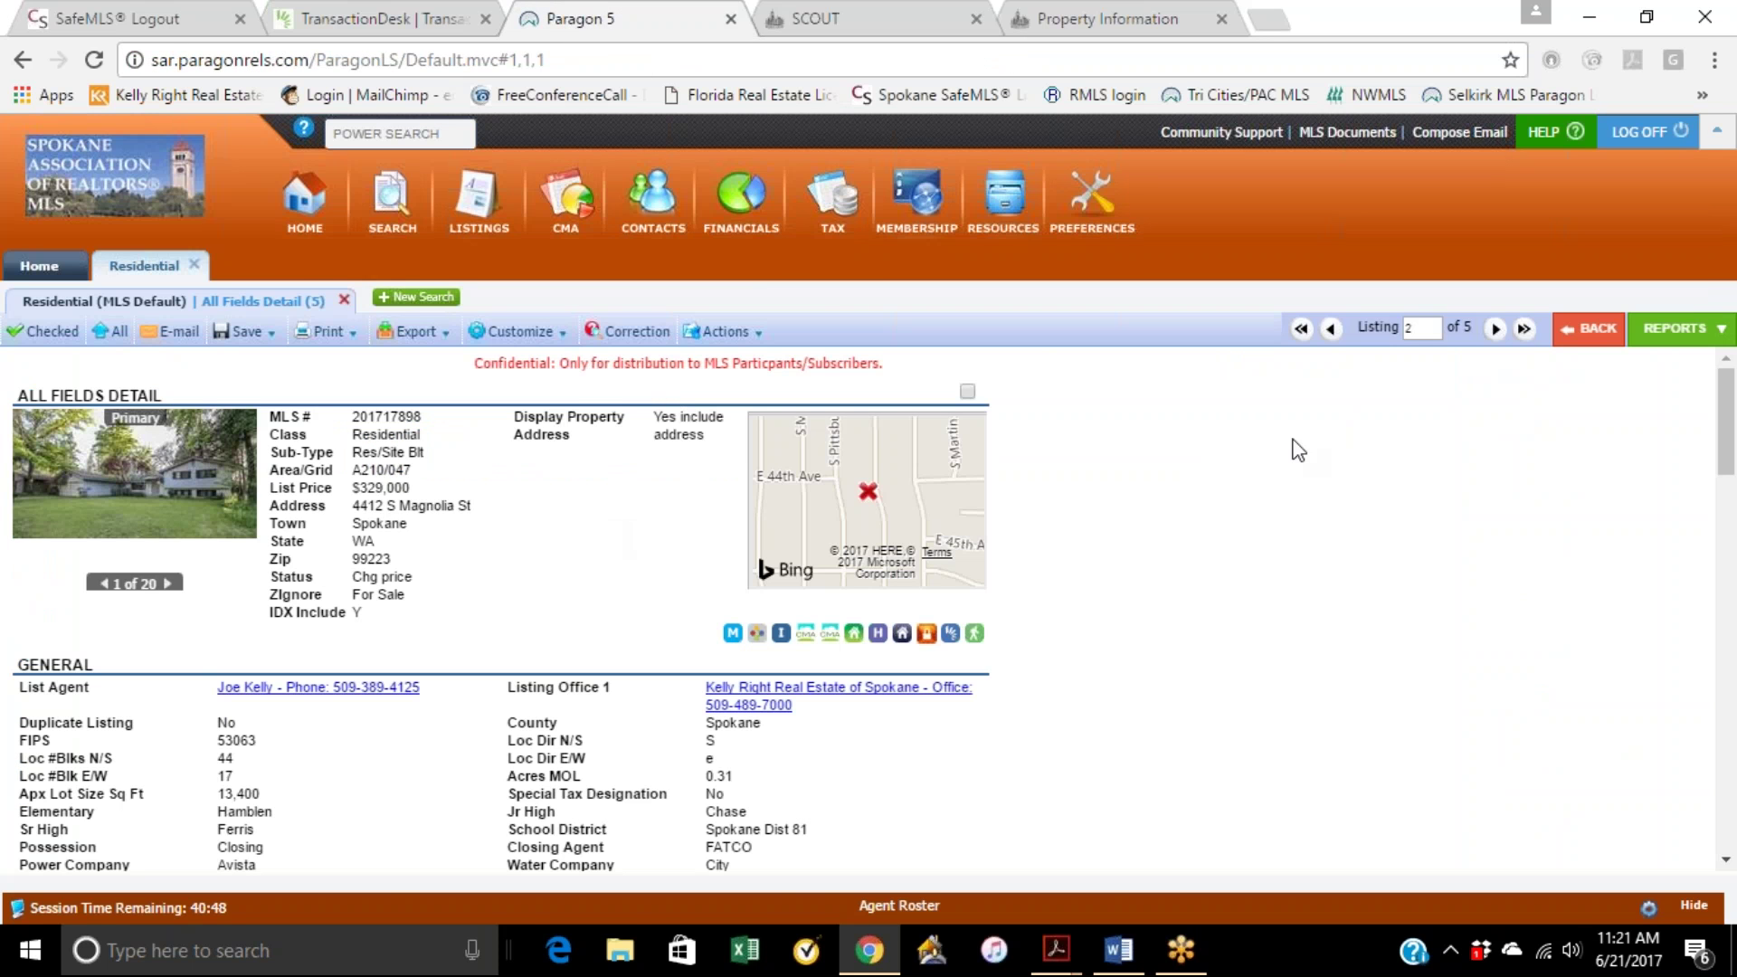
pyautogui.click(1592, 16)
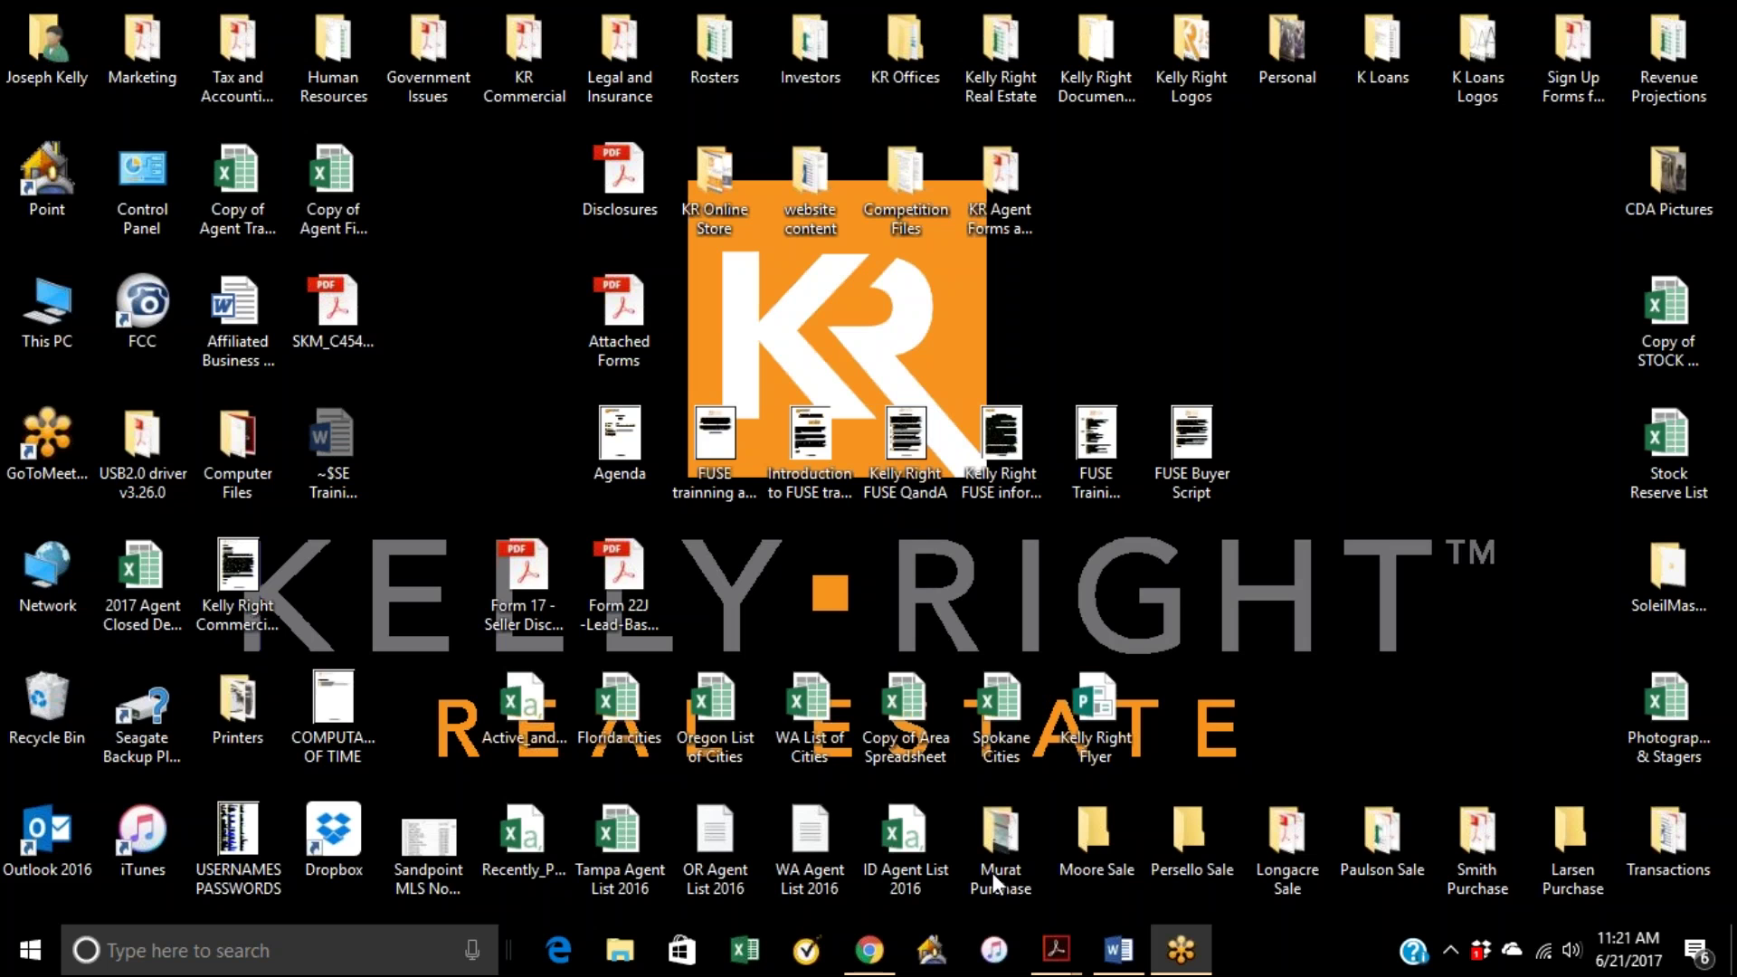
pyautogui.click(1118, 950)
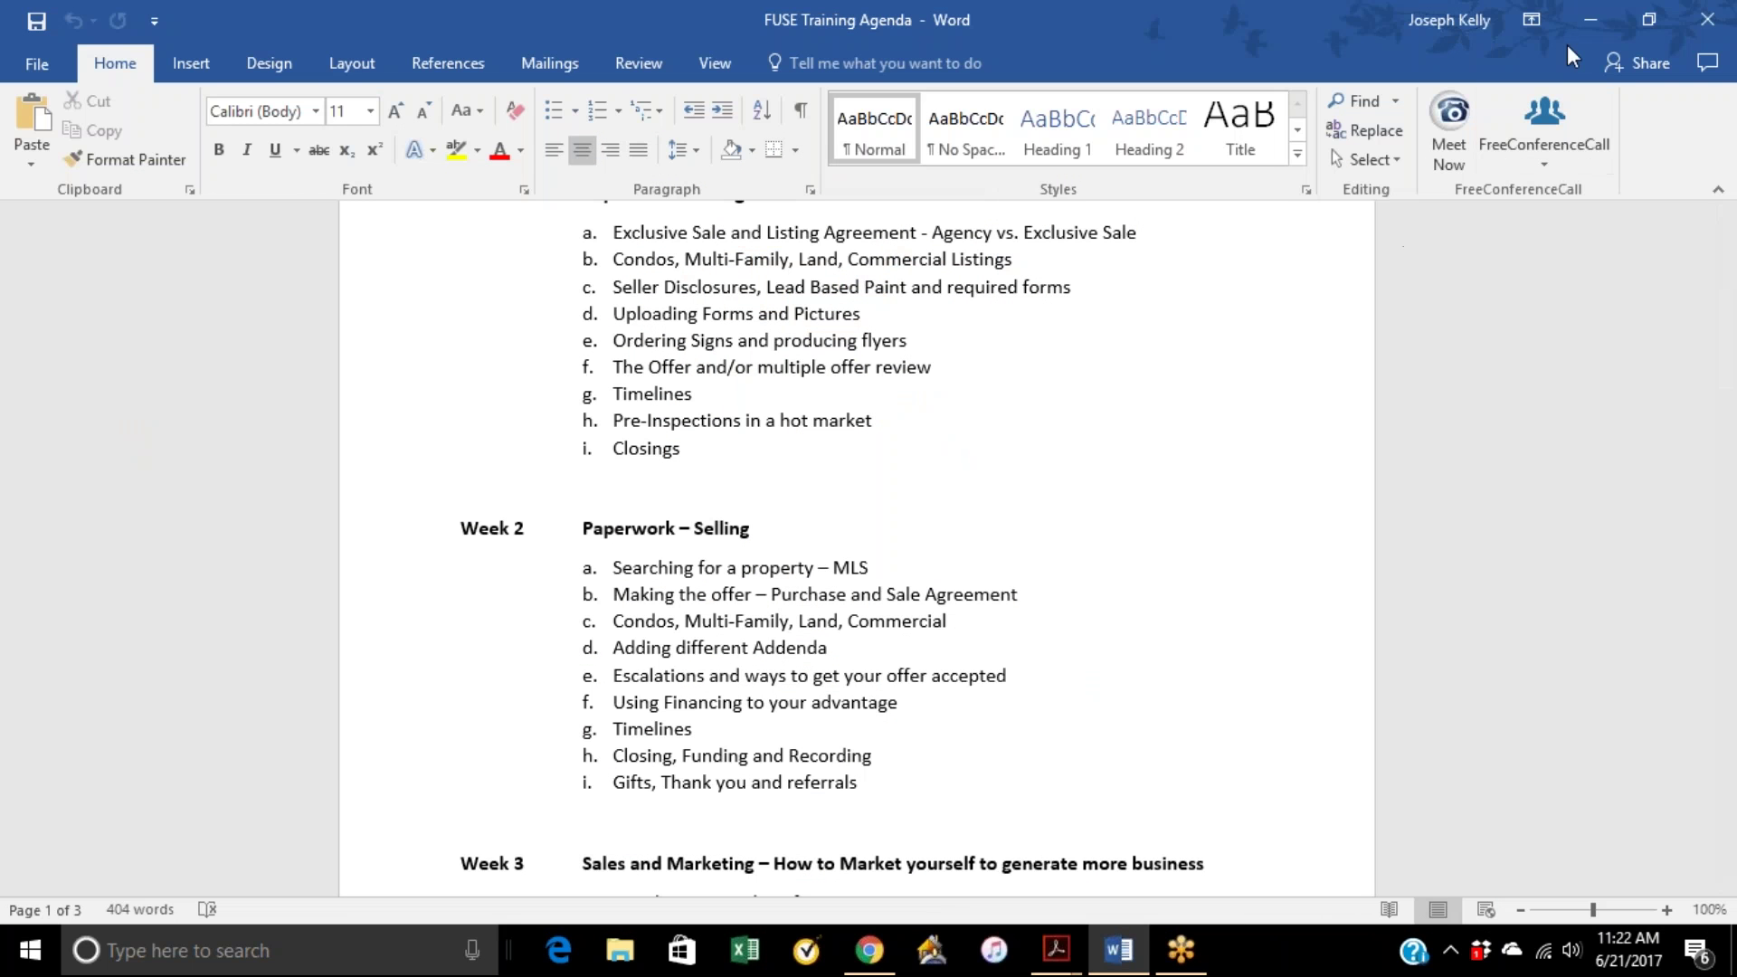
pyautogui.click(1589, 20)
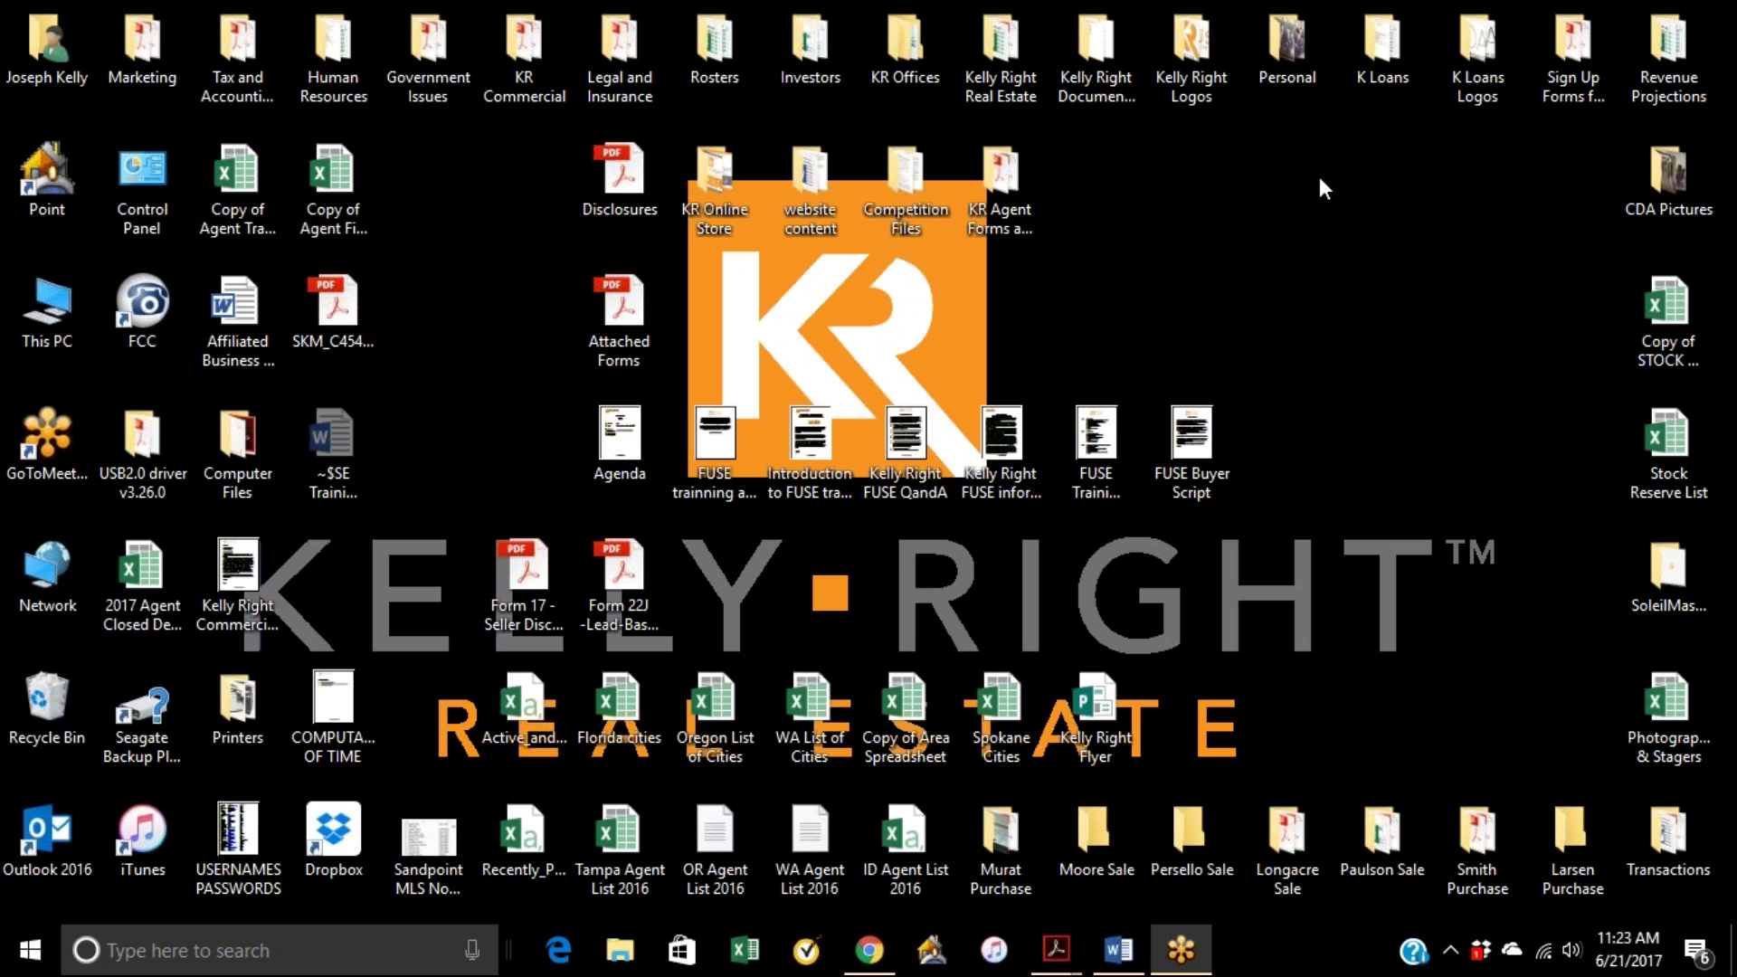
# Step: Open the Couple Pre-Approval Letter from the K Loans folder in Word
pyautogui.doubleClick(1391, 53)
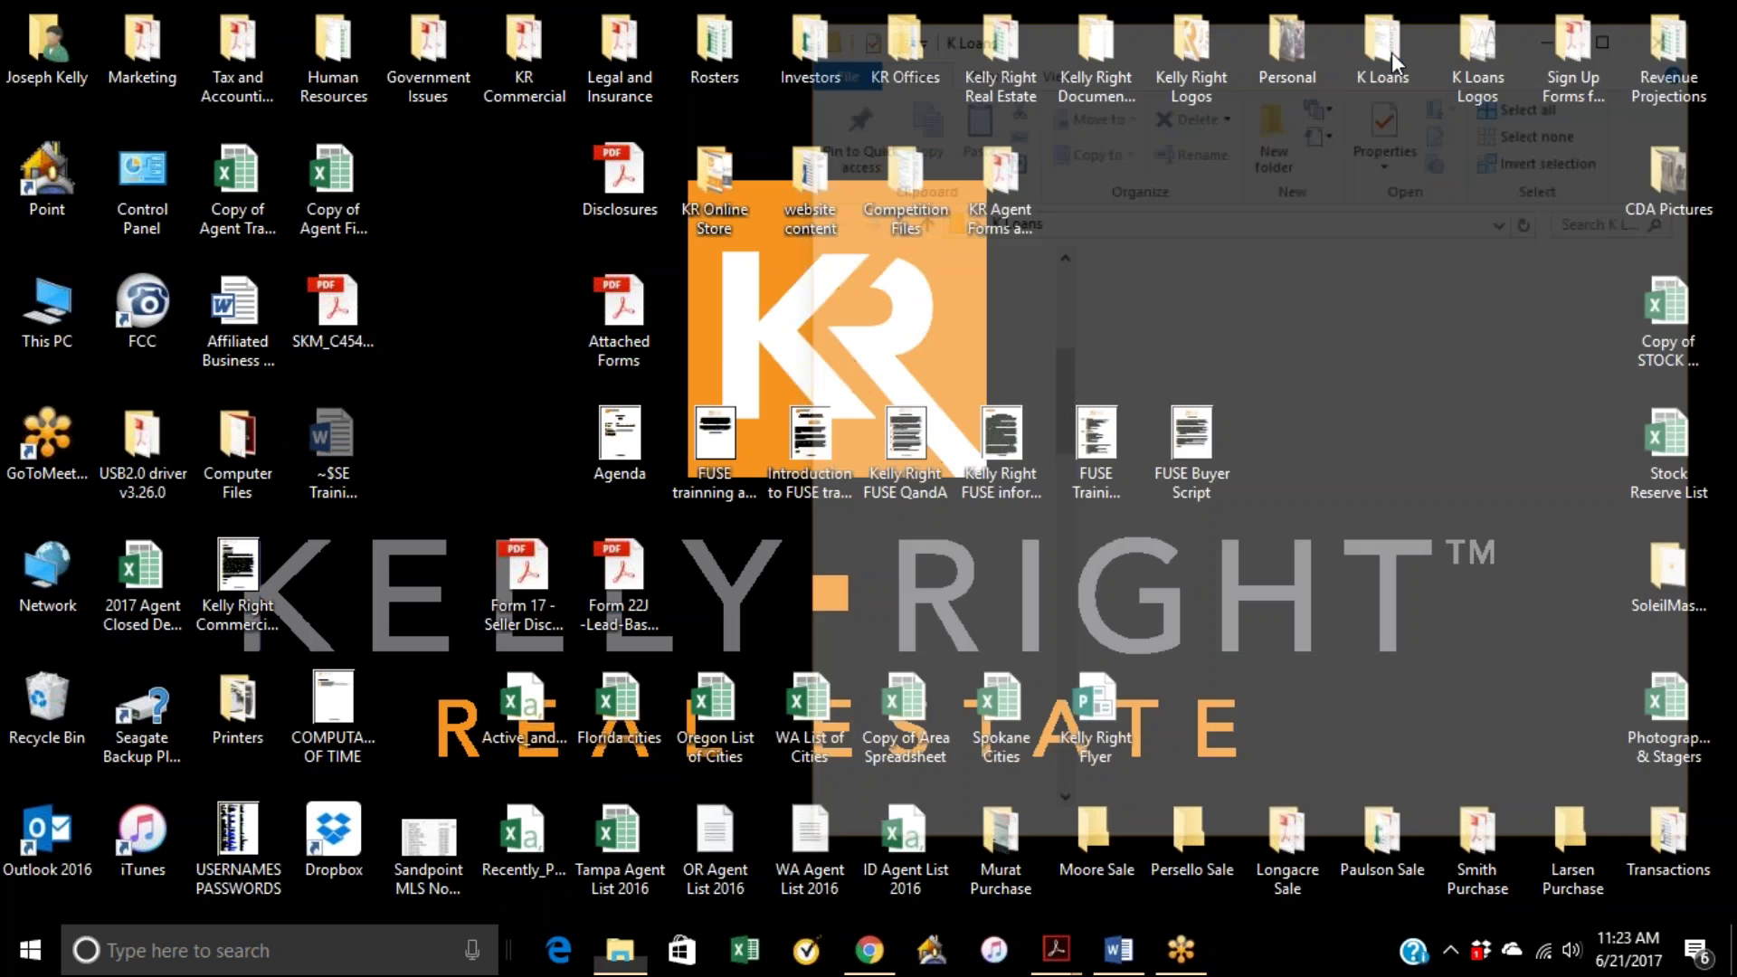
pyautogui.click(1196, 695)
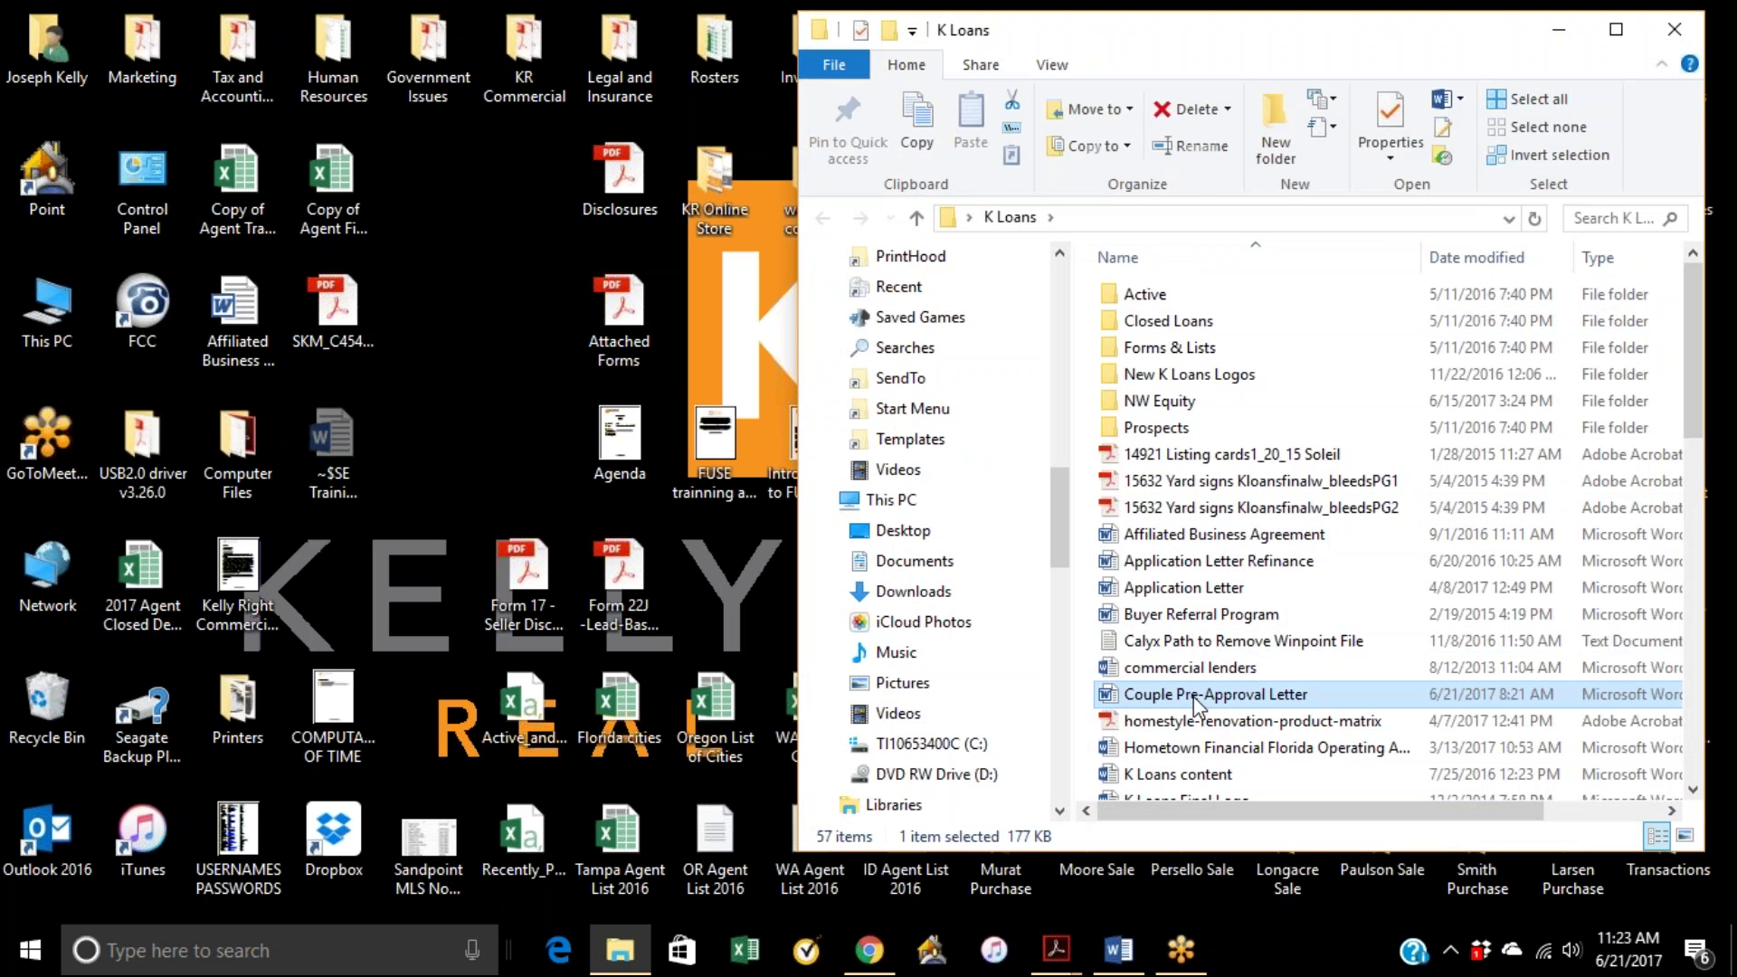
pyautogui.click(1119, 950)
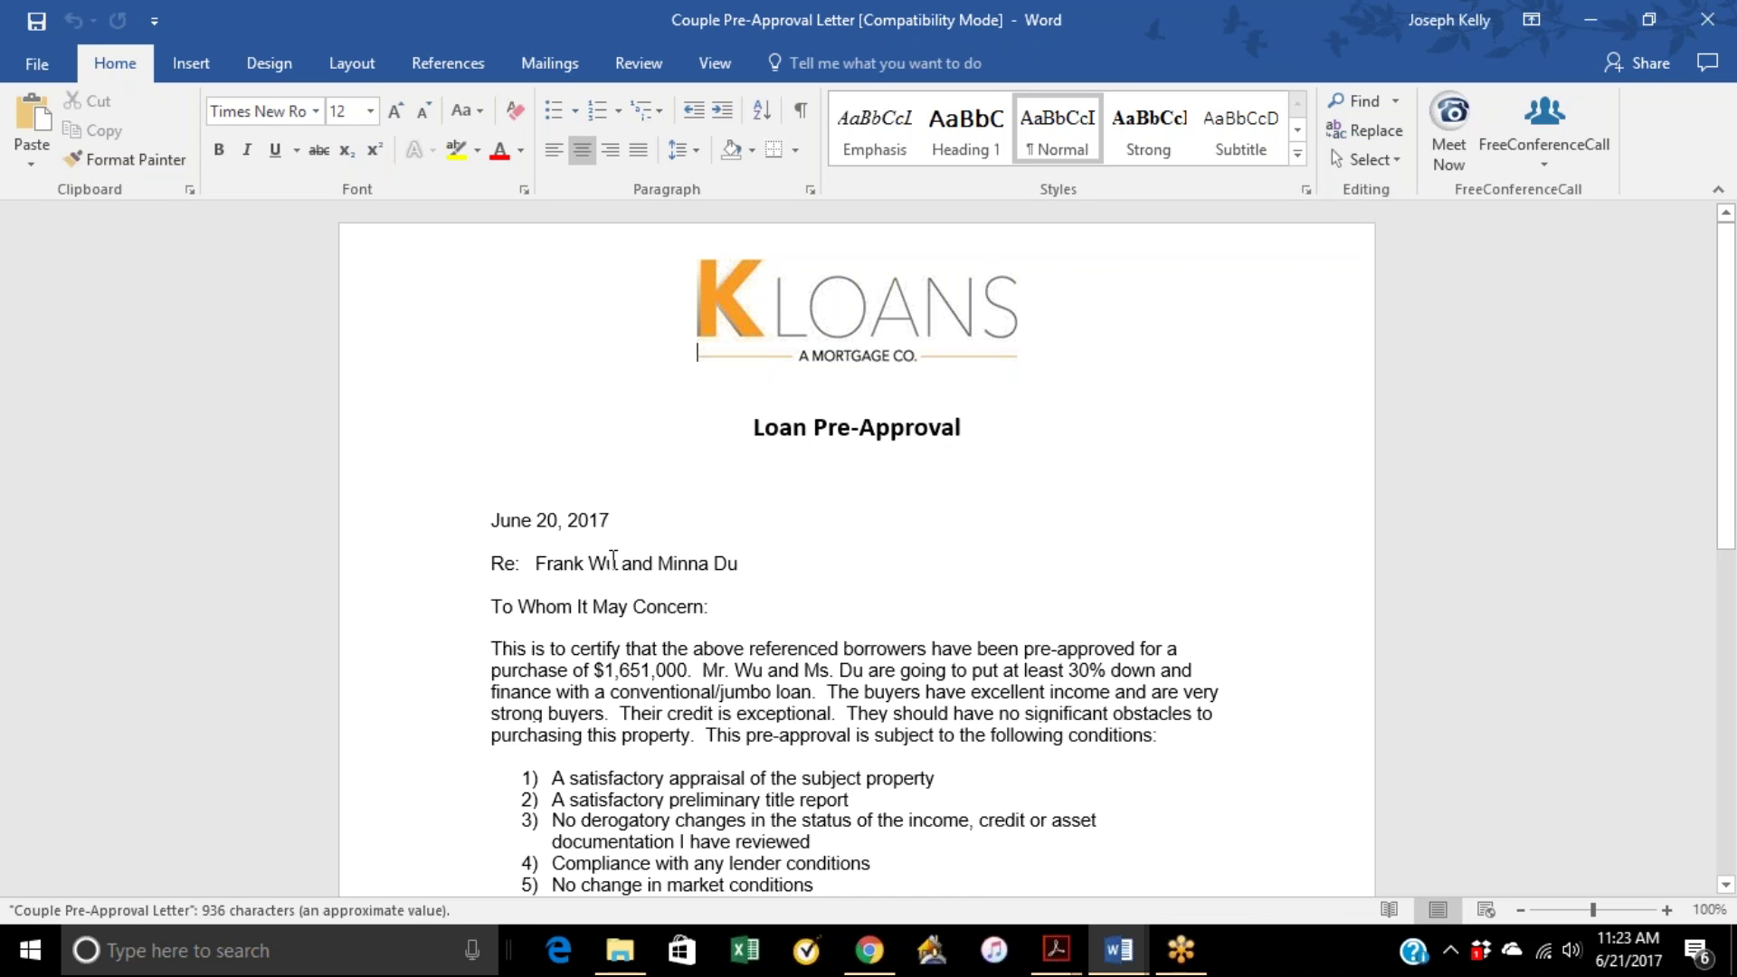
# Step: Read through the Couple Pre-Approval Letter, then close it
pyautogui.scroll(-1, 708, 581)
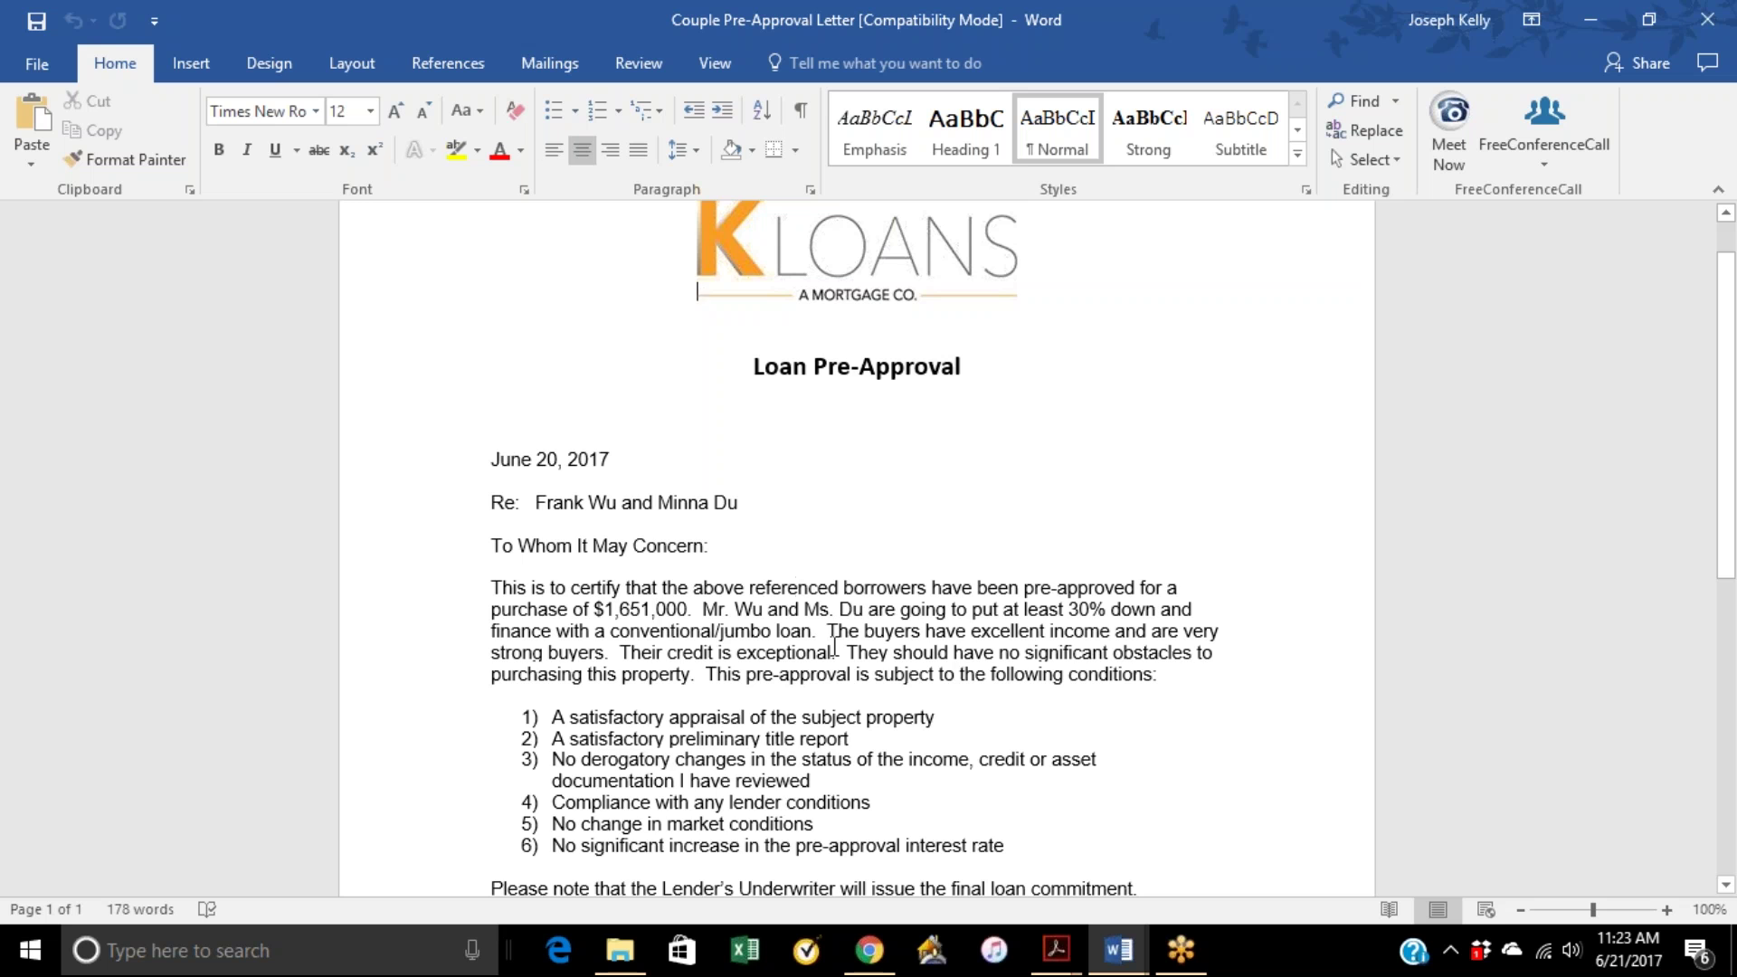
pyautogui.scroll(-1, 844, 625)
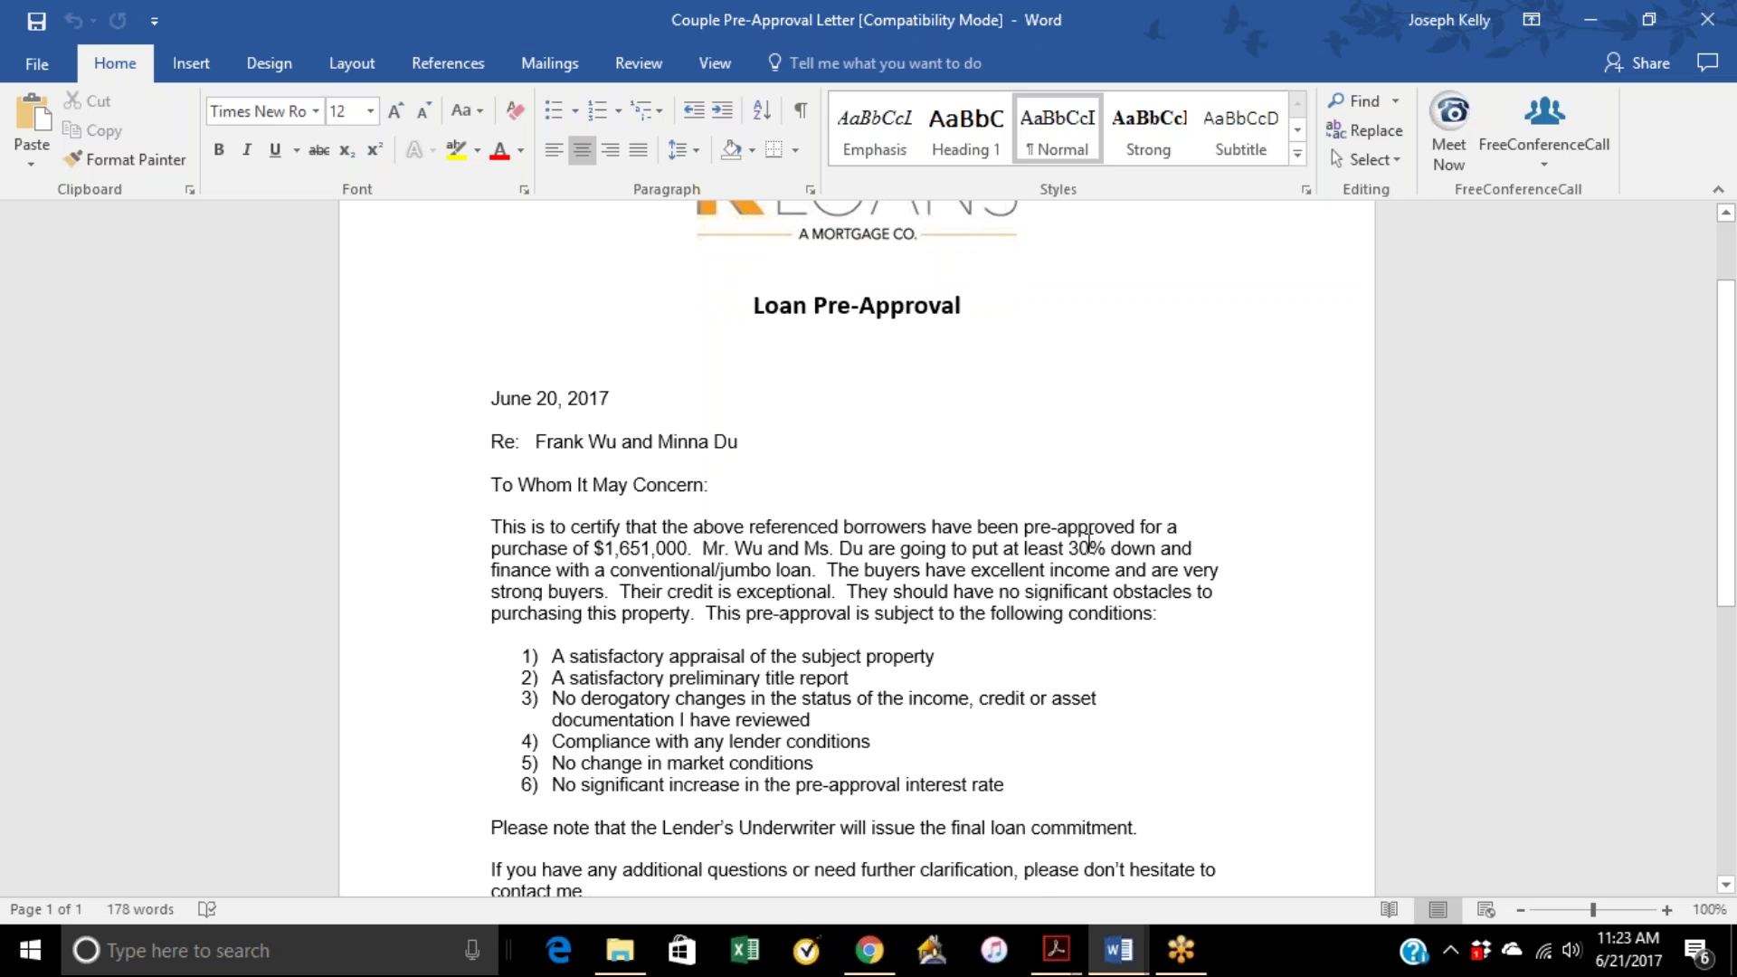
pyautogui.scroll(-3, 1068, 566)
pyautogui.scroll(-2, 1070, 560)
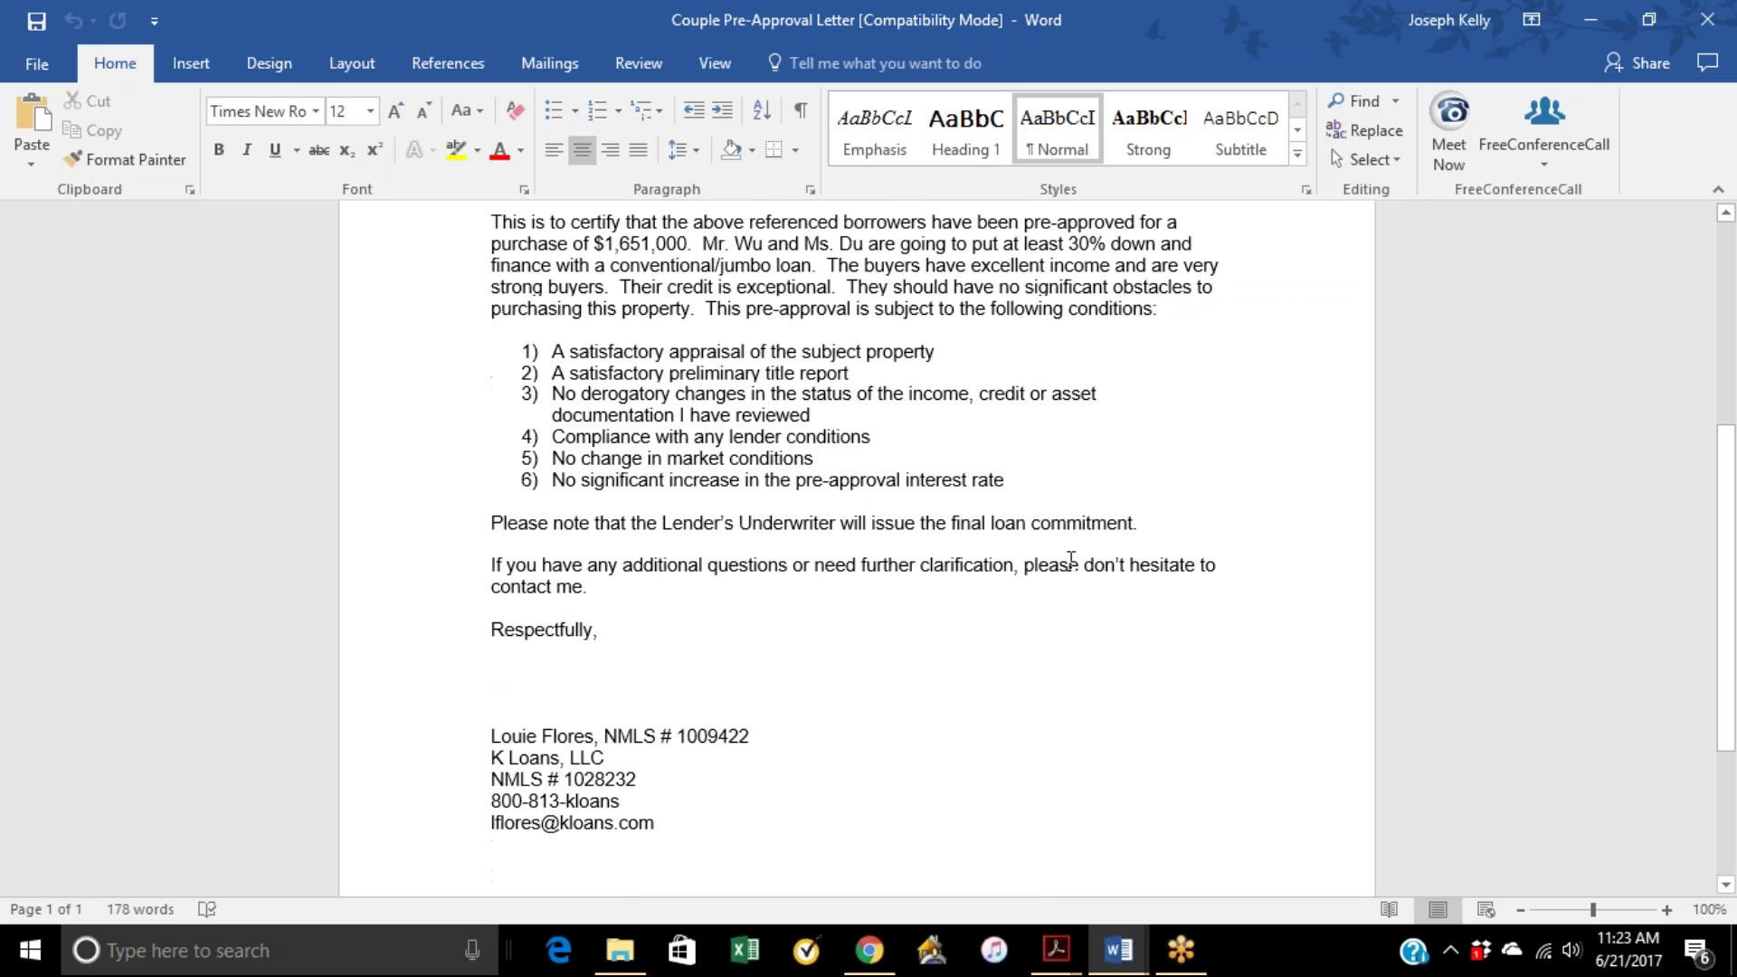
pyautogui.scroll(5, 936, 515)
pyautogui.scroll(3, 936, 516)
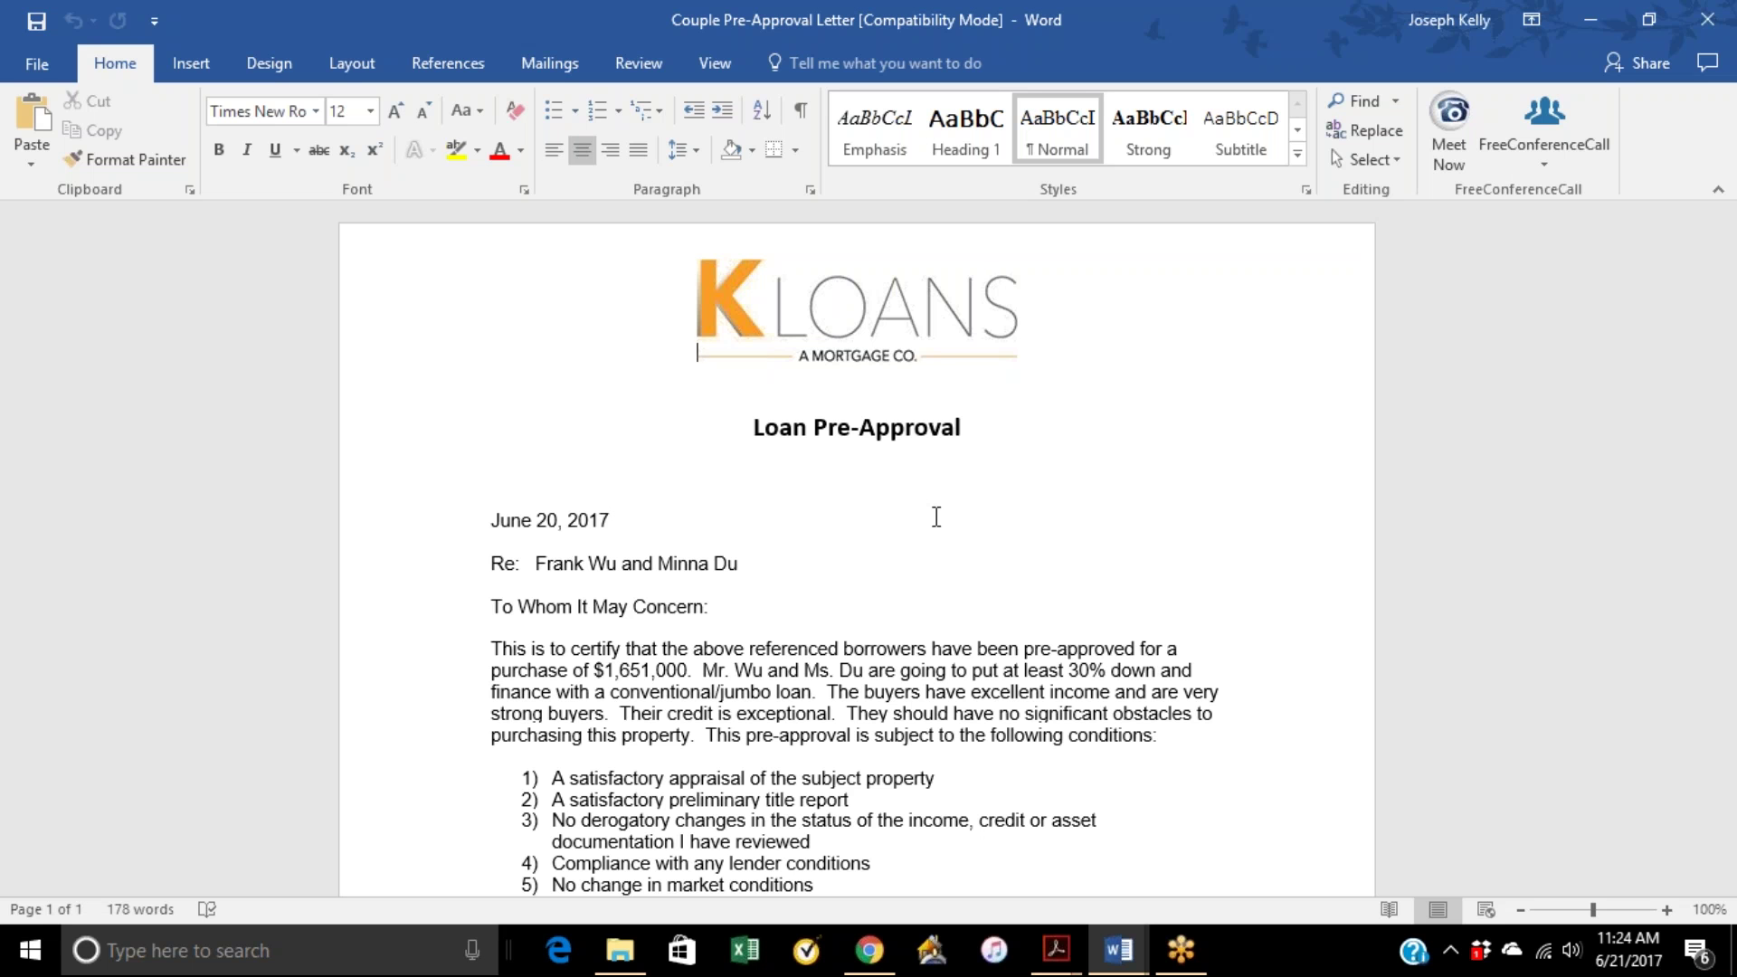
pyautogui.scroll(-1, 925, 504)
pyautogui.scroll(-1, 926, 503)
pyautogui.scroll(1, 959, 461)
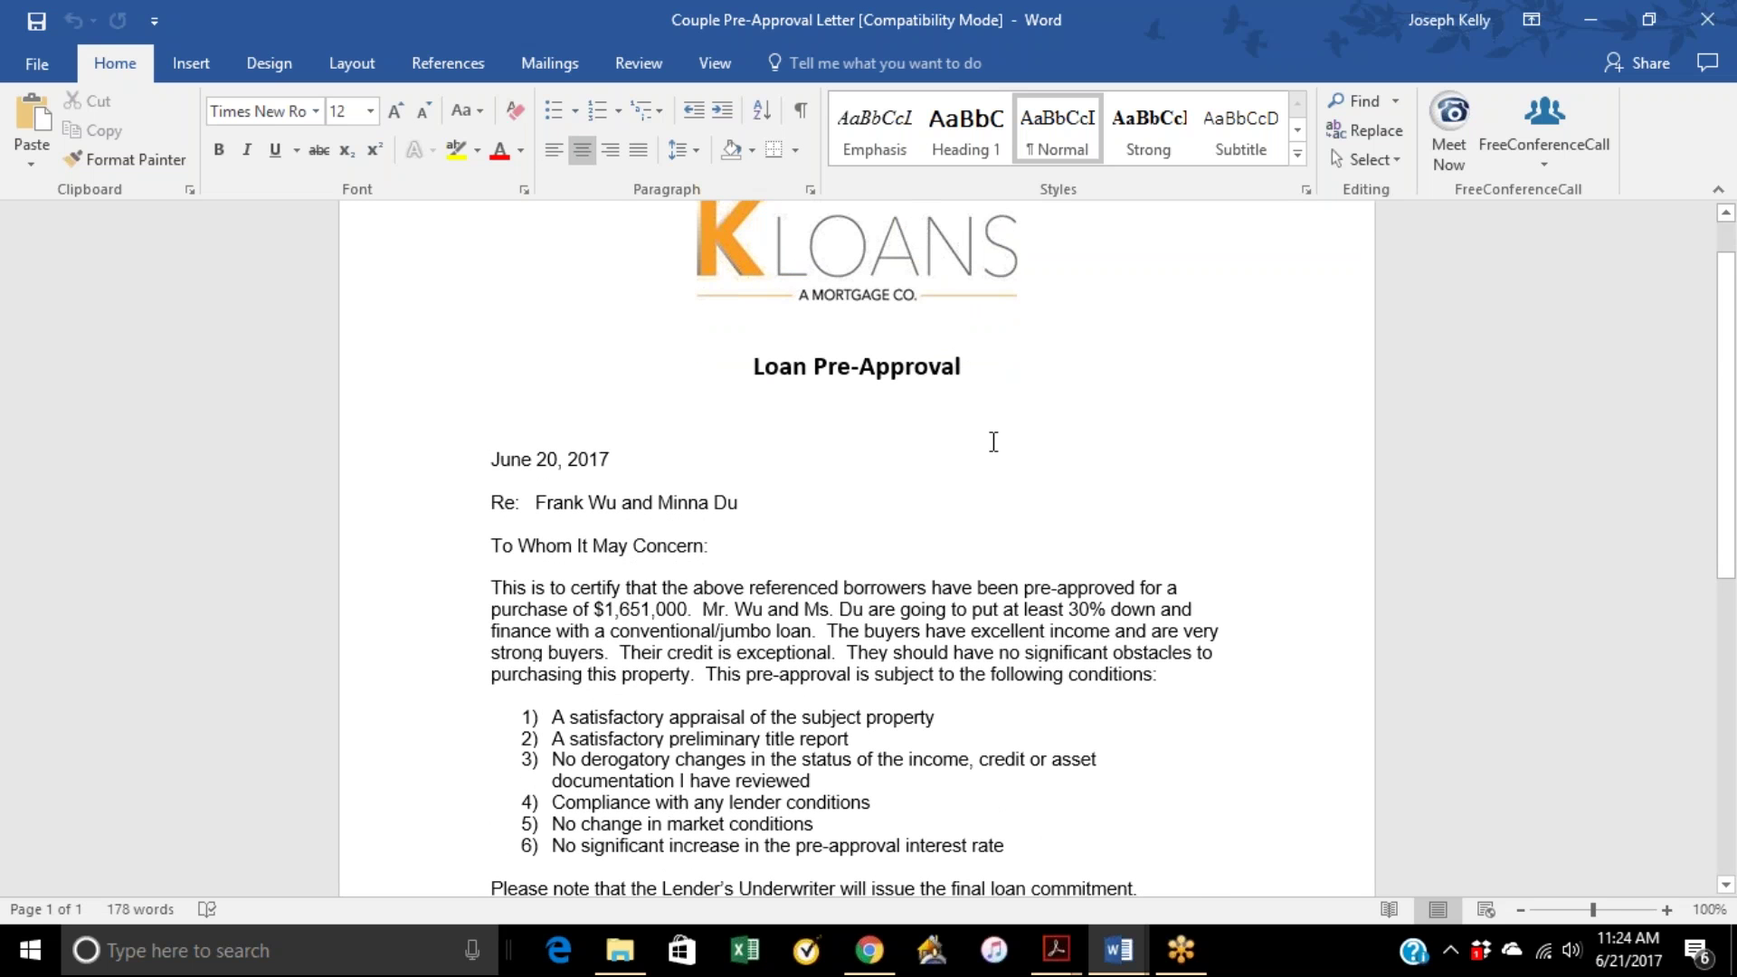
pyautogui.scroll(1, 988, 444)
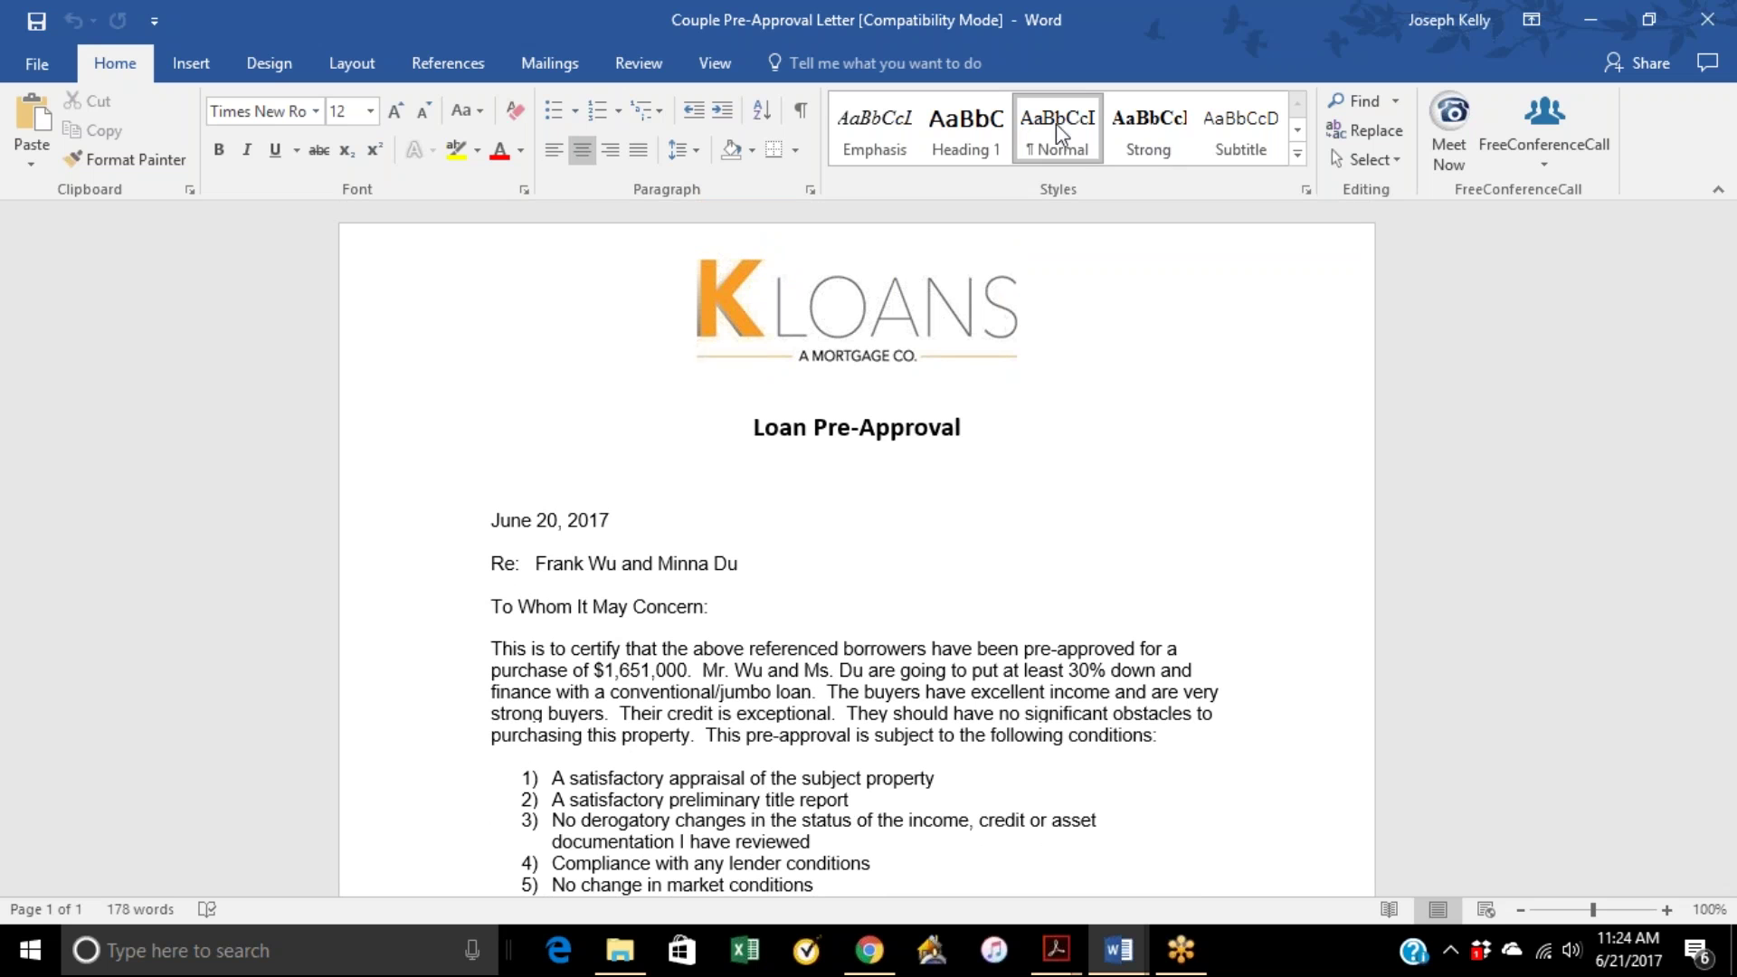
pyautogui.click(1707, 19)
pyautogui.scroll(-1, 1067, 471)
pyautogui.scroll(3, 1048, 457)
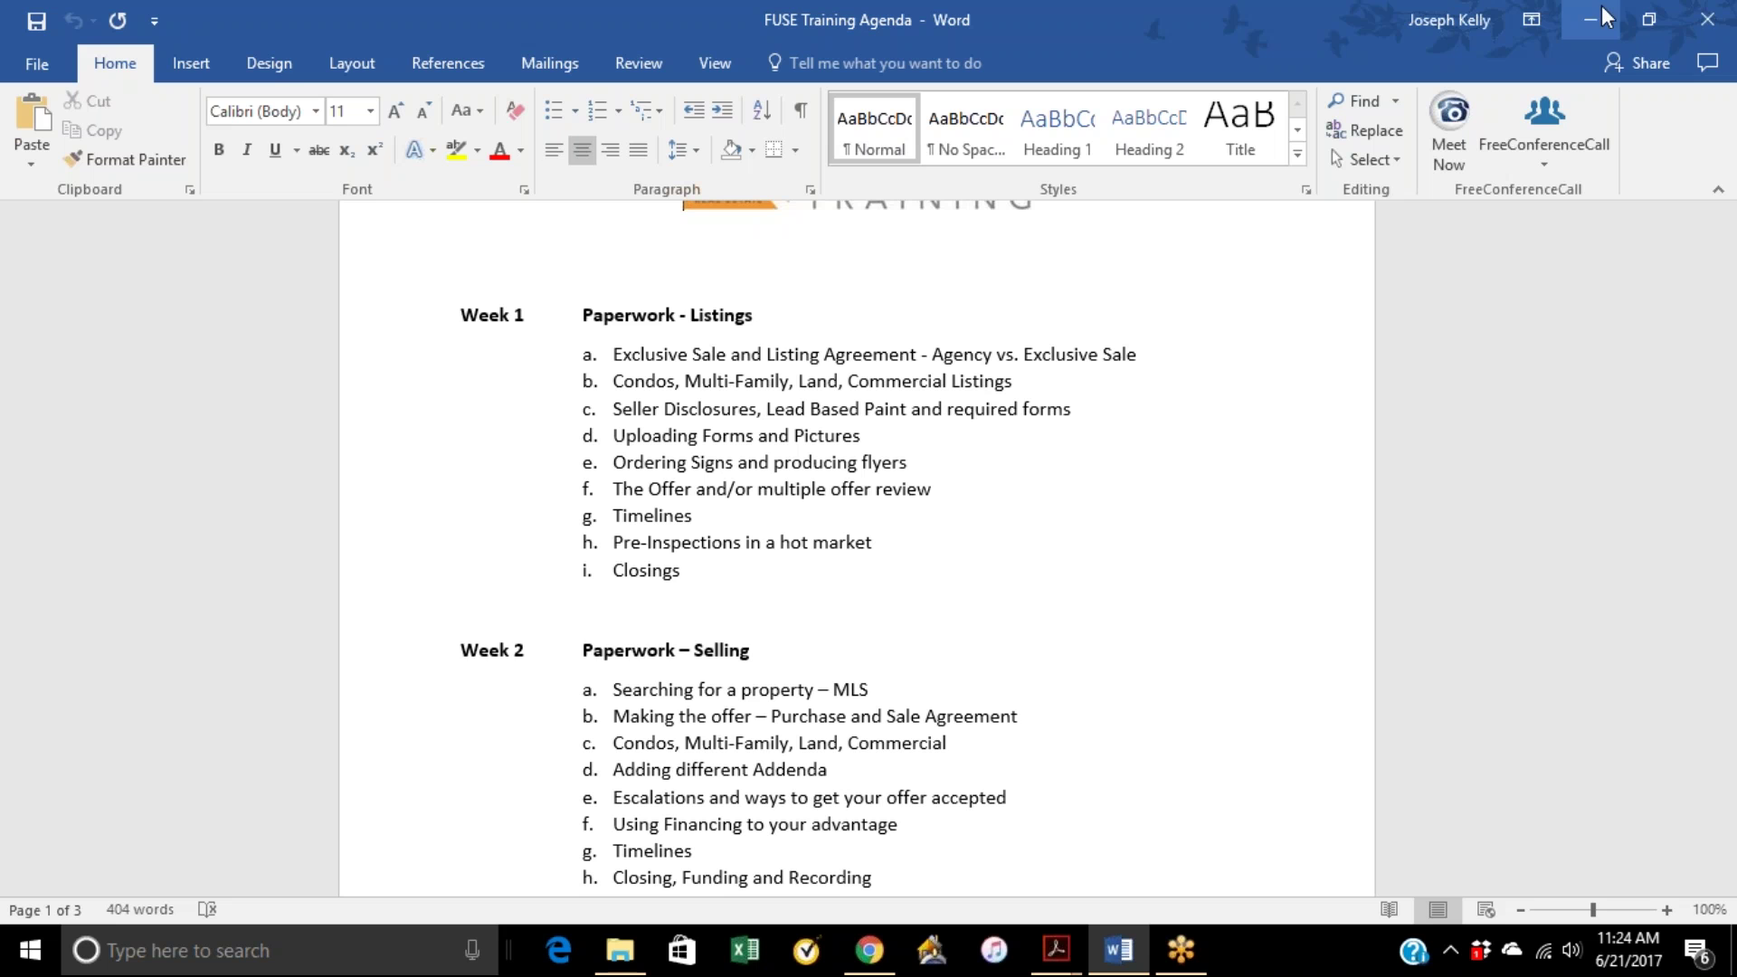
# Step: Reload TransactionDesk's Signings list to show the buyer's signing Approved, and open its Authentisign details
pyautogui.click(869, 950)
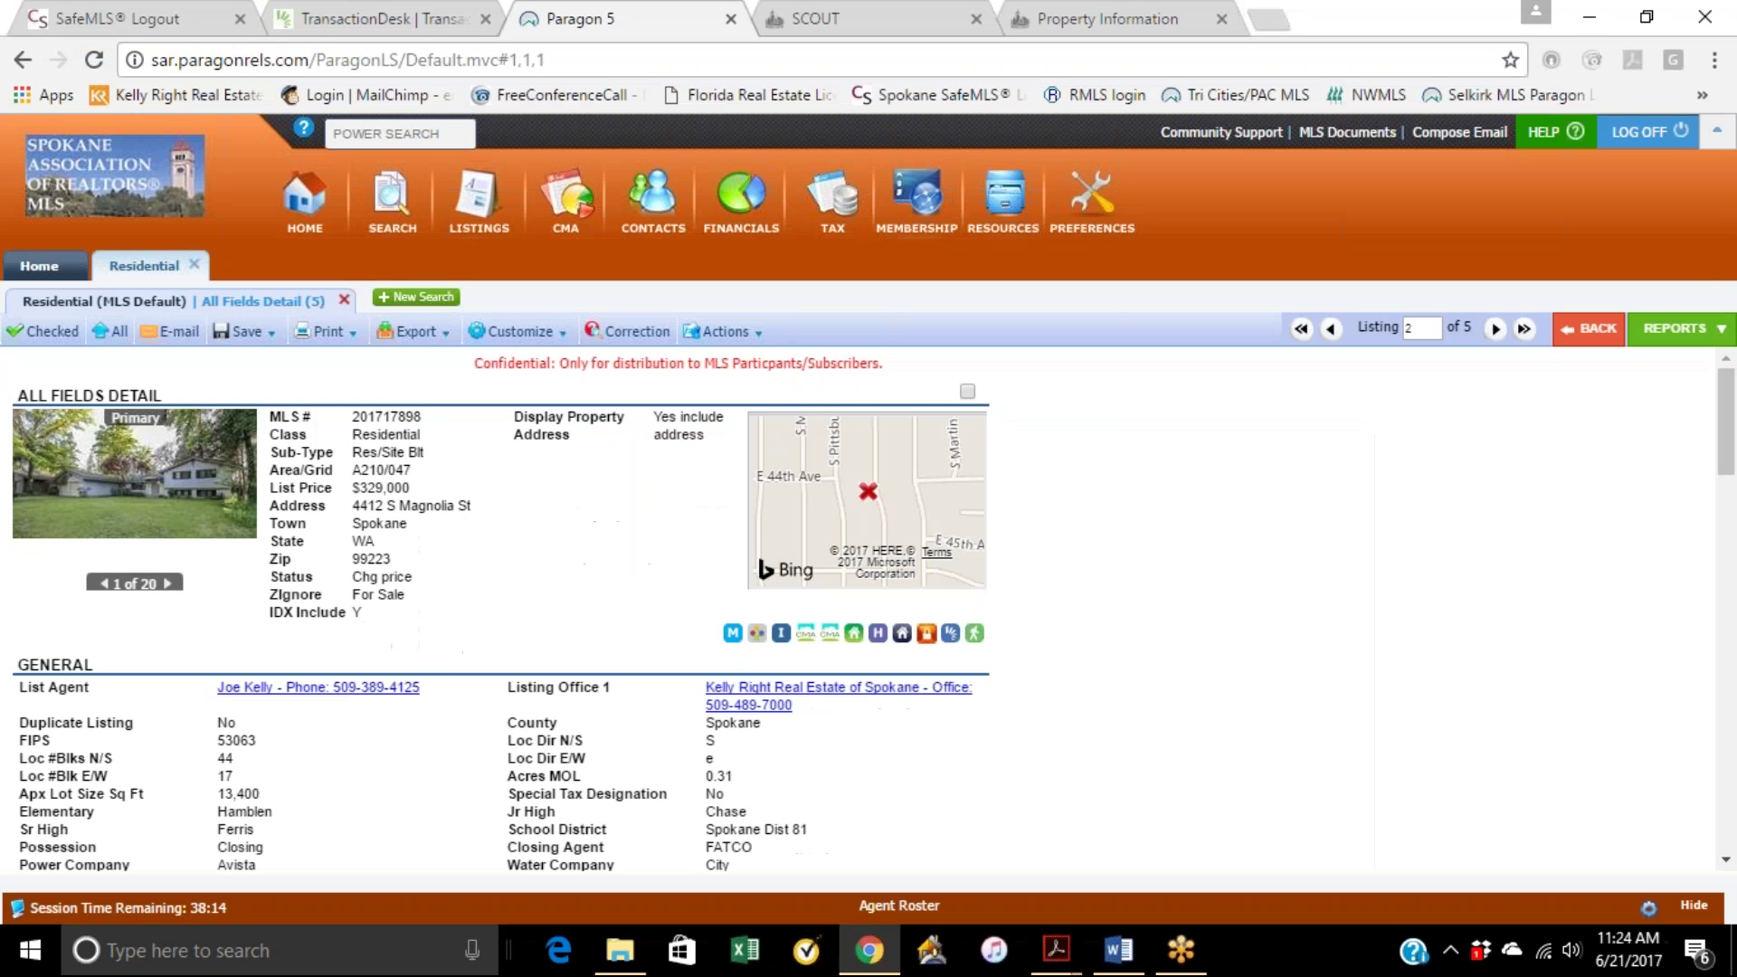
pyautogui.click(398, 19)
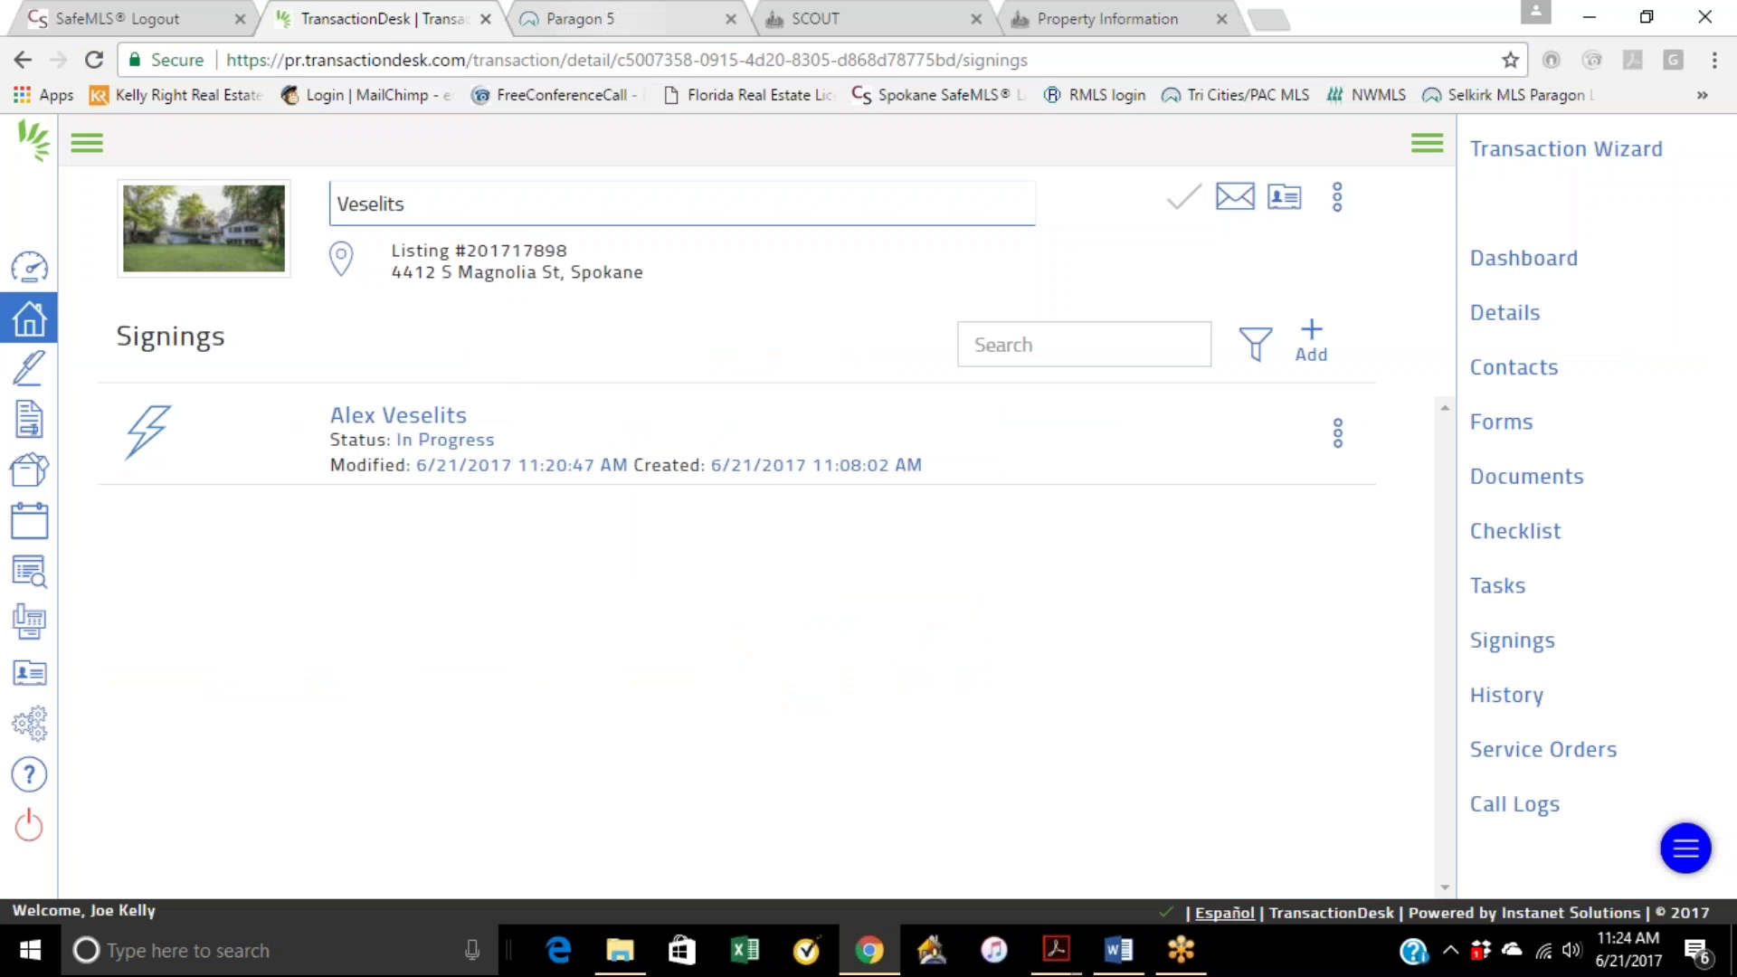
pyautogui.click(94, 60)
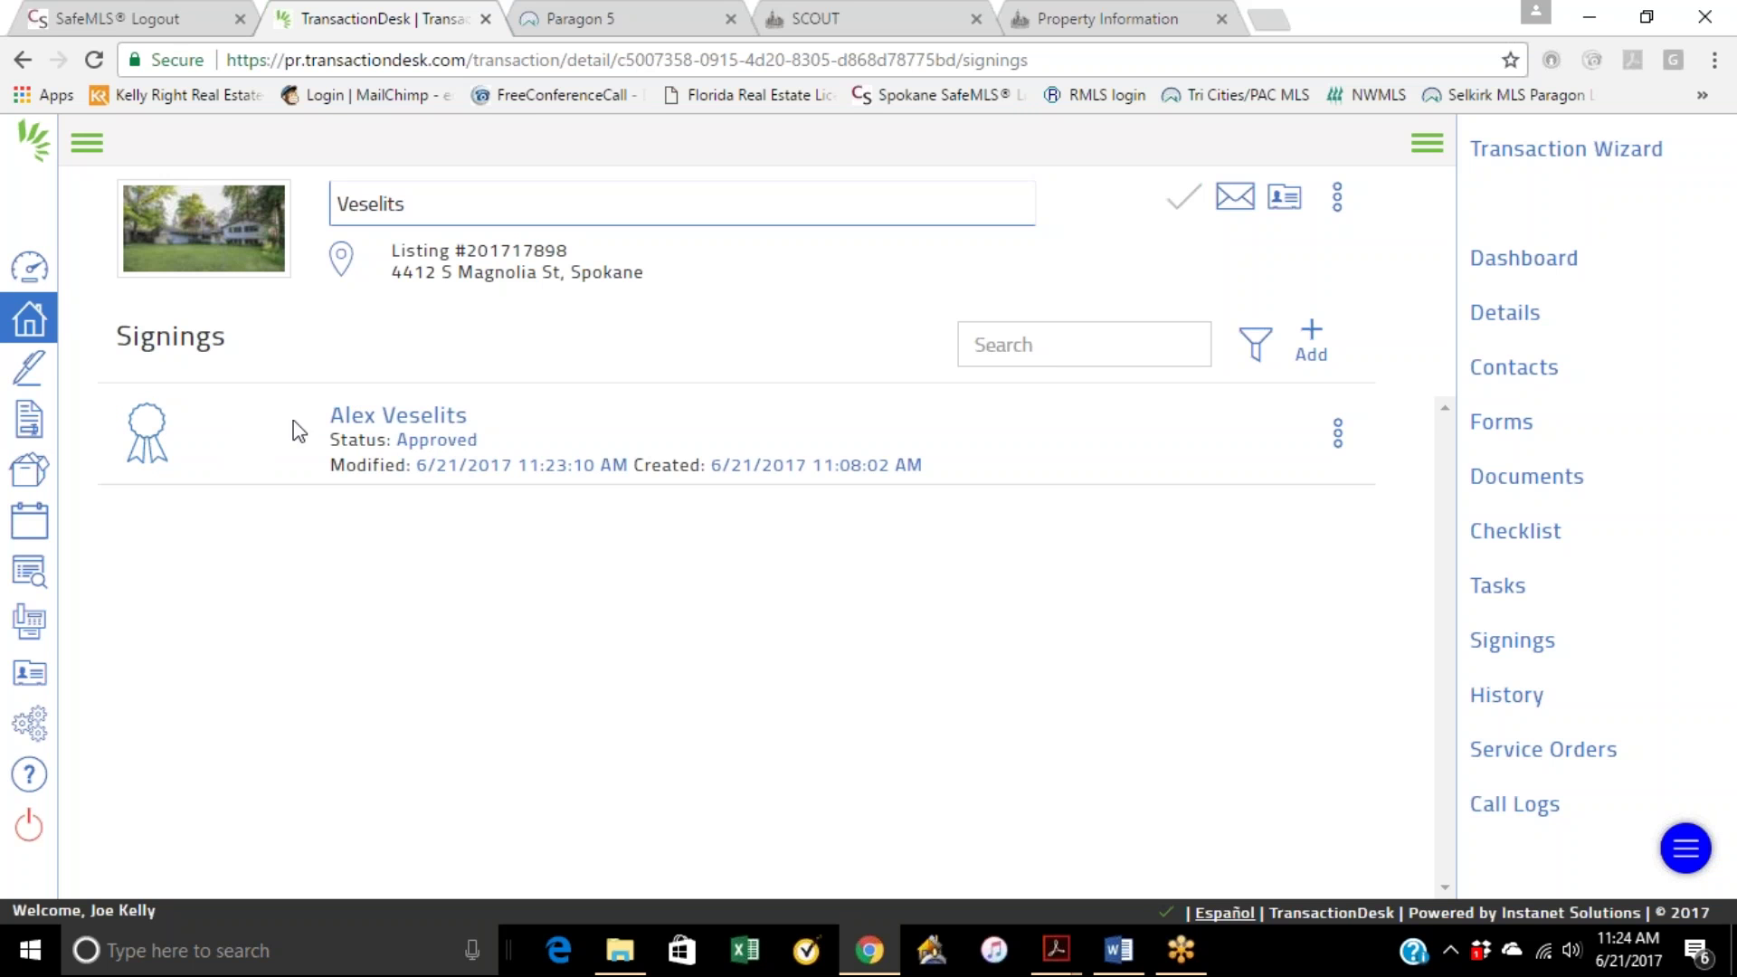
pyautogui.click(411, 422)
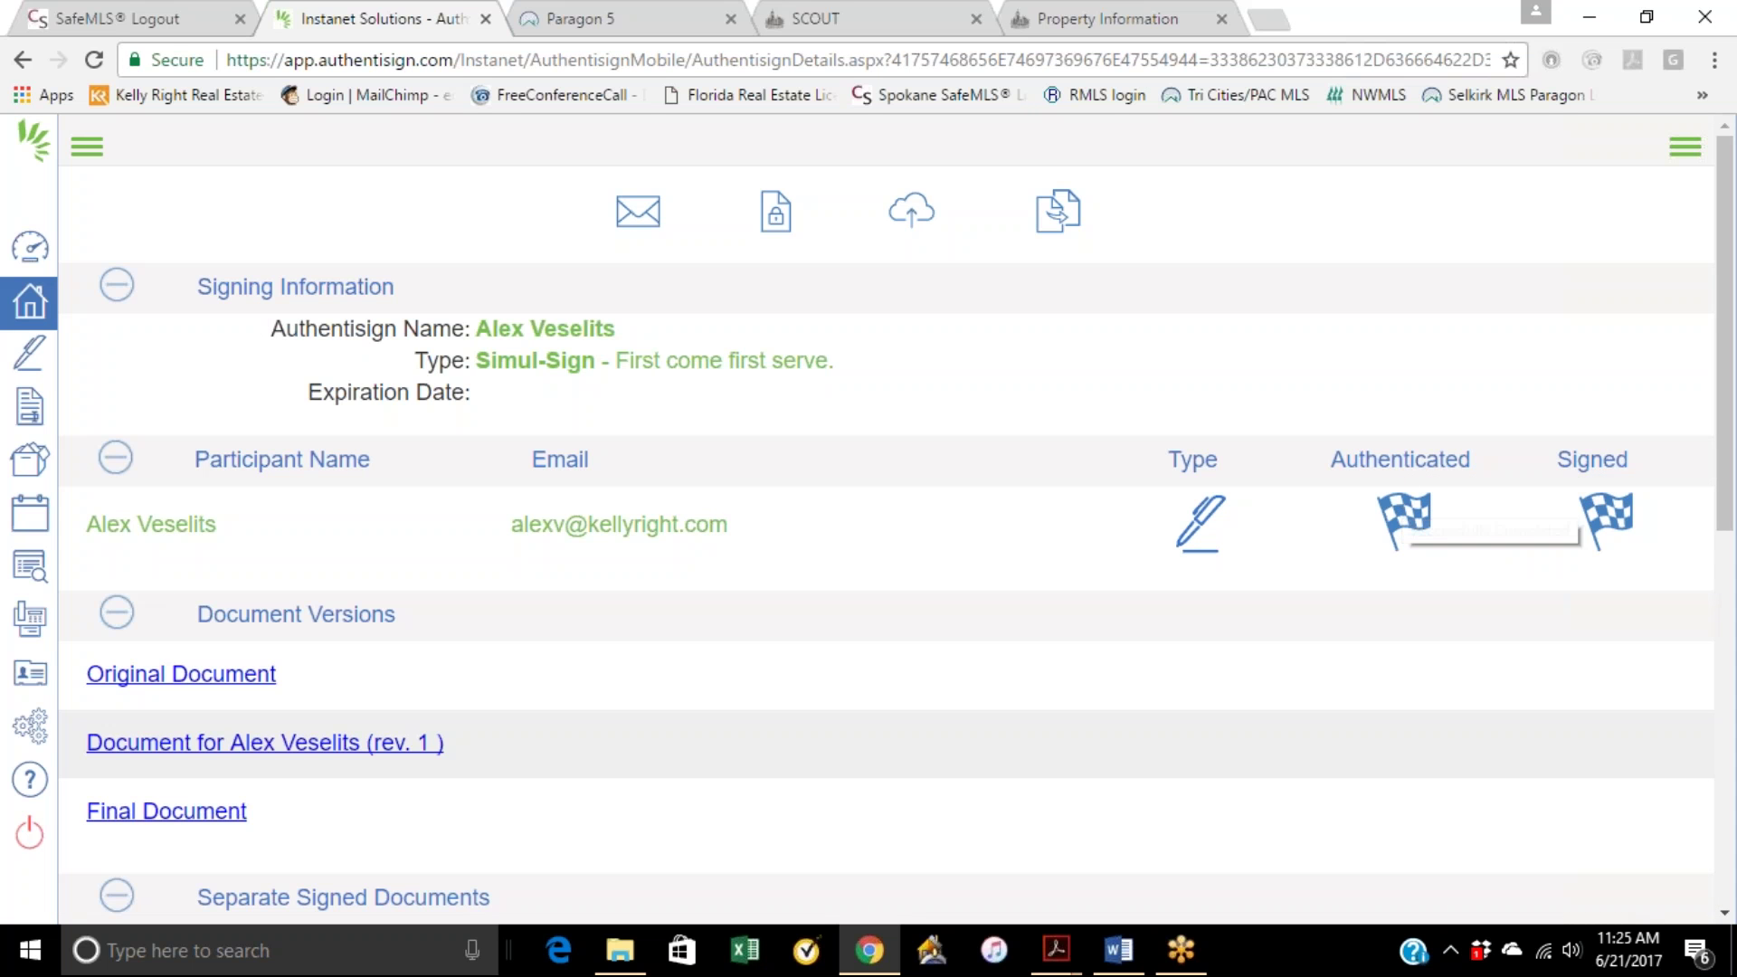
# Step: Collapse the participant details and preview the final signed document, scrolling through its pages
pyautogui.click(1415, 476)
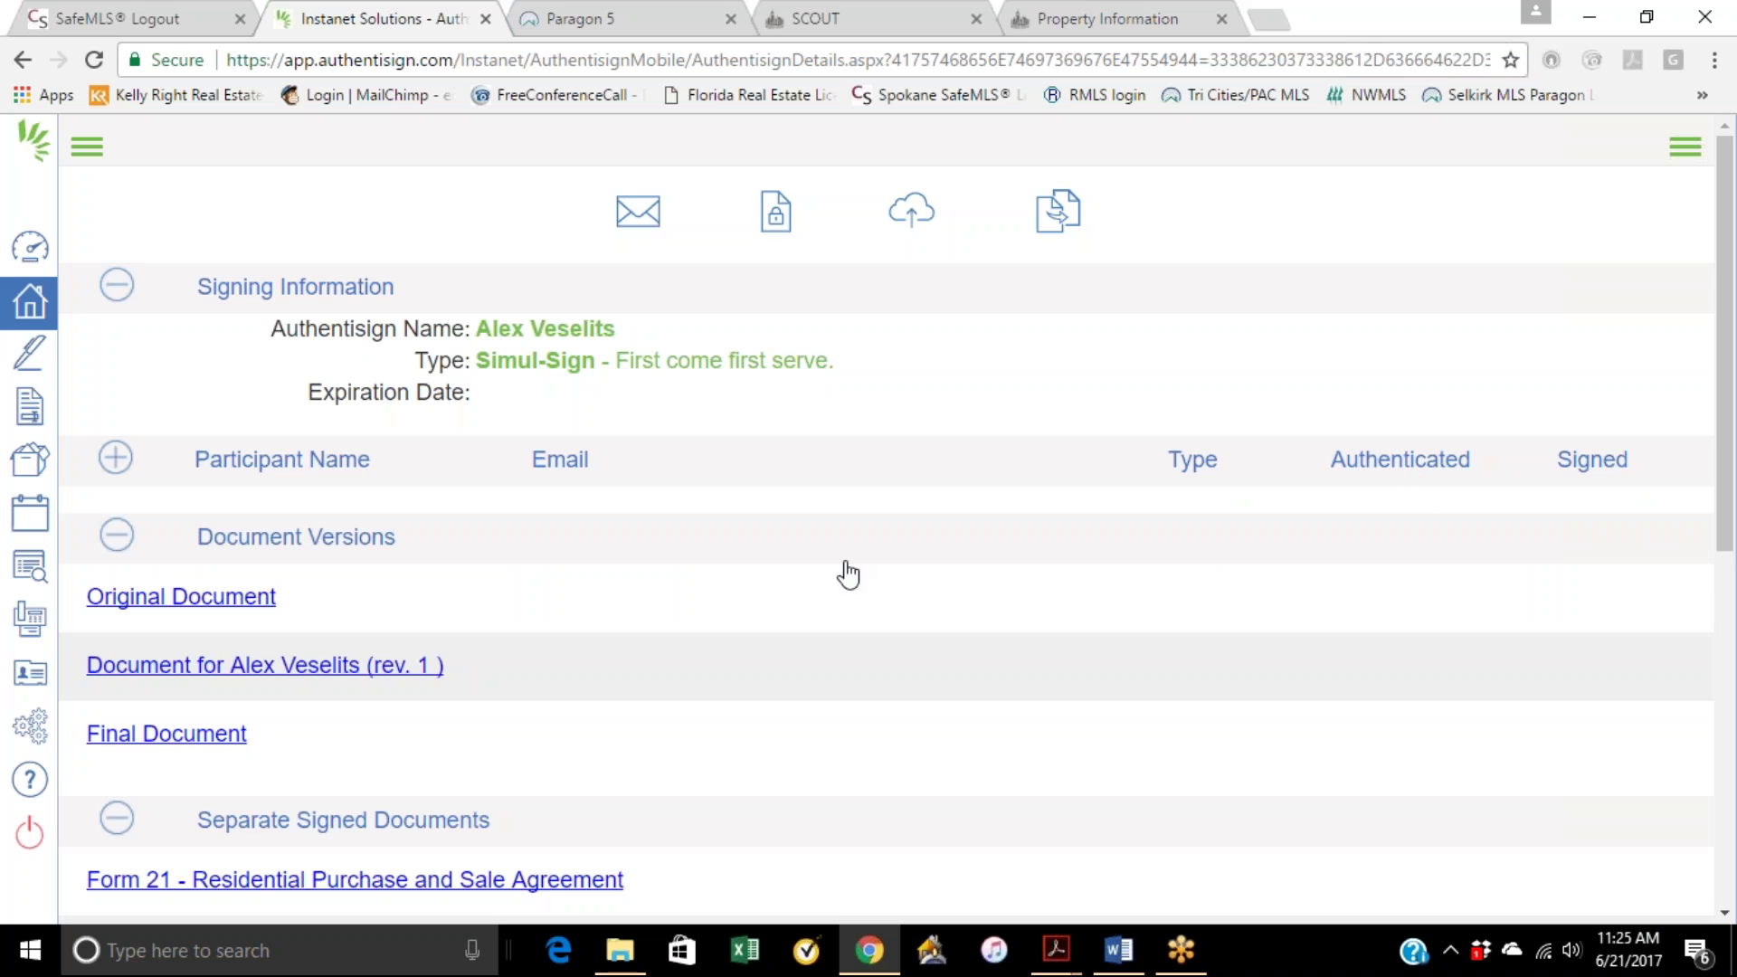
pyautogui.click(199, 747)
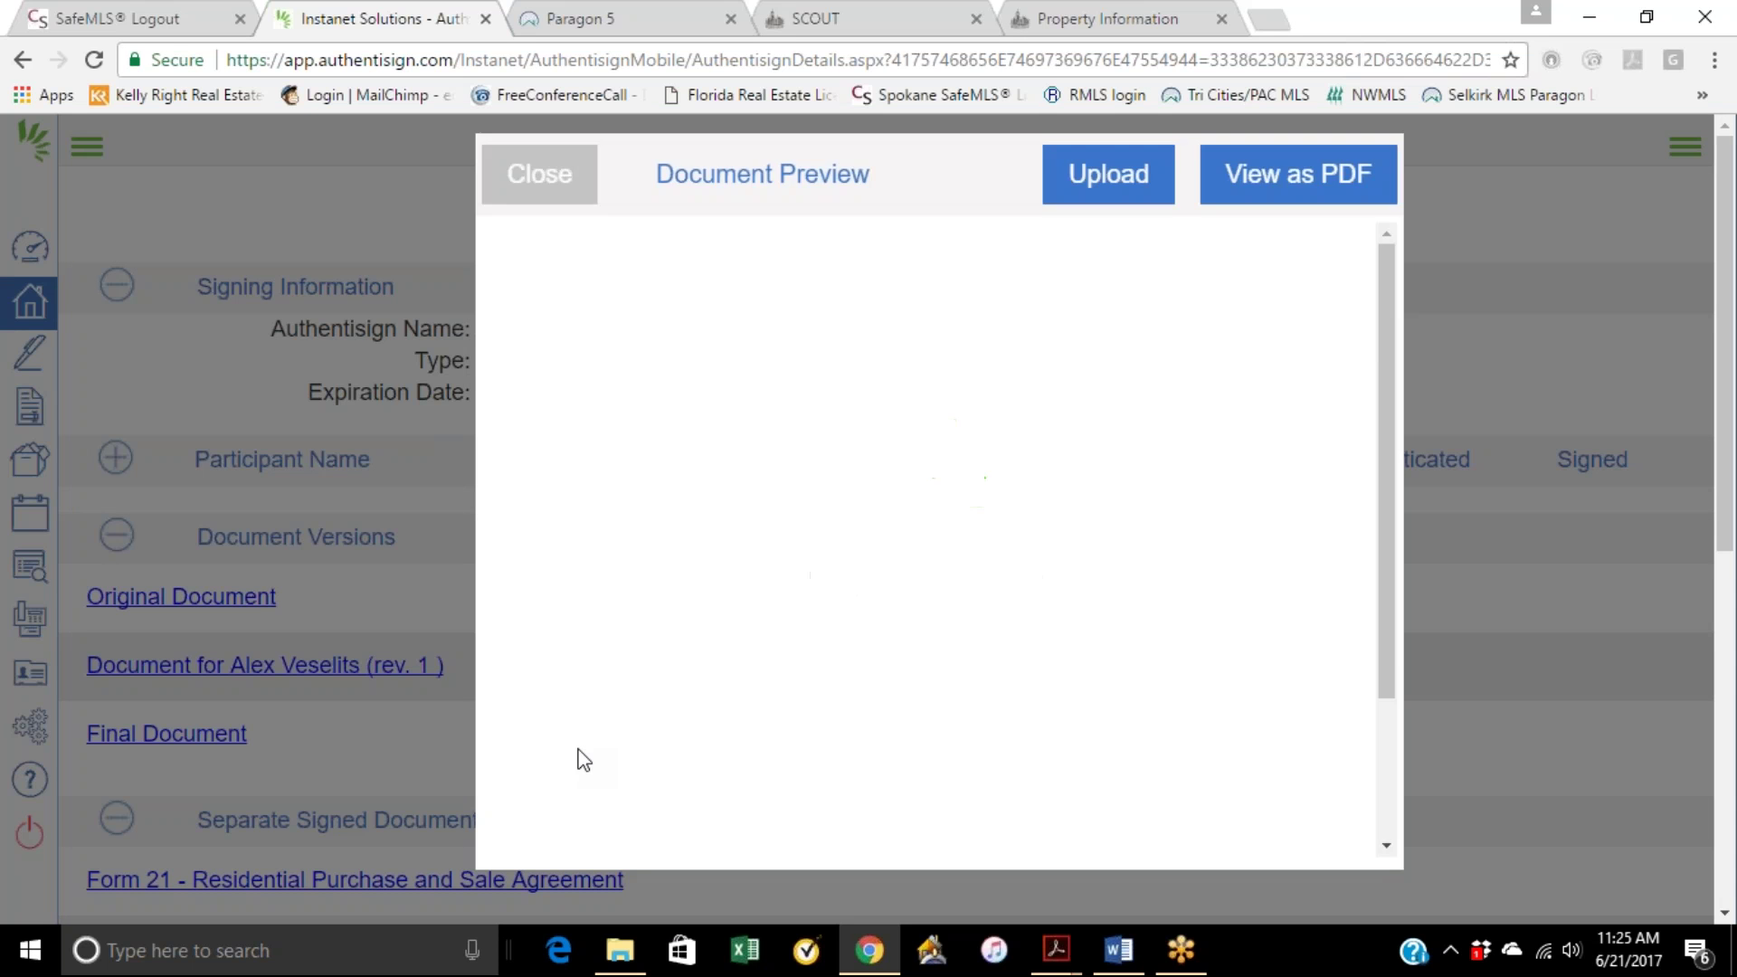
pyautogui.scroll(-3, 579, 760)
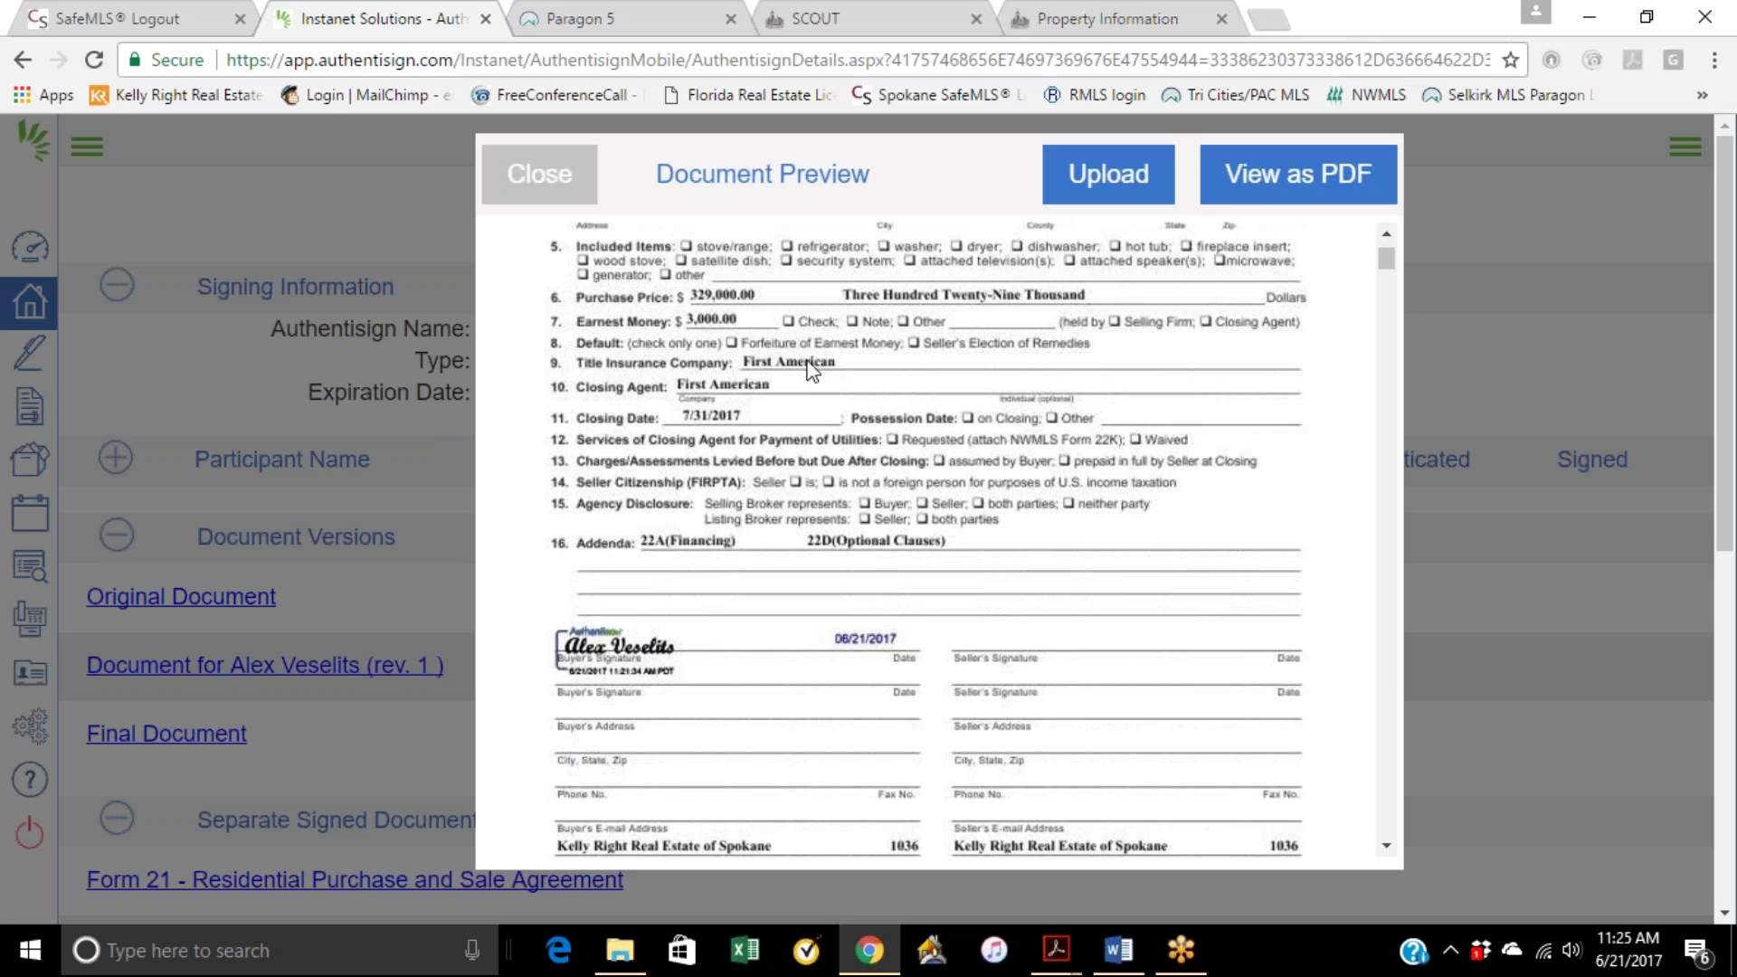
pyautogui.scroll(-7, 803, 488)
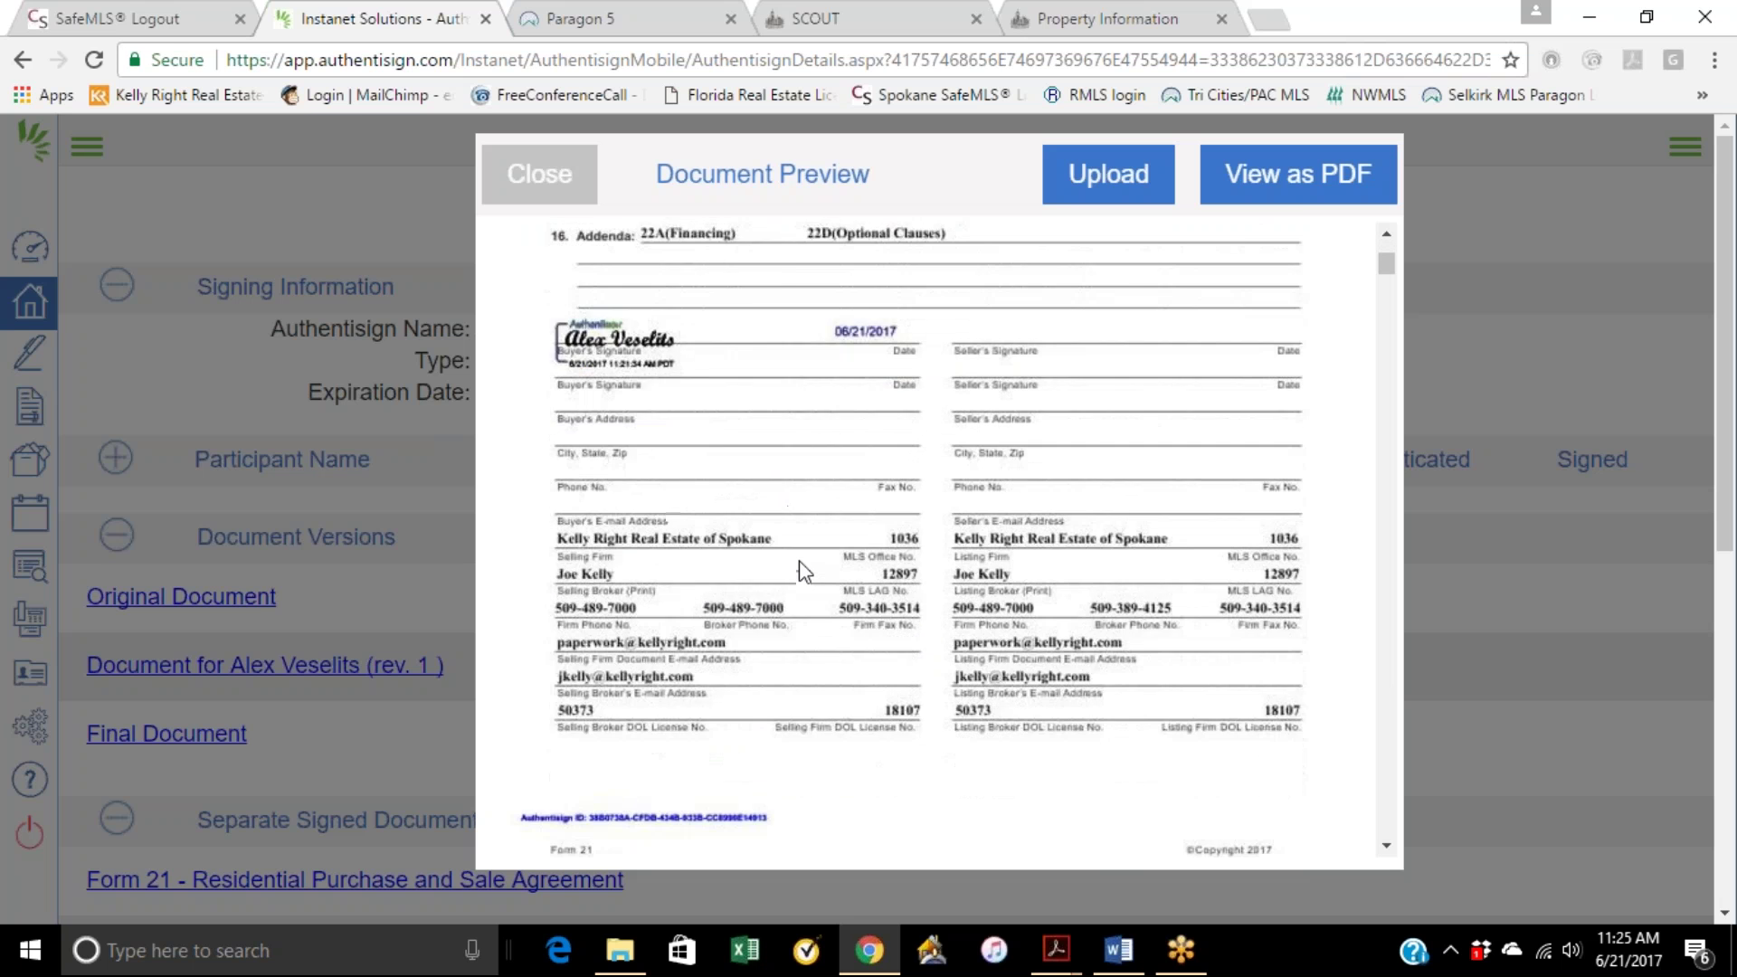
pyautogui.scroll(-12, 799, 568)
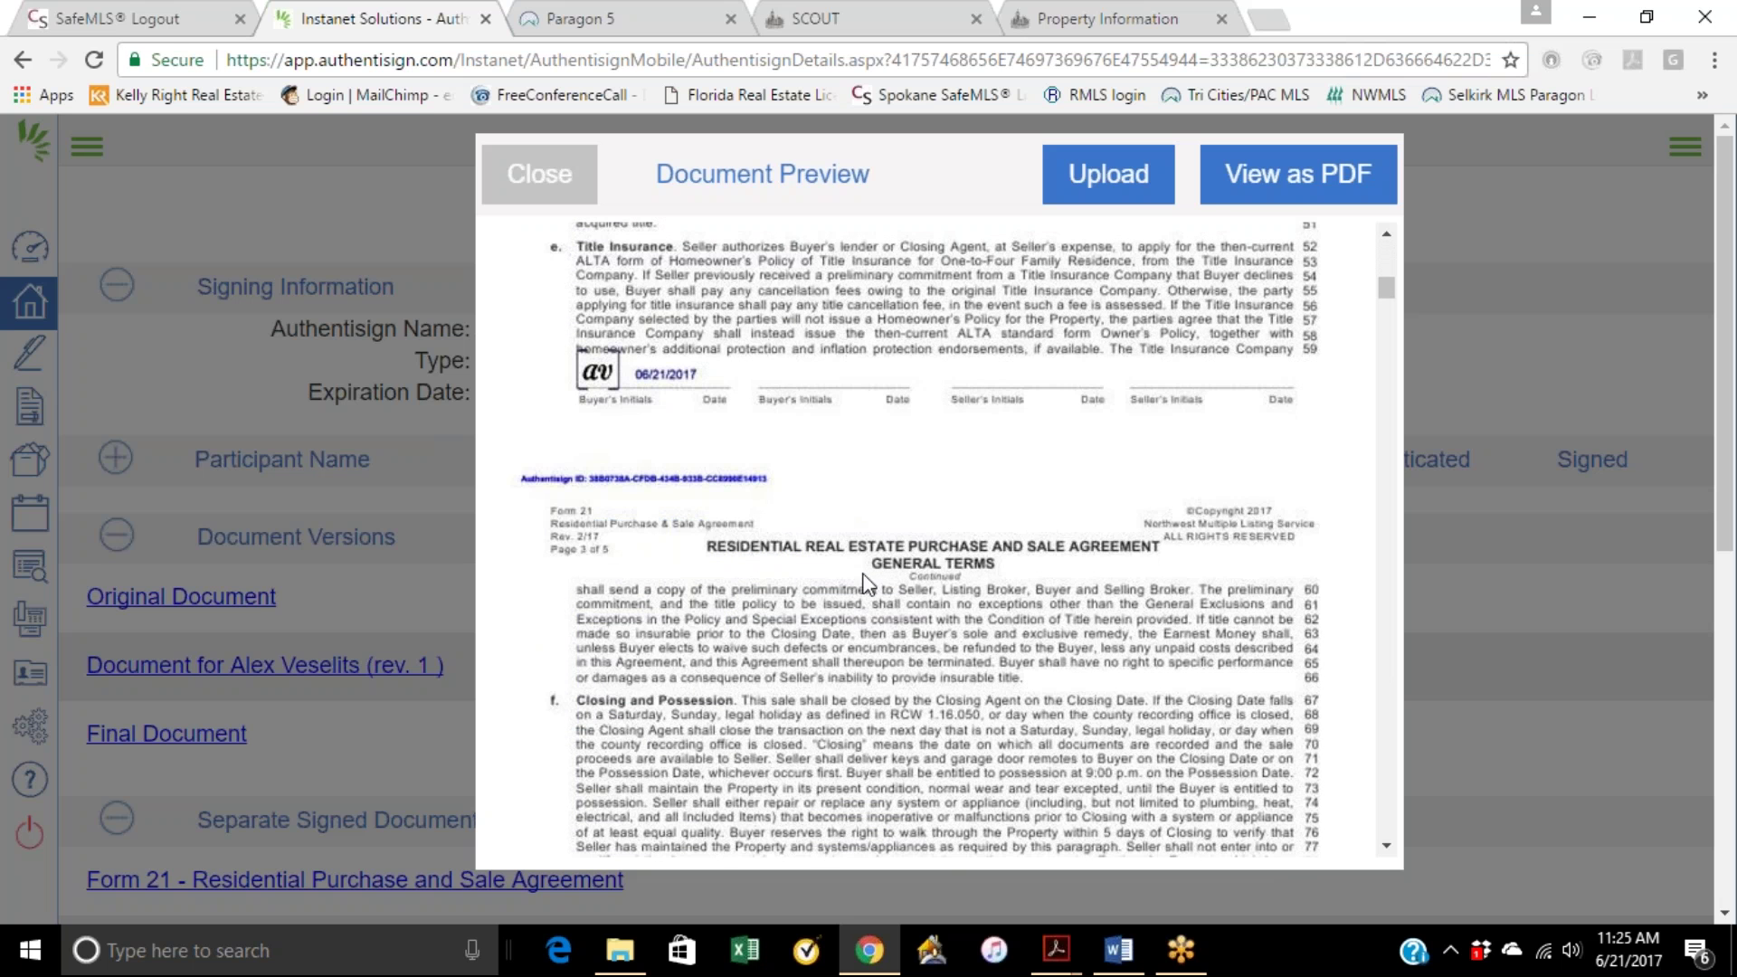
pyautogui.scroll(-3, 848, 552)
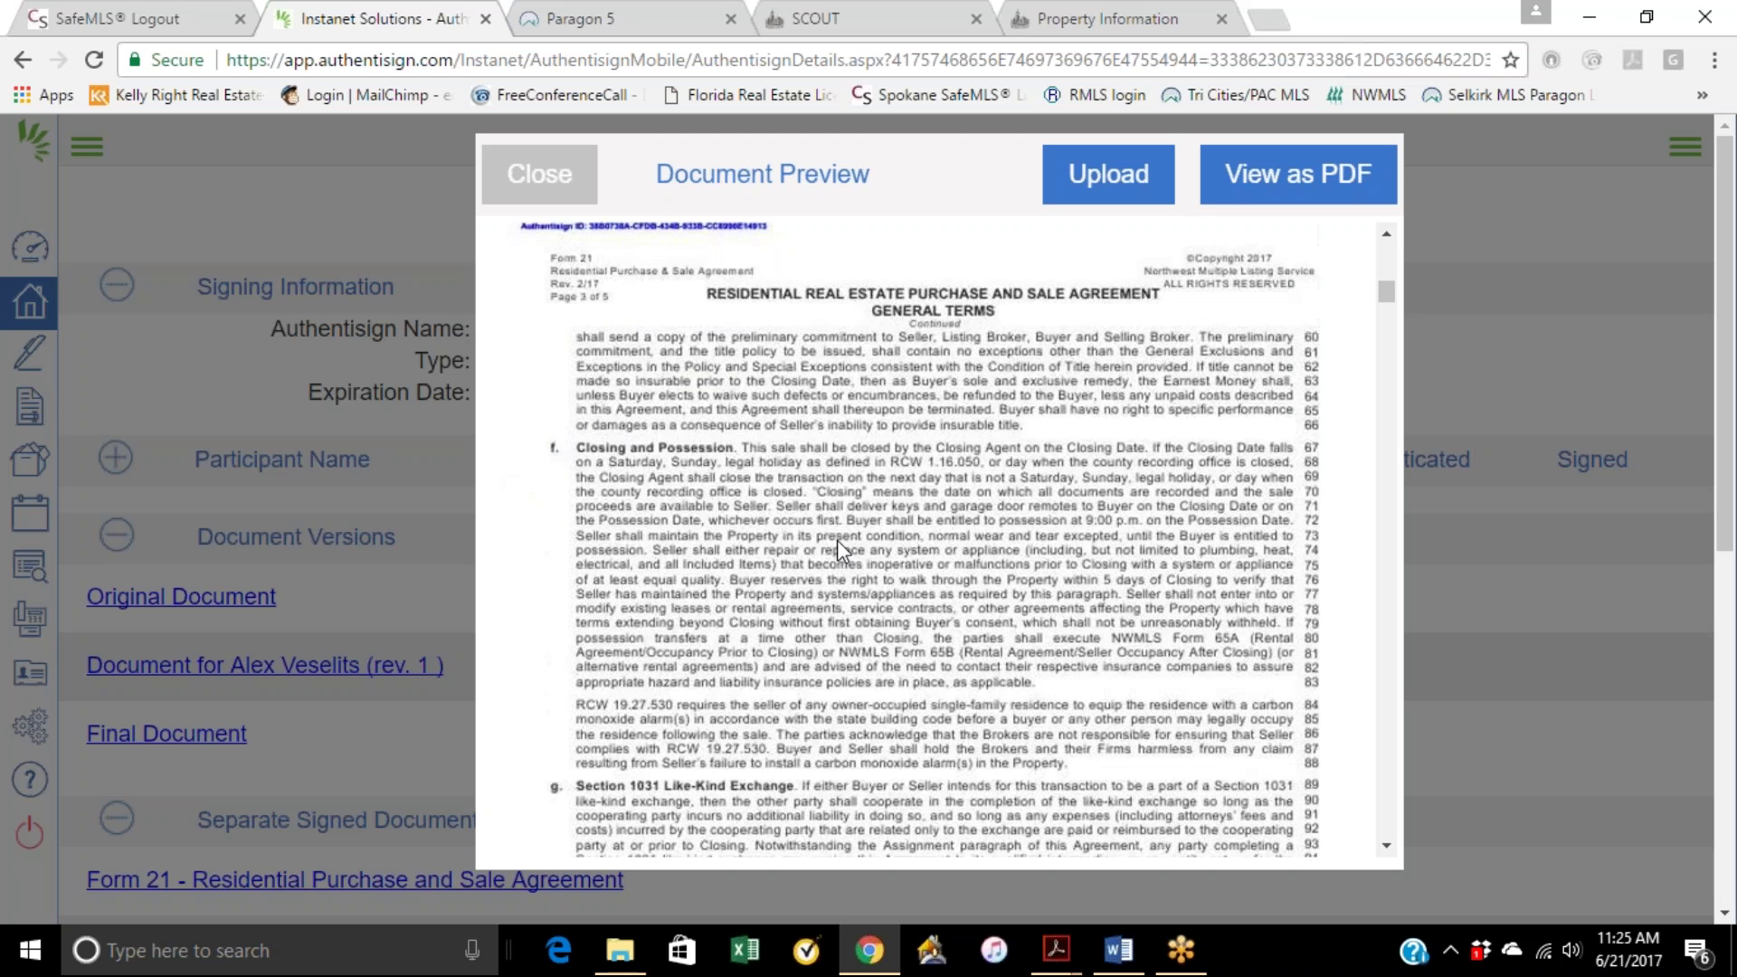
pyautogui.scroll(-7, 837, 540)
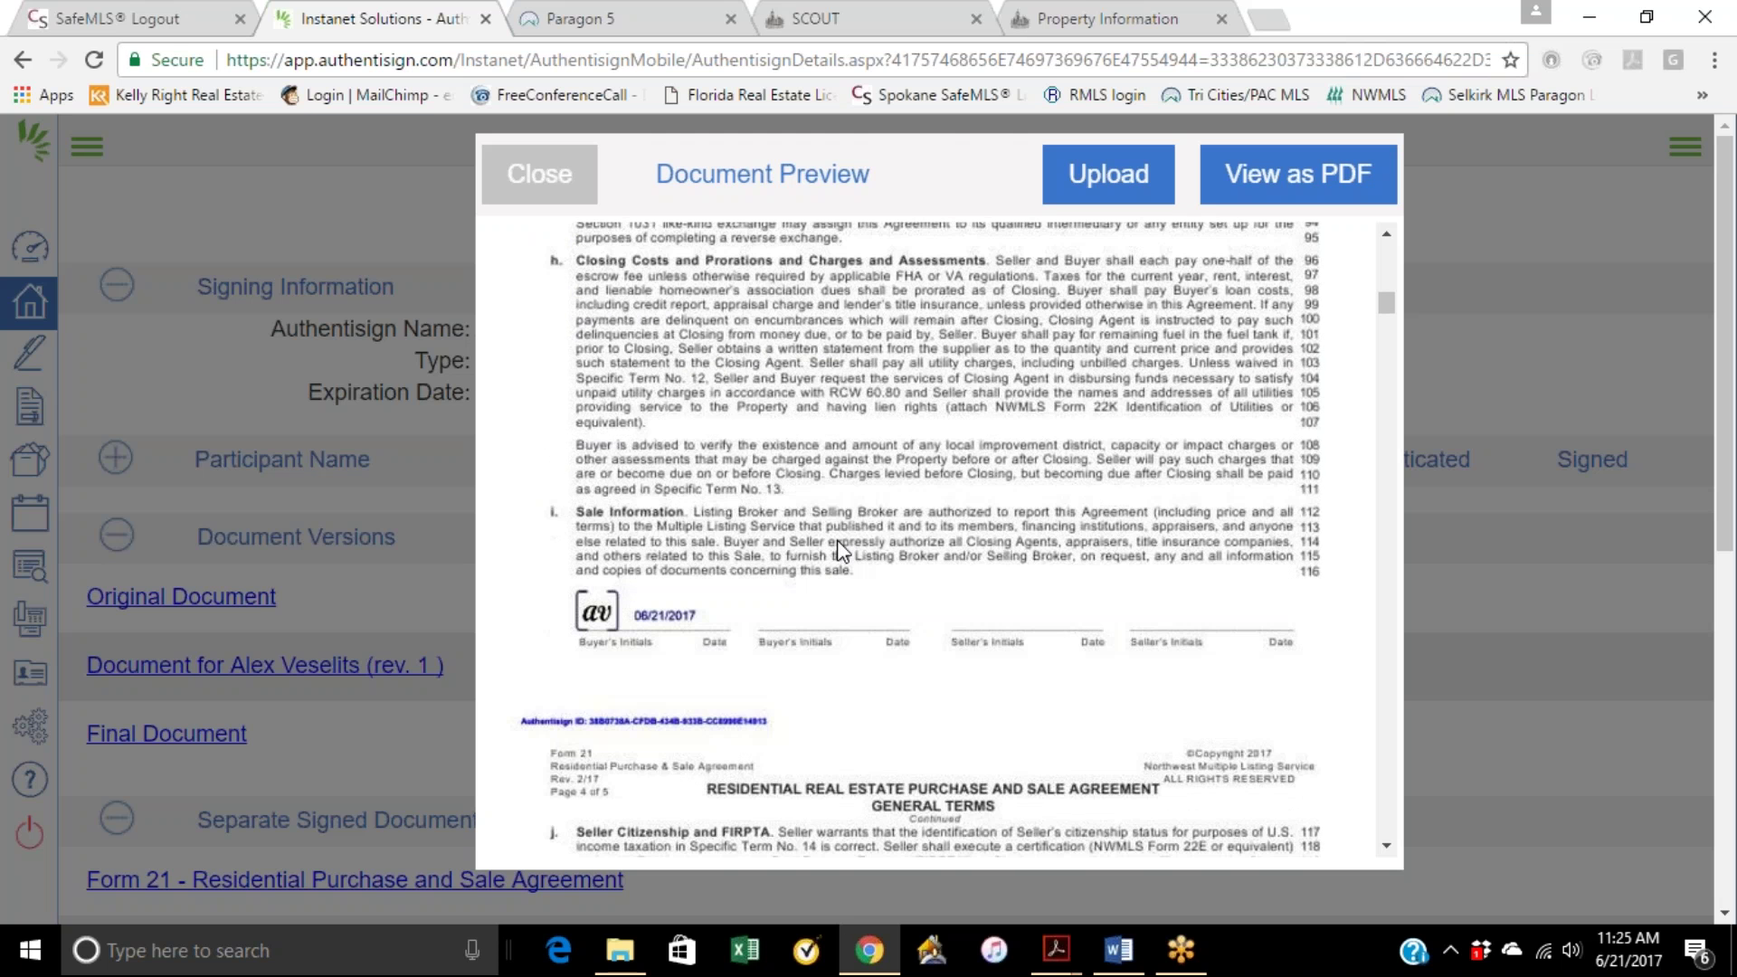
pyautogui.scroll(-3, 842, 549)
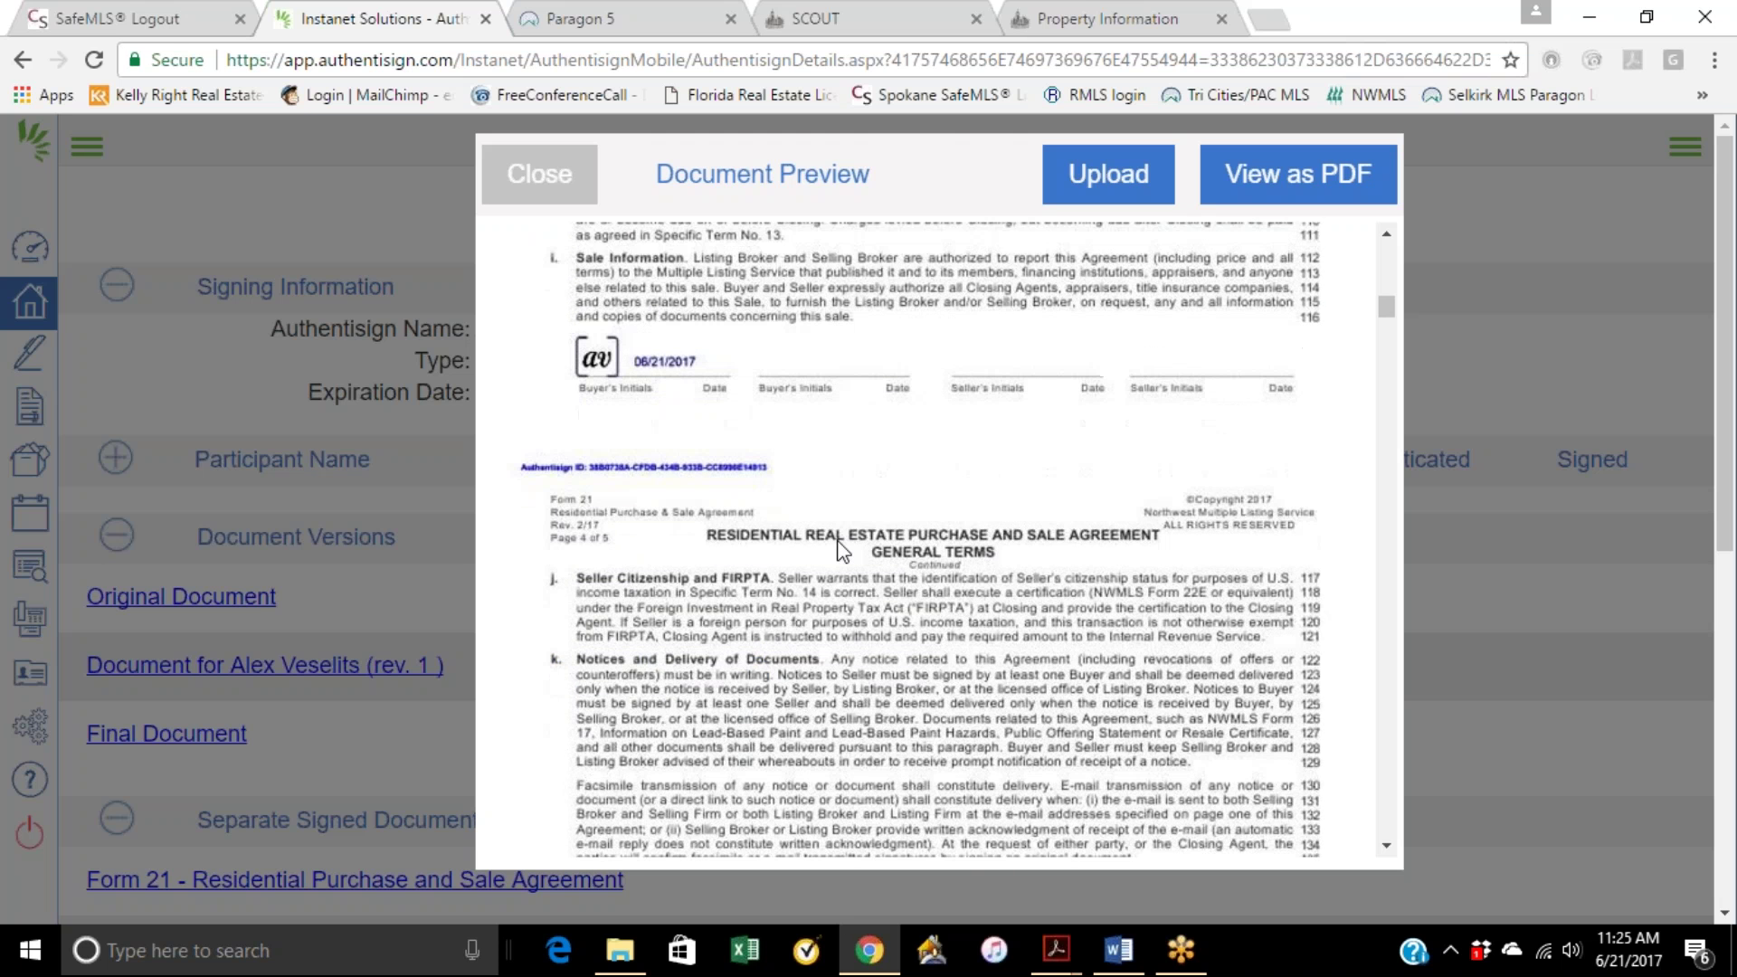
pyautogui.scroll(-10, 837, 540)
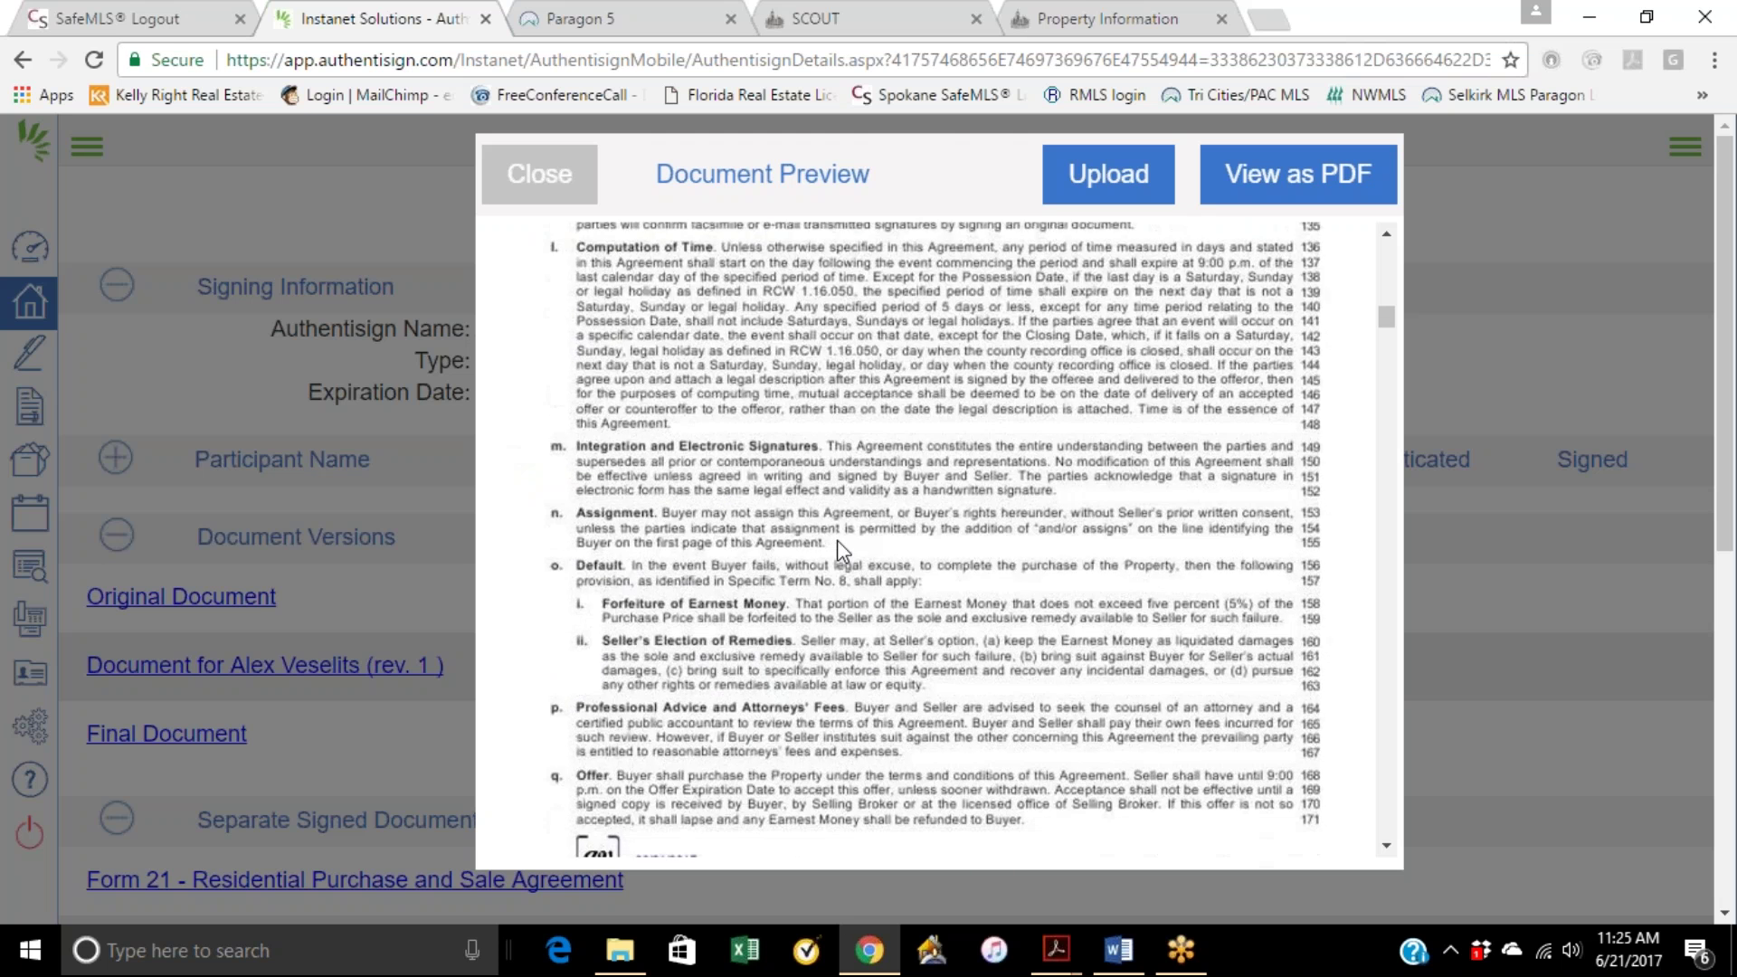
pyautogui.scroll(-15, 837, 543)
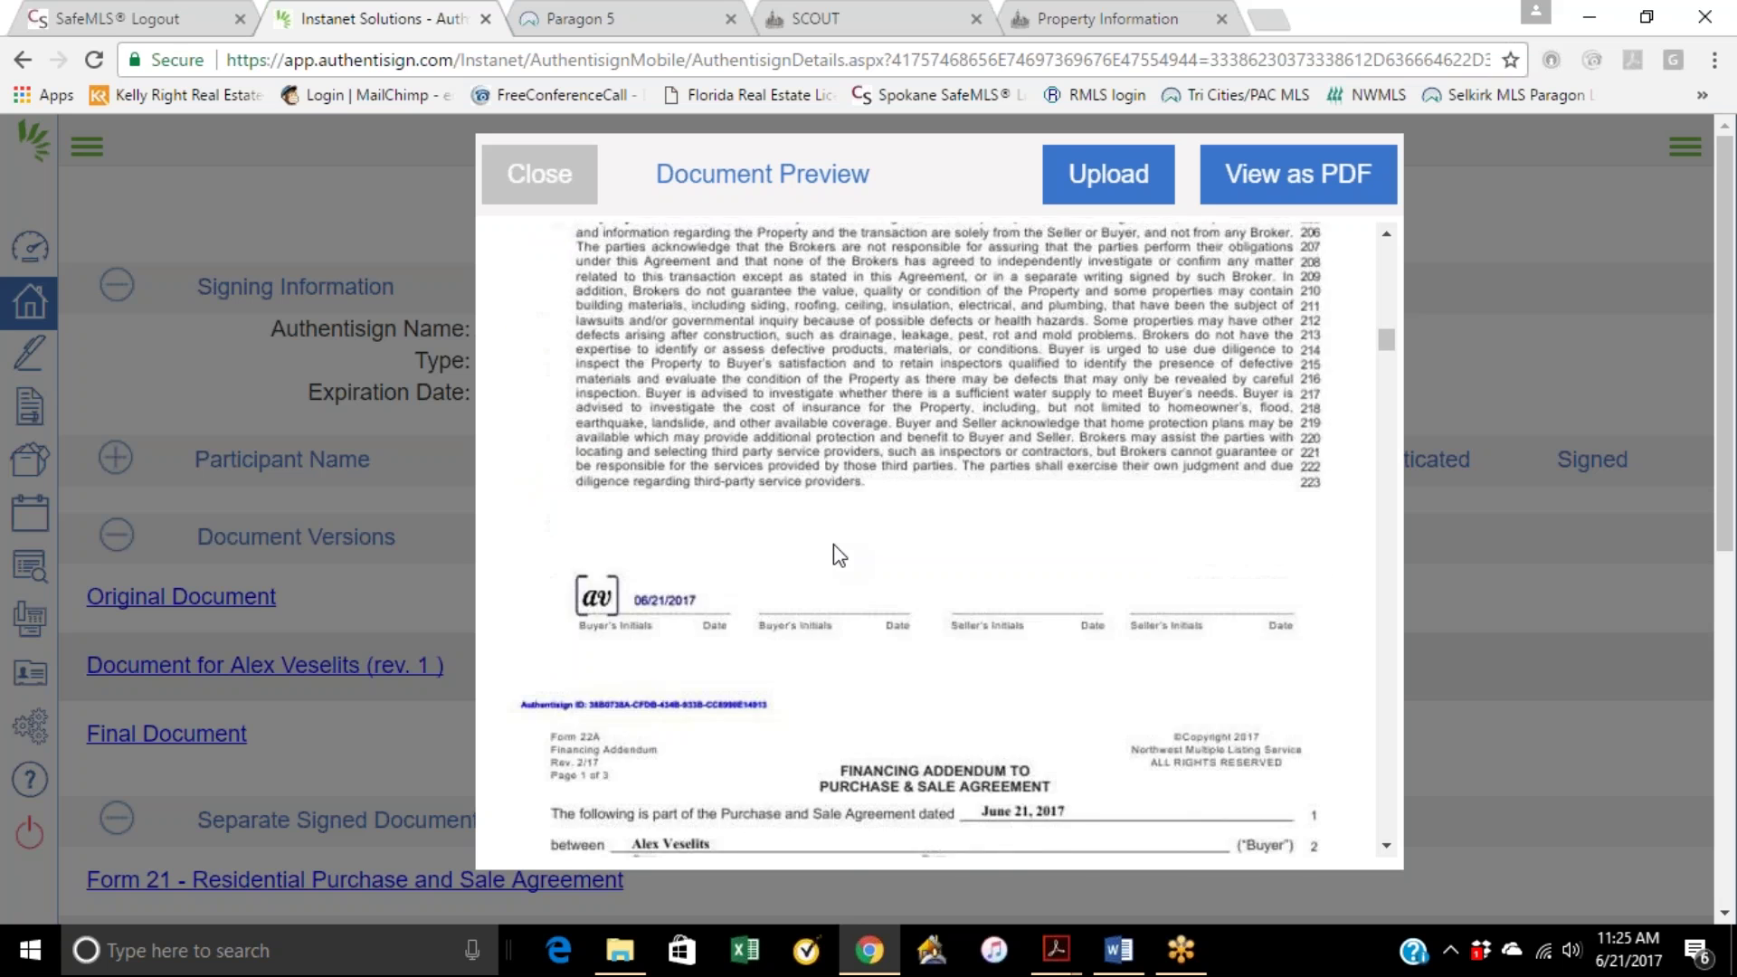
pyautogui.scroll(-6, 874, 472)
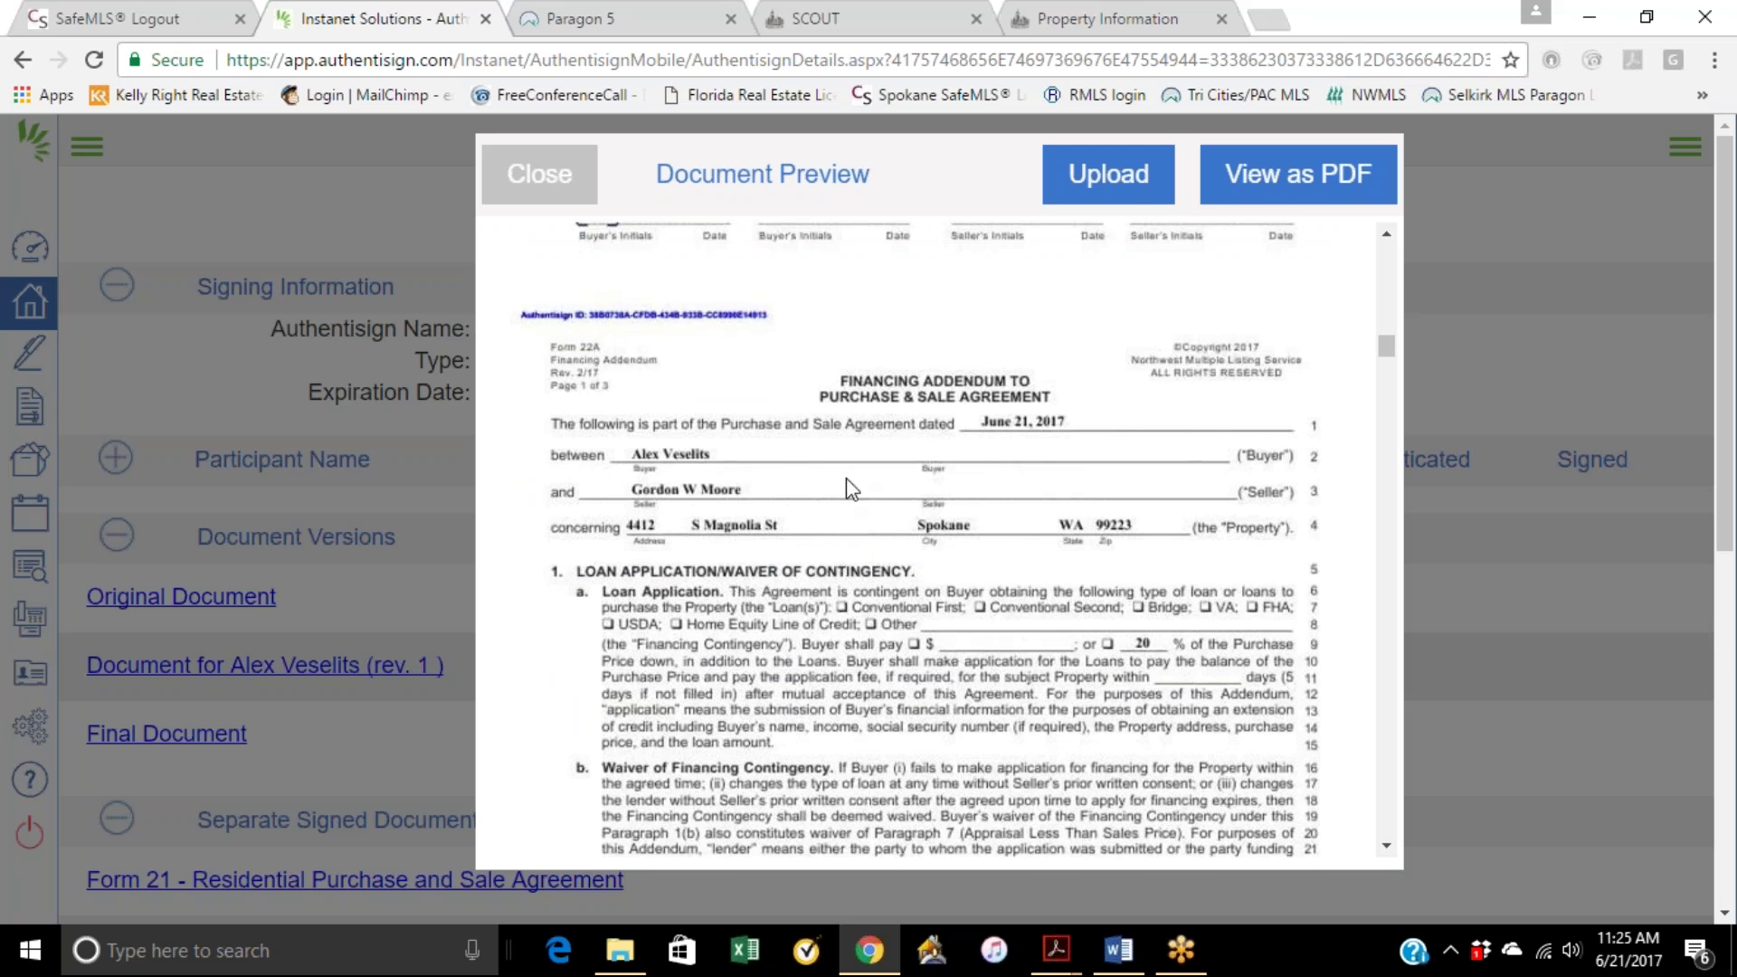
pyautogui.scroll(-15, 798, 467)
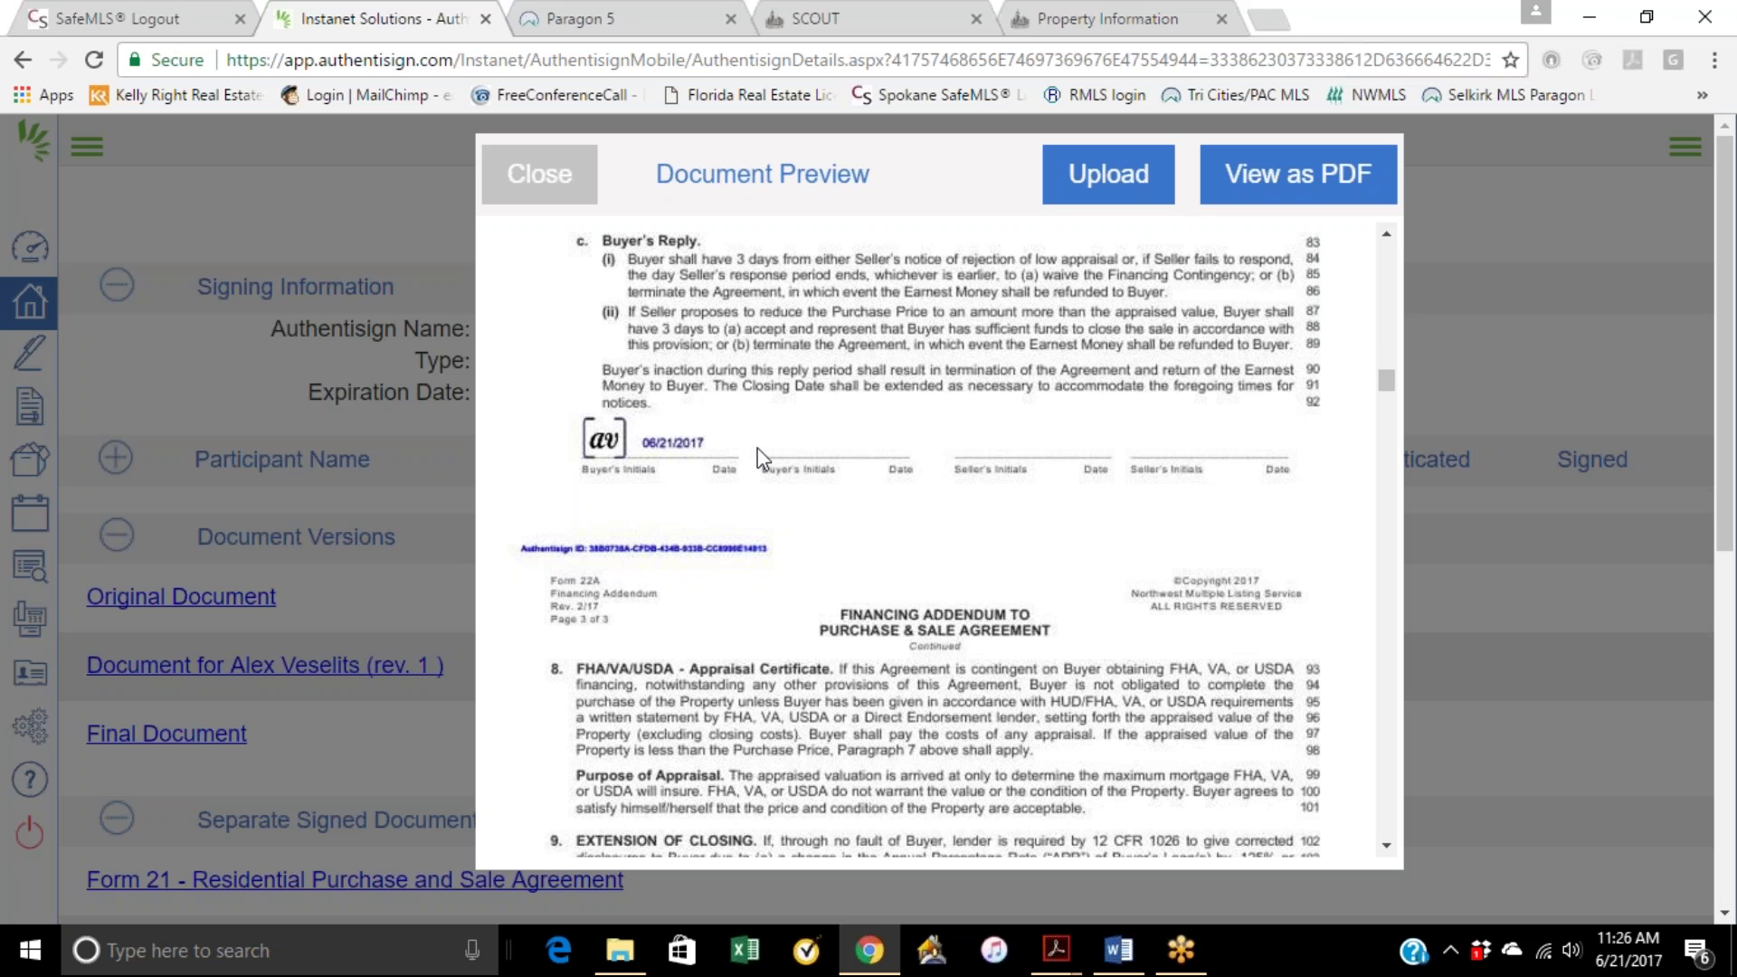
pyautogui.scroll(-3, 762, 457)
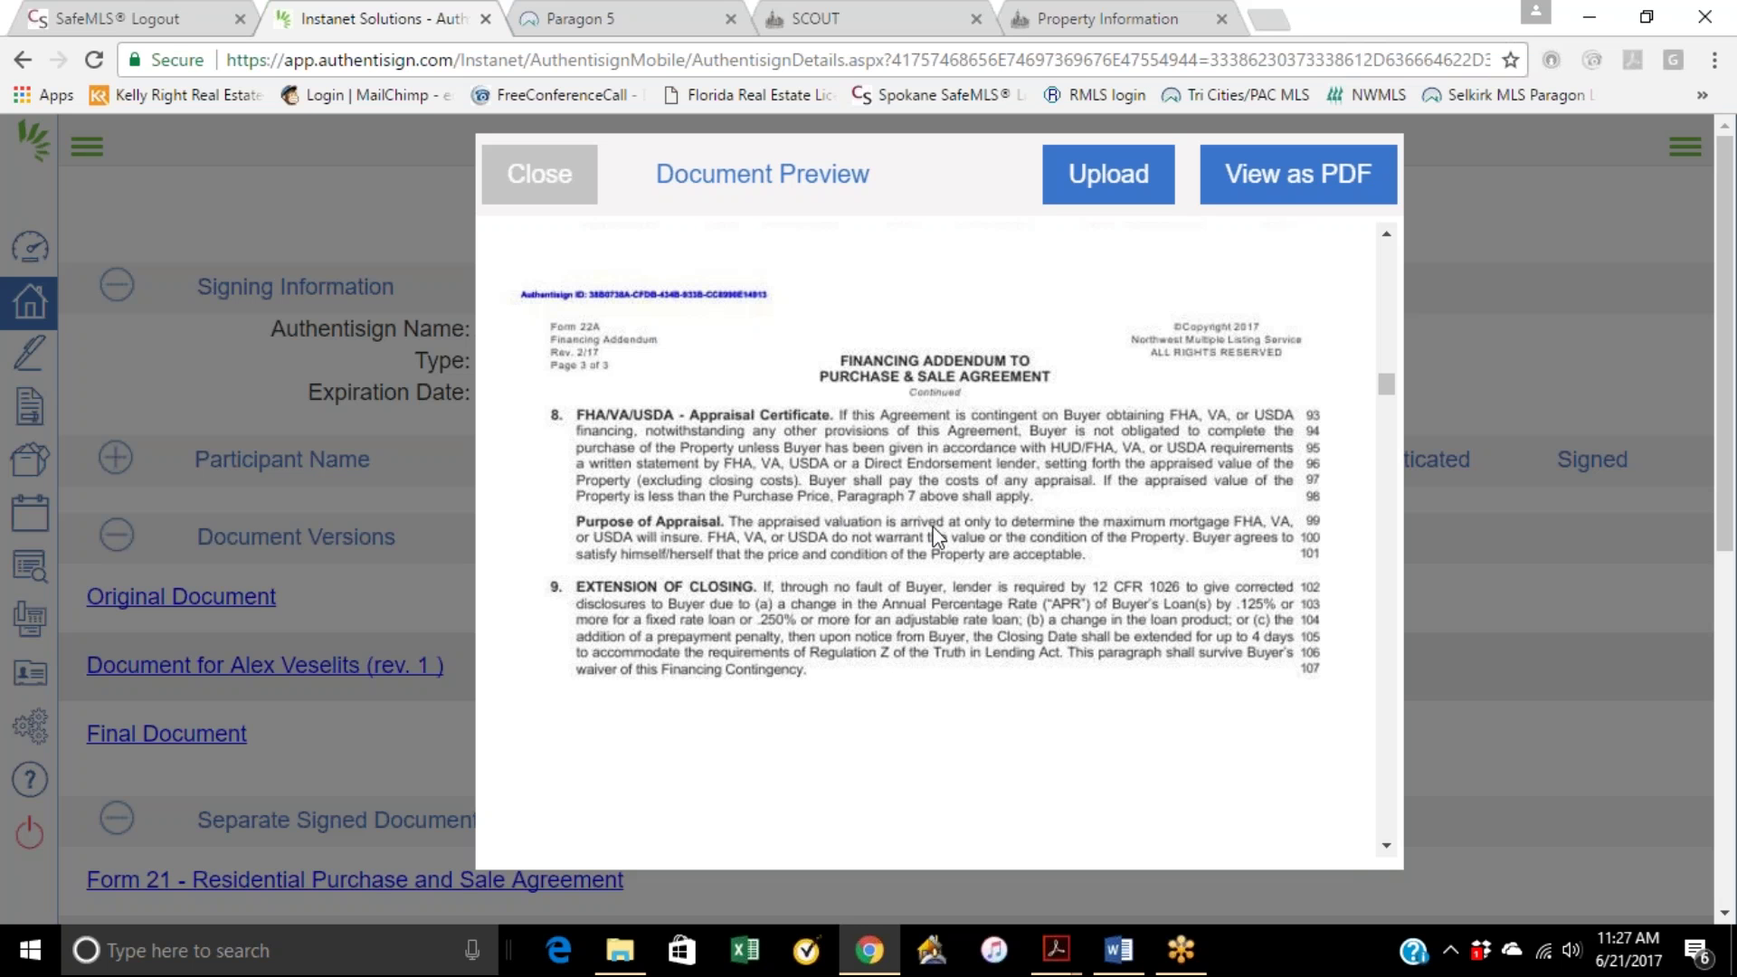
# Step: Scroll to the buyer's signature dated 06/21/2017 and open the document as a PDF
pyautogui.scroll(-8, 995, 489)
pyautogui.scroll(-7, 993, 487)
pyautogui.scroll(-10, 921, 496)
pyautogui.scroll(-15, 921, 496)
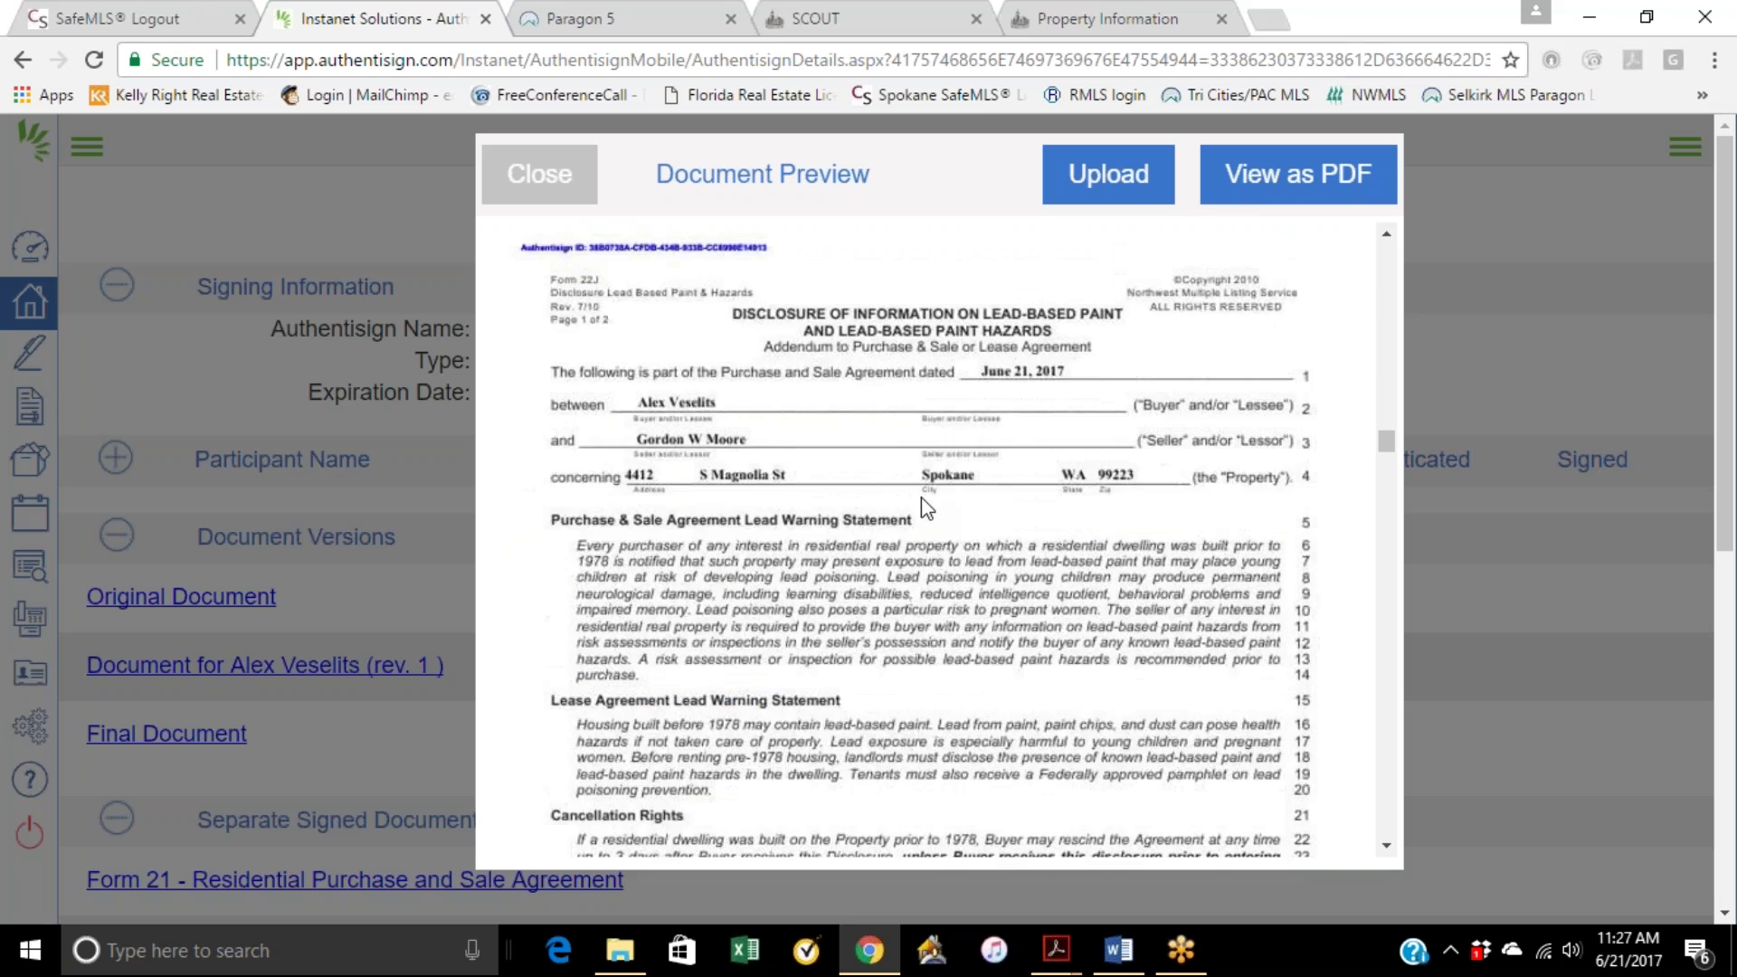
pyautogui.scroll(-5, 921, 496)
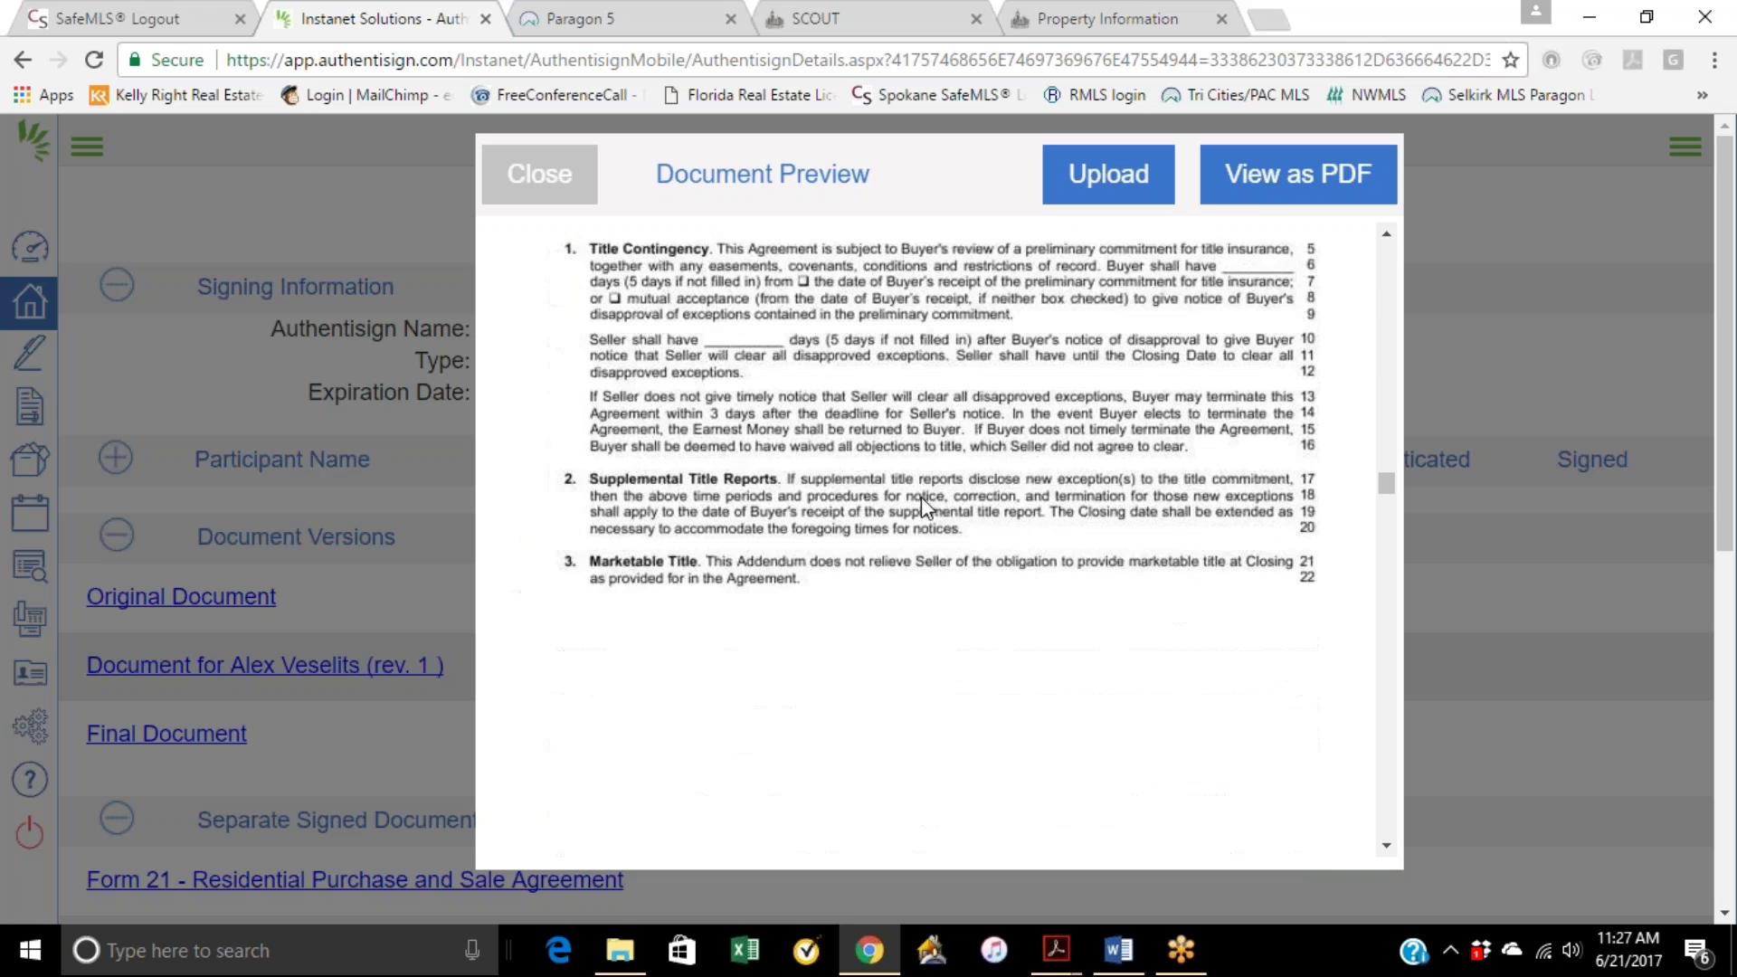
pyautogui.scroll(5, 924, 506)
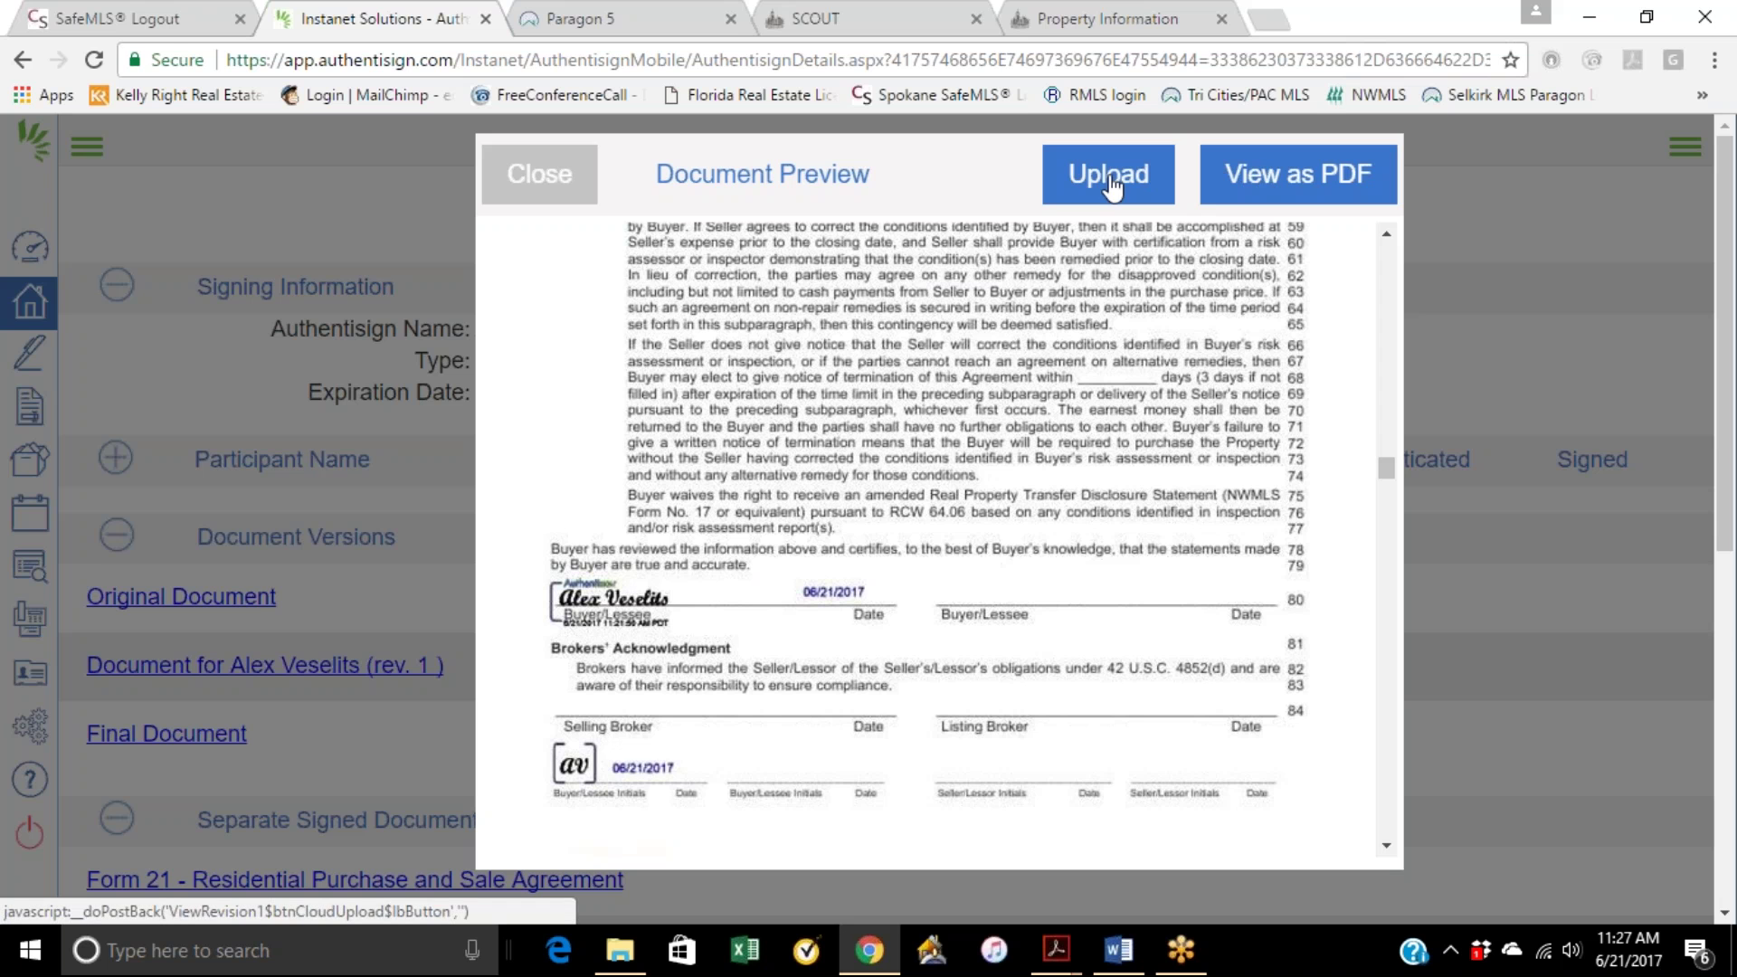
pyautogui.click(1275, 181)
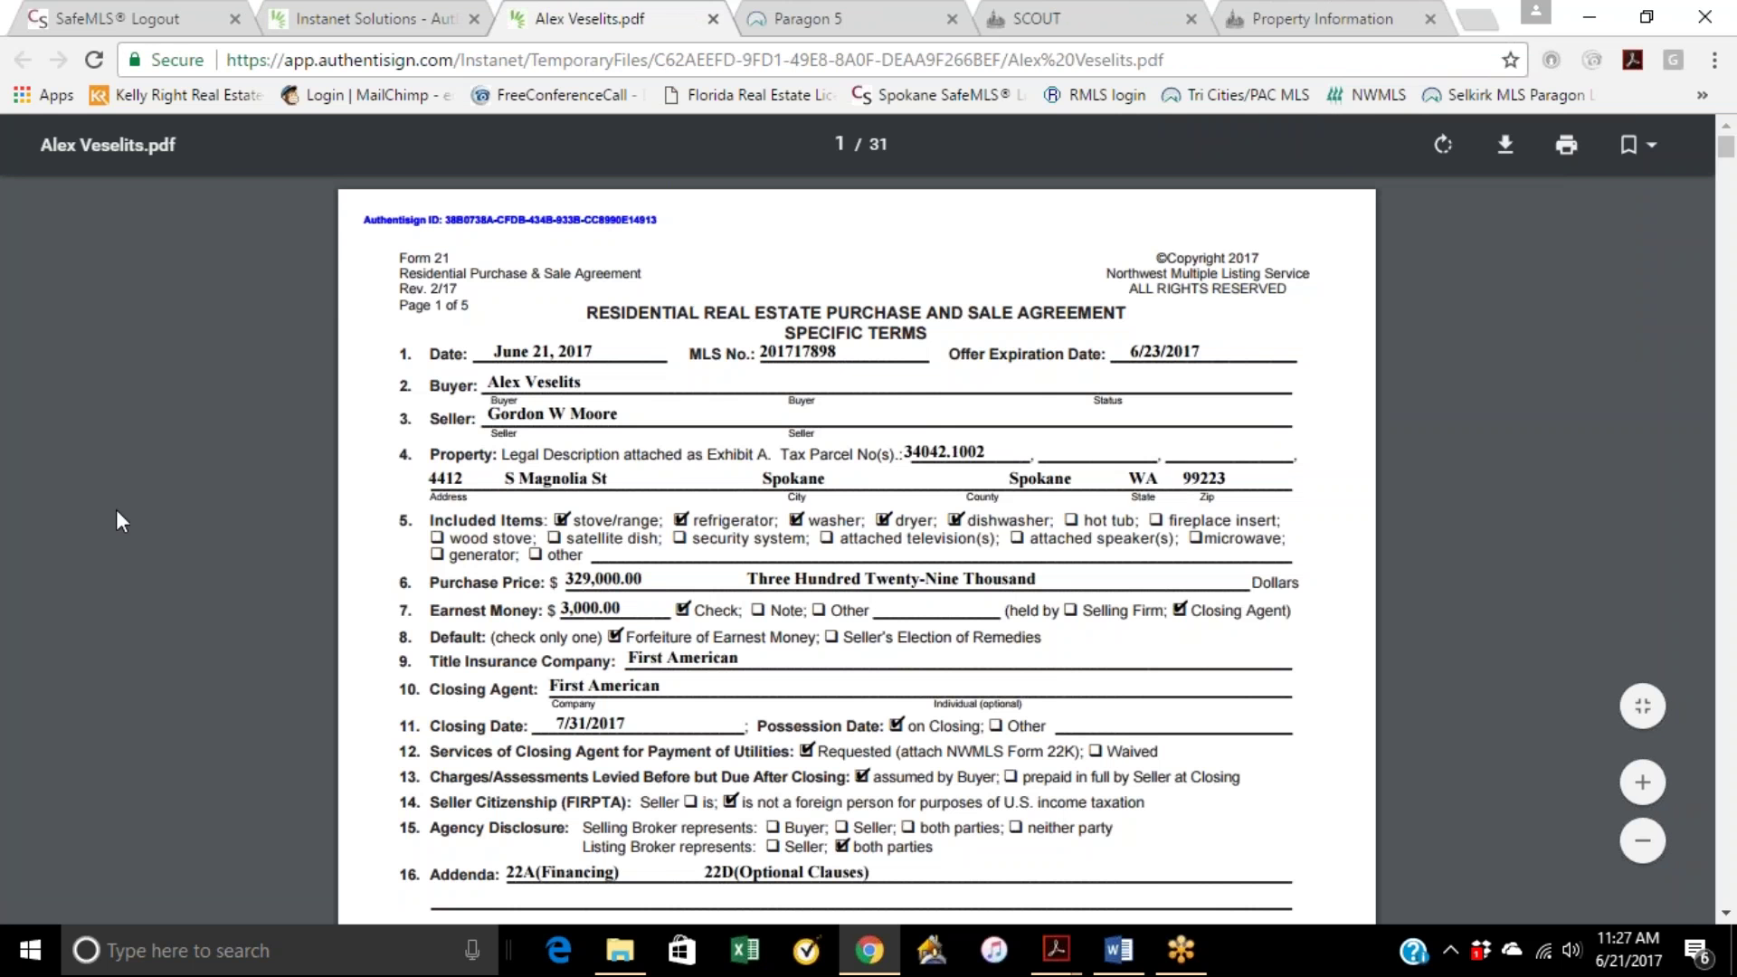
# Step: Open Print for the signed 31-page PDF, cancel it, and return to the signing preview tab
pyautogui.rightClick(180, 423)
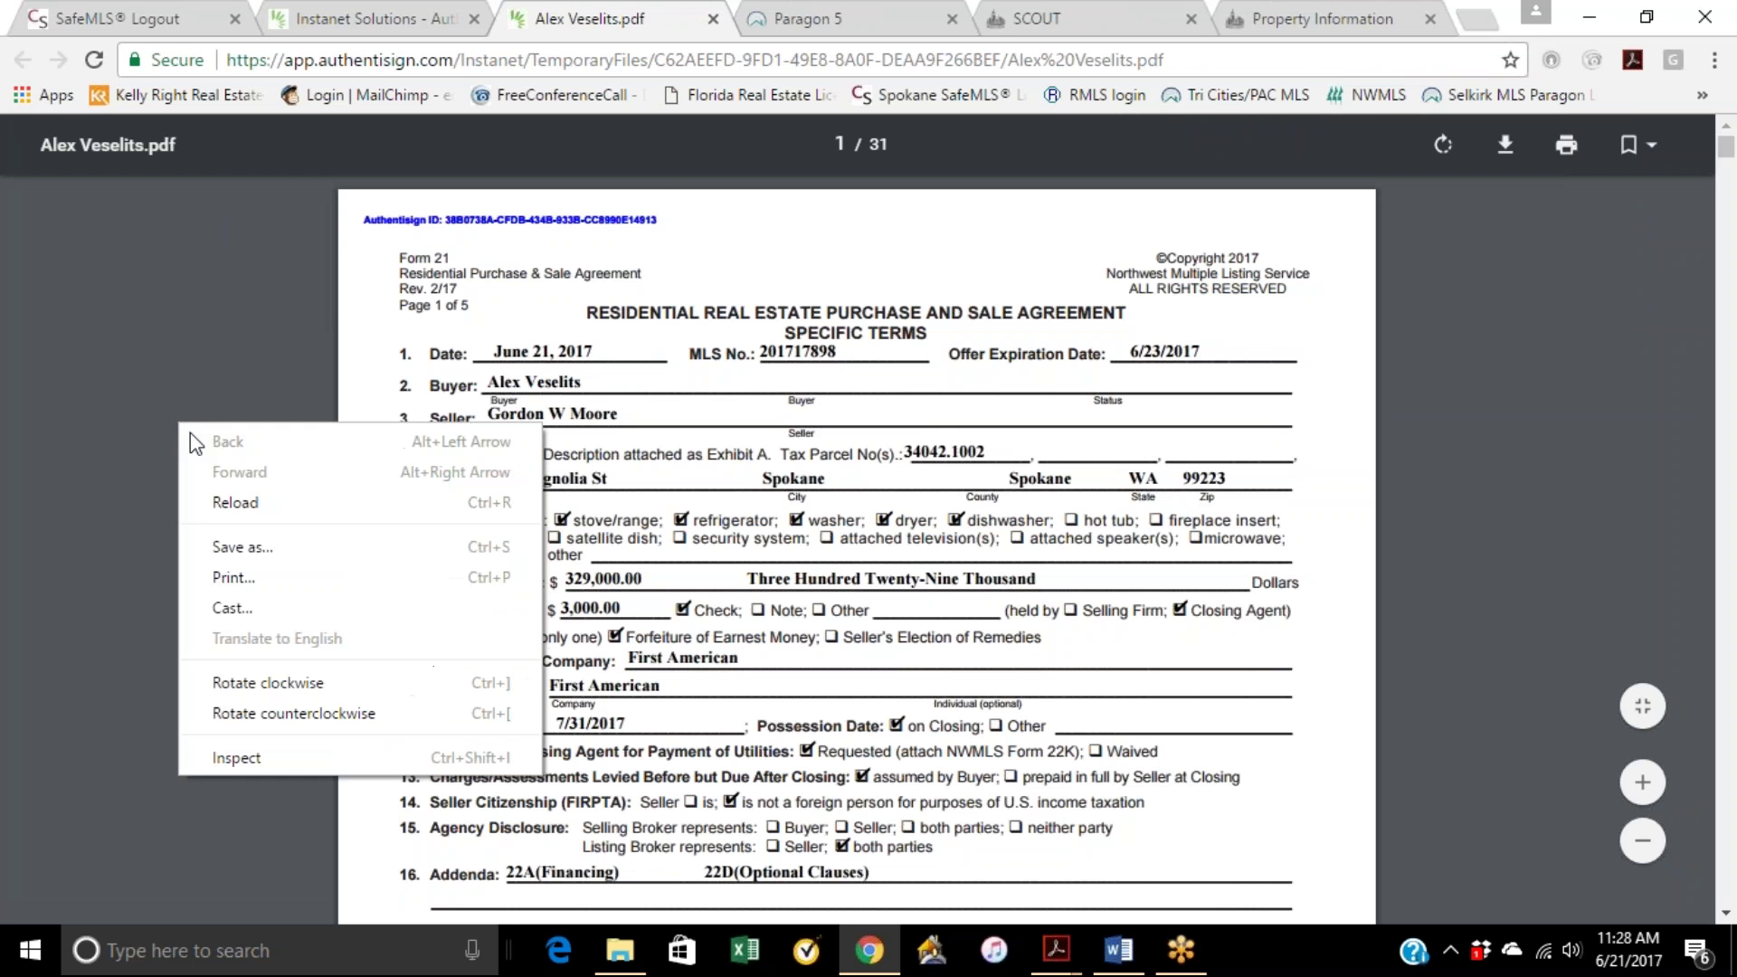
pyautogui.click(239, 568)
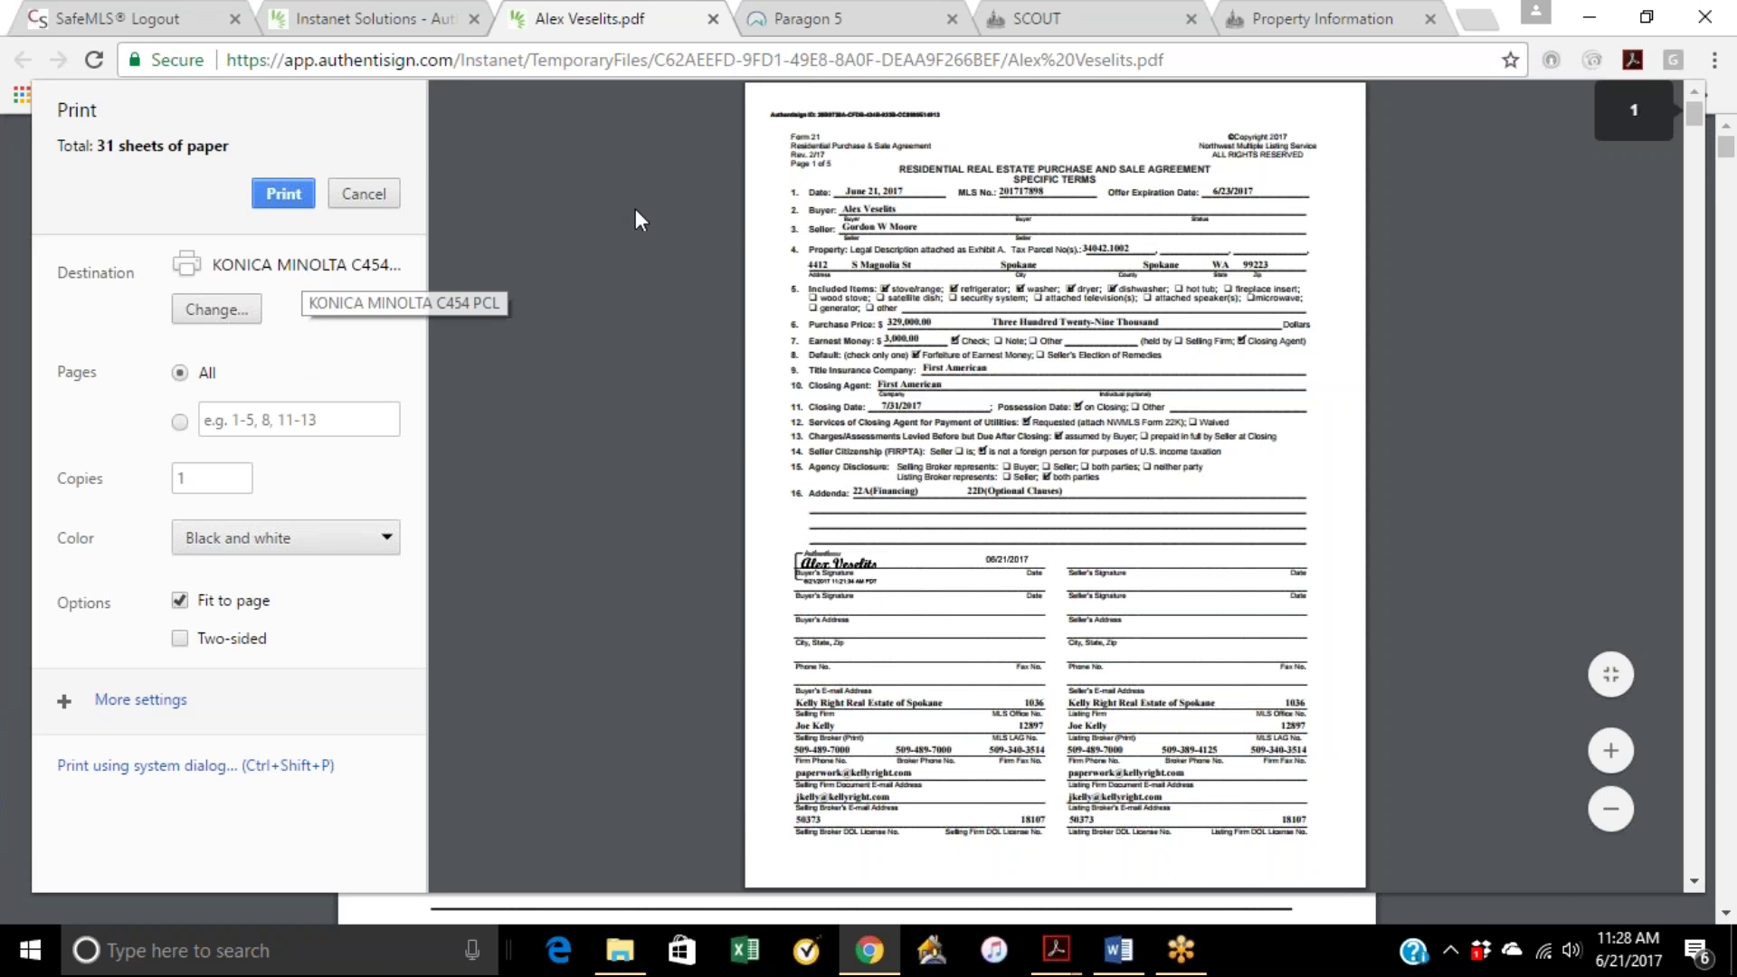
pyautogui.scroll(-2, 926, 424)
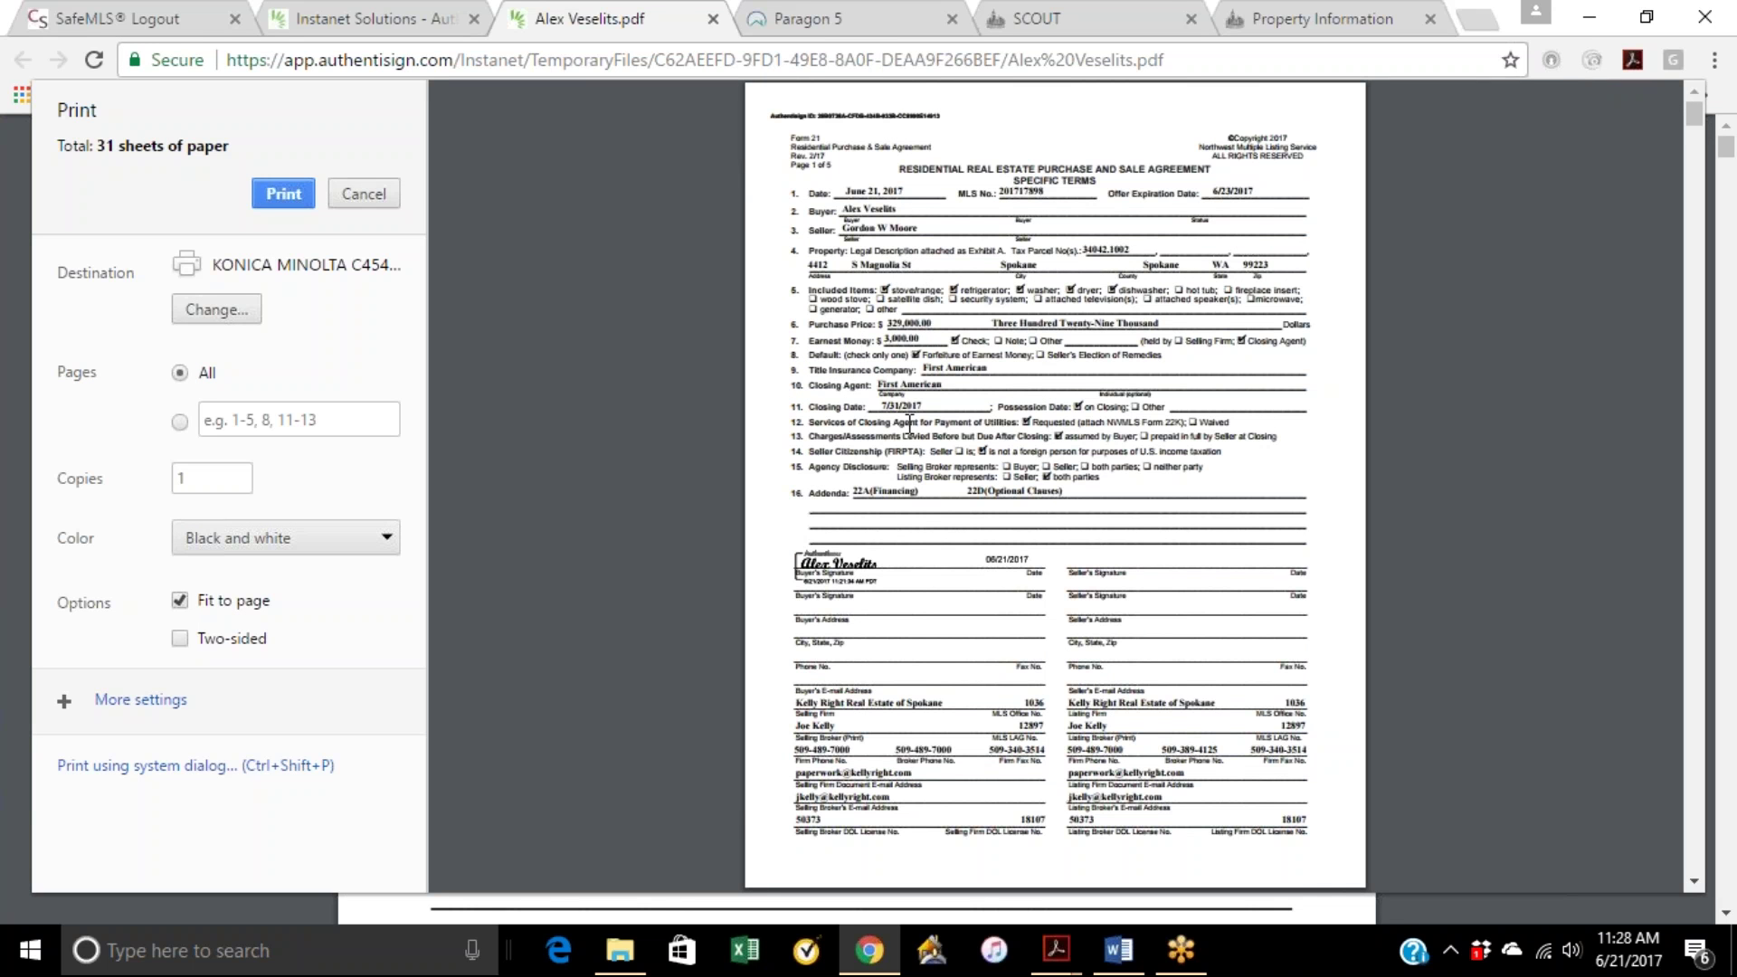
pyautogui.click(364, 194)
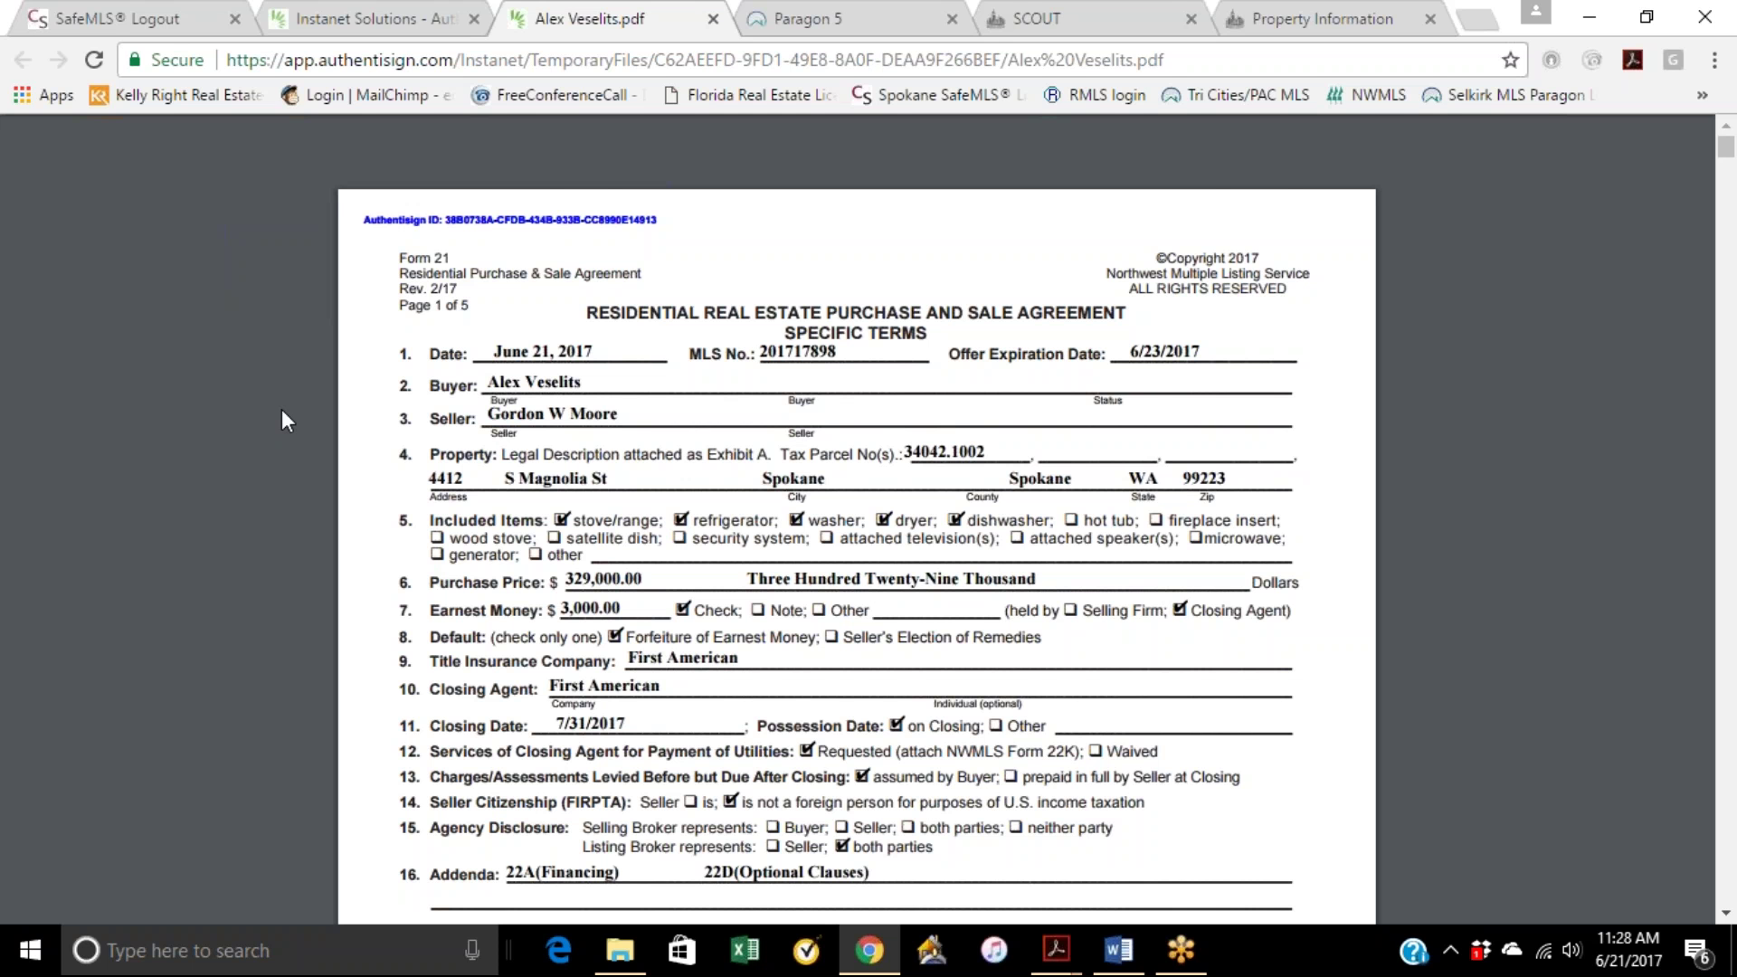
pyautogui.scroll(-1, 179, 487)
pyautogui.scroll(1, 657, 514)
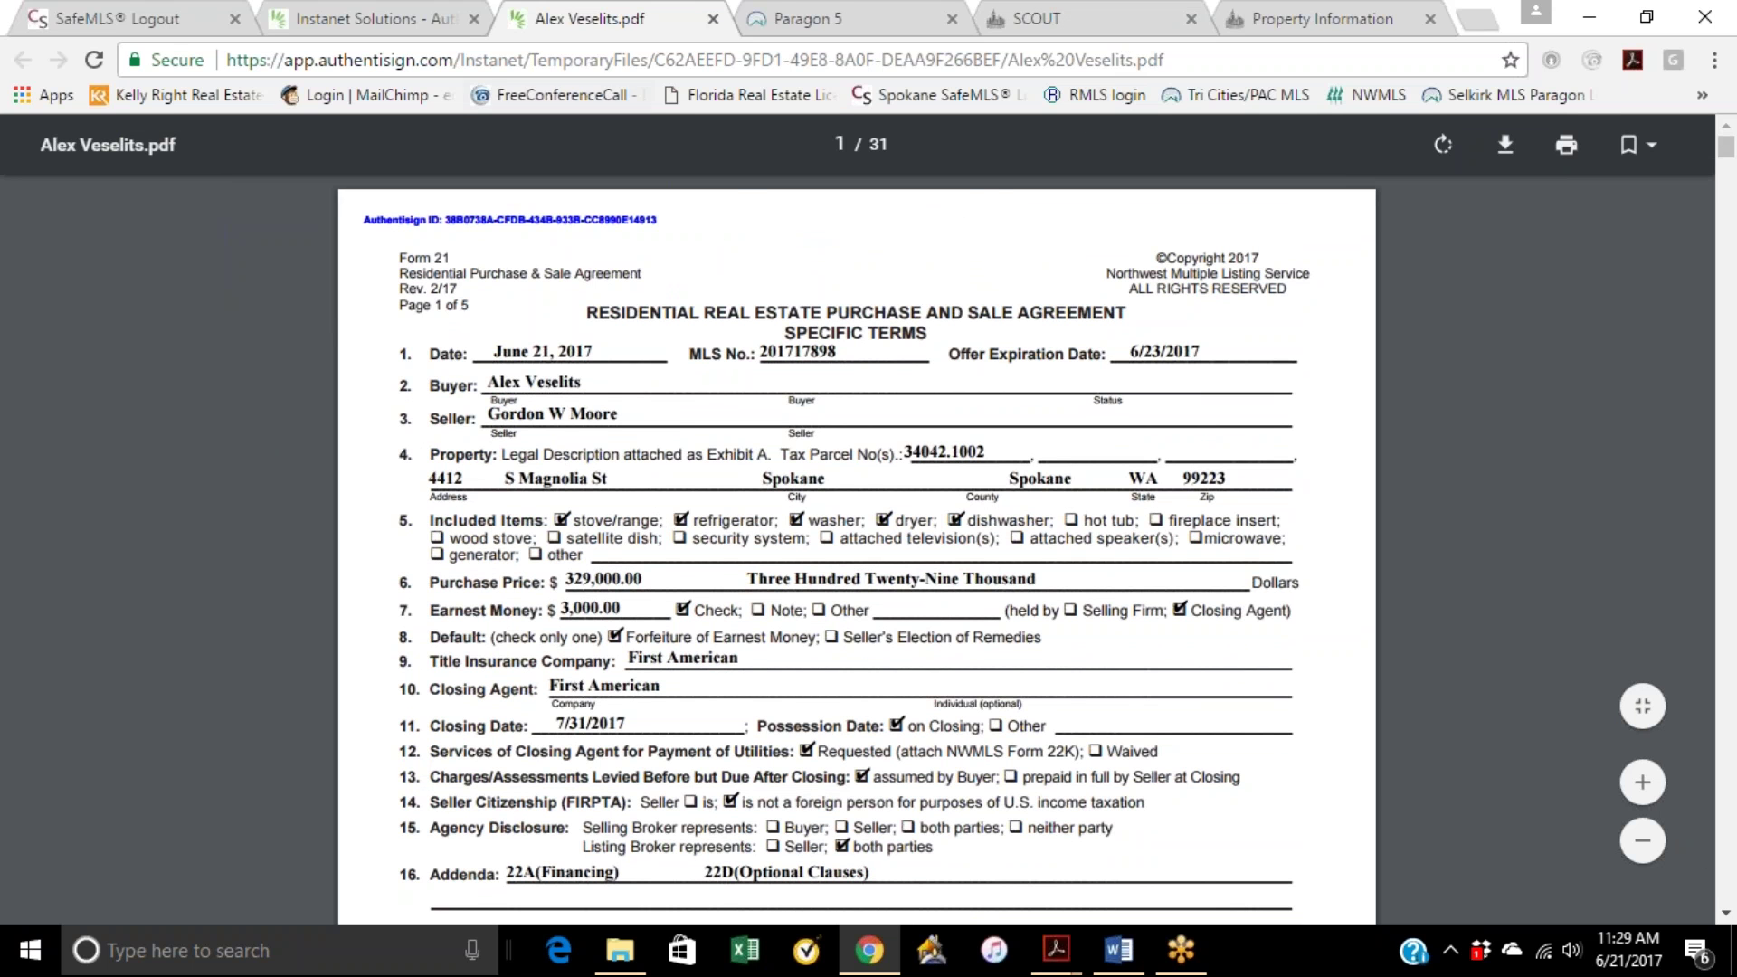
pyautogui.click(391, 35)
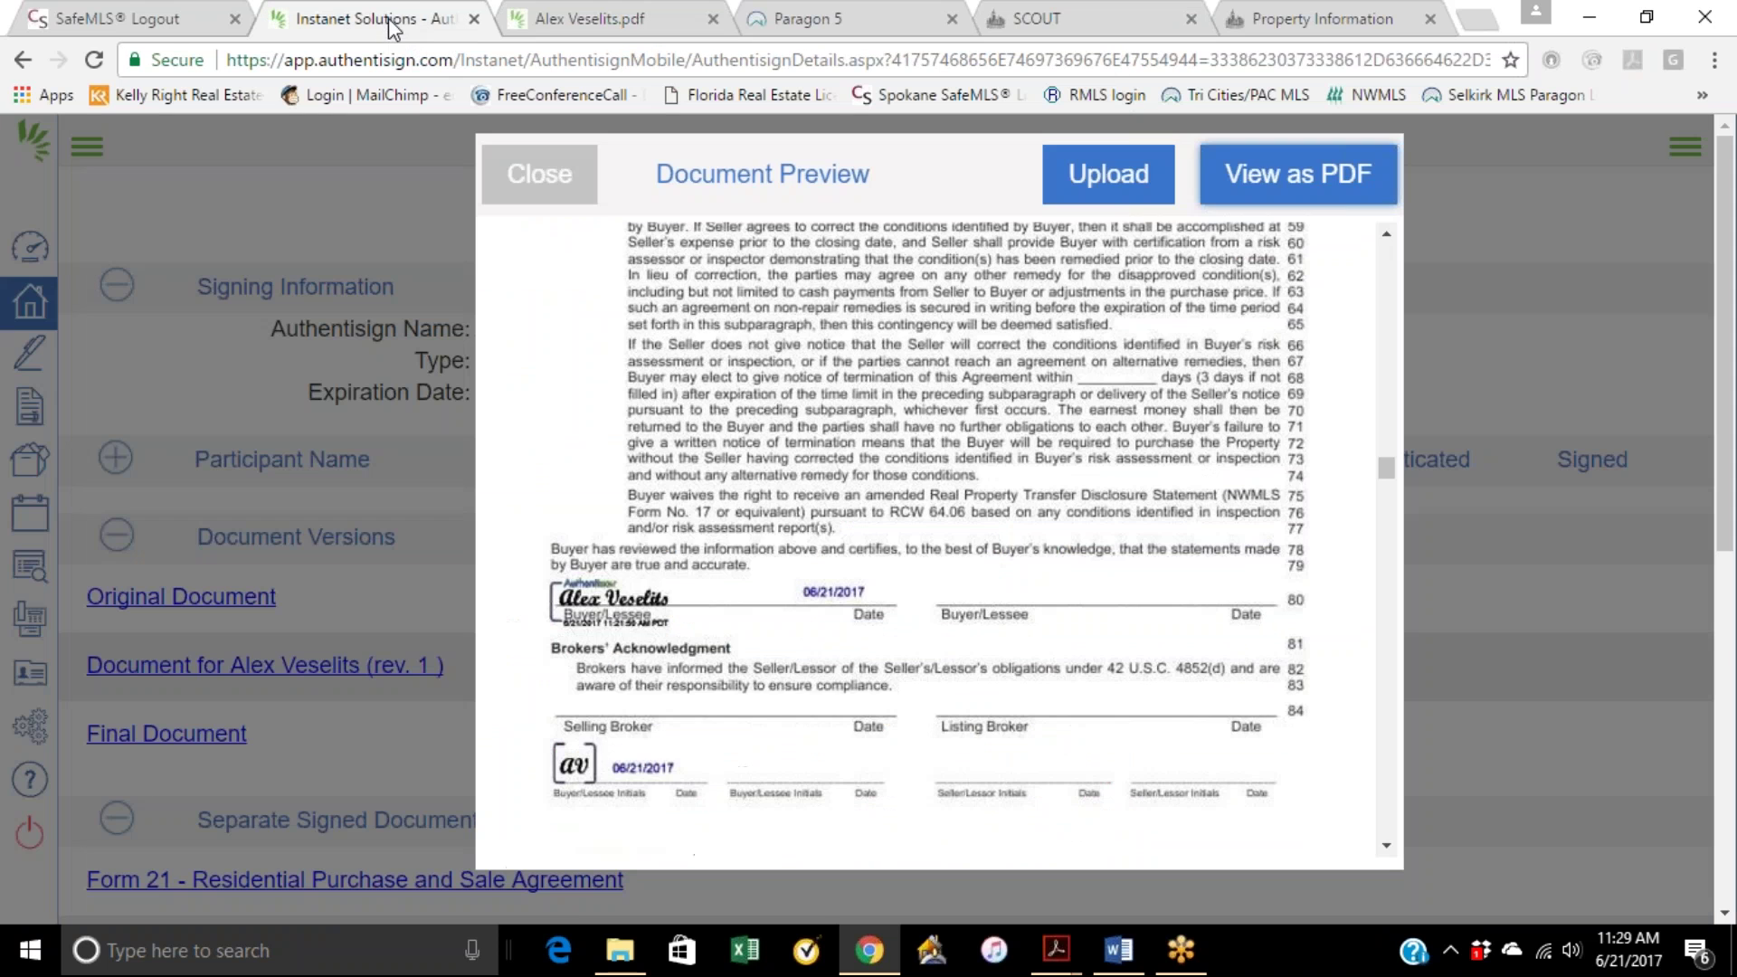
# Step: Check the Upload to Cloud options, dismiss them, and close the final document preview
pyautogui.click(1122, 186)
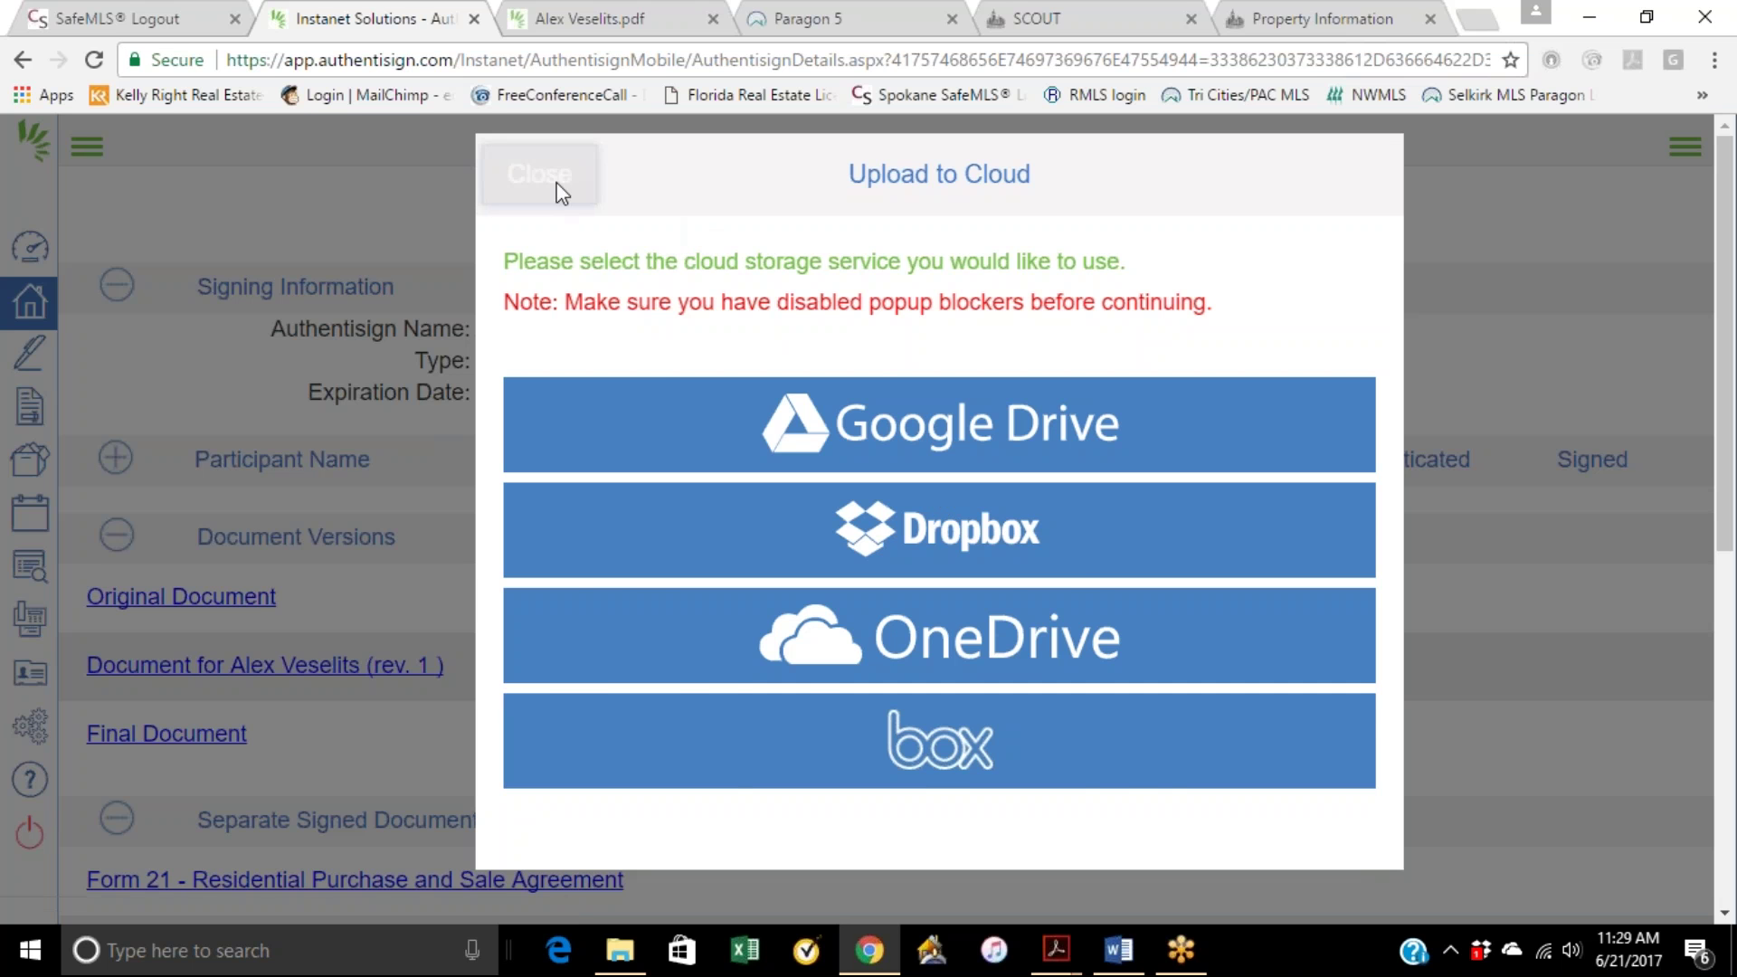
pyautogui.click(560, 191)
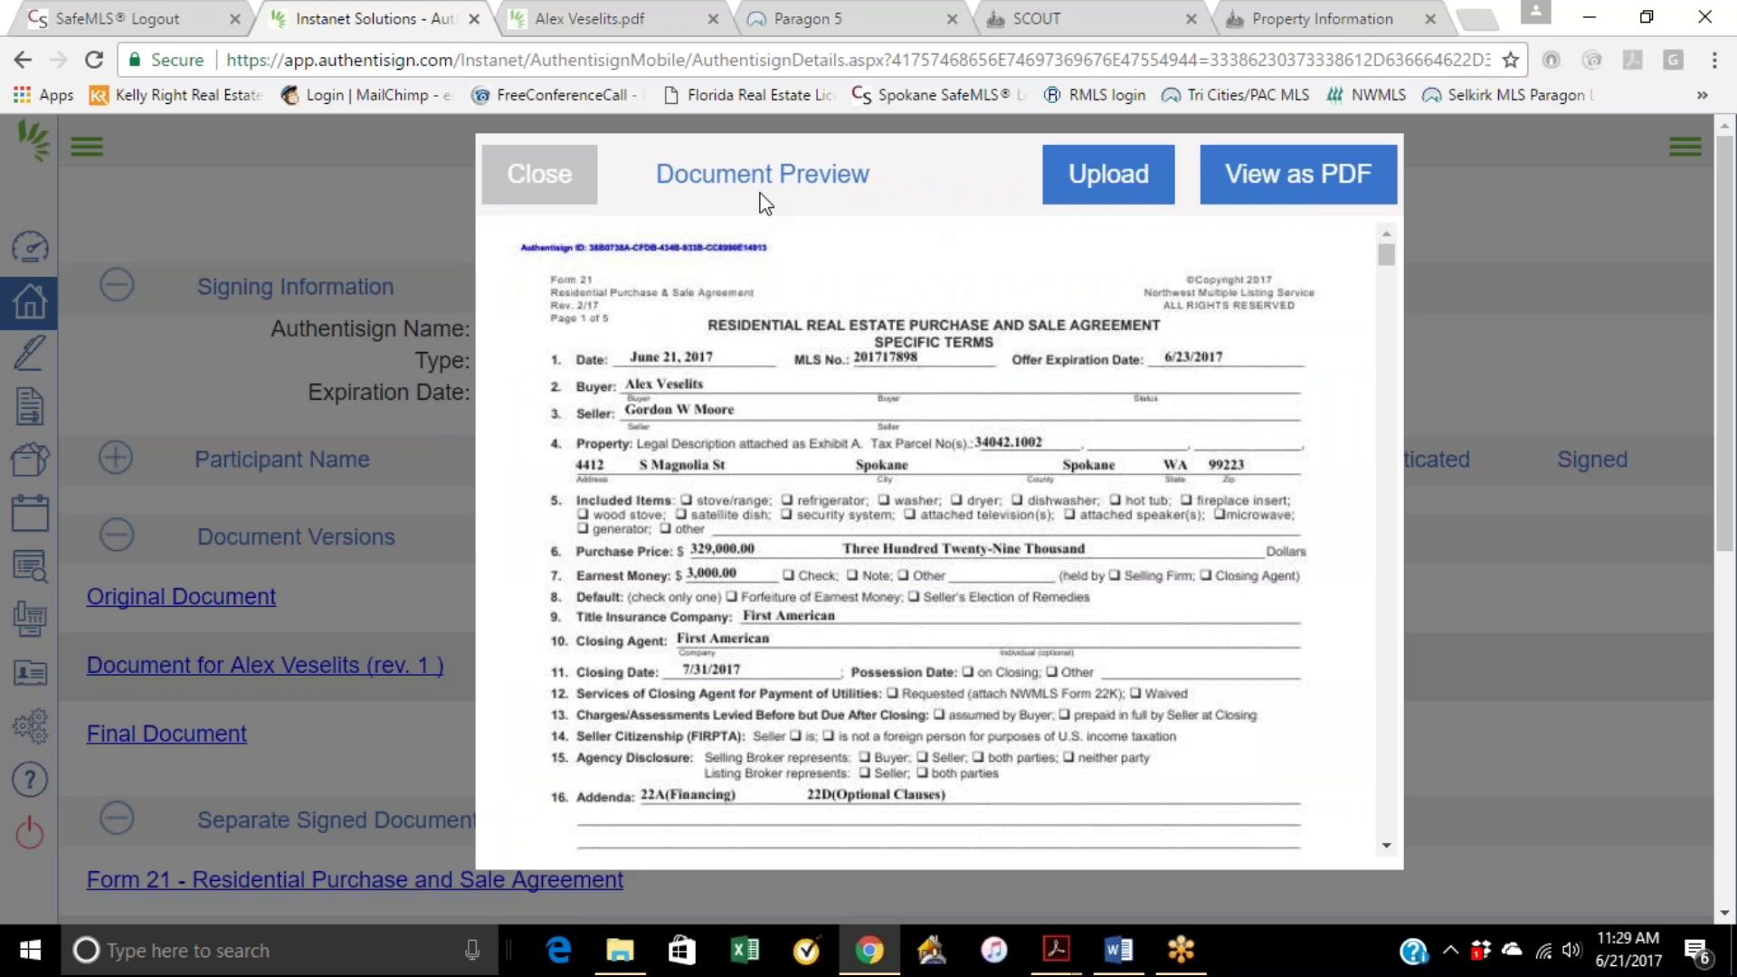
pyautogui.click(563, 186)
pyautogui.scroll(-1, 496, 604)
pyautogui.scroll(-5, 496, 604)
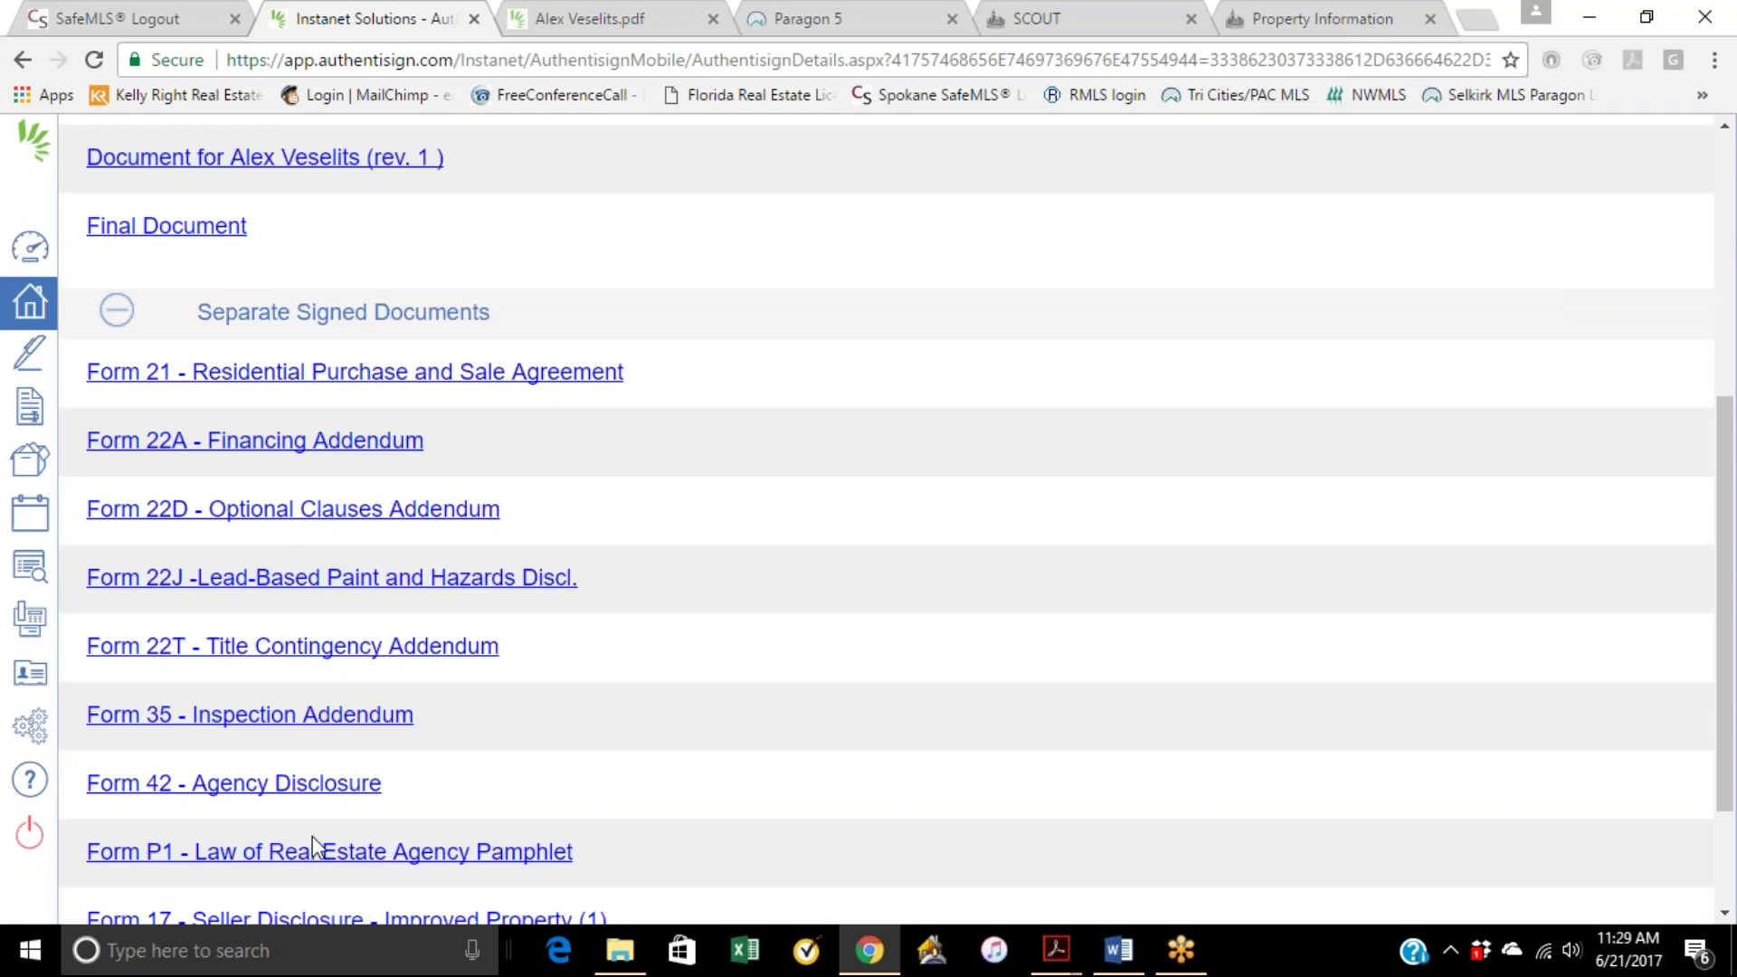
pyautogui.scroll(-2, 312, 832)
pyautogui.scroll(8, 344, 796)
pyautogui.scroll(-4, 350, 777)
pyautogui.scroll(3, 197, 602)
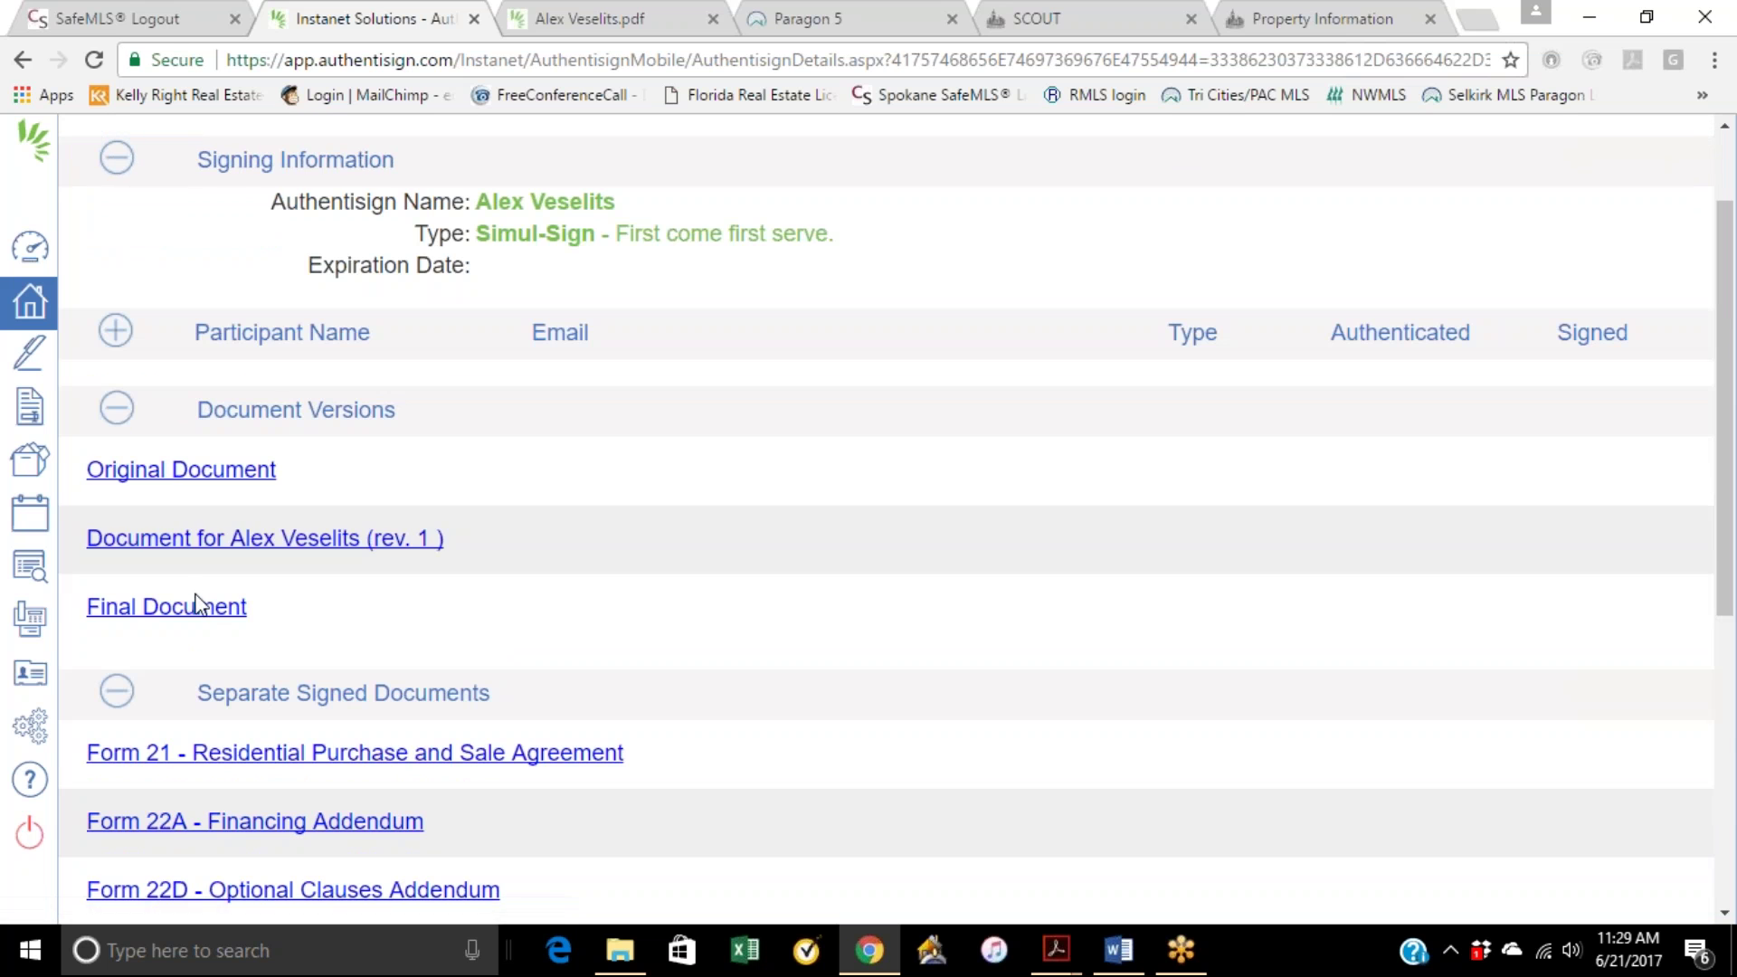
# Step: Preview the Original Document, scroll through it, and close it
pyautogui.click(229, 484)
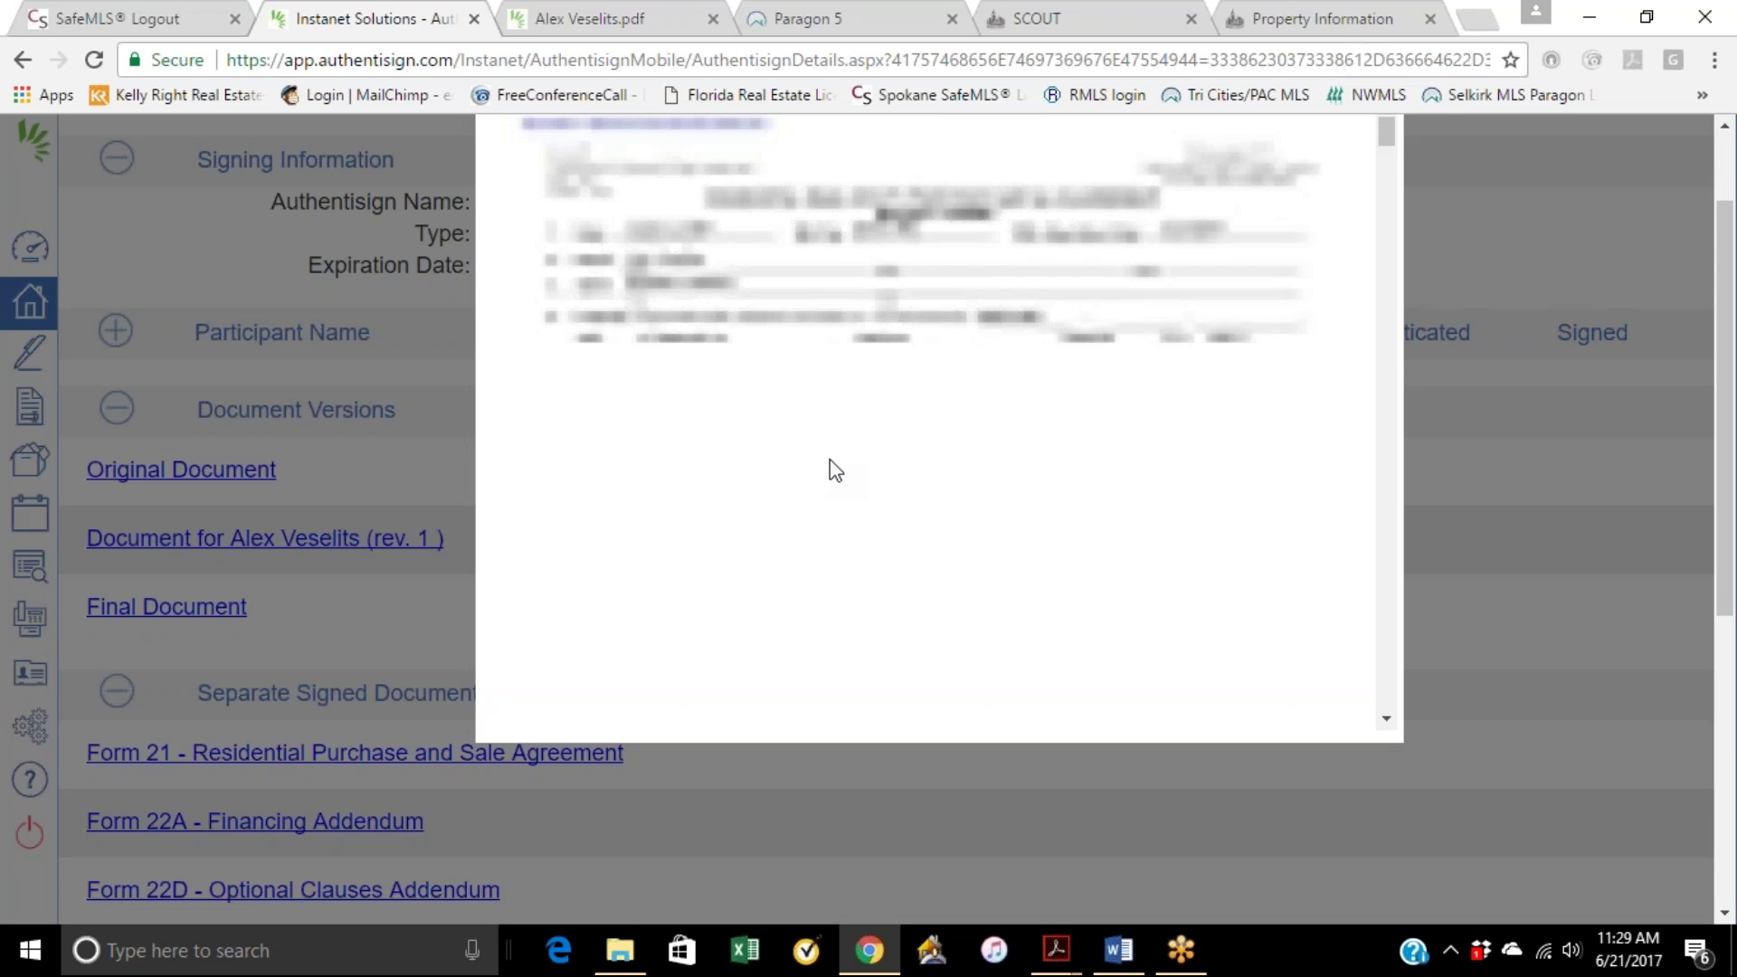
pyautogui.scroll(-10, 855, 427)
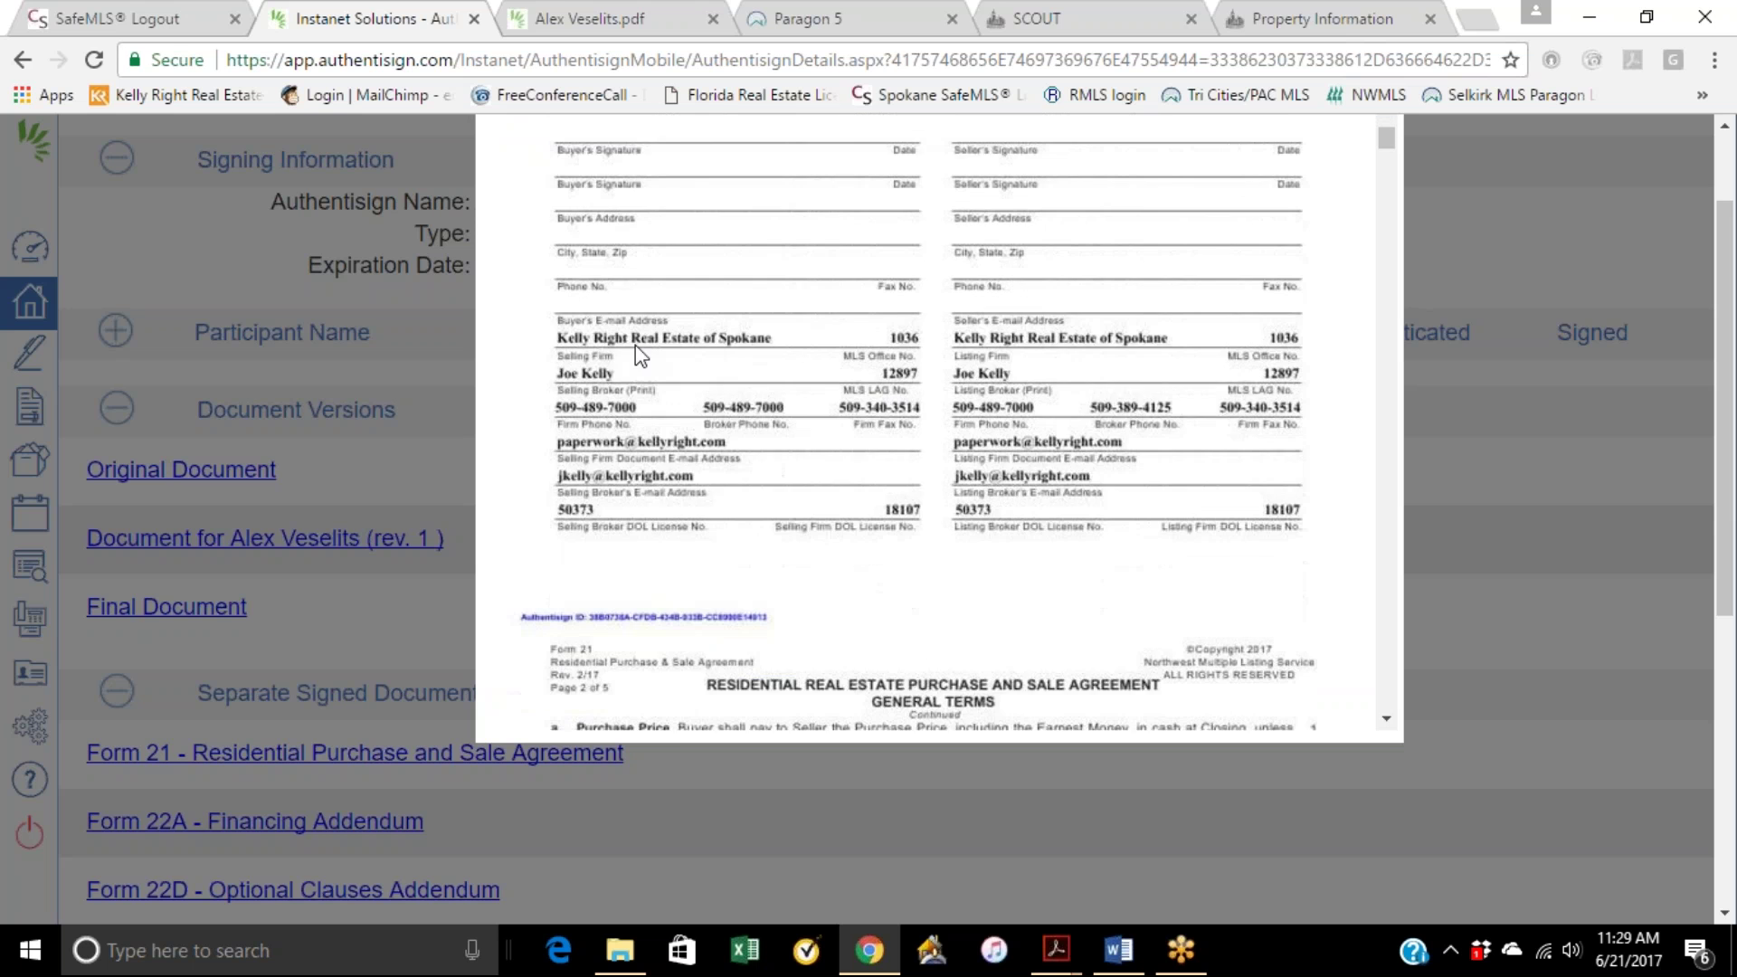
pyautogui.scroll(-2, 755, 328)
pyautogui.scroll(5, 767, 342)
pyautogui.scroll(7, 1090, 222)
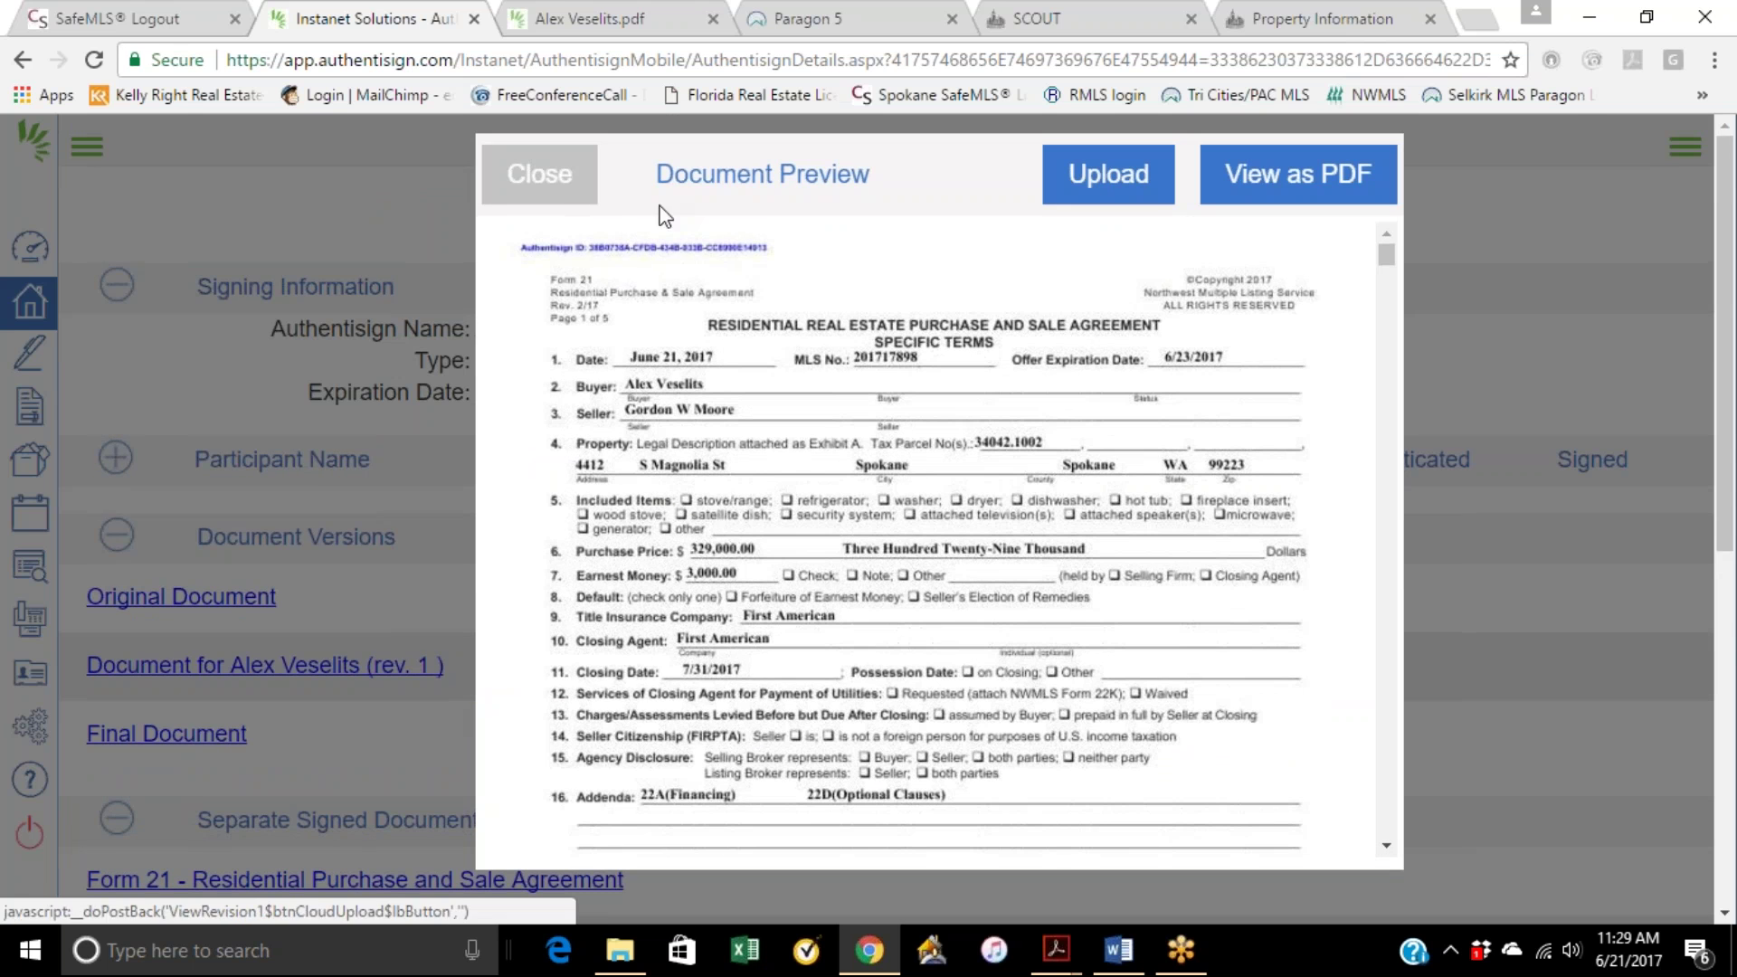
pyautogui.click(529, 174)
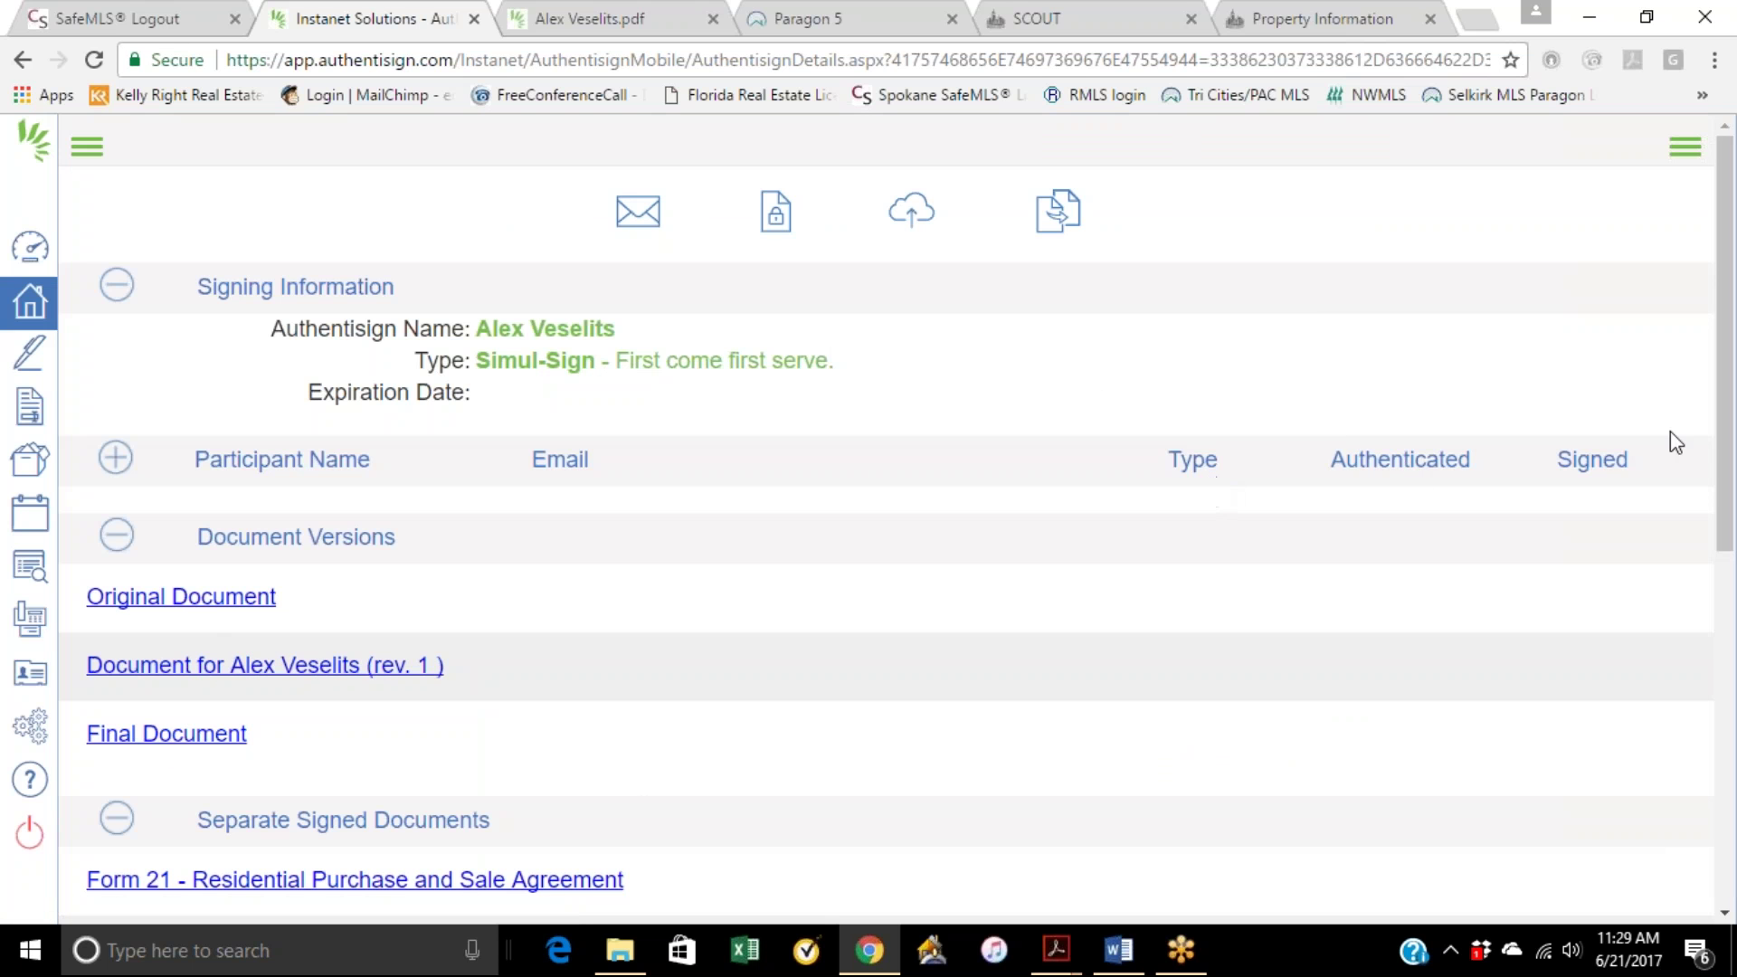
# Step: Open the Authentisign Summary certificate confirming all parties signed, scroll through it, then close it
pyautogui.scroll(-8, 1605, 469)
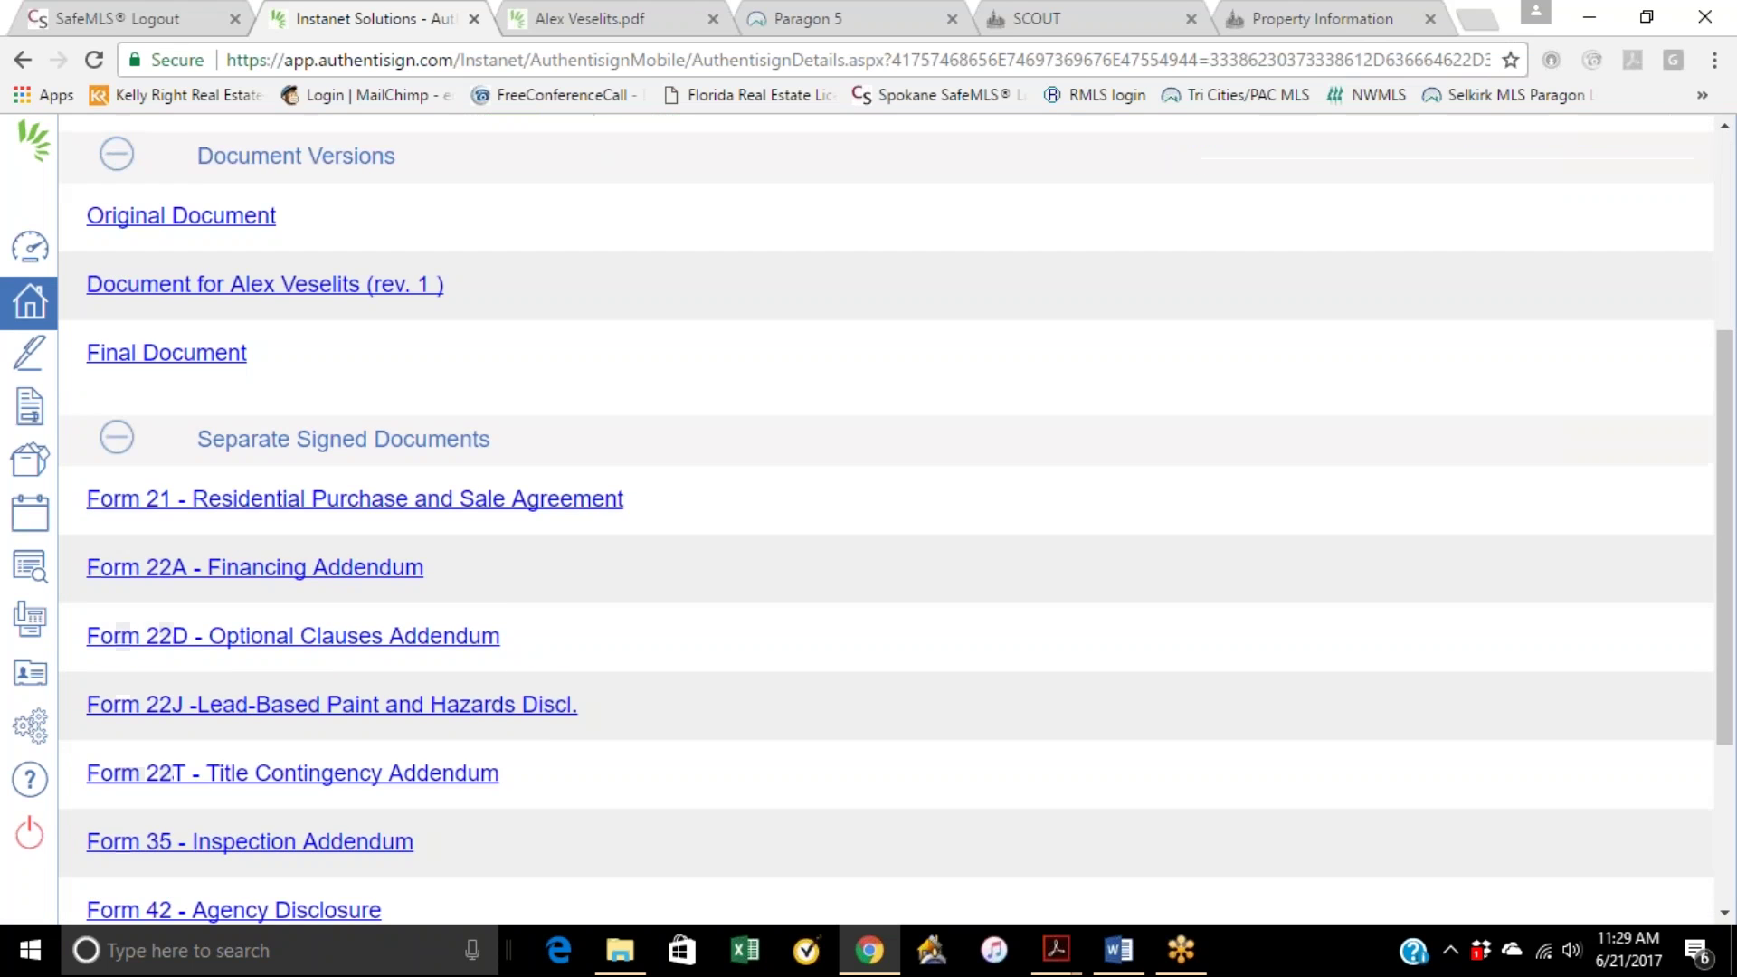
pyautogui.scroll(8, 1051, 452)
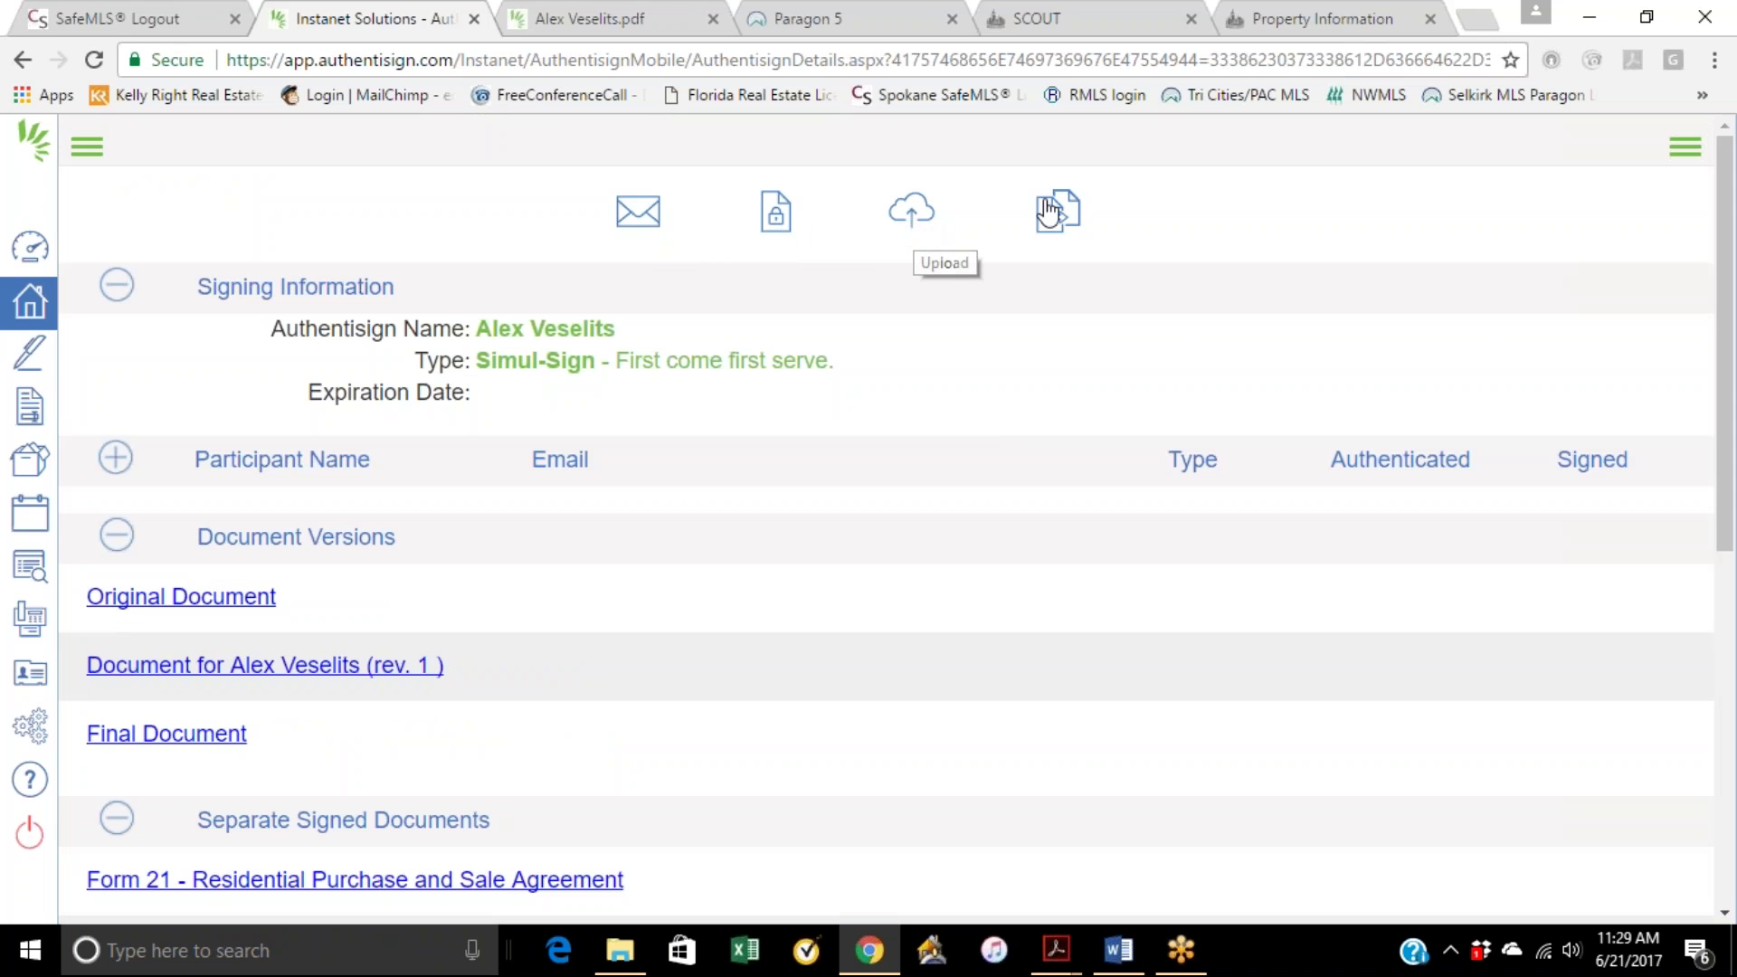
pyautogui.click(776, 217)
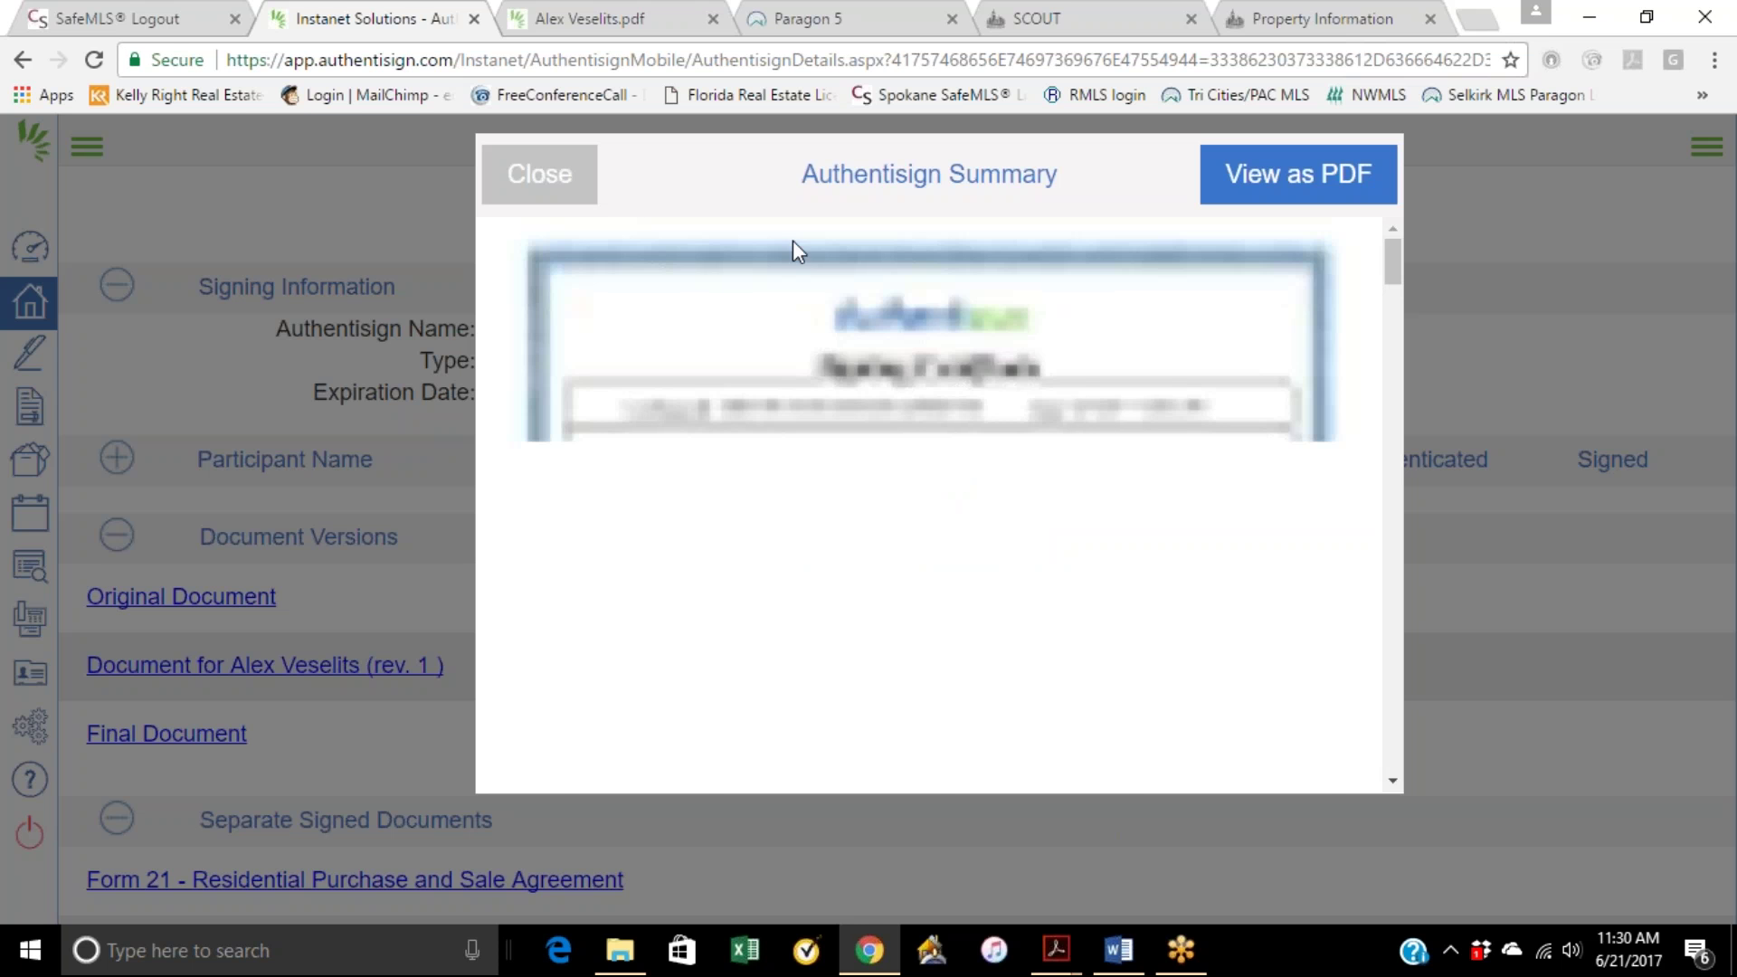
pyautogui.scroll(-3, 1040, 414)
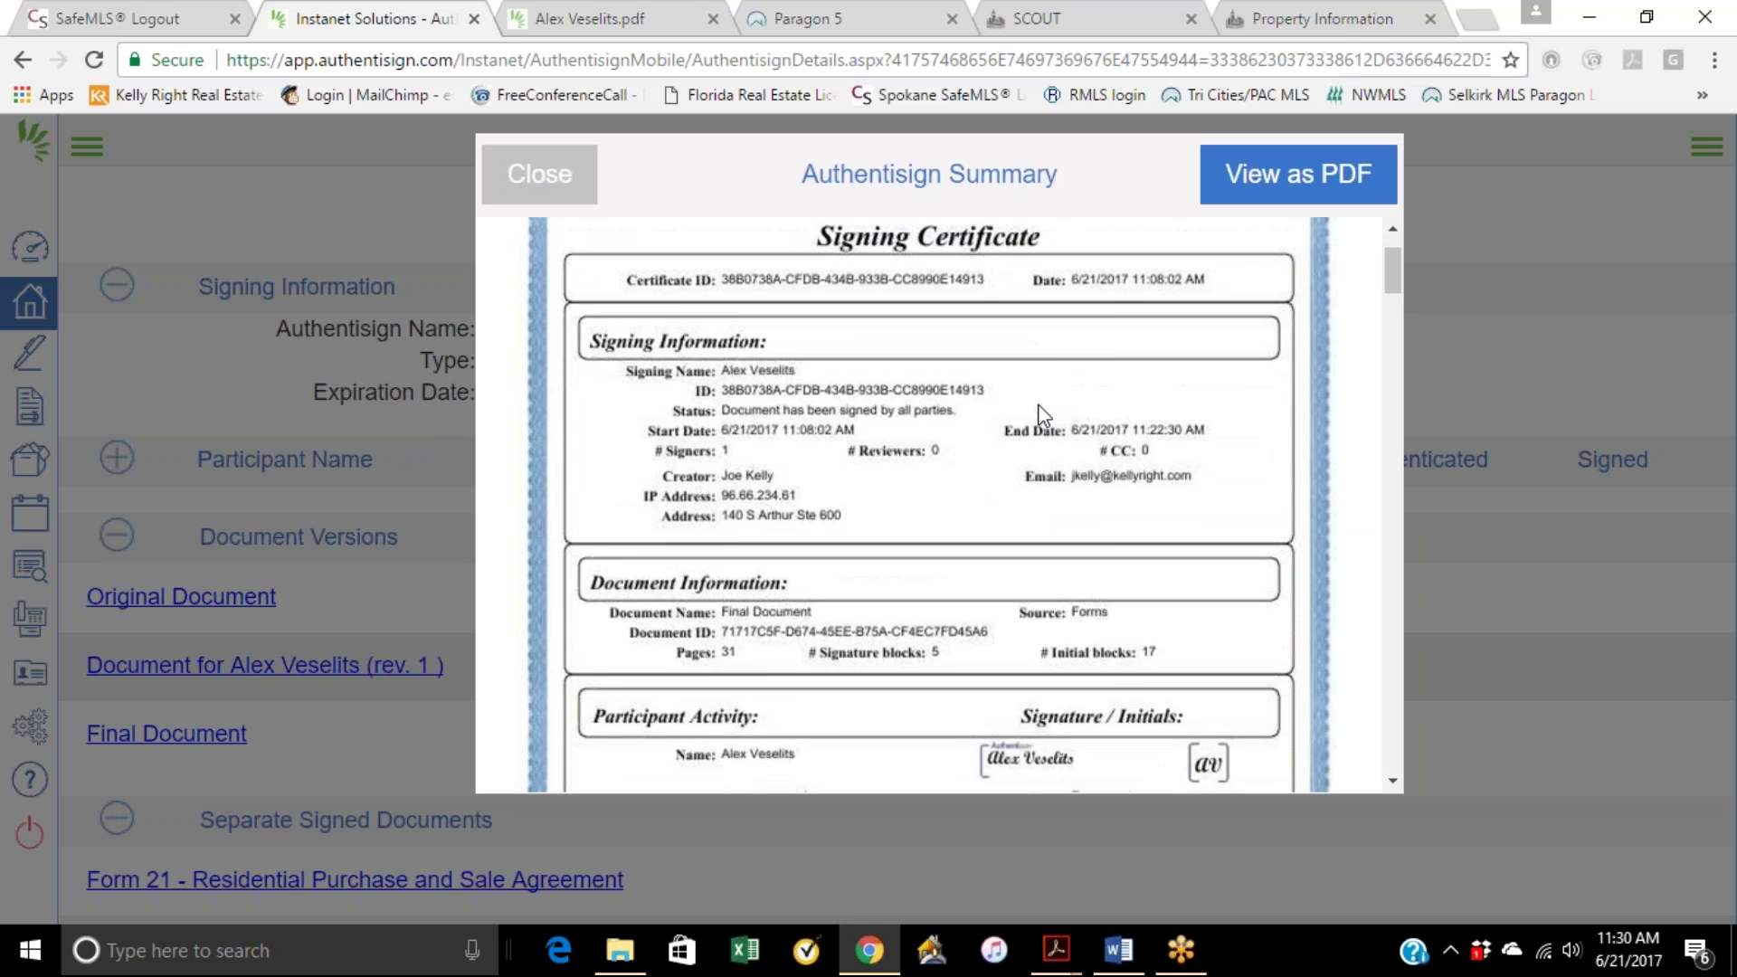
pyautogui.scroll(-2, 832, 389)
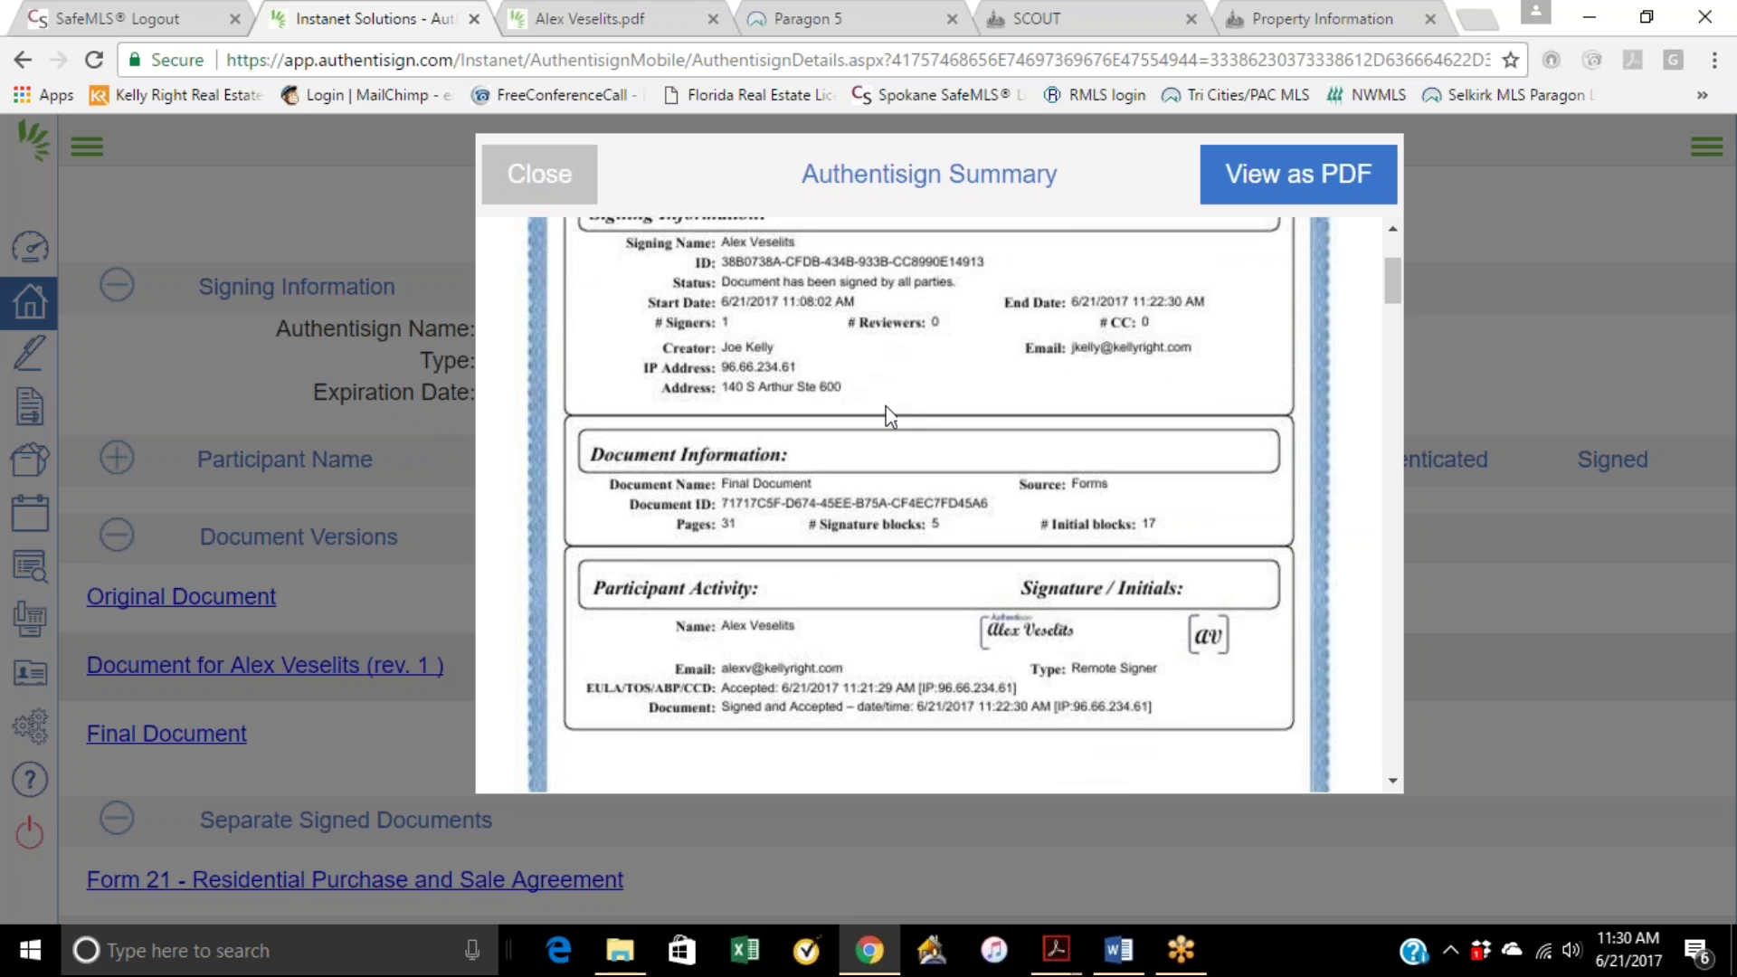
pyautogui.scroll(5, 1105, 550)
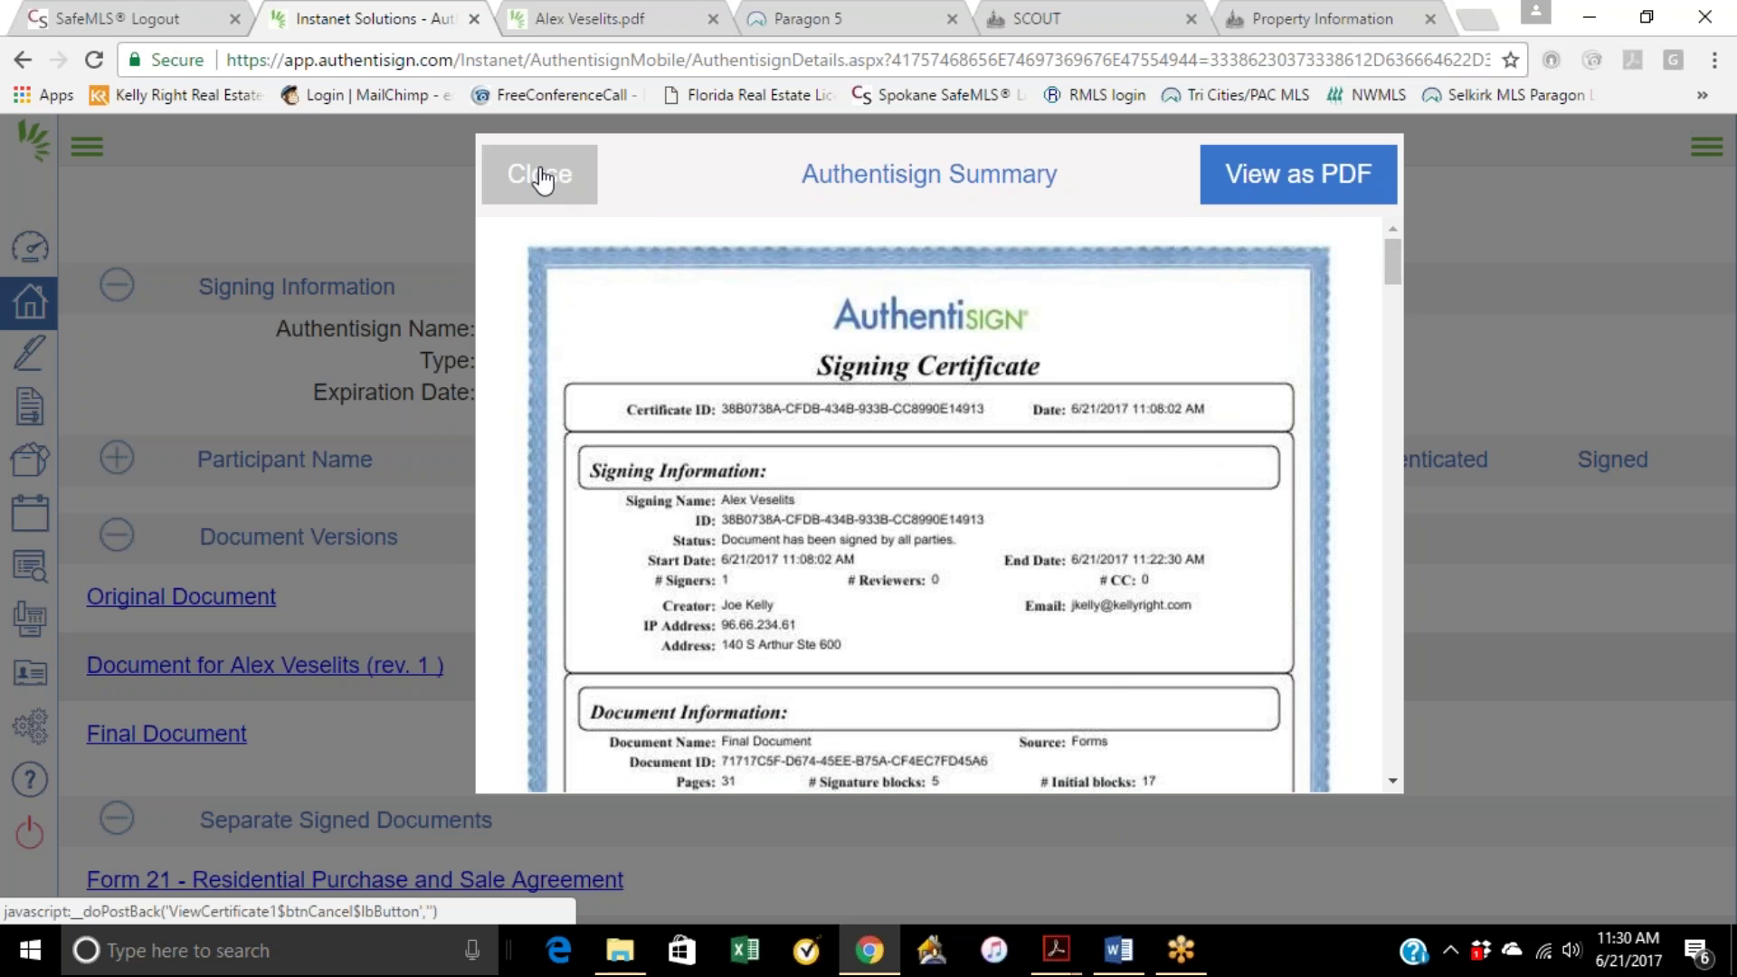
pyautogui.click(541, 178)
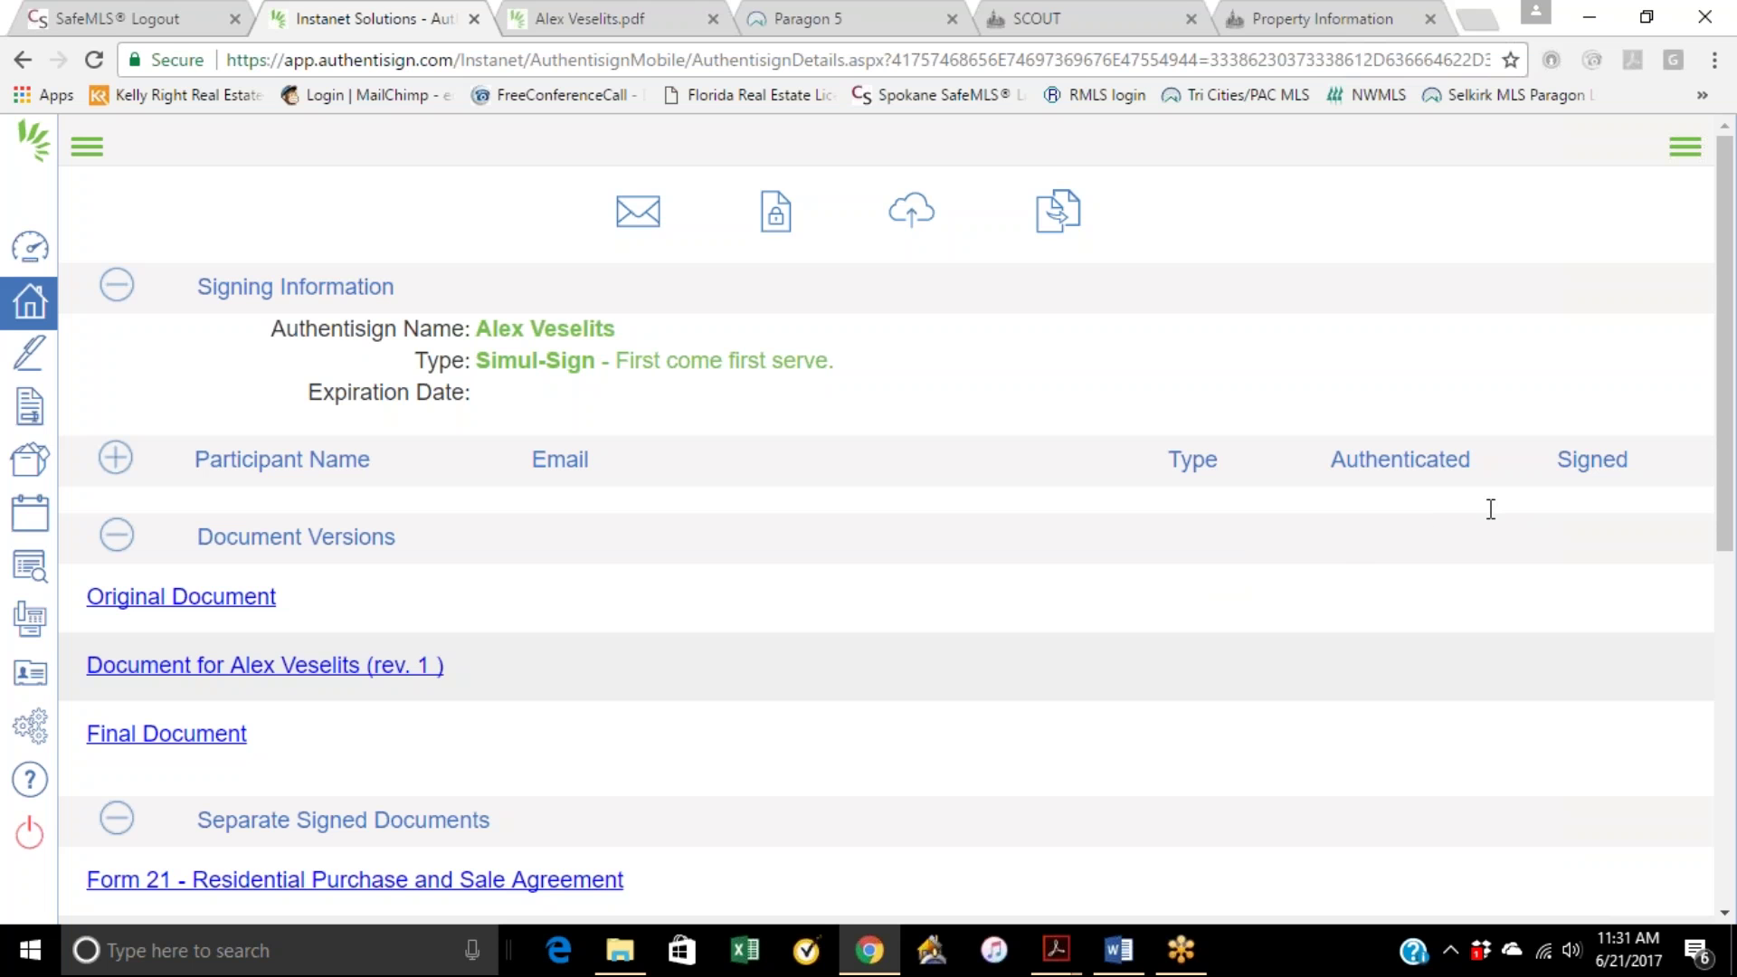
# Step: Preview the Final Document from Document Versions, showing page 1 of the Form 21 agreement
pyautogui.scroll(-5, 1490, 510)
pyautogui.scroll(5, 1490, 510)
pyautogui.click(168, 735)
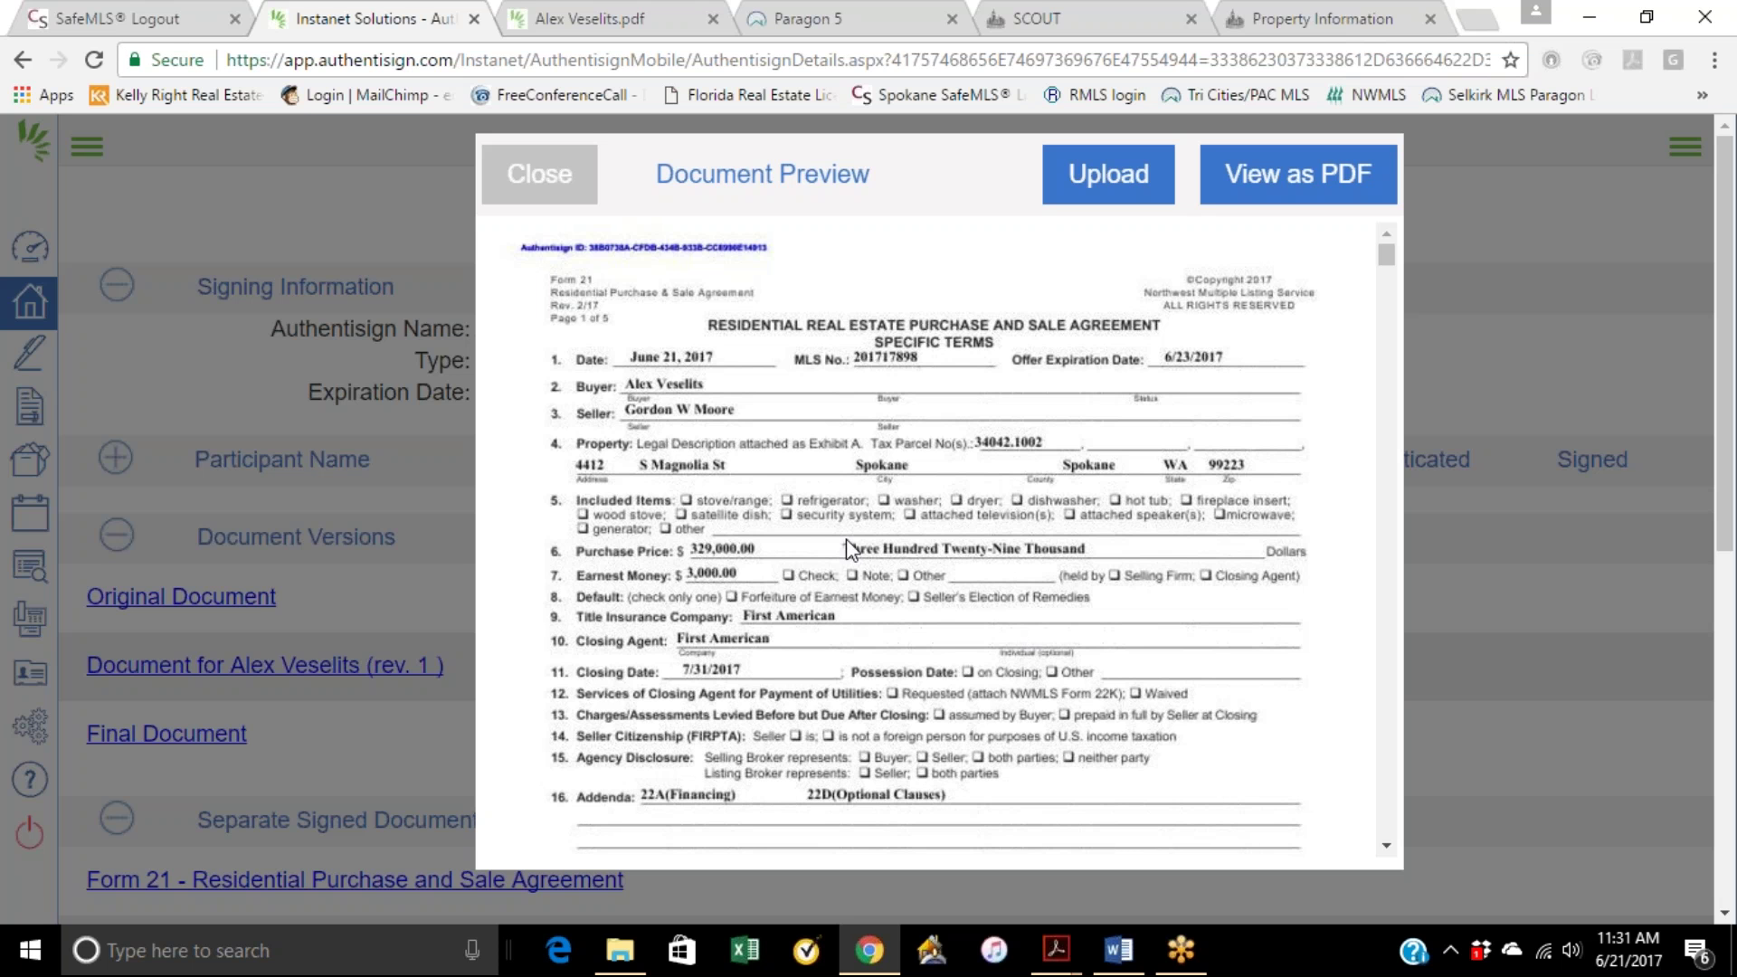
# Step: Scroll the Final Document preview down to the buyer's signature block and back to the top
pyautogui.scroll(-4, 858, 486)
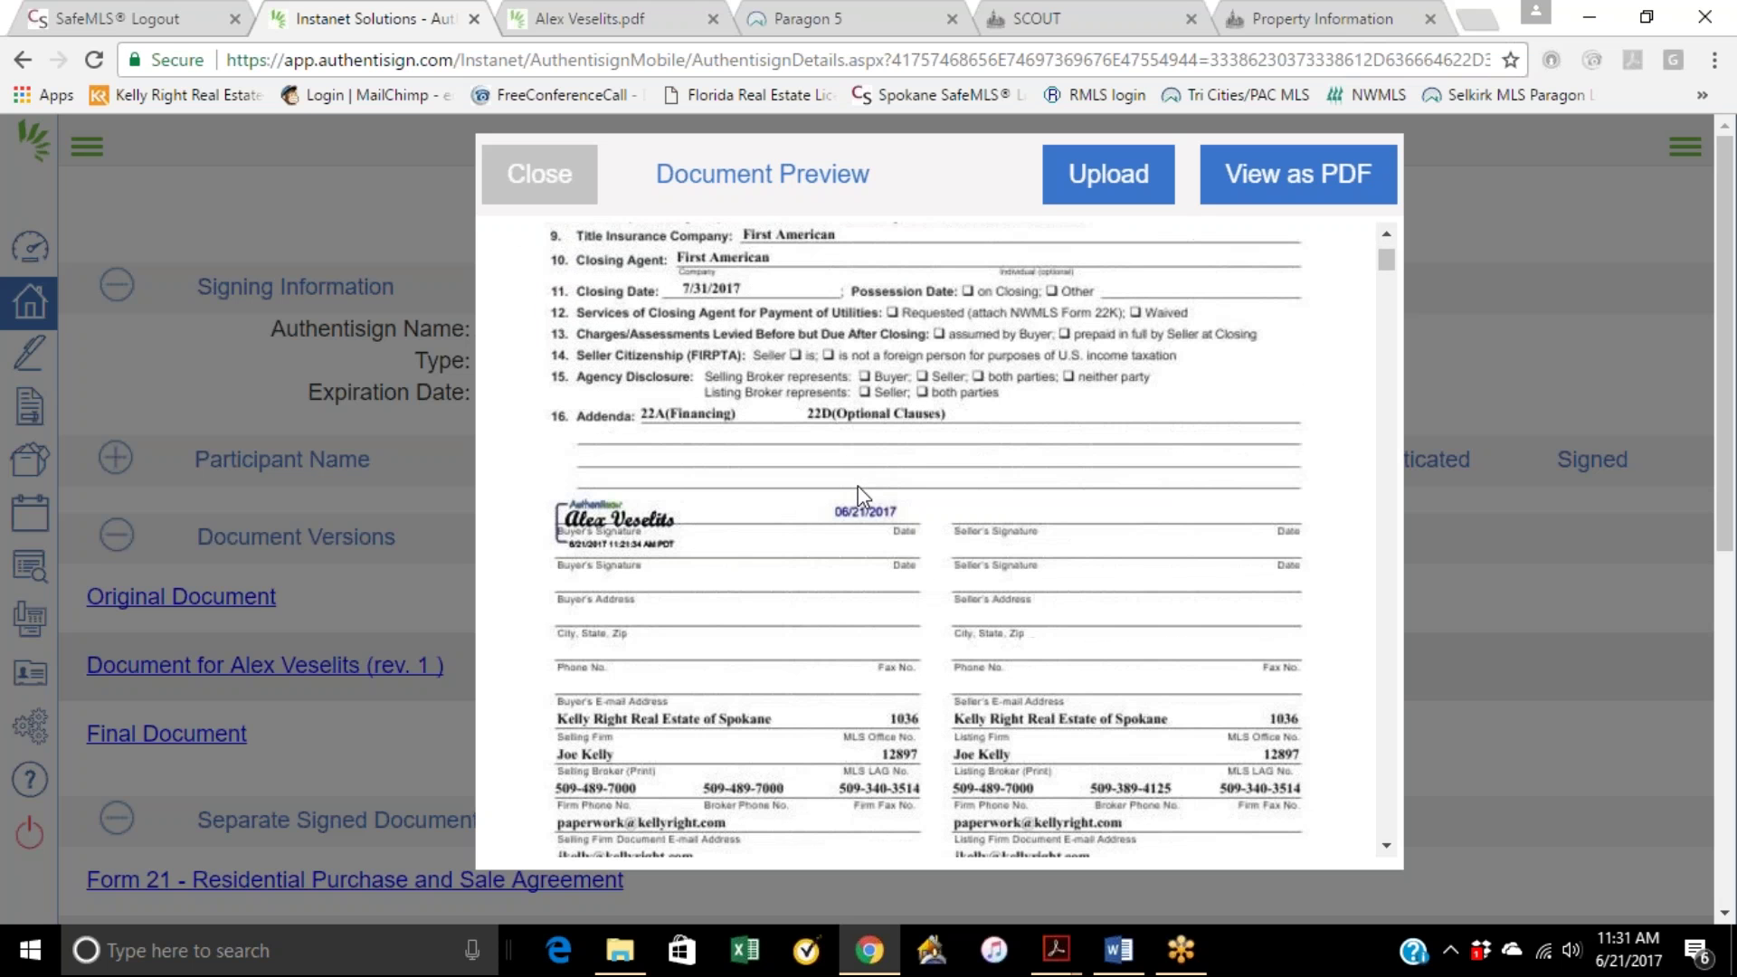
pyautogui.scroll(4, 857, 486)
pyautogui.scroll(-3, 998, 425)
pyautogui.scroll(3, 998, 425)
# Step: Open the final signed agreement as a PDF, save a copy to the Desktop, and minimize Chrome
pyautogui.click(1284, 177)
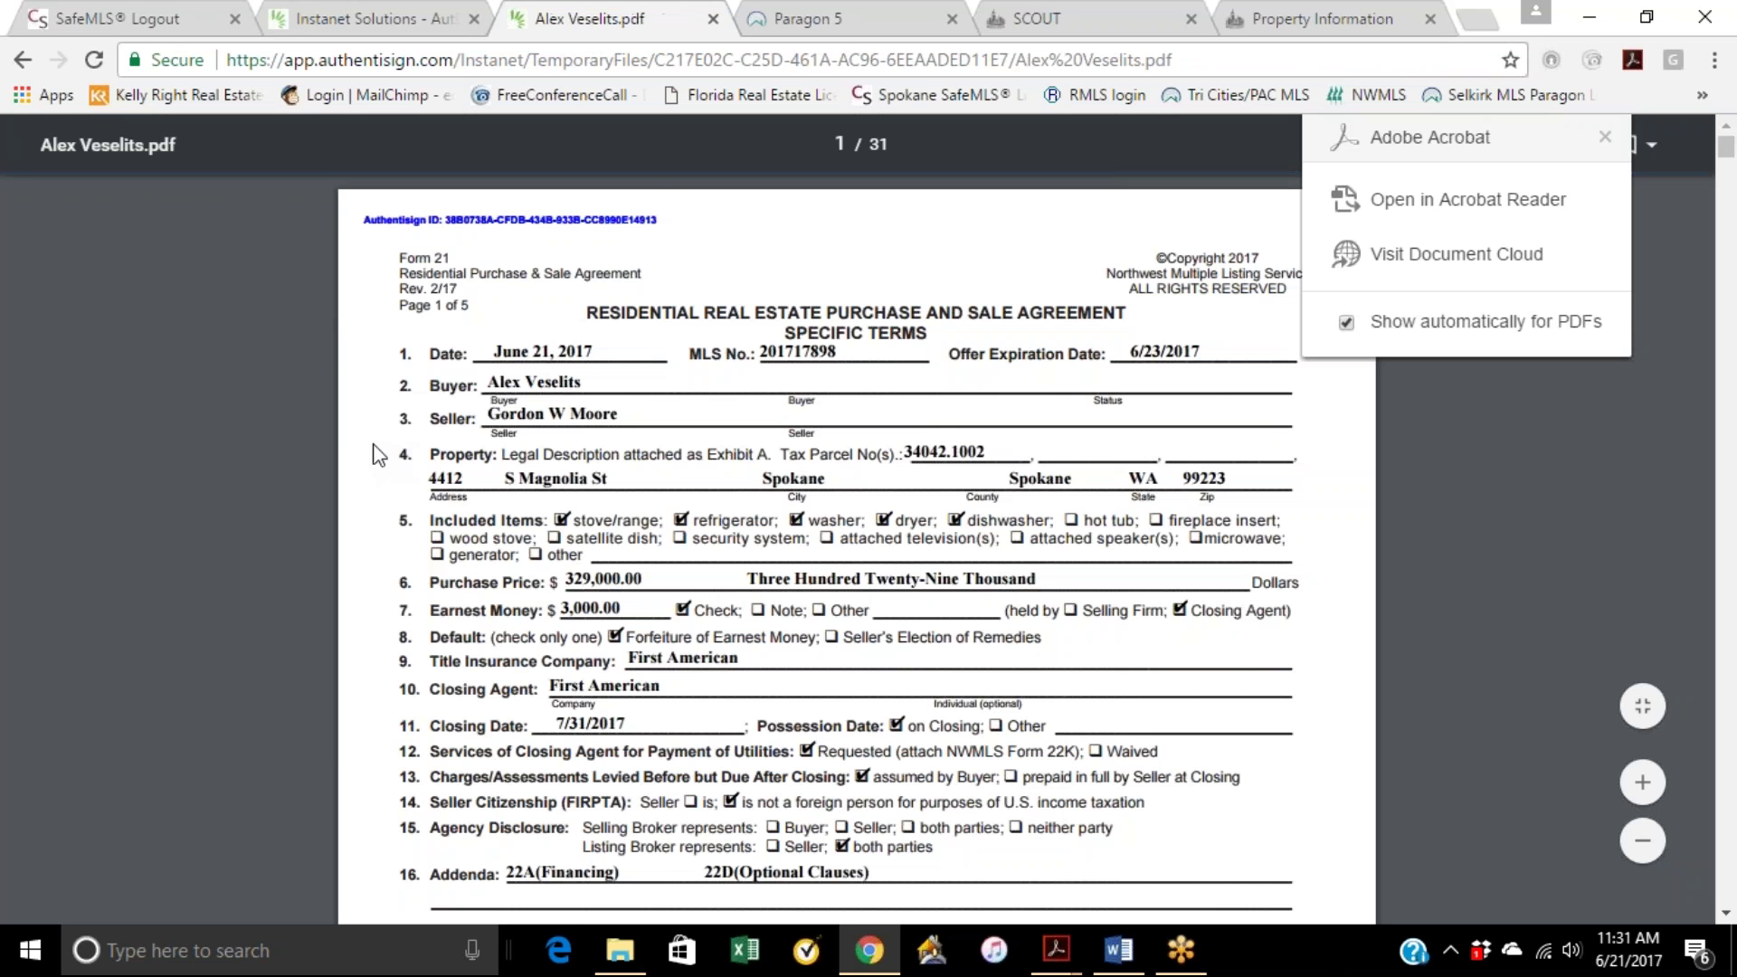
pyautogui.rightClick(197, 411)
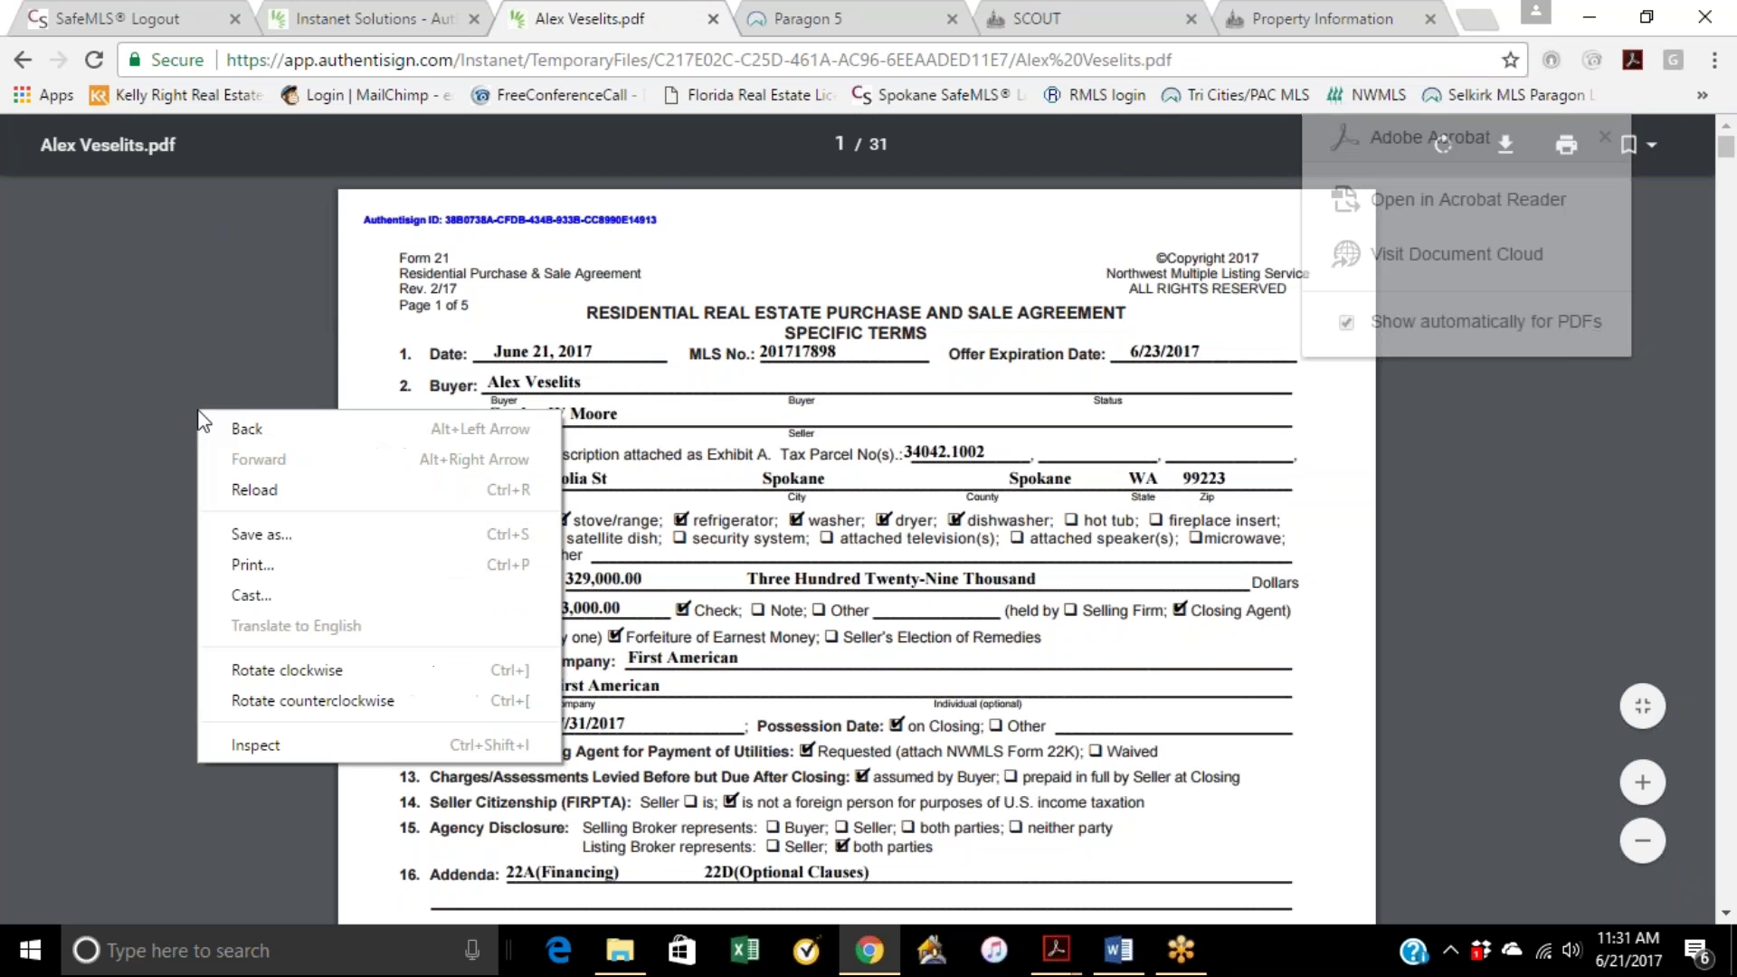
pyautogui.click(261, 532)
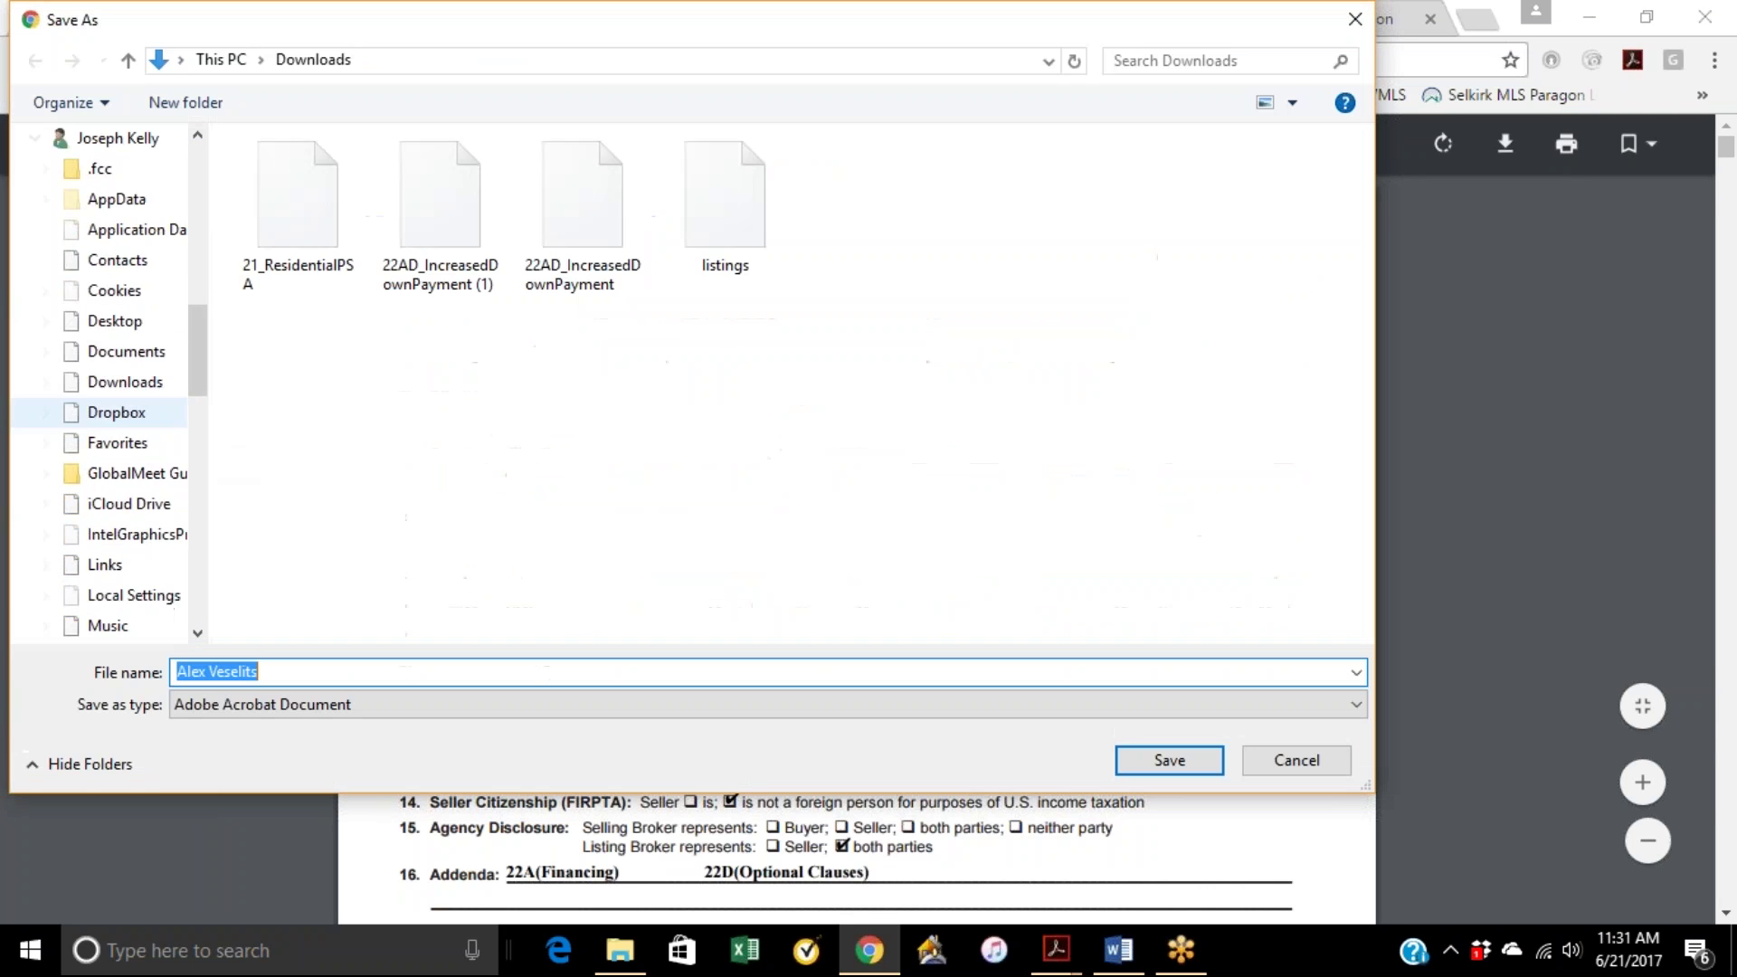
pyautogui.moveTo(197, 217); pyautogui.dragTo(198, 272)
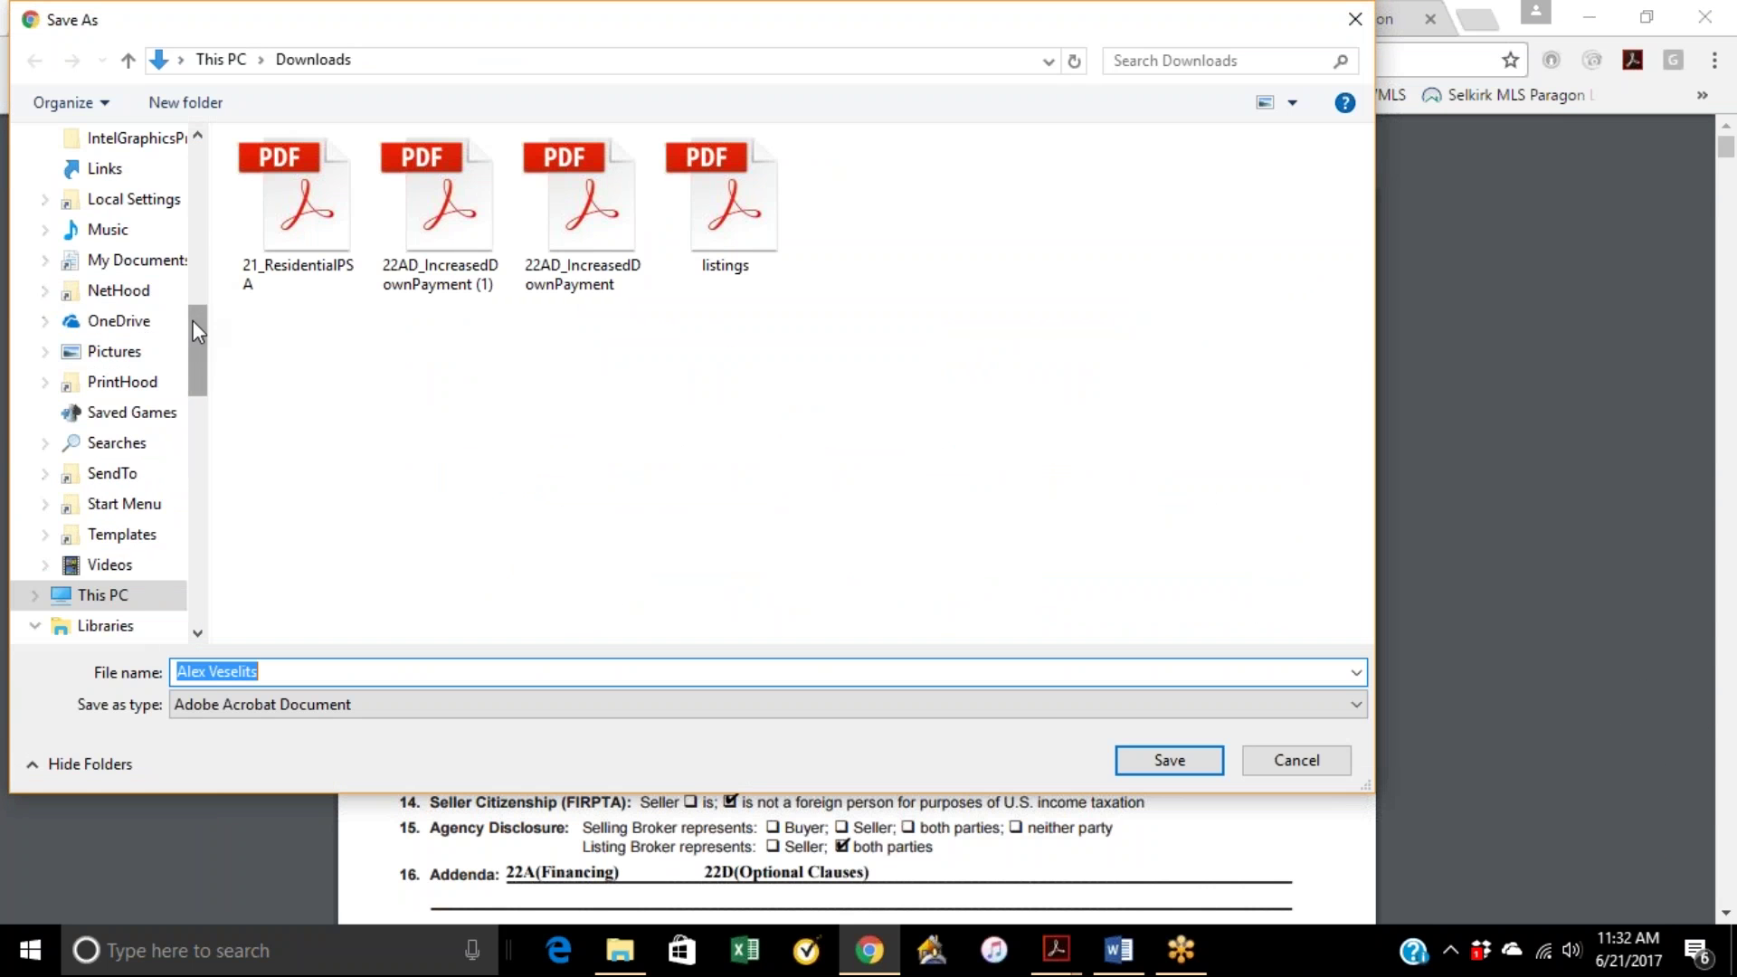
pyautogui.moveTo(197, 330); pyautogui.dragTo(197, 181)
pyautogui.click(135, 179)
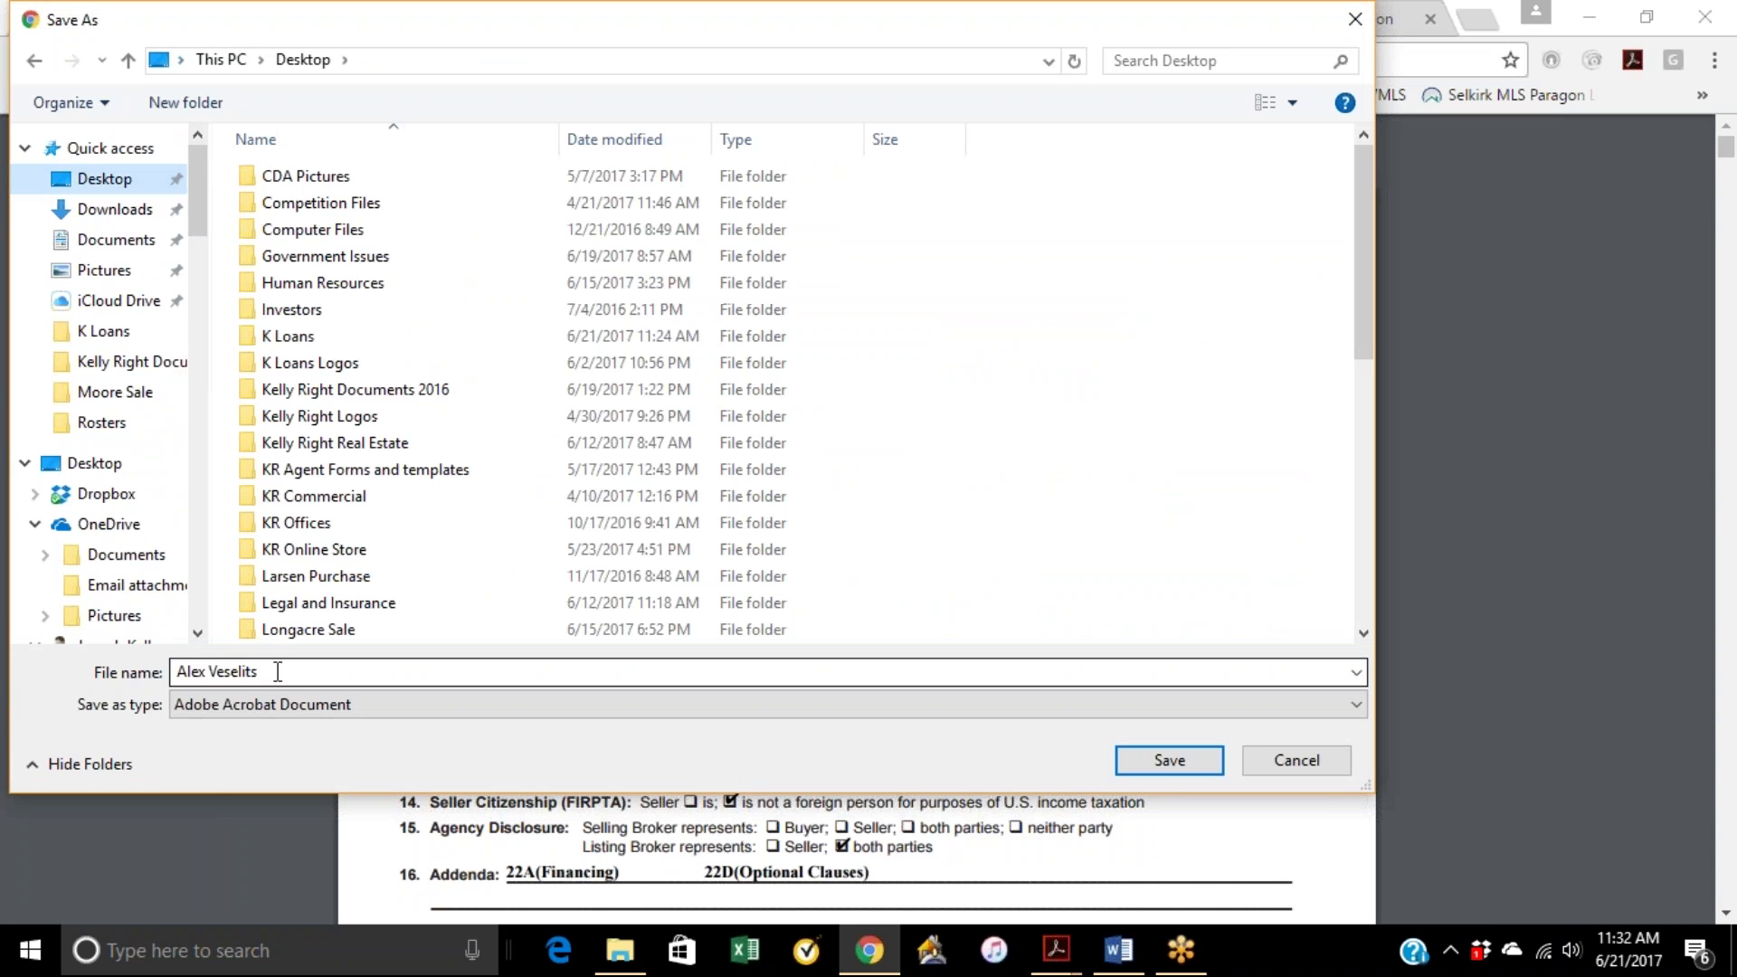
pyautogui.click(1163, 761)
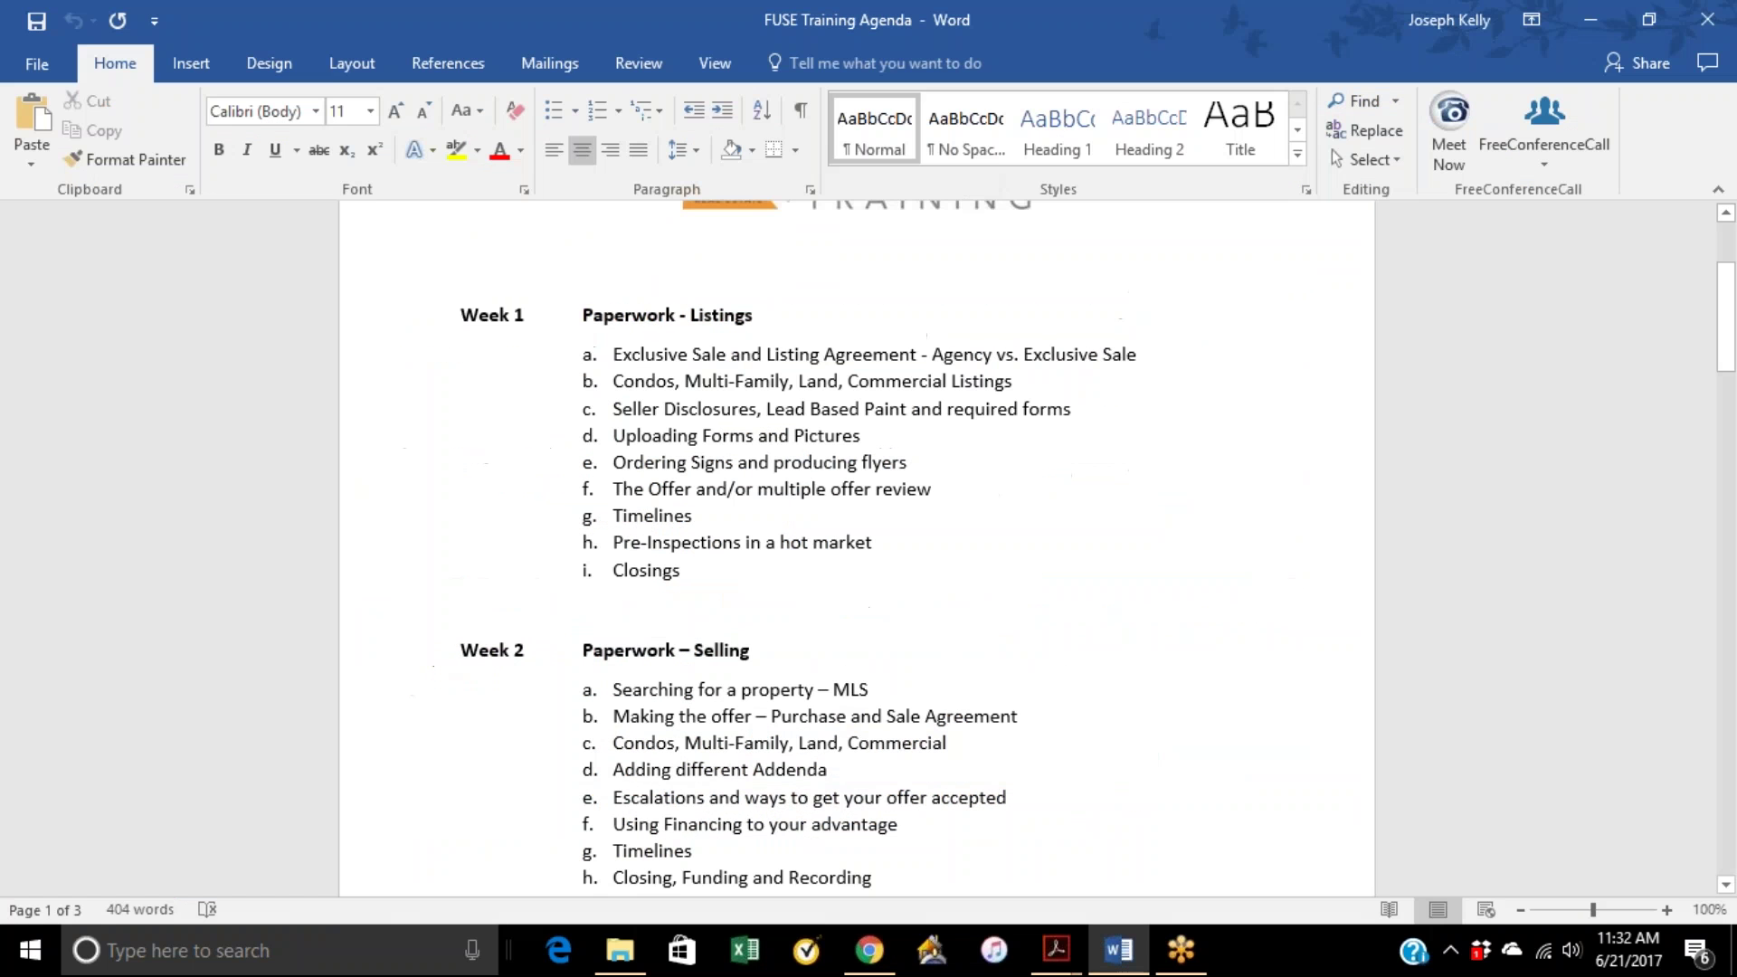
pyautogui.click(1589, 18)
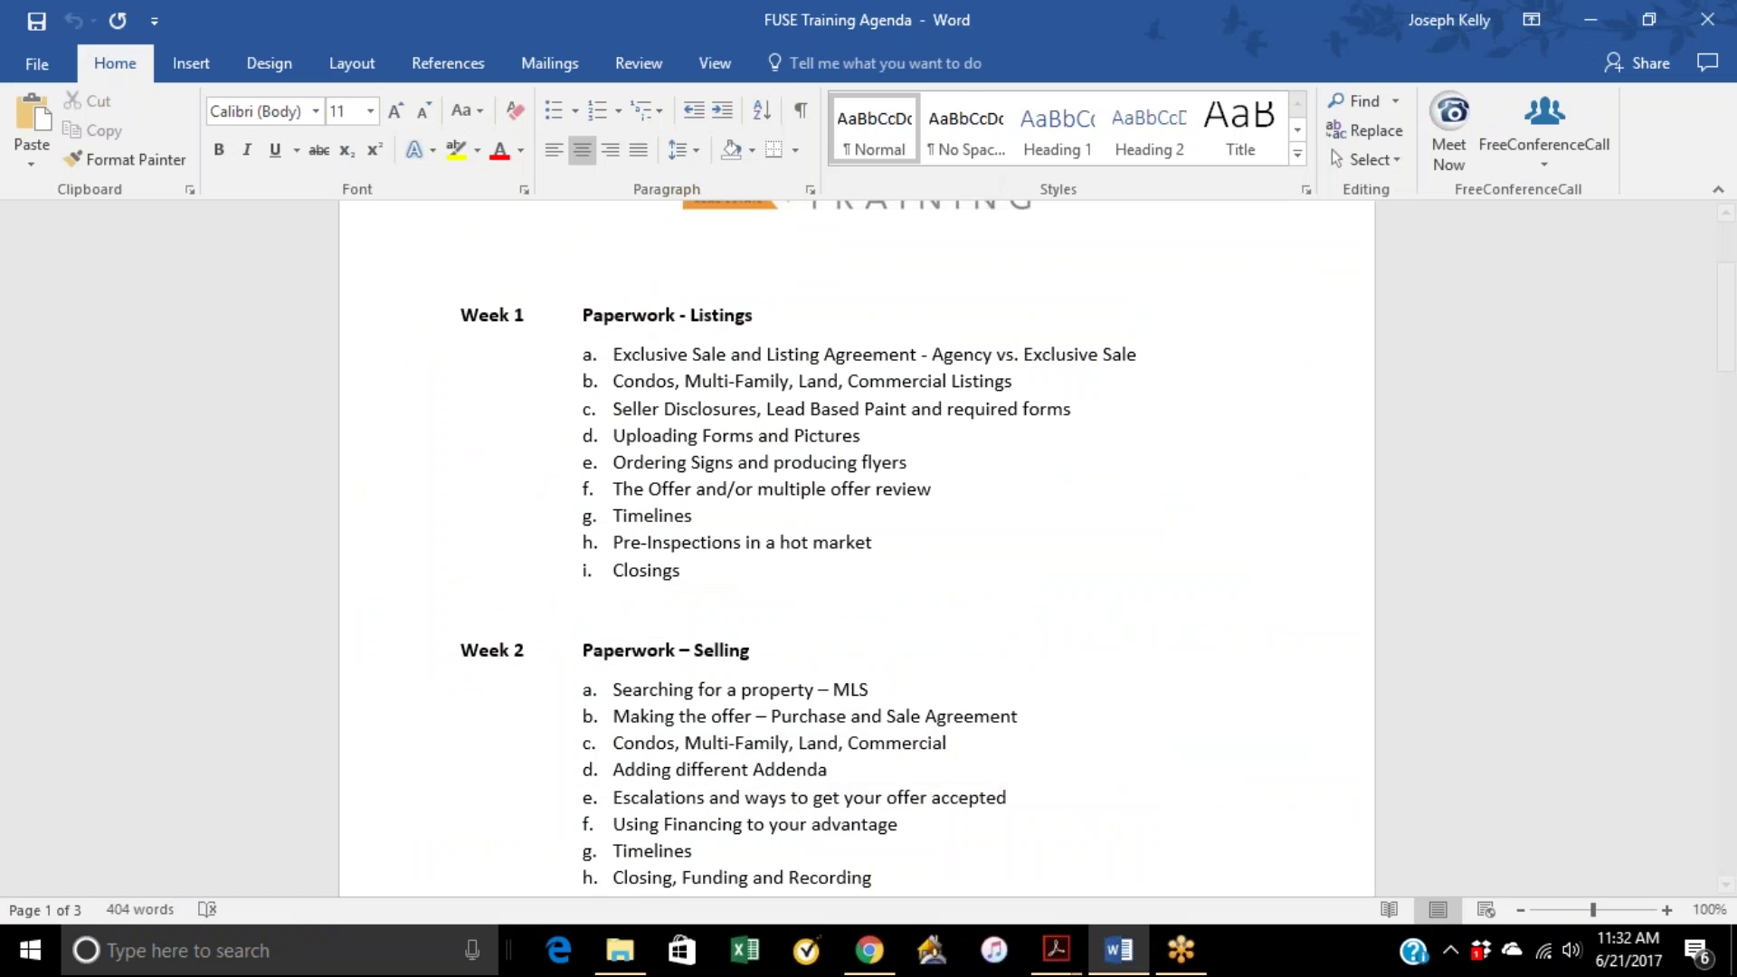
# Step: Open the saved agreement PDF from the Desktop in Acrobat Reader and scroll through it
pyautogui.click(1589, 20)
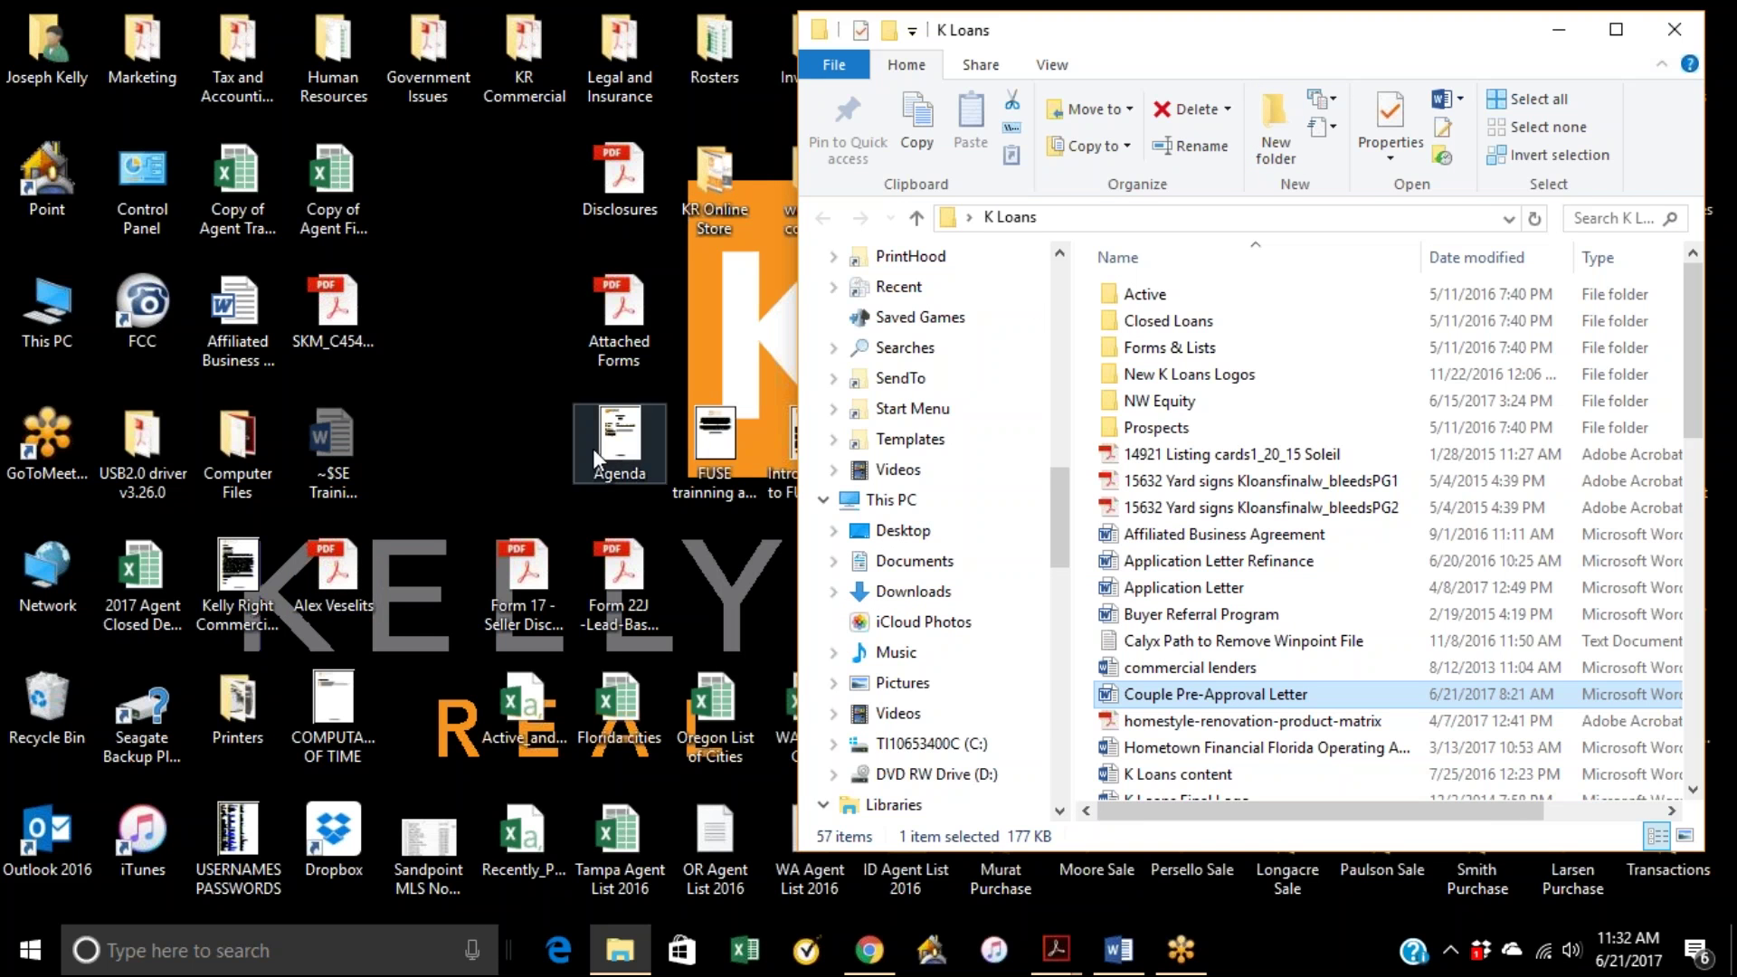
pyautogui.click(347, 568)
pyautogui.doubleClick(347, 568)
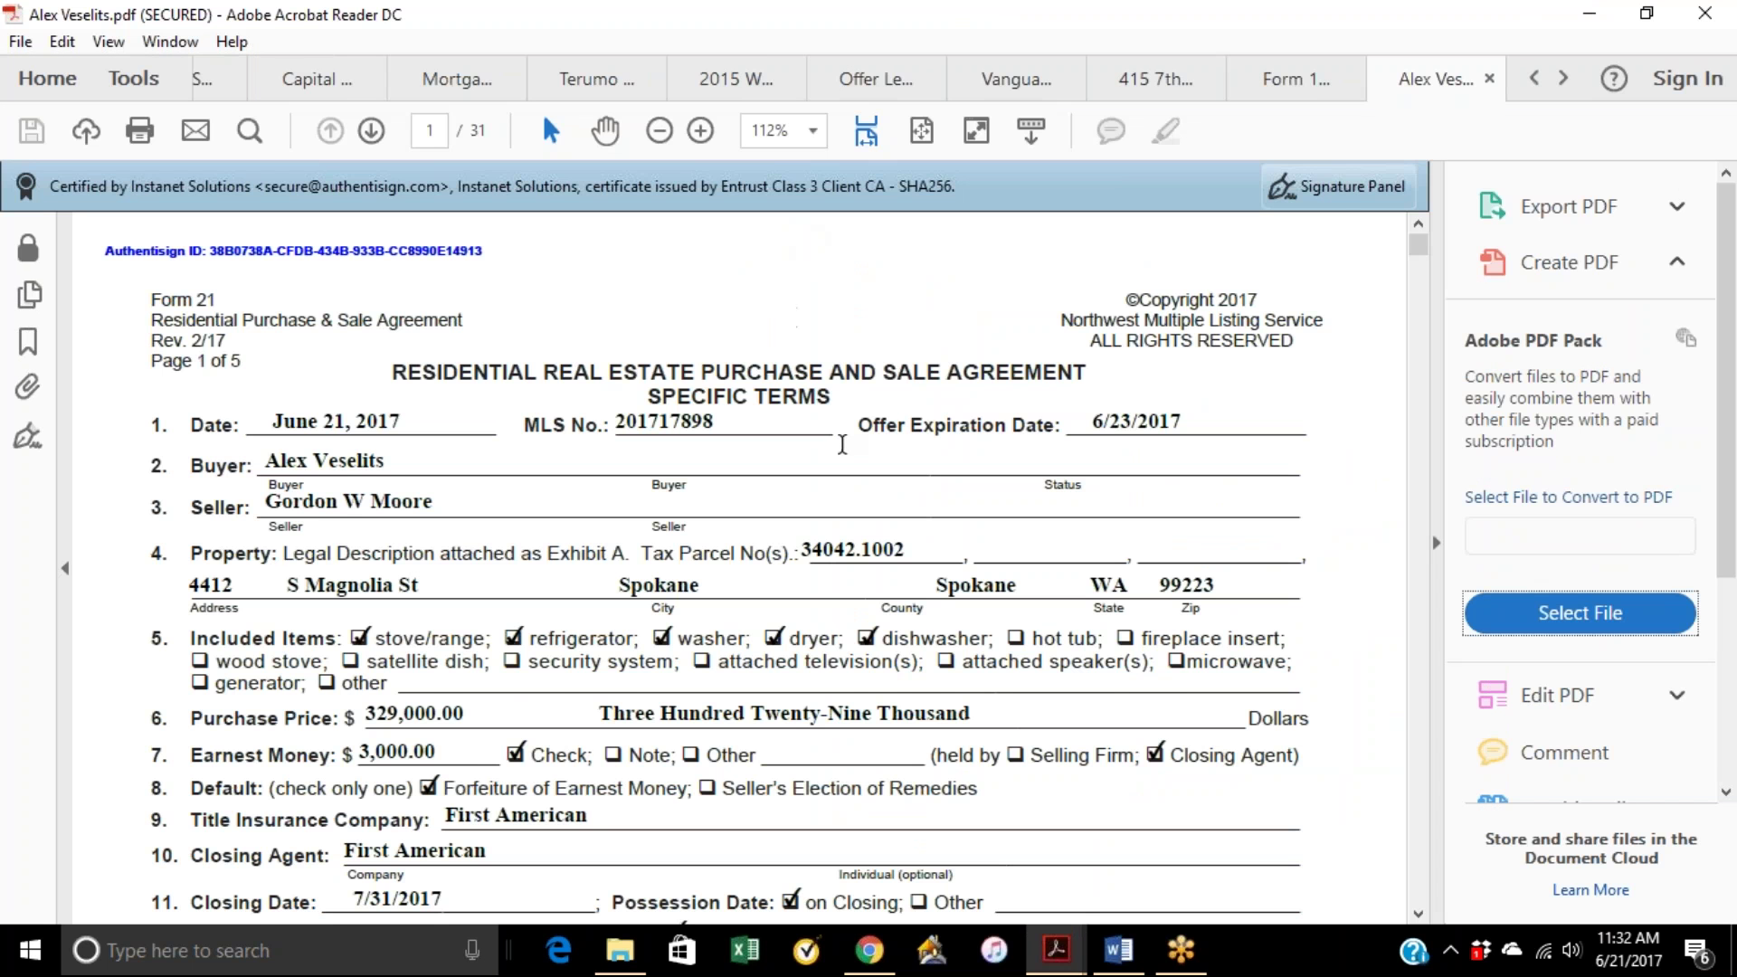
pyautogui.scroll(-4, 841, 447)
pyautogui.scroll(-3, 841, 447)
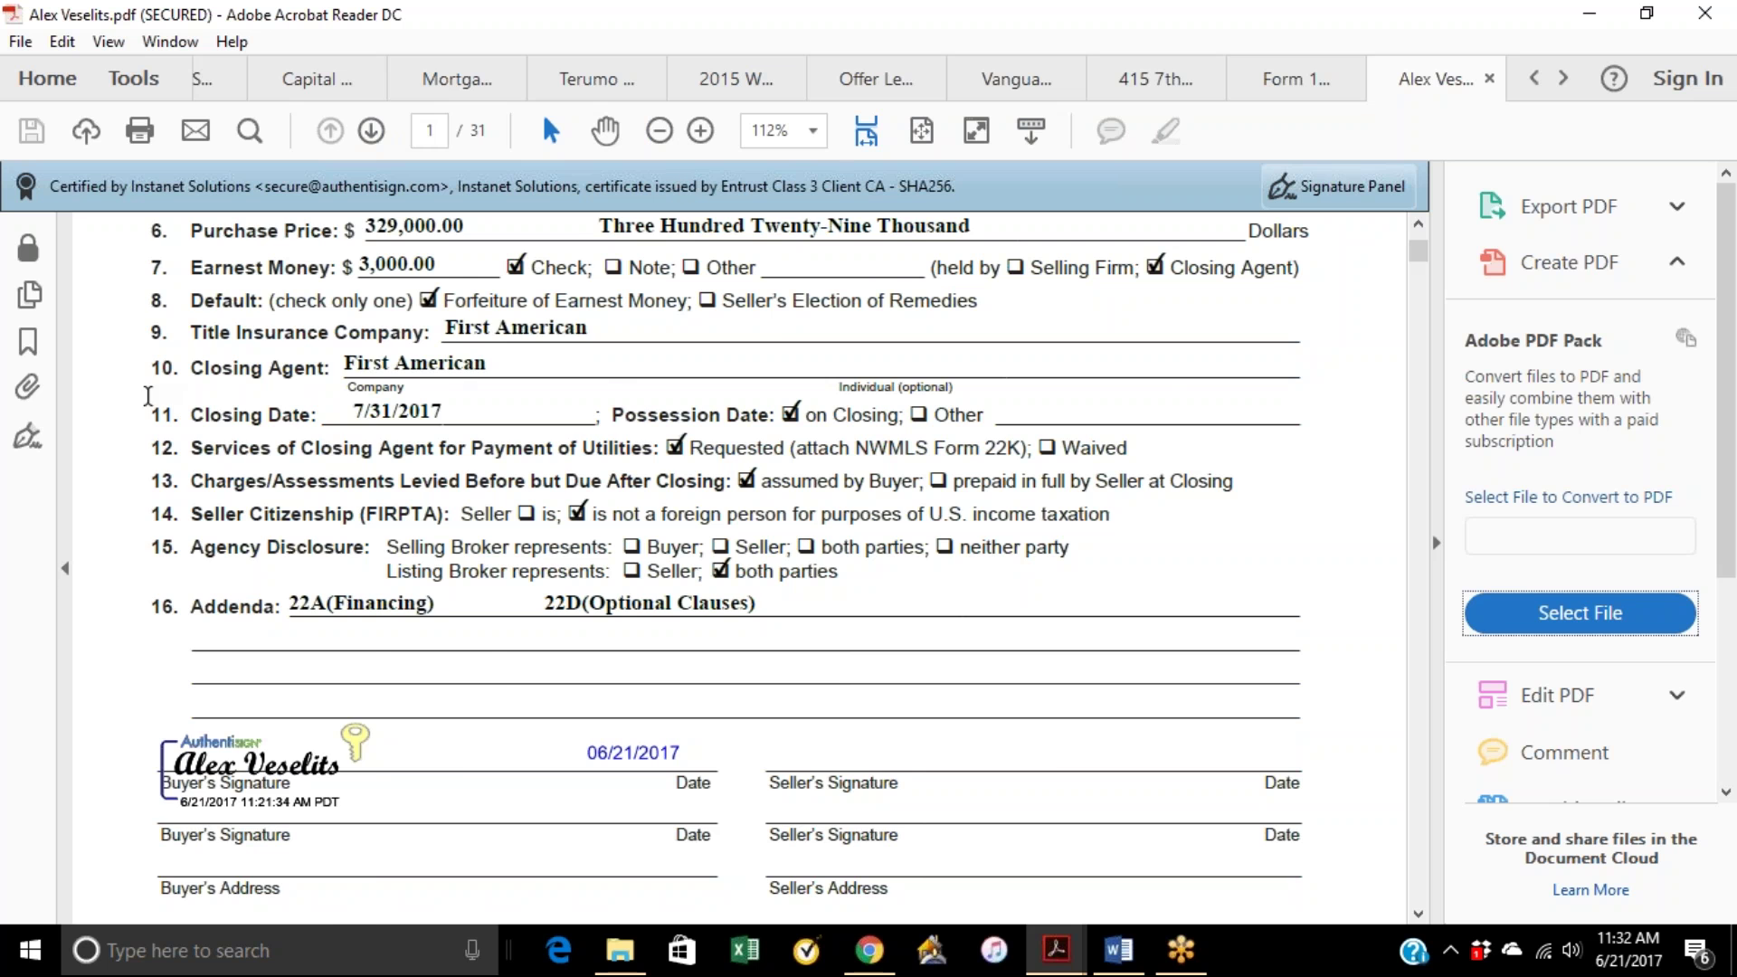
# Step: Review the certified signature in the Signature Panel, then minimize Acrobat Reader
pyautogui.click(27, 436)
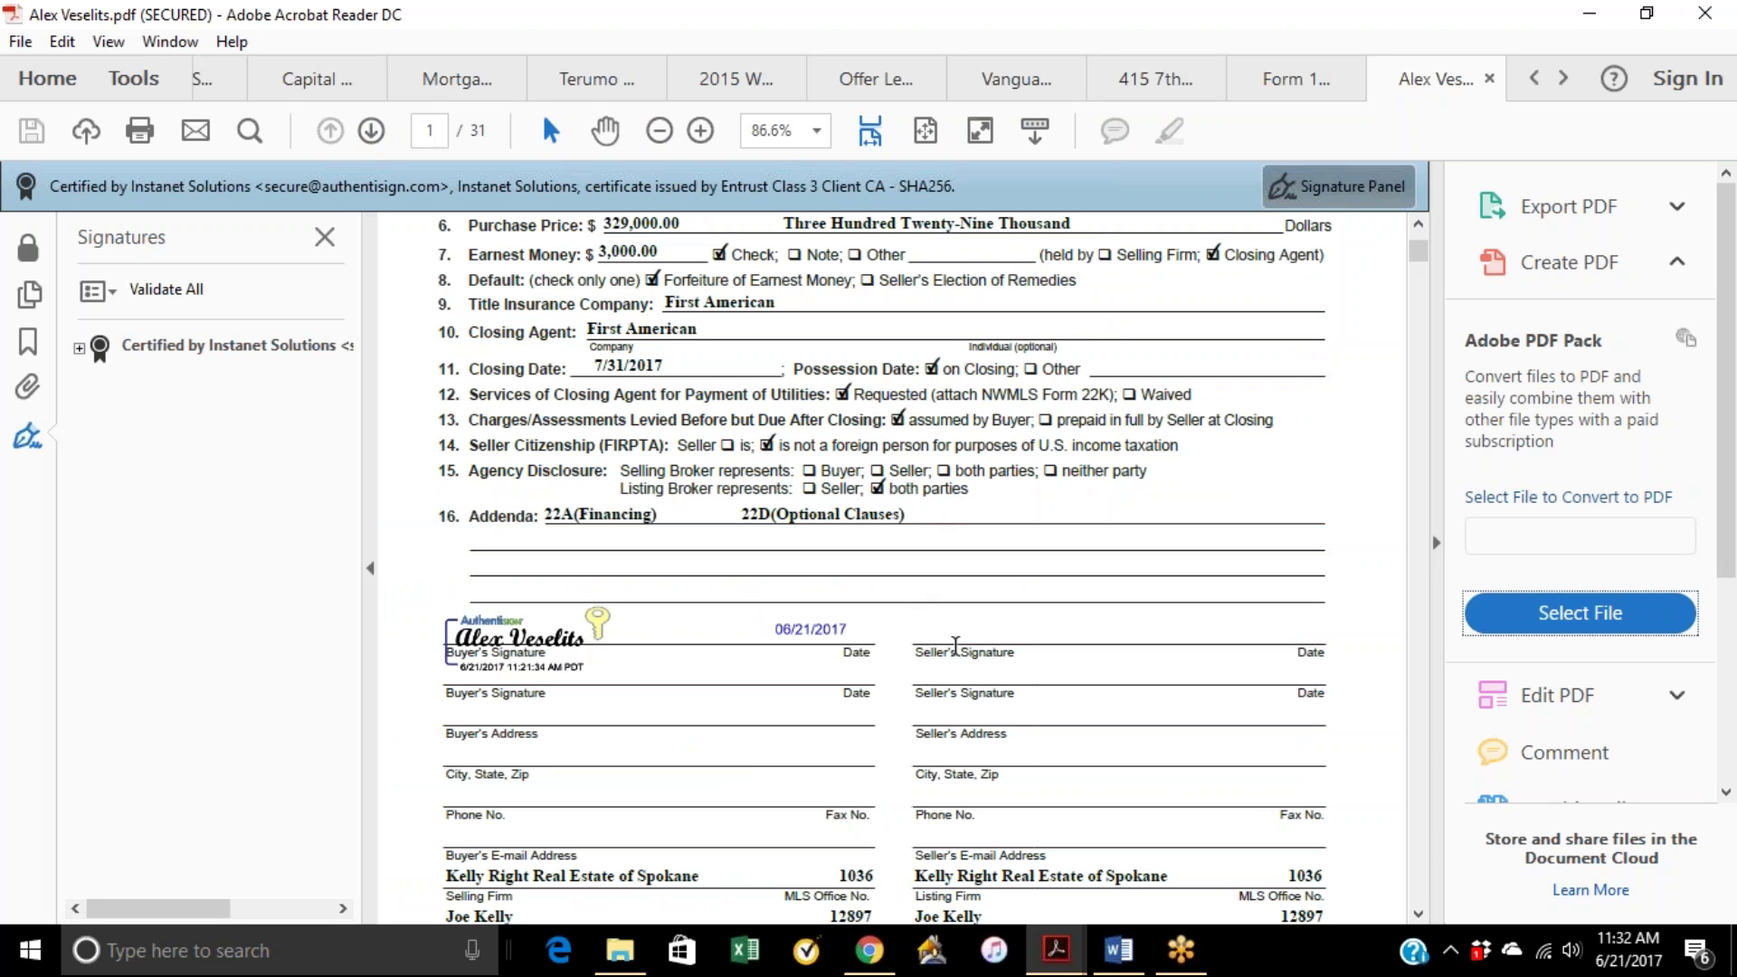
pyautogui.moveTo(952, 630); pyautogui.dragTo(952, 671)
pyautogui.click(976, 650)
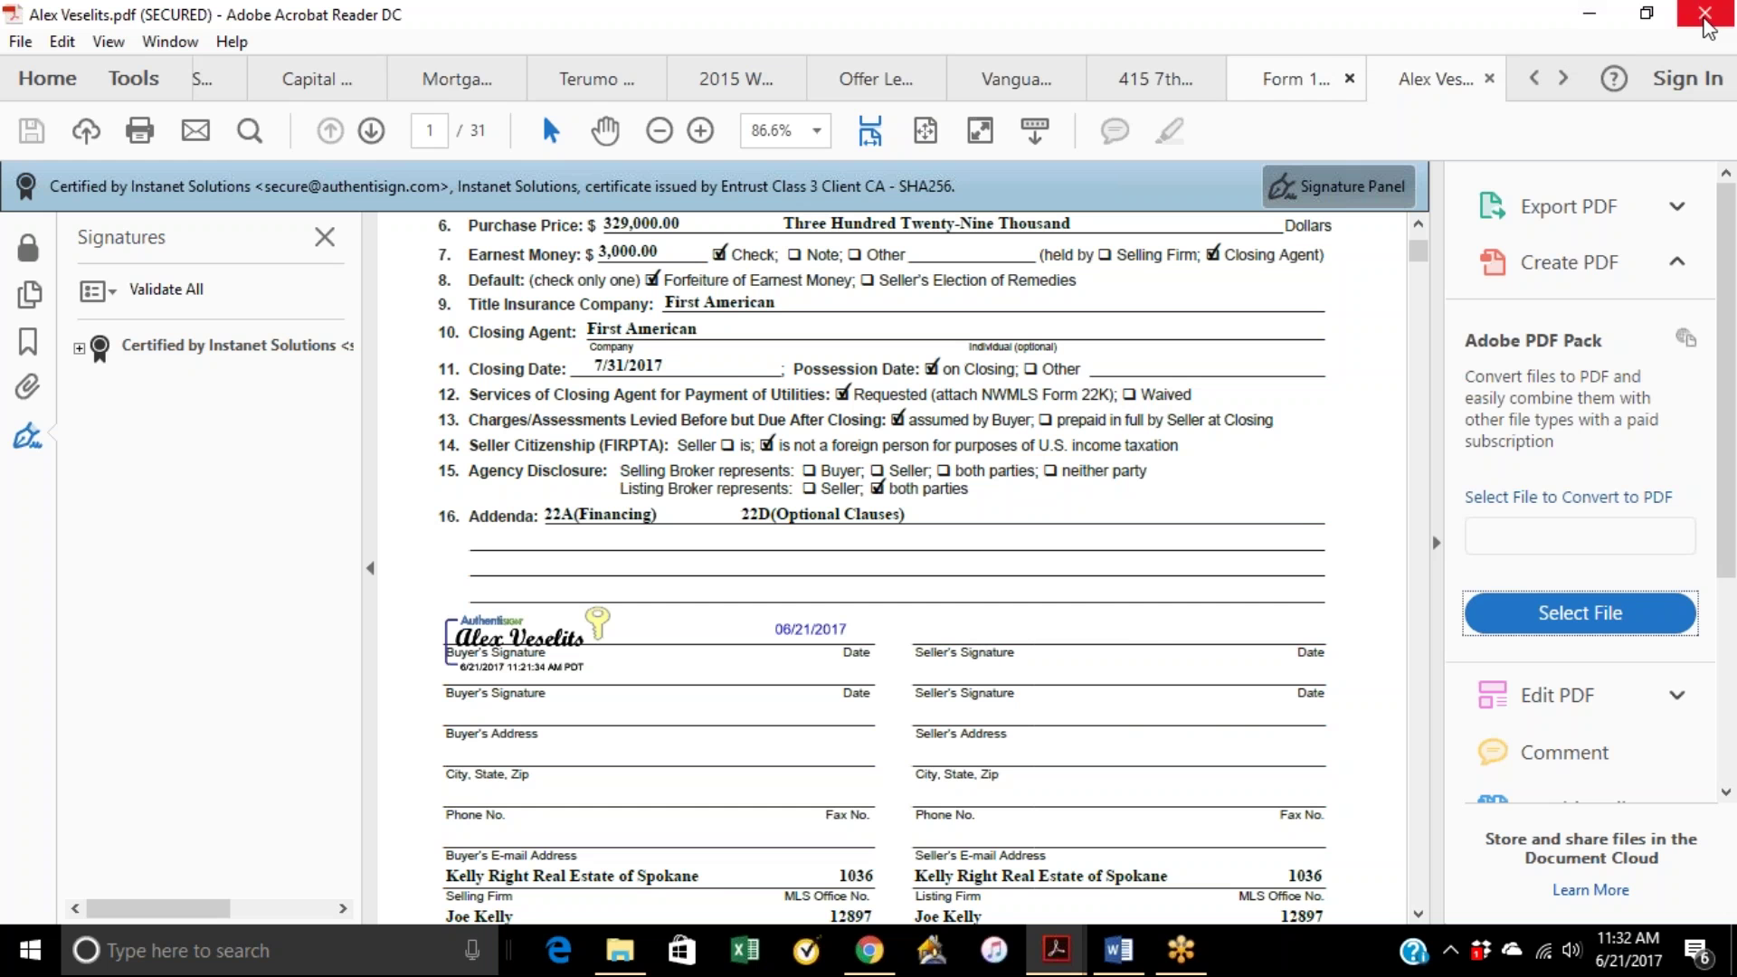
pyautogui.click(1589, 14)
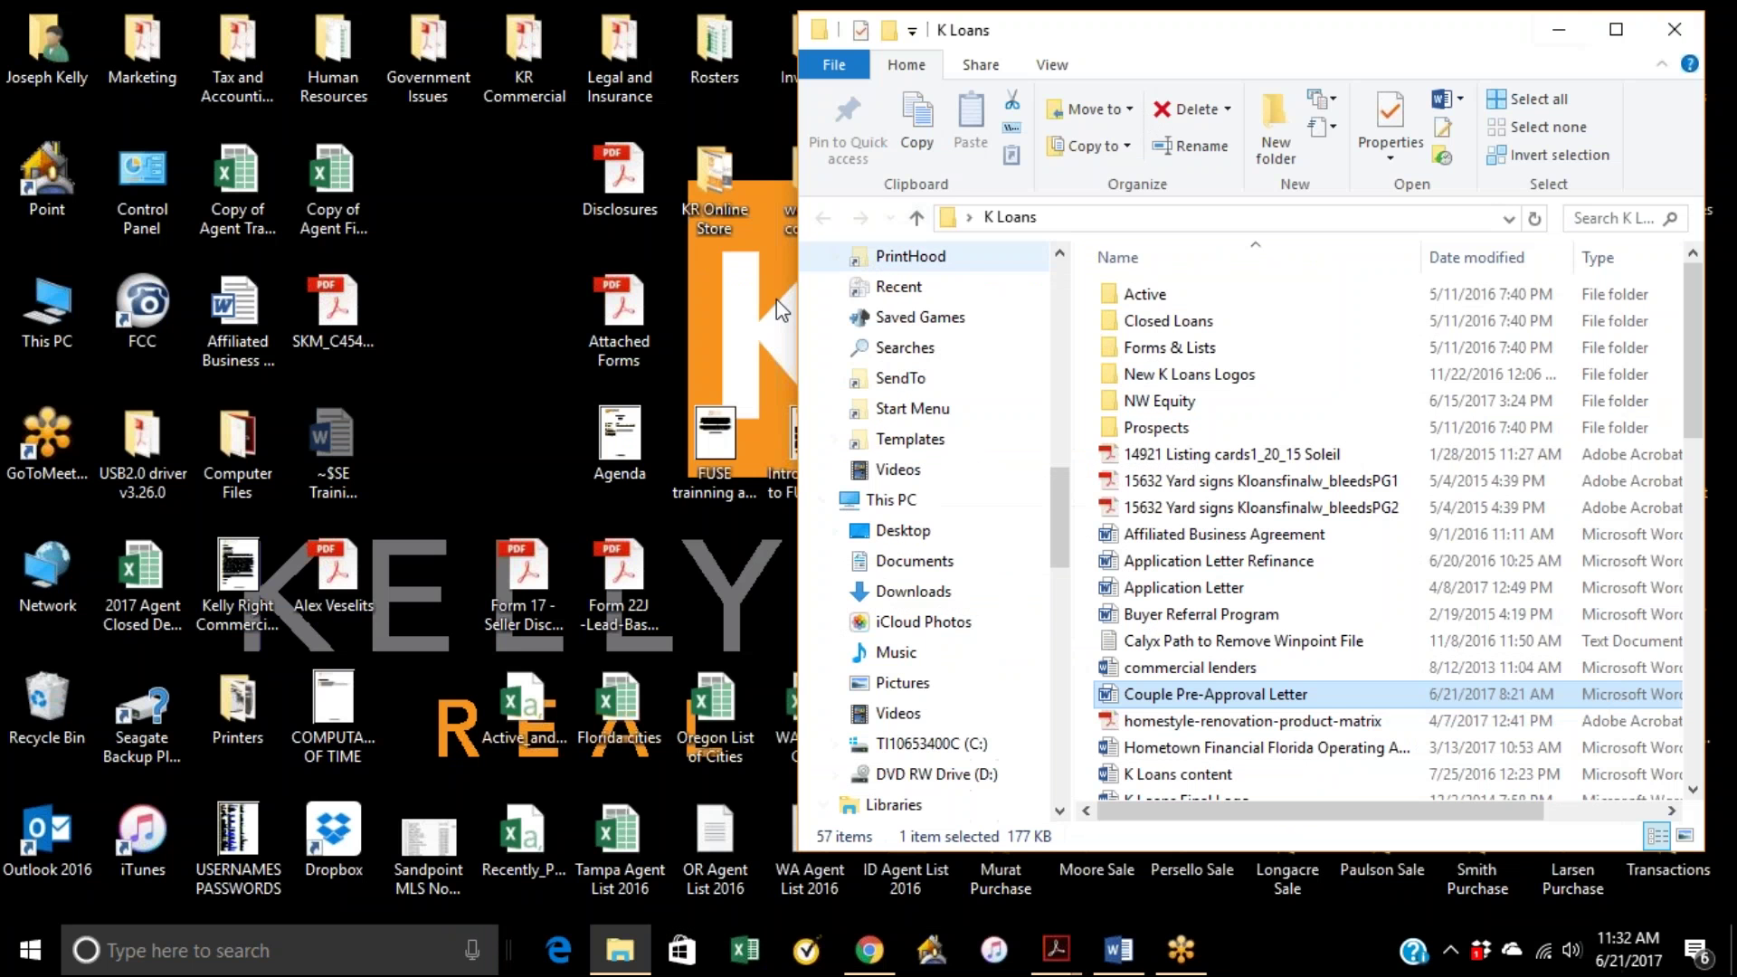
# Step: Back in Chrome's Authentisign tab, close the Document Preview and head to the TransactionDesk dashboard
pyautogui.moveTo(369, 546); pyautogui.dragTo(465, 548)
pyautogui.click(870, 950)
pyautogui.click(407, 18)
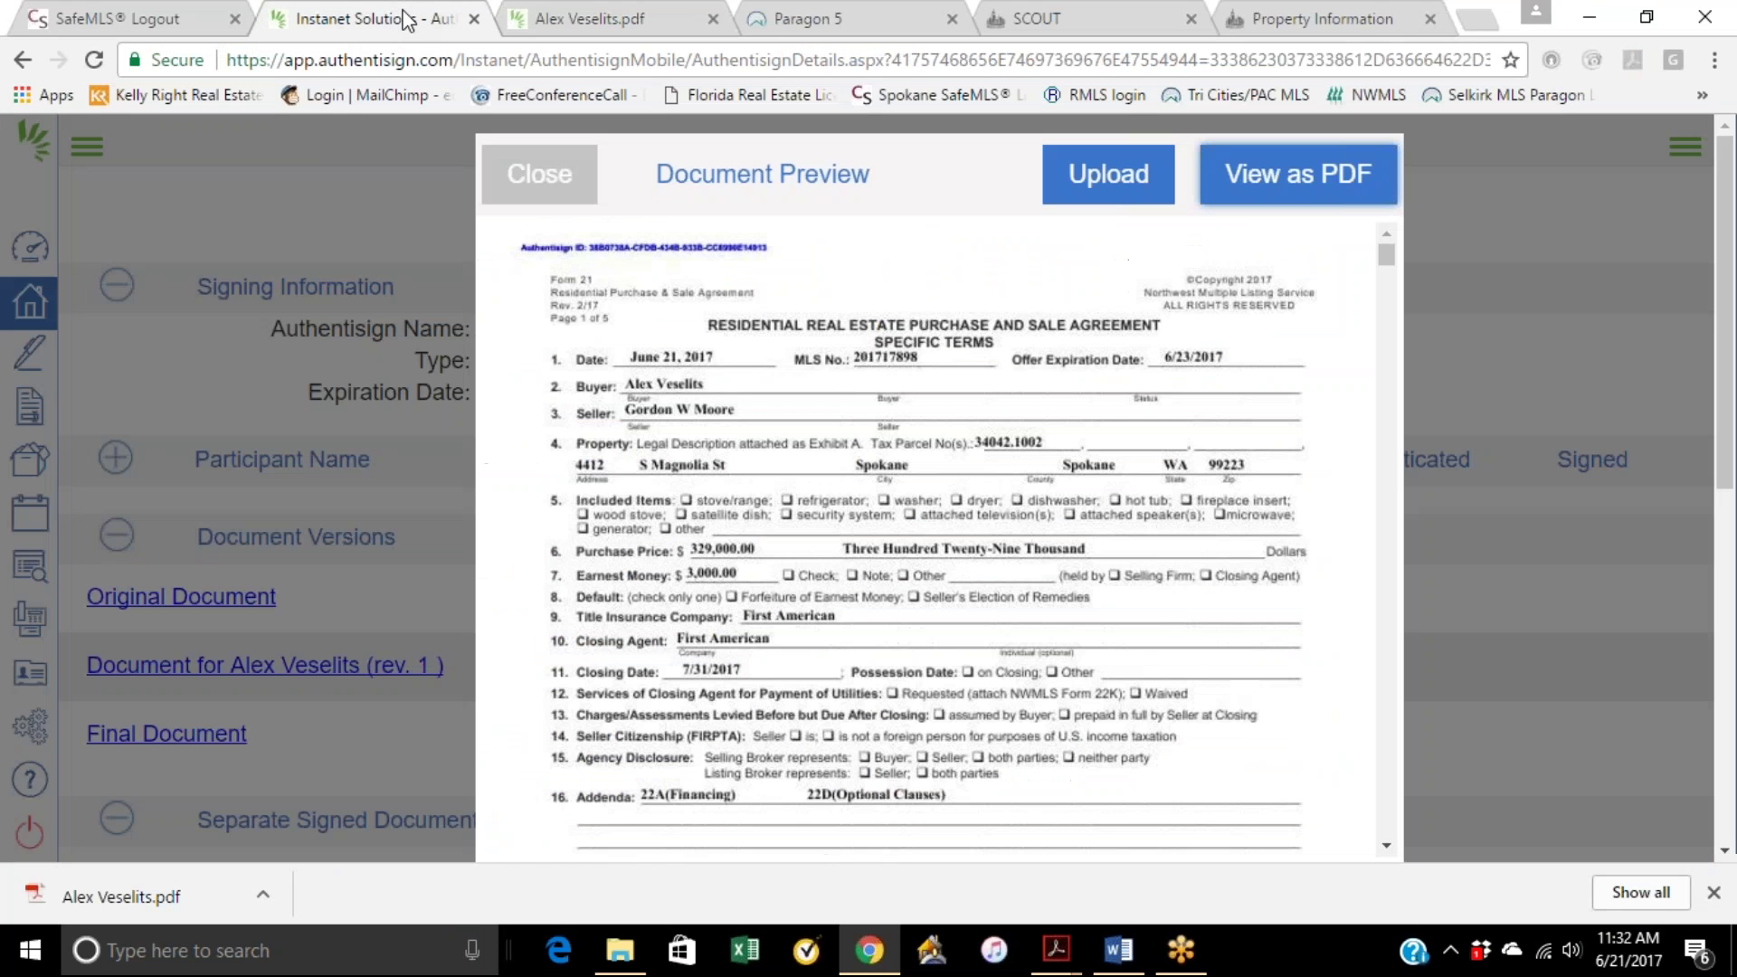
pyautogui.click(539, 173)
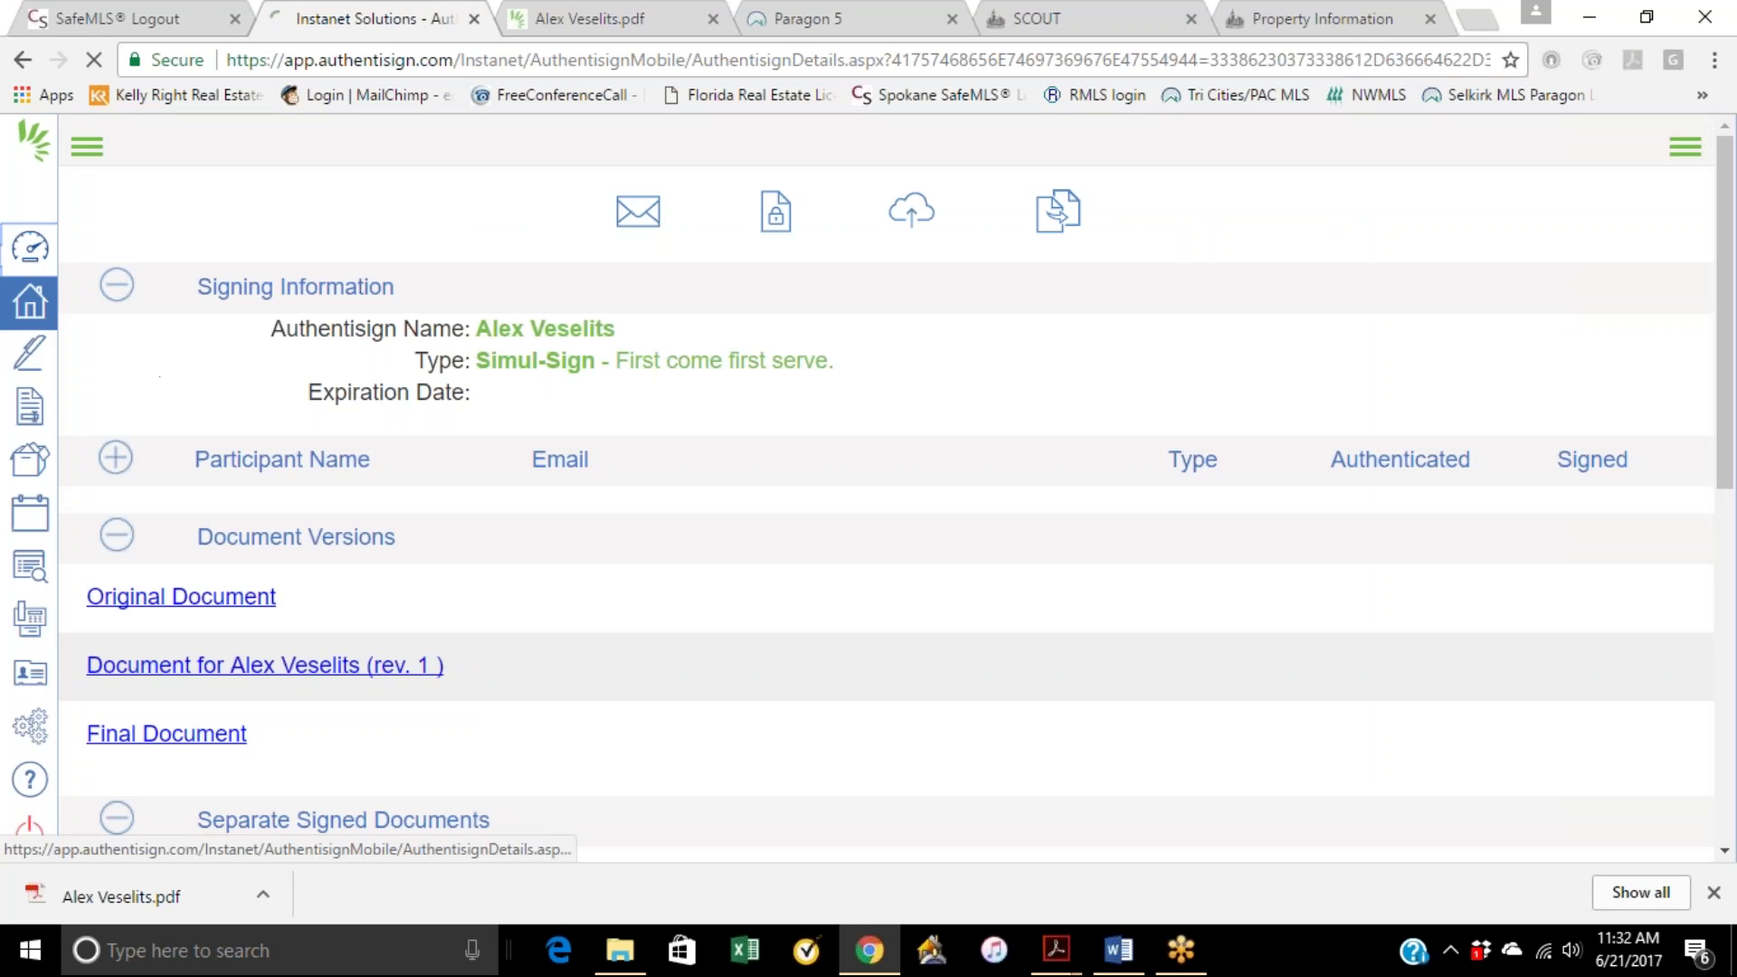
pyautogui.click(30, 246)
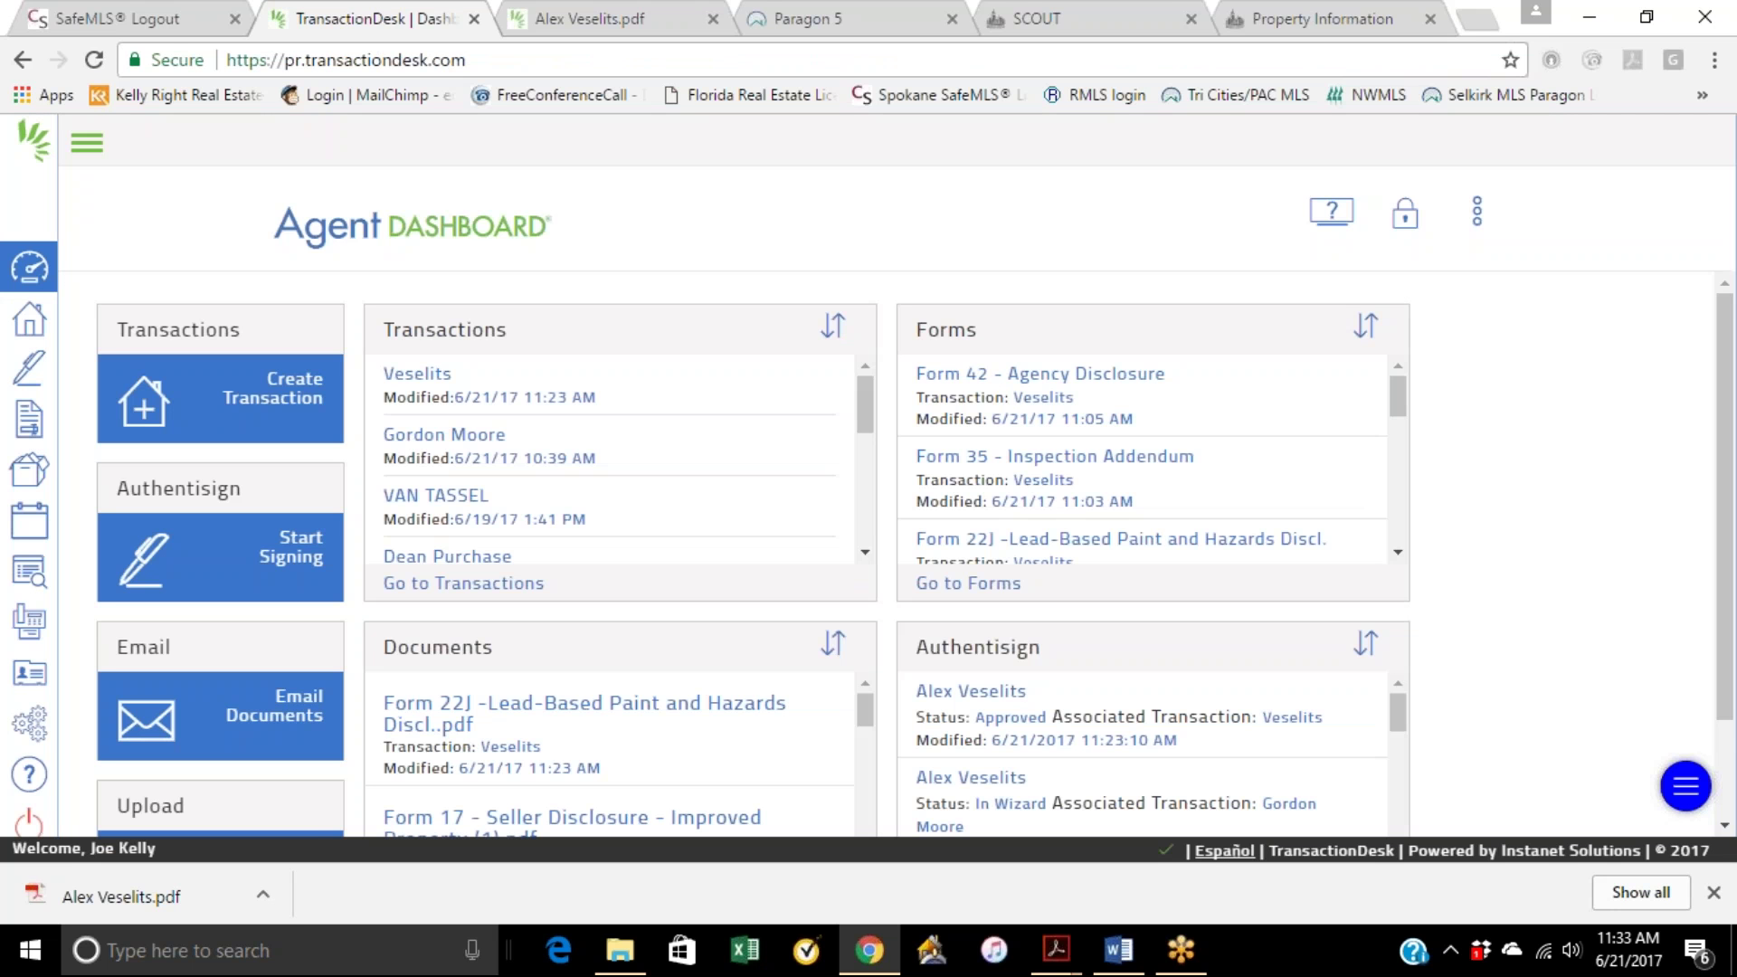
pyautogui.click(412, 375)
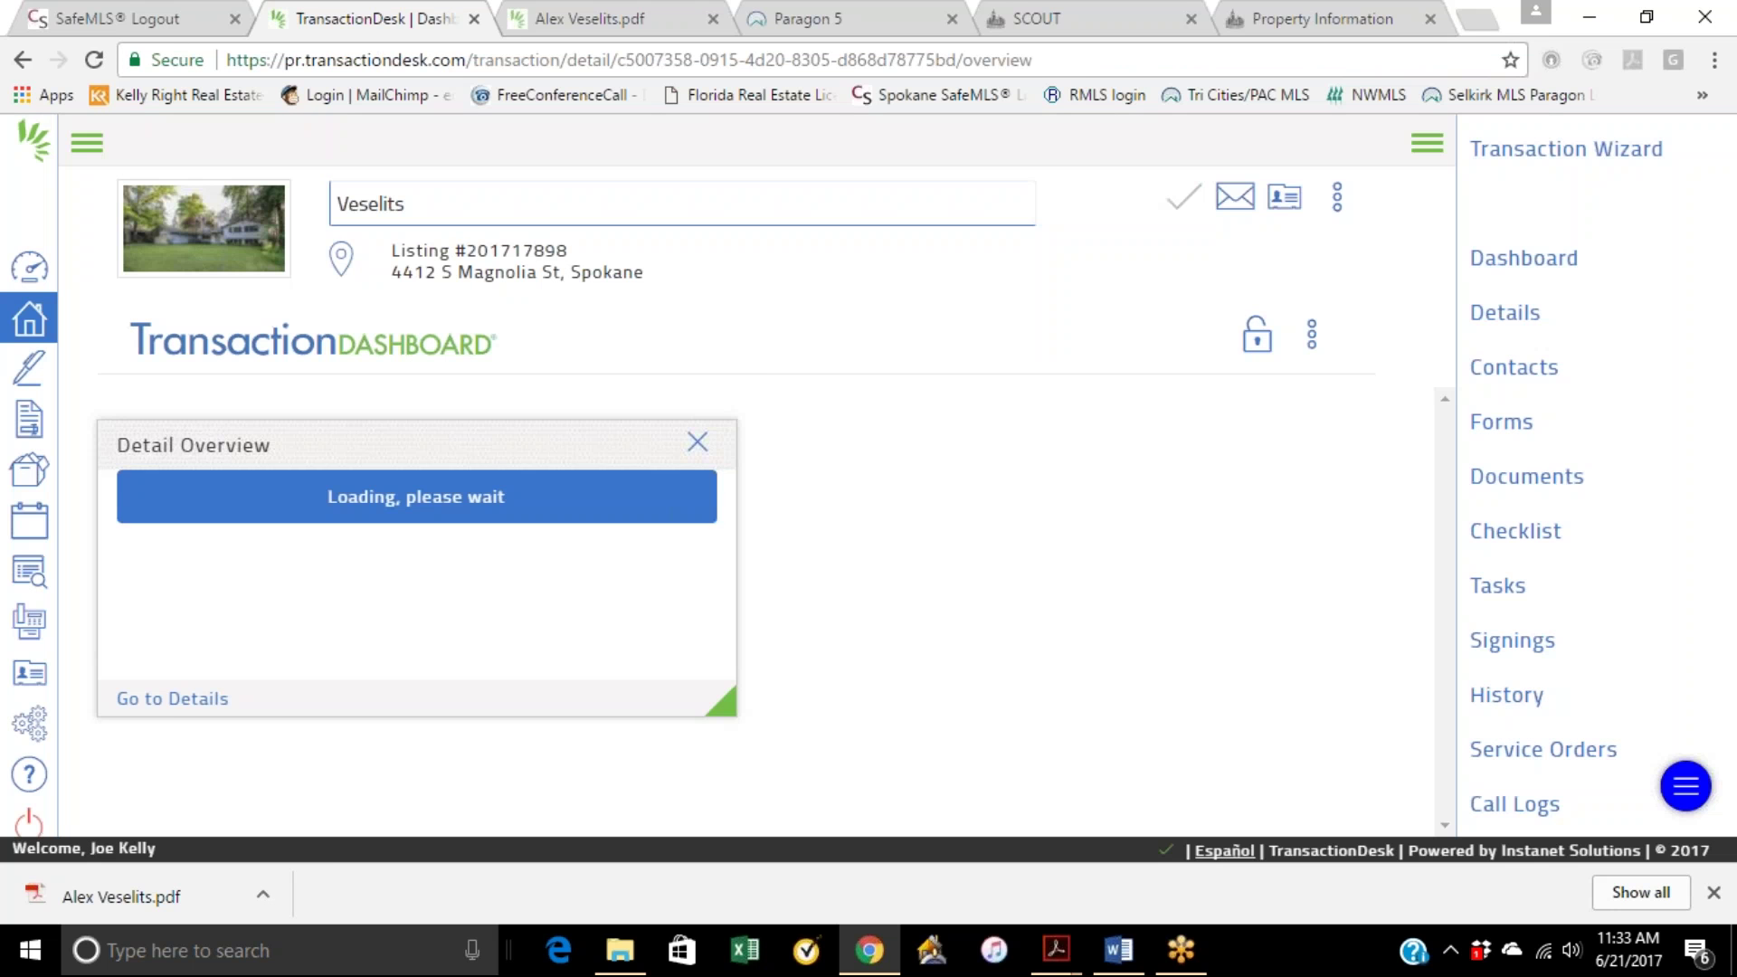
pyautogui.scroll(-1, 416, 633)
pyautogui.click(178, 698)
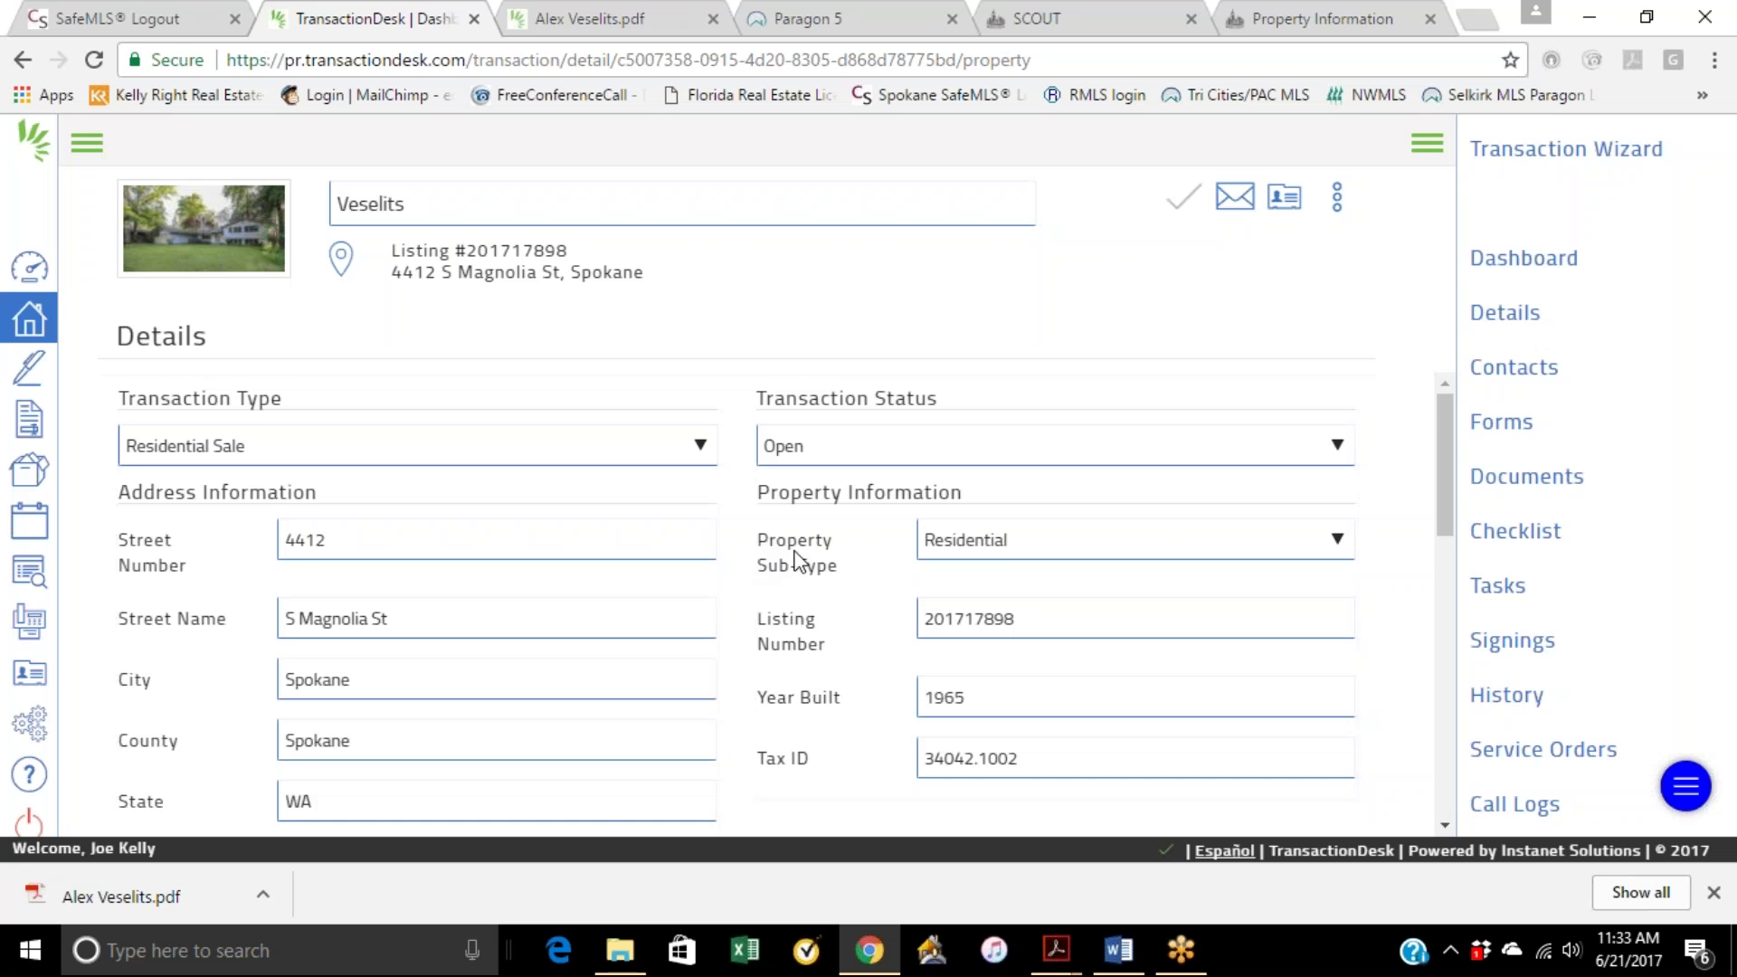
pyautogui.scroll(-4, 868, 524)
pyautogui.scroll(1, 950, 485)
pyautogui.click(1336, 198)
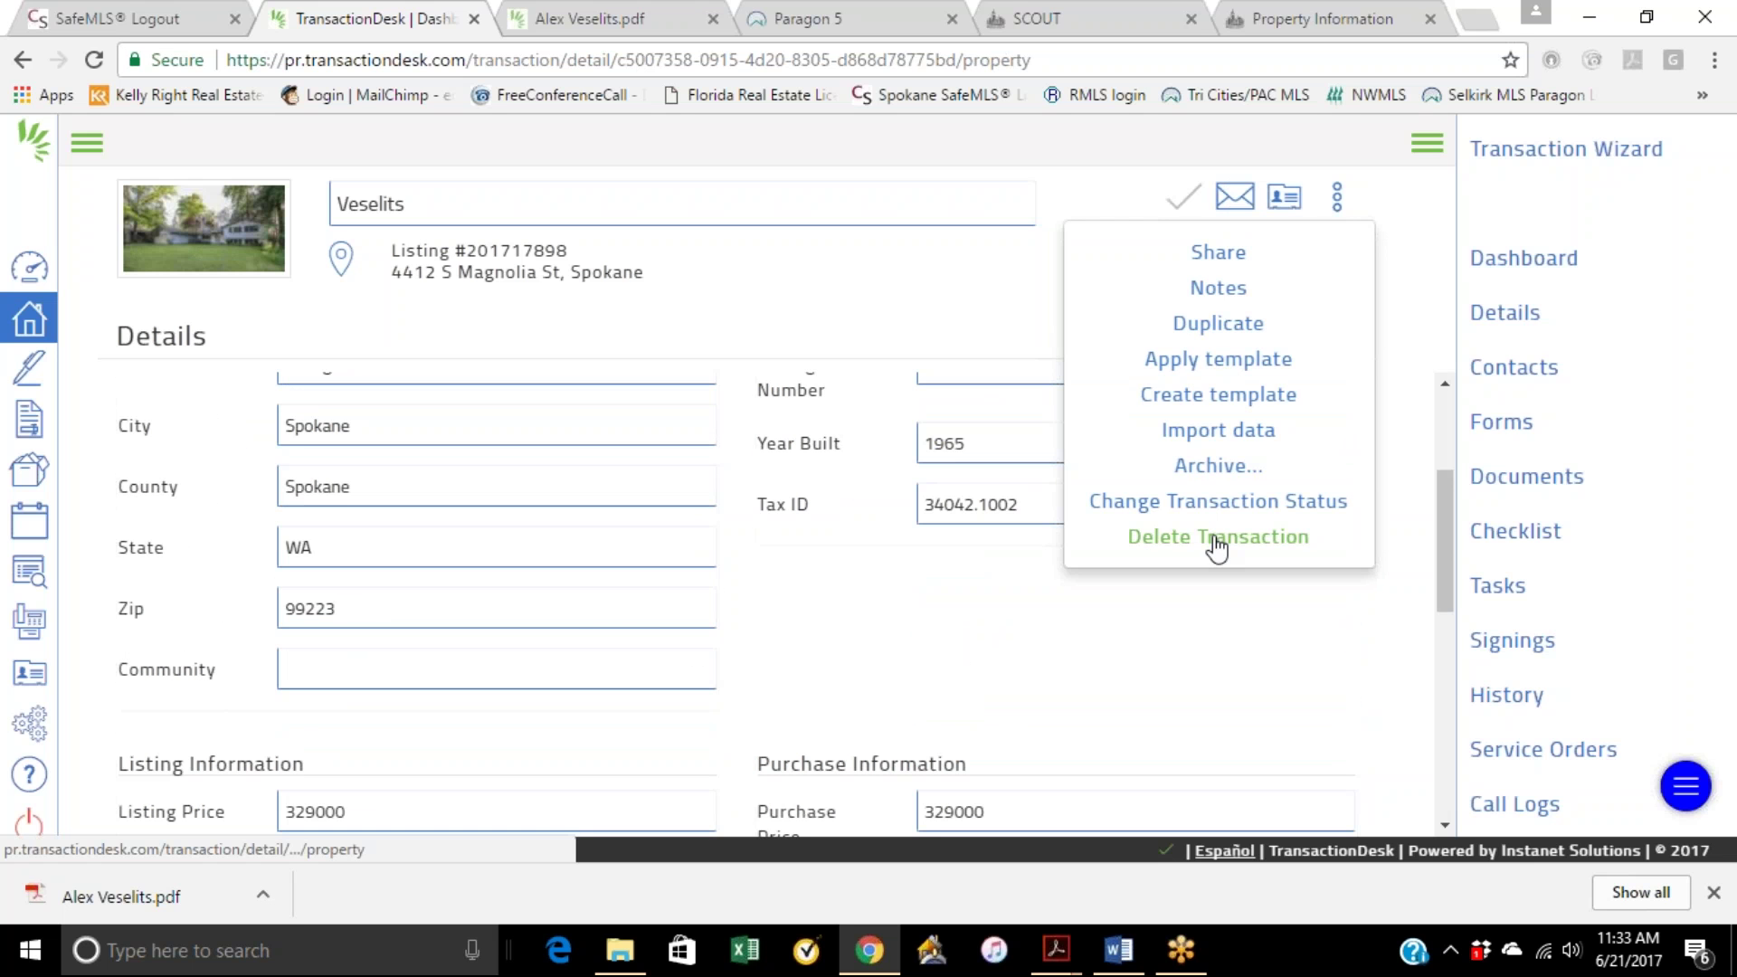
pyautogui.click(891, 294)
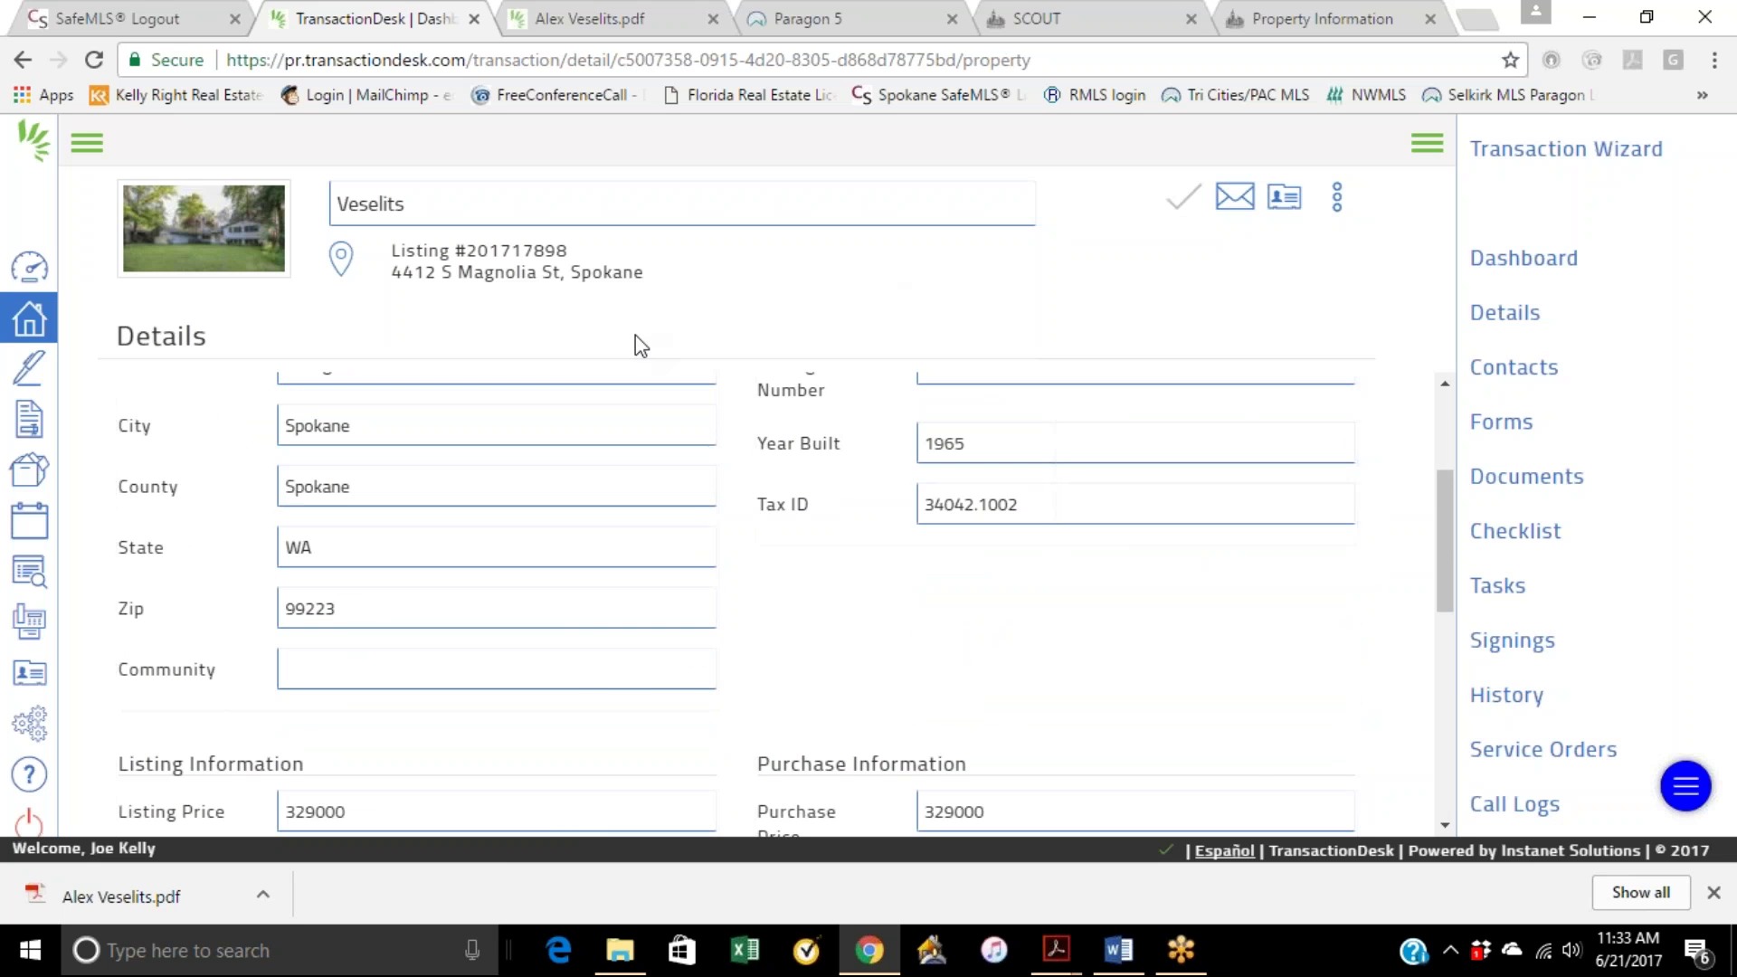
pyautogui.scroll(-6, 907, 663)
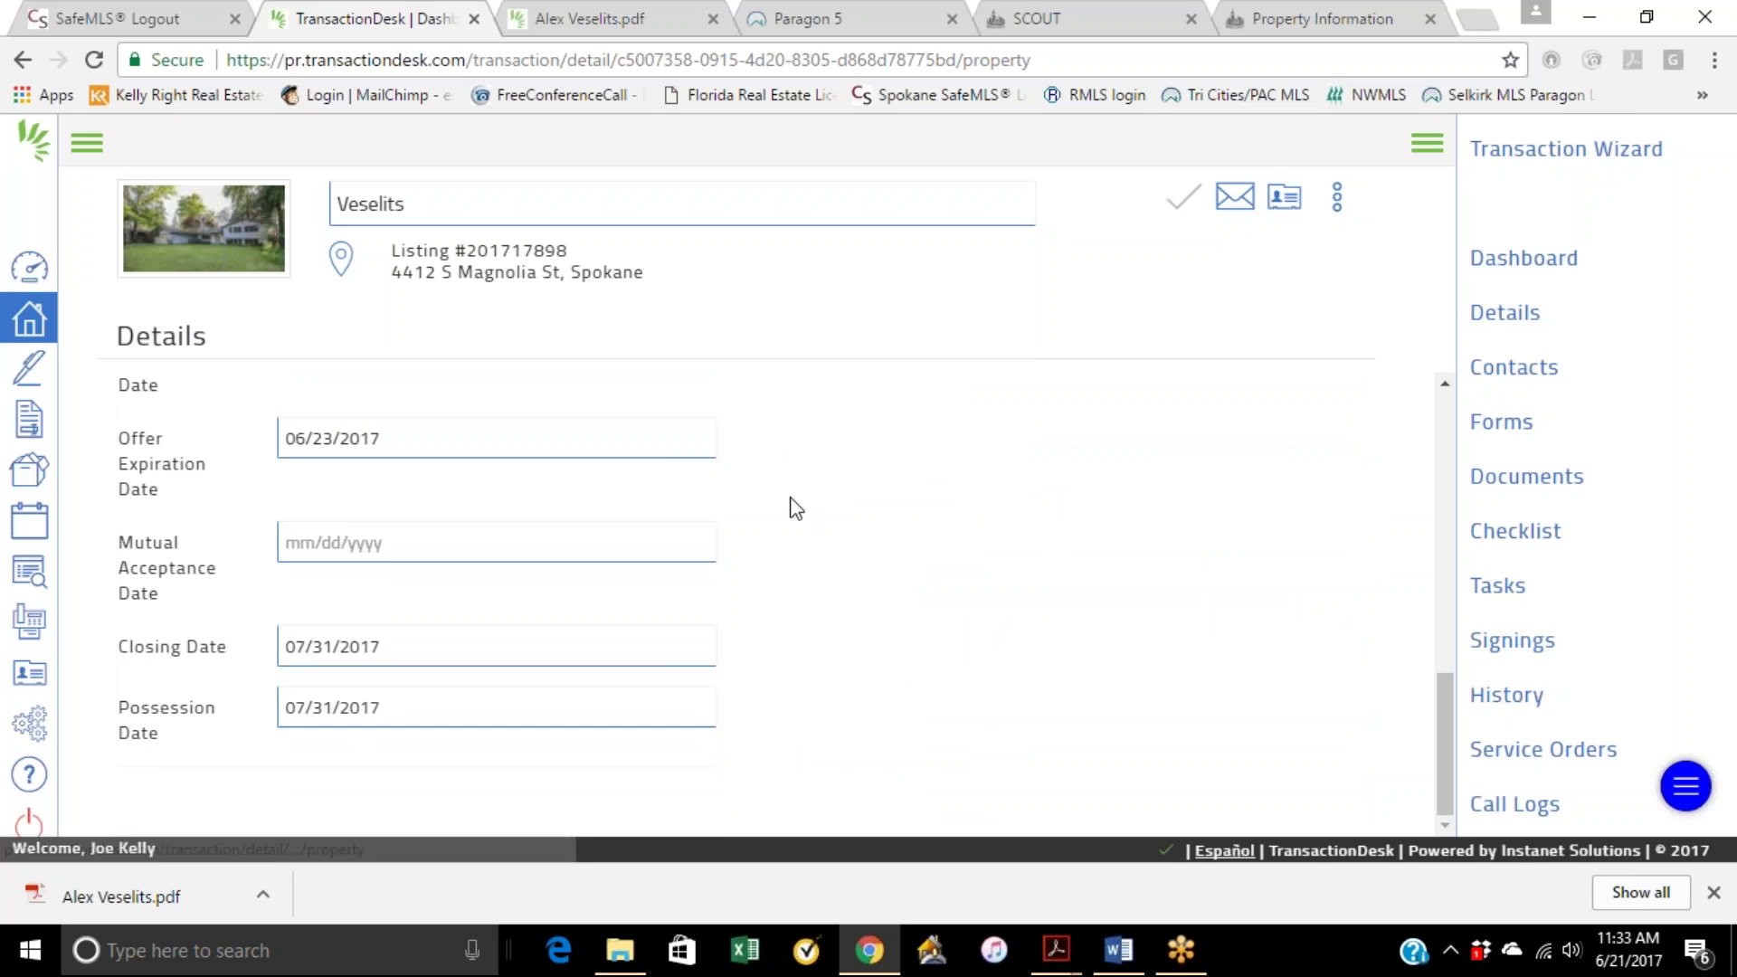
pyautogui.scroll(6, 790, 504)
pyautogui.click(30, 266)
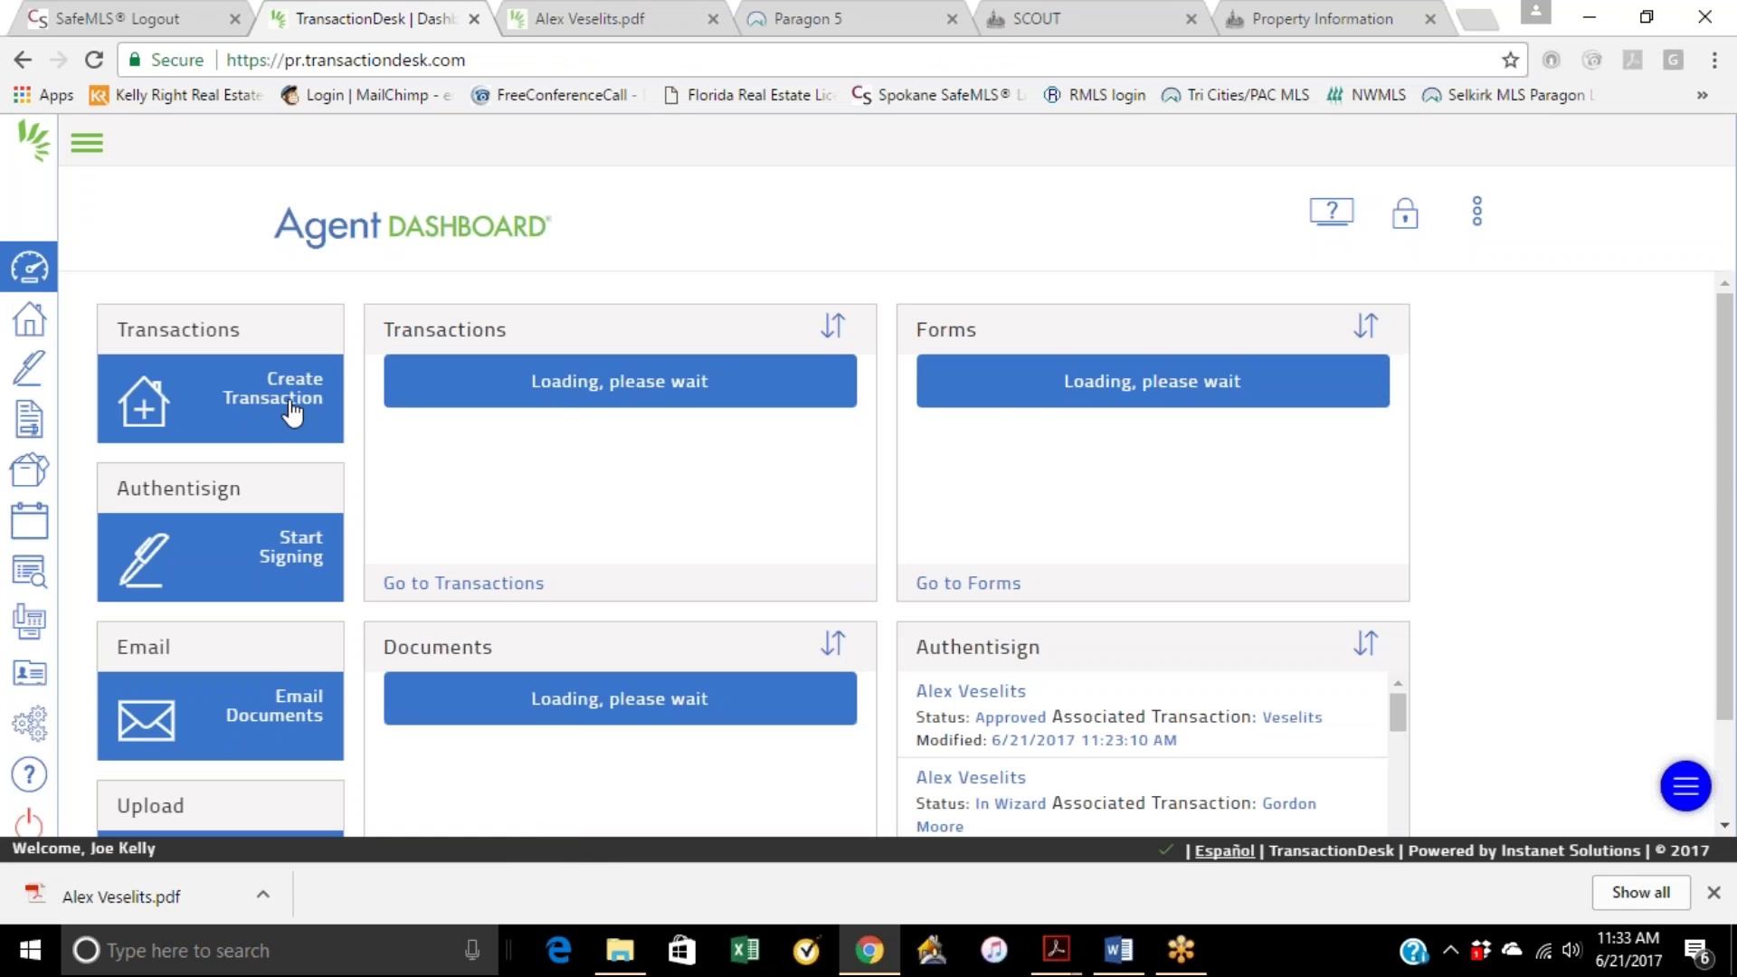
# Step: Open the latest transaction's Forms and dismiss Add forms without adding any
pyautogui.click(414, 373)
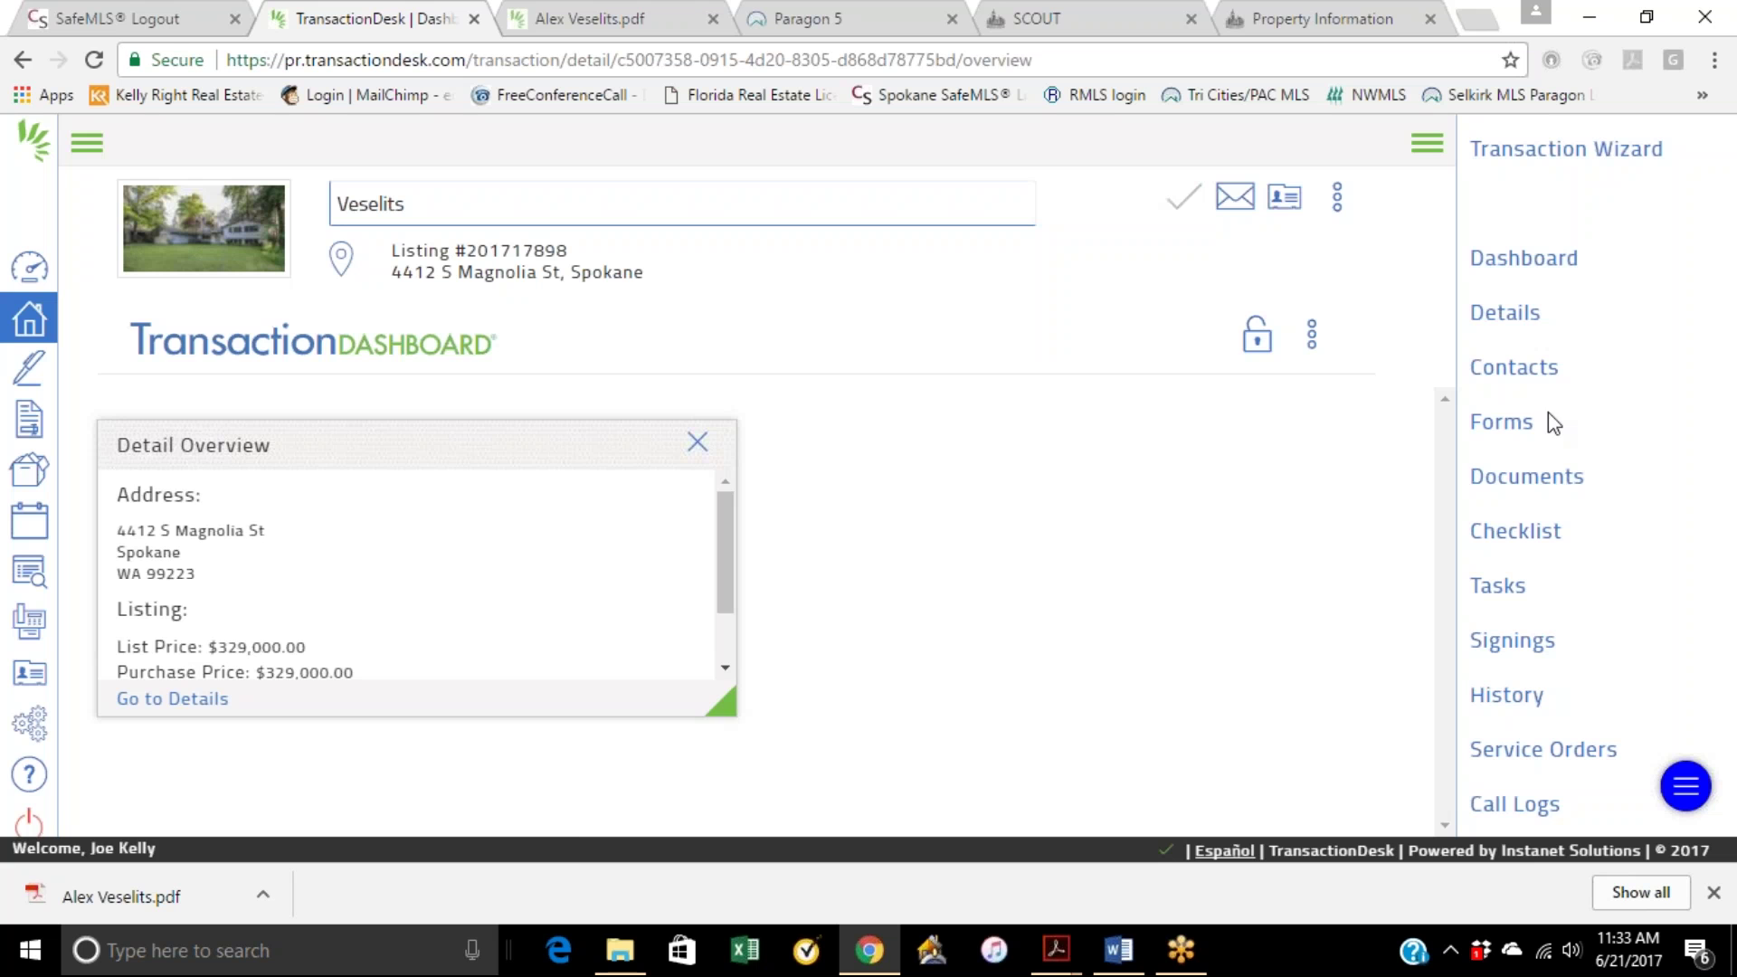
pyautogui.click(1552, 422)
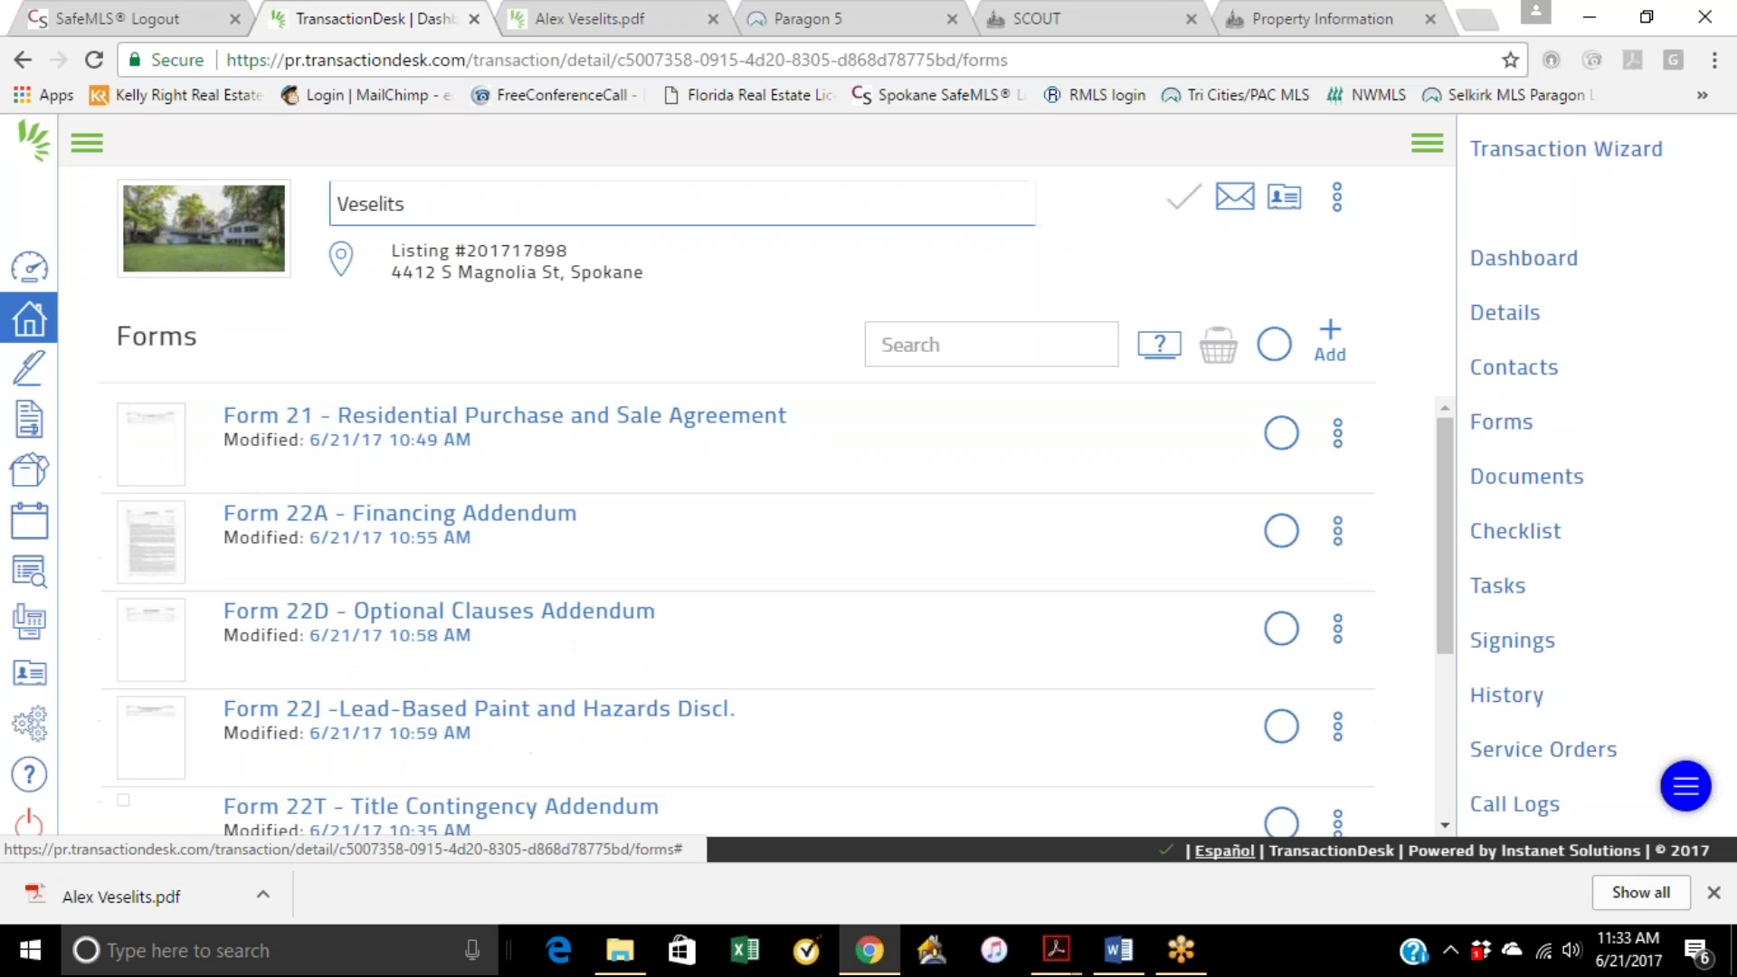
pyautogui.scroll(-4, 768, 473)
pyautogui.scroll(4, 996, 457)
pyautogui.click(1328, 342)
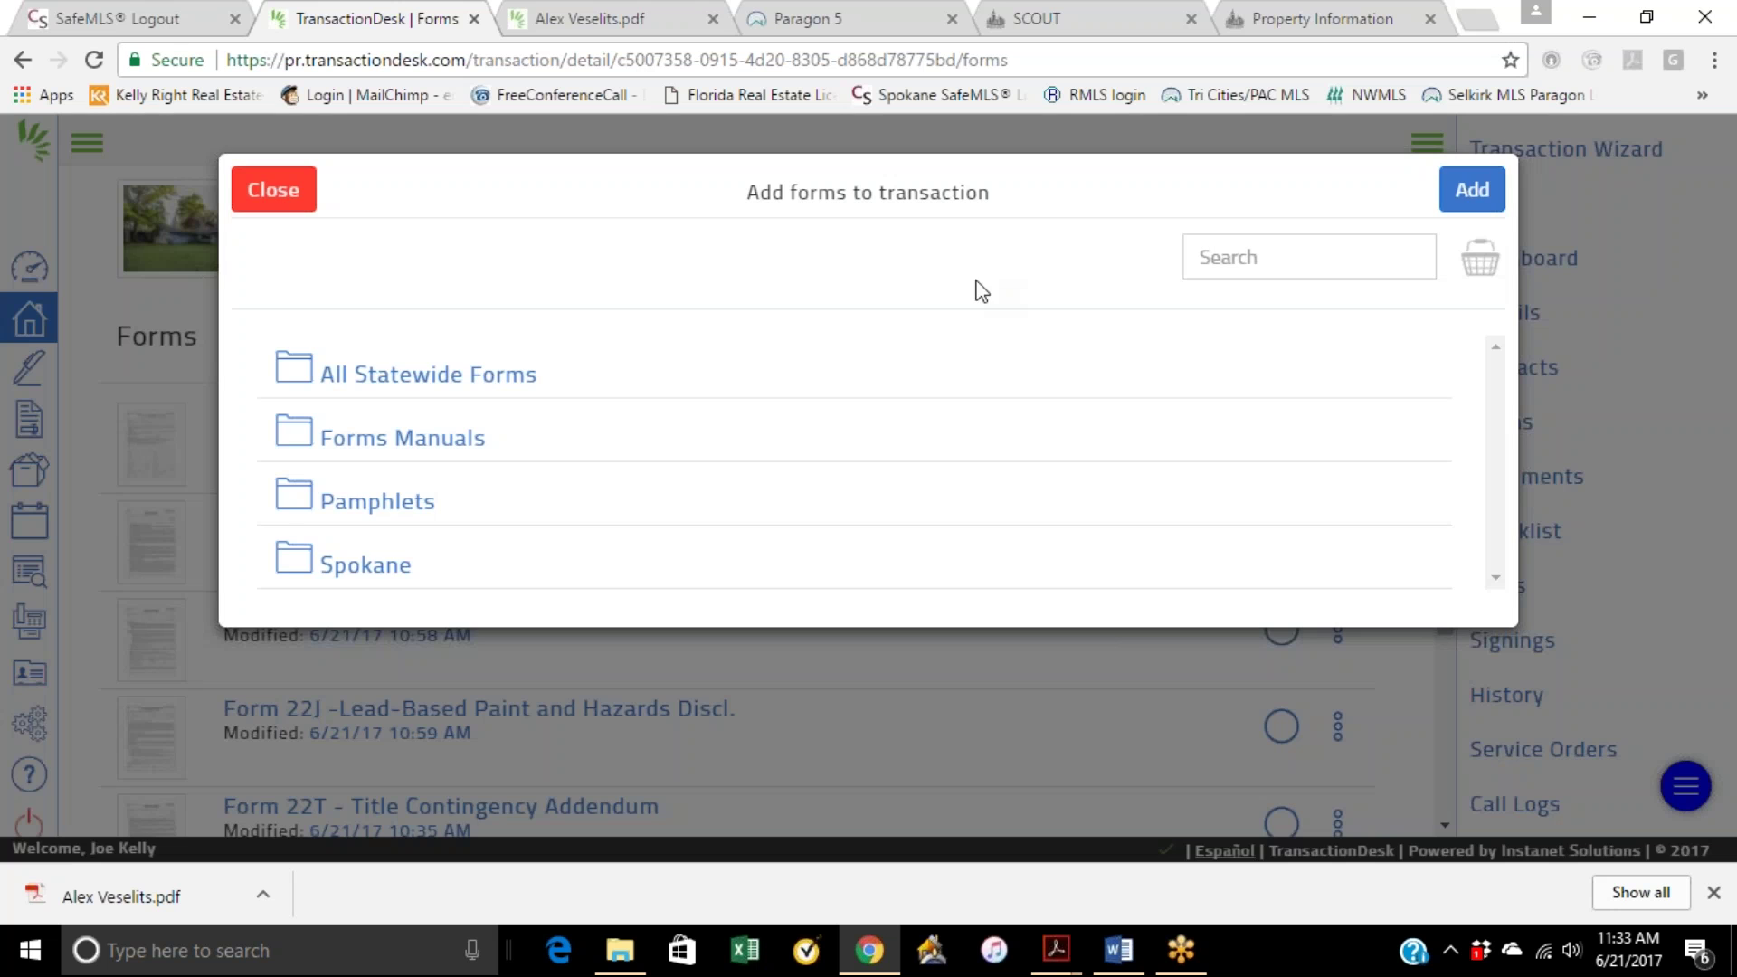
pyautogui.click(273, 189)
# Step: Look over the transaction actions menu, then open the InstanetForms library
pyautogui.scroll(-4, 764, 603)
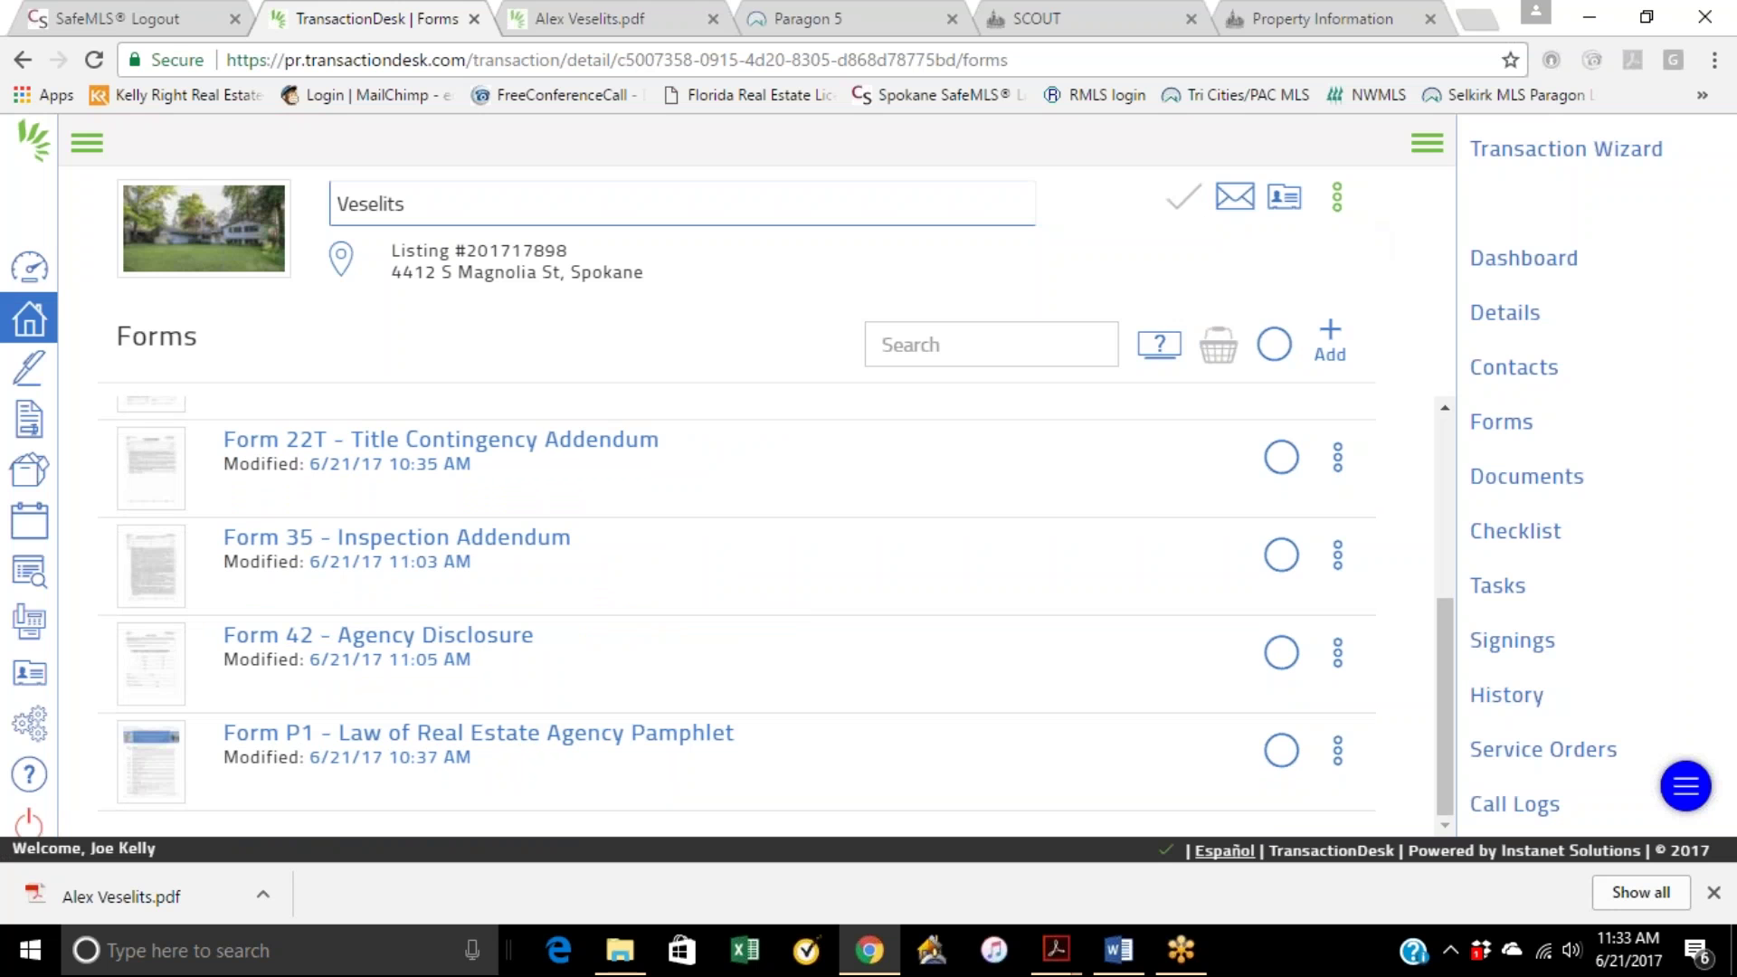
pyautogui.click(1336, 197)
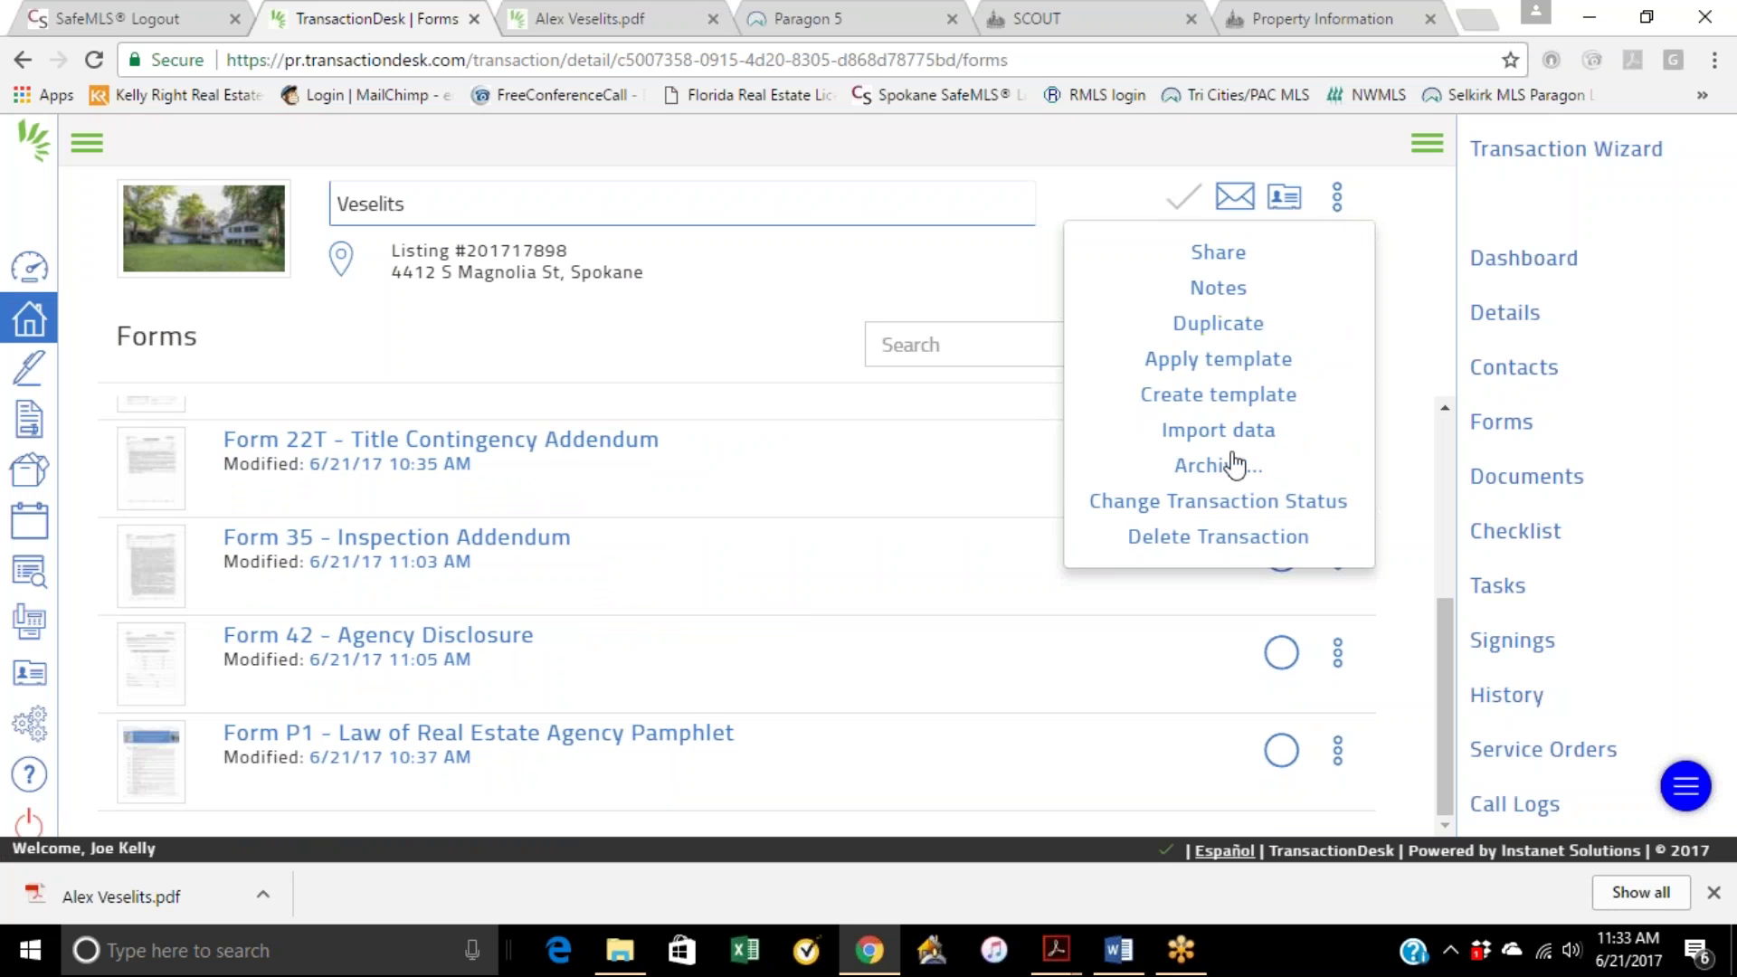
pyautogui.click(998, 466)
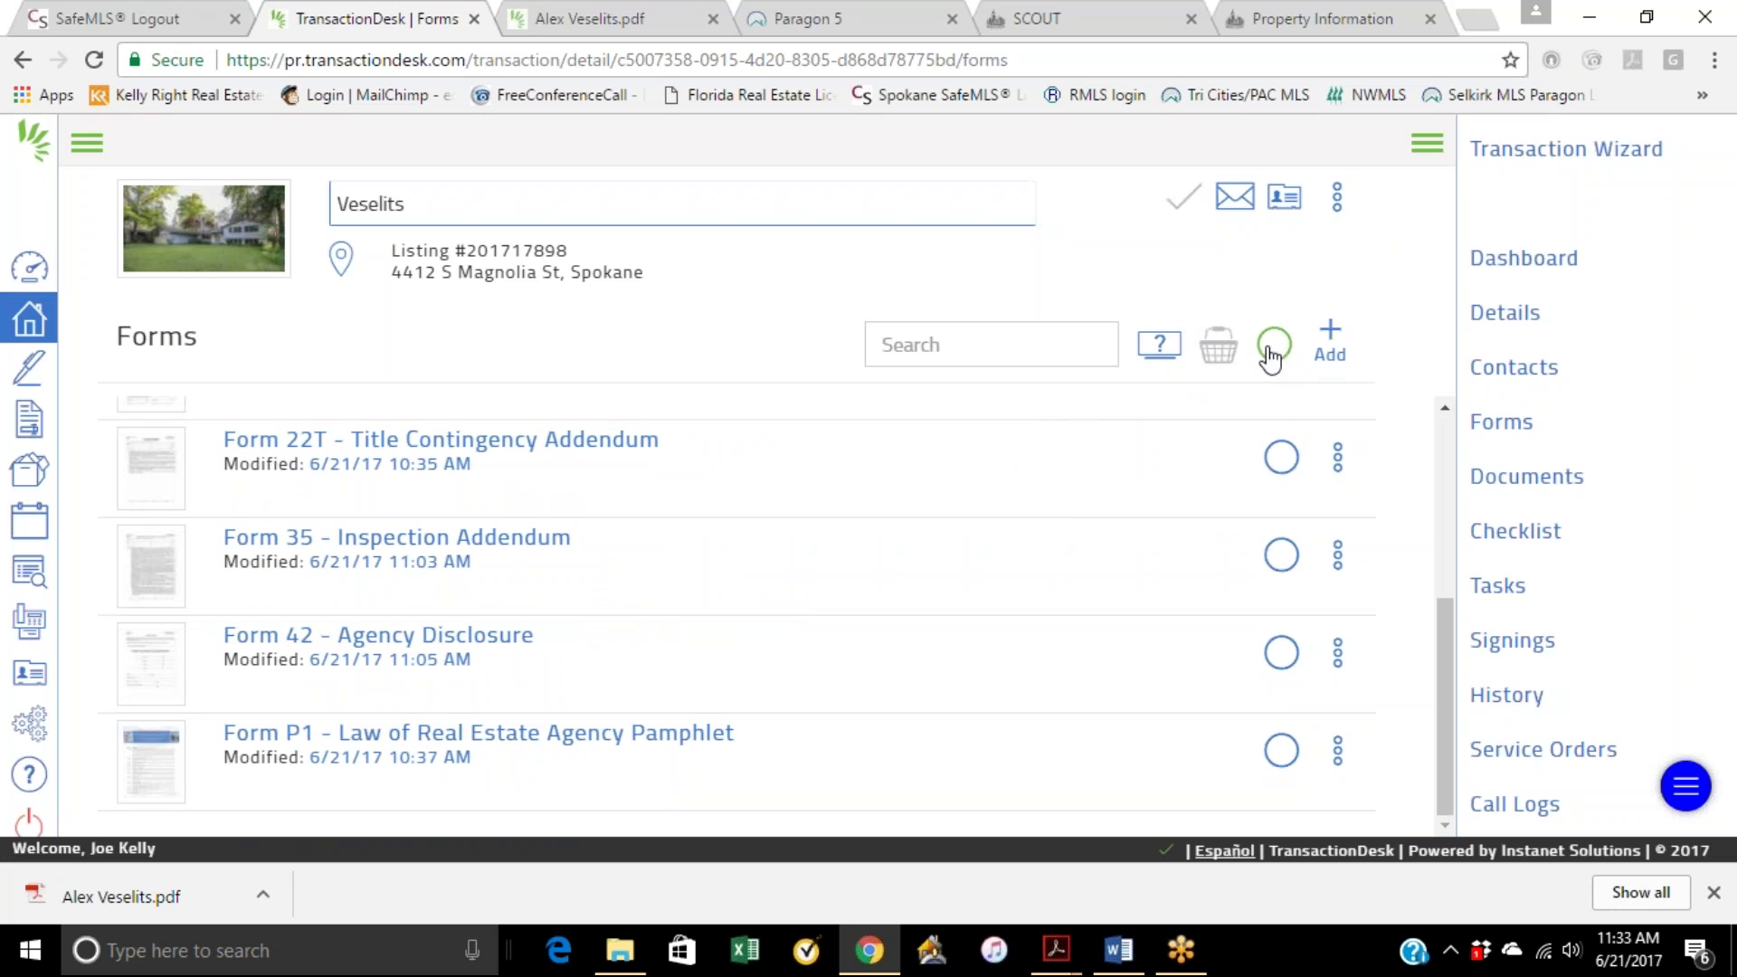
pyautogui.click(256, 441)
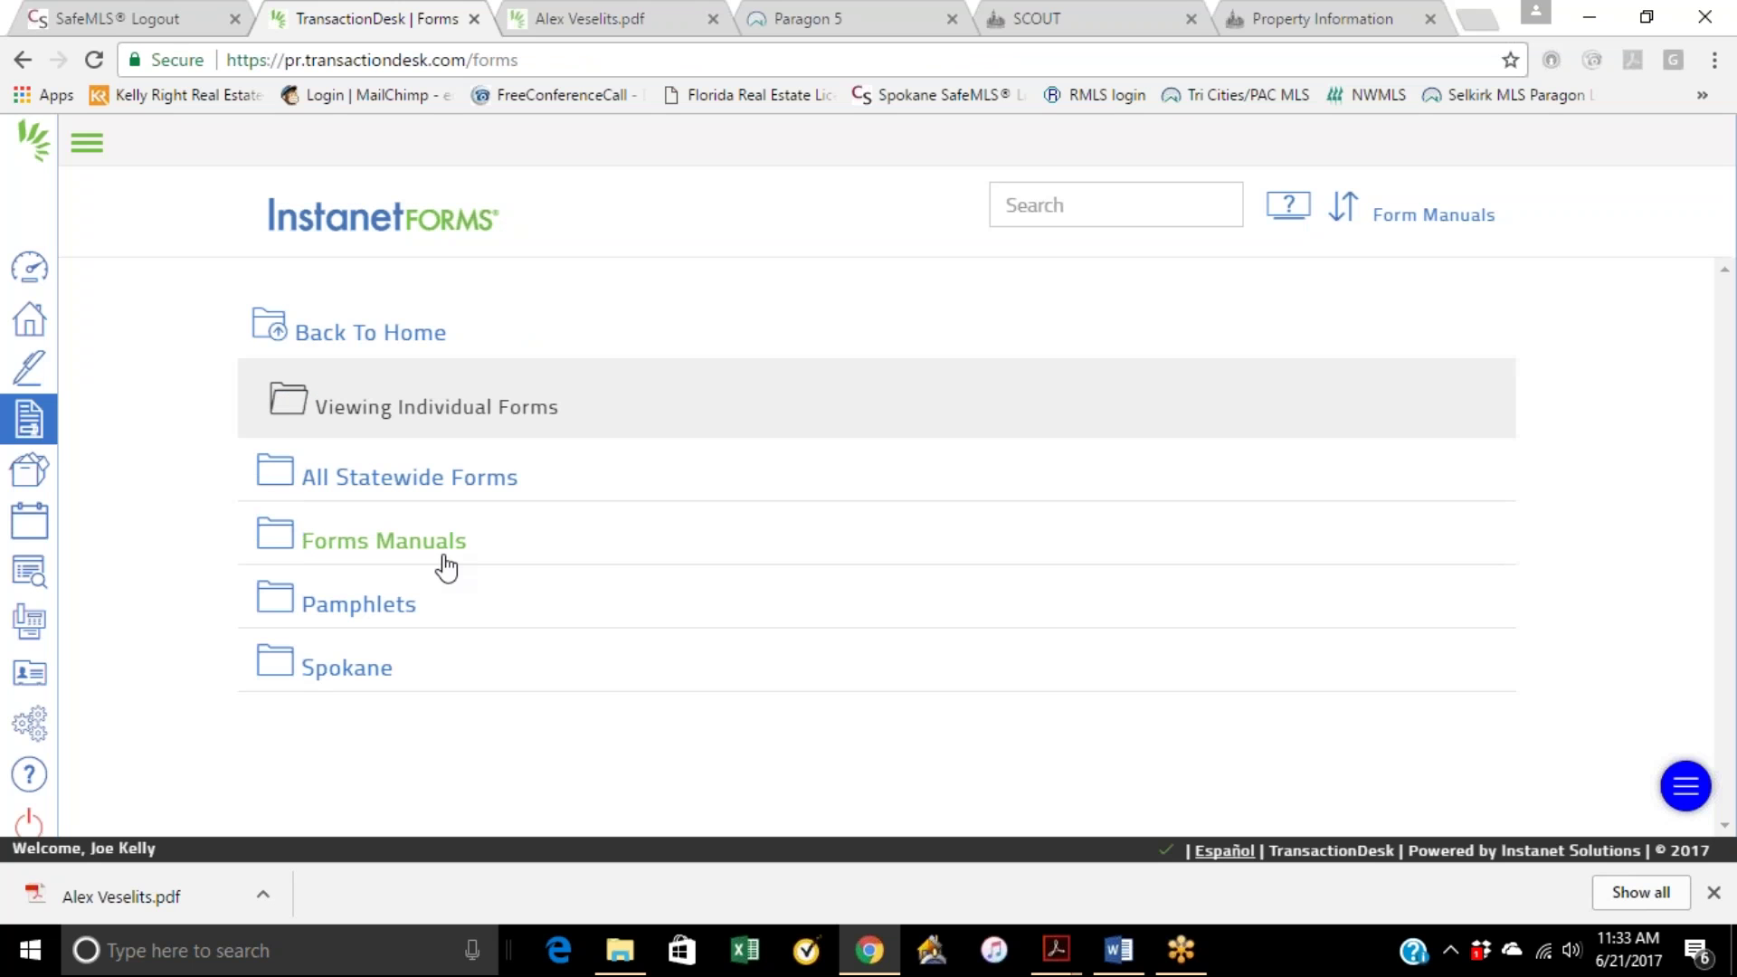
# Step: Return to the agent dashboard and open DocBox, showing Inbox, My Folders, Shared Documents and Transaction Folder
pyautogui.click(374, 343)
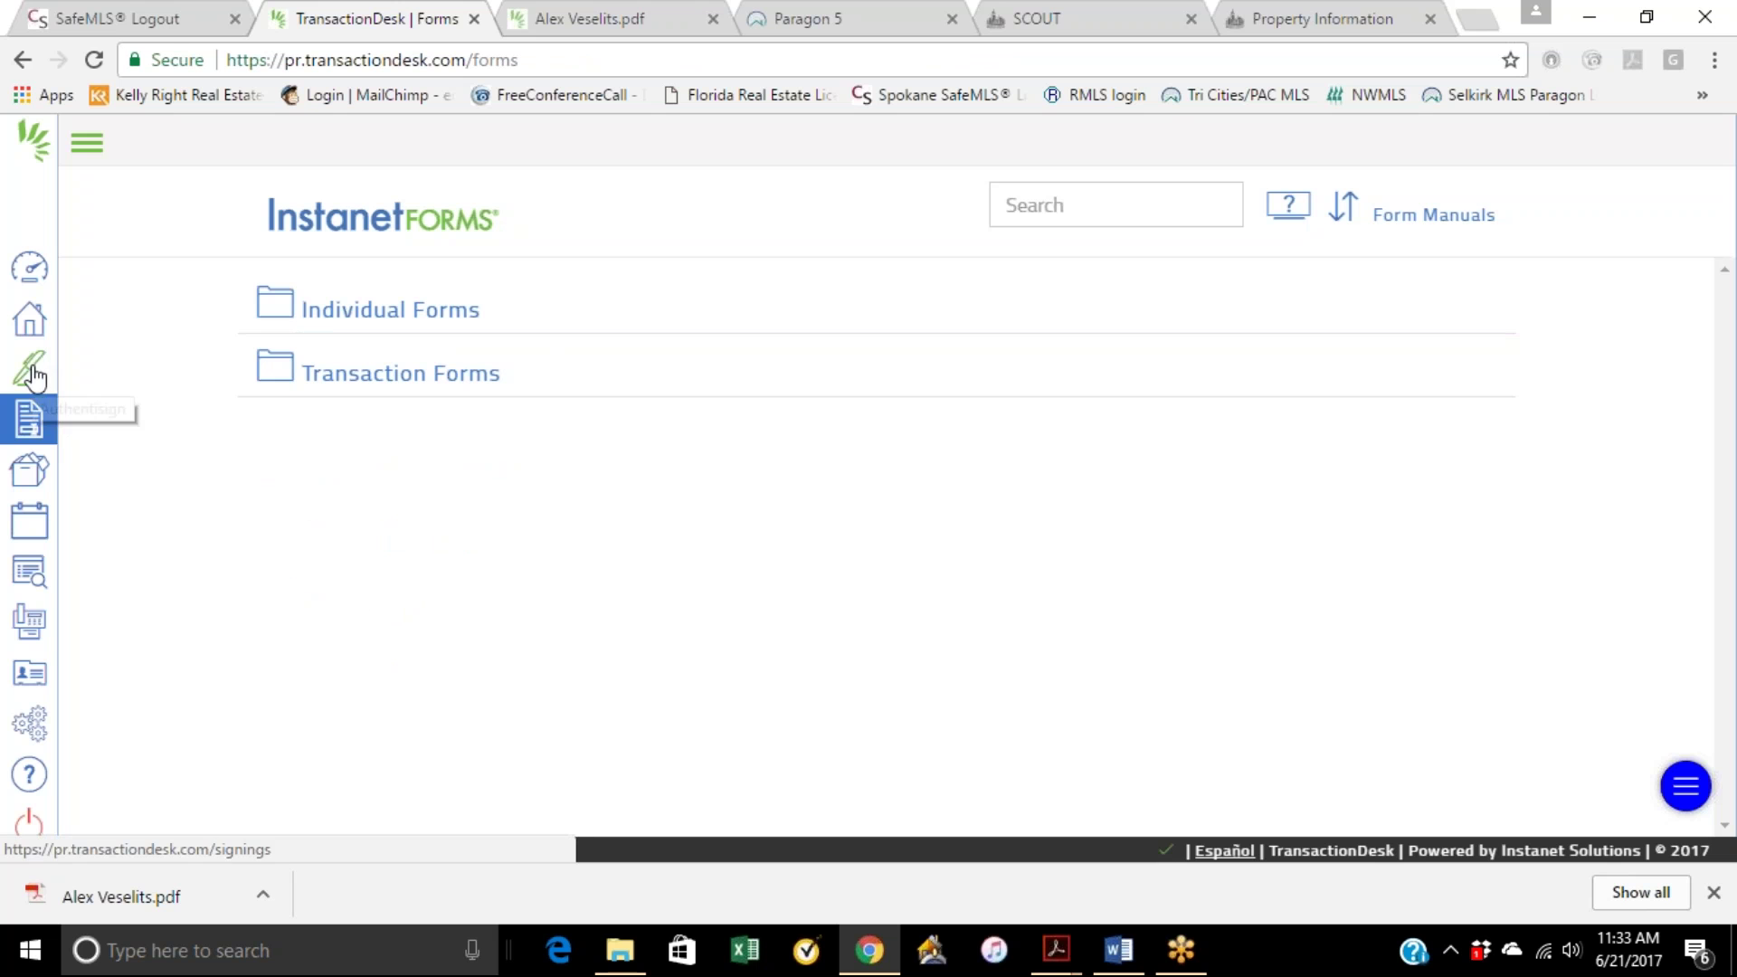
pyautogui.click(29, 268)
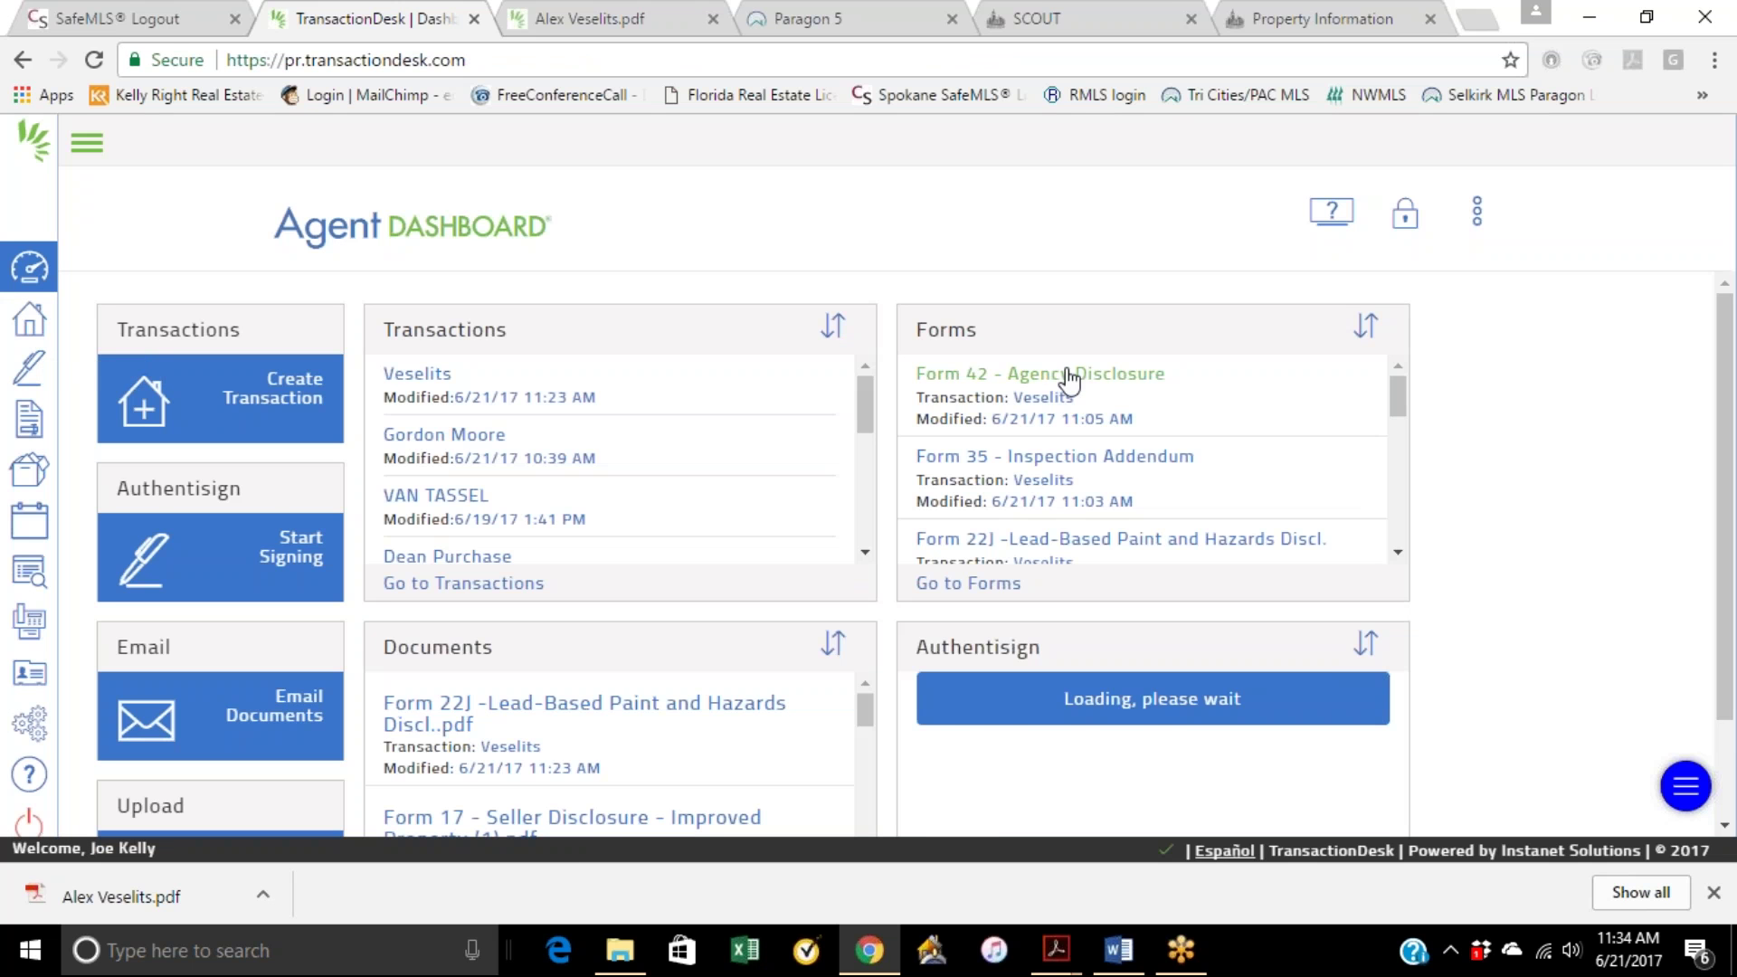
pyautogui.scroll(-2, 803, 630)
pyautogui.scroll(2, 725, 570)
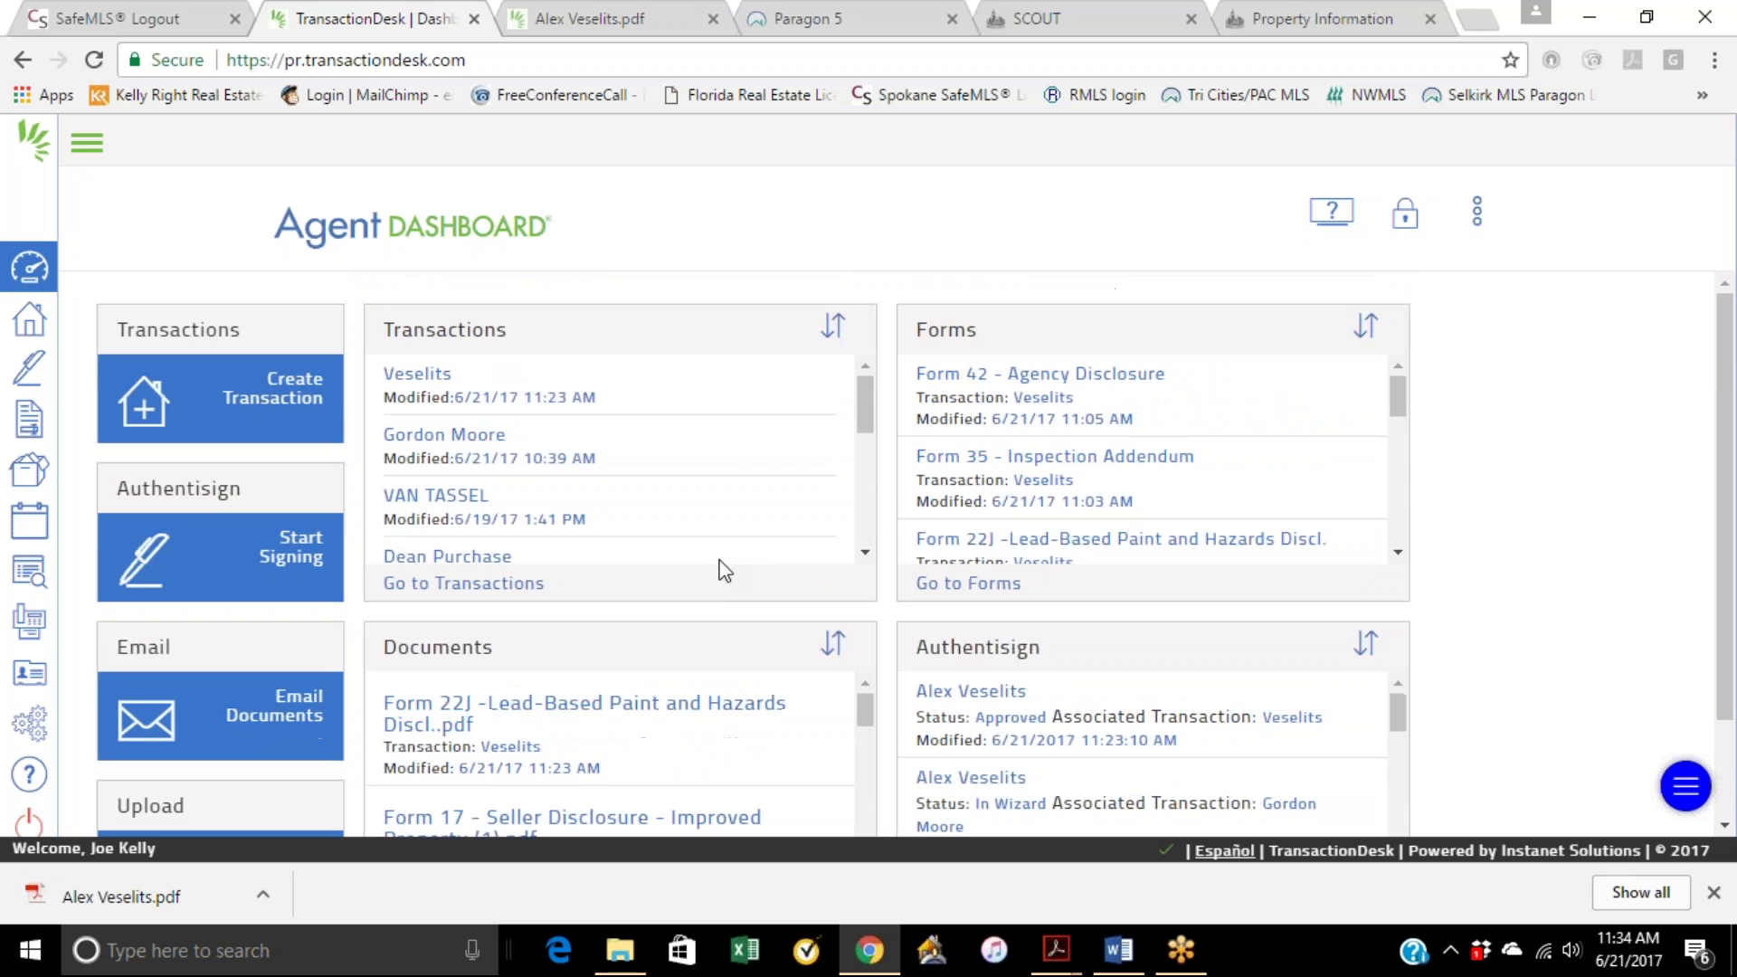
pyautogui.scroll(-5, 568, 452)
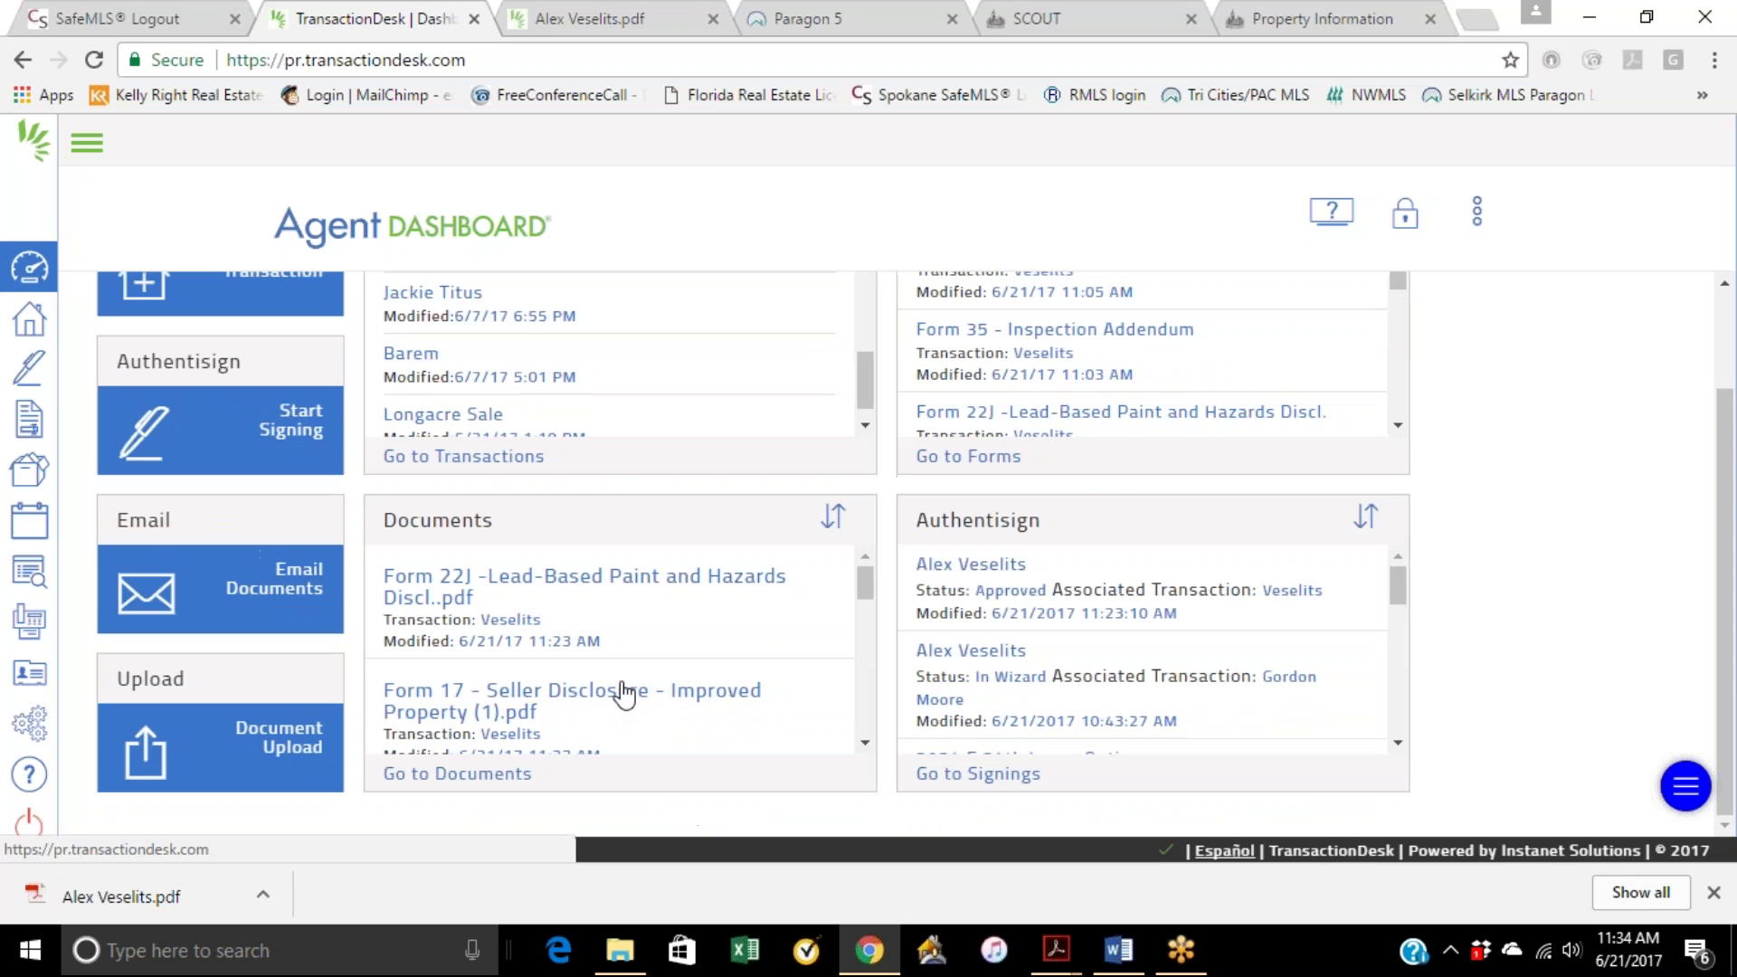
pyautogui.click(457, 773)
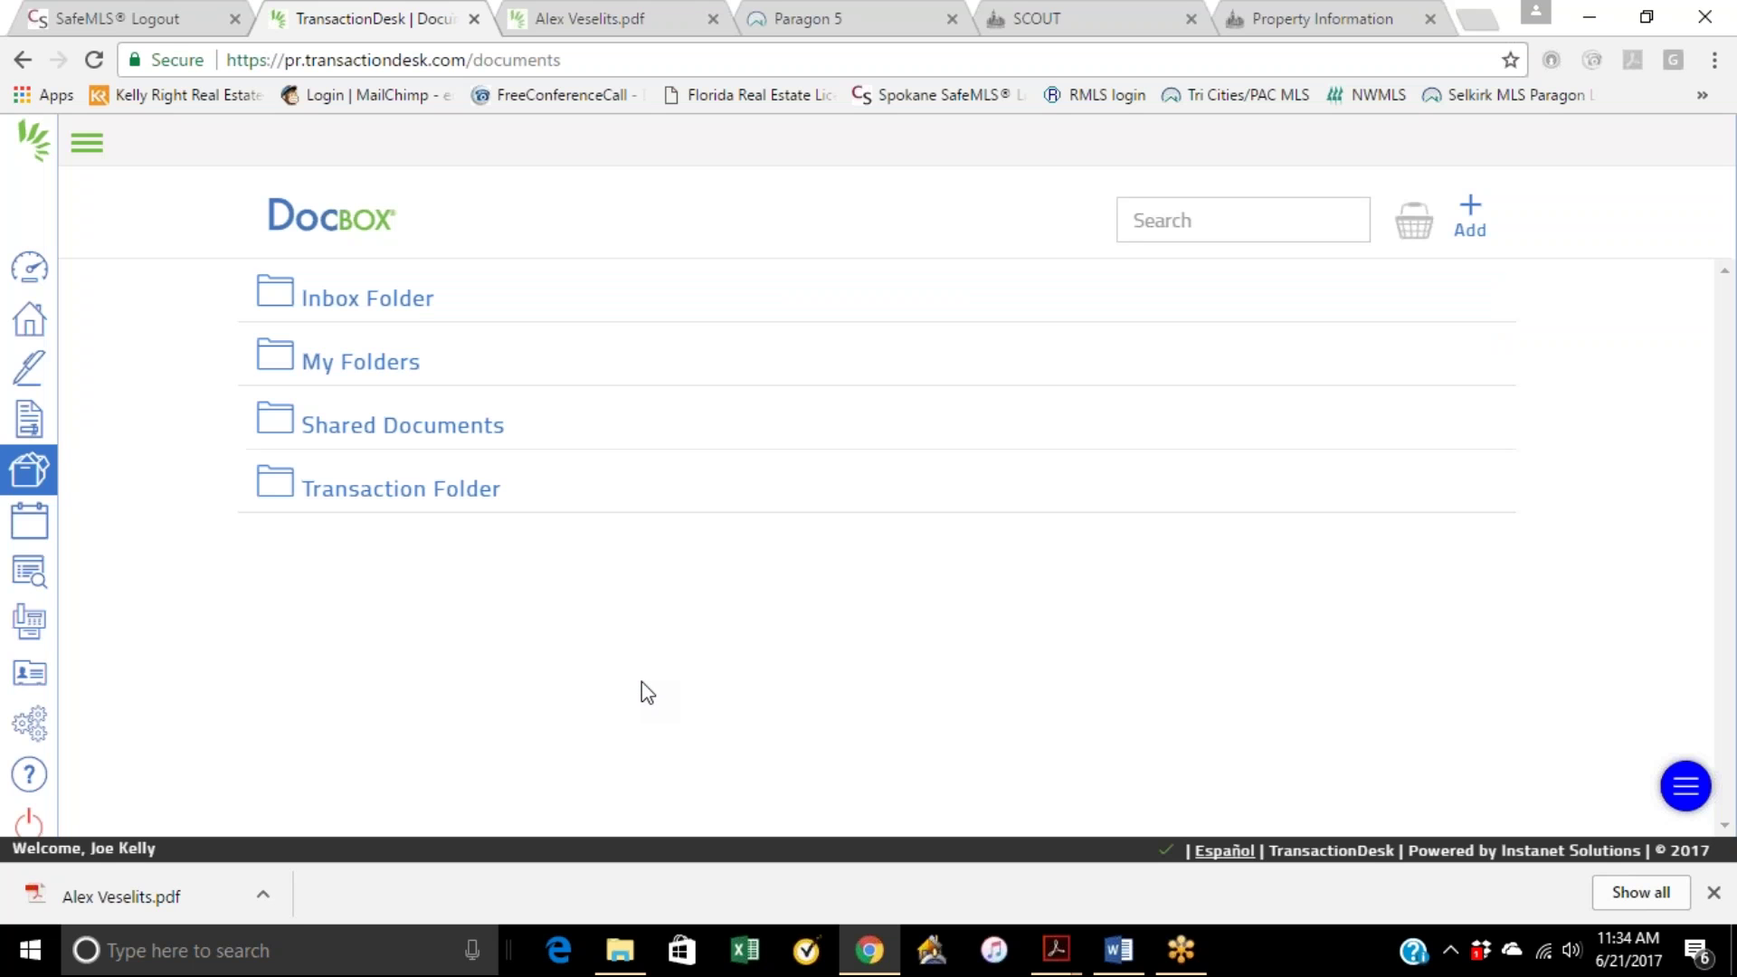
# Step: Browse DocBox's Add options, Transaction Folder and Forms, then open the transactions list
pyautogui.click(1475, 219)
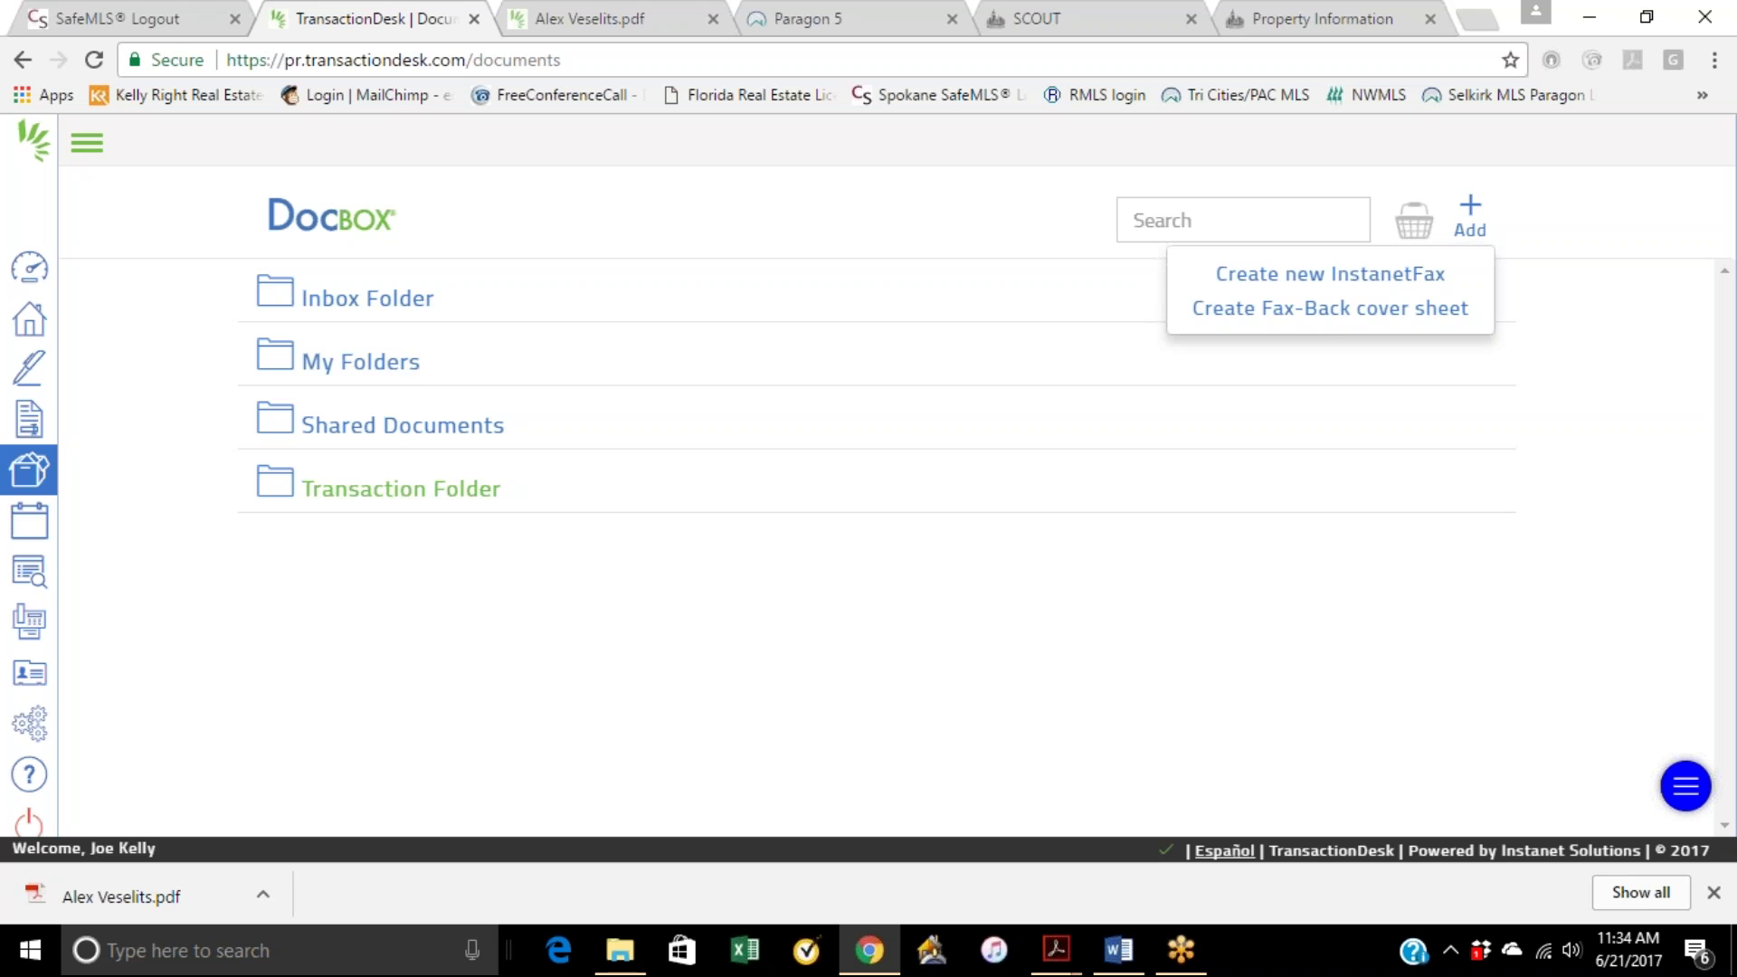
pyautogui.click(406, 493)
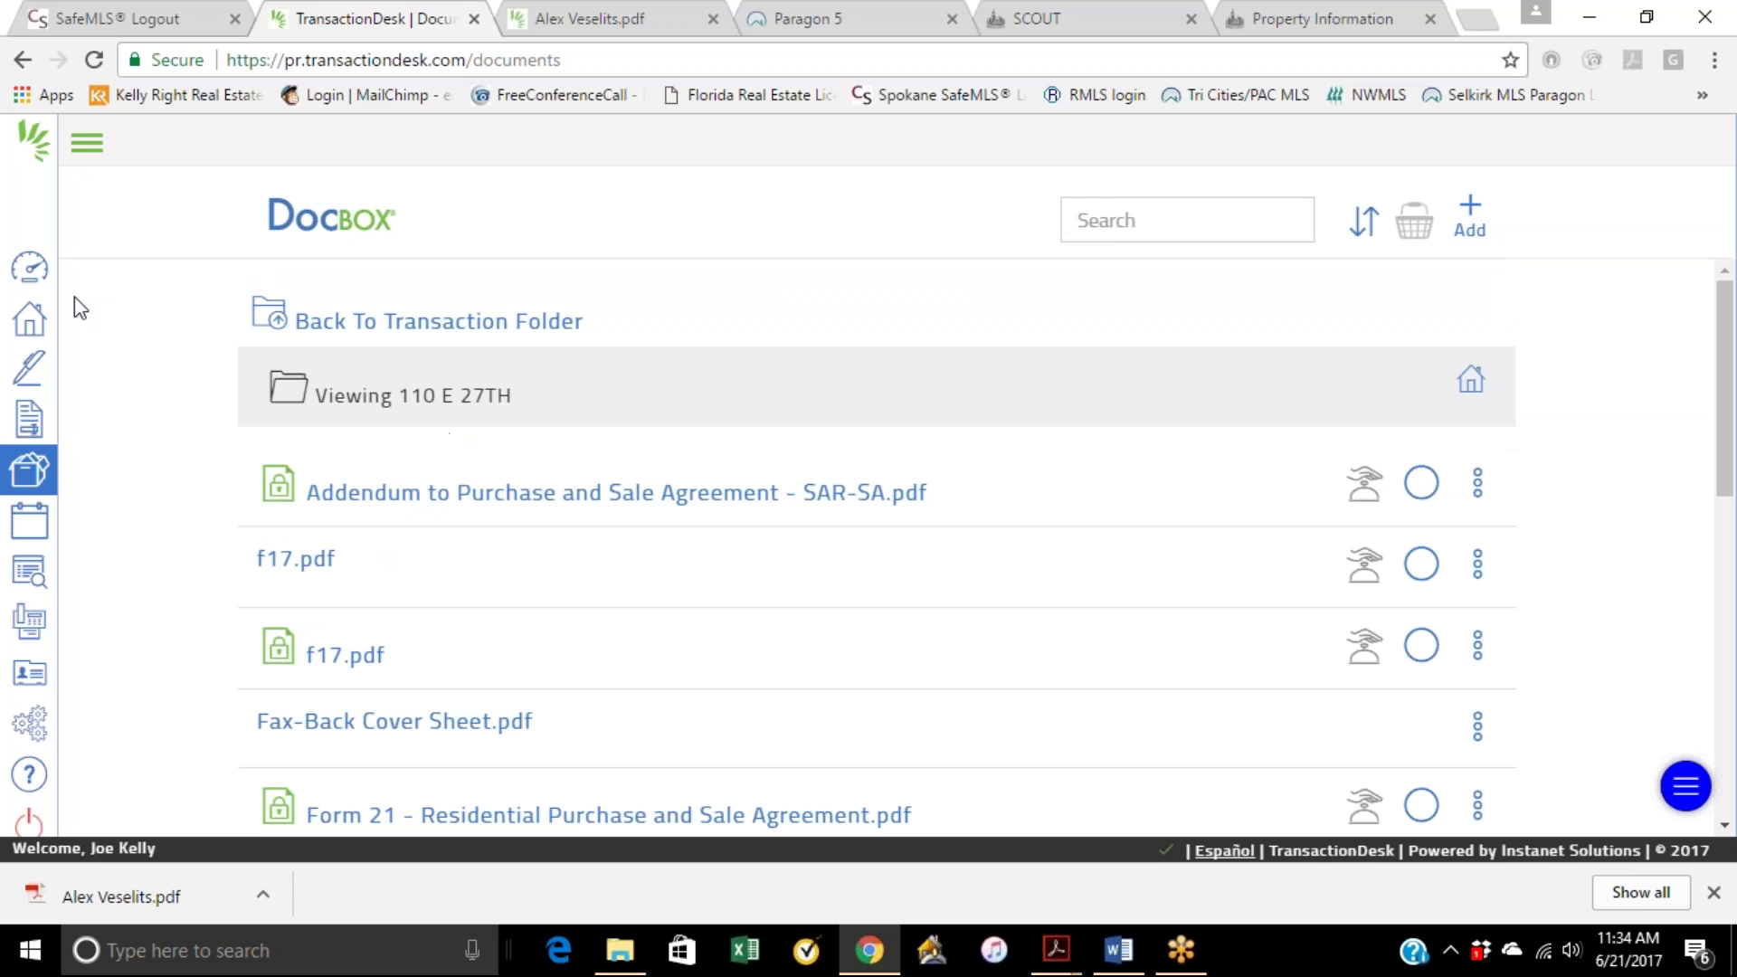
pyautogui.click(29, 419)
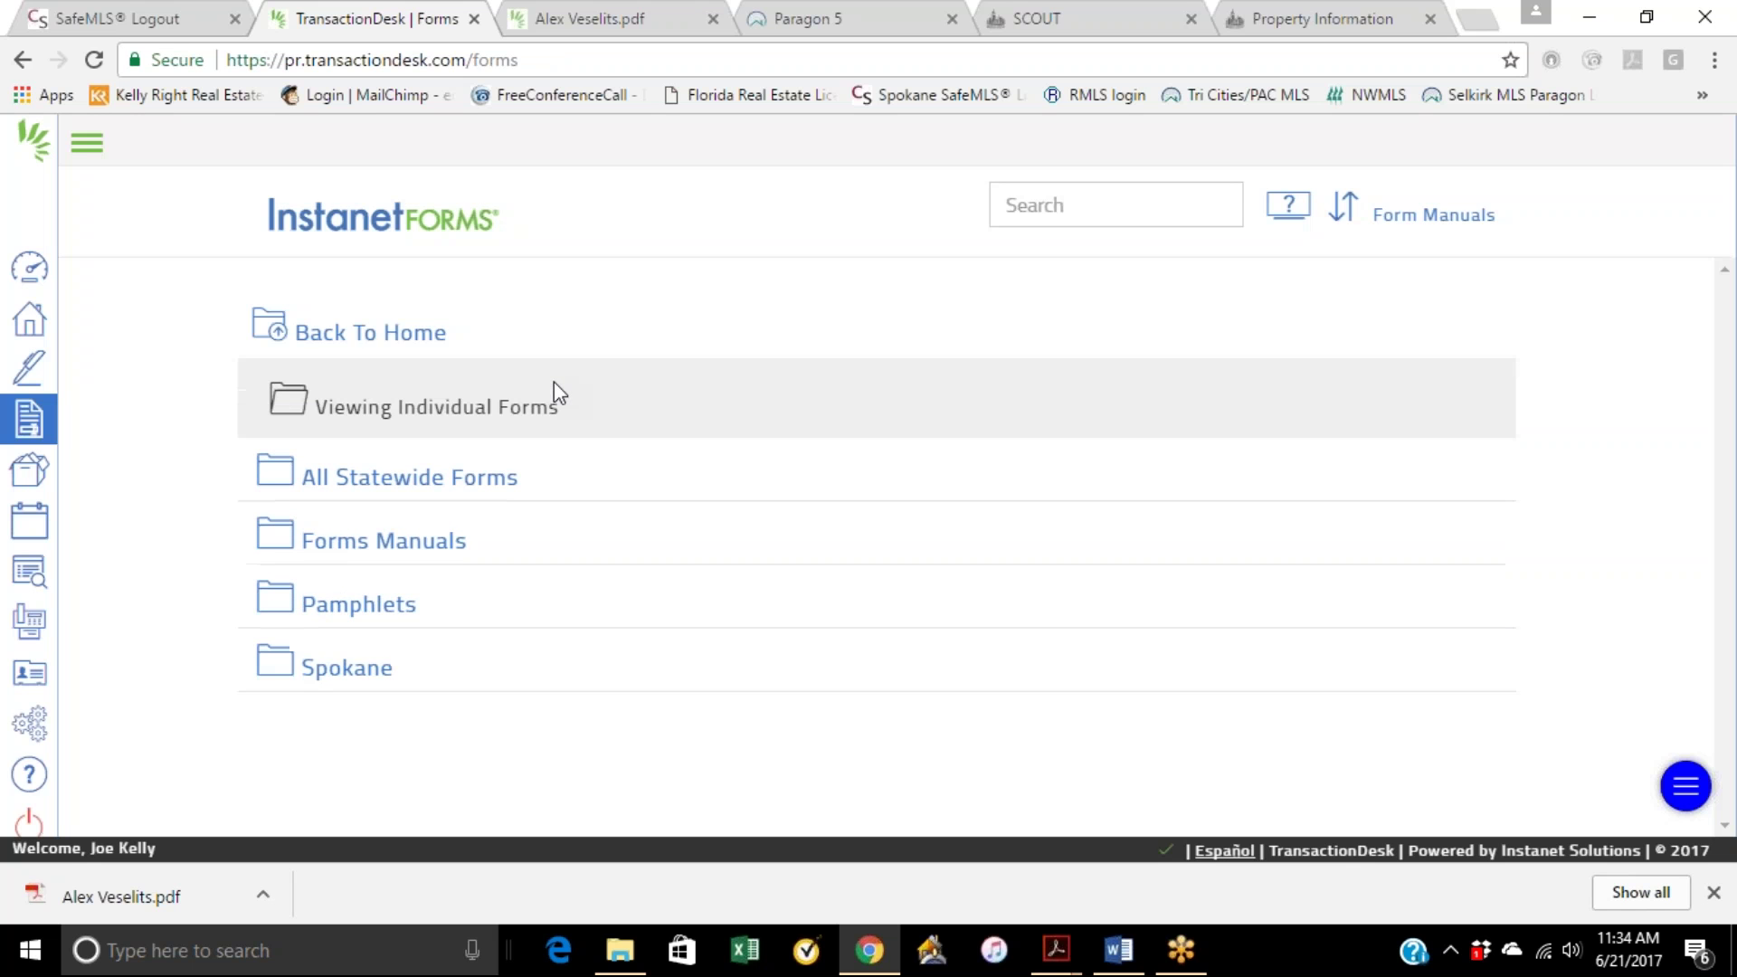
pyautogui.click(29, 318)
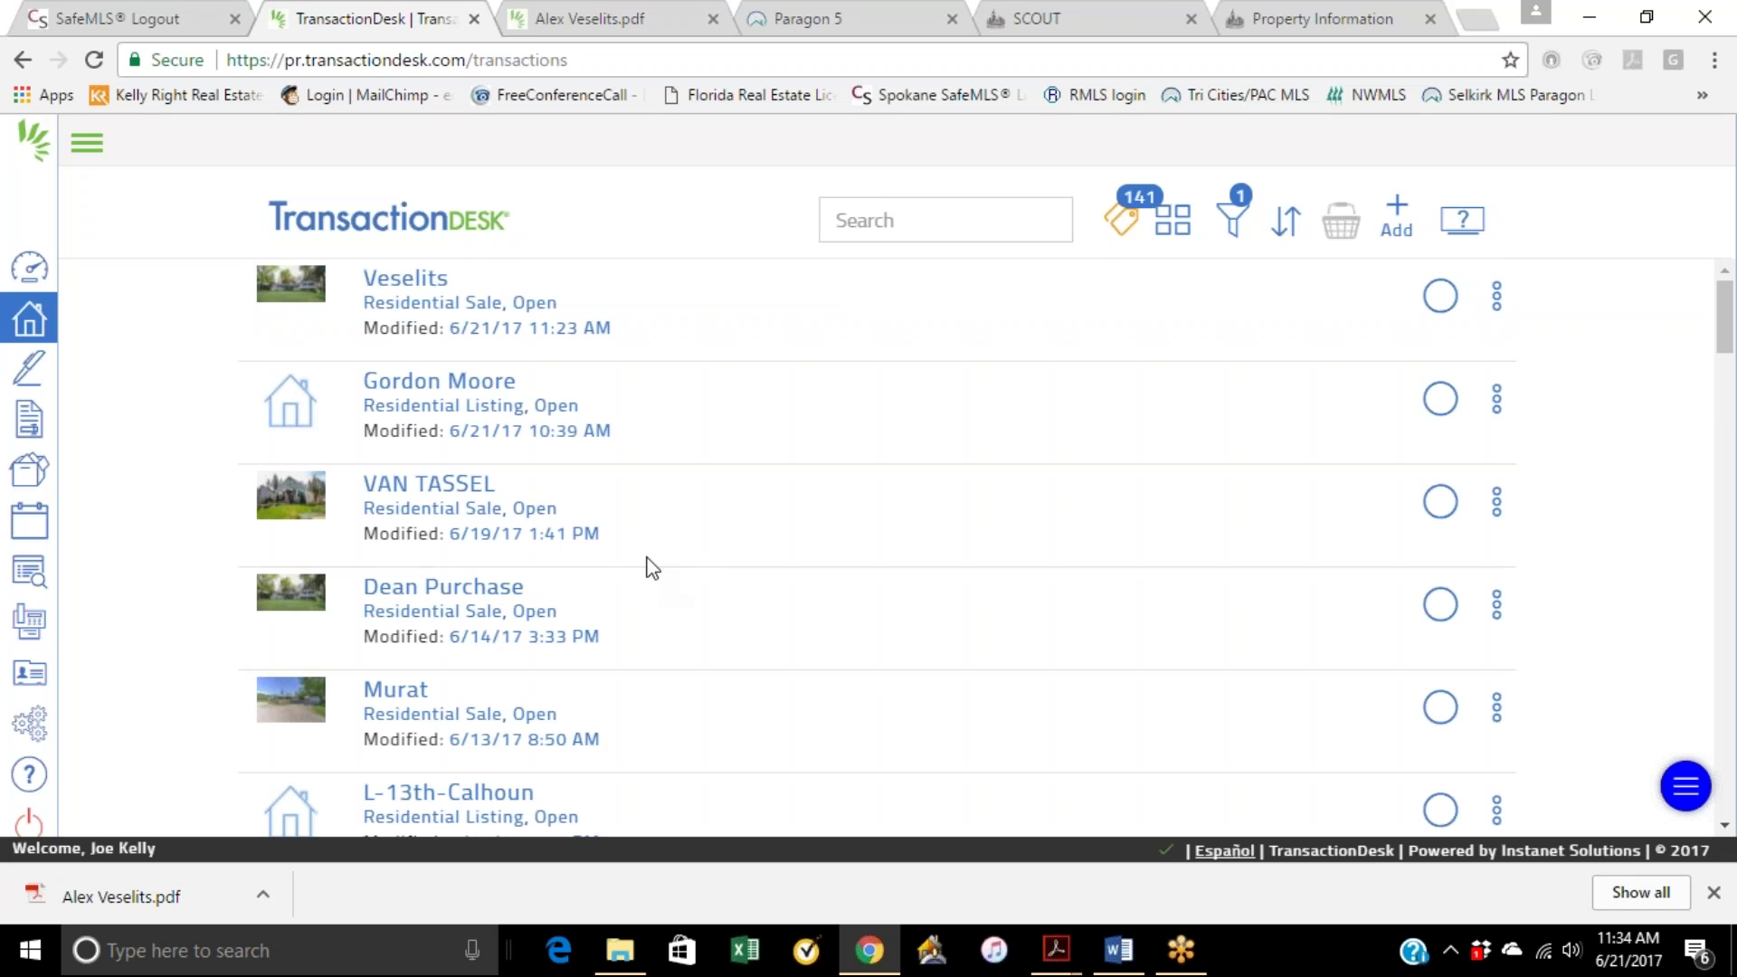
# Step: Open the Veselits transaction, show its widget tiles, then go back to the Agent Dashboard
pyautogui.click(541, 275)
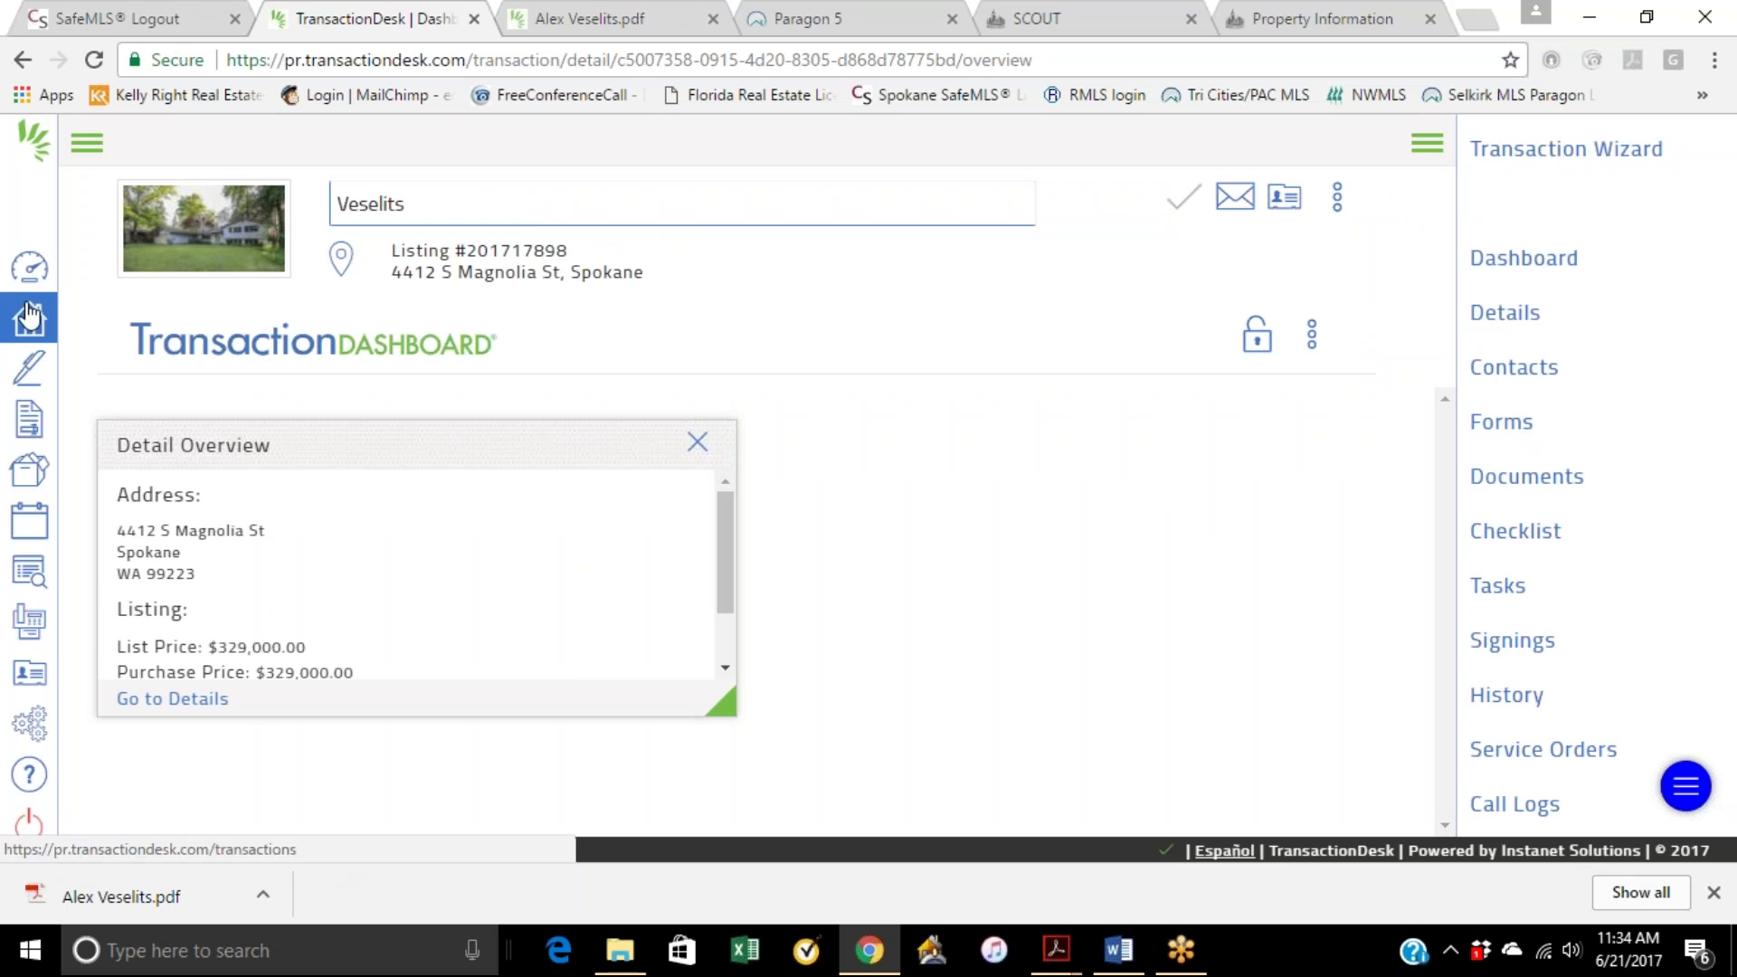
pyautogui.click(1311, 341)
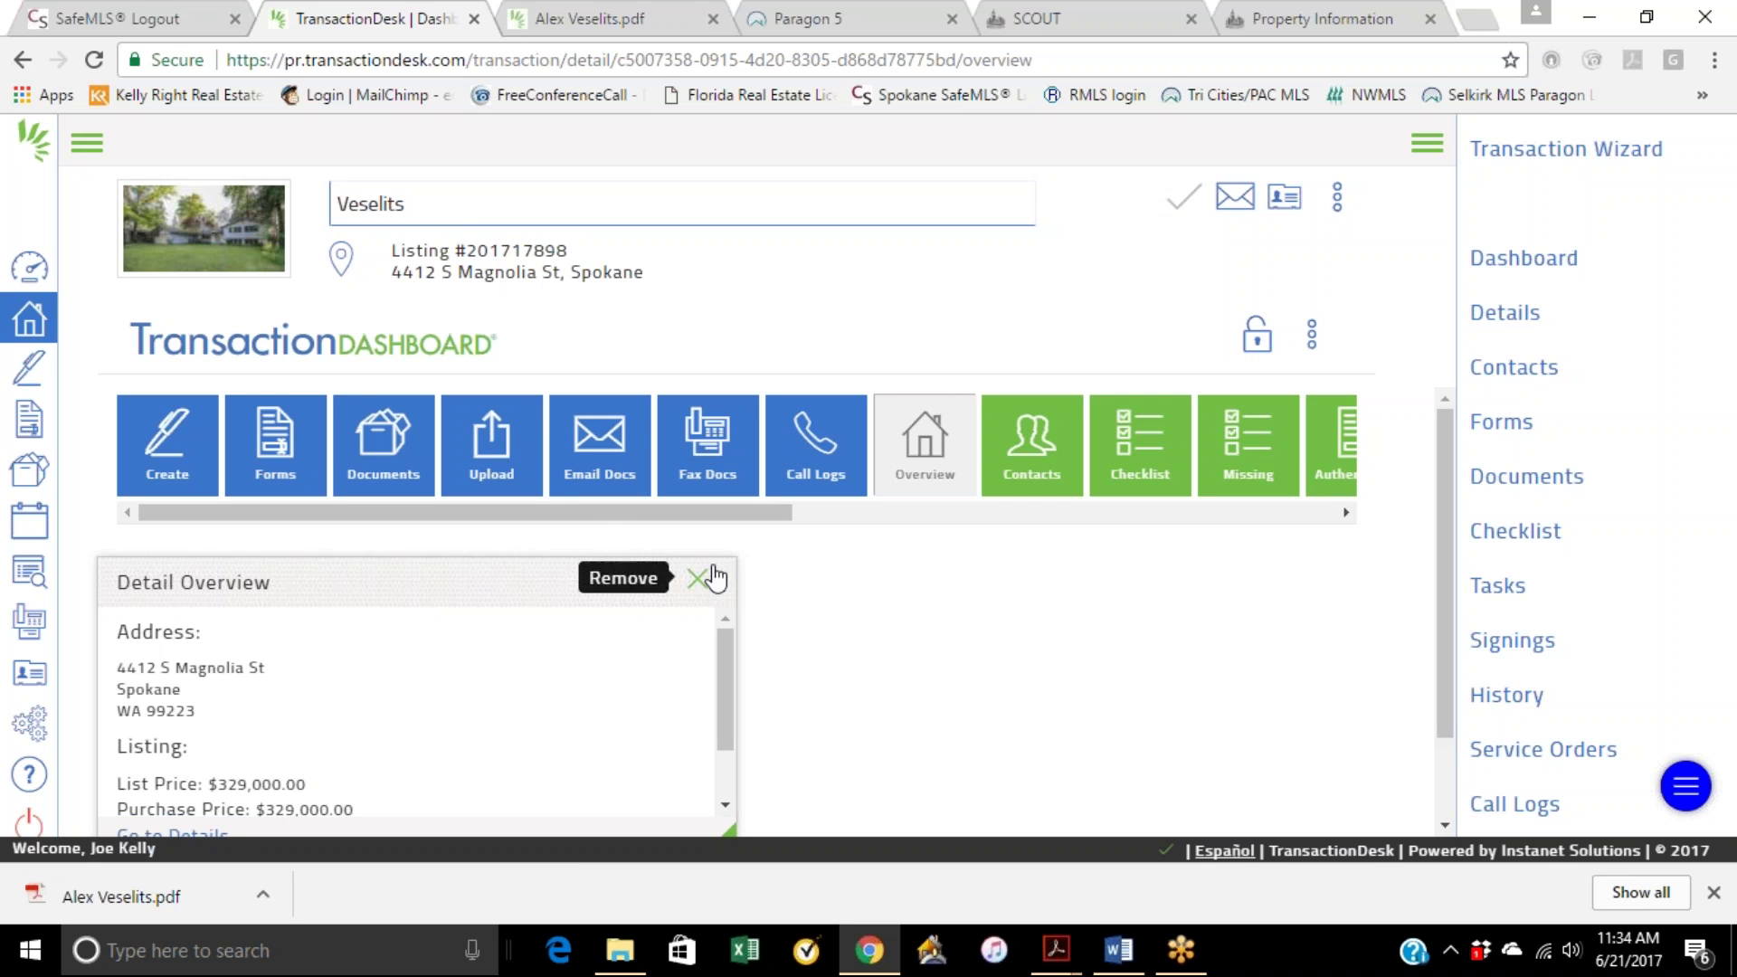
pyautogui.click(30, 290)
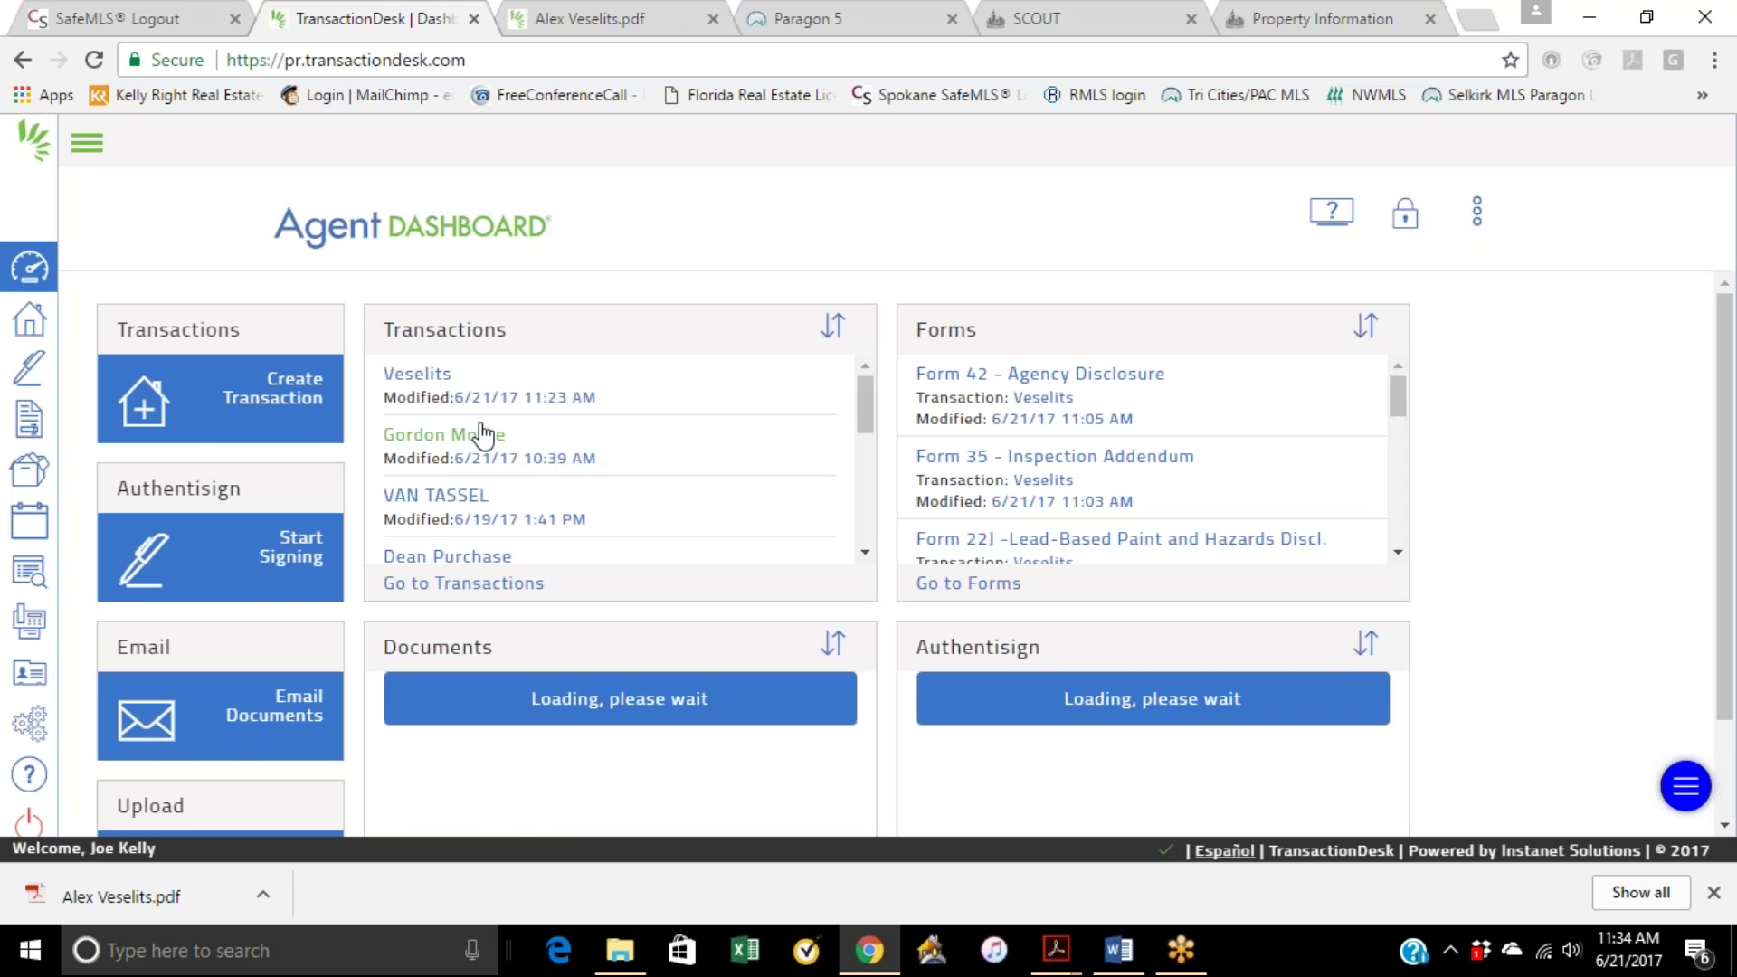
# Step: Open the Veselits transaction's Documents page and choose Add new document to bring up the upload dialog
pyautogui.click(438, 381)
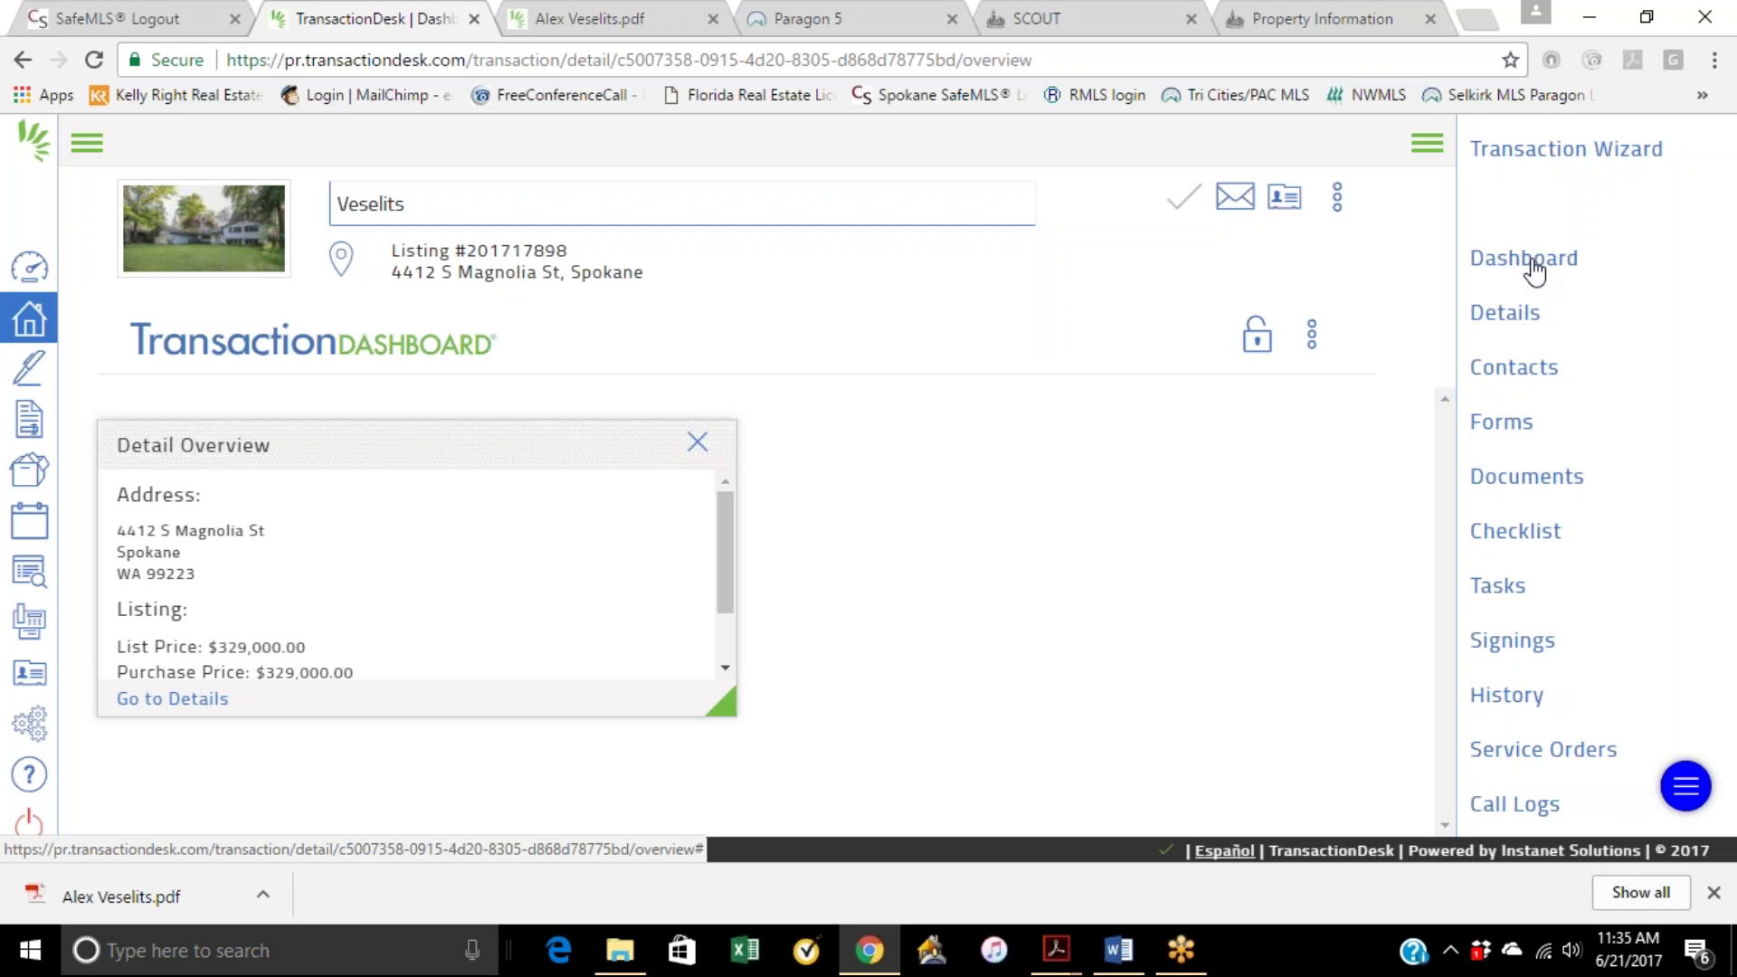
pyautogui.click(1501, 318)
pyautogui.scroll(-7, 912, 534)
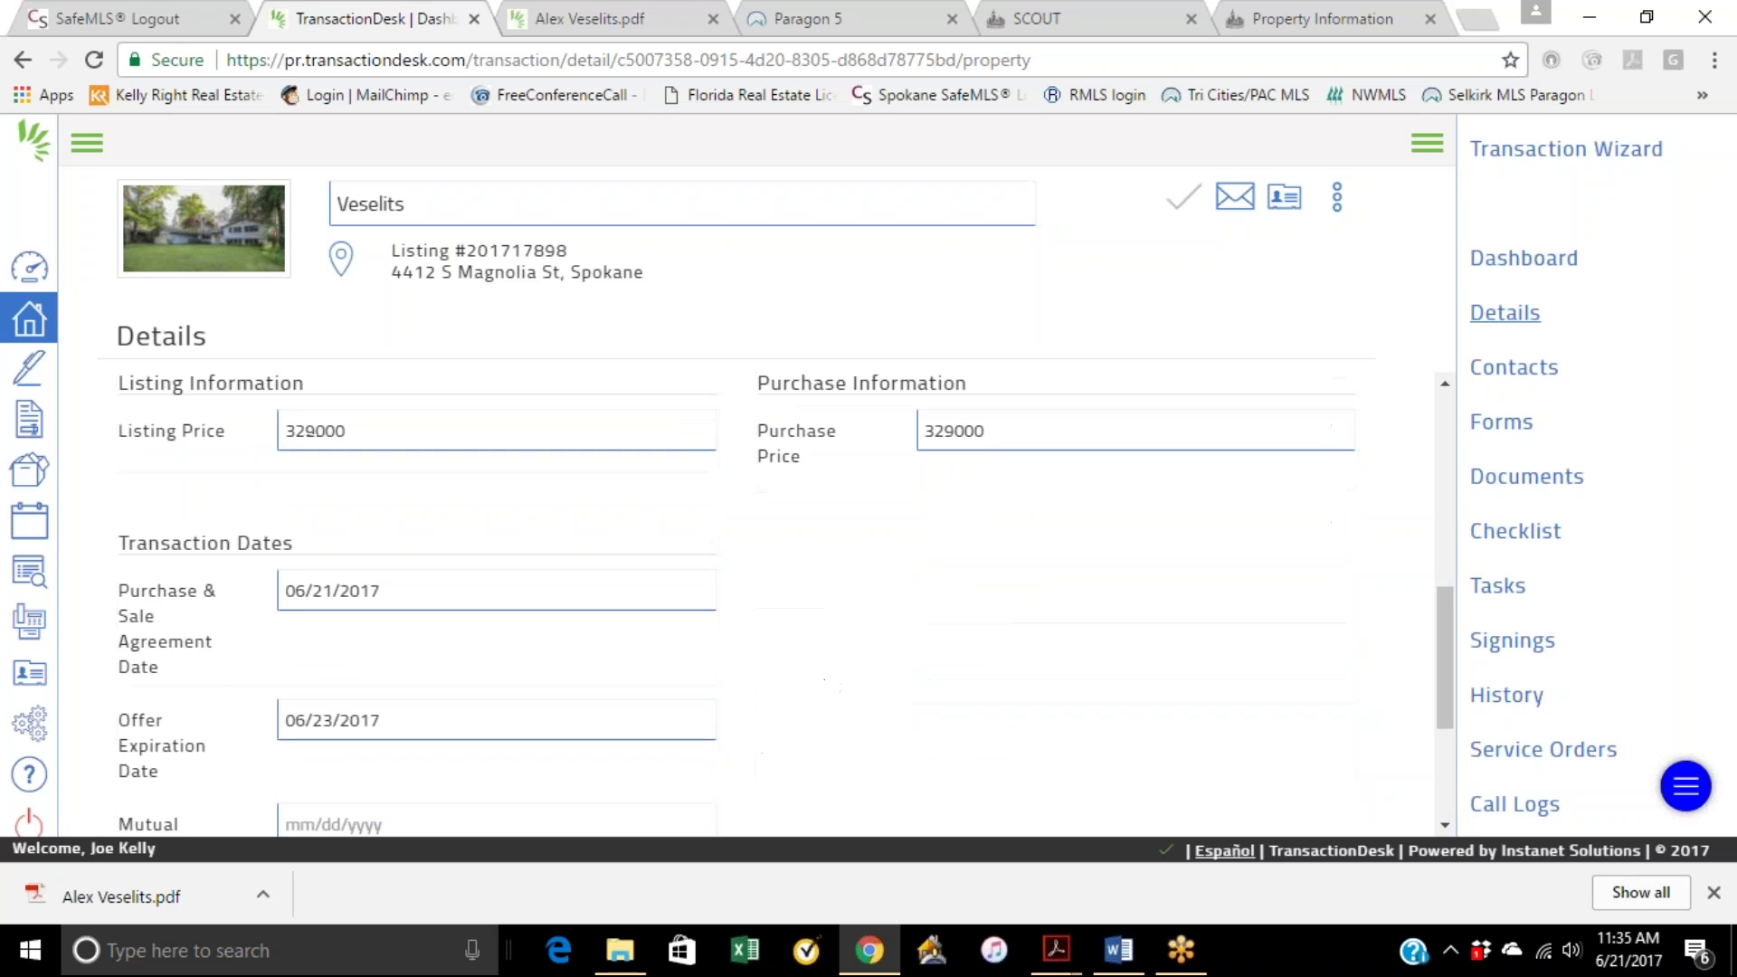
pyautogui.scroll(-10, 907, 542)
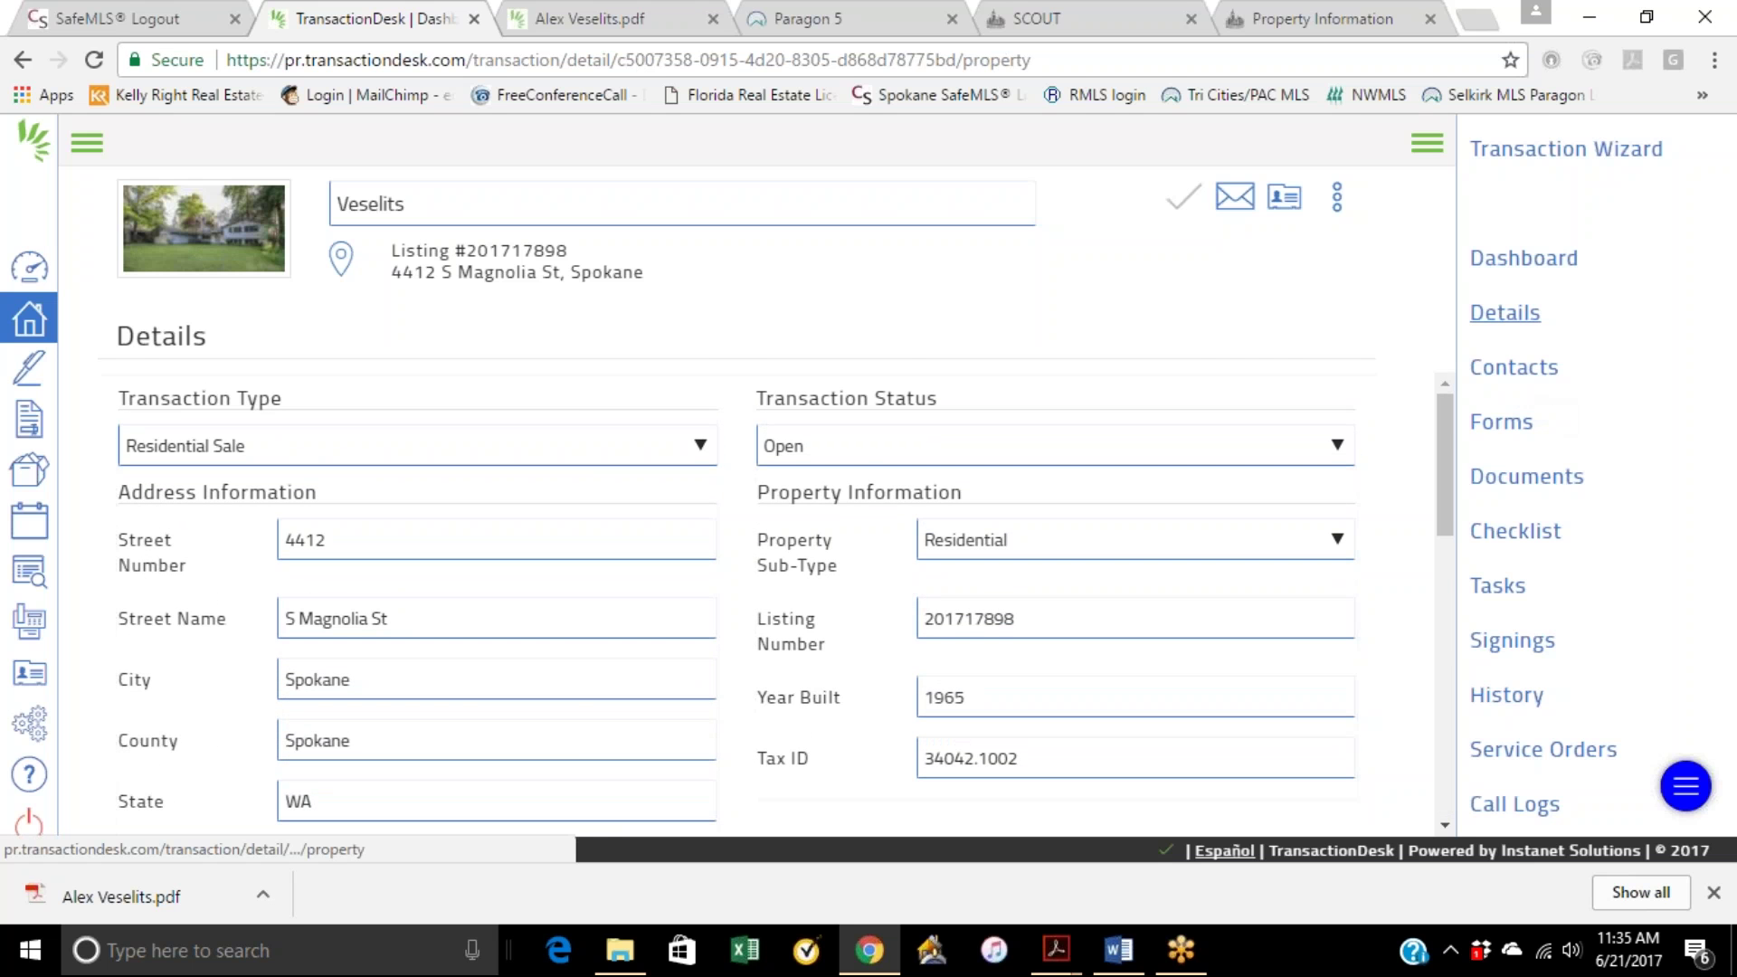
pyautogui.click(1503, 491)
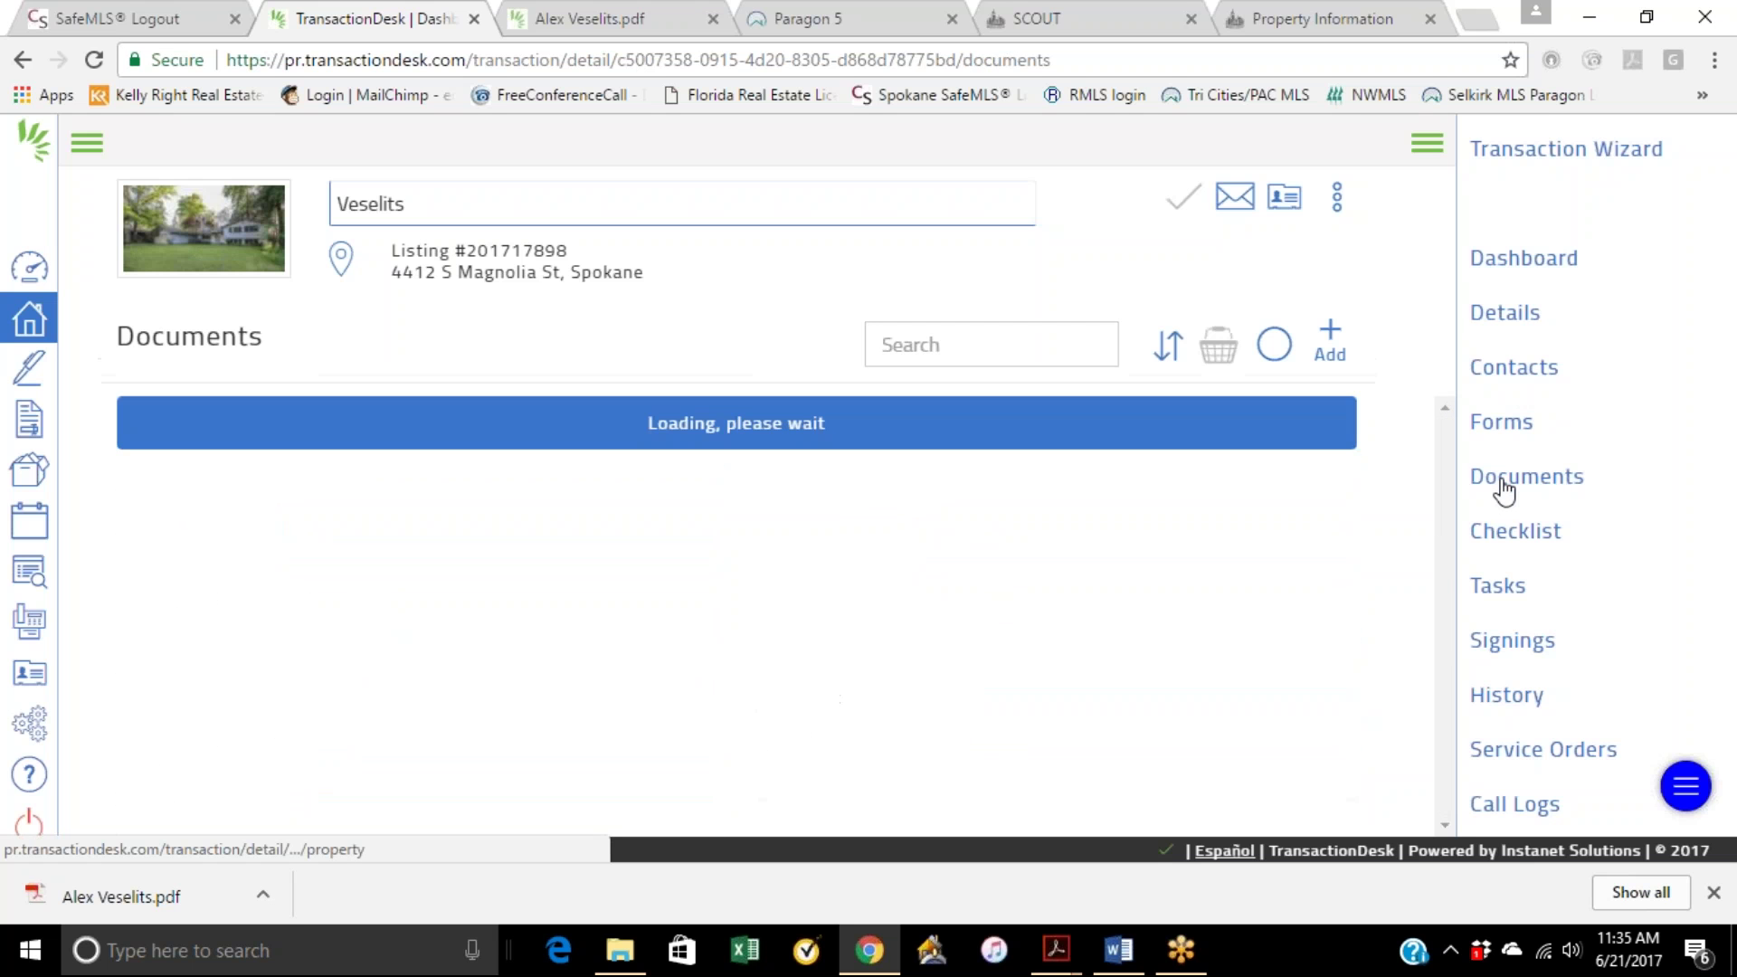
pyautogui.scroll(-6, 1050, 577)
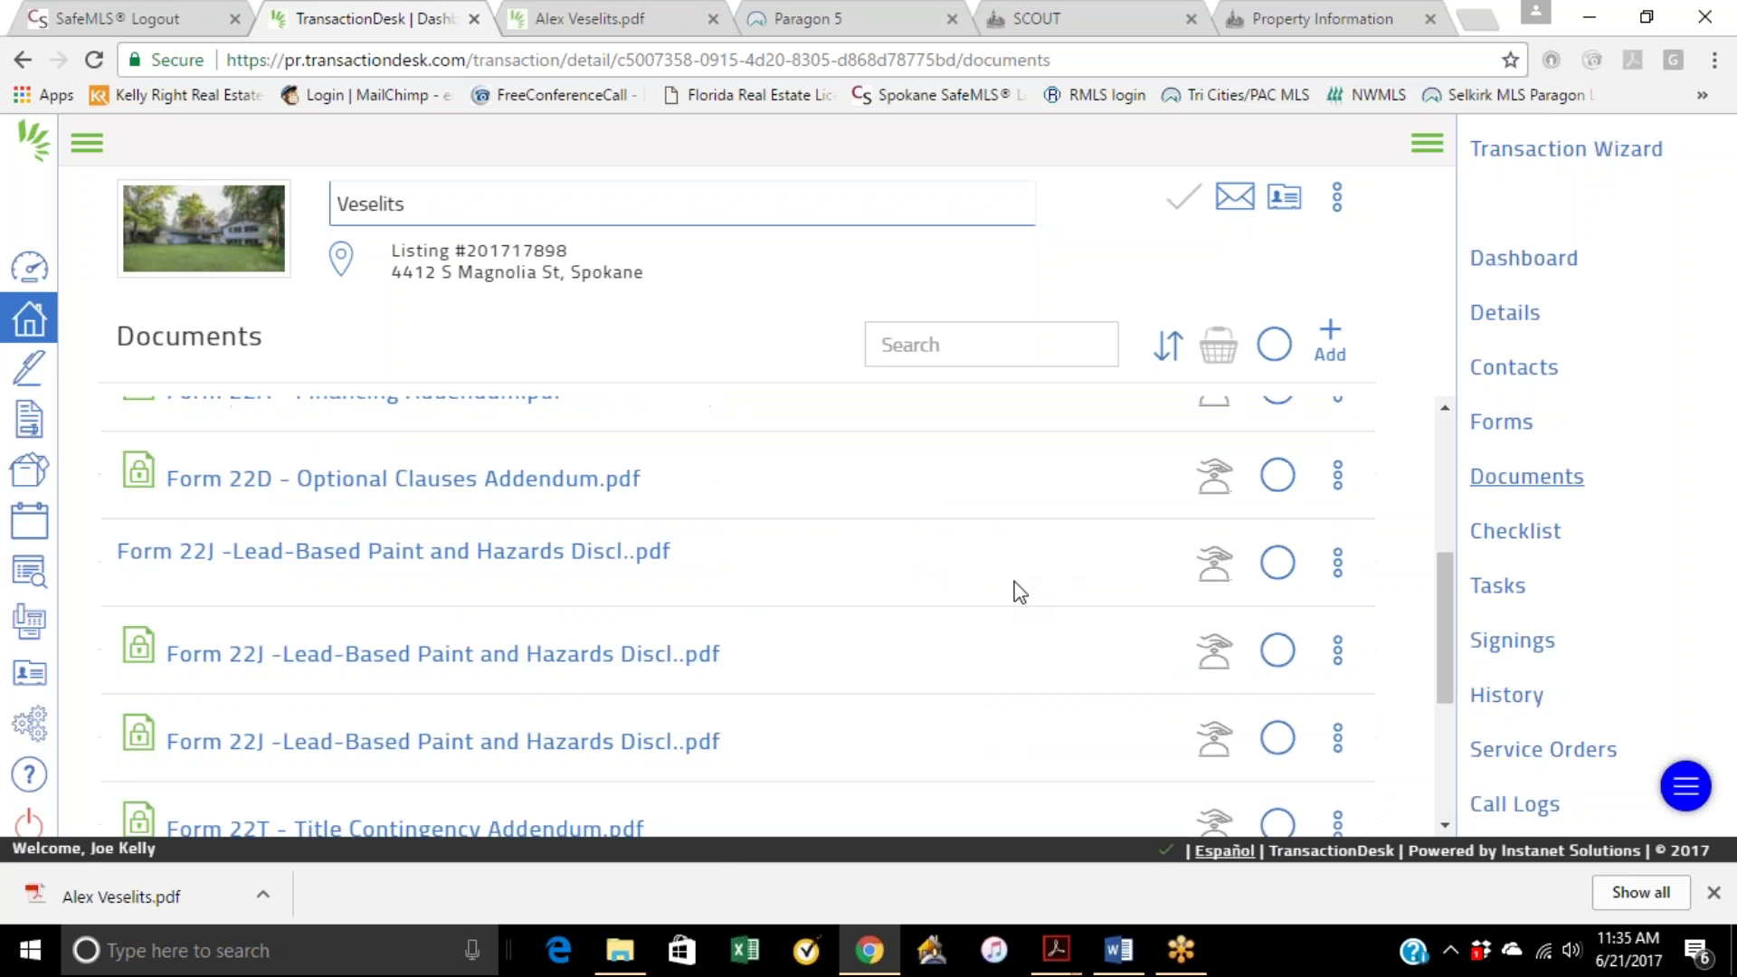
pyautogui.scroll(6, 1047, 568)
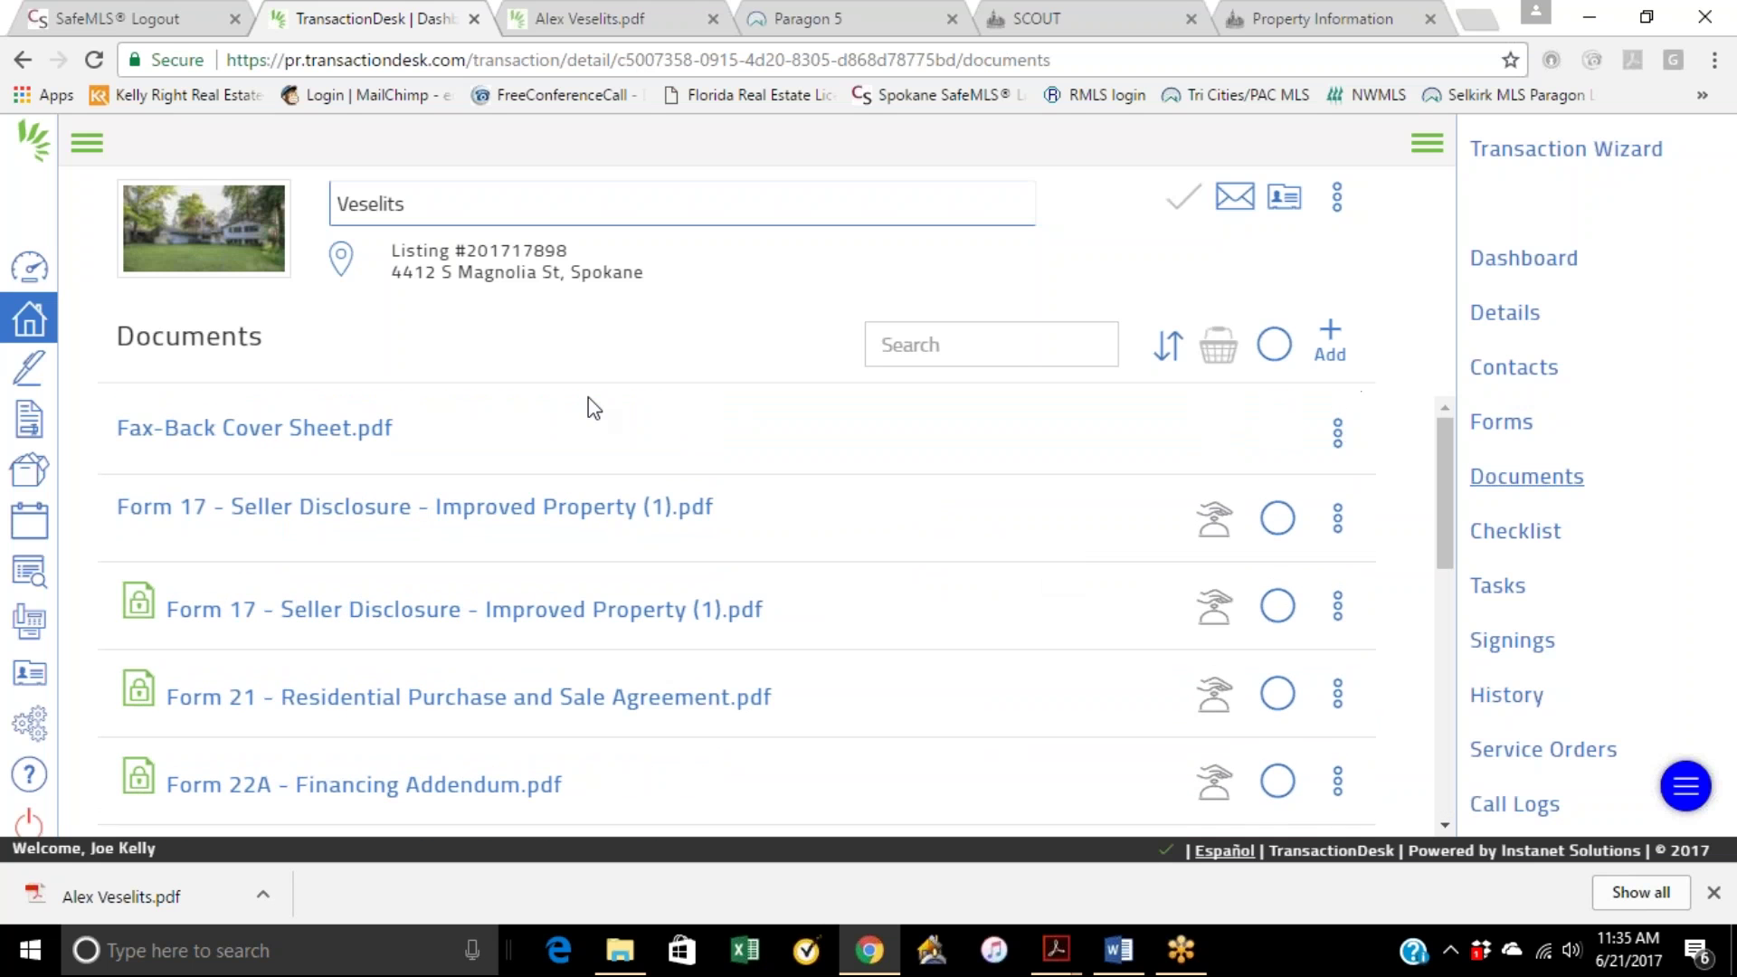
pyautogui.click(1331, 337)
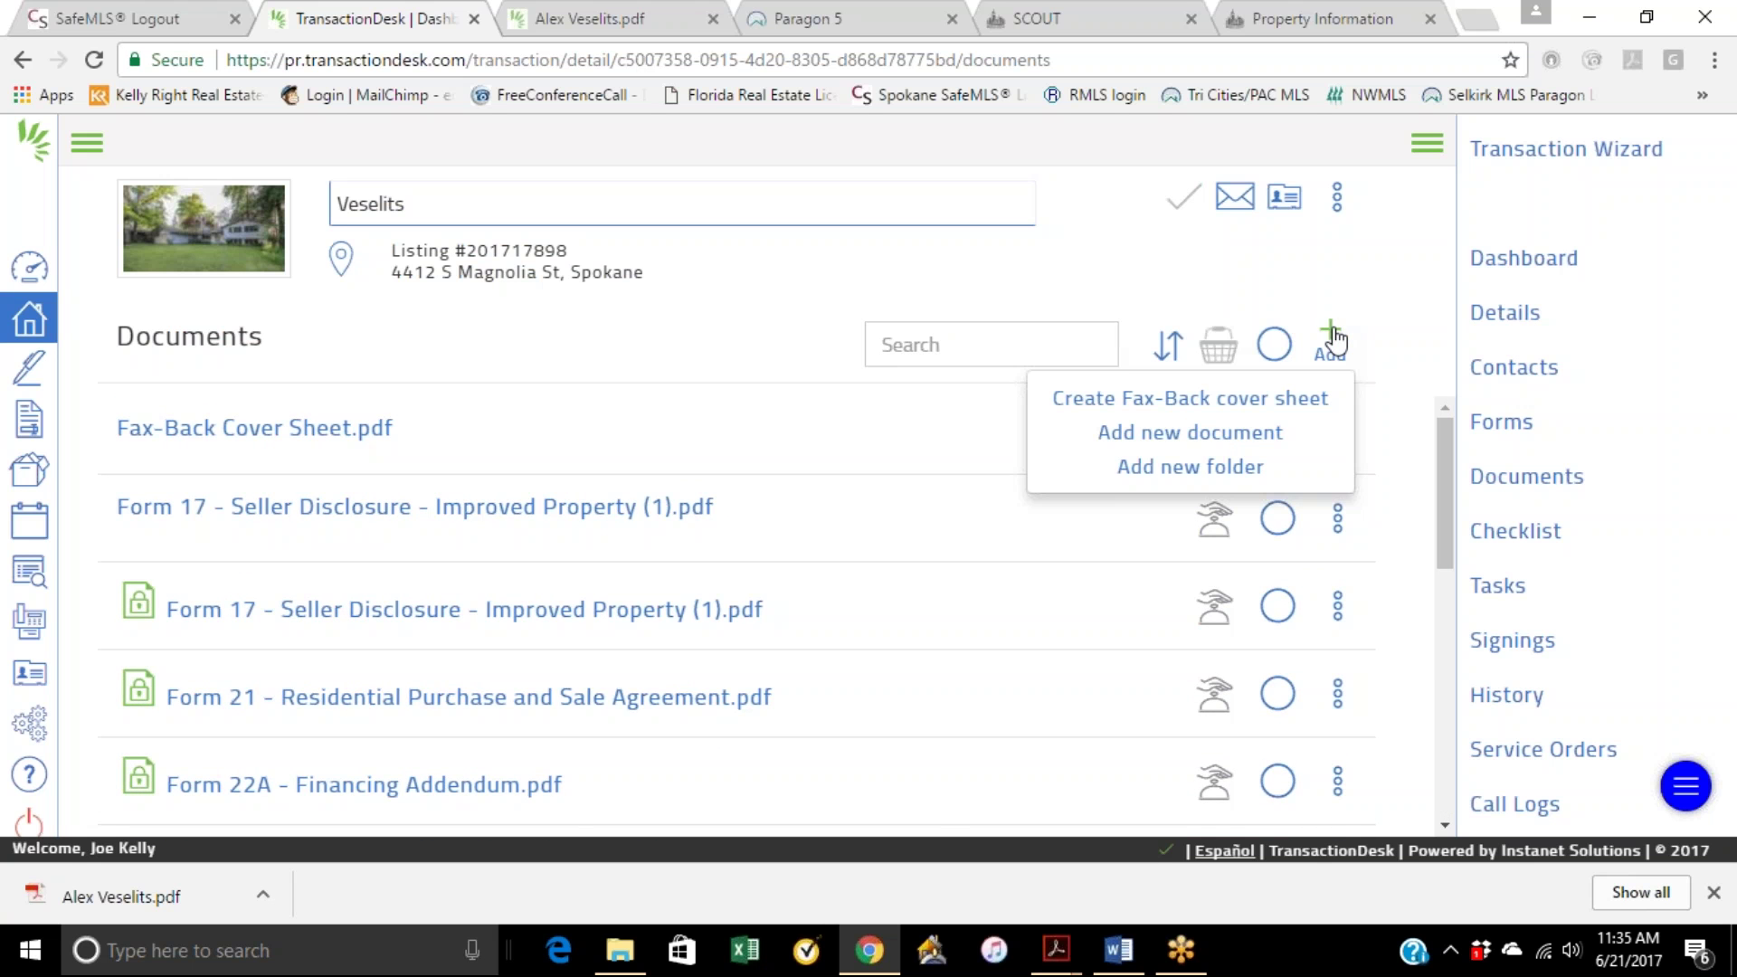
pyautogui.click(1220, 434)
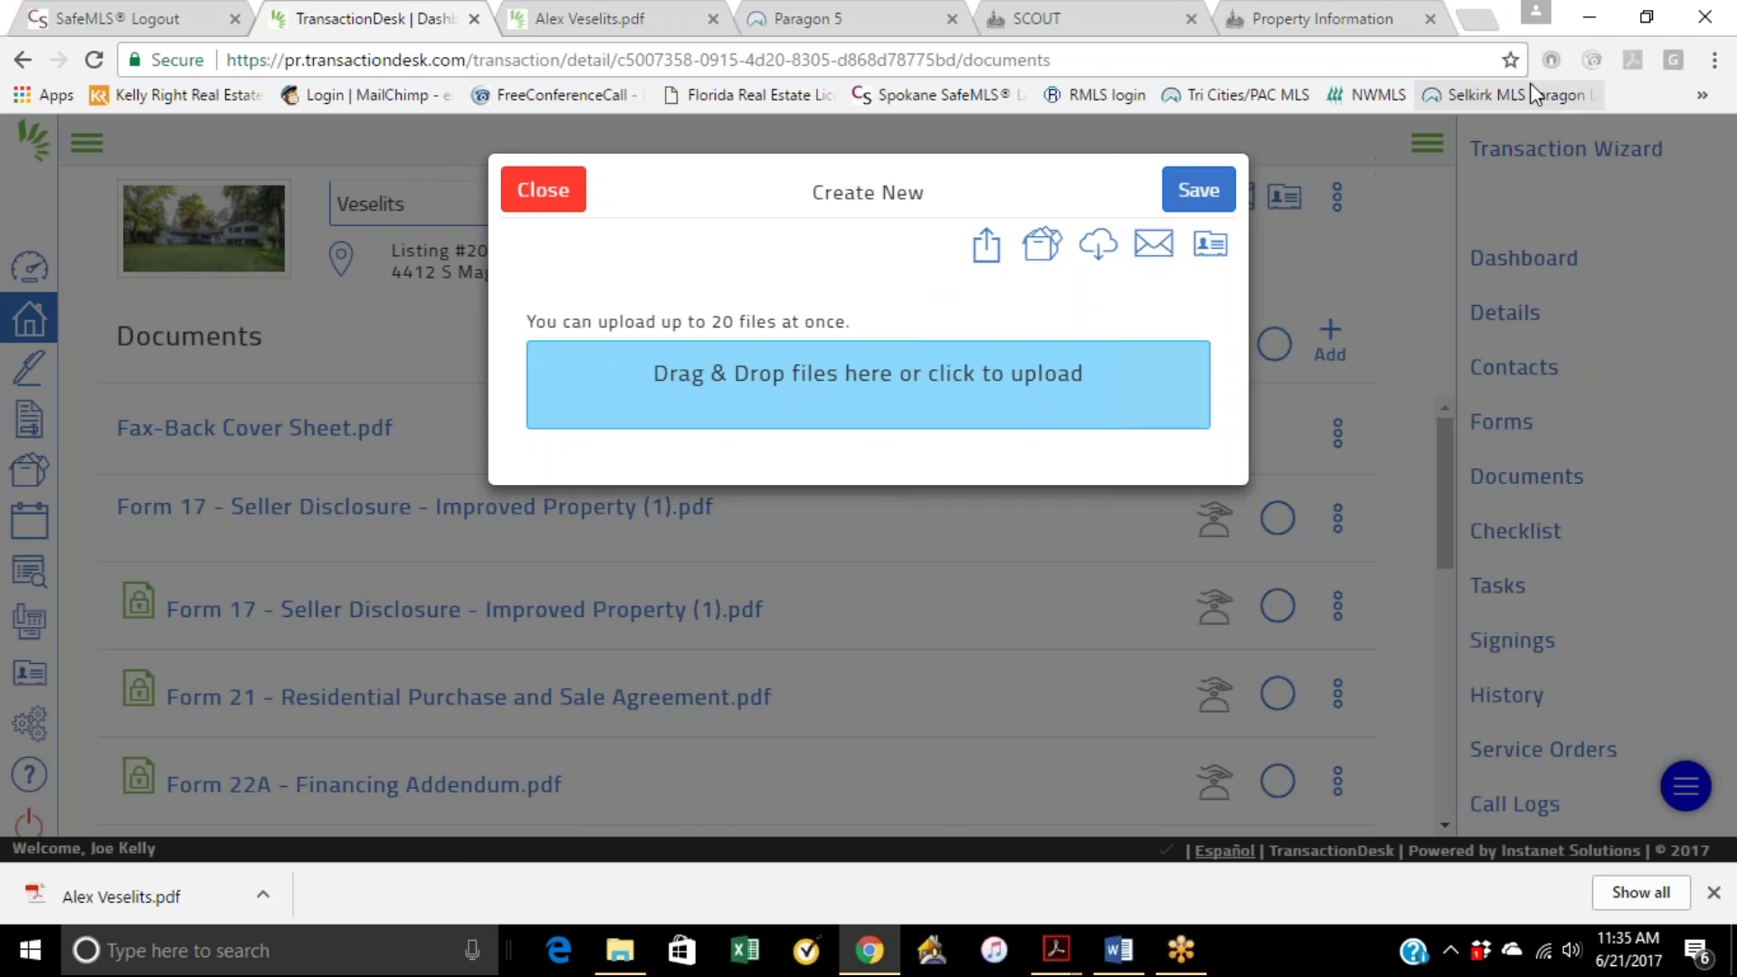
pyautogui.click(1647, 17)
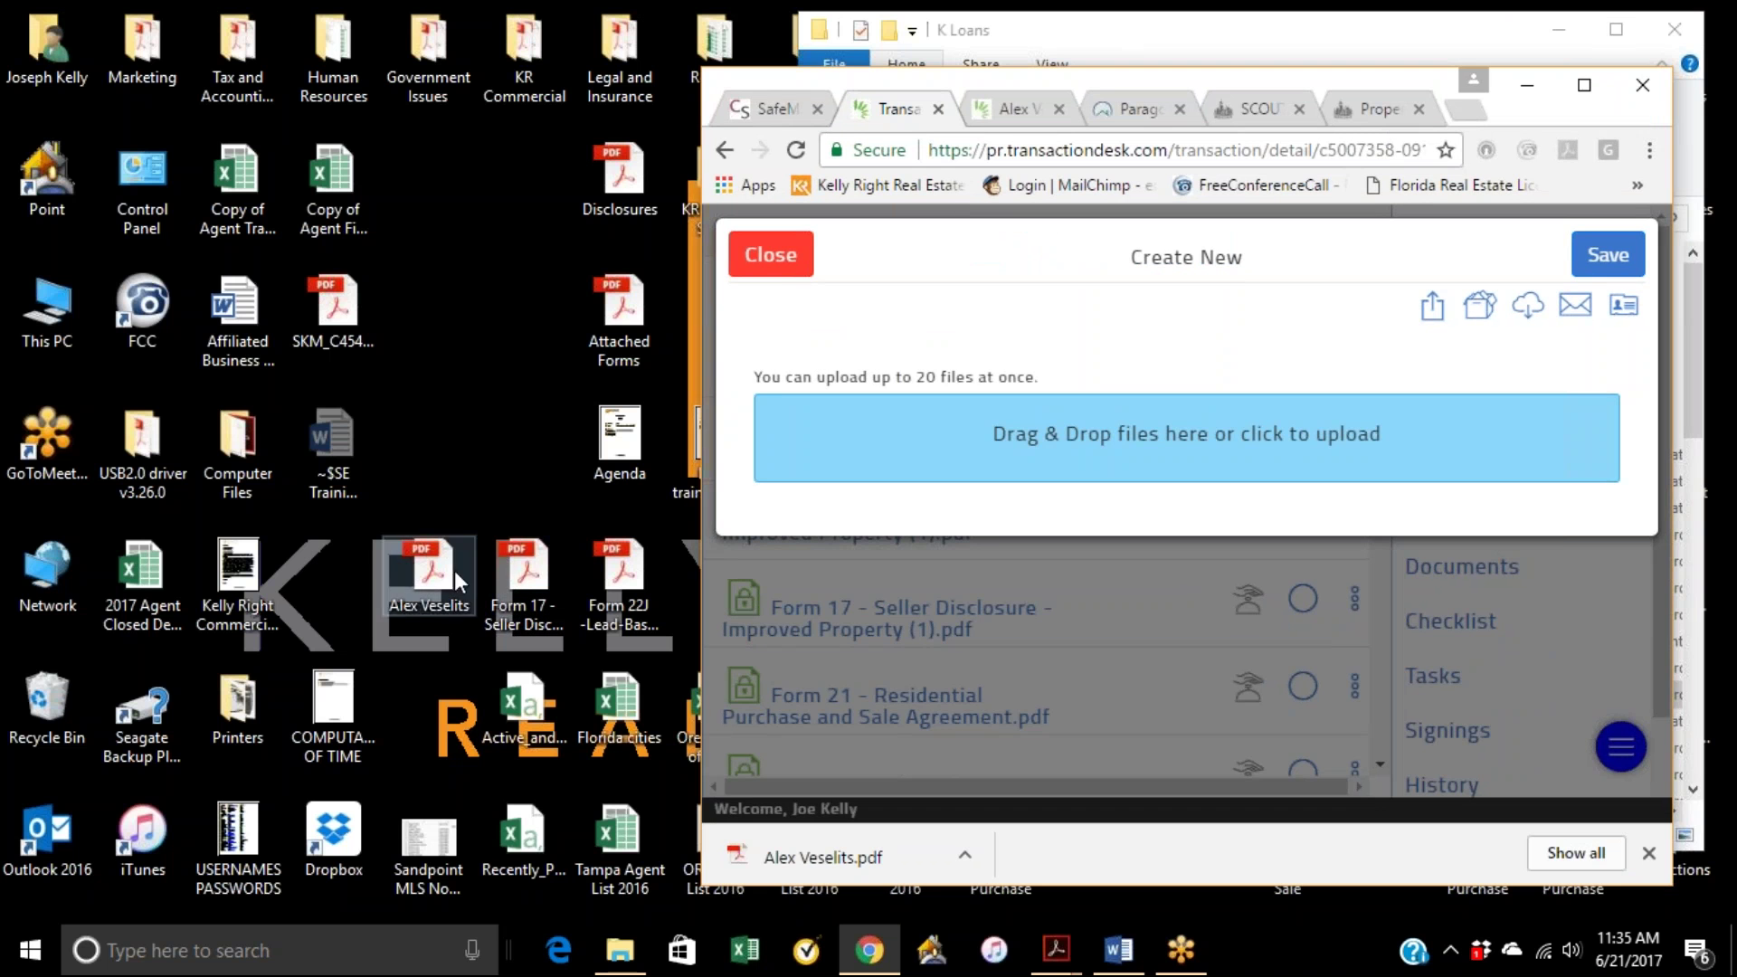
pyautogui.moveTo(447, 570); pyautogui.dragTo(953, 443)
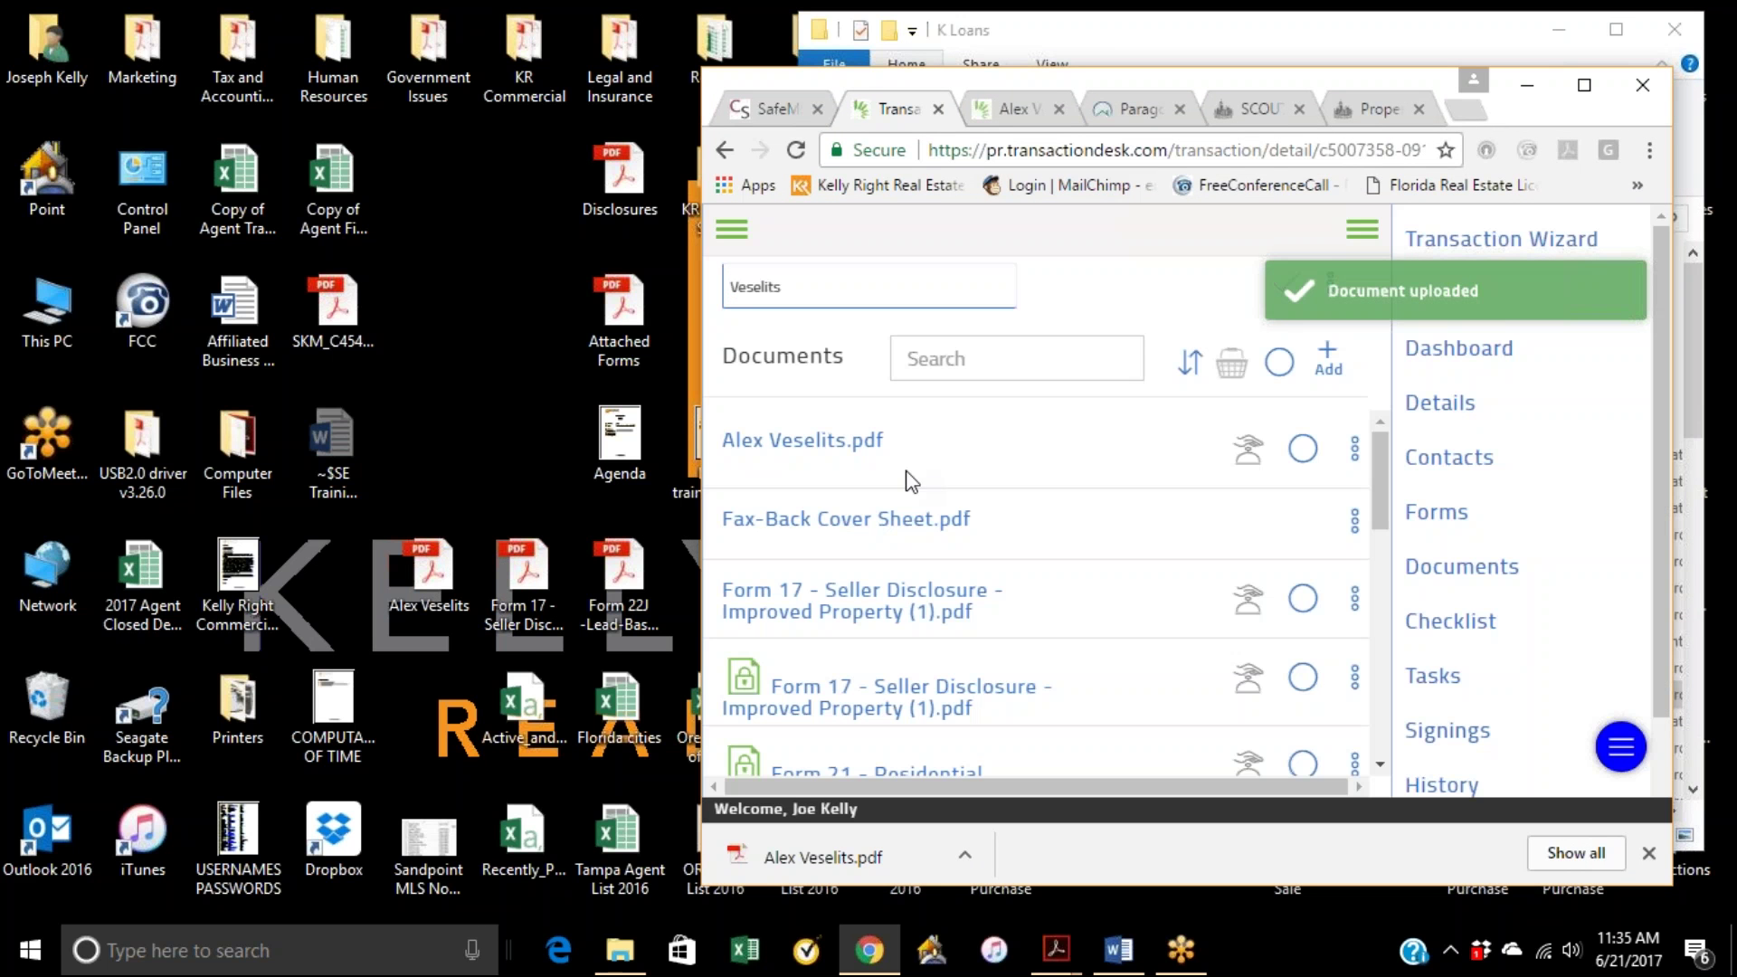
pyautogui.click(1584, 85)
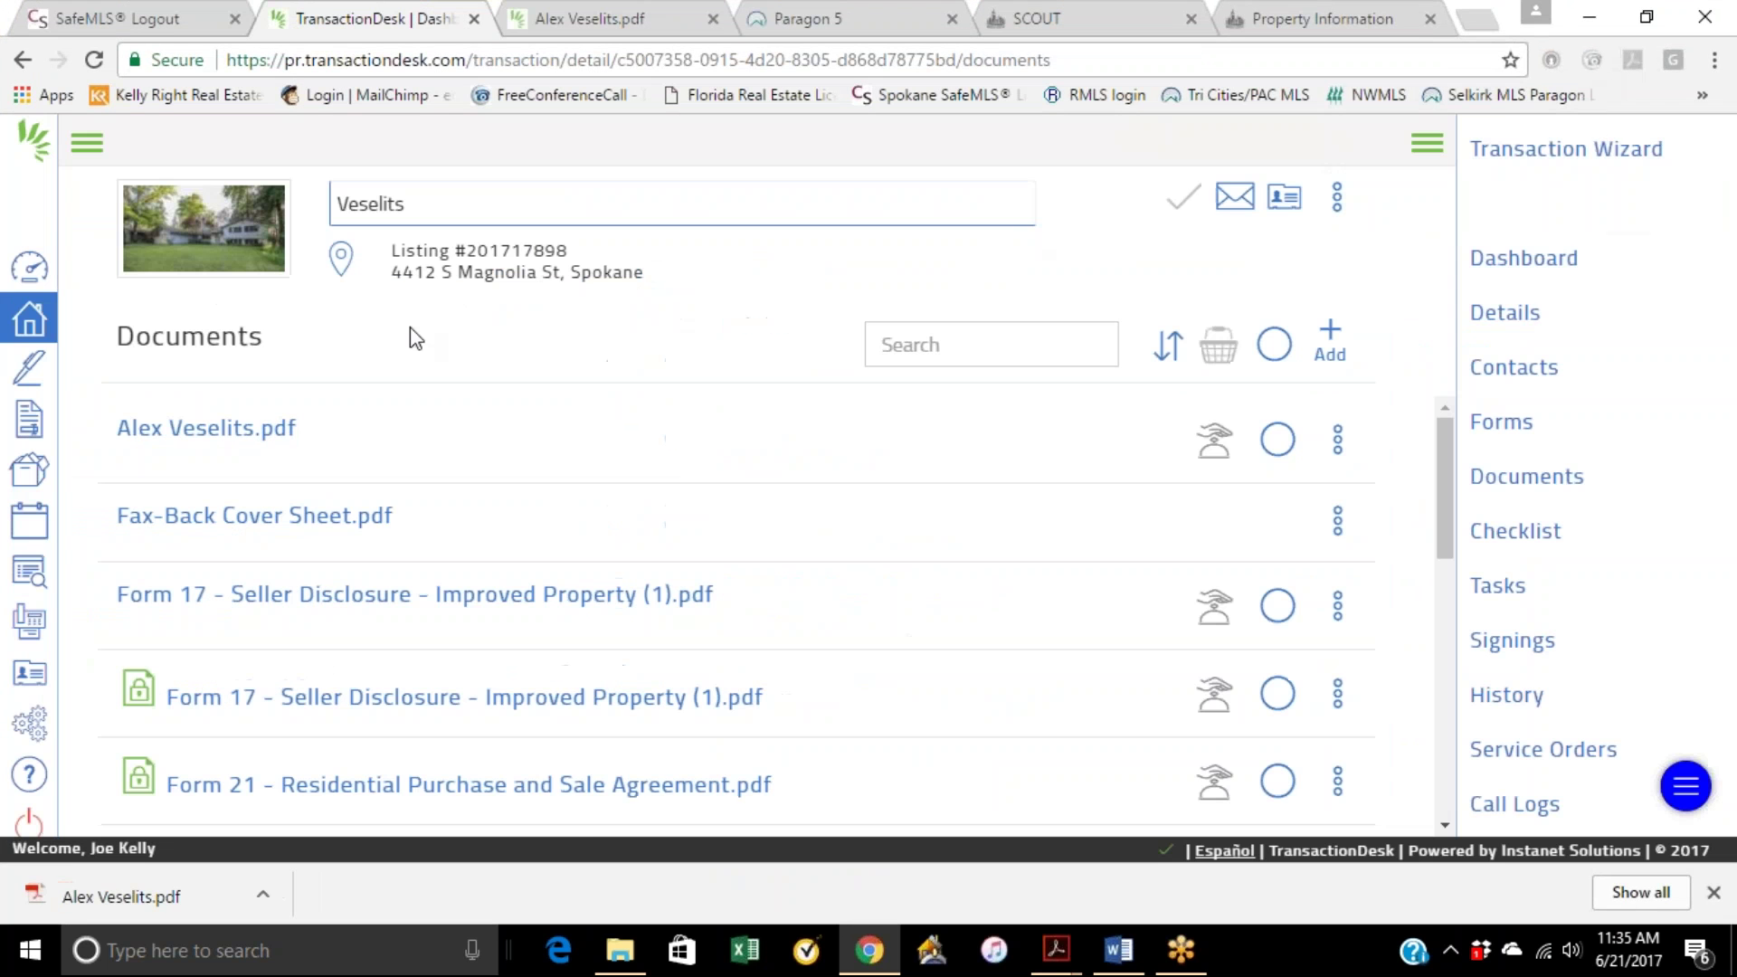
pyautogui.click(263, 430)
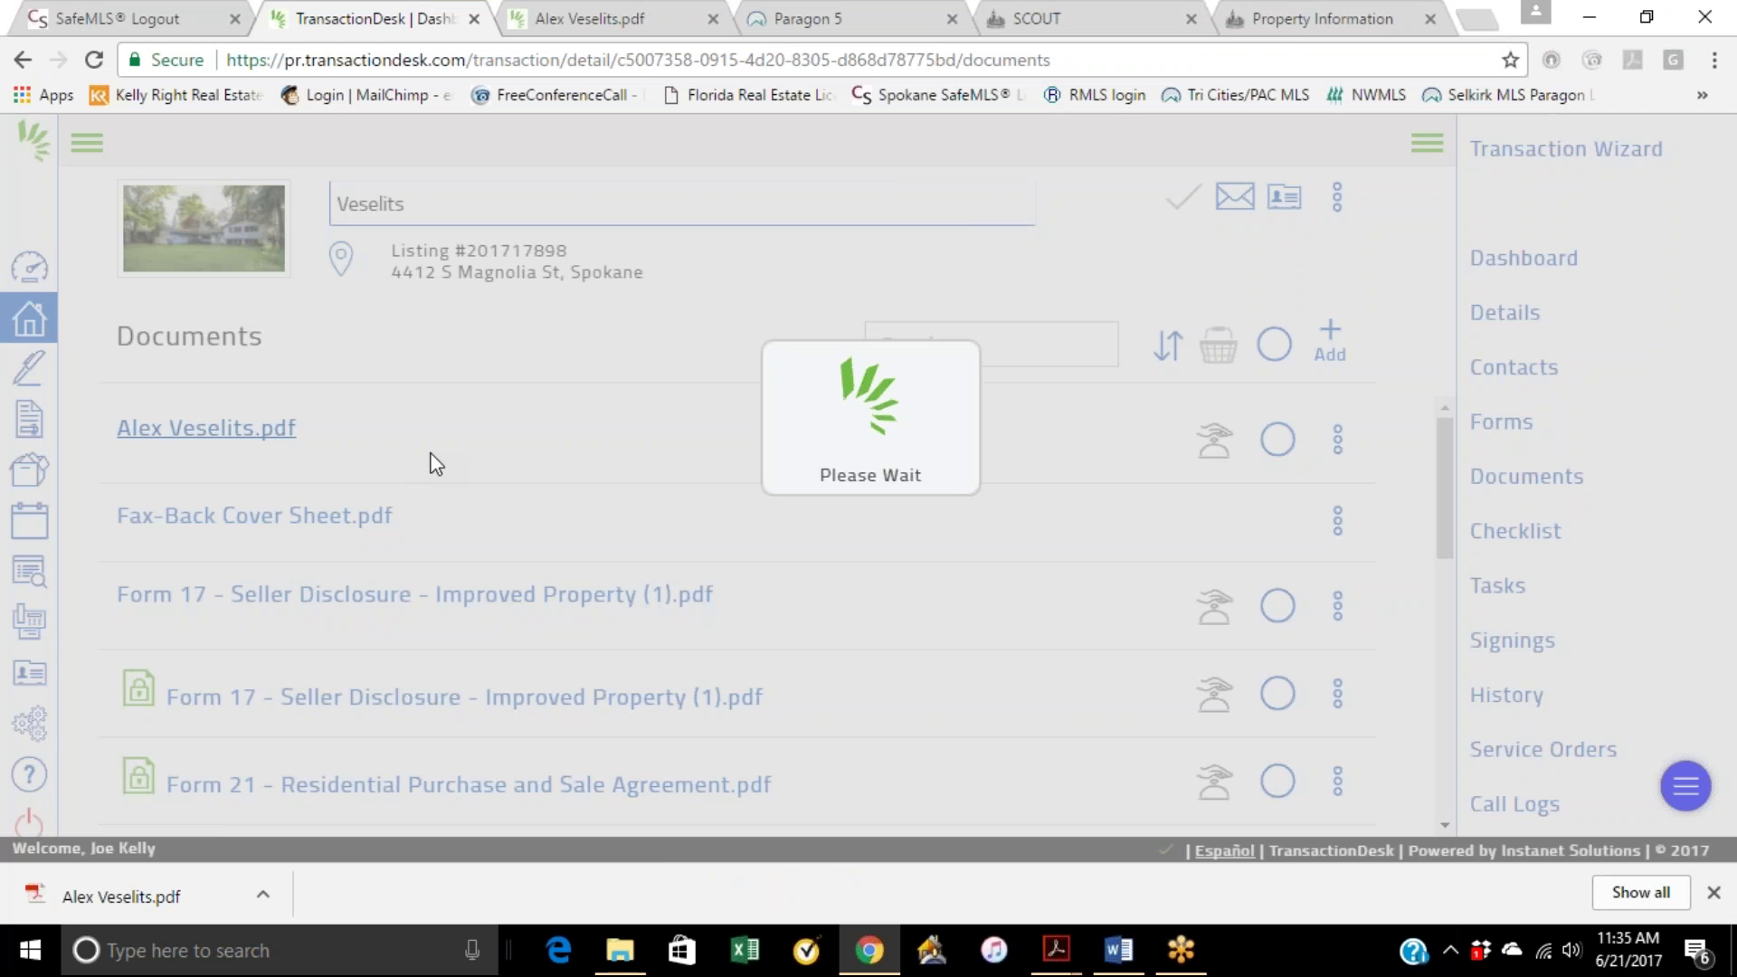
pyautogui.scroll(-10, 801, 625)
pyautogui.scroll(5, 850, 624)
pyautogui.scroll(-3, 1089, 703)
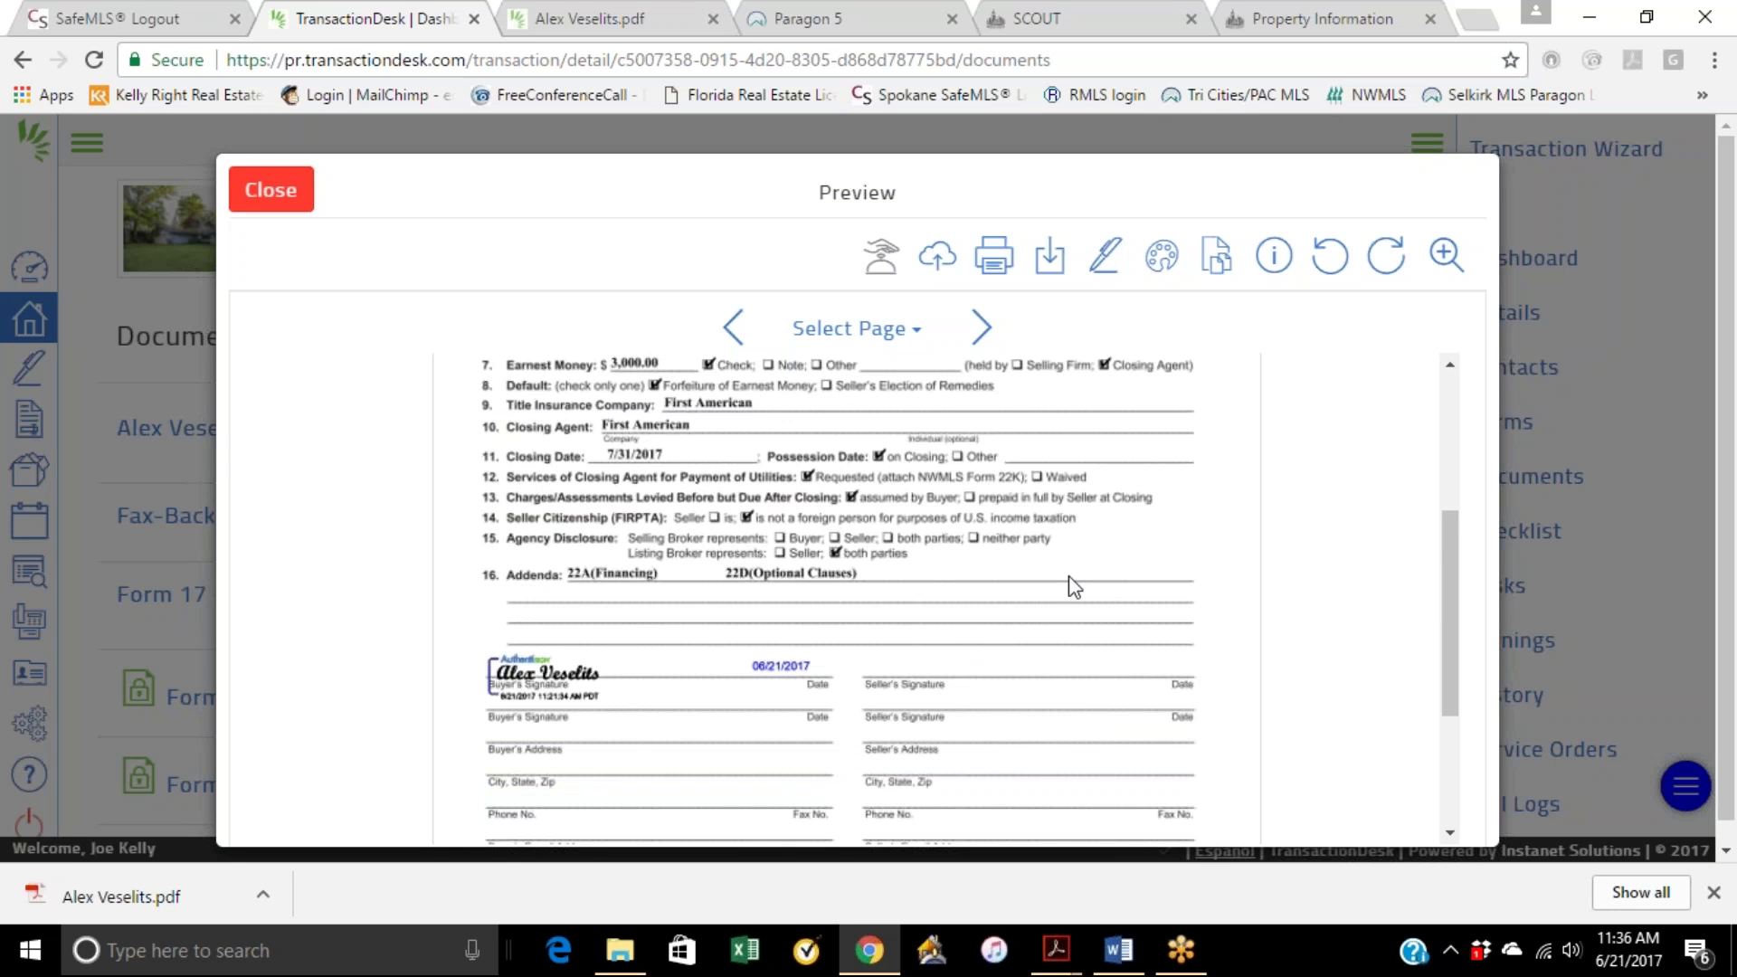
pyautogui.click(264, 187)
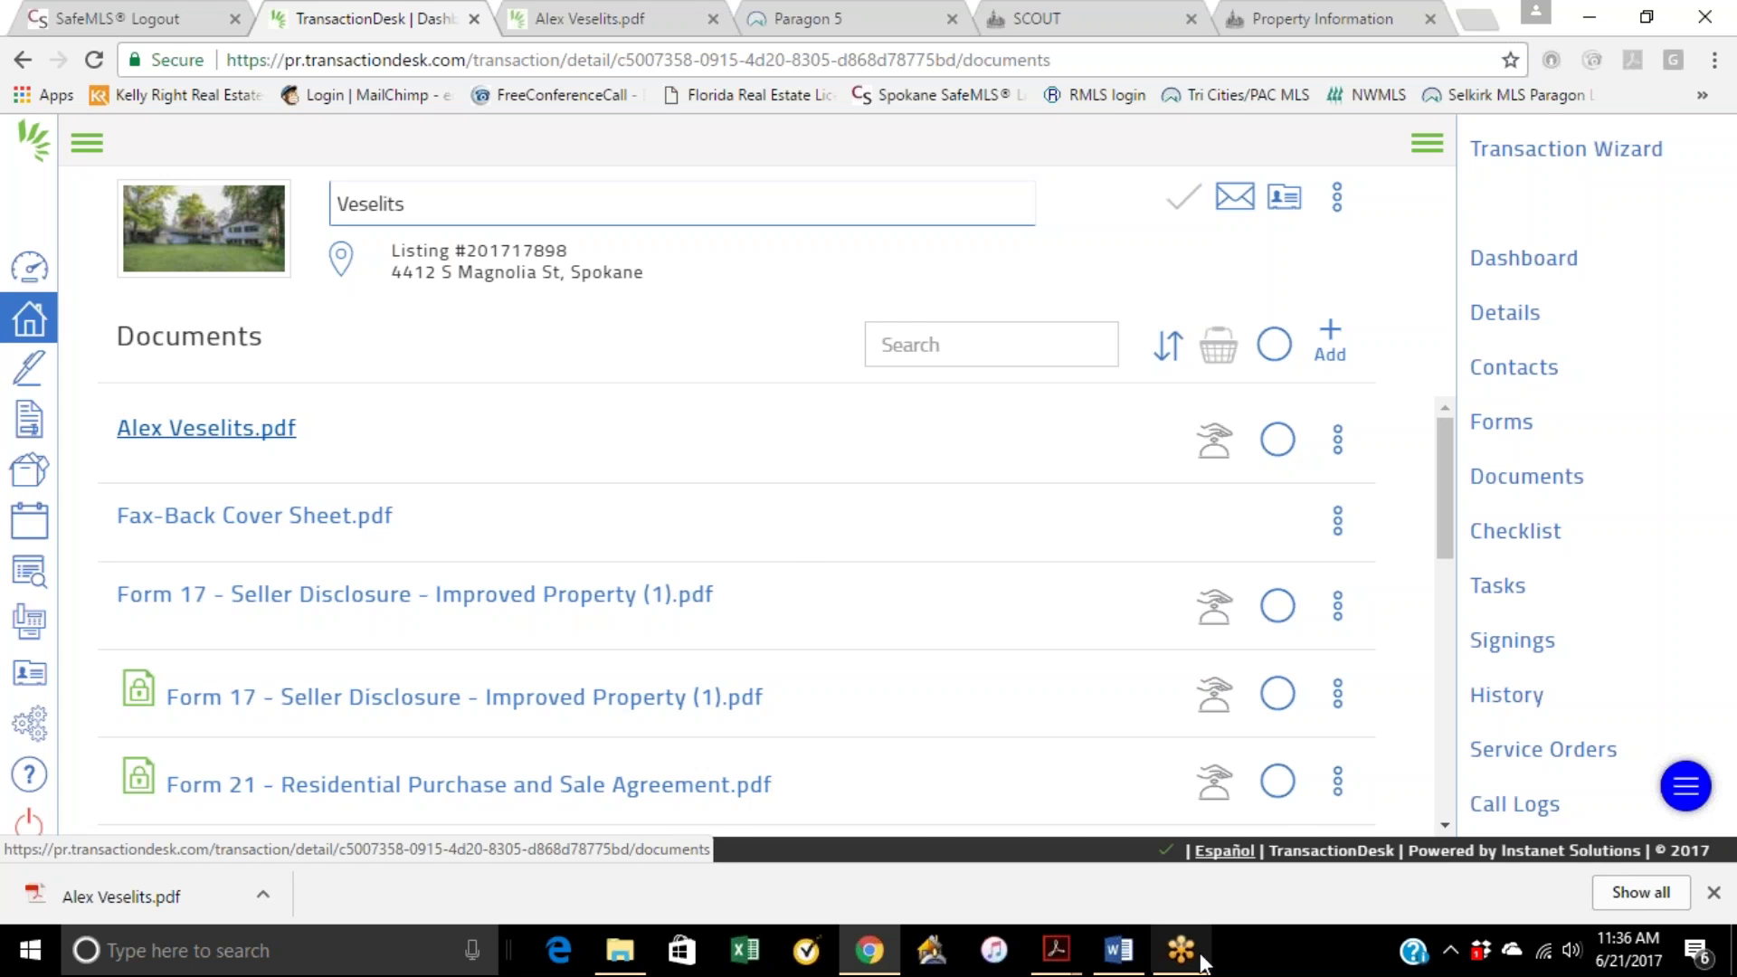
pyautogui.rightClick(1055, 950)
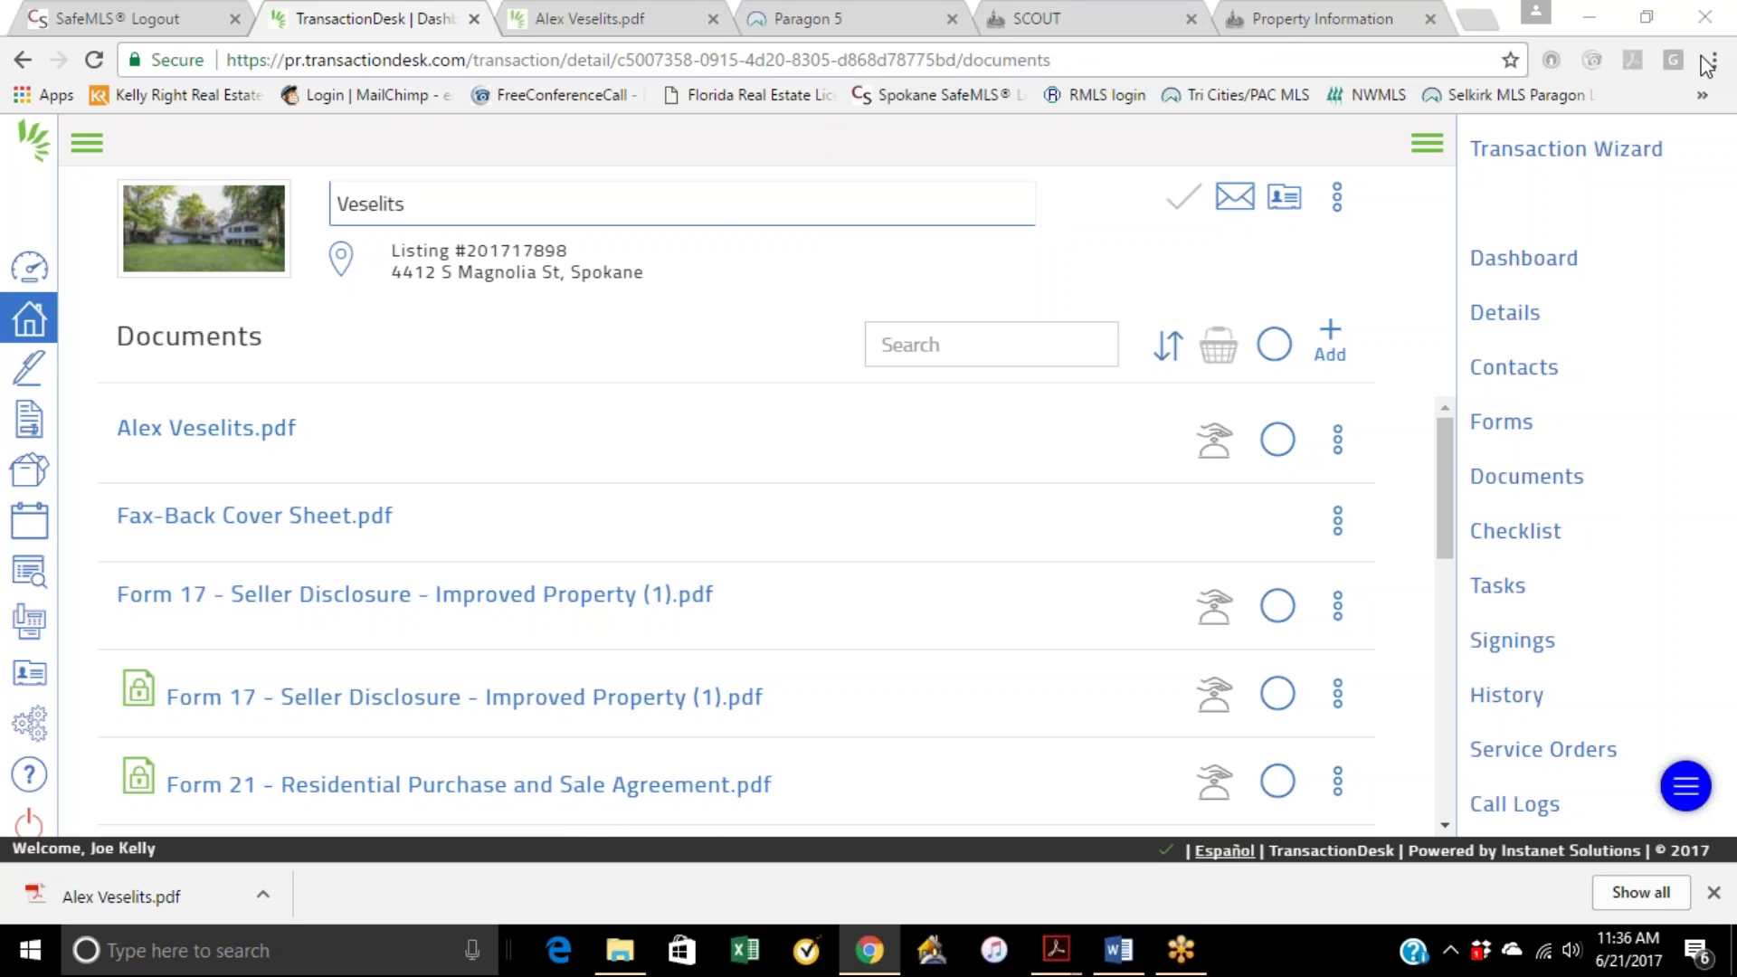
pyautogui.click(28, 267)
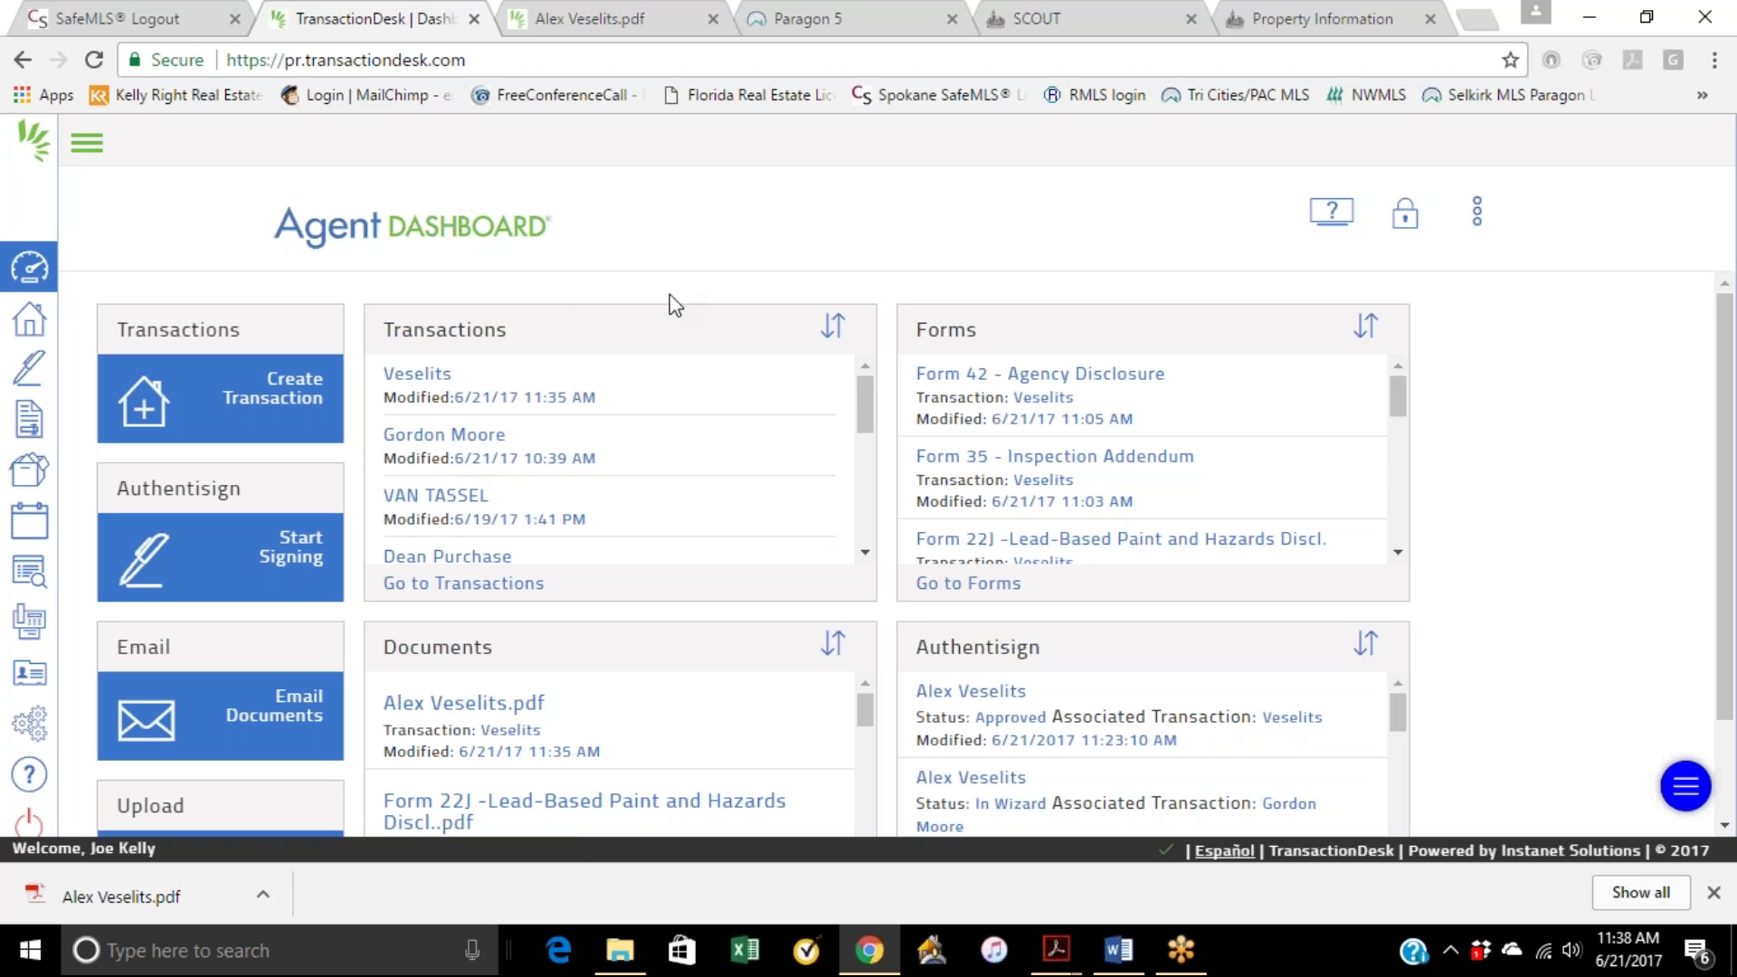
# Step: Go to the forms library and open the All Statewide Forms folder
pyautogui.click(1477, 214)
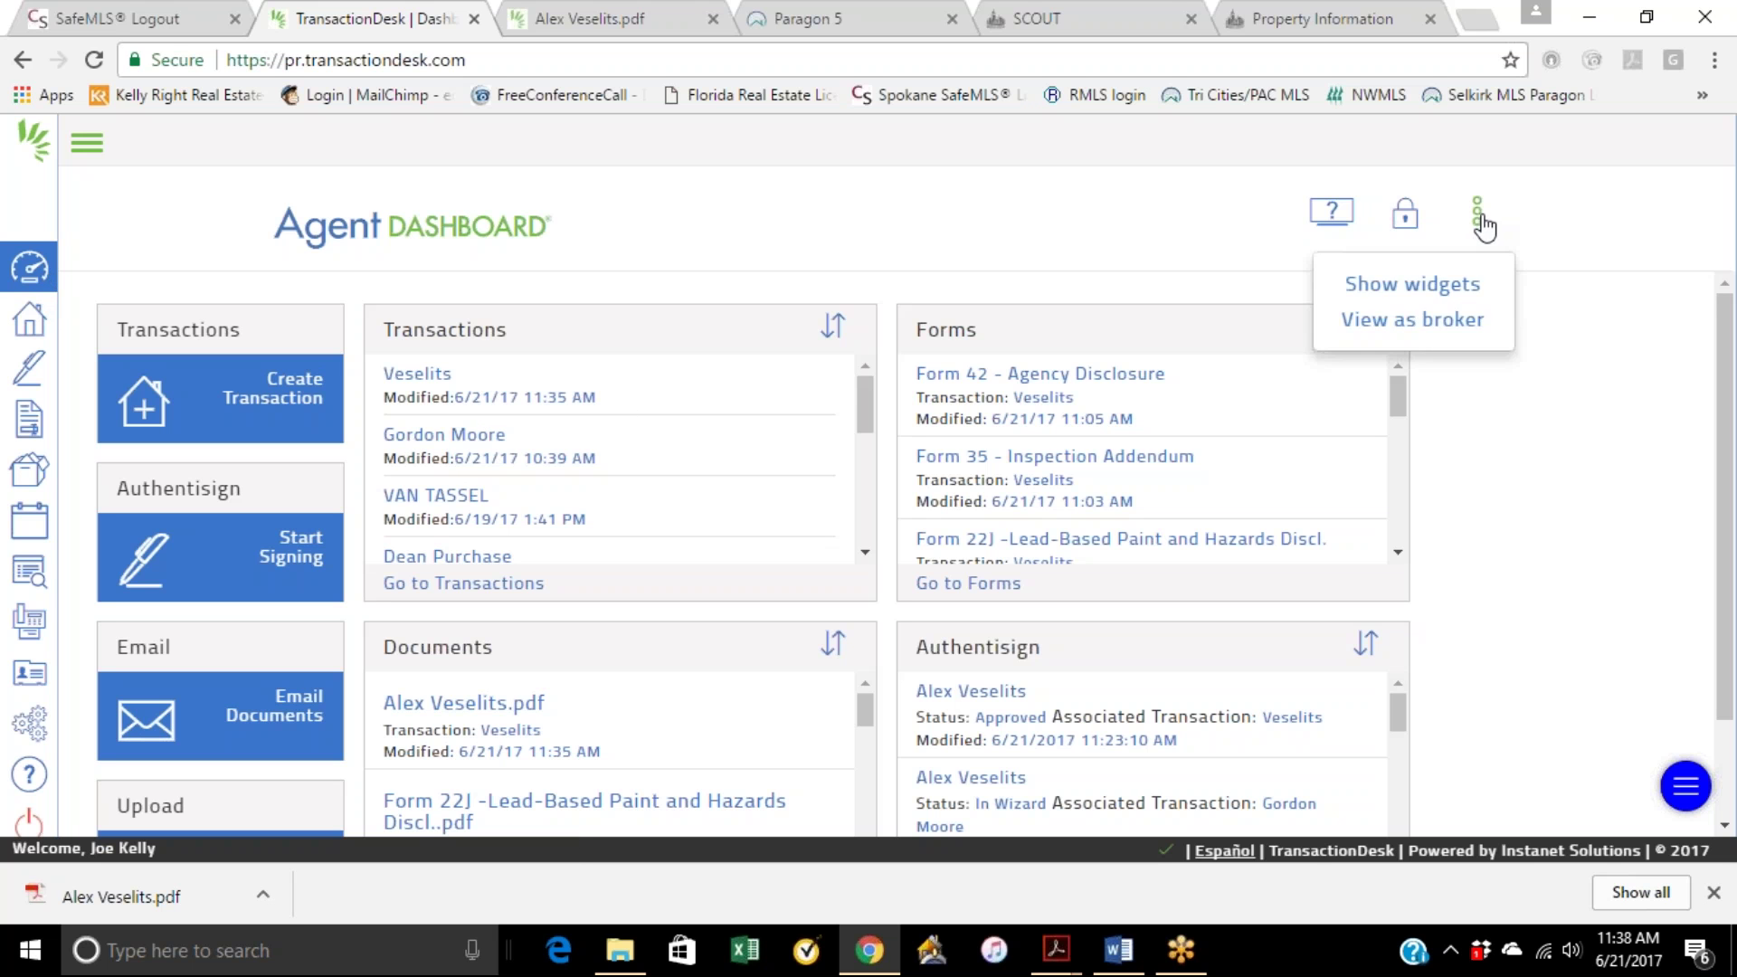
pyautogui.click(707, 237)
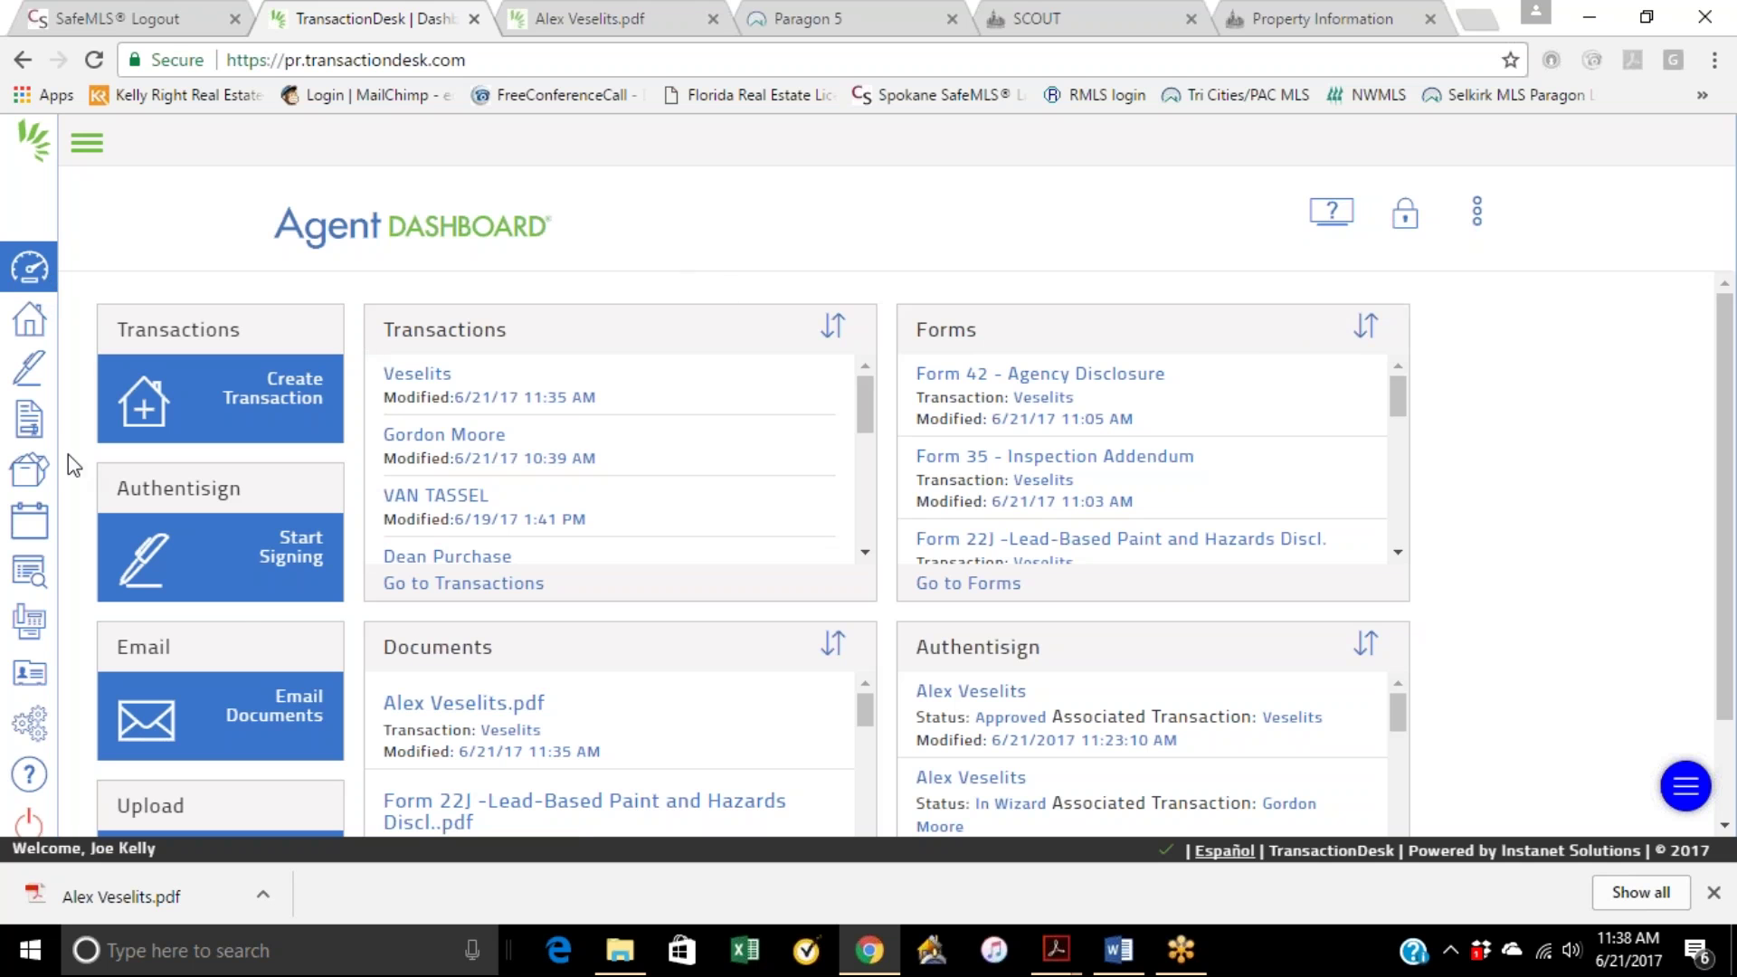
pyautogui.click(29, 419)
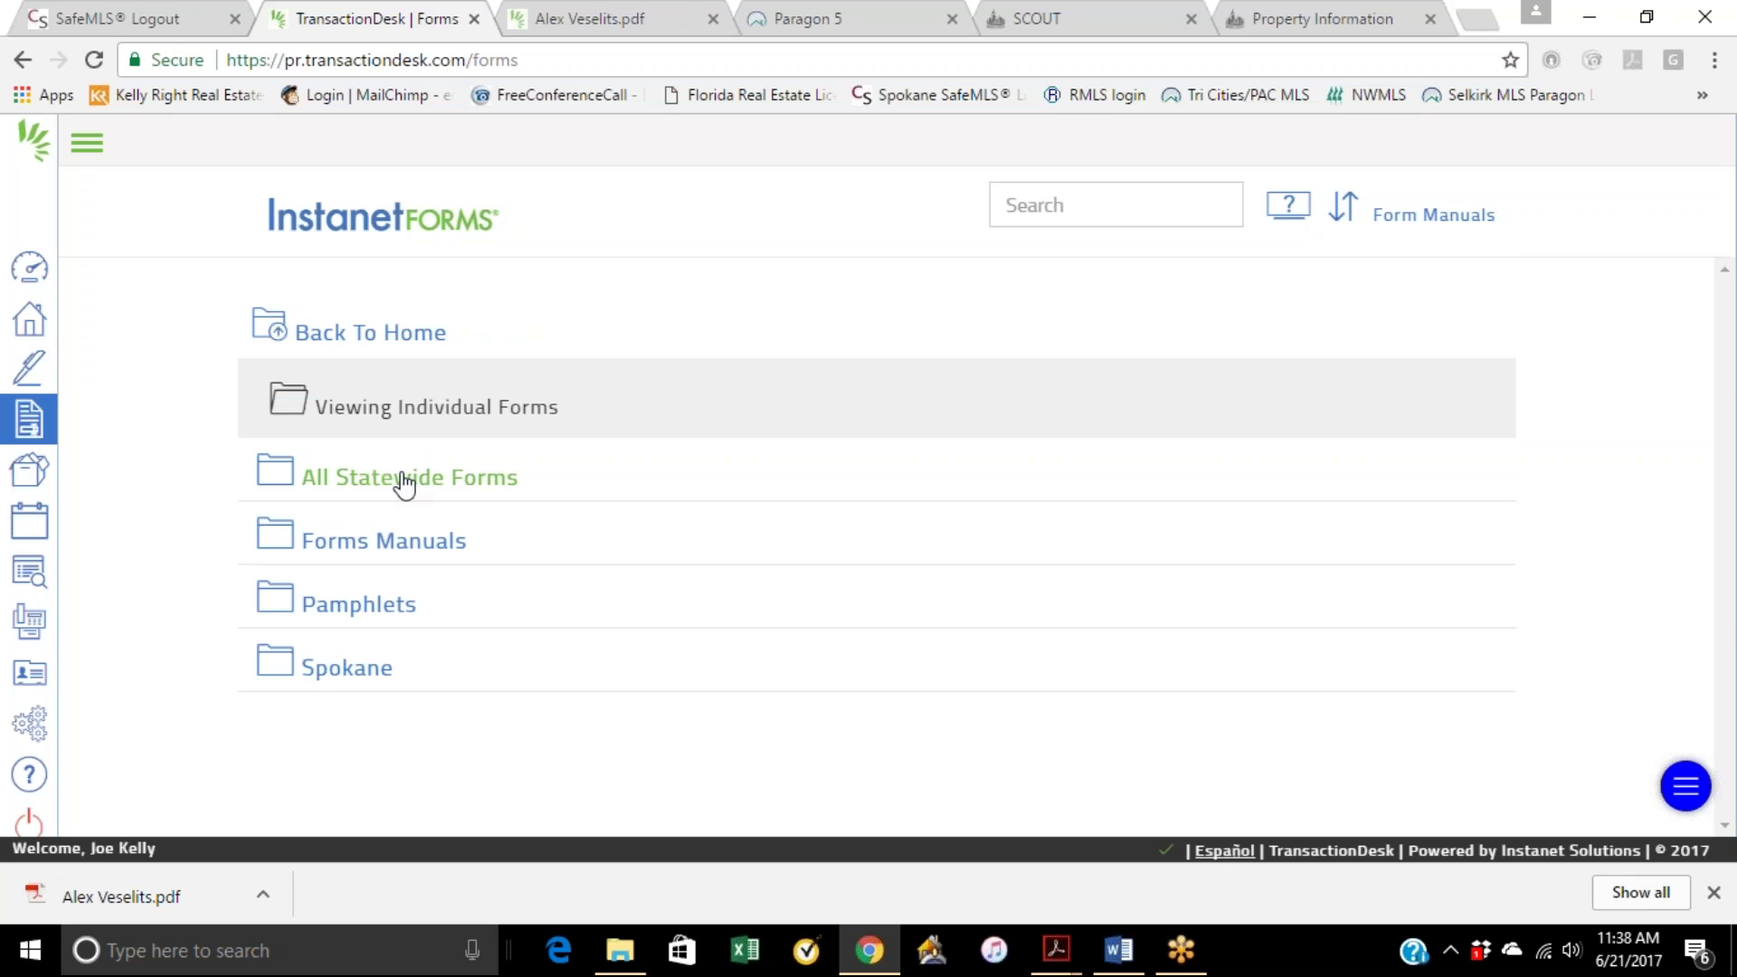
pyautogui.moveTo(399, 484); pyautogui.dragTo(414, 487)
pyautogui.click(482, 491)
# Step: Find Form 35E - Escalation Addendum in the statewide list and open it for editing
pyautogui.scroll(-13, 773, 602)
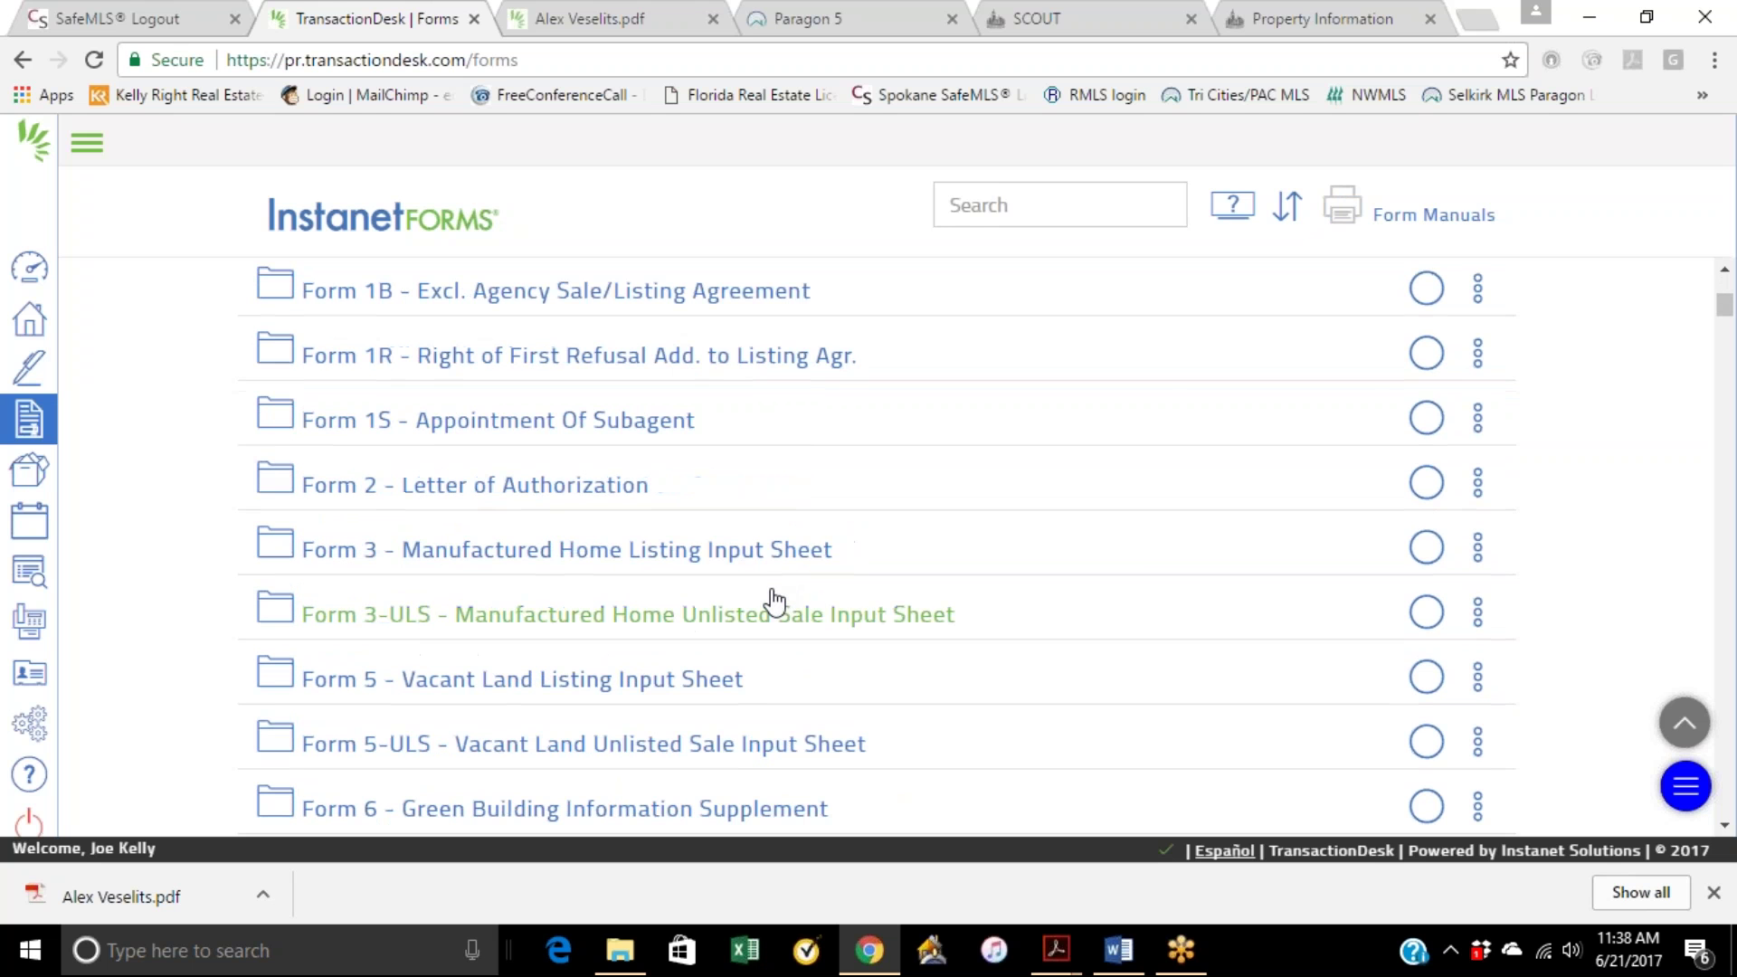
pyautogui.scroll(-8, 773, 579)
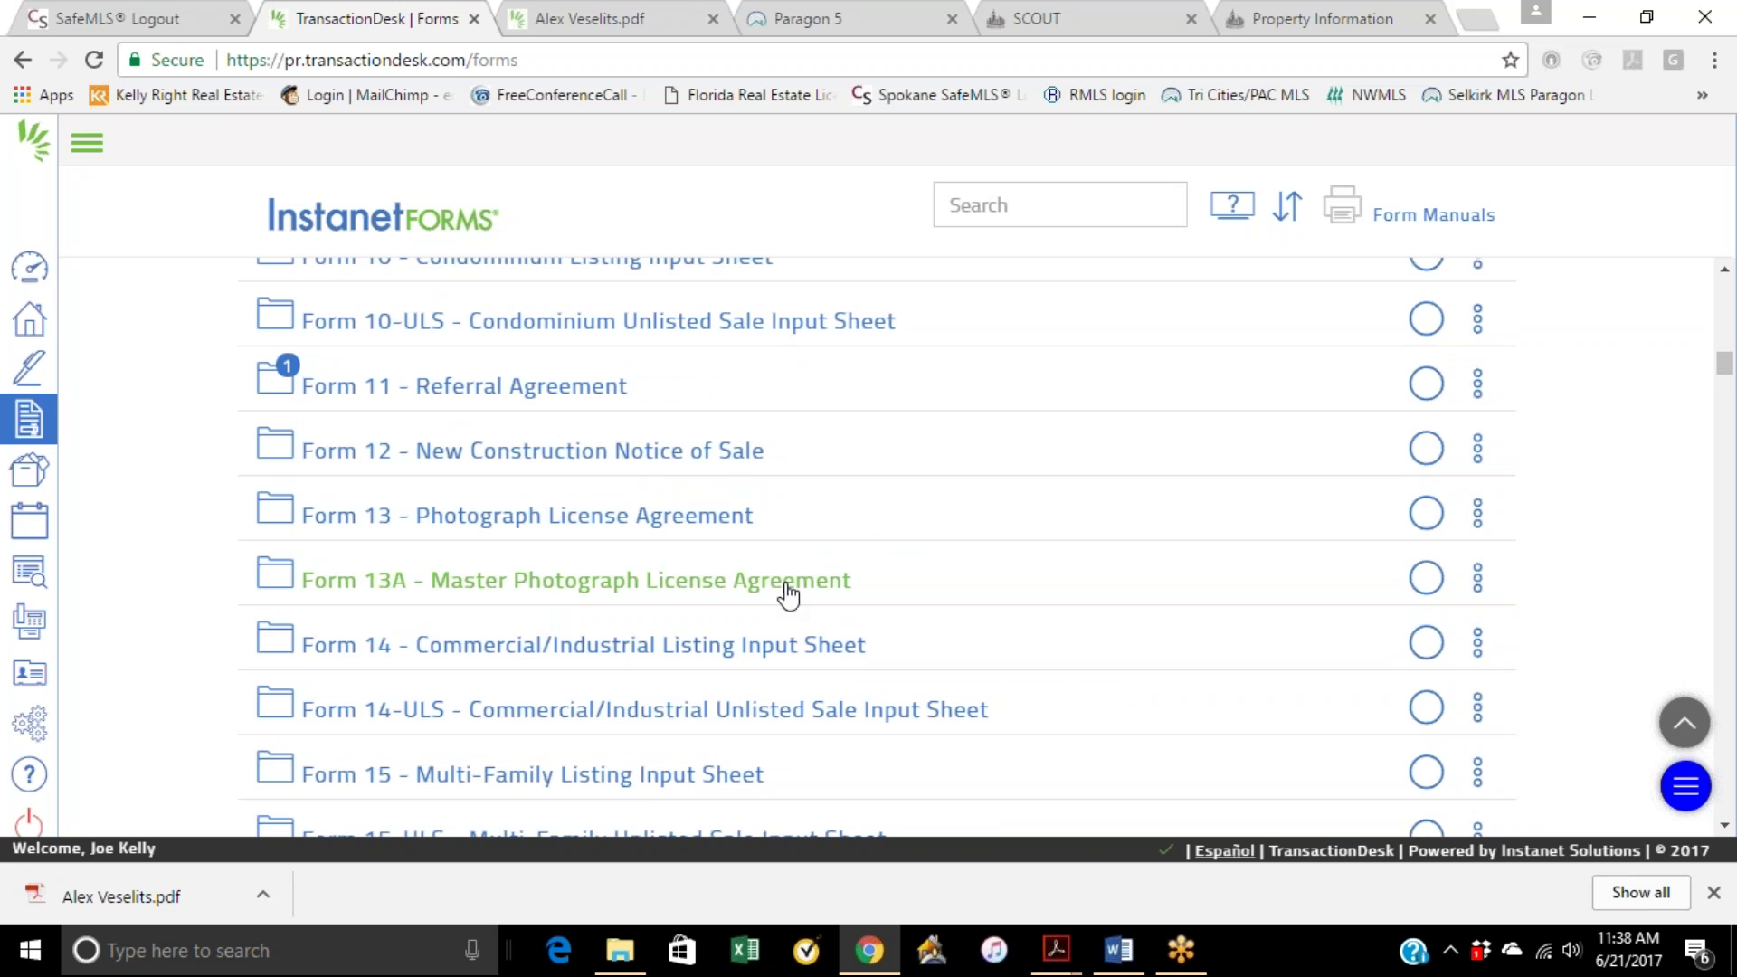
pyautogui.scroll(-10, 785, 594)
pyautogui.scroll(-10, 789, 595)
pyautogui.scroll(-10, 524, 407)
pyautogui.scroll(-10, 778, 521)
pyautogui.scroll(-5, 778, 521)
pyautogui.scroll(-6, 778, 521)
pyautogui.scroll(-7, 778, 521)
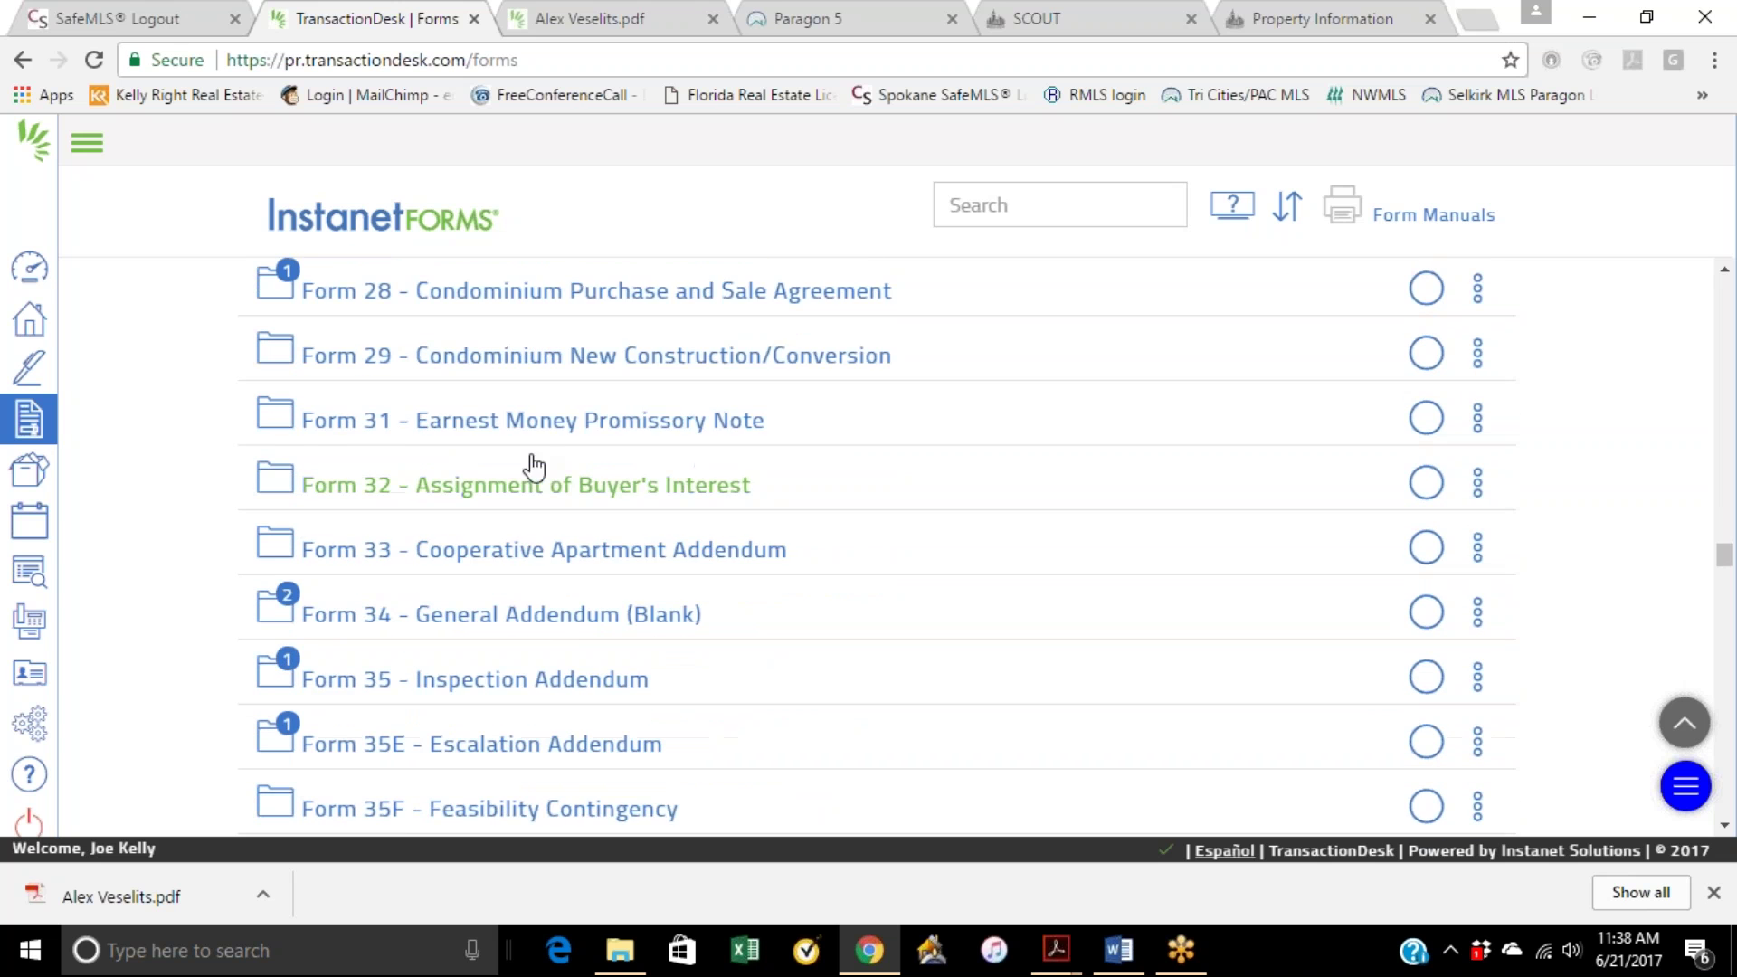
pyautogui.scroll(-2, 568, 633)
pyautogui.click(567, 618)
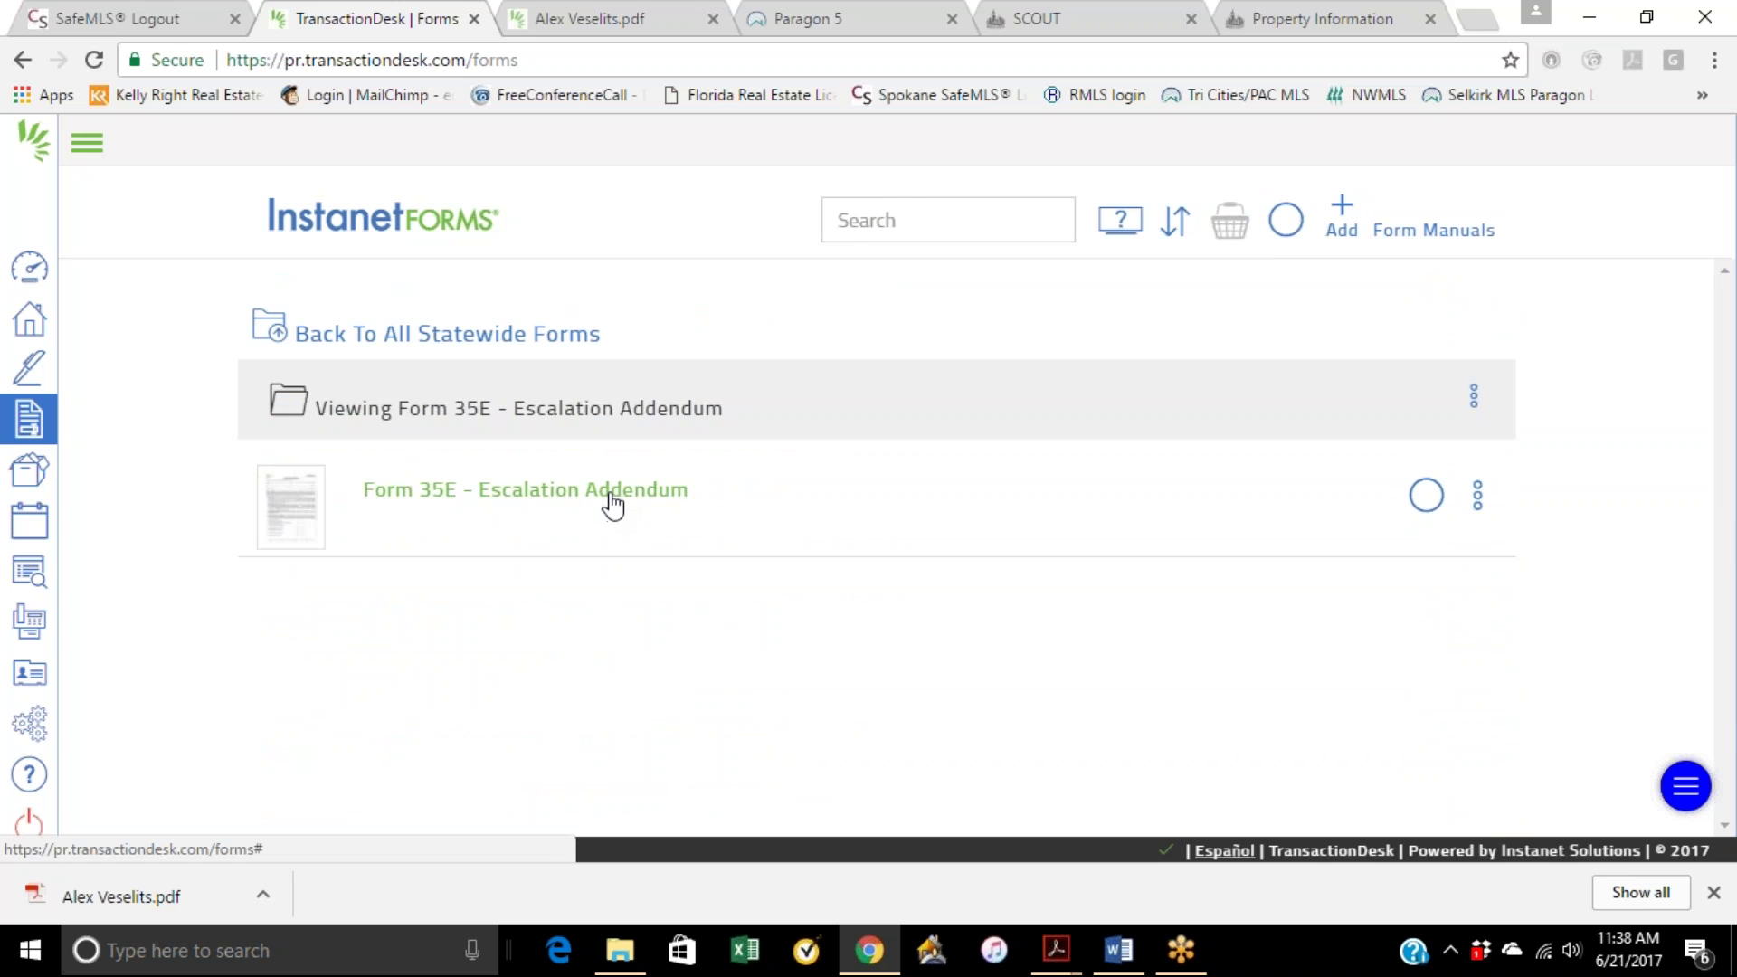
pyautogui.click(609, 495)
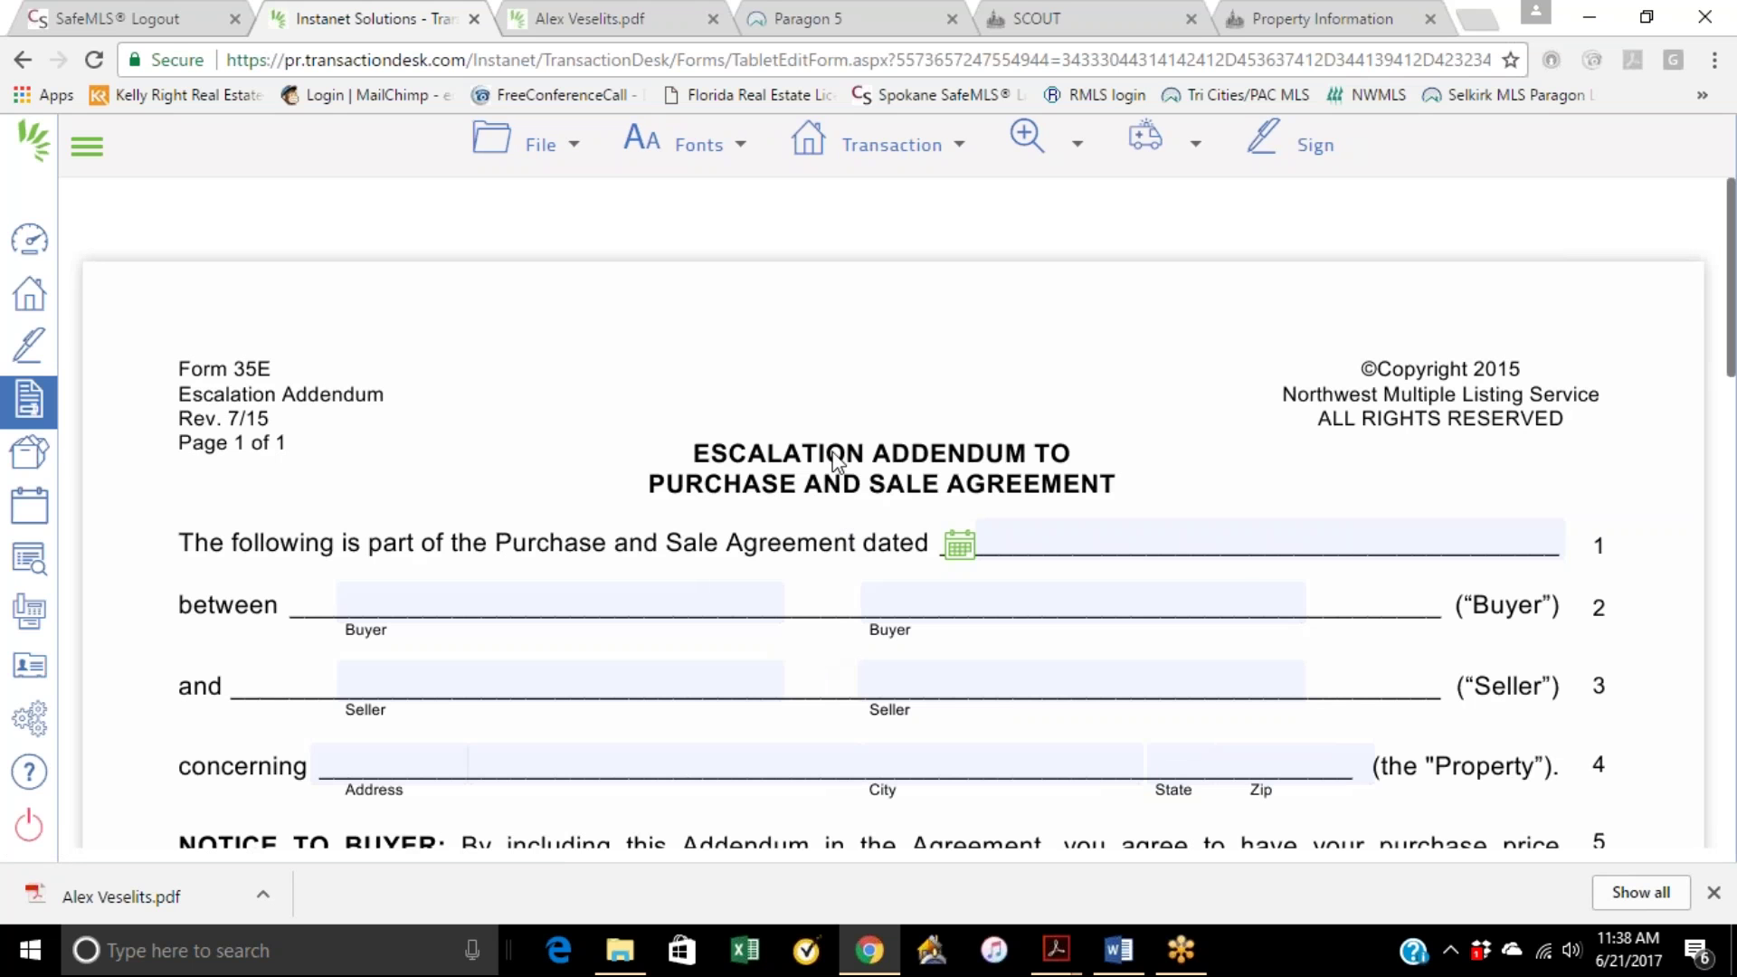
# Step: Set the purchase agreement date on line 1 to June 21, 2017
pyautogui.scroll(-2, 871, 446)
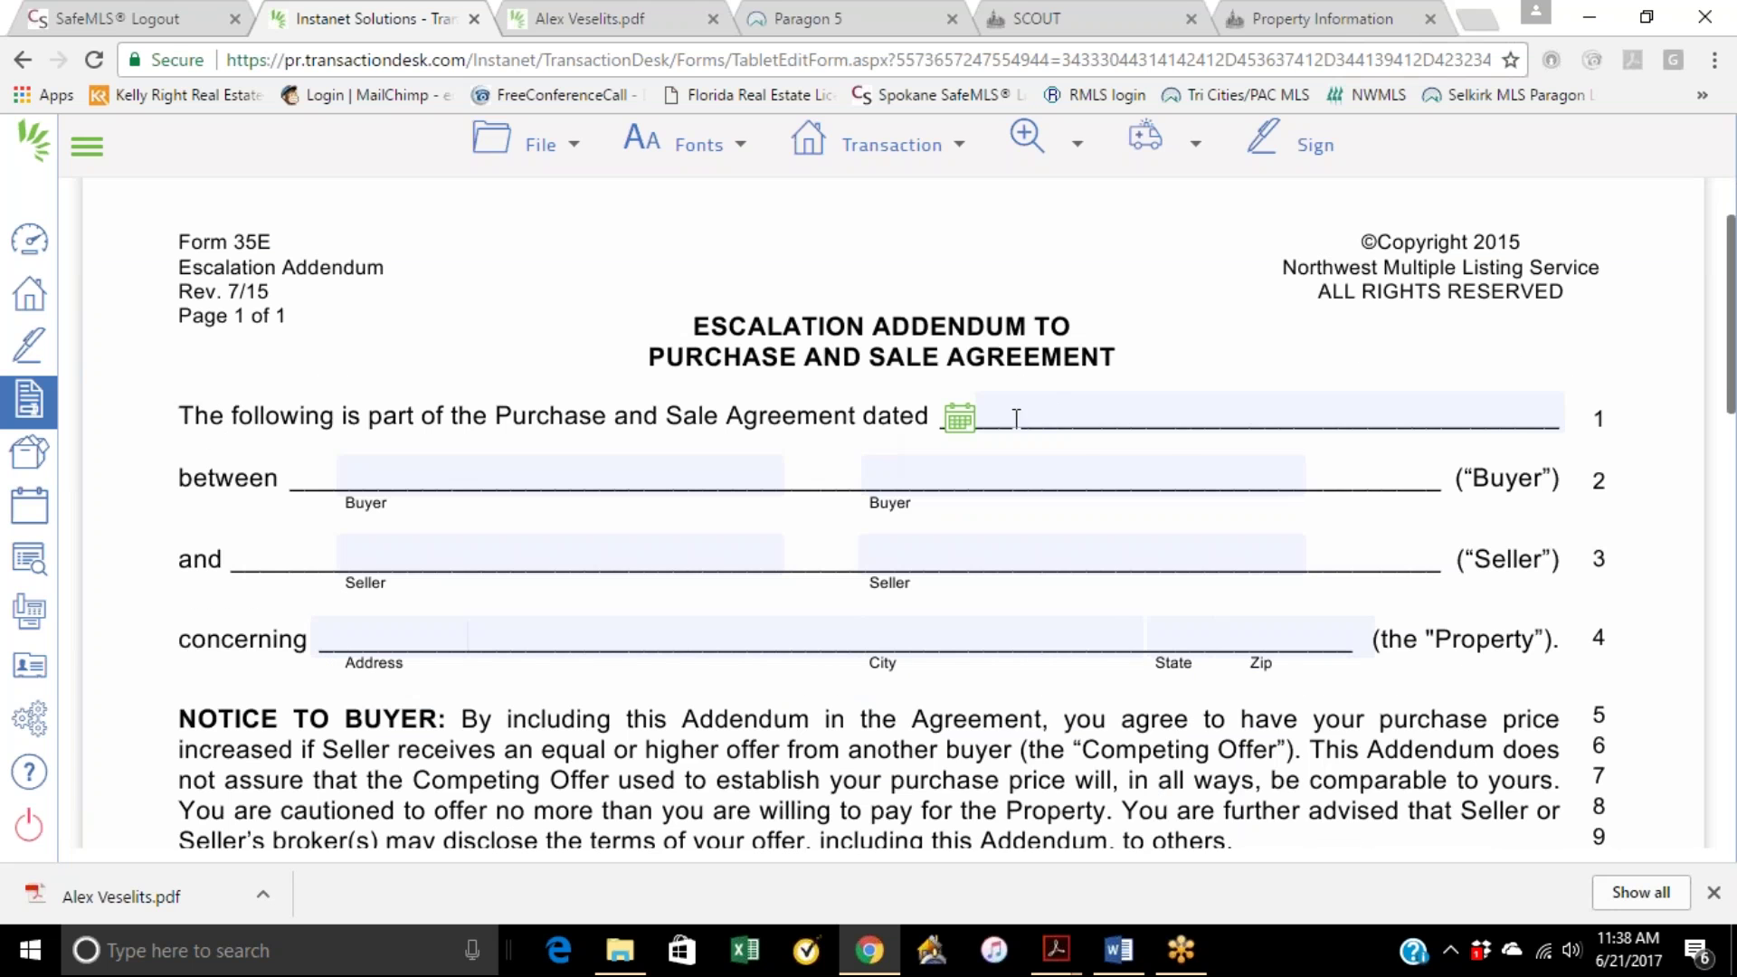
pyautogui.click(961, 418)
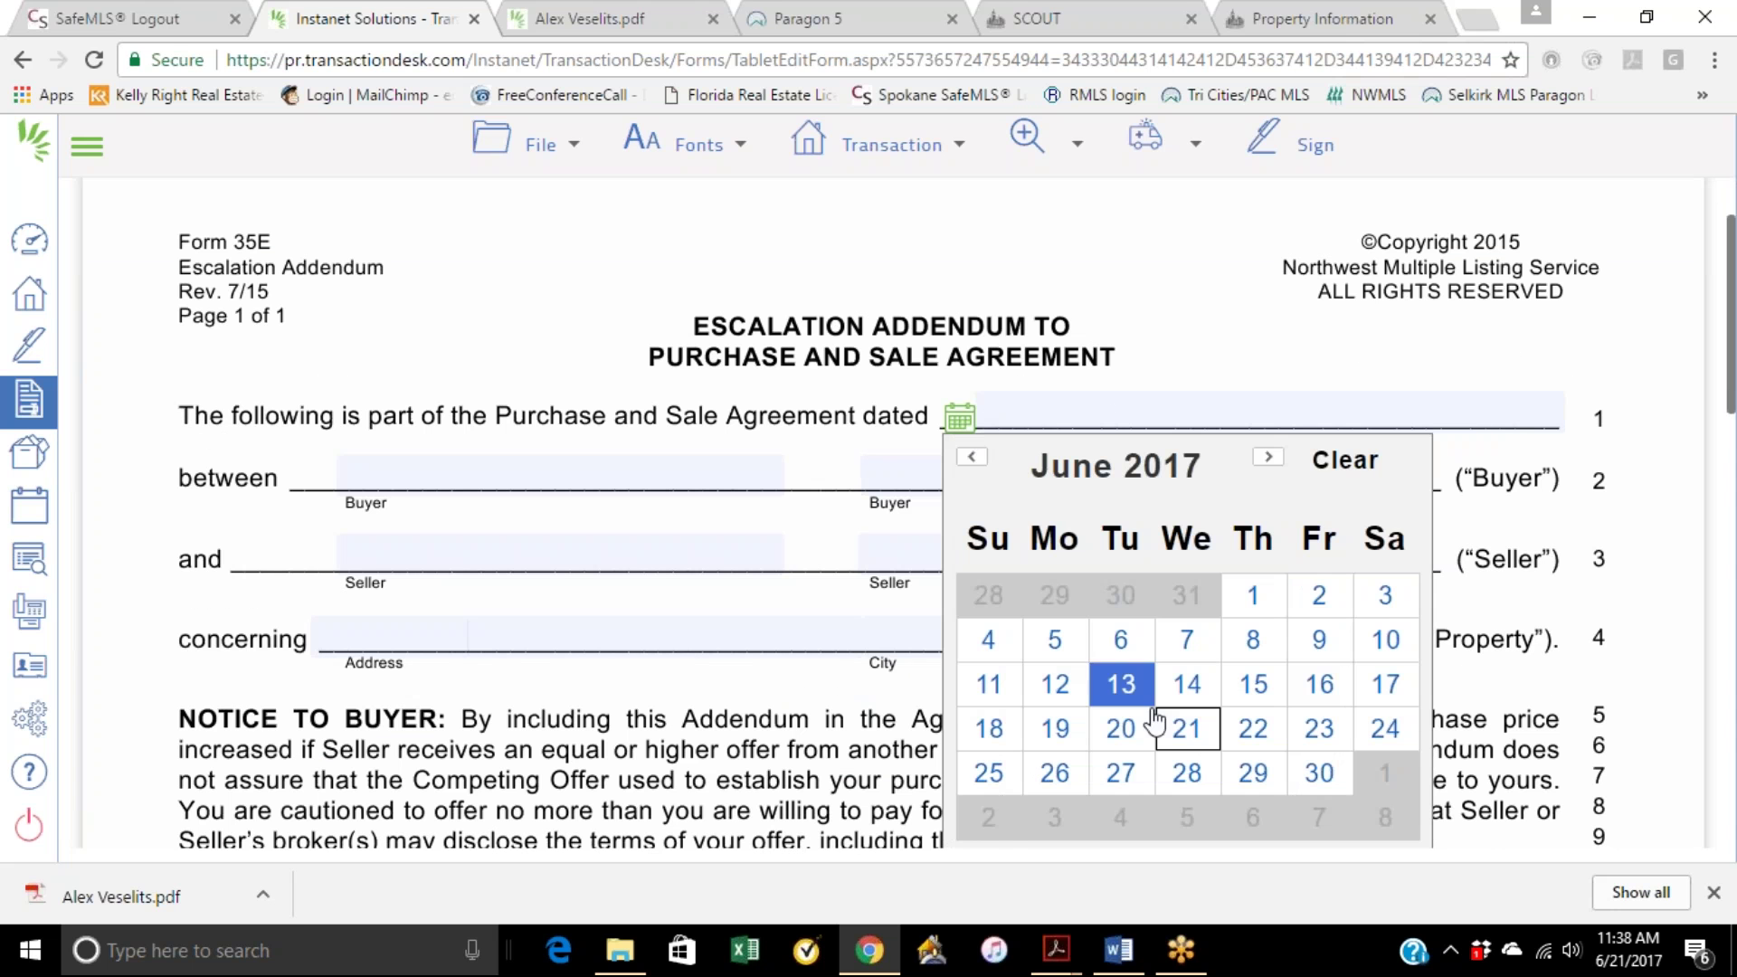
pyautogui.click(1187, 728)
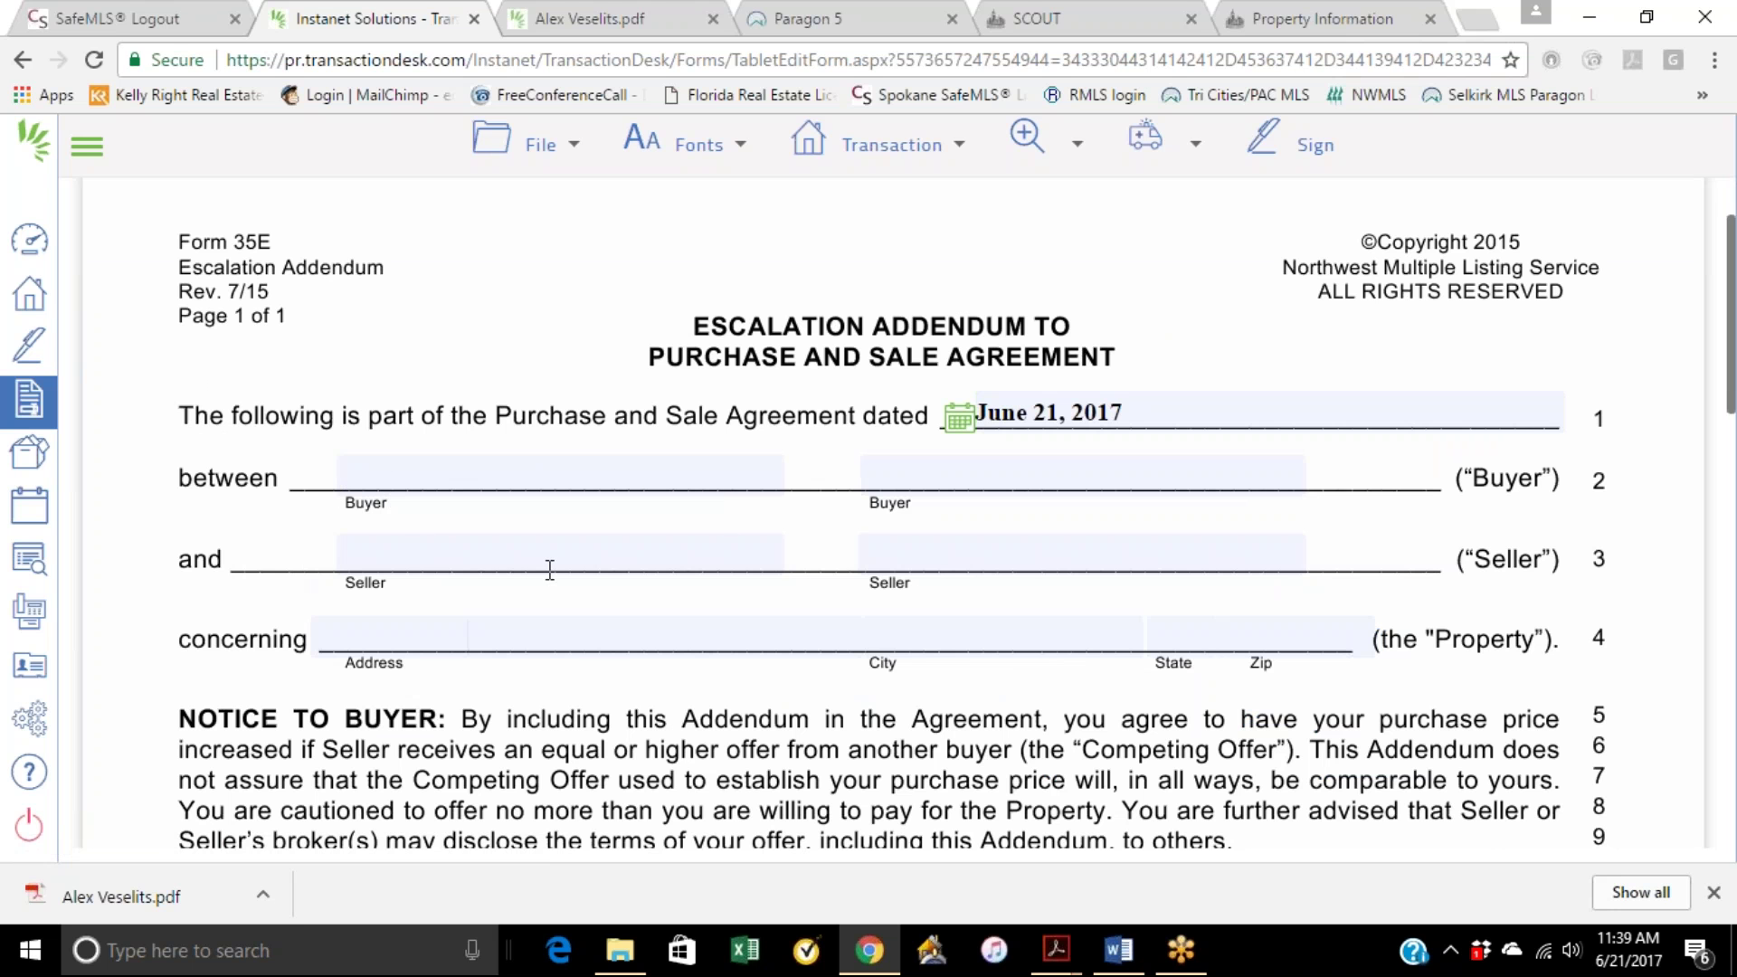
# Step: Leave the property address fields blank, dismissing the suggestions, and move to the Purchase Price section
pyautogui.click(381, 629)
pyautogui.click(953, 628)
pyautogui.click(1290, 622)
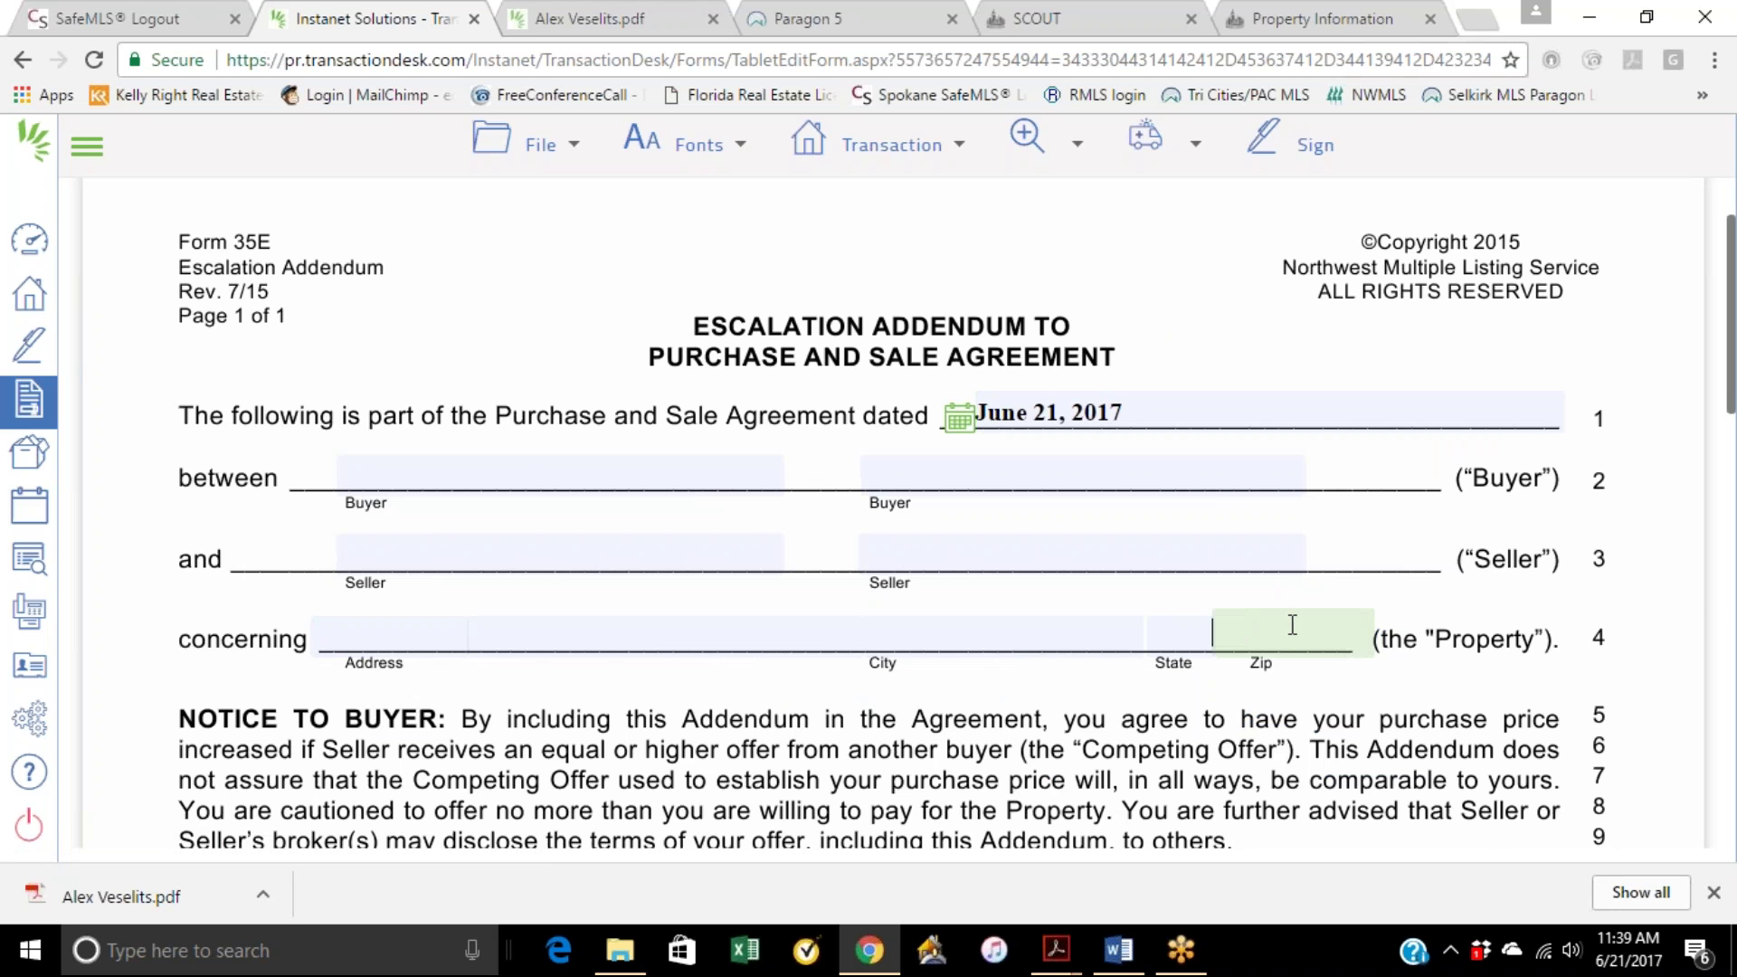
pyautogui.click(1126, 290)
pyautogui.scroll(-4, 739, 620)
pyautogui.scroll(-1, 1010, 394)
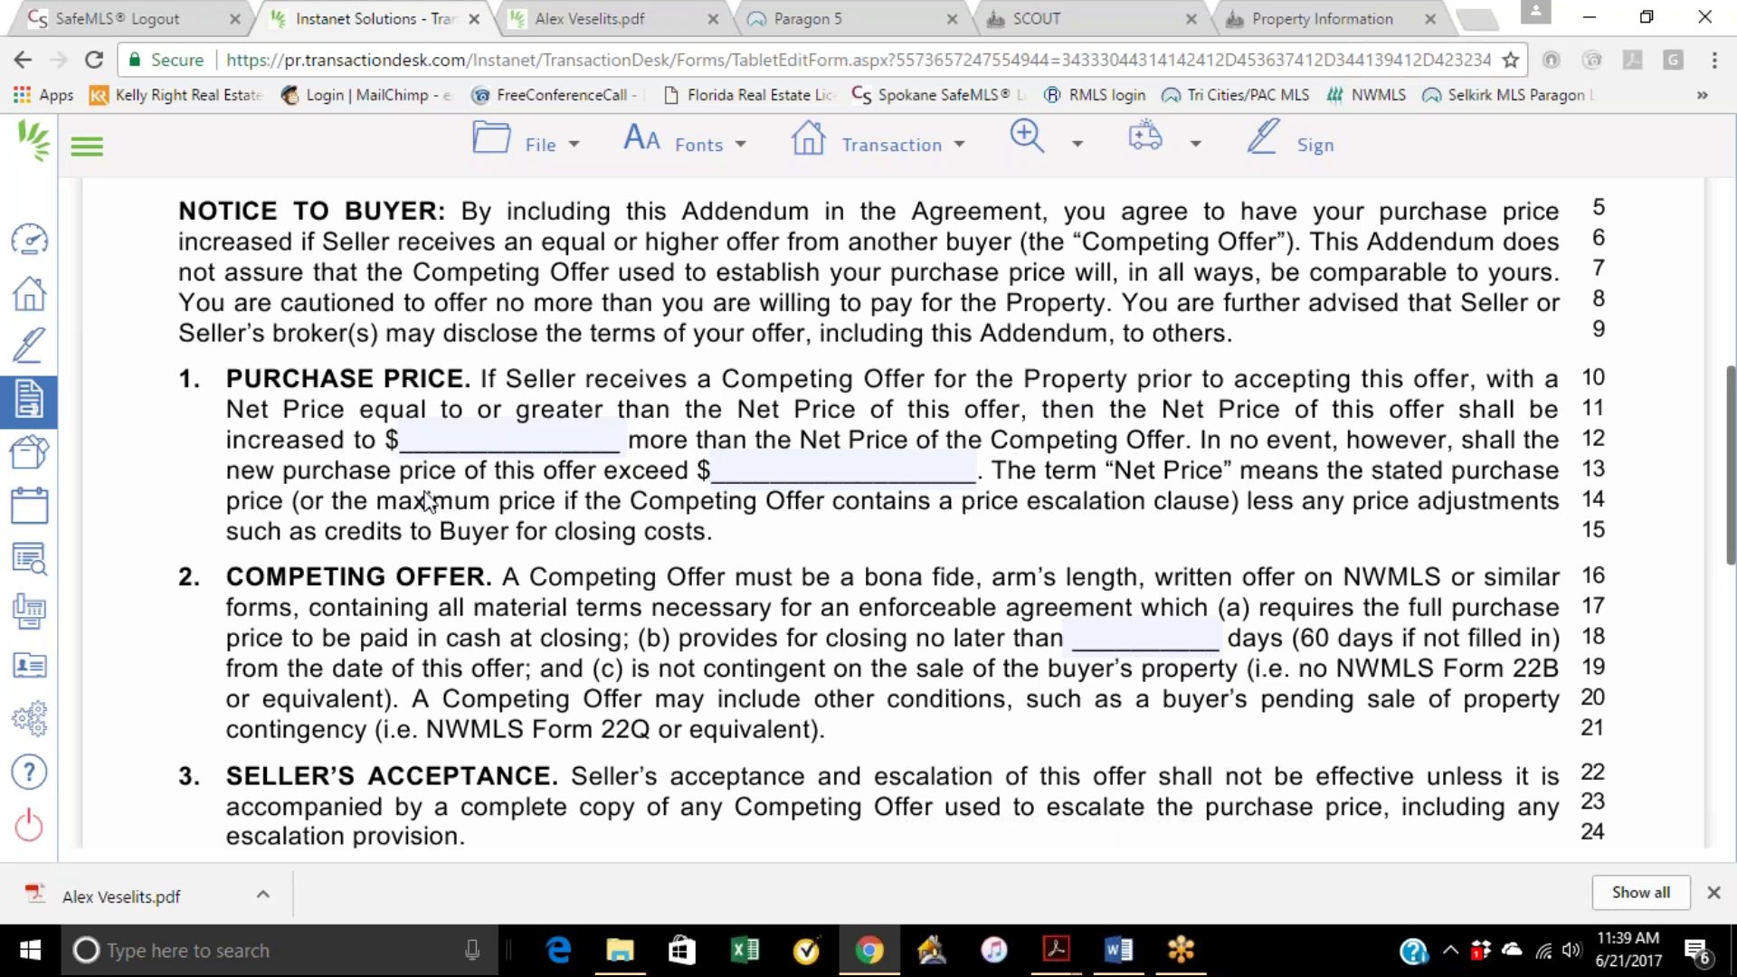
pyautogui.click(461, 438)
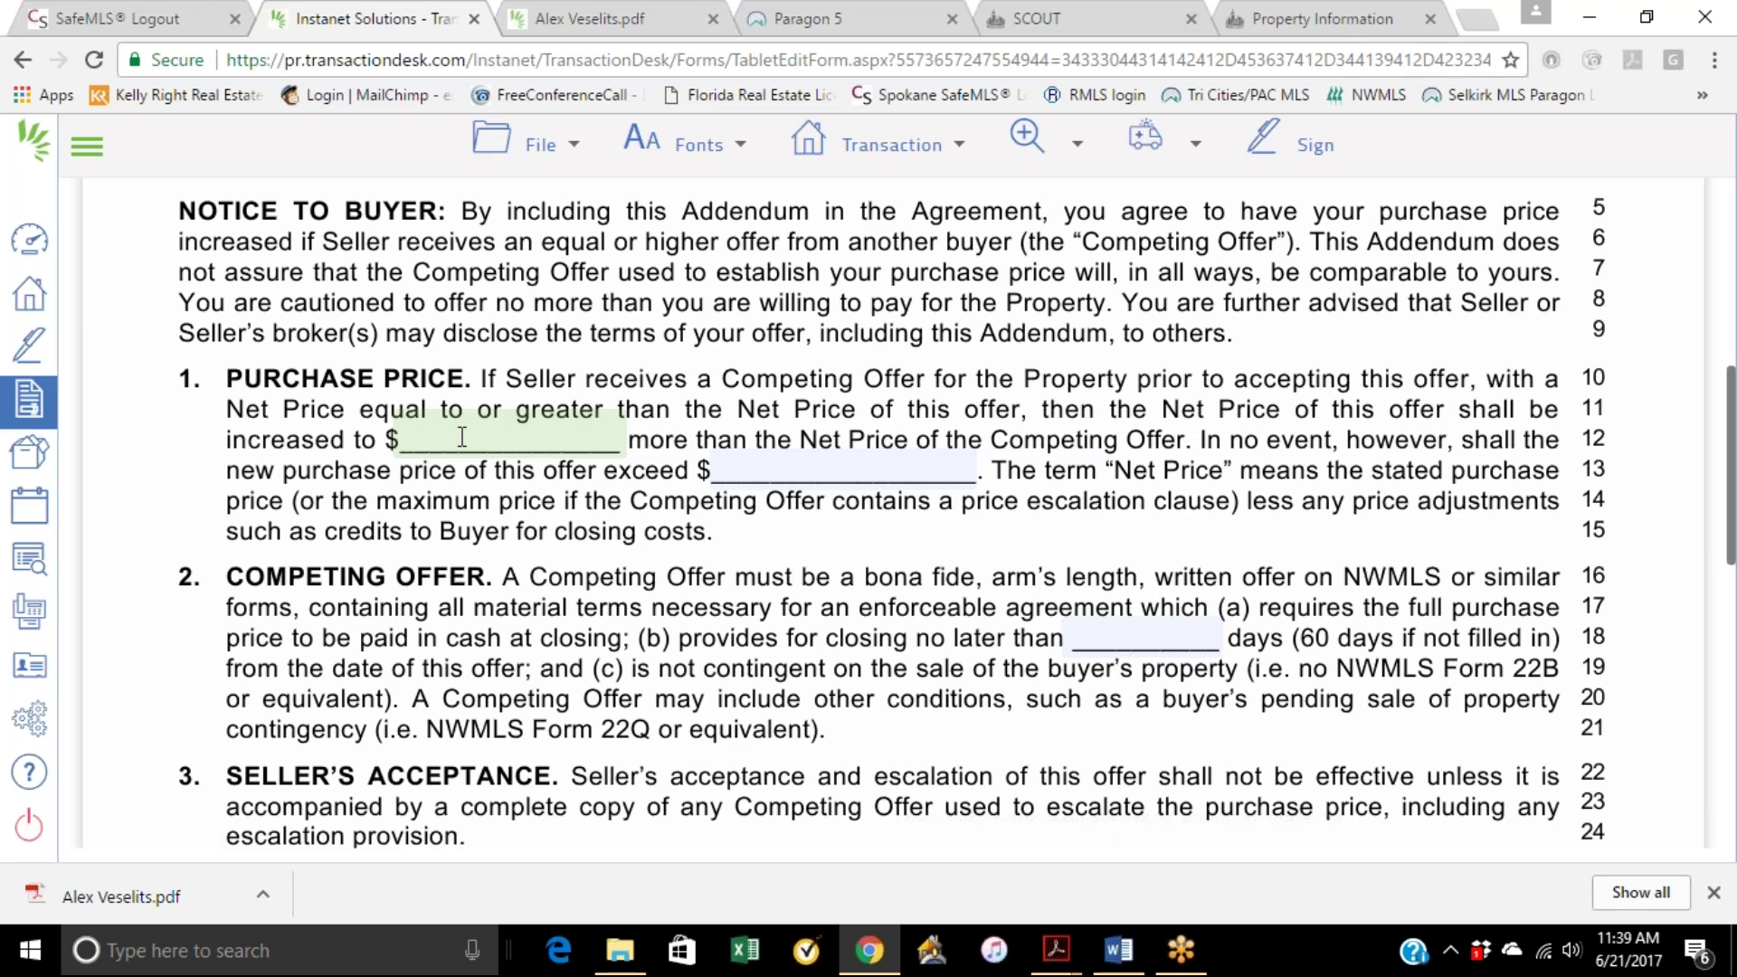
# Step: Enter a $340,000.00 price cap in the line 13 'exceed $' field
pyautogui.click(787, 471)
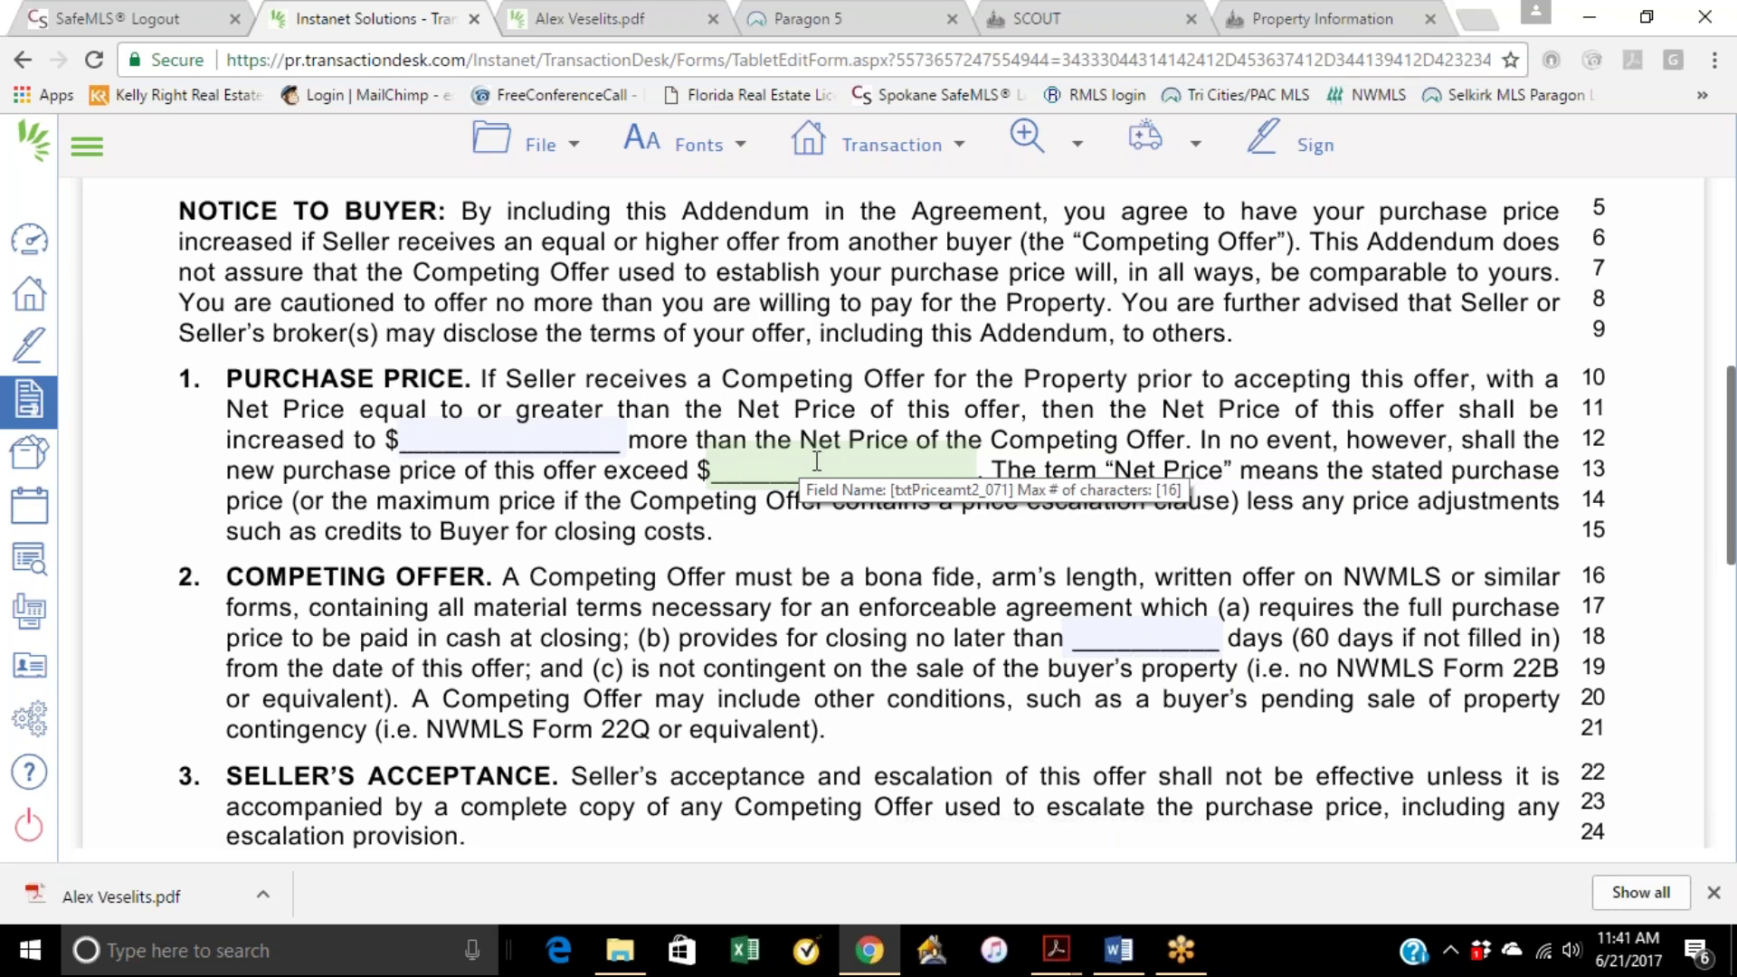
pyautogui.click(873, 465)
pyautogui.write('340000')
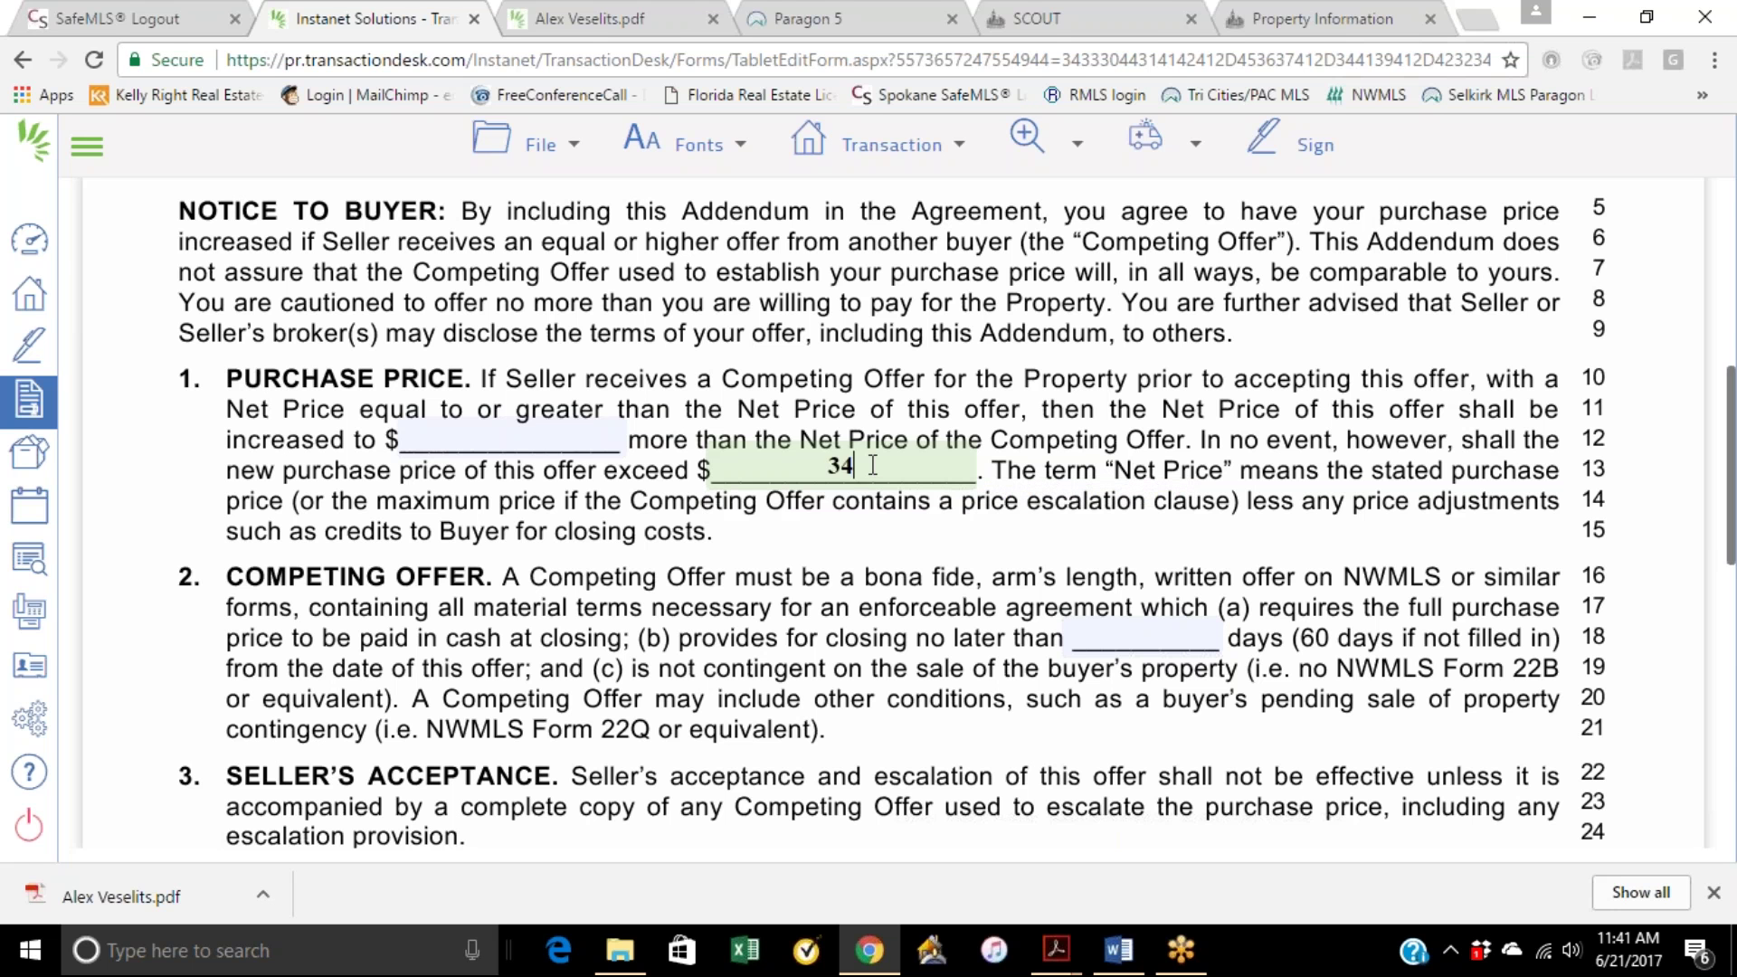
pyautogui.click(912, 396)
# Step: Enter the line 12 escalation increment, correcting earlier attempts to $1,000.00
pyautogui.click(499, 441)
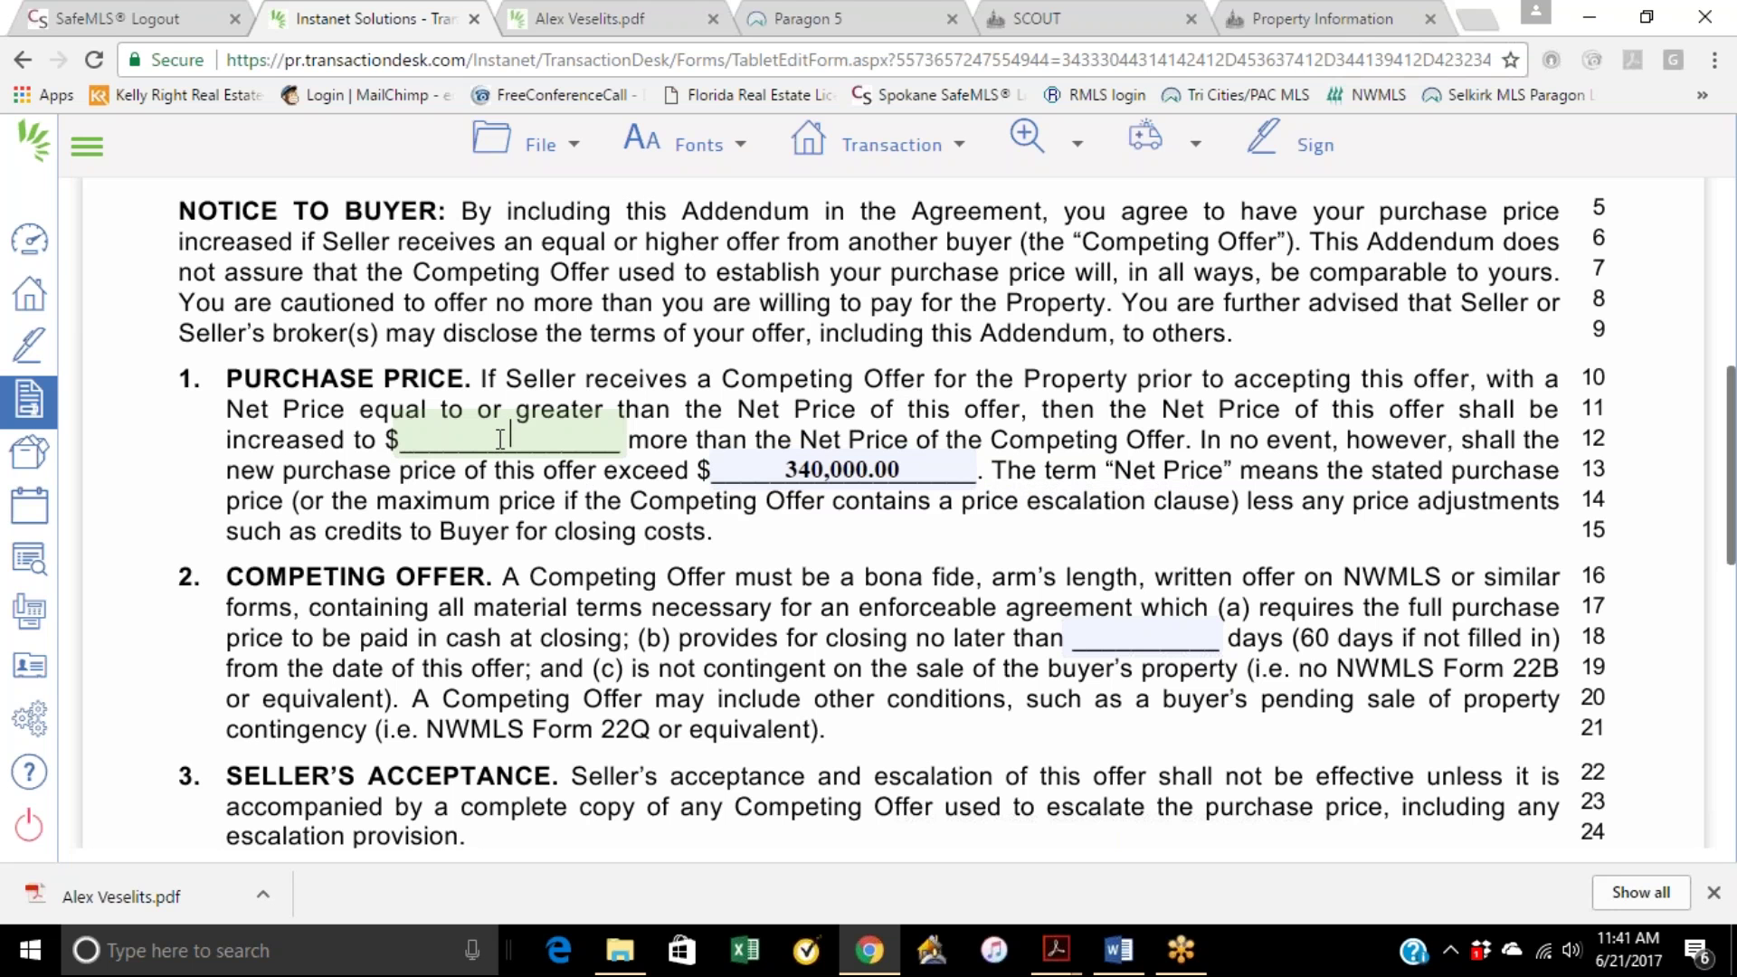
pyautogui.write('10')
pyautogui.click(579, 374)
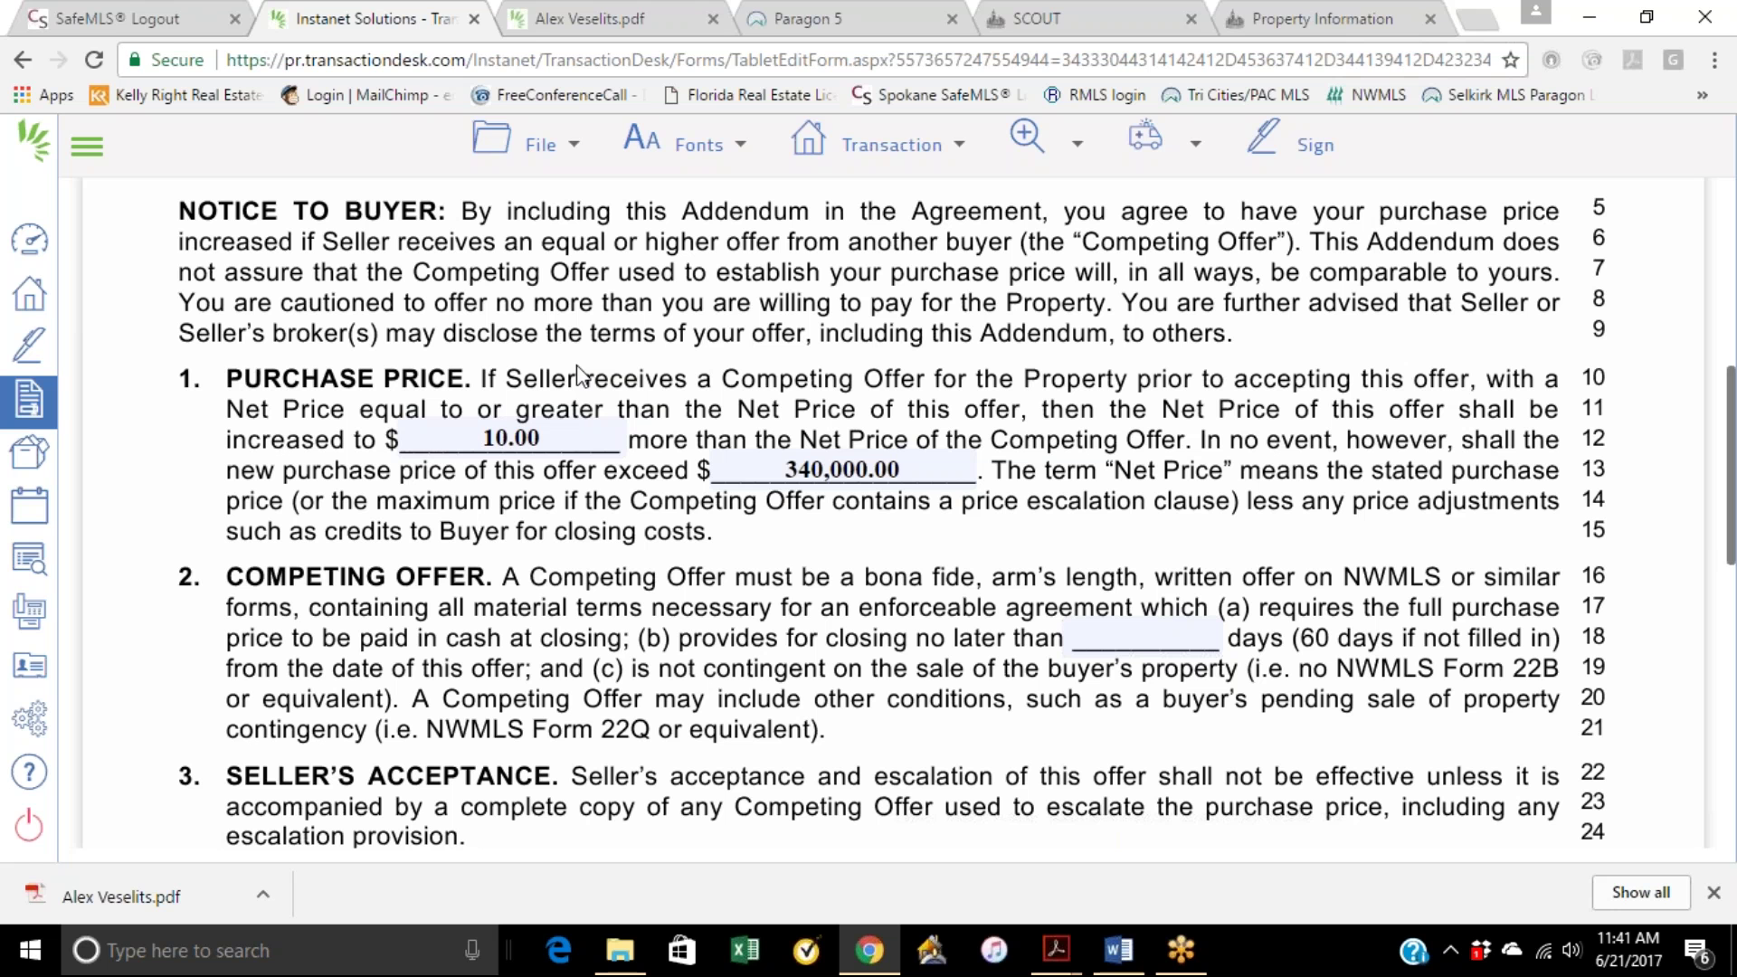
pyautogui.click(551, 434)
pyautogui.press('BackSpace')
pyautogui.press('BackSpace')
pyautogui.press('BackSpace')
pyautogui.press('BackSpace')
pyautogui.press('BackSpace')
pyautogui.write('100')
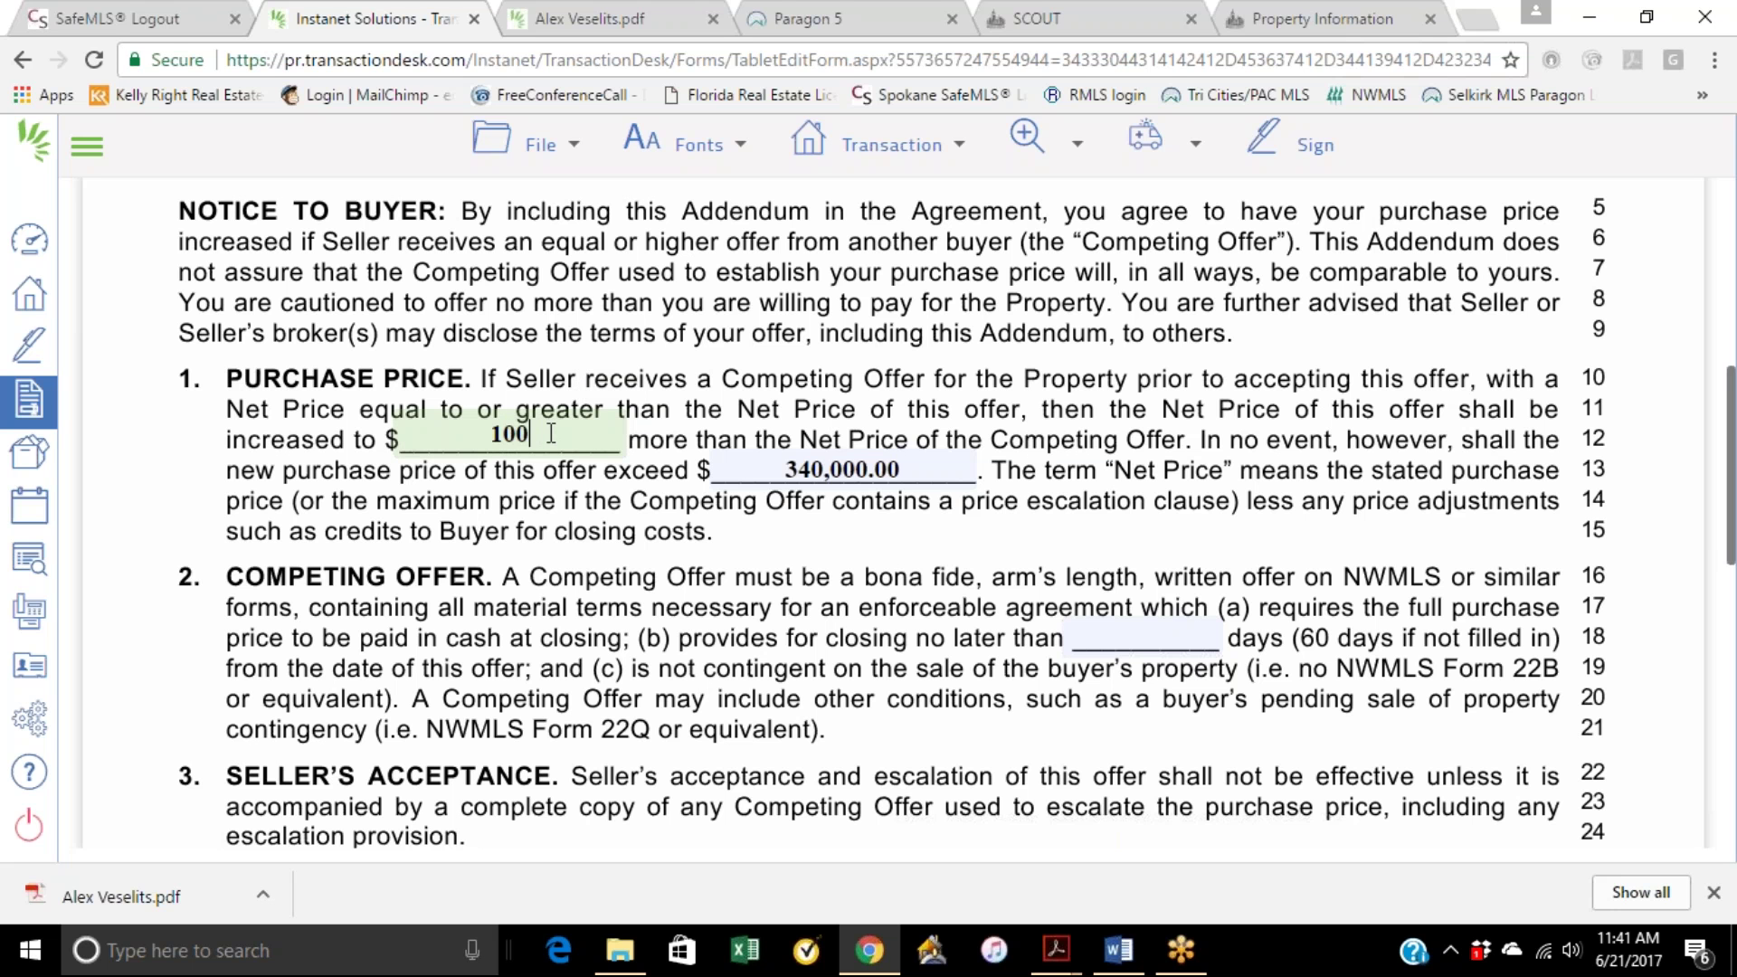
pyautogui.press('BackSpace')
pyautogui.press('BackSpace')
pyautogui.press('BackSpace')
pyautogui.click(558, 441)
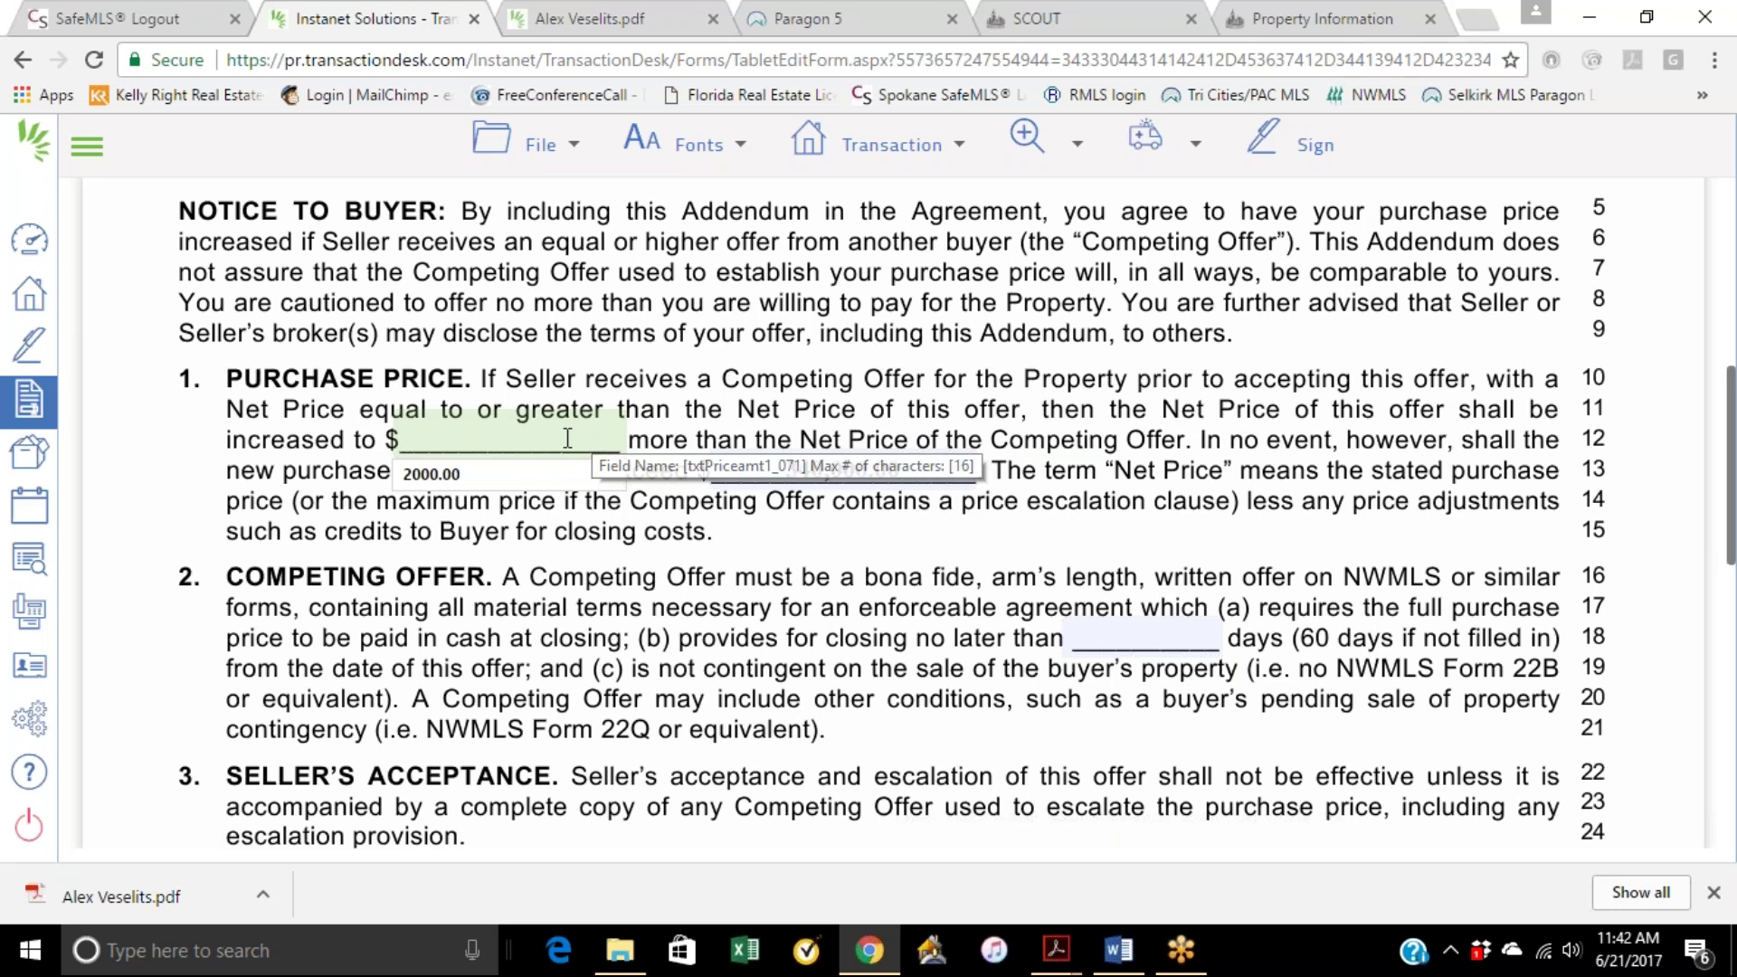
pyautogui.write('1000')
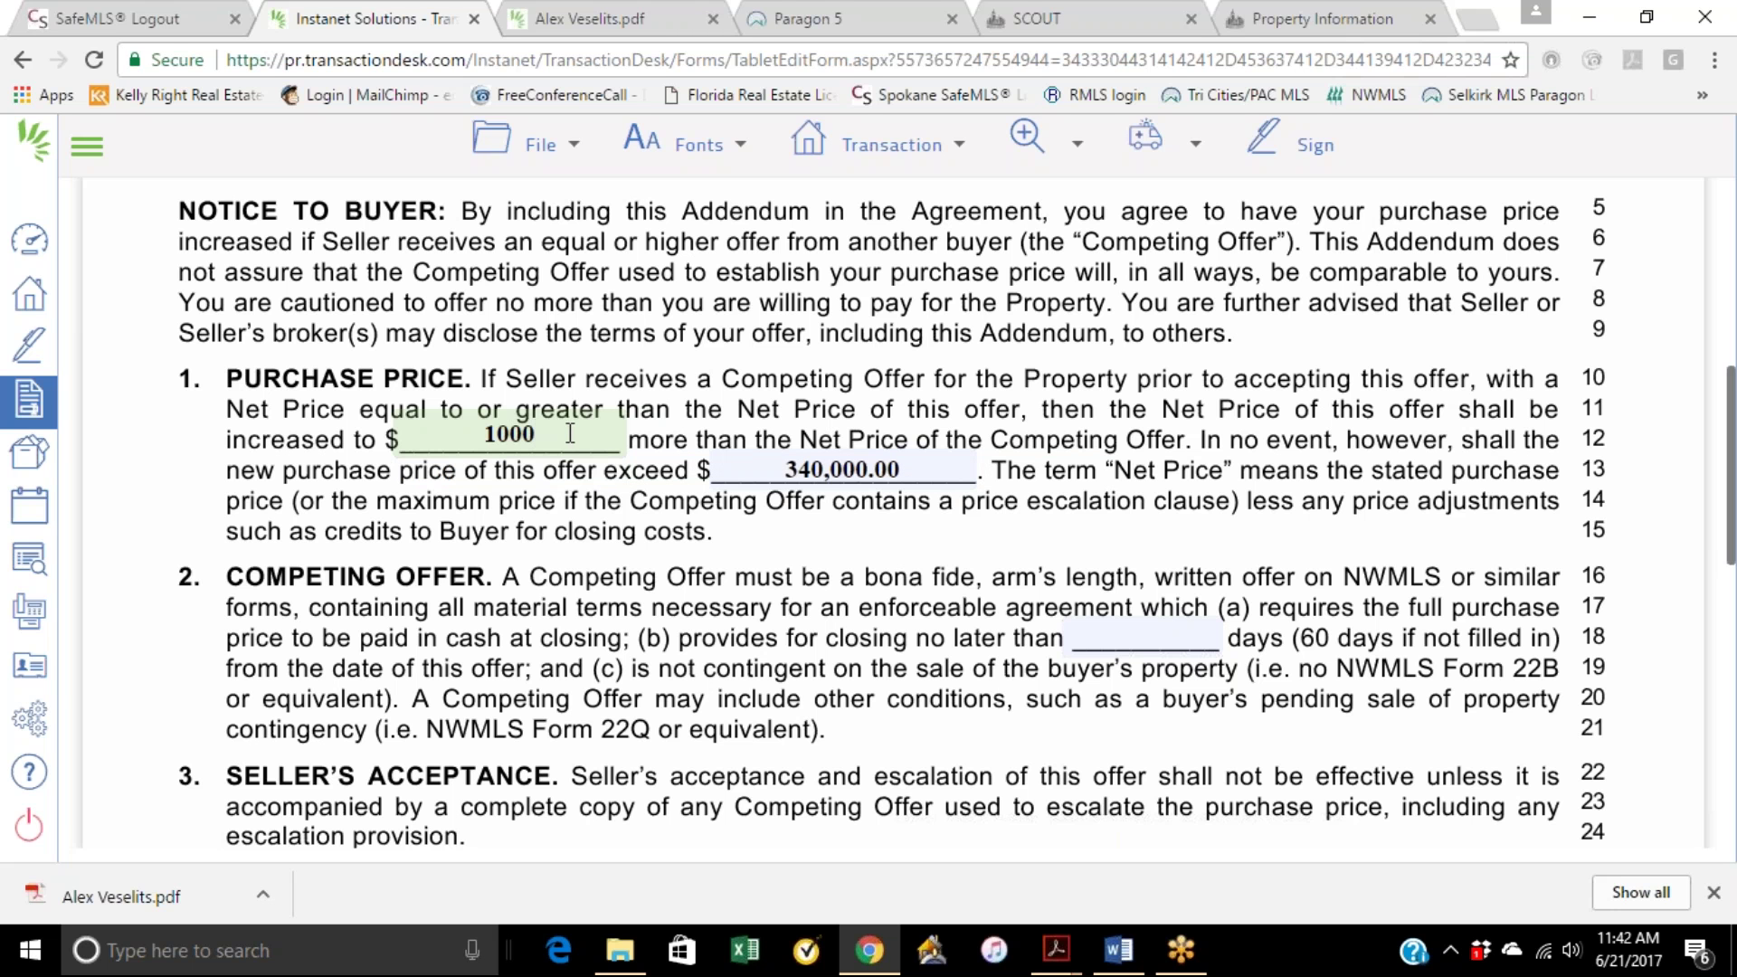
pyautogui.click(606, 388)
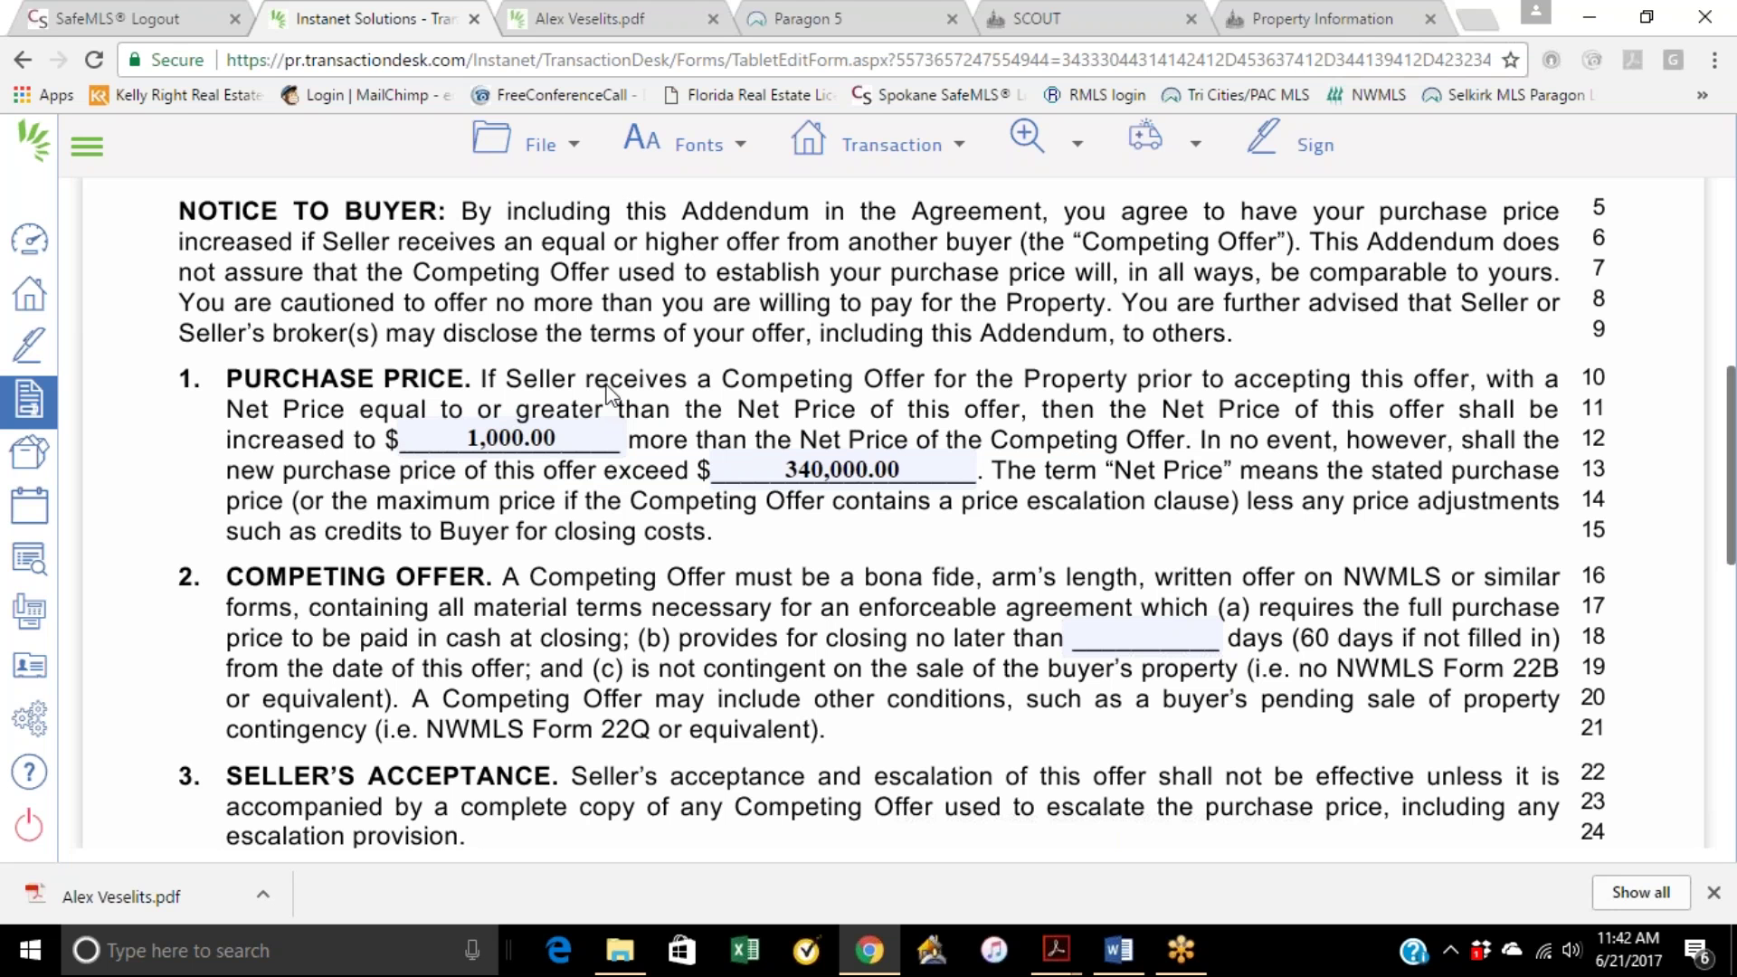
# Step: Change the line 12 escalation increment to $2,000.00 and verify it
pyautogui.click(554, 435)
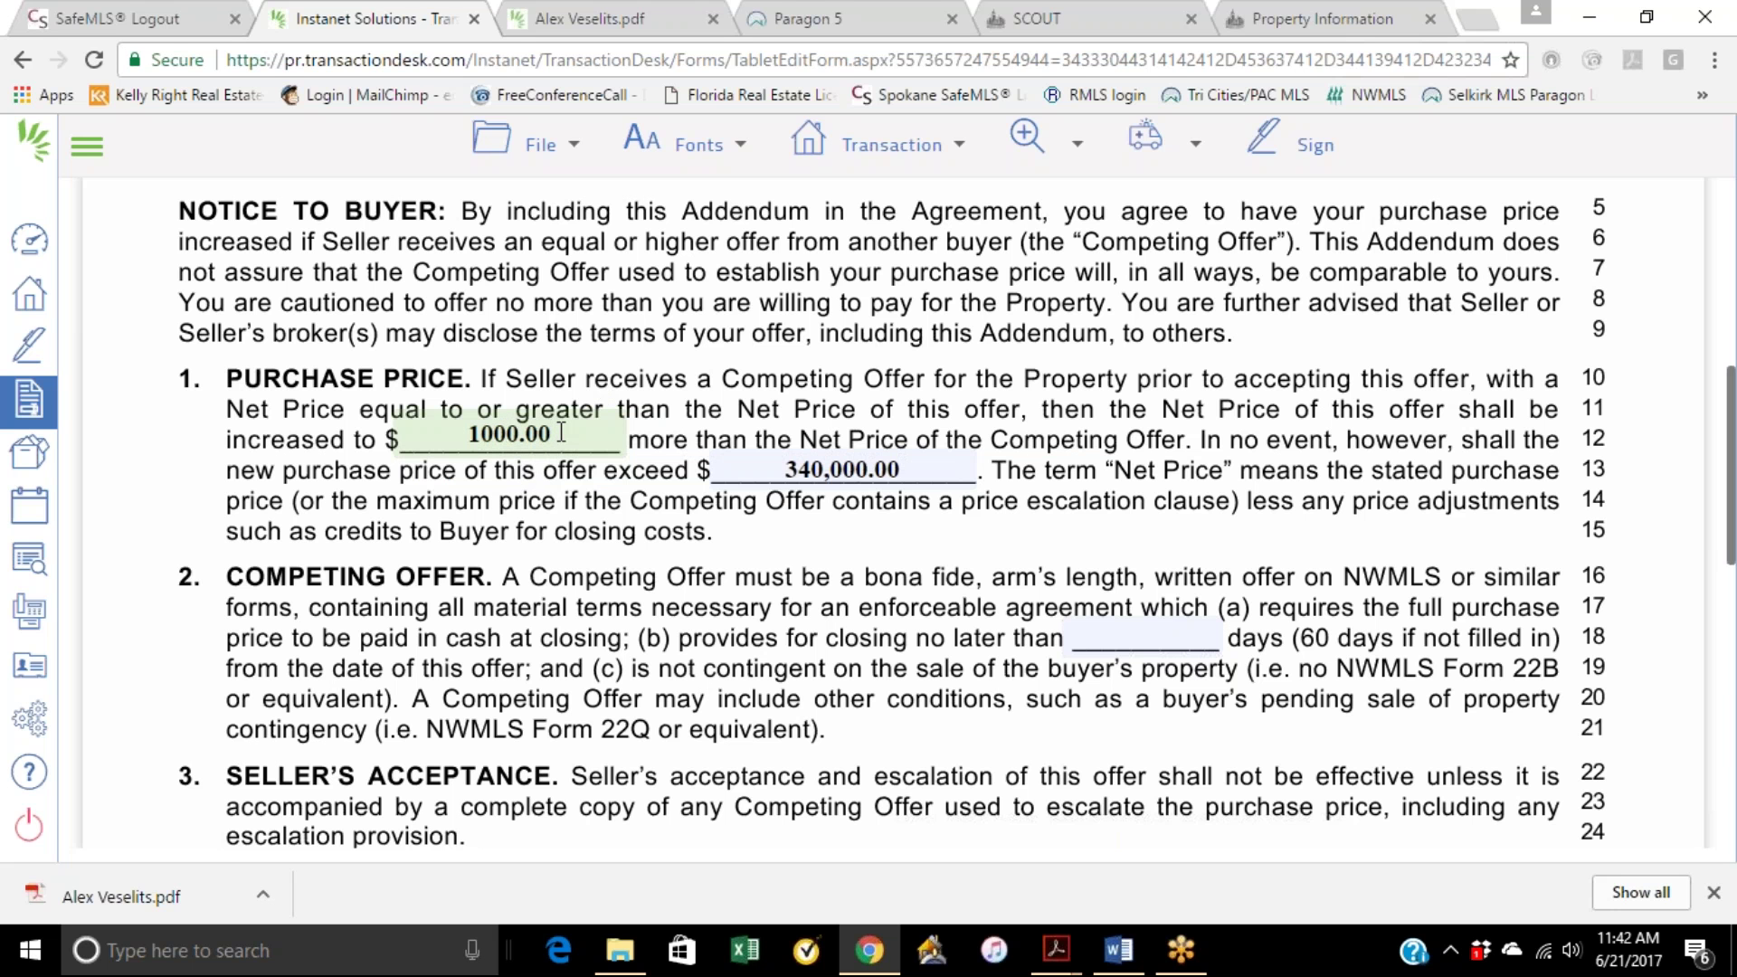
pyautogui.press('BackSpace')
pyautogui.press('BackSpace')
pyautogui.press('BackSpace')
pyautogui.press('BackSpace')
pyautogui.press('BackSpace')
pyautogui.press('BackSpace')
pyautogui.press('BackSpace')
pyautogui.write('2000')
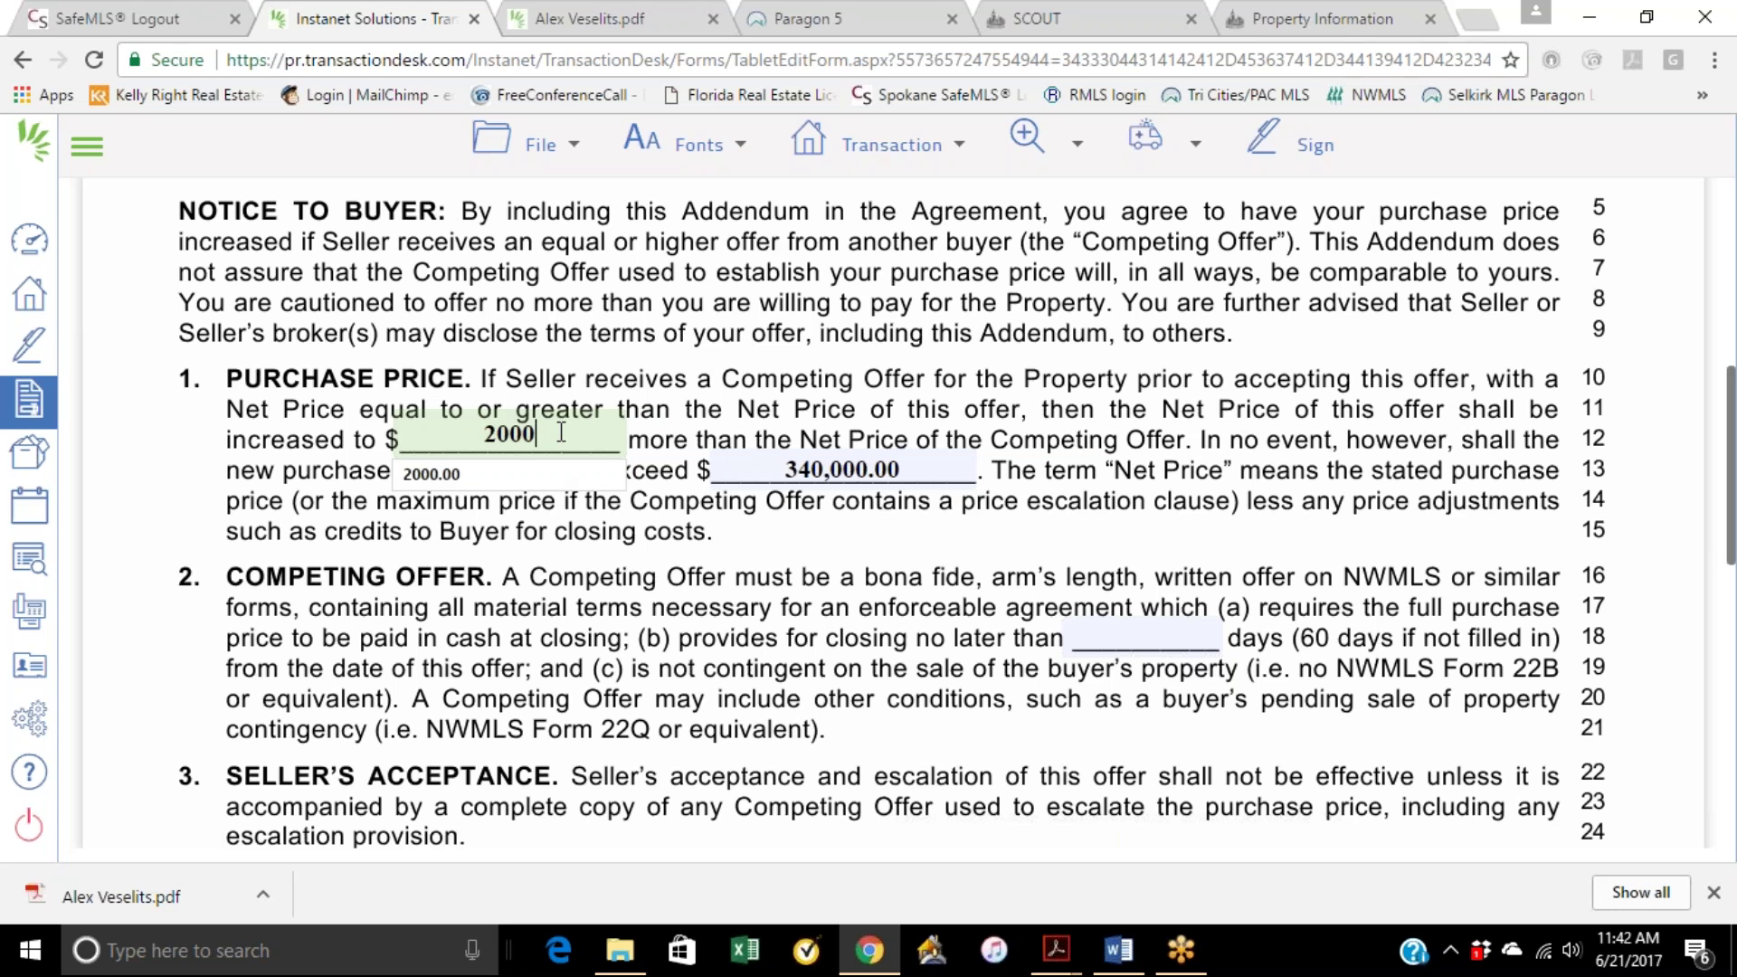
pyautogui.click(604, 351)
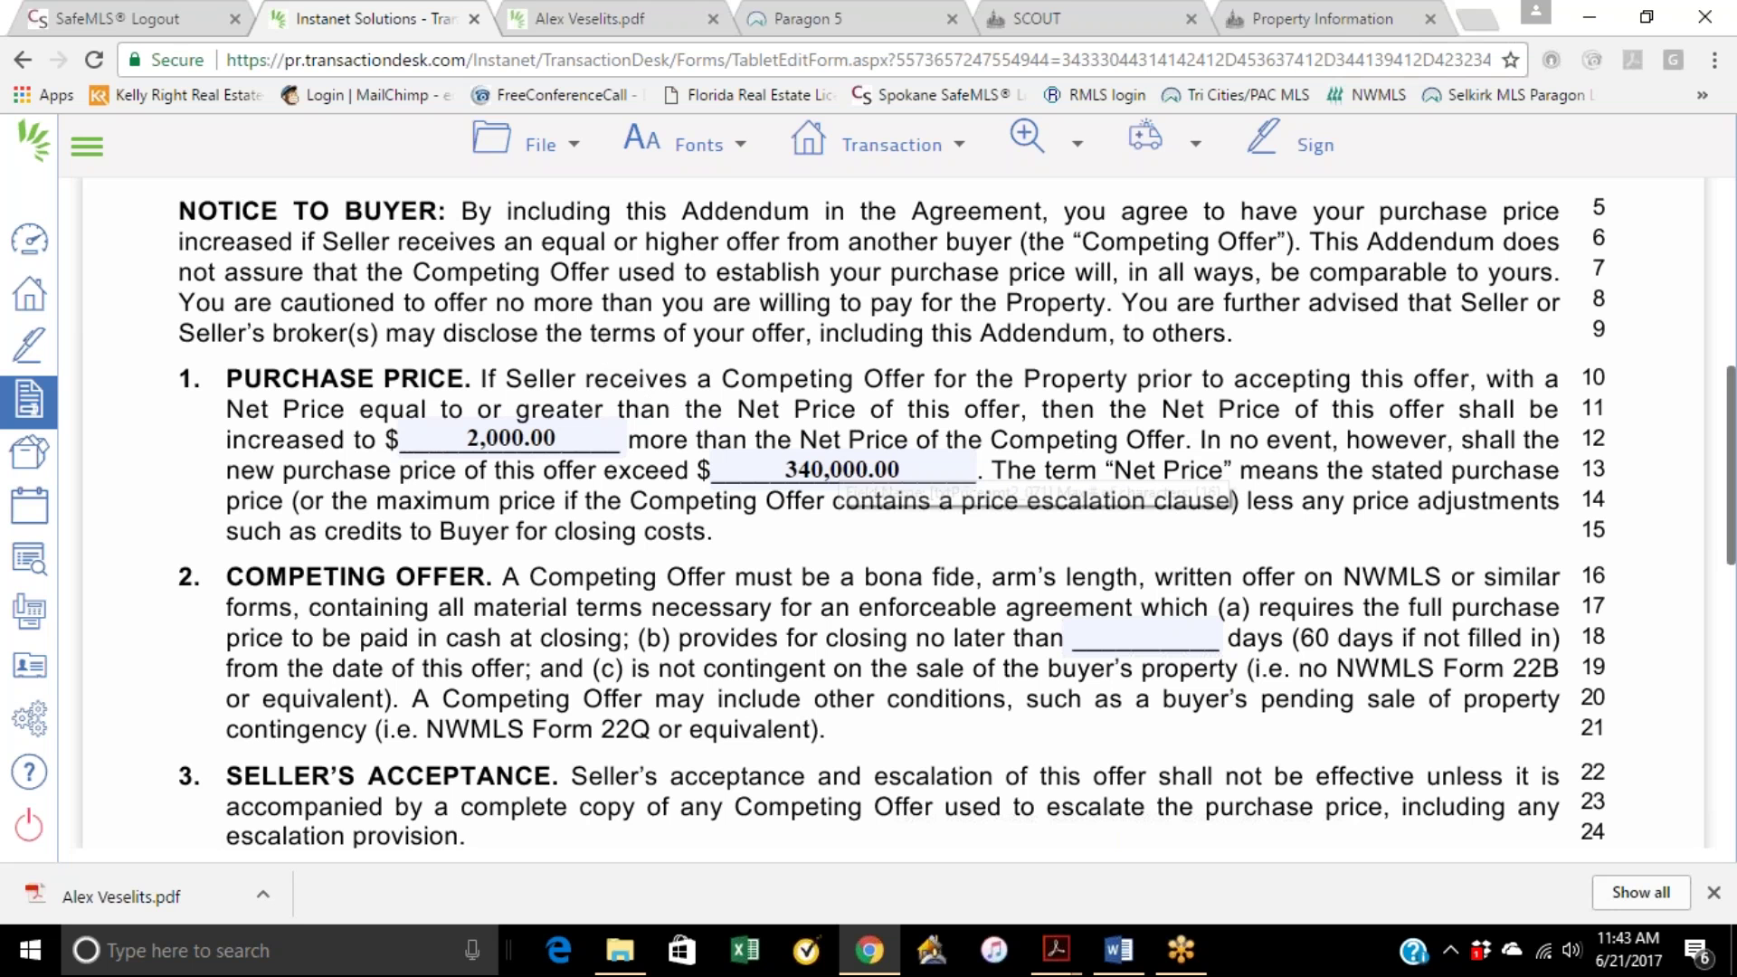
pyautogui.click(553, 441)
pyautogui.scroll(-1, 661, 561)
pyautogui.scroll(-6, 661, 561)
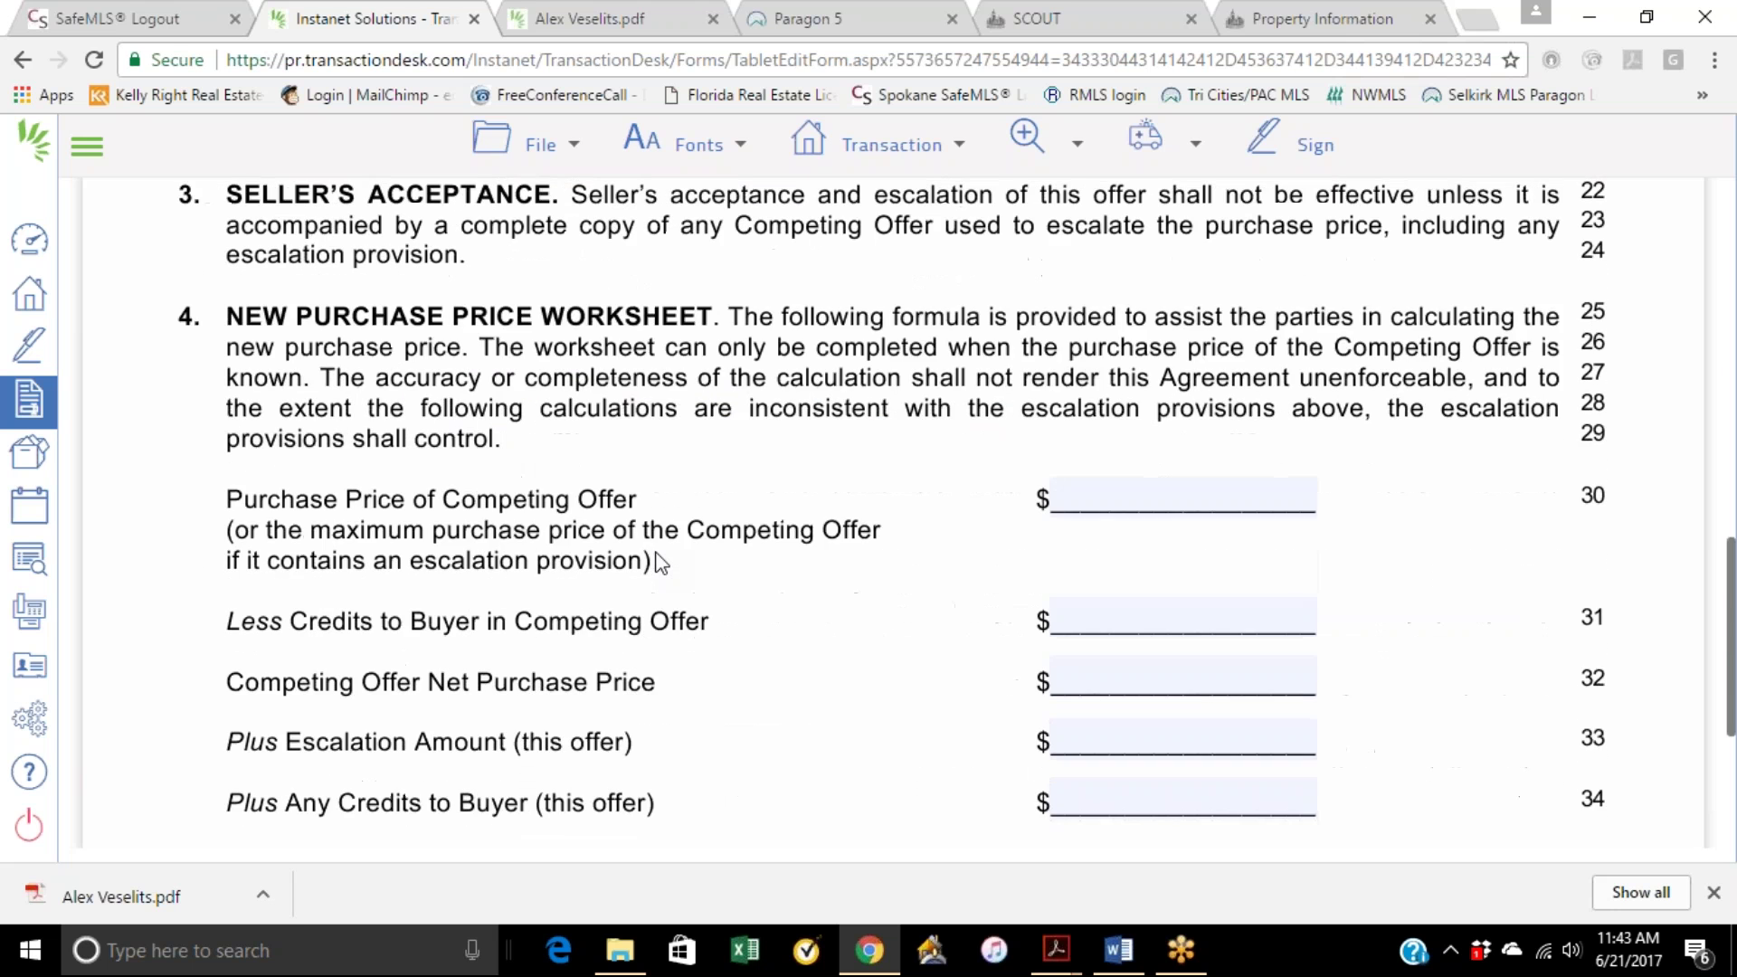
pyautogui.scroll(2, 661, 560)
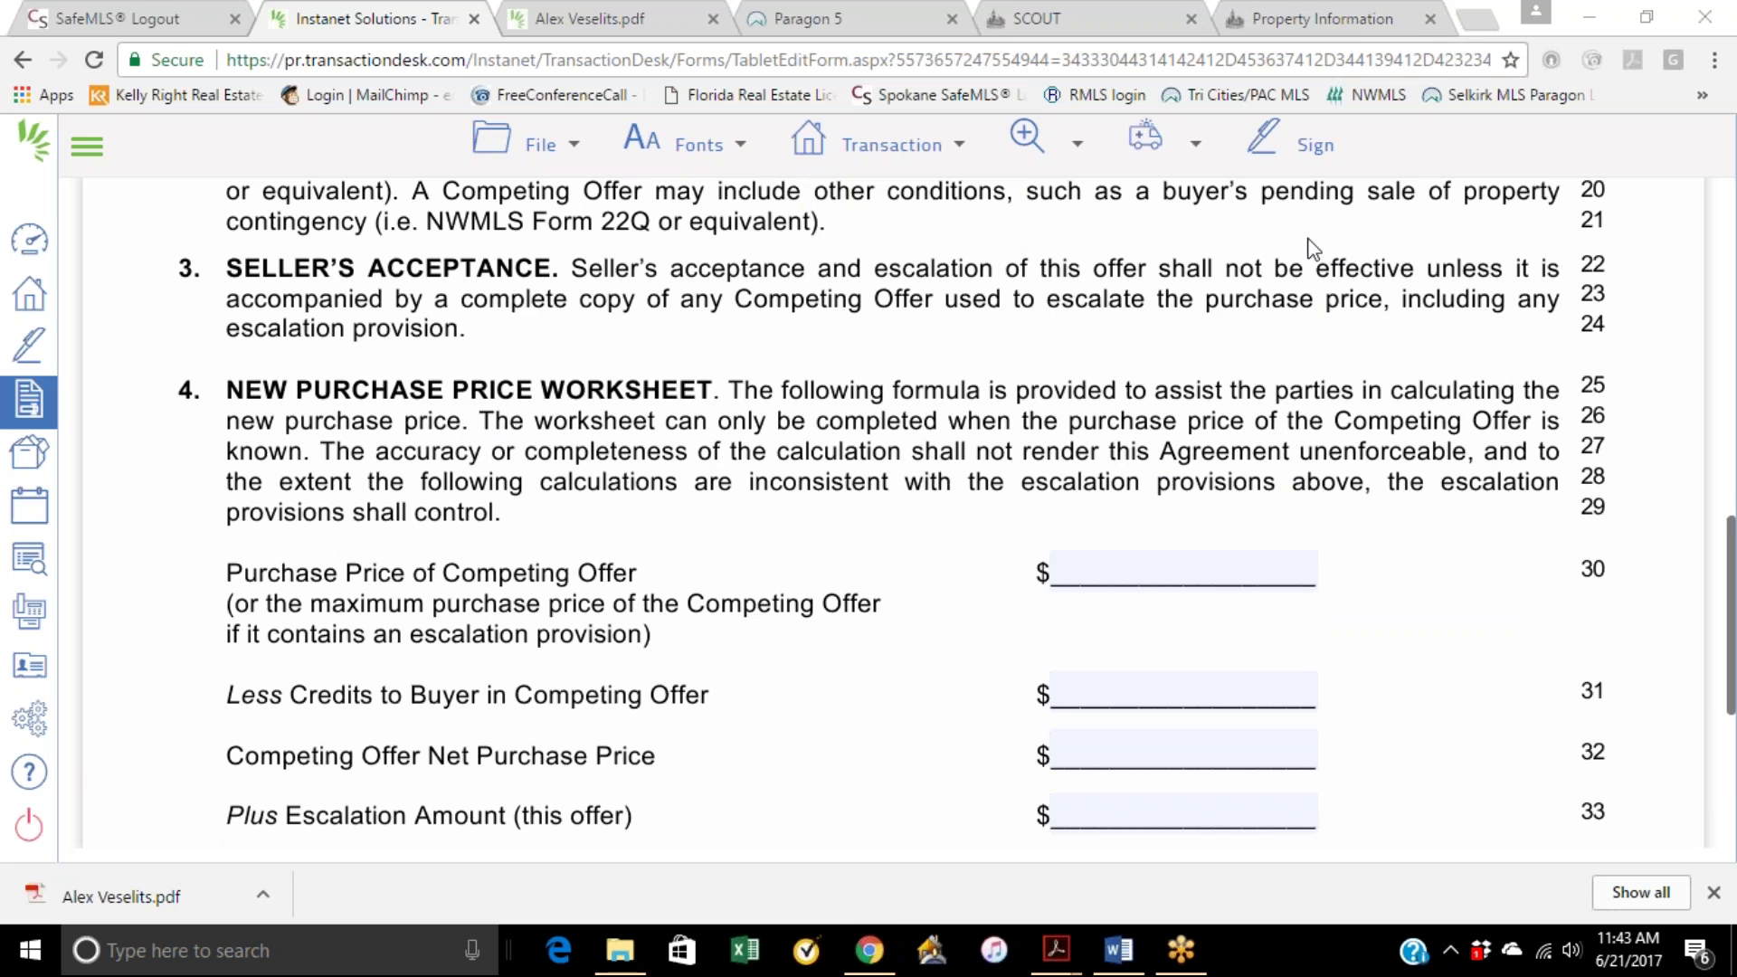
pyautogui.click(1141, 287)
pyautogui.scroll(5, 1076, 349)
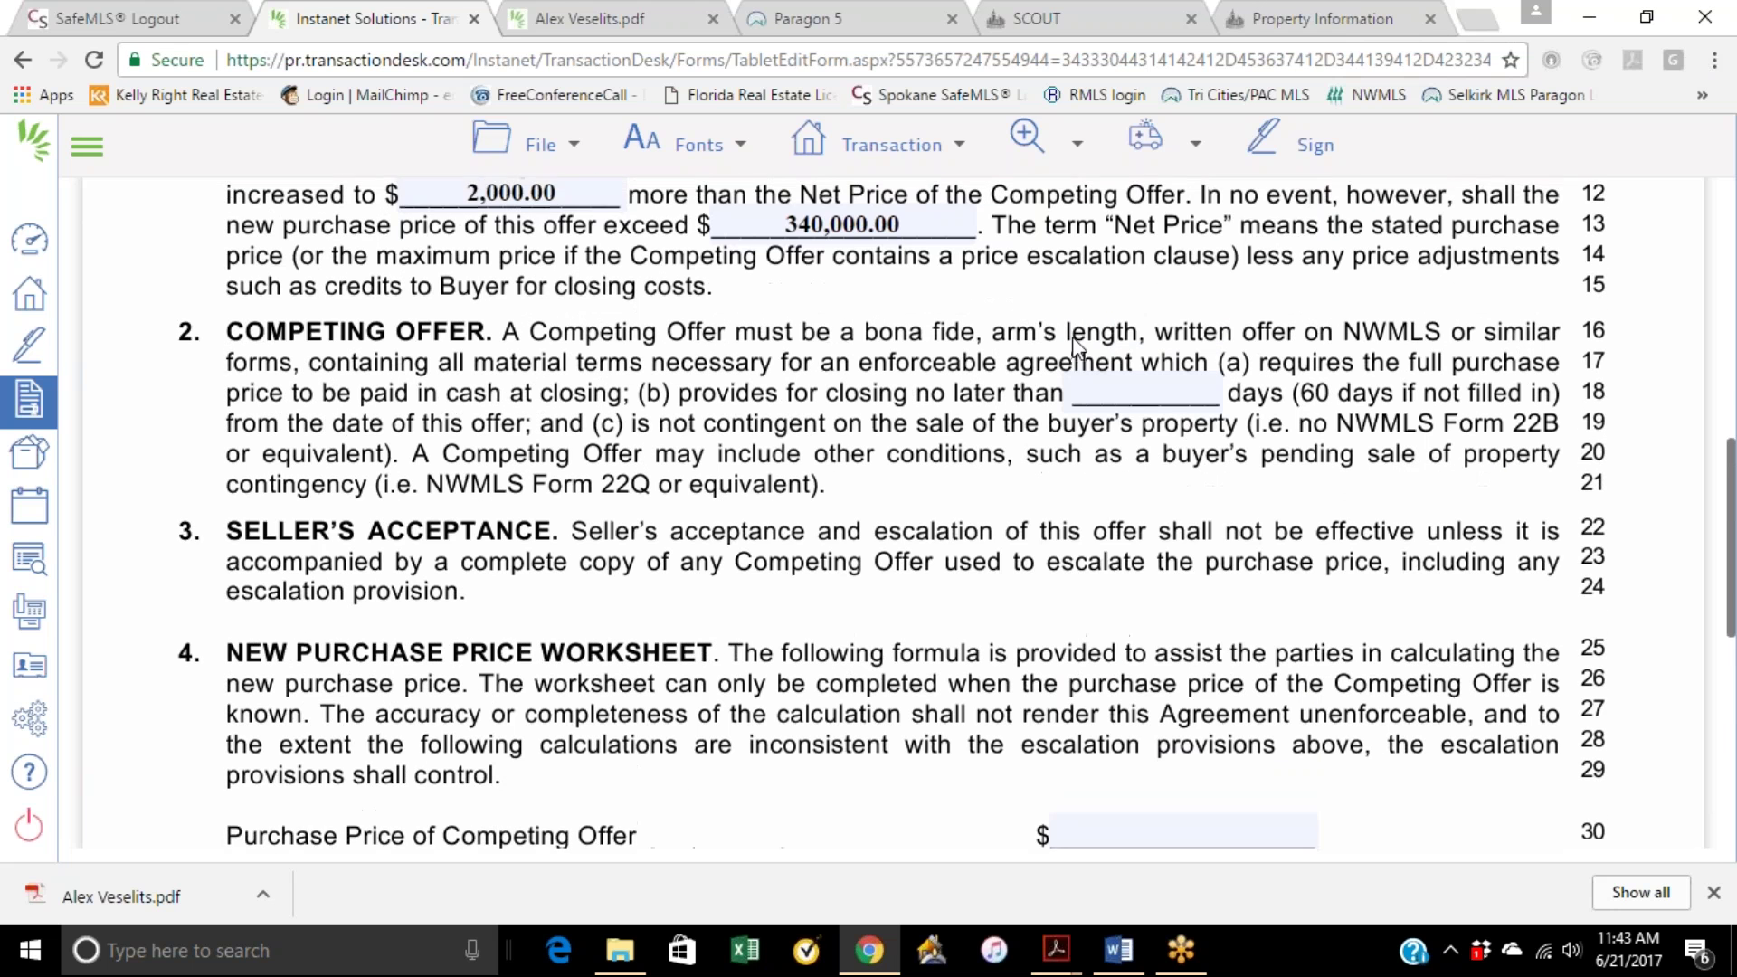
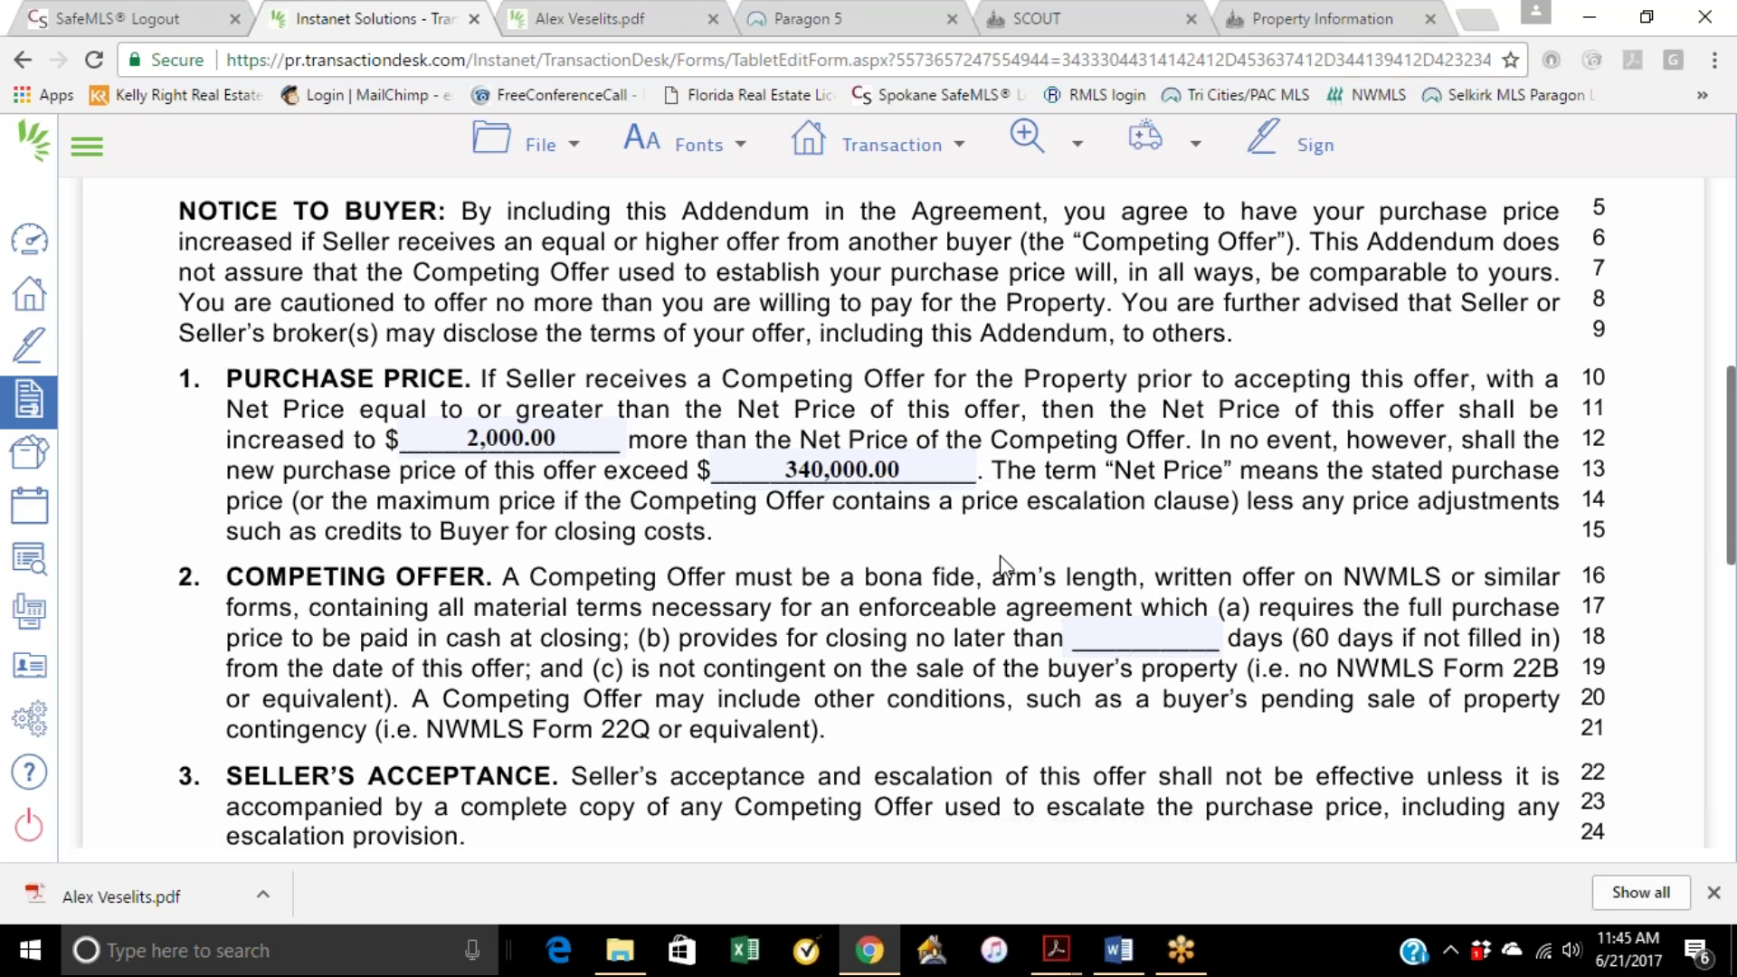
# Step: Enter 333,000 as the Purchase Price of Competing Offer
pyautogui.scroll(-7, 1002, 567)
pyautogui.scroll(3, 1001, 567)
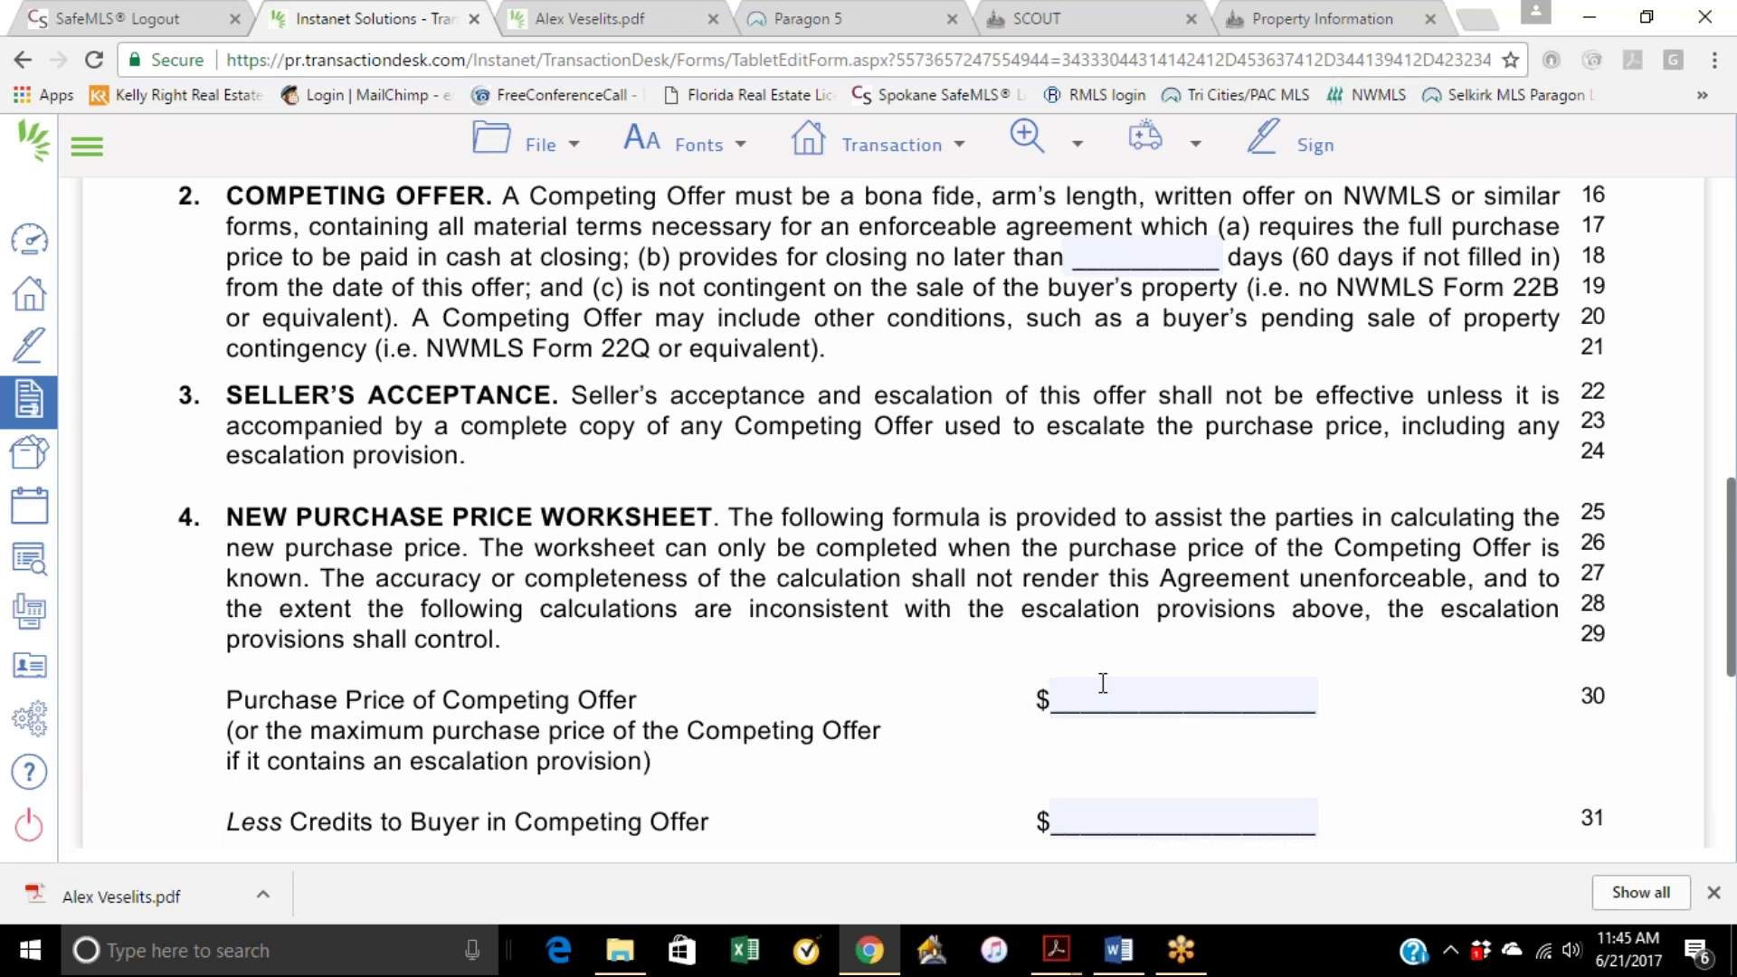
pyautogui.scroll(1, 1086, 520)
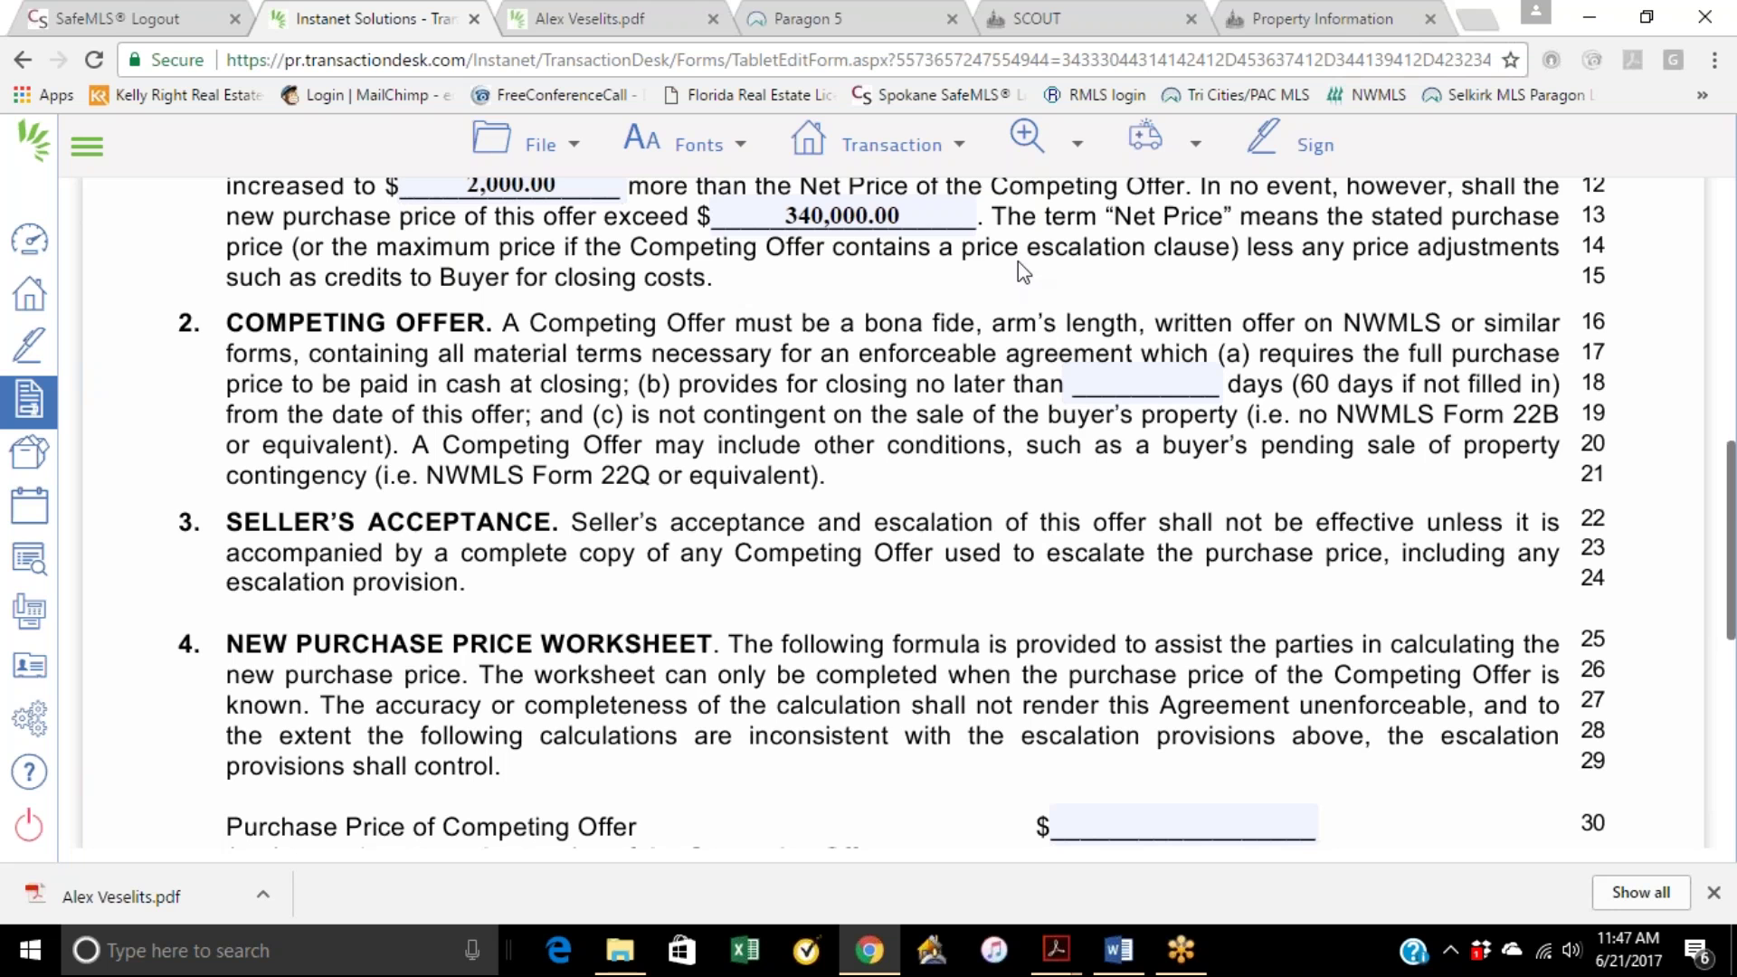
pyautogui.scroll(-3, 1054, 396)
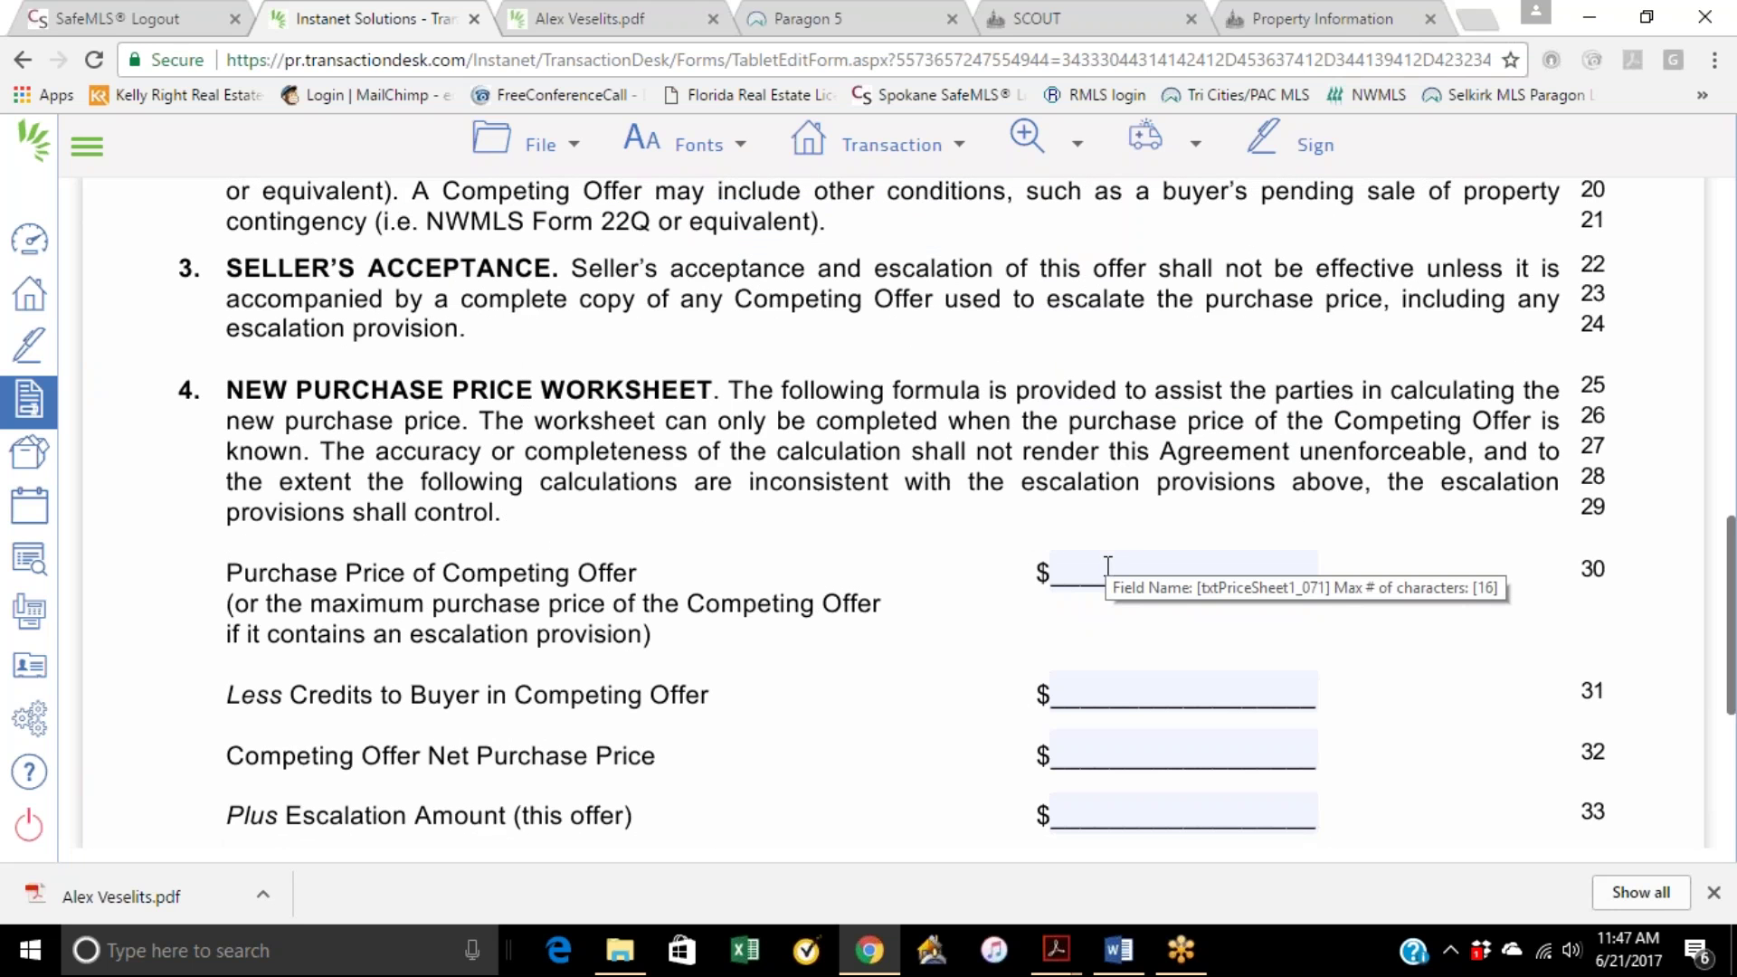
pyautogui.click(1138, 569)
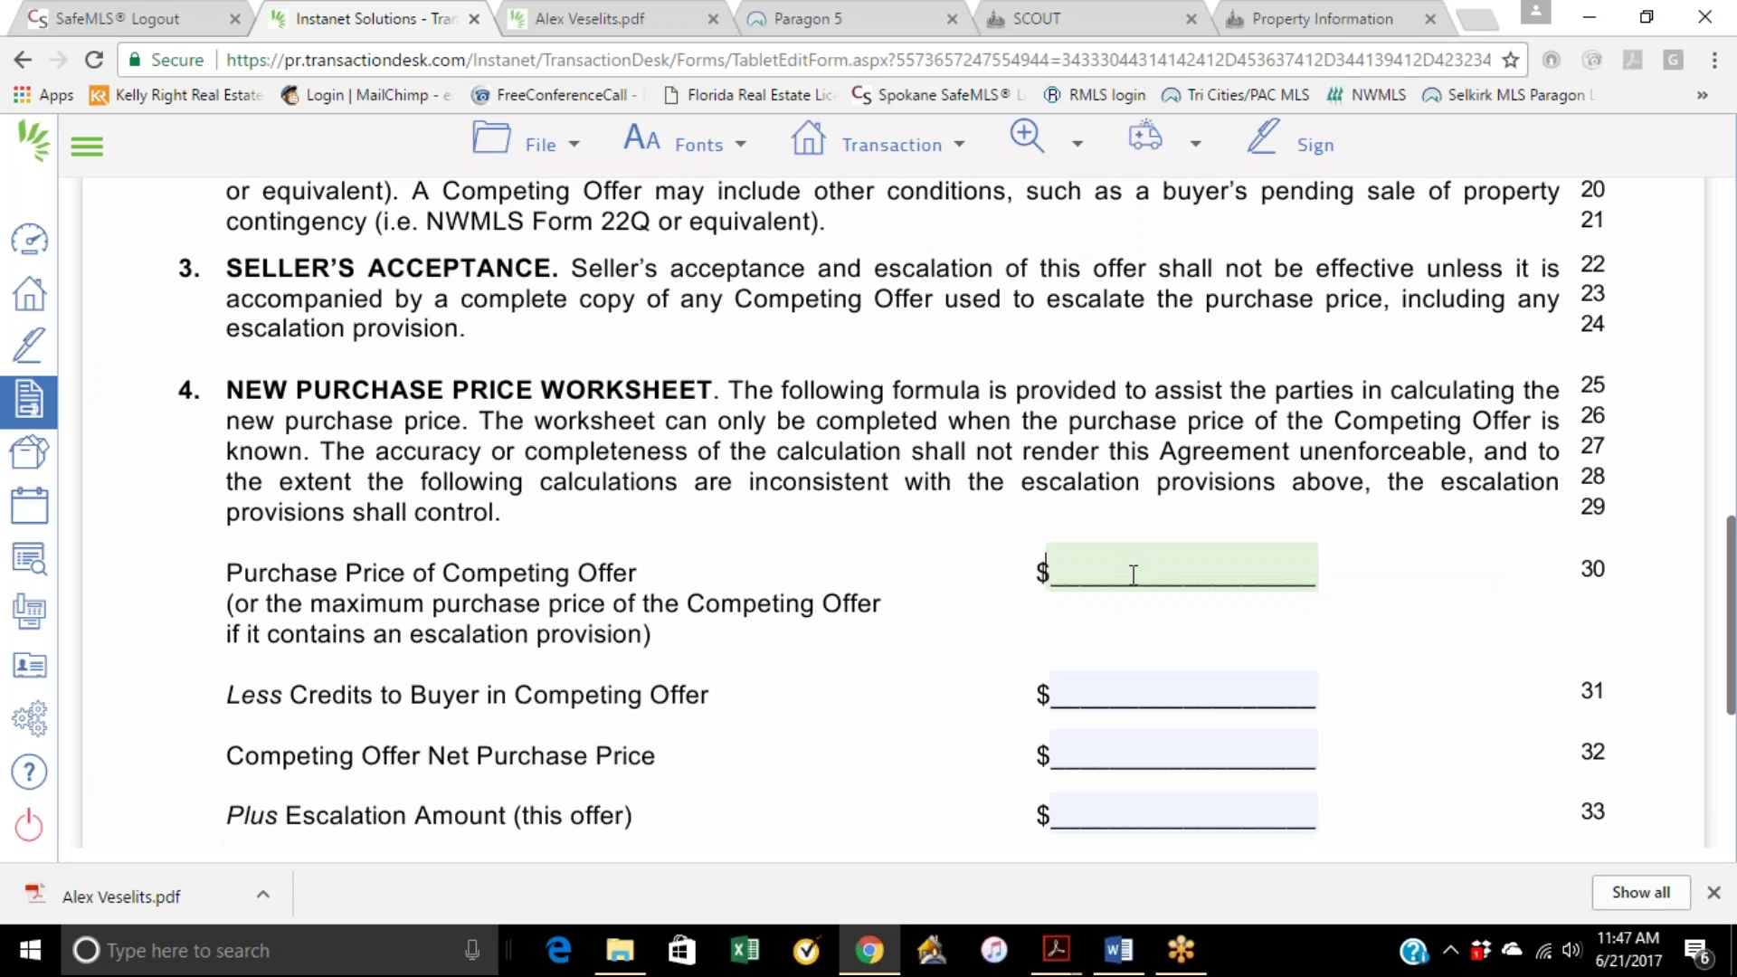
pyautogui.write('333000')
pyautogui.click(995, 714)
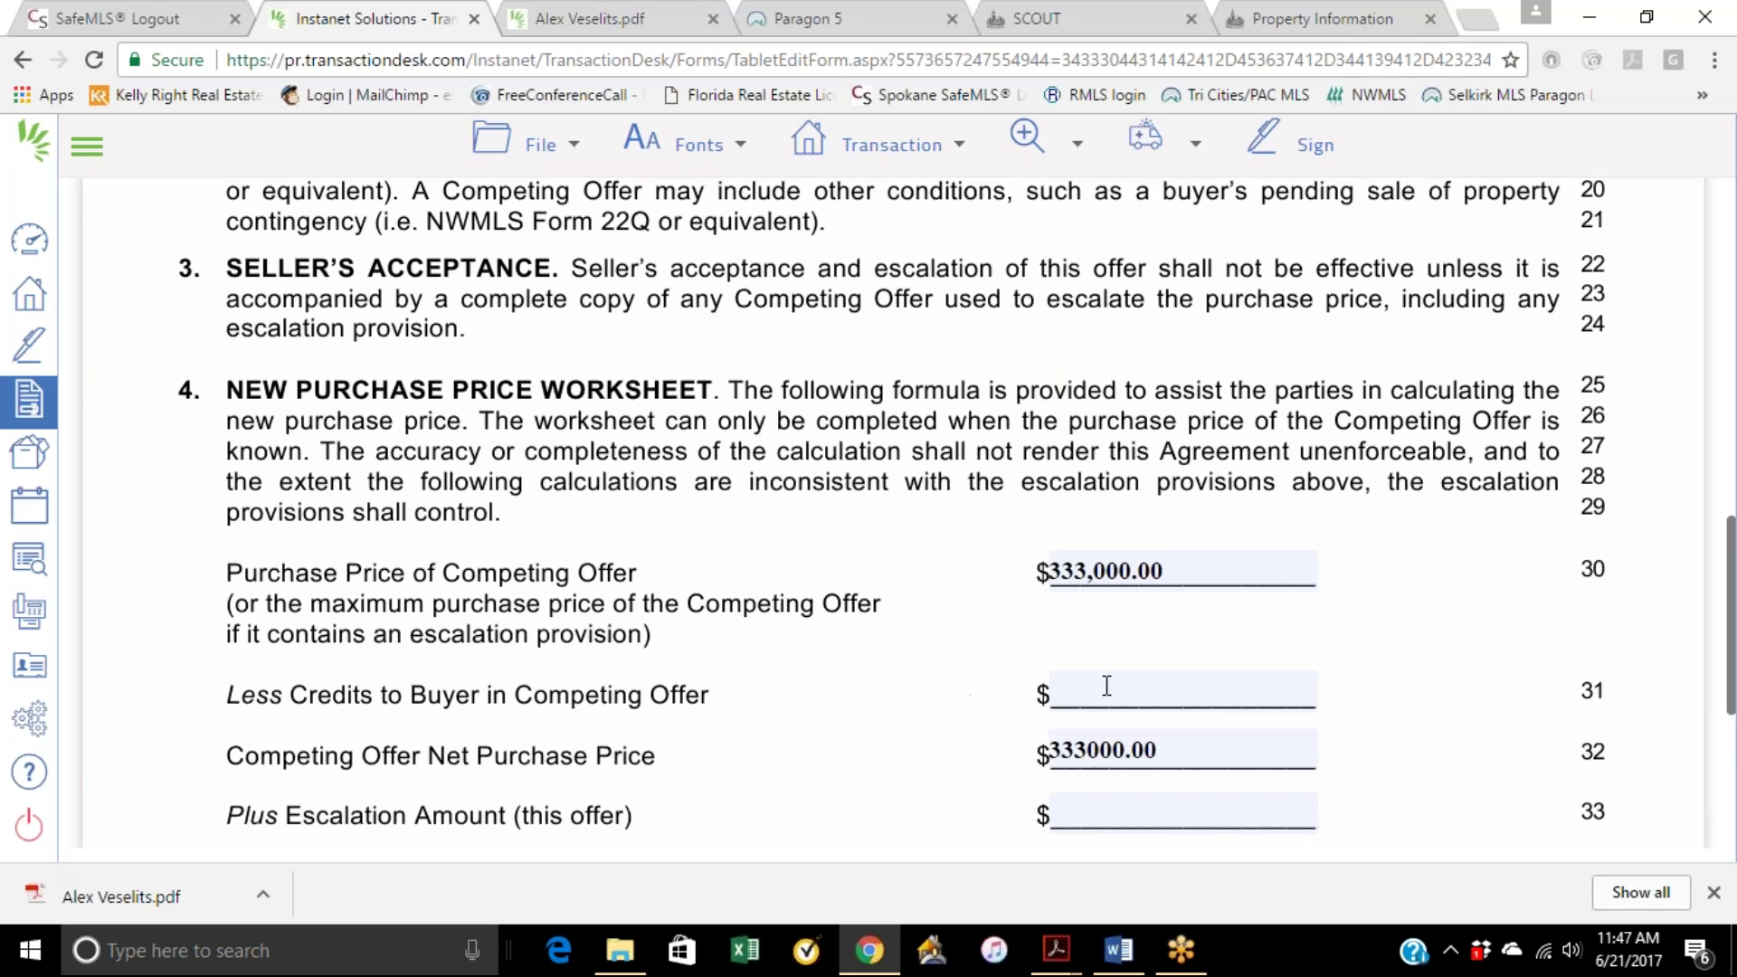
pyautogui.scroll(-2, 909, 760)
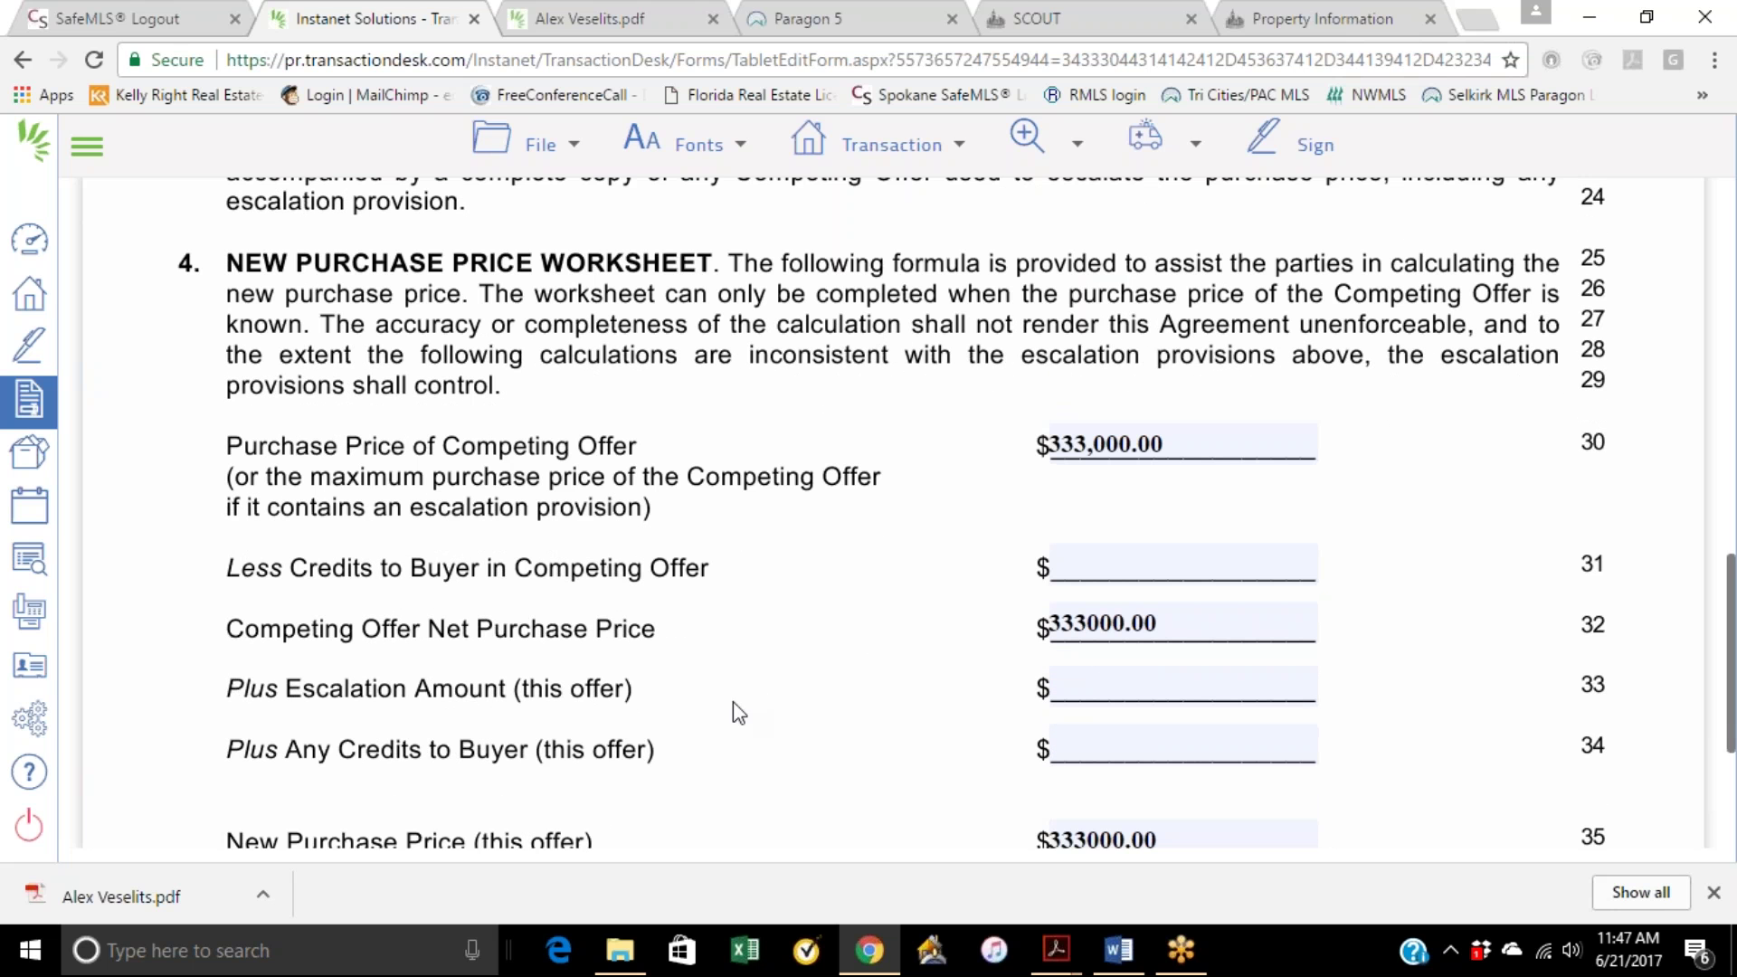
# Step: Set the Plus Escalation Amount to 2,000, replacing the mistaken 335,000 entry
pyautogui.click(1098, 674)
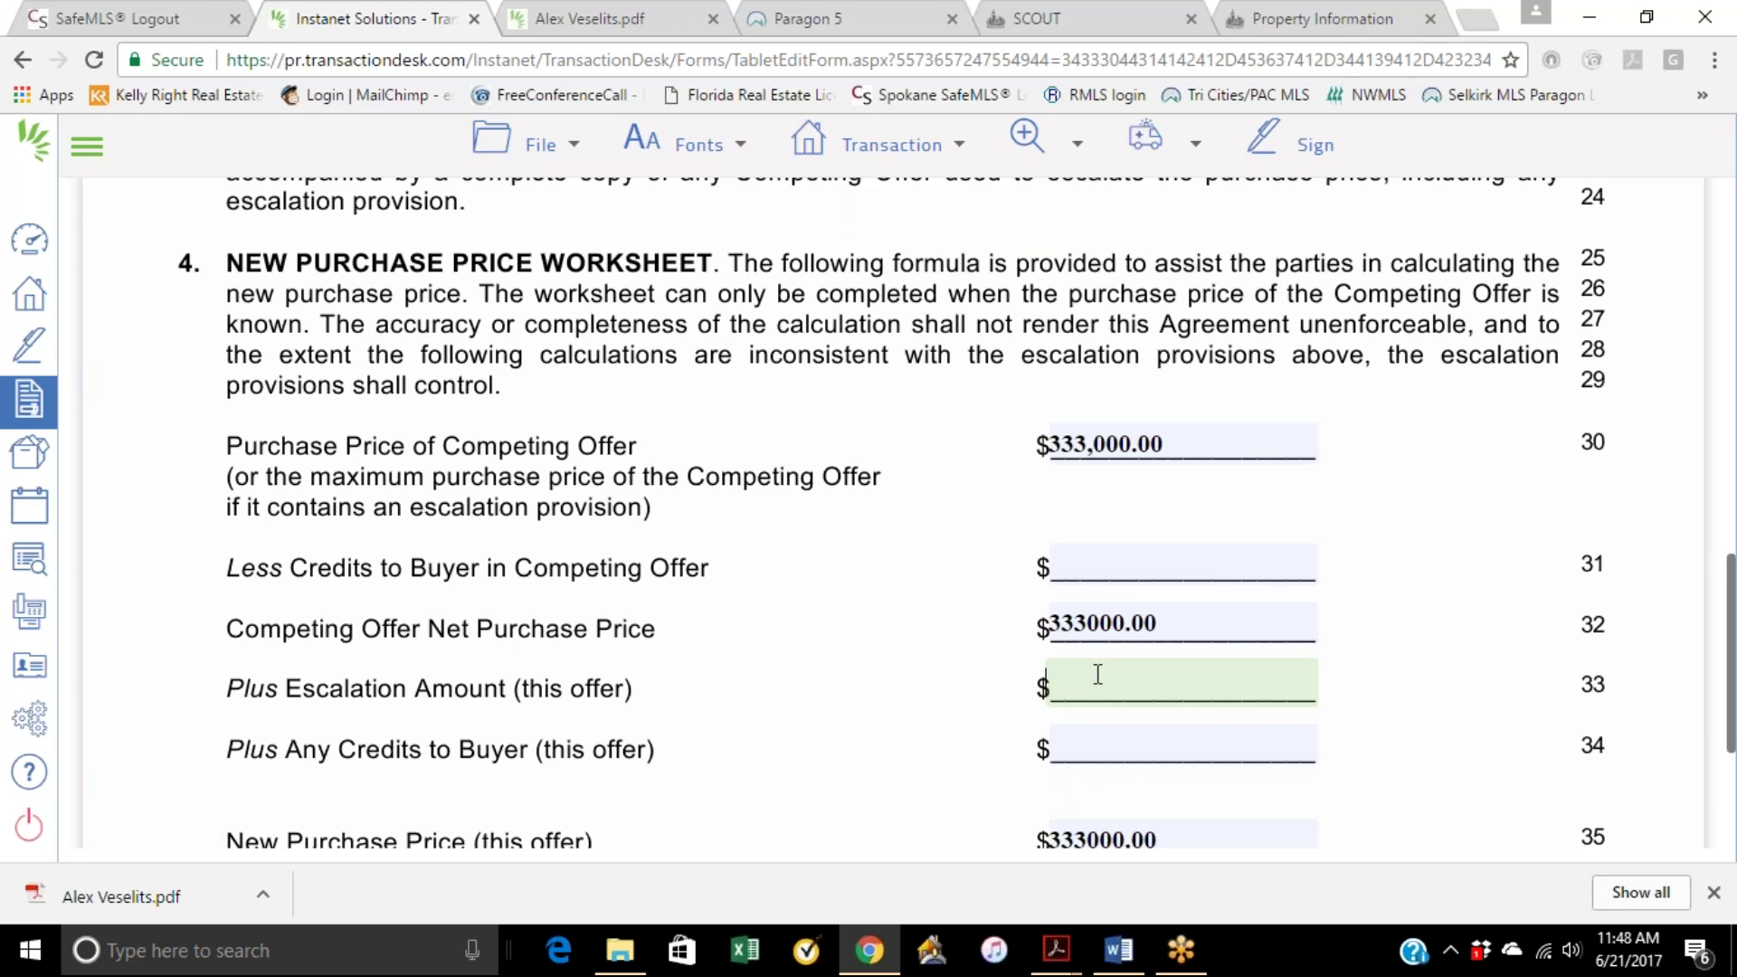
pyautogui.write('335000')
pyautogui.click(1318, 659)
pyautogui.scroll(-3, 1266, 615)
pyautogui.click(1140, 358)
pyautogui.write('000')
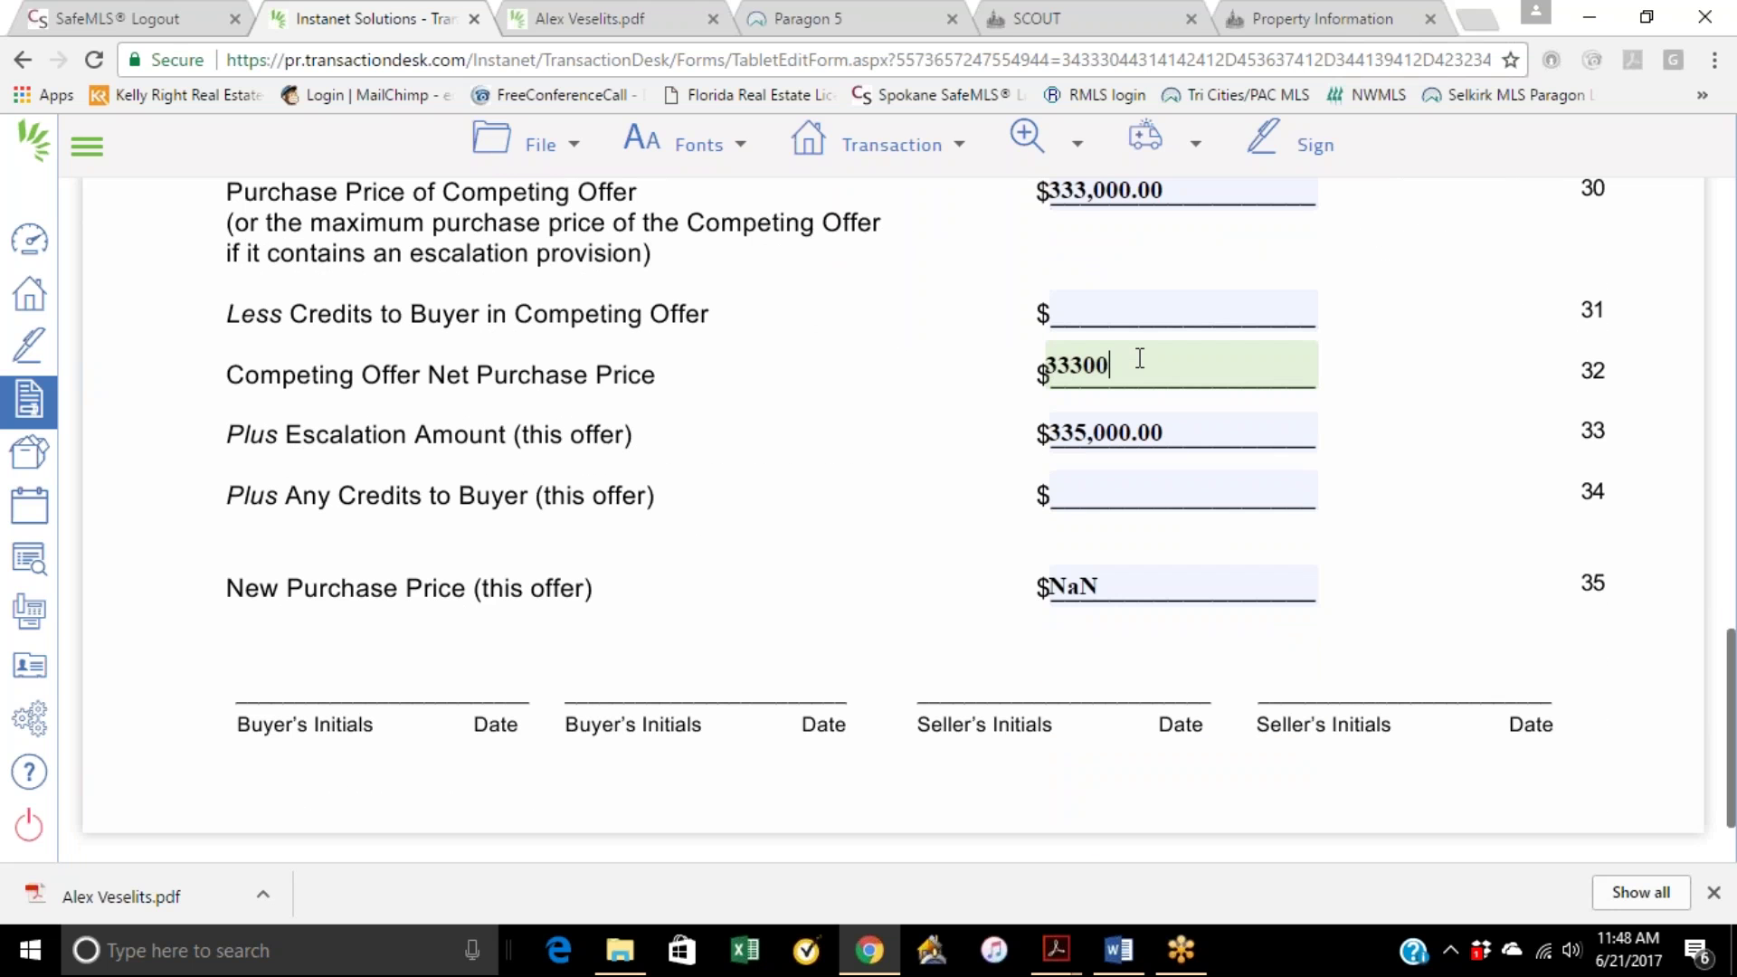
pyautogui.moveTo(1184, 442); pyautogui.dragTo(1053, 445)
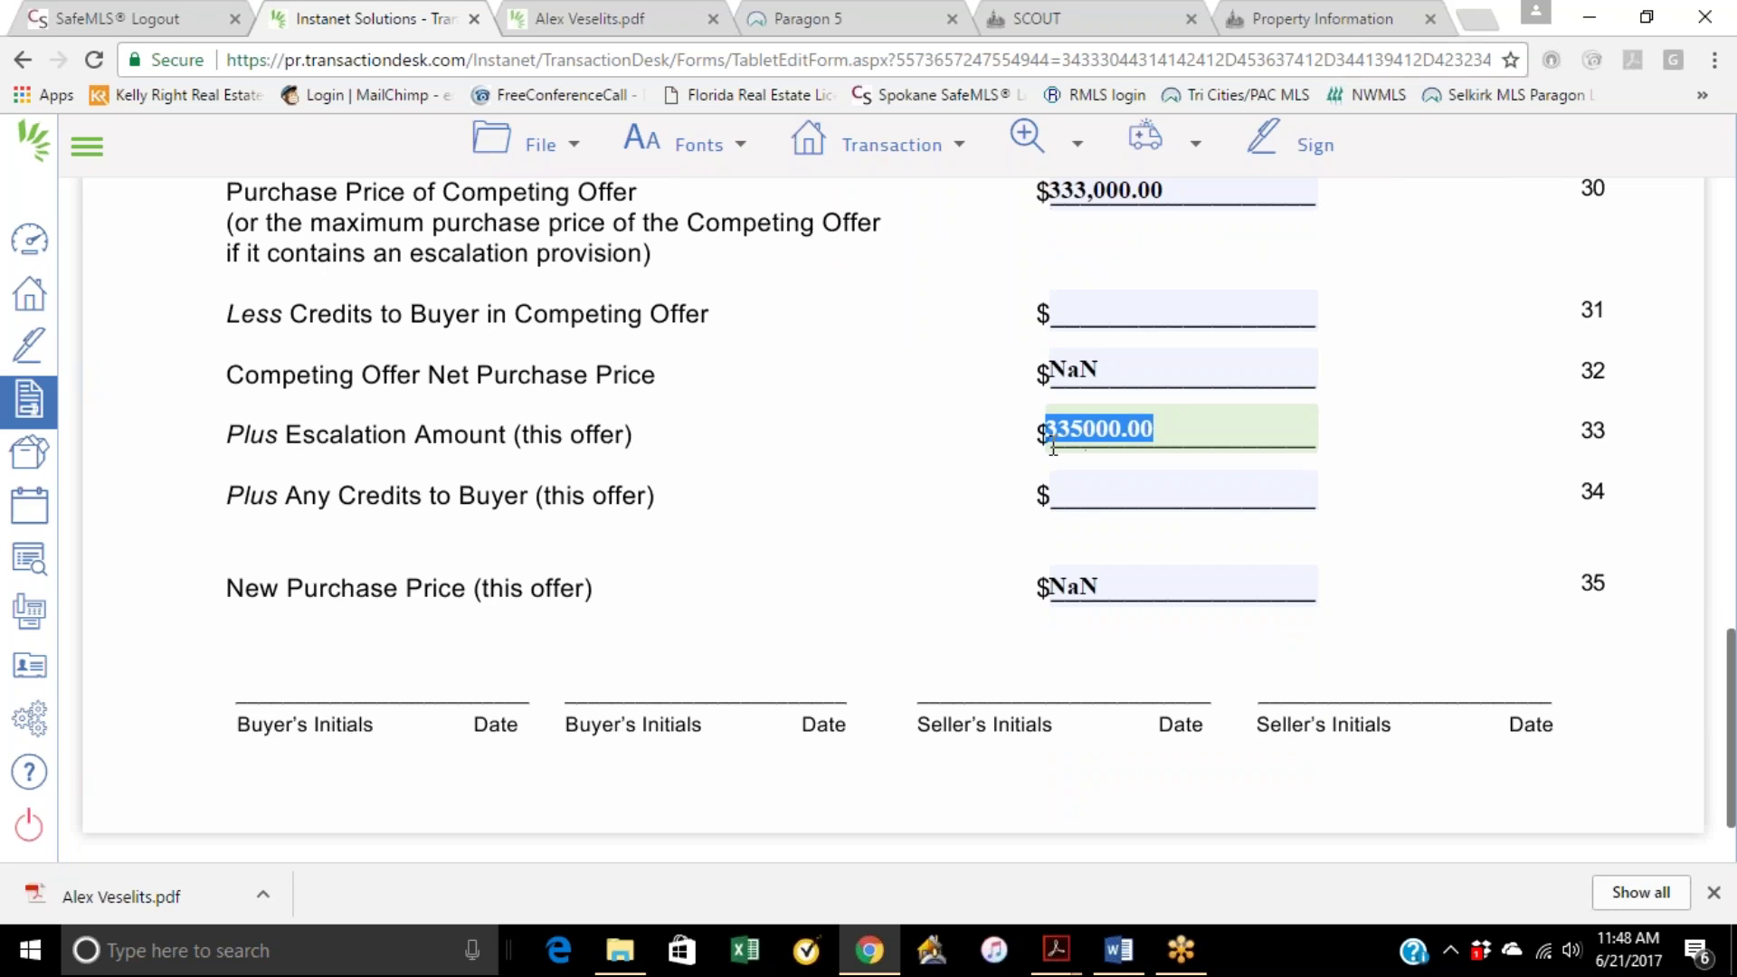
pyautogui.write('2000')
pyautogui.click(1263, 337)
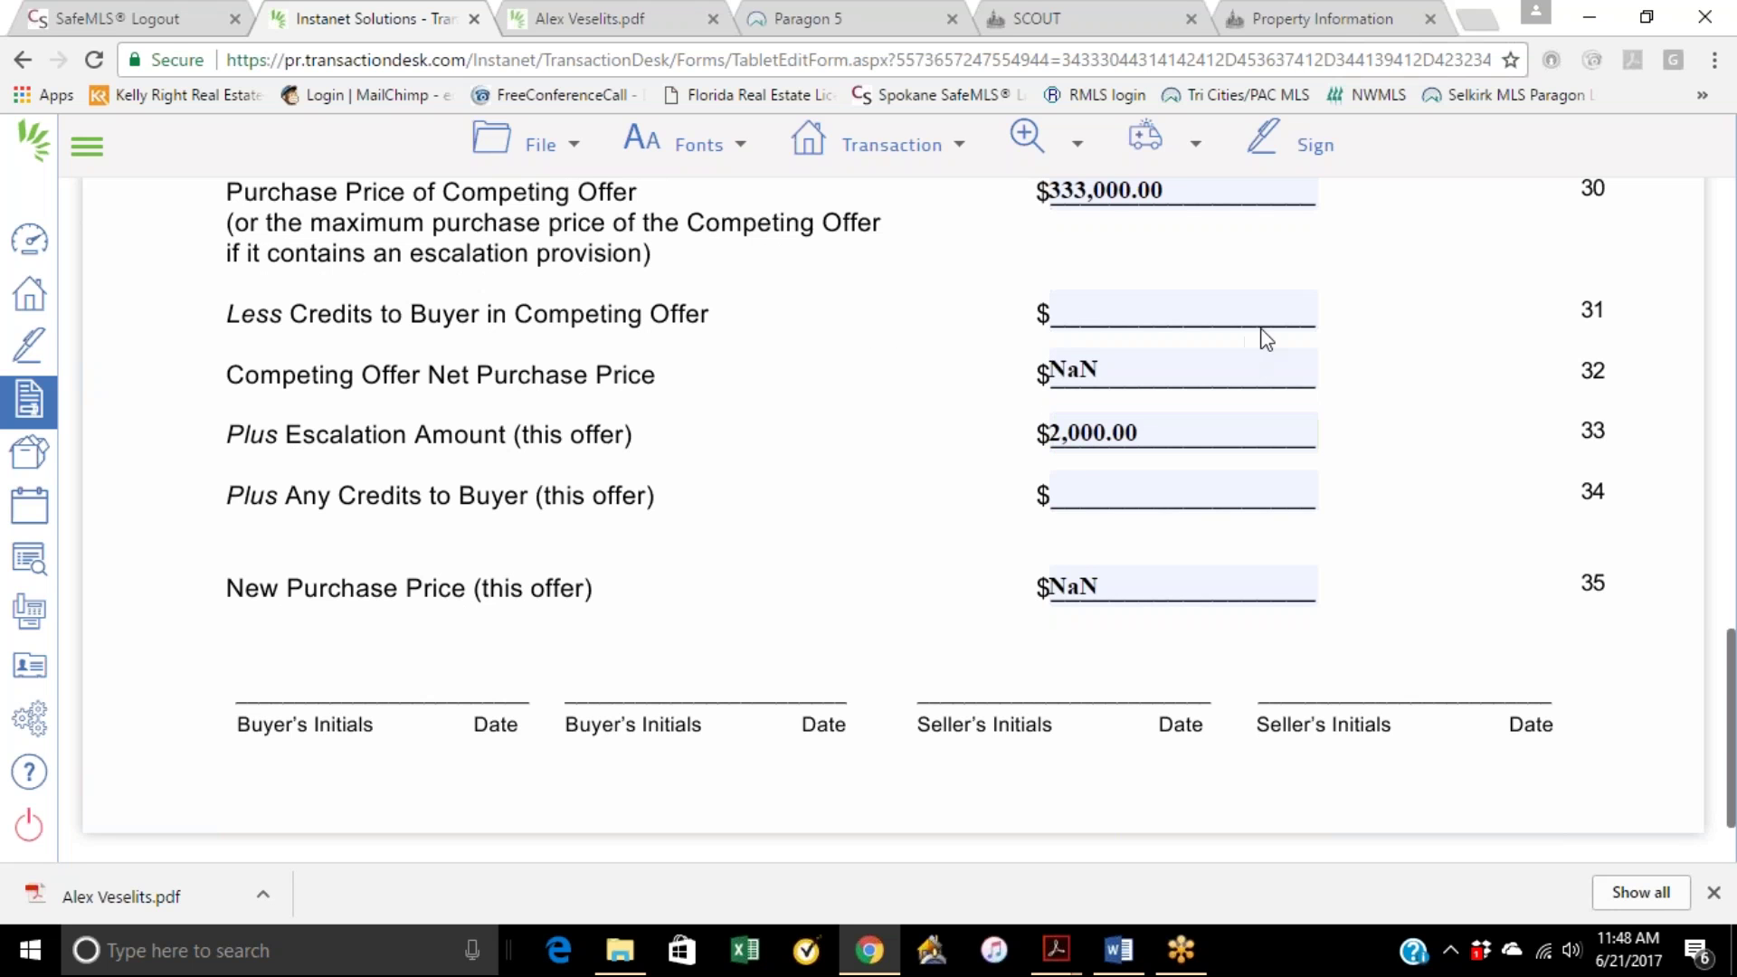
# Step: Enter 333,000 as the Competing Offer Net Purchase Price
pyautogui.click(1049, 382)
pyautogui.write('333000')
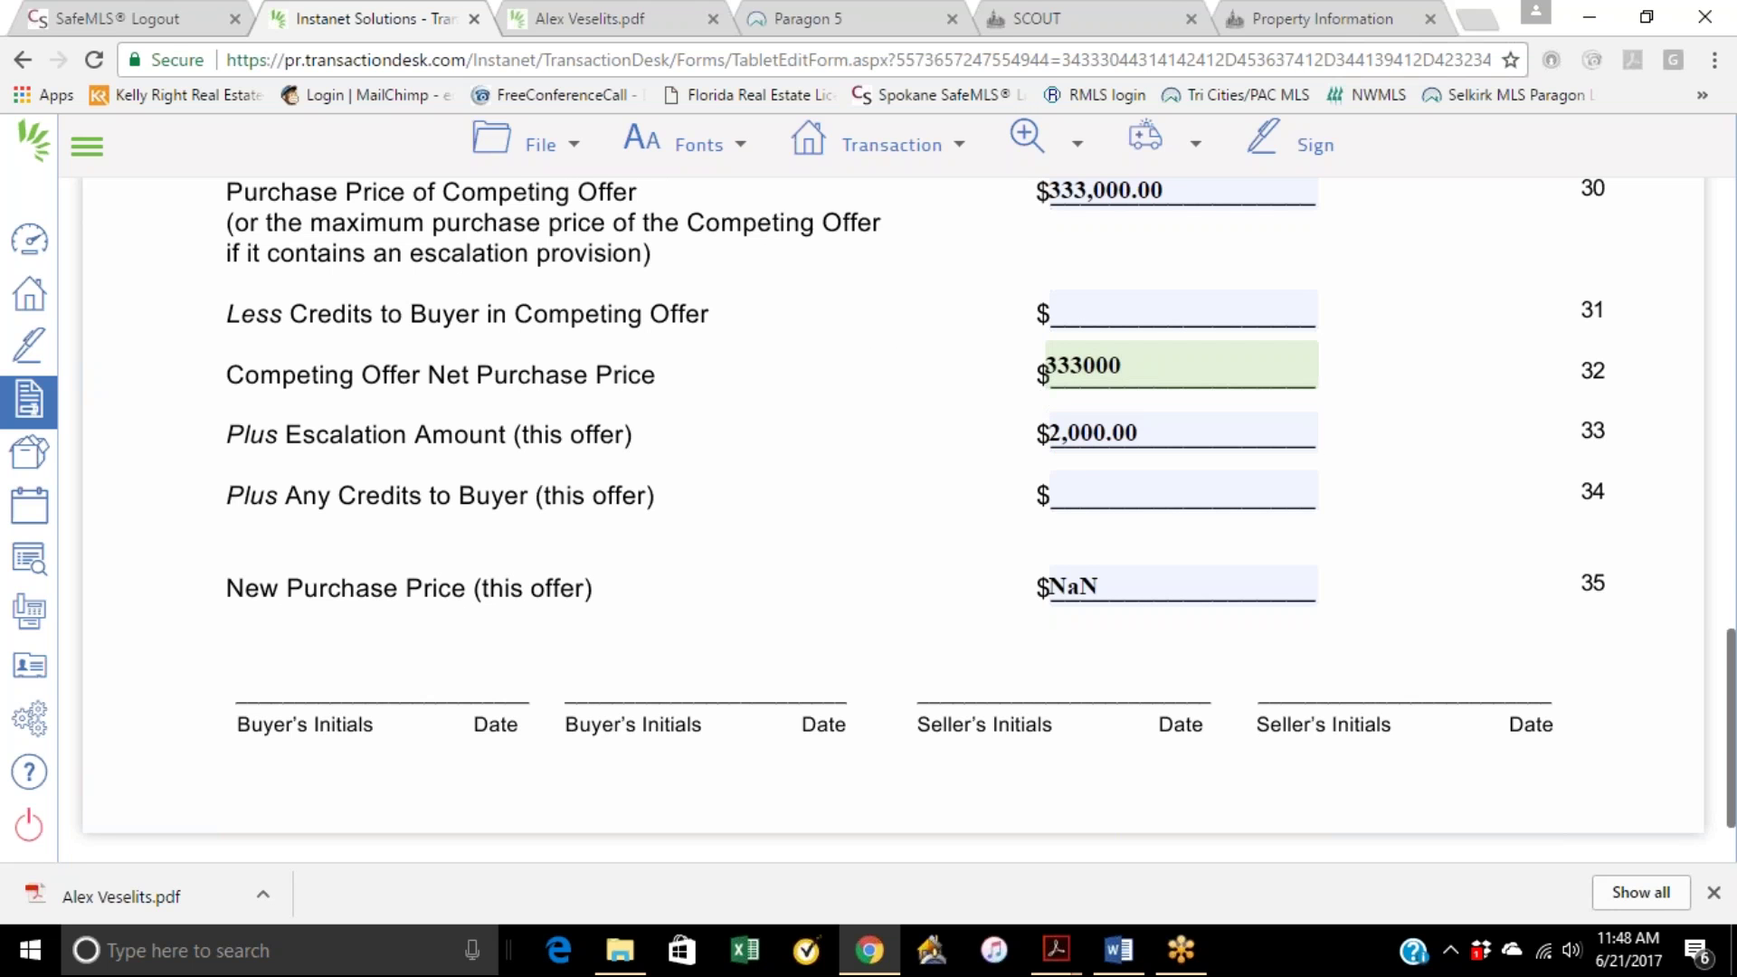
pyautogui.click(1368, 339)
pyautogui.click(1191, 379)
pyautogui.scroll(1, 1192, 379)
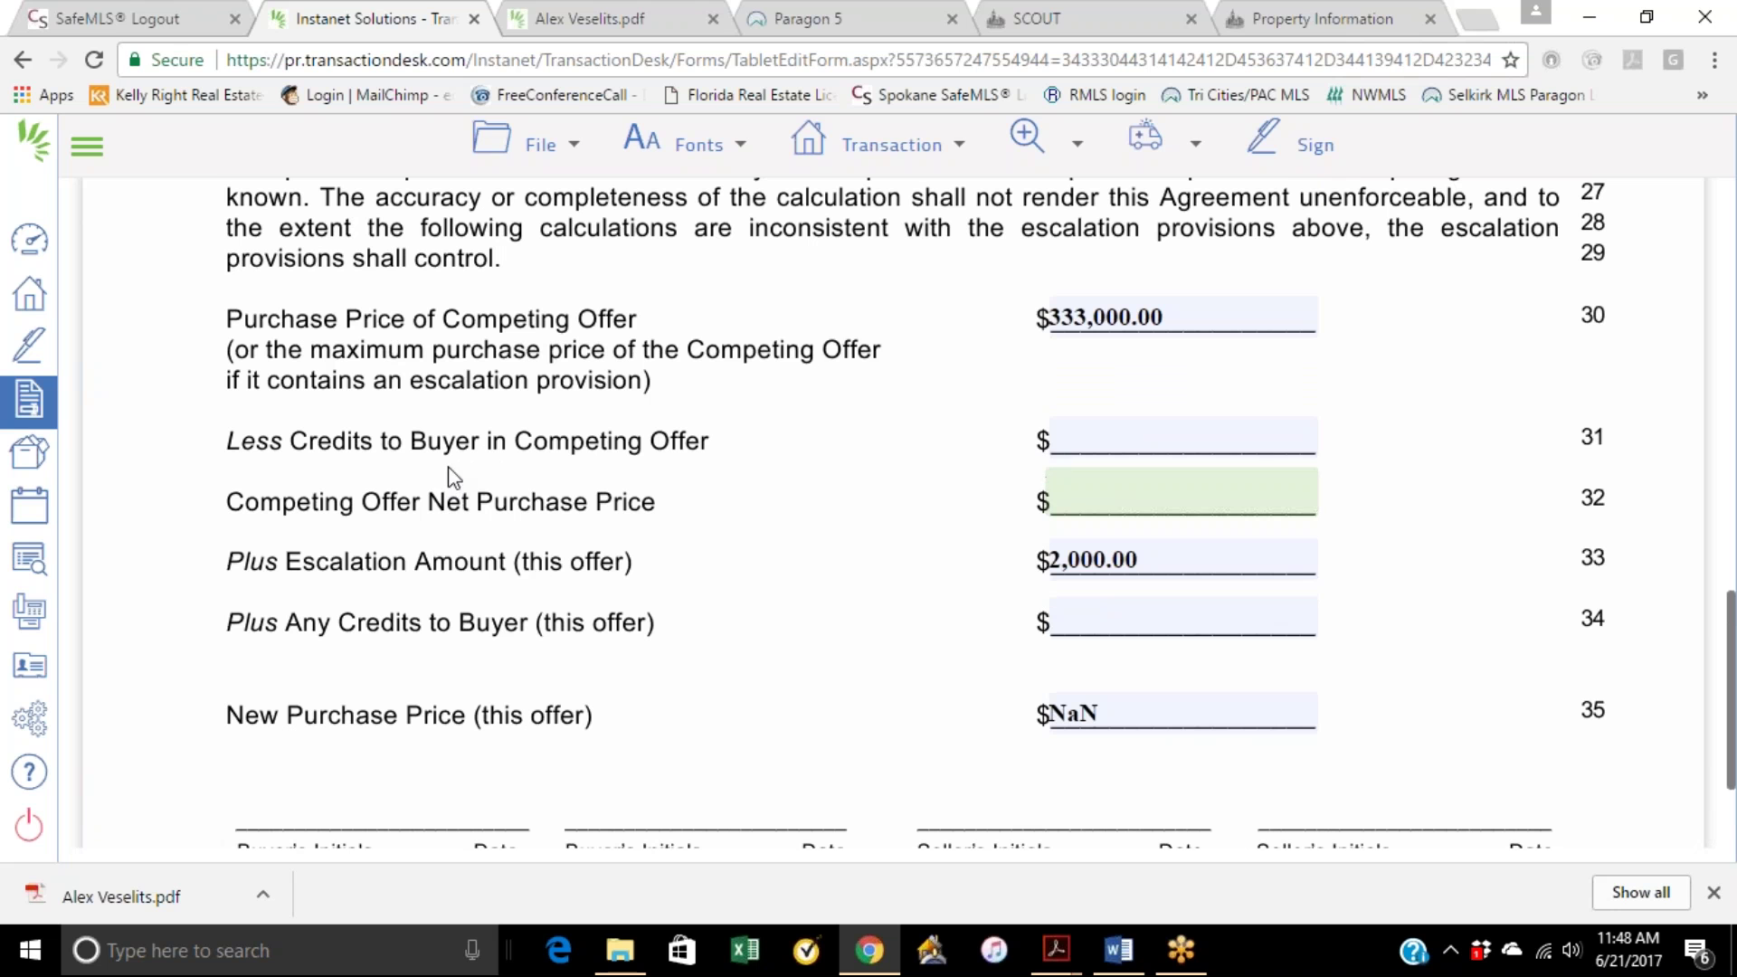
# Step: Enter 0 for Less Credits to Buyer and 333,000 as the Competing Offer Net Purchase Price
pyautogui.click(1079, 442)
pyautogui.write('0')
pyautogui.click(1308, 381)
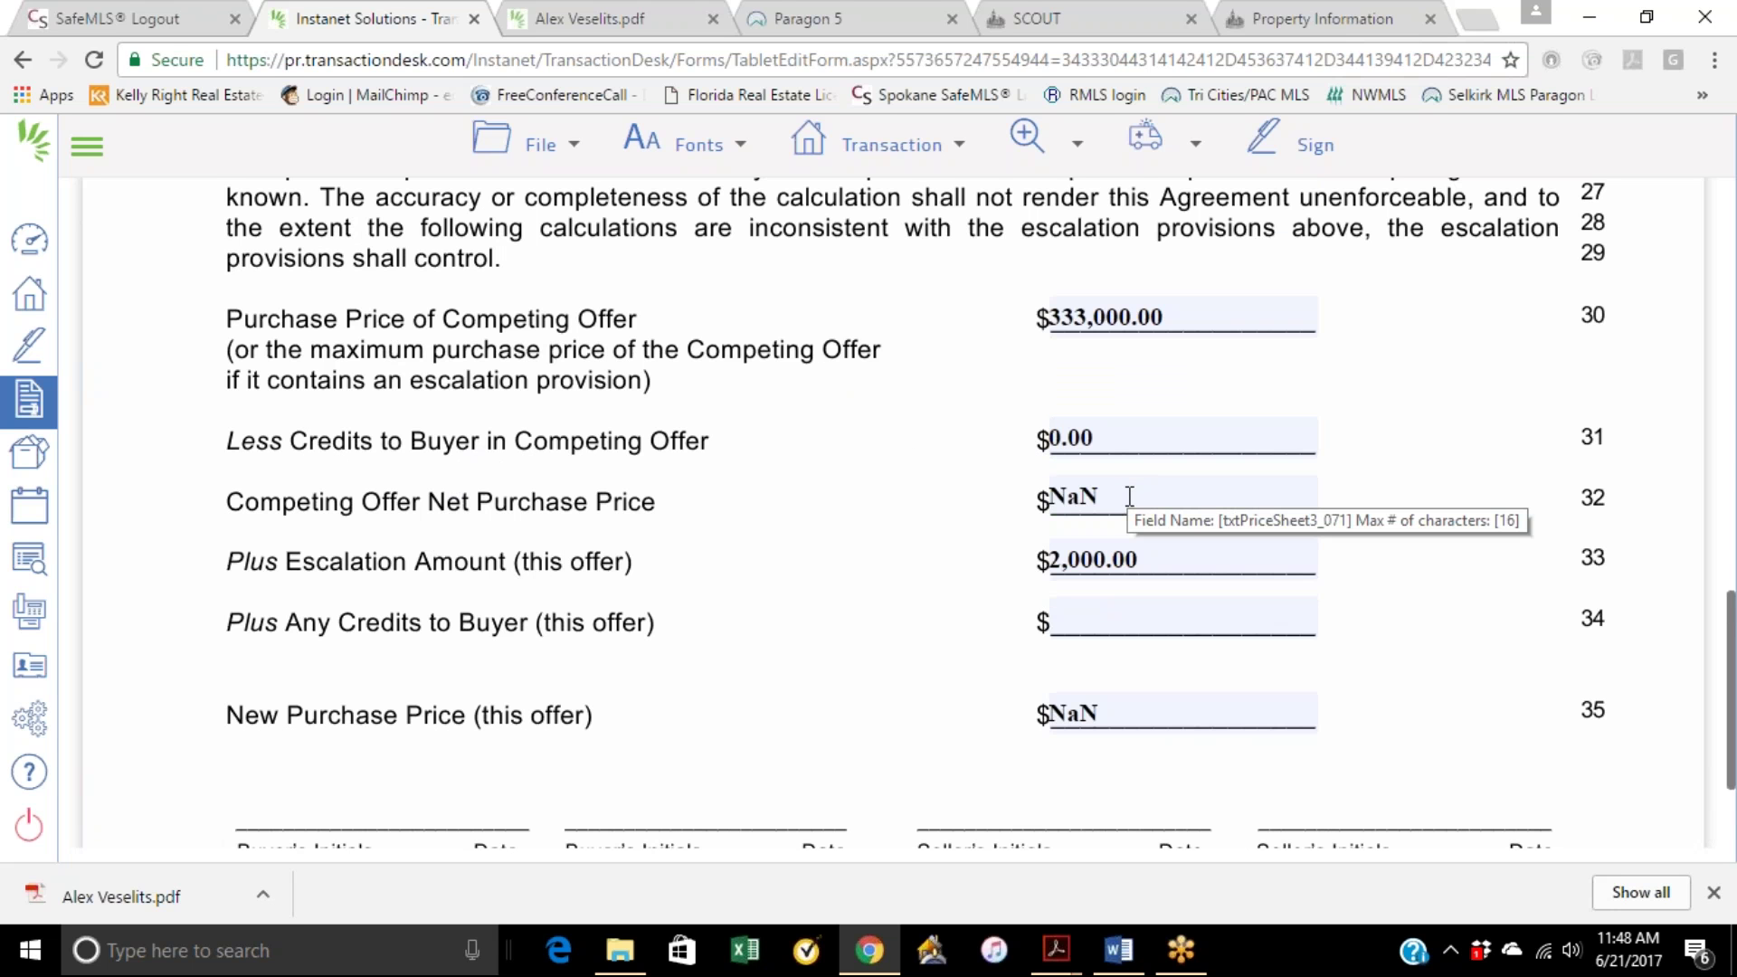
pyautogui.click(1085, 500)
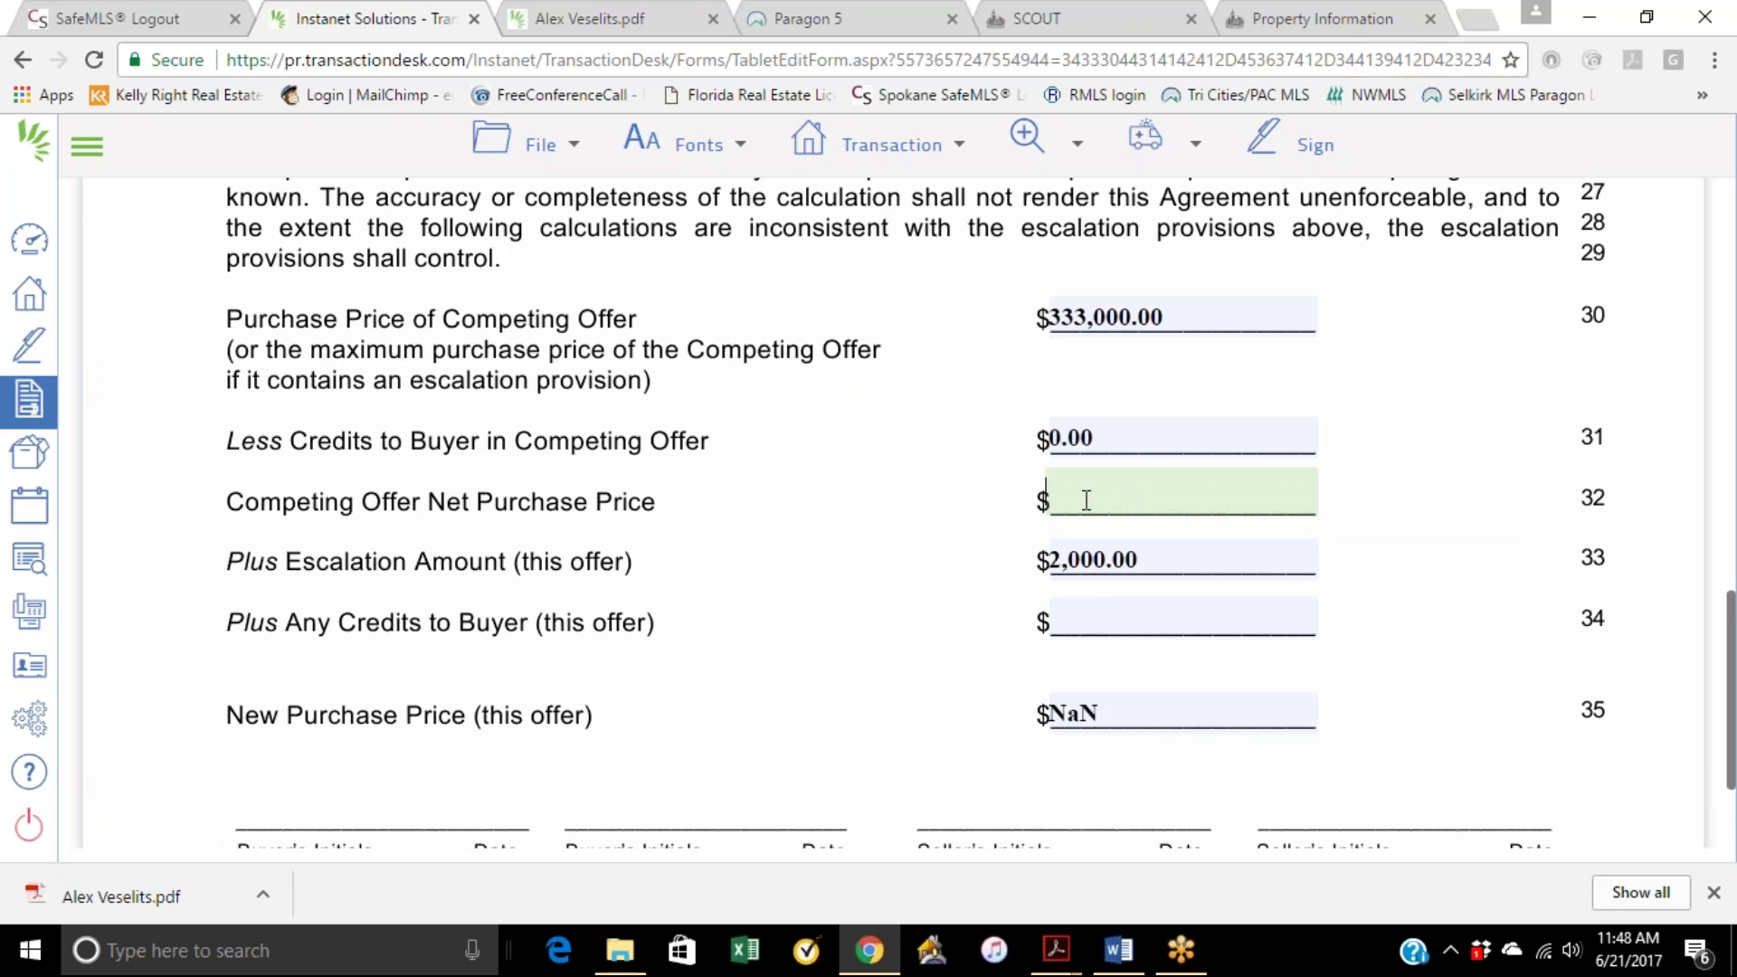
pyautogui.write('333000')
pyautogui.click(1370, 352)
pyautogui.click(1072, 499)
# Step: Clear the escalation amount and try 350,000 as the New Purchase Price
pyautogui.click(1128, 566)
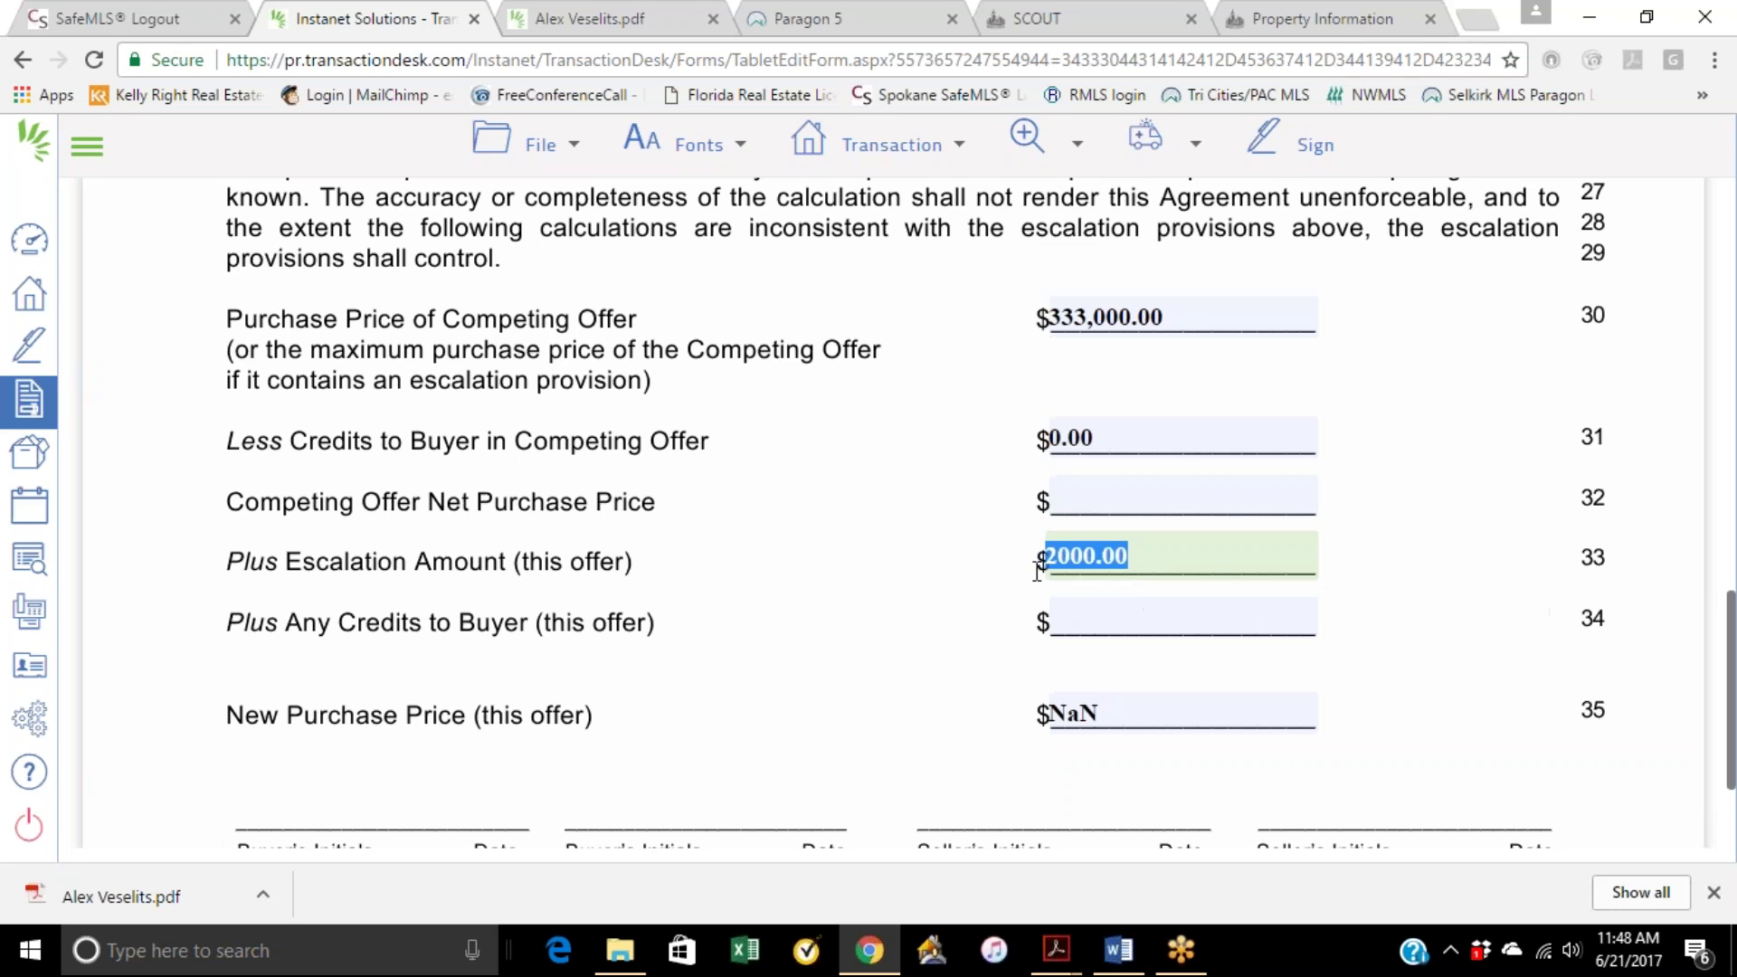
pyautogui.press('BackSpace')
pyautogui.hotkey('shift', 'Tab')
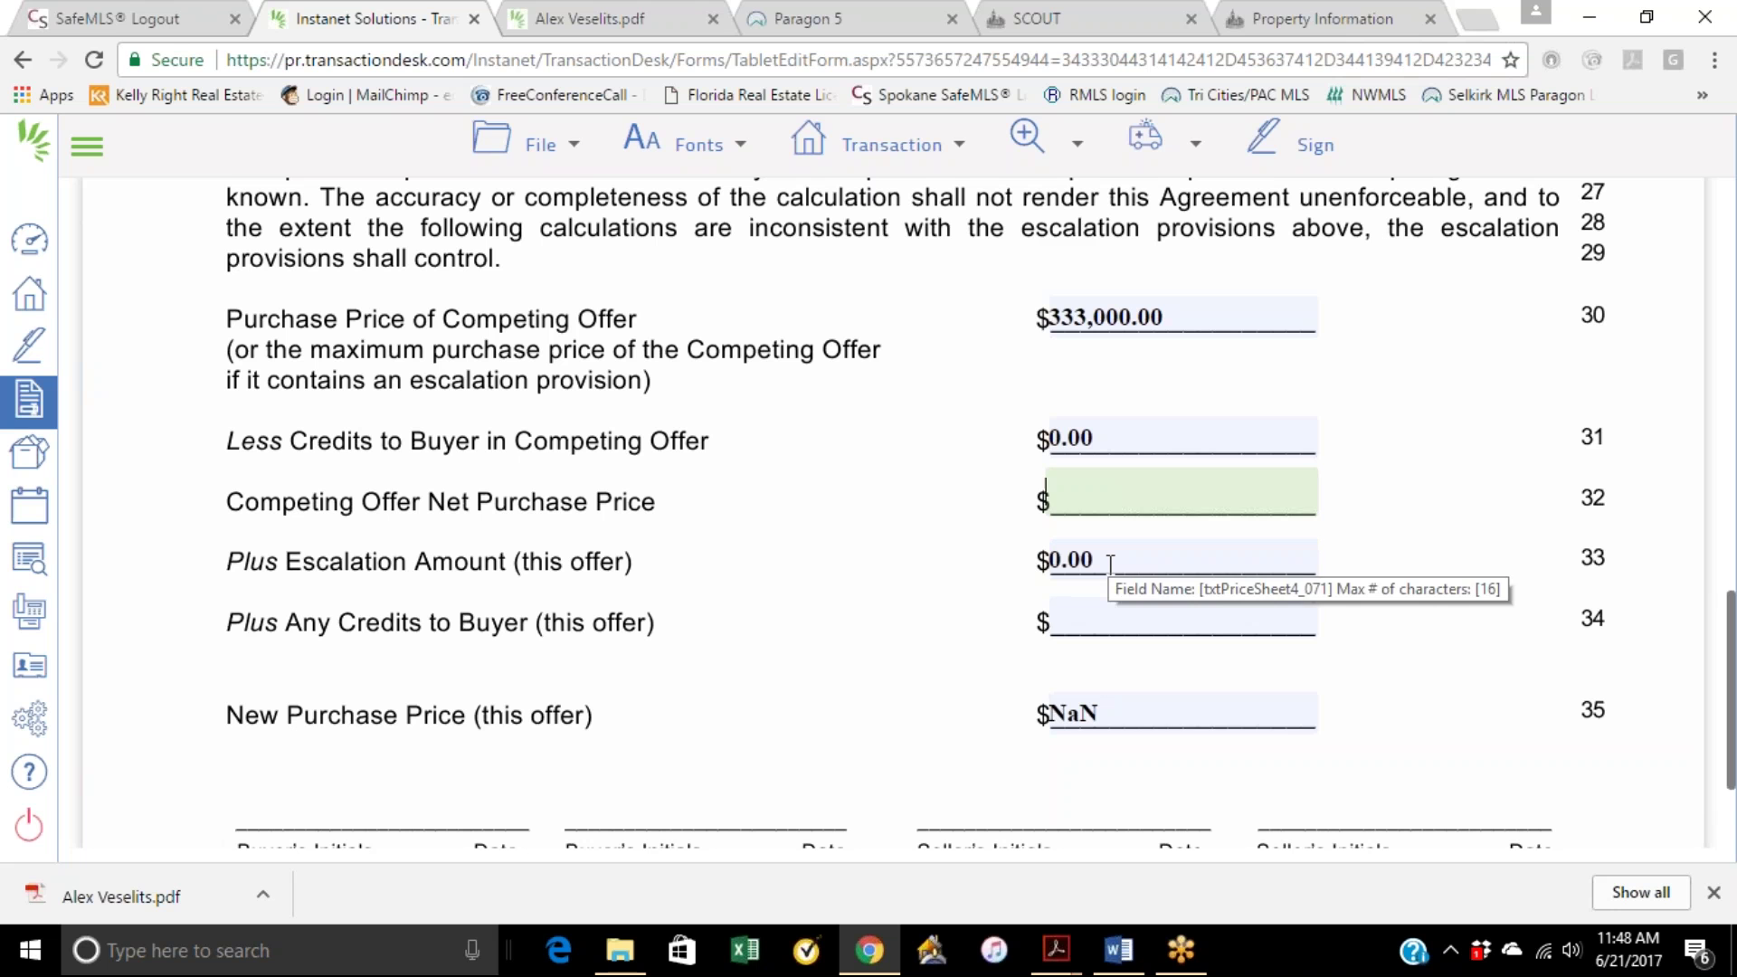
pyautogui.click(1110, 563)
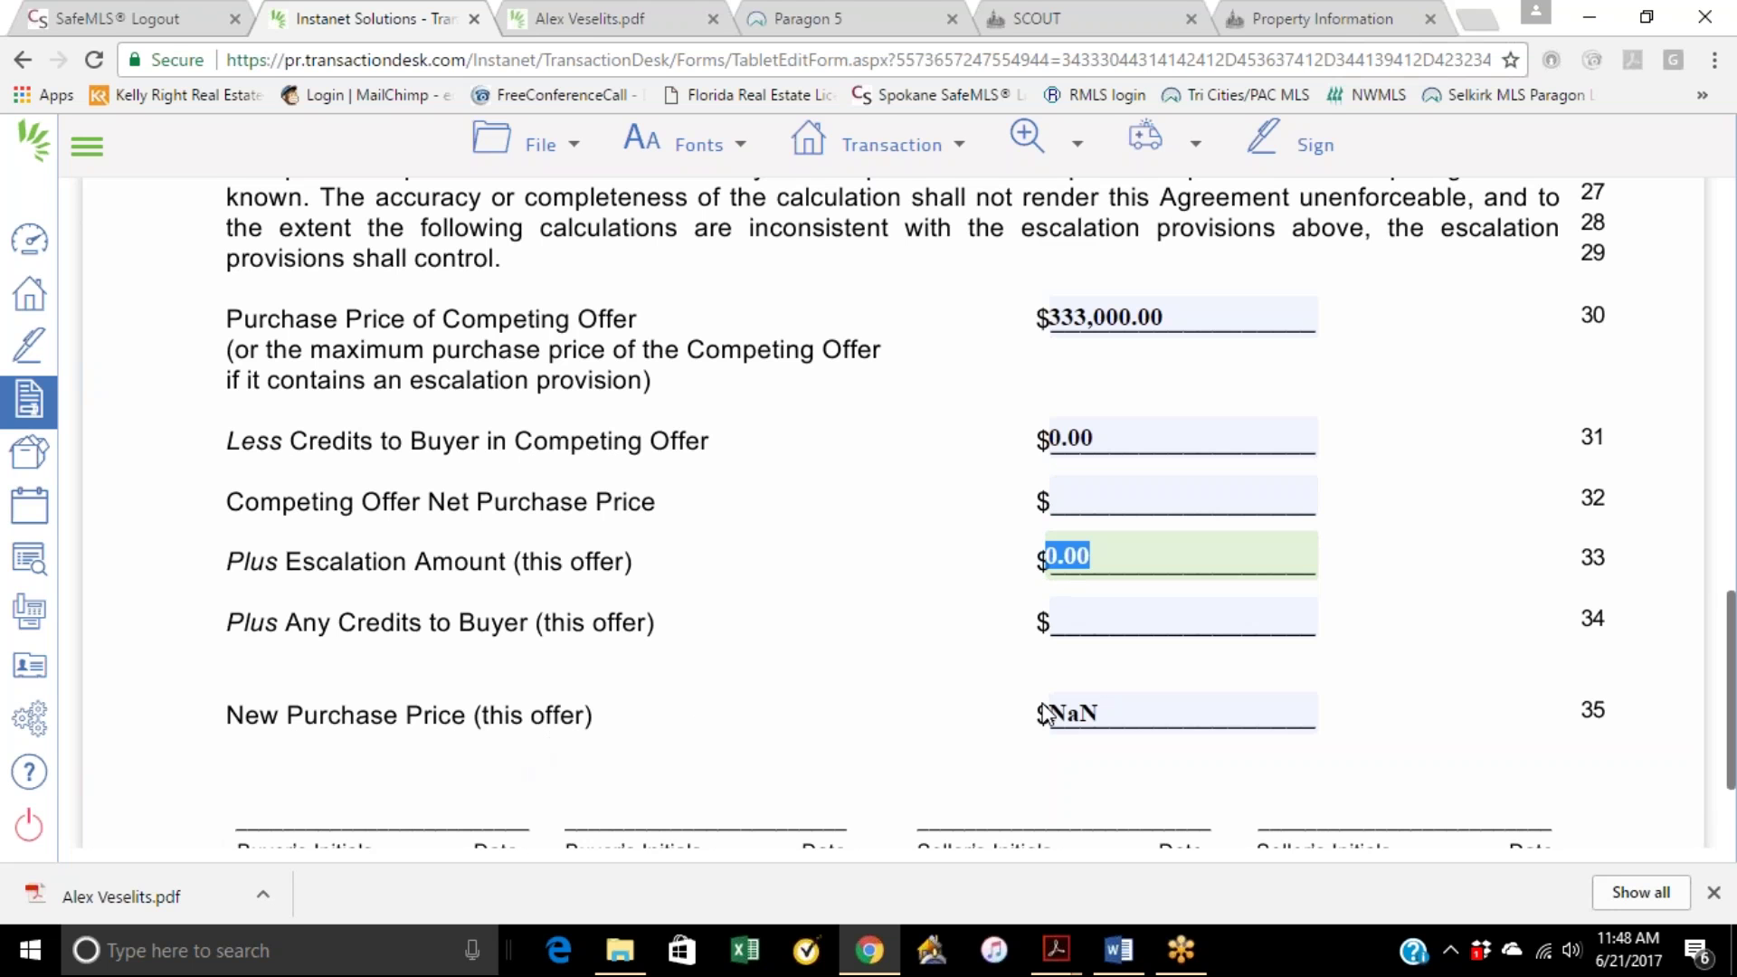
pyautogui.click(1088, 714)
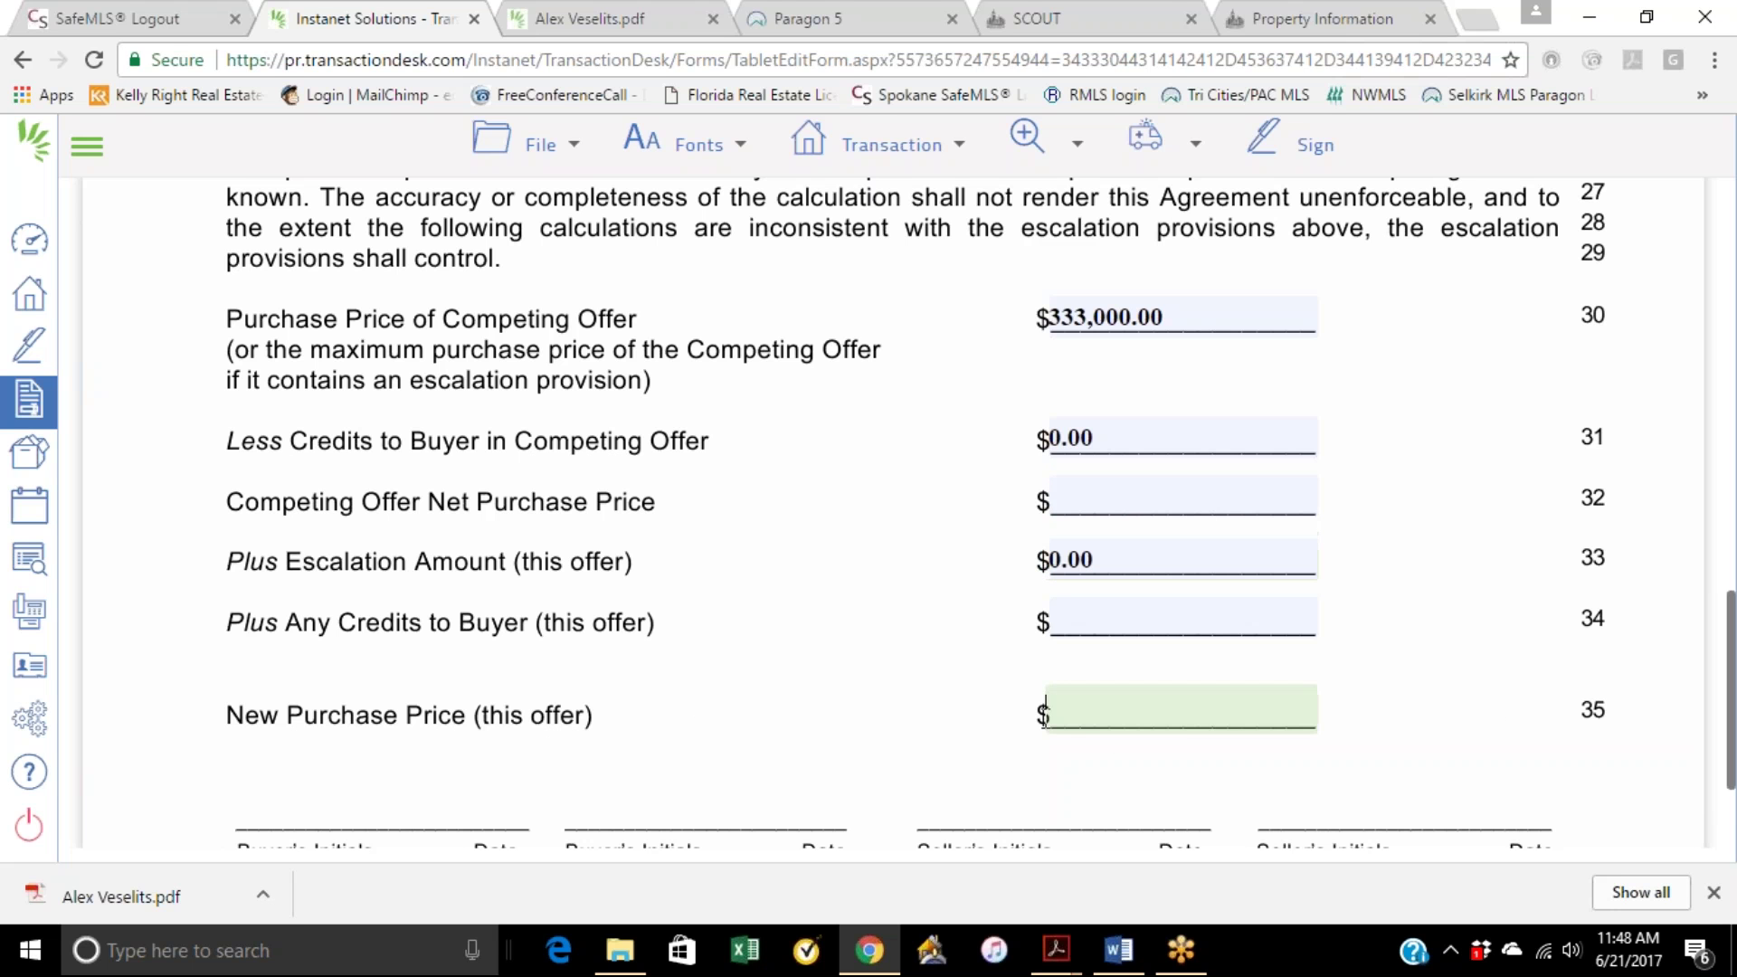
pyautogui.write('350000')
pyautogui.click(1187, 621)
pyautogui.click(1073, 504)
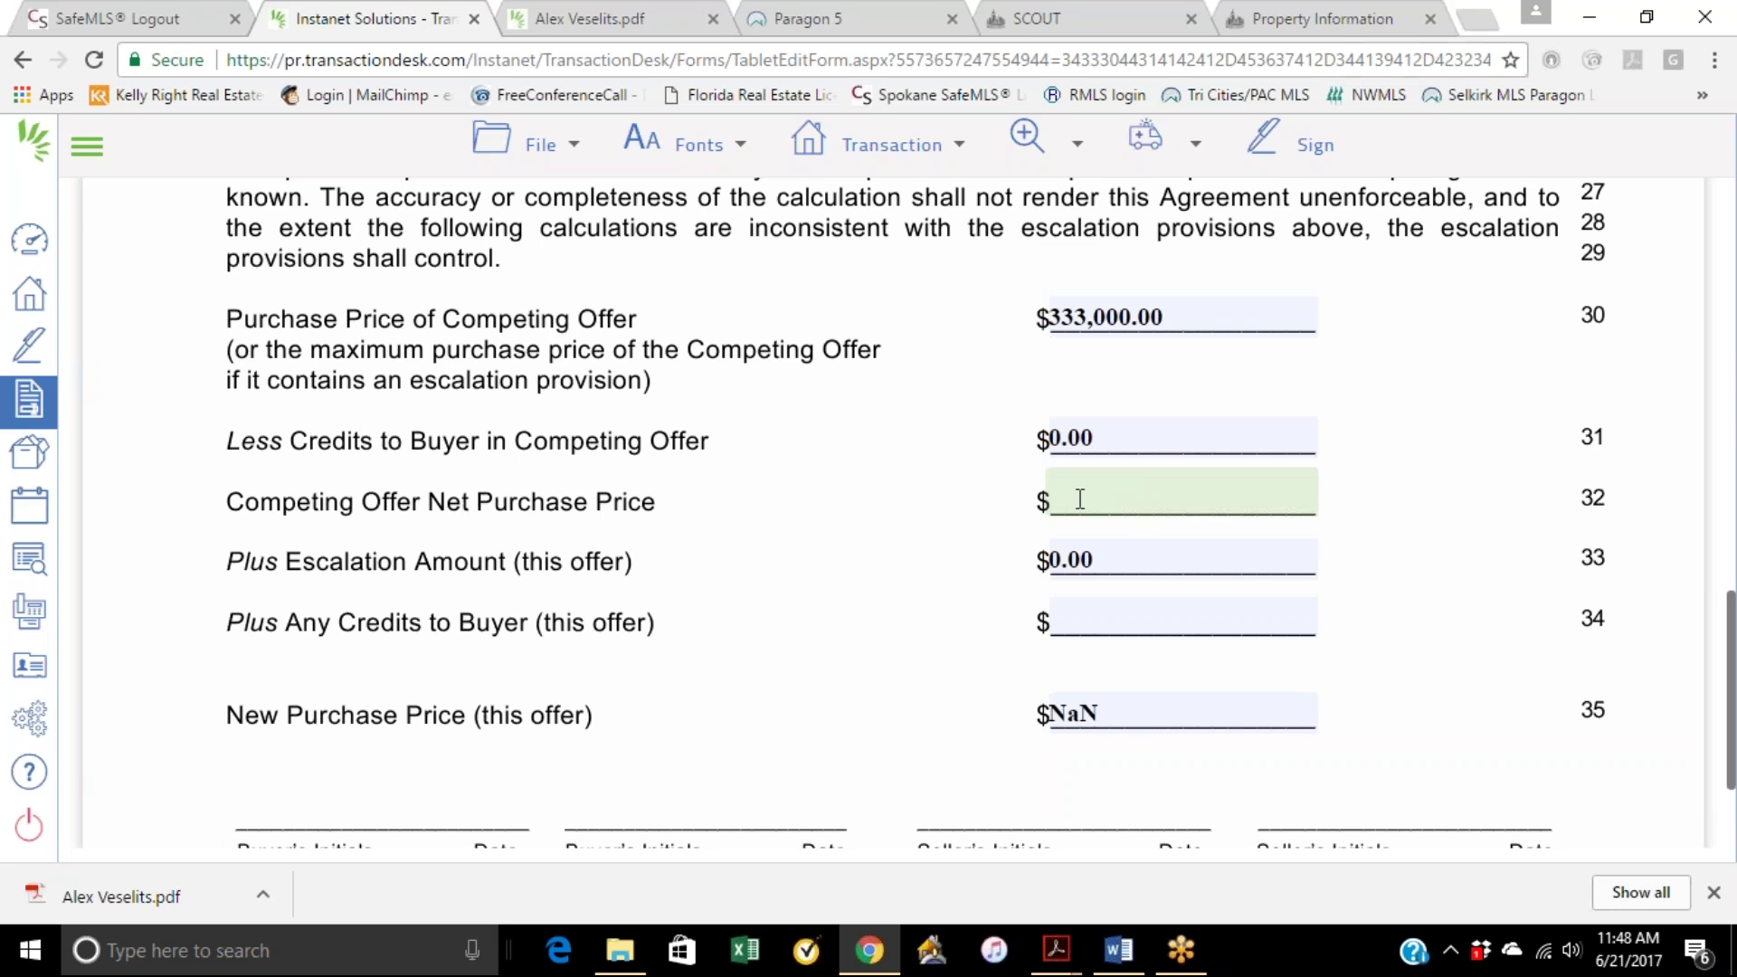
pyautogui.moveTo(1097, 434); pyautogui.dragTo(1031, 437)
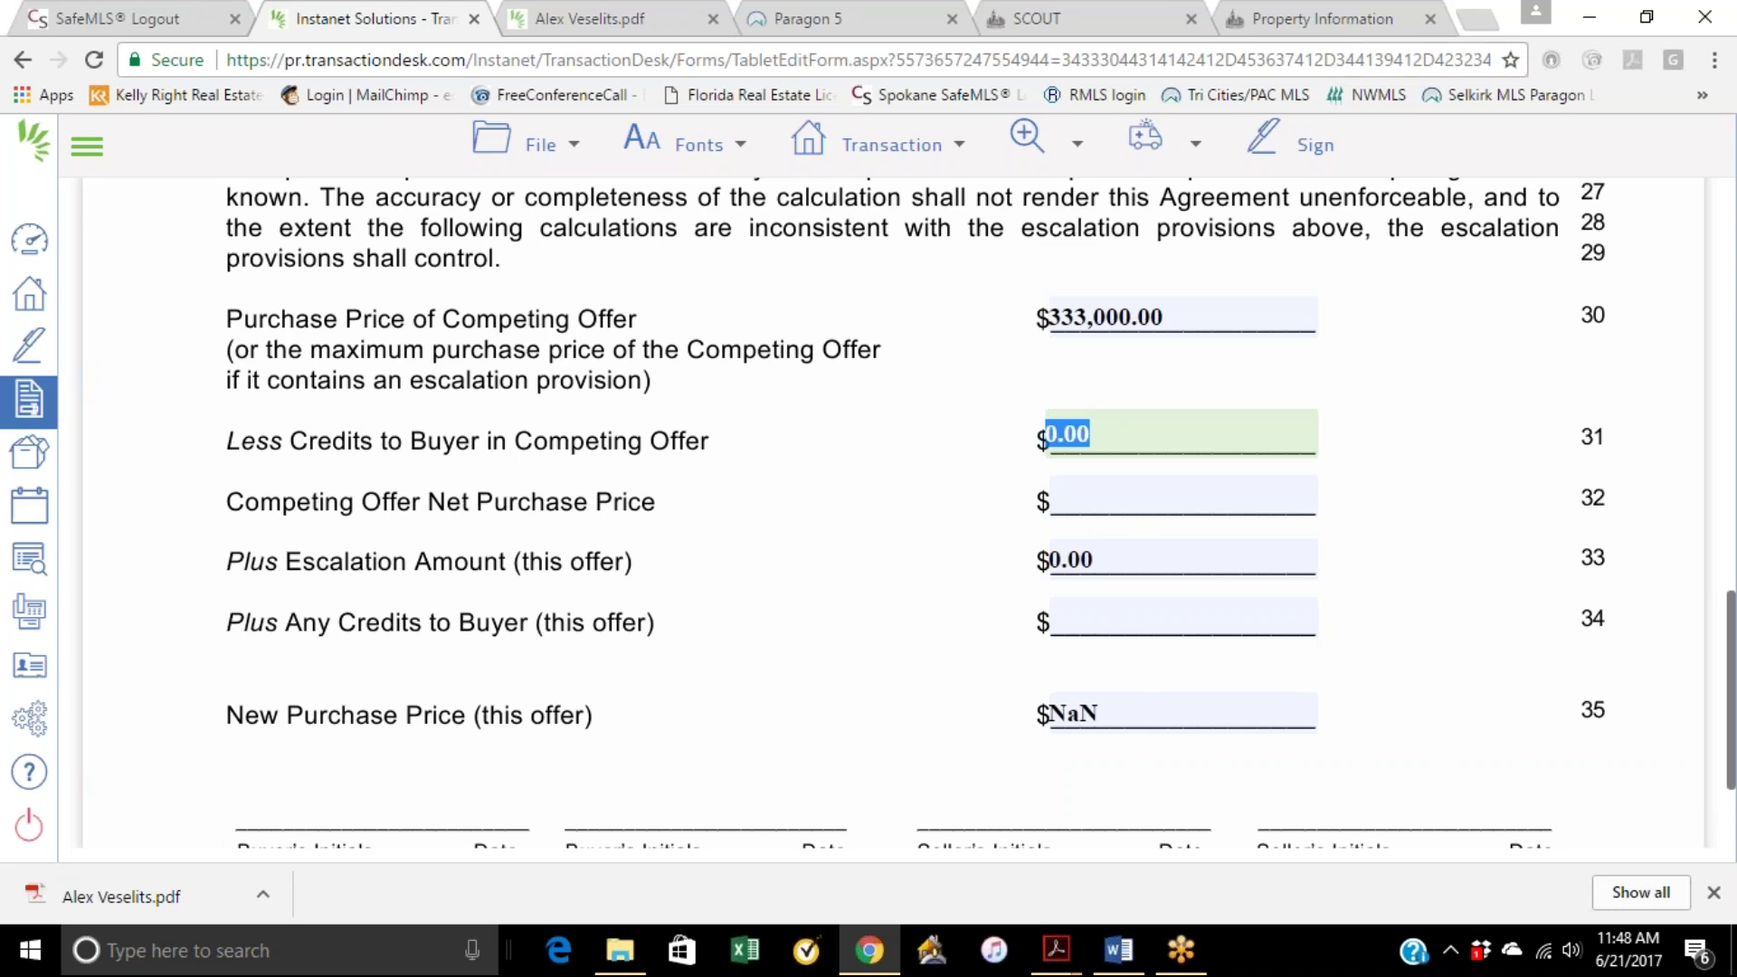
# Step: Change the New Purchase Price to 335,000, leaving the competing offer price unchanged
pyautogui.click(1125, 709)
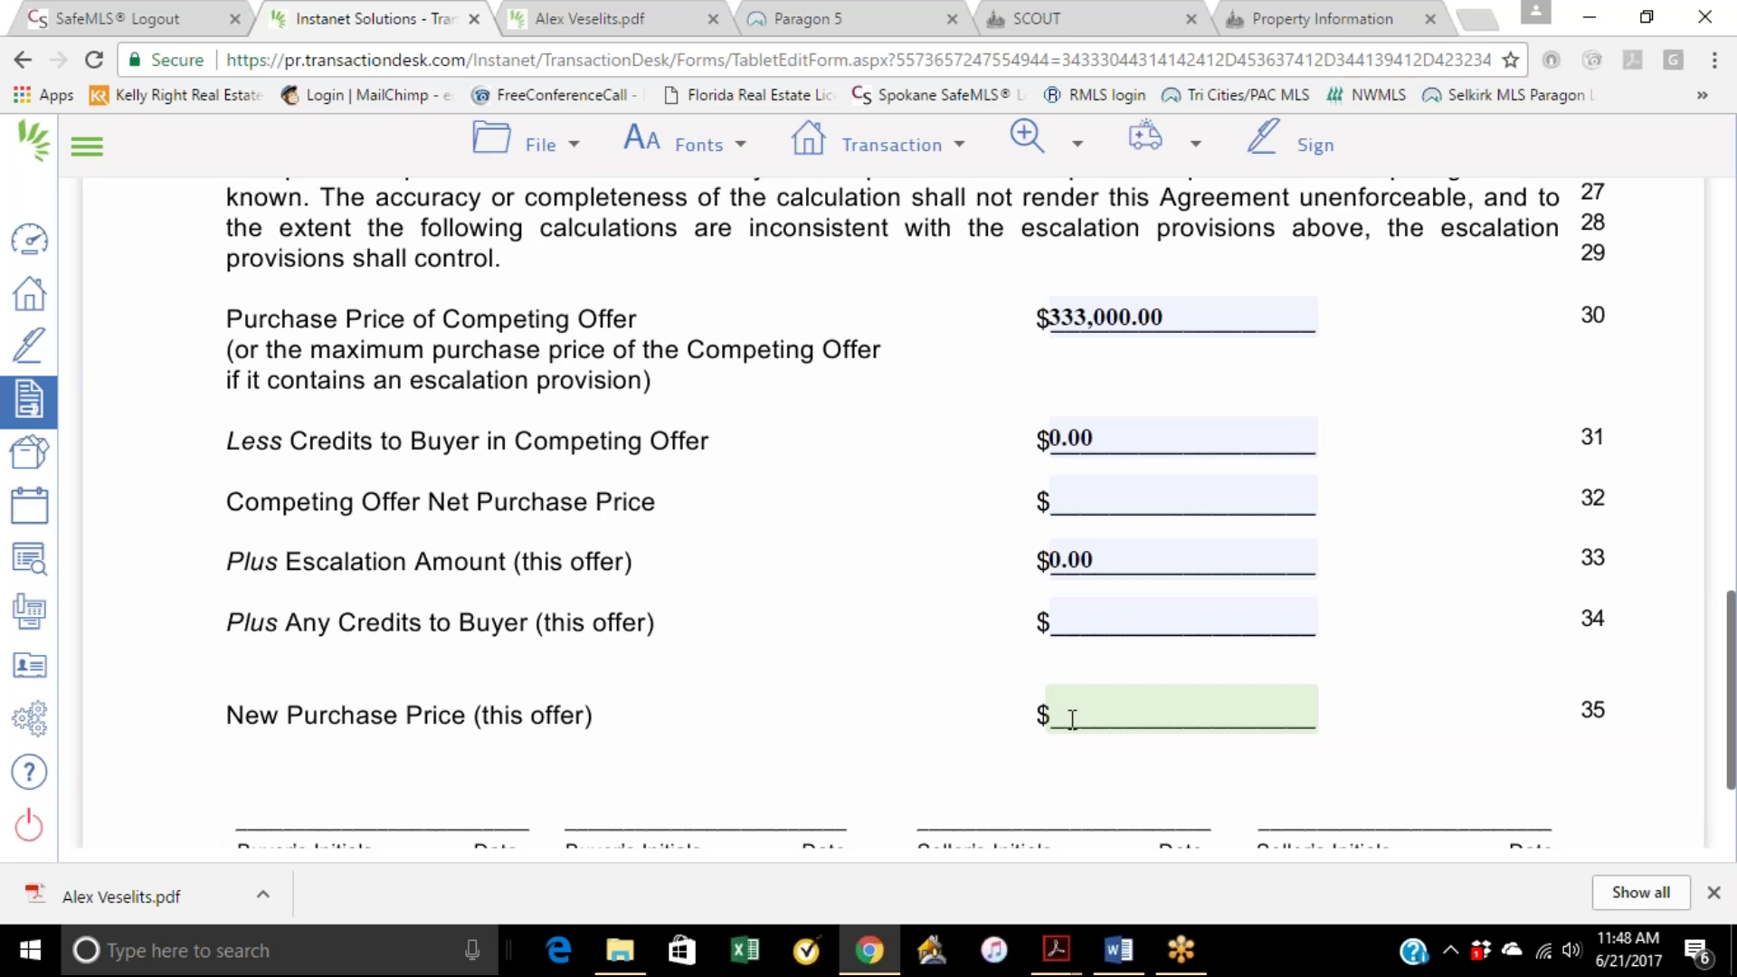
pyautogui.write('335000')
pyautogui.click(1368, 563)
pyautogui.click(1164, 319)
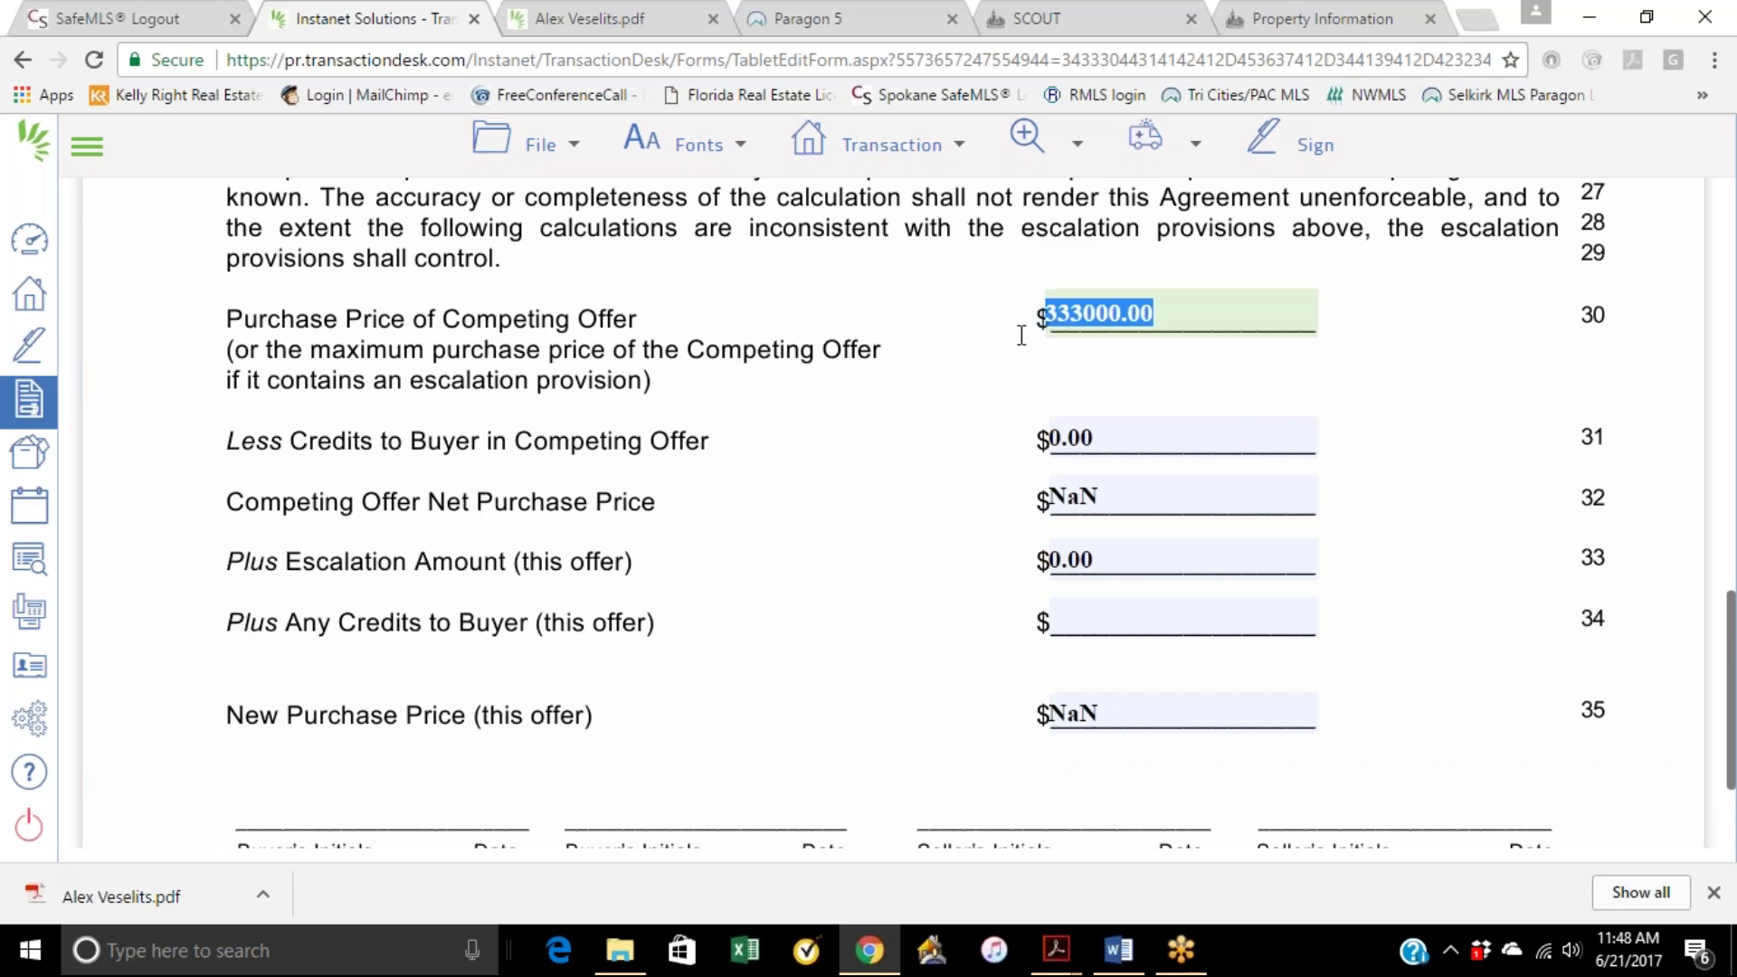
pyautogui.click(988, 334)
# Step: Minimize Chrome and the K Loans folder, then bring up the FUSE Training Agenda in Word
pyautogui.scroll(-2, 944, 644)
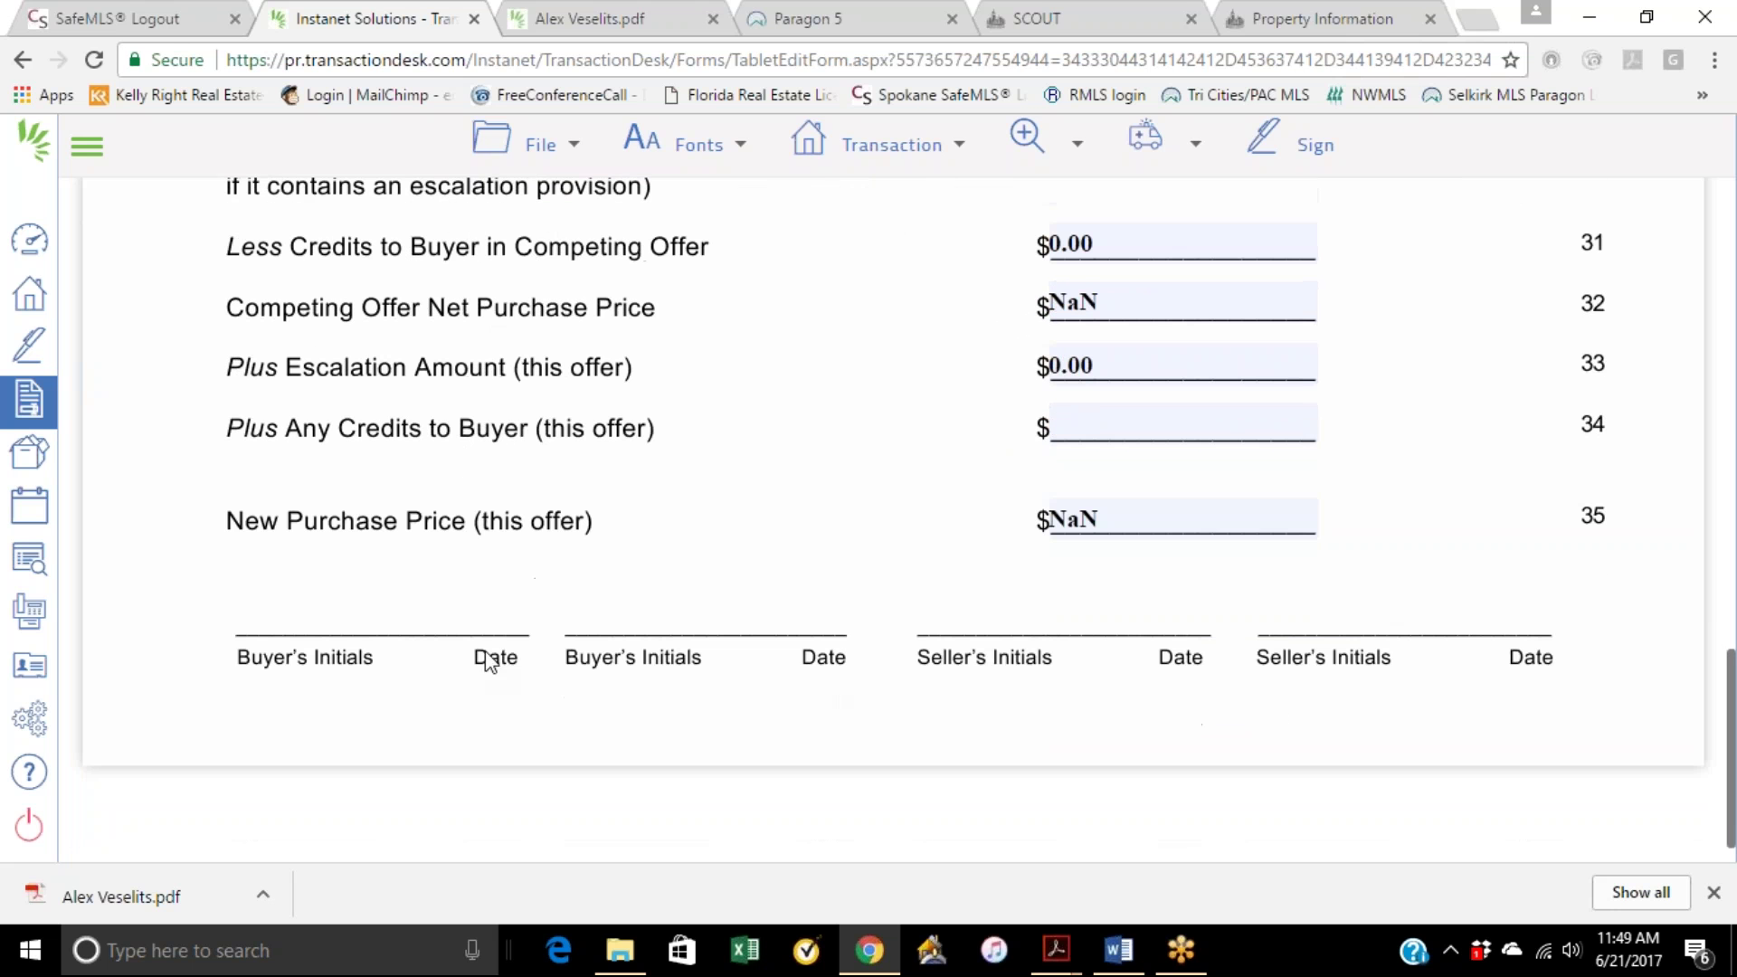
pyautogui.scroll(12, 1438, 378)
pyautogui.scroll(3, 1439, 380)
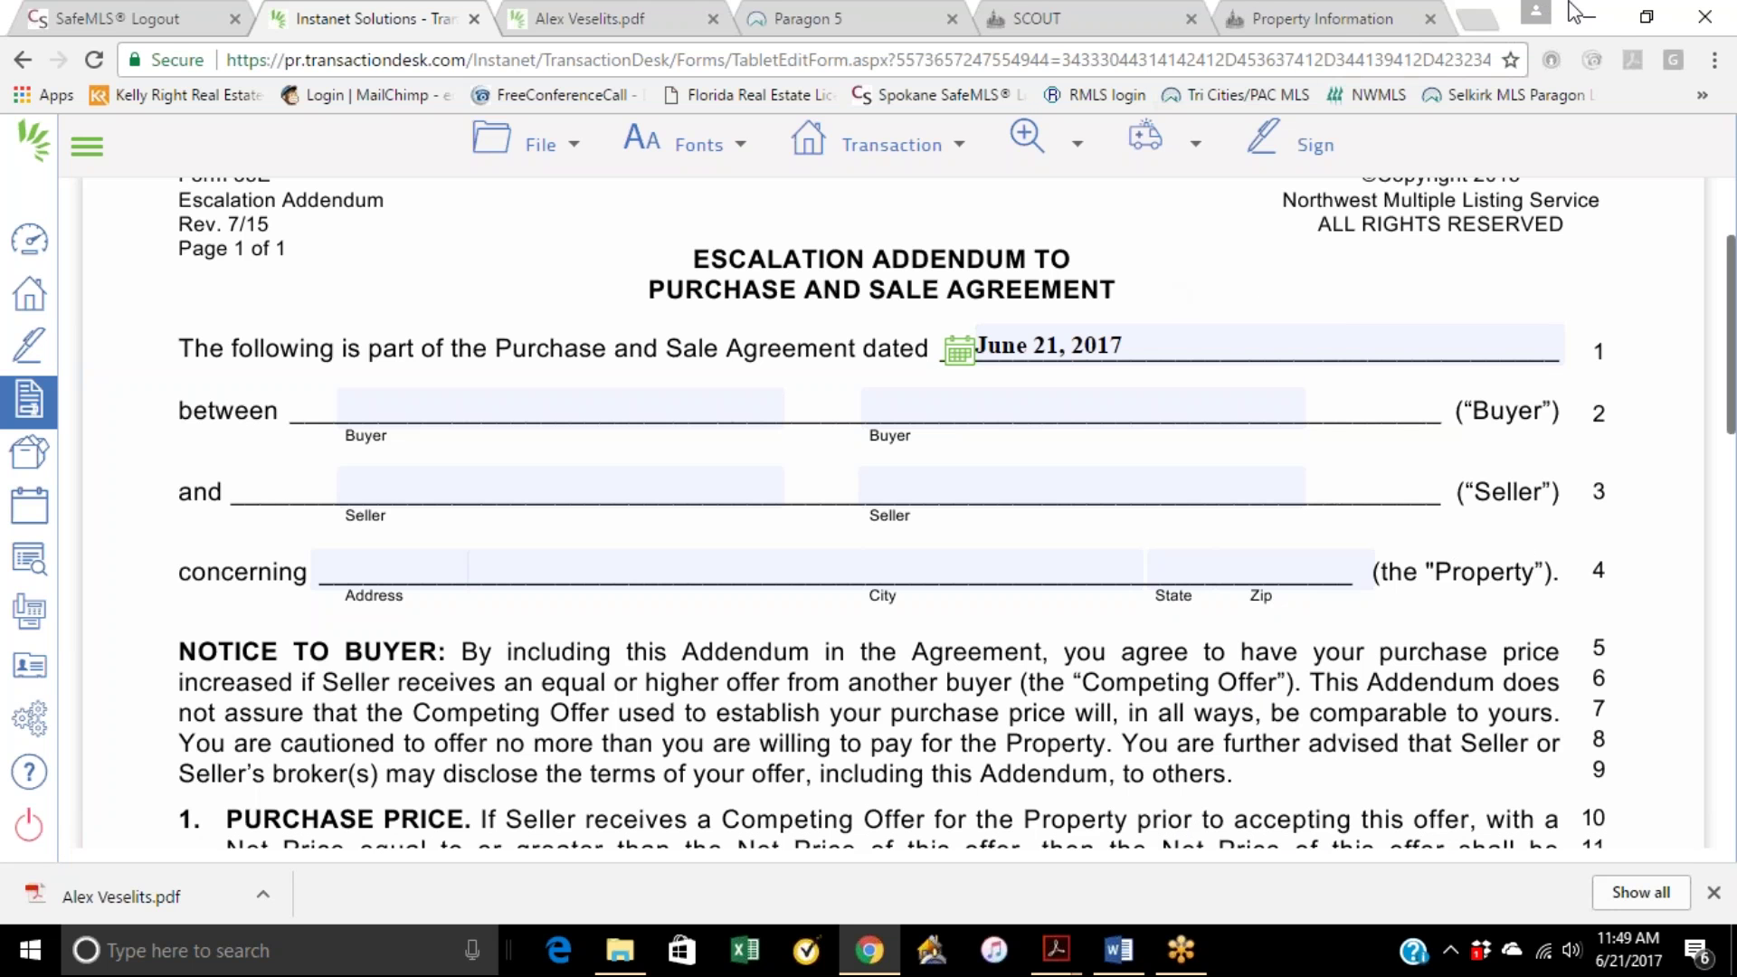
pyautogui.click(1593, 18)
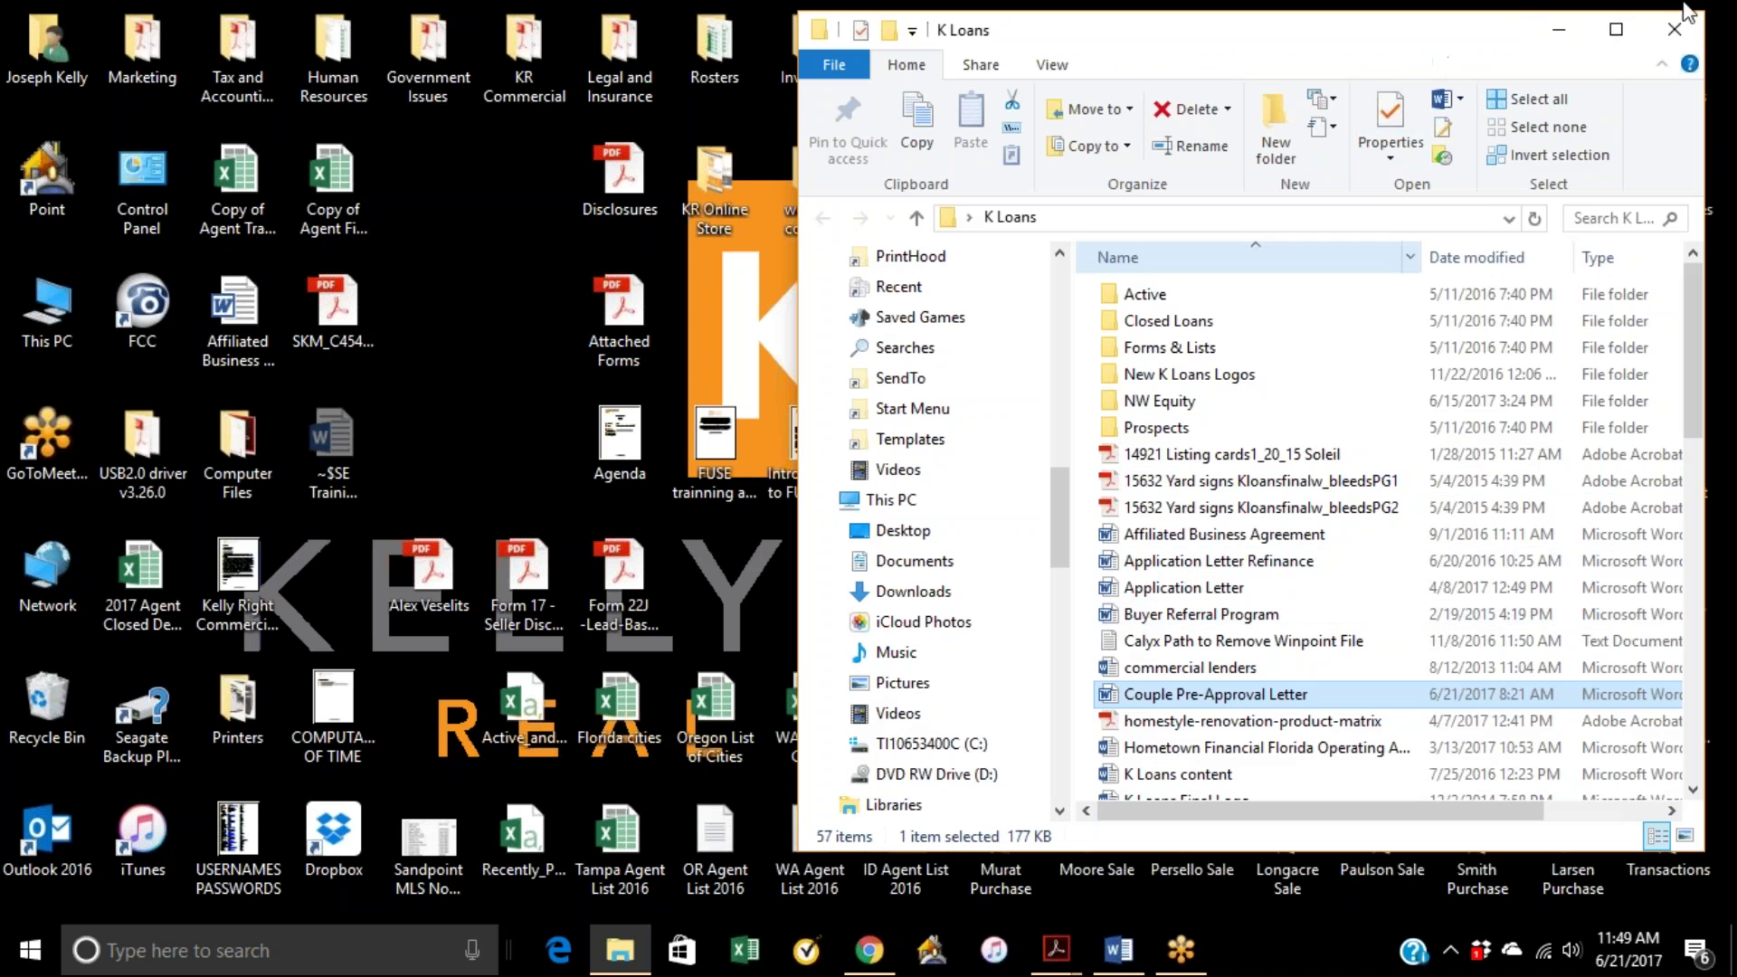
pyautogui.click(1559, 30)
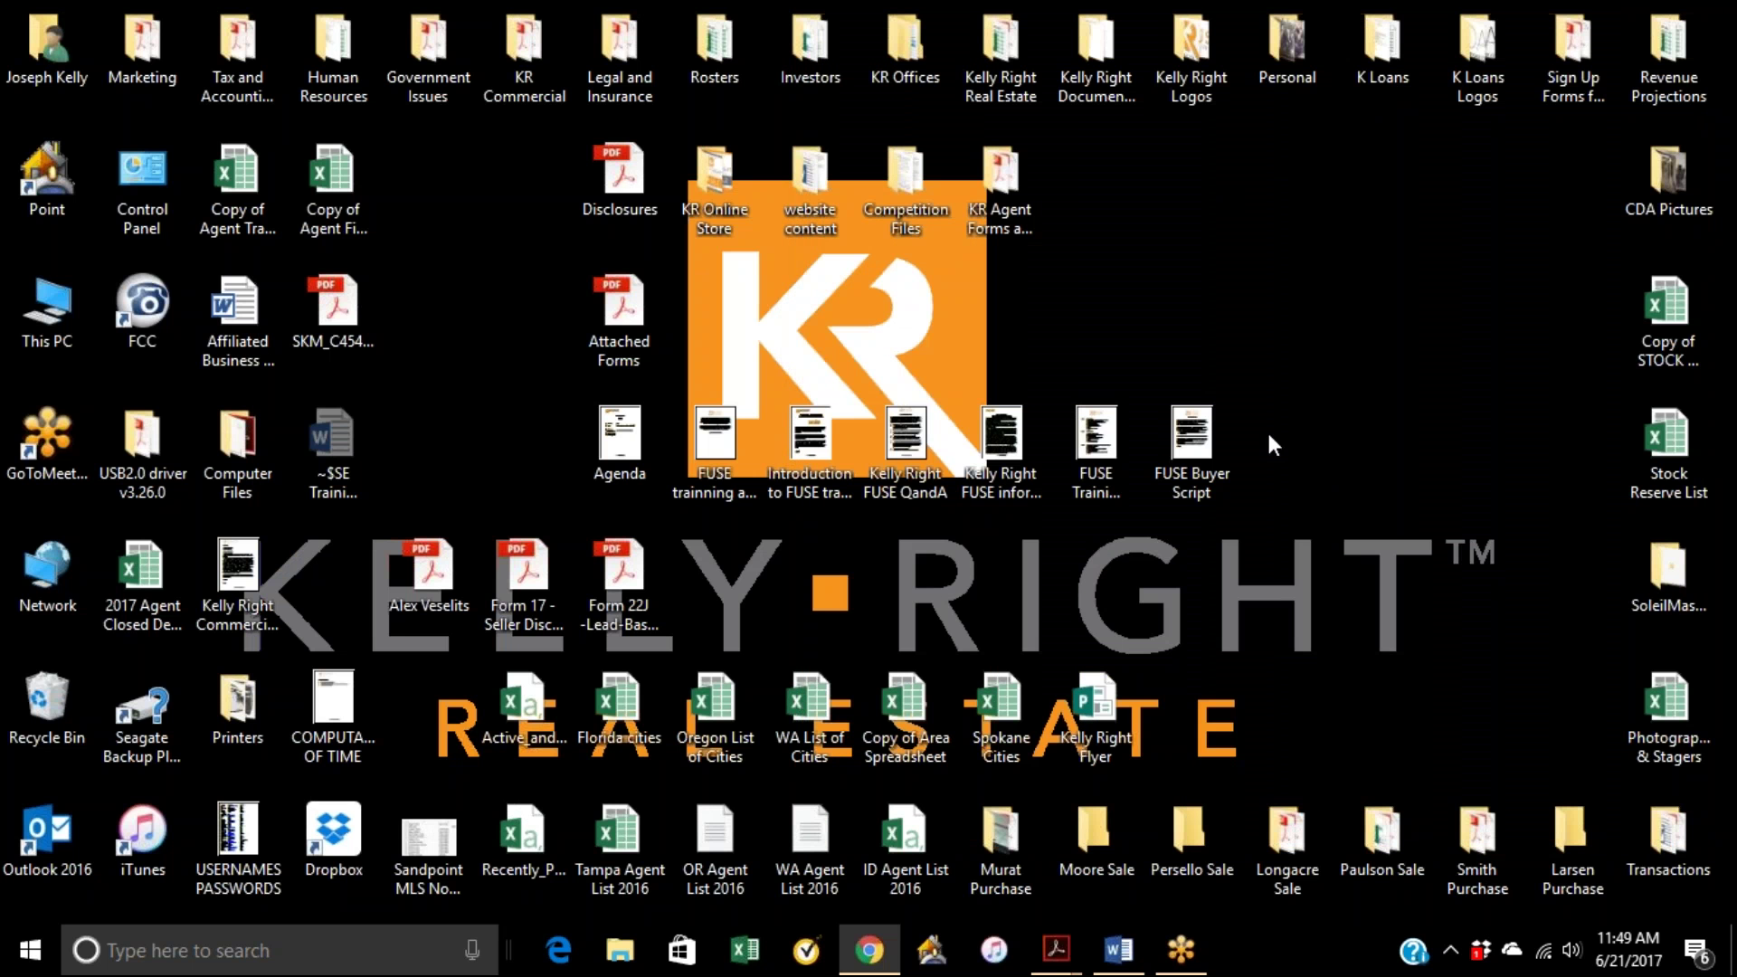
pyautogui.click(1119, 950)
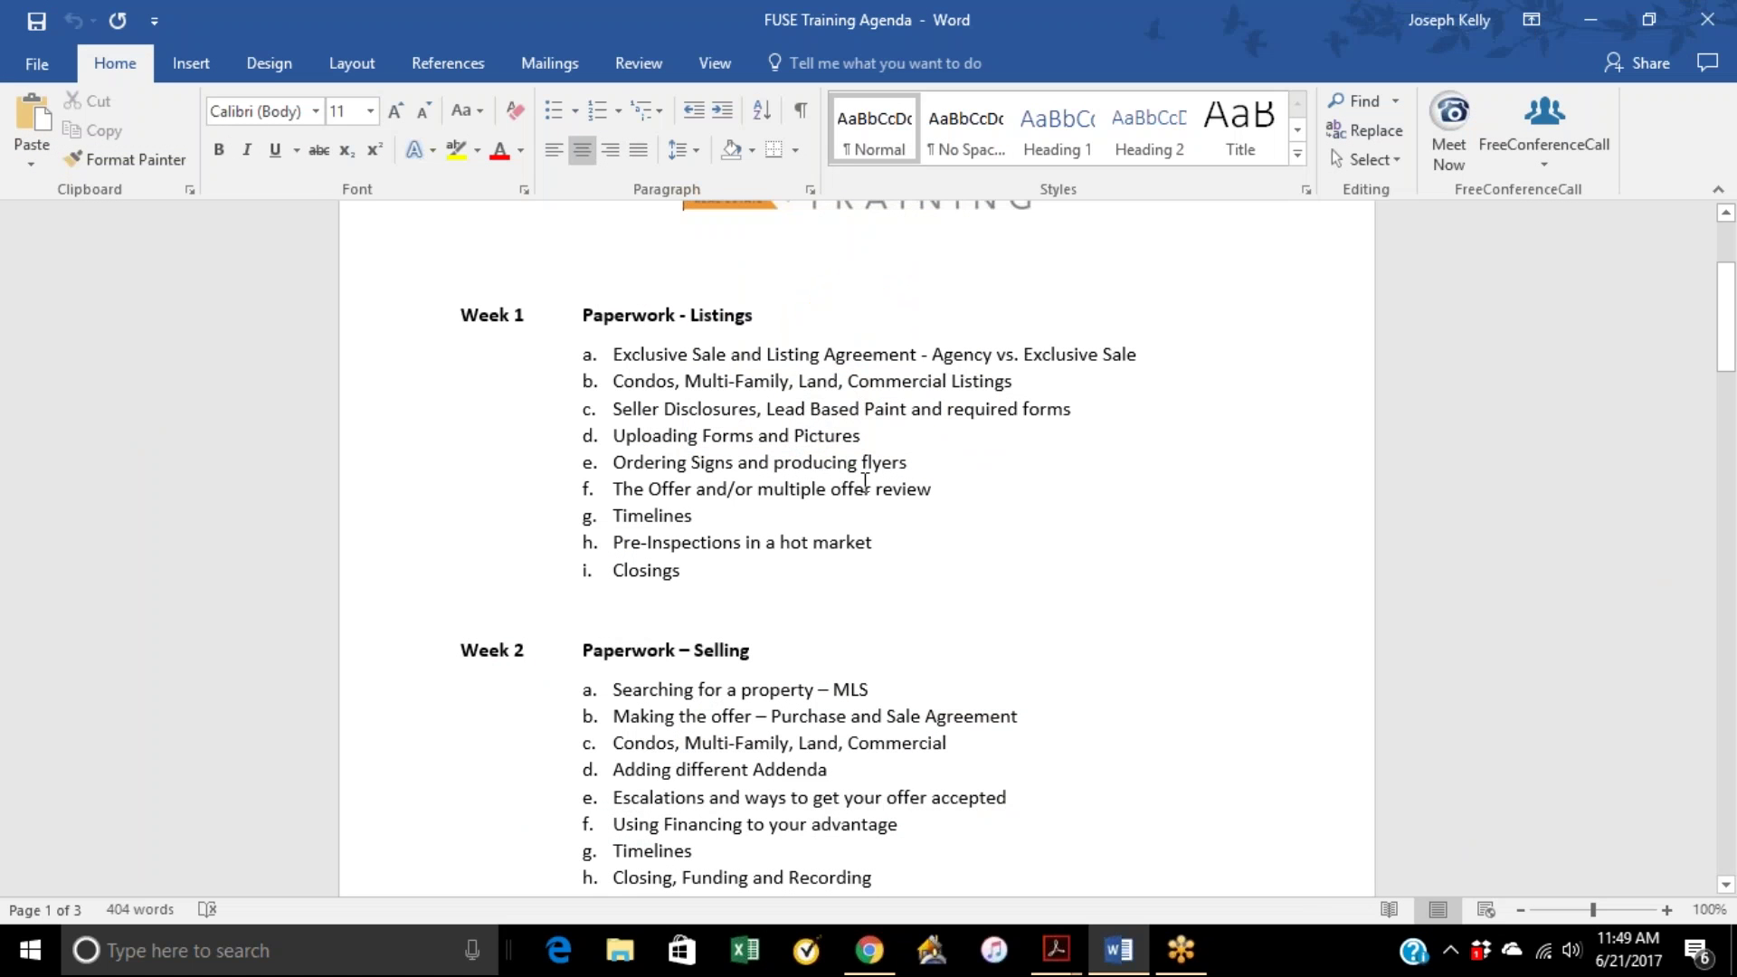
pyautogui.scroll(-3, 861, 481)
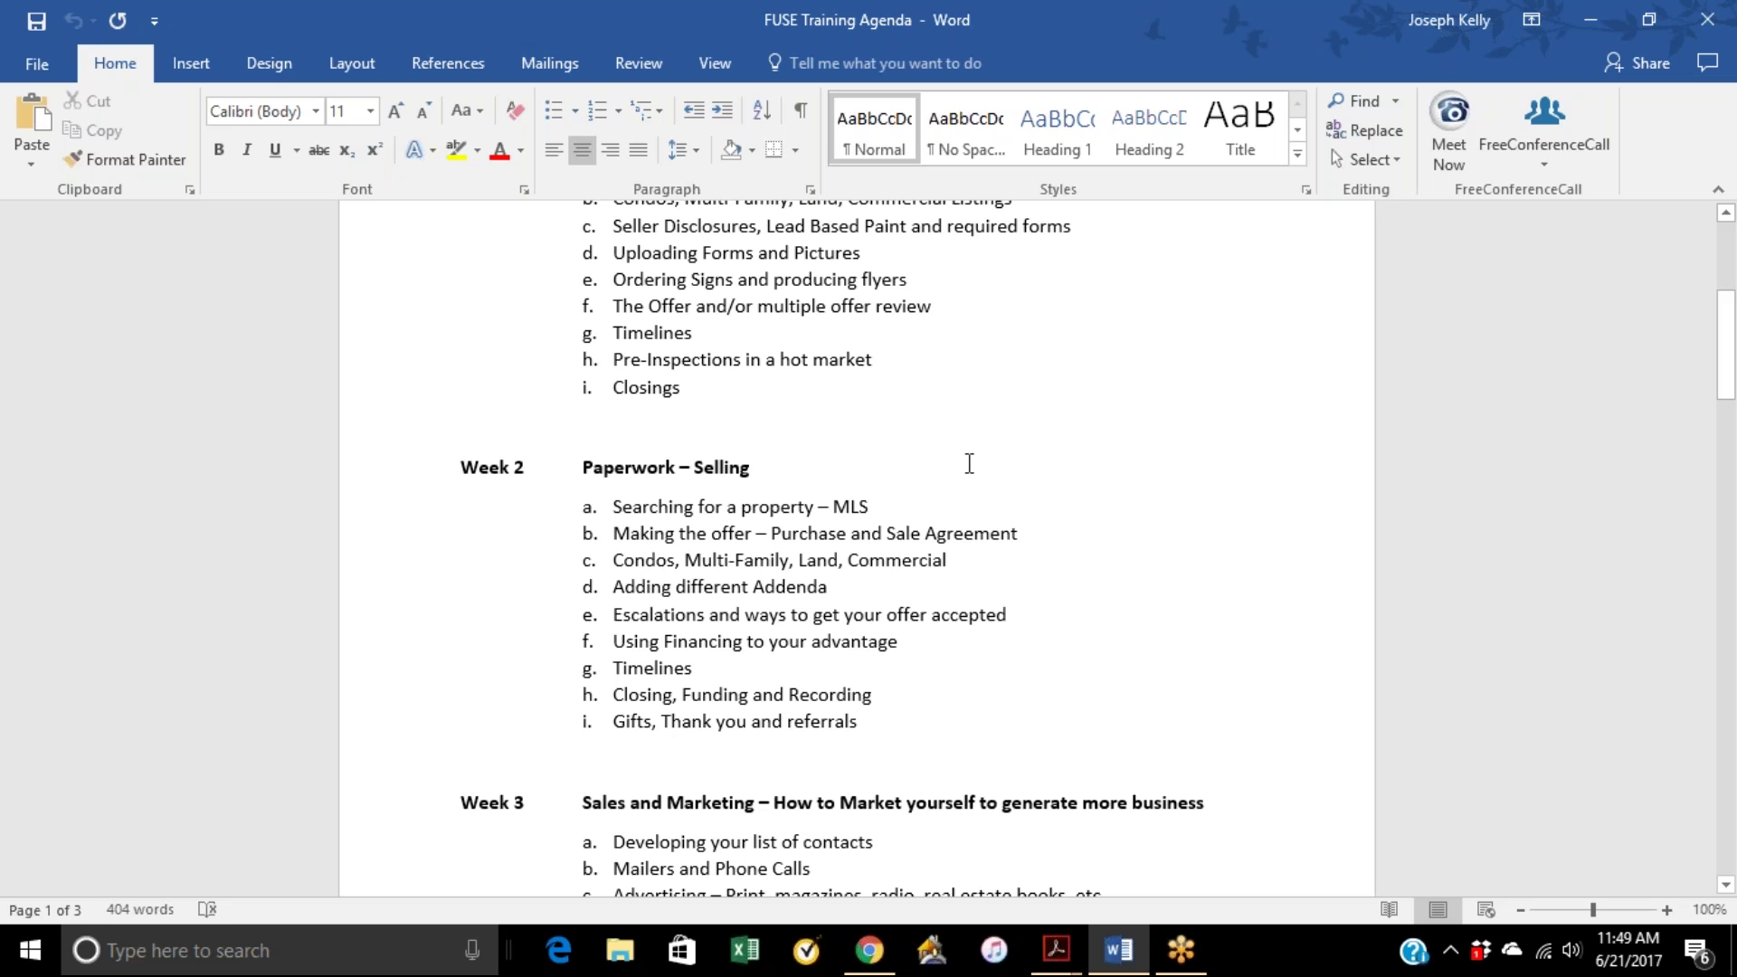
# Step: Add Form 1 – Residential Listing Input Sheet from the Forms library as a standalone form, then return Home
pyautogui.click(879, 965)
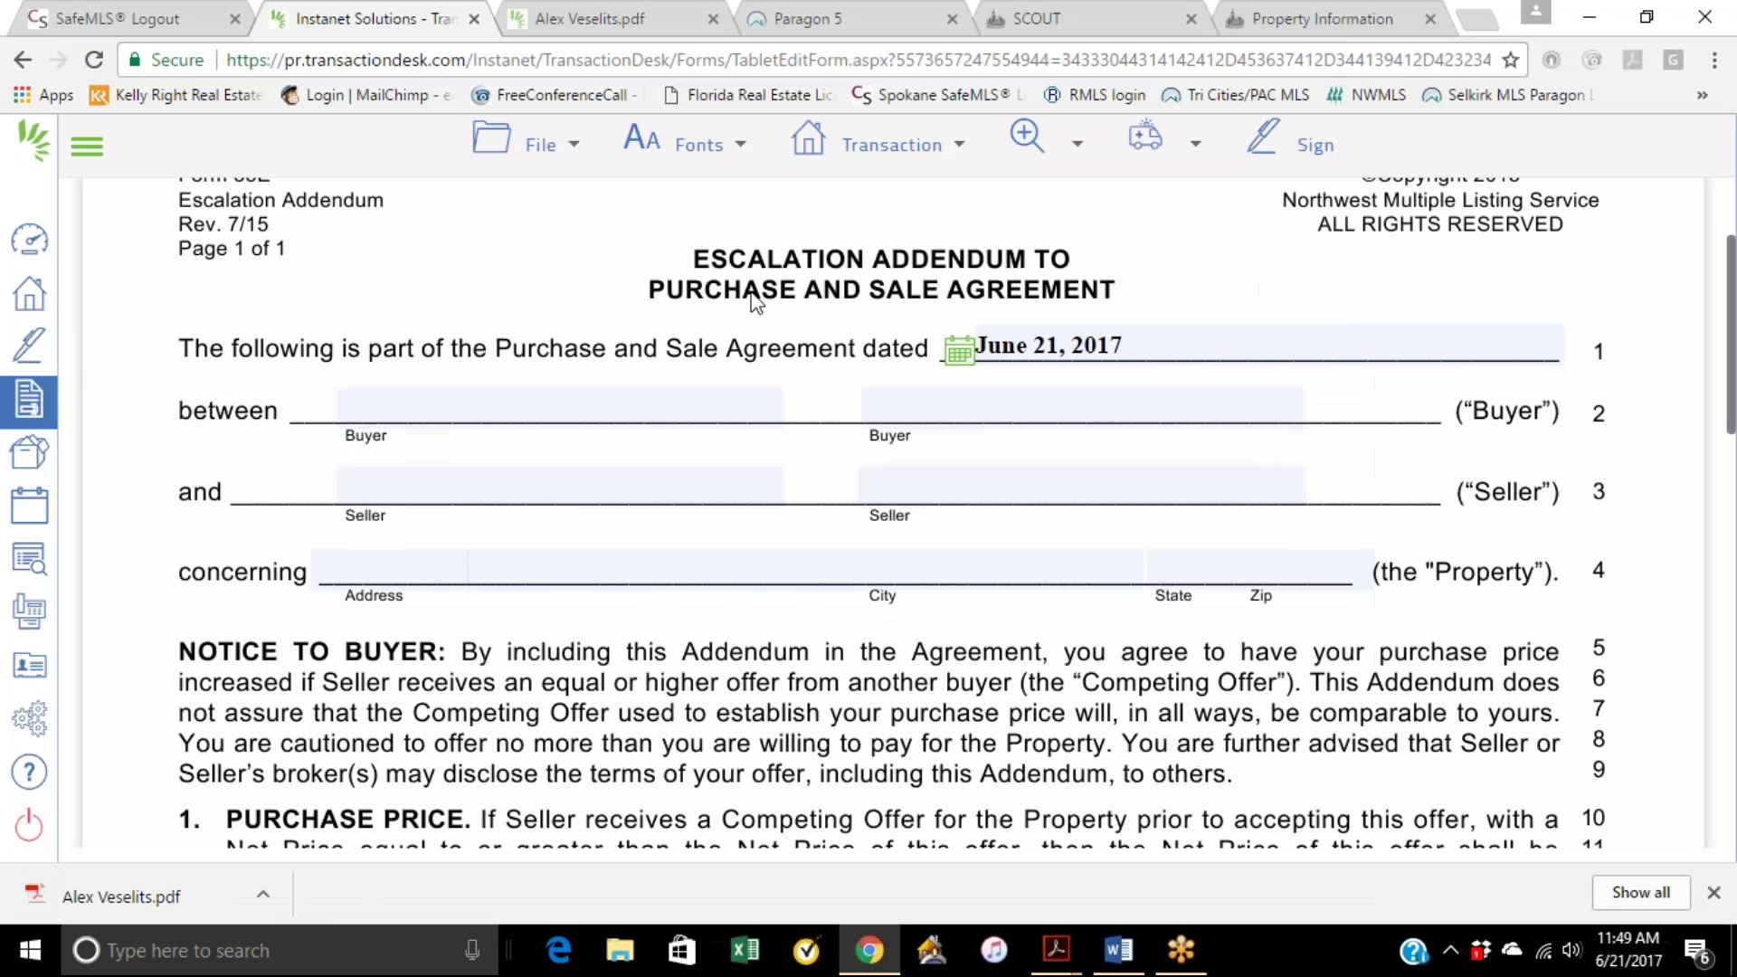
pyautogui.moveTo(950, 143)
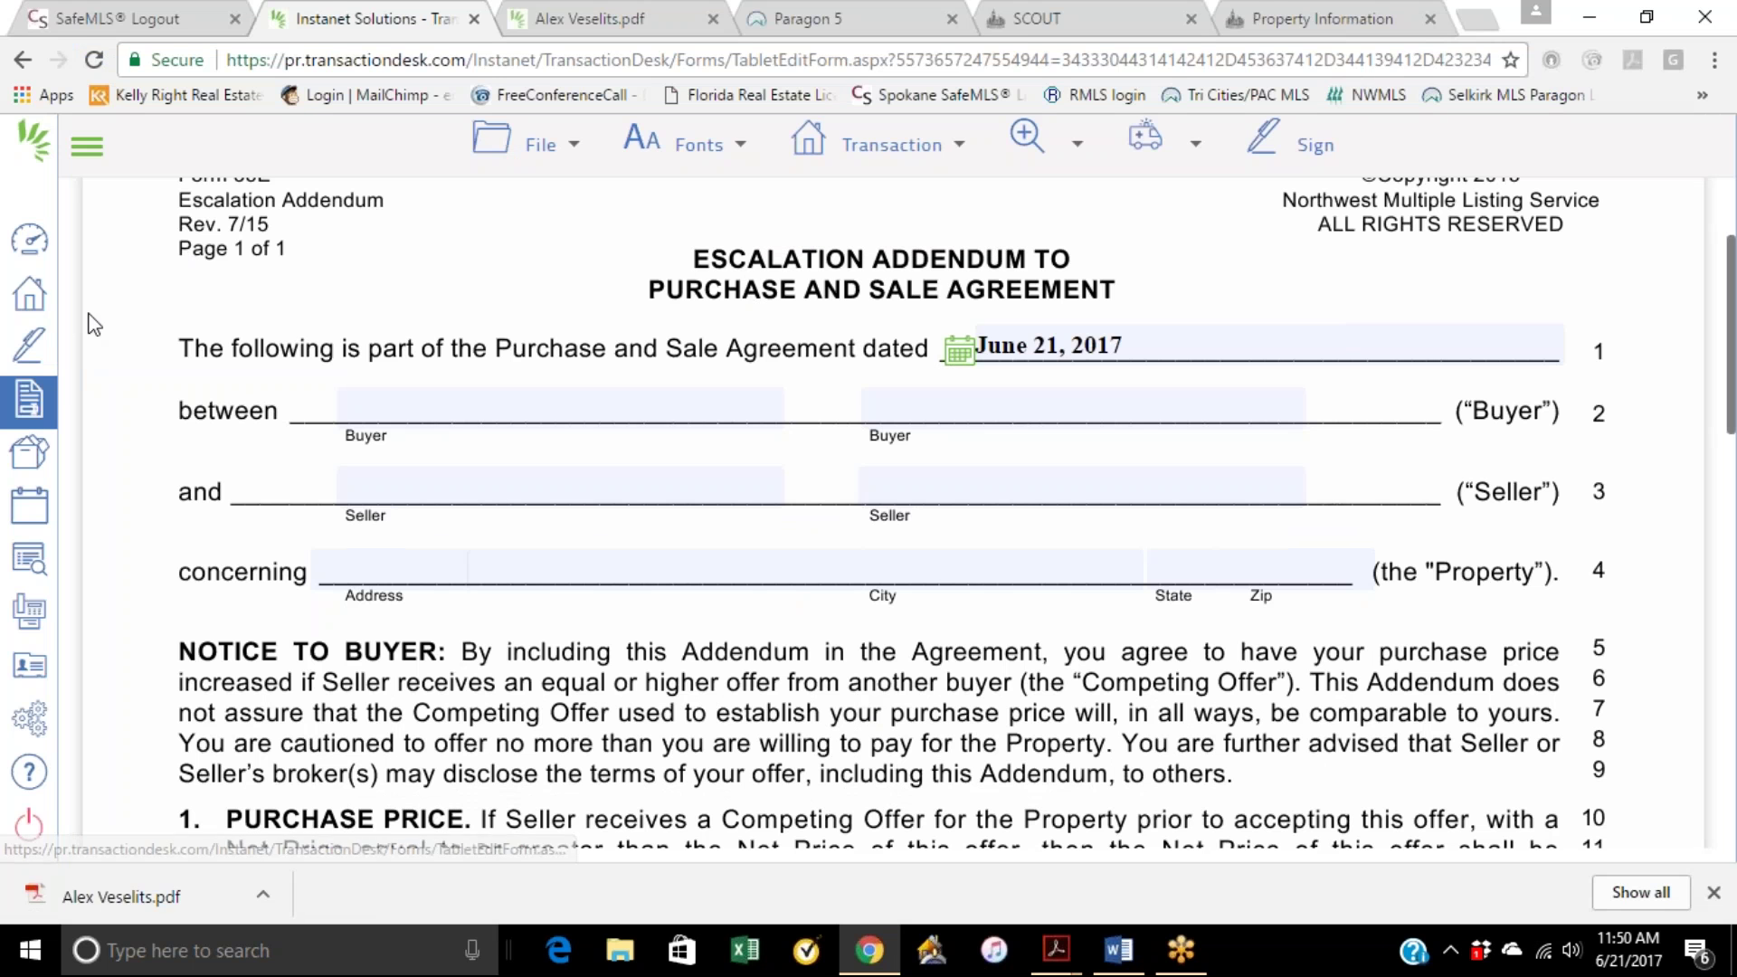
pyautogui.click(30, 258)
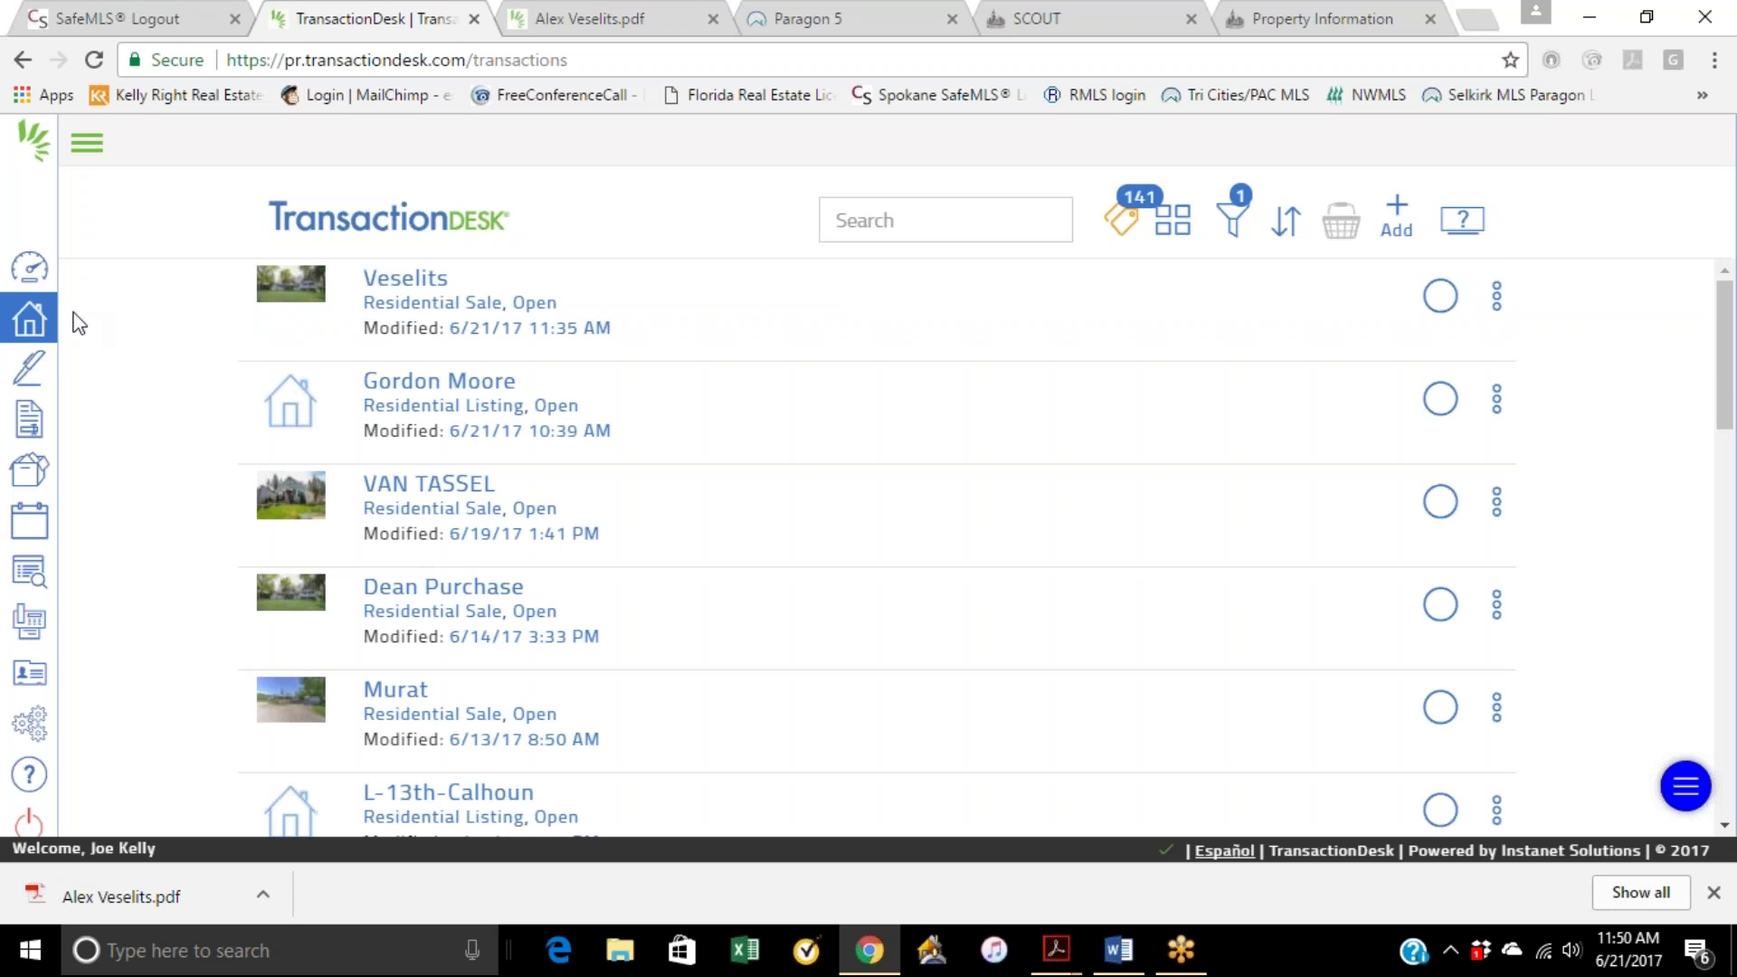
pyautogui.click(29, 418)
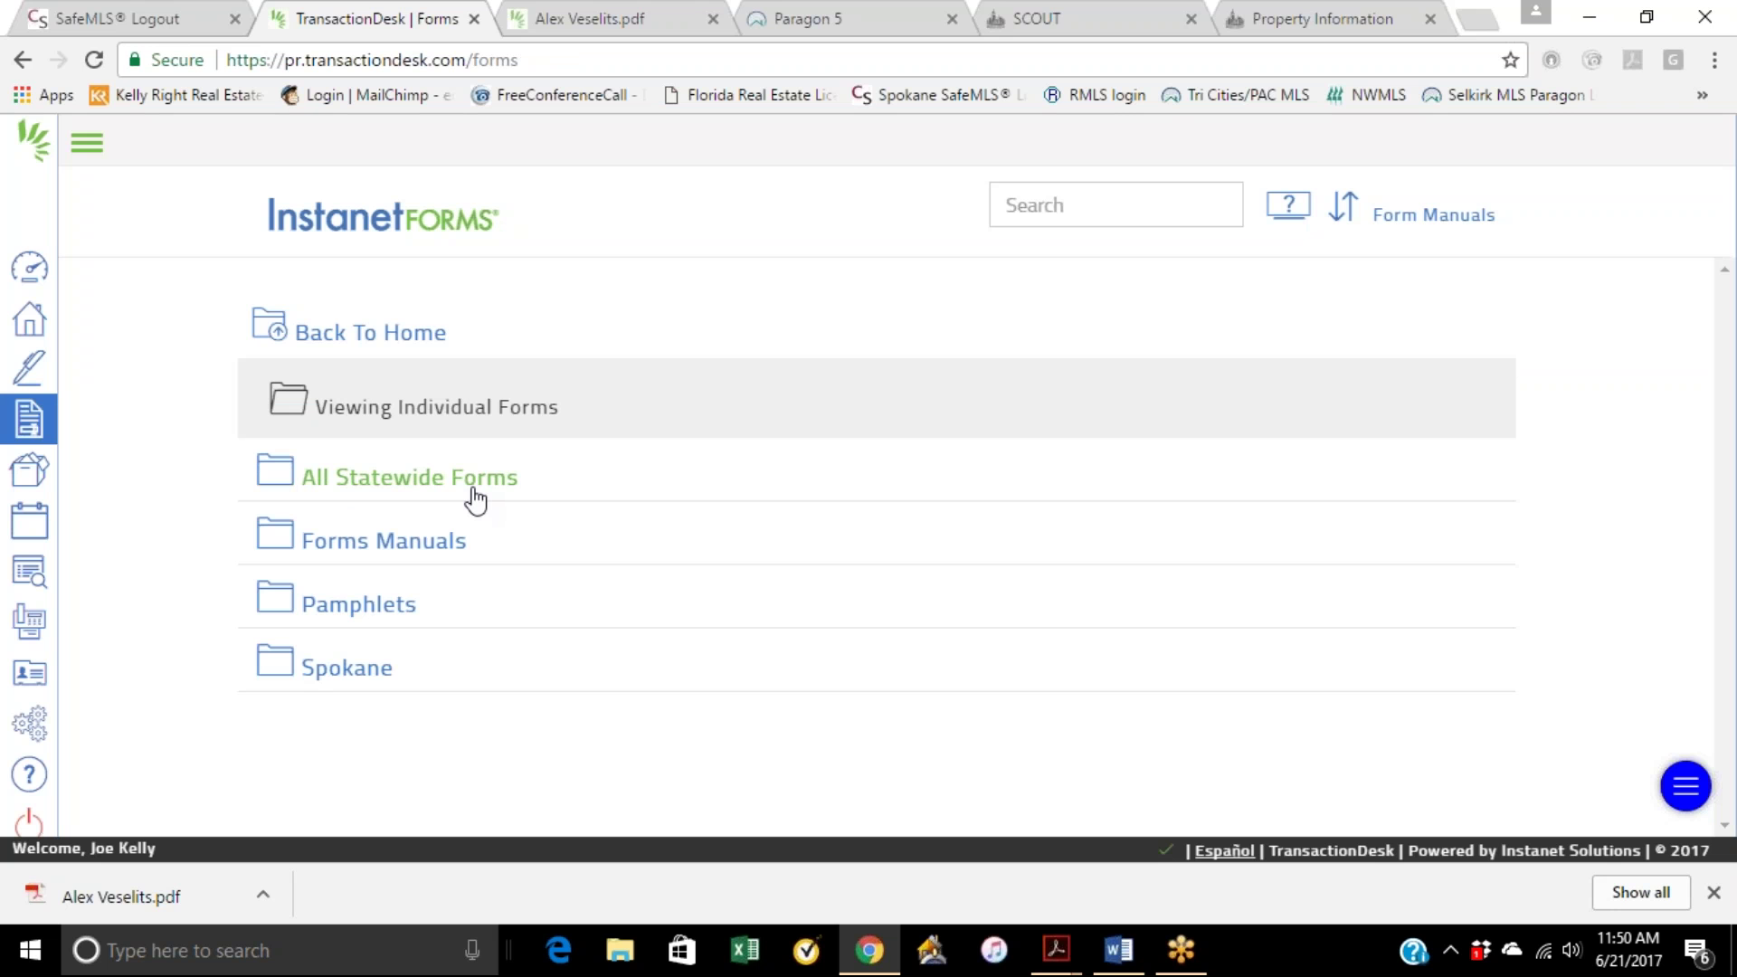
pyautogui.click(476, 500)
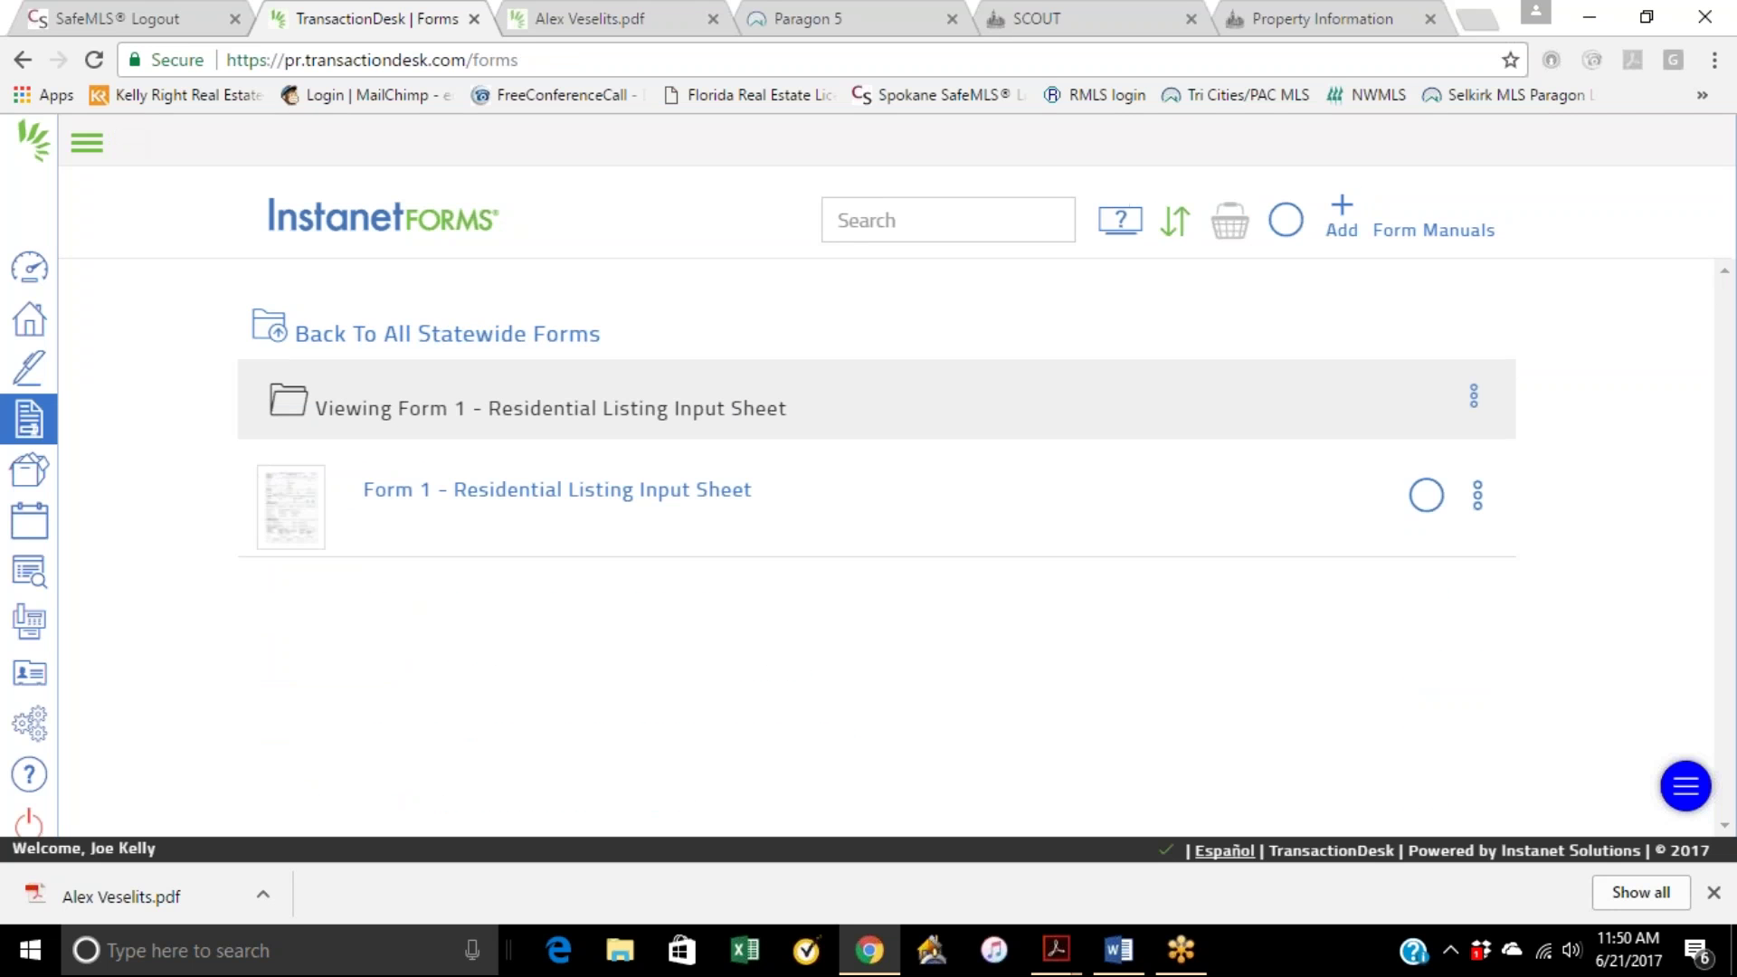
pyautogui.click(1341, 216)
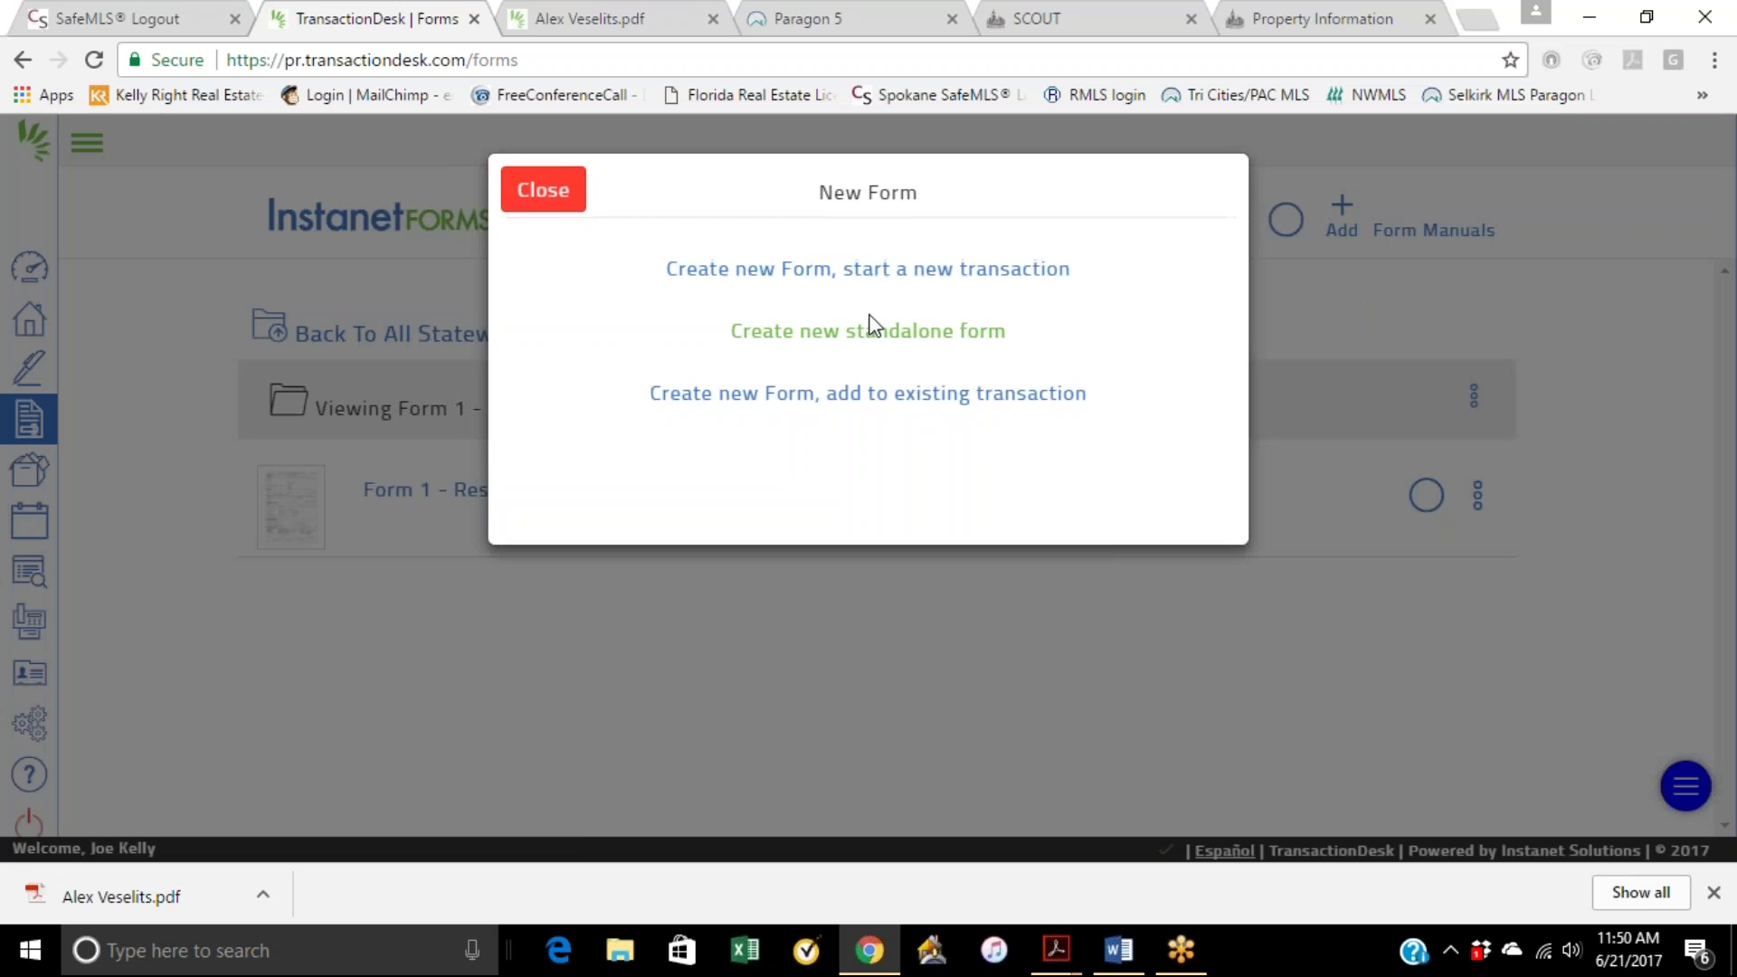
pyautogui.click(885, 351)
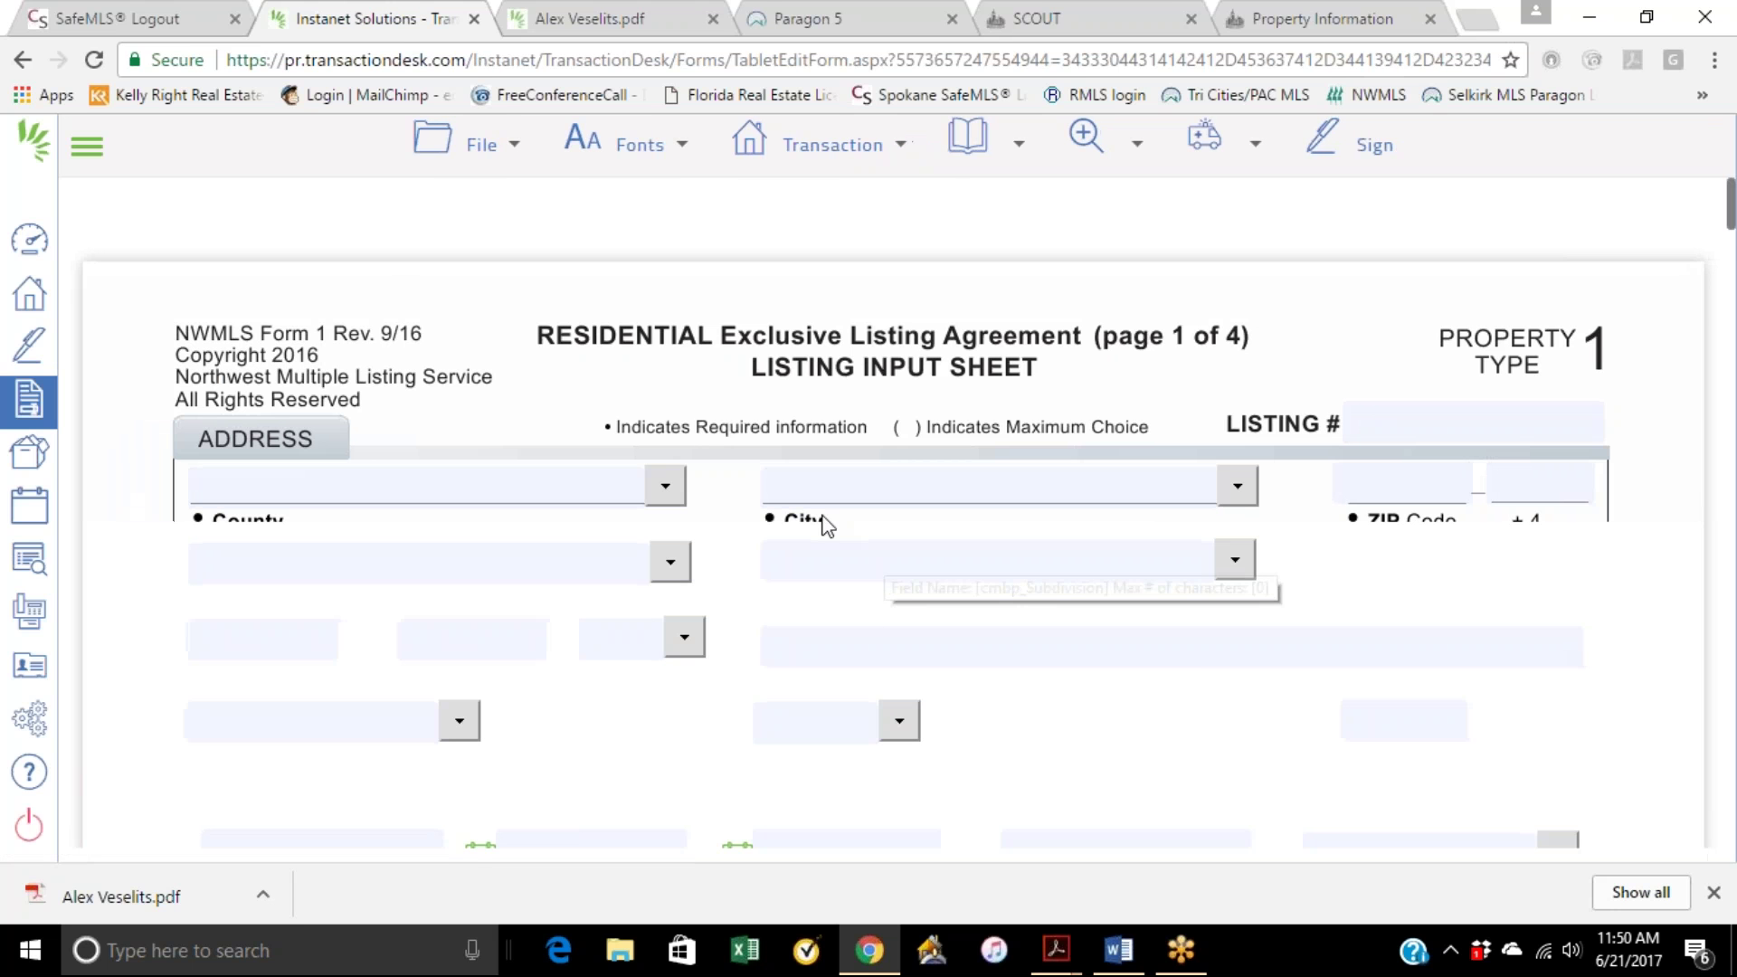
pyautogui.click(827, 145)
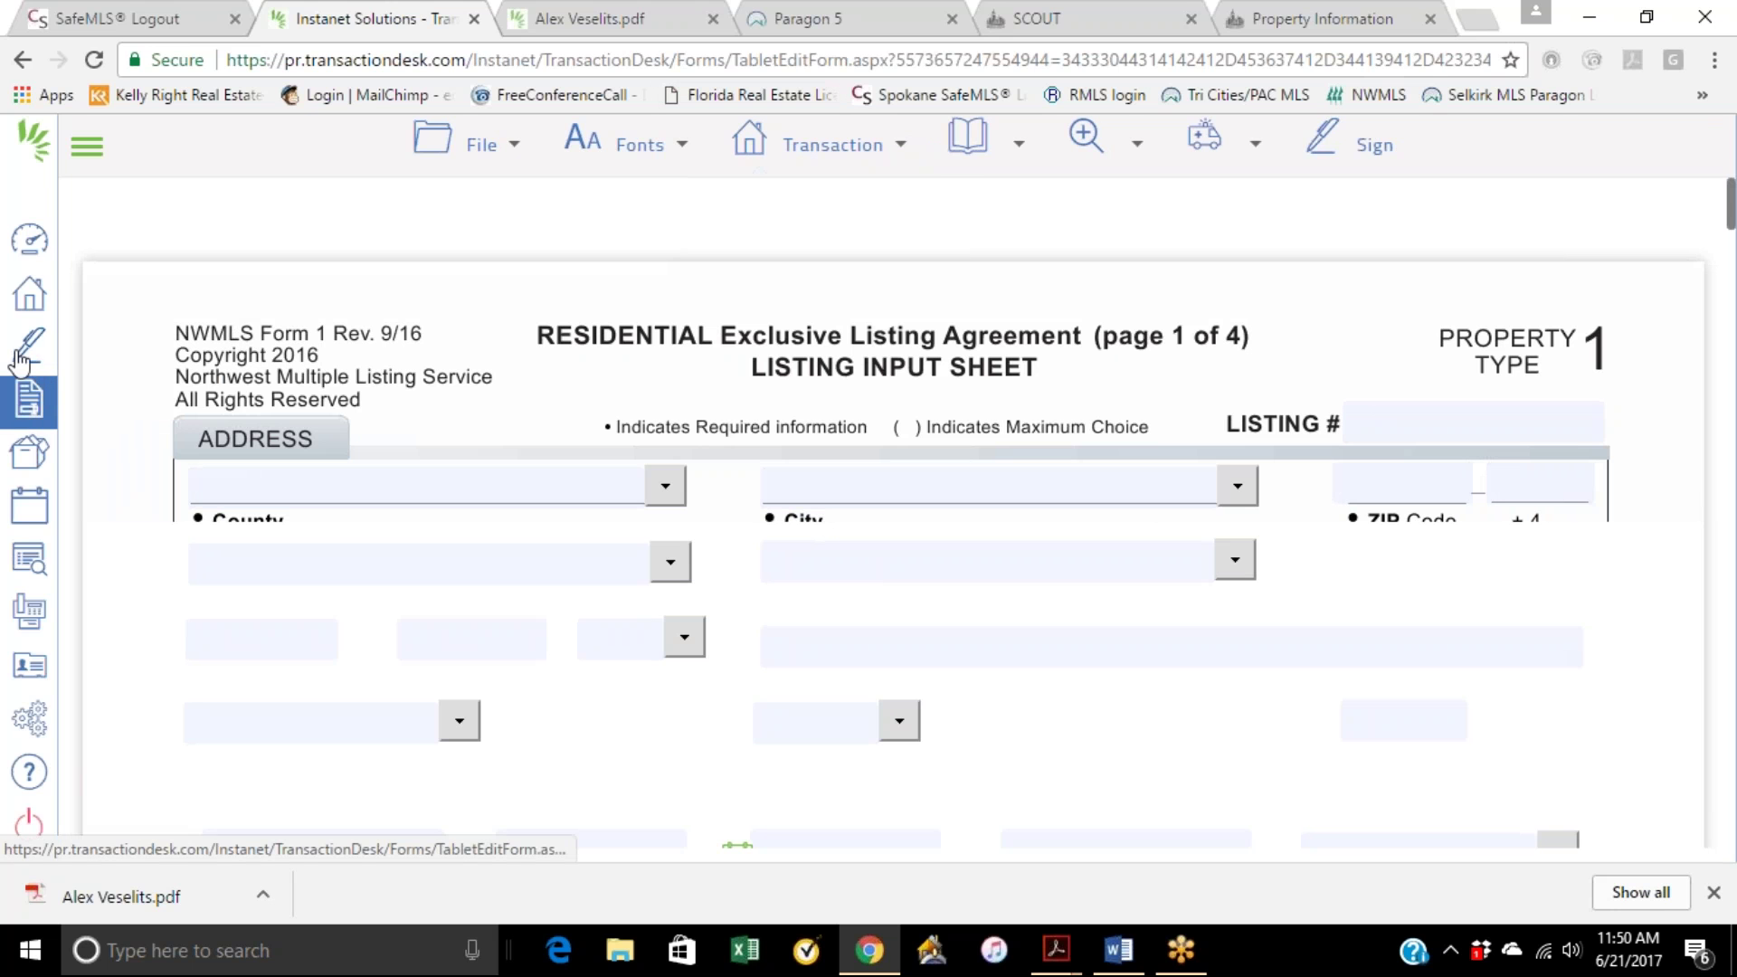
pyautogui.click(29, 294)
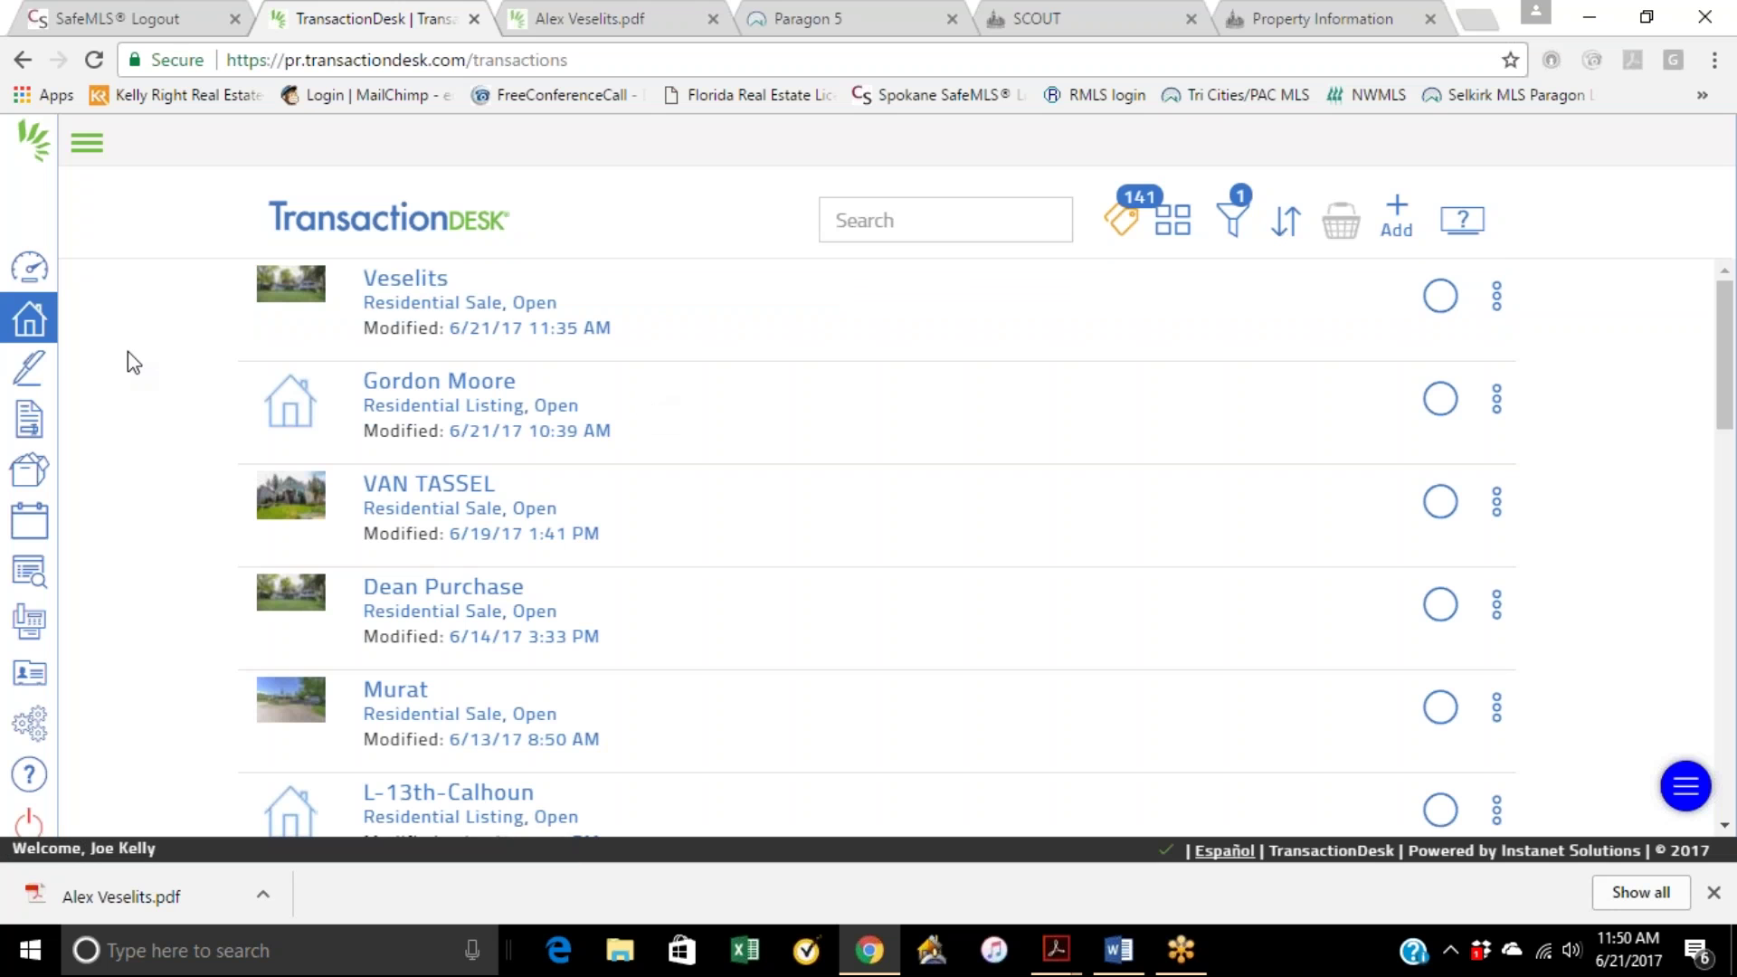
# Step: Open Form 20 – Multi-Family Purchase and Sale Agreement from the All Statewide Forms folder
pyautogui.click(36, 421)
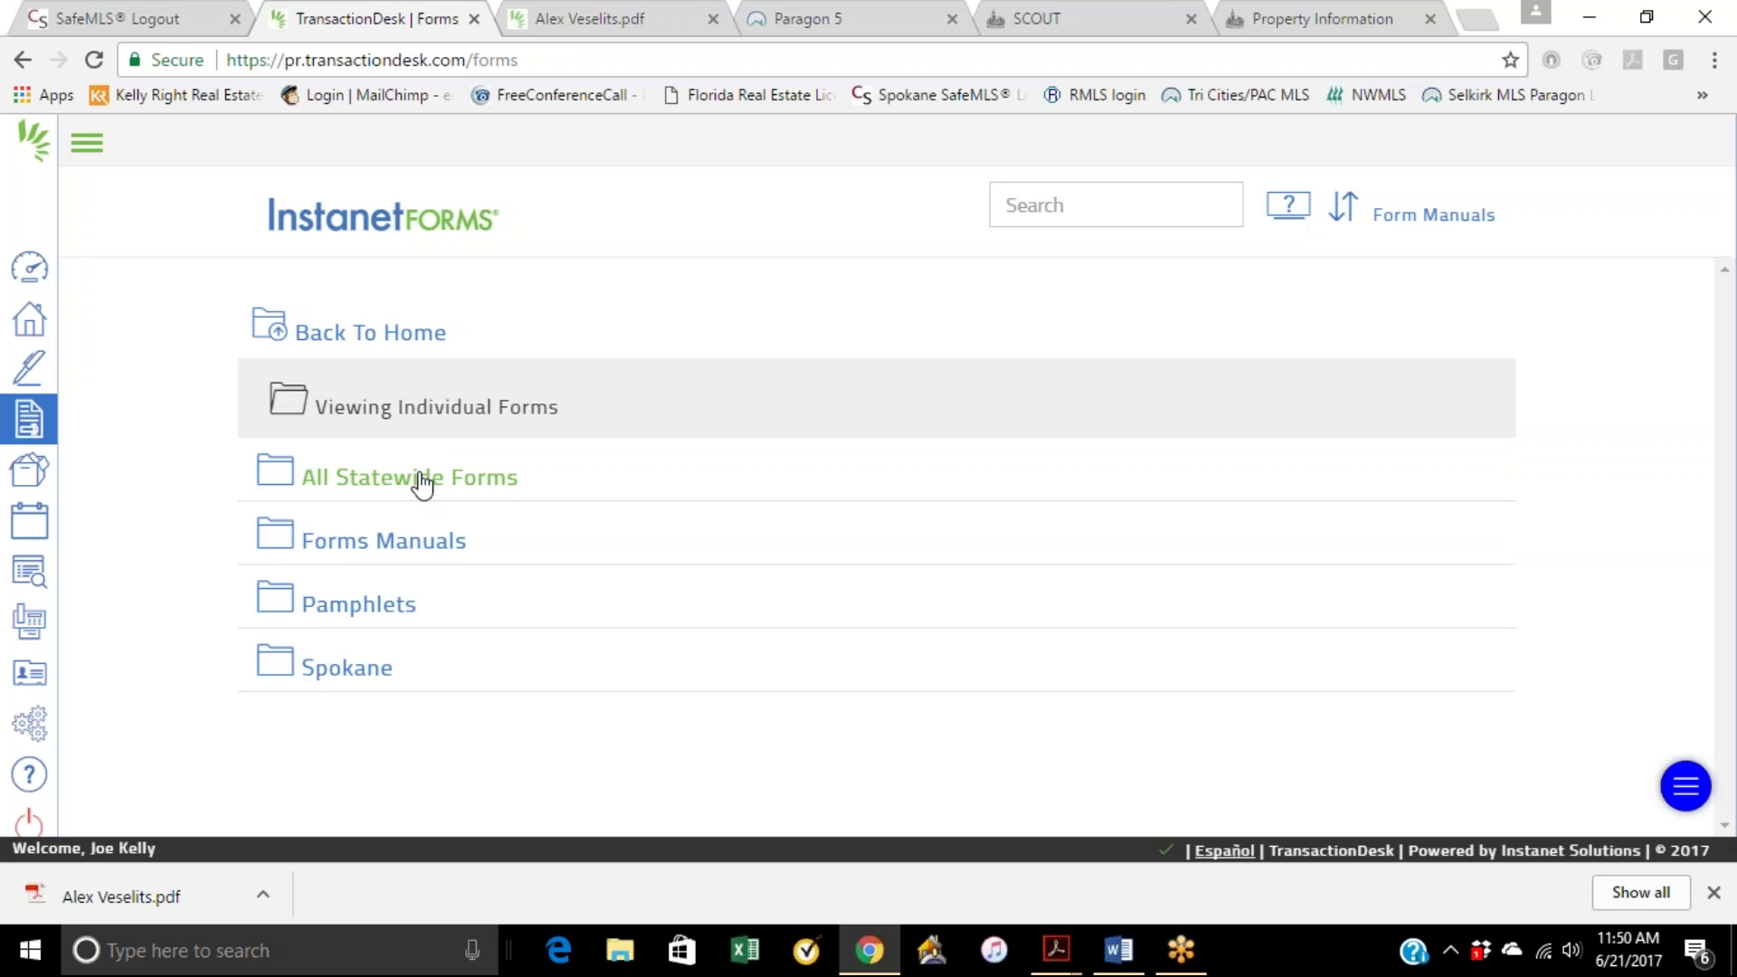
pyautogui.click(422, 480)
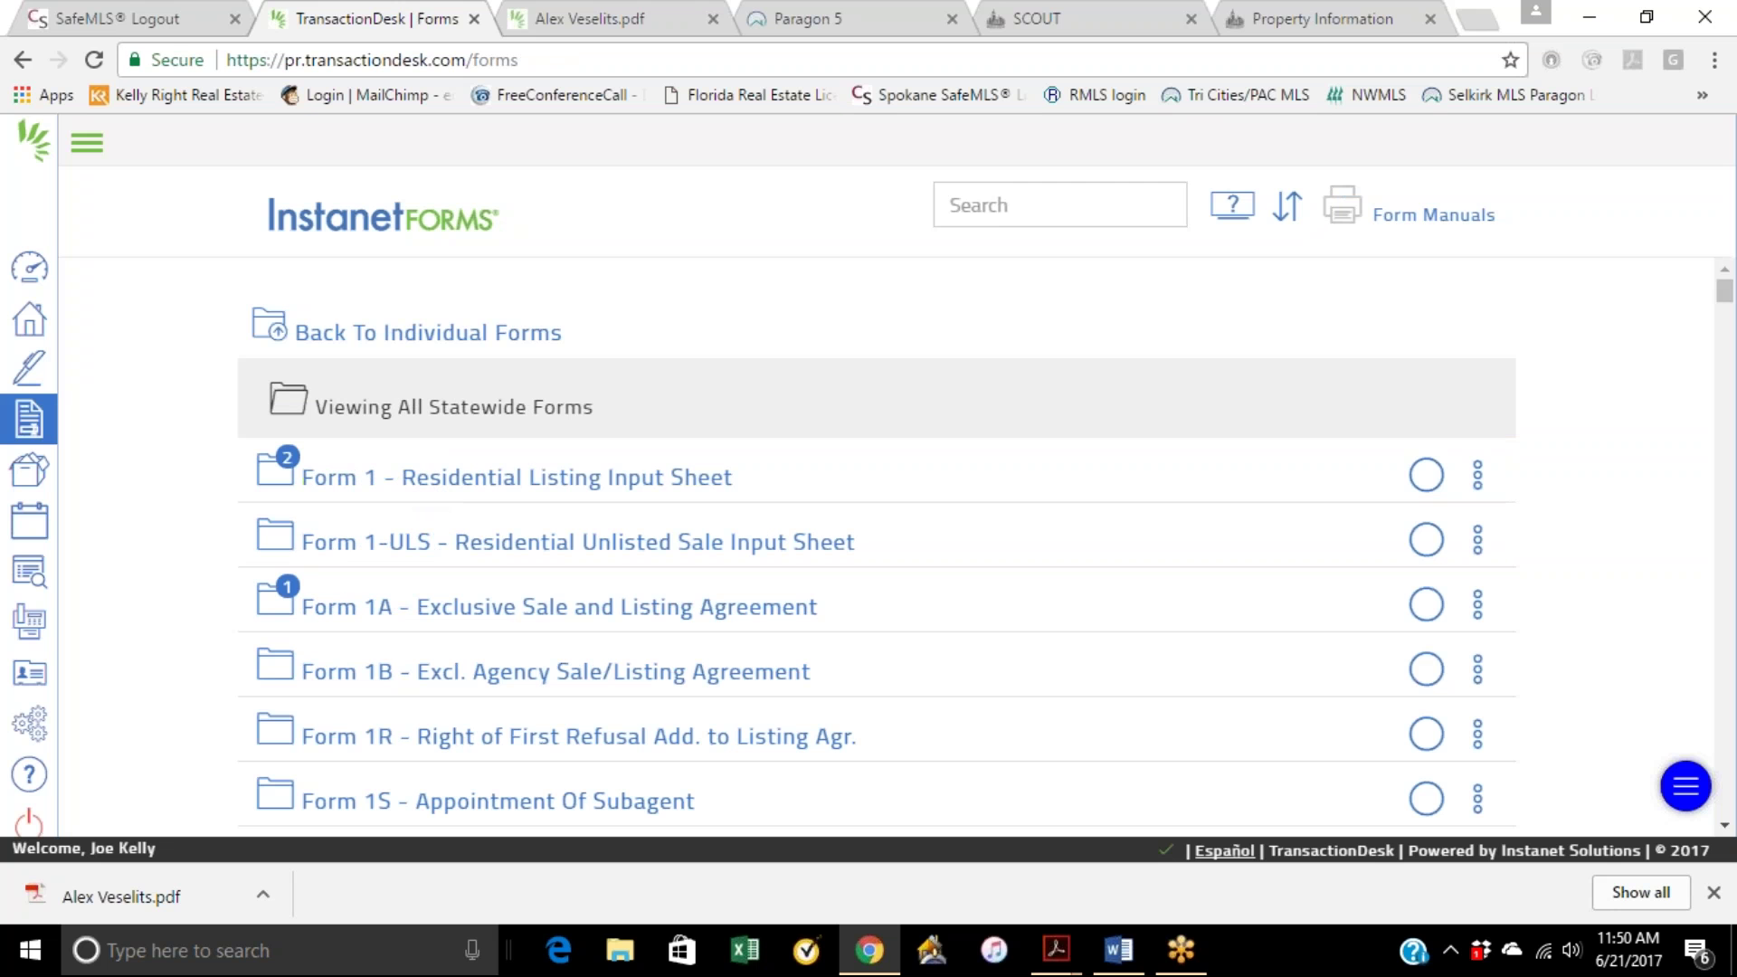
pyautogui.scroll(-6, 1534, 430)
pyautogui.scroll(-14, 1543, 443)
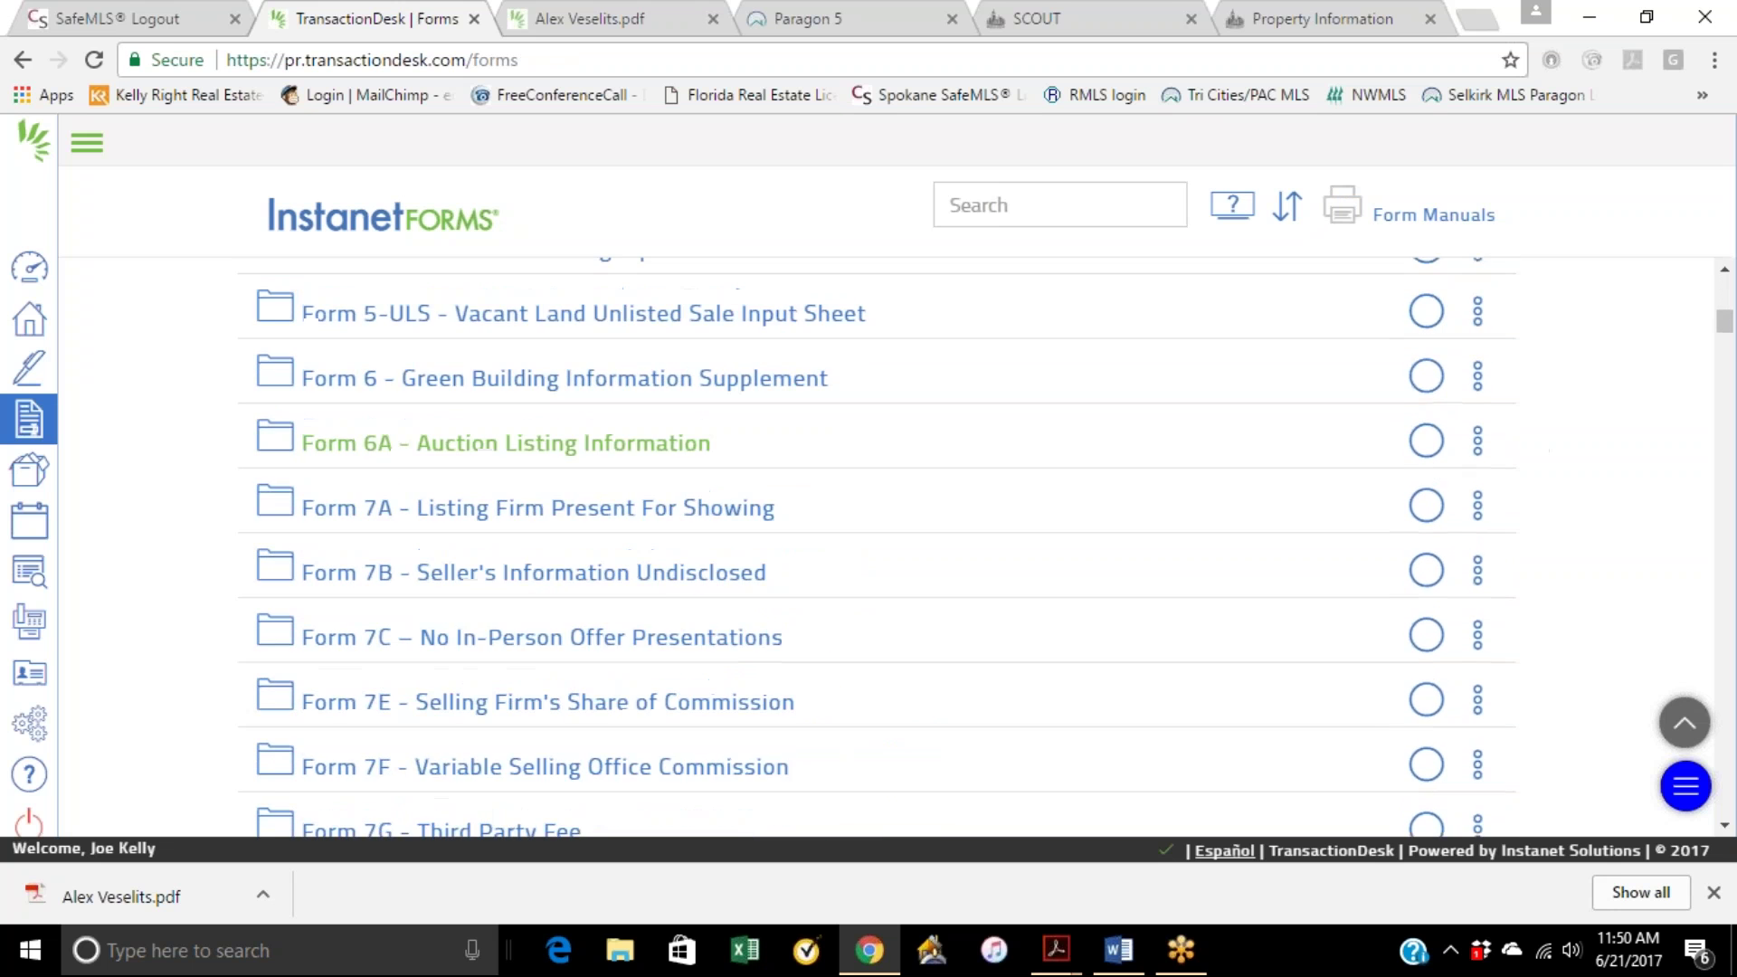
pyautogui.scroll(-3, 628, 506)
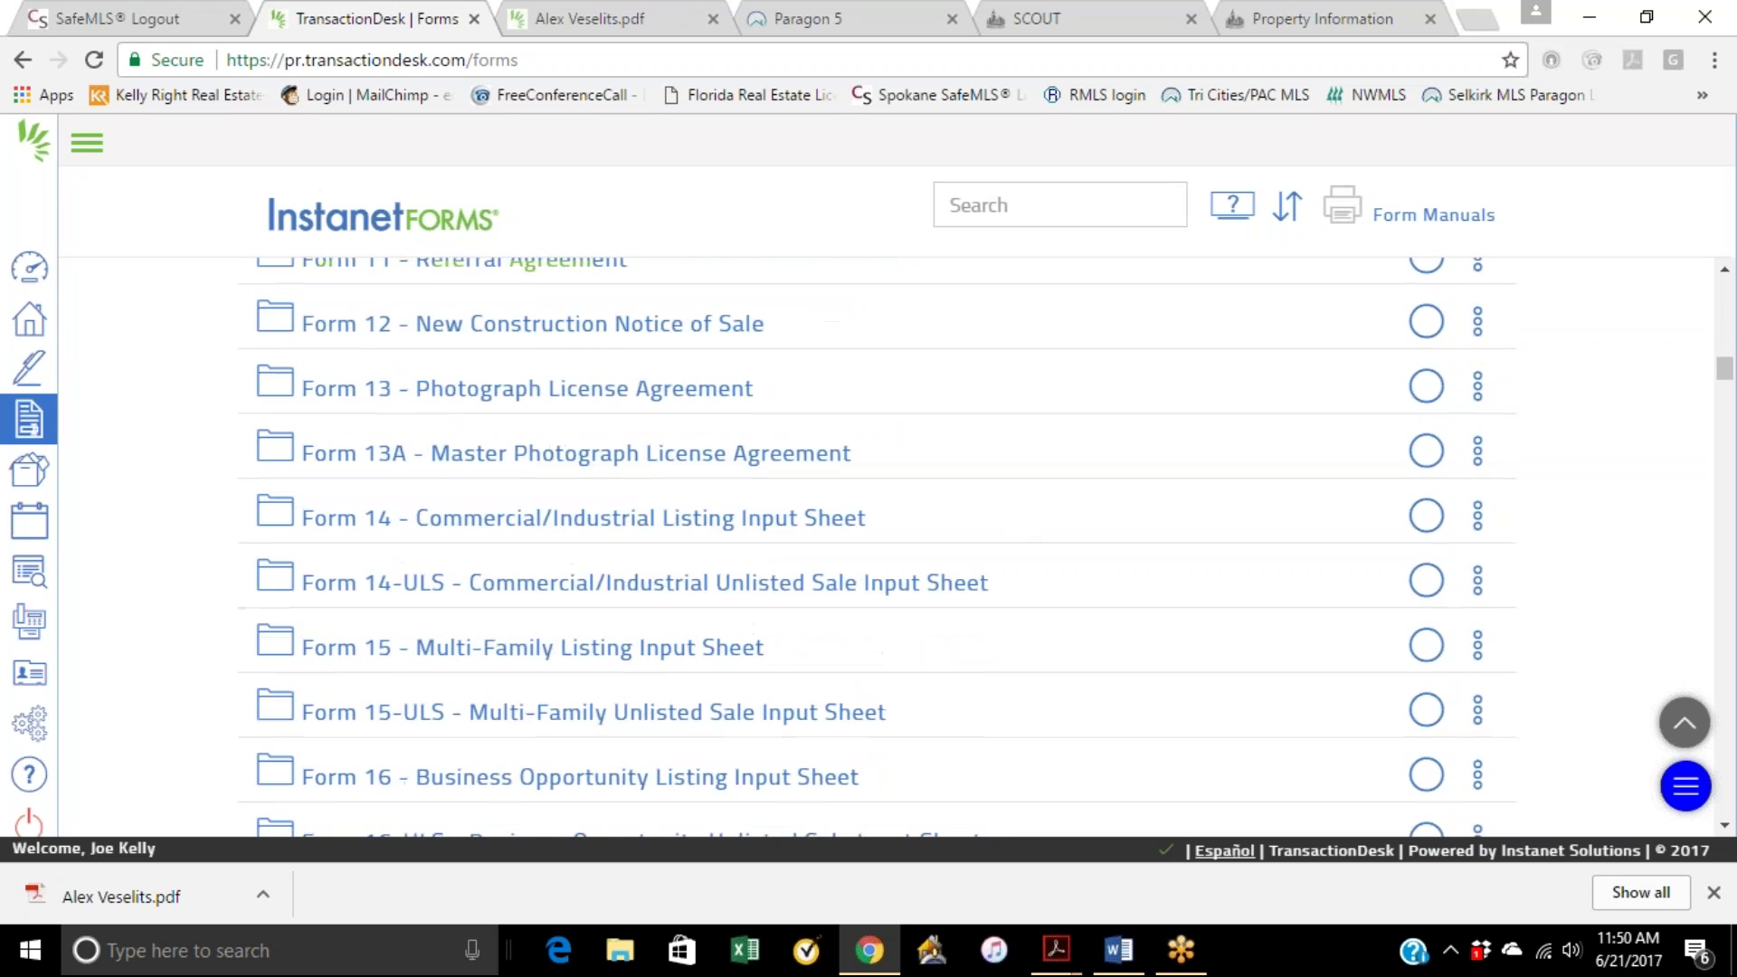
pyautogui.scroll(-1, 629, 504)
pyautogui.scroll(-9, 629, 507)
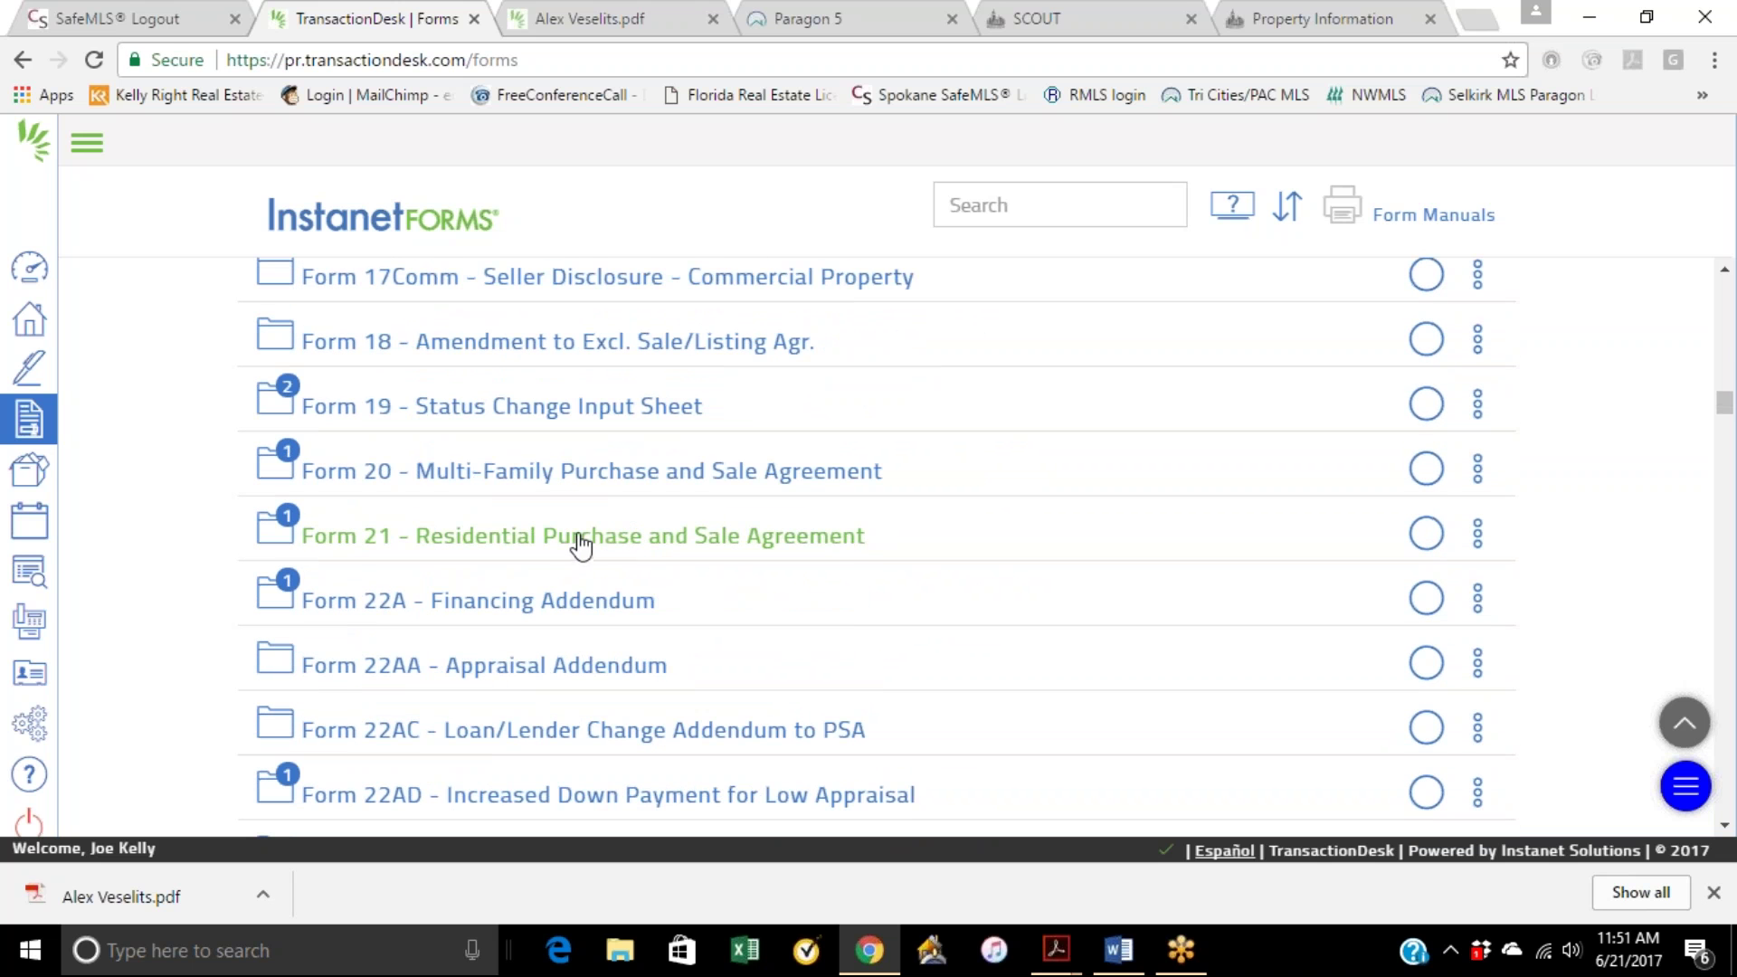
pyautogui.click(605, 484)
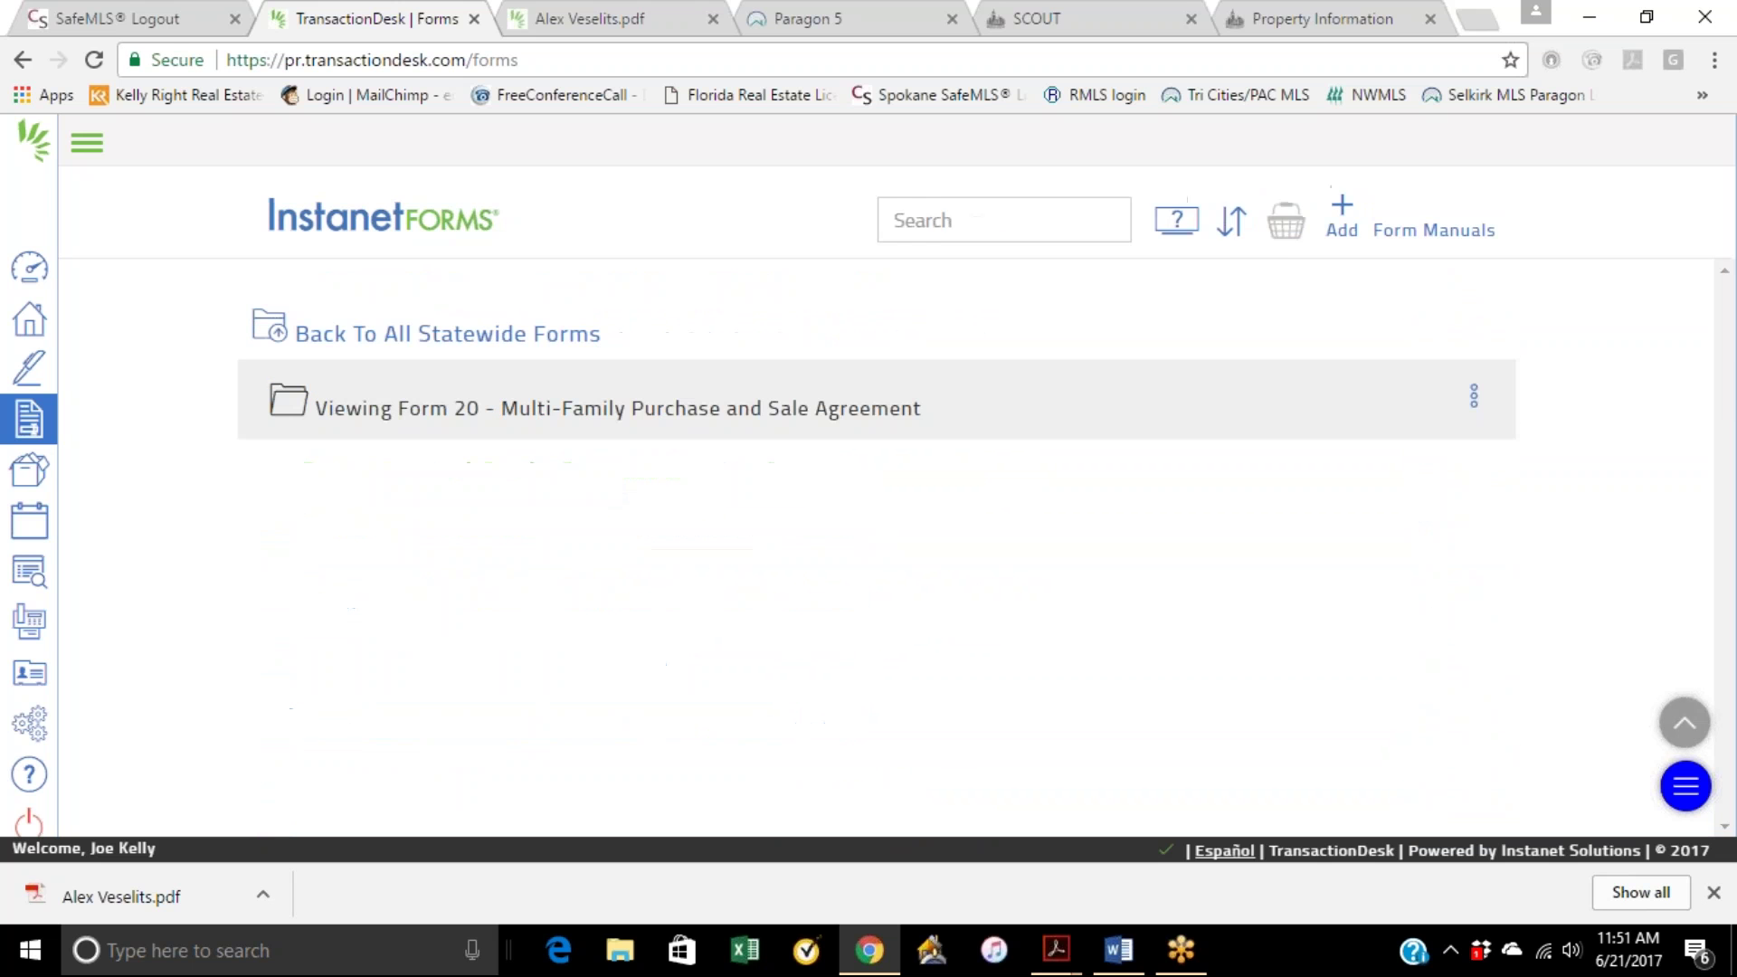
# Step: Open the blank Form 20 in the editor and look through its pages
pyautogui.click(638, 493)
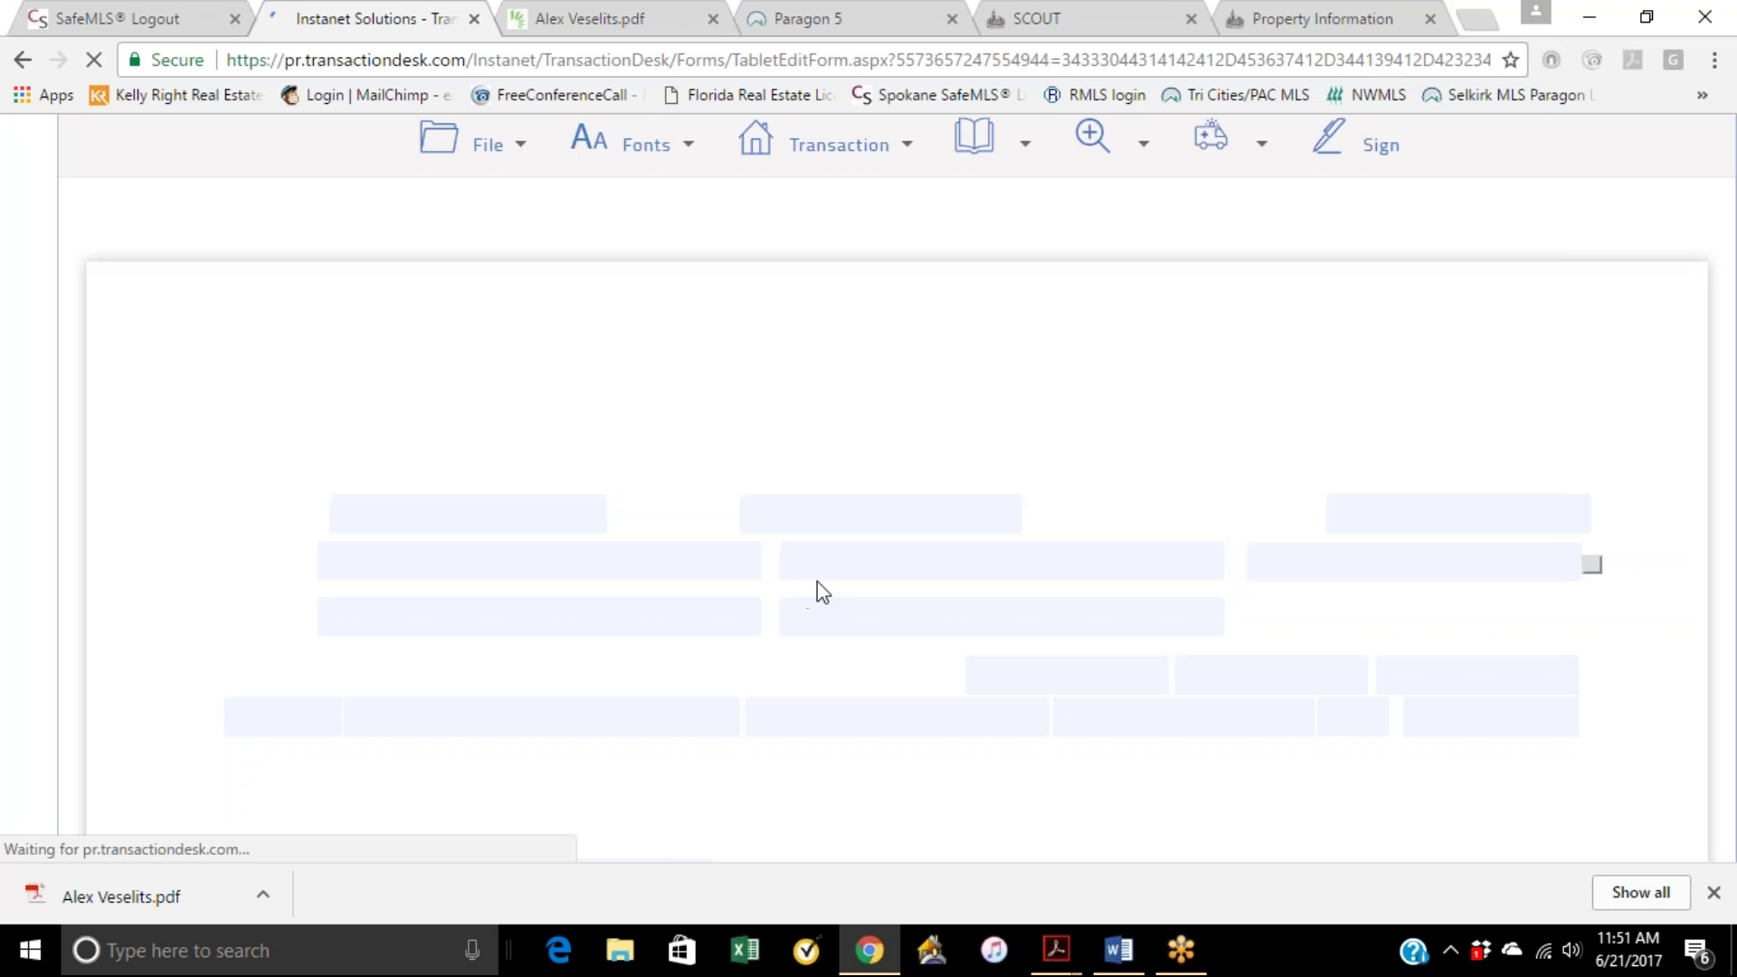
pyautogui.scroll(-6, 861, 648)
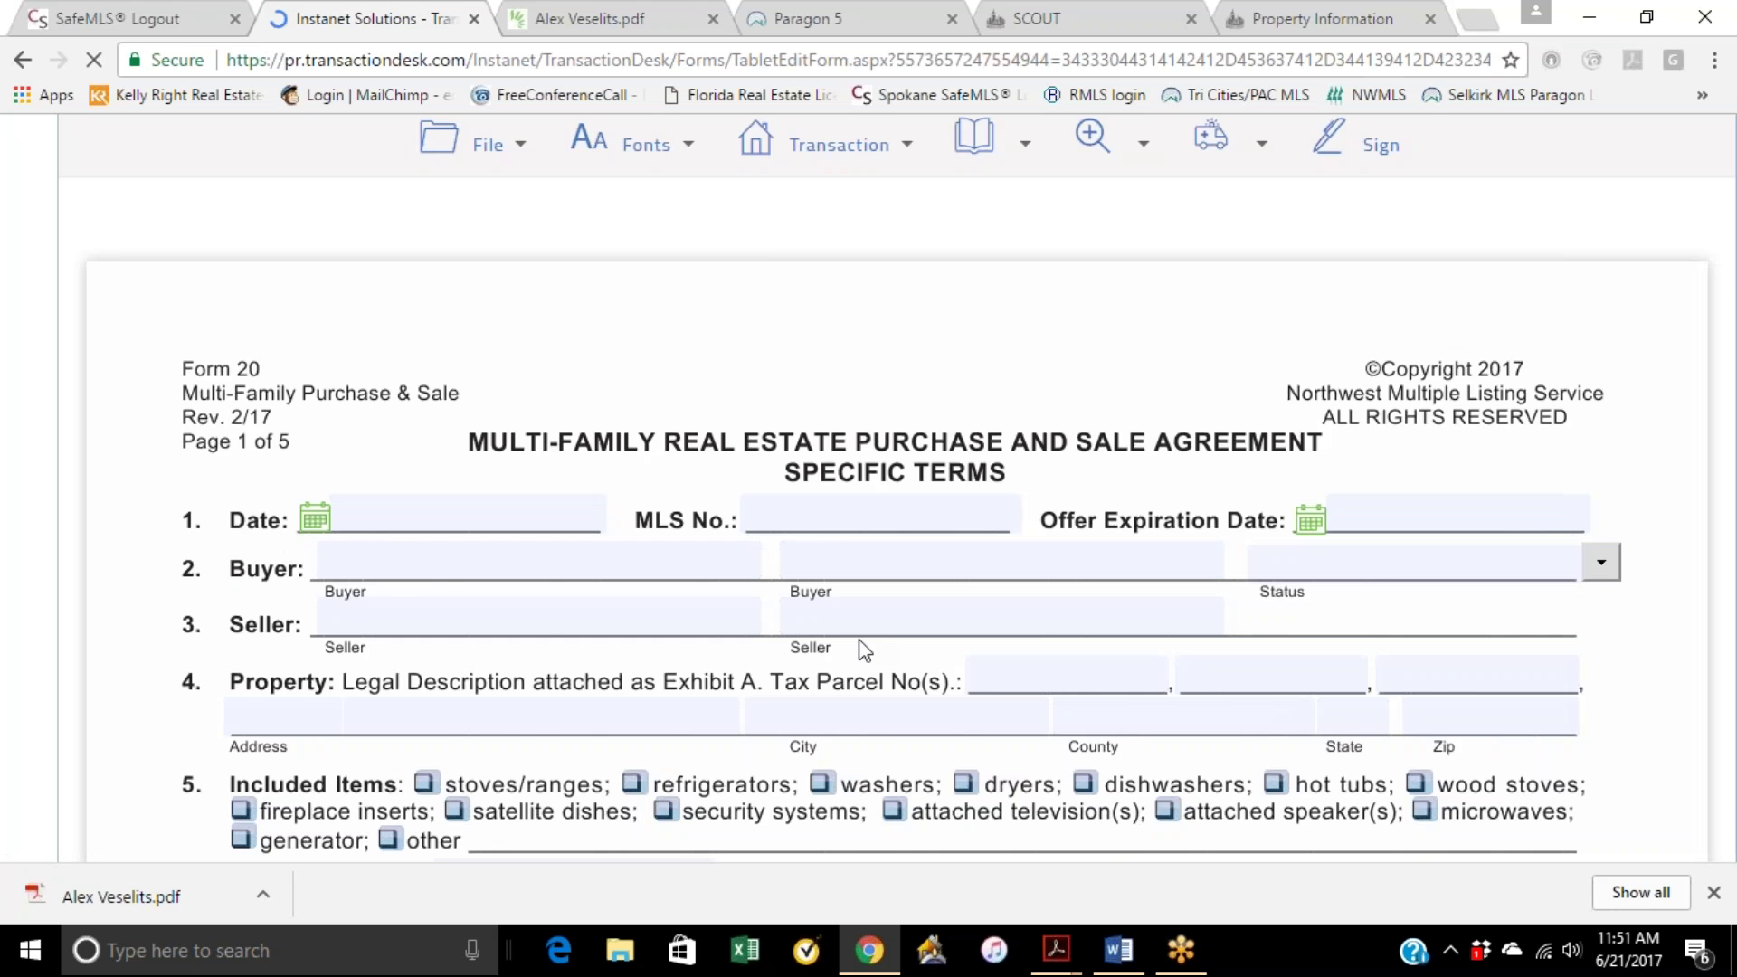
pyautogui.scroll(-2, 859, 687)
pyautogui.scroll(-6, 724, 529)
pyautogui.scroll(4, 882, 513)
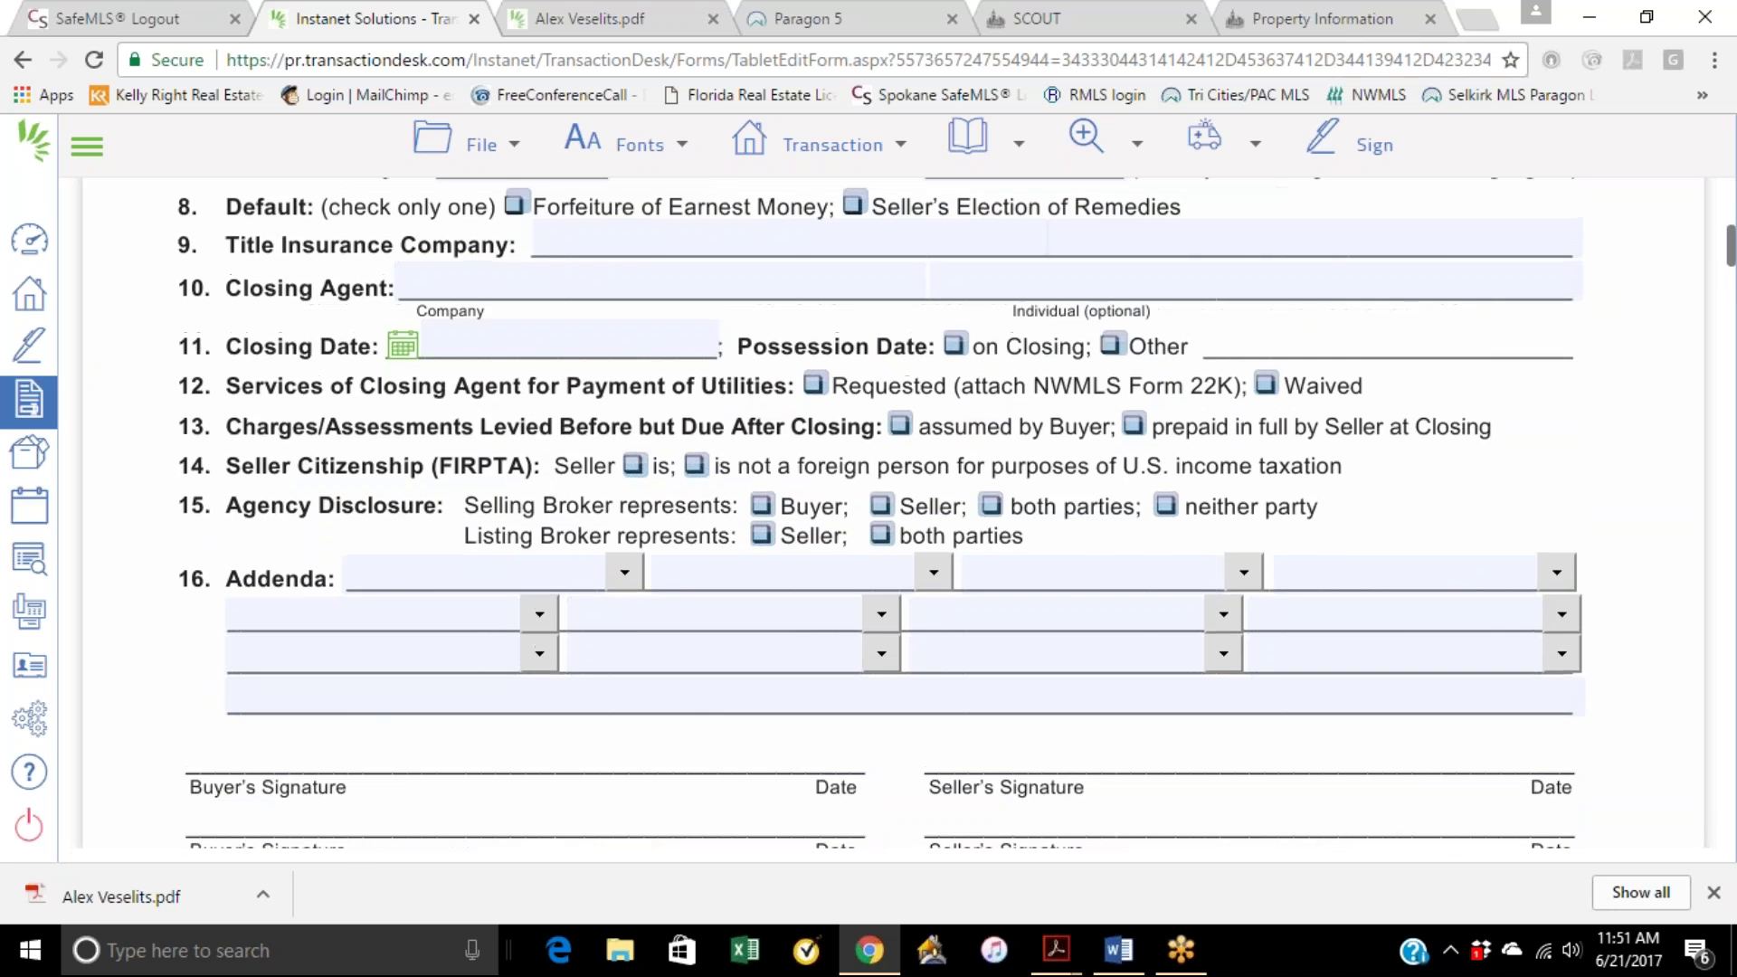
pyautogui.scroll(2, 882, 513)
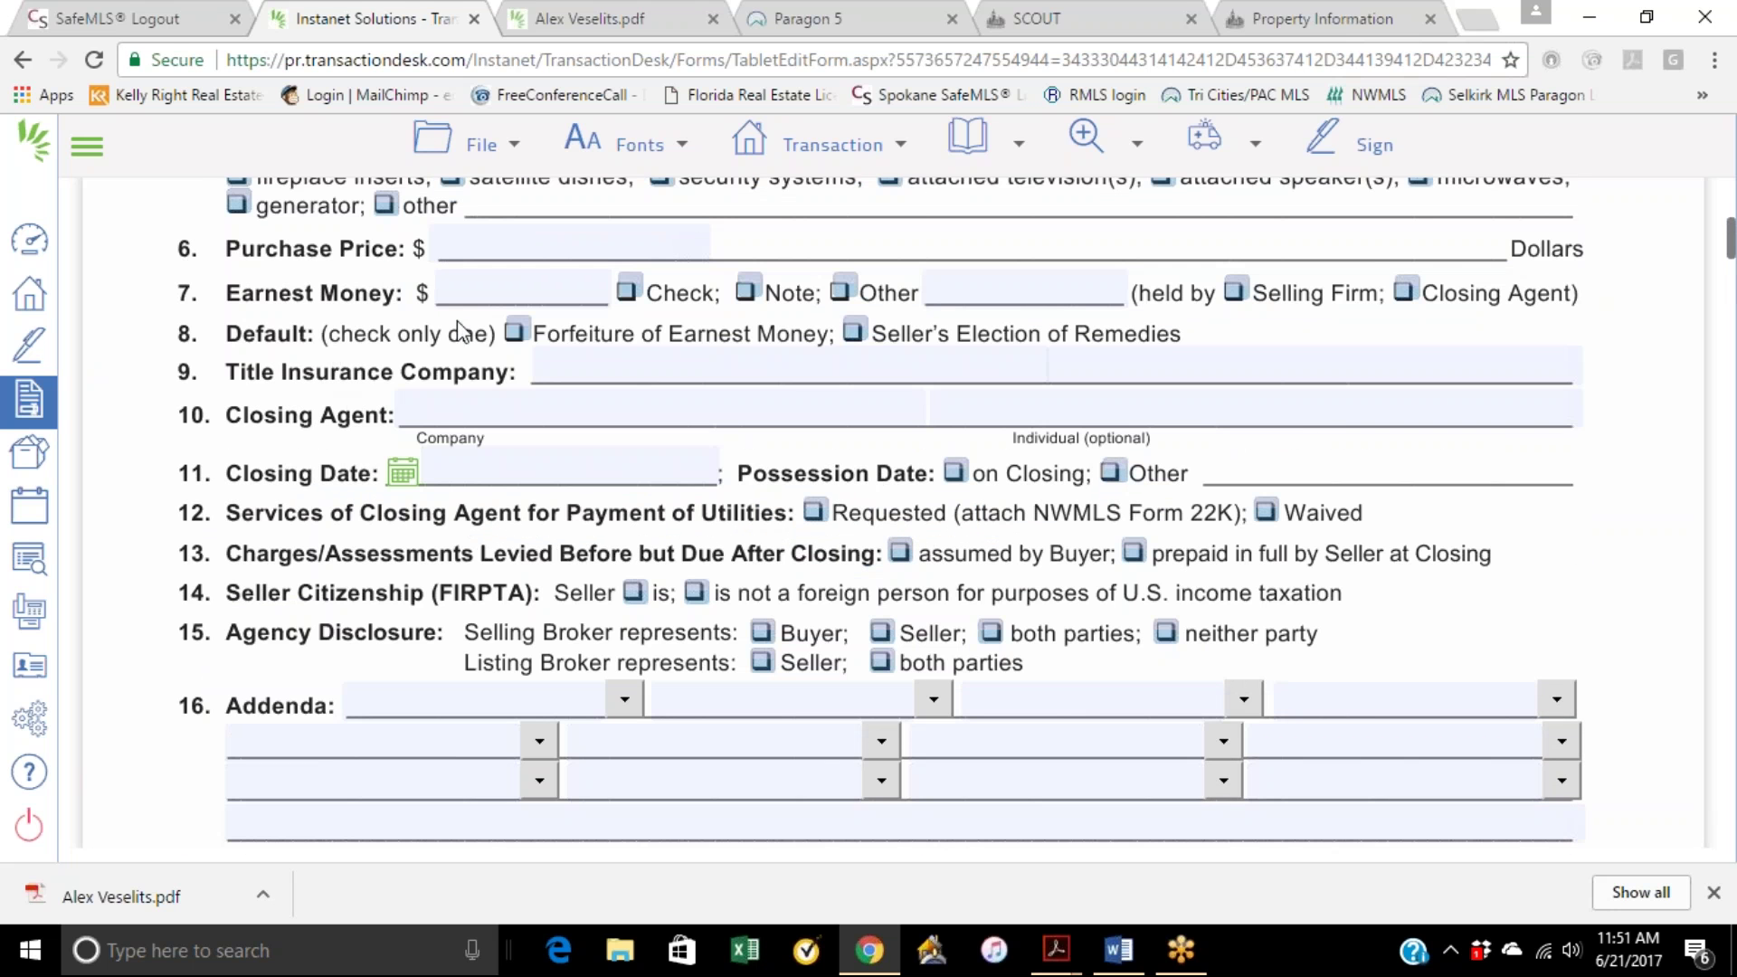
pyautogui.scroll(3, 463, 318)
pyautogui.scroll(2, 561, 470)
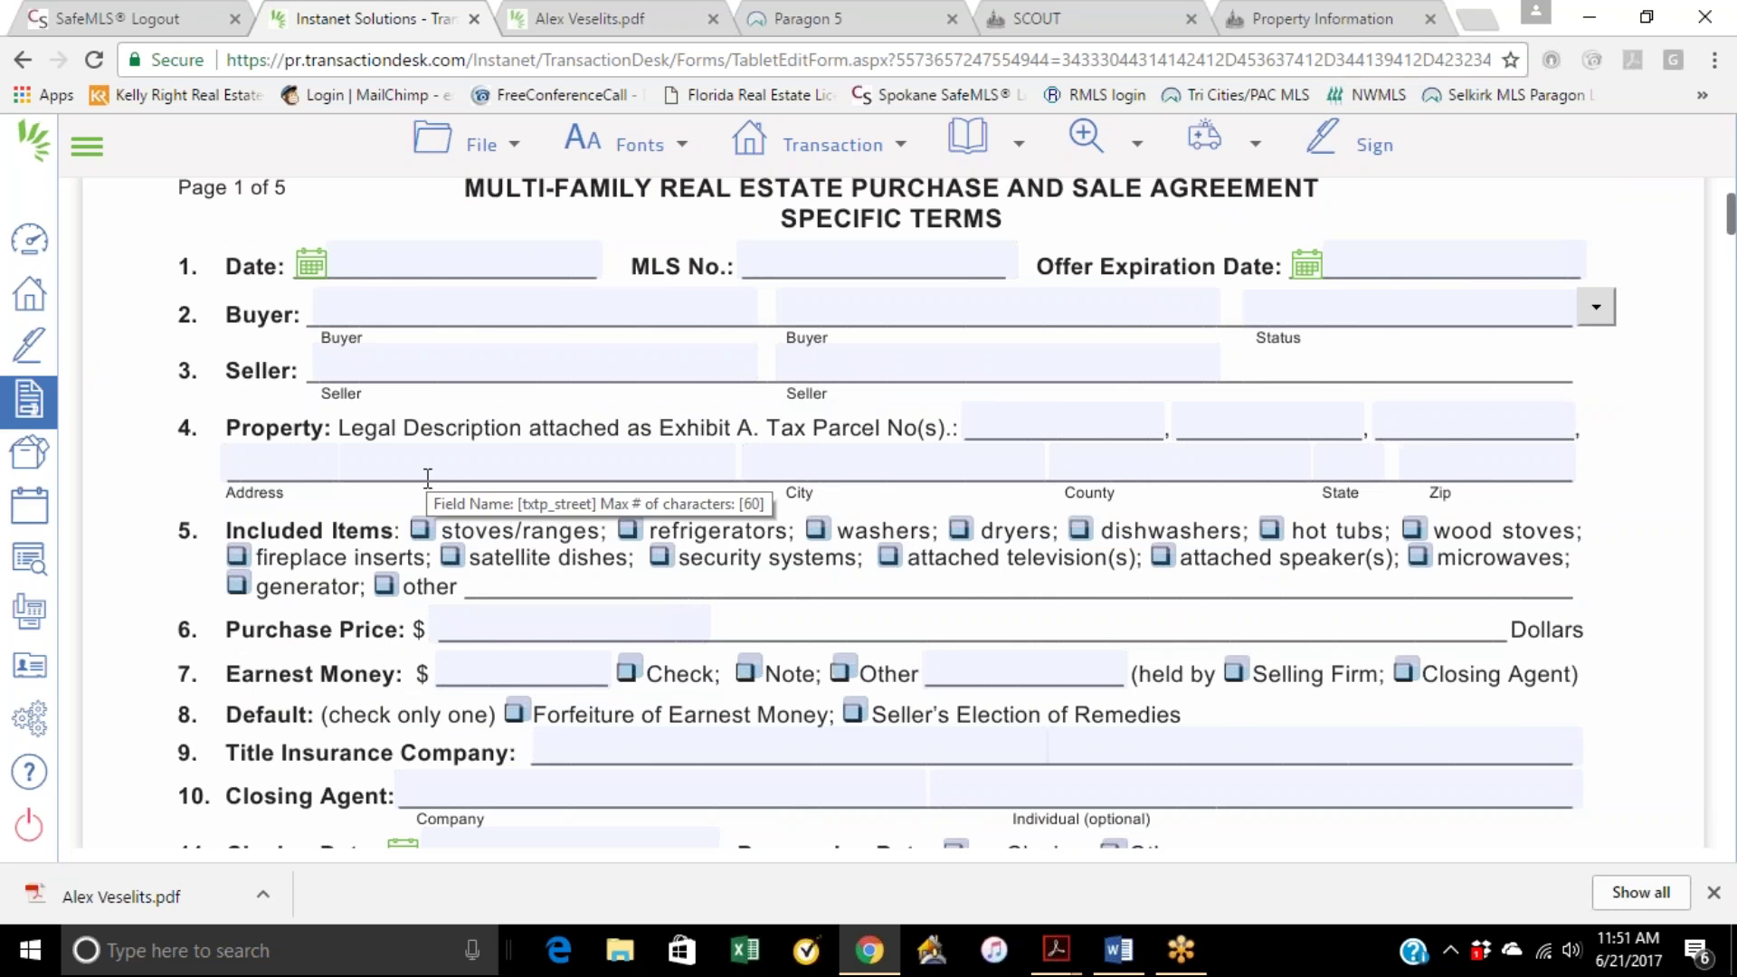
# Step: Select the three Tax Parcel number fields on page 1, then the first two again
pyautogui.click(1012, 422)
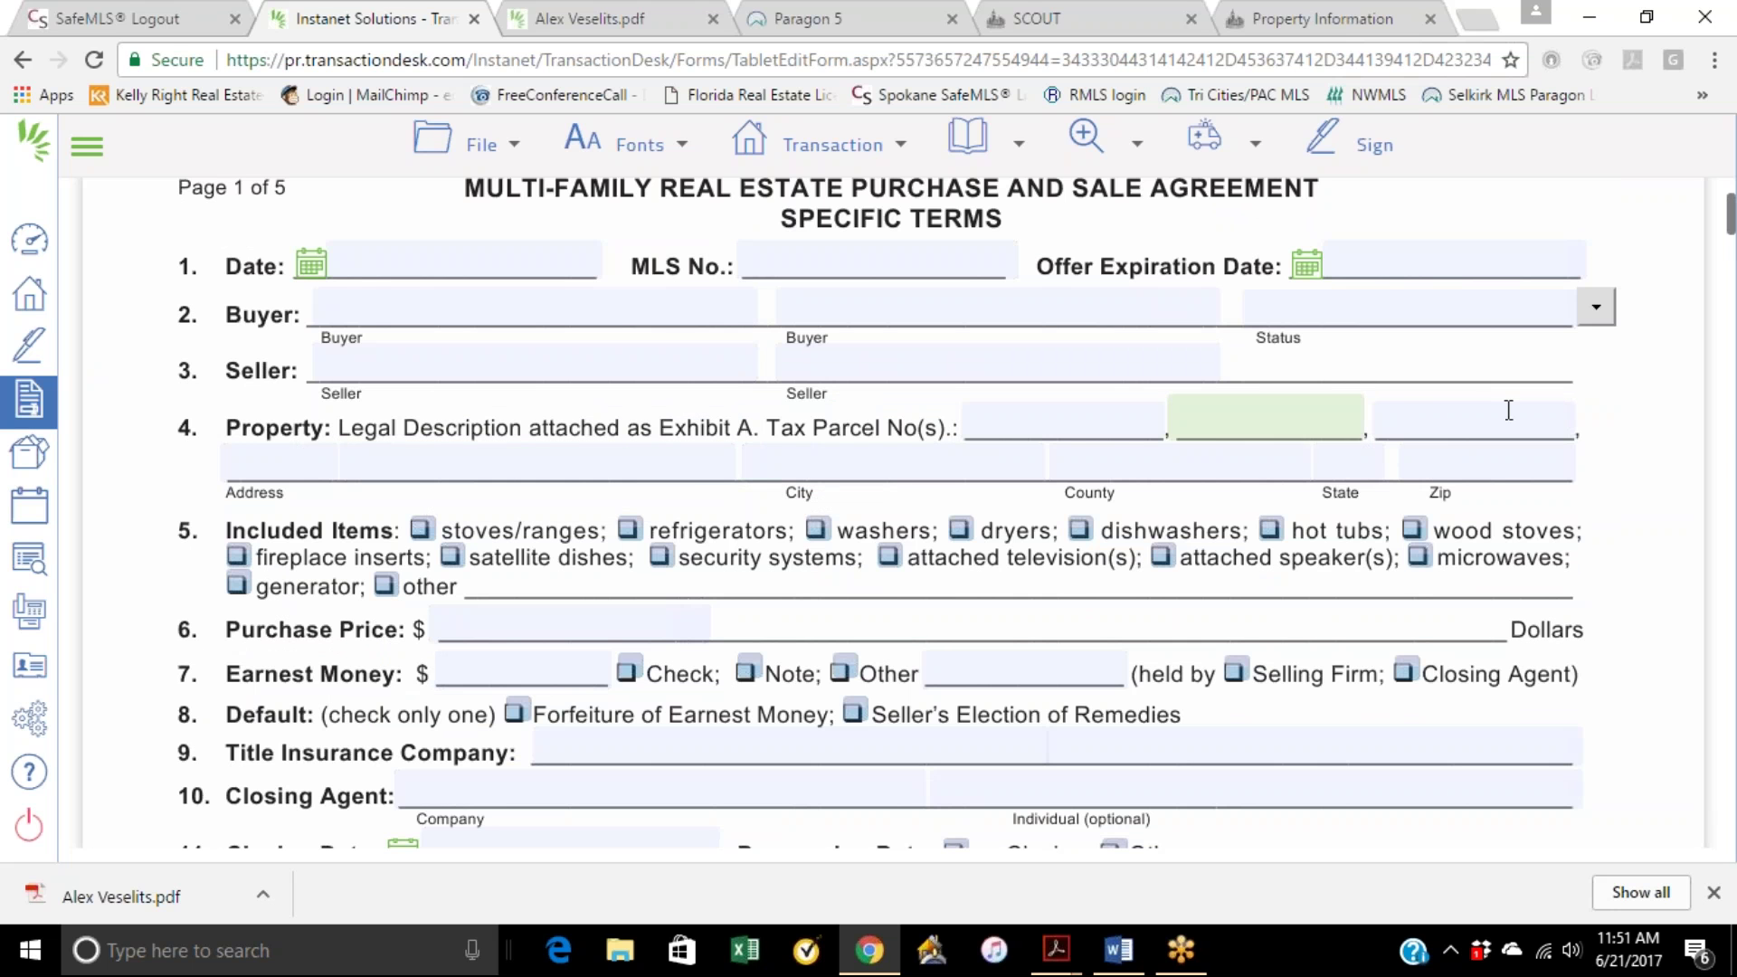
pyautogui.click(1203, 414)
pyautogui.click(1384, 415)
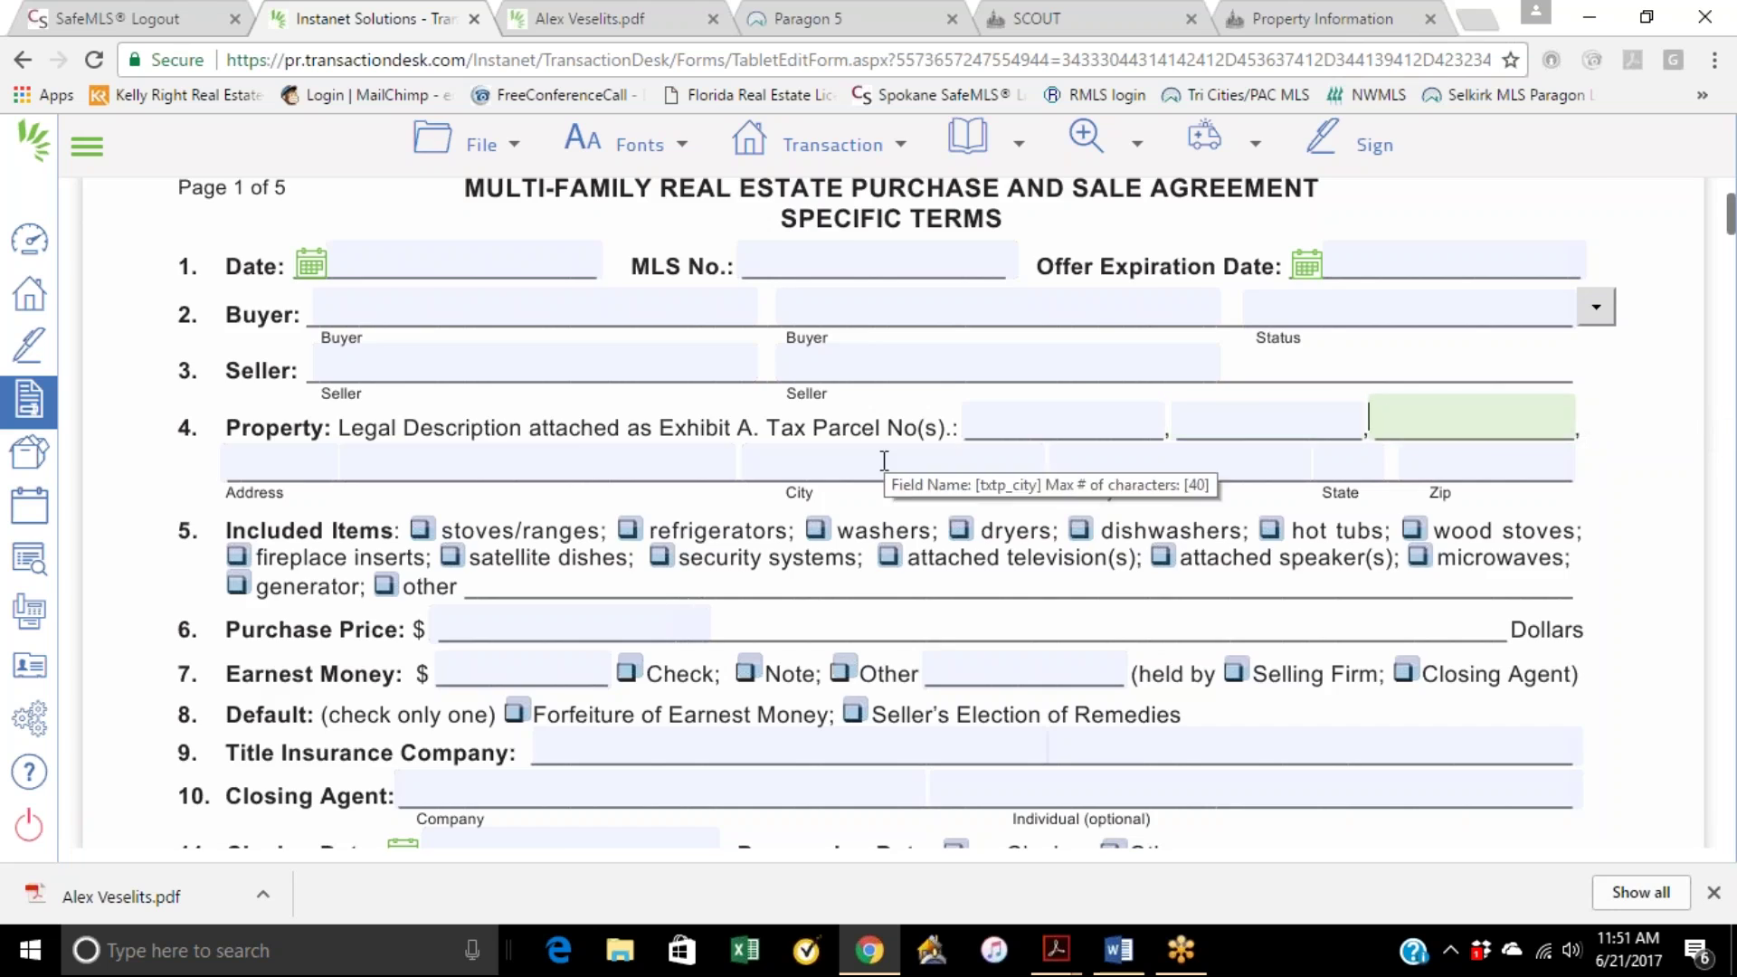
pyautogui.scroll(2, 958, 455)
pyautogui.scroll(-15, 829, 536)
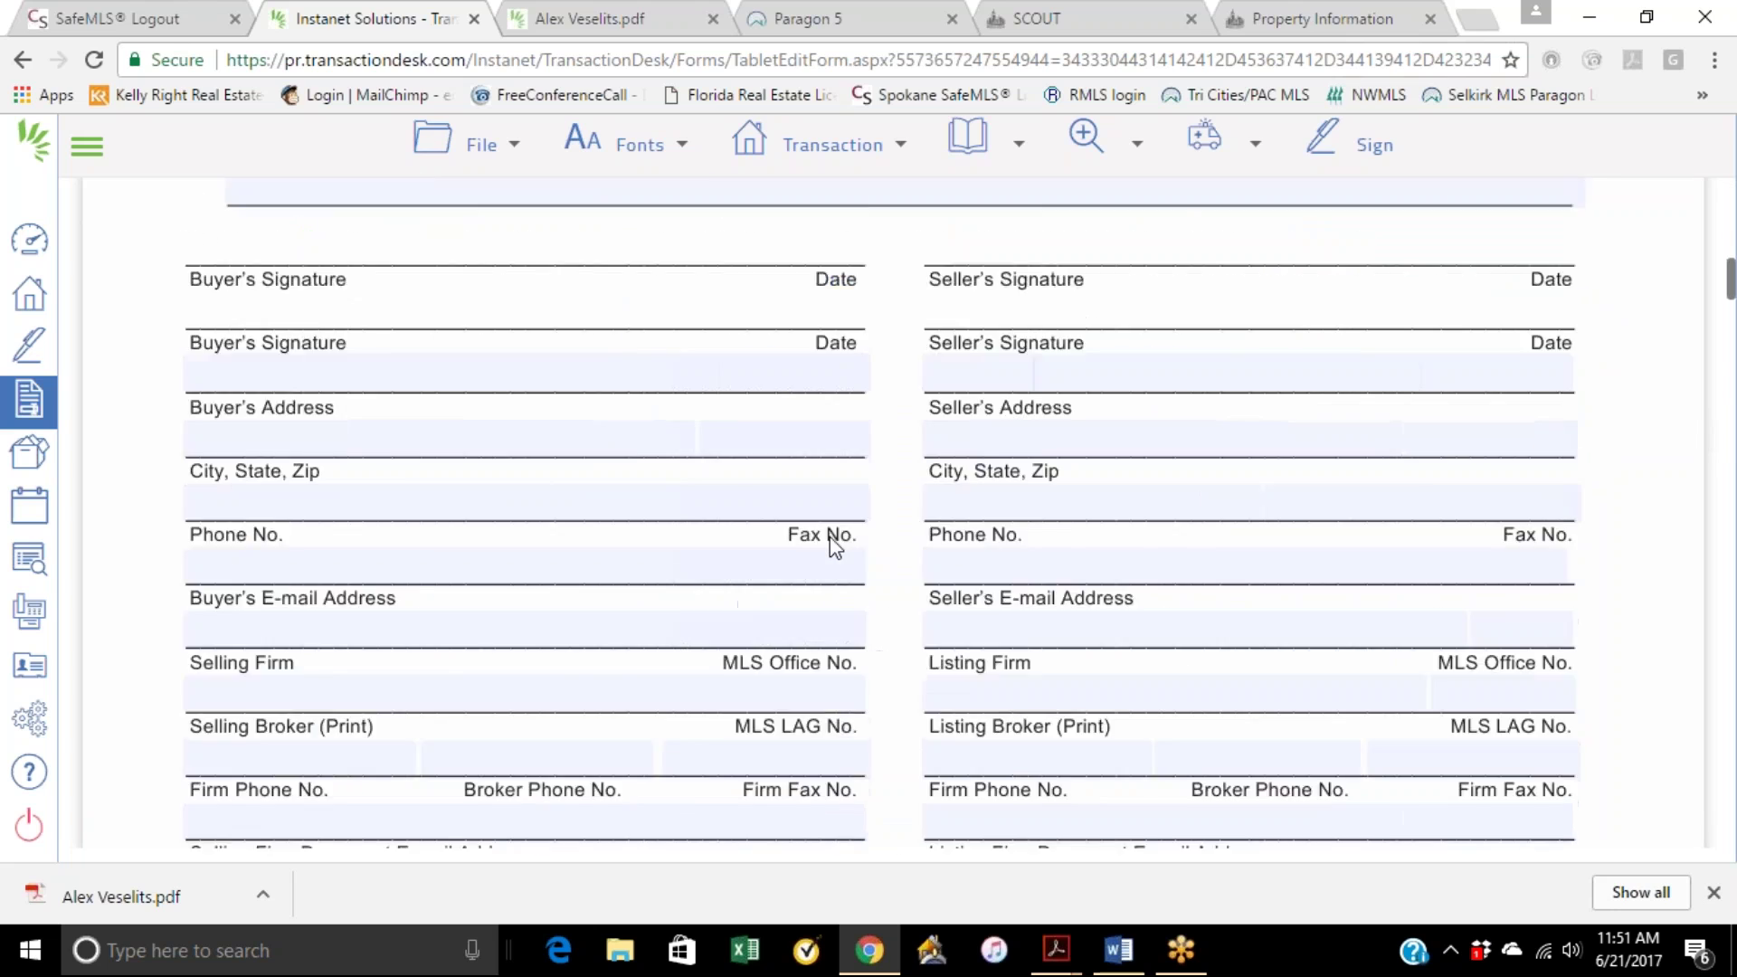
pyautogui.scroll(-15, 834, 543)
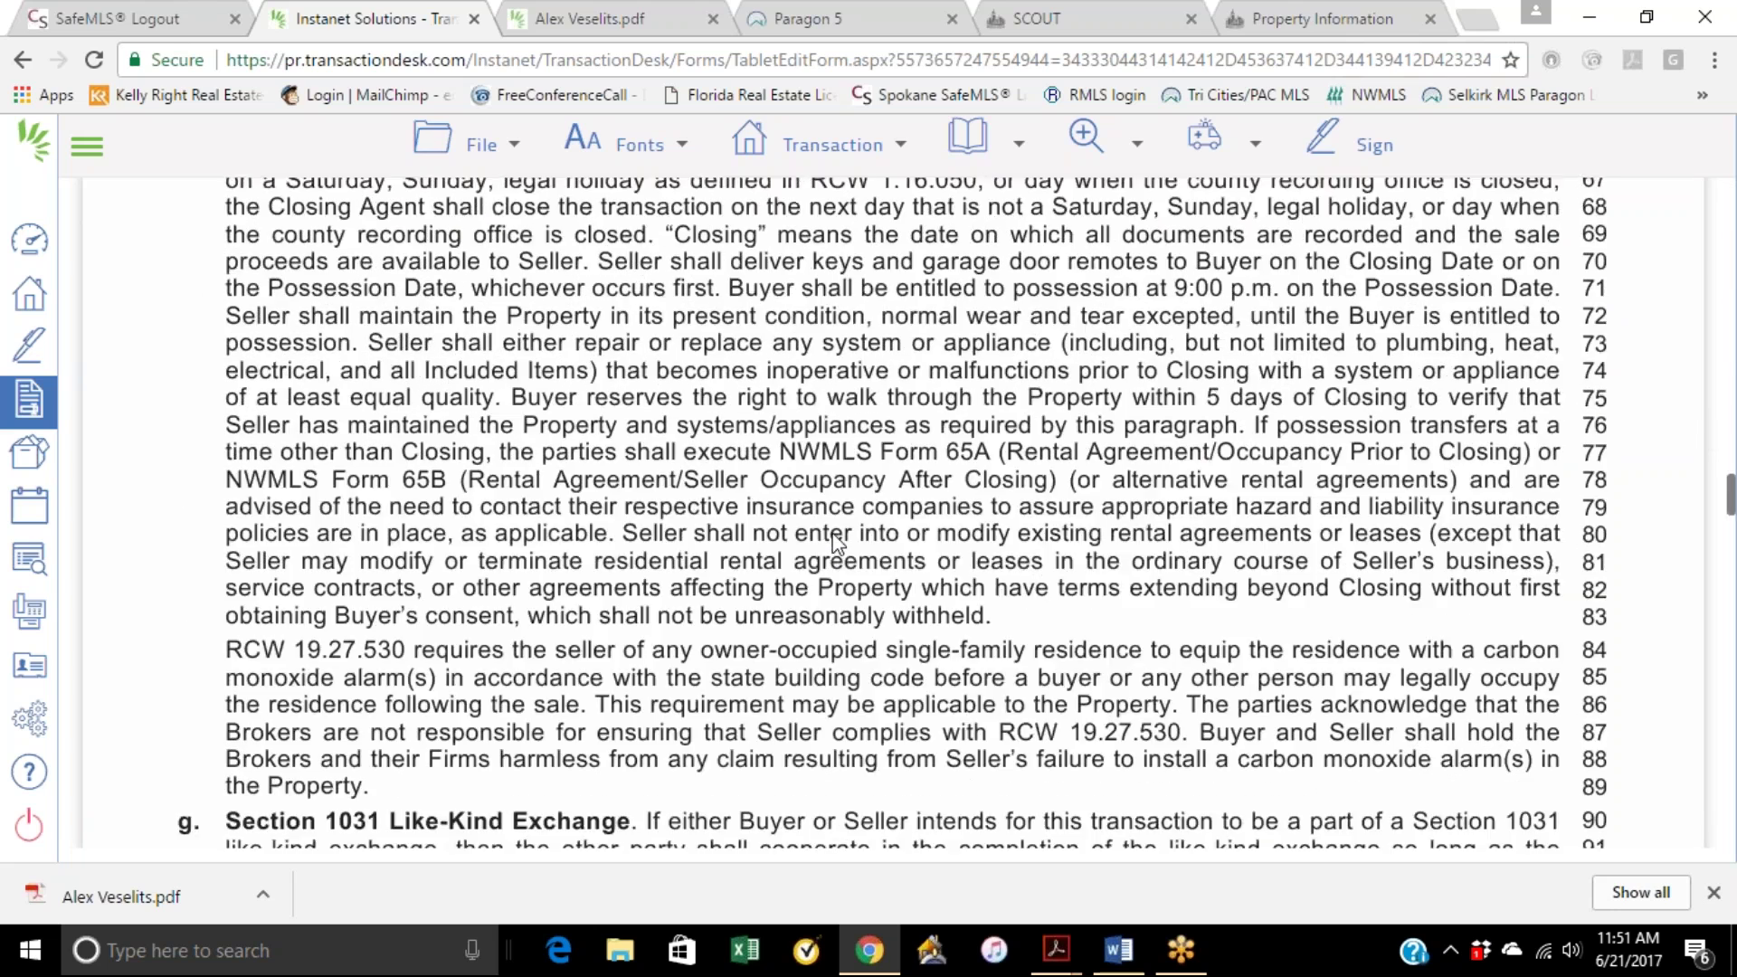
pyautogui.scroll(-10, 834, 542)
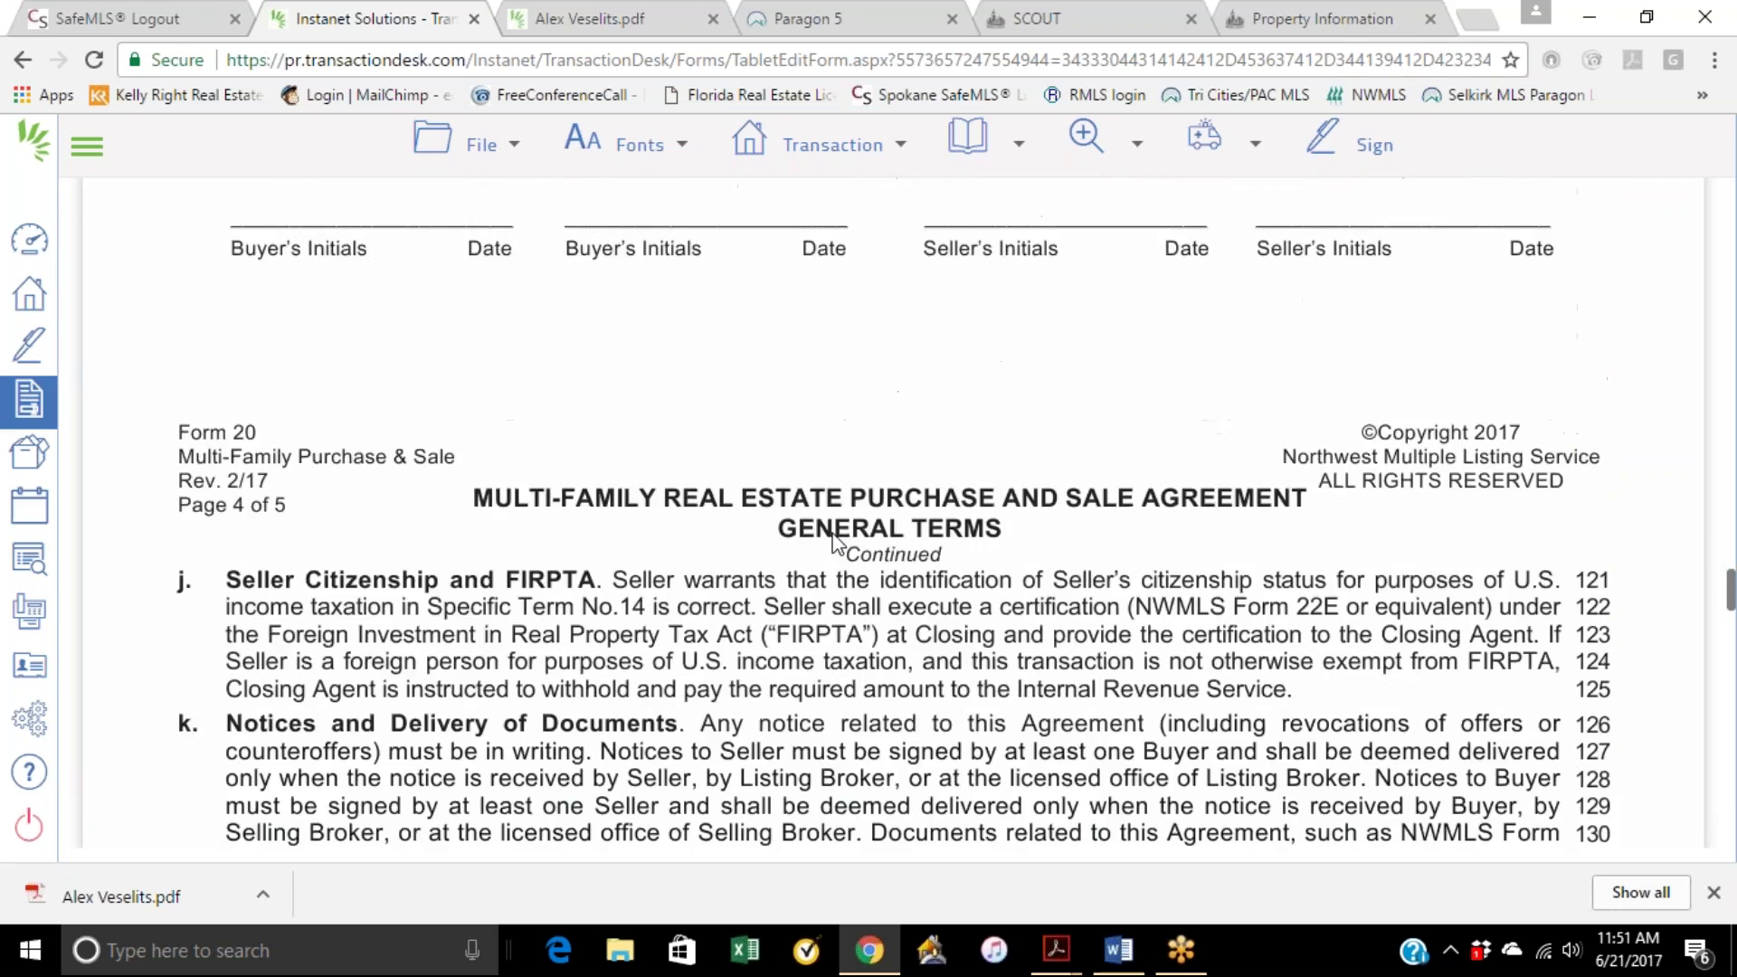
pyautogui.scroll(-15, 834, 542)
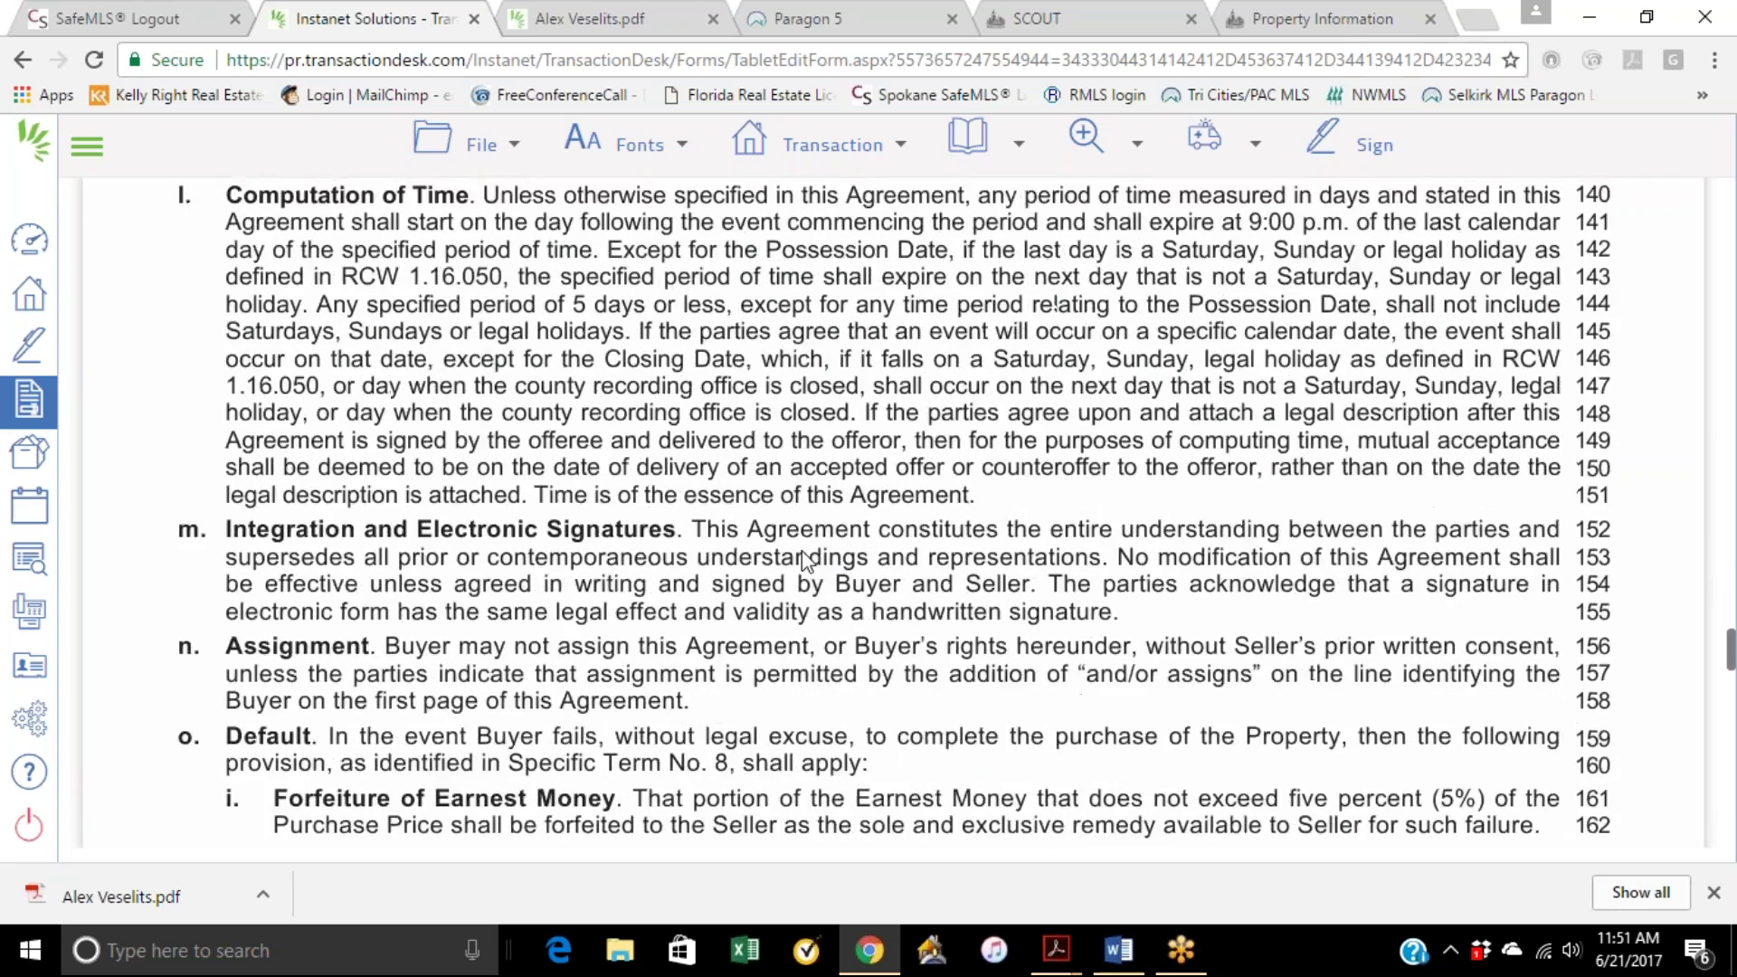
pyautogui.scroll(-10, 803, 561)
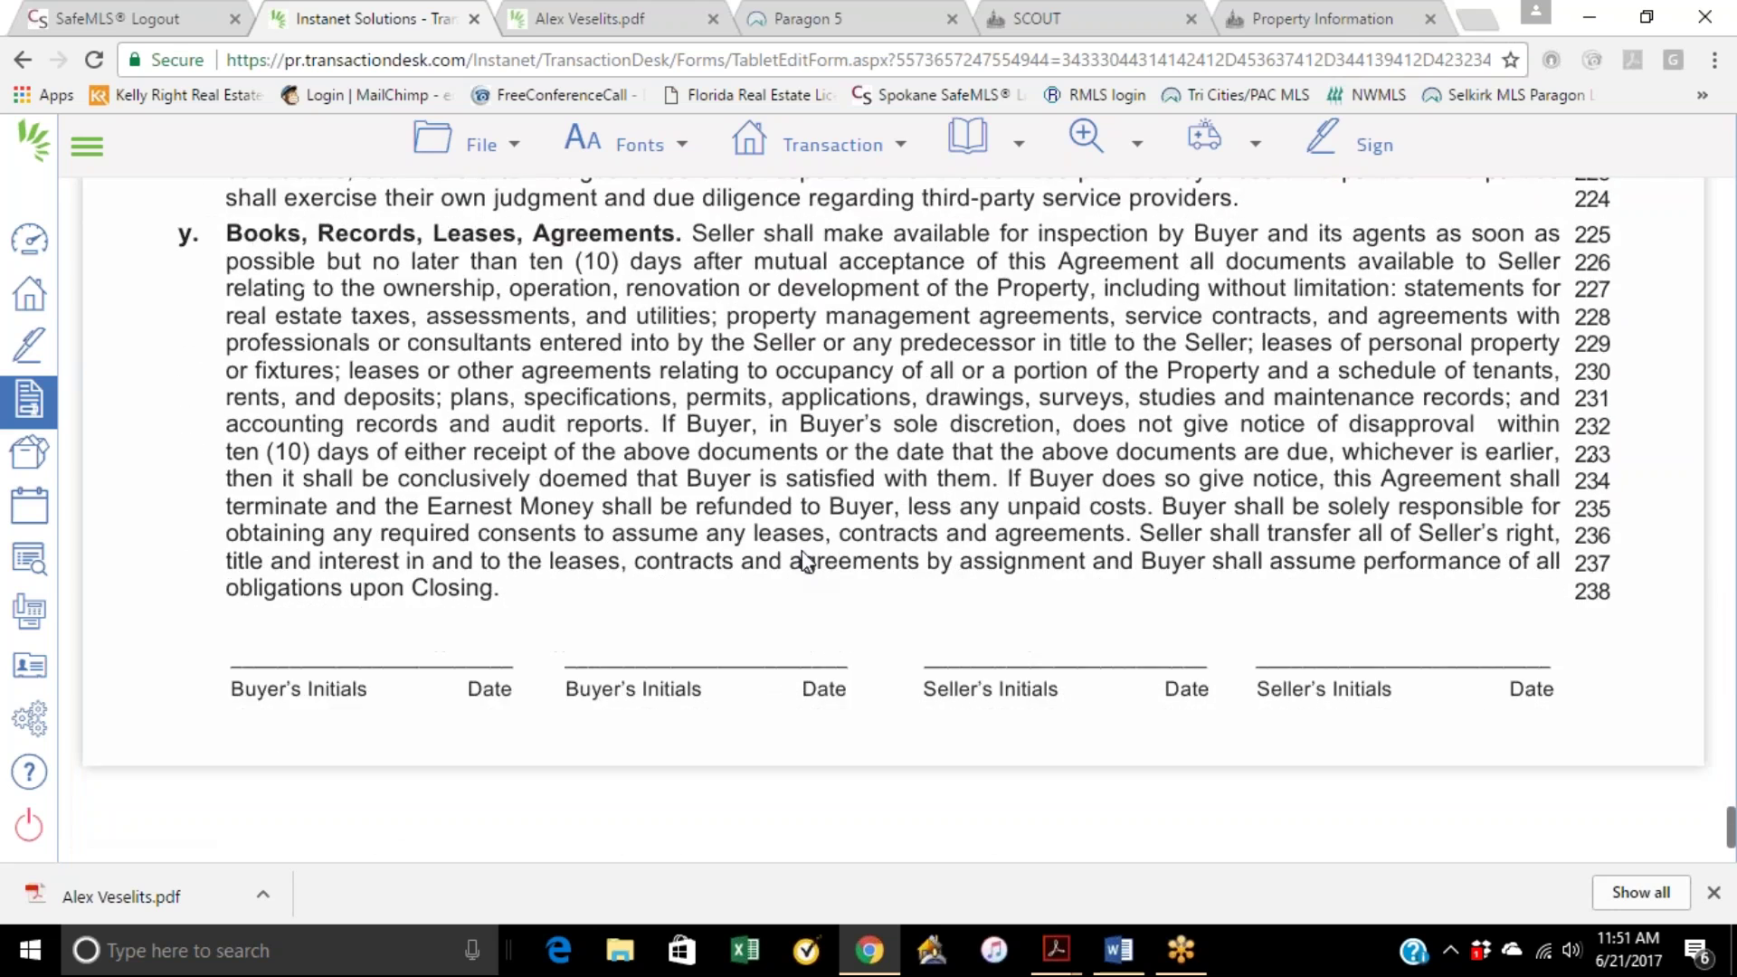
pyautogui.scroll(4, 808, 562)
pyautogui.scroll(20, 807, 563)
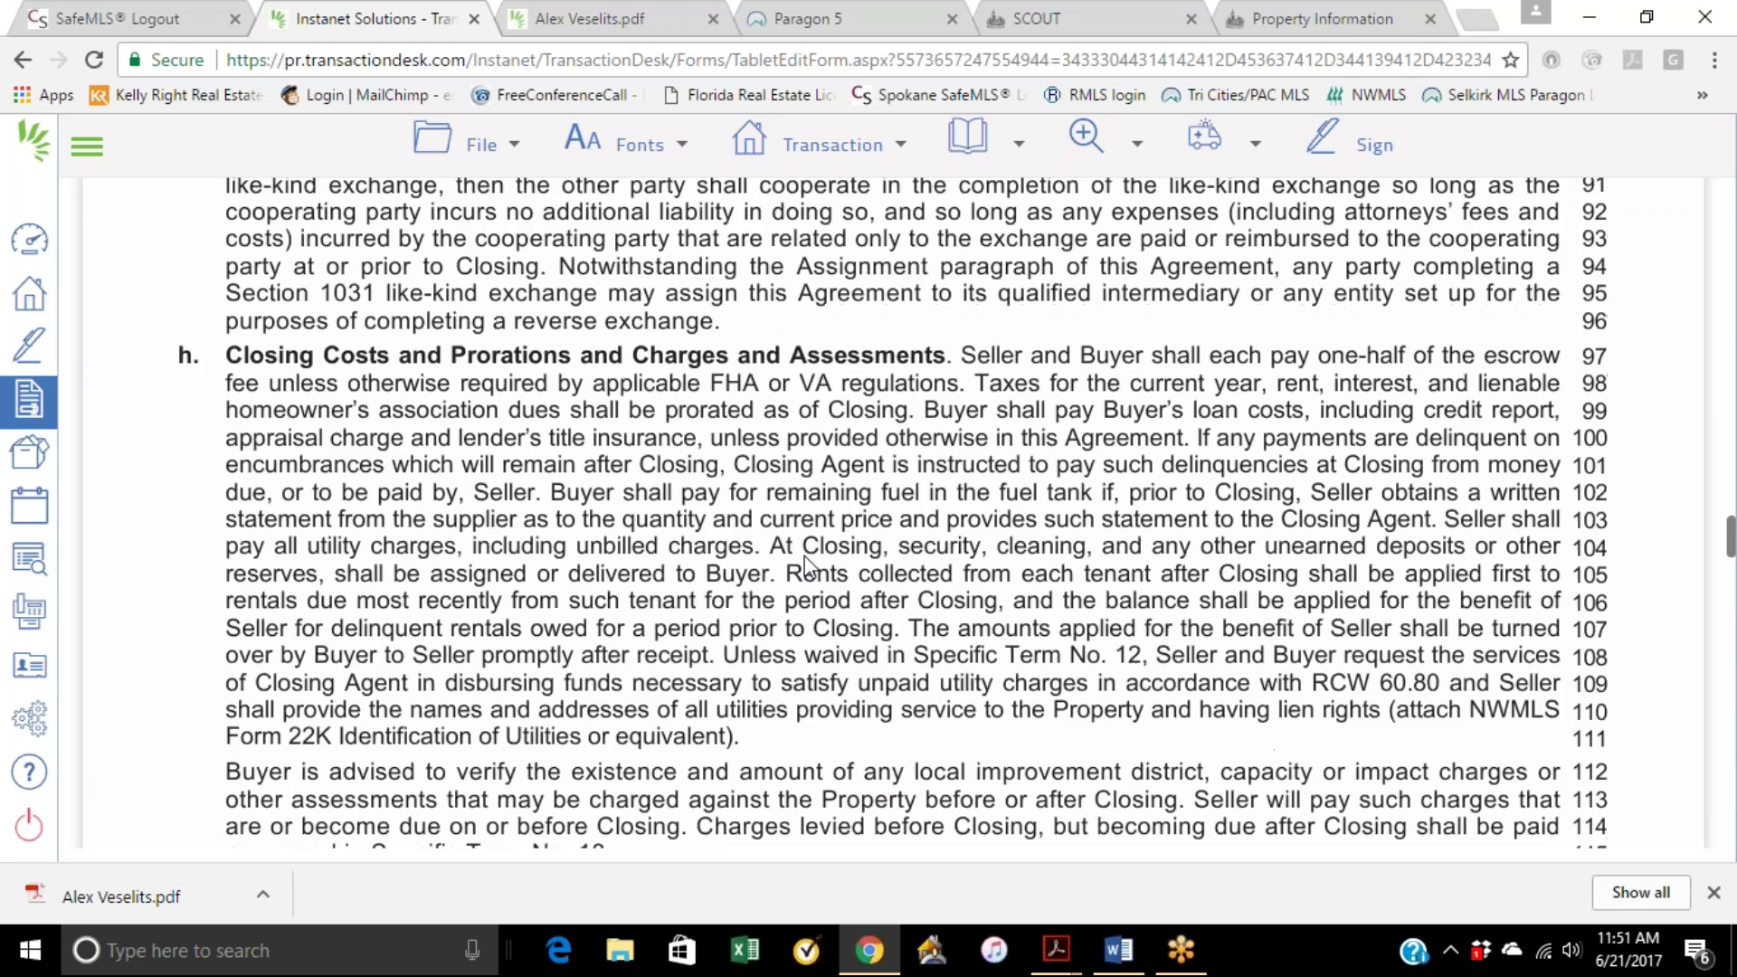
pyautogui.scroll(15, 806, 572)
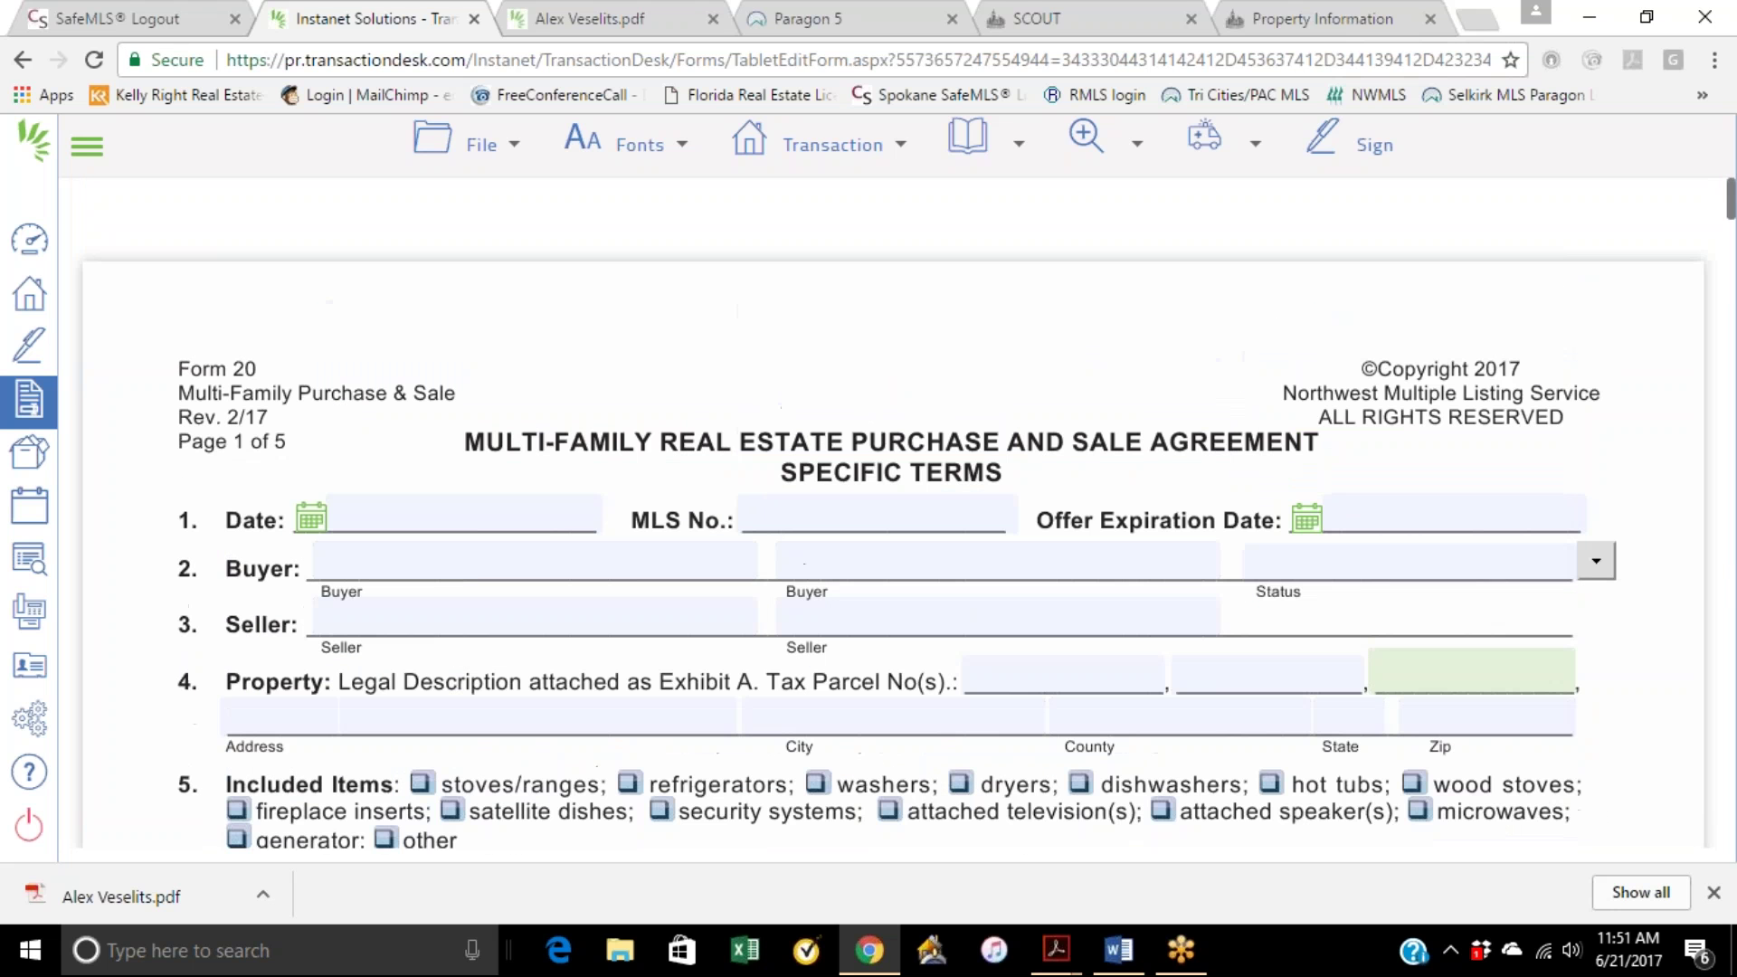
pyautogui.click(1028, 680)
pyautogui.click(1214, 676)
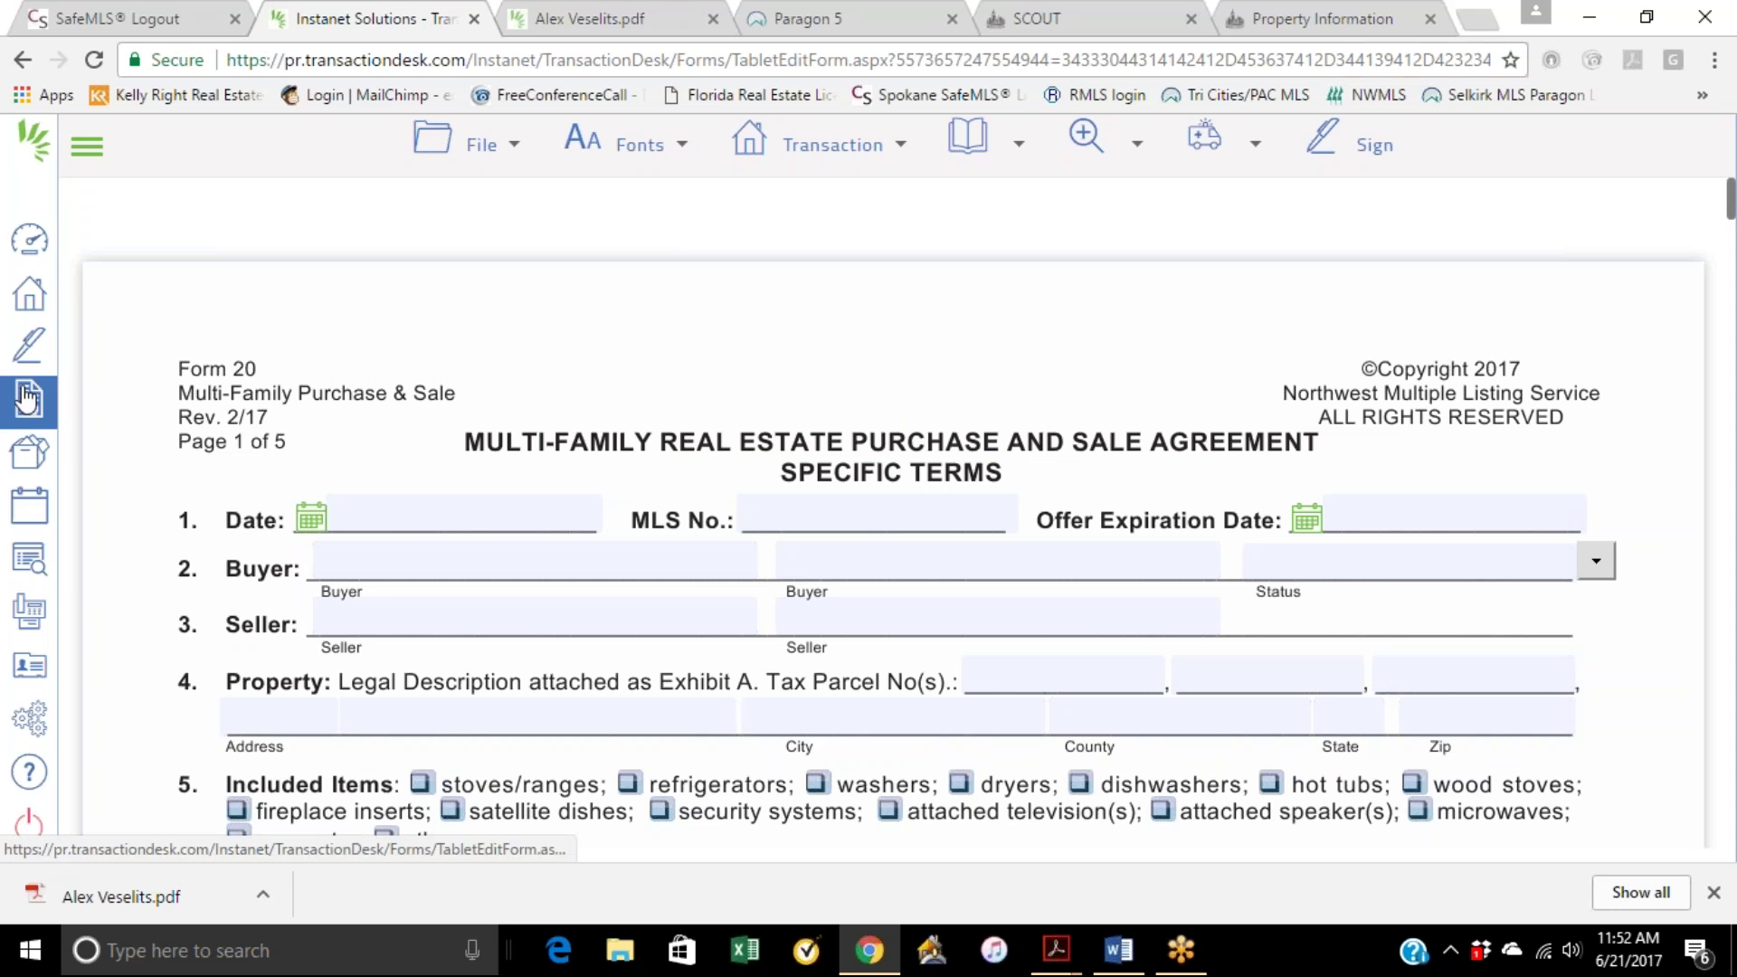
pyautogui.moveTo(796, 143)
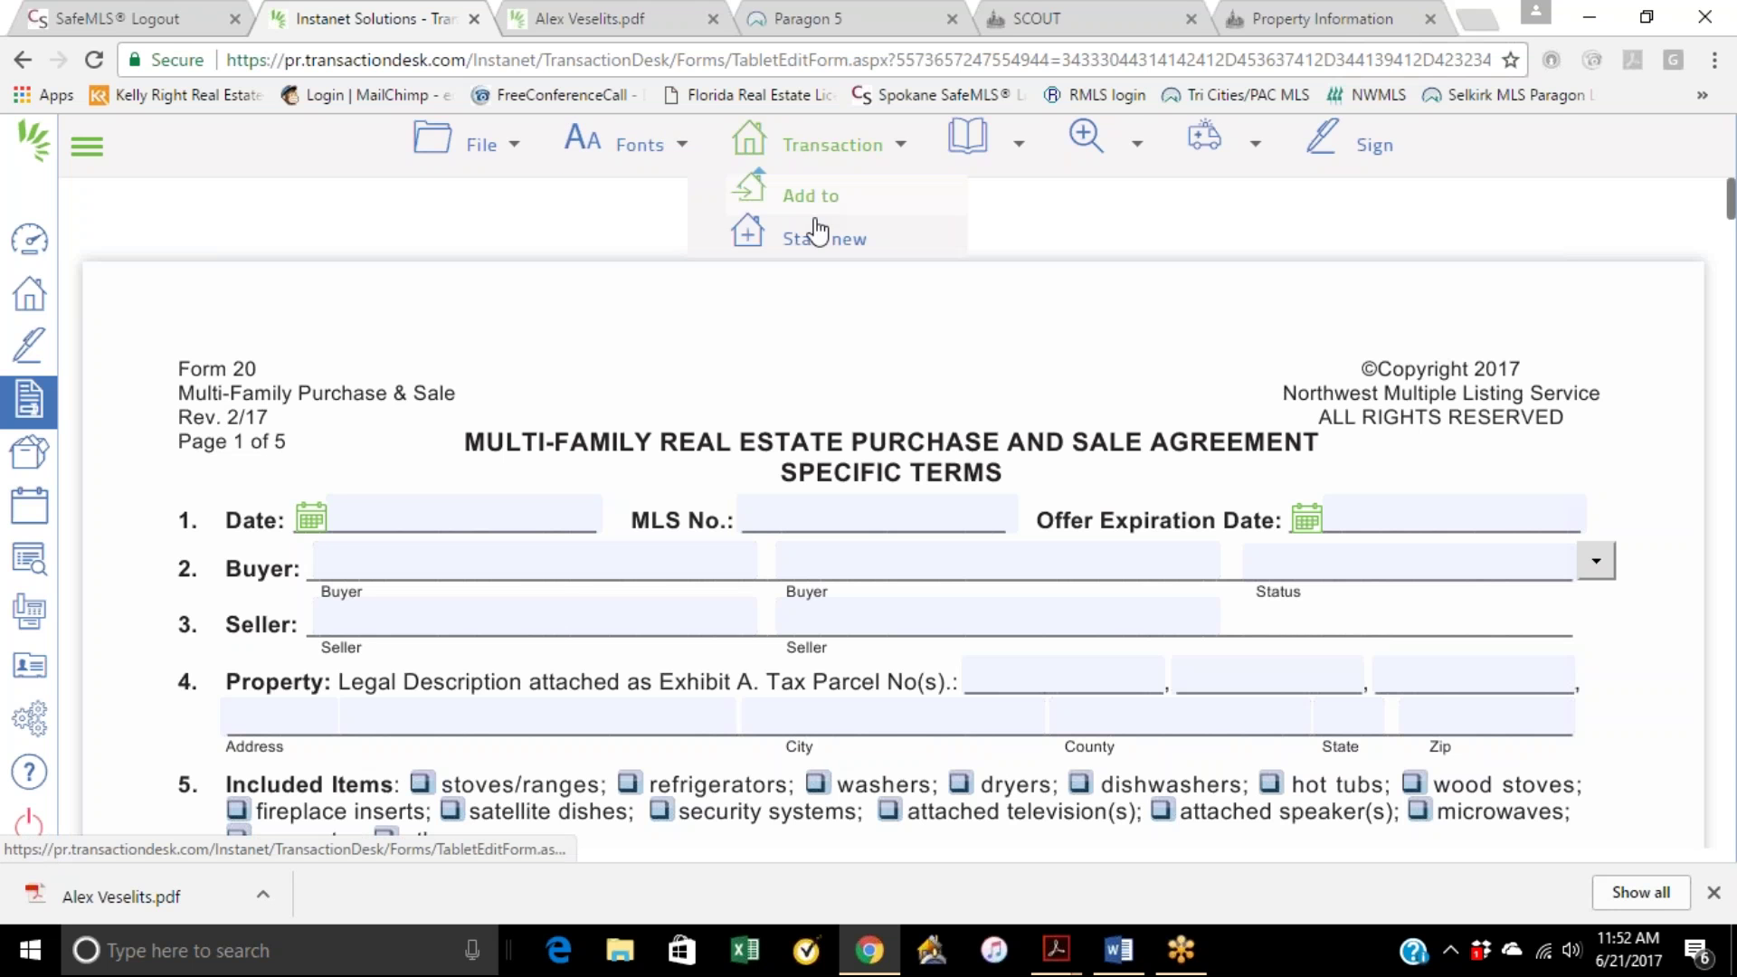
# Step: Return to the TransactionDesk transactions list via the Home icon
pyautogui.click(30, 299)
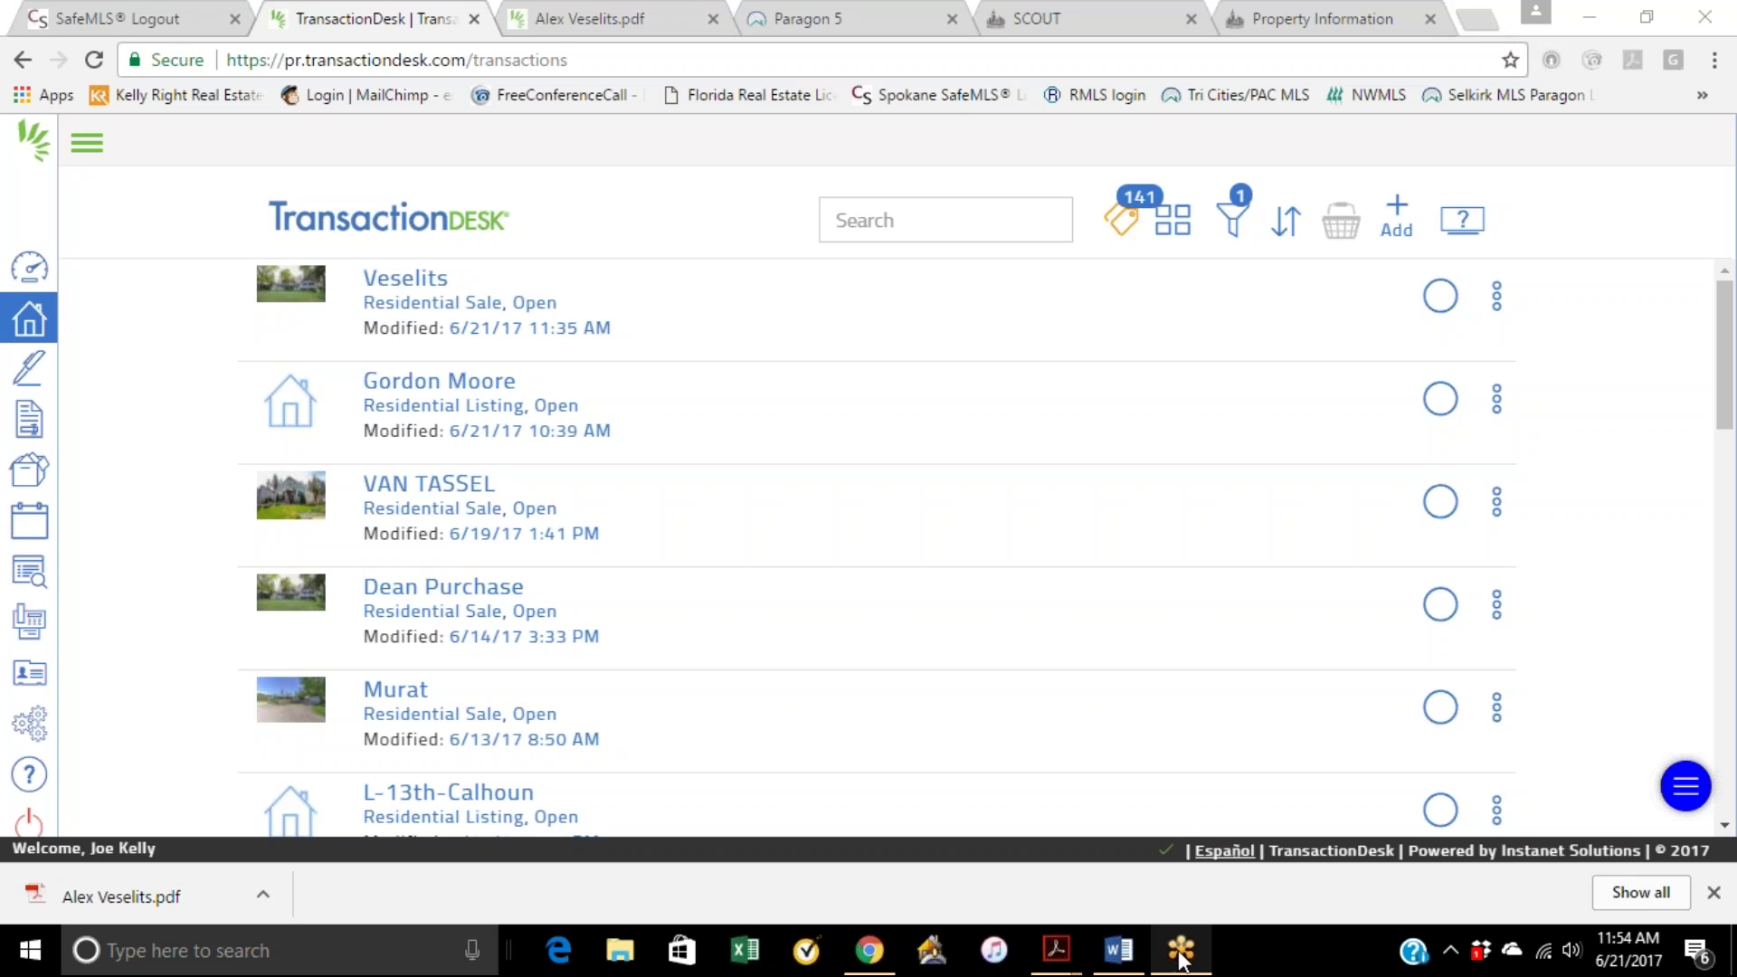
# Step: Glance at the recent PDFs list, then minimize Chrome to reveal the FUSE Training Agenda
pyautogui.rightClick(1073, 956)
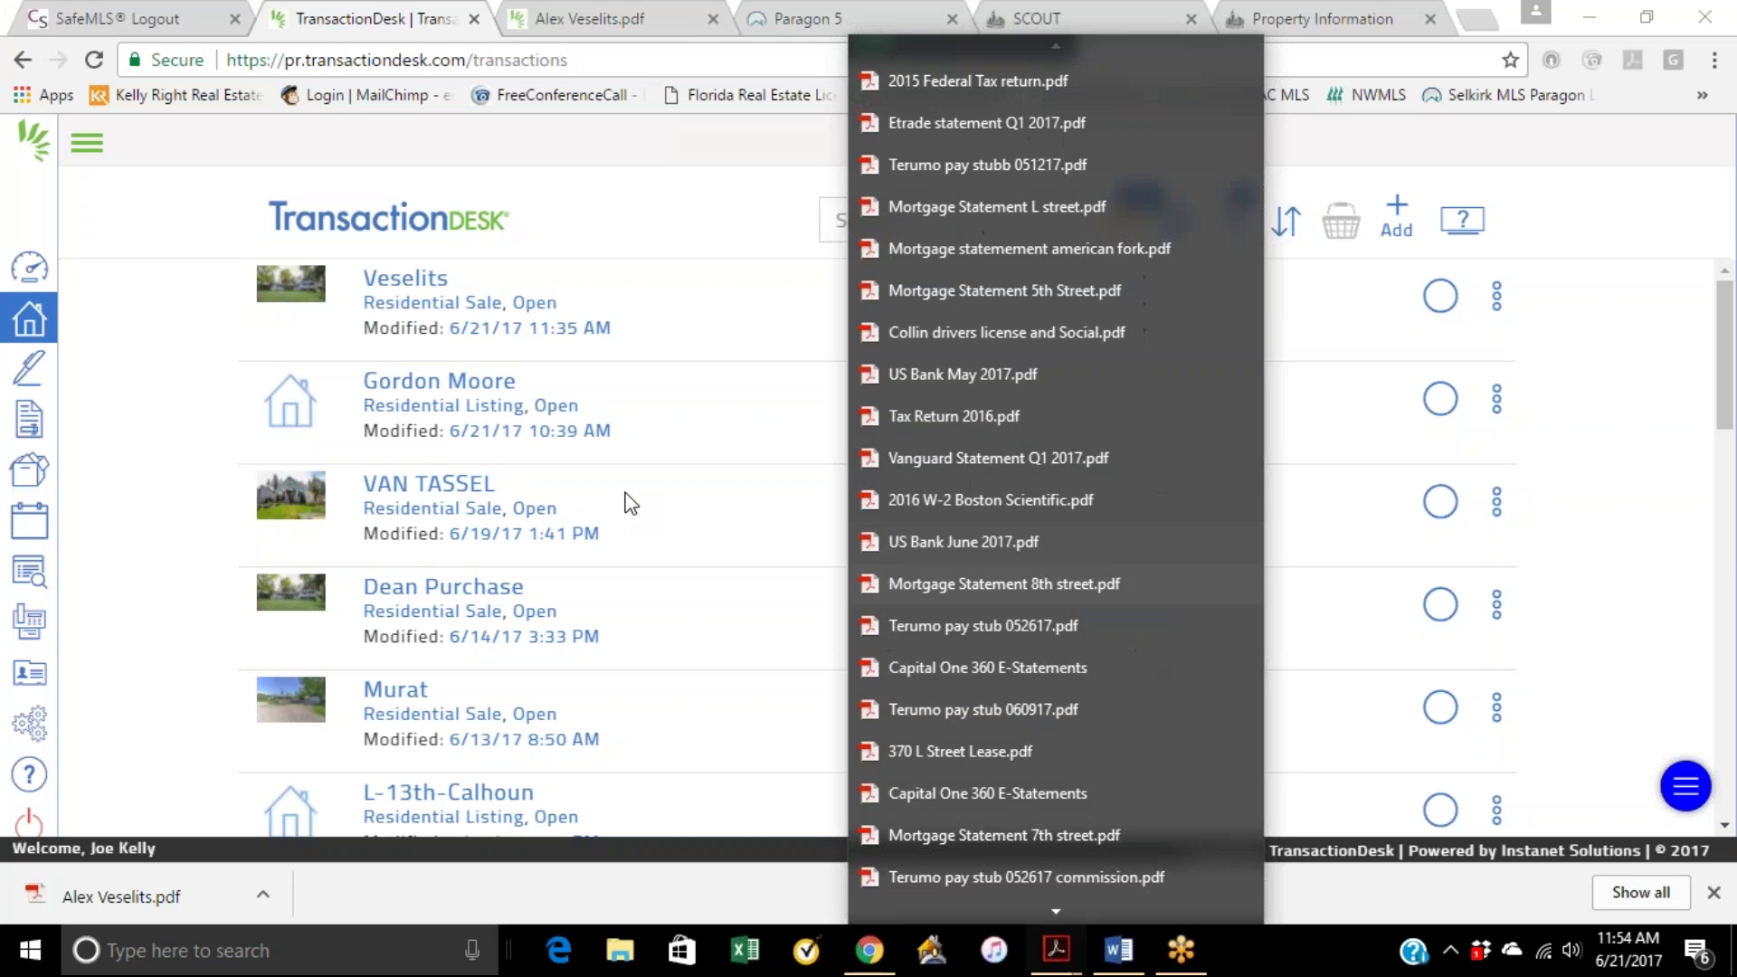
pyautogui.click(669, 389)
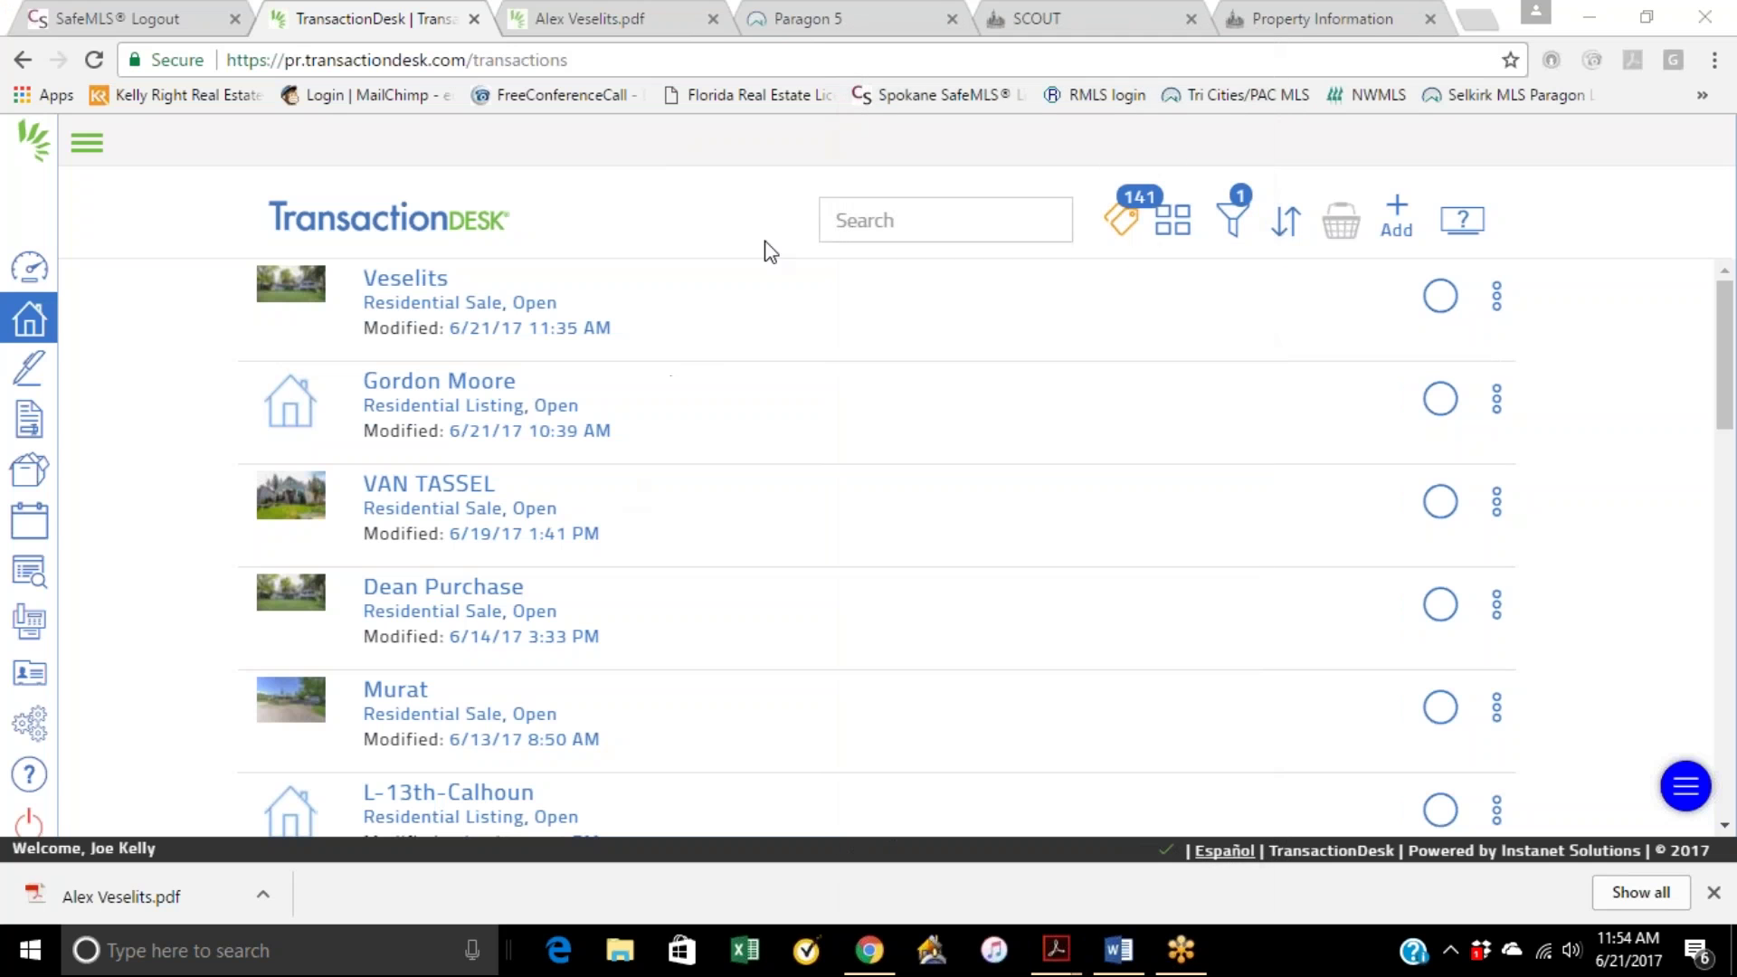
pyautogui.click(1592, 9)
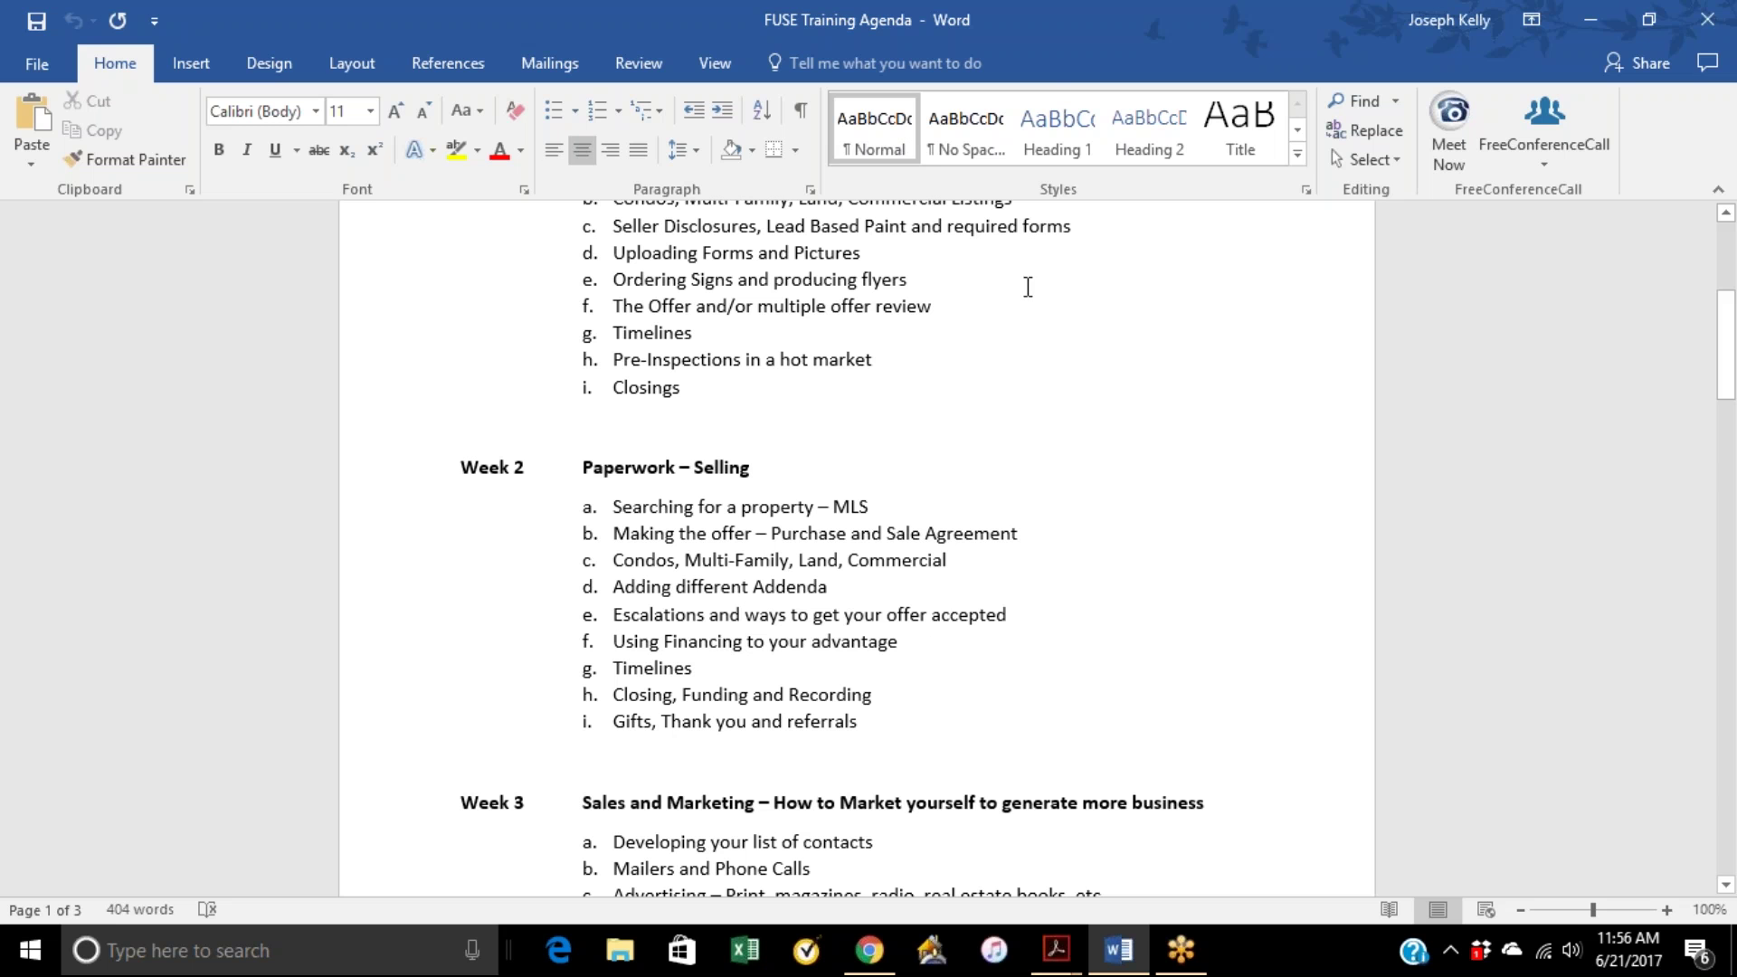
pyautogui.click(1056, 38)
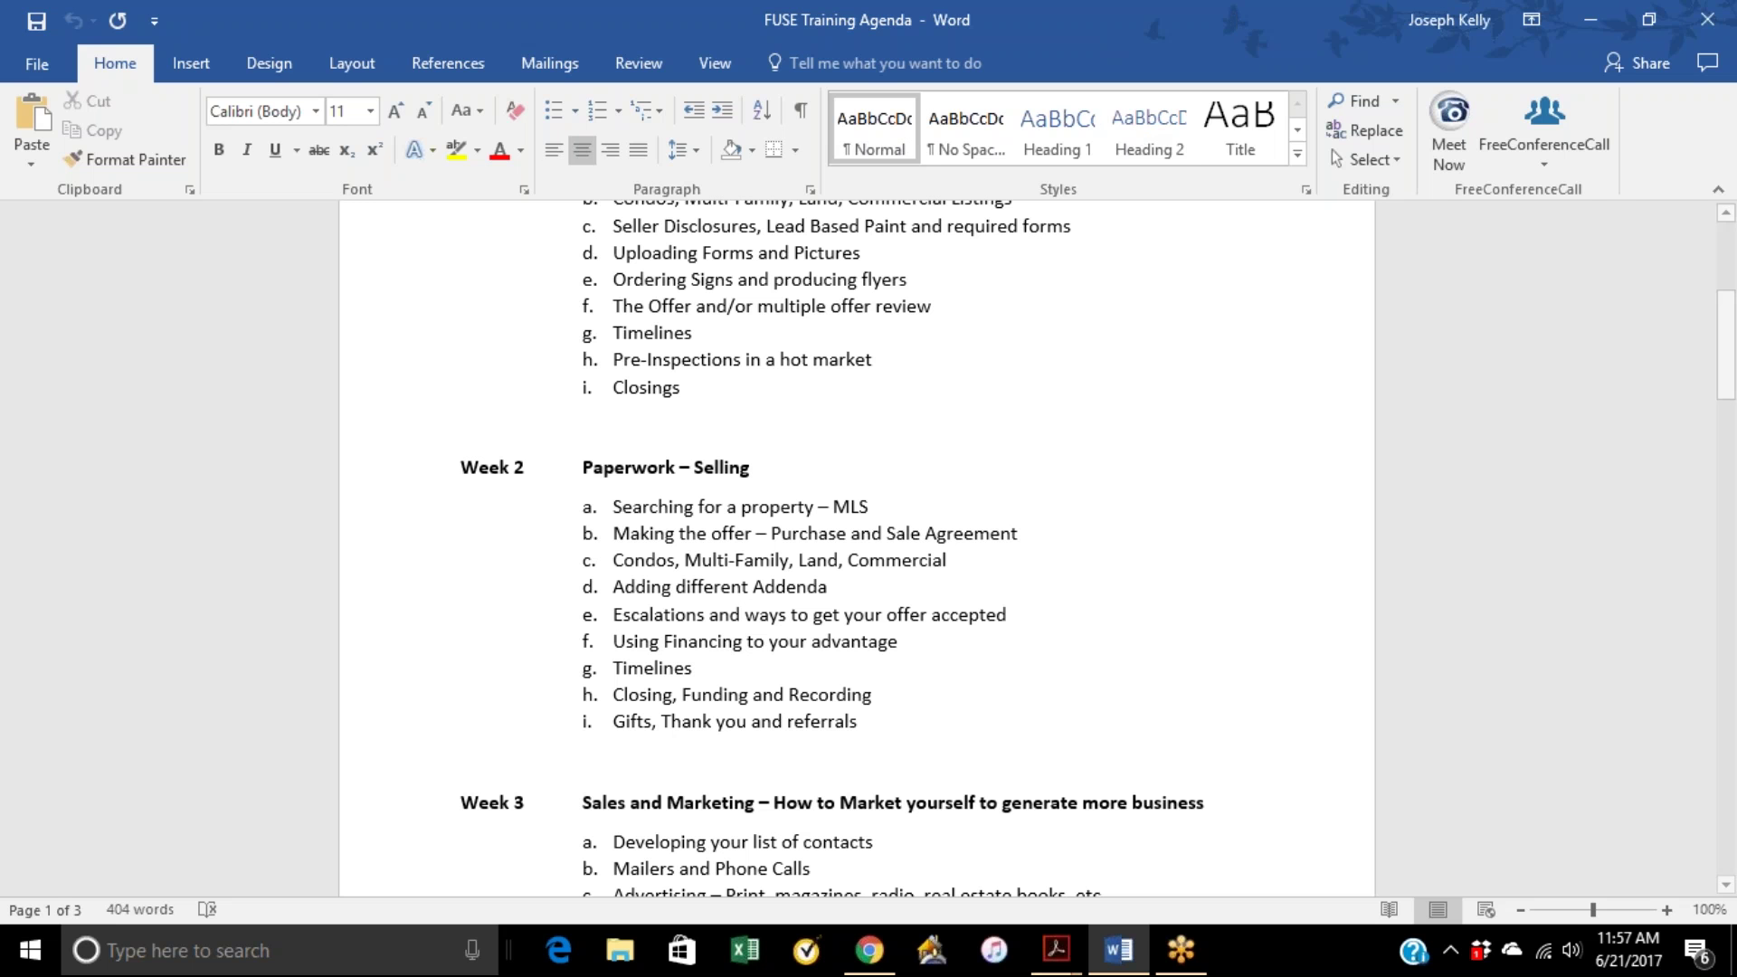
# Step: Switch back to the Chrome transactions list and open a new browser tab
pyautogui.click(867, 960)
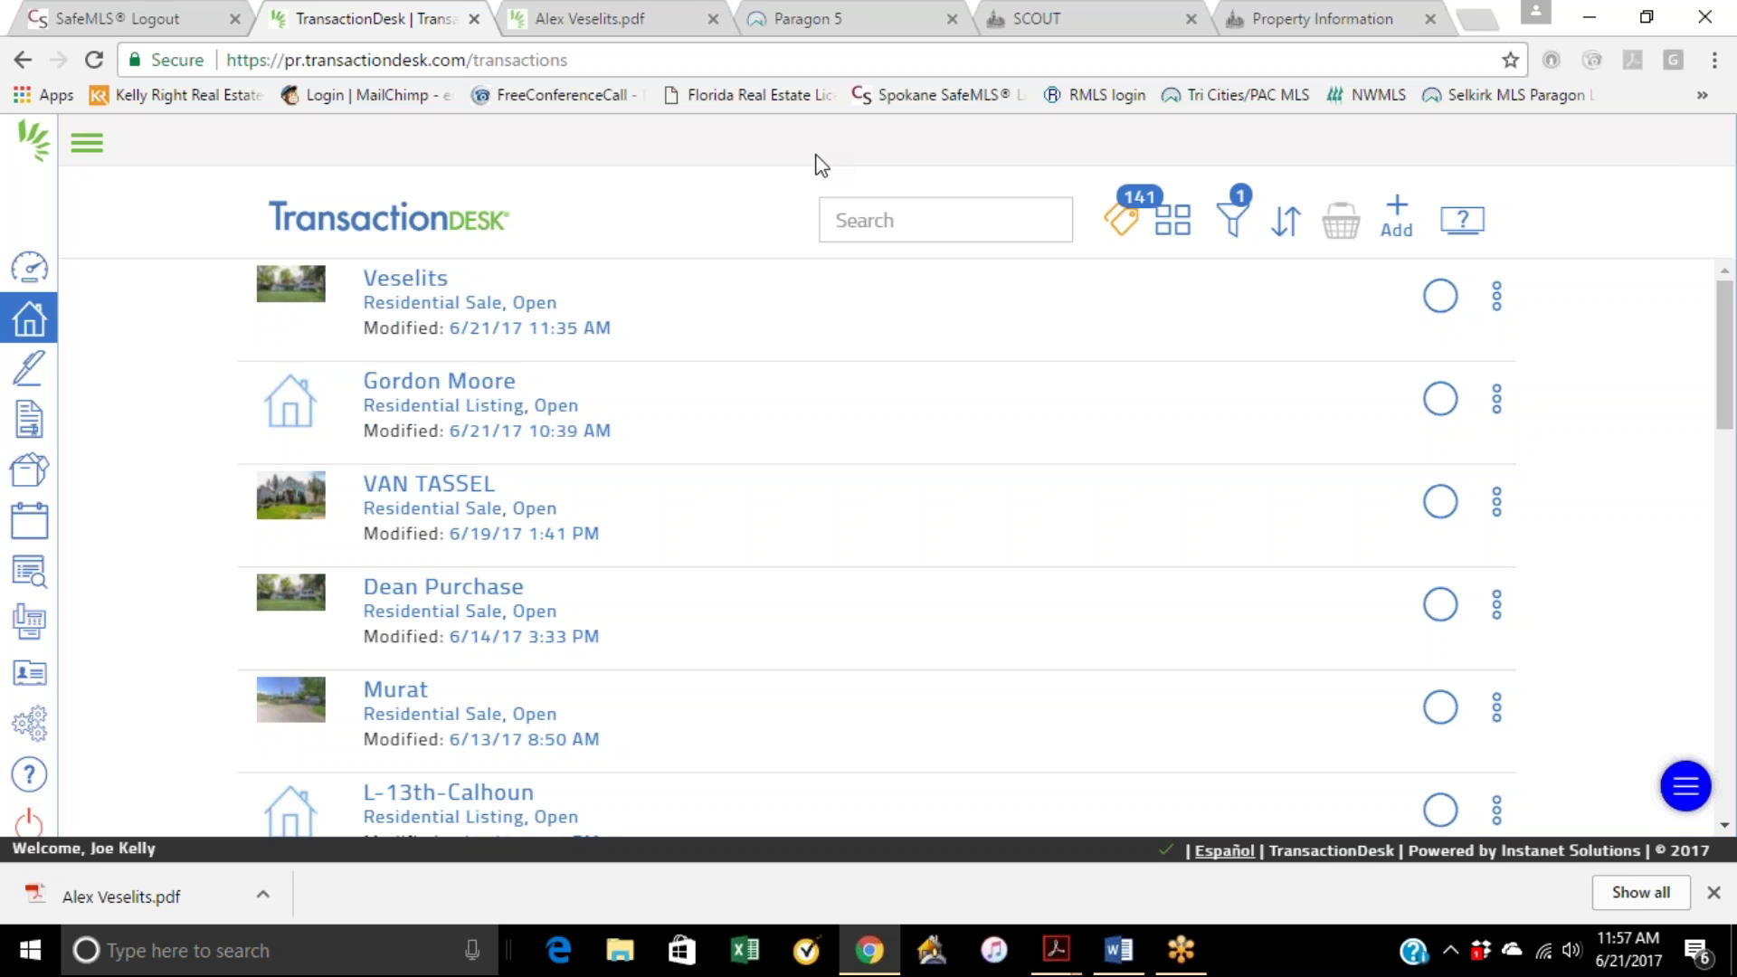
pyautogui.click(1477, 18)
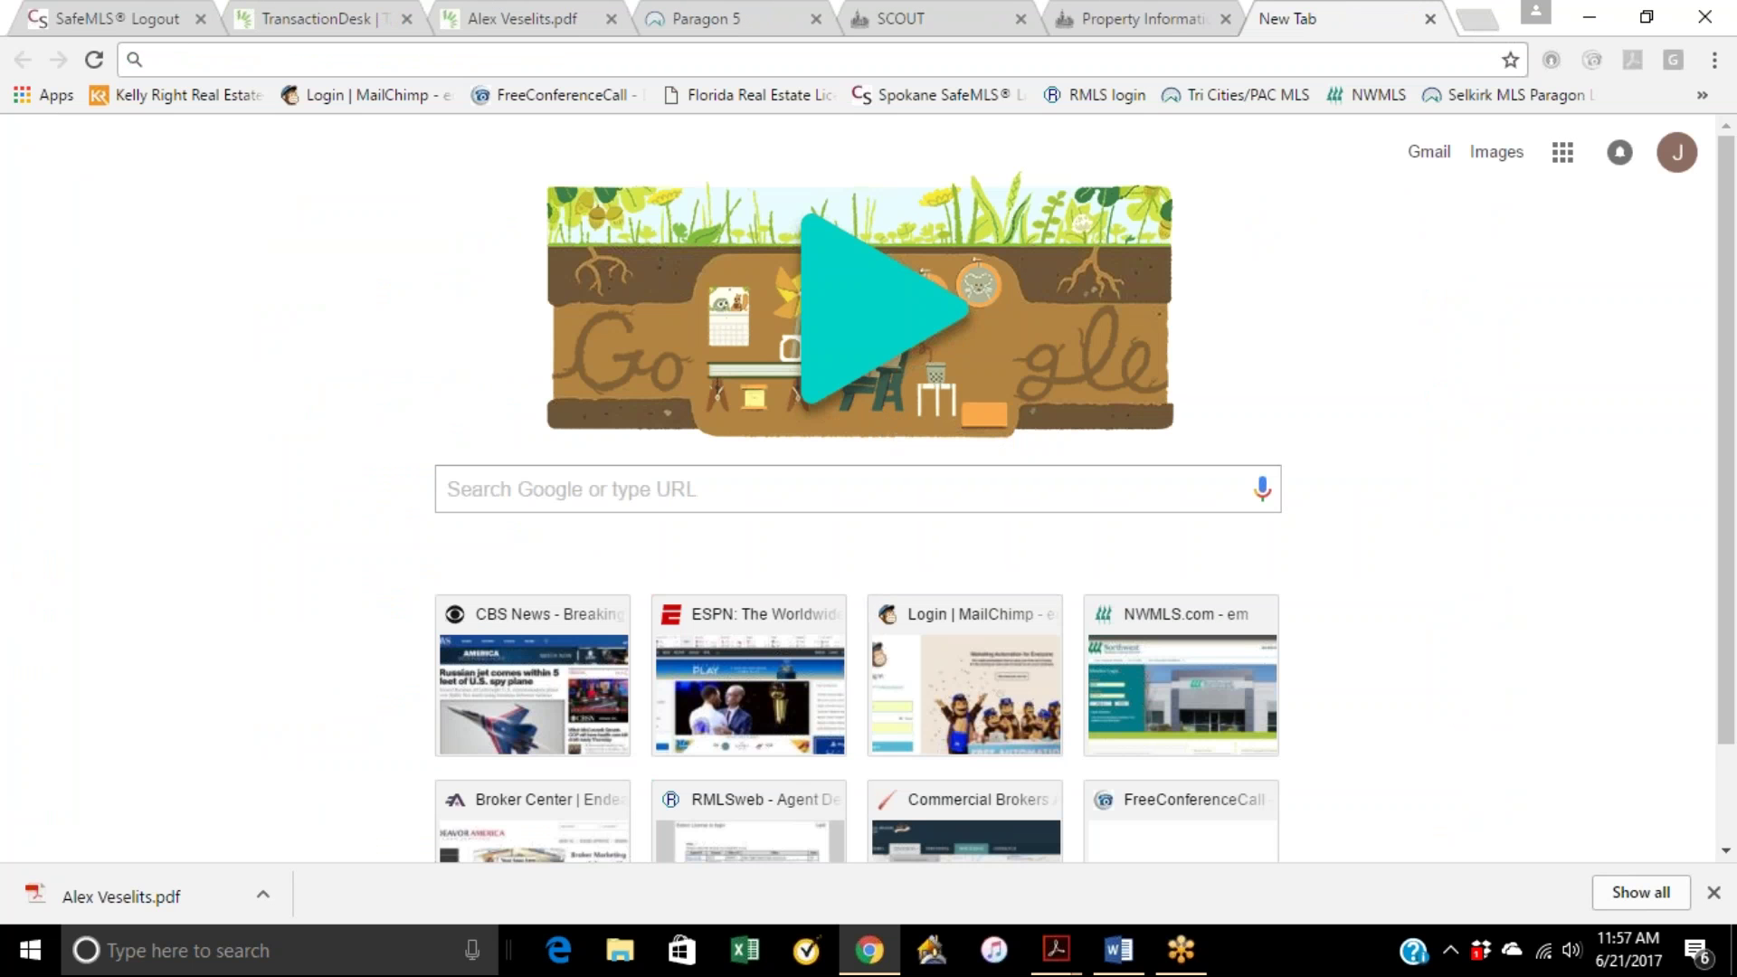
# Step: Go to the saved UWM site from the browser's bookmarks
pyautogui.click(1706, 60)
pyautogui.moveTo(1513, 257)
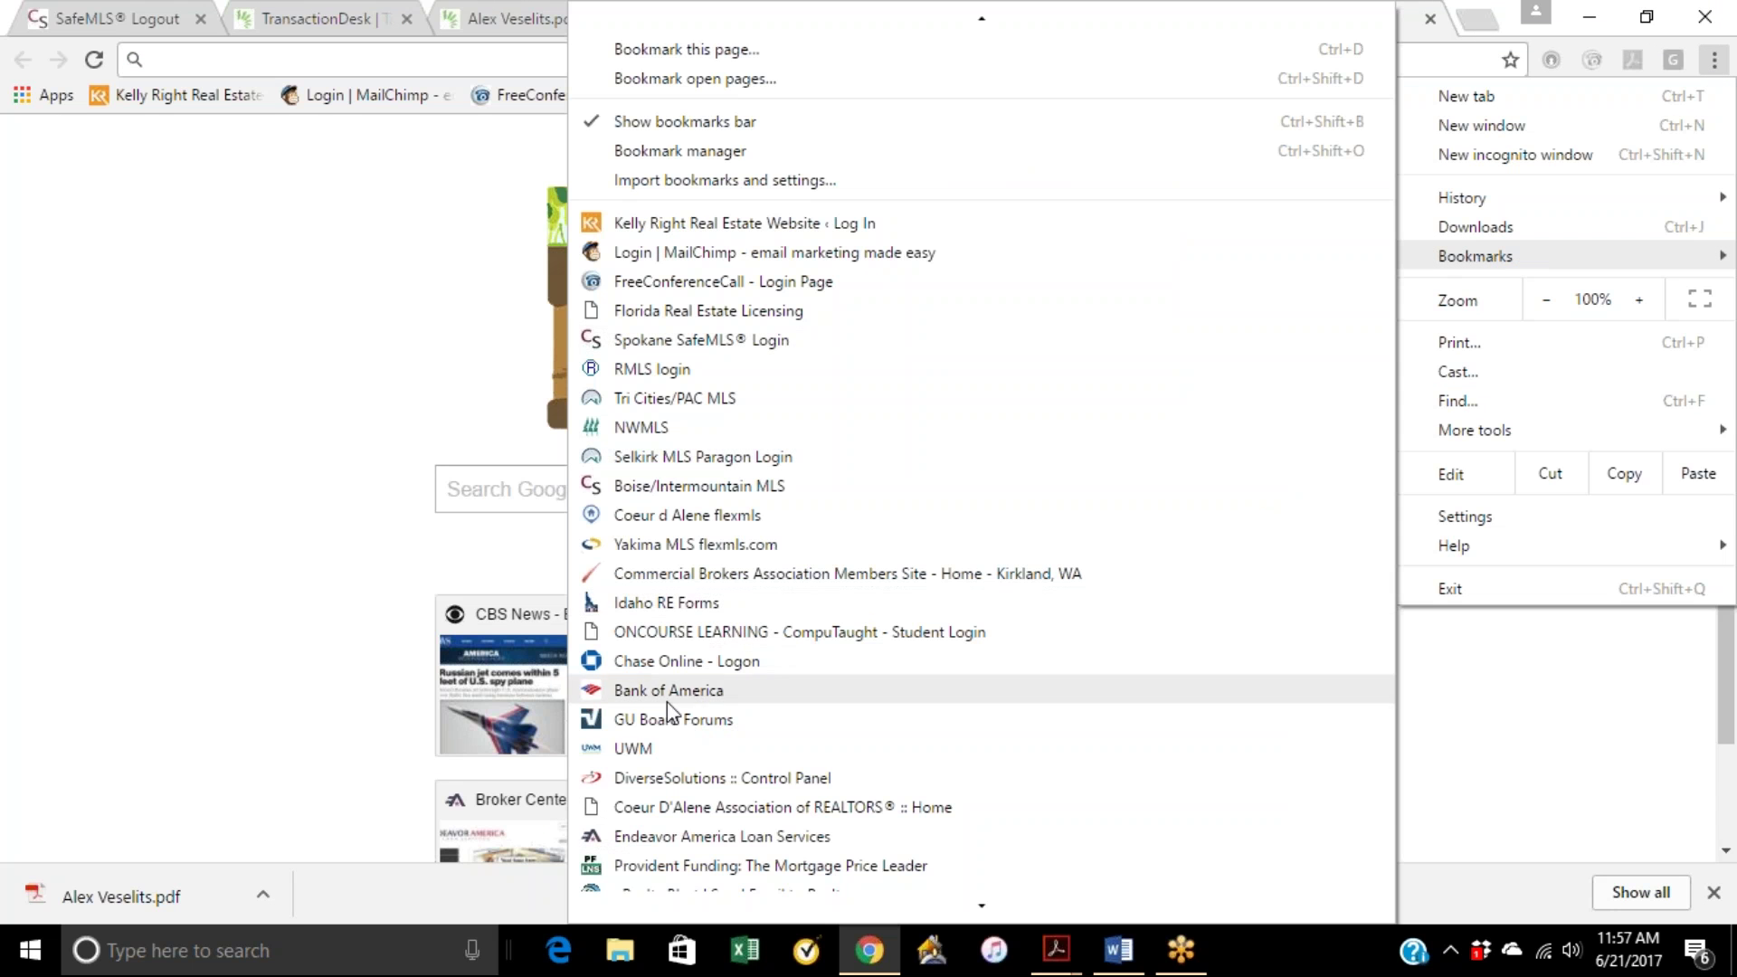
pyautogui.click(654, 746)
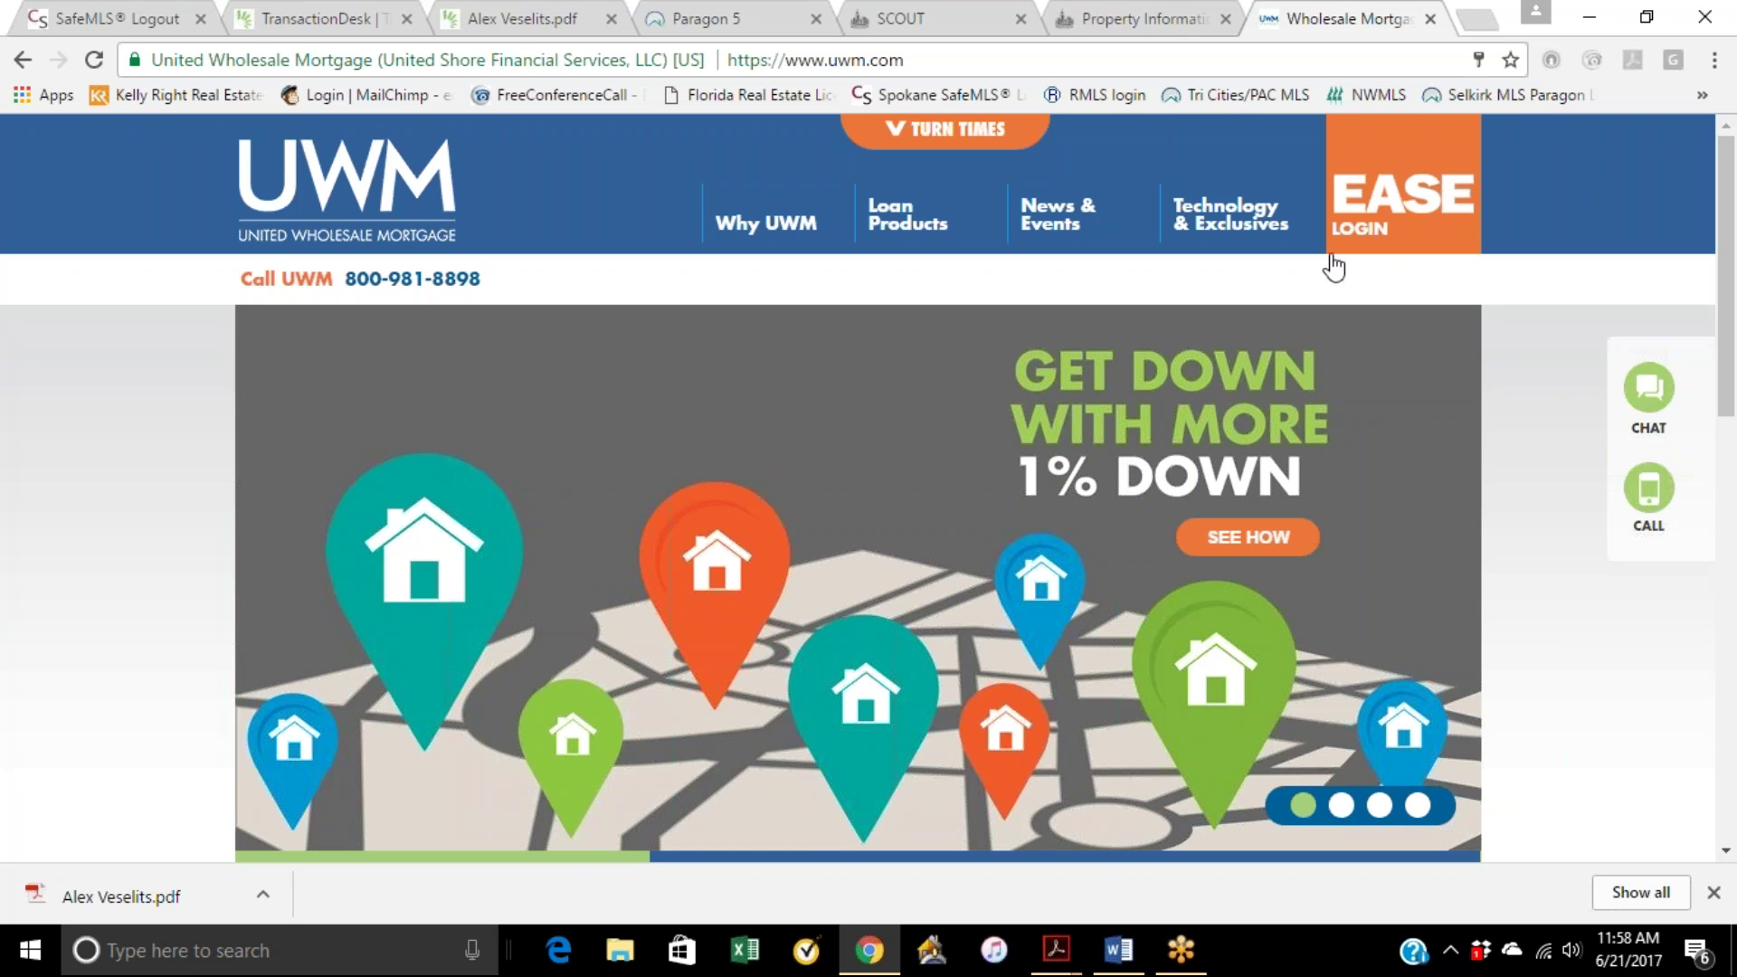
# Step: Sign in with EASE Login and open the UWM Rates sheet PDF effective 21-Jun-17
pyautogui.moveTo(1384, 222)
pyautogui.click(1303, 492)
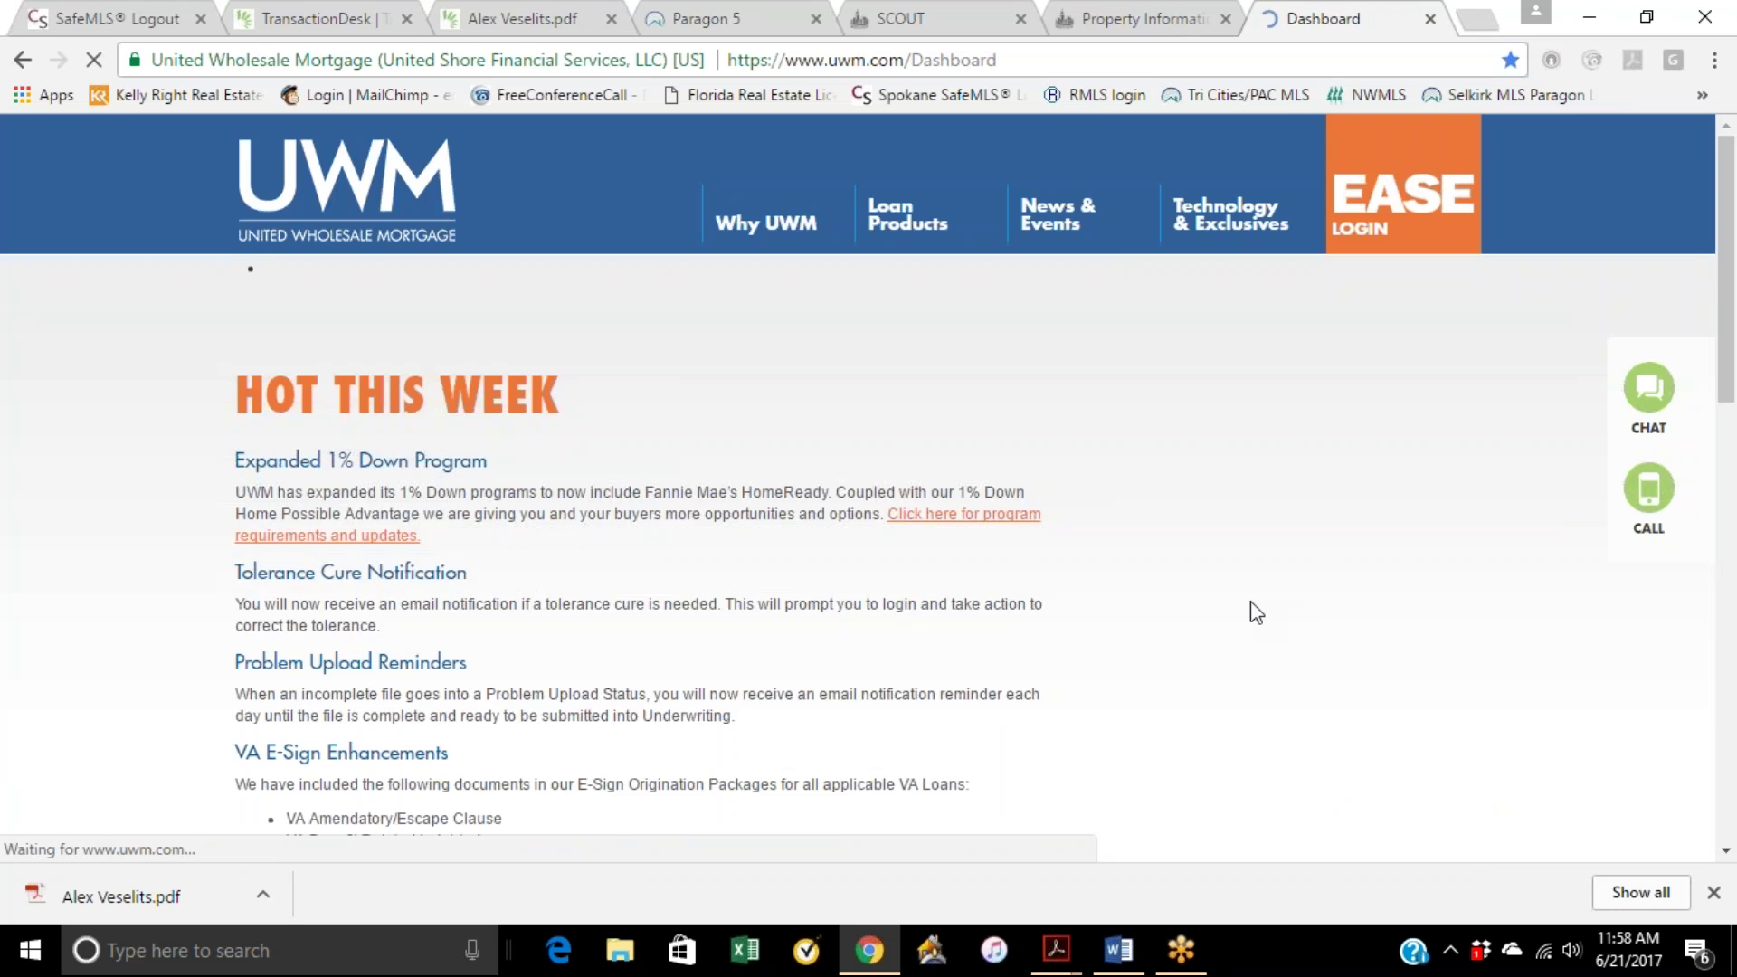
pyautogui.moveTo(656, 334)
pyautogui.click(674, 425)
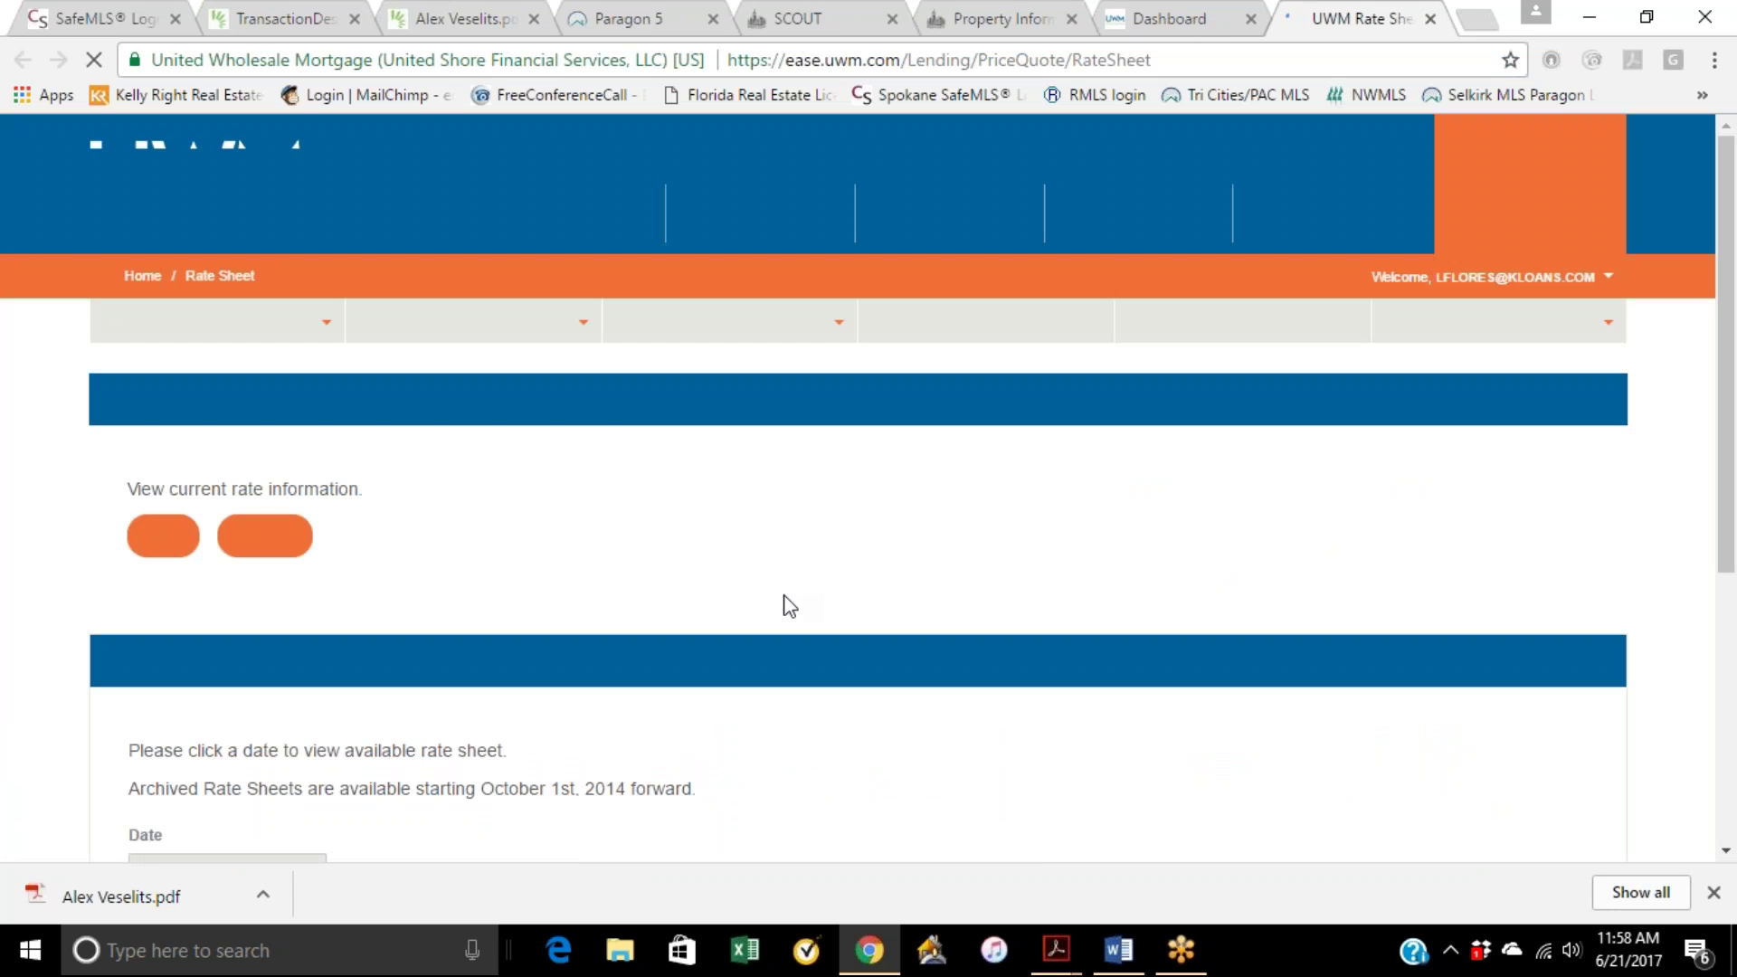
pyautogui.click(163, 536)
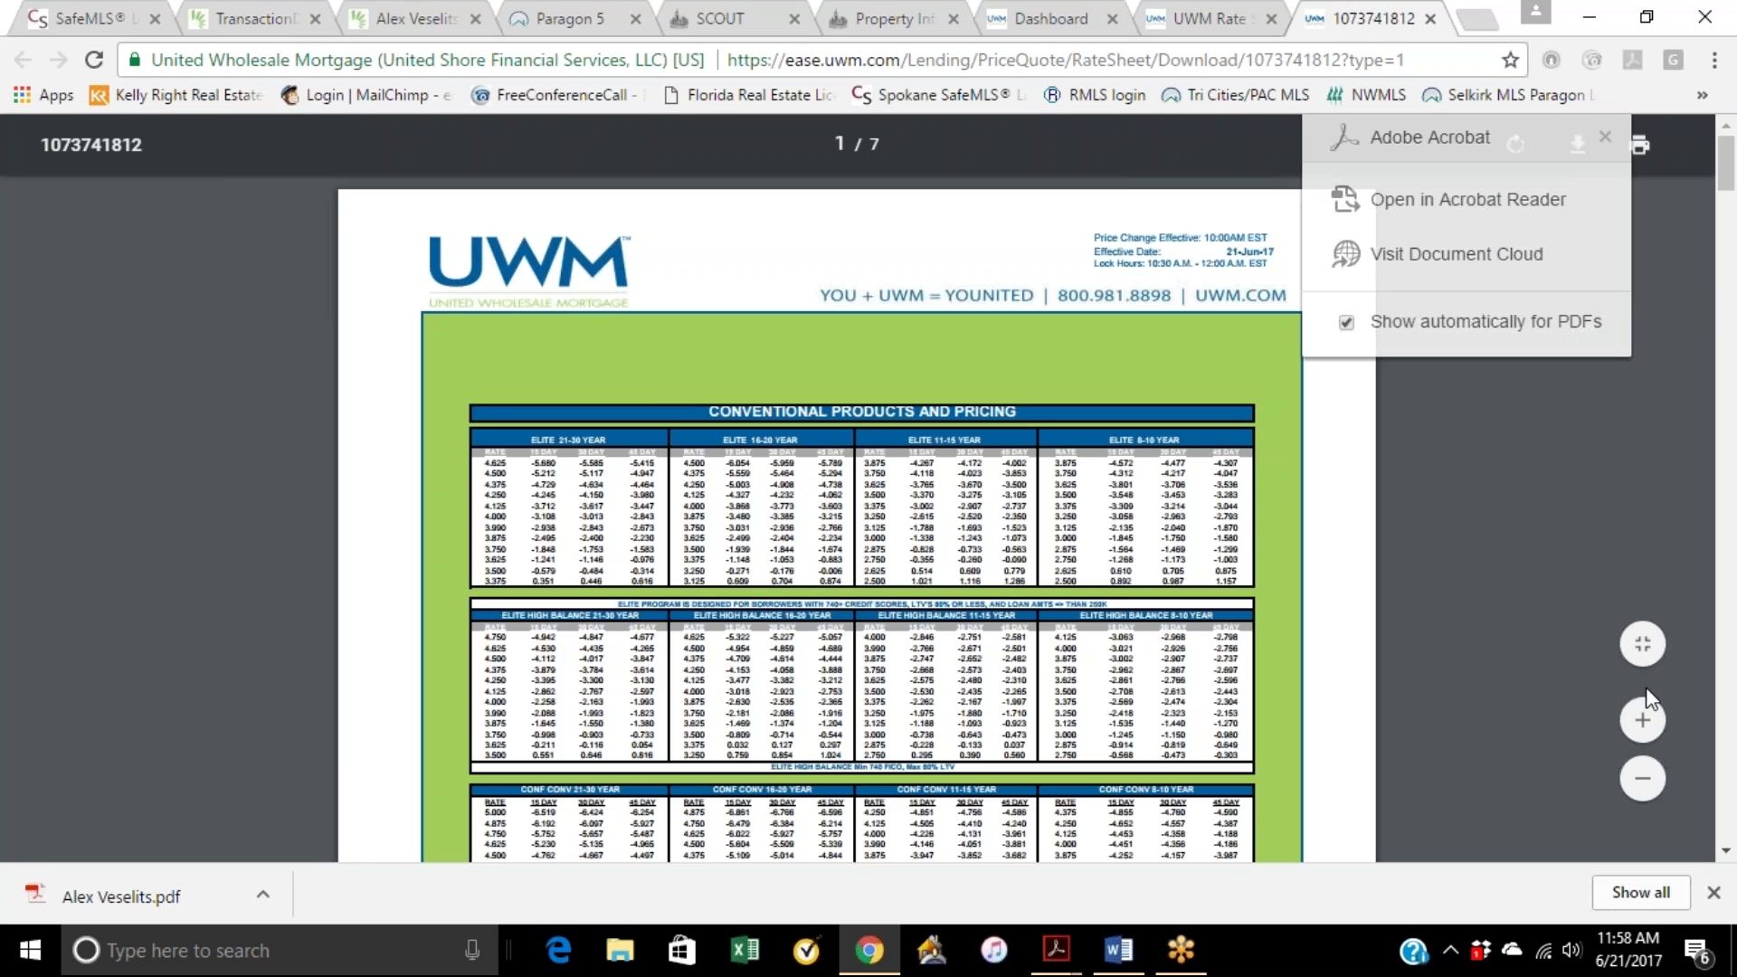
pyautogui.click(1642, 720)
# Step: Zoom the UWM rate sheet in two steps and scroll down to the Conf Conv tables
pyautogui.click(1642, 720)
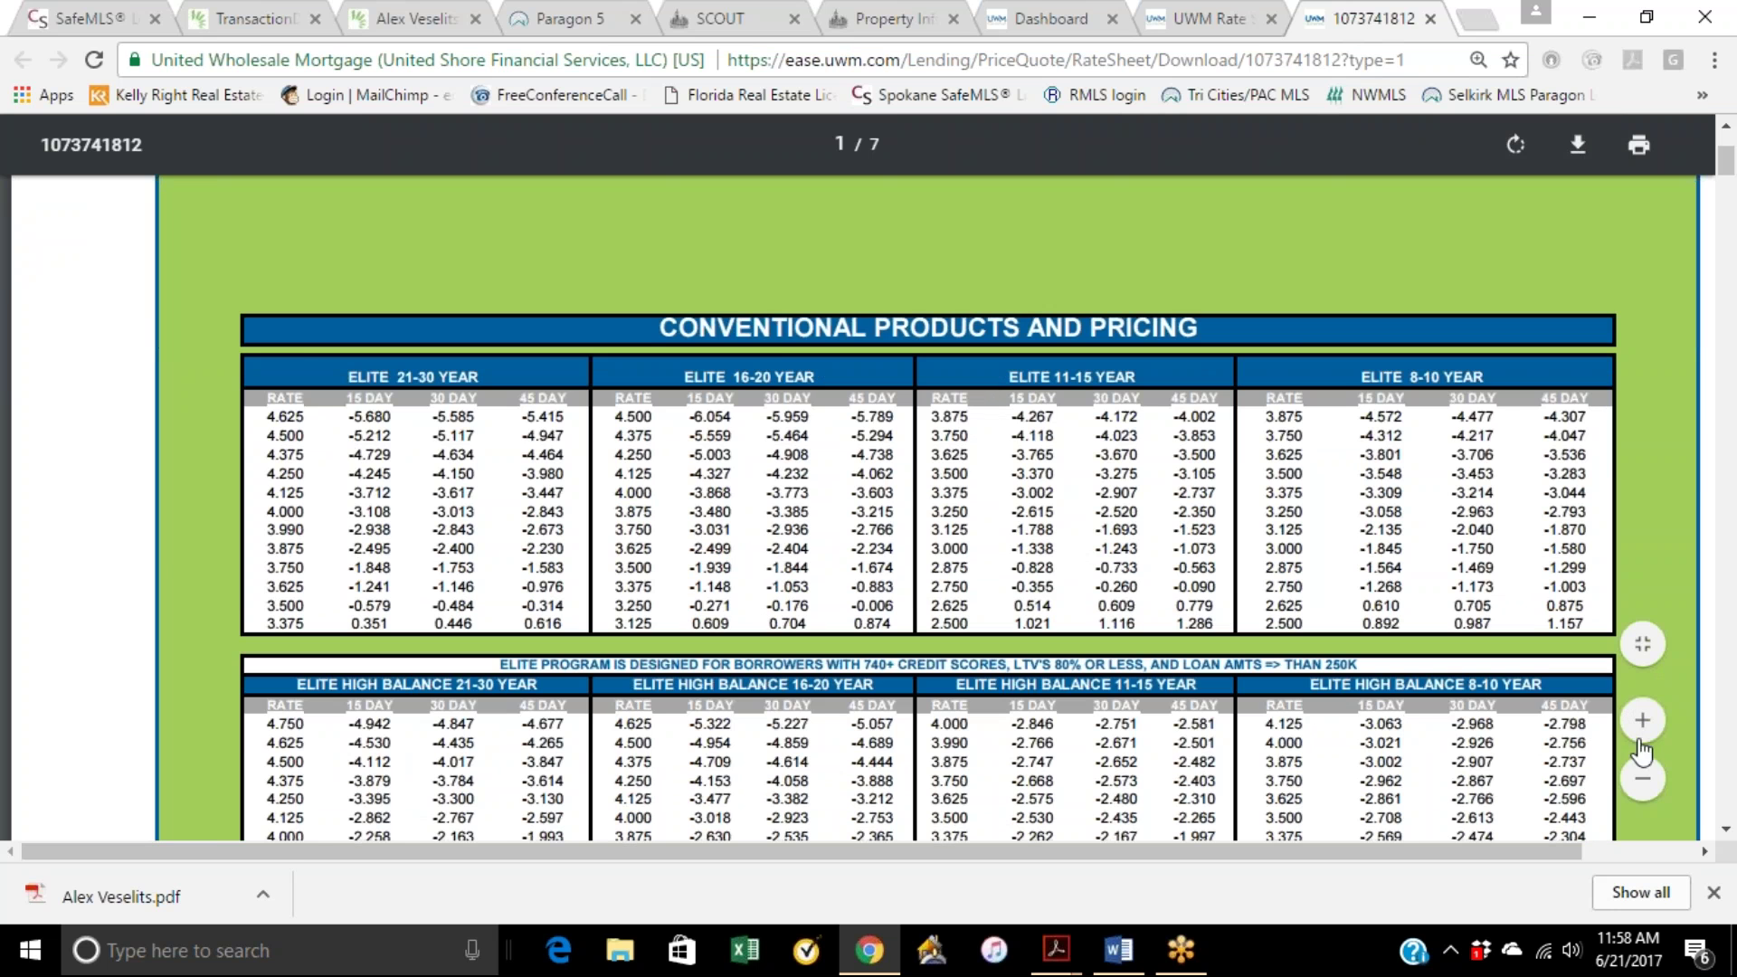
pyautogui.click(1642, 720)
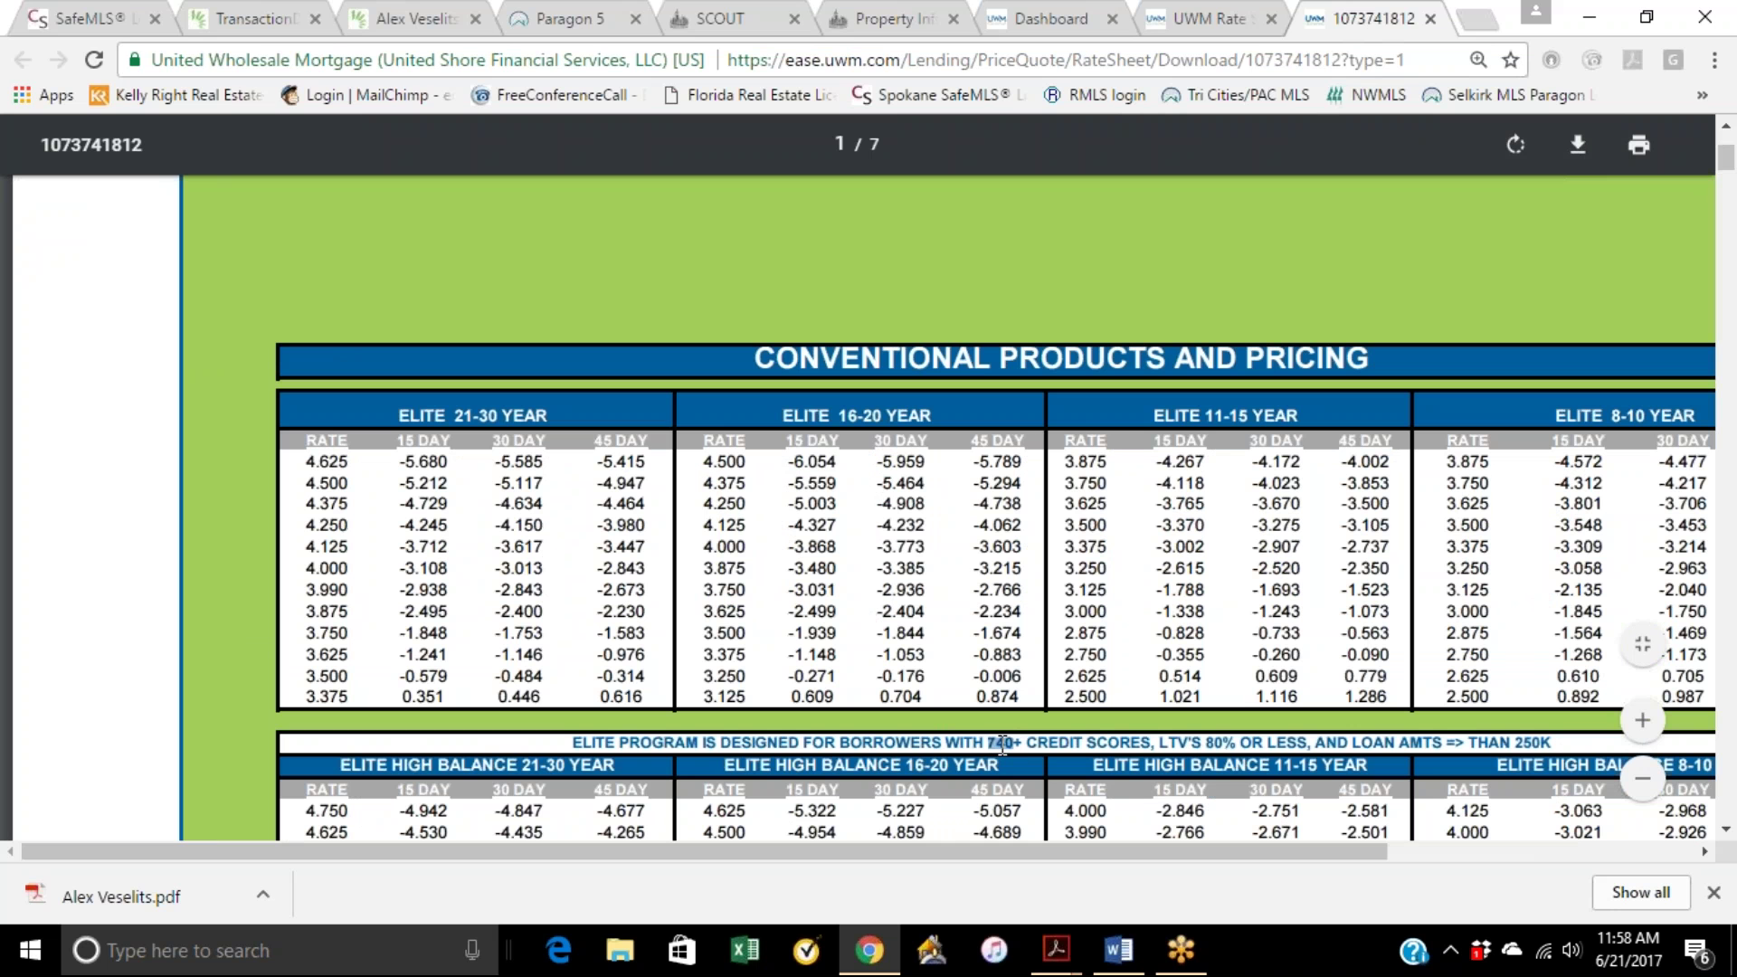
pyautogui.moveTo(1252, 744); pyautogui.dragTo(1216, 750)
pyautogui.scroll(-7, 567, 677)
pyautogui.scroll(-2, 570, 685)
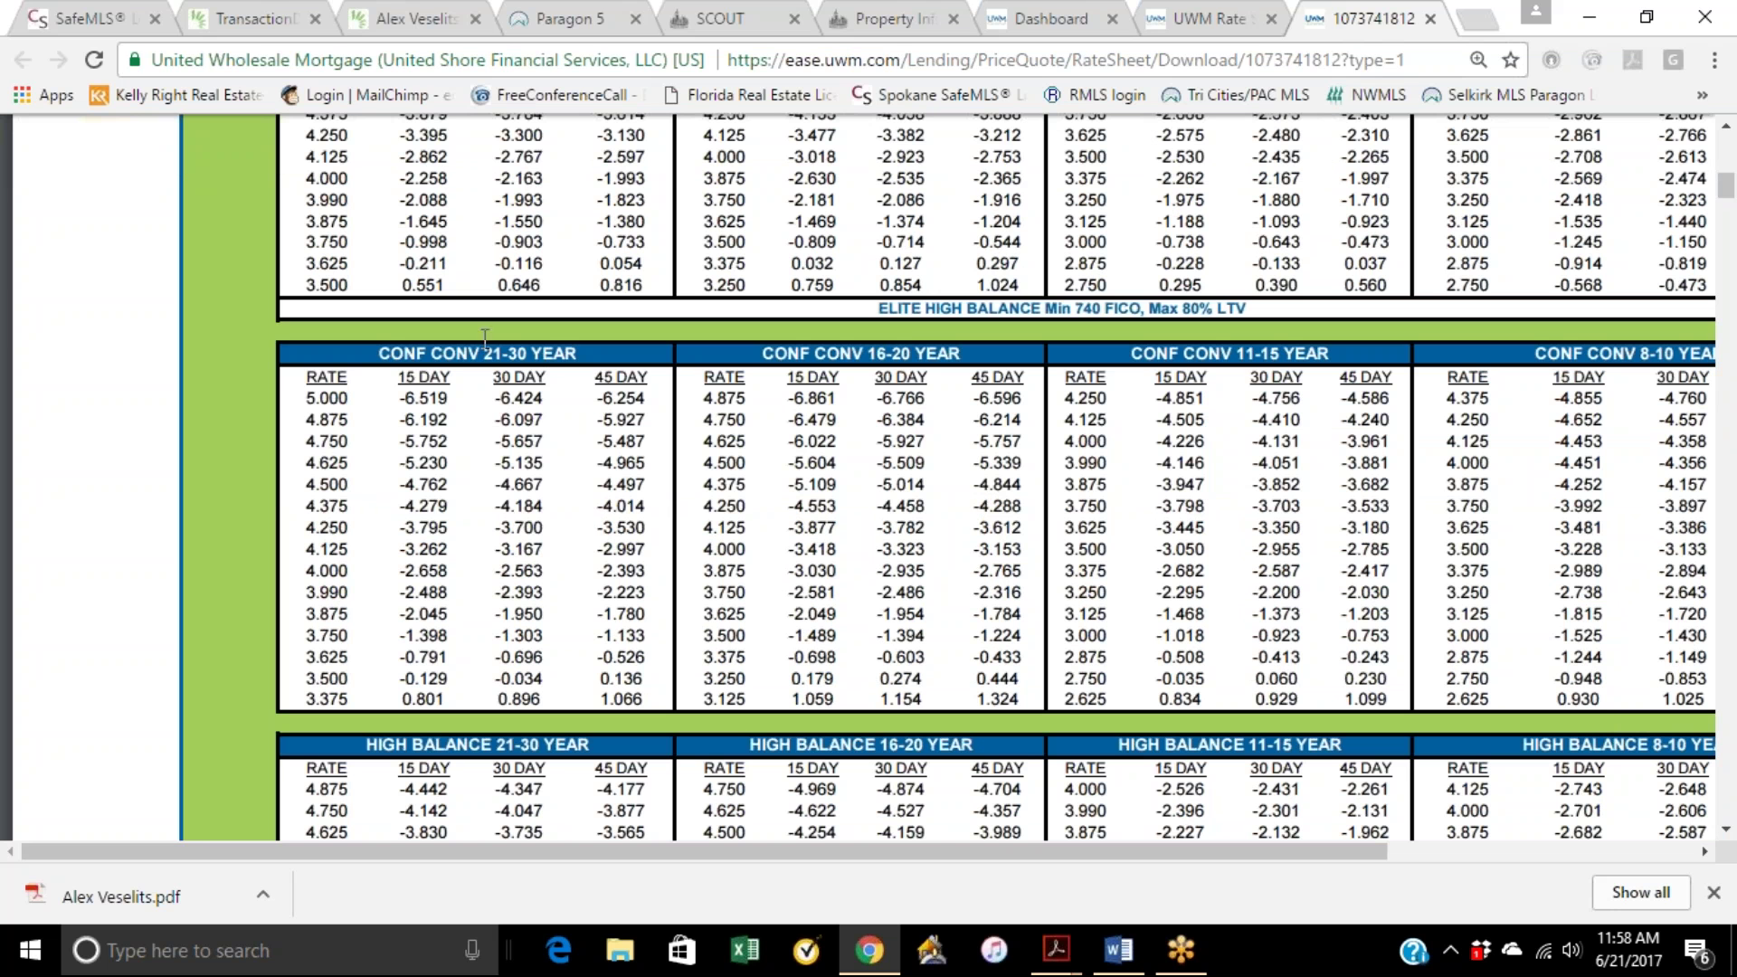
# Step: Highlight the CONF CONV 21-30 YEAR heading, the -0.034 price, and the 3.500 and 4.000 rates
pyautogui.moveTo(371, 357); pyautogui.dragTo(577, 360)
pyautogui.click(577, 427)
pyautogui.moveTo(548, 681); pyautogui.dragTo(492, 679)
pyautogui.moveTo(355, 679); pyautogui.dragTo(306, 678)
pyautogui.click(353, 571)
pyautogui.moveTo(352, 571); pyautogui.dragTo(309, 559)
pyautogui.click(312, 561)
# Step: Highlight the -2.563 and -1.950 30-day prices, ending on the 3.875 rate
pyautogui.moveTo(549, 571); pyautogui.dragTo(497, 571)
pyautogui.moveTo(546, 614); pyautogui.dragTo(495, 614)
pyautogui.moveTo(360, 615); pyautogui.dragTo(285, 615)
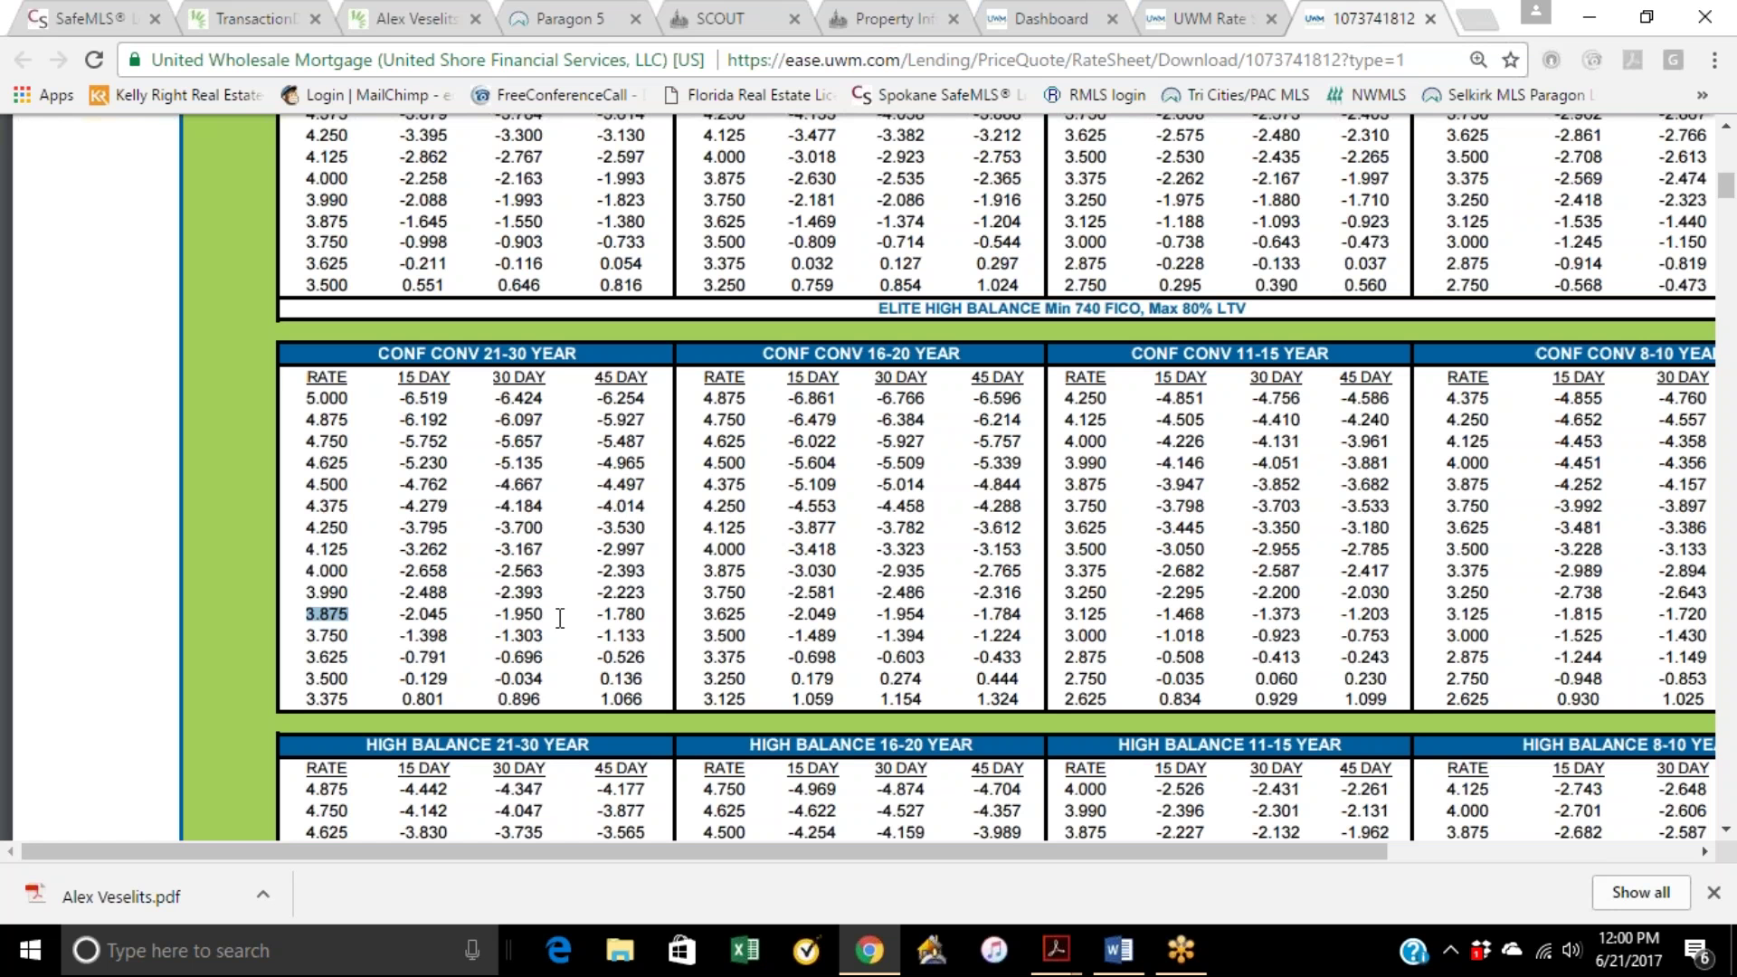
pyautogui.click(554, 618)
pyautogui.moveTo(554, 617); pyautogui.dragTo(494, 617)
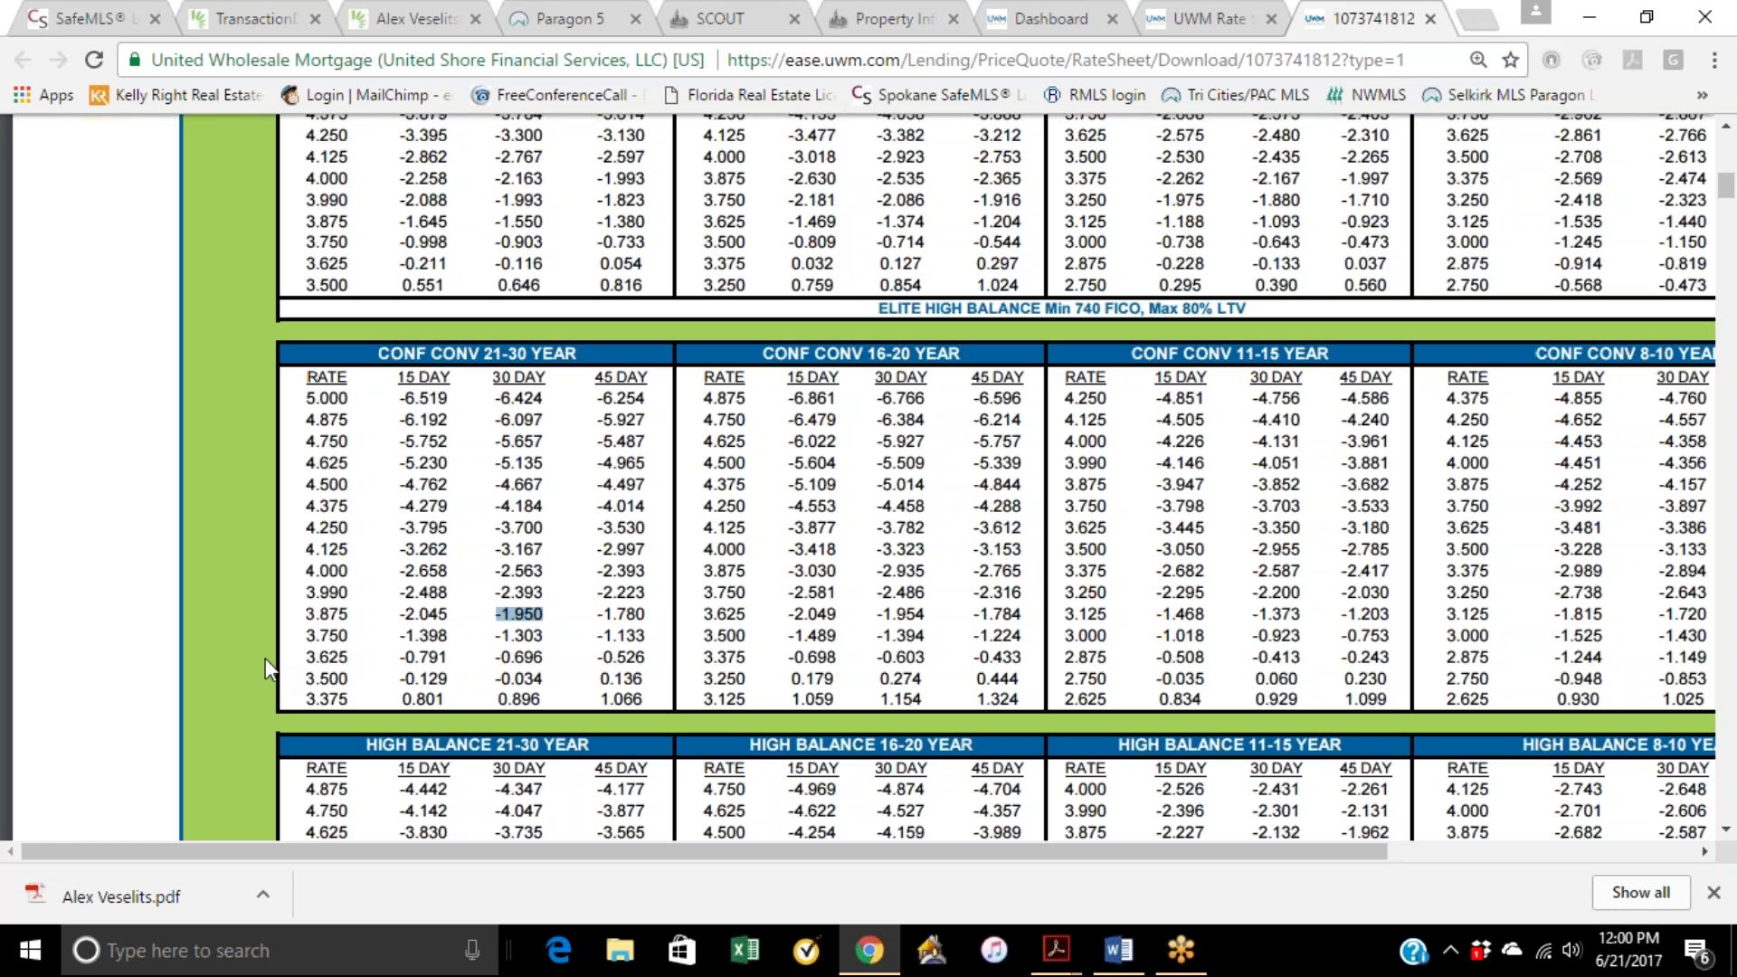
pyautogui.moveTo(361, 615); pyautogui.dragTo(305, 615)
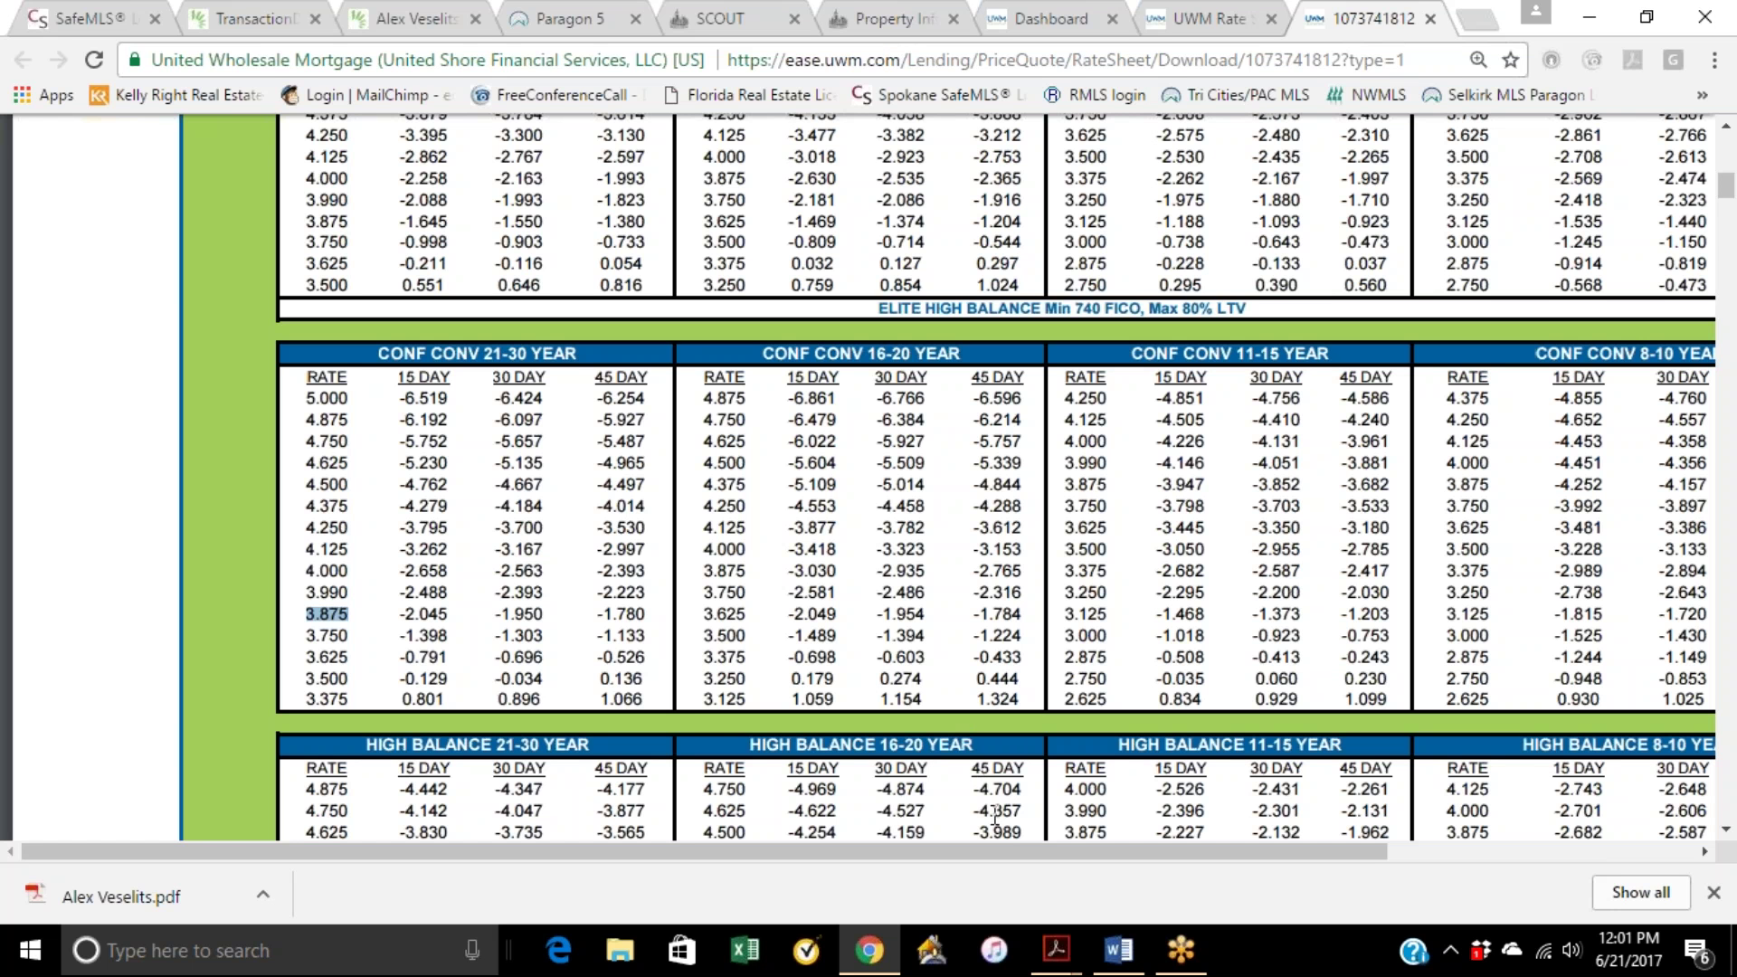
pyautogui.click(548, 625)
pyautogui.scroll(4, 751, 589)
pyautogui.scroll(-4, 753, 590)
pyautogui.scroll(-4, 868, 562)
pyautogui.scroll(5, 868, 562)
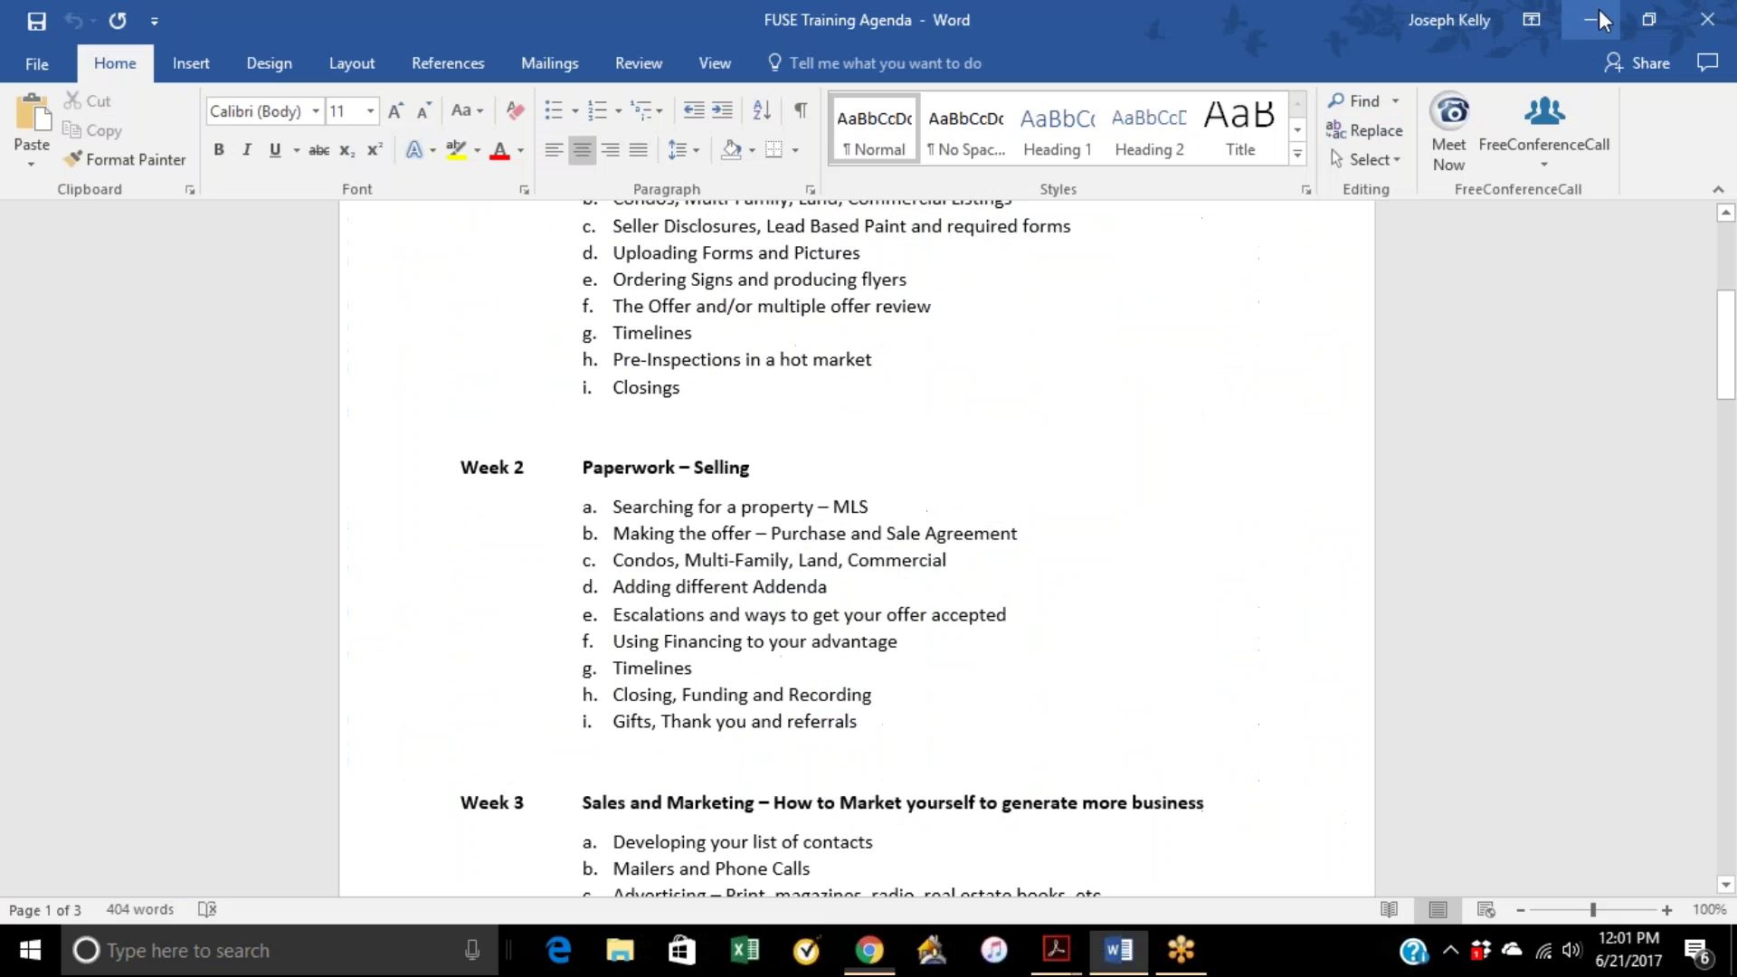
pyautogui.click(1597, 19)
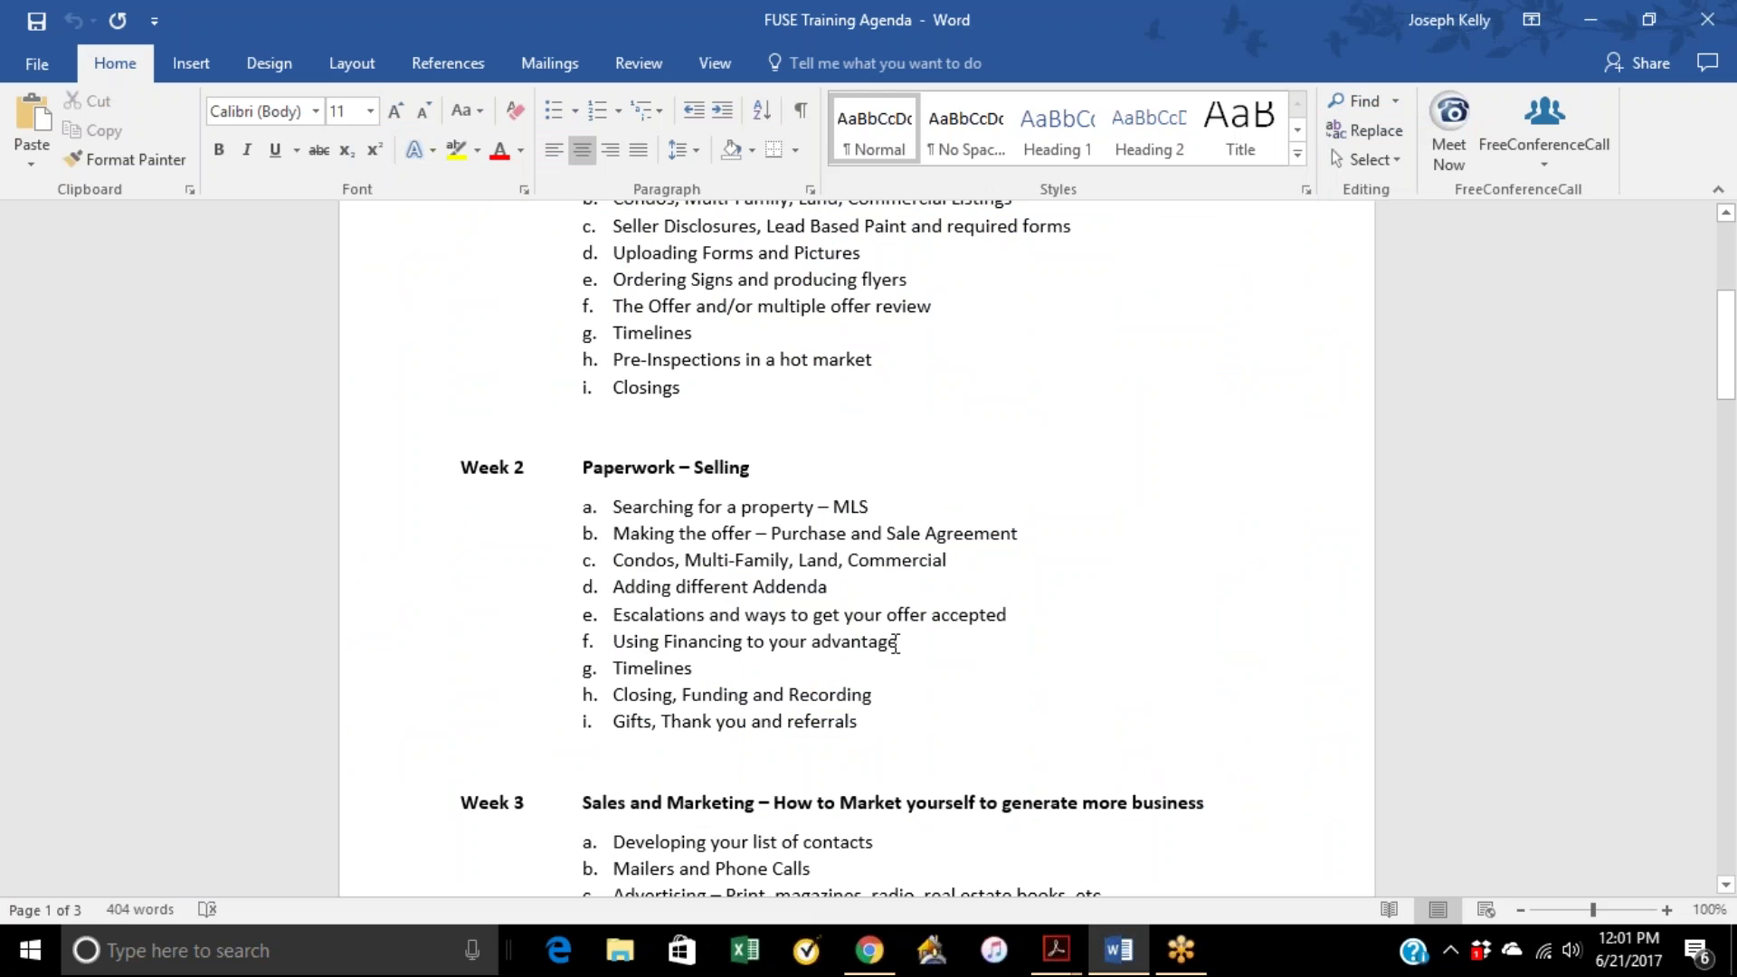
pyautogui.moveTo(901, 643); pyautogui.dragTo(614, 643)
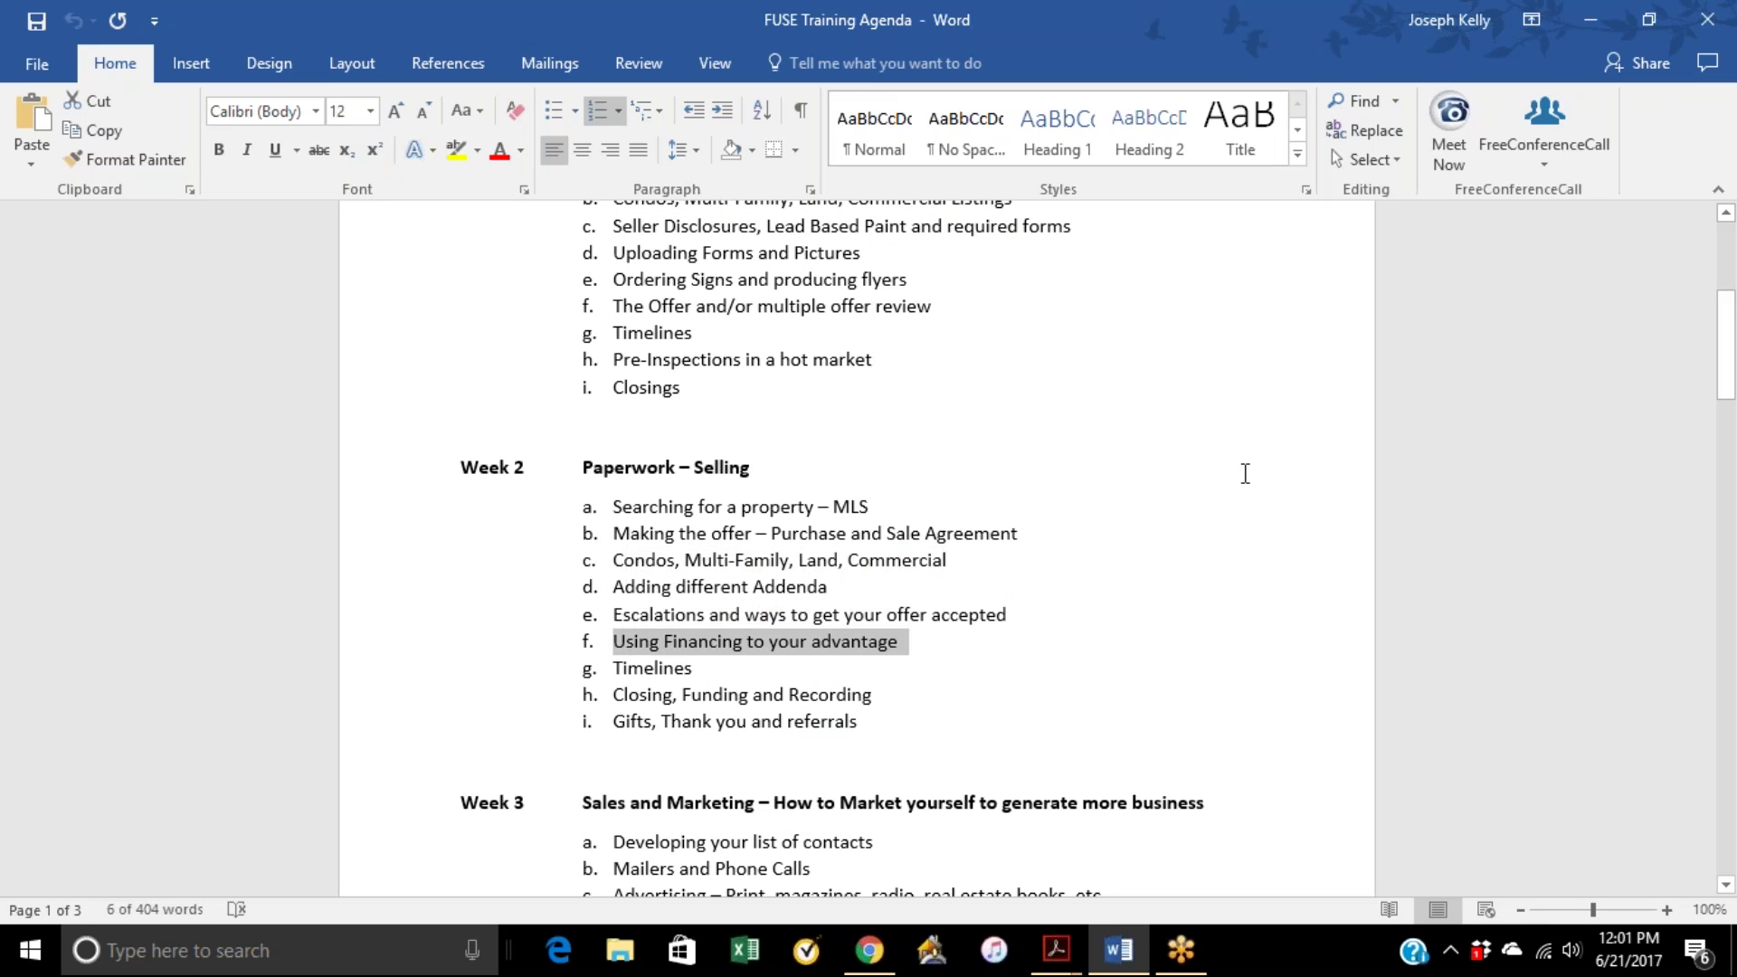
pyautogui.click(1265, 444)
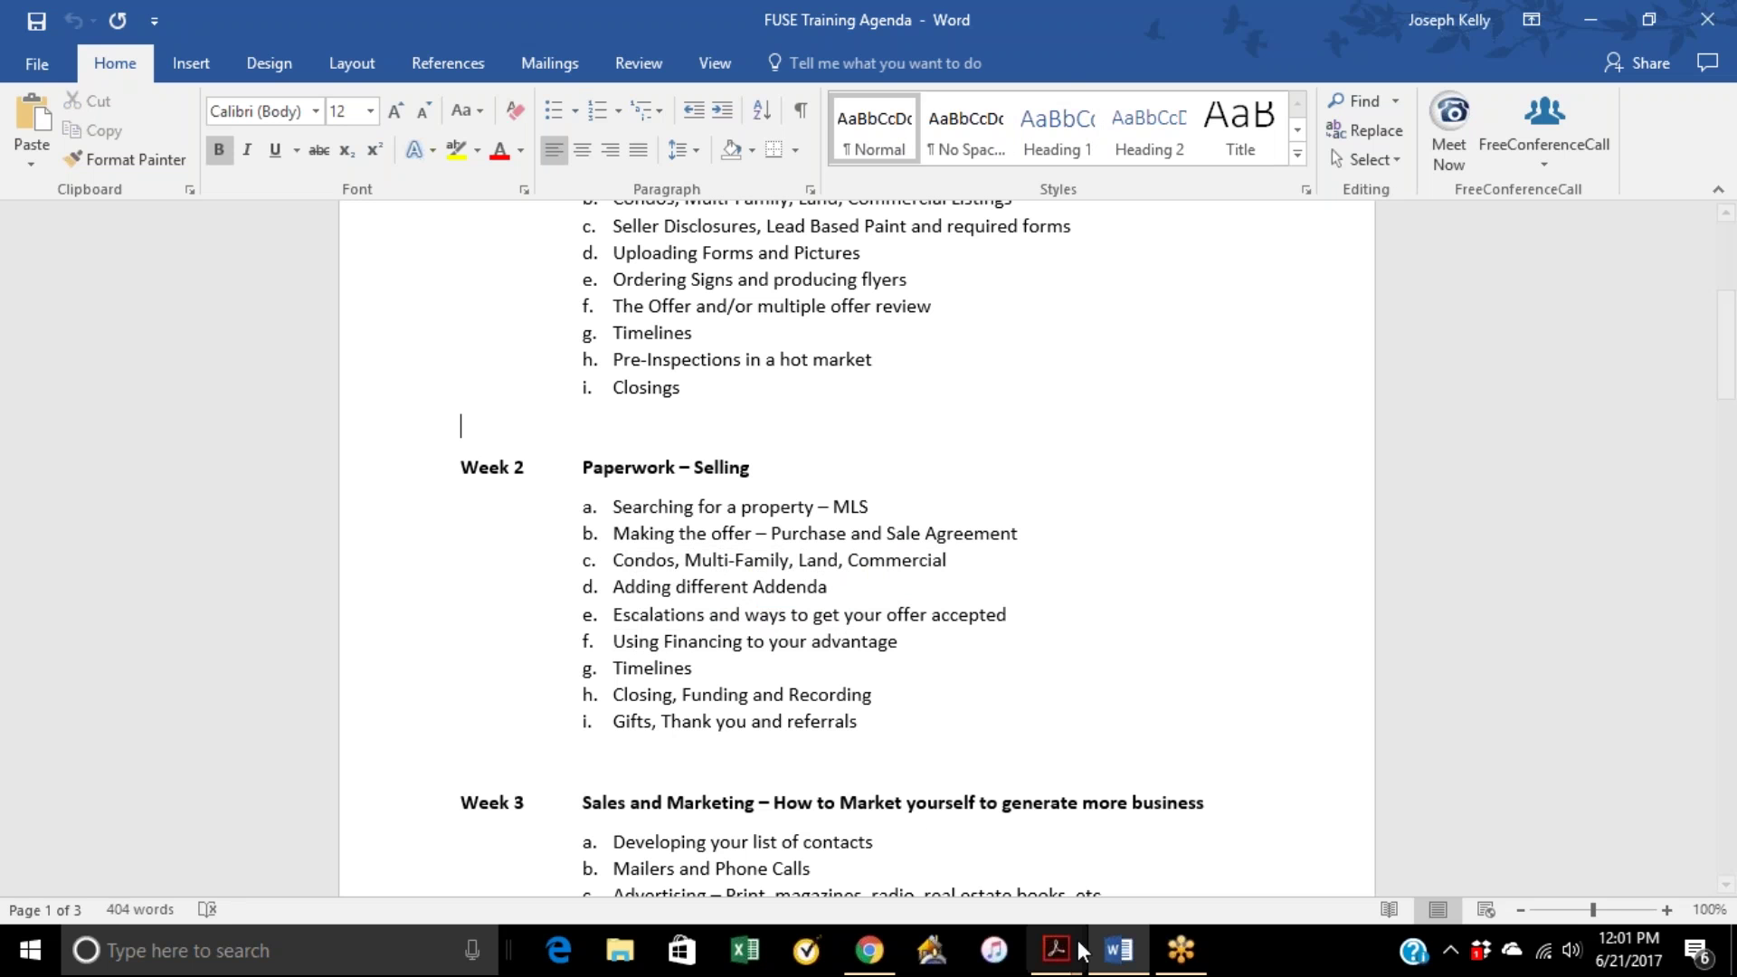
pyautogui.click(869, 950)
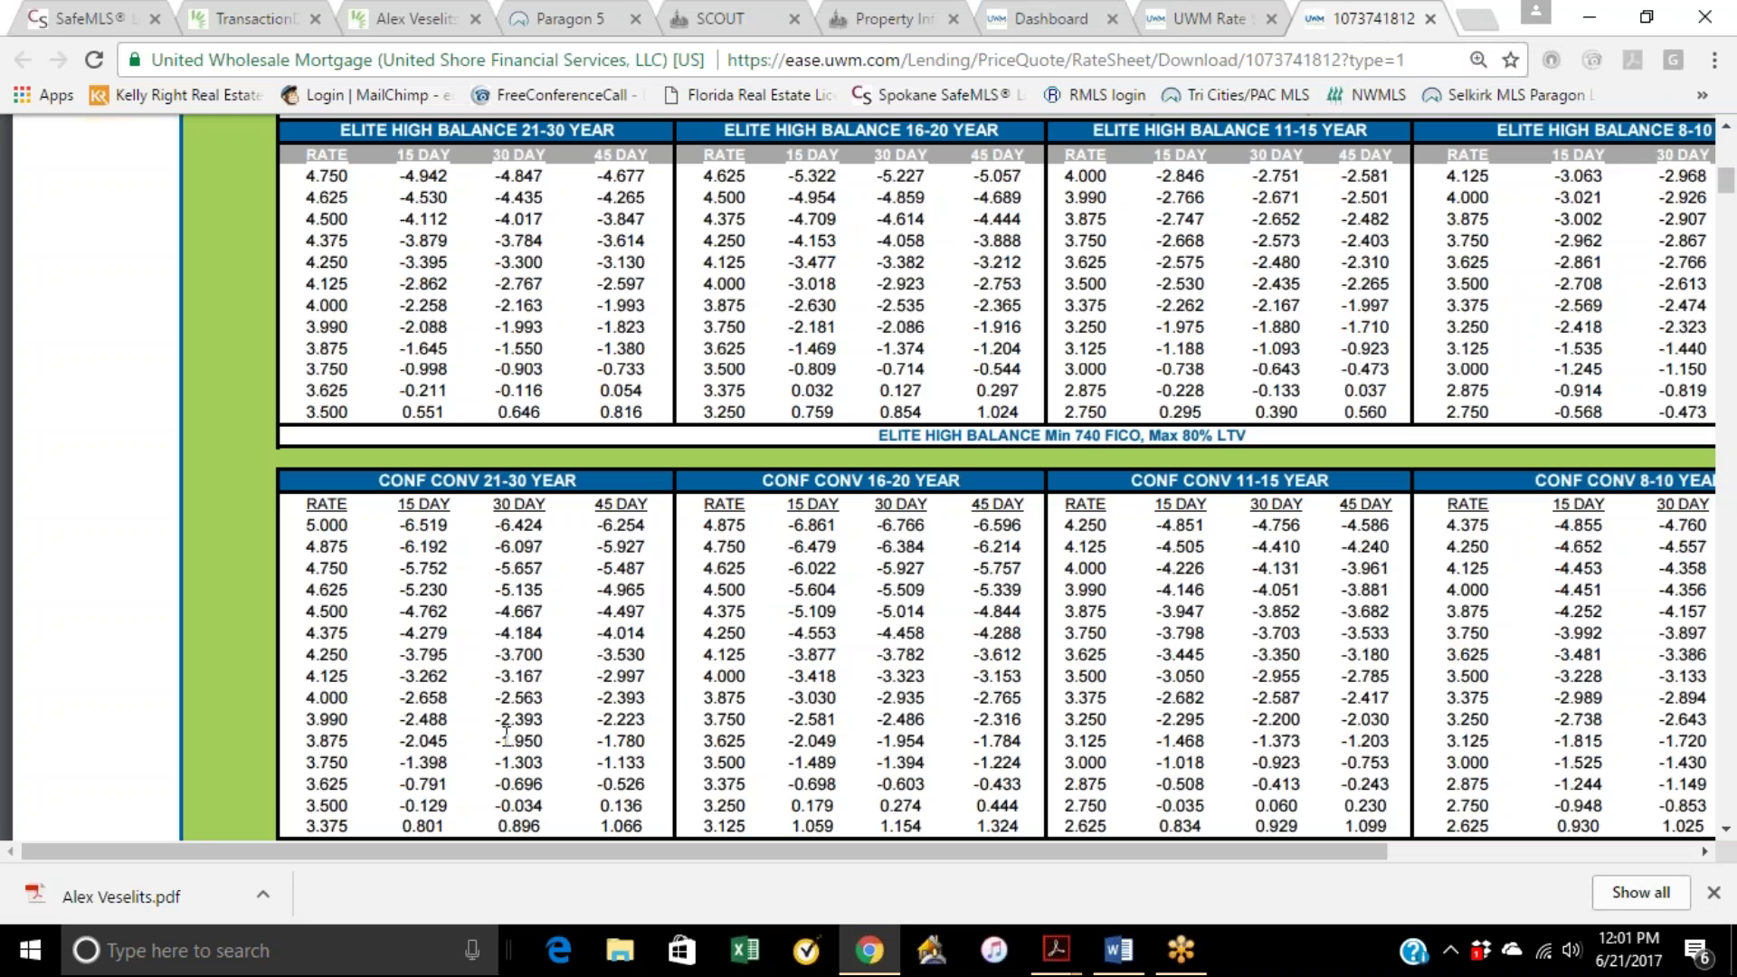
pyautogui.moveTo(360, 805); pyautogui.dragTo(306, 805)
pyautogui.moveTo(545, 805); pyautogui.dragTo(496, 805)
pyautogui.moveTo(1119, 961)
pyautogui.rightClick(1055, 950)
pyautogui.click(1120, 950)
pyautogui.scroll(-1, 908, 697)
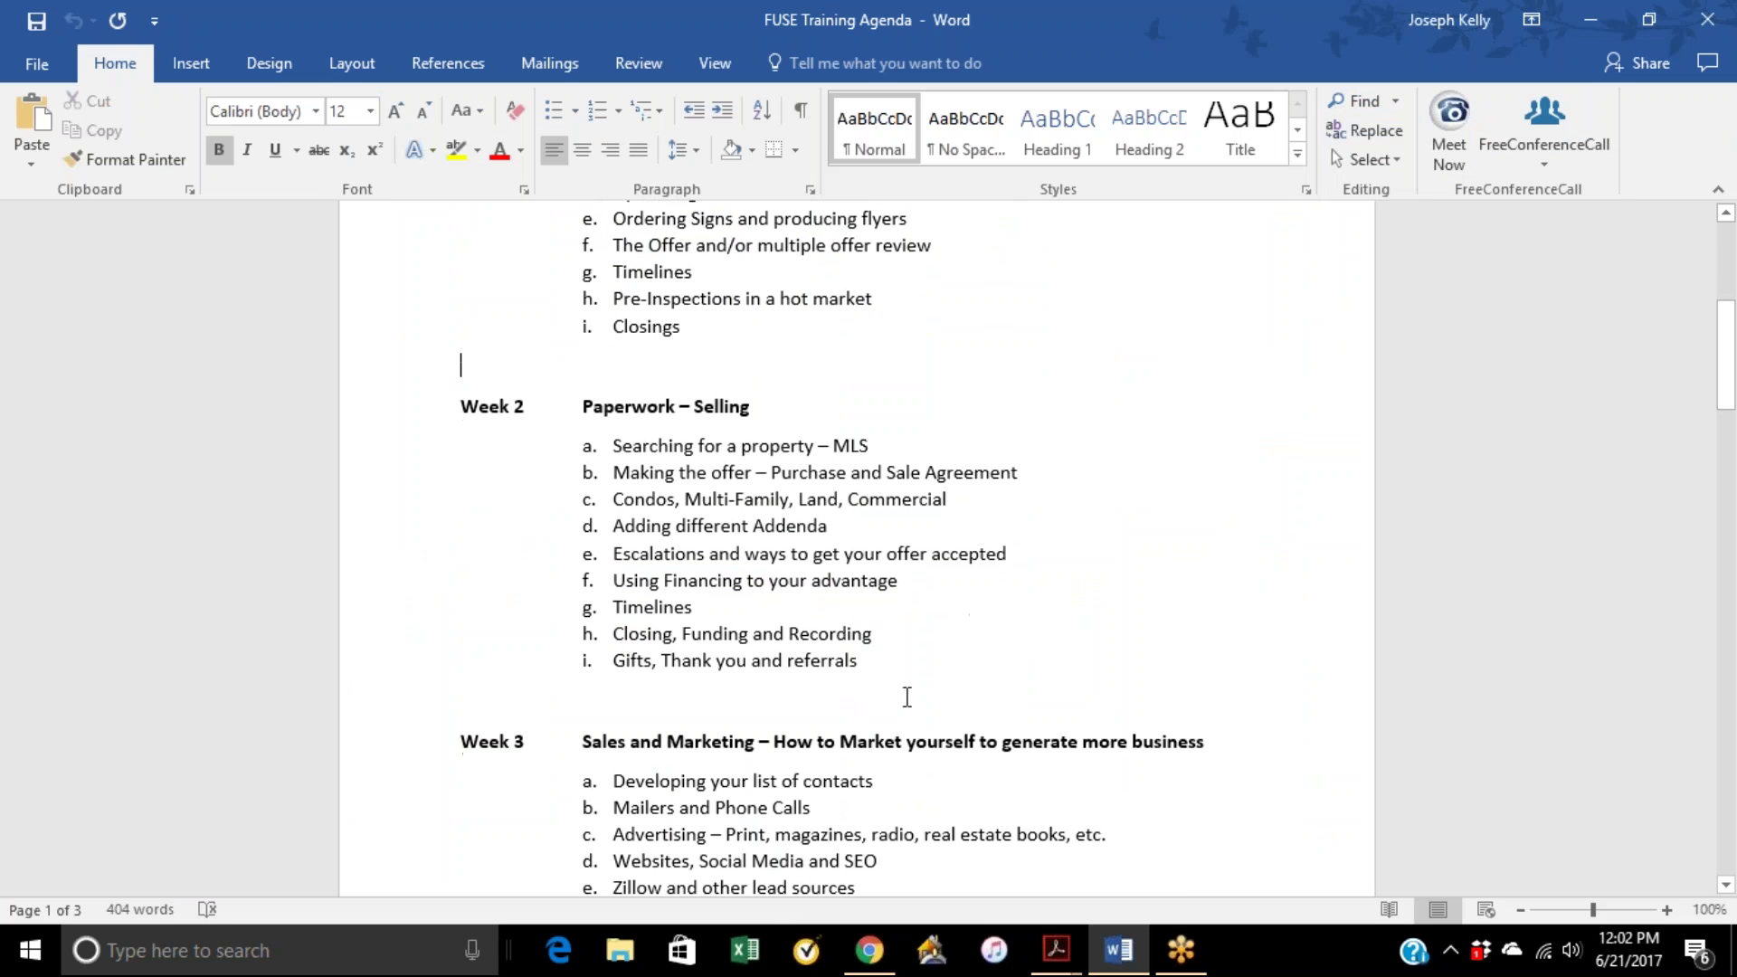